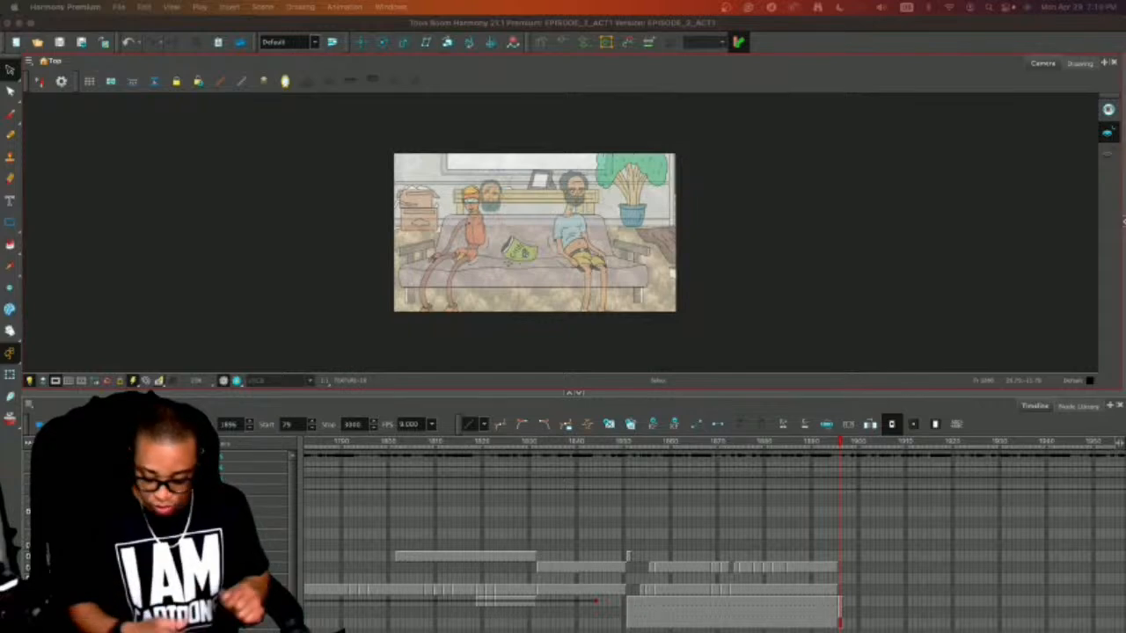
Examine the couch shot in an enlarged camera view and compare its first frame with the preceding frame.
{"action": "left_click_drag", "start_coordinate": [735, 394], "coordinate": [774, 490]}
{"action": "key", "text": "2"}
{"action": "key", "text": "2"}
{"action": "key", "text": "2"}
{"action": "key", "text": "2"}
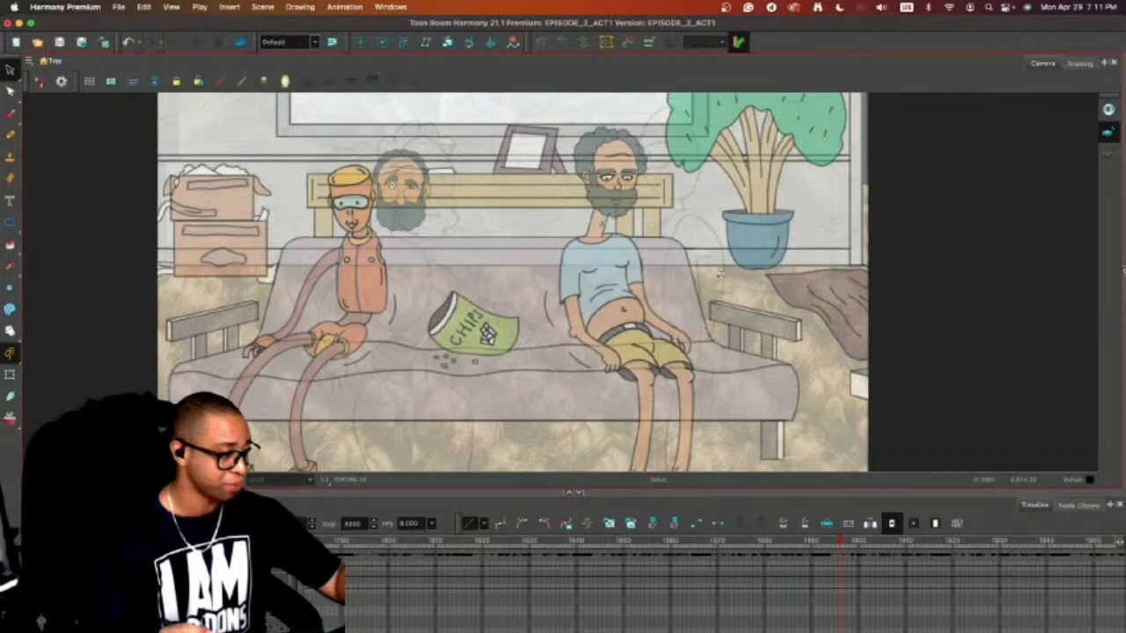
{"action": "left_click_drag", "start_coordinate": [899, 320], "coordinate": [764, 333]}
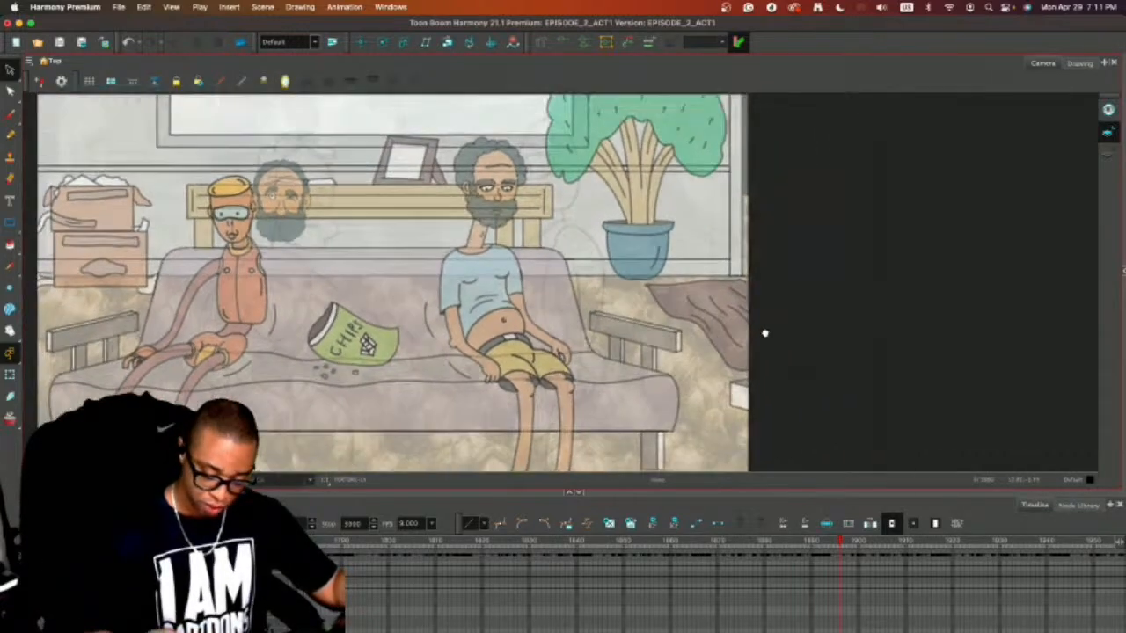
{"action": "scroll", "coordinate": [764, 333], "scroll_direction": "down", "scroll_amount": 3}
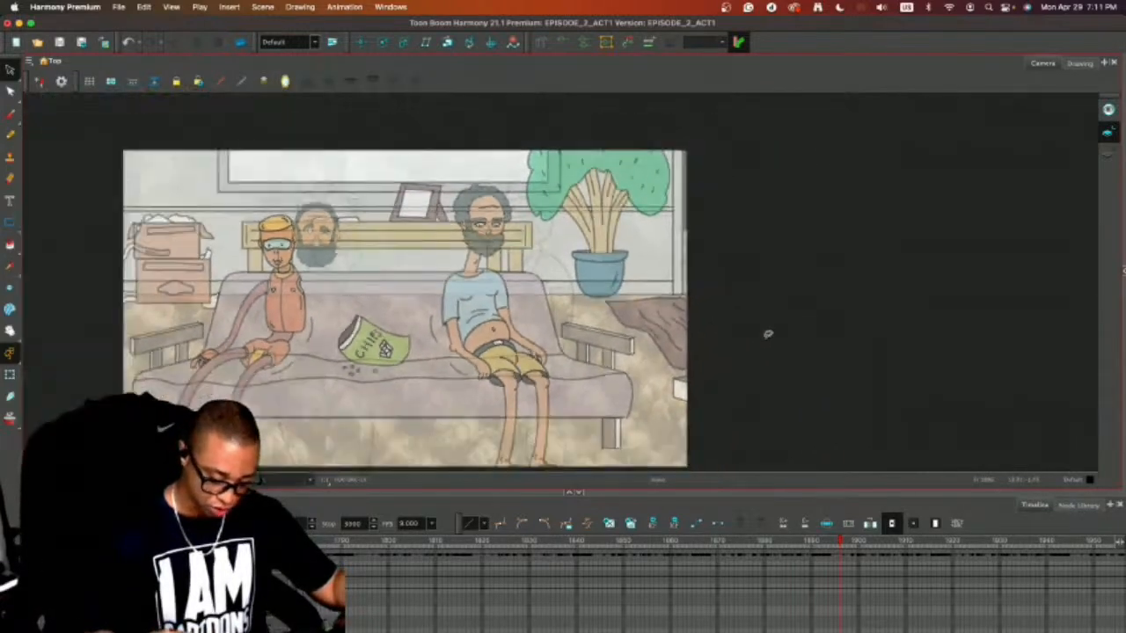
{"action": "left_click_drag", "start_coordinate": [839, 540], "coordinate": [841, 538]}
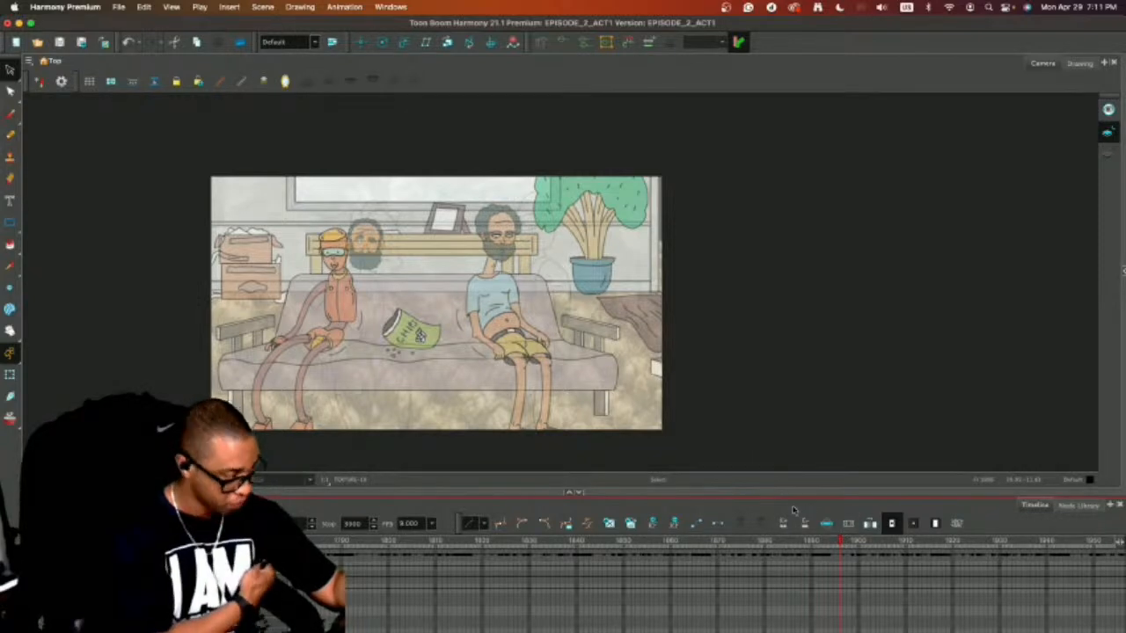
{"action": "key", "text": "comma"}
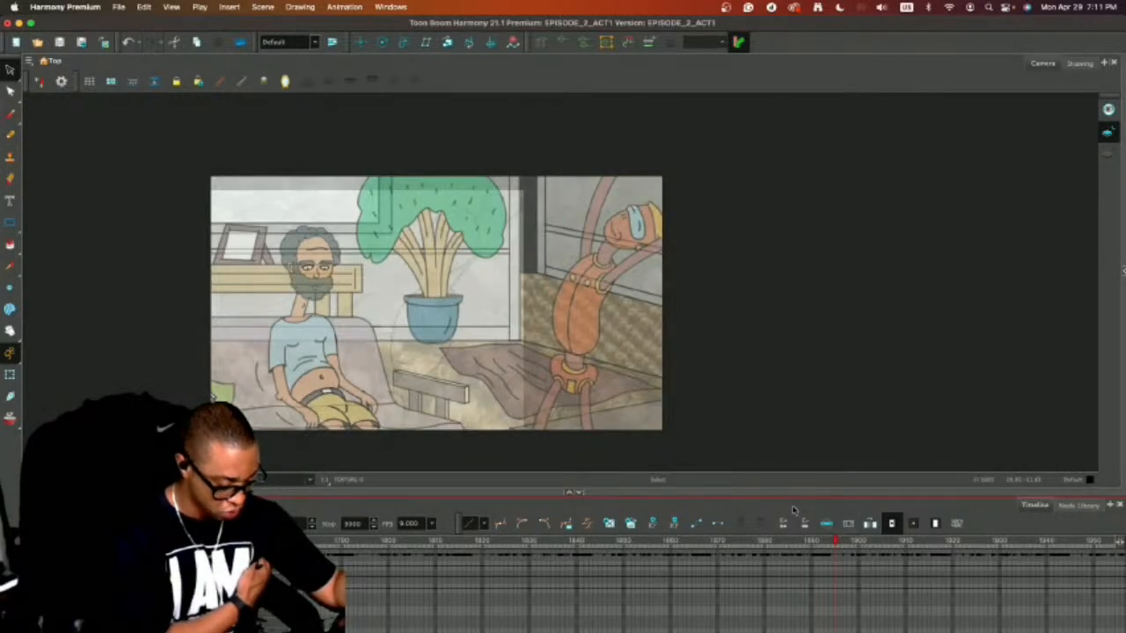
{"action": "key", "text": "period"}
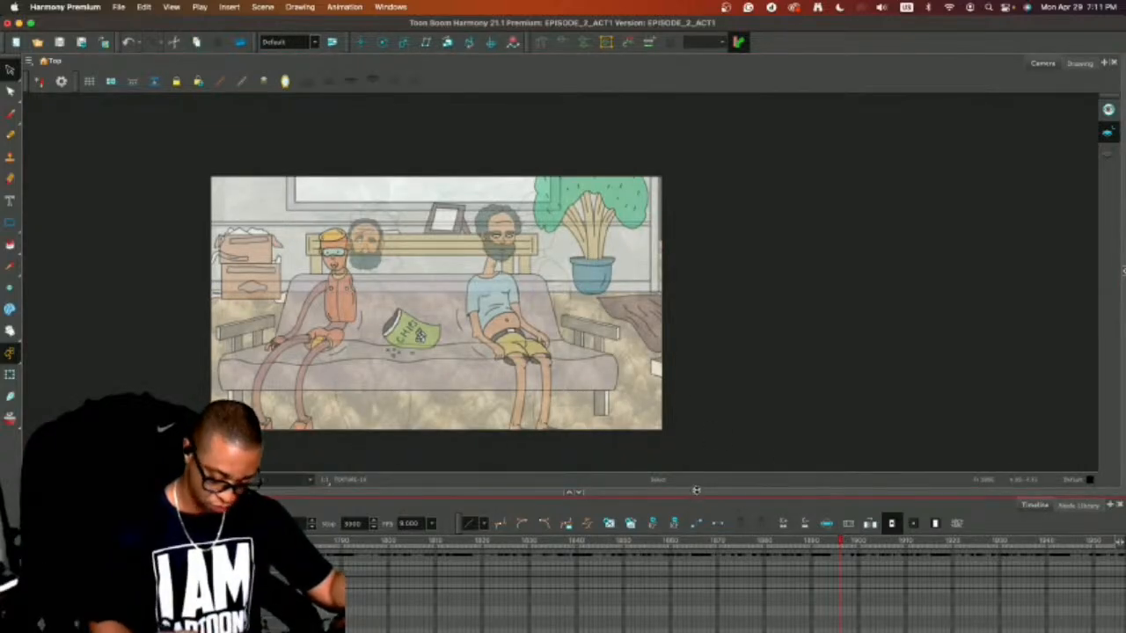
Delete the orange character, the spare bearded head and the chips bag from the character drawing, keeping the seated bearded man.
{"action": "left_click_drag", "start_coordinate": [695, 492], "coordinate": [697, 437]}
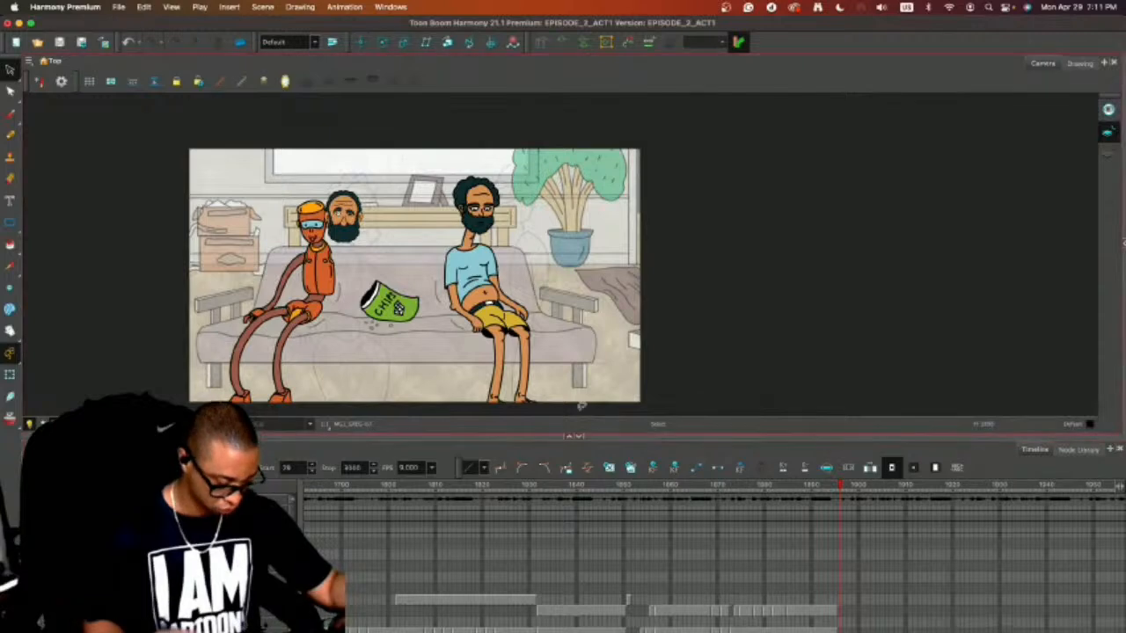
{"action": "mouse_move", "coordinate": [354, 169]}
{"action": "left_mouse_down"}
{"action": "mouse_move", "coordinate": [208, 294]}
{"action": "mouse_move", "coordinate": [342, 333]}
{"action": "mouse_move", "coordinate": [283, 202]}
{"action": "mouse_move", "coordinate": [257, 297]}
{"action": "left_mouse_up"}
{"action": "key", "text": "Delete"}
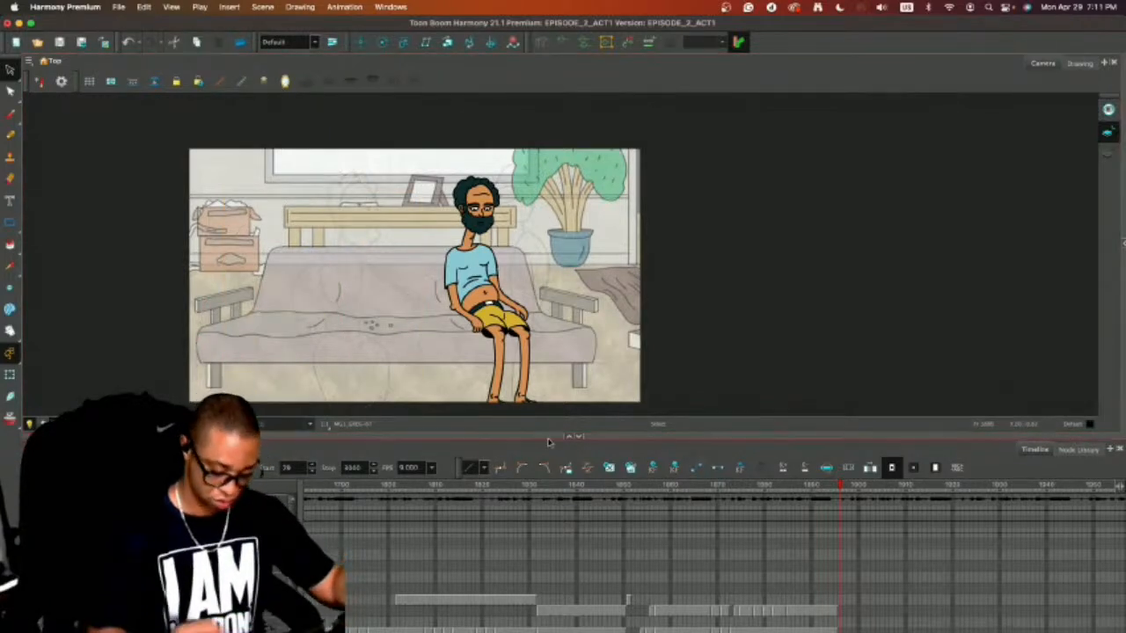
Erase the chip crumbs from the couch seat in the background drawing.
{"action": "left_click", "coordinate": [193, 572]}
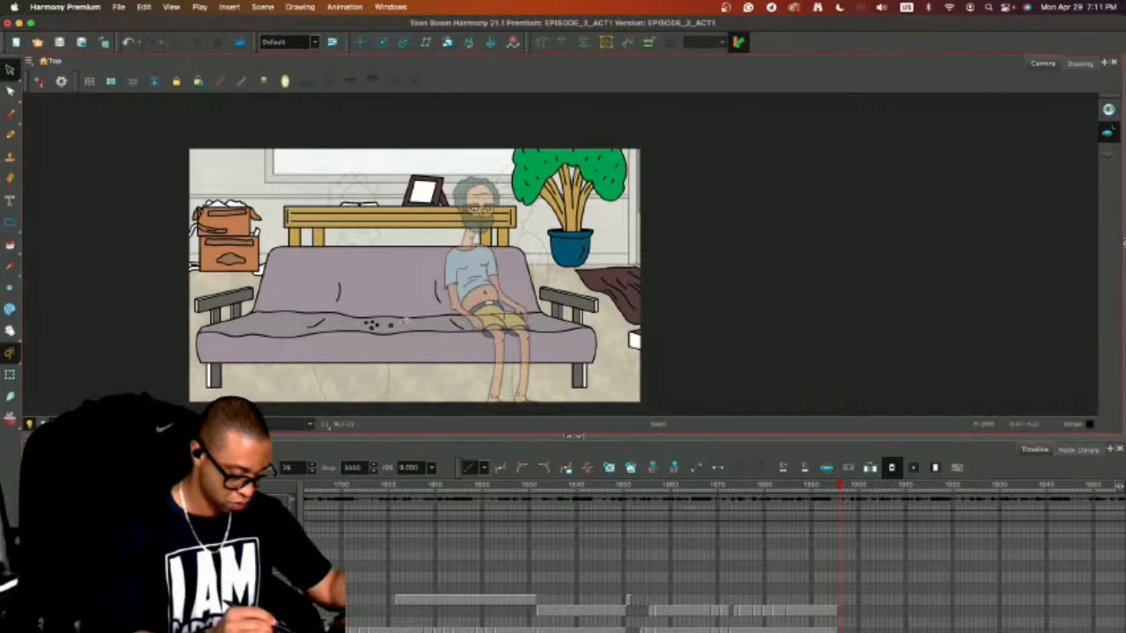
{"action": "left_click", "coordinate": [403, 325]}
{"action": "key", "text": "2"}
{"action": "key", "text": "2"}
{"action": "key", "text": "2"}
{"action": "key", "text": "2"}
{"action": "left_click_drag", "start_coordinate": [731, 319], "coordinate": [1001, 219]}
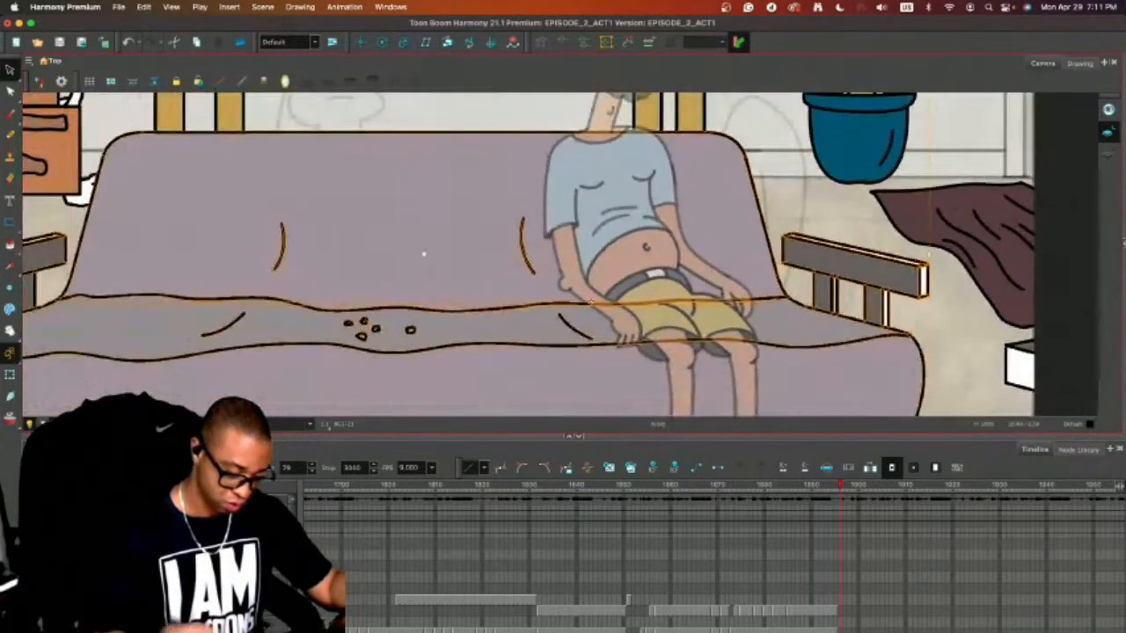
{"action": "left_click", "coordinate": [442, 109]}
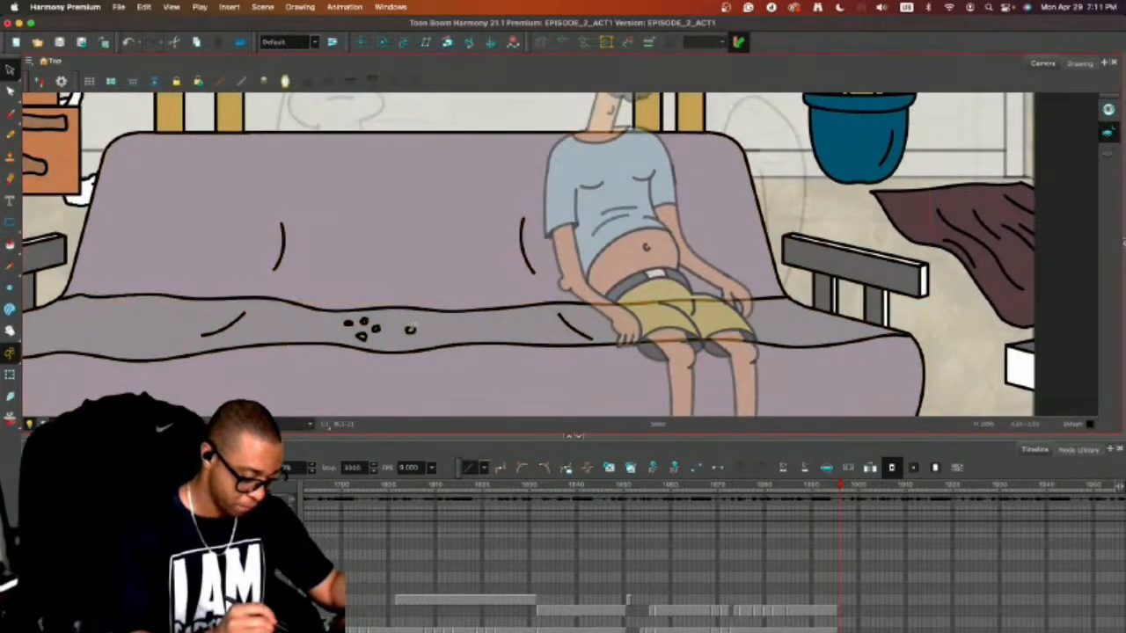
{"action": "mouse_move", "coordinate": [413, 319]}
{"action": "left_mouse_down"}
{"action": "mouse_move", "coordinate": [365, 310]}
{"action": "mouse_move", "coordinate": [337, 325]}
{"action": "mouse_move", "coordinate": [408, 341]}
{"action": "mouse_move", "coordinate": [410, 312]}
{"action": "left_mouse_up"}
{"action": "key", "text": "super+z"}
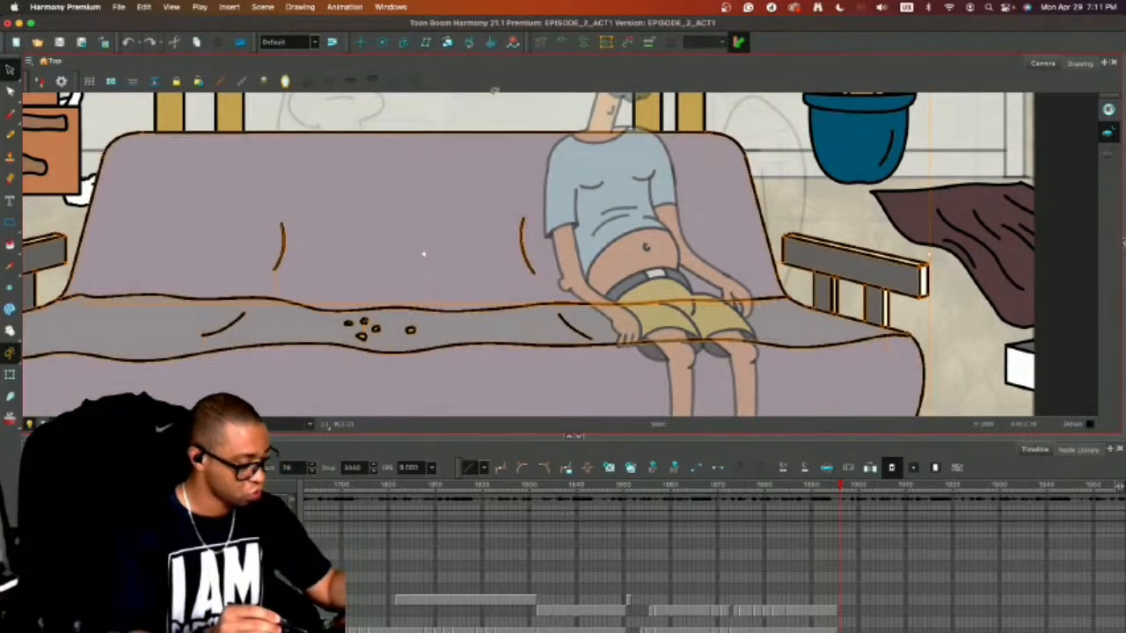
{"action": "key", "text": "alt+e"}
{"action": "mouse_move", "coordinate": [417, 330]}
{"action": "left_mouse_down"}
{"action": "mouse_move", "coordinate": [361, 325]}
{"action": "mouse_move", "coordinate": [359, 335]}
{"action": "left_mouse_up"}
{"action": "key", "text": "super+z"}
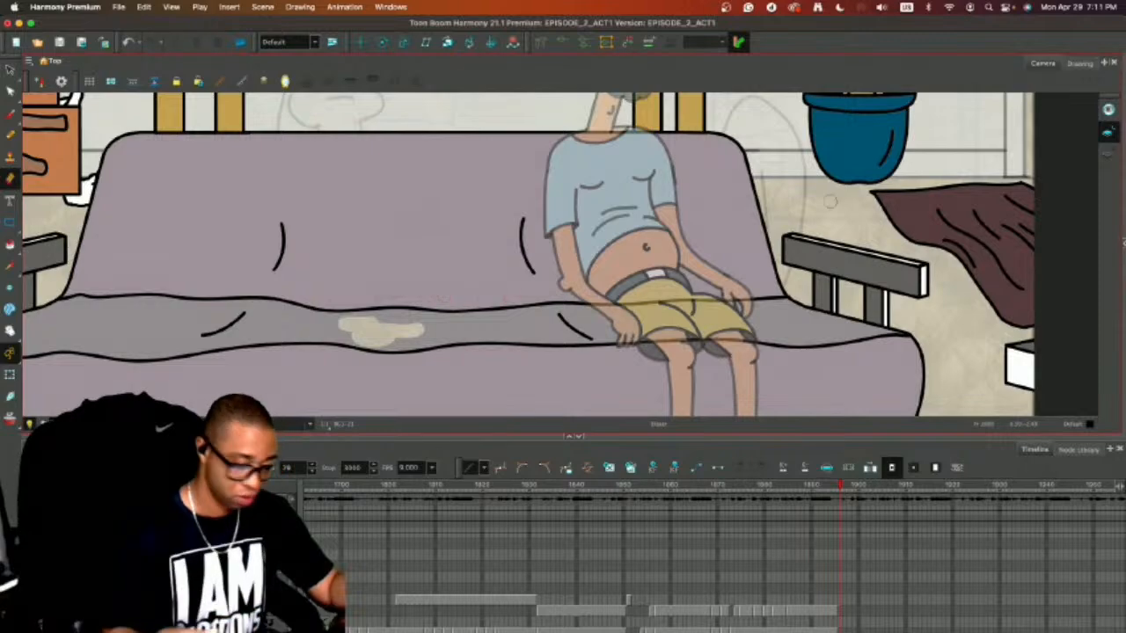
Fill the erased patch on the couch seat with CHAIR MID COLOR from the EPISODE_1 palette.
{"action": "left_click", "coordinate": [1123, 242]}
{"action": "left_click_drag", "start_coordinate": [960, 437], "coordinate": [962, 560]}
{"action": "left_click_drag", "start_coordinate": [1064, 412], "coordinate": [1066, 199]}
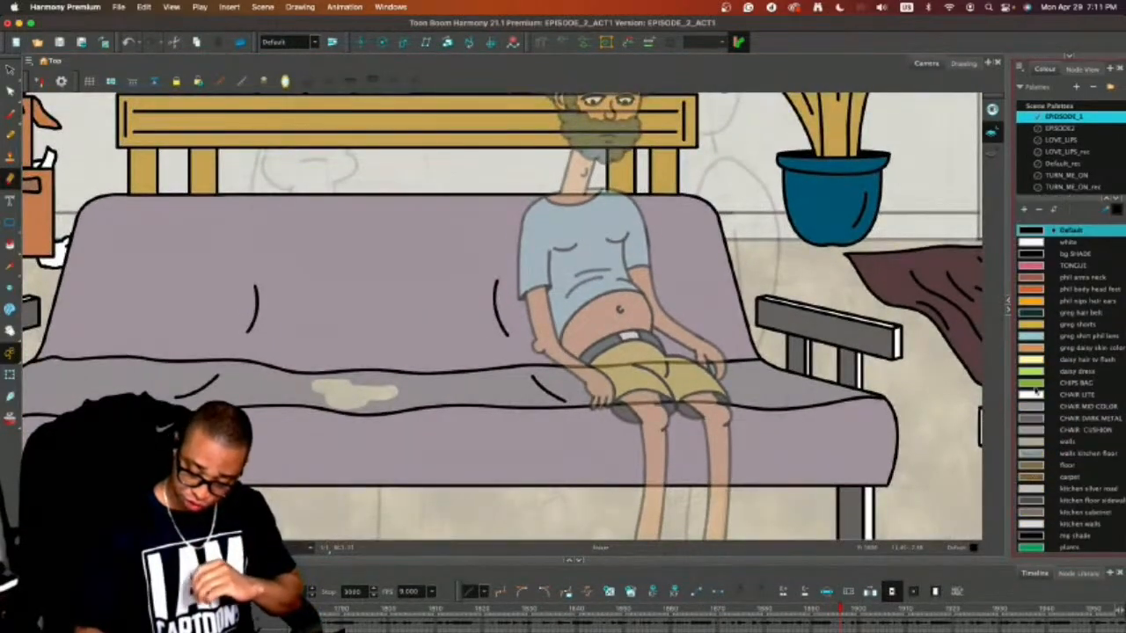
{"action": "left_click", "coordinate": [1038, 407]}
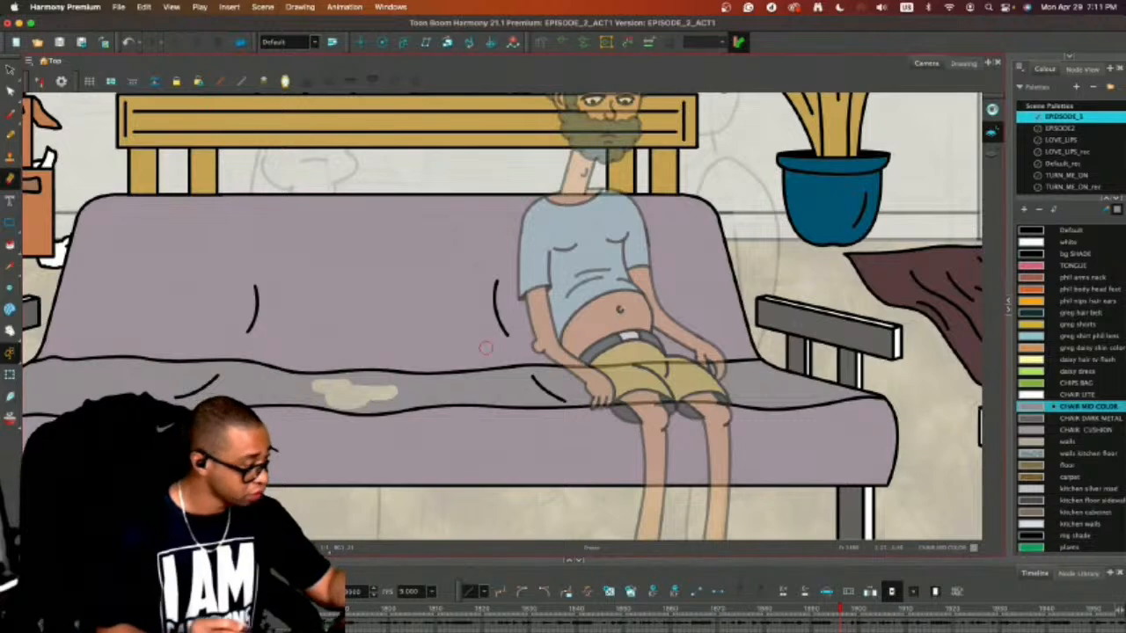
{"action": "left_click", "coordinate": [371, 392]}
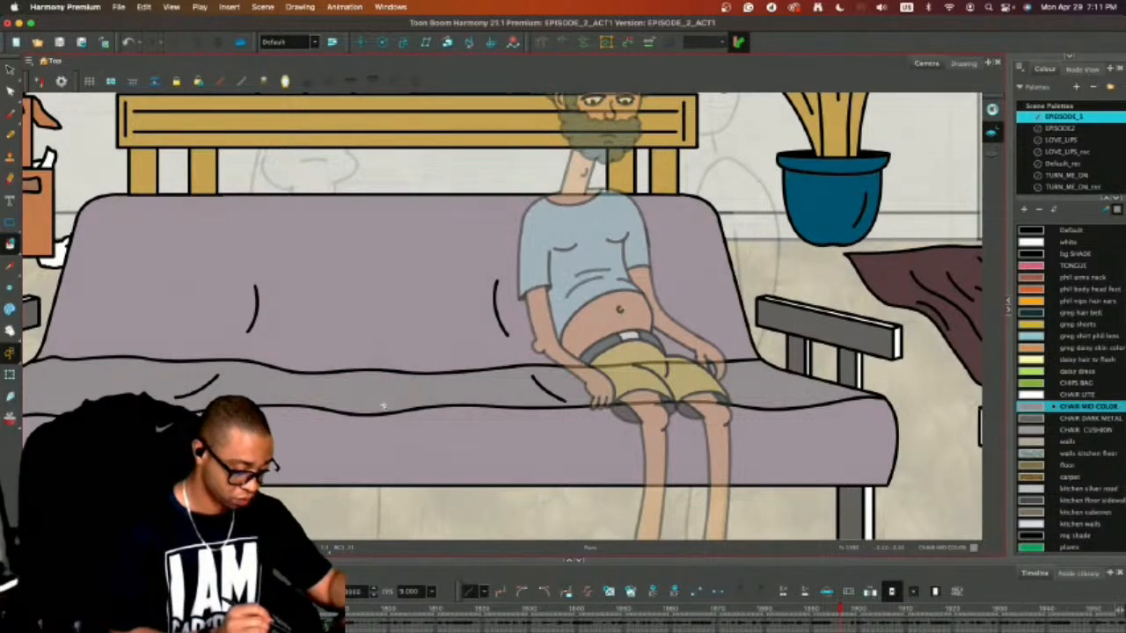
{"action": "key", "text": "1"}
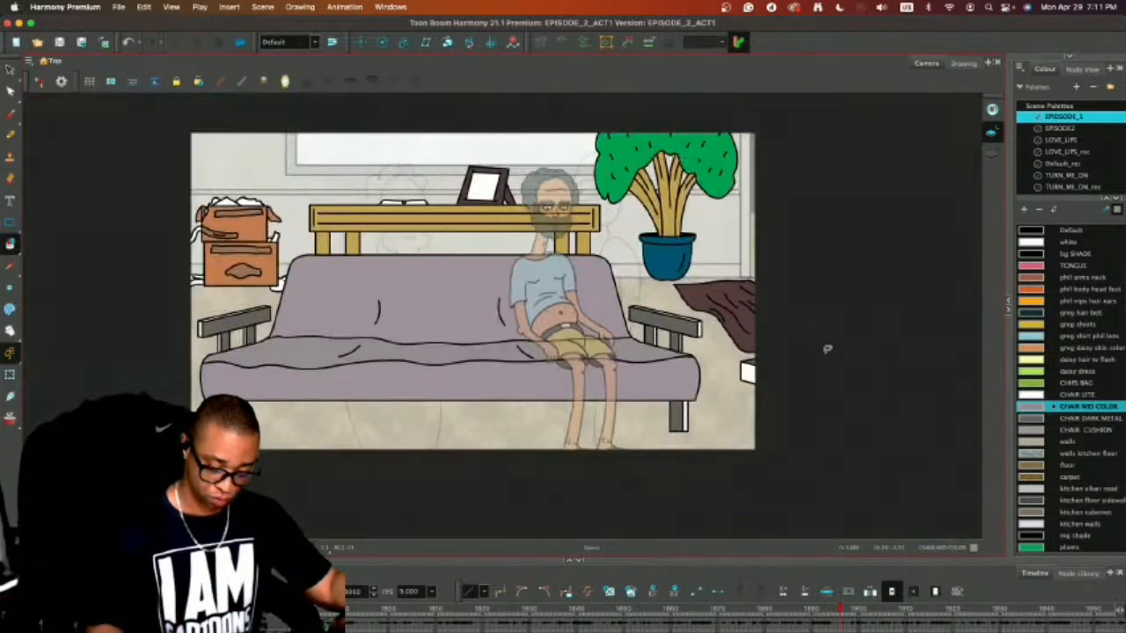
Move the whole seated bearded man from the right side of the couch to its left half in the character drawing.
{"action": "key", "text": "alt+s"}
{"action": "left_click_drag", "start_coordinate": [791, 561], "coordinate": [794, 485]}
{"action": "left_click_drag", "start_coordinate": [876, 486], "coordinate": [871, 454]}
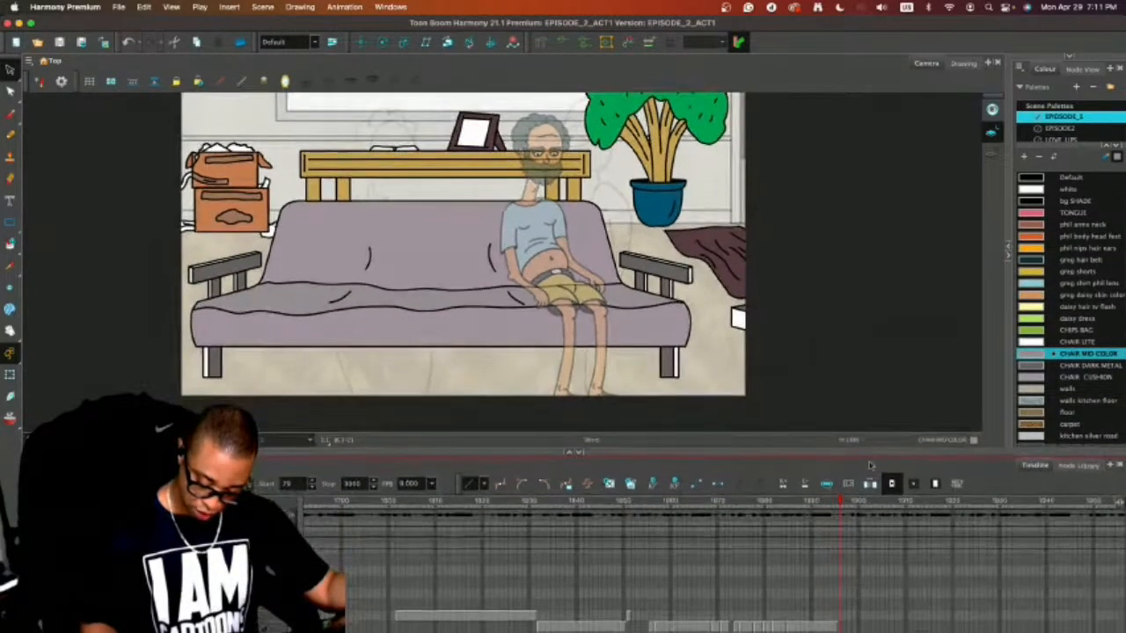
{"action": "left_click", "coordinate": [202, 625]}
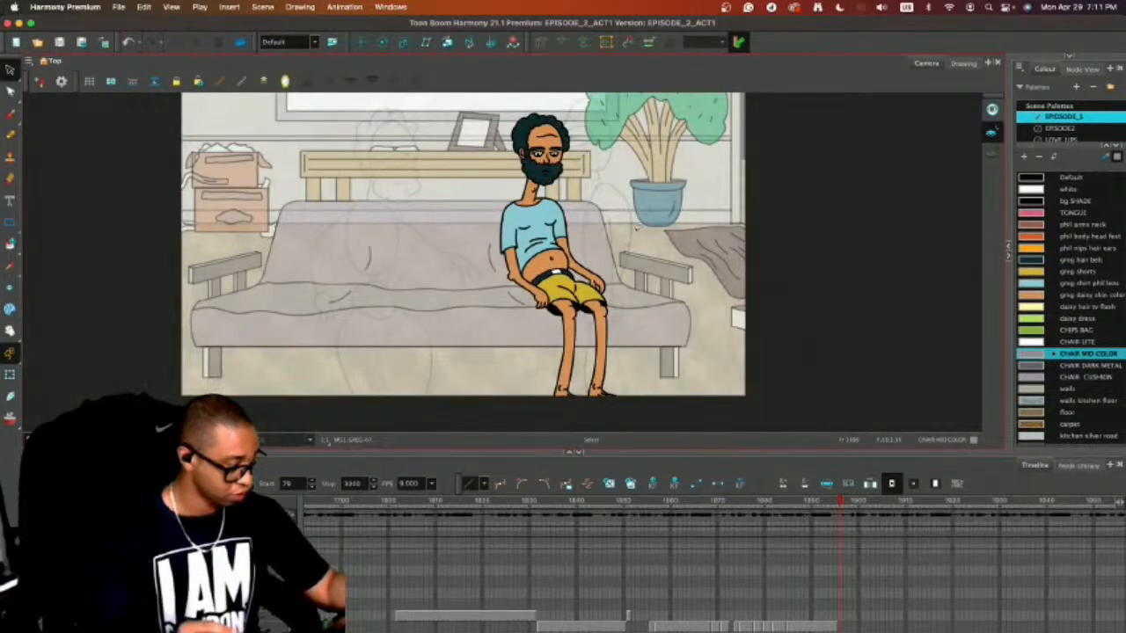
{"action": "mouse_move", "coordinate": [587, 137]}
{"action": "left_mouse_down"}
{"action": "mouse_move", "coordinate": [501, 330]}
{"action": "mouse_move", "coordinate": [622, 382]}
{"action": "mouse_move", "coordinate": [611, 226]}
{"action": "left_mouse_up"}
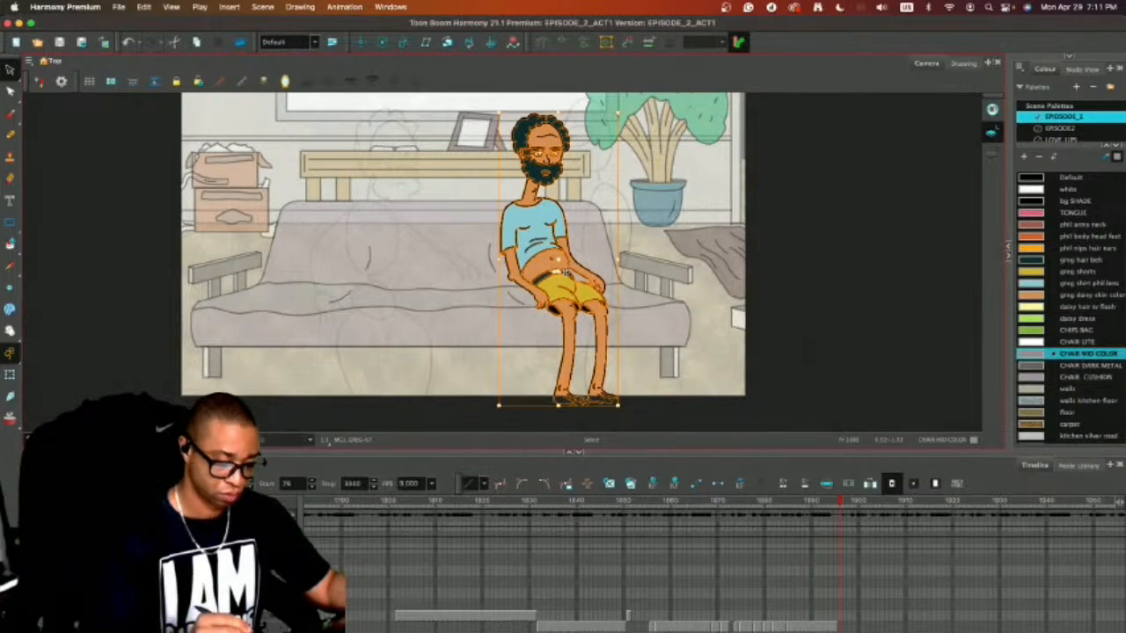
{"action": "left_click_drag", "start_coordinate": [562, 271], "coordinate": [385, 271]}
{"action": "left_click", "coordinate": [580, 255]}
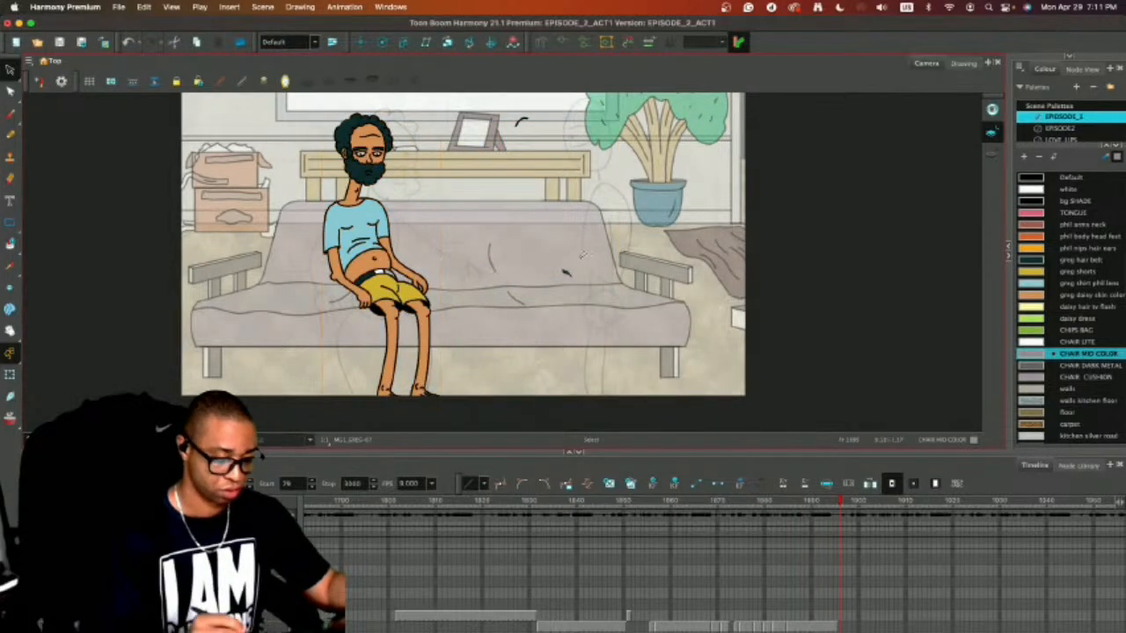
{"action": "key", "text": "super+z"}
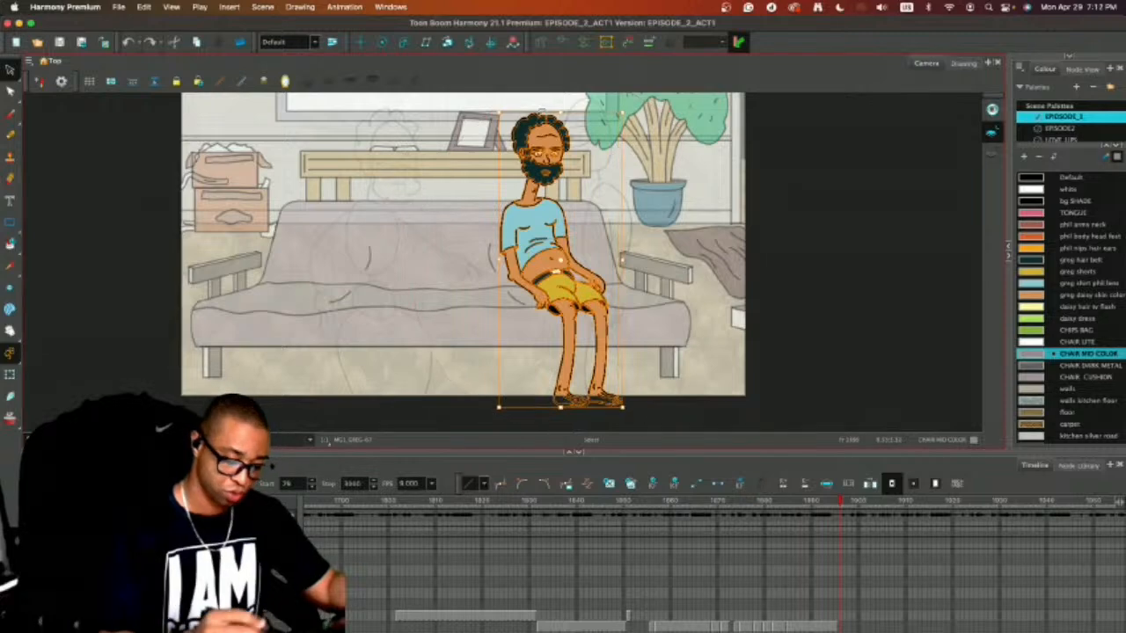
{"action": "left_click_drag", "start_coordinate": [553, 279], "coordinate": [395, 268]}
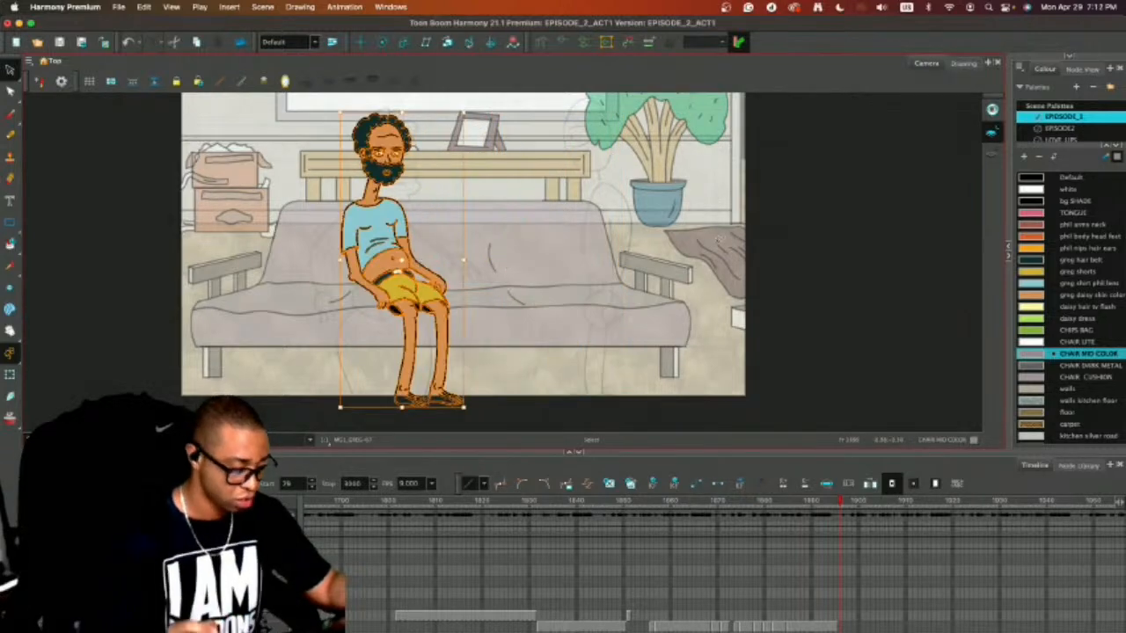
{"action": "left_click", "coordinate": [757, 223]}
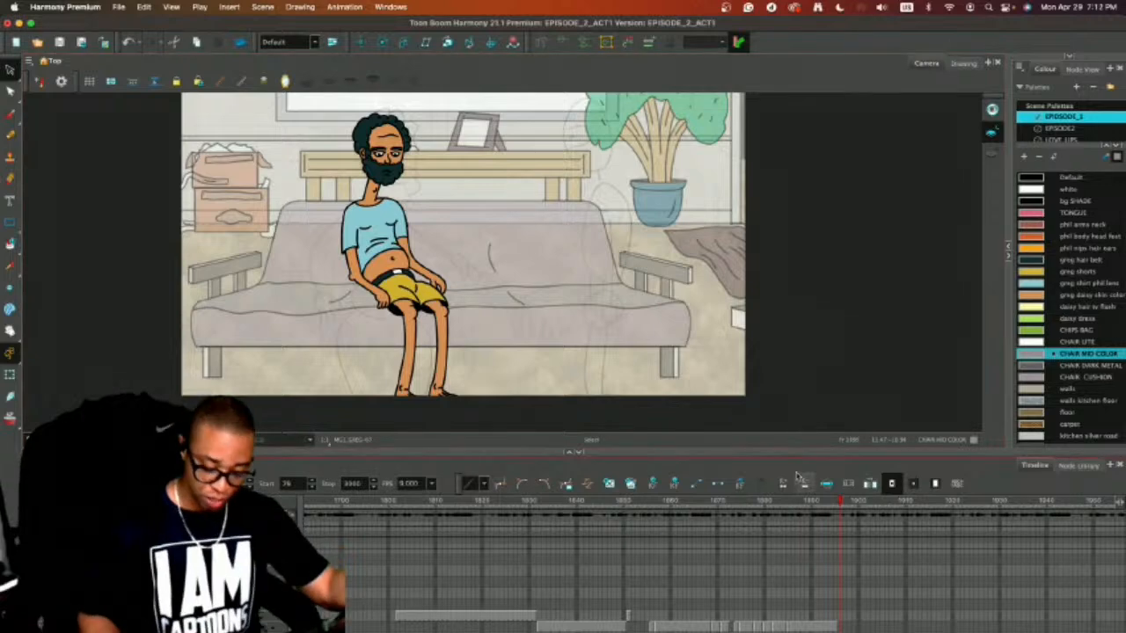
Search the earlier shots on the timeline for reusable head sketches of the bearded man, around the kitchen scenes.
{"action": "key", "text": "alt+m"}
{"action": "key", "text": "1"}
{"action": "key", "text": "1"}
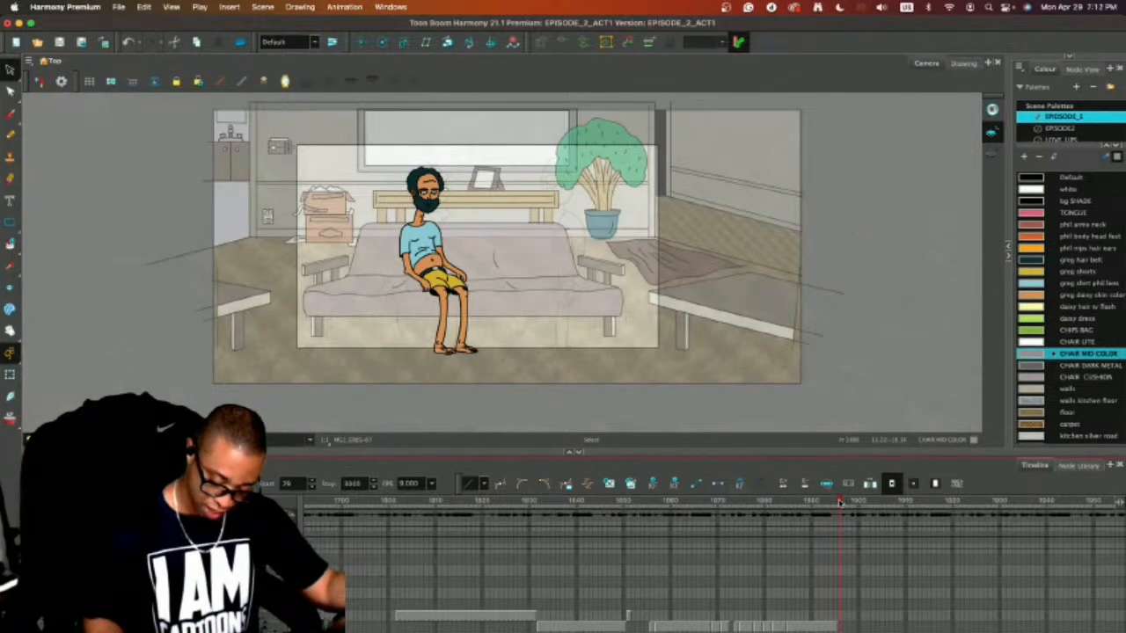
{"action": "left_click_drag", "start_coordinate": [840, 503], "coordinate": [700, 504]}
{"action": "left_click_drag", "start_coordinate": [787, 457], "coordinate": [787, 545]}
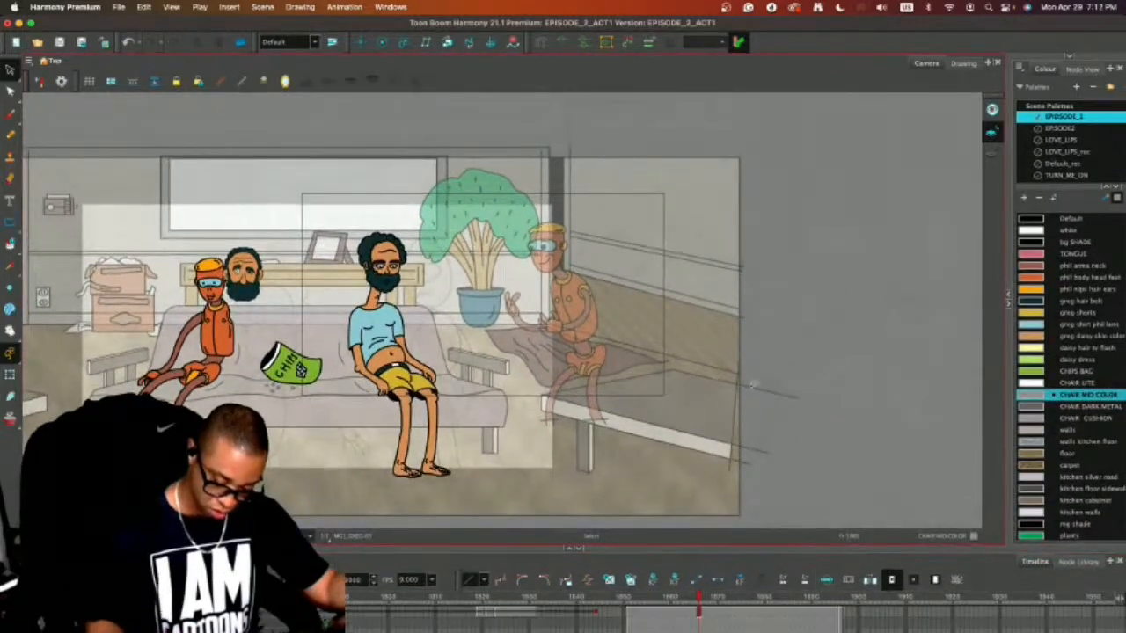
{"action": "left_click_drag", "start_coordinate": [688, 598], "coordinate": [106, 630]}
{"action": "left_click", "coordinate": [629, 598]}
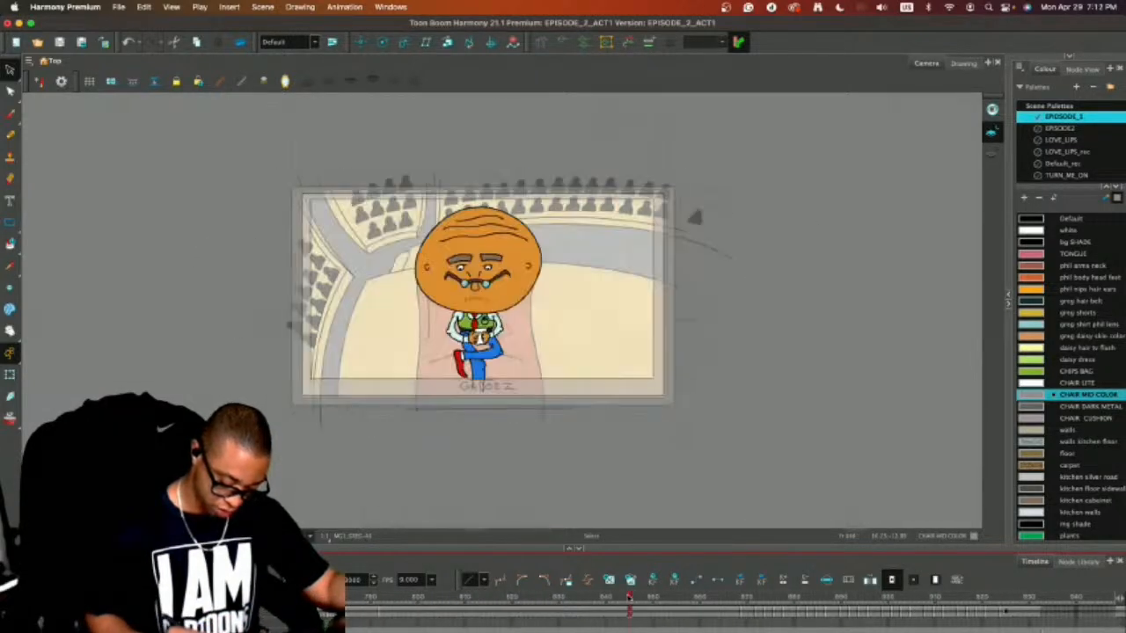
{"action": "left_click_drag", "start_coordinate": [629, 607], "coordinate": [389, 608]}
{"action": "left_click_drag", "start_coordinate": [535, 629], "coordinate": [324, 630]}
{"action": "left_click_drag", "start_coordinate": [479, 600], "coordinate": [917, 568]}
{"action": "left_click", "coordinate": [790, 270]}
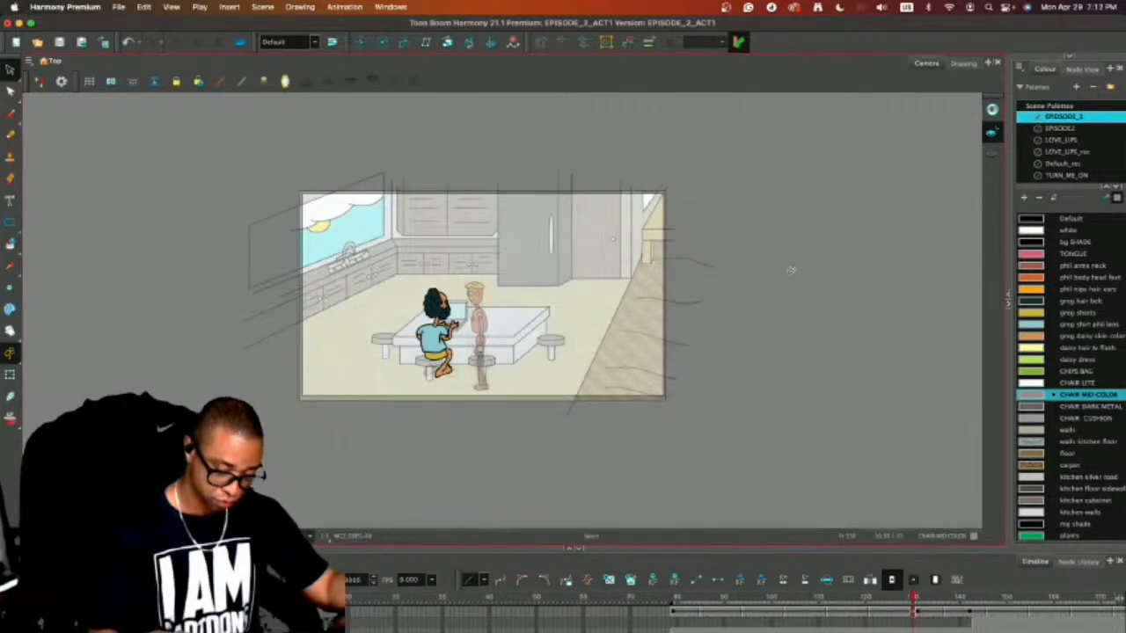
{"action": "key", "text": "comma"}
{"action": "key", "text": "comma"}
{"action": "key", "text": "comma"}
{"action": "key", "text": "comma"}
{"action": "key", "text": "comma"}
{"action": "key", "text": "comma"}
{"action": "key", "text": "period"}
{"action": "key", "text": "period"}
{"action": "key", "text": "period"}
{"action": "key", "text": "period"}
{"action": "key", "text": "period"}
{"action": "key", "text": "period"}
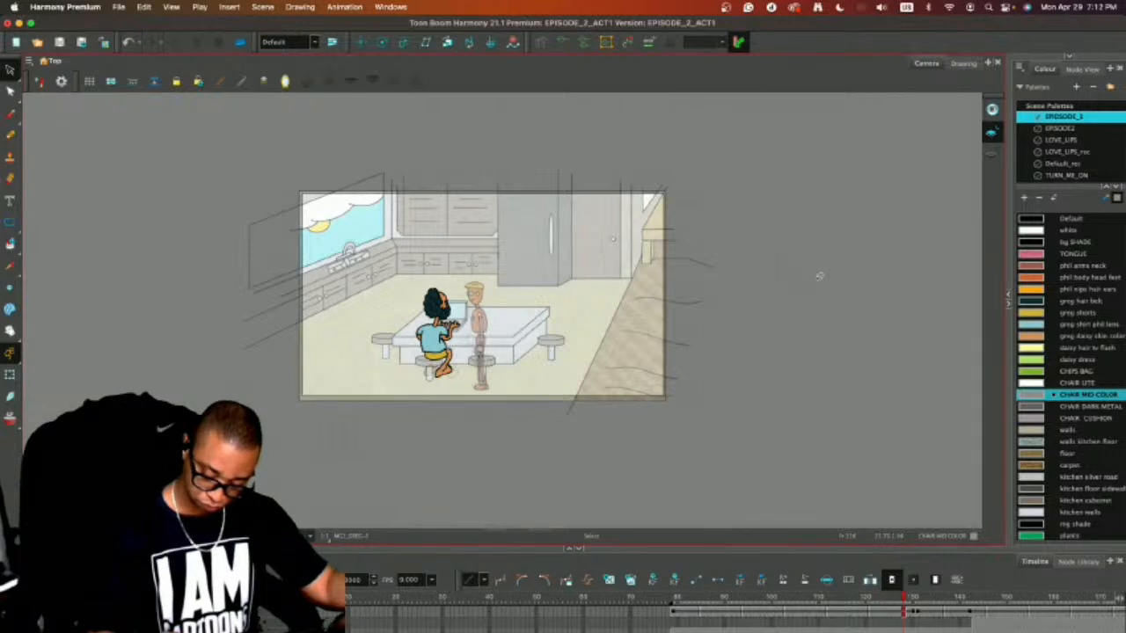
Copy the three head outlines beside the kitchen laptop shot, paste them into the couch shot and place them below the scene.
{"action": "mouse_move", "coordinate": [827, 215]}
{"action": "left_mouse_down"}
{"action": "mouse_move", "coordinate": [888, 307]}
{"action": "mouse_move", "coordinate": [767, 203]}
{"action": "left_mouse_up"}
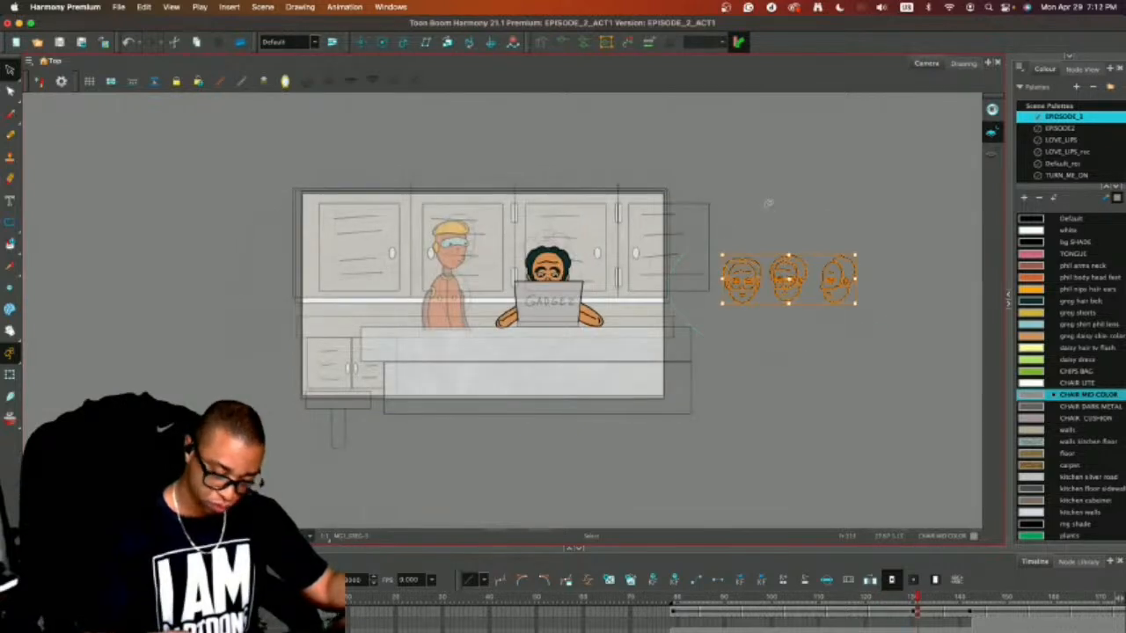
{"action": "key", "text": "super+c"}
{"action": "scroll", "coordinate": [738, 613], "scroll_direction": "right", "scroll_amount": 20}
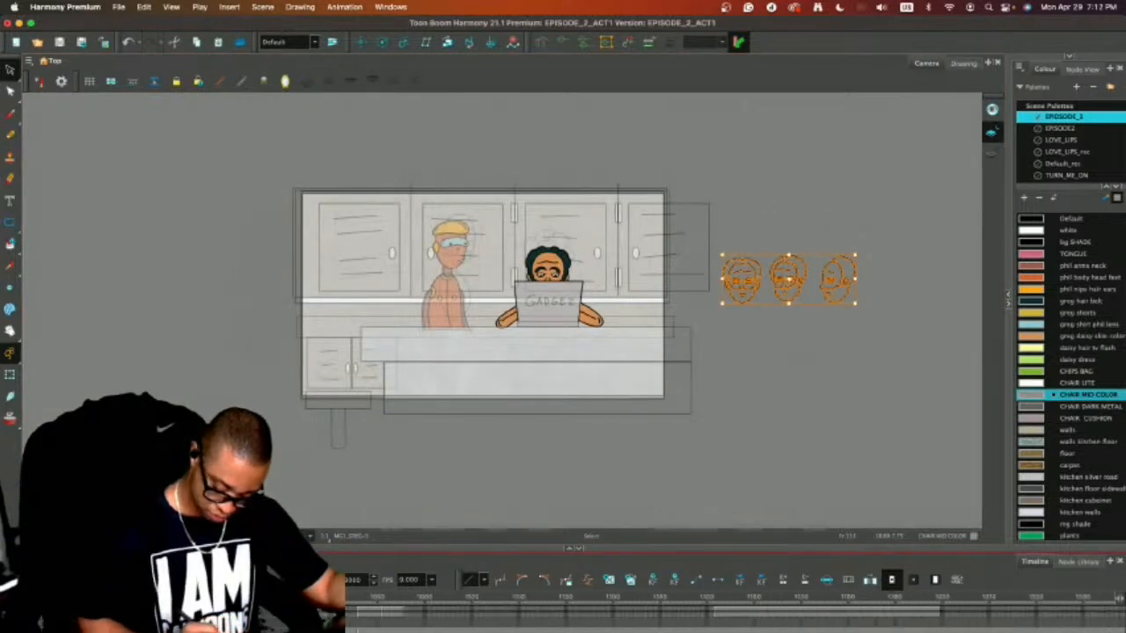
{"action": "scroll", "coordinate": [738, 613], "scroll_direction": "right", "scroll_amount": 10}
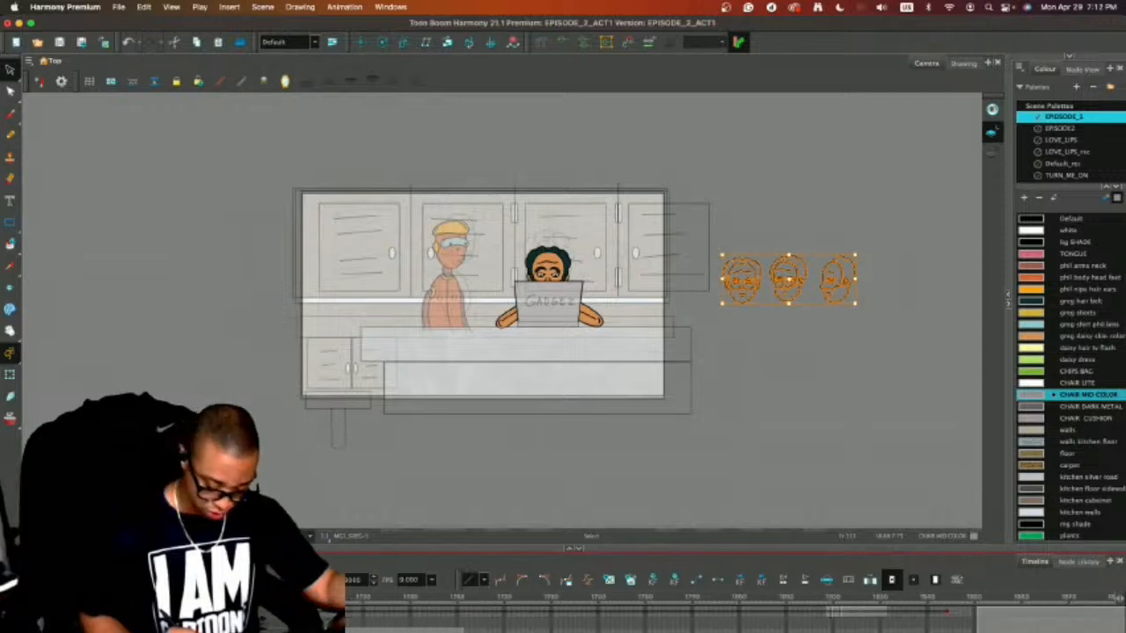
{"action": "scroll", "coordinate": [739, 613], "scroll_direction": "right", "scroll_amount": 5}
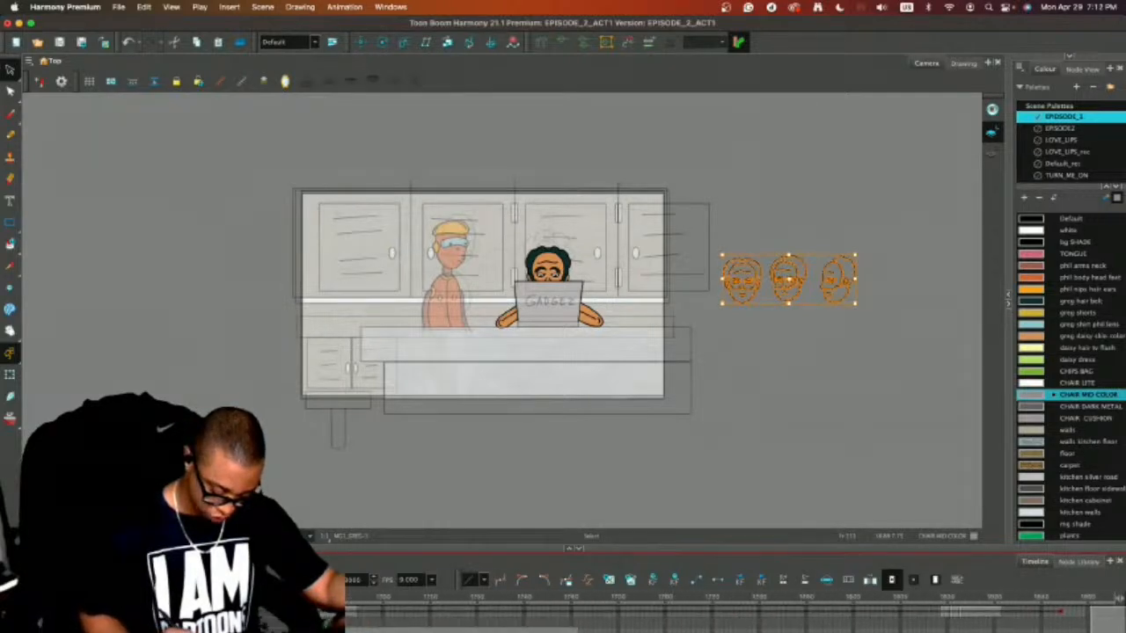
{"action": "scroll", "coordinate": [635, 601], "scroll_direction": "left", "scroll_amount": 4}
{"action": "left_click", "coordinate": [570, 598]}
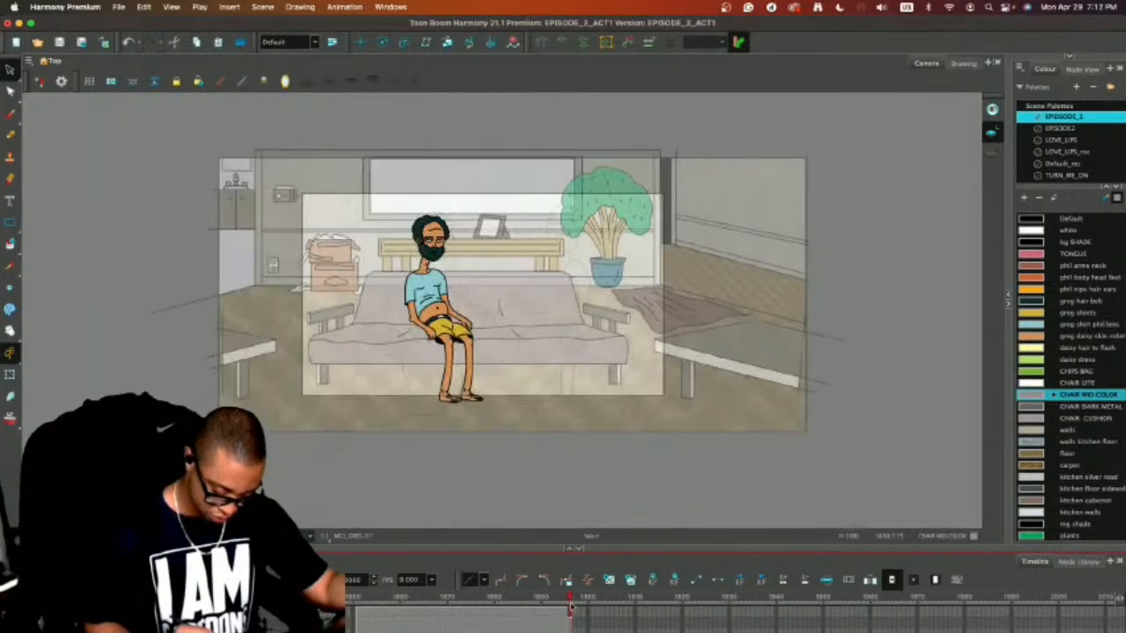
{"action": "key", "text": "ctrl+v"}
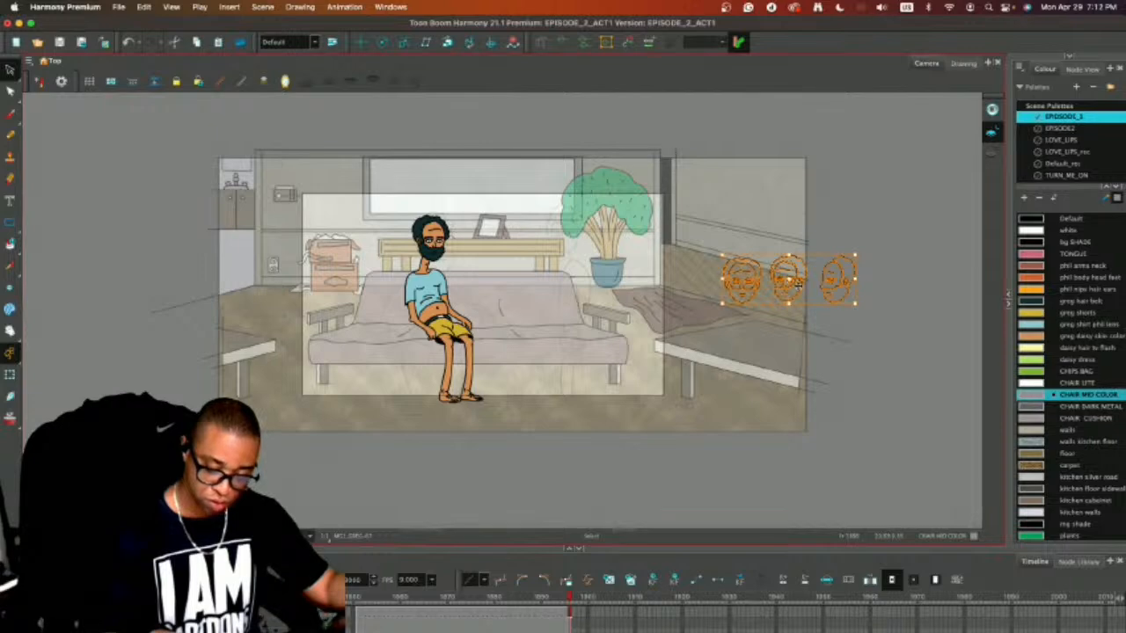
{"action": "left_click_drag", "start_coordinate": [797, 283], "coordinate": [524, 482]}
{"action": "left_click", "coordinate": [685, 404]}
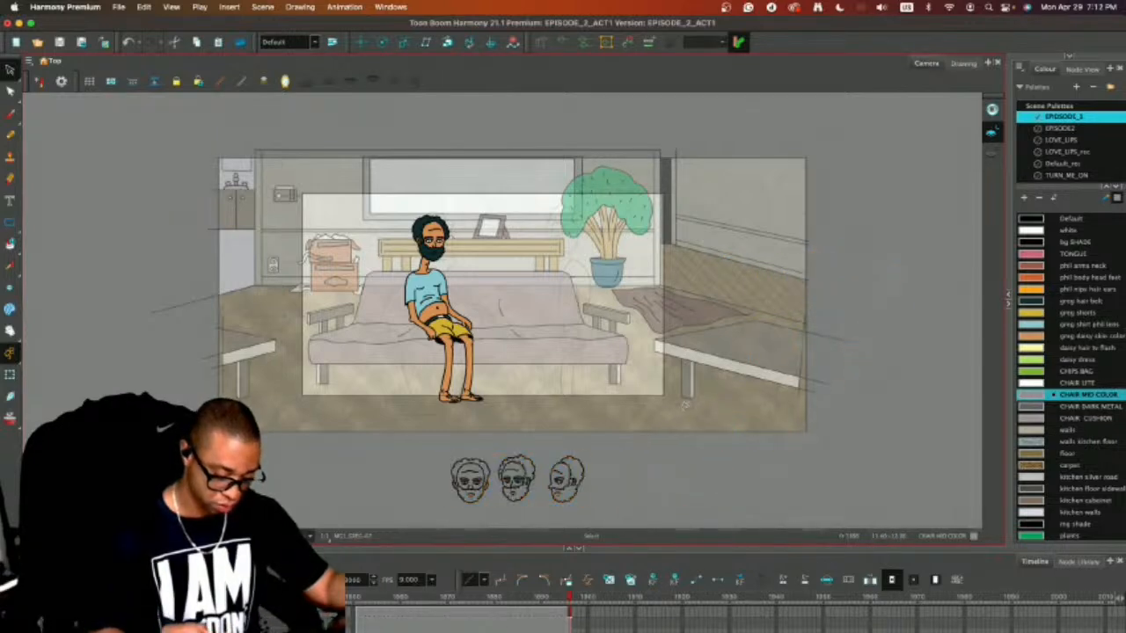
Copy the front-facing head outline from the sketches below the scene and place it beside the seated man's head.
{"action": "mouse_move", "coordinate": [439, 452]}
{"action": "left_mouse_down"}
{"action": "mouse_move", "coordinate": [491, 519]}
{"action": "mouse_move", "coordinate": [490, 438]}
{"action": "mouse_move", "coordinate": [599, 236]}
{"action": "mouse_move", "coordinate": [485, 240]}
{"action": "left_mouse_up"}
{"action": "key", "text": "super+c"}
{"action": "key", "text": "super+v"}
{"action": "key", "text": "2"}
{"action": "key", "text": "2"}
{"action": "key", "text": "2"}
{"action": "key", "text": "2"}
{"action": "left_click_drag", "start_coordinate": [588, 241], "coordinate": [735, 426]}
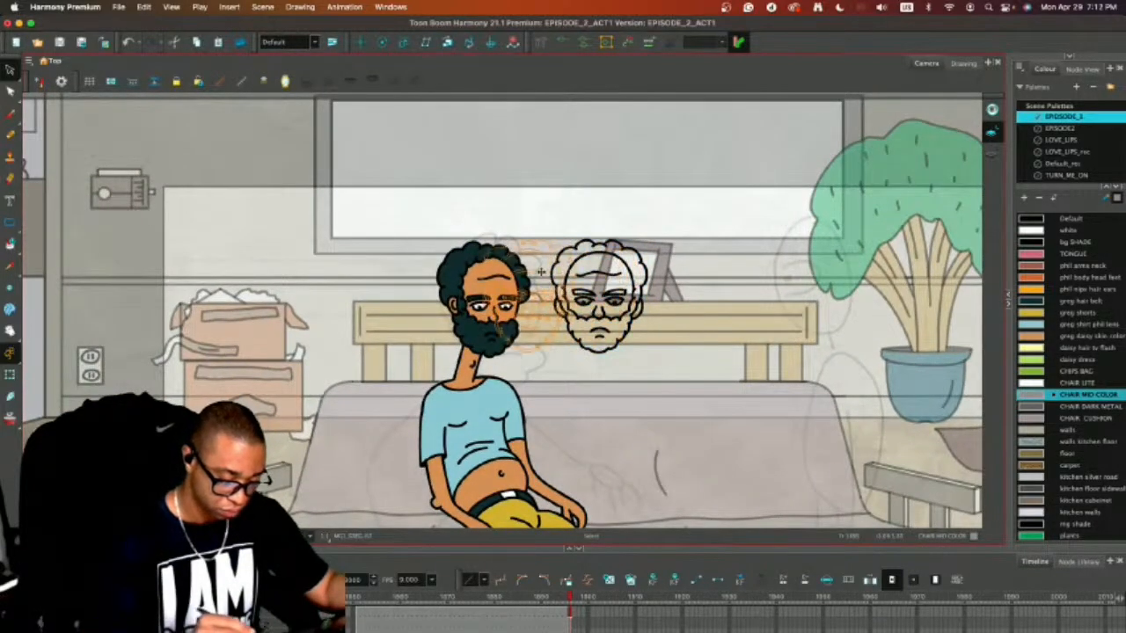
Move the front-facing head outline away from the seated man to the right half of the couch.
{"action": "left_click", "coordinate": [507, 276]}
{"action": "left_click_drag", "start_coordinate": [506, 276], "coordinate": [769, 273]}
{"action": "key", "text": "super+z"}
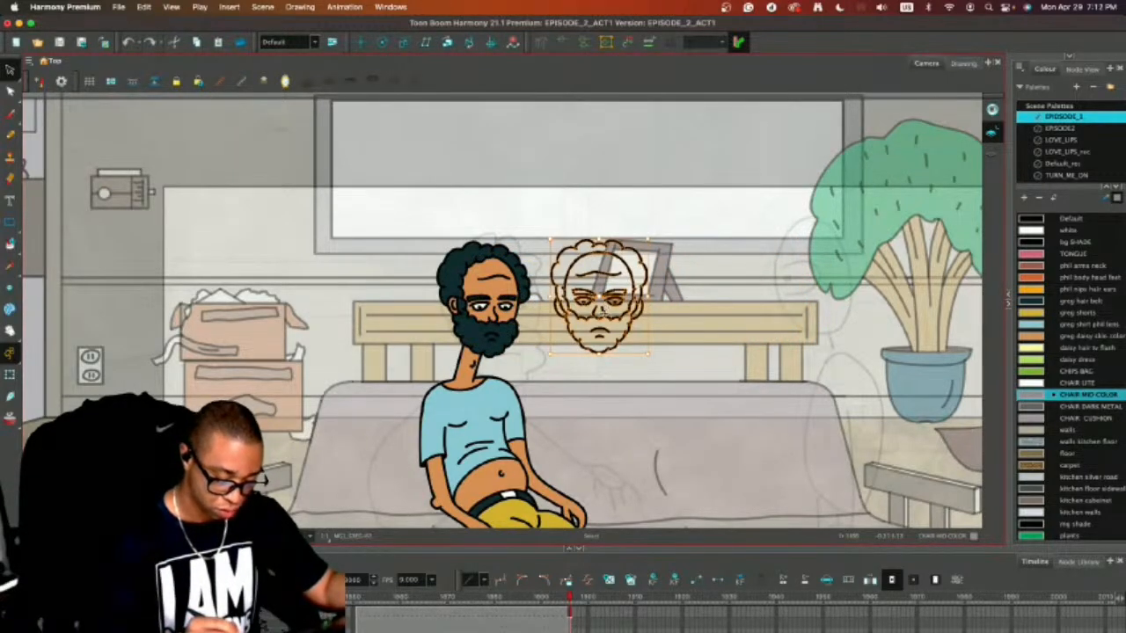
{"action": "left_click", "coordinate": [497, 312]}
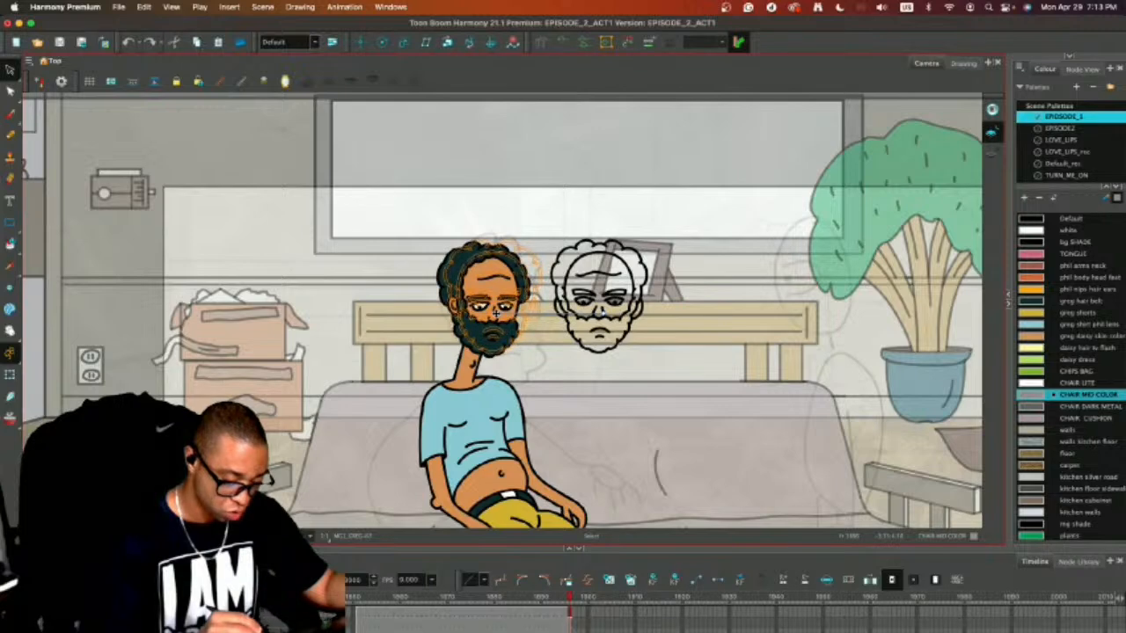
{"action": "left_click_drag", "start_coordinate": [496, 313], "coordinate": [772, 317]}
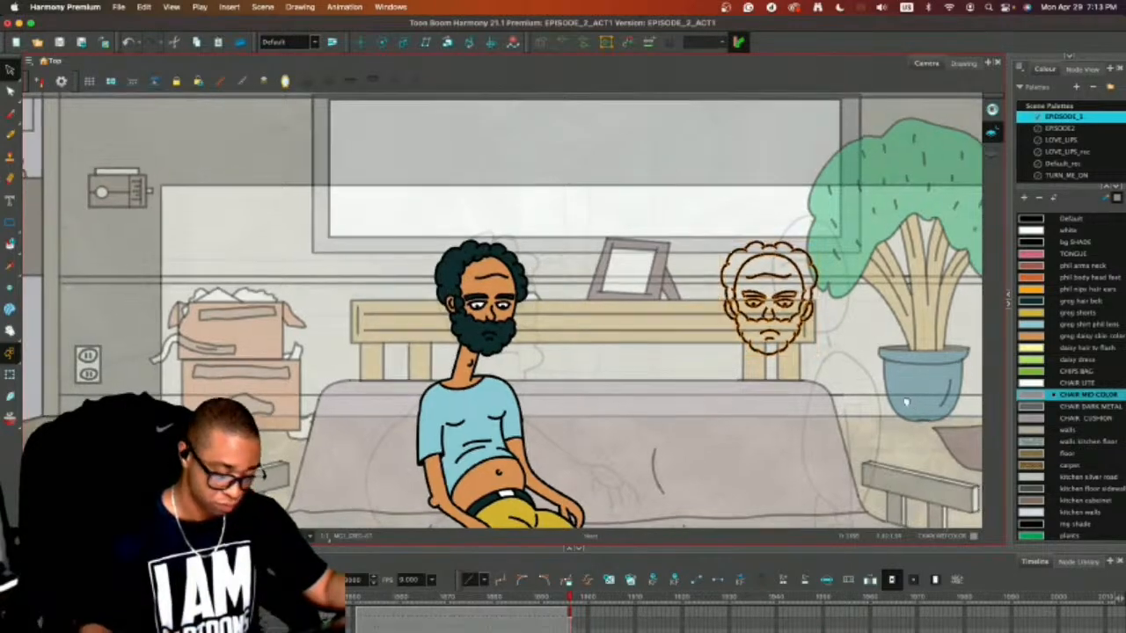
Pencil a neck and rounded shoulders with upper arm lines below the new head, using the Default colour of the EPISODE2 palette.
{"action": "left_click_drag", "start_coordinate": [905, 402], "coordinate": [702, 252]}
{"action": "key", "text": "2"}
{"action": "key", "text": "alt+slash"}
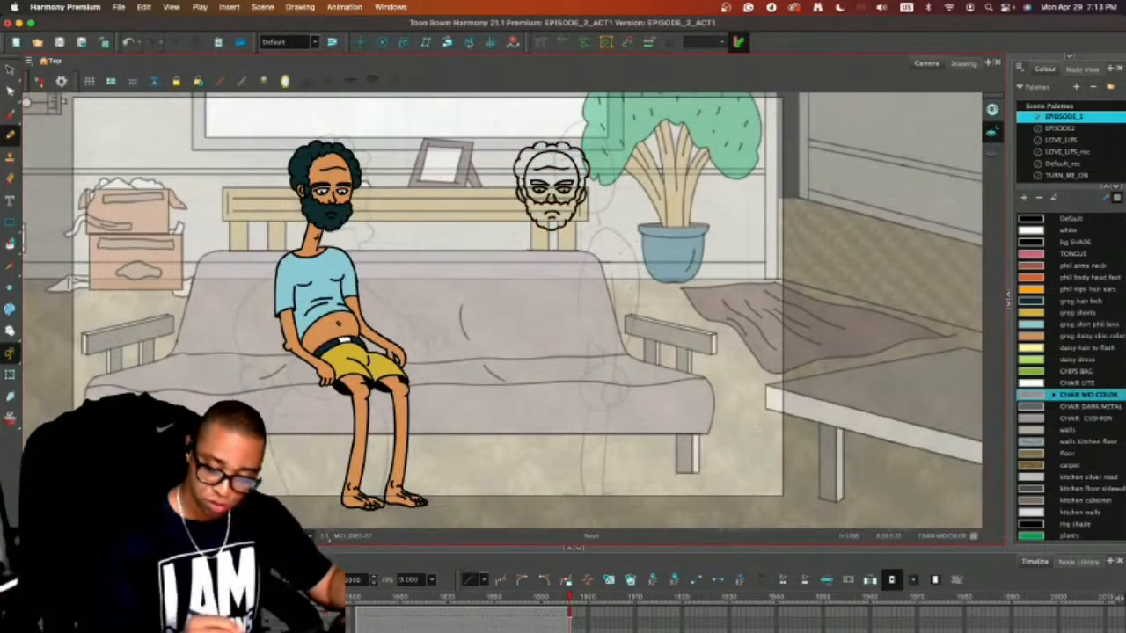
{"action": "left_click", "coordinate": [1068, 127]}
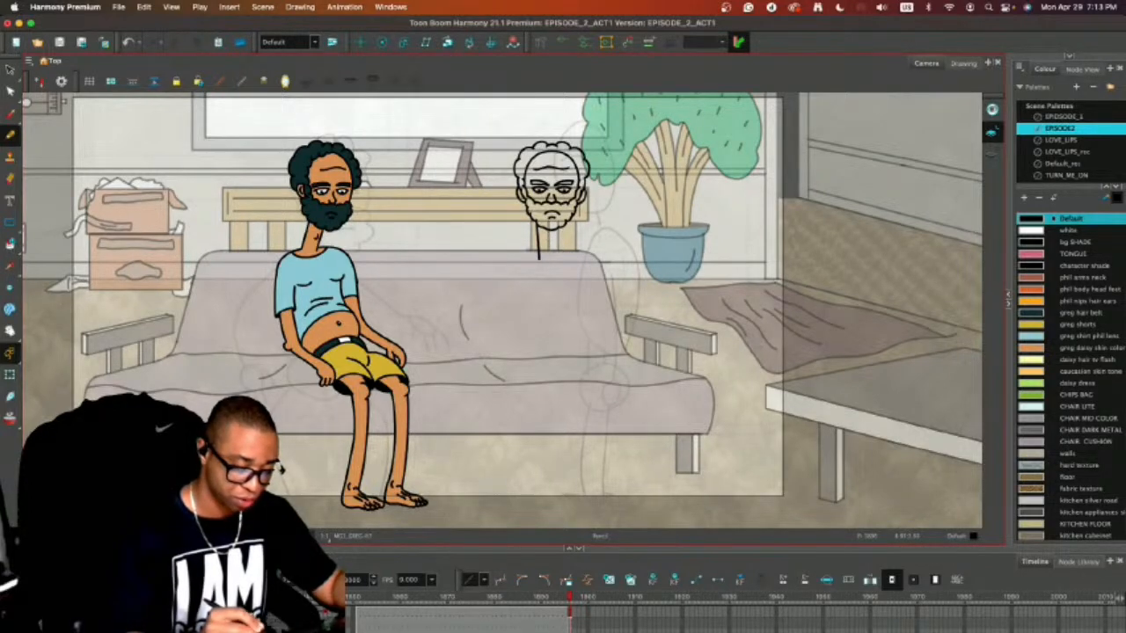
{"action": "key", "text": "super+z"}
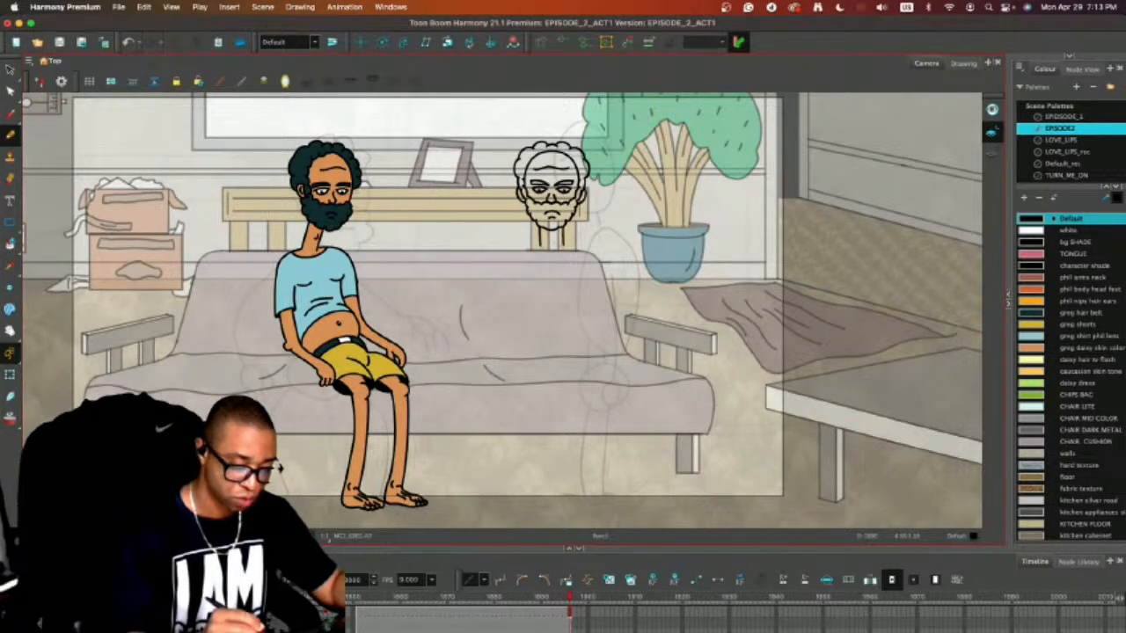
{"action": "mouse_move", "coordinate": [556, 246]}
{"action": "left_mouse_down"}
{"action": "mouse_move", "coordinate": [507, 257]}
{"action": "mouse_move", "coordinate": [499, 321]}
{"action": "left_mouse_up"}
{"action": "mouse_move", "coordinate": [559, 245]}
{"action": "left_mouse_down"}
{"action": "mouse_move", "coordinate": [605, 273]}
{"action": "mouse_move", "coordinate": [615, 327]}
{"action": "left_mouse_up"}
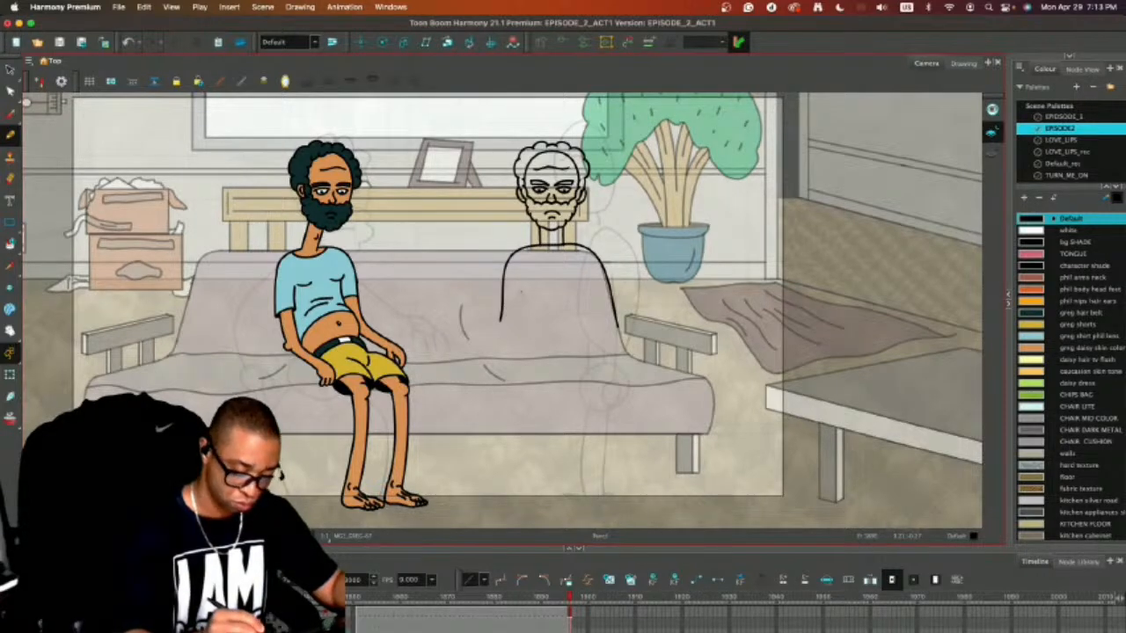
{"action": "mouse_move", "coordinate": [517, 293]}
{"action": "left_mouse_down"}
{"action": "mouse_move", "coordinate": [514, 337]}
{"action": "mouse_move", "coordinate": [532, 372]}
{"action": "mouse_move", "coordinate": [579, 376]}
{"action": "mouse_move", "coordinate": [592, 294]}
{"action": "left_mouse_up"}
{"action": "key", "text": "super+z"}
{"action": "key", "text": "super+z"}
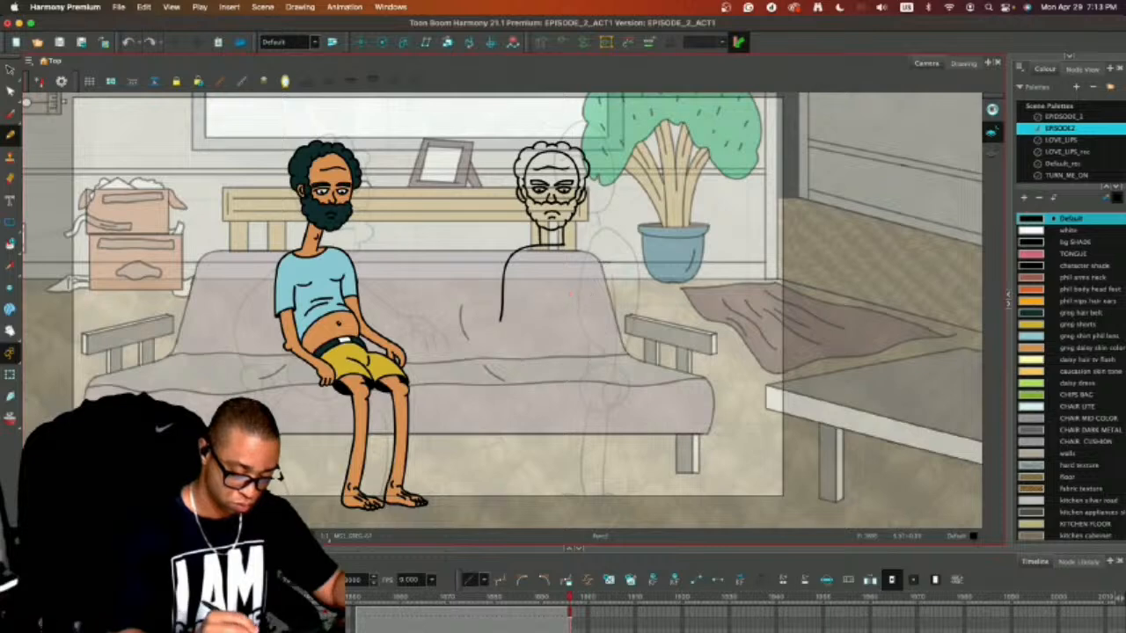
{"action": "key", "text": "super+shift+z"}
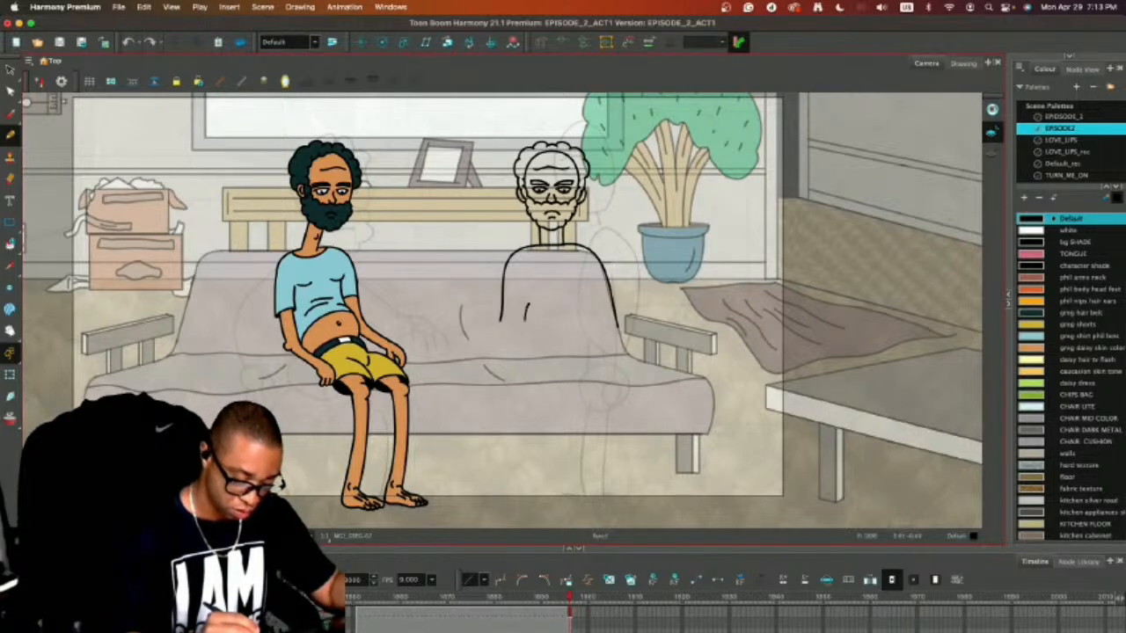
{"action": "mouse_move", "coordinate": [526, 319]}
{"action": "left_mouse_down"}
{"action": "mouse_move", "coordinate": [539, 351]}
{"action": "mouse_move", "coordinate": [580, 354]}
{"action": "mouse_move", "coordinate": [595, 316]}
{"action": "left_mouse_up"}
{"action": "key", "text": "super+z"}
Draw a large round belly below the shoulders and add the chest lines and torso sides above it.
{"action": "mouse_move", "coordinate": [527, 303]}
{"action": "left_mouse_down"}
{"action": "mouse_move", "coordinate": [533, 356]}
{"action": "mouse_move", "coordinate": [587, 317]}
{"action": "mouse_move", "coordinate": [526, 344]}
{"action": "left_mouse_up"}
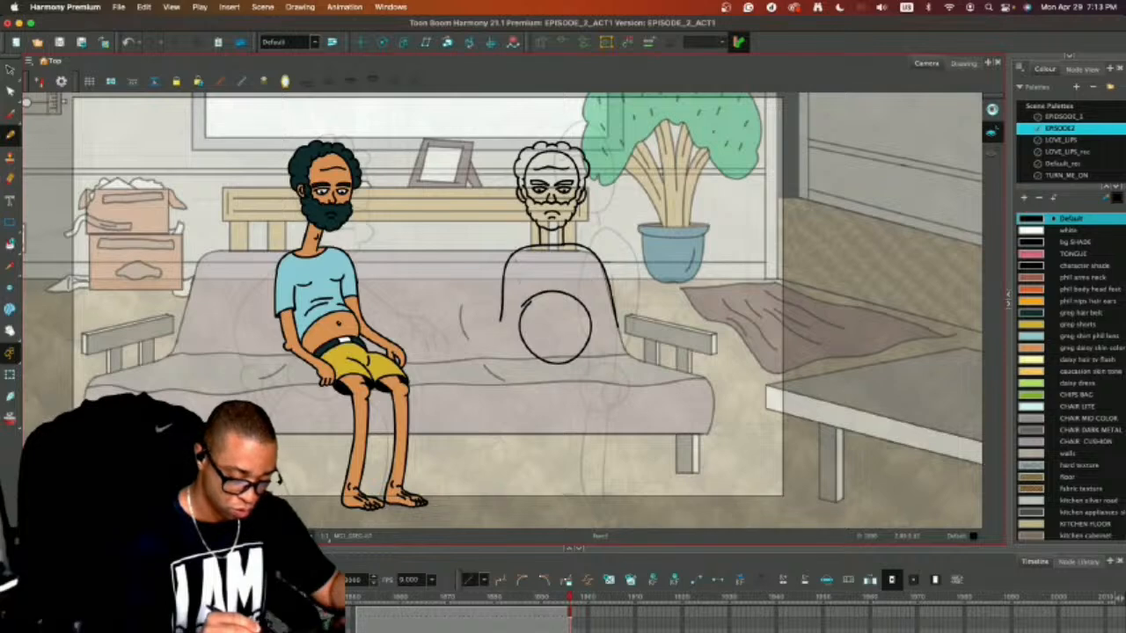
{"action": "left_click_drag", "start_coordinate": [518, 282], "coordinate": [525, 312]}
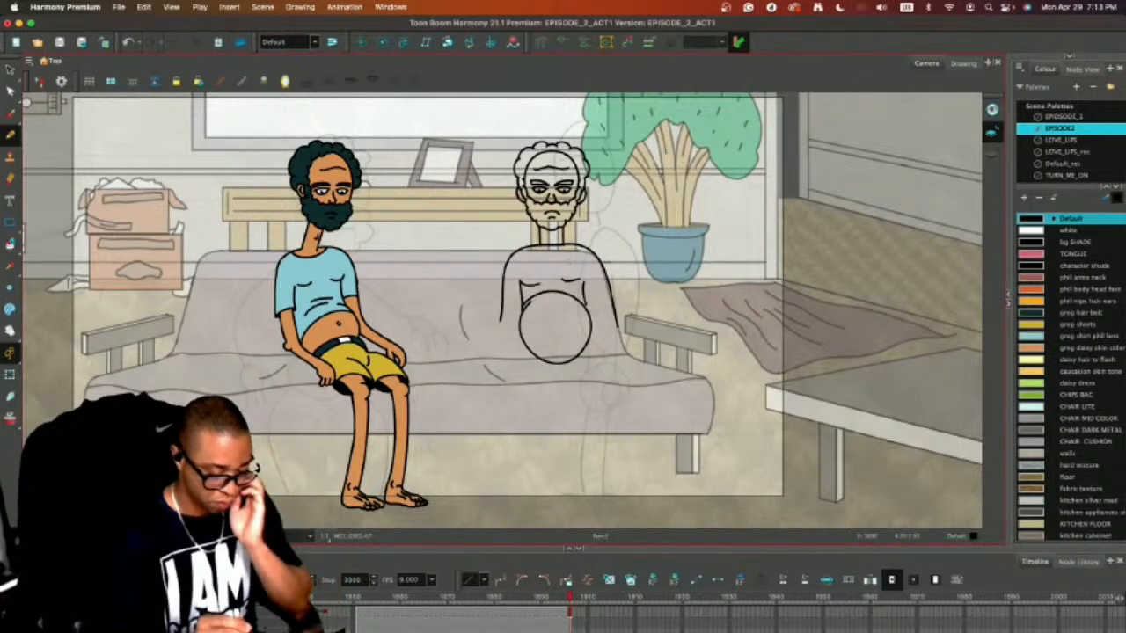
{"action": "left_click_drag", "start_coordinate": [582, 281], "coordinate": [586, 314]}
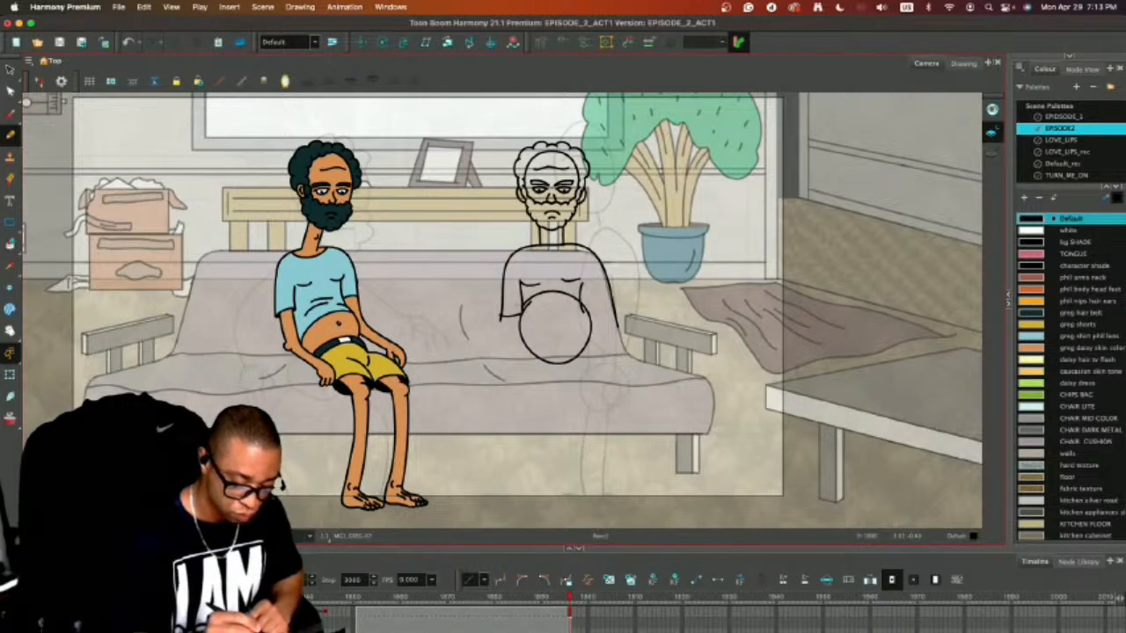
Cut both arm lines off at the shoulders with the Eraser and delete the remaining arm strokes.
{"action": "key", "text": "alt+e"}
{"action": "mouse_move", "coordinate": [503, 253]}
{"action": "left_mouse_down"}
{"action": "mouse_move", "coordinate": [510, 297]}
{"action": "mouse_move", "coordinate": [499, 295]}
{"action": "left_mouse_up"}
{"action": "mouse_move", "coordinate": [597, 255]}
{"action": "left_mouse_down"}
{"action": "mouse_move", "coordinate": [603, 289]}
{"action": "mouse_move", "coordinate": [631, 285]}
{"action": "mouse_move", "coordinate": [622, 272]}
{"action": "mouse_move", "coordinate": [609, 311]}
{"action": "left_mouse_up"}
{"action": "key", "text": "alt+s"}
{"action": "key", "text": "Delete"}
{"action": "mouse_move", "coordinate": [493, 271]}
{"action": "left_mouse_down"}
{"action": "mouse_move", "coordinate": [485, 296]}
{"action": "mouse_move", "coordinate": [515, 308]}
{"action": "left_mouse_up"}
{"action": "key", "text": "Delete"}
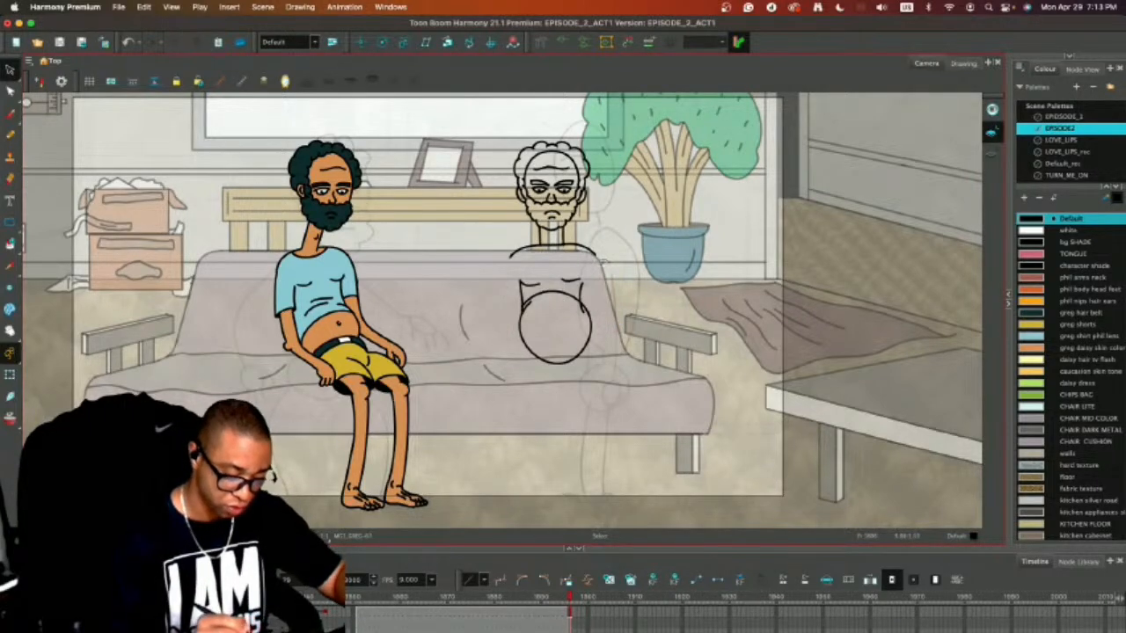
Draw a long arm on the left side of the new body, reaching from the shoulder down to the couch seat.
{"action": "key", "text": "alt+slash"}
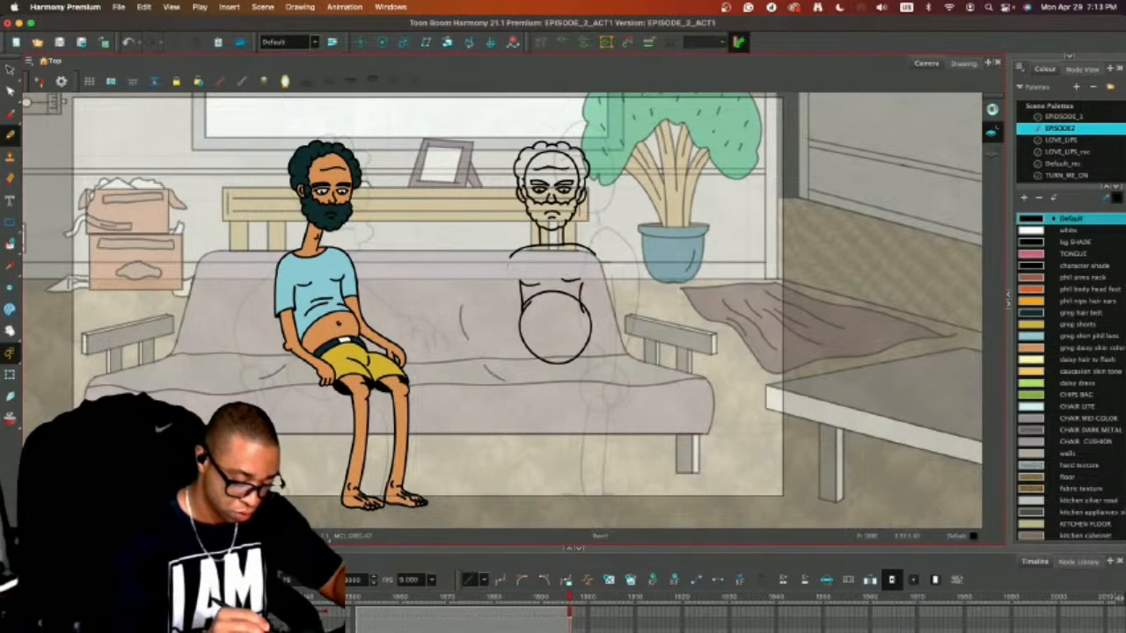
{"action": "left_click_drag", "start_coordinate": [508, 258], "coordinate": [488, 364]}
{"action": "key", "text": "ctrl+z"}
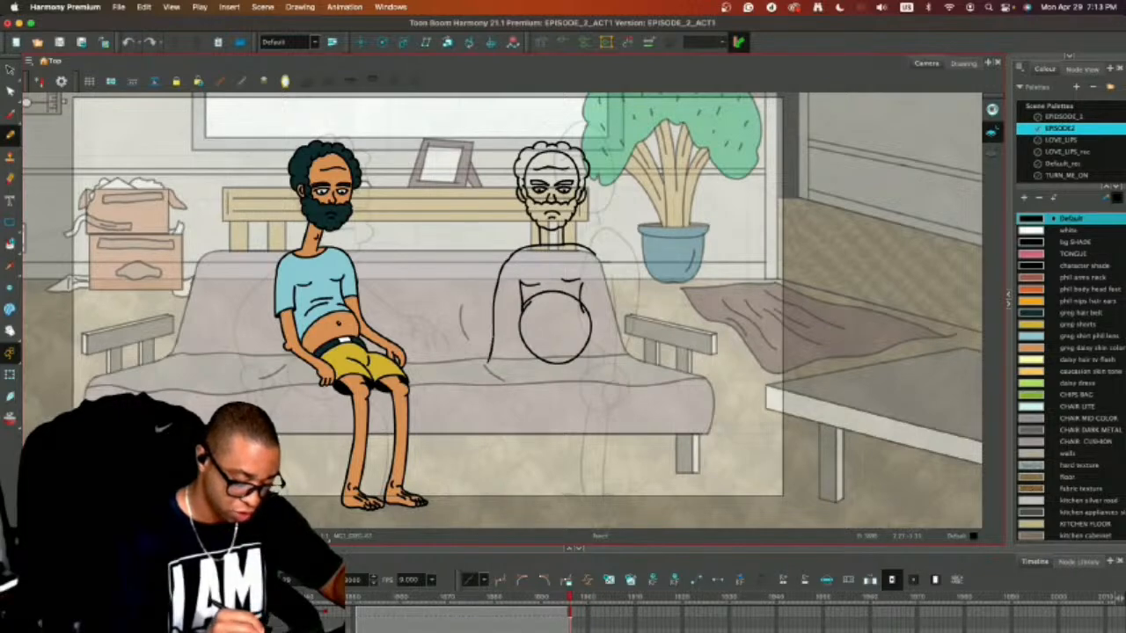
{"action": "left_click_drag", "start_coordinate": [513, 279], "coordinate": [503, 376]}
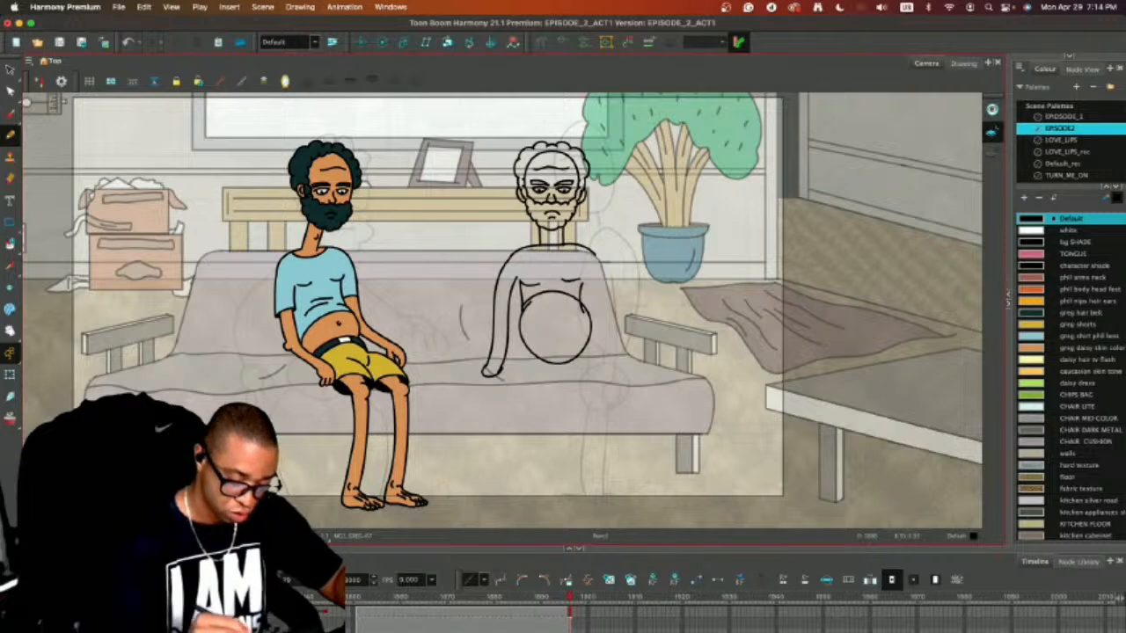
{"action": "key", "text": "super+z"}
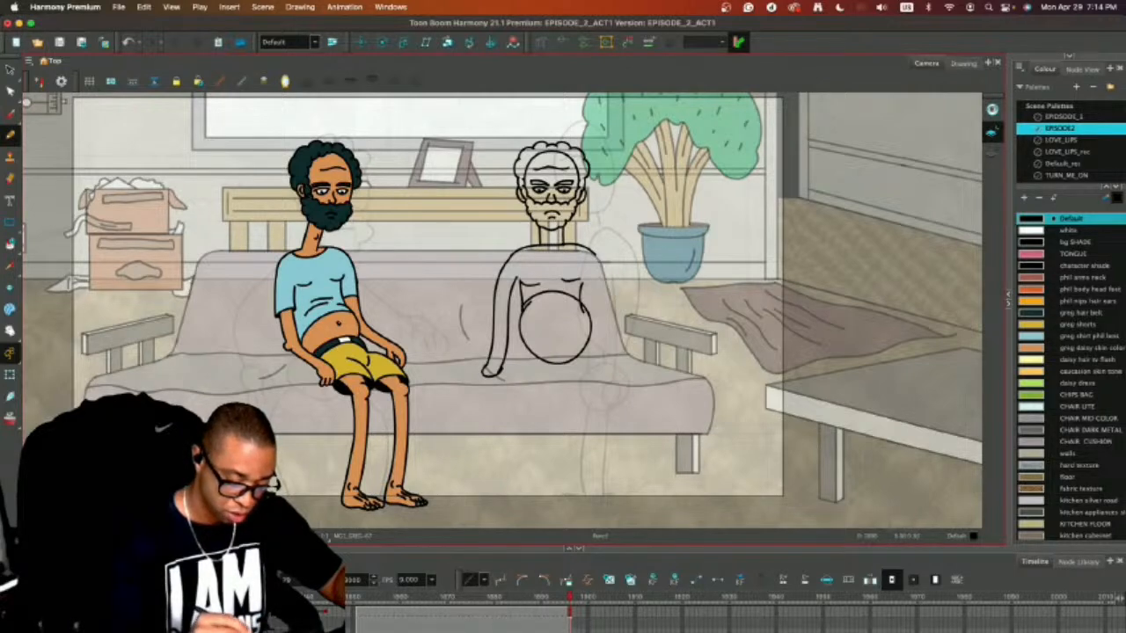
{"action": "mouse_move", "coordinate": [594, 253]}
{"action": "left_mouse_down"}
{"action": "mouse_move", "coordinate": [626, 345]}
{"action": "mouse_move", "coordinate": [586, 288]}
{"action": "left_mouse_up"}
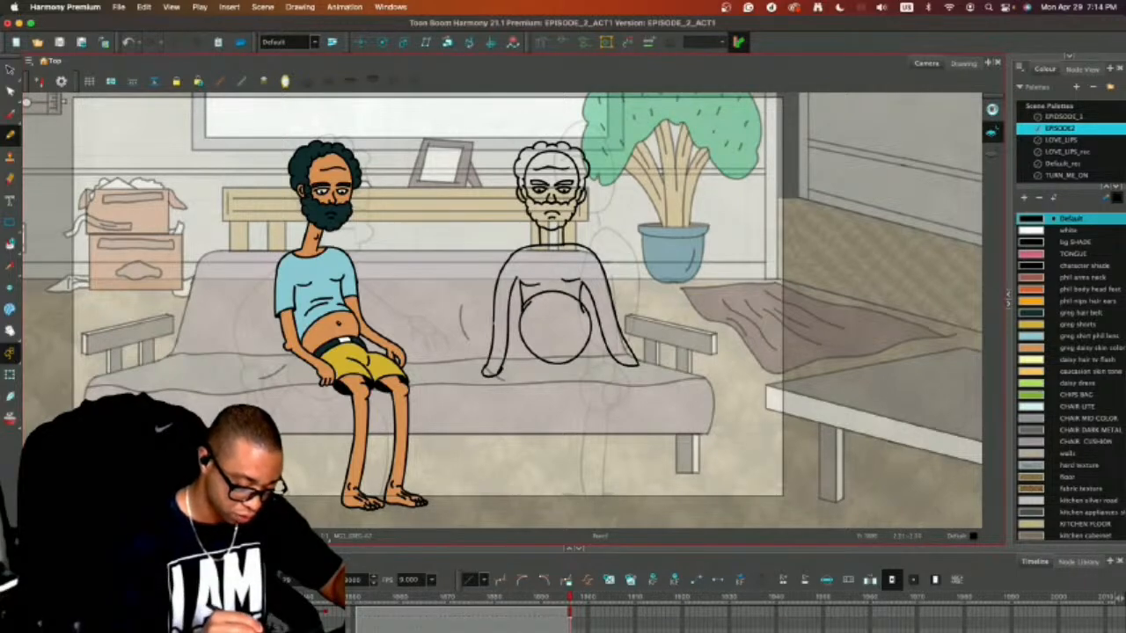
{"action": "left_click_drag", "start_coordinate": [494, 334], "coordinate": [508, 377]}
{"action": "left_click_drag", "start_coordinate": [509, 332], "coordinate": [521, 371]}
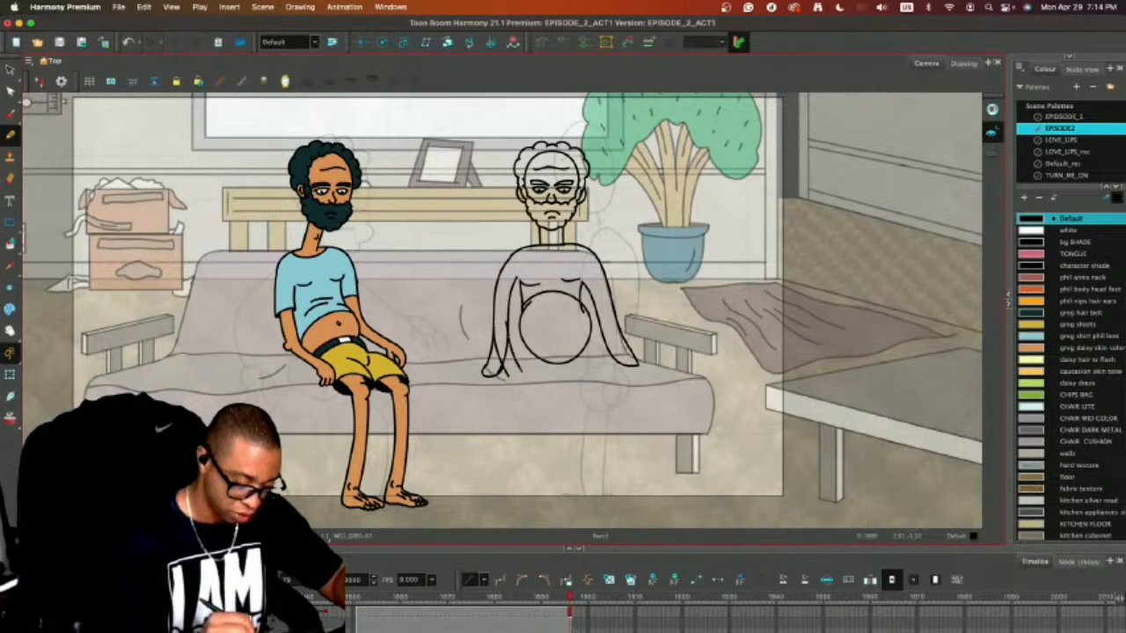
{"action": "left_click_drag", "start_coordinate": [600, 331], "coordinate": [605, 366]}
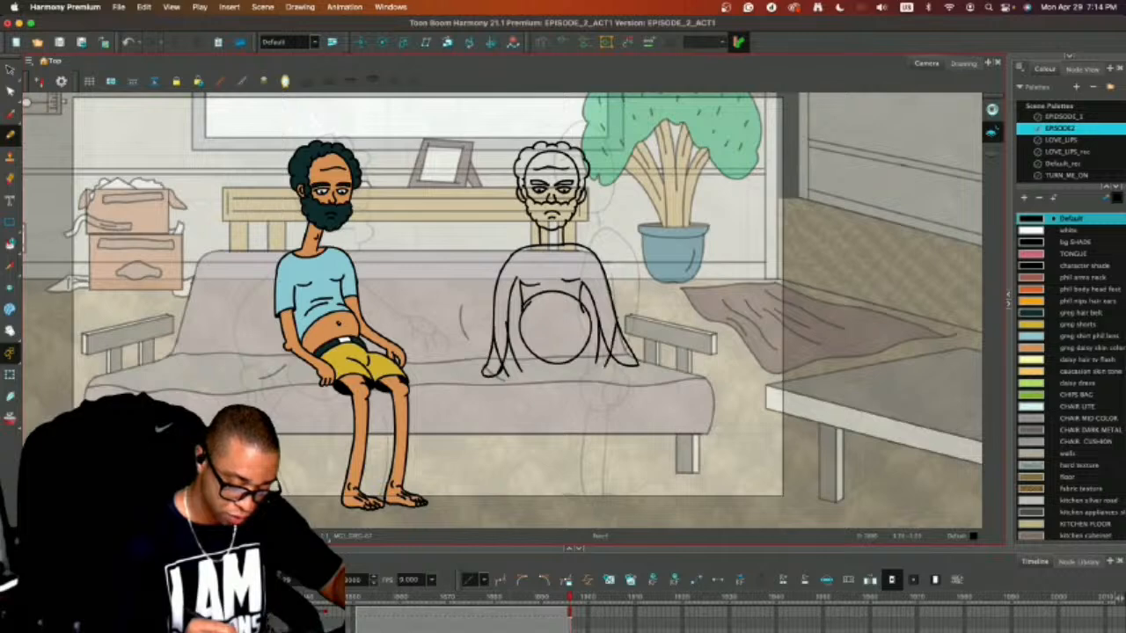
{"action": "mouse_move", "coordinate": [526, 356]}
{"action": "left_mouse_down"}
{"action": "mouse_move", "coordinate": [497, 385]}
{"action": "mouse_move", "coordinate": [483, 458]}
{"action": "left_mouse_up"}
{"action": "key", "text": "super+z"}
{"action": "key", "text": "super+z"}
{"action": "key", "text": "super+z"}
{"action": "key", "text": "super+z"}
{"action": "key", "text": "super+z"}
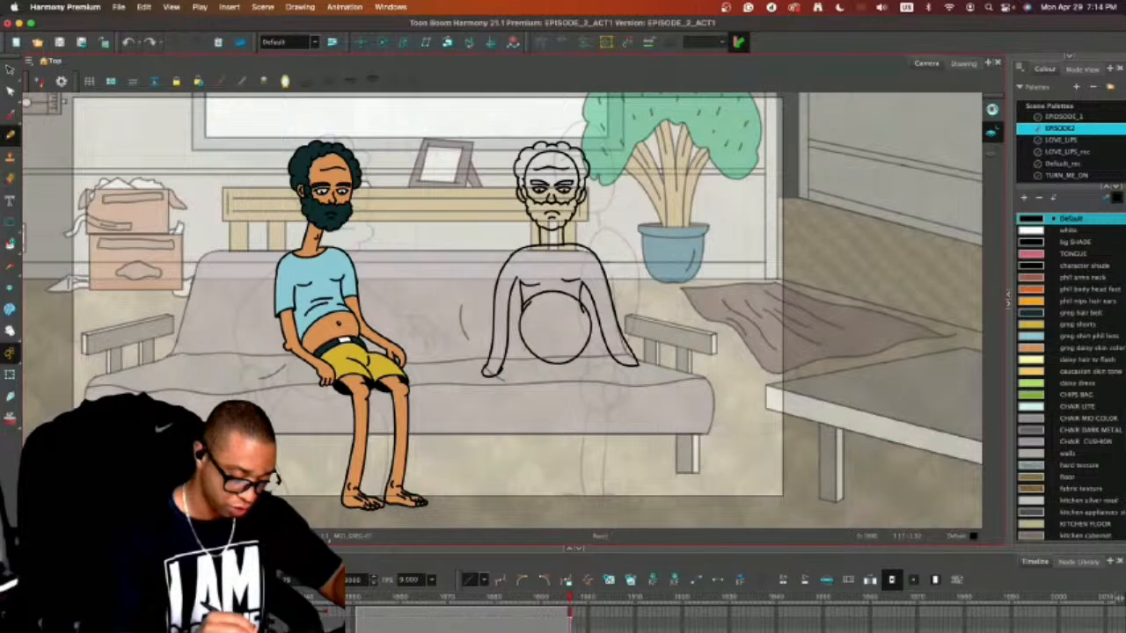
{"action": "key", "text": "super+z"}
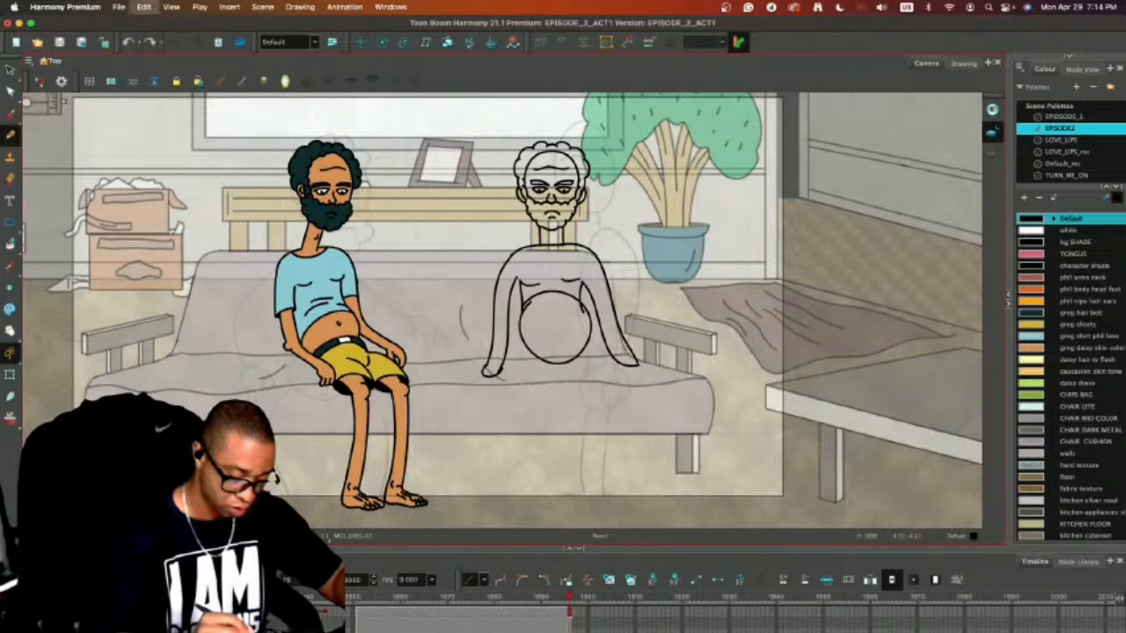
{"action": "mouse_move", "coordinate": [527, 348]}
{"action": "left_mouse_down"}
{"action": "mouse_move", "coordinate": [501, 378]}
{"action": "mouse_move", "coordinate": [554, 356]}
{"action": "mouse_move", "coordinate": [505, 354]}
{"action": "mouse_move", "coordinate": [514, 394]}
{"action": "left_mouse_up"}
{"action": "key", "text": "super+z"}
{"action": "key", "text": "super+z"}
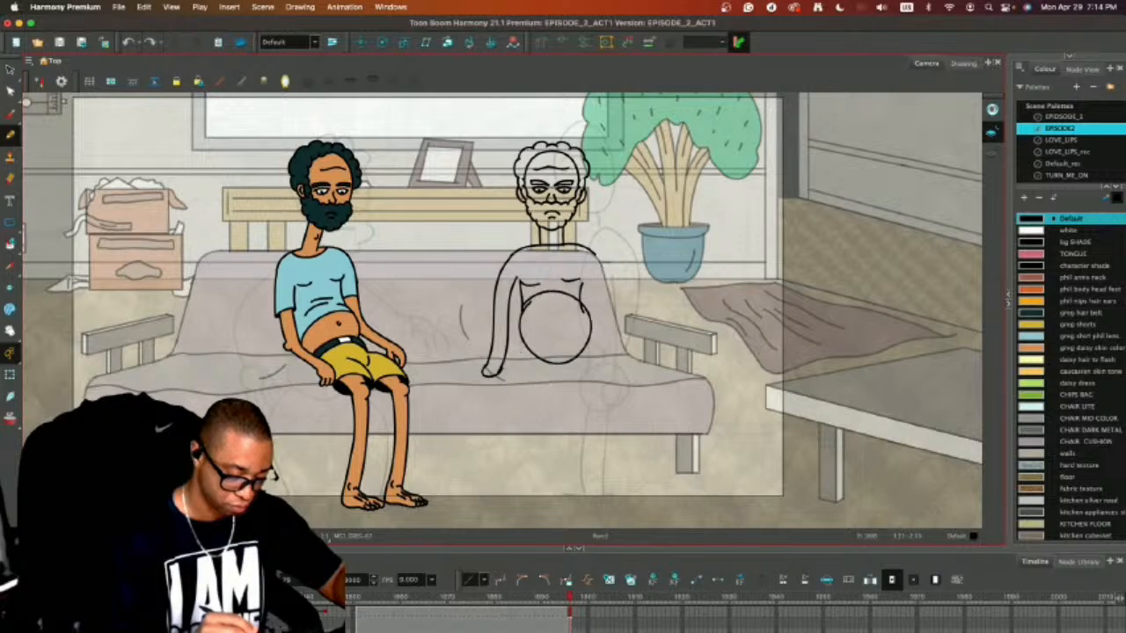
Draw two rounded thighs below the belly and a second arm reaching from the other shoulder to the couch seat.
{"action": "mouse_move", "coordinate": [519, 351]}
{"action": "left_mouse_down"}
{"action": "mouse_move", "coordinate": [499, 388]}
{"action": "mouse_move", "coordinate": [533, 405]}
{"action": "left_mouse_up"}
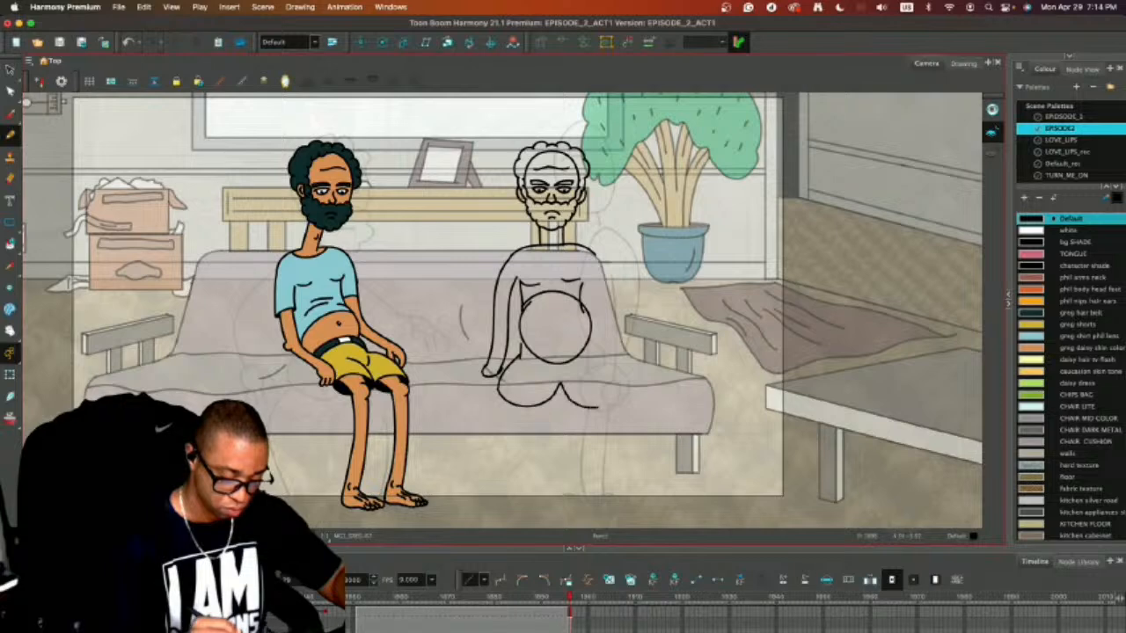
{"action": "key", "text": "super+z"}
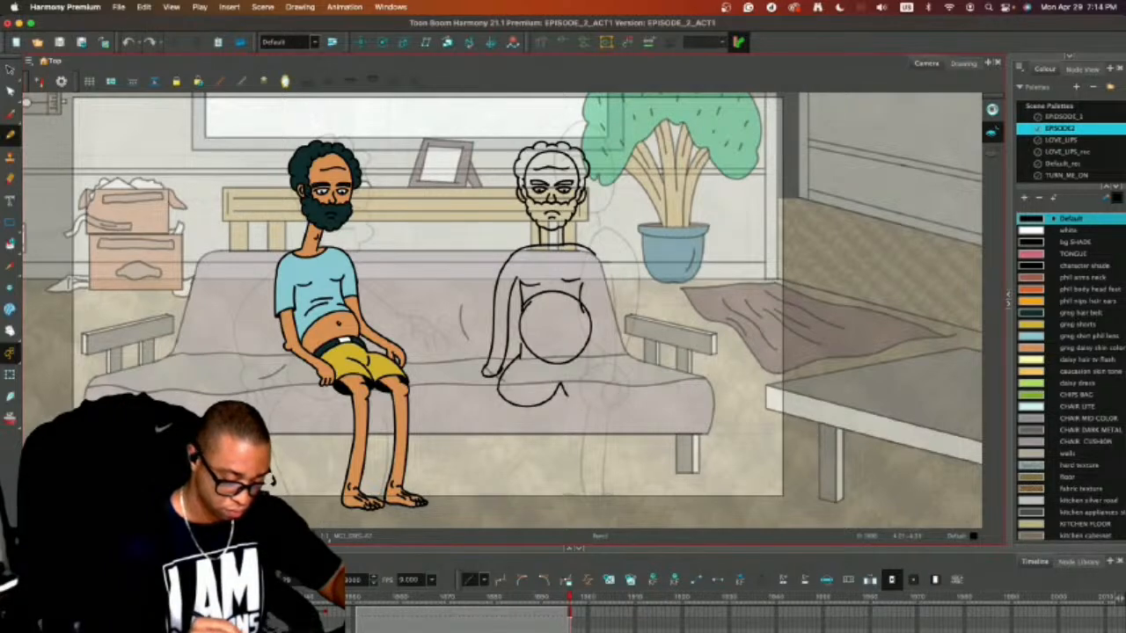
{"action": "left_click_drag", "start_coordinate": [604, 403], "coordinate": [623, 383]}
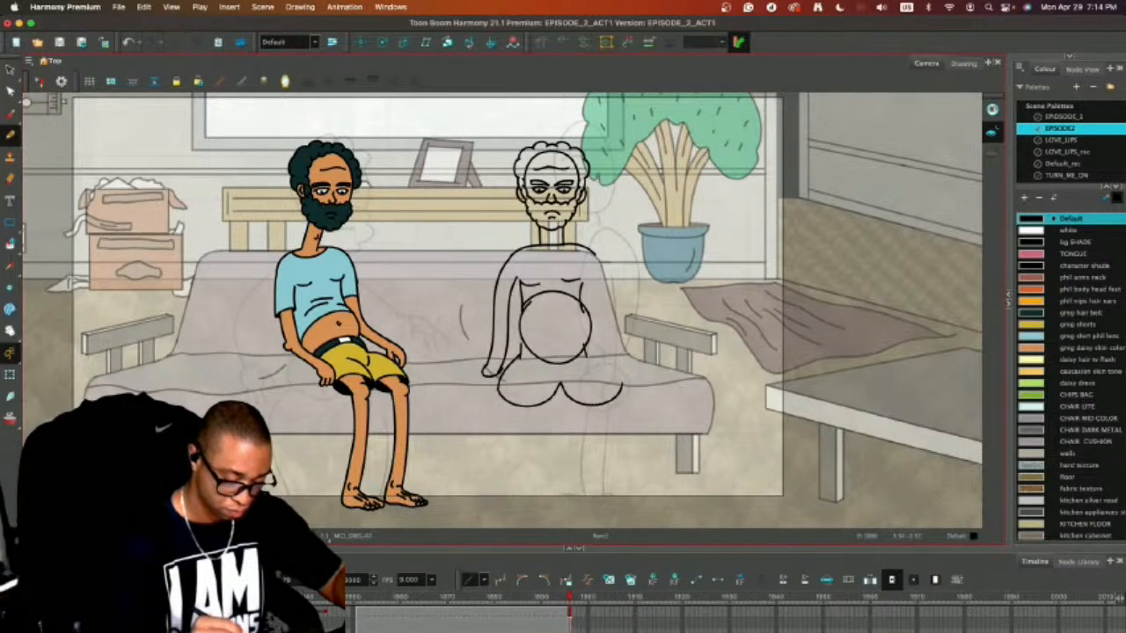
{"action": "key", "text": "super+z"}
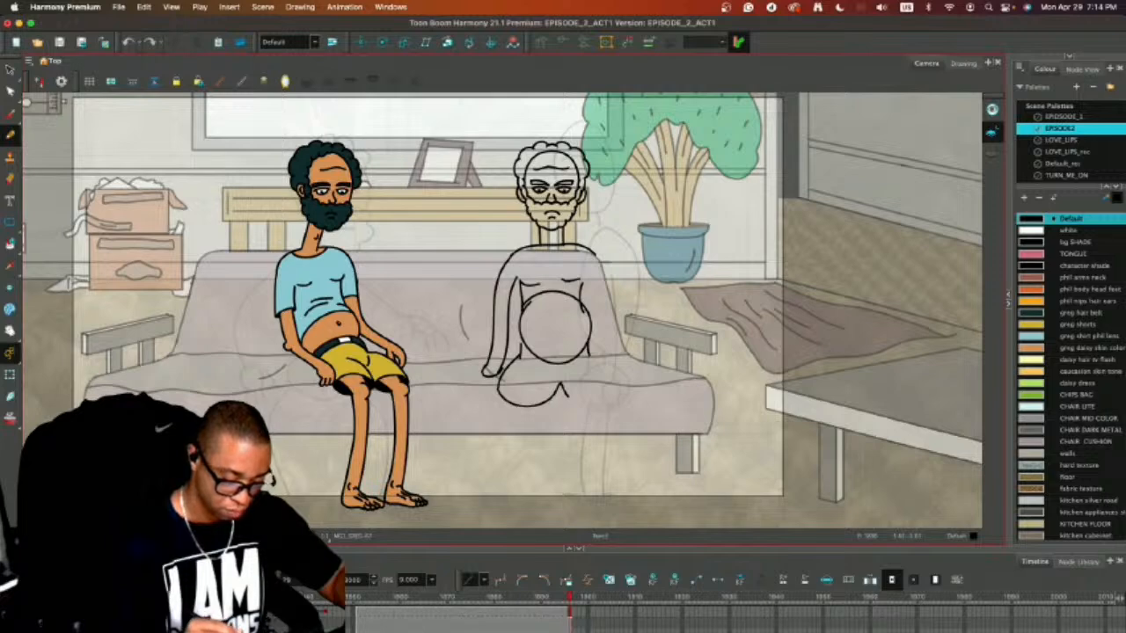
{"action": "mouse_move", "coordinate": [615, 408]}
{"action": "left_mouse_down"}
{"action": "mouse_move", "coordinate": [580, 402]}
{"action": "mouse_move", "coordinate": [622, 385]}
{"action": "left_mouse_up"}
{"action": "key", "text": "super+z"}
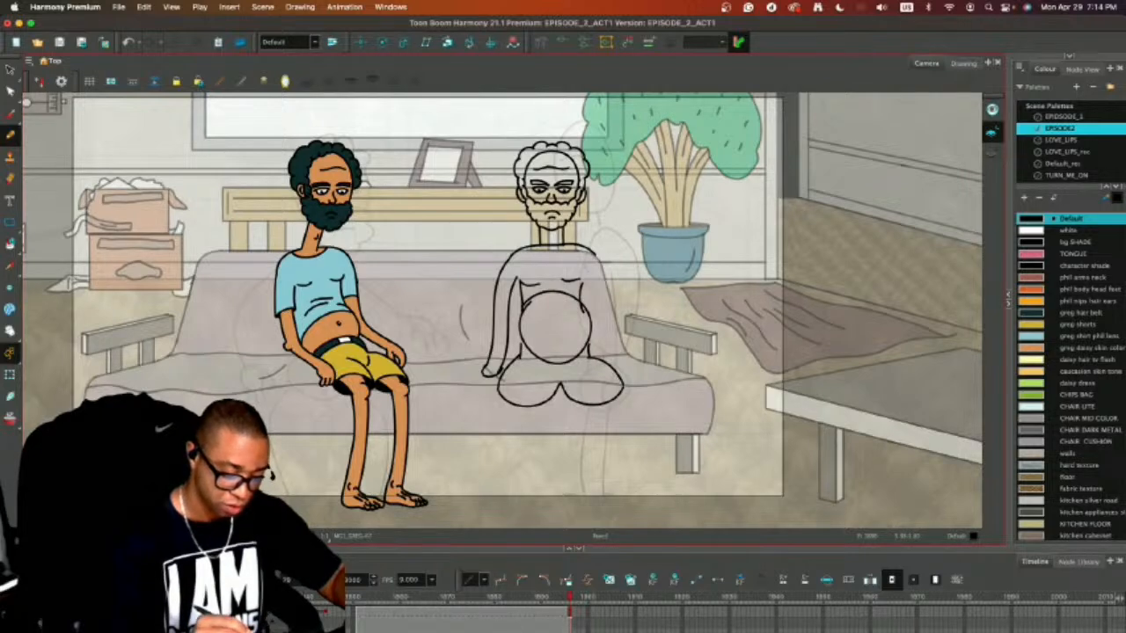
{"action": "left_click_drag", "start_coordinate": [600, 260], "coordinate": [641, 361]}
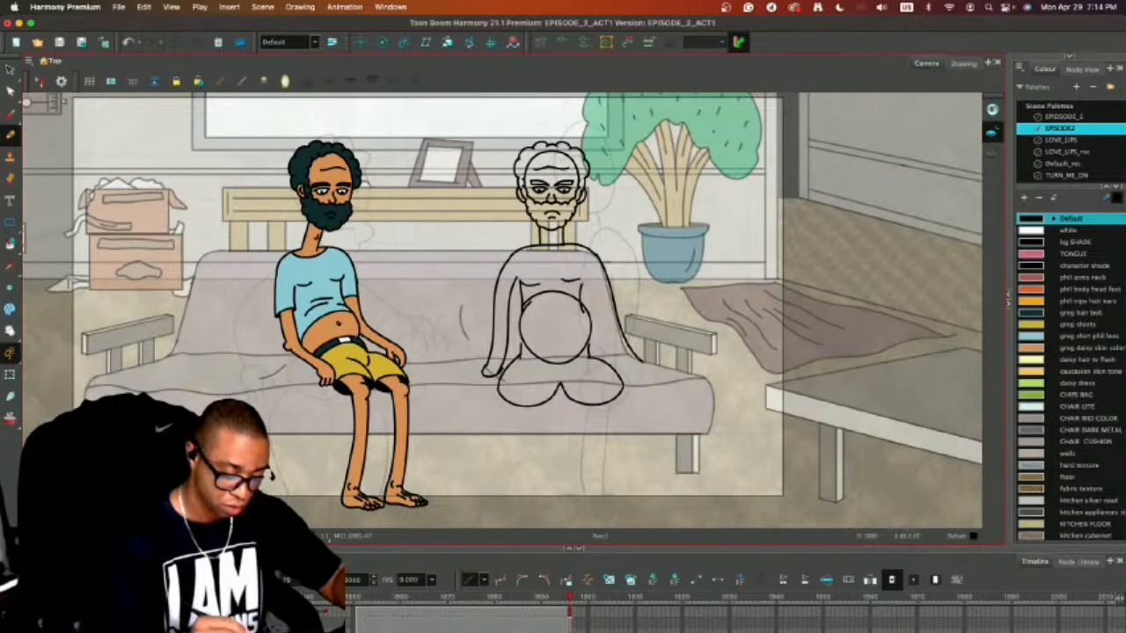
{"action": "left_click_drag", "start_coordinate": [585, 281], "coordinate": [632, 366]}
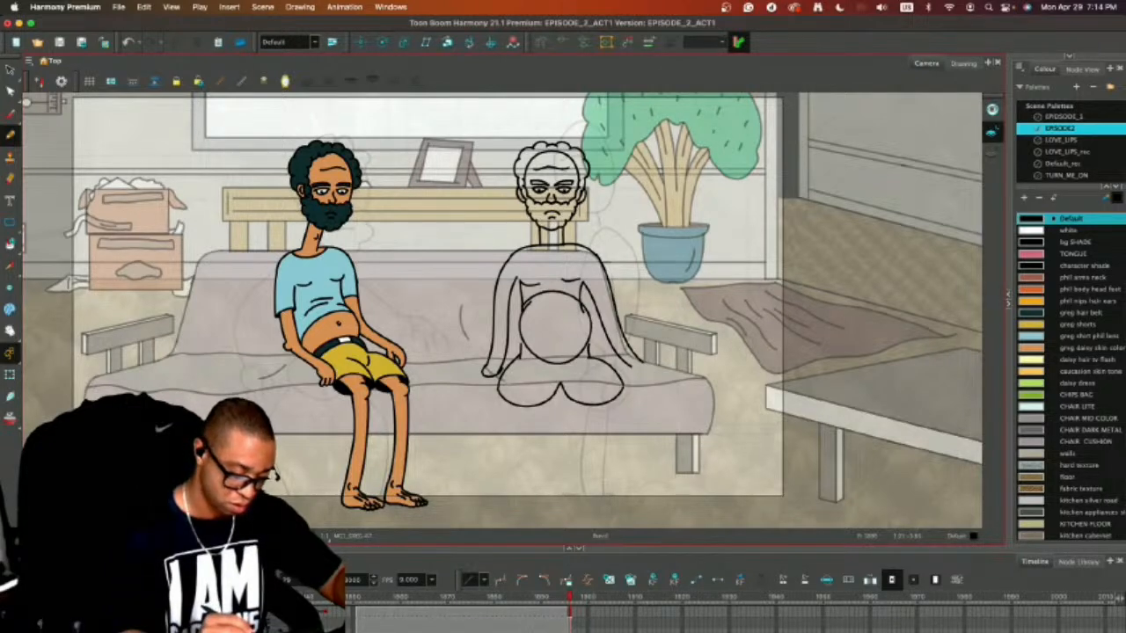
Draw the left lower leg from the knee toward the floor and add a curved shorts opening around the knee.
{"action": "mouse_move", "coordinate": [511, 388]}
{"action": "left_mouse_down"}
{"action": "mouse_move", "coordinate": [533, 393]}
{"action": "mouse_move", "coordinate": [489, 486]}
{"action": "left_mouse_up"}
{"action": "left_click_drag", "start_coordinate": [534, 392], "coordinate": [524, 489]}
{"action": "key", "text": "super+z"}
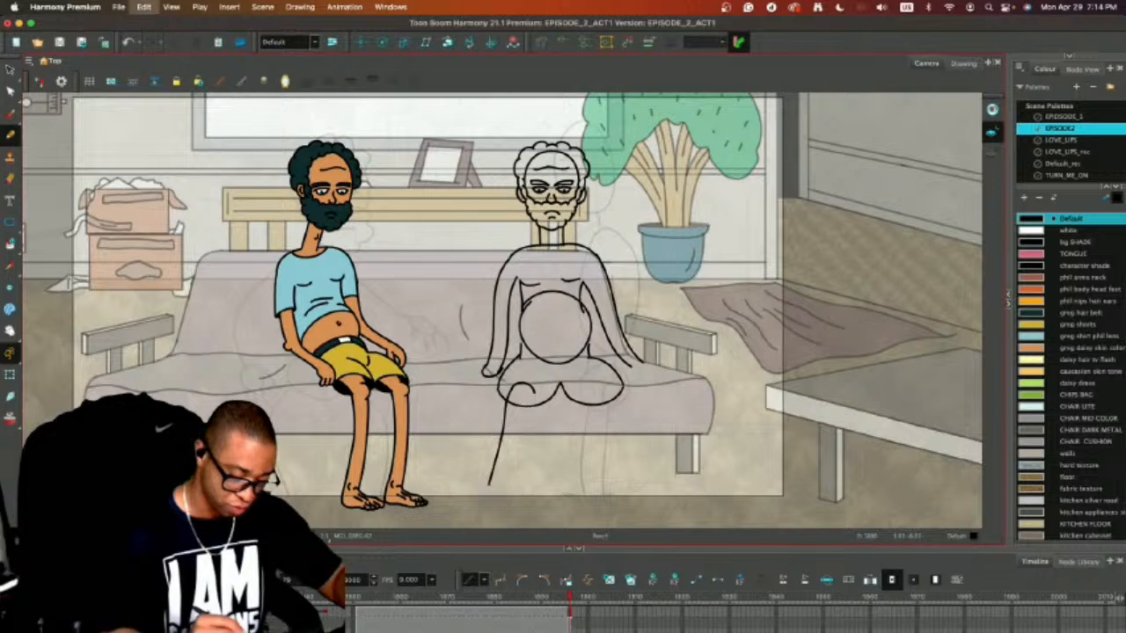
{"action": "left_click_drag", "start_coordinate": [534, 392], "coordinate": [514, 507]}
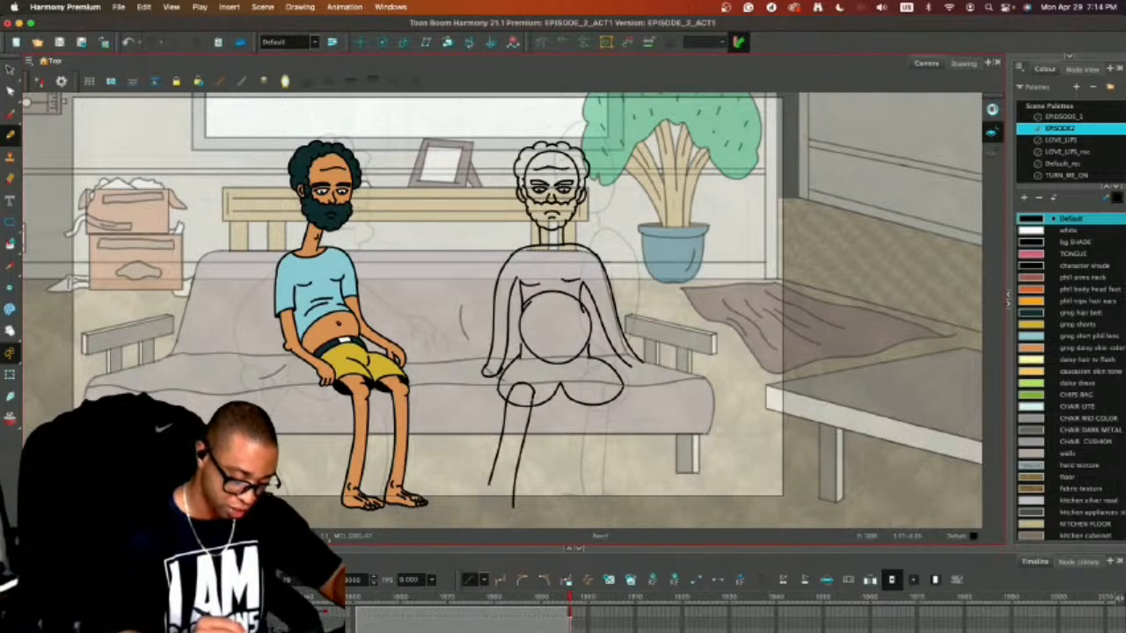
{"action": "left_click_drag", "start_coordinate": [503, 388], "coordinate": [531, 376]}
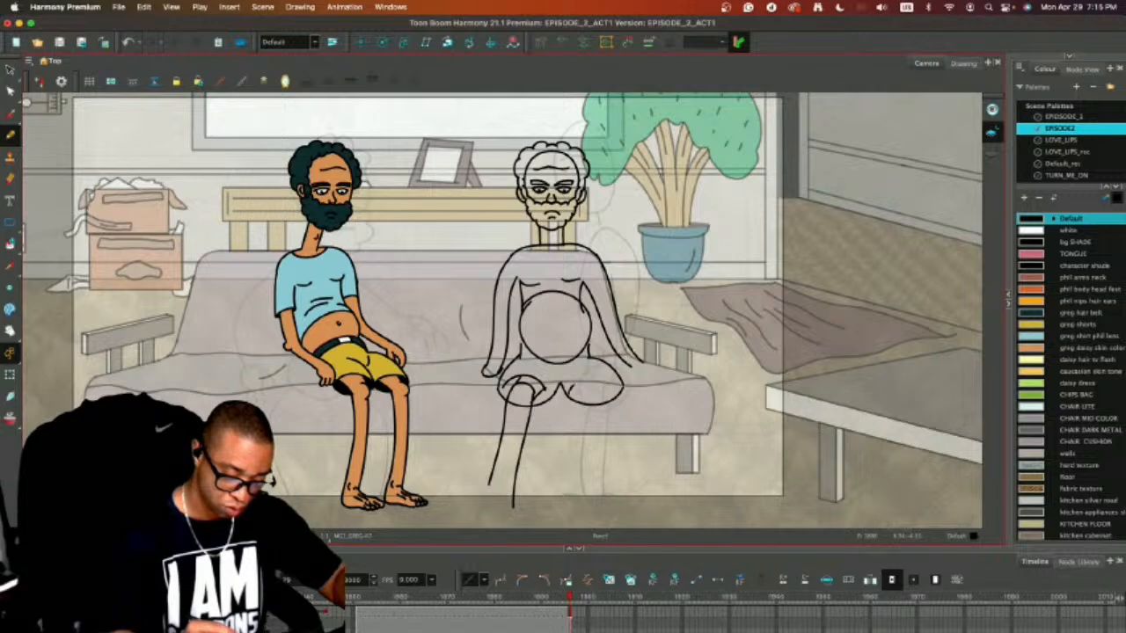
Draw the right lower leg from the other thigh toward the floor, slanting outward, with a matching shorts opening.
{"action": "mouse_move", "coordinate": [572, 385]}
{"action": "left_mouse_down"}
{"action": "mouse_move", "coordinate": [610, 393]}
{"action": "mouse_move", "coordinate": [592, 377]}
{"action": "mouse_move", "coordinate": [621, 389]}
{"action": "mouse_move", "coordinate": [595, 379]}
{"action": "mouse_move", "coordinate": [641, 495]}
{"action": "left_mouse_up"}
{"action": "key", "text": "super+z"}
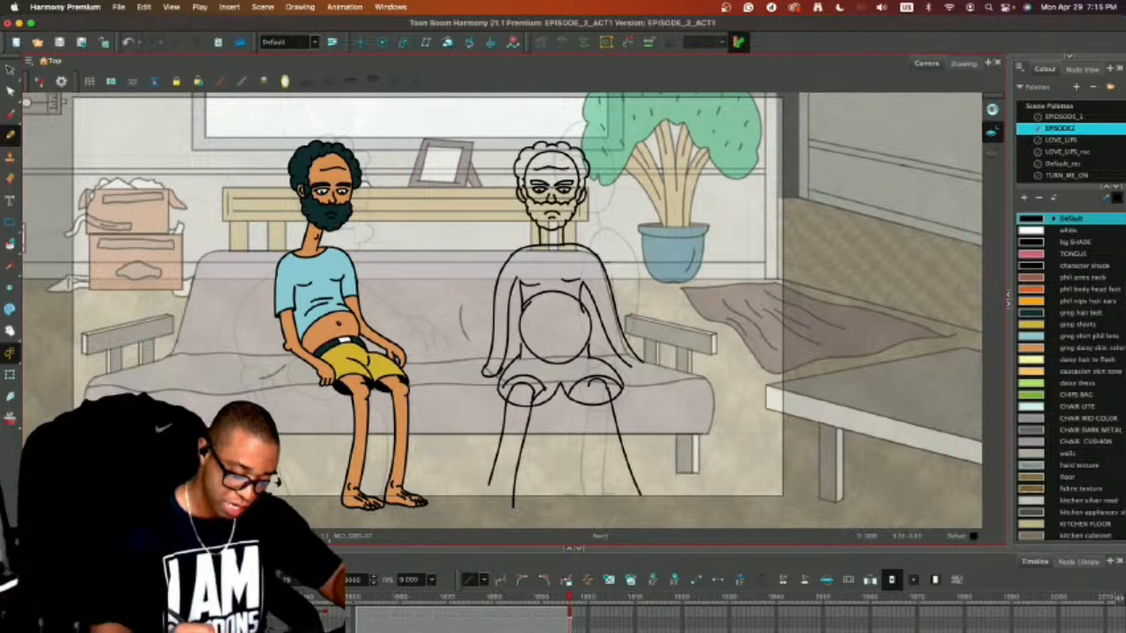
{"action": "left_click_drag", "start_coordinate": [589, 390], "coordinate": [609, 506]}
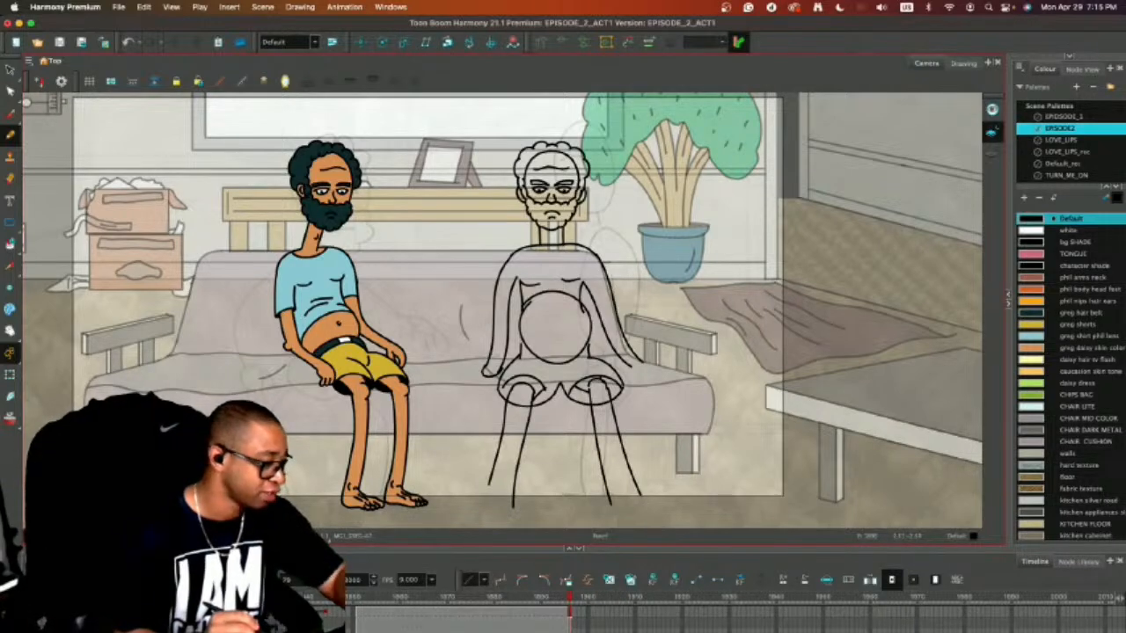
Cut both arms at the elbows with the Eraser and delete the forearm and hand strokes below.
{"action": "key", "text": "alt+e"}
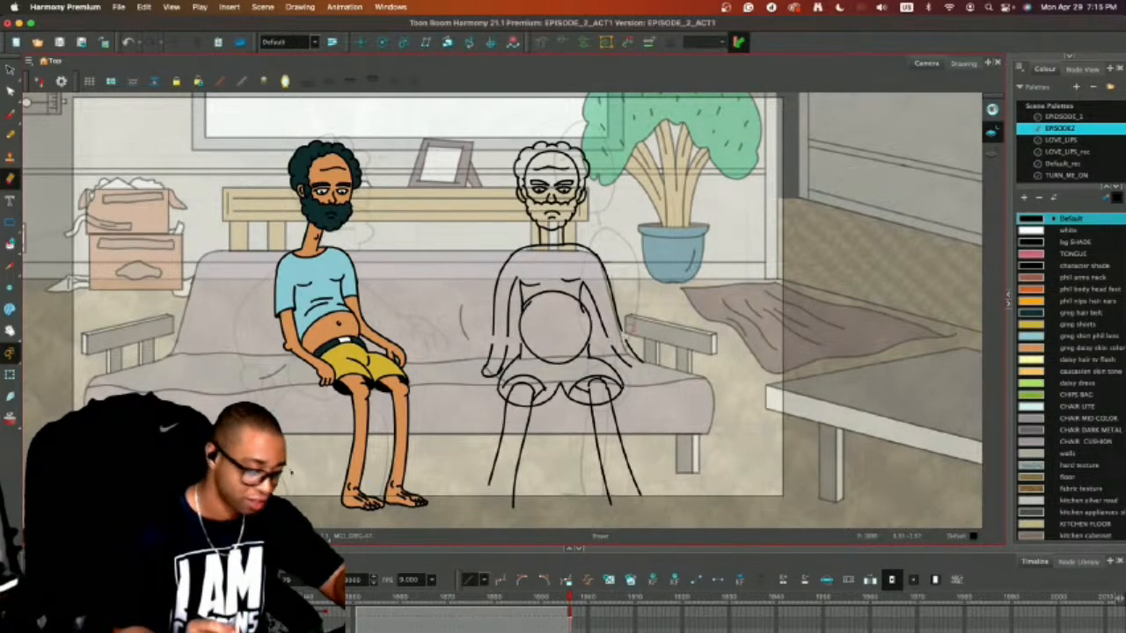
{"action": "key", "text": "alt+s"}
{"action": "left_click", "coordinate": [490, 373]}
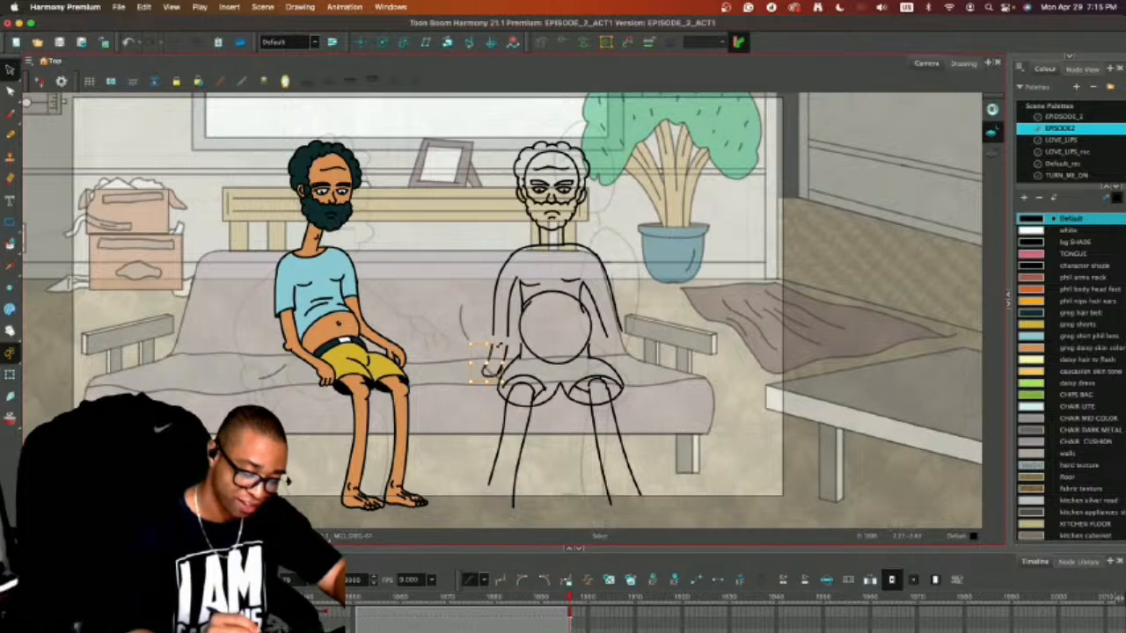
{"action": "key", "text": "Delete"}
{"action": "left_click", "coordinate": [498, 366]}
{"action": "key", "text": "Delete"}
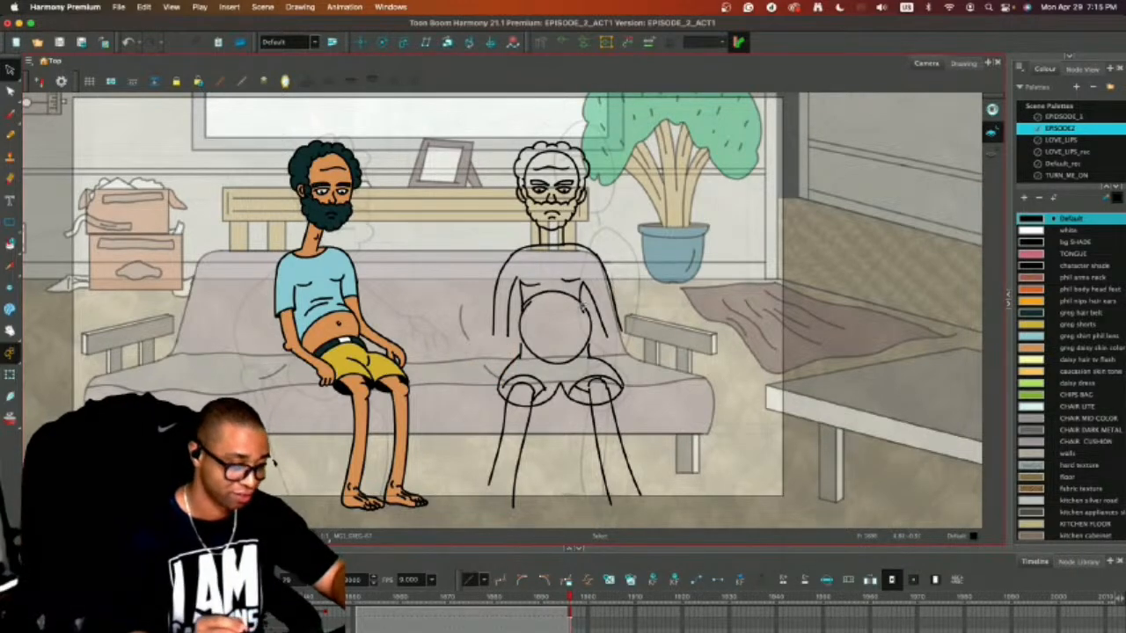
Redraw the left forearm slanting outward from the elbow to the couch seat, ending in a hand with curled fingers.
{"action": "key", "text": "alt+b"}
{"action": "left_click_drag", "start_coordinate": [493, 336], "coordinate": [456, 387]}
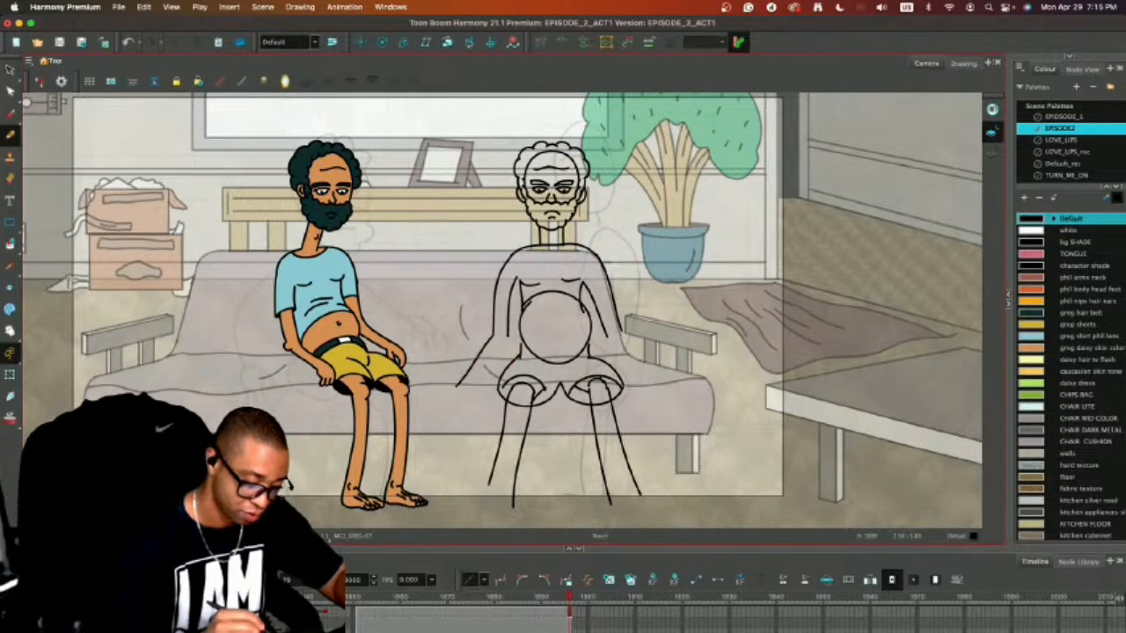
{"action": "key", "text": "ctrl+z"}
{"action": "mouse_move", "coordinate": [493, 335]}
{"action": "left_mouse_down"}
{"action": "mouse_move", "coordinate": [463, 374]}
{"action": "mouse_move", "coordinate": [488, 363]}
{"action": "mouse_move", "coordinate": [473, 378]}
{"action": "left_mouse_up"}
{"action": "key", "text": "ctrl+z"}
{"action": "left_click_drag", "start_coordinate": [507, 336], "coordinate": [480, 379]}
{"action": "key", "text": "ctrl+z"}
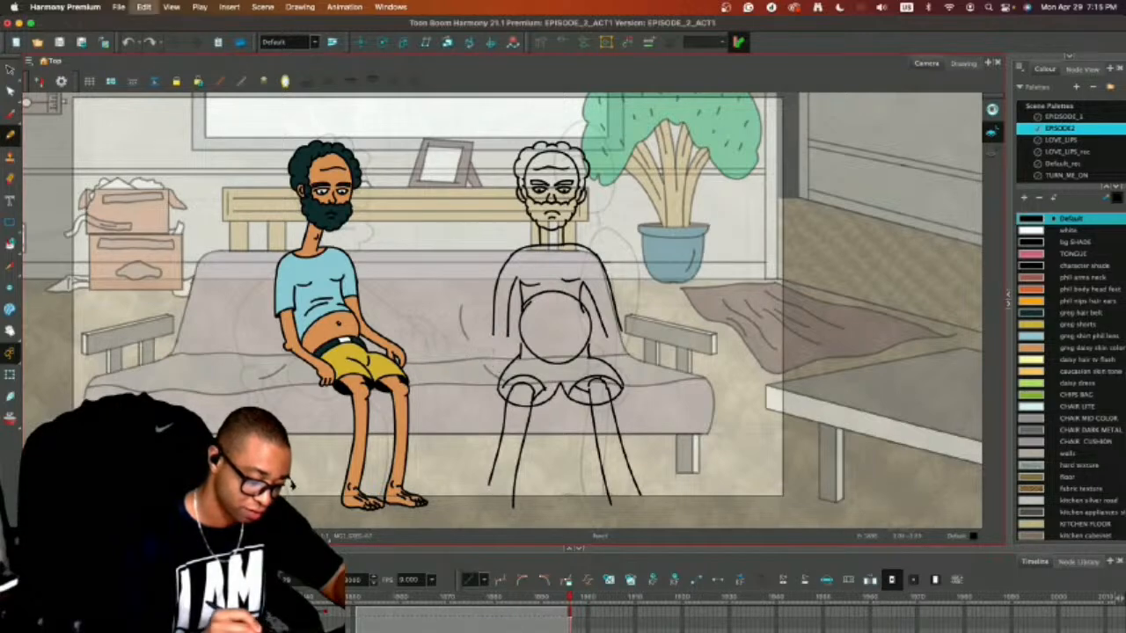
{"action": "left_click_drag", "start_coordinate": [508, 335], "coordinate": [478, 380]}
{"action": "key", "text": "ctrl+z"}
{"action": "mouse_move", "coordinate": [492, 338]}
{"action": "left_mouse_down"}
{"action": "mouse_move", "coordinate": [458, 388]}
{"action": "mouse_move", "coordinate": [473, 397]}
{"action": "left_mouse_up"}
{"action": "key", "text": "ctrl+z"}
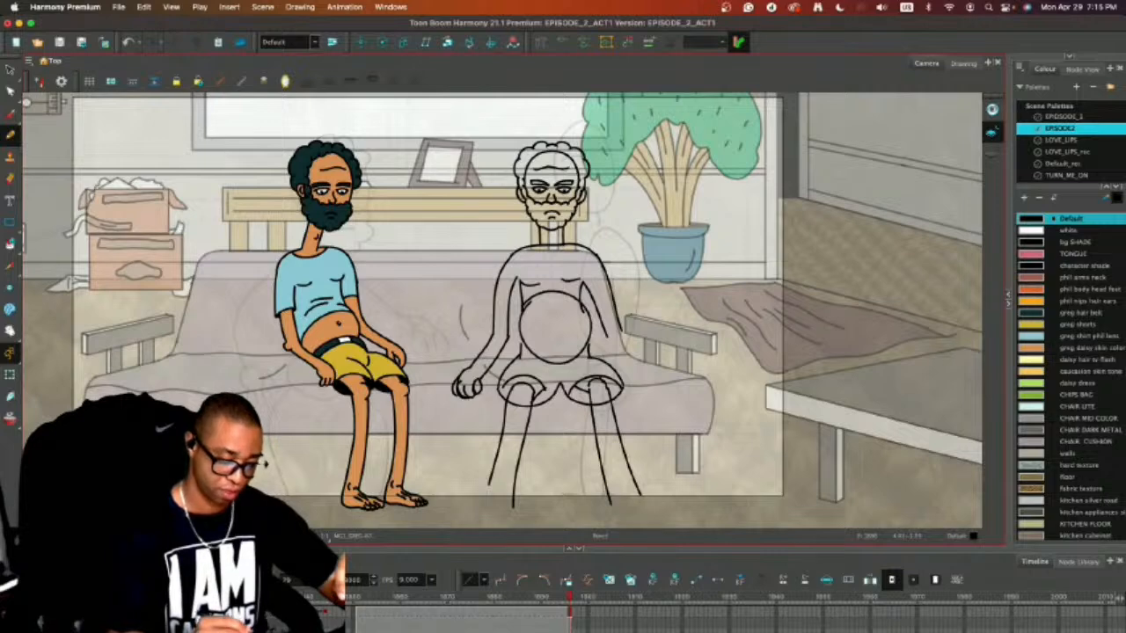
Draw an arched line across the middle of the round belly and delete the part of the circle above it.
{"action": "mouse_move", "coordinate": [522, 340]}
{"action": "left_mouse_down"}
{"action": "mouse_move", "coordinate": [562, 325]}
{"action": "mouse_move", "coordinate": [587, 334]}
{"action": "left_mouse_up"}
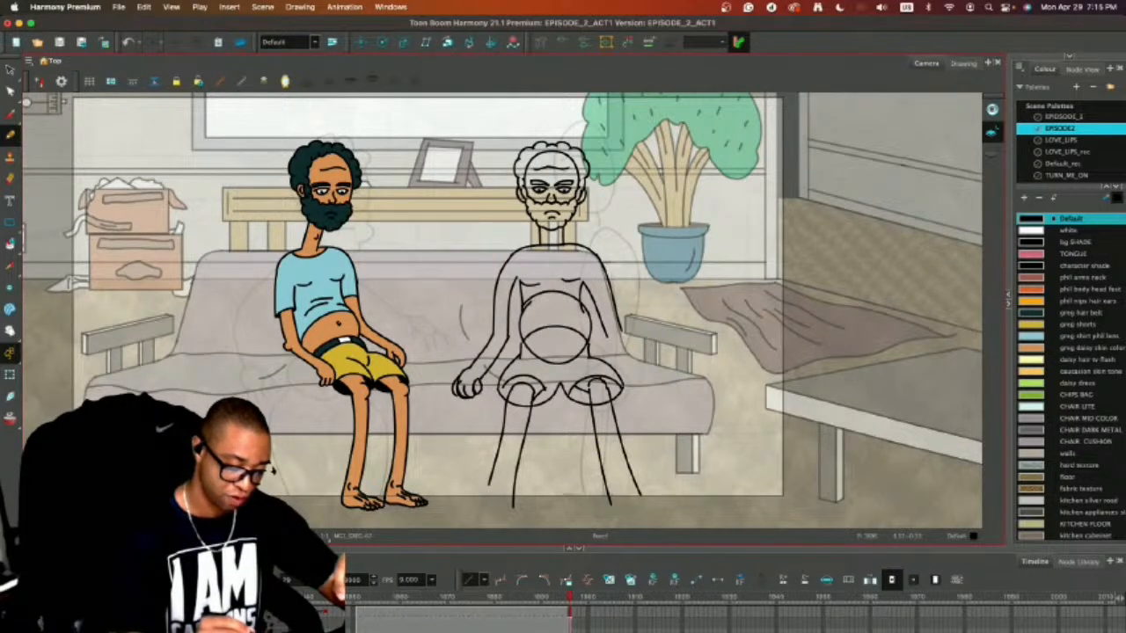
{"action": "key", "text": "alt+s"}
{"action": "left_click", "coordinate": [561, 294]}
{"action": "key", "text": "Delete"}
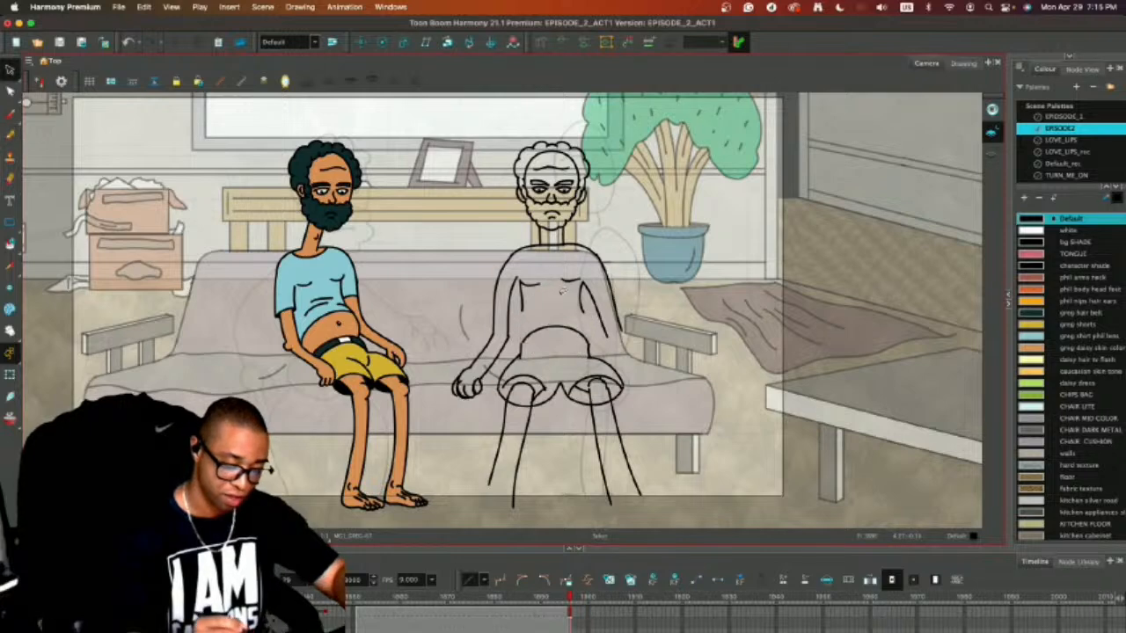
Draw a waistband arc, a small navel and a wider belly fold above it, and add short torso side lines.
{"action": "key", "text": "alt+/"}
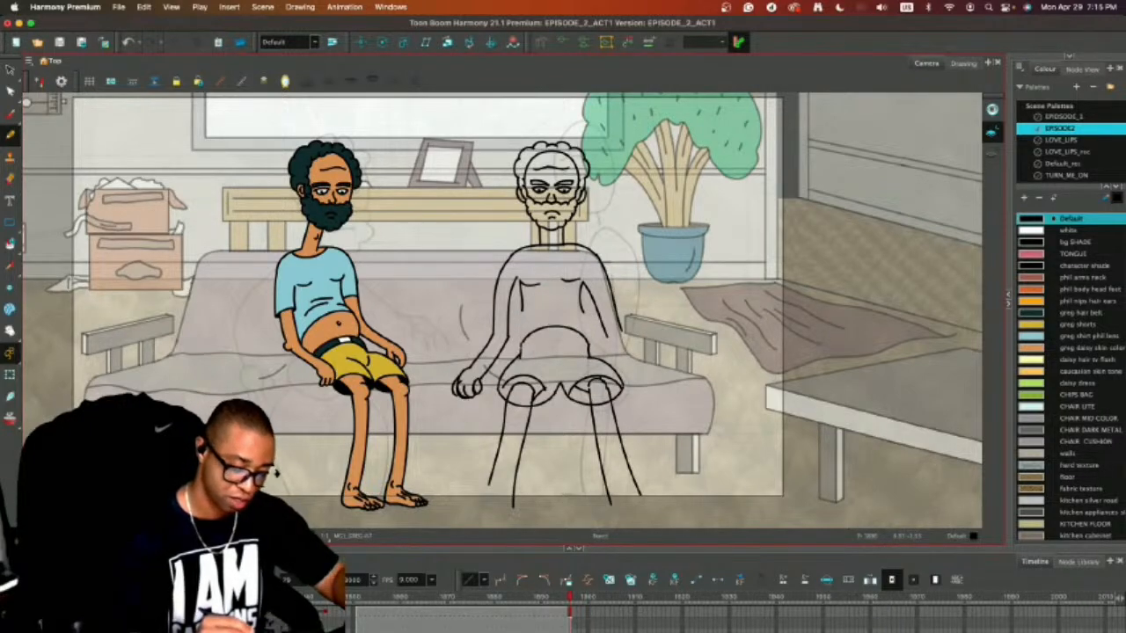
{"action": "key", "text": "super+z"}
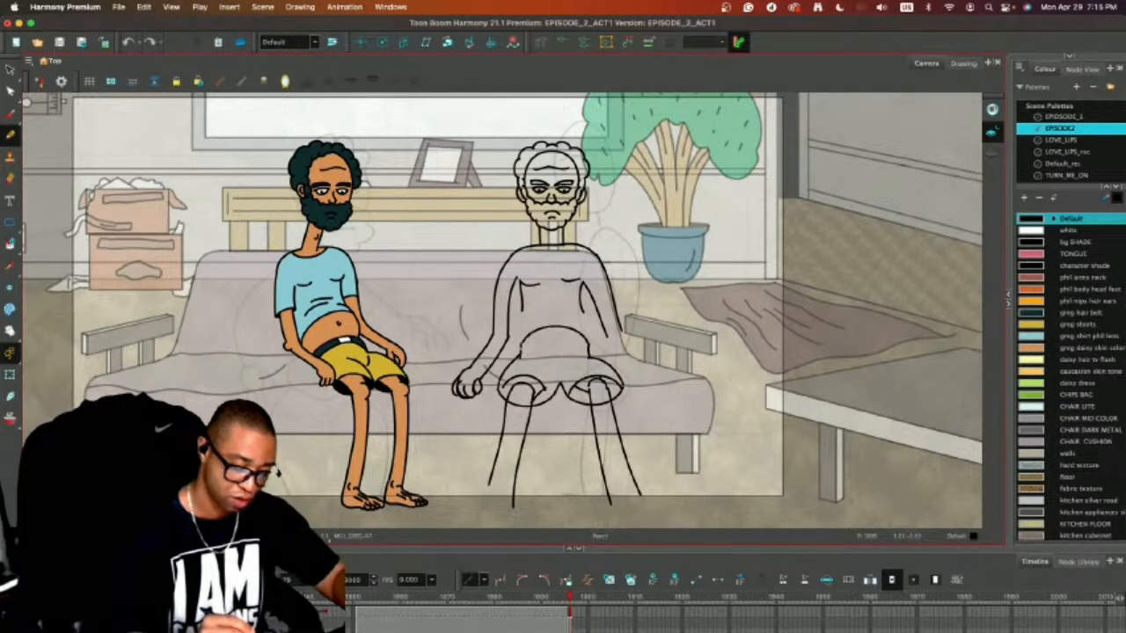
{"action": "mouse_move", "coordinate": [523, 348]}
{"action": "left_mouse_down"}
{"action": "mouse_move", "coordinate": [554, 337]}
{"action": "mouse_move", "coordinate": [589, 348]}
{"action": "left_mouse_up"}
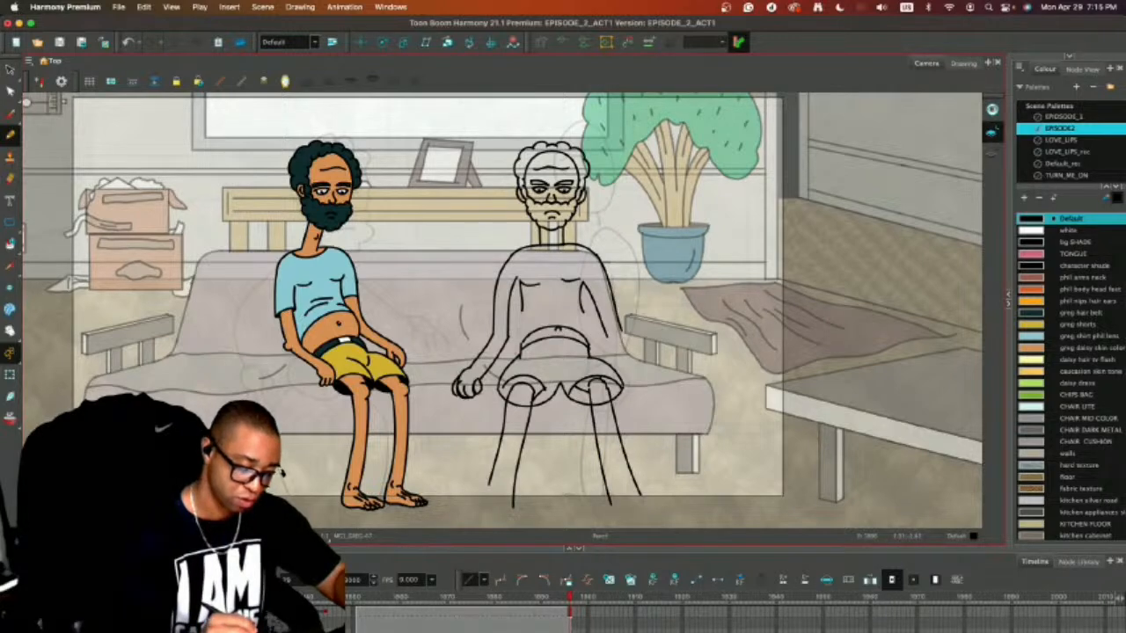
{"action": "mouse_move", "coordinate": [514, 357]}
{"action": "left_mouse_down"}
{"action": "mouse_move", "coordinate": [515, 332]}
{"action": "mouse_move", "coordinate": [551, 304]}
{"action": "mouse_move", "coordinate": [590, 323]}
{"action": "mouse_move", "coordinate": [593, 346]}
{"action": "left_mouse_up"}
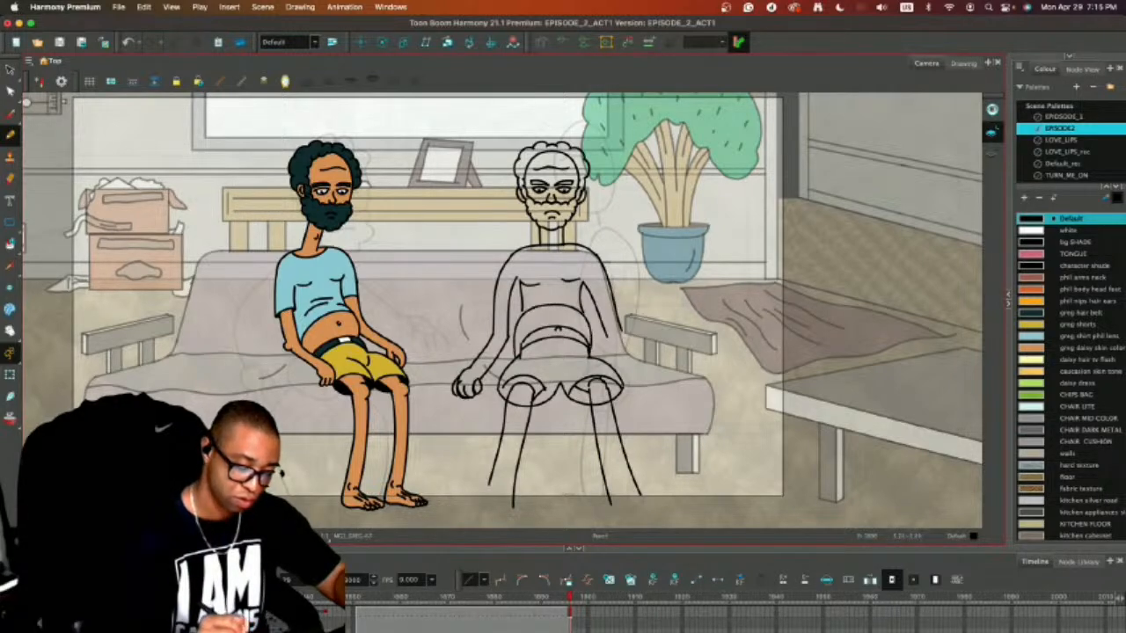
{"action": "mouse_move", "coordinate": [523, 309]}
{"action": "left_mouse_down"}
{"action": "mouse_move", "coordinate": [567, 299]}
{"action": "mouse_move", "coordinate": [518, 315]}
{"action": "left_mouse_up"}
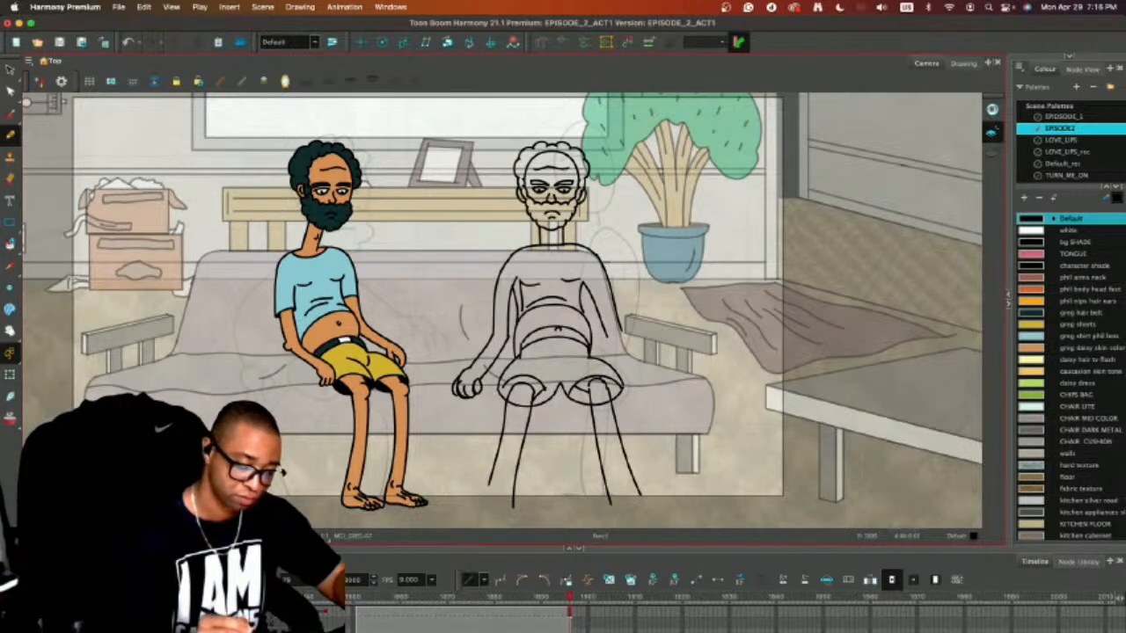
{"action": "left_click_drag", "start_coordinate": [588, 286], "coordinate": [583, 315]}
Delete the torso side lines between chest and belly and redraw them as shorter curves beside the arms.
{"action": "key", "text": "alt+s"}
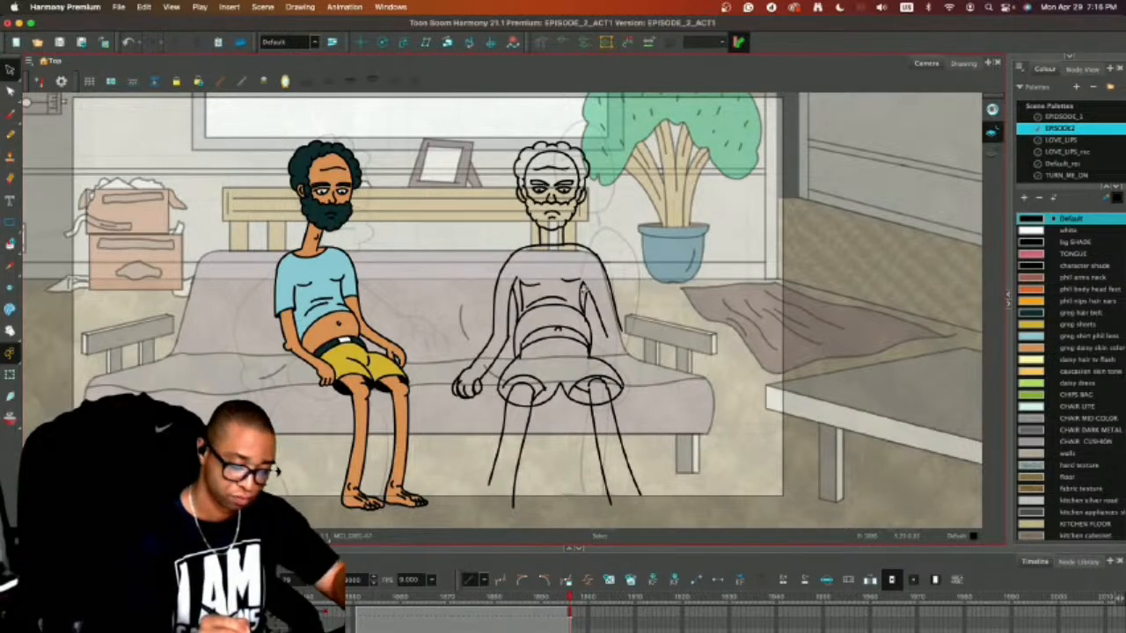
{"action": "left_click", "coordinate": [519, 294]}
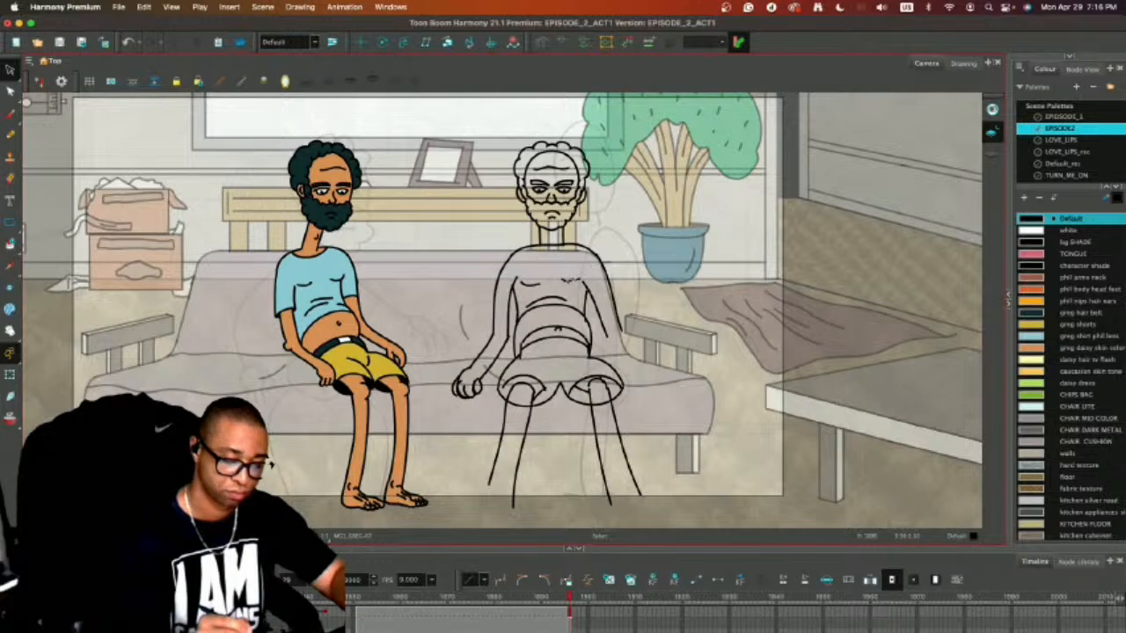
{"action": "left_click", "coordinate": [581, 294]}
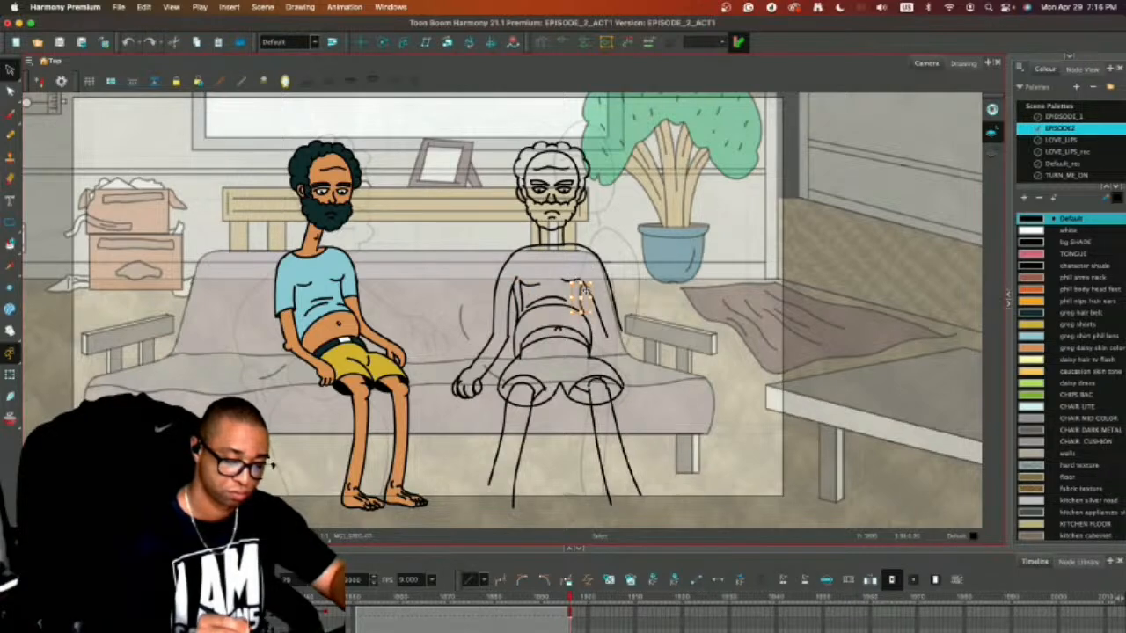
{"action": "left_click_drag", "start_coordinate": [593, 285], "coordinate": [515, 297]}
{"action": "key", "text": "Delete"}
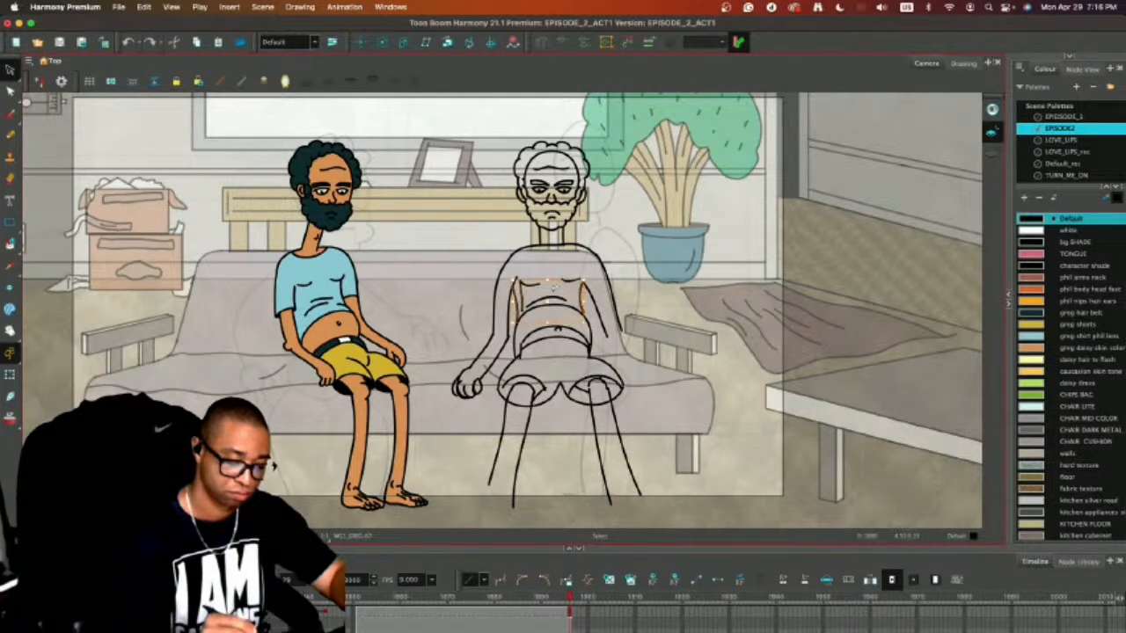
{"action": "key", "text": "alt+b"}
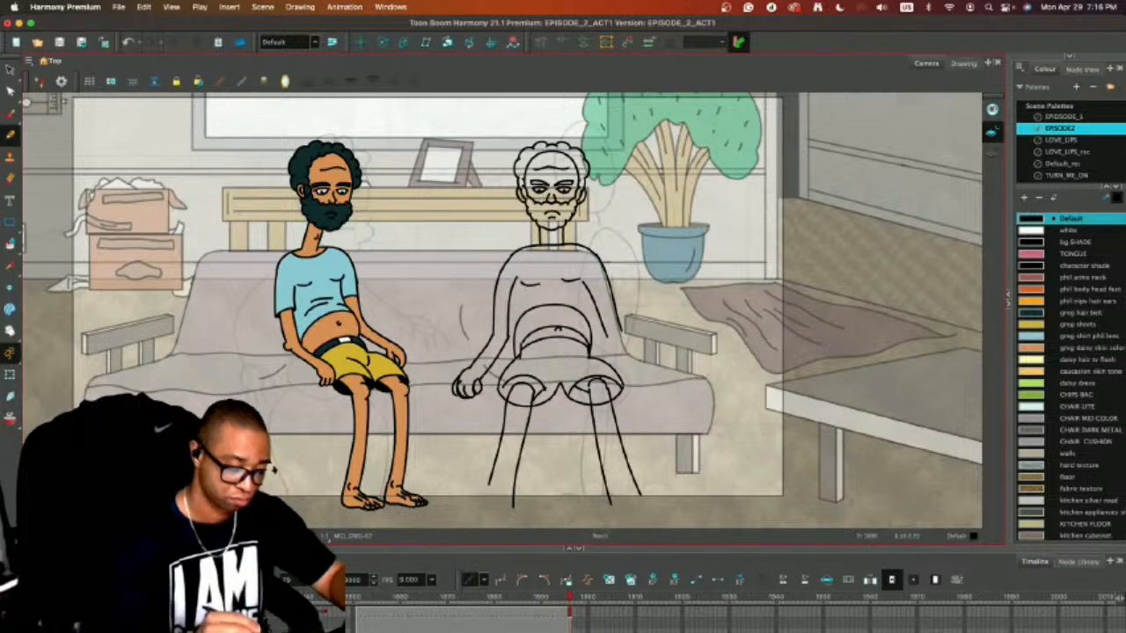
{"action": "left_click_drag", "start_coordinate": [514, 285], "coordinate": [518, 324]}
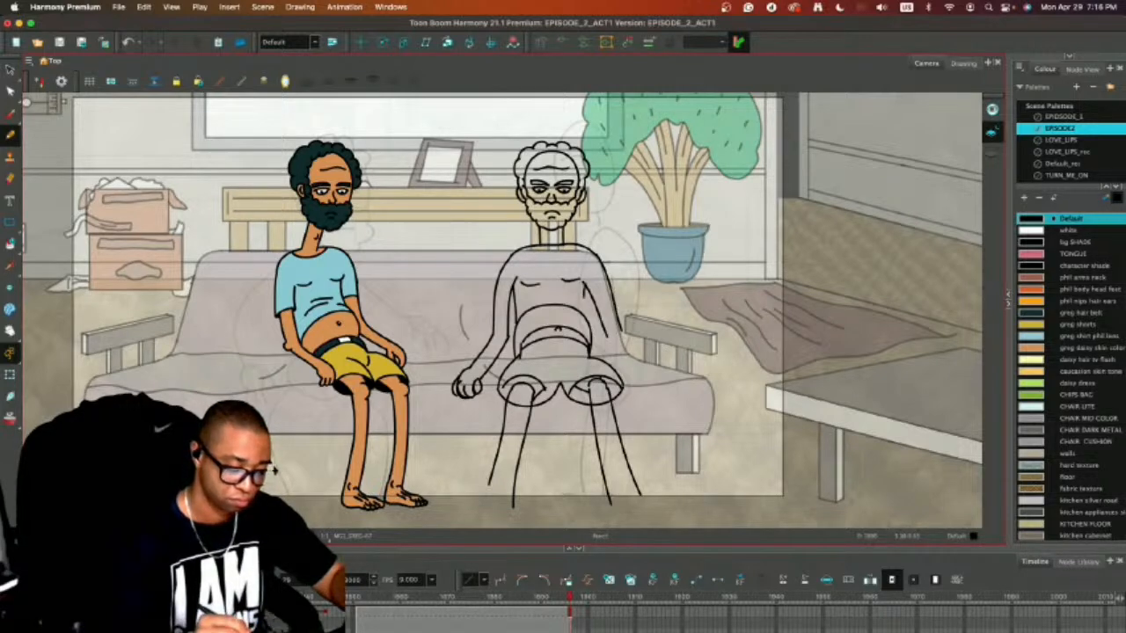
{"action": "left_click_drag", "start_coordinate": [586, 297], "coordinate": [587, 319]}
Replace the chest lines with two rounded chest curves and add a small throat mark under the chin.
{"action": "key", "text": "alt+s"}
{"action": "mouse_move", "coordinate": [571, 266]}
{"action": "left_mouse_down"}
{"action": "mouse_move", "coordinate": [561, 292]}
{"action": "mouse_move", "coordinate": [576, 262]}
{"action": "left_mouse_up"}
{"action": "key", "text": "Delete"}
{"action": "key", "text": "alt+slash"}
{"action": "left_click_drag", "start_coordinate": [518, 283], "coordinate": [582, 284]}
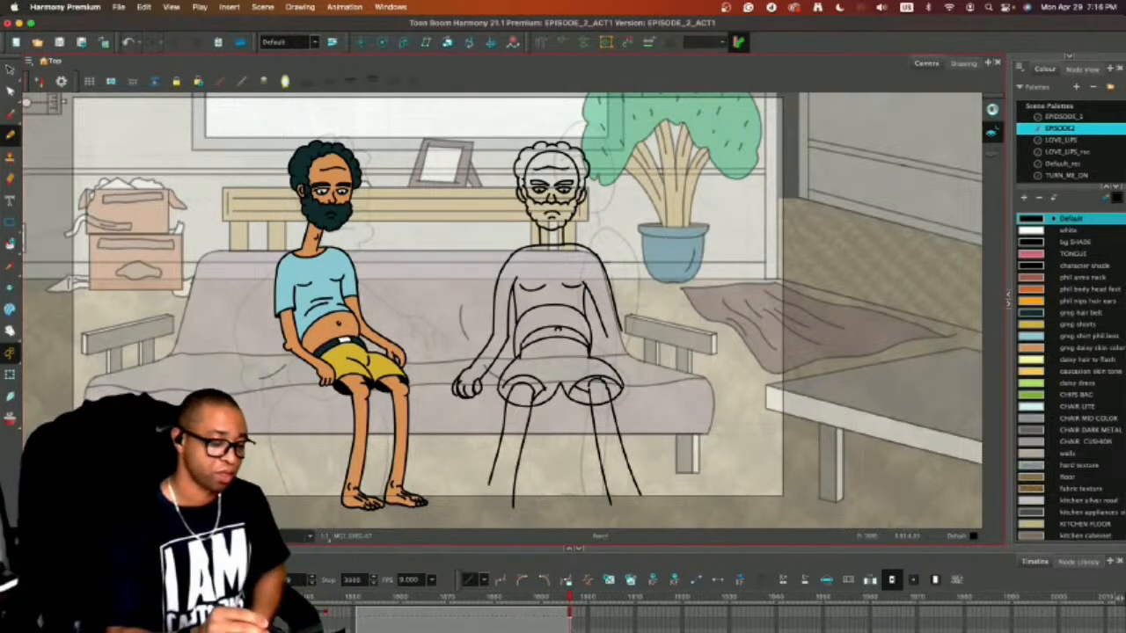
{"action": "left_click_drag", "start_coordinate": [548, 232], "coordinate": [556, 234]}
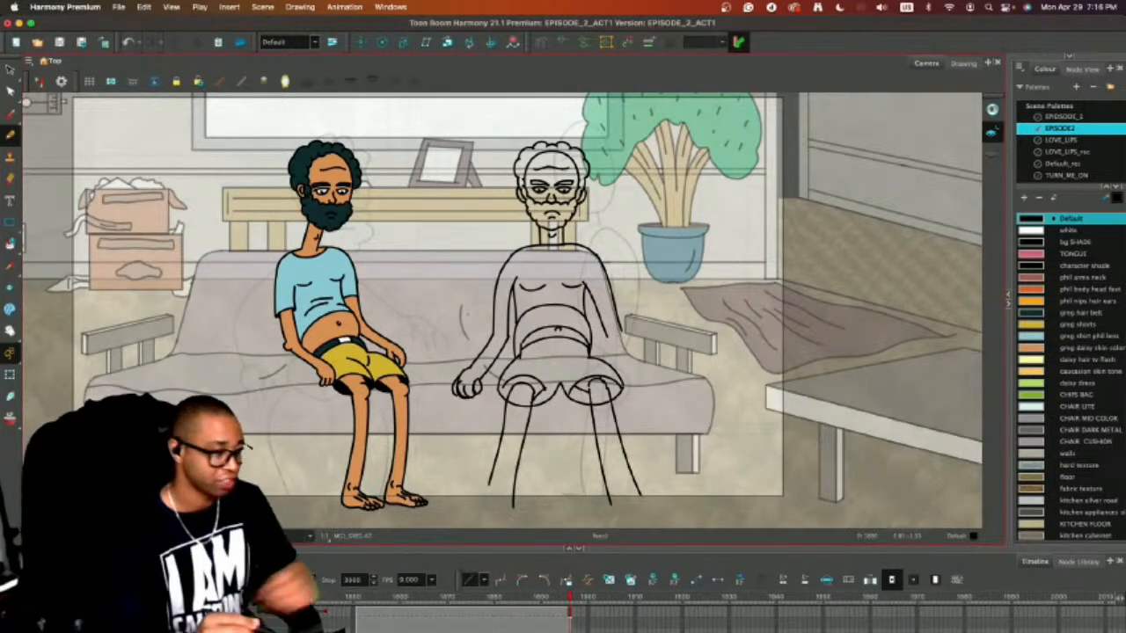
Duplicate the left forearm and hand and flip the copy horizontally.
{"action": "key", "text": "alt+s"}
{"action": "mouse_move", "coordinate": [473, 356]}
{"action": "left_mouse_down"}
{"action": "mouse_move", "coordinate": [433, 392]}
{"action": "mouse_move", "coordinate": [494, 338]}
{"action": "left_mouse_up"}
{"action": "key", "text": "super+c"}
{"action": "key", "text": "super+v"}
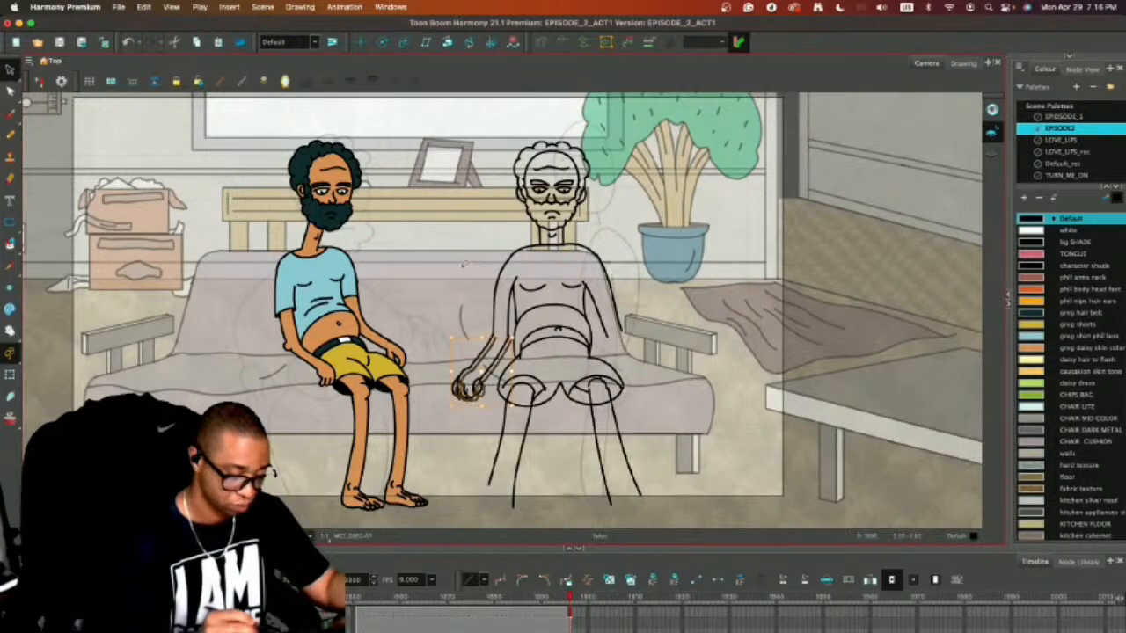
{"action": "left_click", "coordinate": [299, 6]}
{"action": "mouse_move", "coordinate": [304, 102]}
{"action": "left_click", "coordinate": [552, 101]}
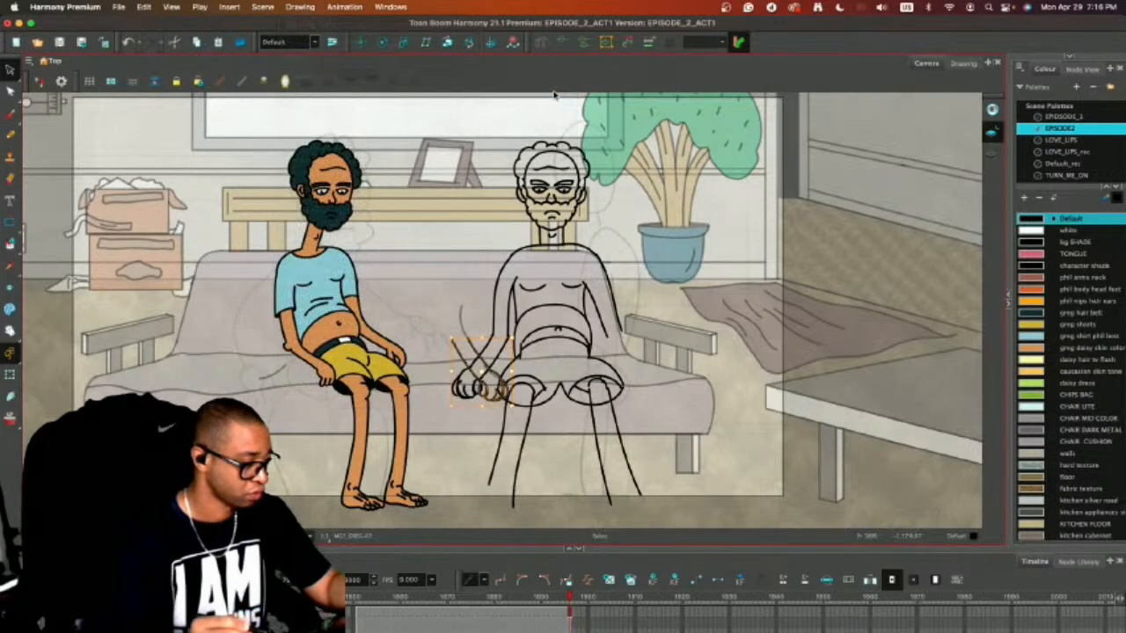
Move the flipped forearm and hand to the right arm so the lines meet at the elbow.
{"action": "left_click_drag", "start_coordinate": [615, 362], "coordinate": [667, 363]}
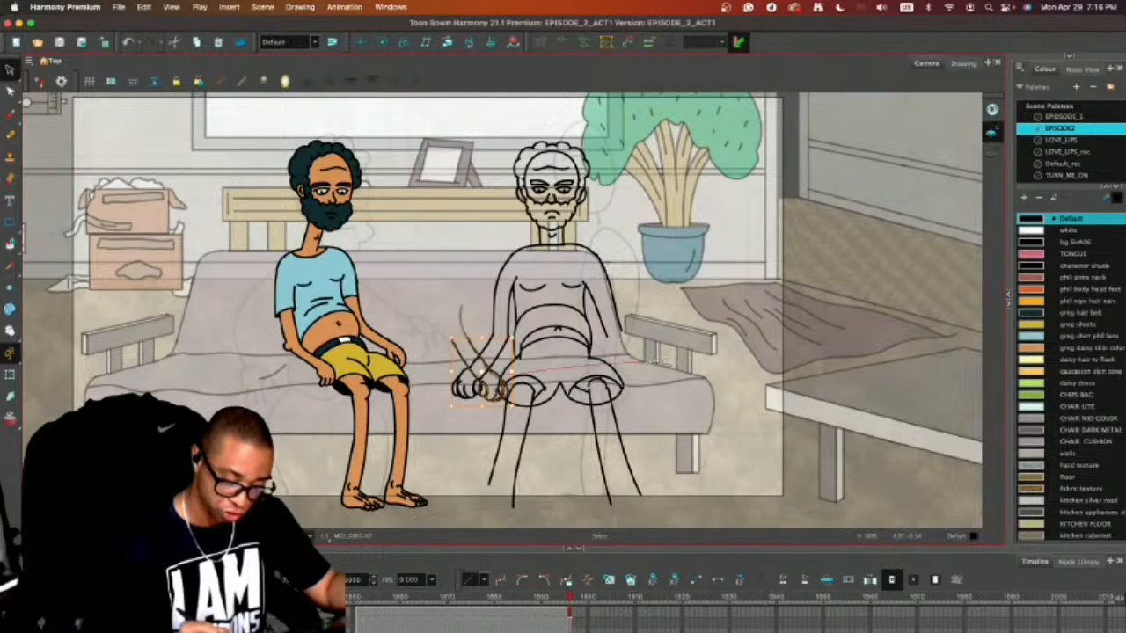
{"action": "key", "text": "super+z"}
{"action": "key", "text": "super+shift+z"}
{"action": "left_click_drag", "start_coordinate": [489, 379], "coordinate": [651, 367]}
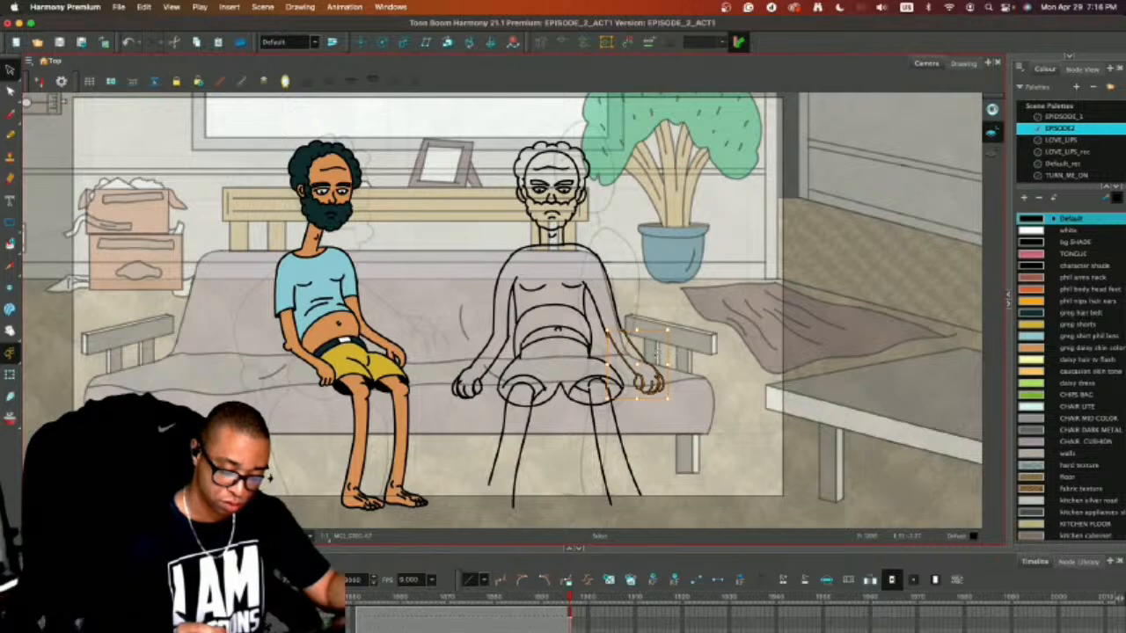
{"action": "left_click_drag", "start_coordinate": [651, 366], "coordinate": [647, 368]}
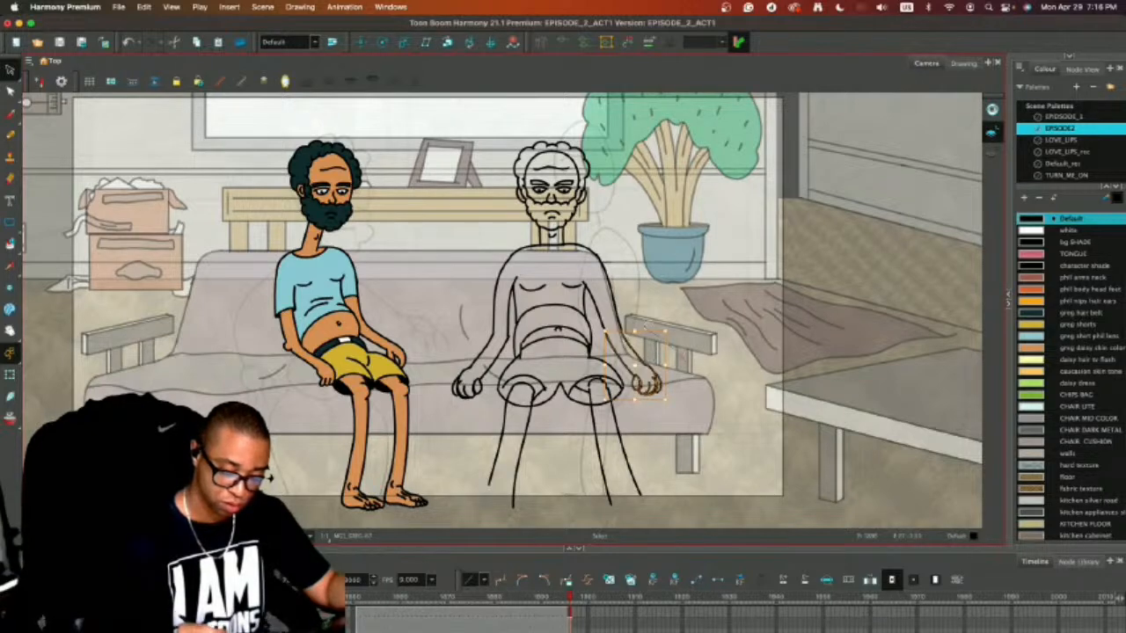
Scale the whole right arm and then the whole left arm down slightly so both hands sit higher on the seat.
{"action": "mouse_move", "coordinate": [608, 318]}
{"action": "left_mouse_down"}
{"action": "mouse_move", "coordinate": [613, 355]}
{"action": "mouse_move", "coordinate": [647, 402]}
{"action": "mouse_move", "coordinate": [657, 354]}
{"action": "left_mouse_up"}
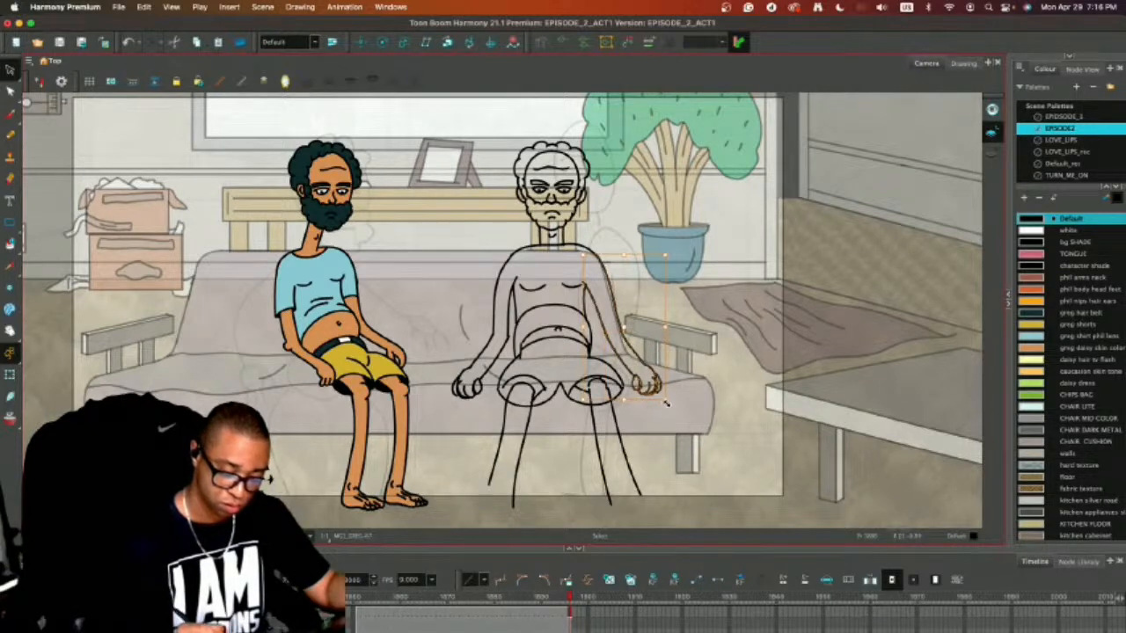
{"action": "left_click_drag", "start_coordinate": [665, 403], "coordinate": [661, 387]}
{"action": "mouse_move", "coordinate": [449, 365]}
{"action": "left_mouse_down"}
{"action": "mouse_move", "coordinate": [471, 411]}
{"action": "mouse_move", "coordinate": [512, 336]}
{"action": "mouse_move", "coordinate": [460, 355]}
{"action": "left_mouse_up"}
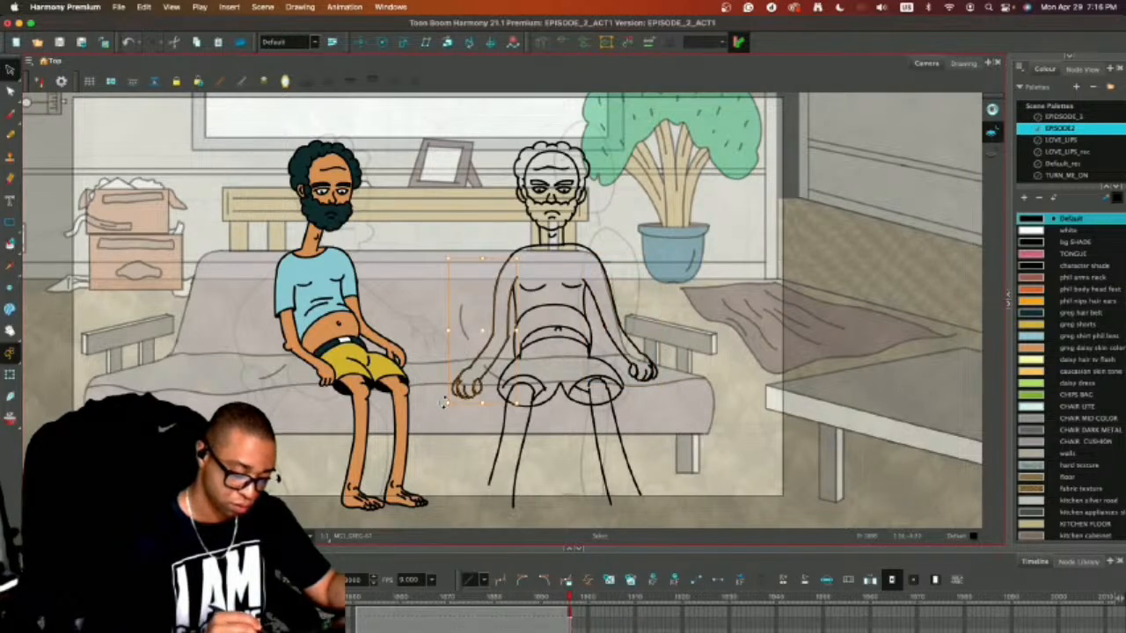
{"action": "left_click_drag", "start_coordinate": [444, 402], "coordinate": [454, 390]}
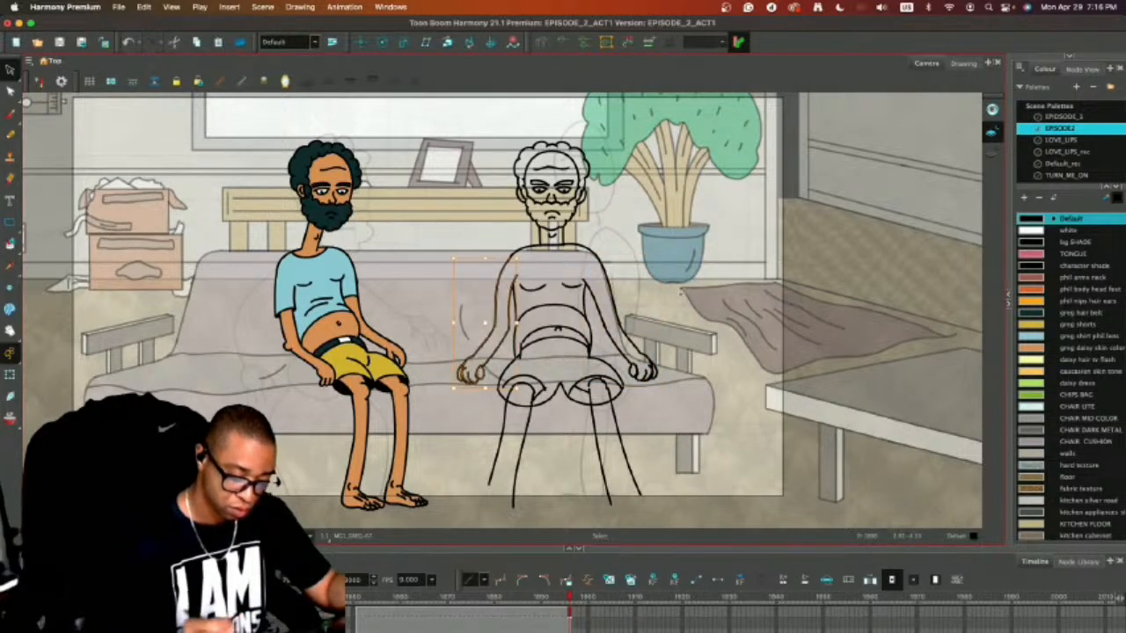
Delete the two lines of the left lower leg below the shorts.
{"action": "left_click", "coordinate": [670, 317]}
{"action": "mouse_move", "coordinate": [543, 436]}
{"action": "left_mouse_down"}
{"action": "mouse_move", "coordinate": [480, 452]}
{"action": "mouse_move", "coordinate": [475, 466]}
{"action": "left_mouse_up"}
{"action": "key", "text": "Delete"}
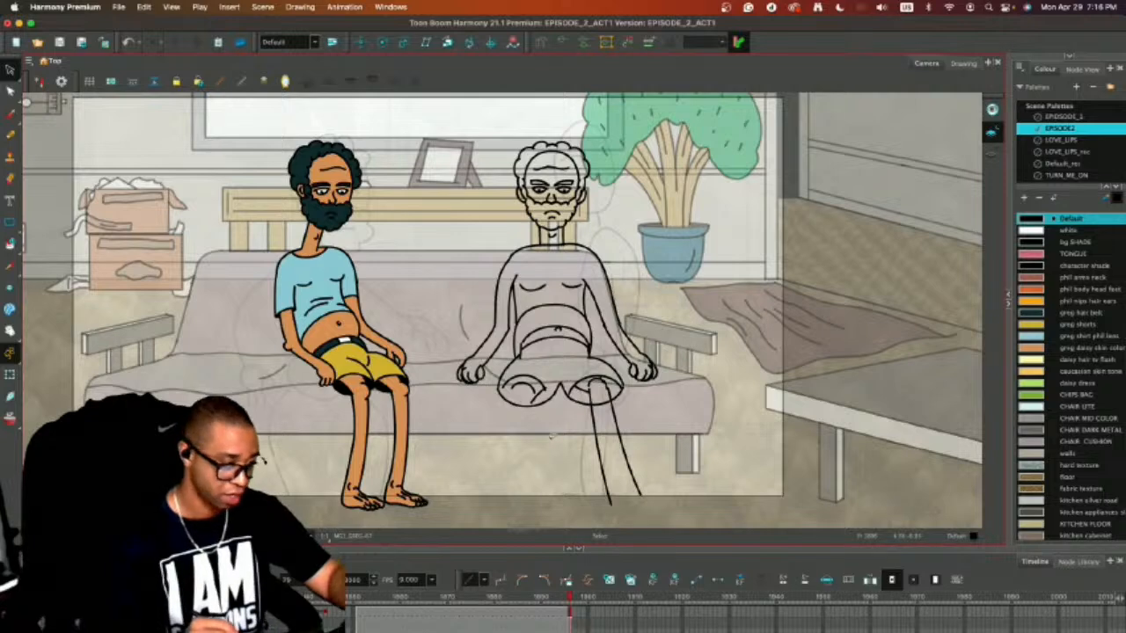
Draw a small flat oval for the left foot on the floor and delete the knee crease inside the left shorts opening.
{"action": "key", "text": "alt+b"}
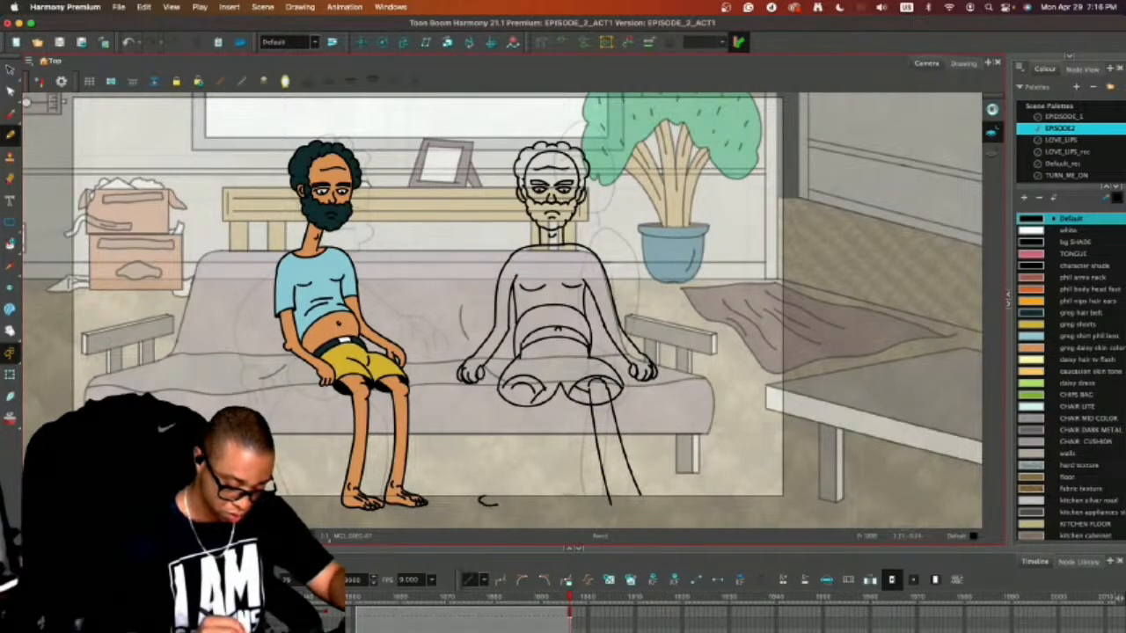
{"action": "mouse_move", "coordinate": [521, 503]}
{"action": "left_mouse_down"}
{"action": "mouse_move", "coordinate": [489, 495]}
{"action": "mouse_move", "coordinate": [520, 497]}
{"action": "left_mouse_up"}
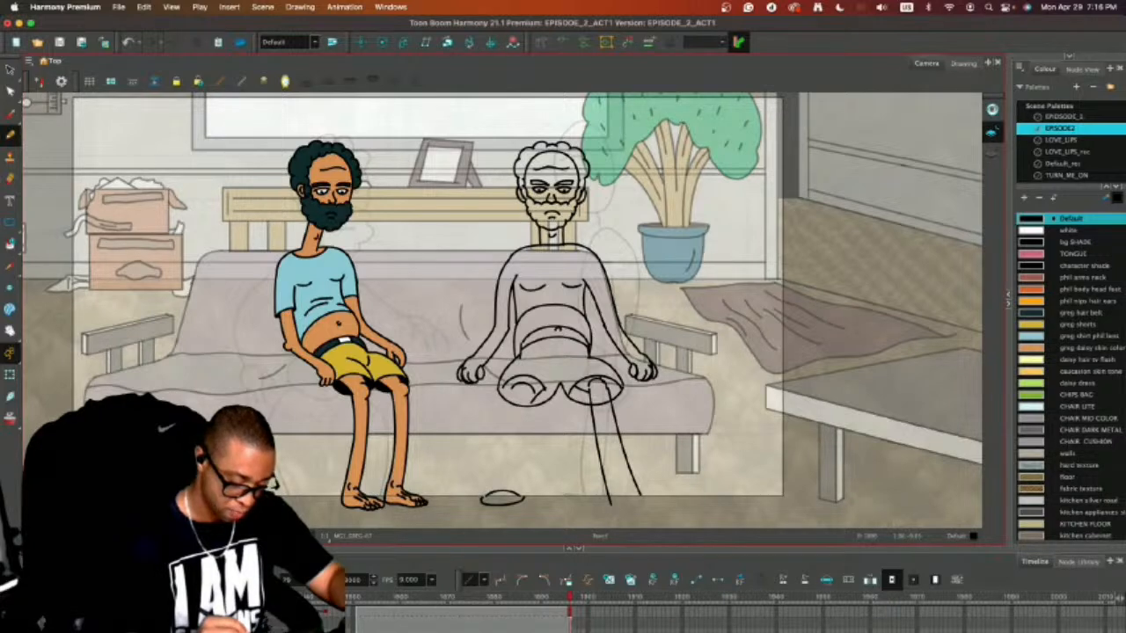
{"action": "left_click_drag", "start_coordinate": [511, 389], "coordinate": [494, 484]}
{"action": "key", "text": "ctrl+z"}
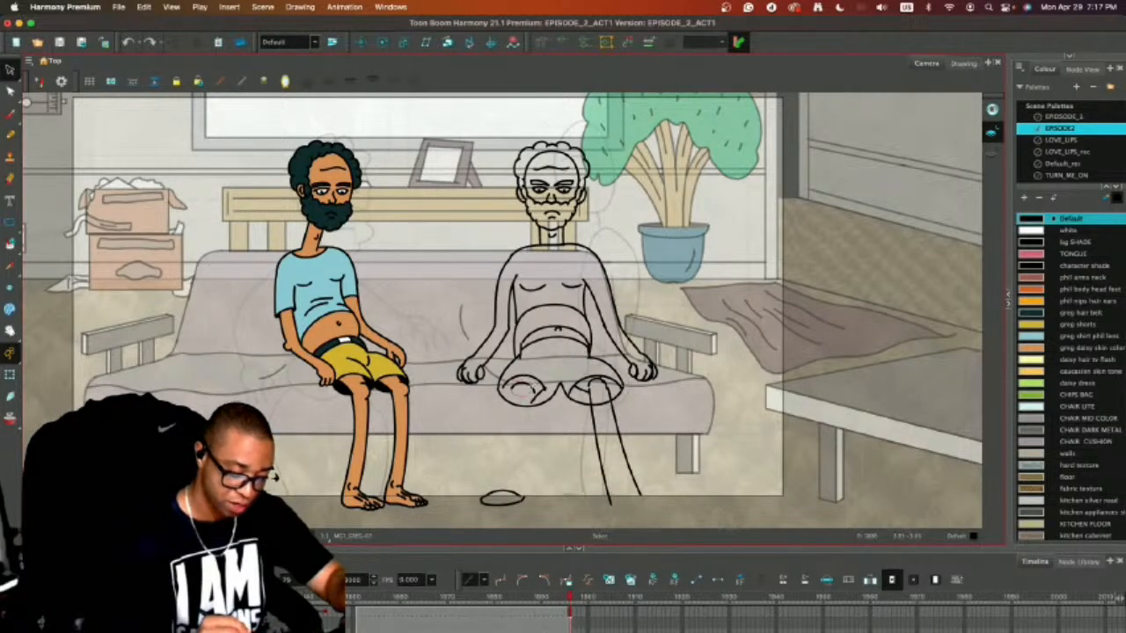
{"action": "left_click_drag", "start_coordinate": [519, 381], "coordinate": [544, 399]}
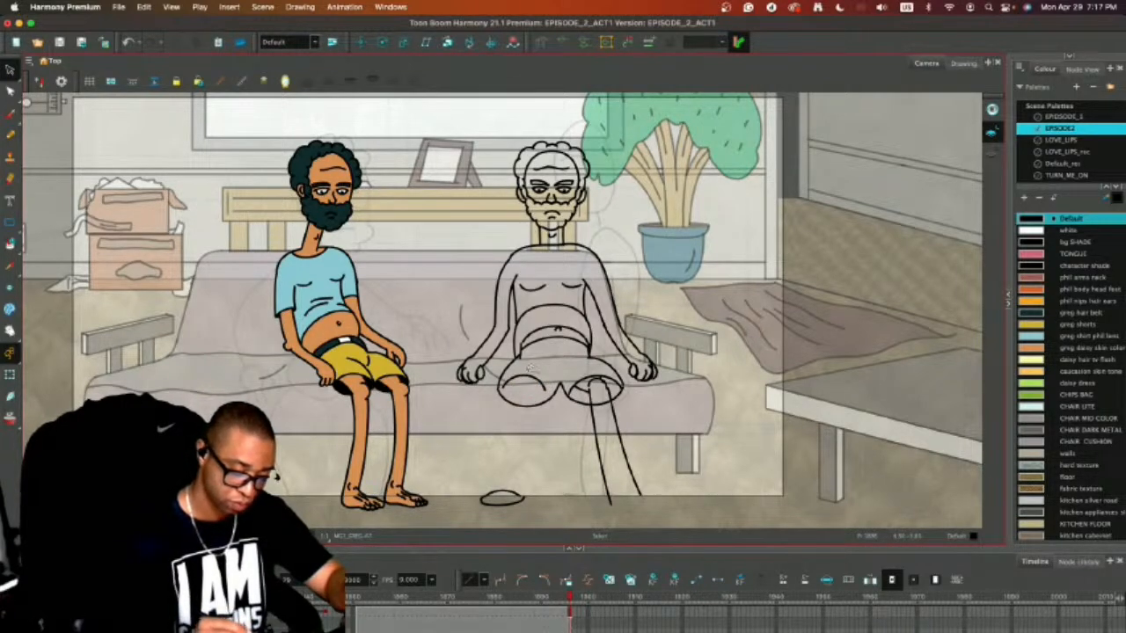
Draw the two lines of the left lower leg from inside the shorts opening down to the foot oval.
{"action": "key", "text": "alt+b"}
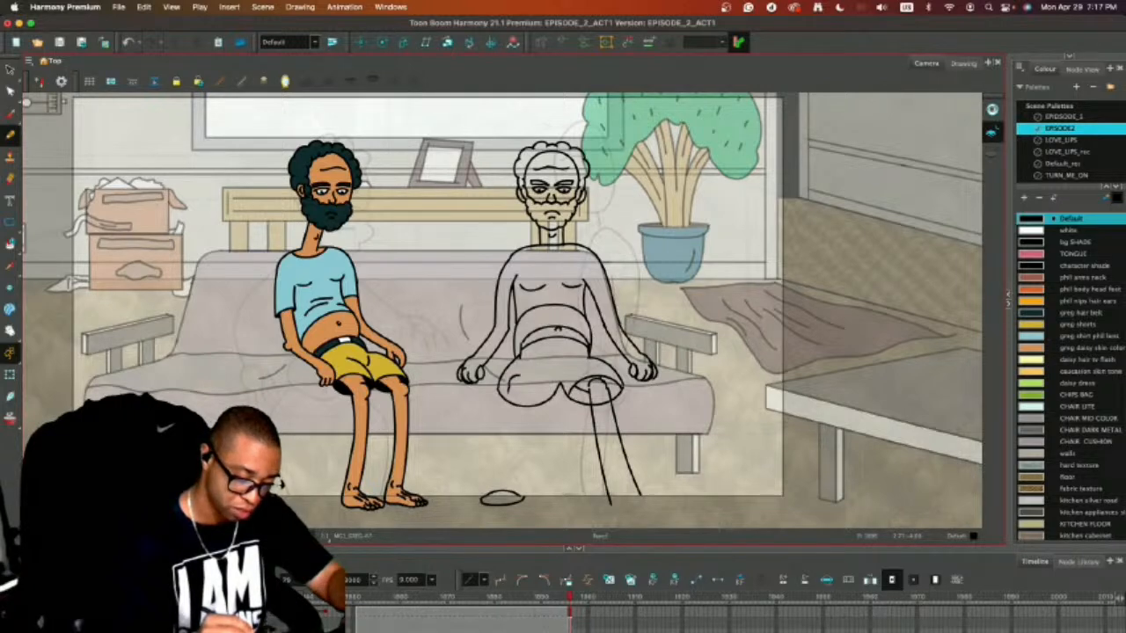
{"action": "left_click_drag", "start_coordinate": [506, 391], "coordinate": [488, 489]}
{"action": "key", "text": "super+z"}
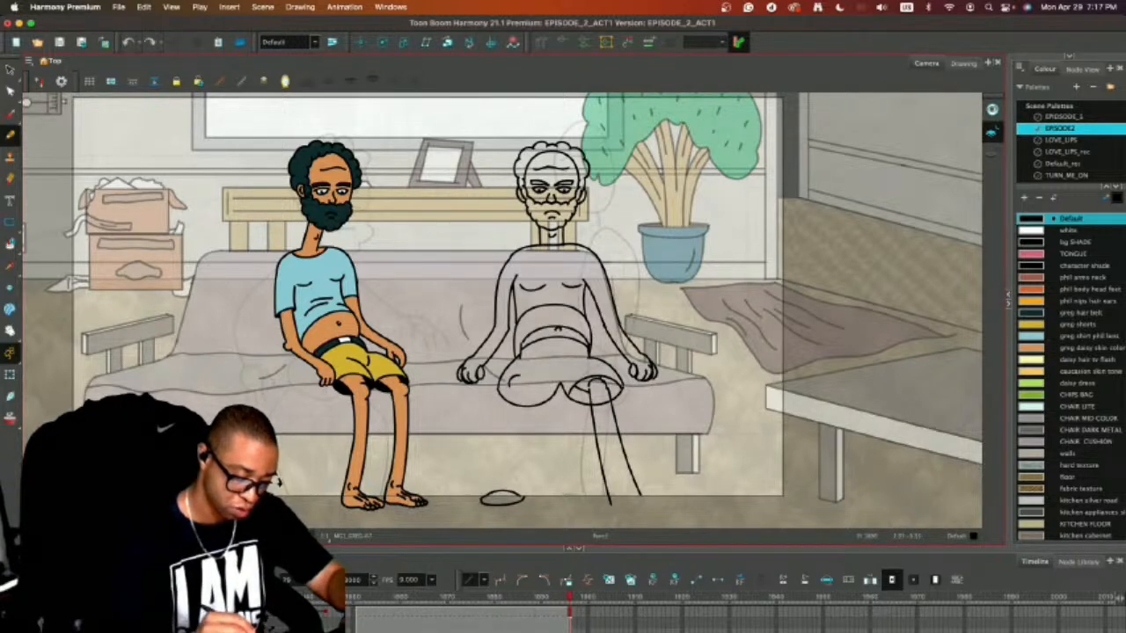
{"action": "left_click_drag", "start_coordinate": [508, 385], "coordinate": [491, 496]}
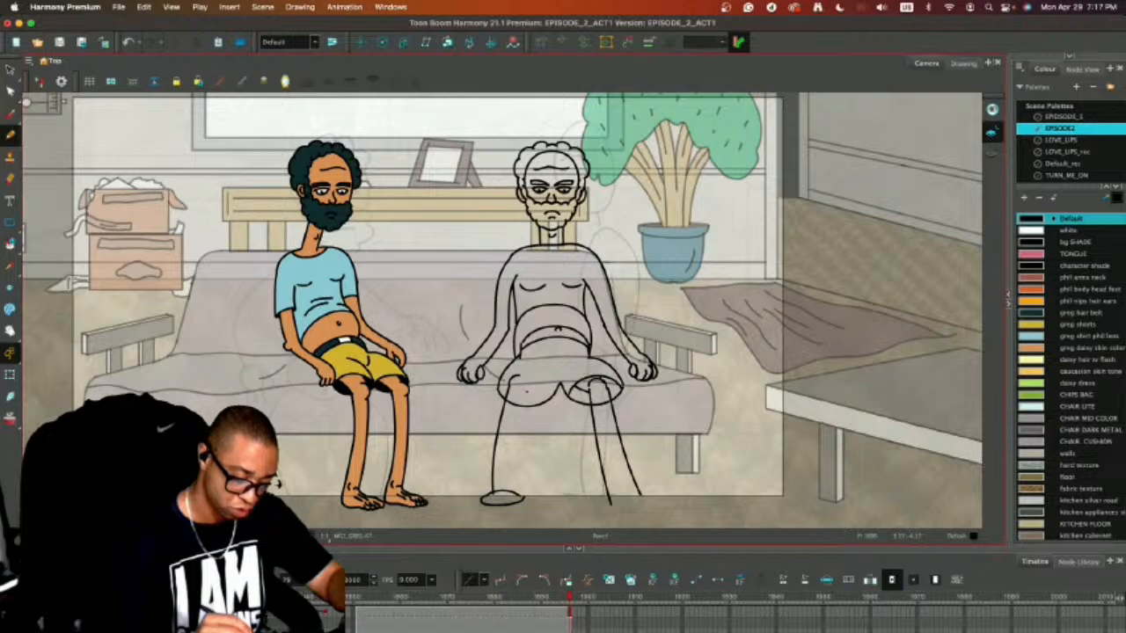
{"action": "left_click_drag", "start_coordinate": [526, 392], "coordinate": [517, 496]}
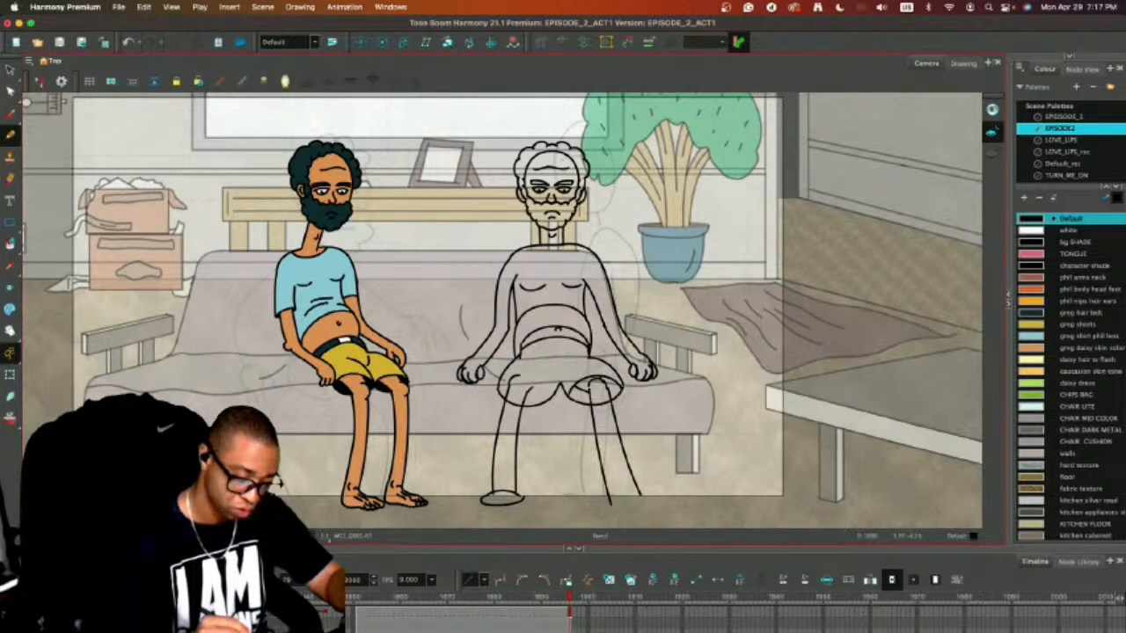
Close the left shorts opening by drawing its upper arc across the top of the leg.
{"action": "left_click_drag", "start_coordinate": [500, 387], "coordinate": [551, 385]}
{"action": "key", "text": "super+z"}
{"action": "key", "text": "super+z"}
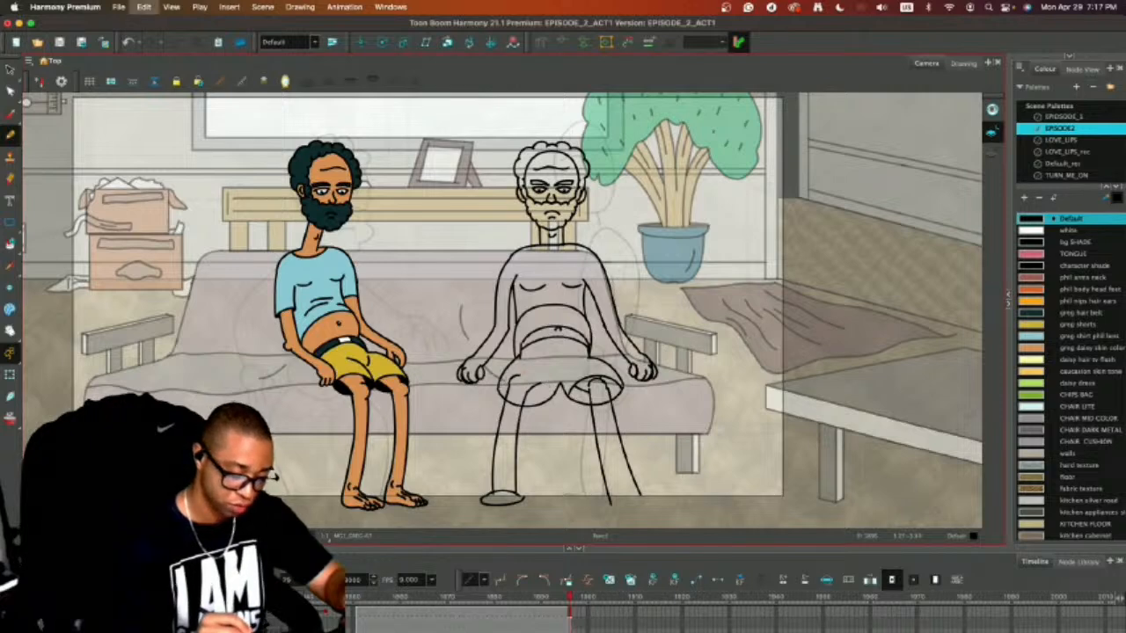
{"action": "mouse_move", "coordinate": [500, 387]}
{"action": "left_mouse_down"}
{"action": "mouse_move", "coordinate": [514, 373]}
{"action": "mouse_move", "coordinate": [556, 387]}
{"action": "mouse_move", "coordinate": [530, 388]}
{"action": "mouse_move", "coordinate": [508, 491]}
{"action": "left_mouse_up"}
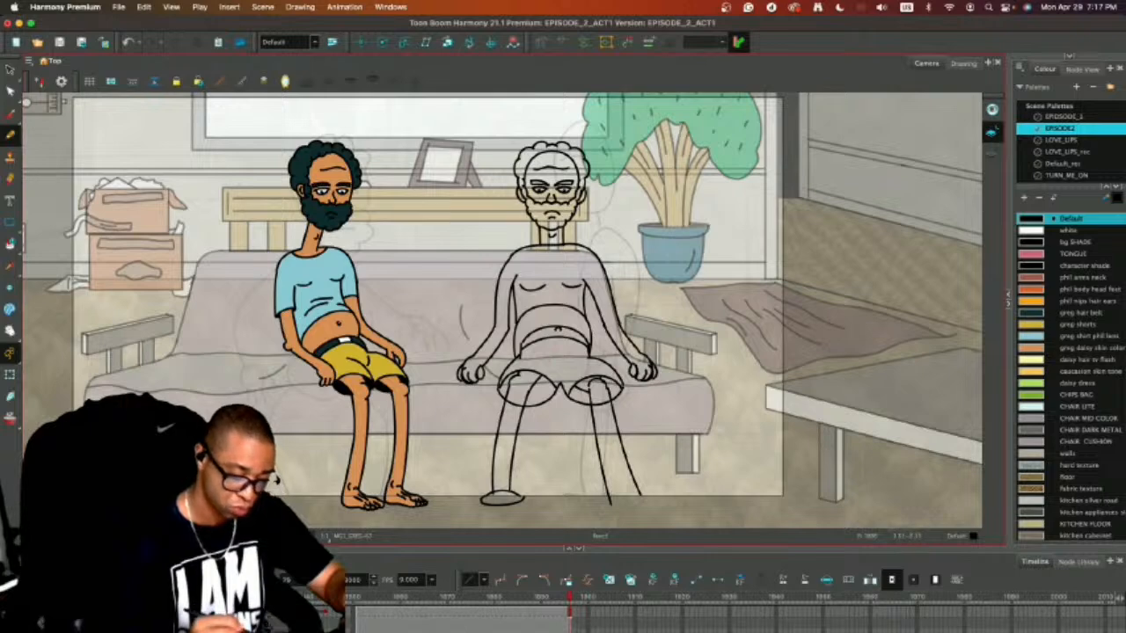
Delete the two old lines of the right lower leg below the shorts.
{"action": "key", "text": "alt+s"}
{"action": "key", "text": "Delete"}
{"action": "mouse_move", "coordinate": [637, 418]}
{"action": "left_mouse_down"}
{"action": "mouse_move", "coordinate": [584, 416]}
{"action": "mouse_move", "coordinate": [591, 406]}
{"action": "mouse_move", "coordinate": [599, 513]}
{"action": "left_mouse_up"}
Redraw the right lower leg with two slightly outward-slanting lines from the shorts opening to the bottom of the camera frame.
{"action": "key", "text": "alt+/"}
{"action": "key", "text": "super+z"}
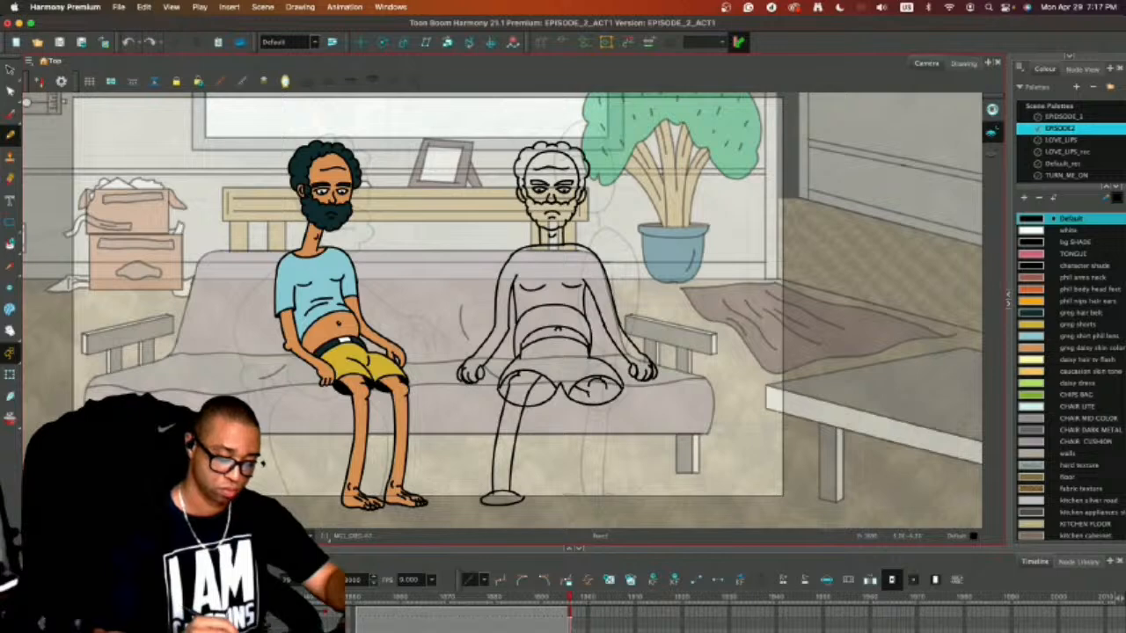
{"action": "left_click_drag", "start_coordinate": [587, 392], "coordinate": [607, 503]}
{"action": "key", "text": "alt+m"}
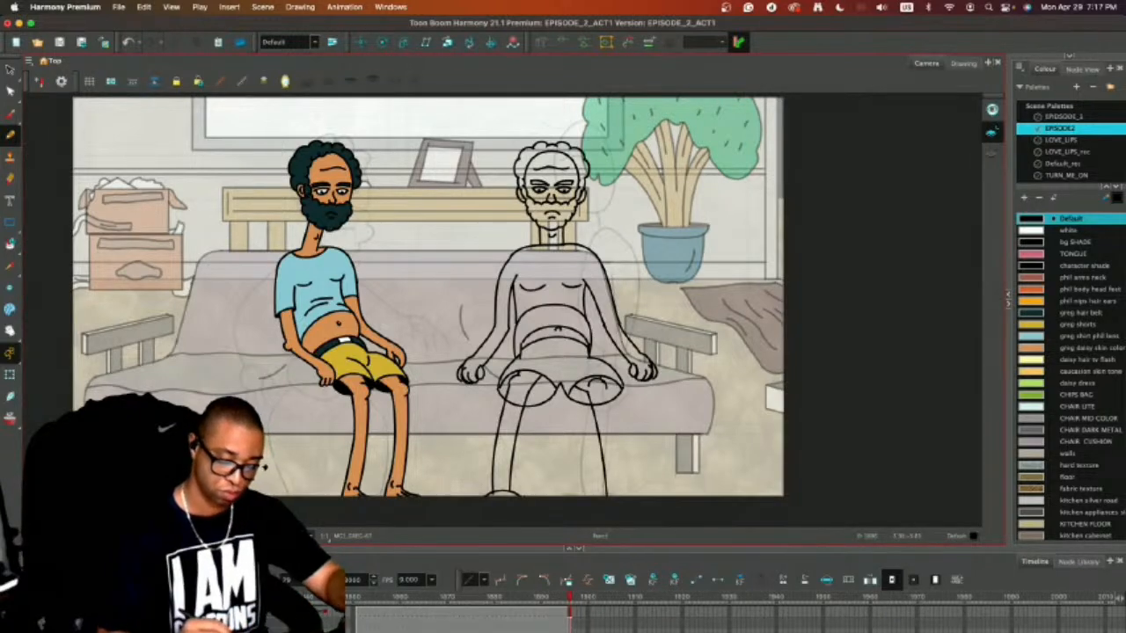
{"action": "left_click_drag", "start_coordinate": [607, 385], "coordinate": [630, 497]}
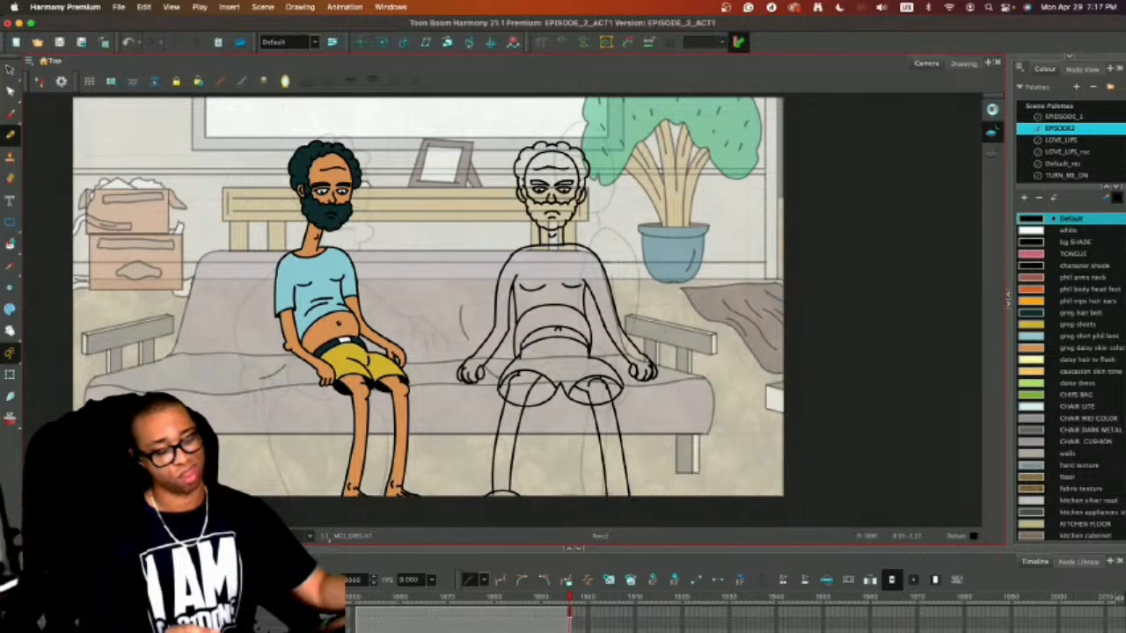
On the next empty frame, turn on onion skin and trace the seated character's left shoulder and a short T-shirt sleeve.
{"action": "key", "text": "period"}
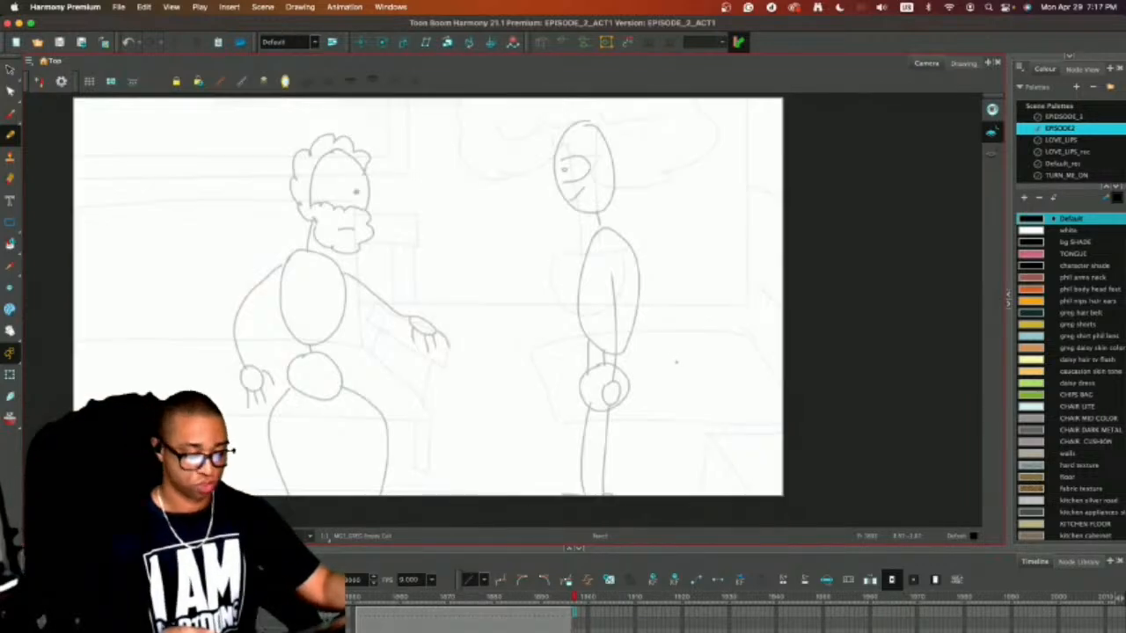
{"action": "key", "text": "alt+o"}
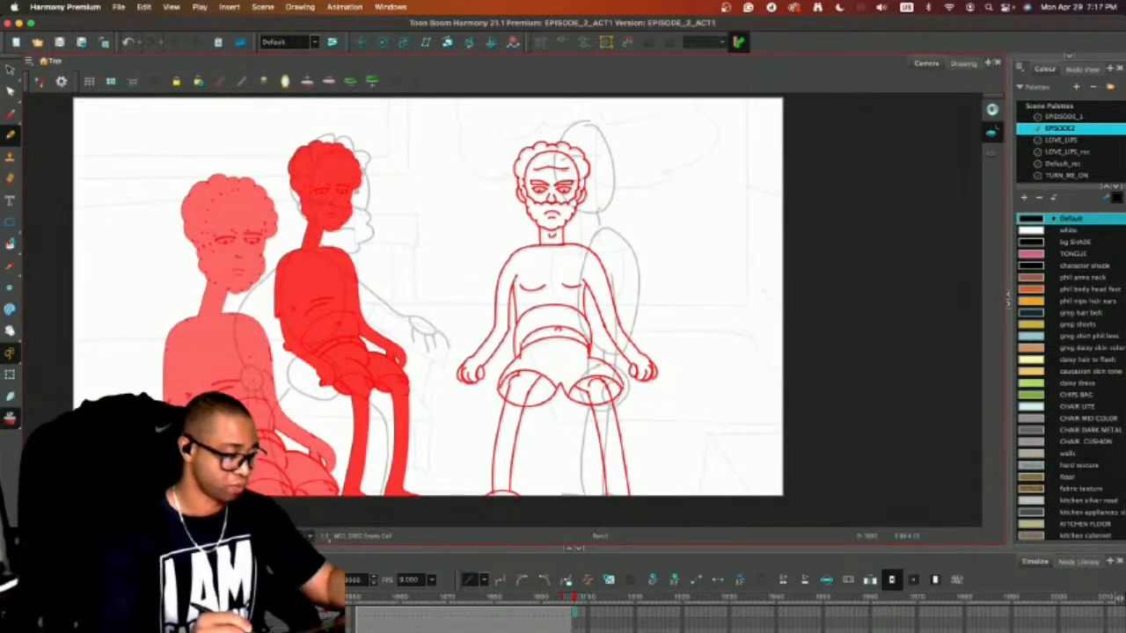
{"action": "key", "text": "2"}
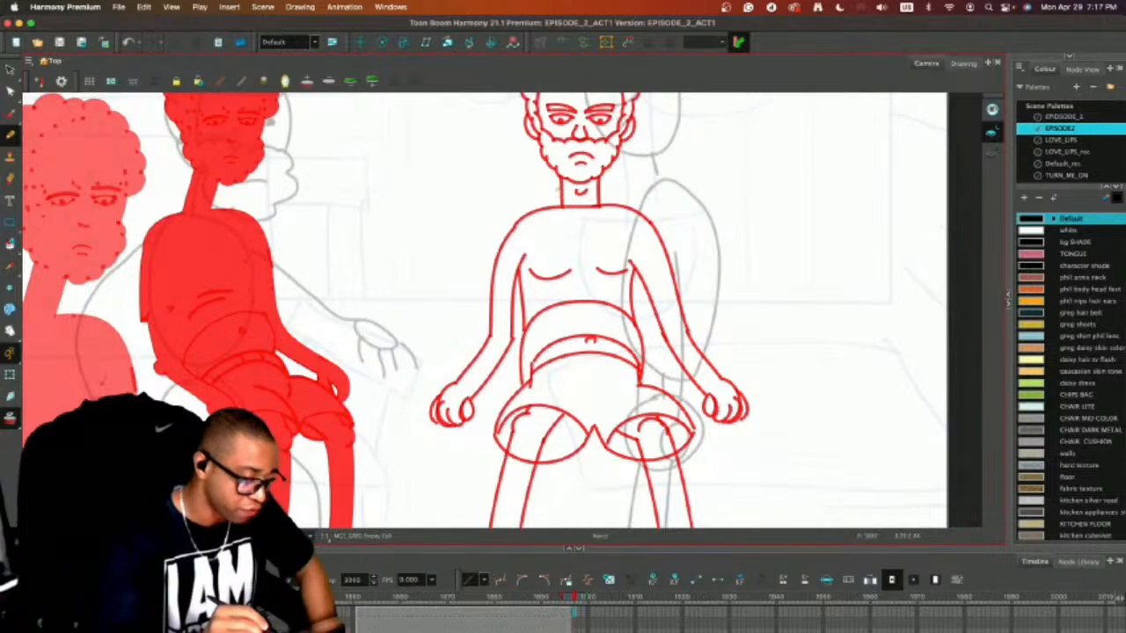
{"action": "left_click_drag", "start_coordinate": [563, 201], "coordinate": [512, 231]}
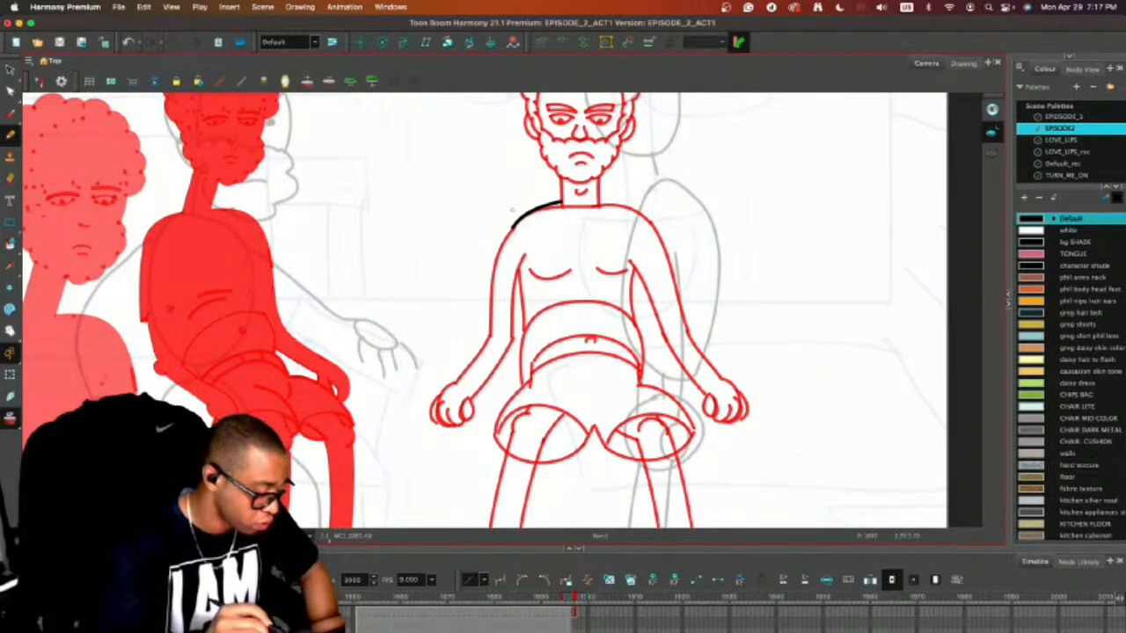
{"action": "mouse_move", "coordinate": [513, 226]}
{"action": "left_mouse_down"}
{"action": "mouse_move", "coordinate": [488, 319]}
{"action": "mouse_move", "coordinate": [517, 320]}
{"action": "mouse_move", "coordinate": [517, 283]}
{"action": "mouse_move", "coordinate": [527, 325]}
{"action": "left_mouse_up"}
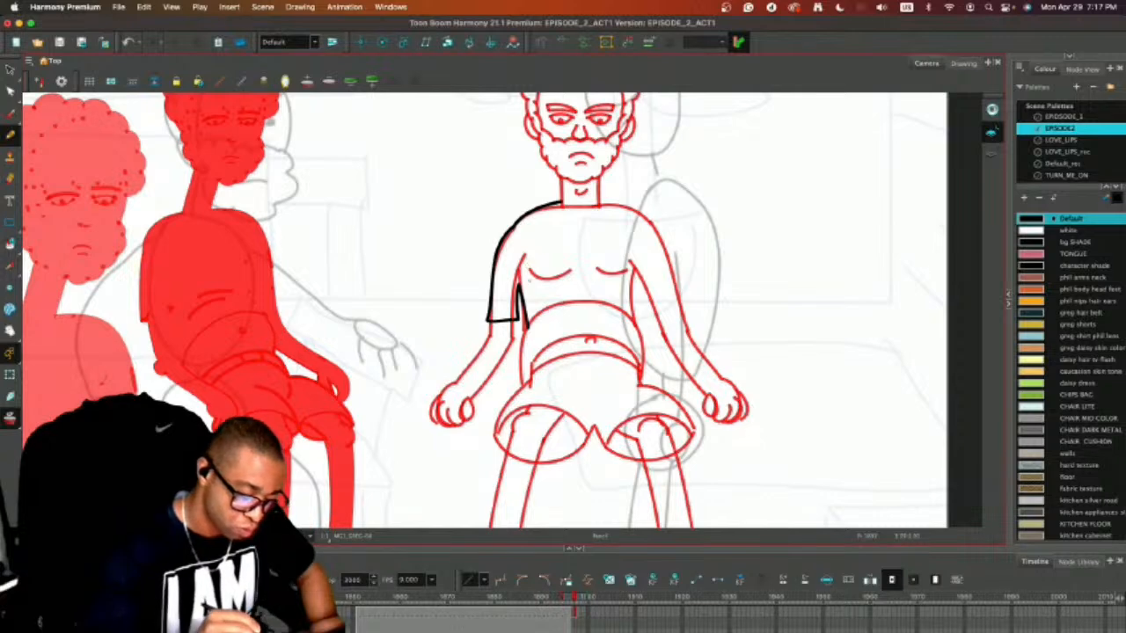
Trace the left chest crease and both side lines of the neck over the onion skin.
{"action": "left_click_drag", "start_coordinate": [524, 280], "coordinate": [568, 274]}
{"action": "key", "text": "super+z"}
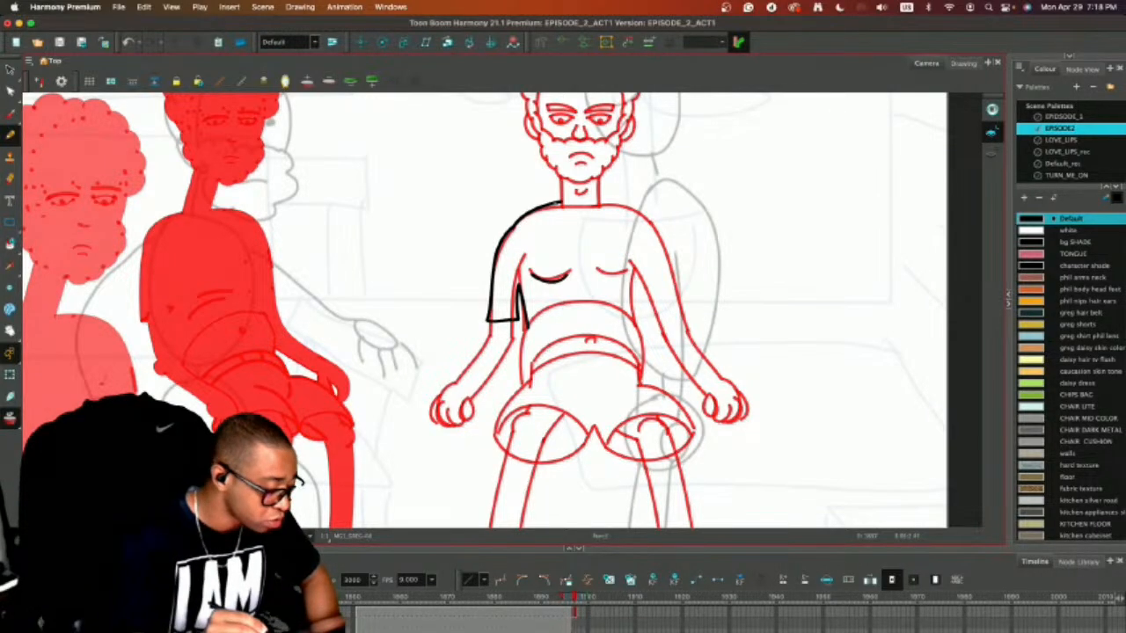
{"action": "key", "text": "comma"}
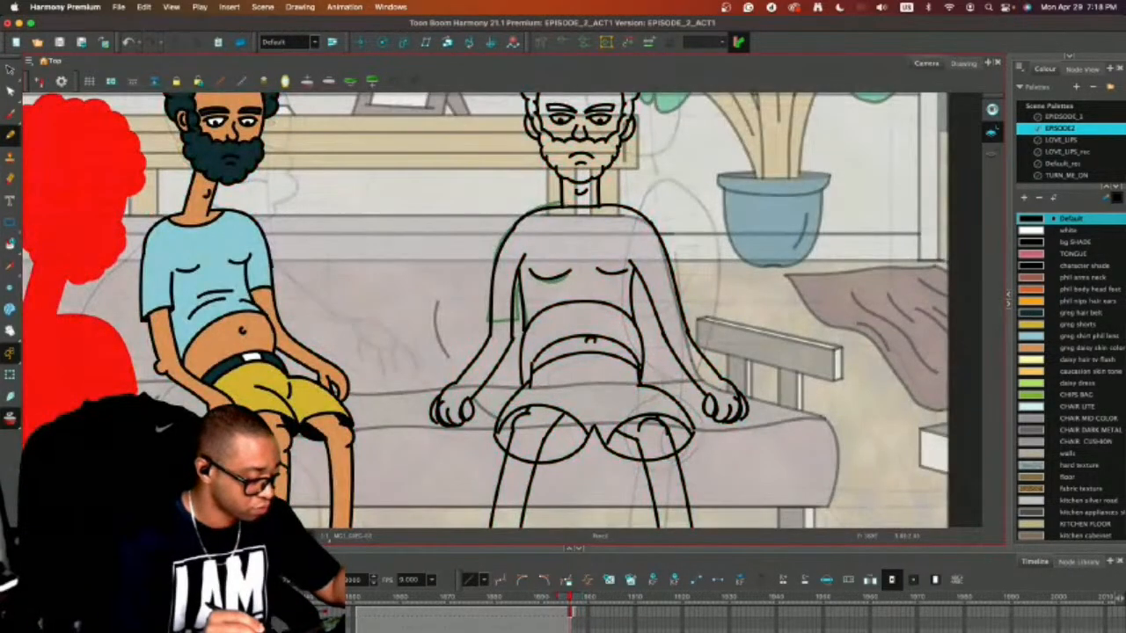
{"action": "key", "text": "period"}
{"action": "left_click_drag", "start_coordinate": [559, 176], "coordinate": [561, 202]}
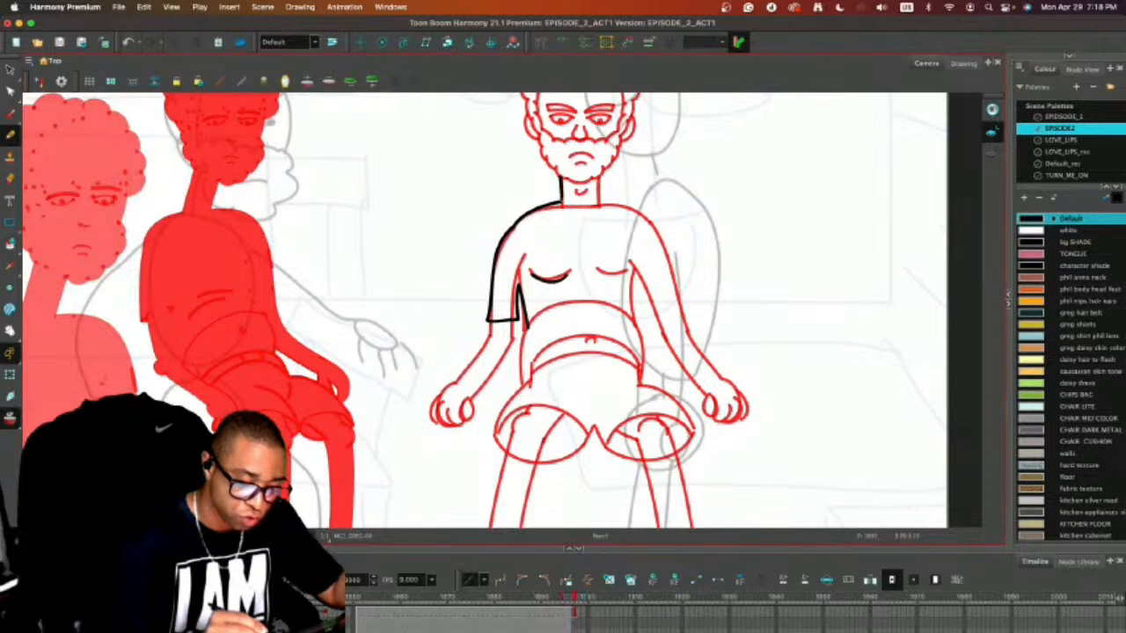
{"action": "key", "text": "comma"}
{"action": "key", "text": "period"}
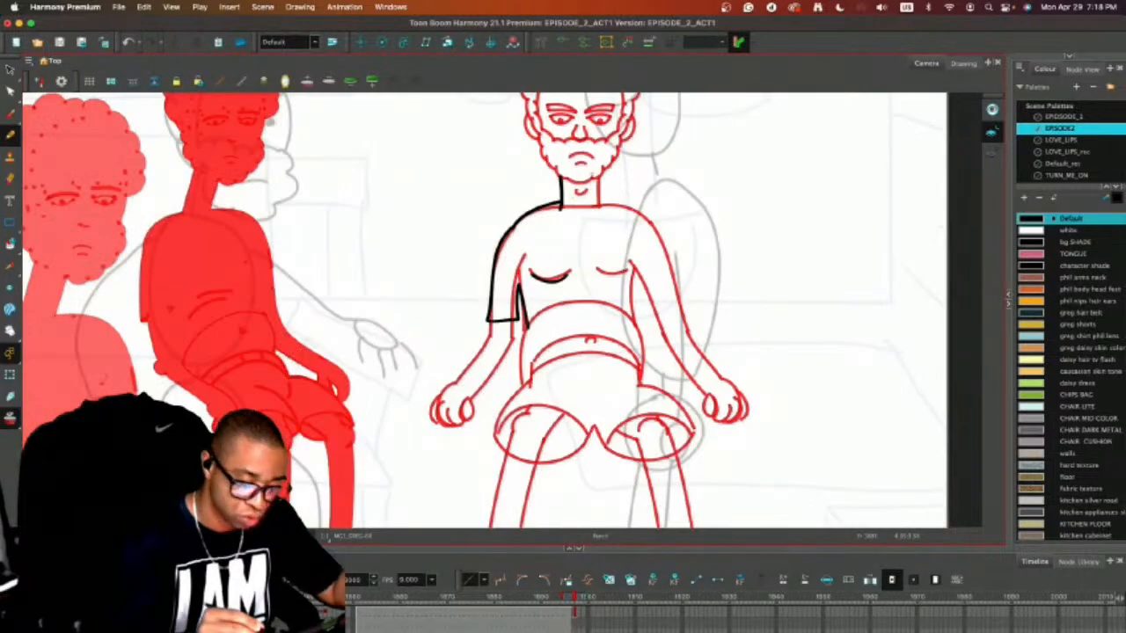
{"action": "left_click_drag", "start_coordinate": [598, 178], "coordinate": [598, 211]}
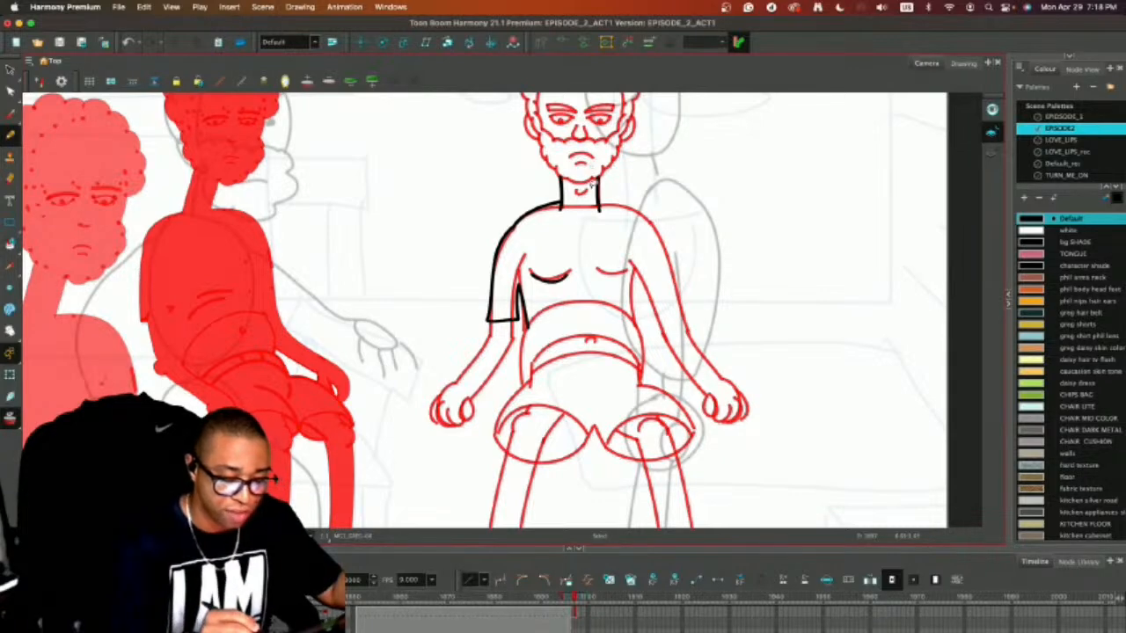
Move both neck lines slightly inward to make the neck narrower.
{"action": "key", "text": "alt+s"}
{"action": "left_click", "coordinate": [560, 191]}
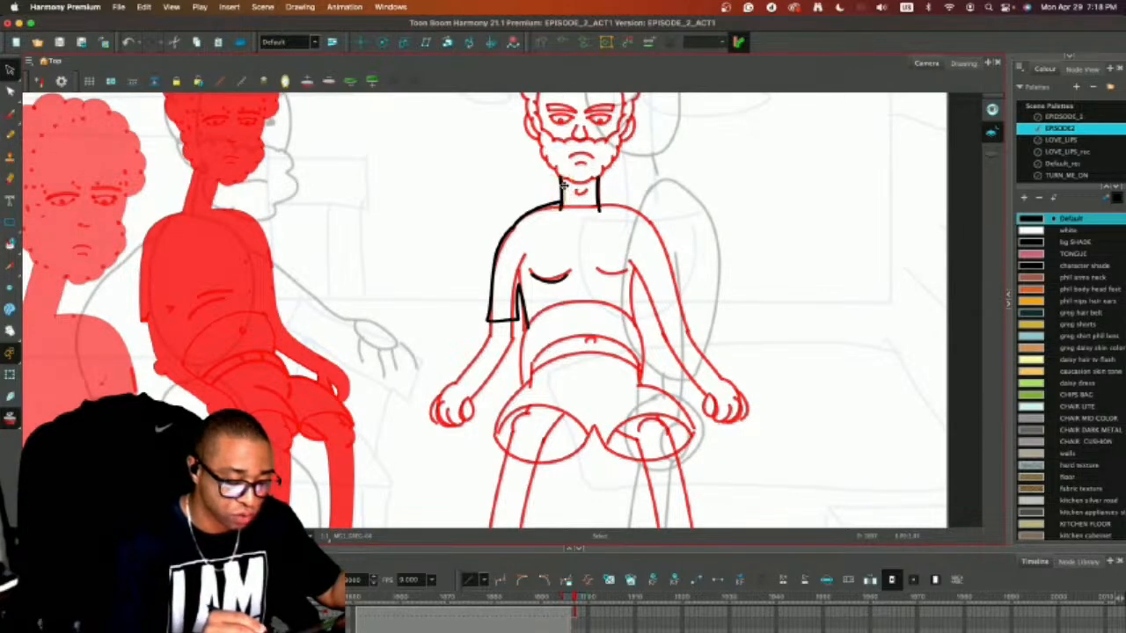
{"action": "left_click", "coordinate": [594, 190]}
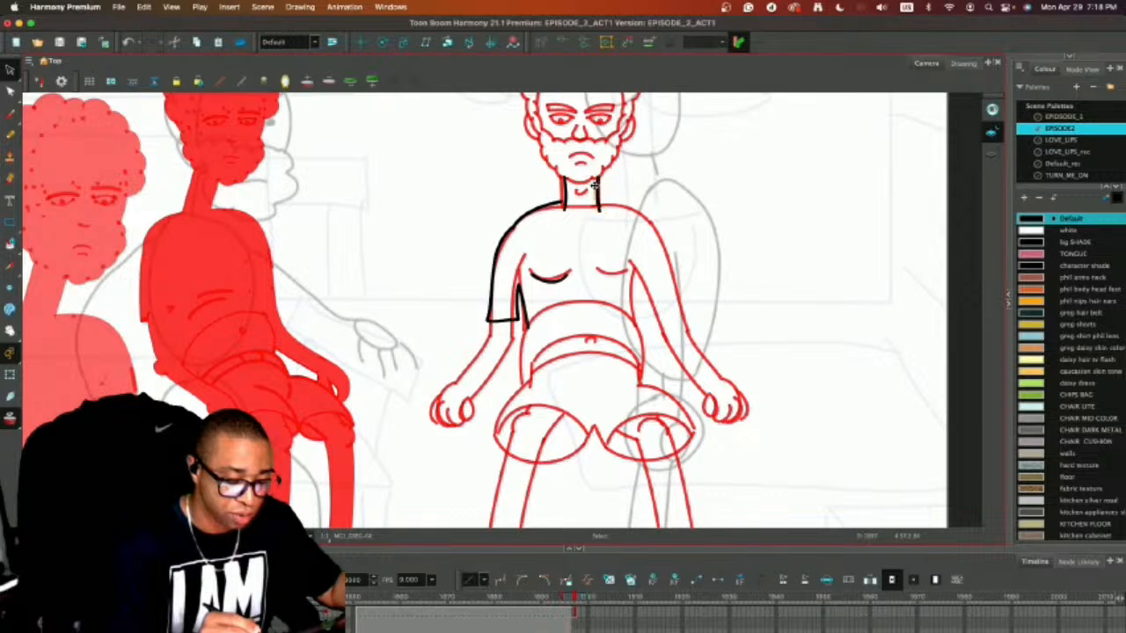
{"action": "left_click", "coordinate": [556, 208]}
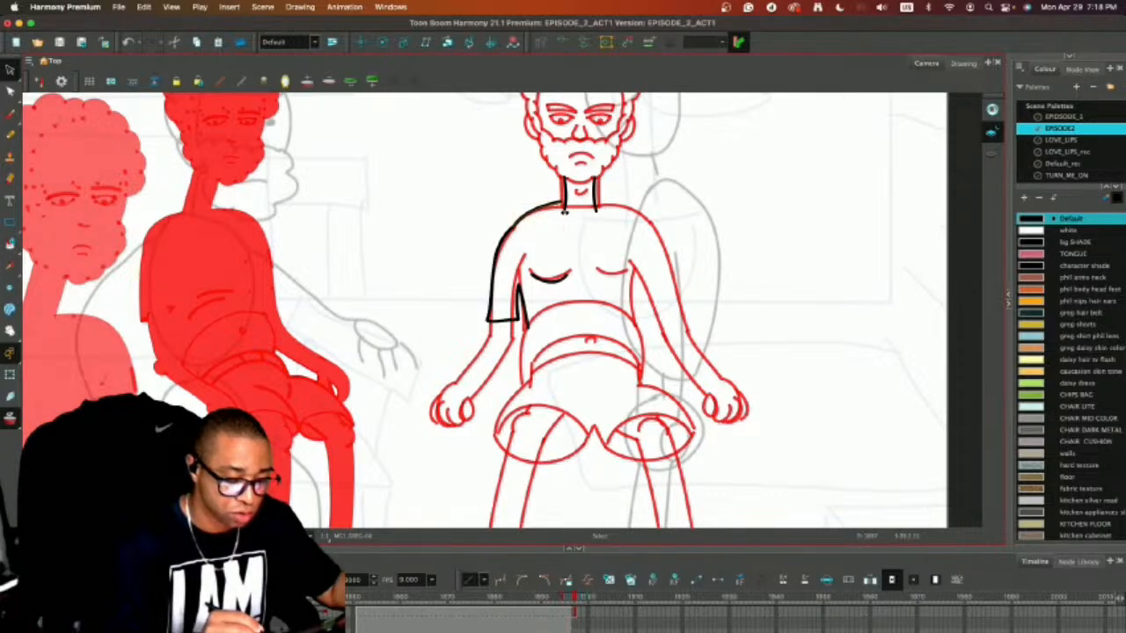
Check the new lines without onion skin and delete the shoulder line between the neck and the sleeve.
{"action": "key", "text": "alt+b"}
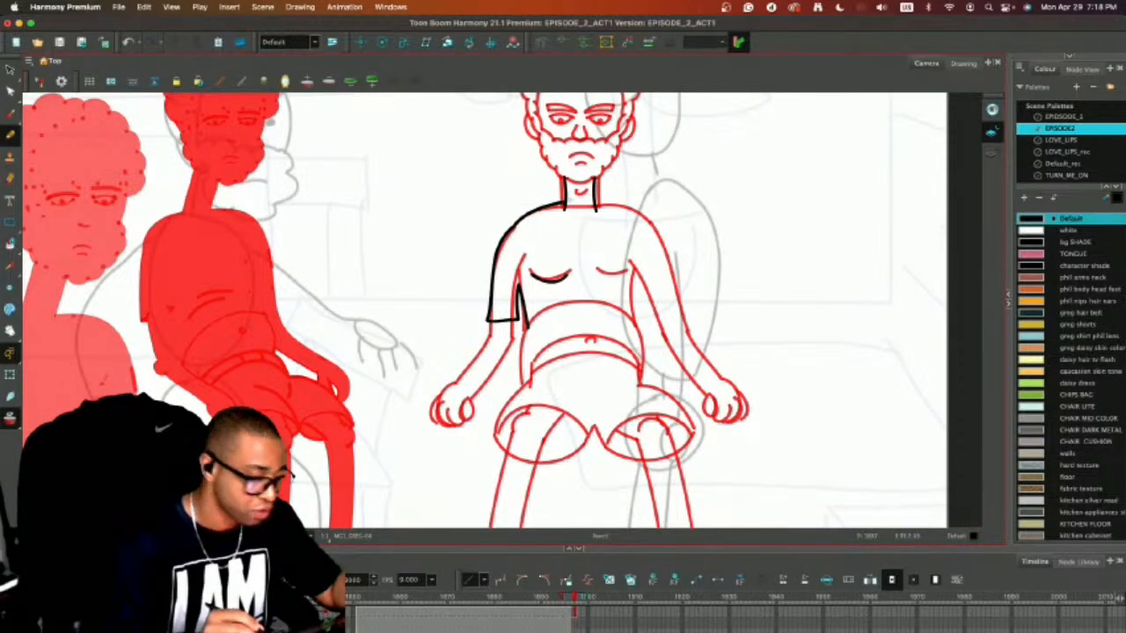
{"action": "key", "text": "alt+s"}
{"action": "key", "text": "alt+o"}
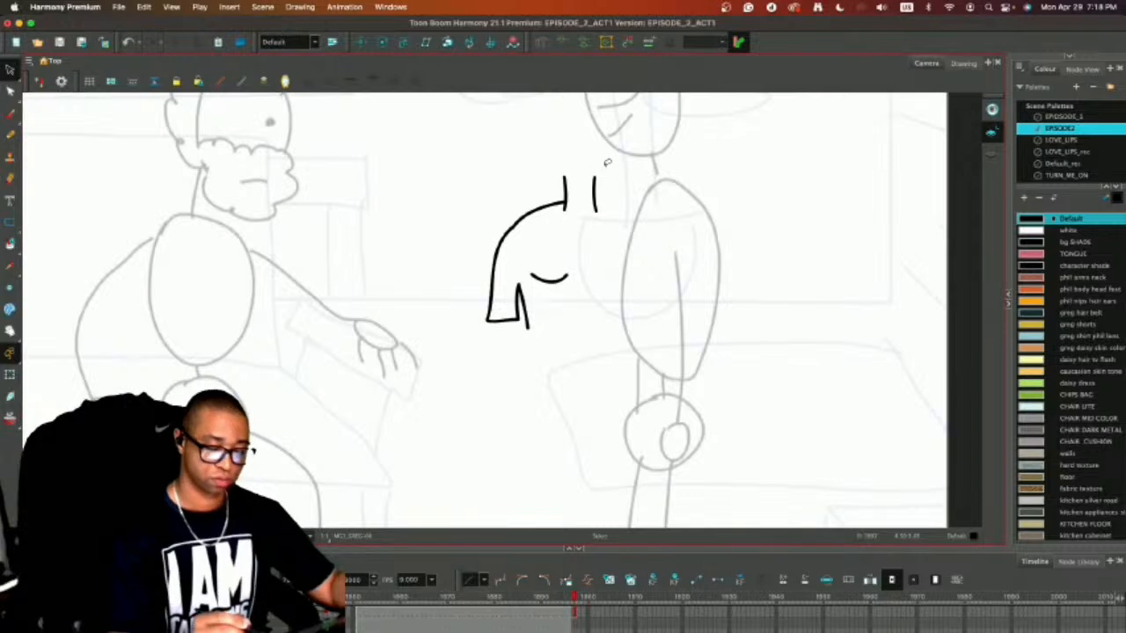
{"action": "key", "text": "alt+o"}
{"action": "left_click", "coordinate": [532, 211]}
{"action": "key", "text": "Delete"}
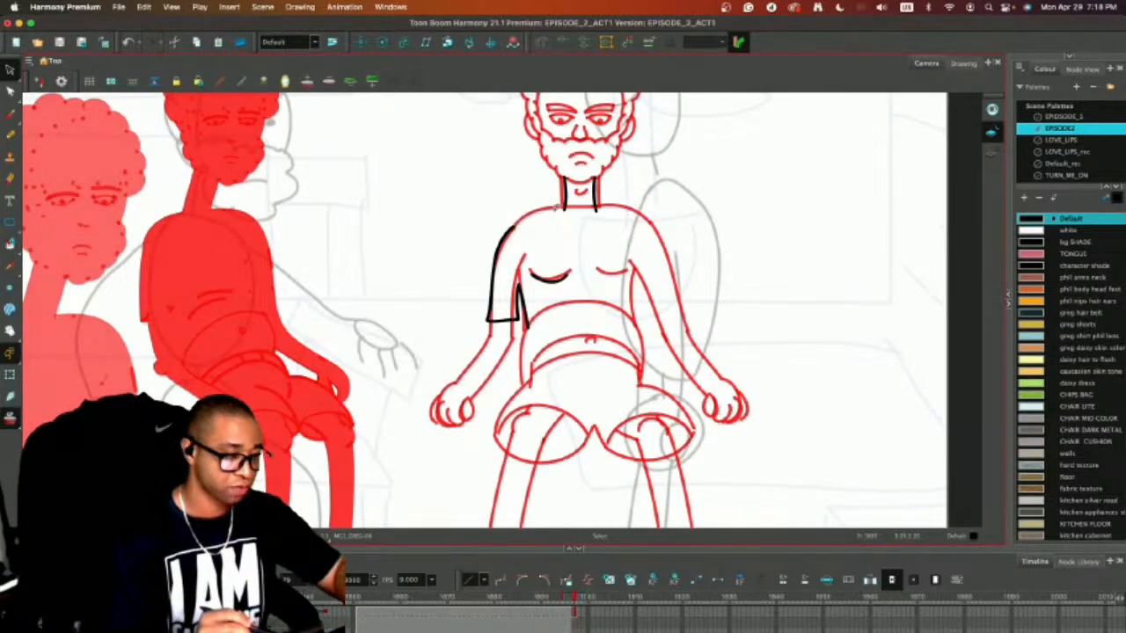
Move the sleeve lines slightly inward and up toward the chest and compare them with onion skin off and on.
{"action": "mouse_move", "coordinate": [513, 233]}
{"action": "left_mouse_down"}
{"action": "mouse_move", "coordinate": [487, 327]}
{"action": "mouse_move", "coordinate": [505, 223]}
{"action": "mouse_move", "coordinate": [482, 301]}
{"action": "mouse_move", "coordinate": [524, 280]}
{"action": "left_mouse_up"}
{"action": "left_click", "coordinate": [575, 238]}
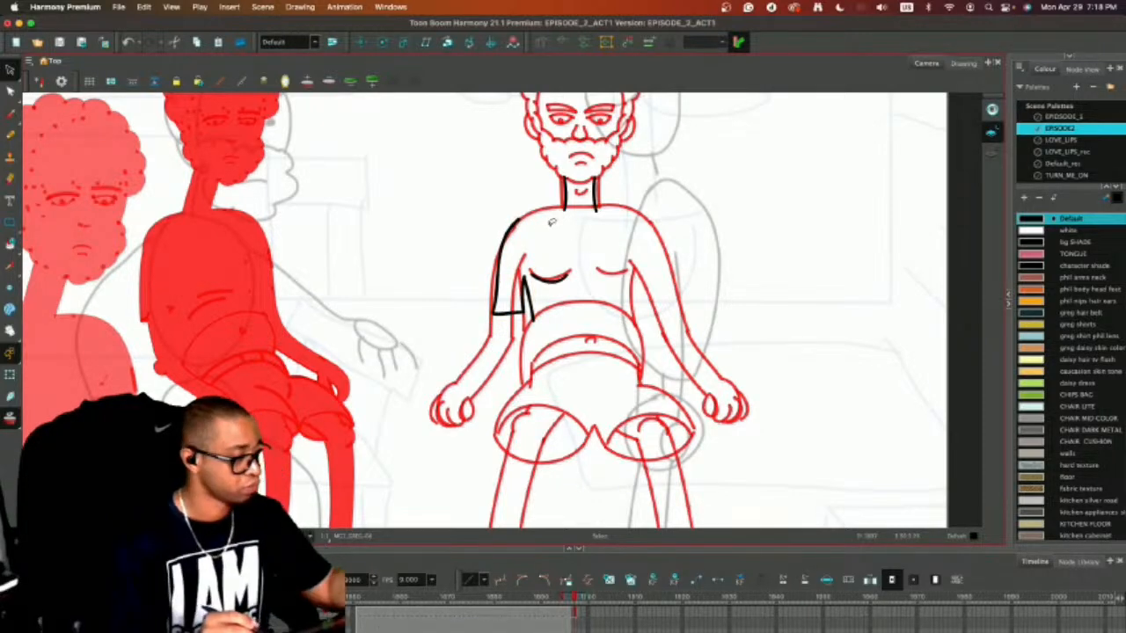
{"action": "key", "text": "alt+o"}
{"action": "key", "text": "alt+o"}
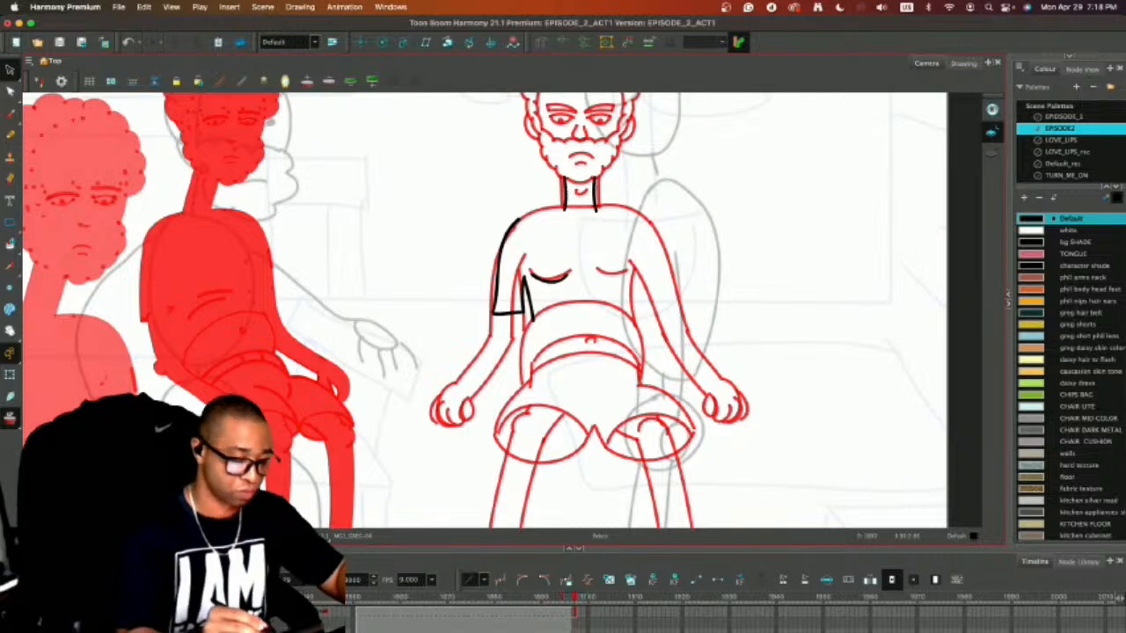
Draw a new shoulder line from the neck to the top of the sleeve and clean up the join.
{"action": "key", "text": "alt+b"}
{"action": "left_click_drag", "start_coordinate": [591, 202], "coordinate": [517, 219]}
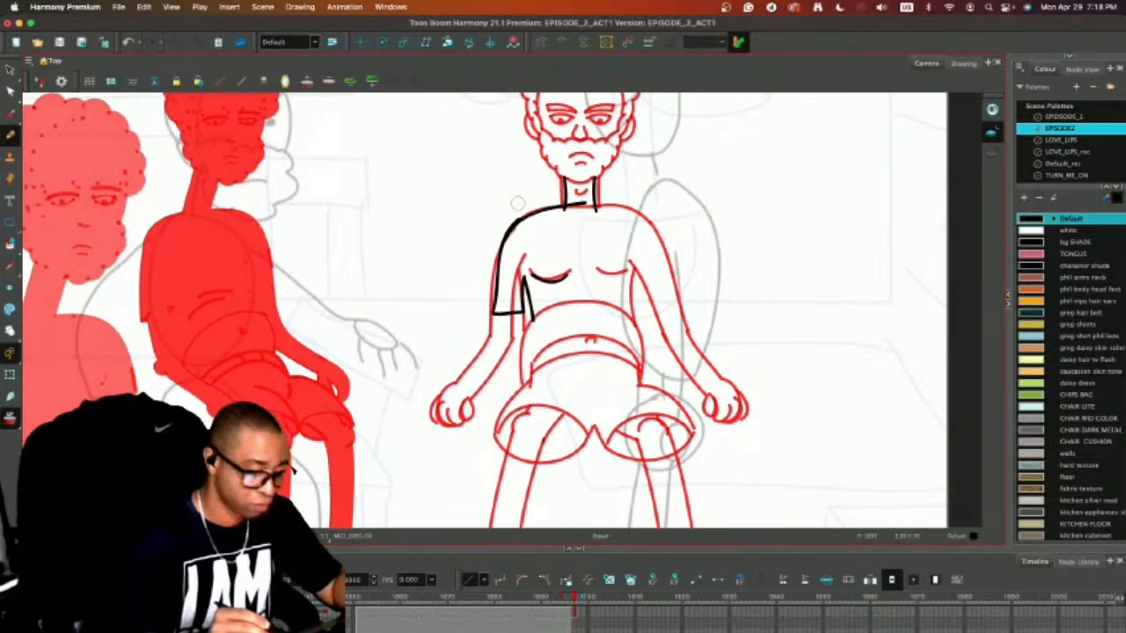
{"action": "key", "text": "alt+e"}
{"action": "mouse_move", "coordinate": [507, 225]}
{"action": "left_mouse_down"}
{"action": "mouse_move", "coordinate": [505, 238]}
{"action": "mouse_move", "coordinate": [515, 225]}
{"action": "left_mouse_up"}
{"action": "key", "text": "alt+slash"}
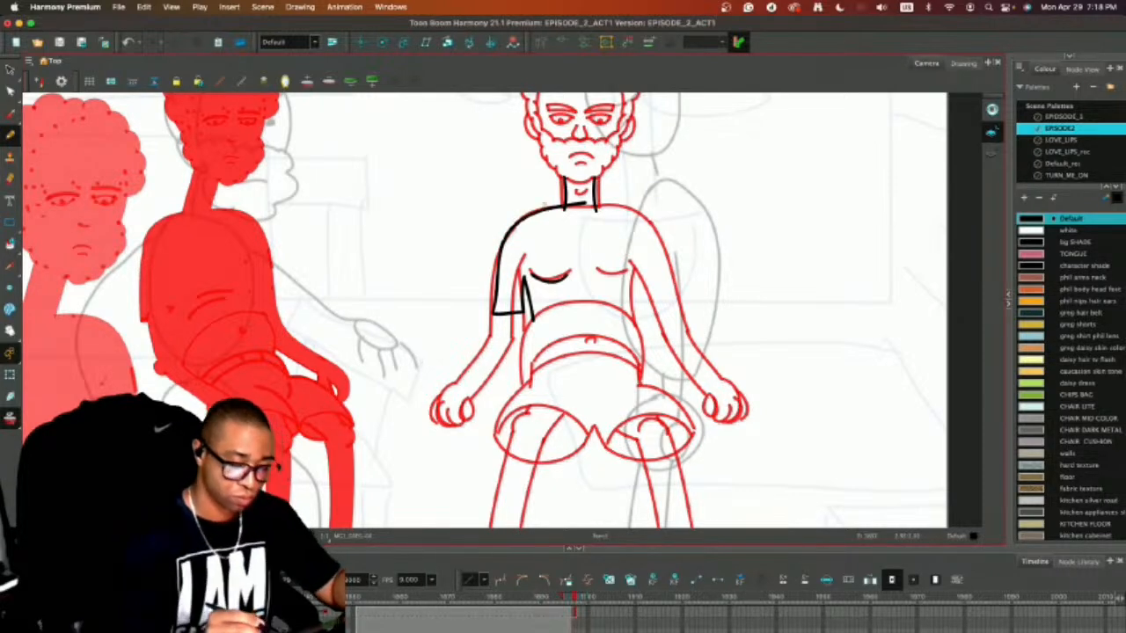
Compare the new lines with onion skin off and on, and delete the outer line running from the neck down the sleeve.
{"action": "key", "text": "alt+o"}
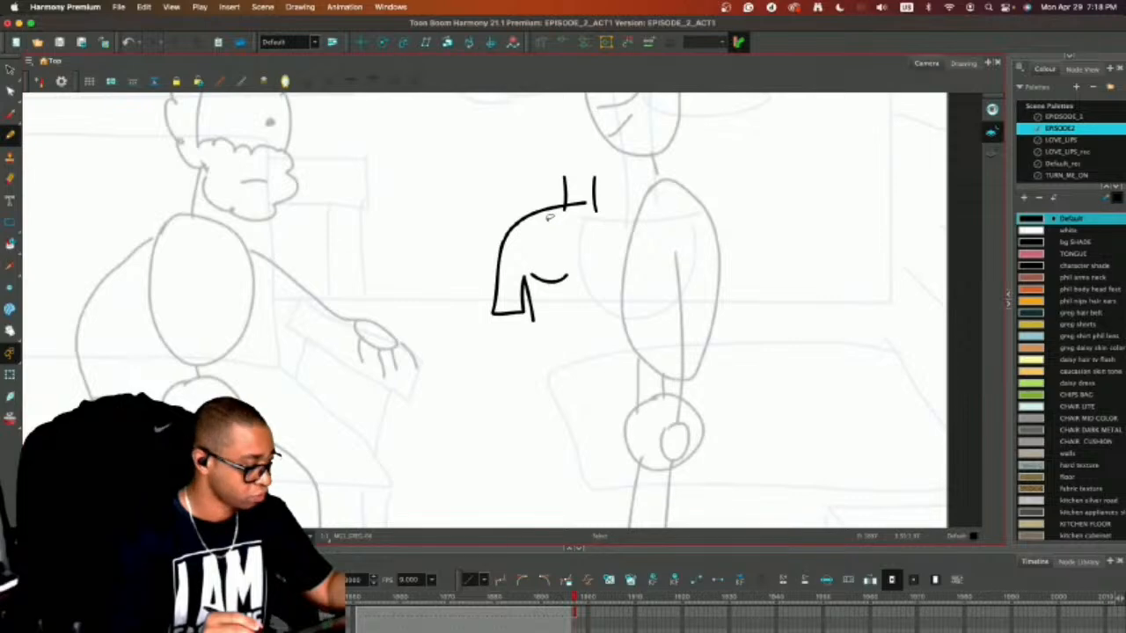
{"action": "key", "text": "alt+o"}
{"action": "key", "text": "alt+s"}
{"action": "left_click", "coordinate": [498, 250]}
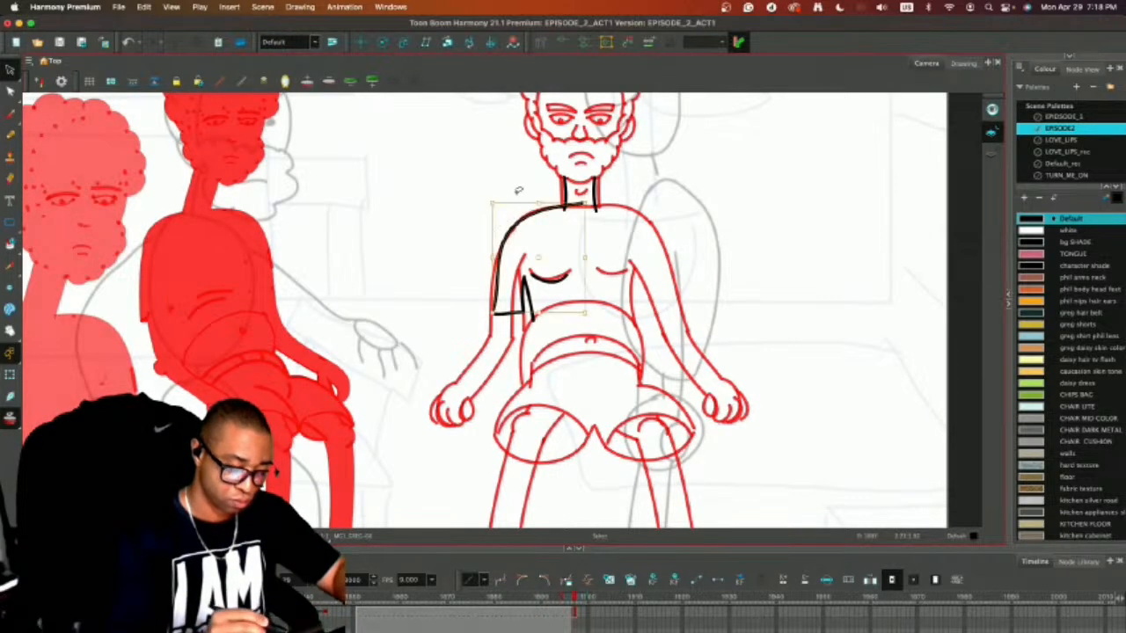
{"action": "key", "text": "Delete"}
Redraw the outer sleeve and shoulder as one curved line from the sleeve hem up to the neck.
{"action": "key", "text": "alt+b"}
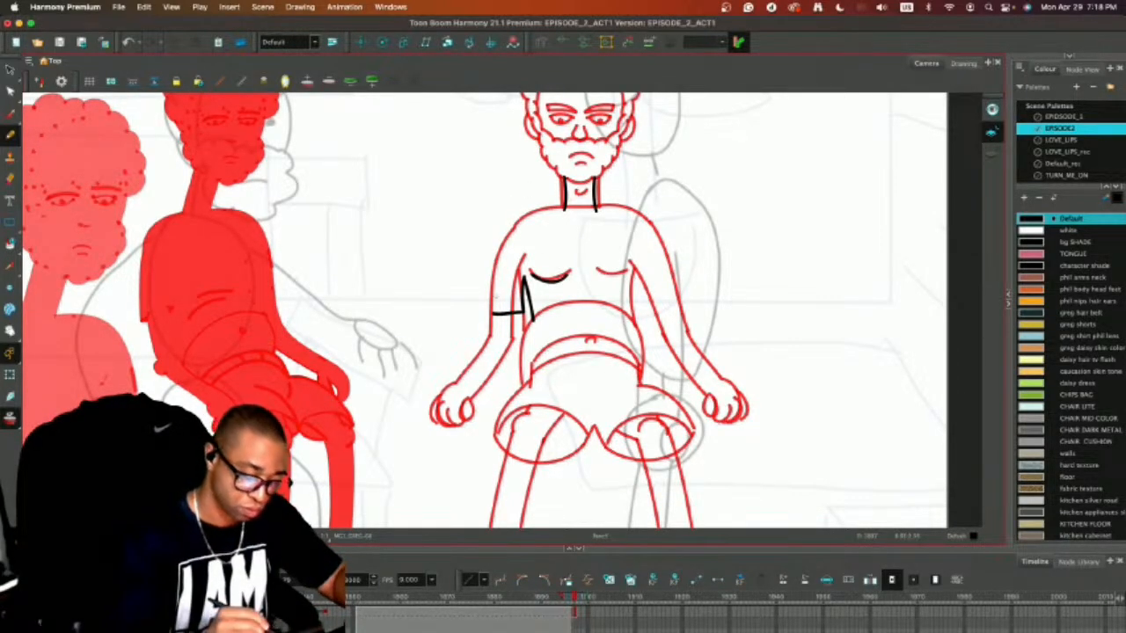
{"action": "mouse_move", "coordinate": [492, 311]}
{"action": "left_mouse_down"}
{"action": "mouse_move", "coordinate": [504, 228]}
{"action": "mouse_move", "coordinate": [565, 204]}
{"action": "left_mouse_up"}
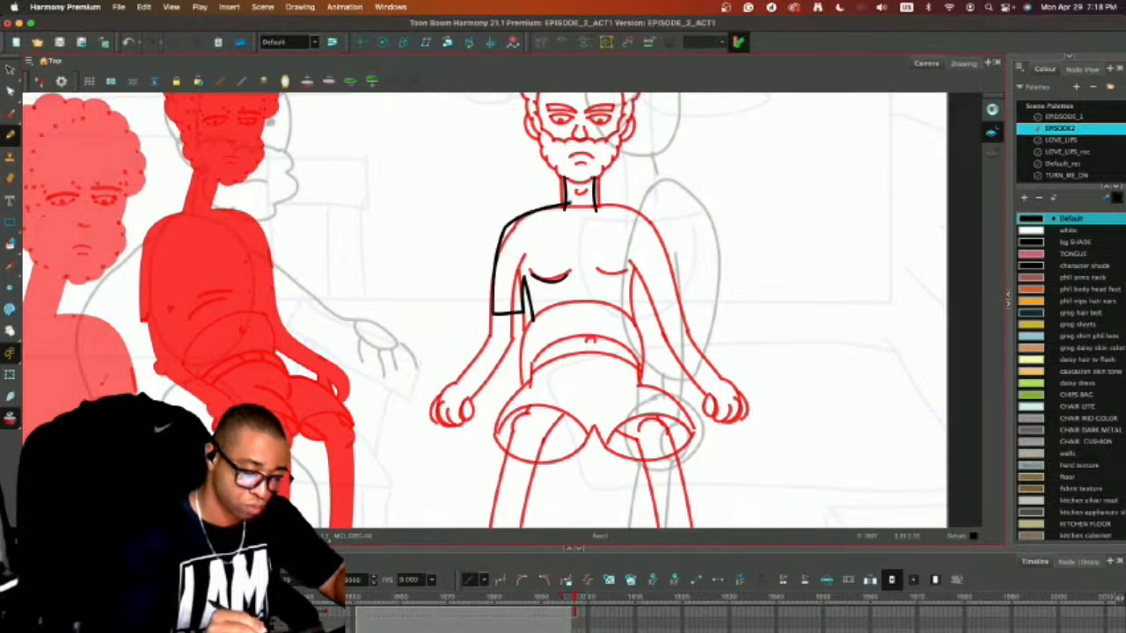
{"action": "key", "text": "super+z"}
{"action": "key", "text": "super+z"}
{"action": "mouse_move", "coordinate": [493, 313]}
{"action": "left_mouse_down"}
{"action": "mouse_move", "coordinate": [516, 220]}
{"action": "mouse_move", "coordinate": [576, 198]}
{"action": "left_mouse_up"}
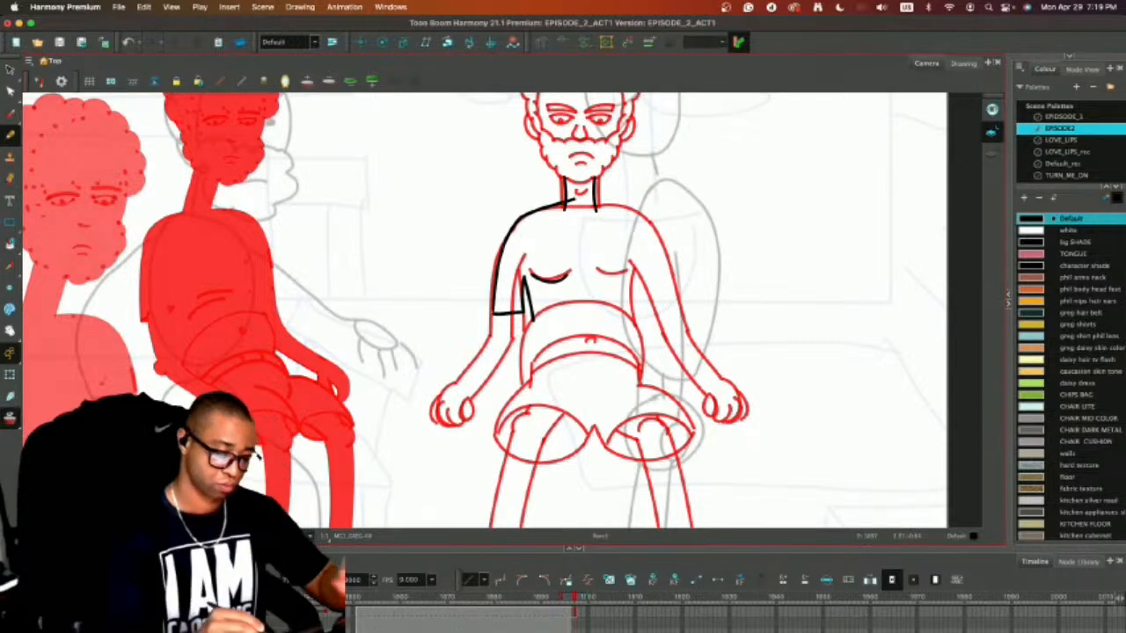
{"action": "mouse_move", "coordinate": [495, 313]}
{"action": "left_mouse_down"}
{"action": "mouse_move", "coordinate": [492, 348]}
{"action": "mouse_move", "coordinate": [450, 406]}
{"action": "left_mouse_up"}
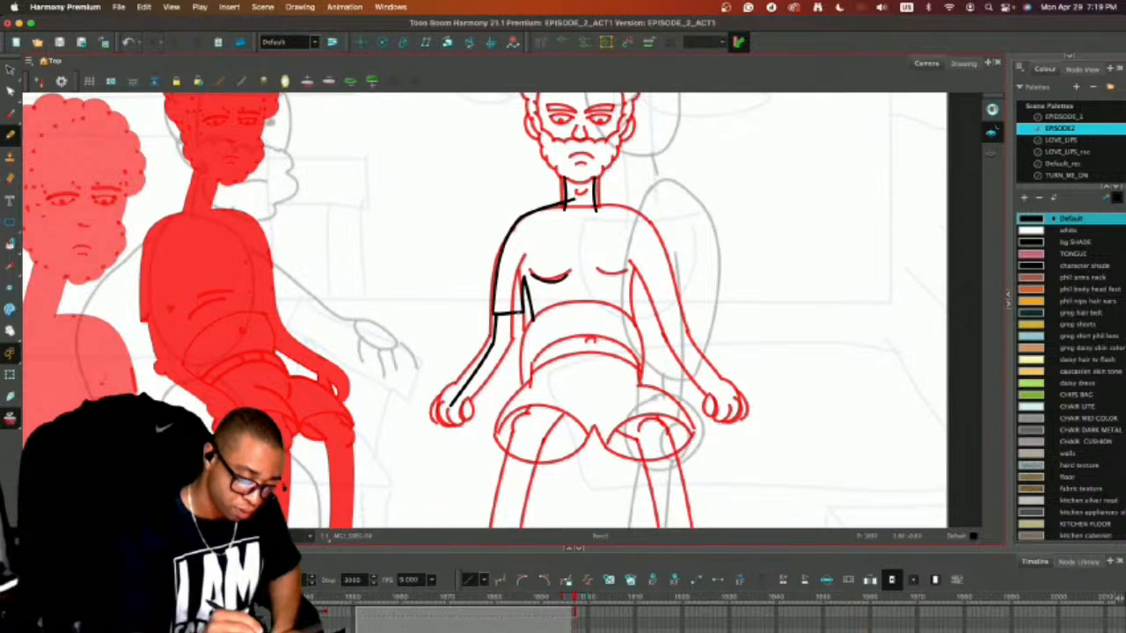
{"action": "left_click_drag", "start_coordinate": [518, 310], "coordinate": [508, 348]}
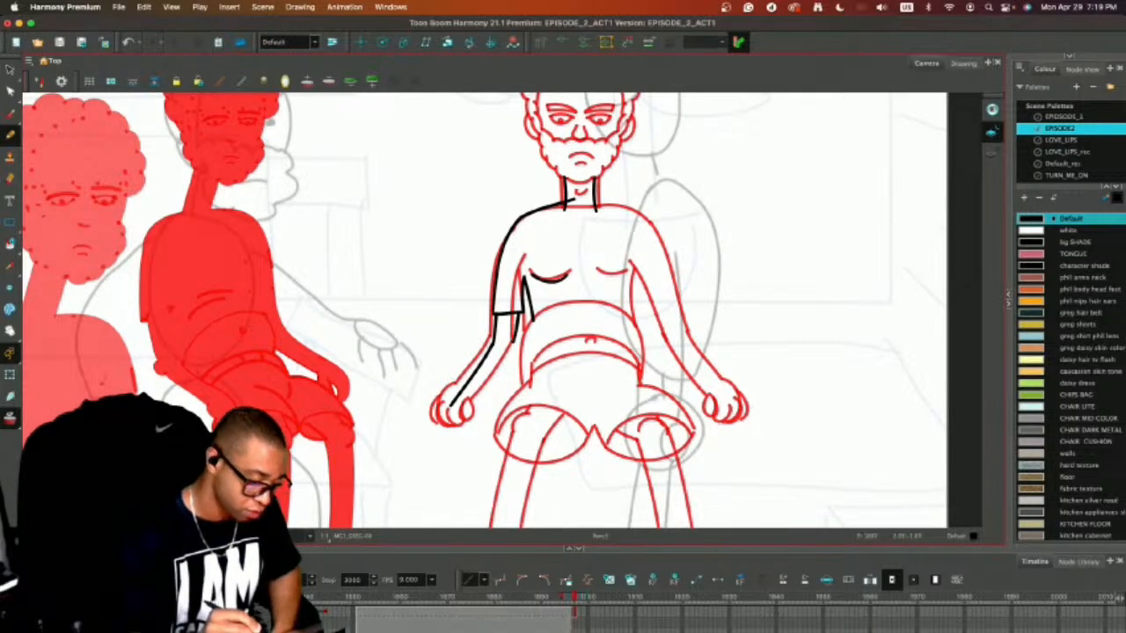
{"action": "key", "text": "ctrl+z"}
{"action": "key", "text": "ctrl+z"}
{"action": "key", "text": "ctrl+z"}
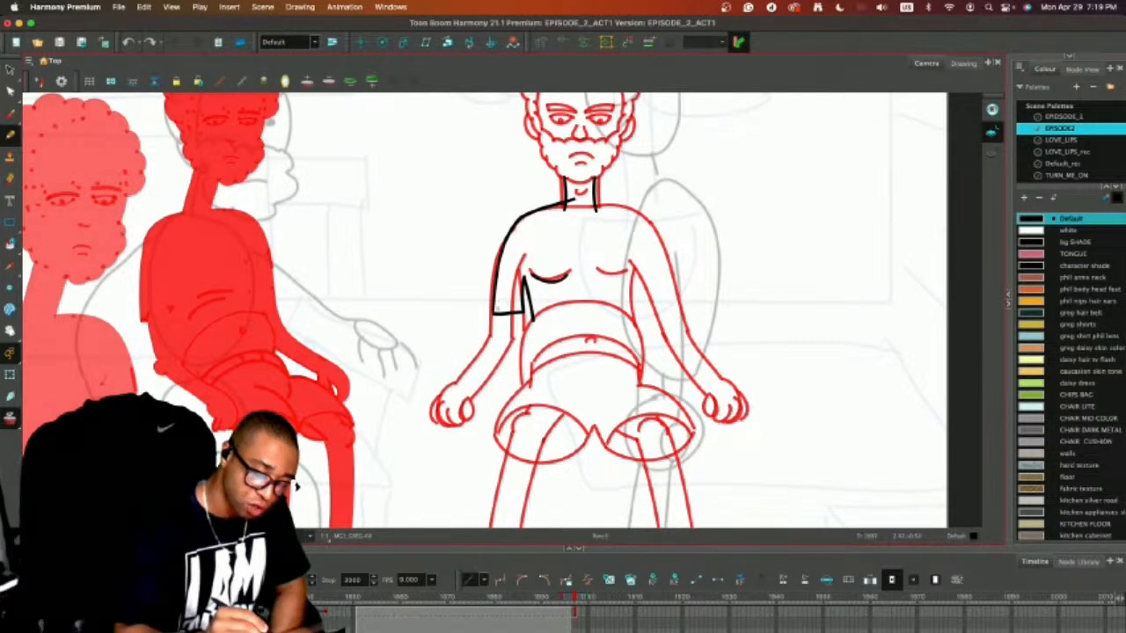
Draw the bare forearm from inside the sleeve down to the wrist and add a hand with curled fingers.
{"action": "mouse_move", "coordinate": [498, 307]}
{"action": "left_mouse_down"}
{"action": "mouse_move", "coordinate": [489, 342]}
{"action": "mouse_move", "coordinate": [451, 393]}
{"action": "mouse_move", "coordinate": [518, 312]}
{"action": "mouse_move", "coordinate": [472, 401]}
{"action": "left_mouse_up"}
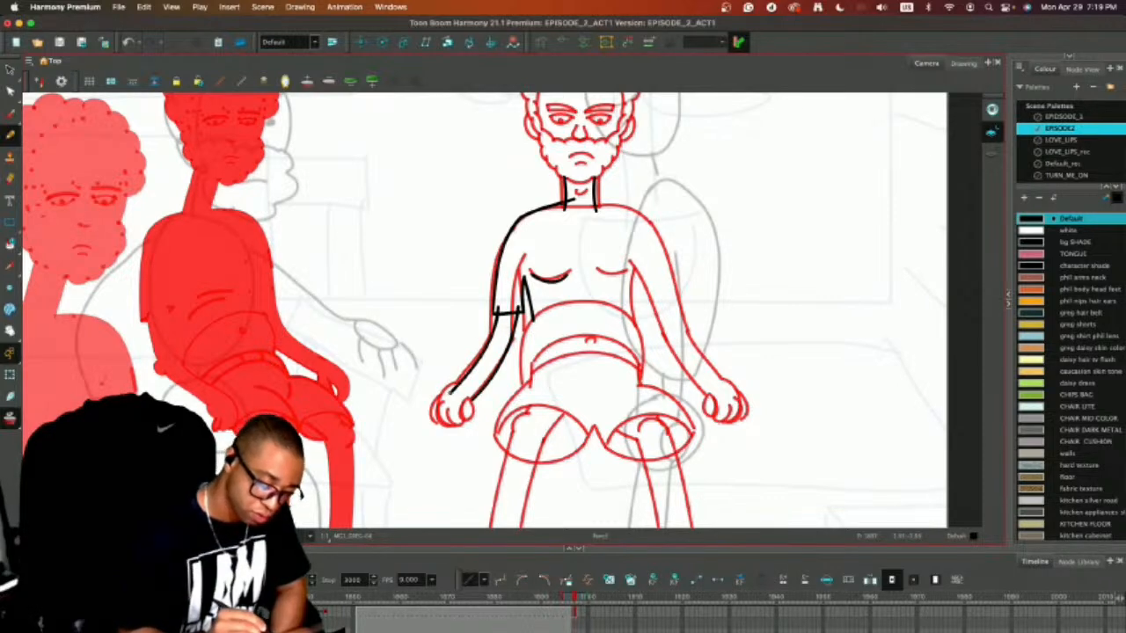
{"action": "mouse_move", "coordinate": [472, 399]}
{"action": "left_mouse_down"}
{"action": "mouse_move", "coordinate": [468, 417]}
{"action": "mouse_move", "coordinate": [451, 424]}
{"action": "mouse_move", "coordinate": [453, 412]}
{"action": "mouse_move", "coordinate": [431, 429]}
{"action": "mouse_move", "coordinate": [452, 410]}
{"action": "mouse_move", "coordinate": [427, 415]}
{"action": "mouse_move", "coordinate": [431, 435]}
{"action": "left_mouse_up"}
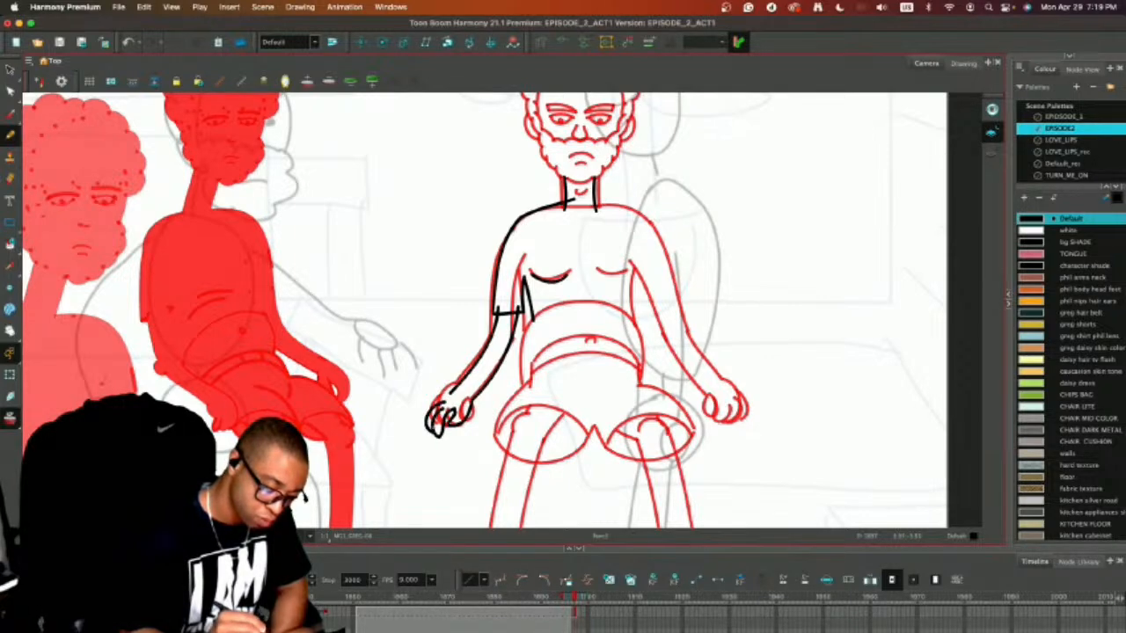
{"action": "mouse_move", "coordinate": [449, 393]}
{"action": "left_mouse_down"}
{"action": "mouse_move", "coordinate": [419, 409]}
{"action": "mouse_move", "coordinate": [420, 429]}
{"action": "mouse_move", "coordinate": [450, 390]}
{"action": "left_mouse_up"}
{"action": "key", "text": "super+z"}
{"action": "key", "text": "super+z"}
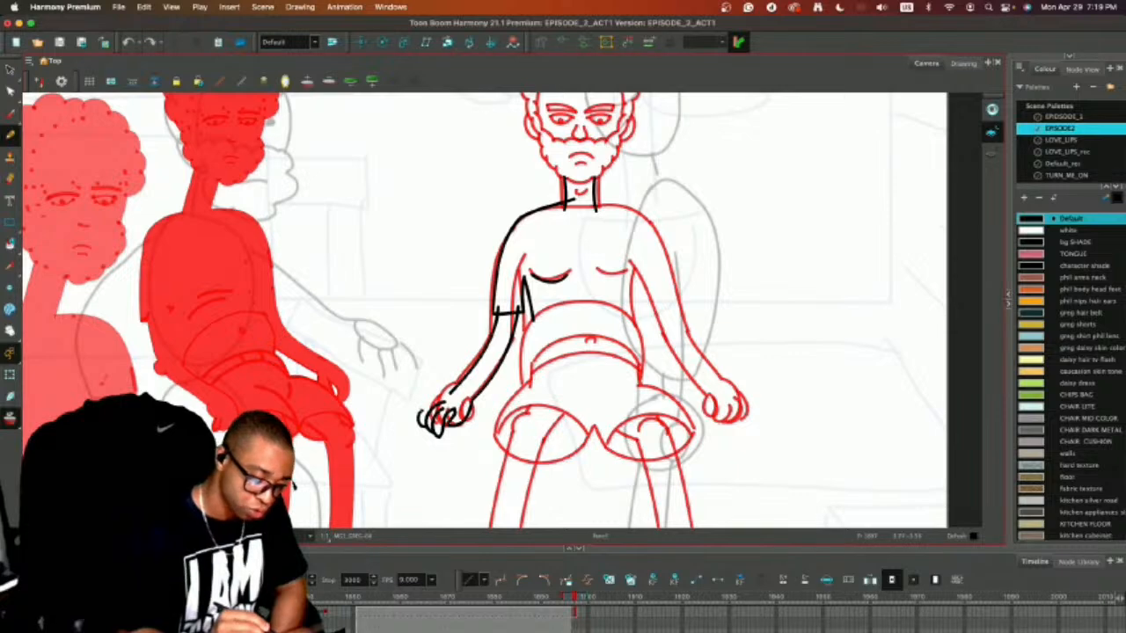
{"action": "key", "text": "super+z"}
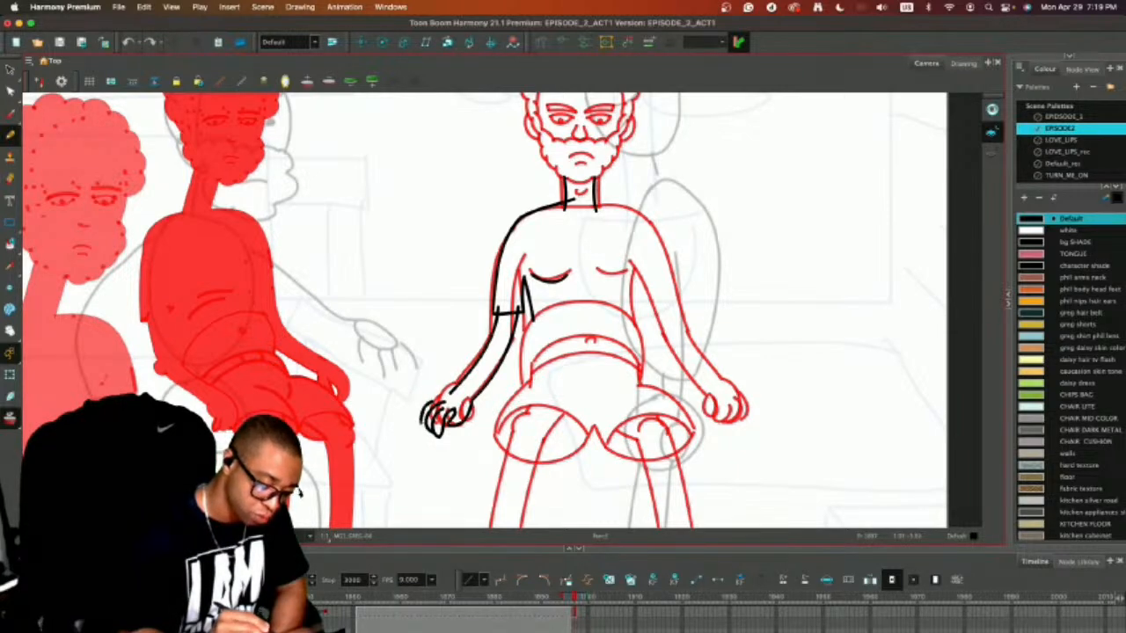
{"action": "mouse_move", "coordinate": [432, 402]}
{"action": "left_mouse_down"}
{"action": "mouse_move", "coordinate": [423, 428]}
{"action": "mouse_move", "coordinate": [451, 391]}
{"action": "left_mouse_up"}
{"action": "key", "text": "super+z"}
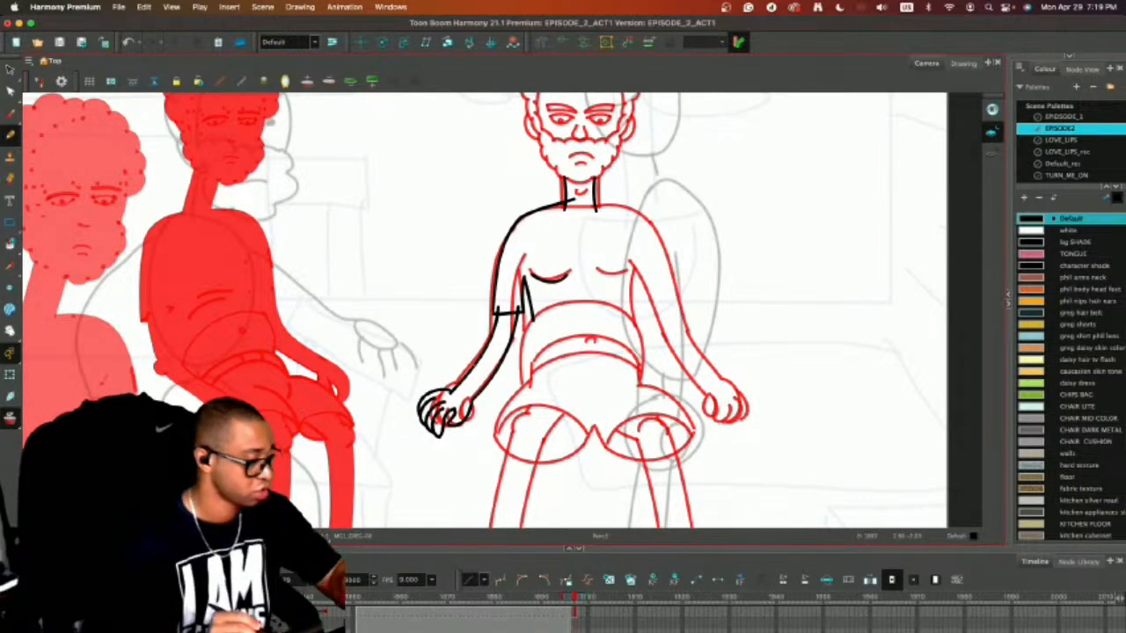
Remove the outer forearm line and redraw it as a smooth curve from the hand up into the sleeve.
{"action": "key", "text": "super+z"}
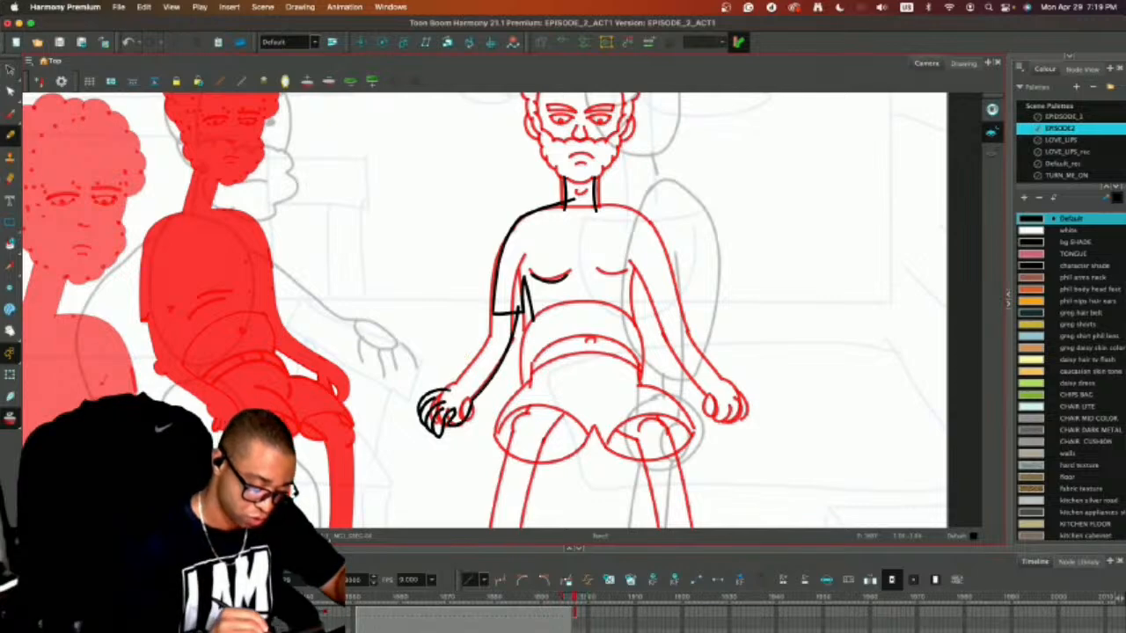
{"action": "mouse_move", "coordinate": [451, 391]}
{"action": "left_mouse_down"}
{"action": "mouse_move", "coordinate": [480, 354]}
{"action": "mouse_move", "coordinate": [496, 302]}
{"action": "left_mouse_up"}
{"action": "key", "text": "super+z"}
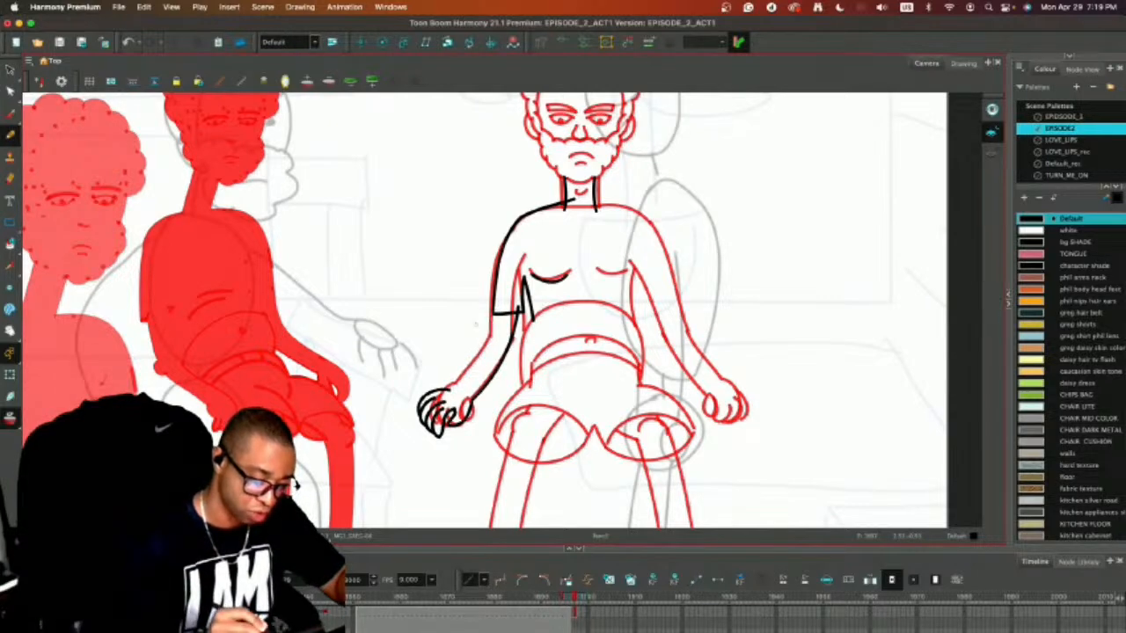
{"action": "left_click_drag", "start_coordinate": [459, 389], "coordinate": [501, 295]}
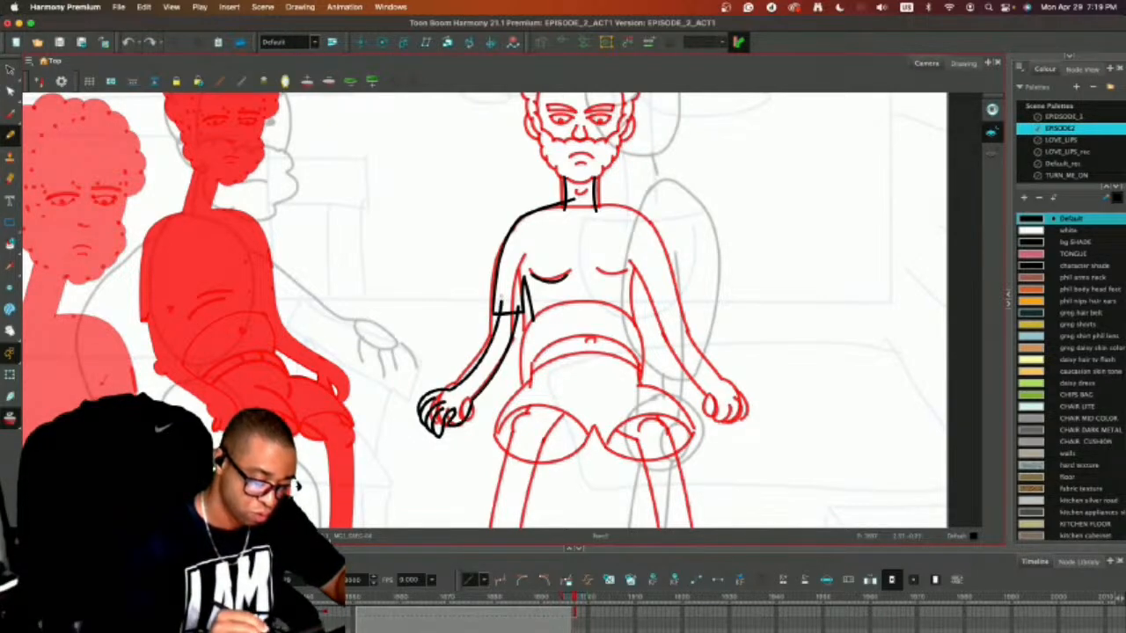
Replace the sleeve hem with a slightly higher line across the arm, and compare it with onion skin off and on.
{"action": "key", "text": "alt+s"}
{"action": "left_click", "coordinate": [511, 311]}
{"action": "key", "text": "Delete"}
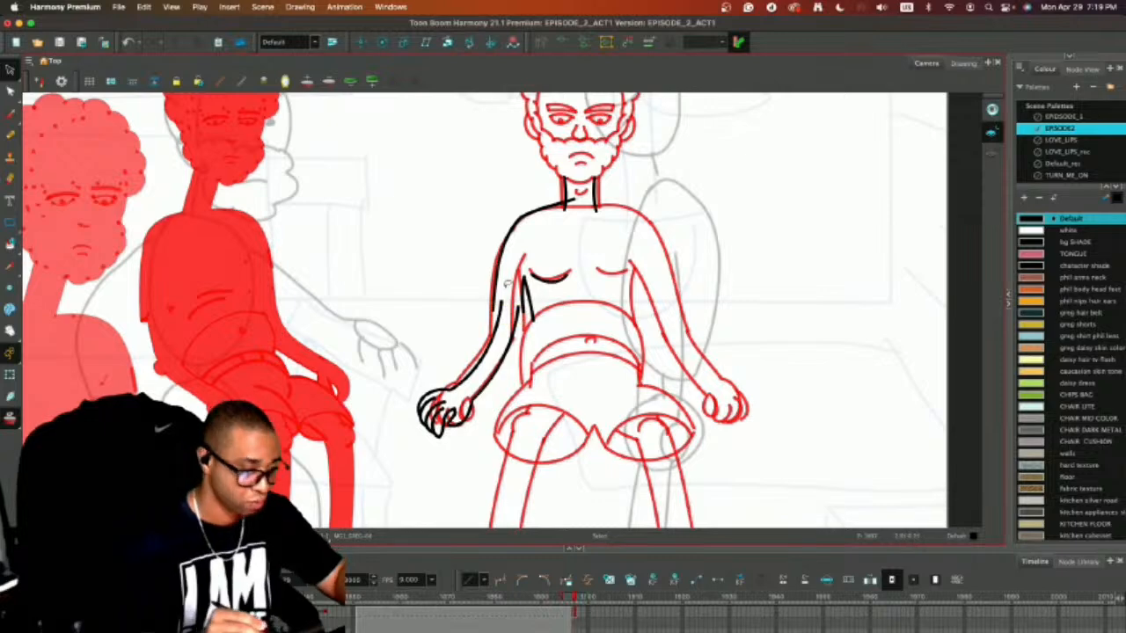
{"action": "key", "text": "alt+slash"}
{"action": "left_click_drag", "start_coordinate": [492, 309], "coordinate": [513, 308]}
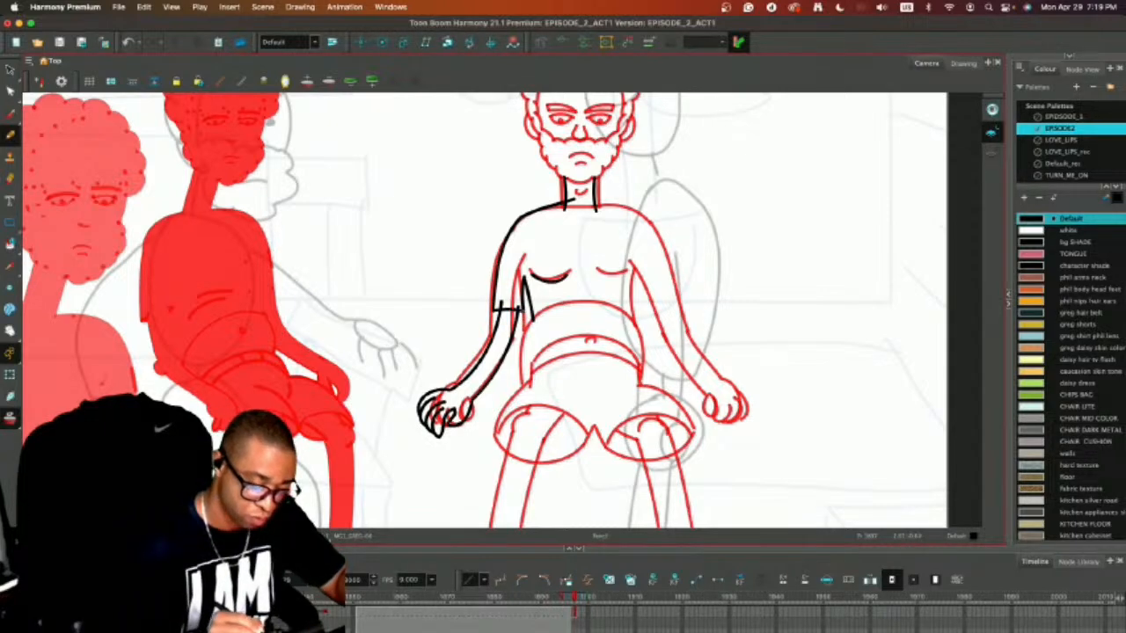
{"action": "key", "text": "alt+o"}
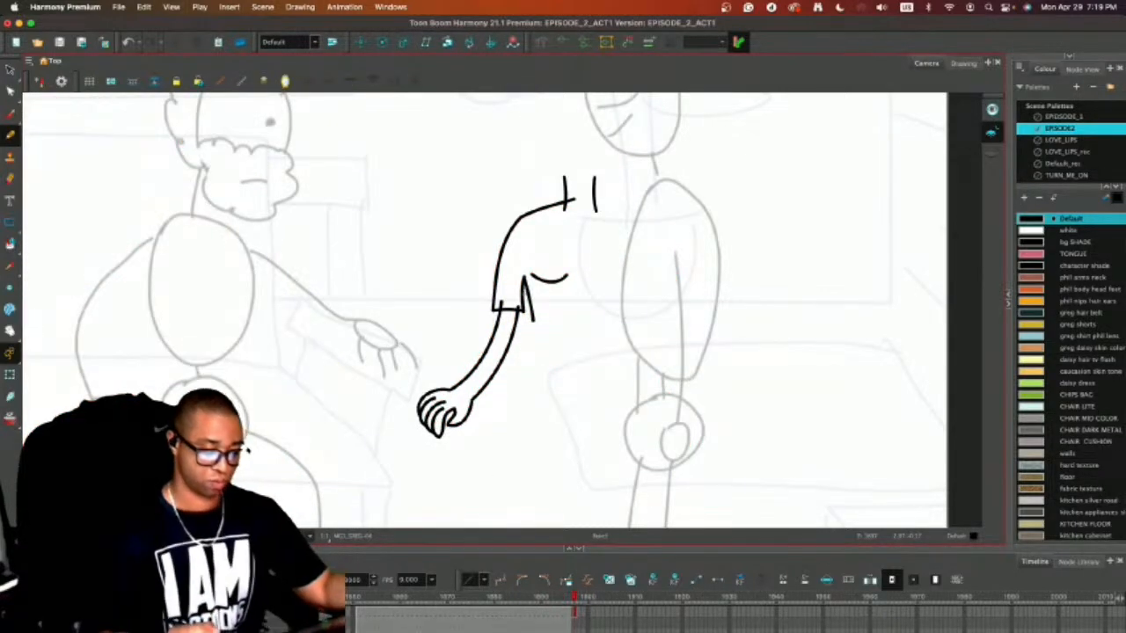
{"action": "key", "text": "alt+o"}
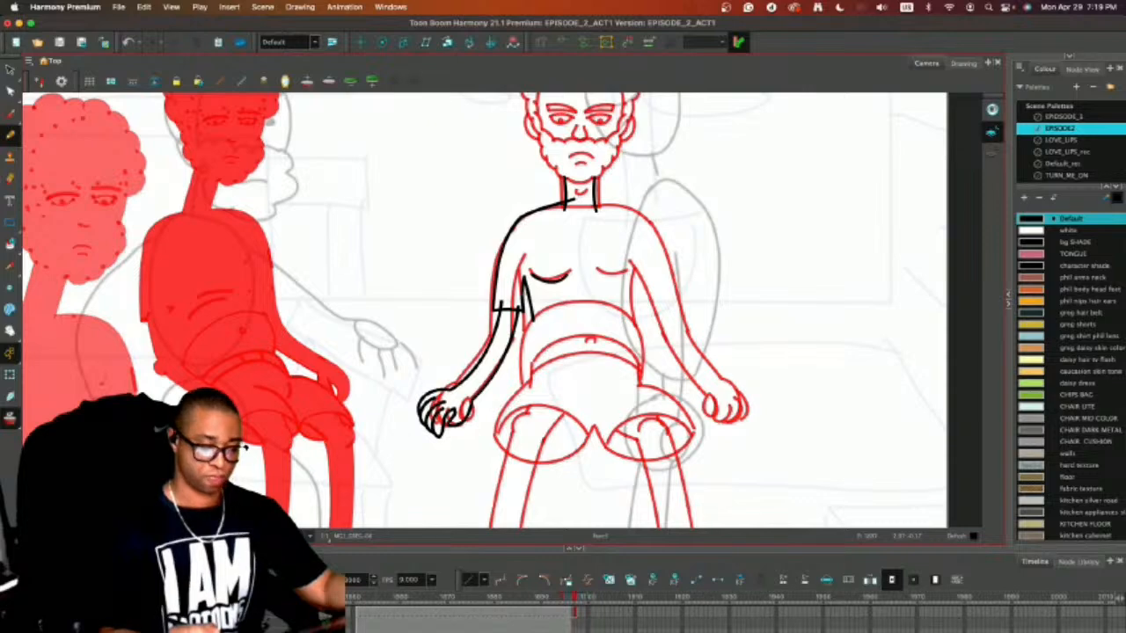
Draw the waistband as two parallel curved lines across the hips under the belly.
{"action": "left_click_drag", "start_coordinate": [527, 352], "coordinate": [512, 271]}
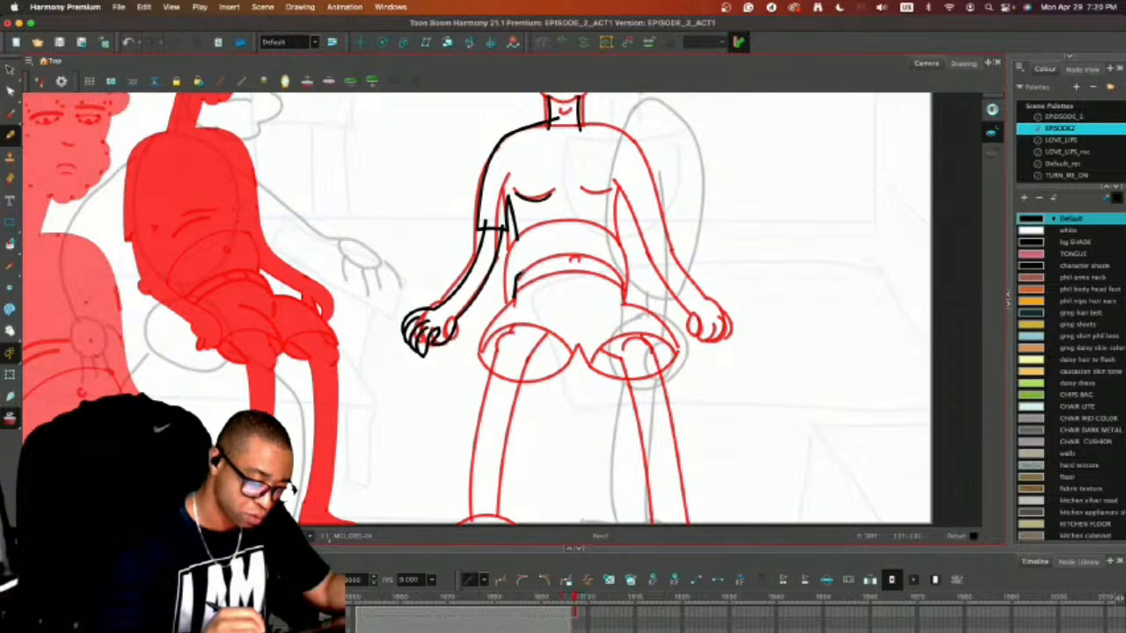
{"action": "left_click_drag", "start_coordinate": [521, 272], "coordinate": [590, 261]}
{"action": "key", "text": "super+z"}
{"action": "key", "text": "super+z"}
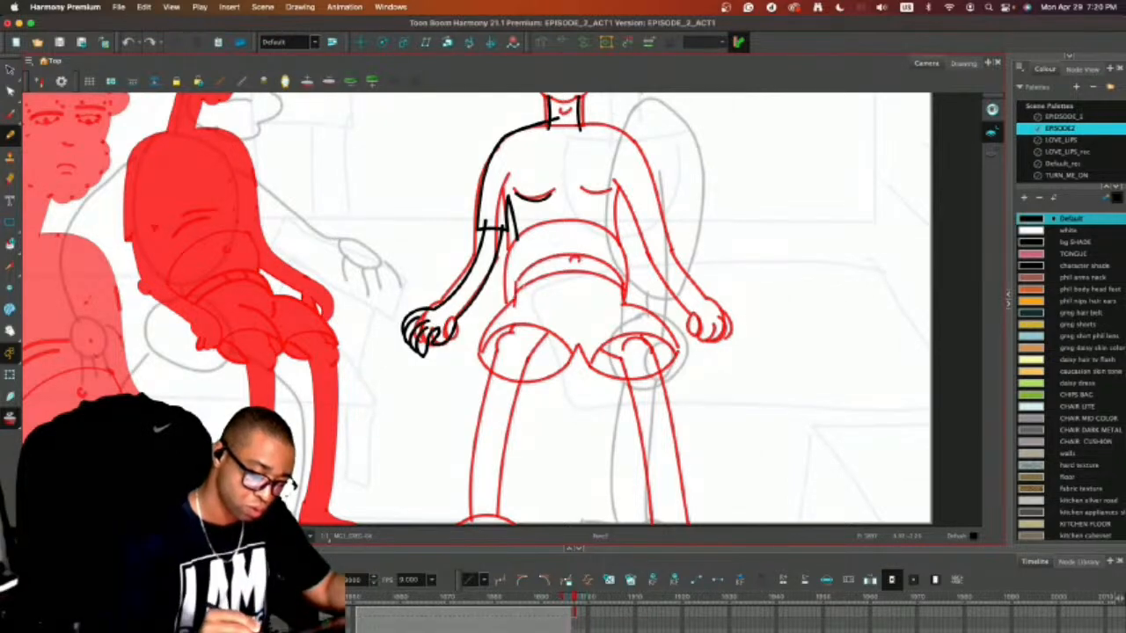
{"action": "mouse_move", "coordinate": [508, 308]}
{"action": "left_mouse_down"}
{"action": "mouse_move", "coordinate": [516, 281]}
{"action": "mouse_move", "coordinate": [538, 276]}
{"action": "mouse_move", "coordinate": [601, 271]}
{"action": "mouse_move", "coordinate": [623, 283]}
{"action": "left_mouse_up"}
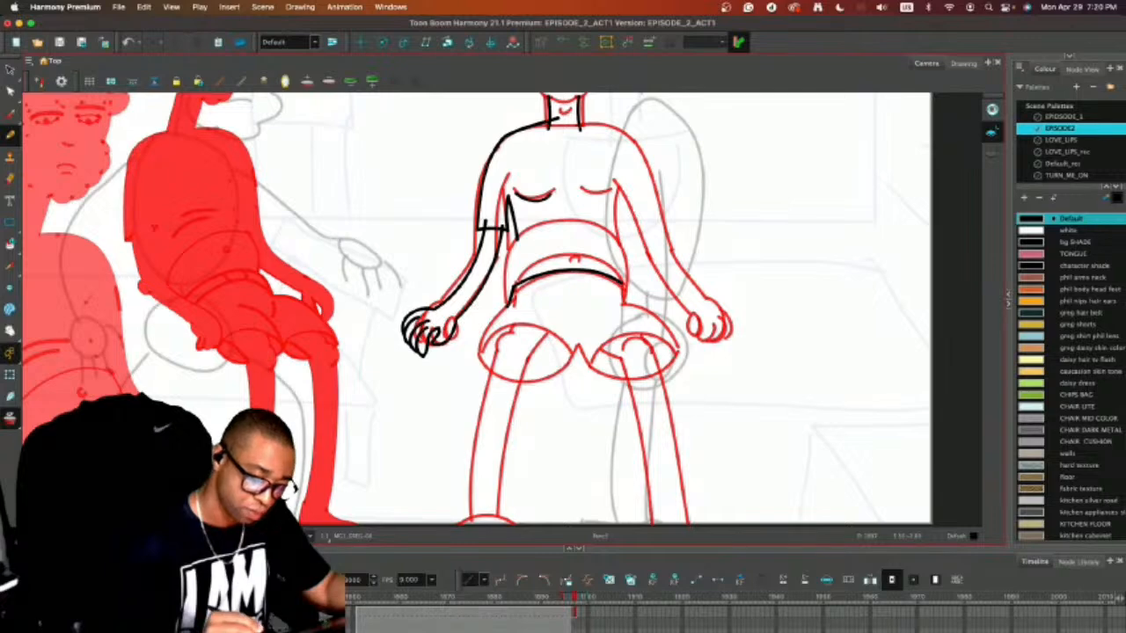
{"action": "mouse_move", "coordinate": [510, 299]}
{"action": "left_mouse_down"}
{"action": "mouse_move", "coordinate": [567, 283]}
{"action": "mouse_move", "coordinate": [624, 293]}
{"action": "left_mouse_up"}
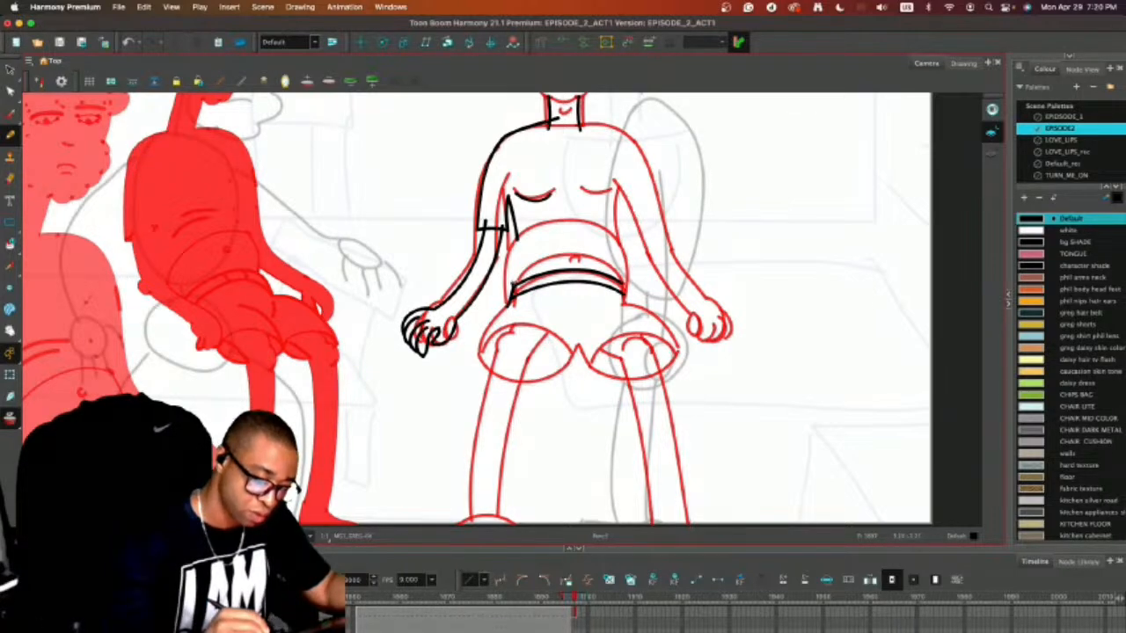
Draw the rounded belly outline down to the waistband, add a curved fold line and navel, and check without onion skin.
{"action": "mouse_move", "coordinate": [511, 283]}
{"action": "left_mouse_down"}
{"action": "mouse_move", "coordinate": [512, 254]}
{"action": "mouse_move", "coordinate": [535, 229]}
{"action": "mouse_move", "coordinate": [576, 216]}
{"action": "mouse_move", "coordinate": [606, 225]}
{"action": "left_mouse_up"}
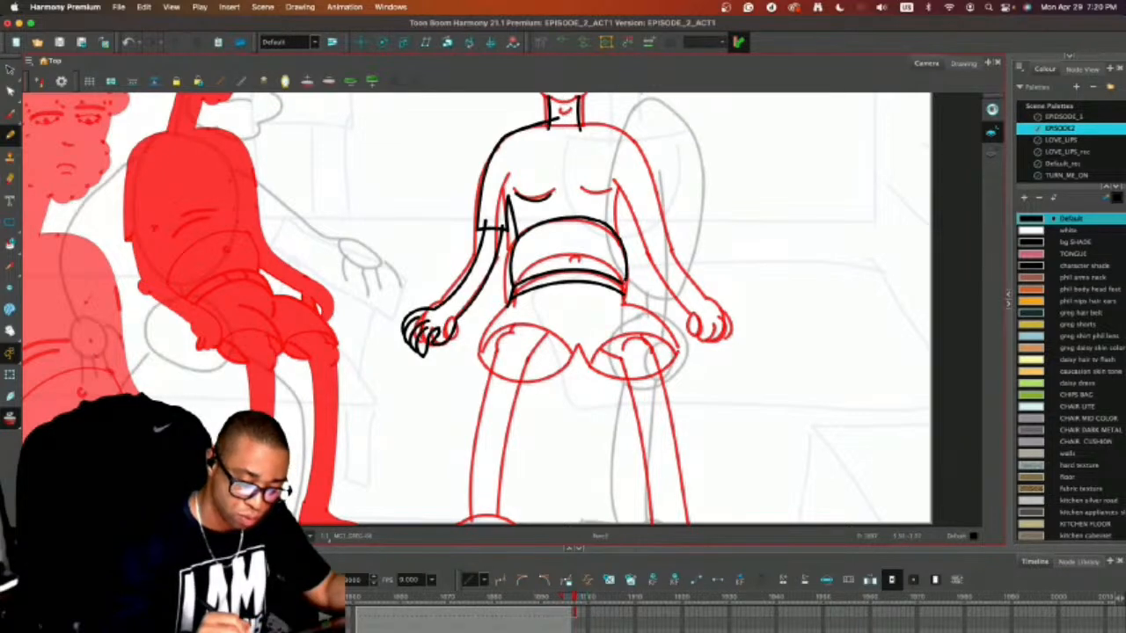
{"action": "left_click_drag", "start_coordinate": [626, 270], "coordinate": [626, 281]}
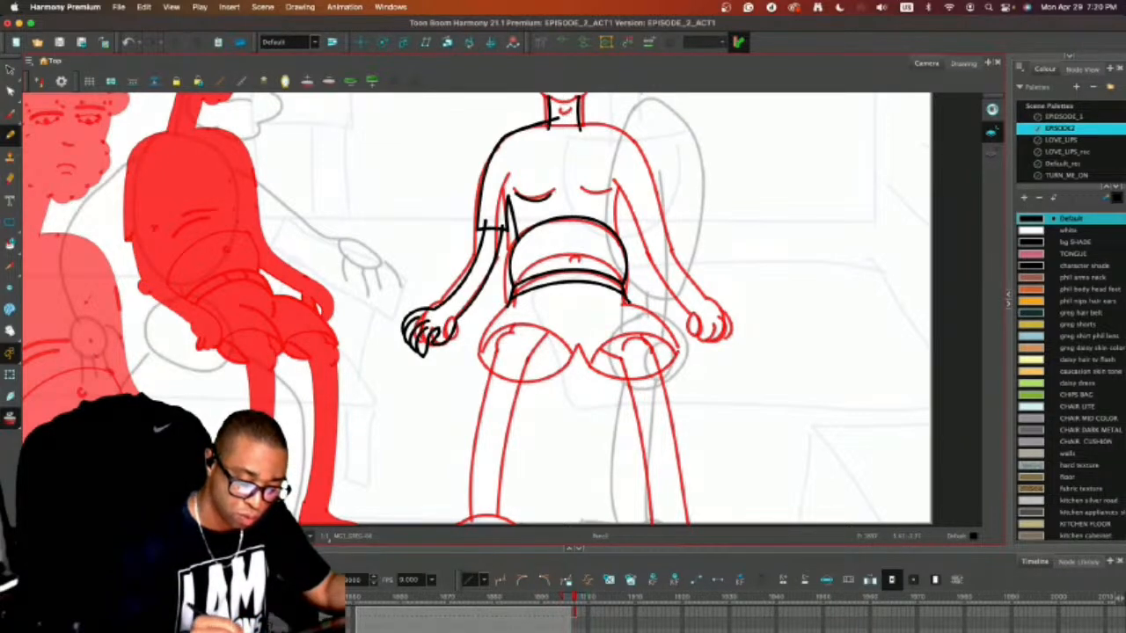
{"action": "key", "text": "super+alt+o"}
{"action": "key", "text": "super+alt+o"}
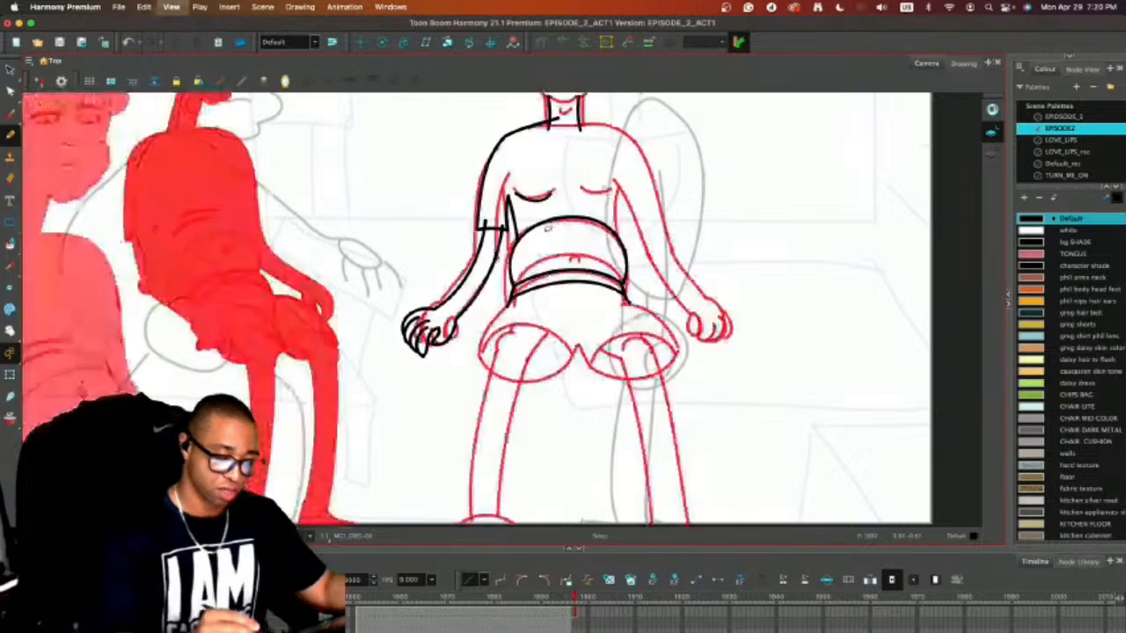
{"action": "mouse_move", "coordinate": [512, 269]}
{"action": "left_mouse_down"}
{"action": "mouse_move", "coordinate": [547, 244]}
{"action": "mouse_move", "coordinate": [607, 242]}
{"action": "mouse_move", "coordinate": [626, 262]}
{"action": "left_mouse_up"}
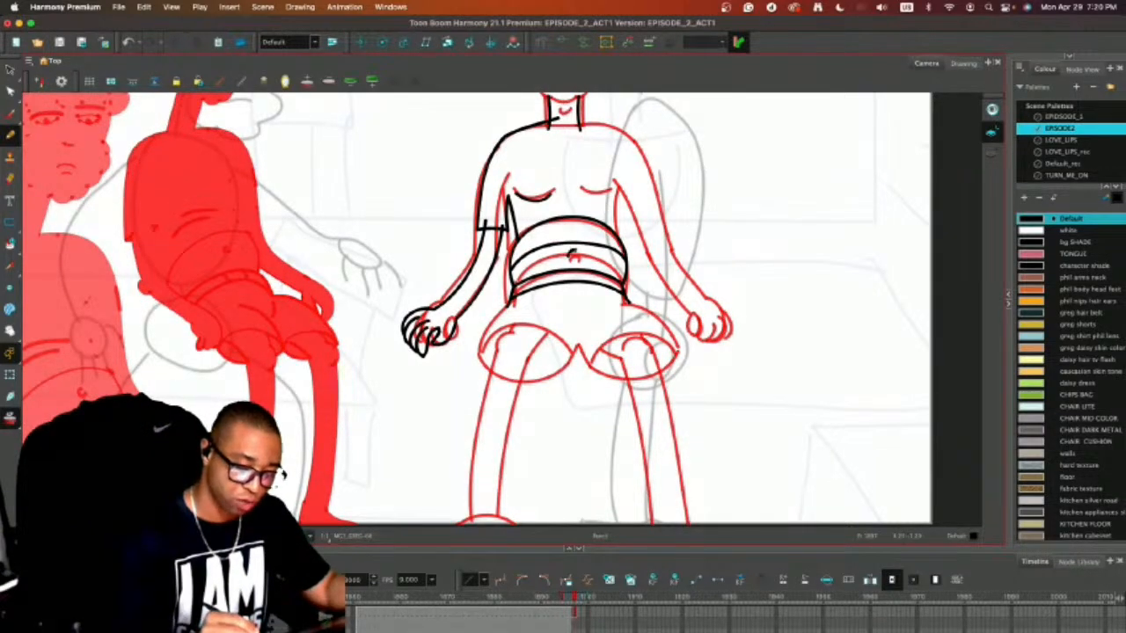
{"action": "key", "text": "alt+o"}
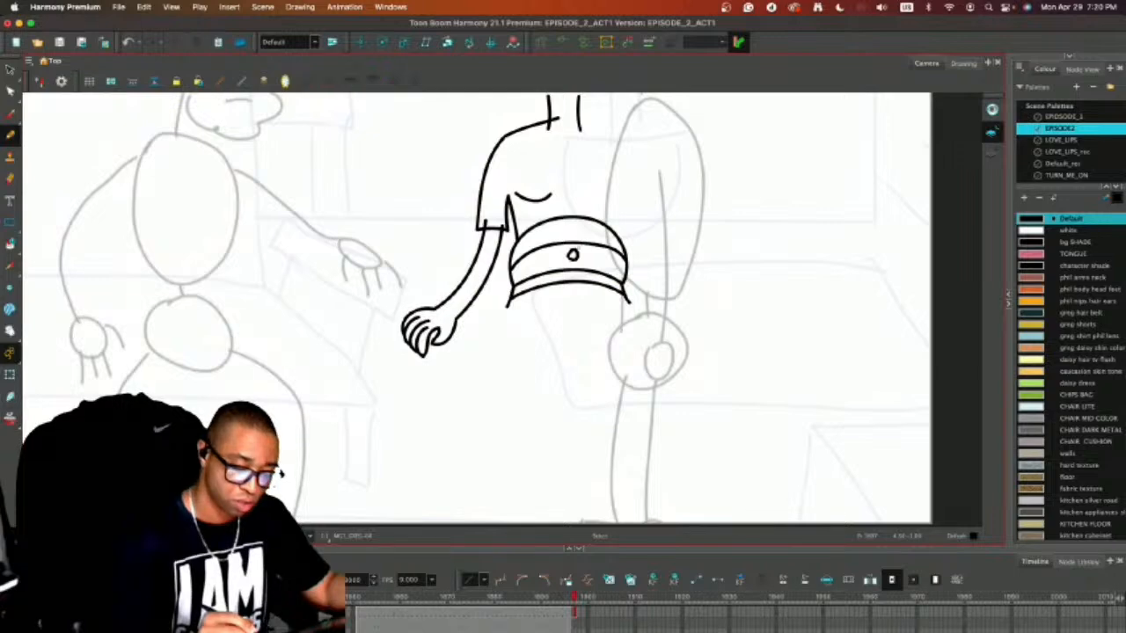
{"action": "key", "text": "alt+o"}
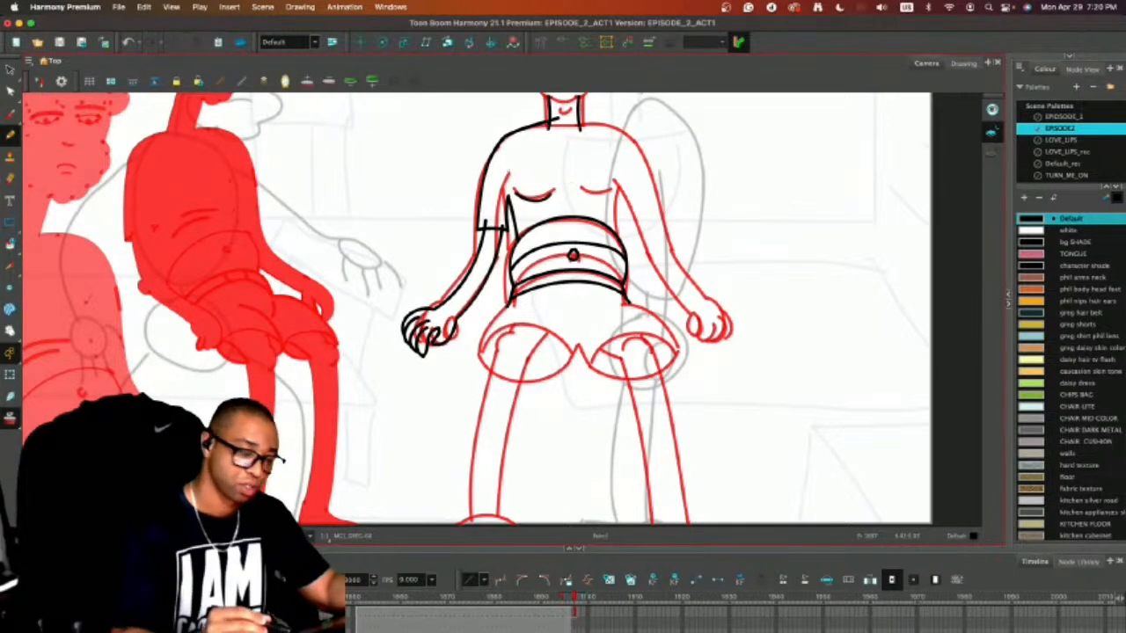
Erase the forearm line ends that overlap the sleeve above its hem, and save the scene.
{"action": "key", "text": "alt+e"}
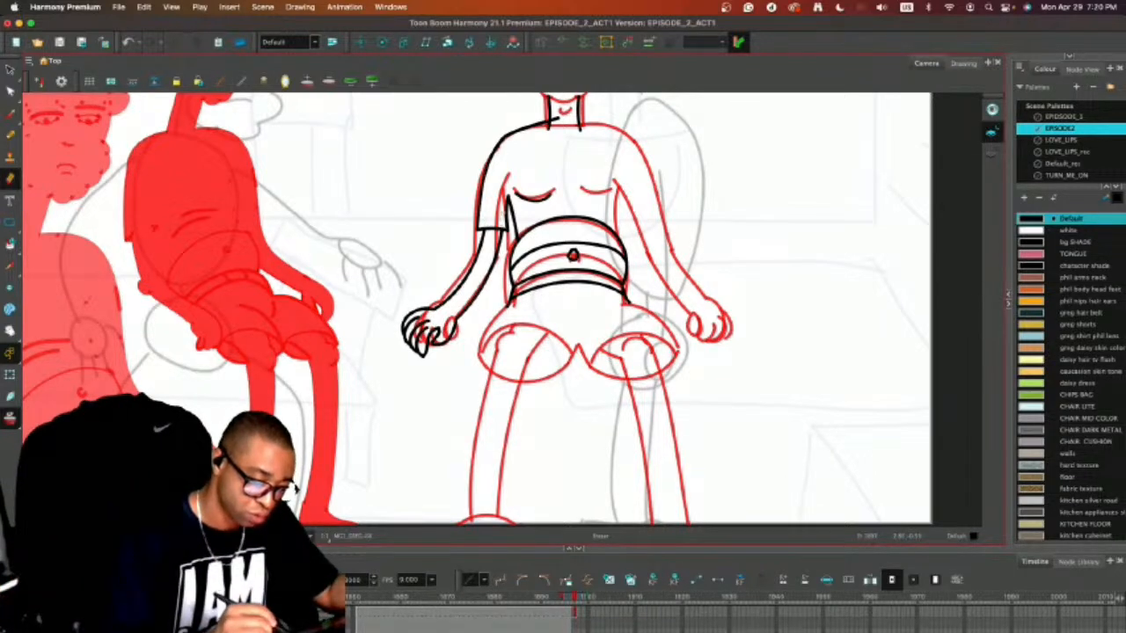
{"action": "key", "text": "super+a"}
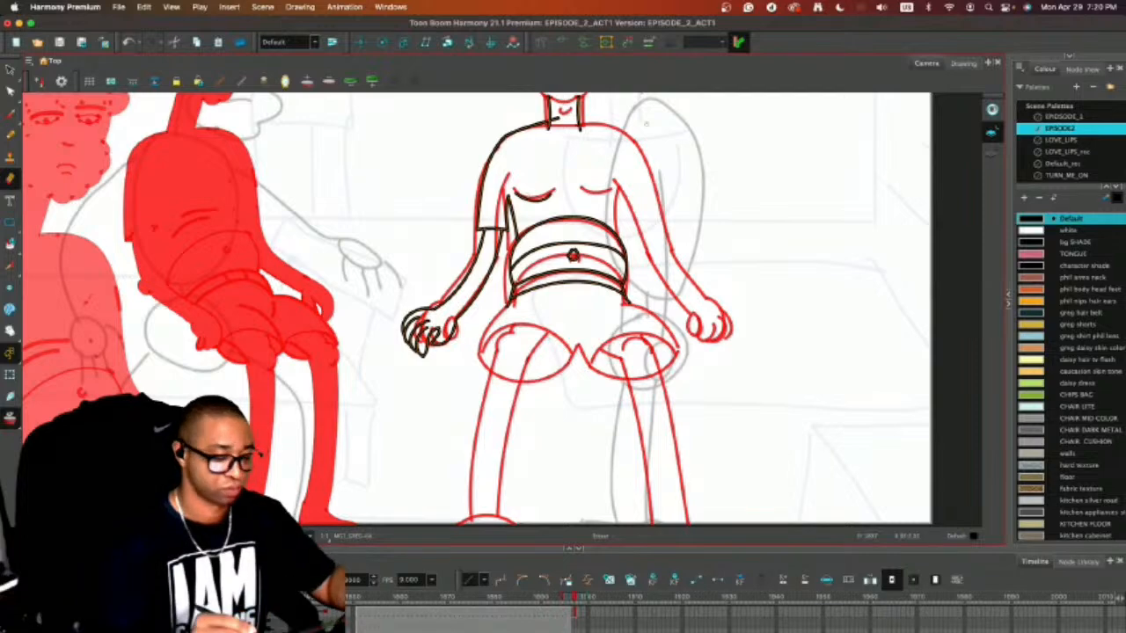
{"action": "key", "text": "alt+s"}
{"action": "key", "text": "alt+slash"}
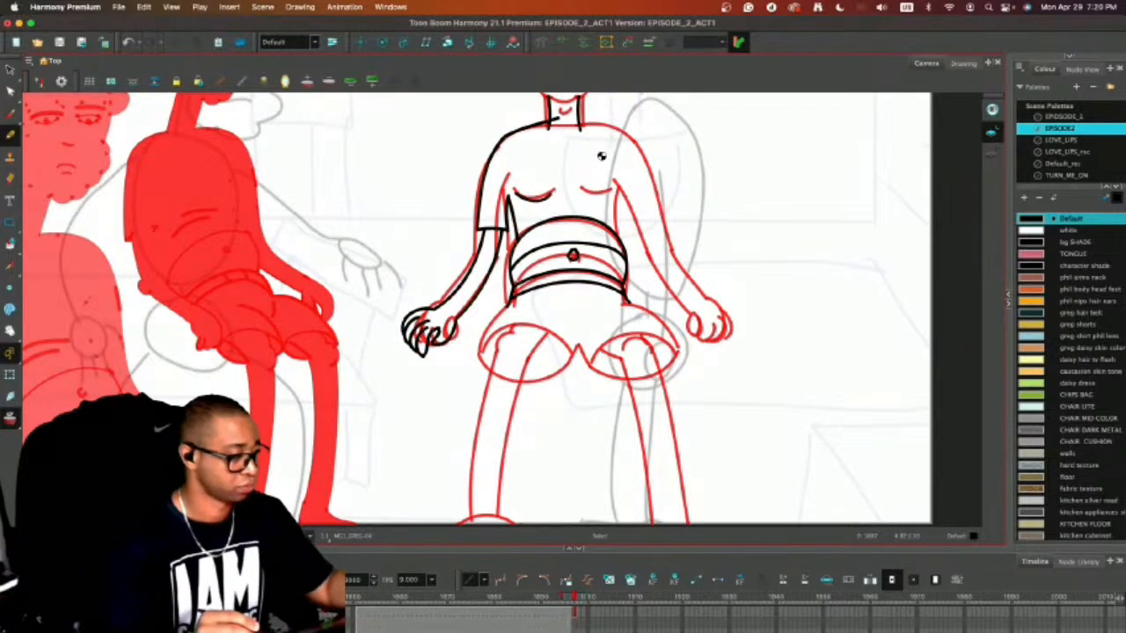
{"action": "key", "text": "super+s"}
Draw the rounded outline of one shorts leg from the waistband to the crotch, ending in a short crotch line.
{"action": "left_click_drag", "start_coordinate": [622, 359], "coordinate": [632, 296]}
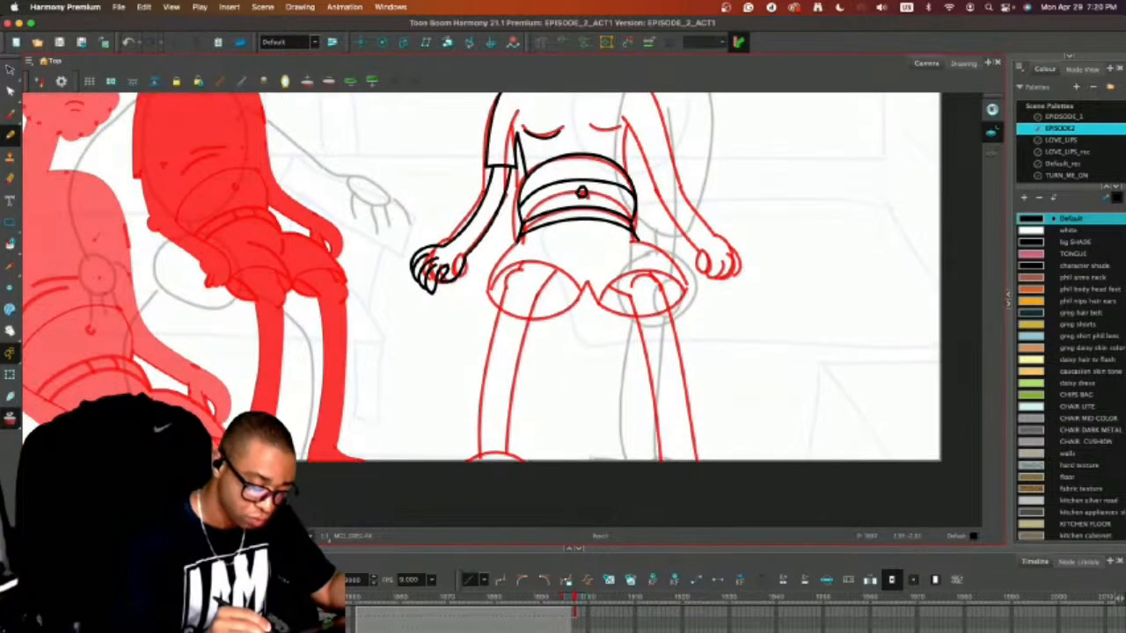
{"action": "mouse_move", "coordinate": [509, 246]}
{"action": "left_mouse_down"}
{"action": "mouse_move", "coordinate": [488, 281]}
{"action": "mouse_move", "coordinate": [493, 302]}
{"action": "mouse_move", "coordinate": [518, 313]}
{"action": "mouse_move", "coordinate": [584, 290]}
{"action": "left_mouse_up"}
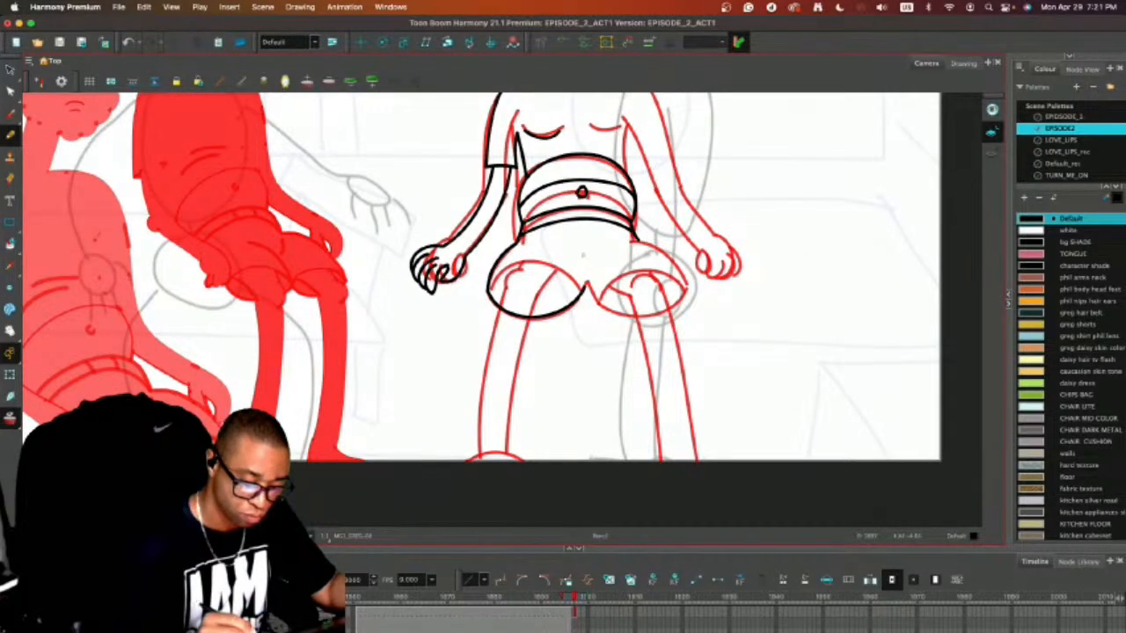
{"action": "left_click_drag", "start_coordinate": [583, 258], "coordinate": [588, 281]}
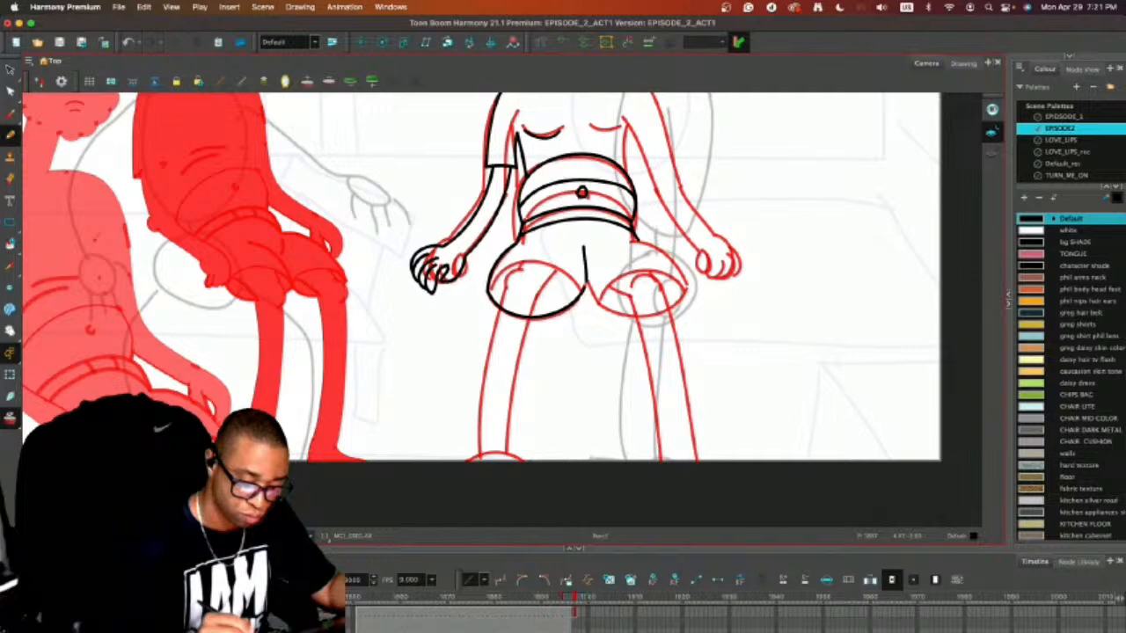
{"action": "key", "text": "super+z"}
{"action": "left_click_drag", "start_coordinate": [583, 265], "coordinate": [588, 288]}
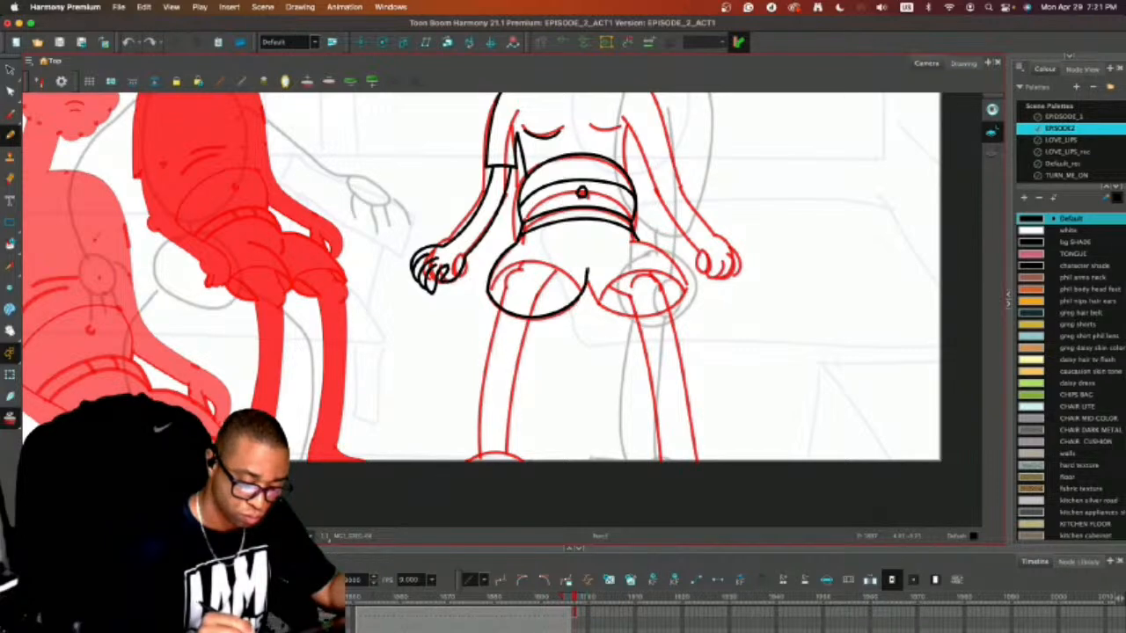
Close the shorts leg opening with an upper curve across the thigh, following the red onion skin.
{"action": "mouse_move", "coordinate": [488, 290]}
{"action": "left_mouse_down"}
{"action": "mouse_move", "coordinate": [498, 267]}
{"action": "mouse_move", "coordinate": [557, 256]}
{"action": "mouse_move", "coordinate": [579, 280]}
{"action": "mouse_move", "coordinate": [578, 268]}
{"action": "mouse_move", "coordinate": [521, 253]}
{"action": "mouse_move", "coordinate": [490, 290]}
{"action": "left_mouse_up"}
{"action": "key", "text": "super+z"}
{"action": "key", "text": "super+z"}
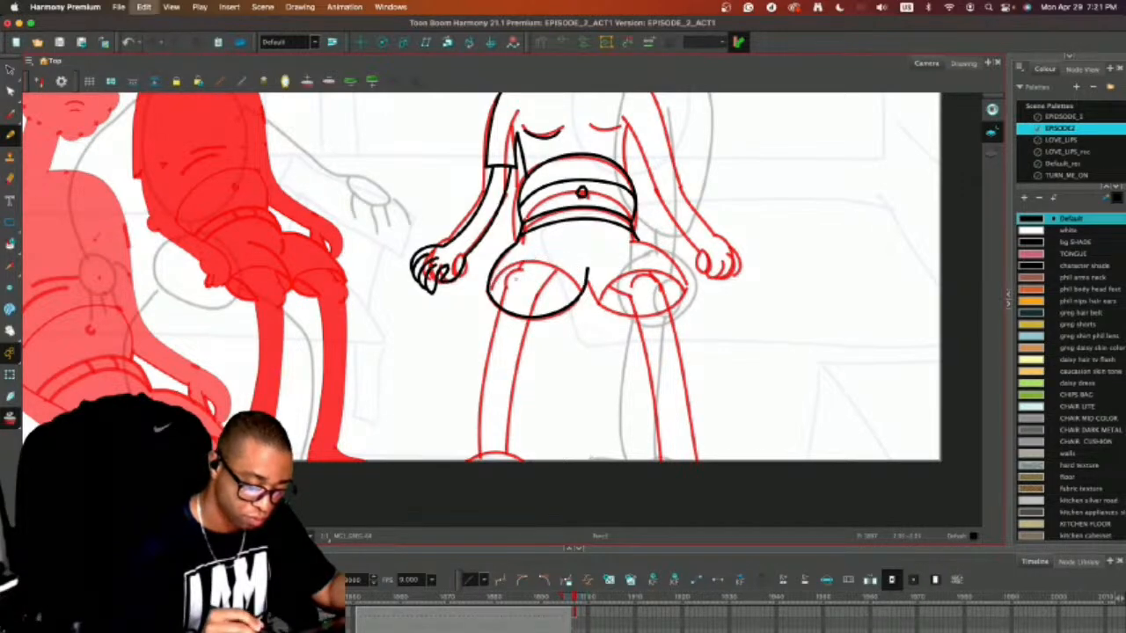
{"action": "mouse_move", "coordinate": [490, 291]}
{"action": "left_mouse_down"}
{"action": "mouse_move", "coordinate": [530, 256]}
{"action": "mouse_move", "coordinate": [578, 273]}
{"action": "left_mouse_up"}
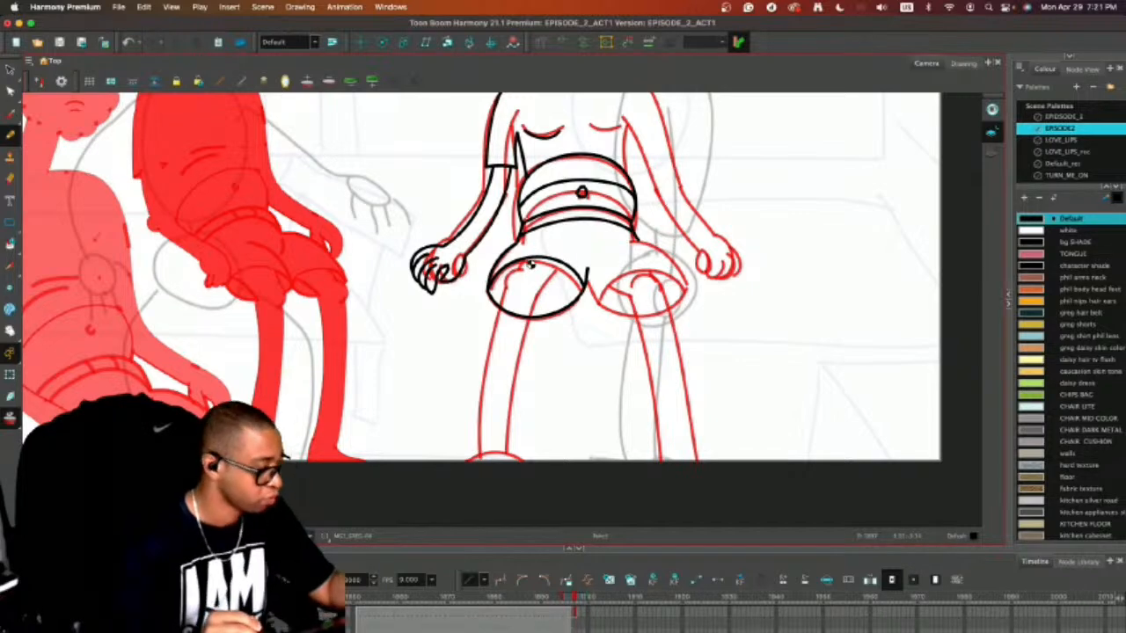
Draw two short crease lines below the waistband with onion skin off, and shift them slightly away from the crotch.
{"action": "key", "text": "alt+o"}
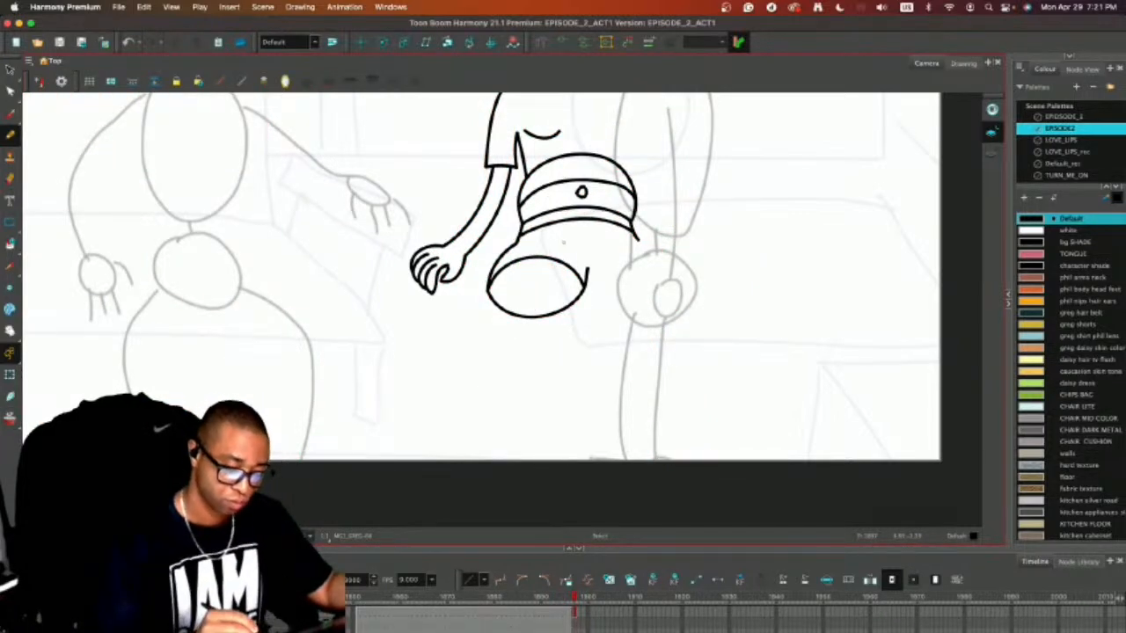
{"action": "left_click_drag", "start_coordinate": [554, 247], "coordinate": [587, 257]}
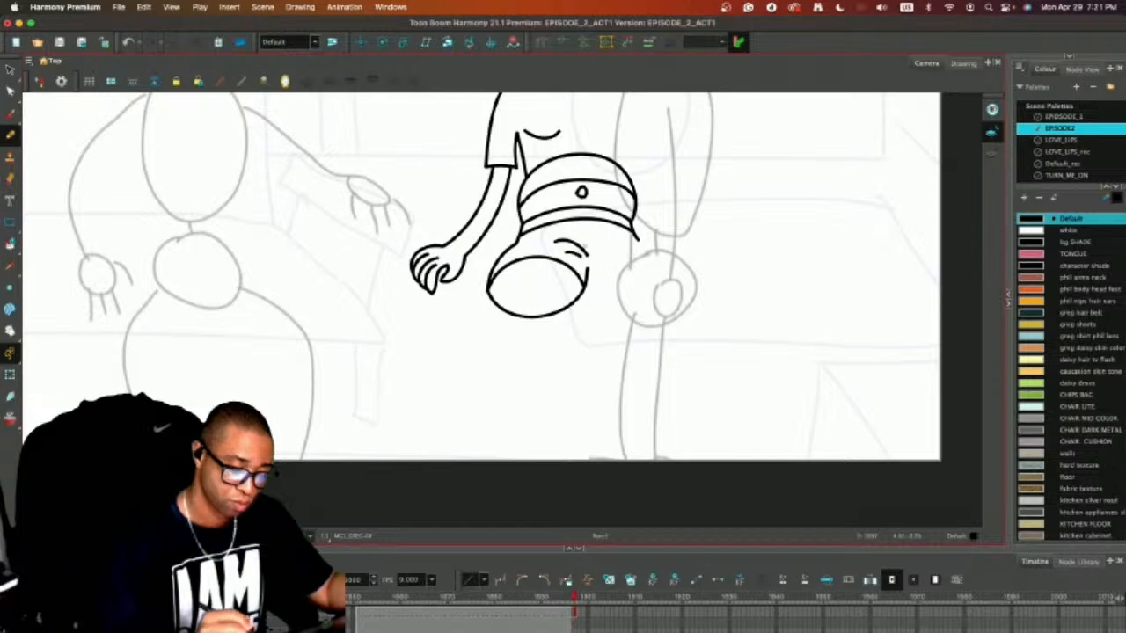
{"action": "key", "text": "alt+o"}
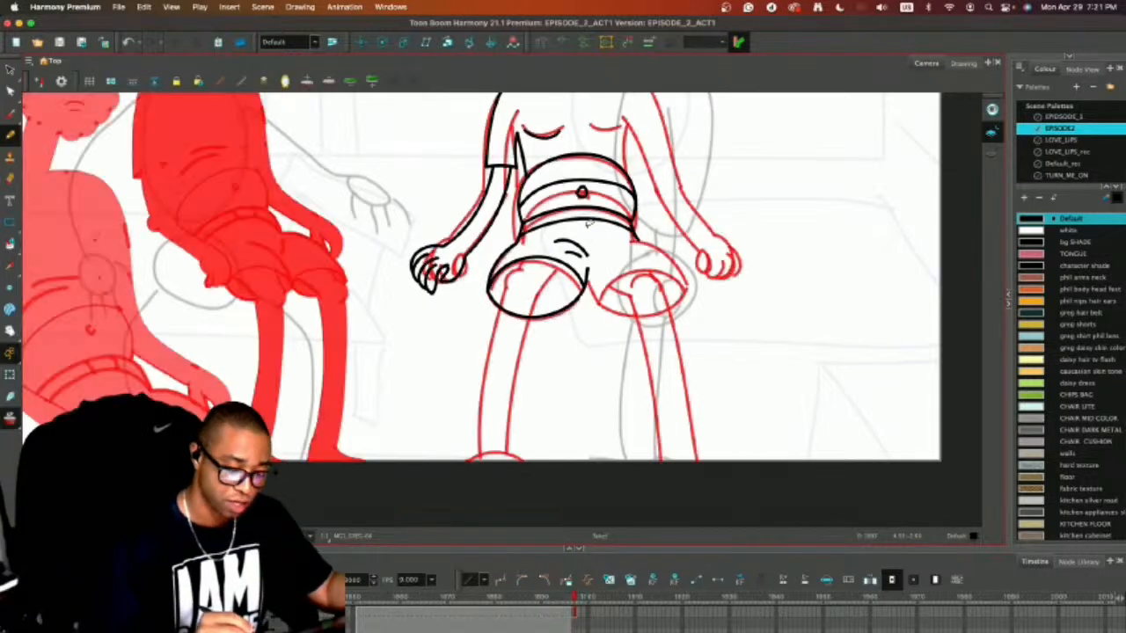
{"action": "key", "text": "alt+s"}
{"action": "left_click", "coordinate": [582, 249]}
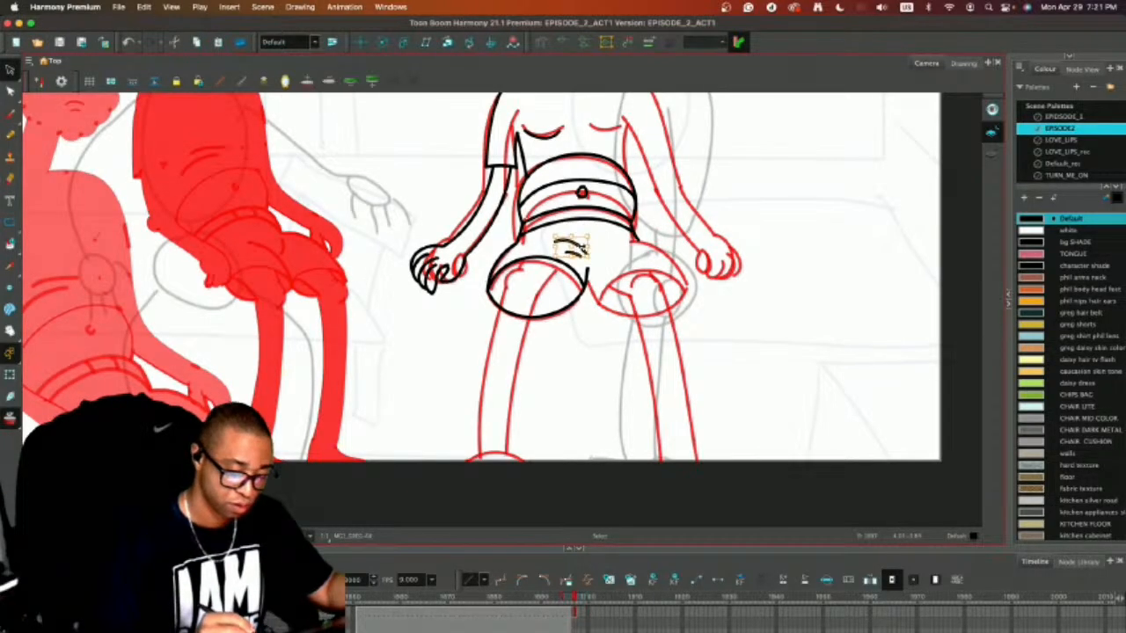
{"action": "left_click_drag", "start_coordinate": [580, 247], "coordinate": [575, 245]}
{"action": "key", "text": "alt+slash"}
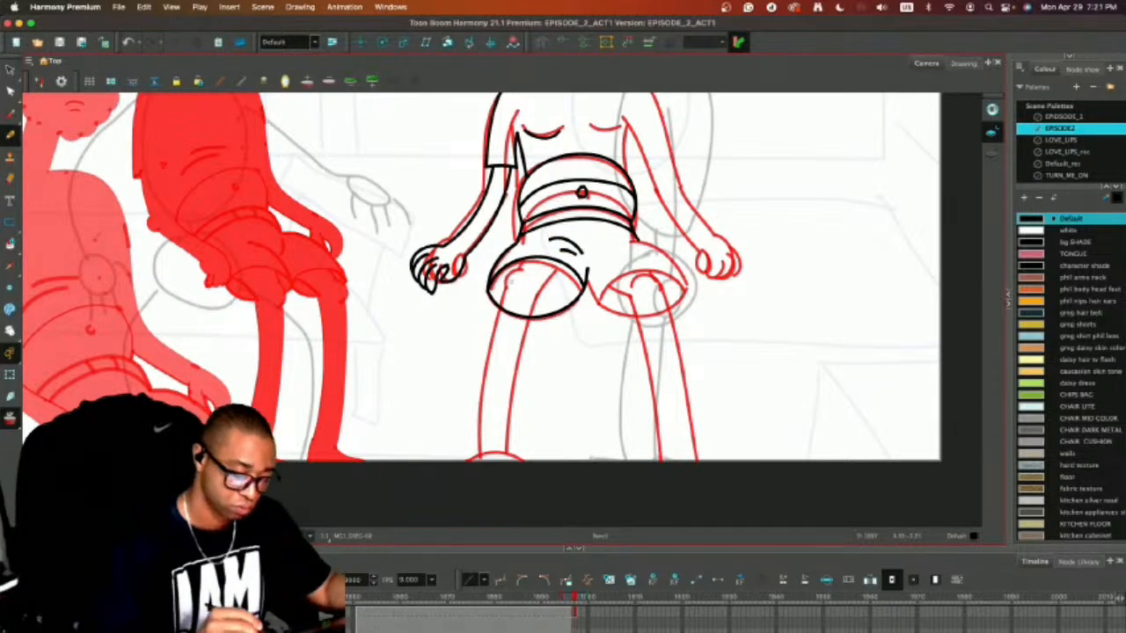
Try to draw the bare leg as two curved lines from inside the shorts opening to the frame's lower edge.
{"action": "scroll", "coordinate": [480, 275], "scroll_direction": "down", "scroll_amount": 3}
{"action": "mouse_move", "coordinate": [517, 200]}
{"action": "left_mouse_down"}
{"action": "mouse_move", "coordinate": [482, 290]}
{"action": "mouse_move", "coordinate": [482, 402]}
{"action": "left_mouse_up"}
{"action": "key", "text": "super+z"}
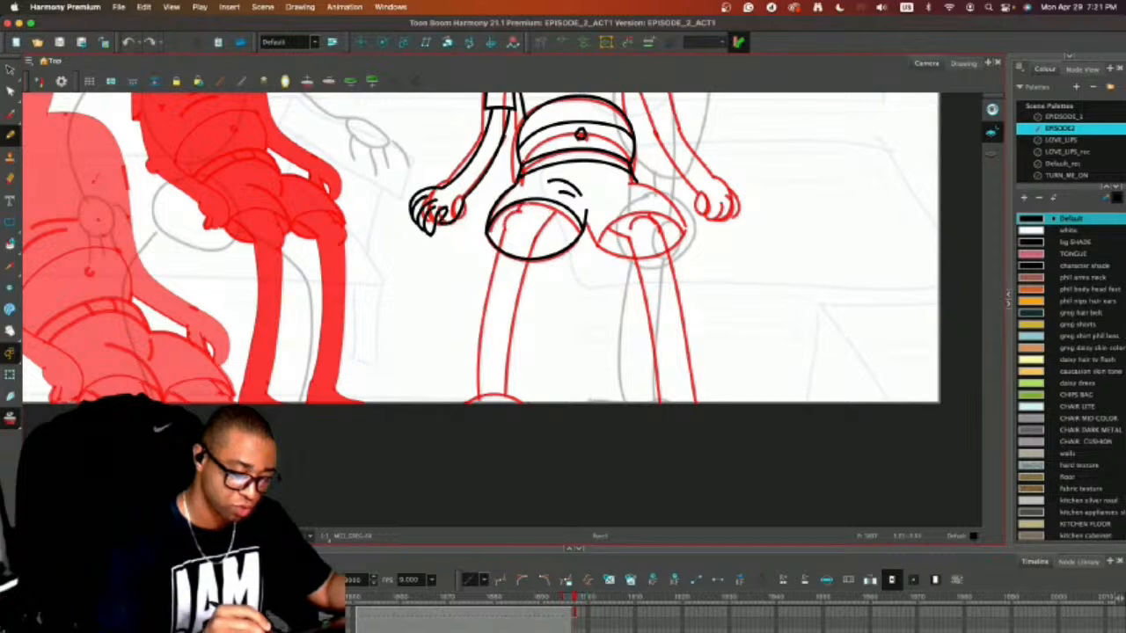
{"action": "left_click_drag", "start_coordinate": [529, 202], "coordinate": [485, 282]}
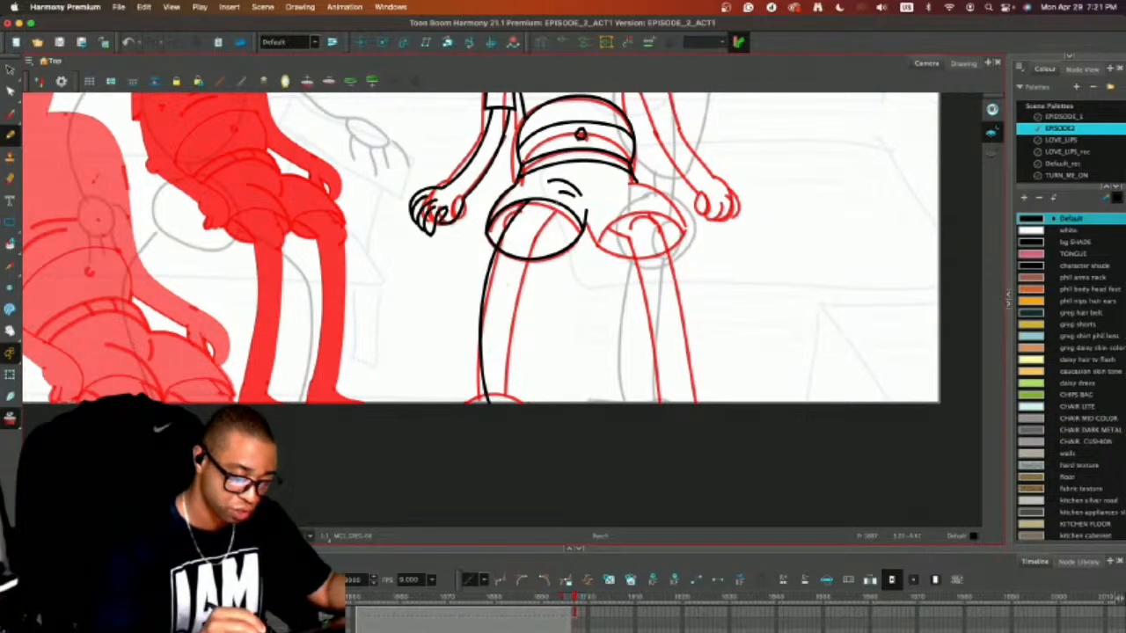
{"action": "mouse_move", "coordinate": [559, 204]}
{"action": "left_mouse_down"}
{"action": "mouse_move", "coordinate": [504, 280]}
{"action": "mouse_move", "coordinate": [504, 403]}
{"action": "left_mouse_up"}
{"action": "key", "text": "alt+o"}
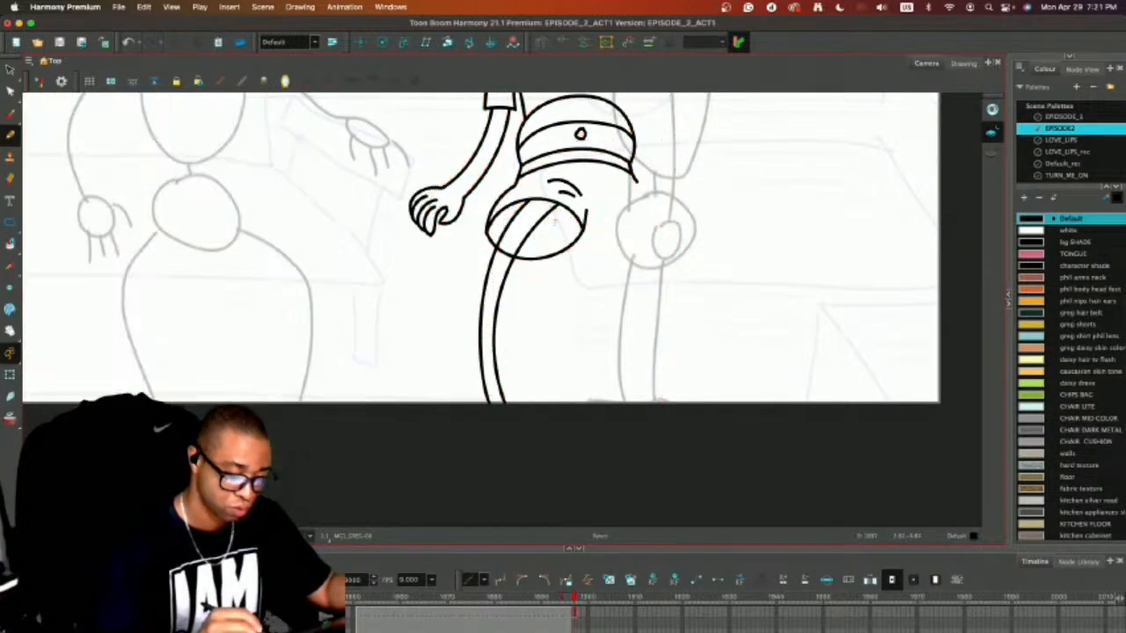
{"action": "key", "text": "super+z"}
{"action": "key", "text": "super+z"}
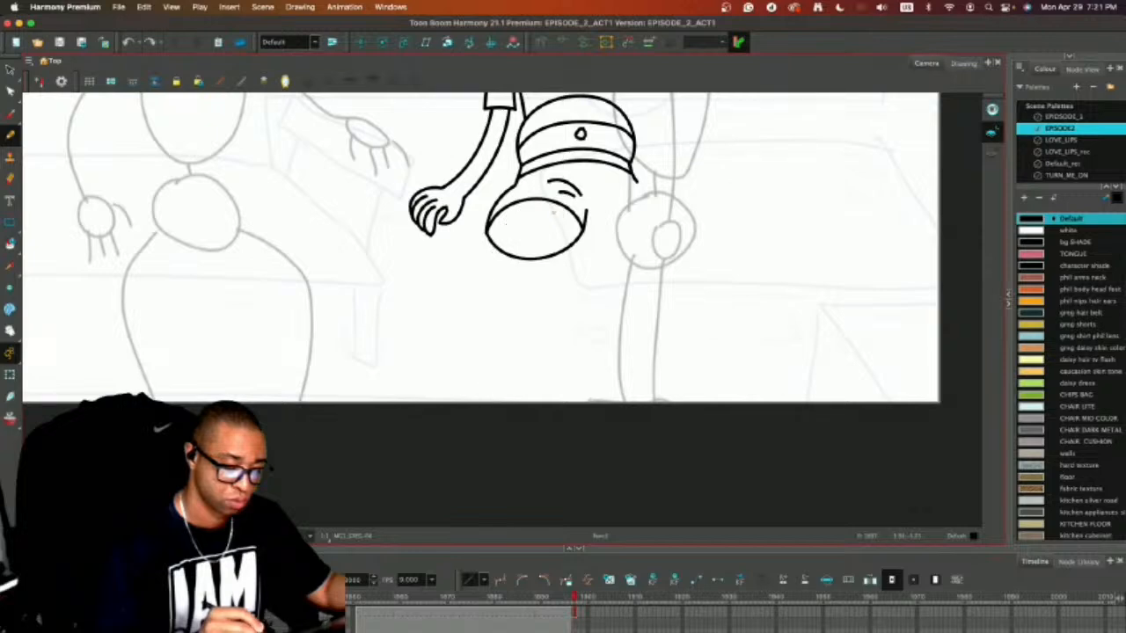
Delete the upper curve of the shorts leg opening.
{"action": "key", "text": "alt+s"}
{"action": "left_click", "coordinate": [531, 197]}
{"action": "key", "text": "Delete"}
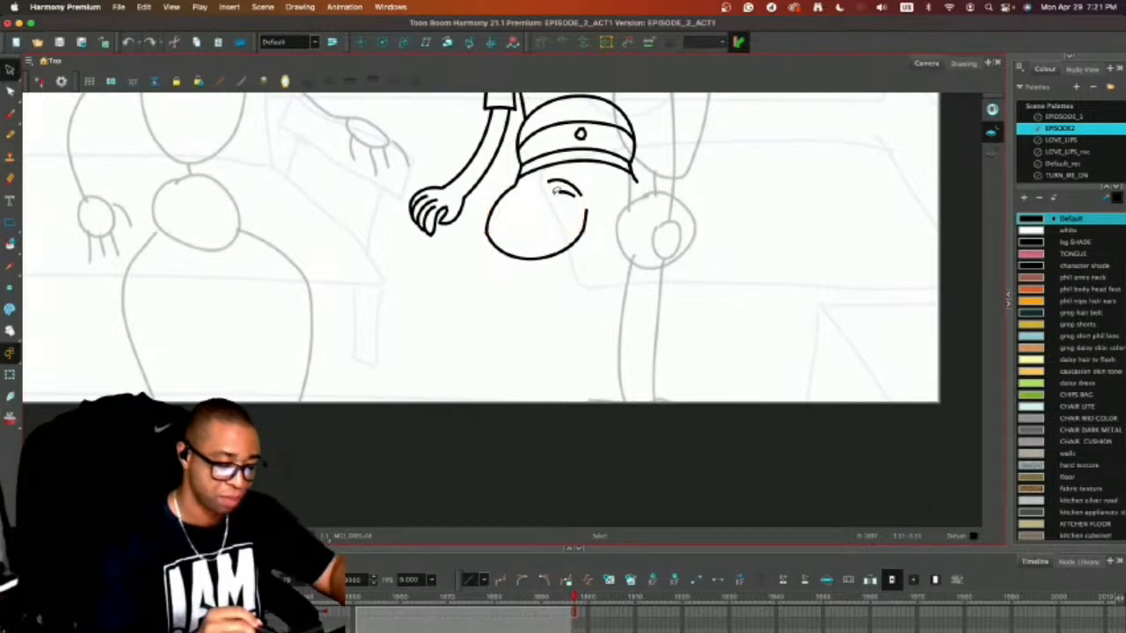
Draw the bare leg as two outward-bowed lines down to the frame's lower edge, and shift the inner line to widen it.
{"action": "key", "text": "alt+slash"}
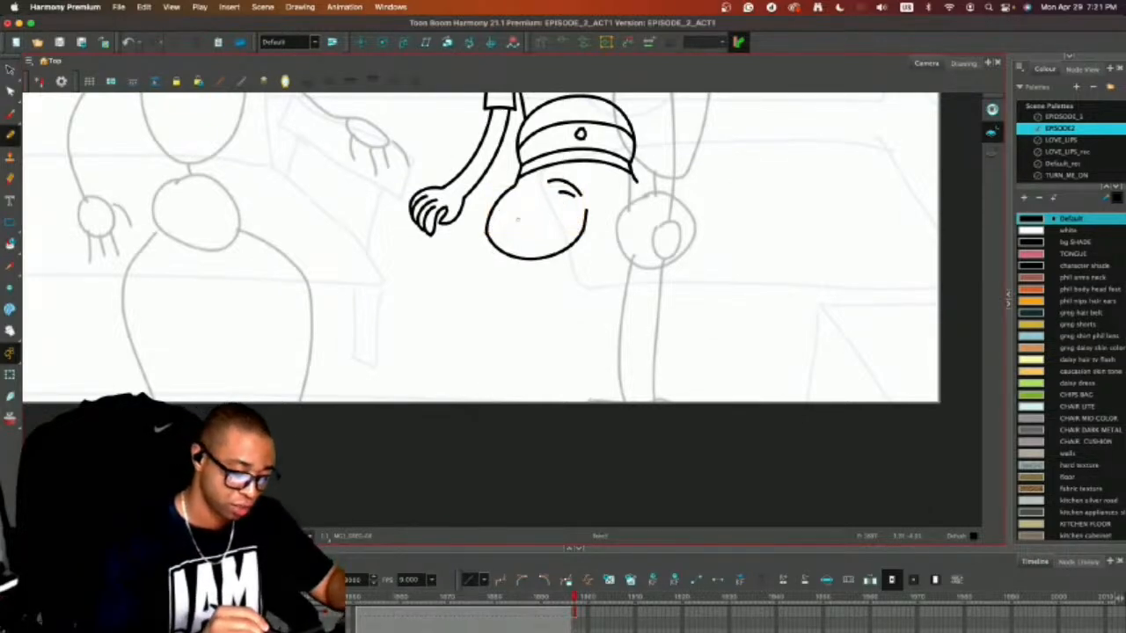
{"action": "mouse_move", "coordinate": [528, 200]}
{"action": "left_mouse_down"}
{"action": "mouse_move", "coordinate": [471, 293]}
{"action": "mouse_move", "coordinate": [468, 369]}
{"action": "mouse_move", "coordinate": [476, 403]}
{"action": "left_mouse_up"}
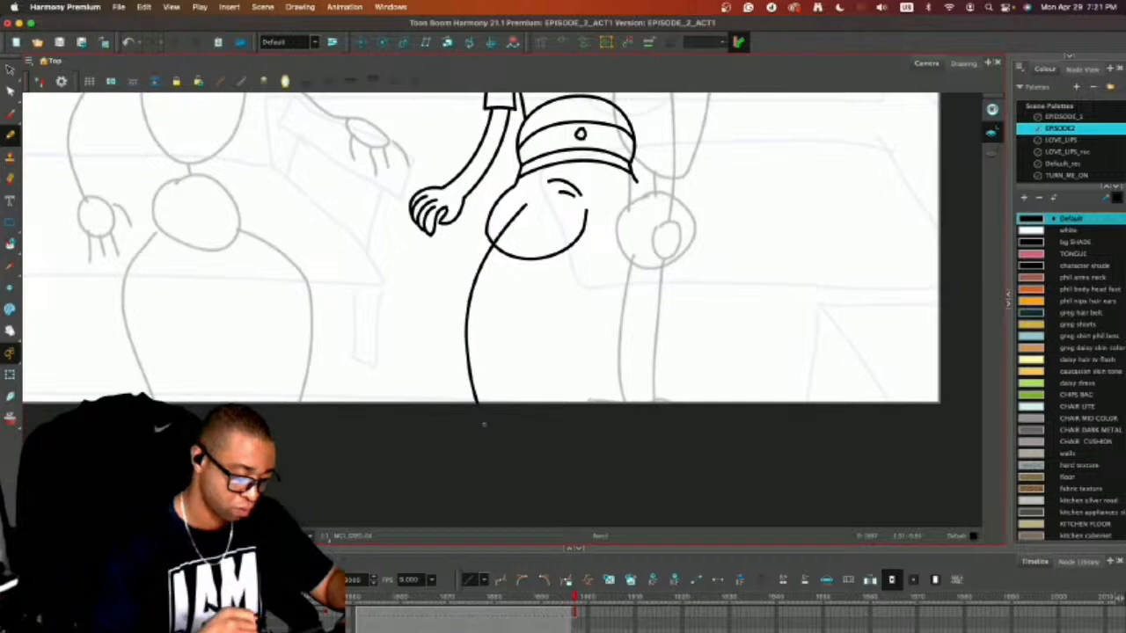
{"action": "mouse_move", "coordinate": [541, 214]}
{"action": "left_mouse_down"}
{"action": "mouse_move", "coordinate": [482, 311]}
{"action": "mouse_move", "coordinate": [497, 432]}
{"action": "mouse_move", "coordinate": [482, 313]}
{"action": "mouse_move", "coordinate": [538, 216]}
{"action": "left_mouse_up"}
{"action": "key", "text": "super+z"}
{"action": "scroll", "coordinate": [538, 216], "scroll_direction": "down", "scroll_amount": 2}
{"action": "key", "text": "alt+s"}
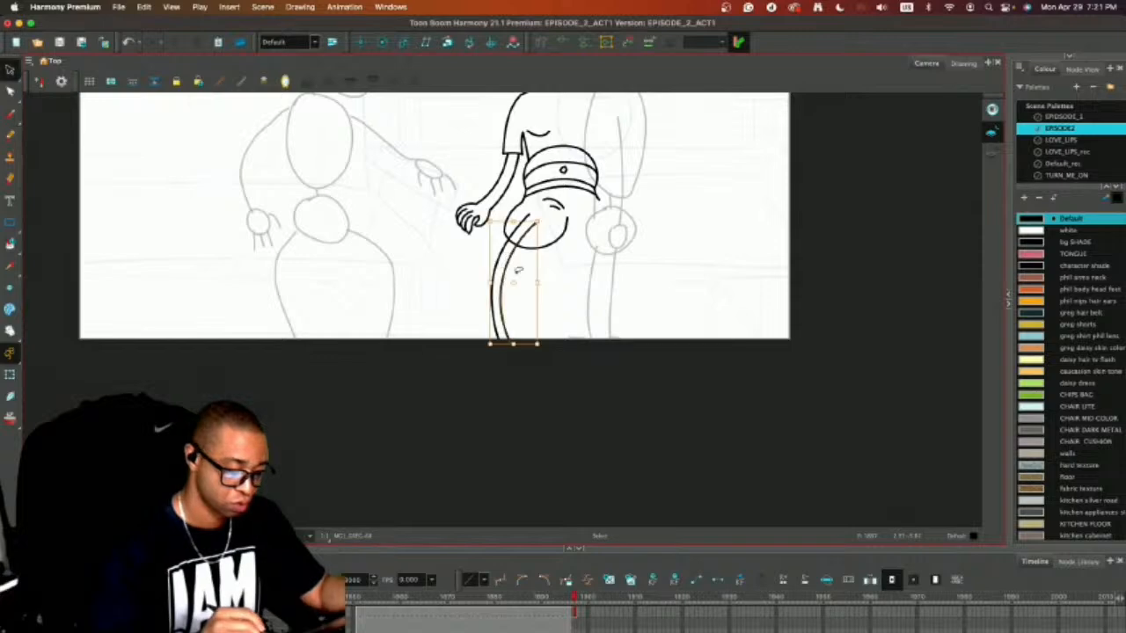
{"action": "left_click_drag", "start_coordinate": [507, 263], "coordinate": [512, 265]}
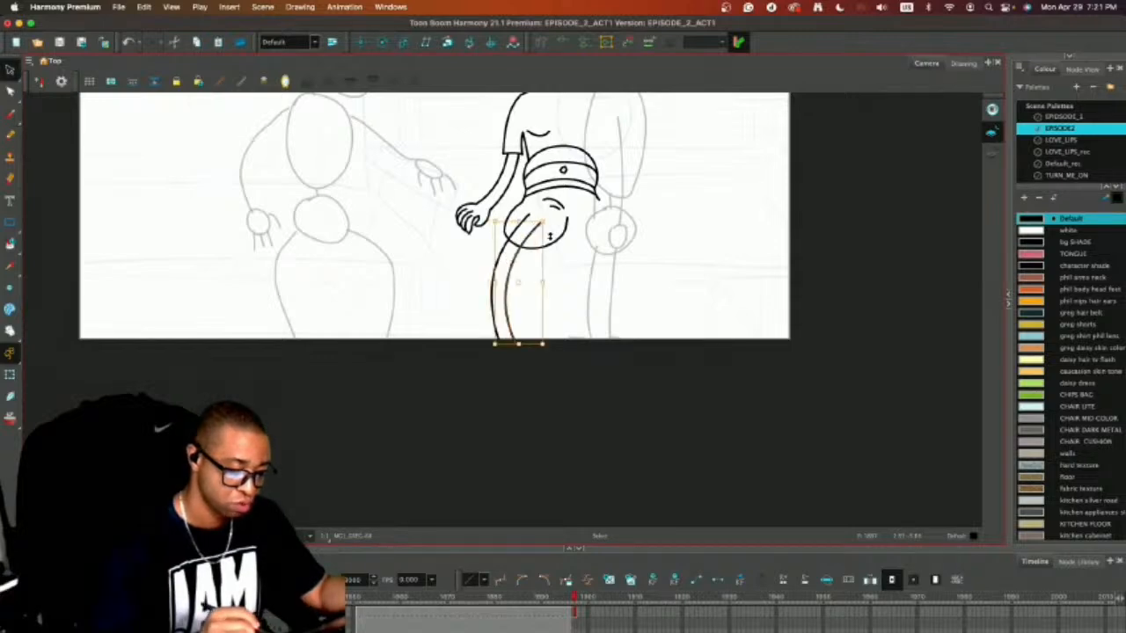
{"action": "left_click", "coordinate": [569, 247]}
Add a small rounded knee bump on the outer leg line and erase the extra lines inside it.
{"action": "mouse_move", "coordinate": [636, 290]}
{"action": "left_mouse_down"}
{"action": "mouse_move", "coordinate": [617, 445]}
{"action": "mouse_move", "coordinate": [608, 352]}
{"action": "mouse_move", "coordinate": [628, 387]}
{"action": "left_mouse_up"}
{"action": "key", "text": "2"}
{"action": "key", "text": "2"}
{"action": "mouse_move", "coordinate": [452, 380]}
{"action": "left_mouse_down"}
{"action": "mouse_move", "coordinate": [498, 414]}
{"action": "mouse_move", "coordinate": [488, 402]}
{"action": "mouse_move", "coordinate": [461, 412]}
{"action": "mouse_move", "coordinate": [457, 430]}
{"action": "left_mouse_up"}
{"action": "left_click", "coordinate": [600, 339]}
{"action": "key", "text": "alt+b"}
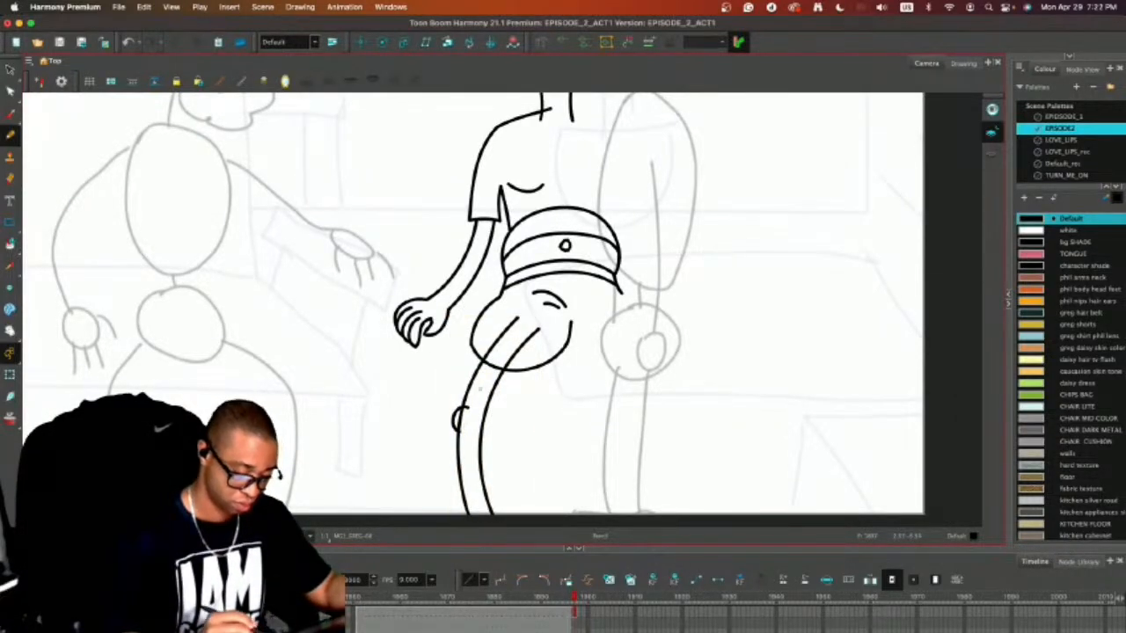
{"action": "key", "text": "alt+e"}
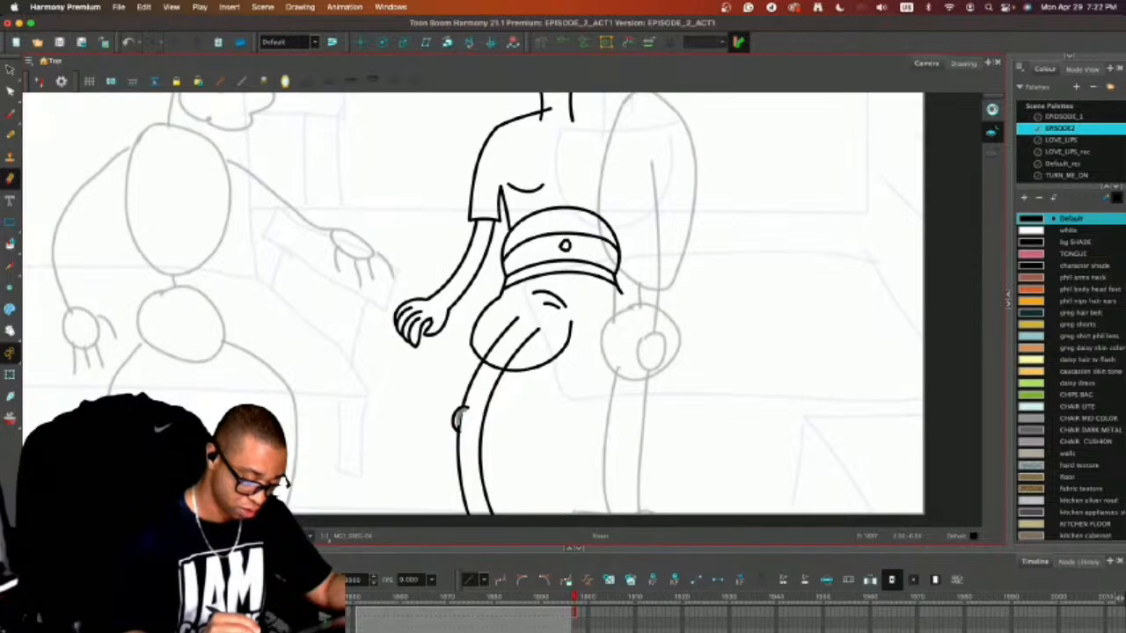
{"action": "left_click_drag", "start_coordinate": [461, 429], "coordinate": [459, 411]}
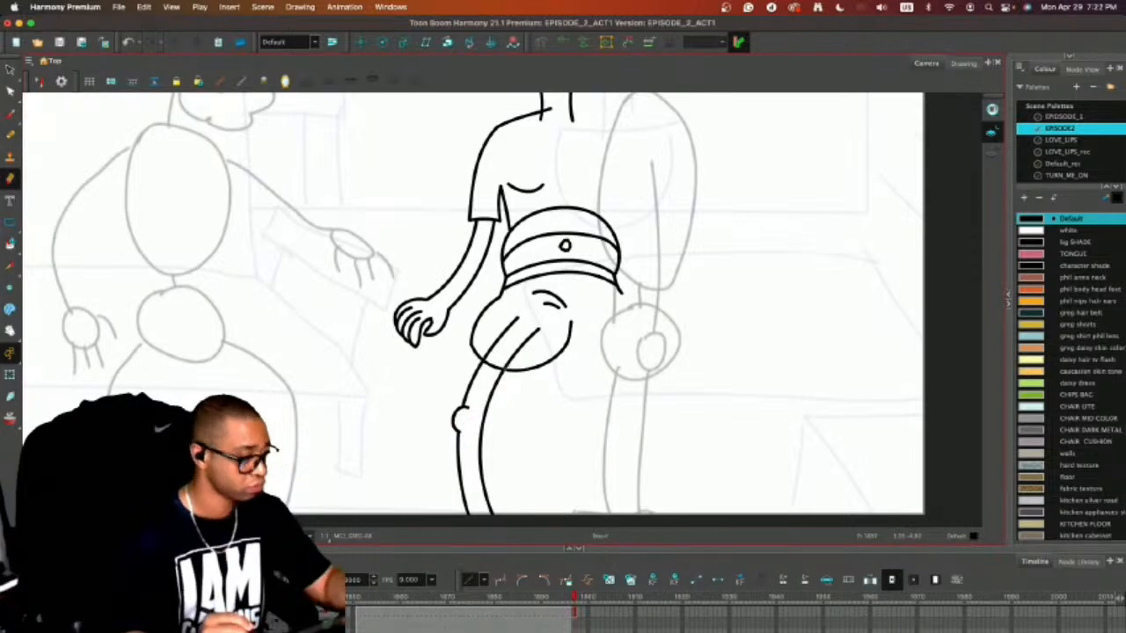
Add a small elbow bump to the inner forearm line, erase the extra line inside it, and save the scene.
{"action": "key", "text": "alt+slash"}
{"action": "left_click_drag", "start_coordinate": [484, 193], "coordinate": [470, 251]}
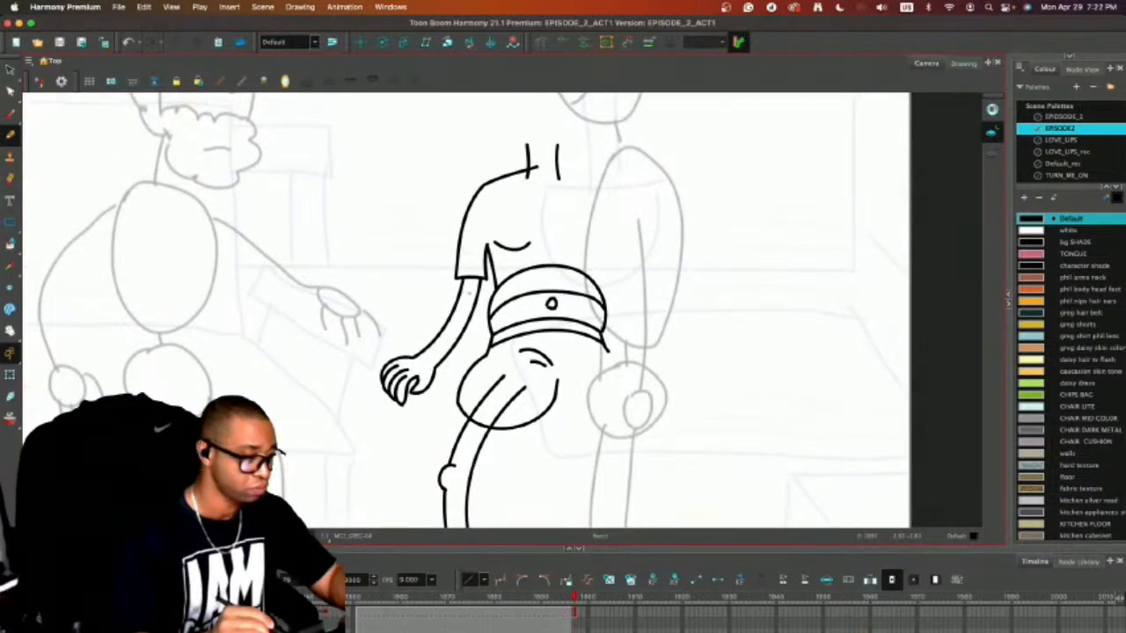
{"action": "left_click_drag", "start_coordinate": [475, 306], "coordinate": [463, 325]}
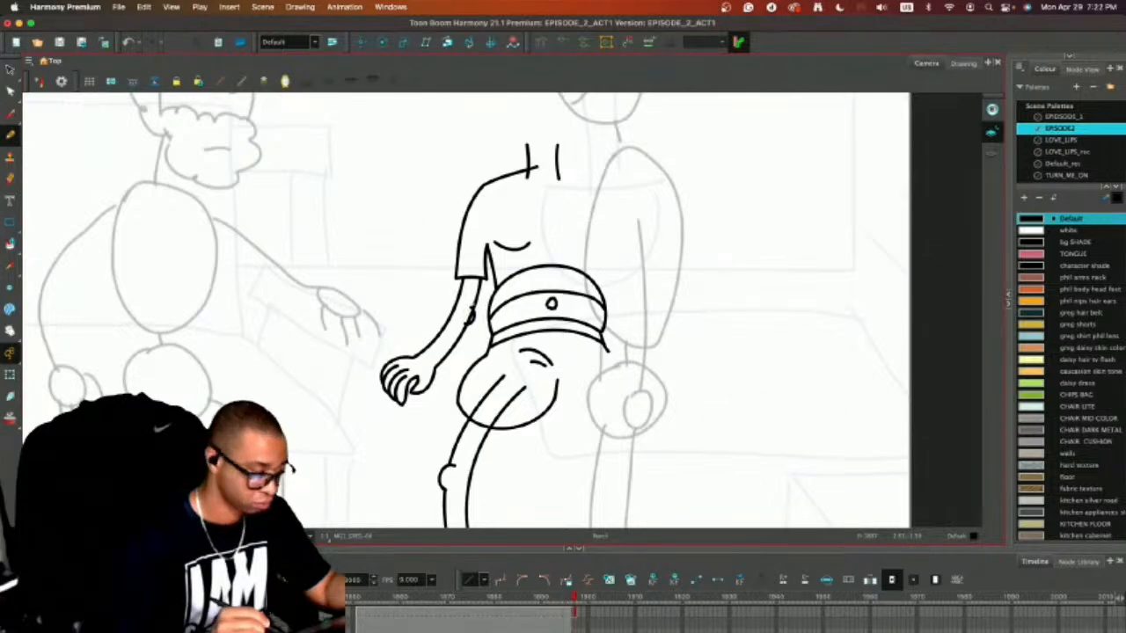
{"action": "key", "text": "alt+e"}
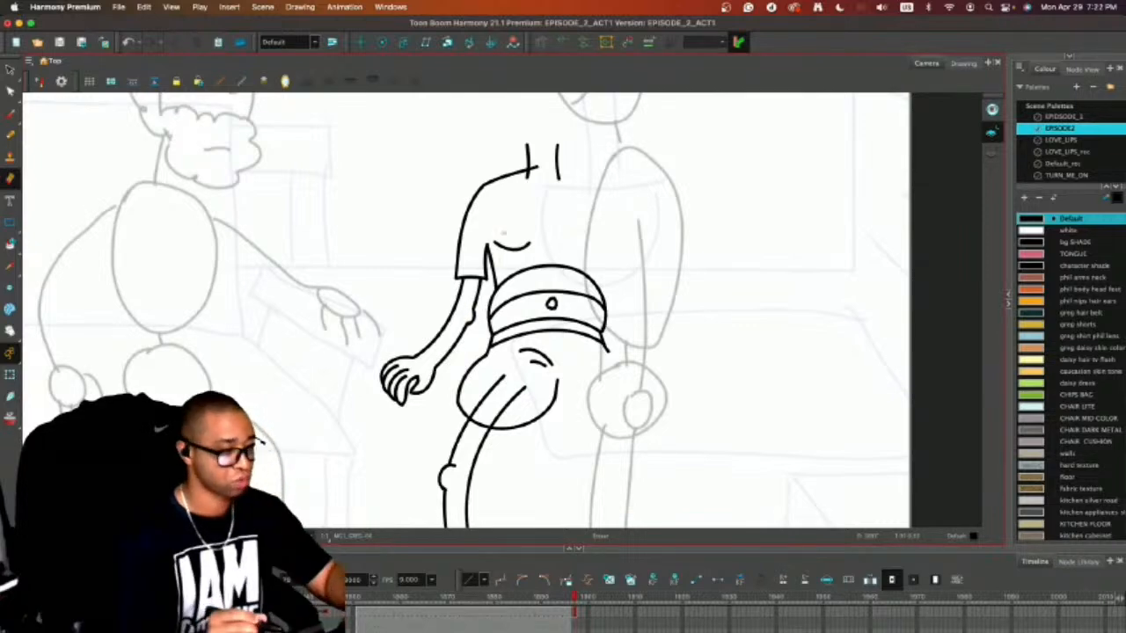
{"action": "key", "text": "alt+/"}
{"action": "key", "text": "super+s"}
Draw a shallow curved hem across the shorts leg where the bare leg comes out.
{"action": "key", "text": "1"}
{"action": "key", "text": "2"}
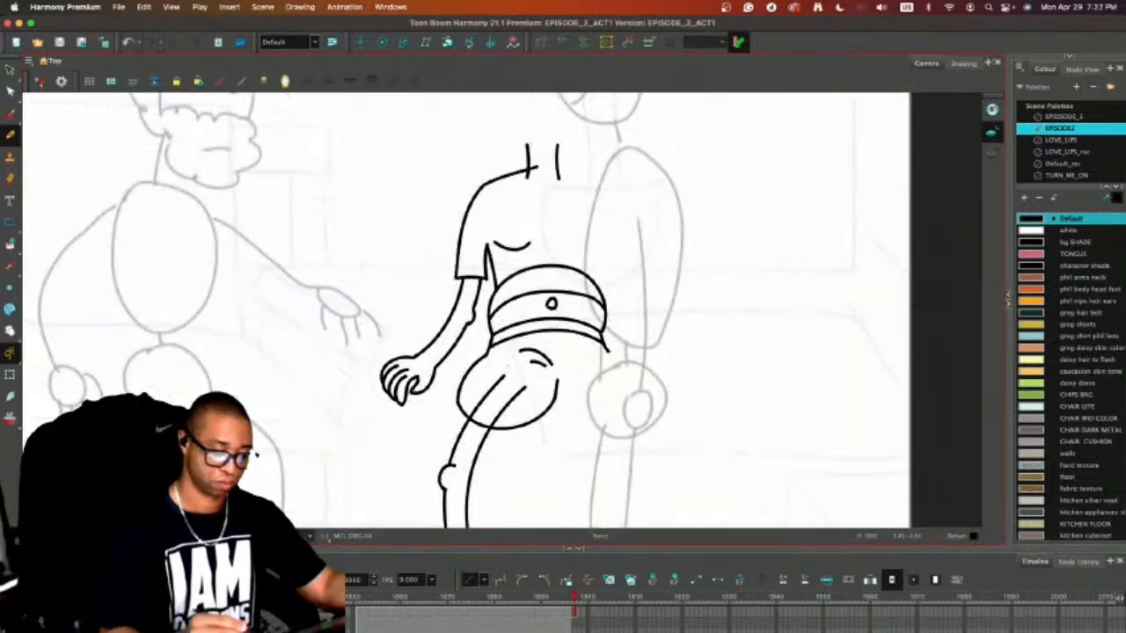
{"action": "mouse_move", "coordinate": [458, 400]}
{"action": "left_mouse_down"}
{"action": "mouse_move", "coordinate": [500, 408]}
{"action": "mouse_move", "coordinate": [556, 390]}
{"action": "mouse_move", "coordinate": [458, 407]}
{"action": "left_mouse_up"}
{"action": "key", "text": "super+z"}
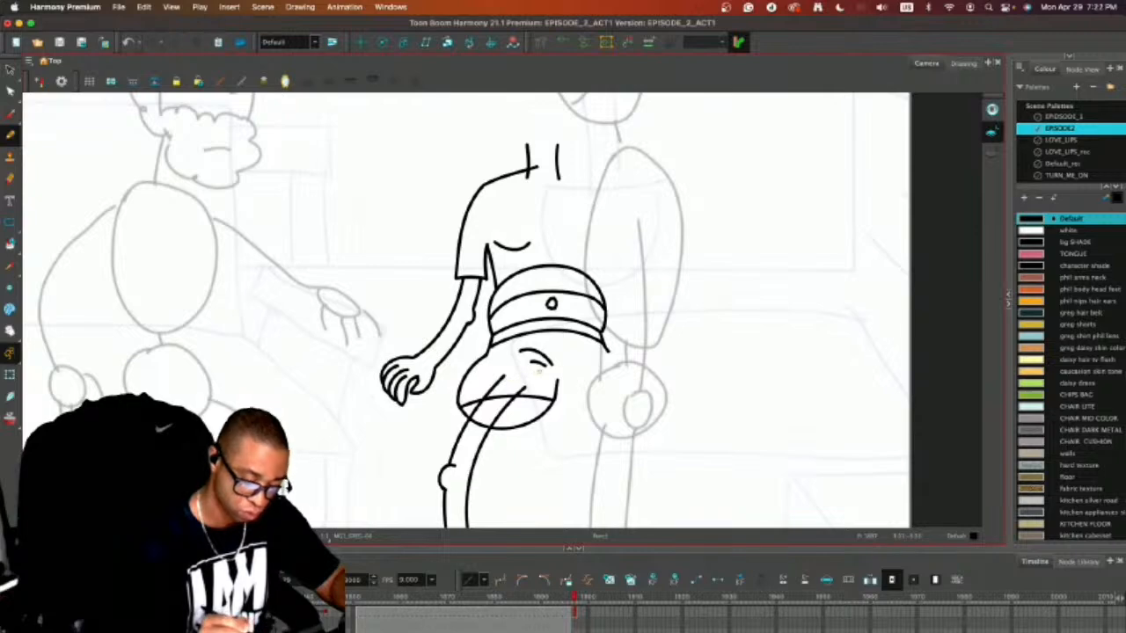
Erase the leg line ends above the shorts hem and the opening's lower edge where it crosses the leg.
{"action": "key", "text": "alt+e"}
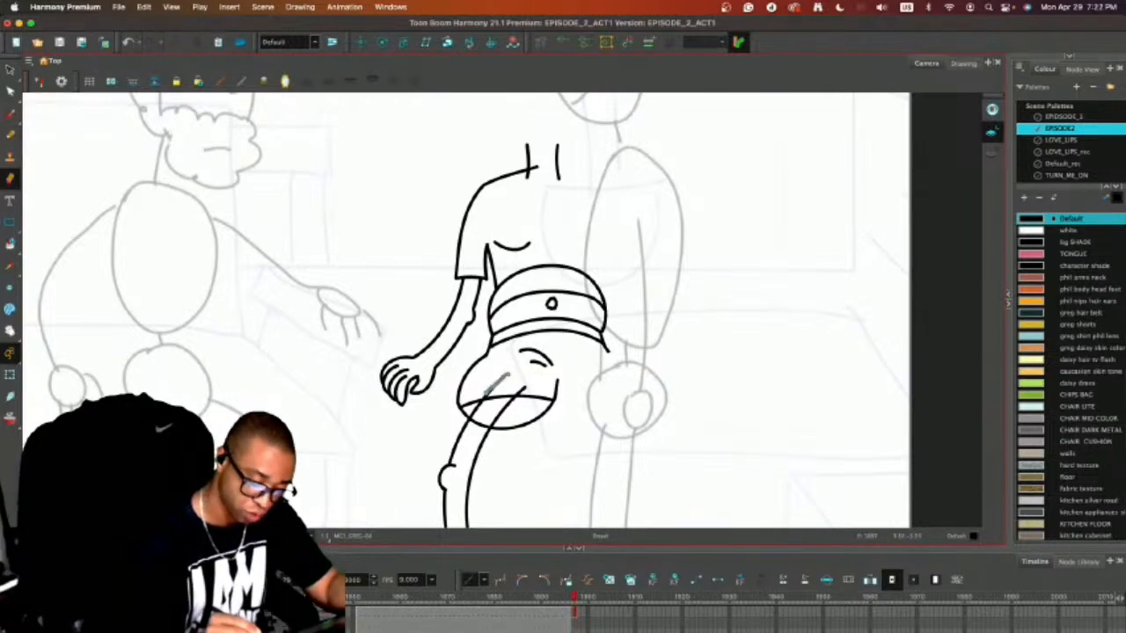
{"action": "mouse_move", "coordinate": [508, 377]}
{"action": "left_mouse_down"}
{"action": "mouse_move", "coordinate": [485, 395]}
{"action": "mouse_move", "coordinate": [528, 384]}
{"action": "left_mouse_up"}
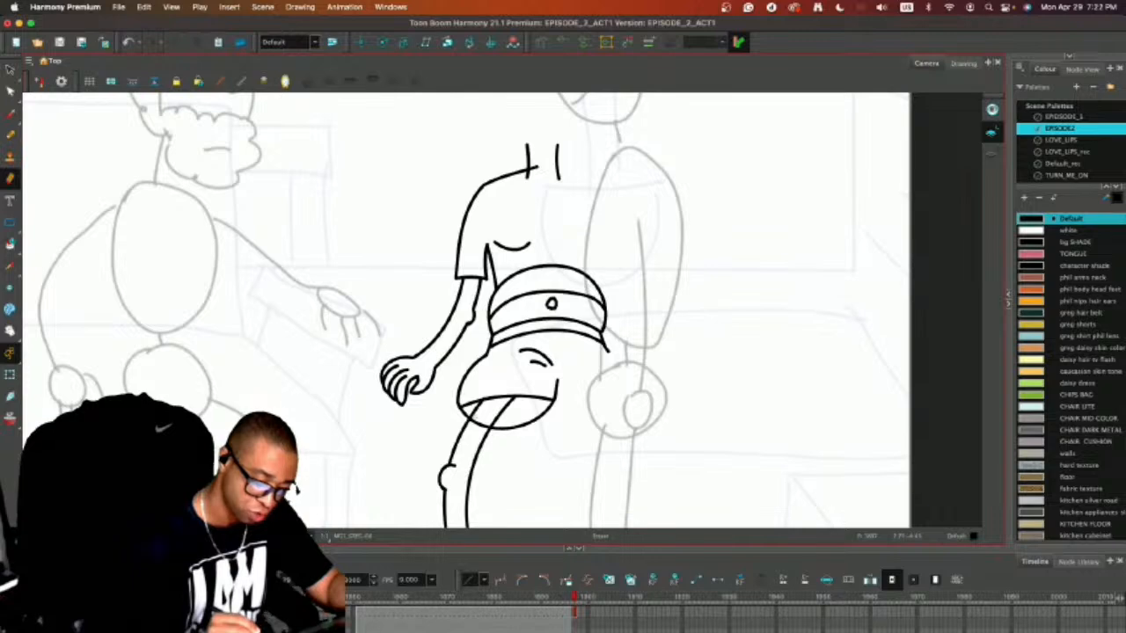
{"action": "left_click_drag", "start_coordinate": [473, 418], "coordinate": [482, 427]}
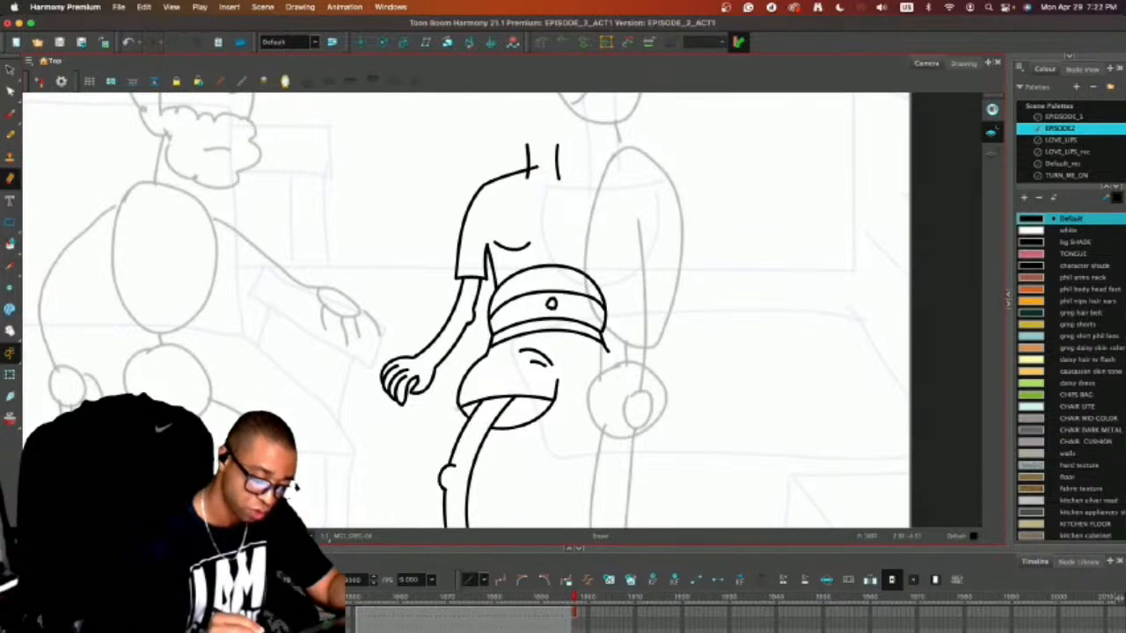
{"action": "key", "text": "super+z"}
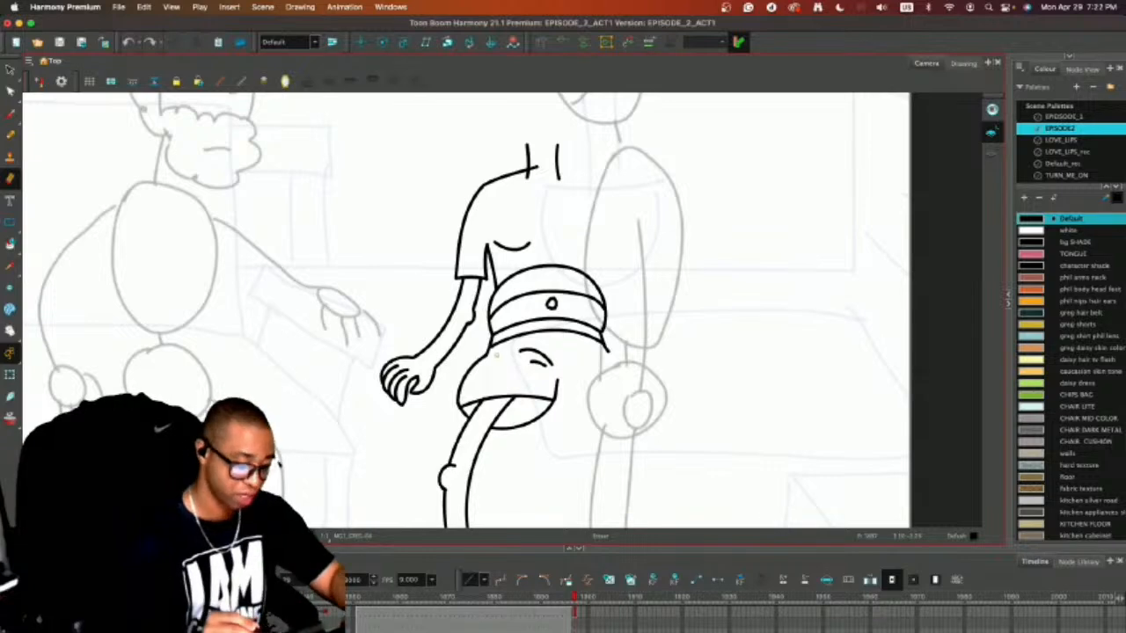
Try a short crease line on the outer hip of the shorts, and undo it.
{"action": "key", "text": "alt+b"}
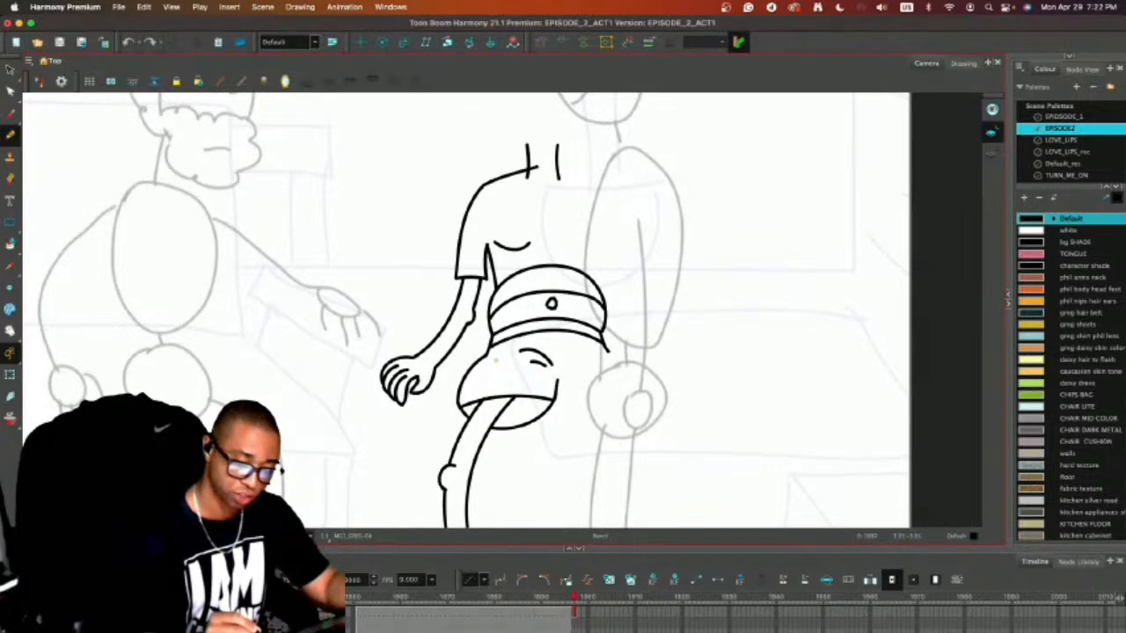
{"action": "left_click_drag", "start_coordinate": [494, 361], "coordinate": [518, 355]}
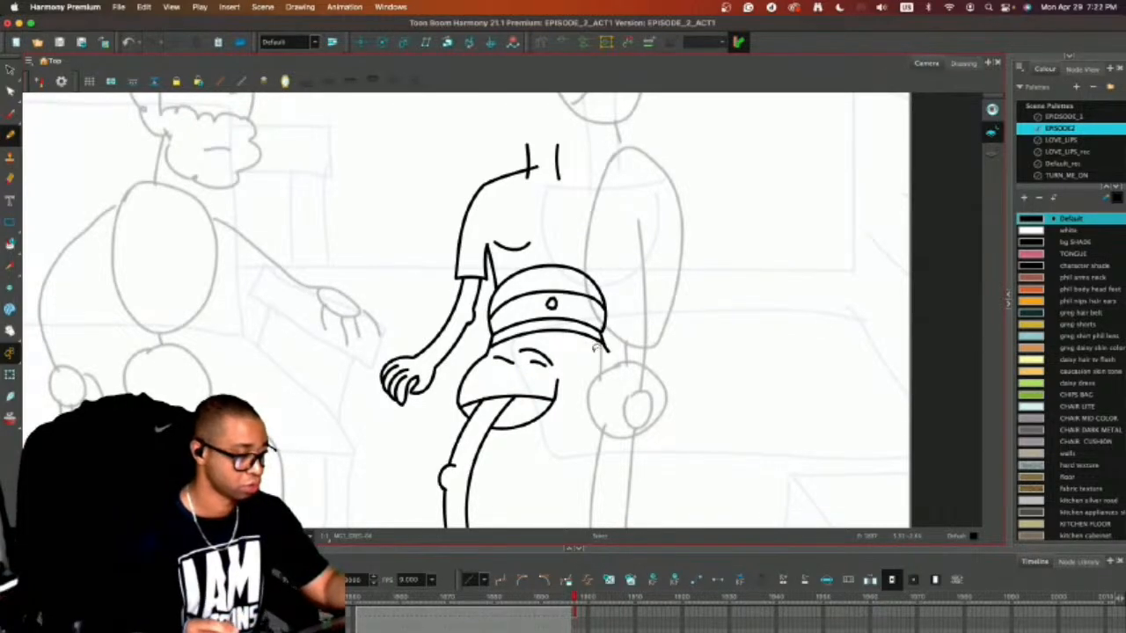
{"action": "key", "text": "super+z"}
{"action": "key", "text": "2"}
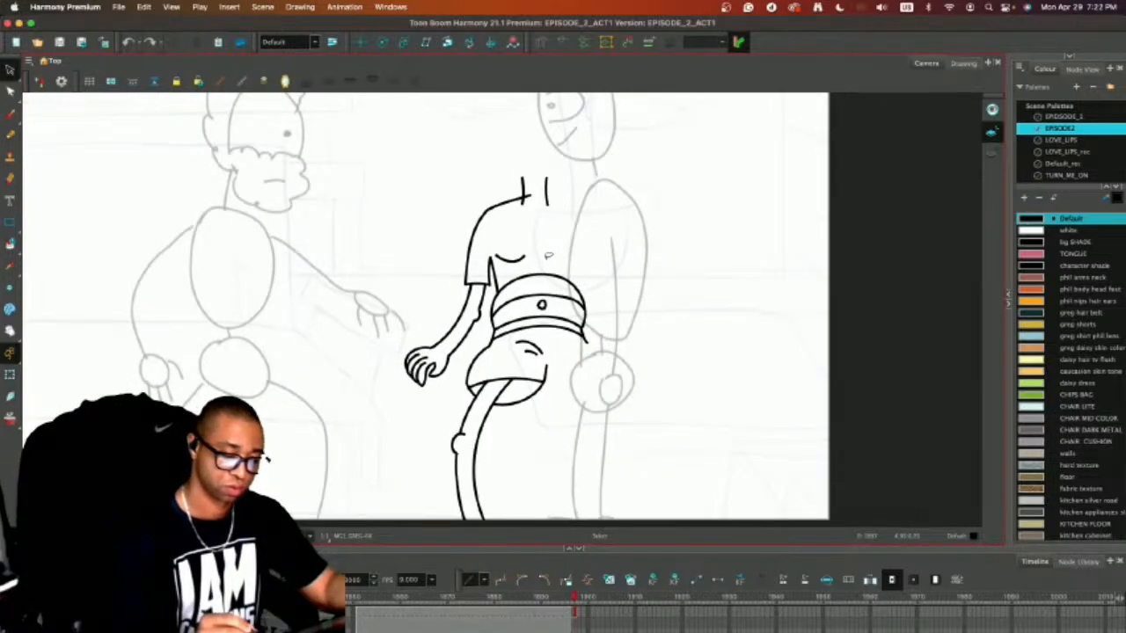
Draw the T-shirt's curved neckline and a small throat mark between the neck lines.
{"action": "key", "text": "alt+slash"}
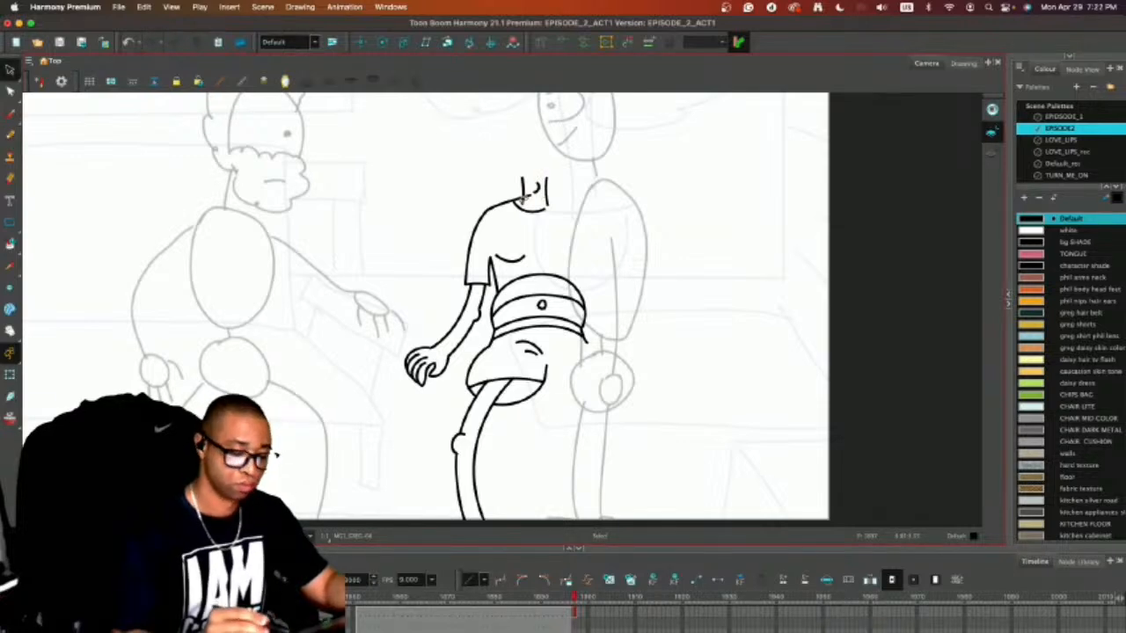
Make a horizontally flipped copy of the half-drawn body beside the figure, and delete the belly and waistband lines from the copy.
{"action": "mouse_move", "coordinate": [519, 200]}
{"action": "left_mouse_down"}
{"action": "mouse_move", "coordinate": [449, 234]}
{"action": "mouse_move", "coordinate": [409, 309]}
{"action": "mouse_move", "coordinate": [401, 435]}
{"action": "mouse_move", "coordinate": [457, 530]}
{"action": "mouse_move", "coordinate": [547, 536]}
{"action": "mouse_move", "coordinate": [606, 431]}
{"action": "mouse_move", "coordinate": [604, 282]}
{"action": "mouse_move", "coordinate": [519, 202]}
{"action": "left_mouse_up"}
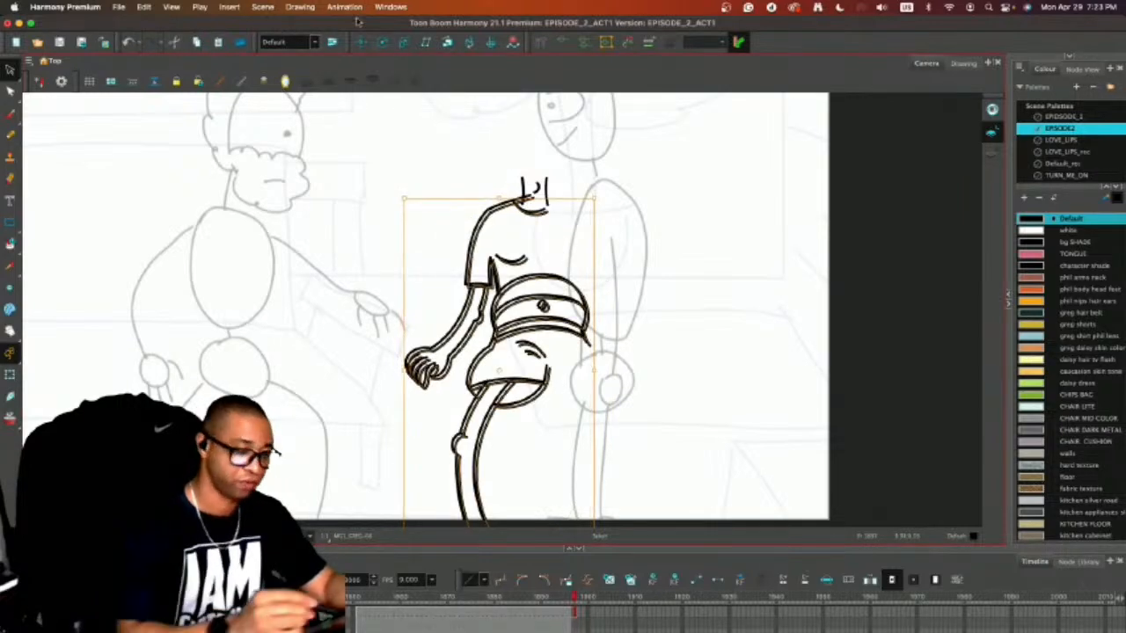
{"action": "left_click", "coordinate": [299, 6]}
{"action": "mouse_move", "coordinate": [440, 101]}
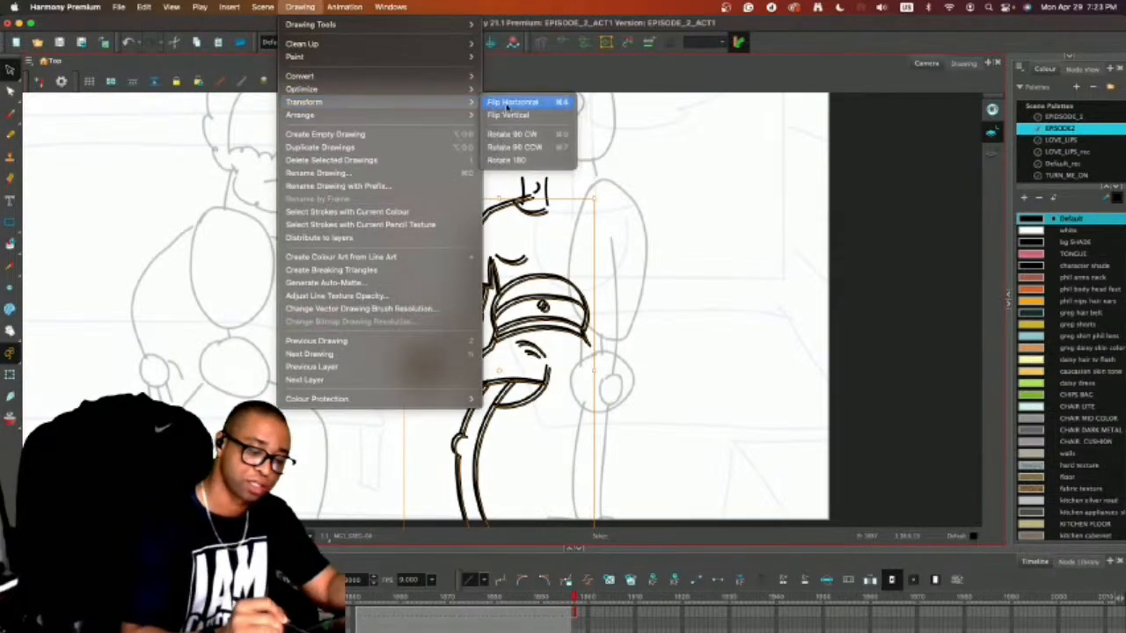
{"action": "left_click", "coordinate": [517, 103]}
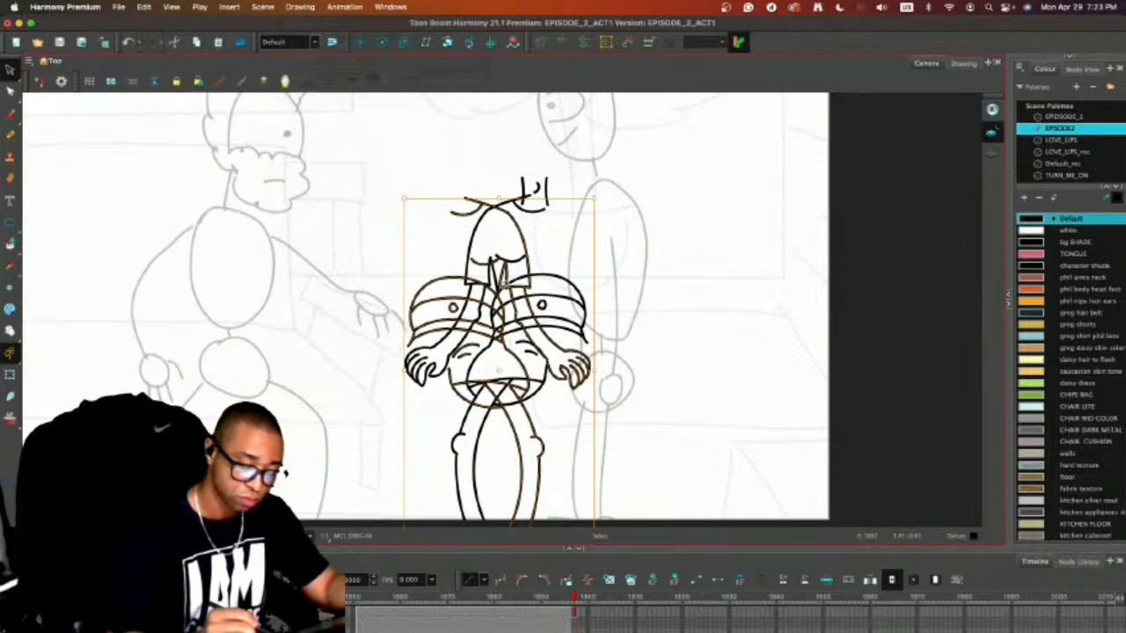
{"action": "mouse_move", "coordinate": [495, 294]}
{"action": "left_mouse_down"}
{"action": "mouse_move", "coordinate": [771, 279]}
{"action": "mouse_move", "coordinate": [756, 258]}
{"action": "left_mouse_up"}
{"action": "mouse_move", "coordinate": [726, 213]}
{"action": "left_mouse_down"}
{"action": "mouse_move", "coordinate": [651, 267]}
{"action": "mouse_move", "coordinate": [717, 262]}
{"action": "mouse_move", "coordinate": [763, 517]}
{"action": "mouse_move", "coordinate": [781, 303]}
{"action": "mouse_move", "coordinate": [762, 284]}
{"action": "left_mouse_up"}
{"action": "key", "text": "Delete"}
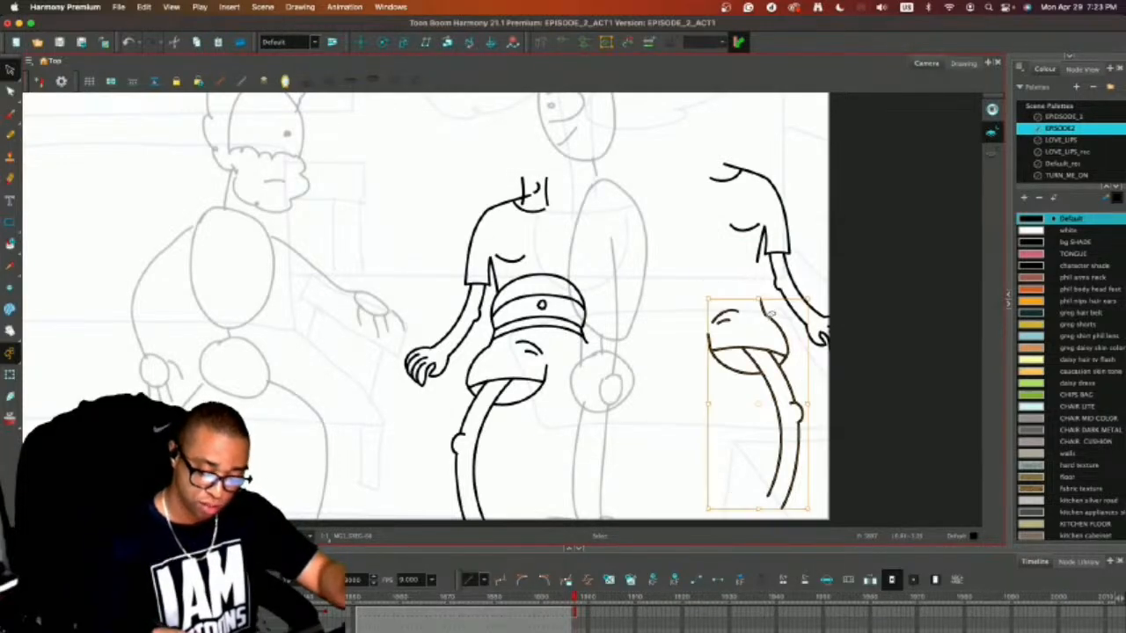
Fit the mirrored shorts and leg, plus the mirrored shirt half and arm, onto the open side of the figure.
{"action": "mouse_move", "coordinate": [763, 327]}
{"action": "left_mouse_down"}
{"action": "mouse_move", "coordinate": [572, 350]}
{"action": "mouse_move", "coordinate": [608, 347]}
{"action": "left_mouse_up"}
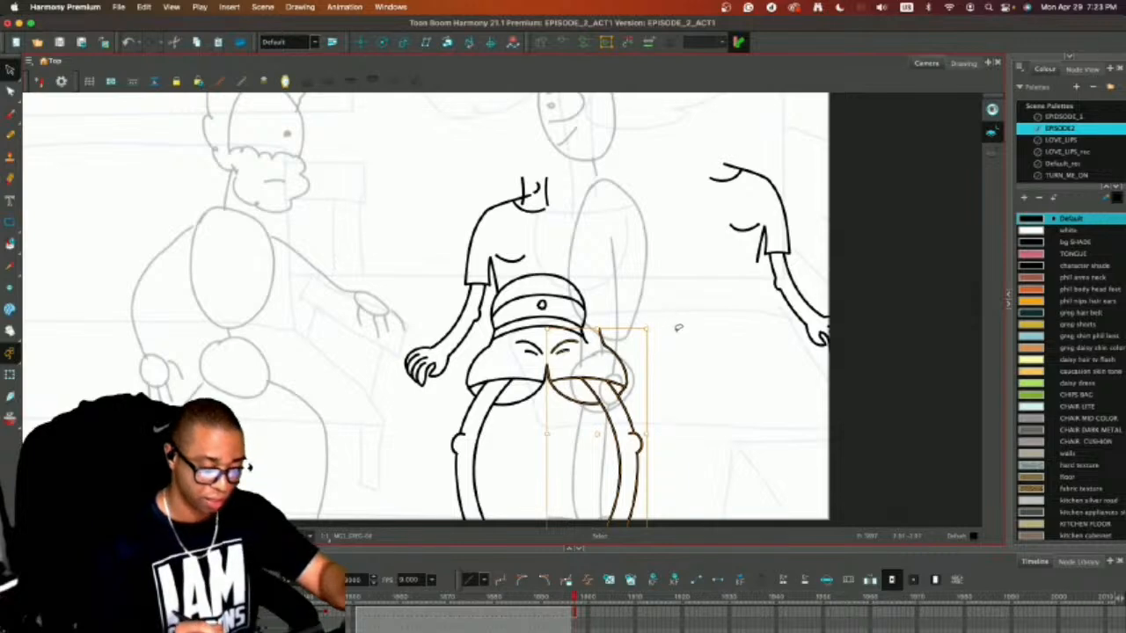
{"action": "left_click", "coordinate": [679, 323]}
{"action": "mouse_move", "coordinate": [754, 141]}
{"action": "left_mouse_down"}
{"action": "mouse_move", "coordinate": [674, 245]}
{"action": "mouse_move", "coordinate": [782, 147]}
{"action": "mouse_move", "coordinate": [752, 139]}
{"action": "left_mouse_up"}
{"action": "left_click_drag", "start_coordinate": [770, 225], "coordinate": [584, 262]}
{"action": "left_click", "coordinate": [709, 312]}
{"action": "key", "text": "1"}
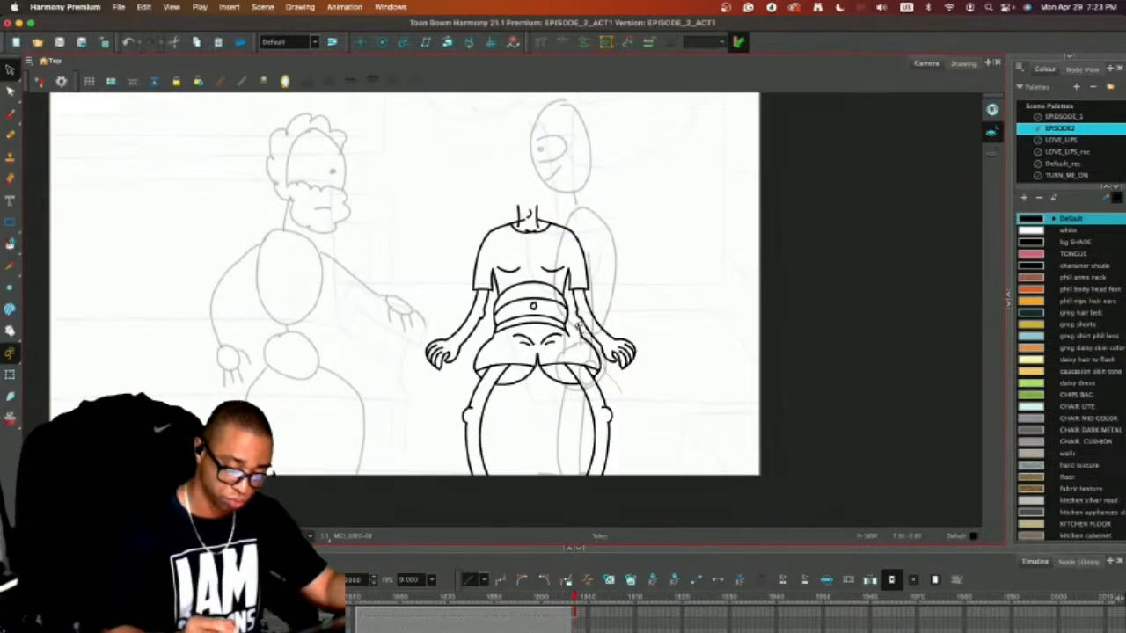
Select both halves of the shorts with the legs and narrow them slightly under the waistband.
{"action": "mouse_move", "coordinate": [579, 327]}
{"action": "left_mouse_down"}
{"action": "mouse_move", "coordinate": [500, 334]}
{"action": "mouse_move", "coordinate": [478, 340]}
{"action": "mouse_move", "coordinate": [470, 364]}
{"action": "mouse_move", "coordinate": [464, 356]}
{"action": "mouse_move", "coordinate": [558, 520]}
{"action": "mouse_move", "coordinate": [619, 377]}
{"action": "mouse_move", "coordinate": [589, 332]}
{"action": "left_mouse_up"}
{"action": "mouse_move", "coordinate": [615, 407]}
{"action": "left_mouse_down"}
{"action": "mouse_move", "coordinate": [599, 408]}
{"action": "mouse_move", "coordinate": [612, 408]}
{"action": "left_mouse_up"}
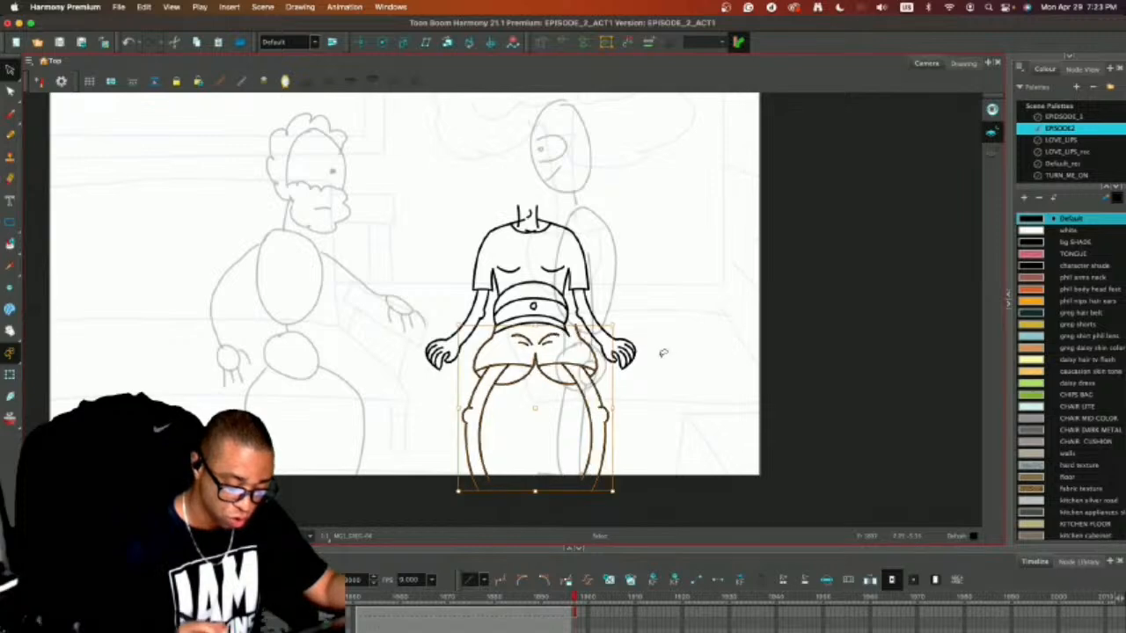
{"action": "left_click", "coordinate": [681, 340]}
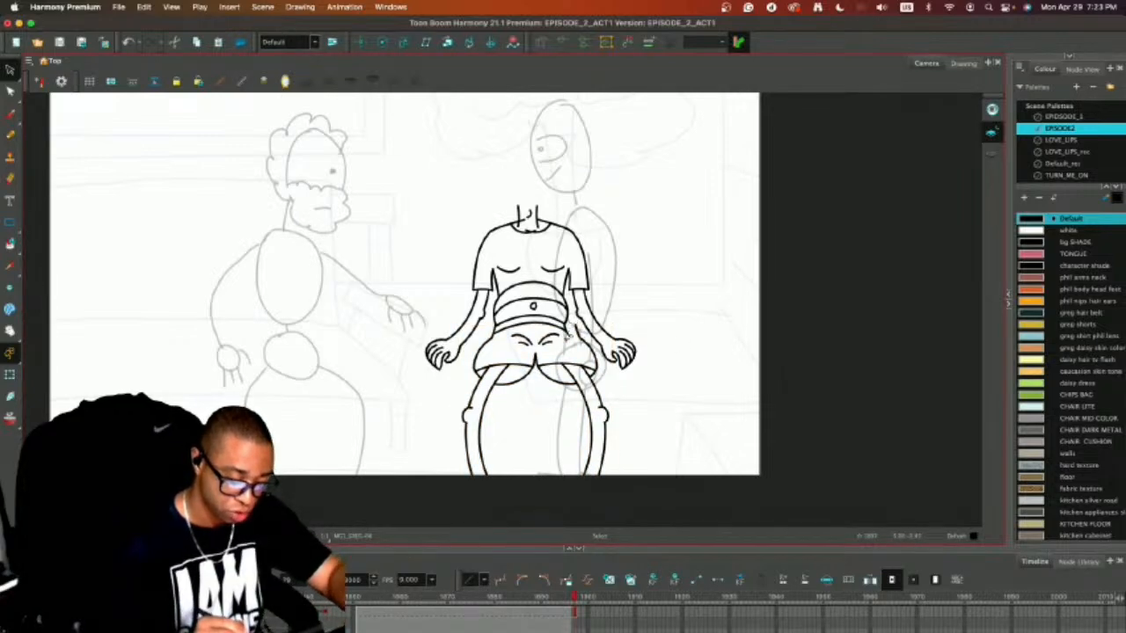
Try narrowing the shorts and legs further, and undo it.
{"action": "mouse_move", "coordinate": [545, 327]}
{"action": "left_mouse_down"}
{"action": "mouse_move", "coordinate": [484, 336]}
{"action": "mouse_move", "coordinate": [575, 516]}
{"action": "mouse_move", "coordinate": [596, 356]}
{"action": "mouse_move", "coordinate": [582, 331]}
{"action": "left_mouse_up"}
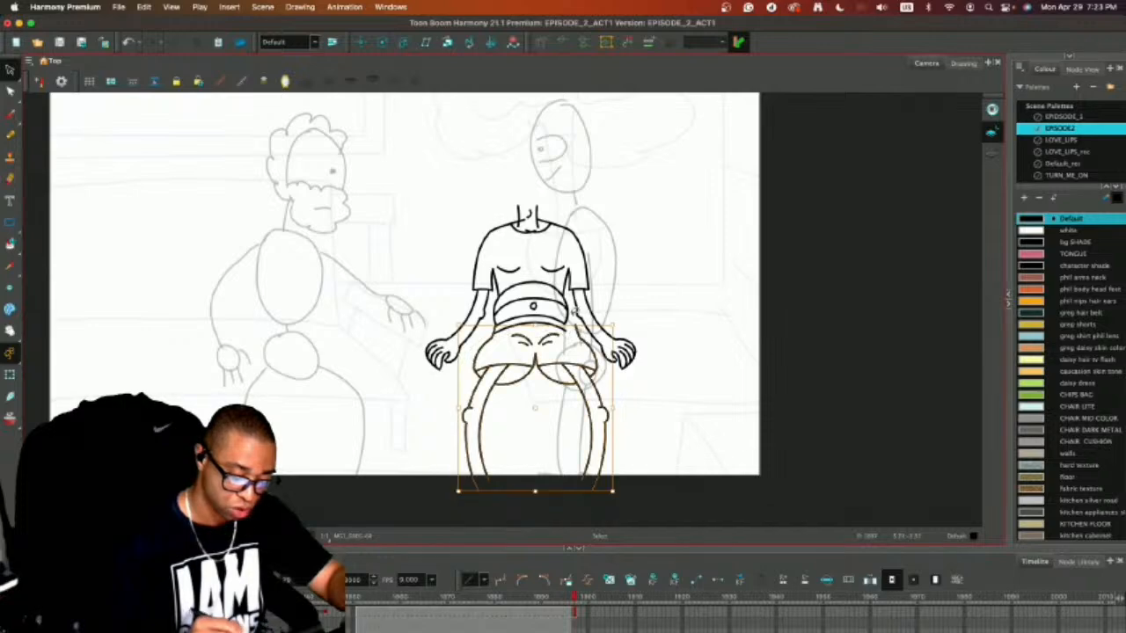
{"action": "left_click_drag", "start_coordinate": [613, 413], "coordinate": [599, 405]}
{"action": "left_click", "coordinate": [649, 334]}
{"action": "key", "text": "super+z"}
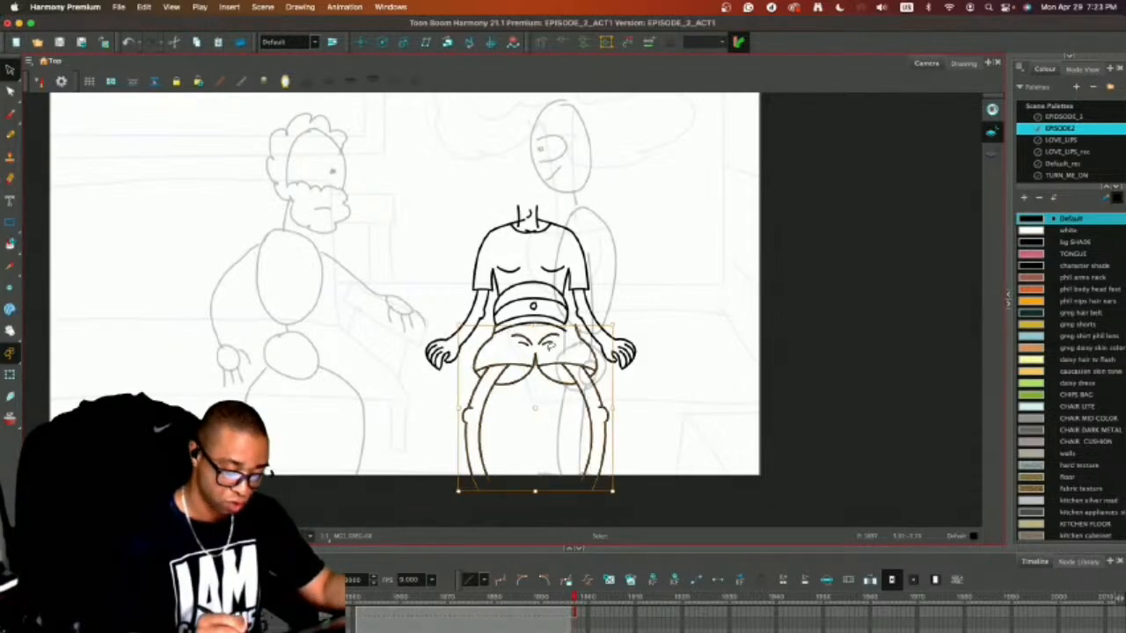
Narrow the selected shorts and legs from both sides so the shorts' outer edges meet the waistband.
{"action": "left_click_drag", "start_coordinate": [612, 408], "coordinate": [598, 406]}
{"action": "left_click_drag", "start_coordinate": [457, 409], "coordinate": [463, 409]}
{"action": "key", "text": "2"}
{"action": "key", "text": "2"}
{"action": "key", "text": "2"}
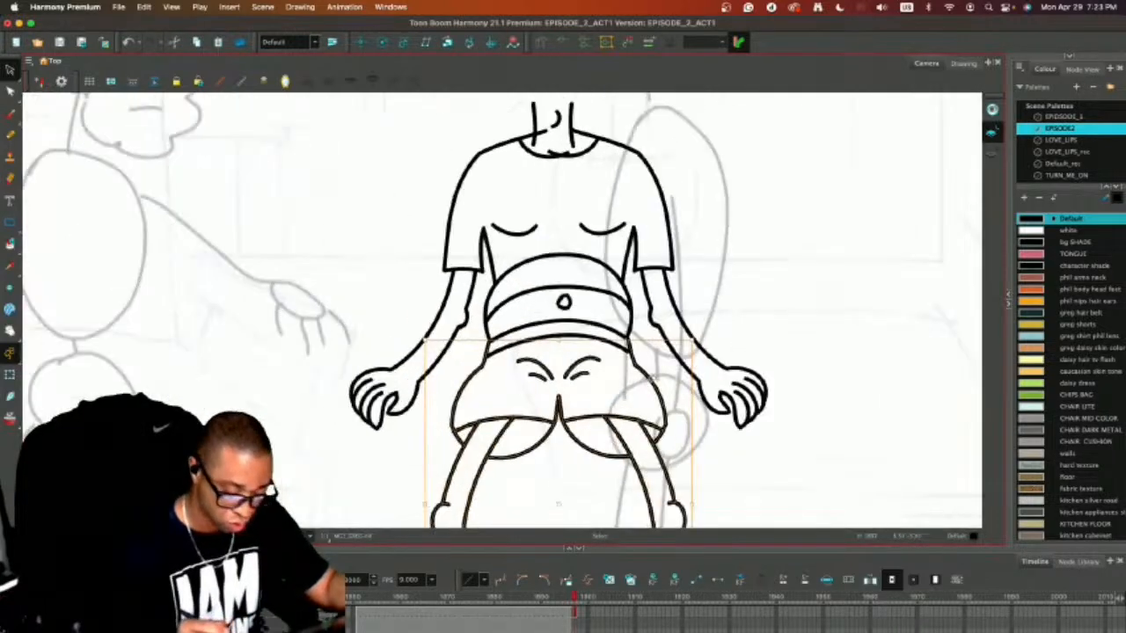
{"action": "left_click_drag", "start_coordinate": [693, 503], "coordinate": [691, 504]}
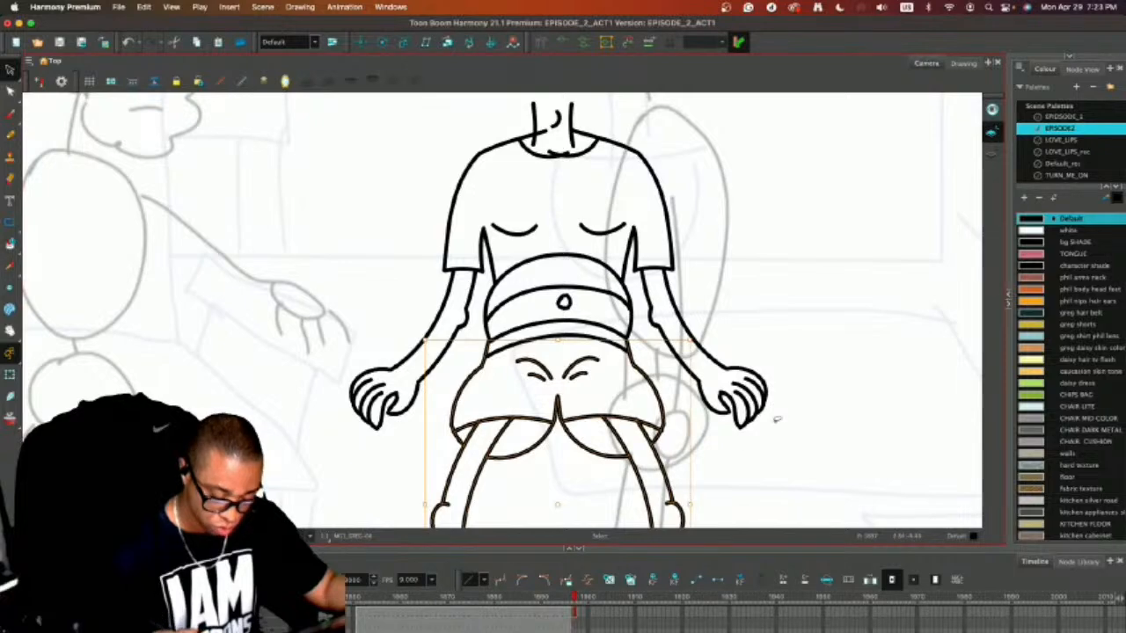
{"action": "left_click", "coordinate": [744, 312]}
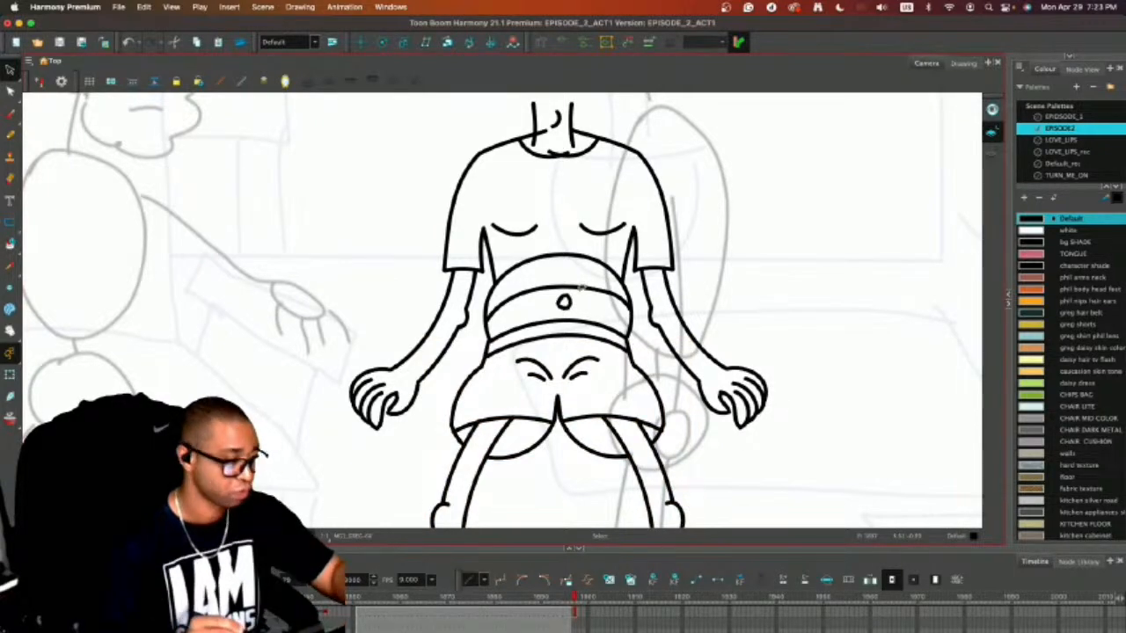
Draw the belt buckle lines in the middle of the waistband and two short shirt creases above the belly.
{"action": "key", "text": "alt+b"}
{"action": "key", "text": "comma"}
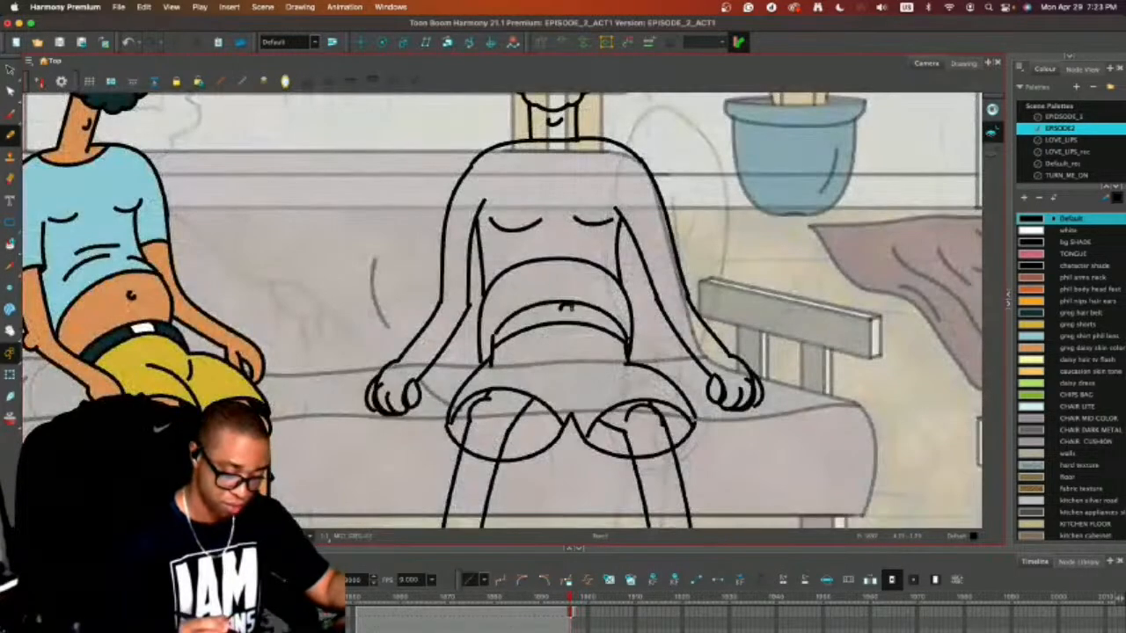
{"action": "key", "text": "period"}
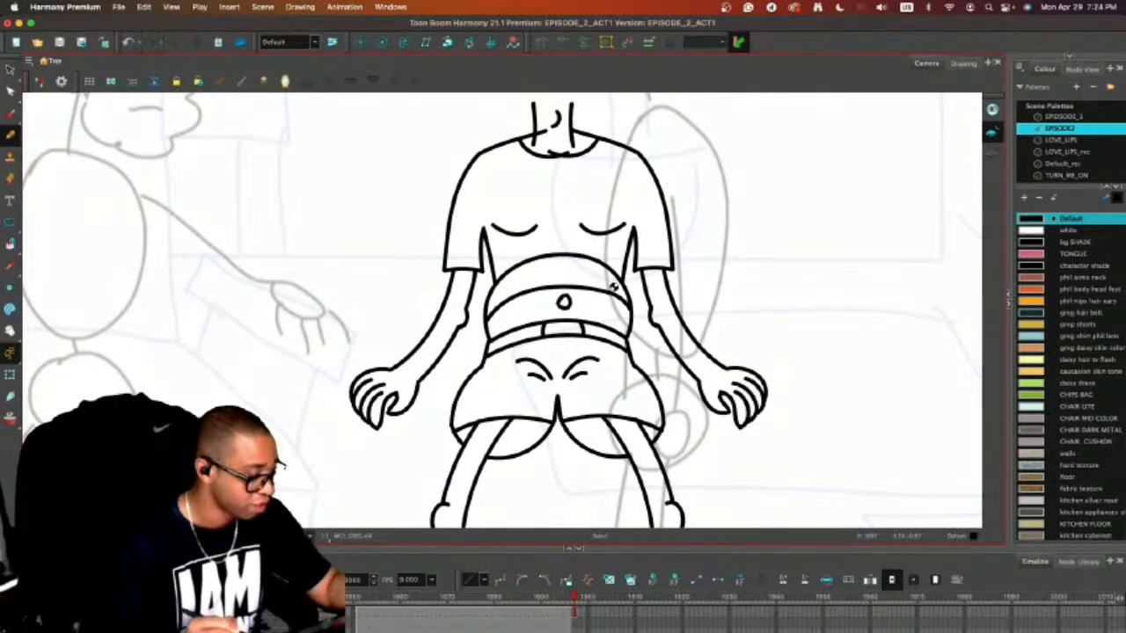
{"action": "mouse_move", "coordinate": [536, 253]}
{"action": "left_mouse_down"}
{"action": "mouse_move", "coordinate": [591, 248]}
{"action": "mouse_move", "coordinate": [573, 238]}
{"action": "mouse_move", "coordinate": [589, 240]}
{"action": "left_mouse_up"}
{"action": "key", "text": "super+z"}
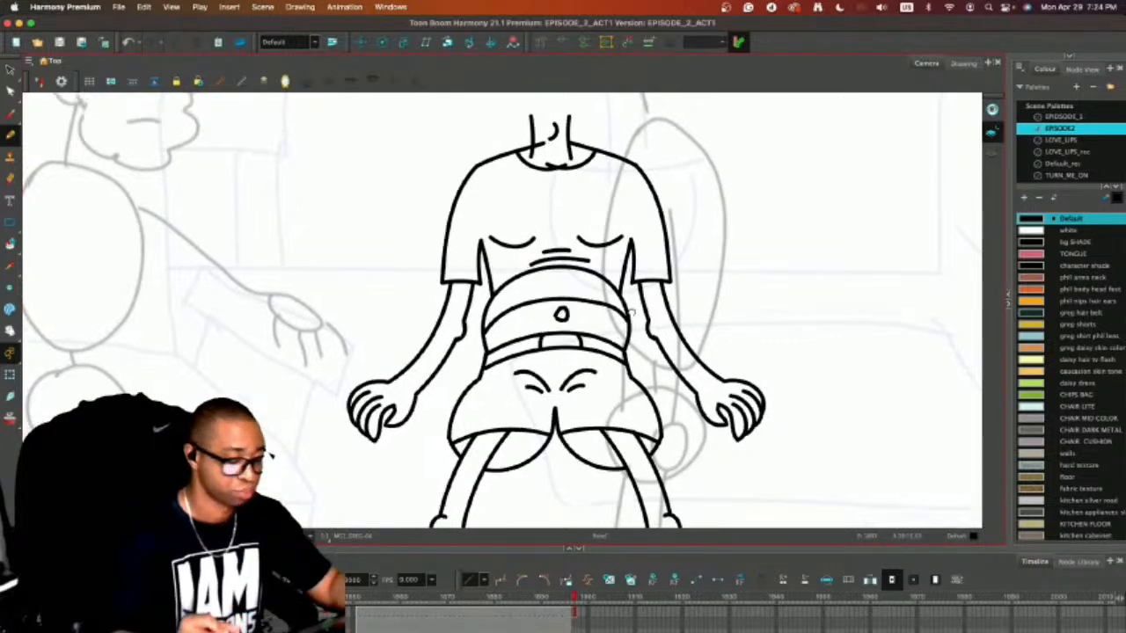
Remove the overlapping neckline curves and draw one continuous curved neckline from shoulder to shoulder.
{"action": "key", "text": "2"}
{"action": "key", "text": "2"}
{"action": "left_click_drag", "start_coordinate": [616, 101], "coordinate": [603, 271]}
{"action": "key", "text": "super+z"}
{"action": "key", "text": "super+z"}
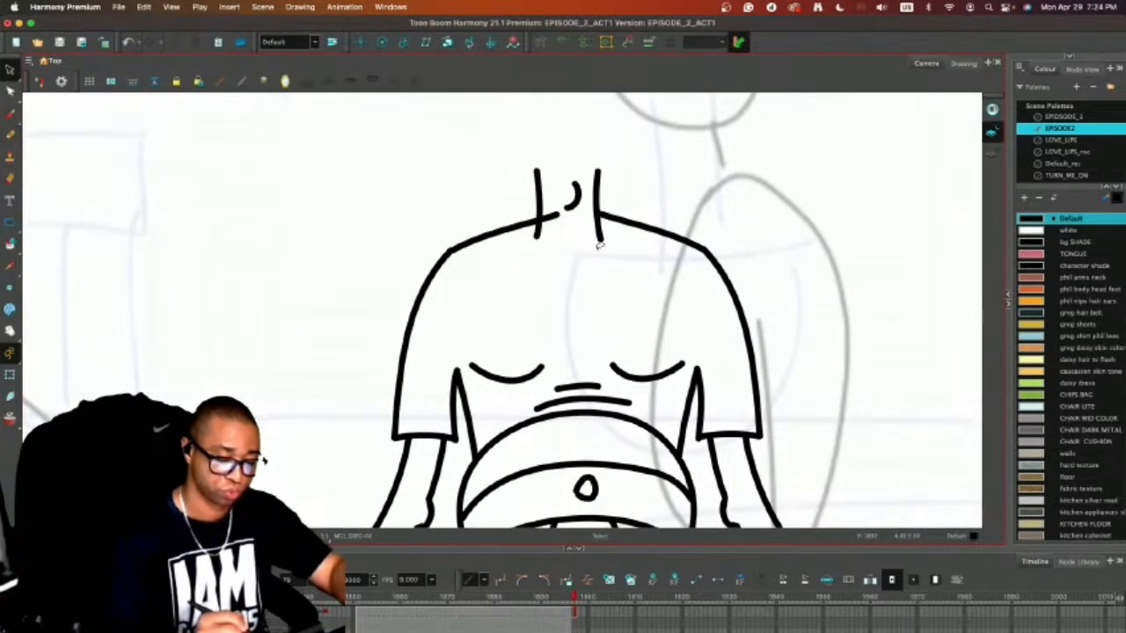
{"action": "mouse_move", "coordinate": [514, 227]}
{"action": "left_mouse_down"}
{"action": "mouse_move", "coordinate": [538, 247]}
{"action": "mouse_move", "coordinate": [605, 249]}
{"action": "mouse_move", "coordinate": [636, 219]}
{"action": "left_mouse_up"}
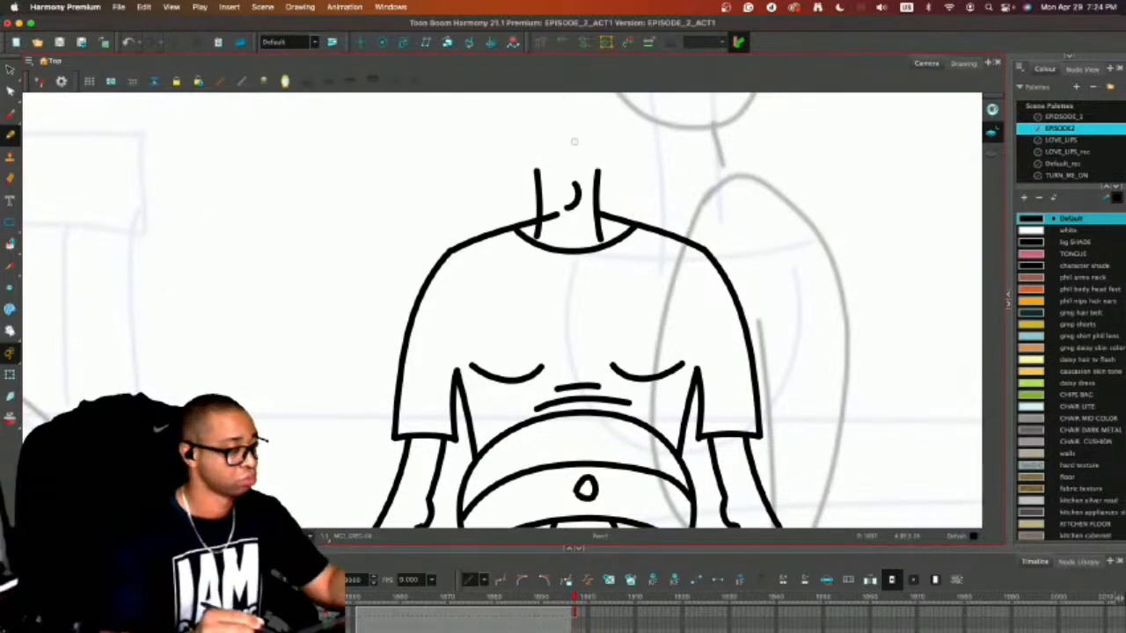
Erase the end of the shoulder line that crosses into the neck.
{"action": "key", "text": "alt+e"}
{"action": "left_click_drag", "start_coordinate": [545, 218], "coordinate": [558, 215]}
{"action": "key", "text": "alt+slash"}
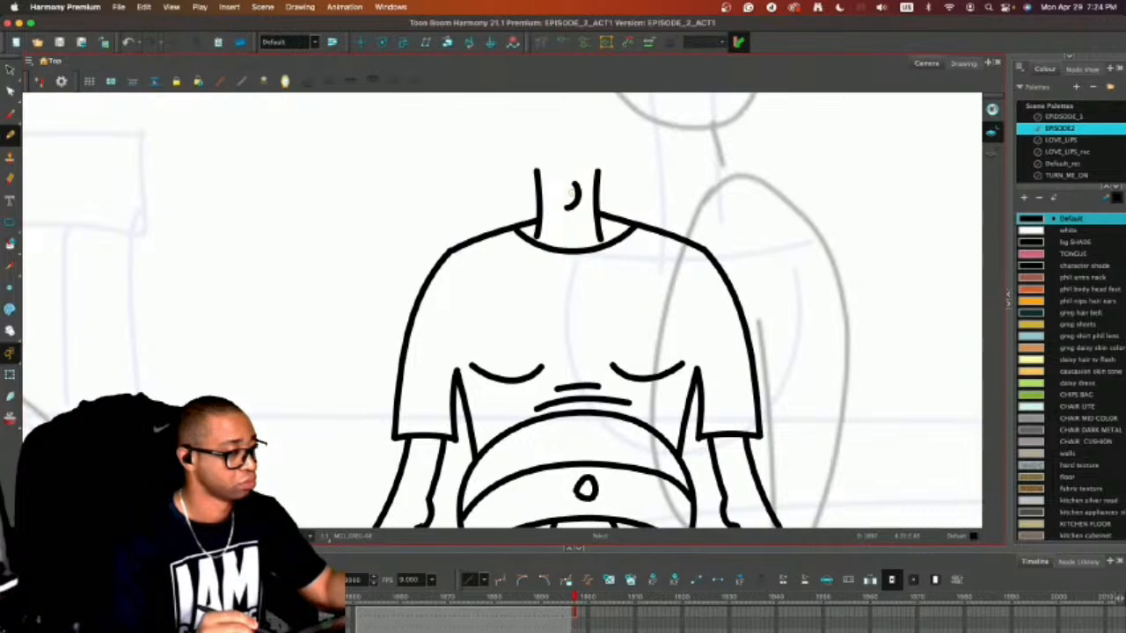
Select the complete body drawing and copy it.
{"action": "key", "text": "1"}
{"action": "key", "text": "1"}
{"action": "key", "text": "1"}
{"action": "left_click_drag", "start_coordinate": [679, 365], "coordinate": [702, 203]}
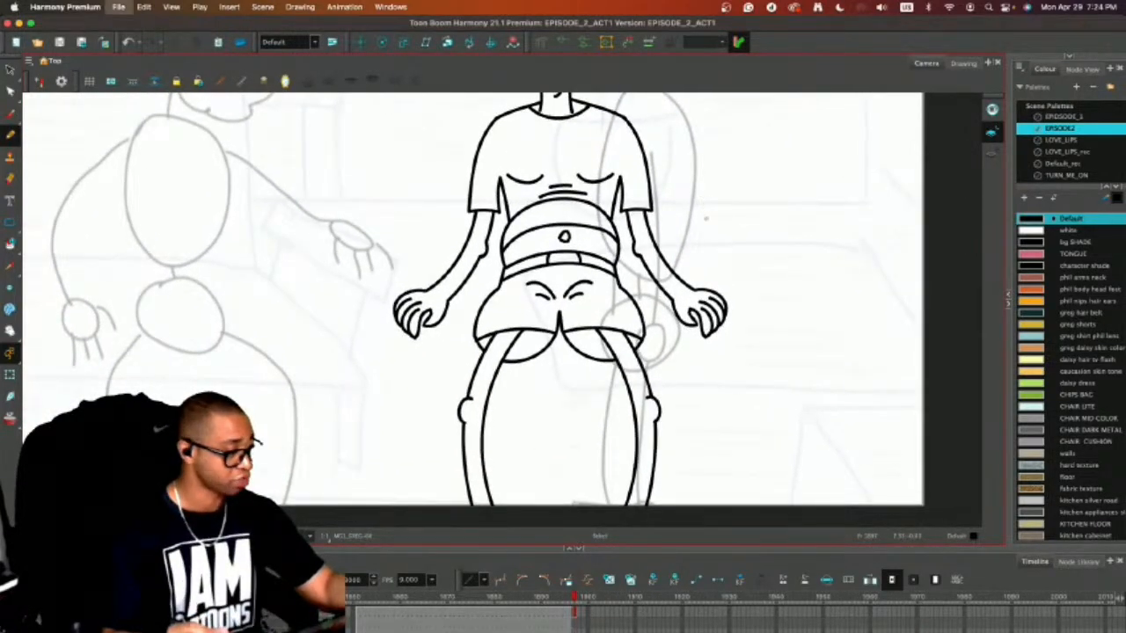
{"action": "key", "text": "1"}
{"action": "key", "text": "1"}
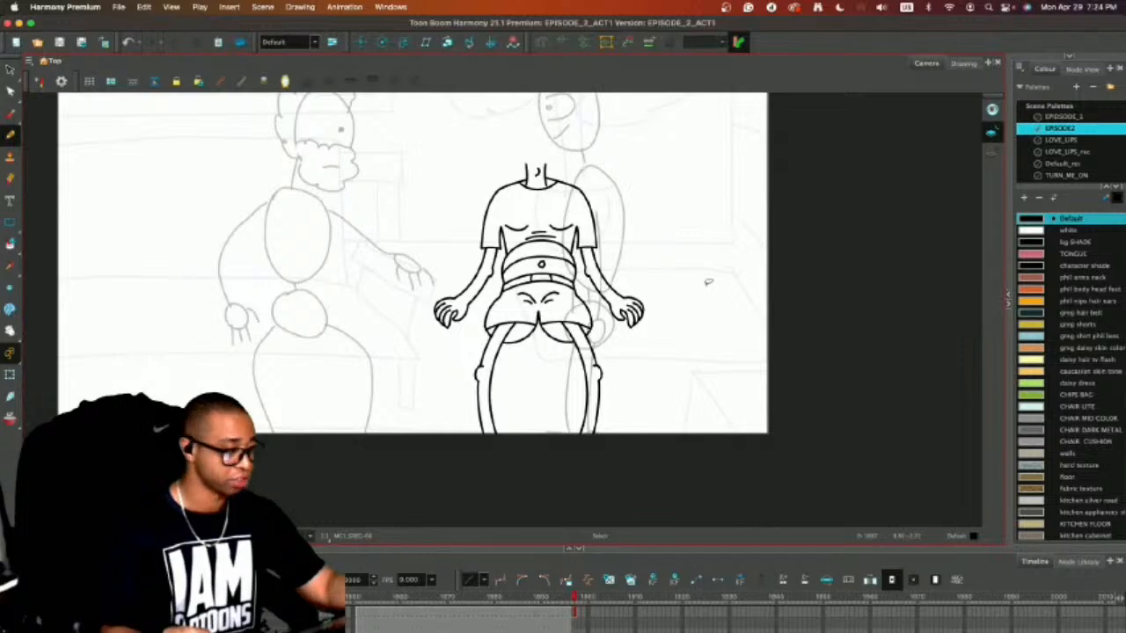
{"action": "key", "text": "alt+s"}
{"action": "key", "text": "ctrl+a"}
{"action": "key", "text": "super+c"}
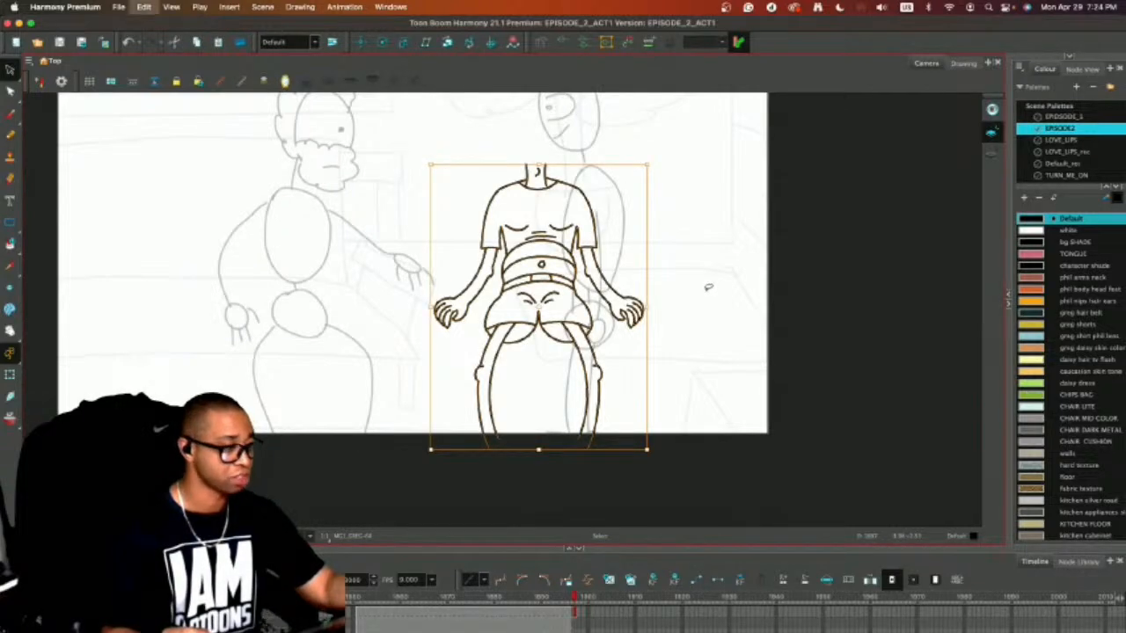
In the previous drawing, delete the second character's rough body below the head and paste the copied body in its place.
{"action": "key", "text": "comma"}
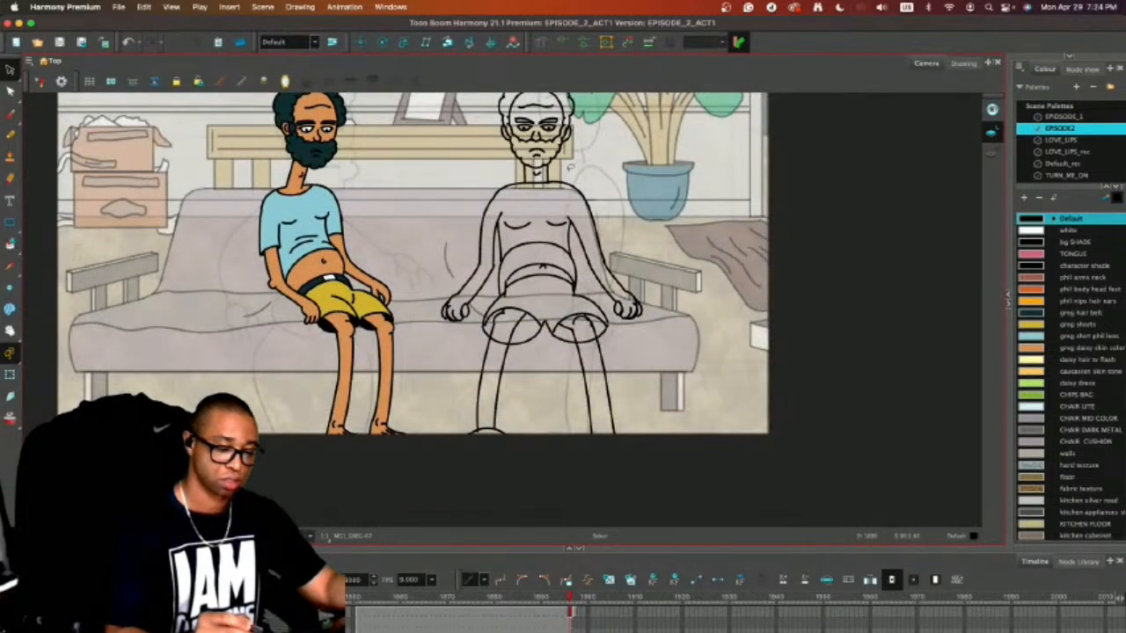
{"action": "mouse_move", "coordinate": [572, 172]}
{"action": "left_mouse_down"}
{"action": "mouse_move", "coordinate": [423, 290]}
{"action": "mouse_move", "coordinate": [536, 491]}
{"action": "mouse_move", "coordinate": [679, 277]}
{"action": "mouse_move", "coordinate": [467, 200]}
{"action": "mouse_move", "coordinate": [428, 404]}
{"action": "mouse_move", "coordinate": [627, 457]}
{"action": "mouse_move", "coordinate": [597, 170]}
{"action": "left_mouse_up"}
{"action": "key", "text": "Delete"}
{"action": "key", "text": "super+z"}
{"action": "key", "text": "Delete"}
{"action": "key", "text": "super+z"}
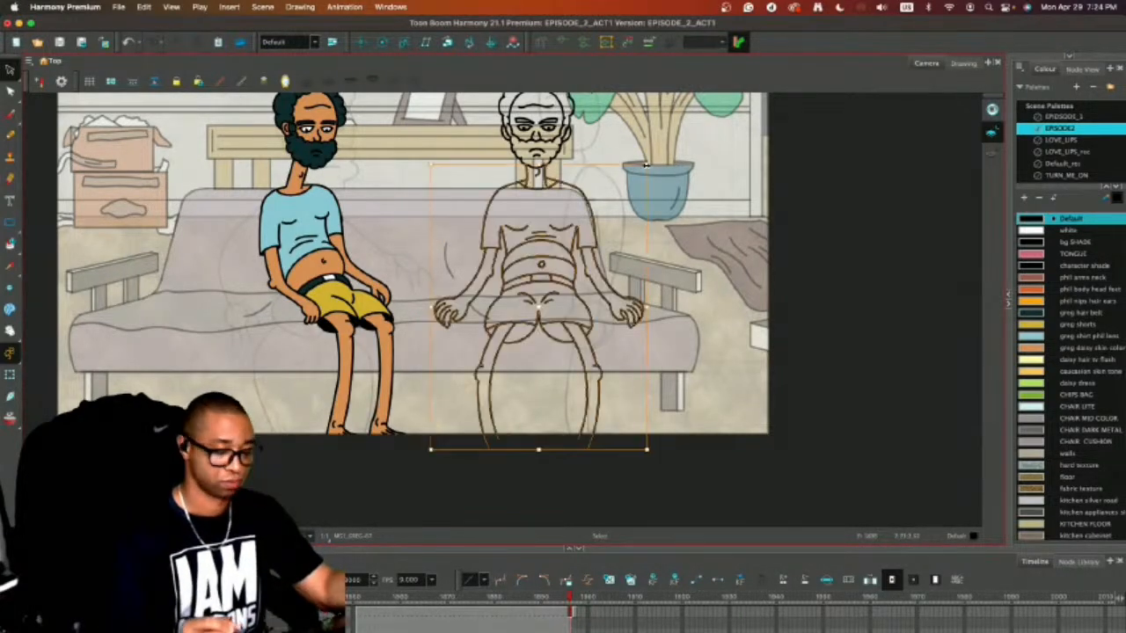
{"action": "left_click_drag", "start_coordinate": [709, 251], "coordinate": [723, 313]}
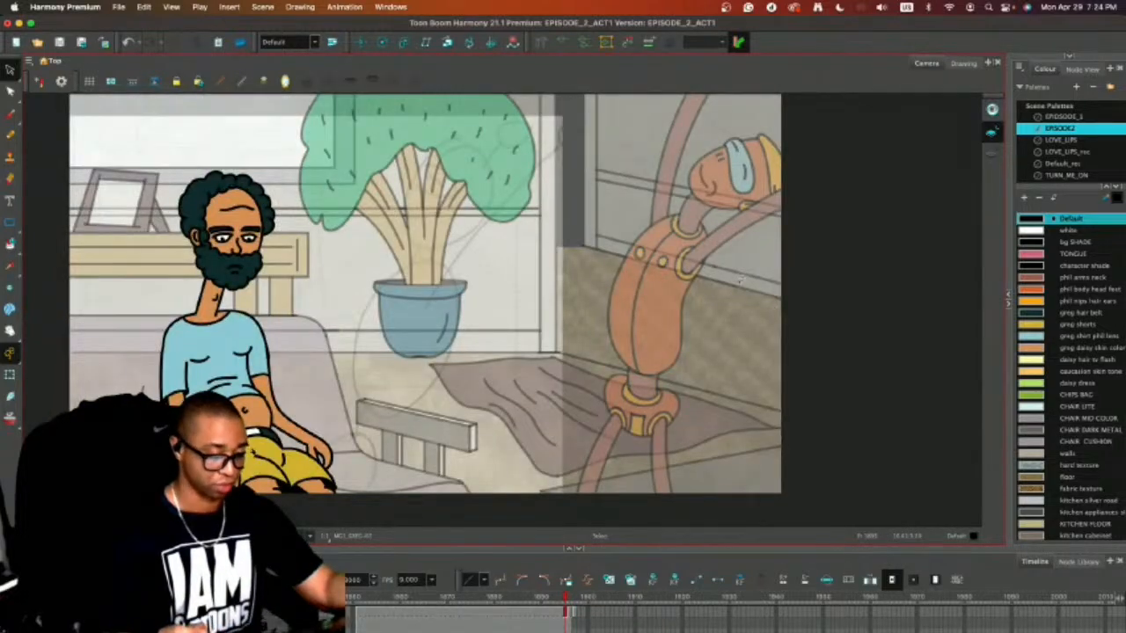
{"action": "key", "text": "."}
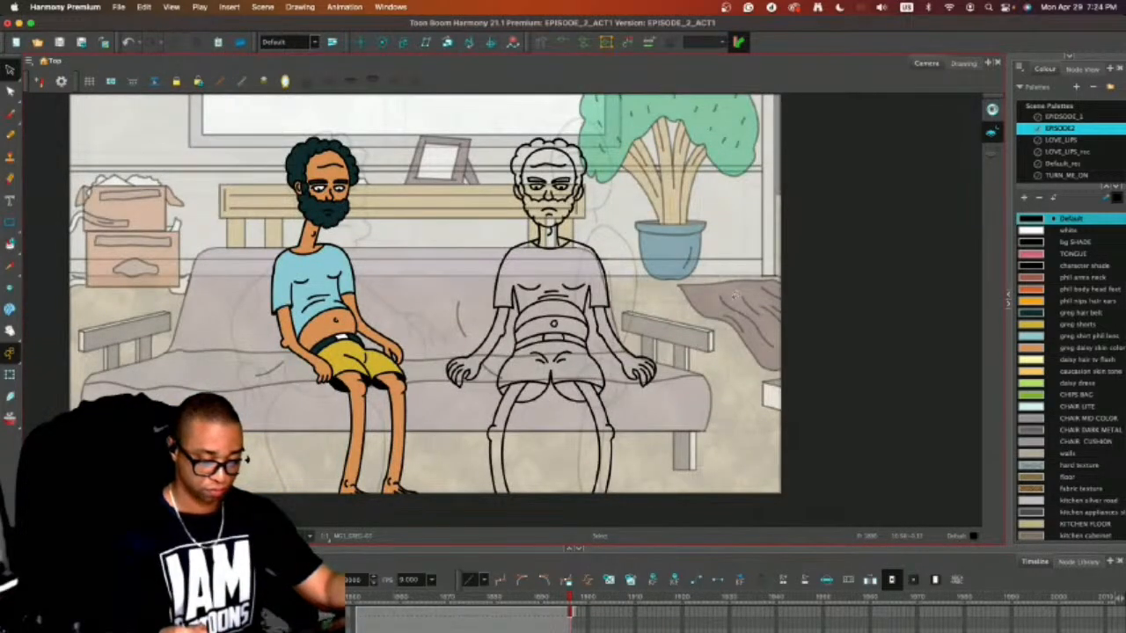
{"action": "key", "text": "."}
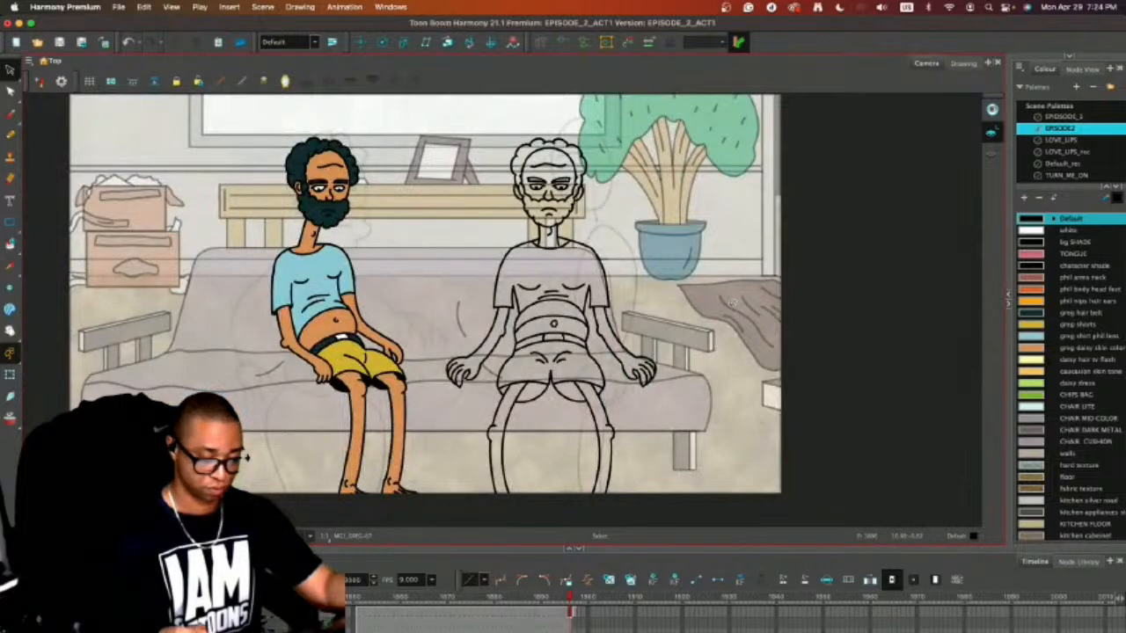
{"action": "key", "text": "comma"}
{"action": "key", "text": "period"}
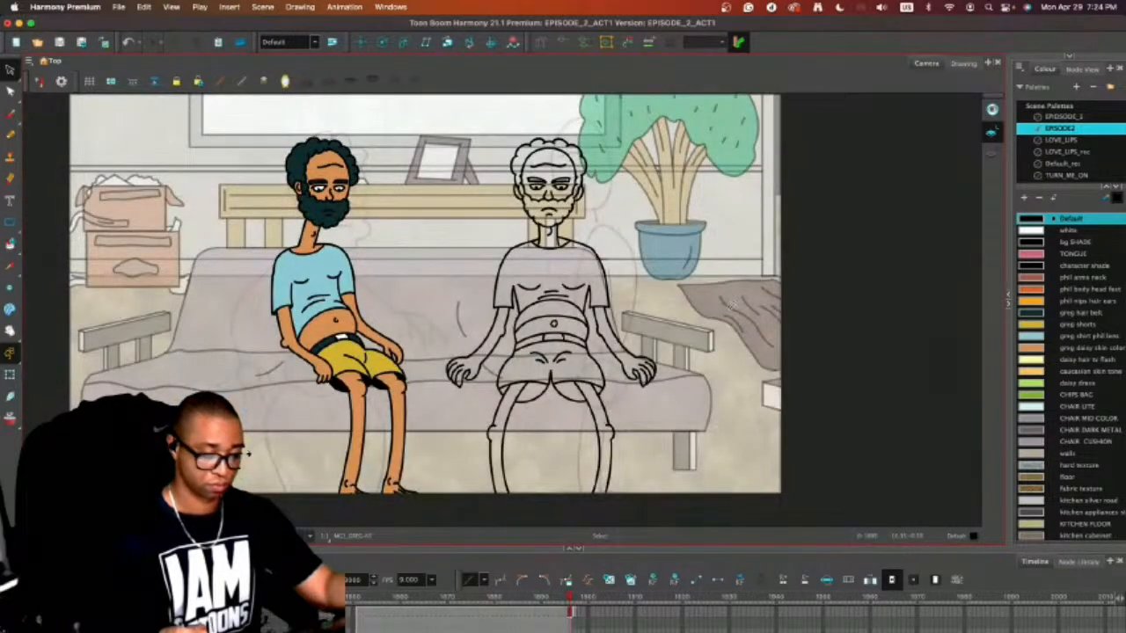
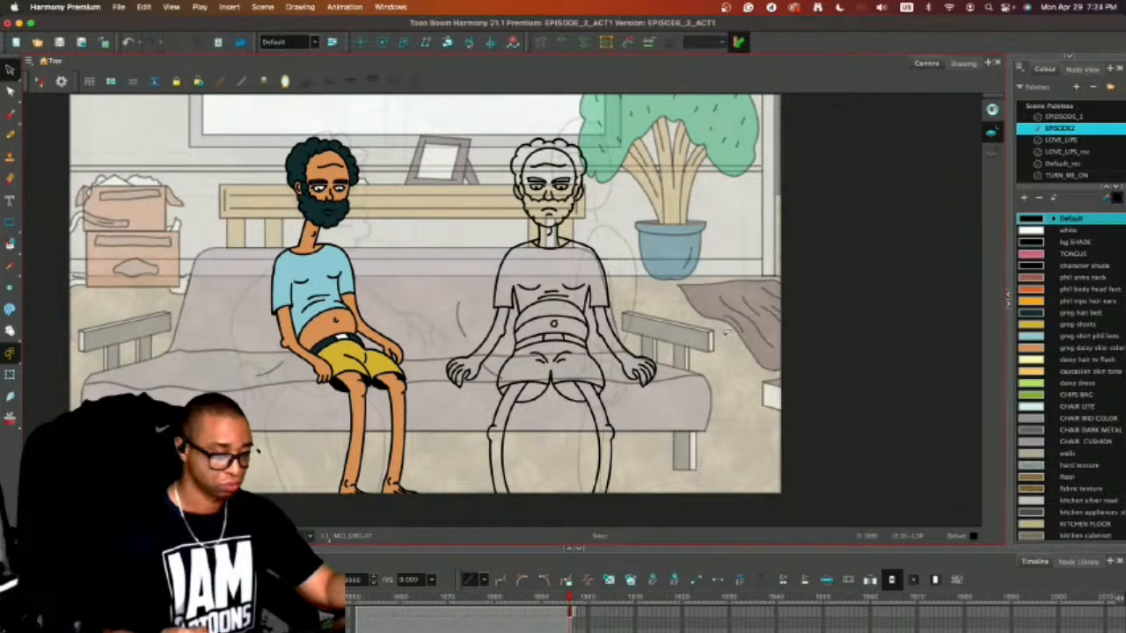
Delete the two torso side lines that run between the second character's chest and belly.
{"action": "key", "text": "2"}
{"action": "key", "text": "2"}
{"action": "key", "text": "2"}
{"action": "key", "text": "2"}
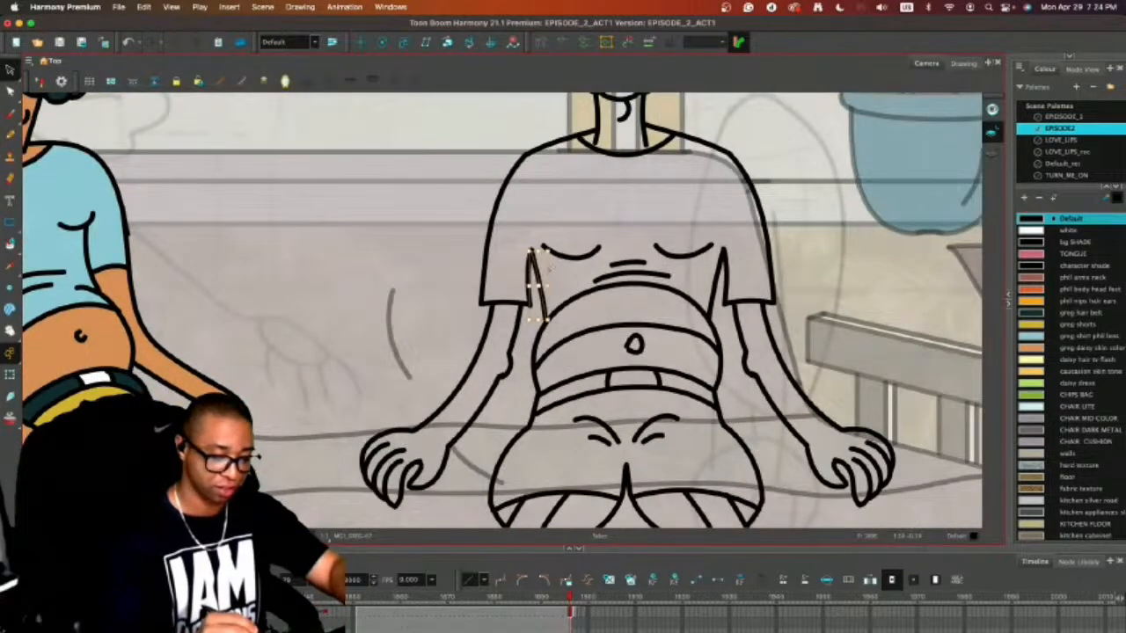
{"action": "key", "text": "Delete"}
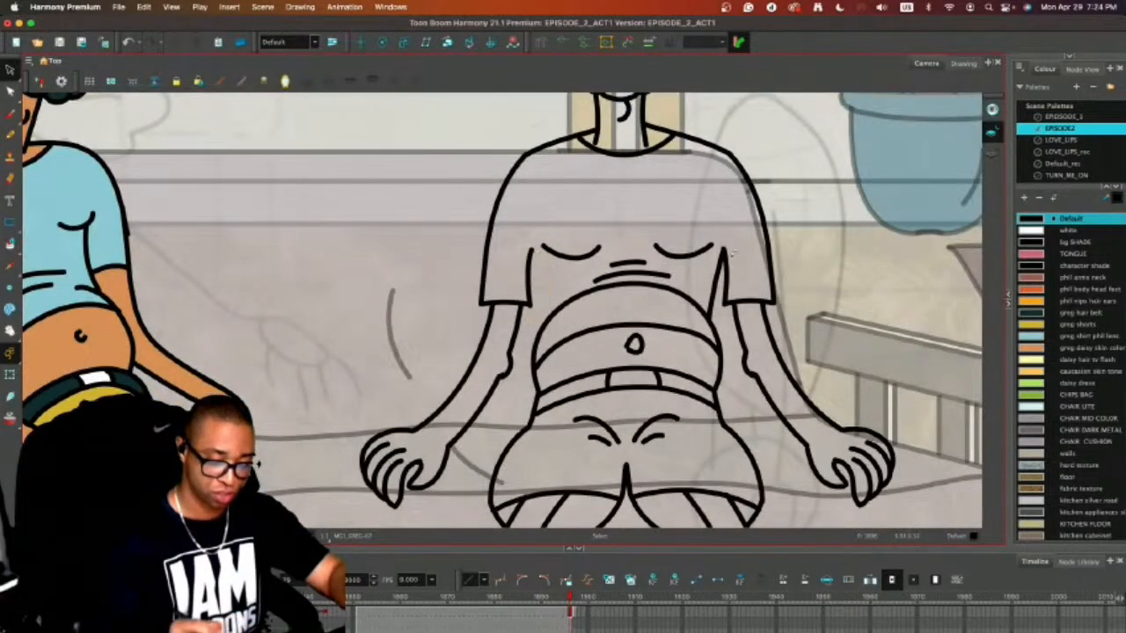
{"action": "left_click", "coordinate": [719, 271]}
{"action": "key", "text": "Delete"}
Redraw both torso sides as slightly curved lines from the belly's edges up to the outer chest folds.
{"action": "key", "text": "alt+/"}
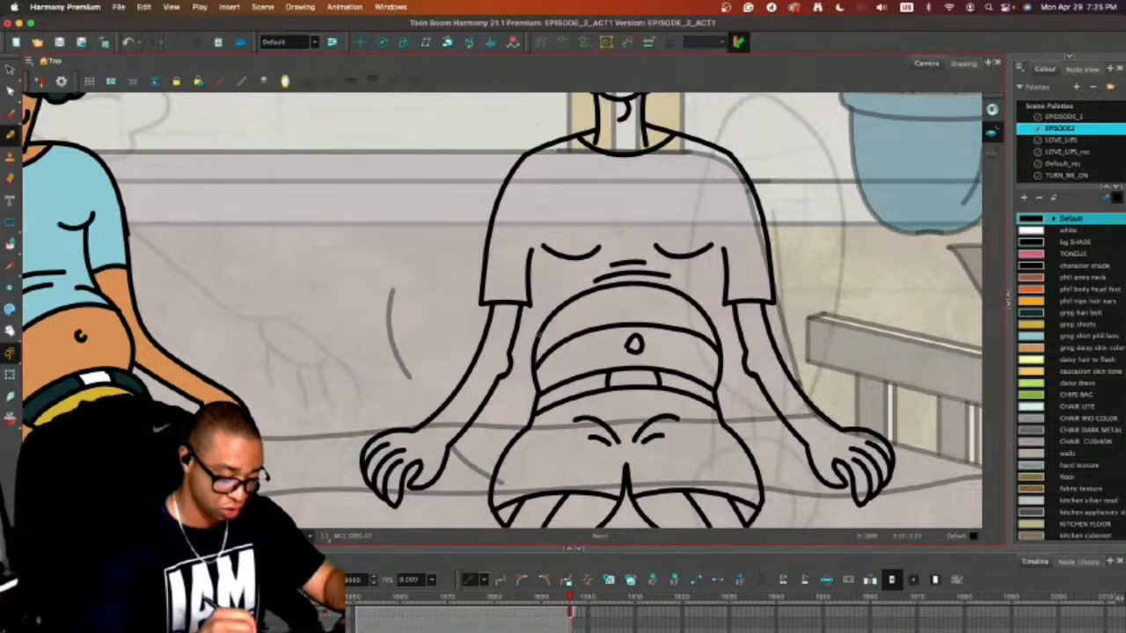
{"action": "left_click_drag", "start_coordinate": [540, 335], "coordinate": [550, 251]}
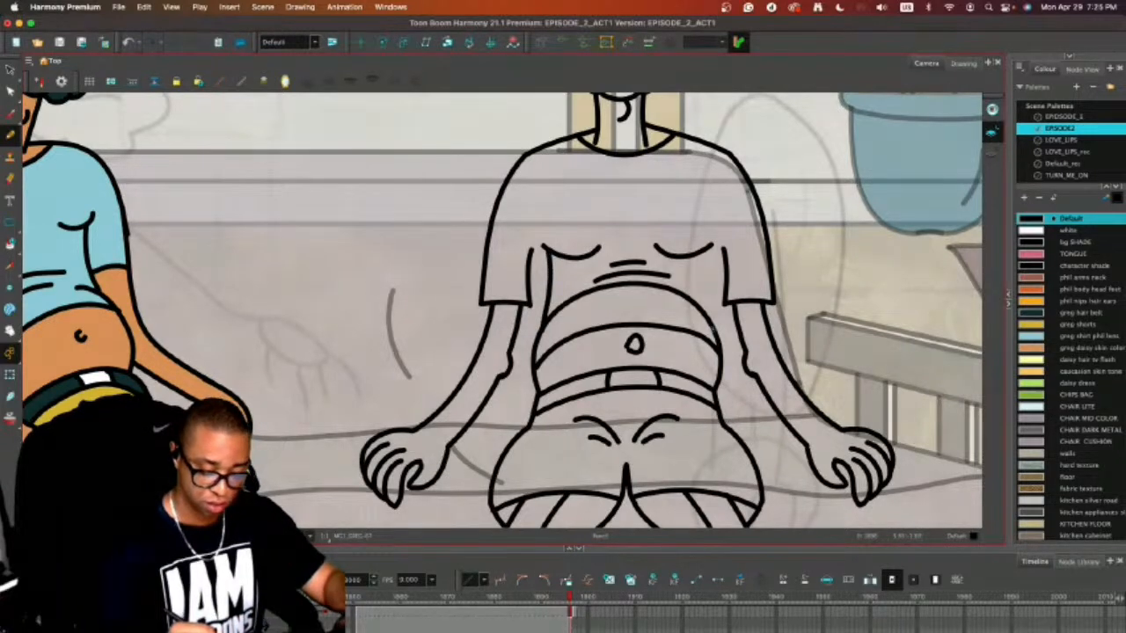
{"action": "left_click_drag", "start_coordinate": [714, 334], "coordinate": [698, 252]}
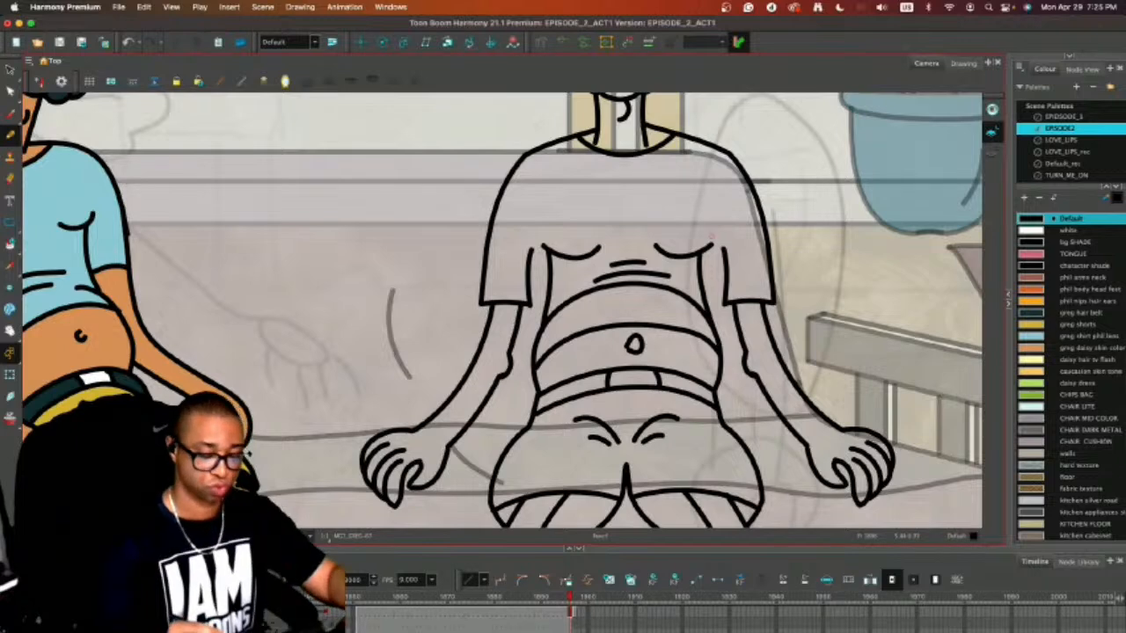
Delete the old inner sleeve lines on both sides of the torso.
{"action": "key", "text": "alt+s"}
{"action": "left_click", "coordinate": [726, 260]}
{"action": "key", "text": "Delete"}
{"action": "left_click", "coordinate": [530, 262]}
{"action": "key", "text": "Delete"}
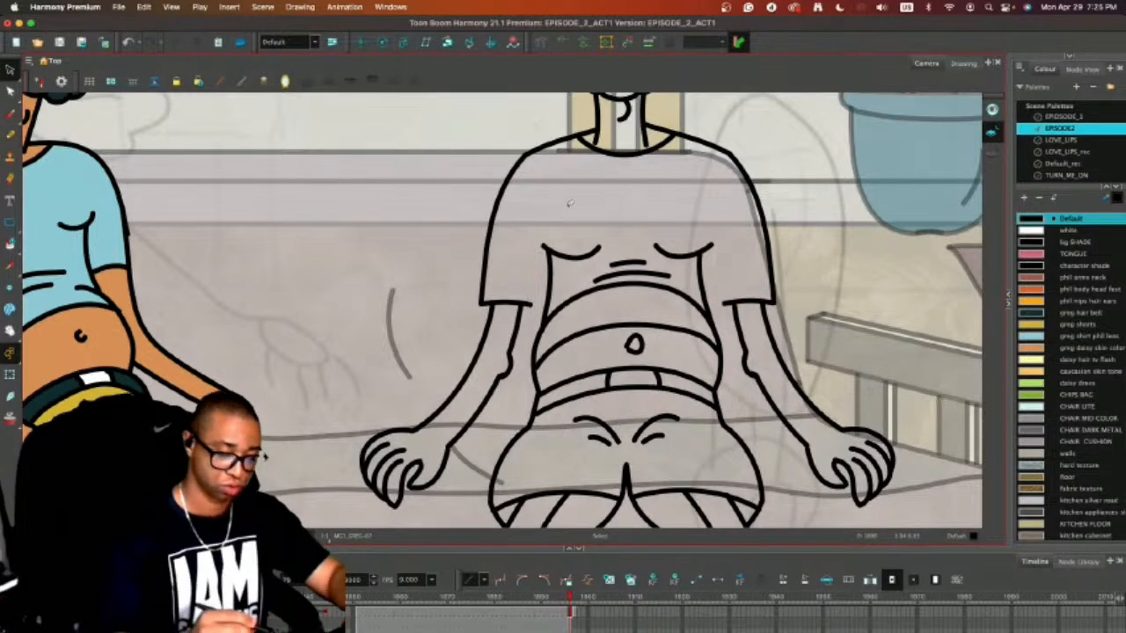
Draw new curved inner sleeve lines from each sleeve cuff up to the armpit at the chest fold.
{"action": "key", "text": "shift+t"}
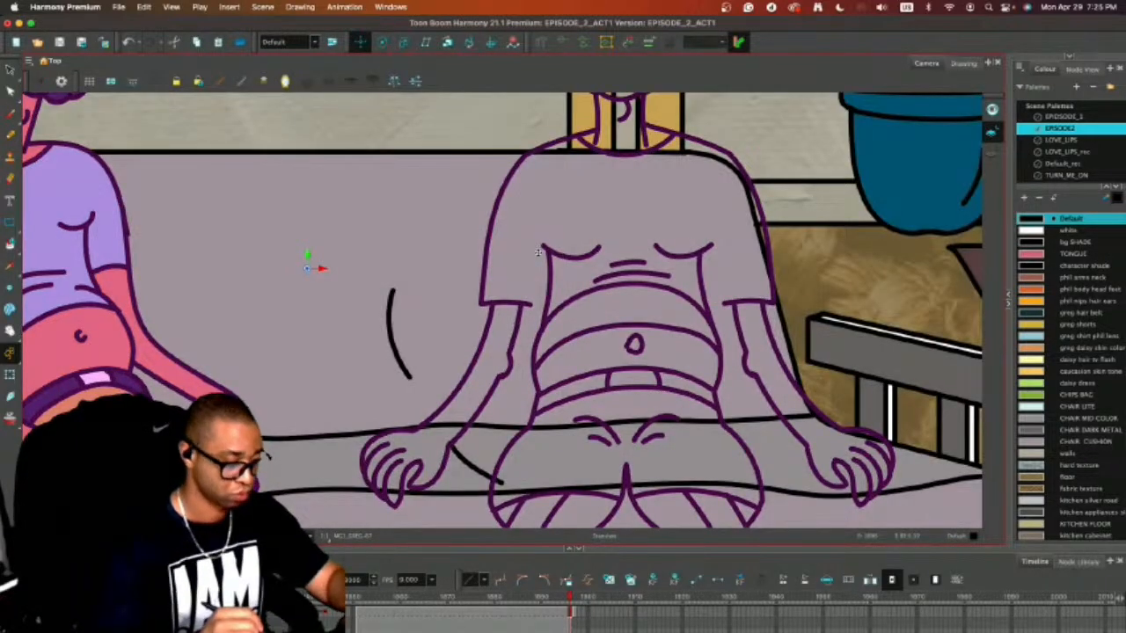
{"action": "key", "text": "alt+/"}
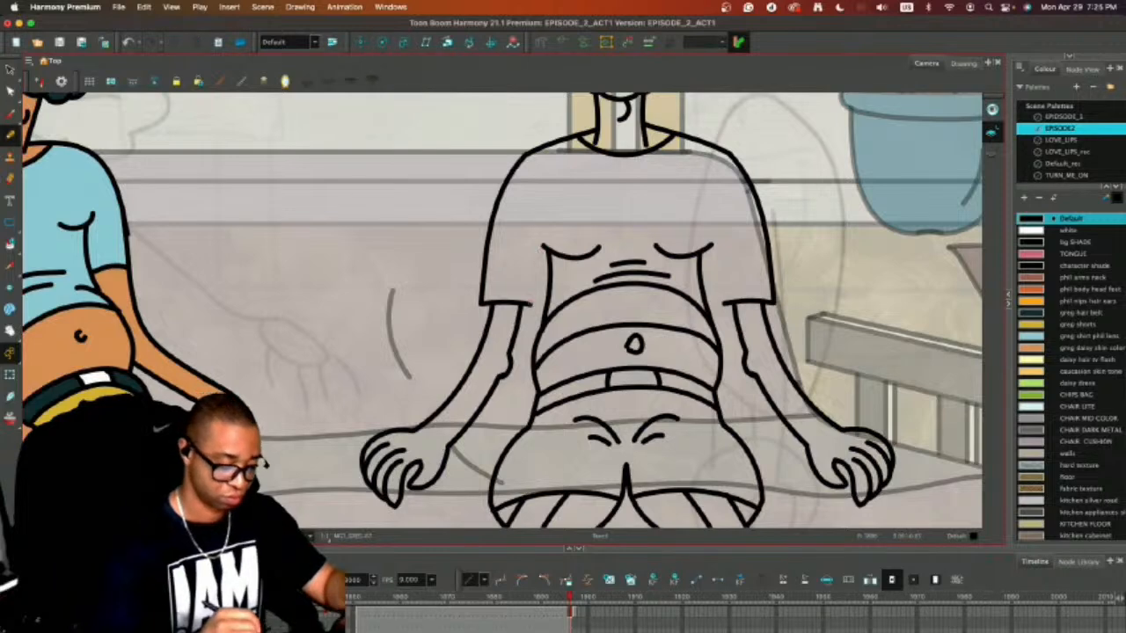
{"action": "left_click_drag", "start_coordinate": [531, 304], "coordinate": [544, 253]}
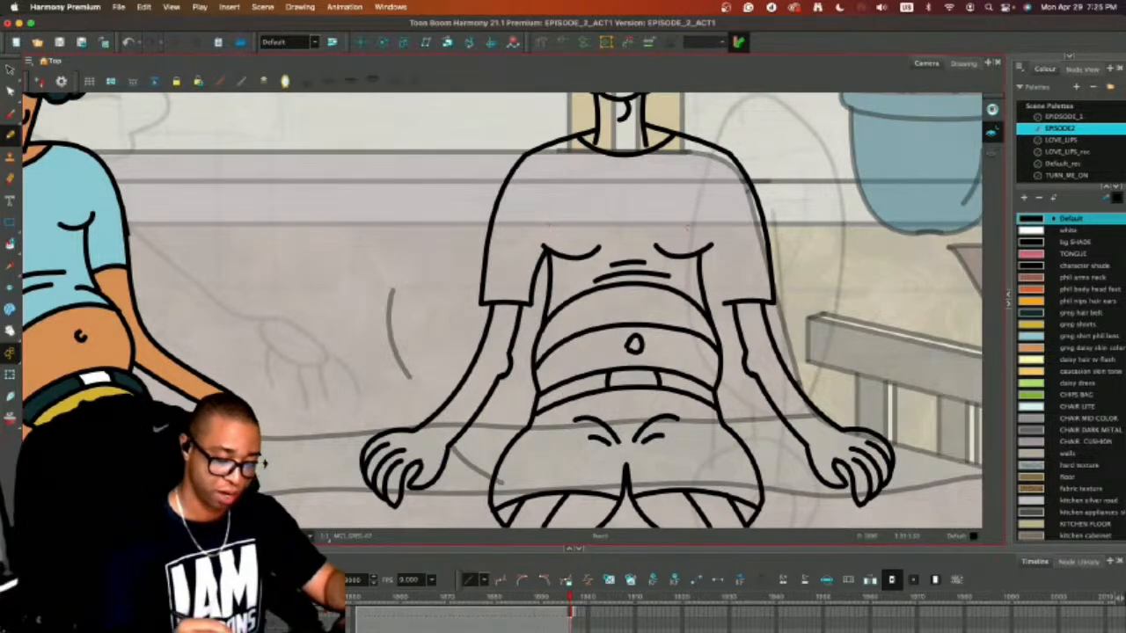
{"action": "left_click_drag", "start_coordinate": [727, 305], "coordinate": [713, 273]}
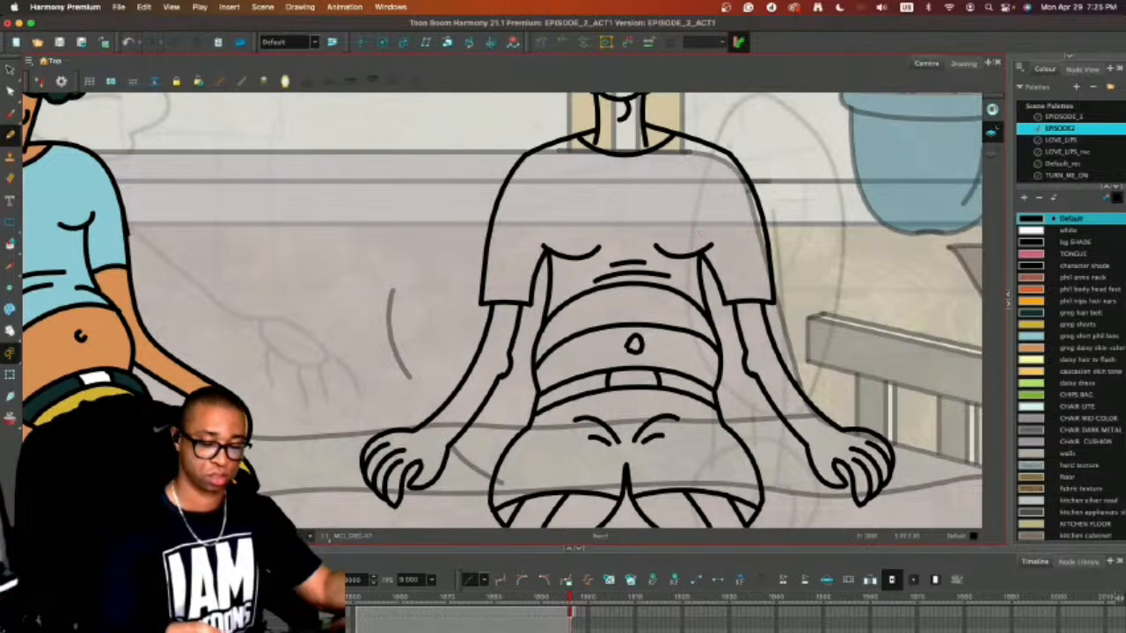
Stretch both outer sleeve curves up and inward so their tops reach the shoulder lines.
{"action": "left_click_drag", "start_coordinate": [487, 305], "coordinate": [545, 129]}
{"action": "key", "text": "super+z"}
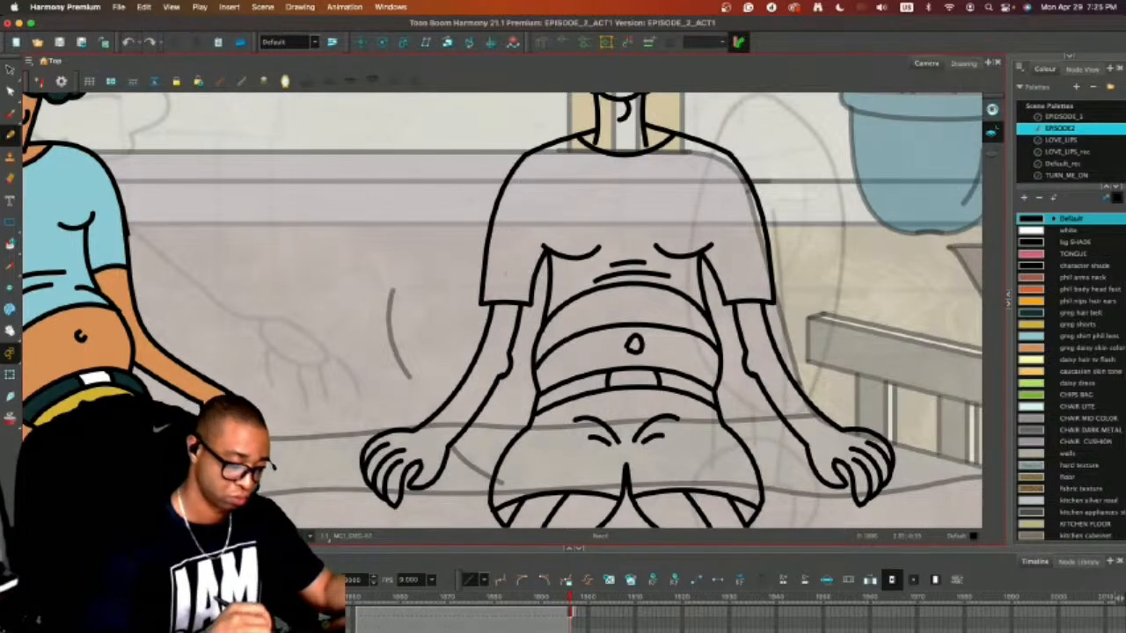
{"action": "key", "text": "alt+s"}
{"action": "left_click", "coordinate": [490, 211]}
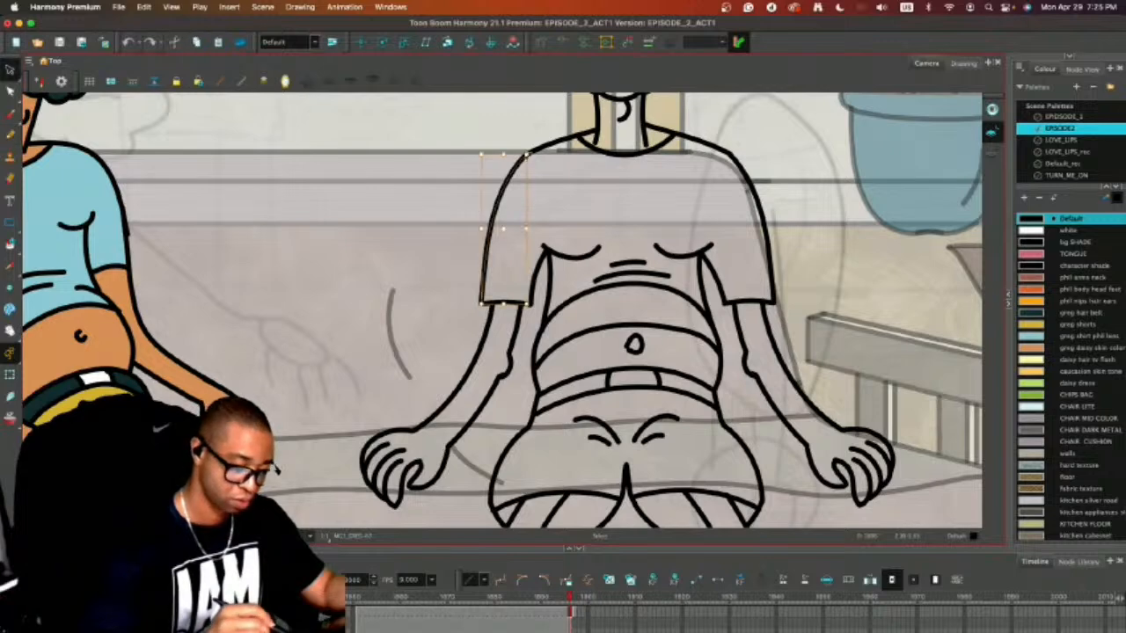
{"action": "left_click_drag", "start_coordinate": [527, 156], "coordinate": [548, 145]}
{"action": "left_click", "coordinate": [569, 100]}
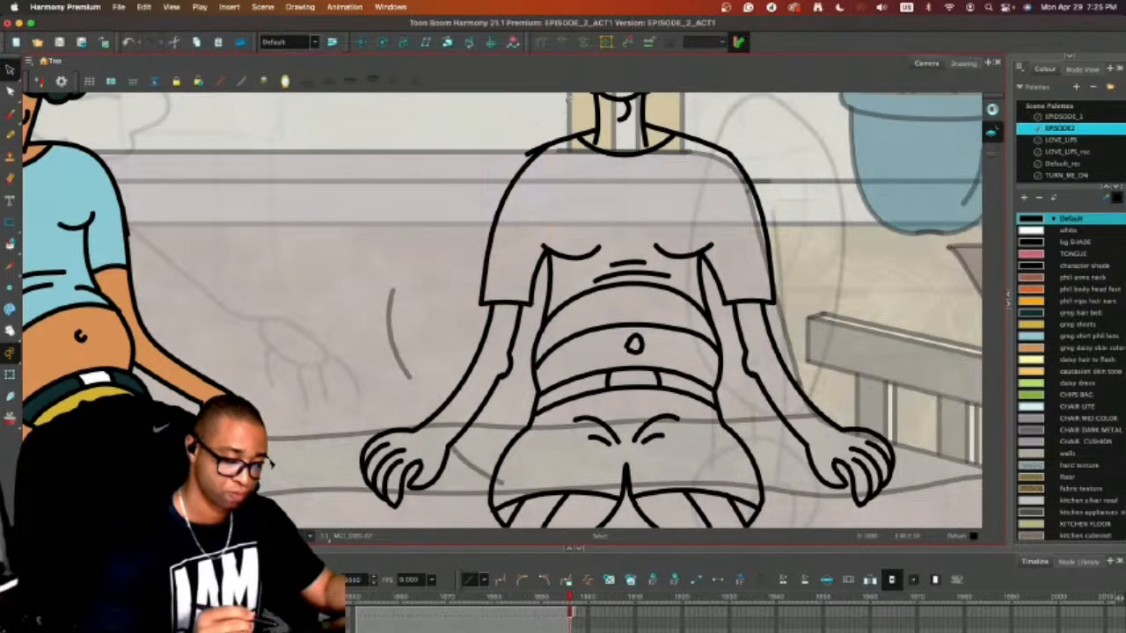
{"action": "left_click", "coordinate": [740, 198]}
{"action": "left_click_drag", "start_coordinate": [729, 154], "coordinate": [706, 144]}
{"action": "left_click", "coordinate": [746, 124]}
Pull the outer ends of the shoulder lines inward so they join the sleeve curves without overlapping.
{"action": "left_click", "coordinate": [726, 149]}
{"action": "left_click", "coordinate": [754, 120]}
{"action": "left_click", "coordinate": [700, 137]}
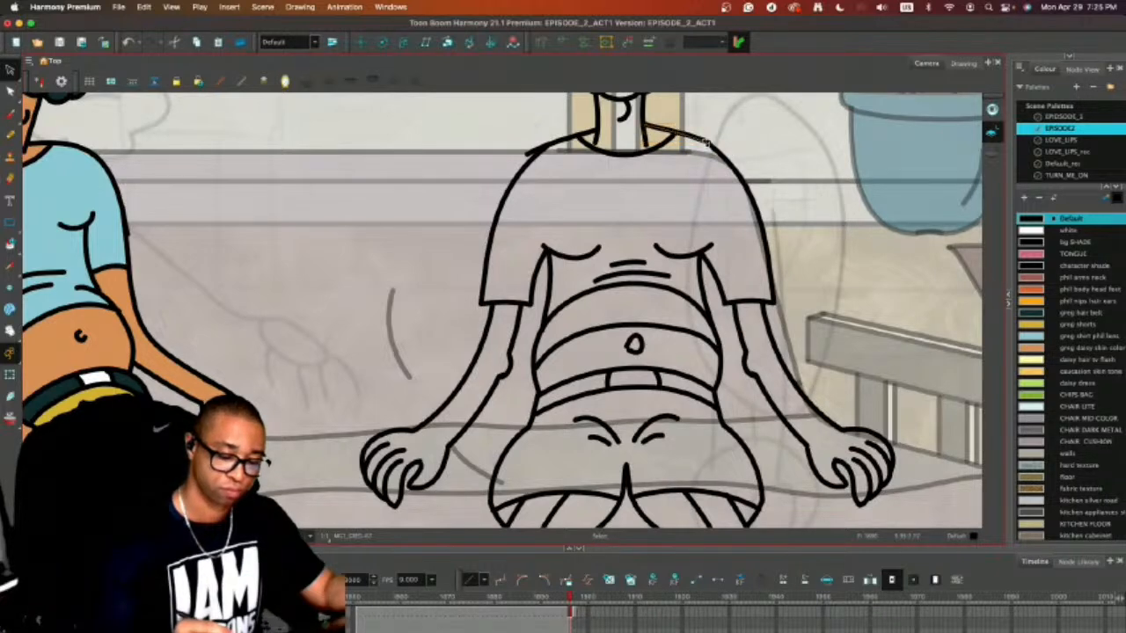
{"action": "left_click", "coordinate": [736, 121]}
{"action": "left_click", "coordinate": [576, 139]}
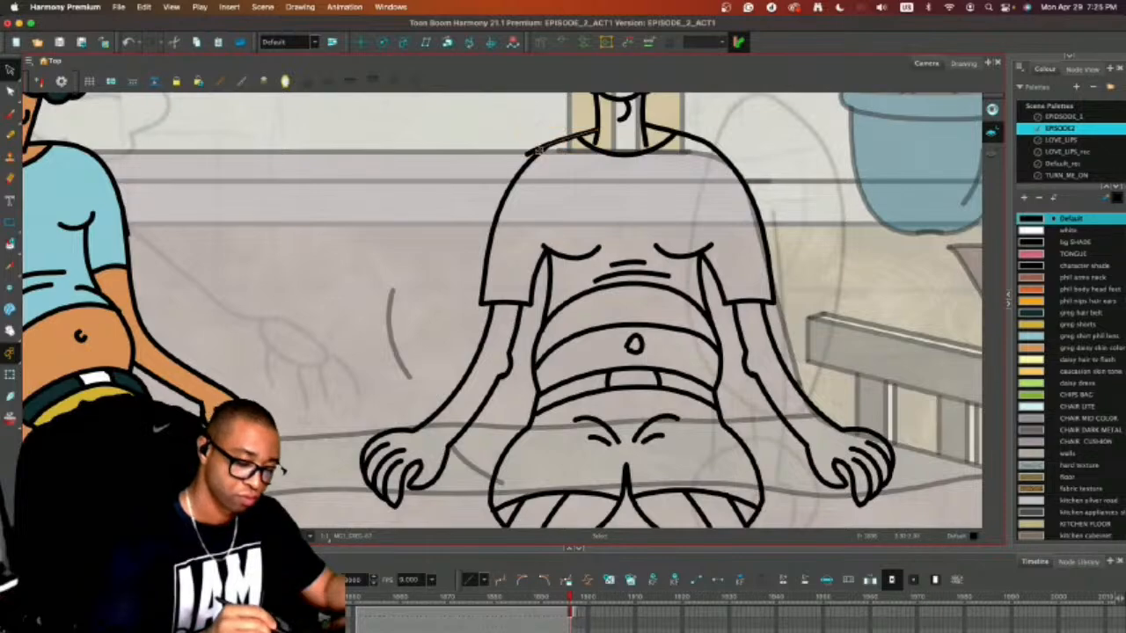
{"action": "left_click_drag", "start_coordinate": [546, 148], "coordinate": [550, 147]}
{"action": "left_click", "coordinate": [555, 169]}
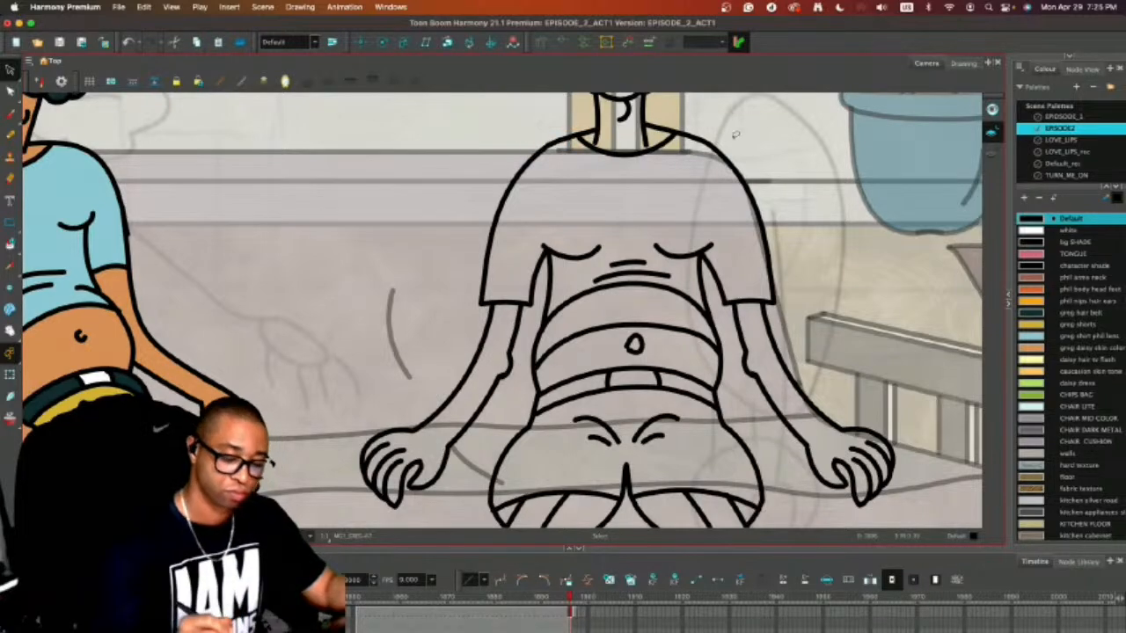
Examine the second character's reshaped shoulders, sleeves and neck area for lines that still need fixing.
{"action": "key", "text": "1"}
{"action": "key", "text": "1"}
{"action": "key", "text": "1"}
{"action": "key", "text": "1"}
{"action": "key", "text": "1"}
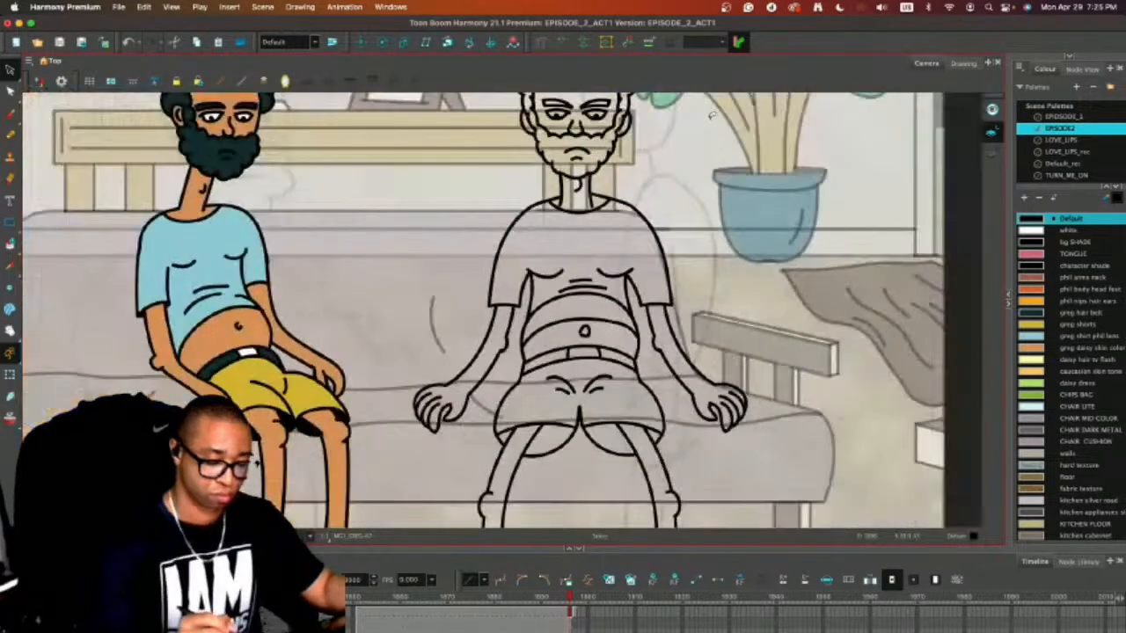
{"action": "key", "text": "2"}
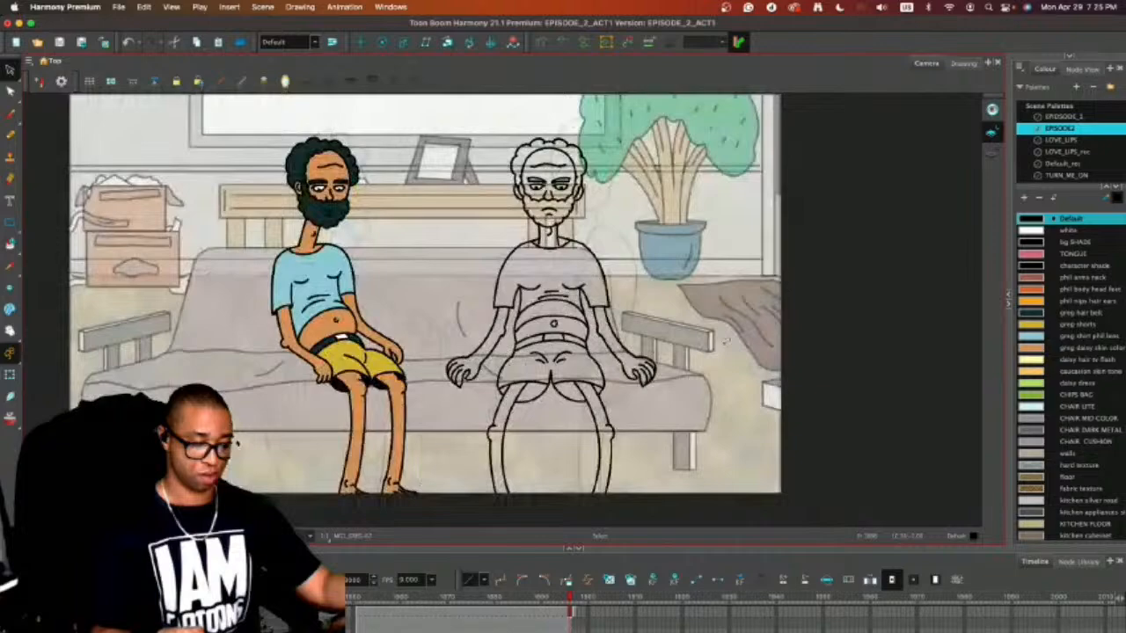
{"action": "key", "text": "2"}
{"action": "key", "text": "2"}
{"action": "key", "text": "2"}
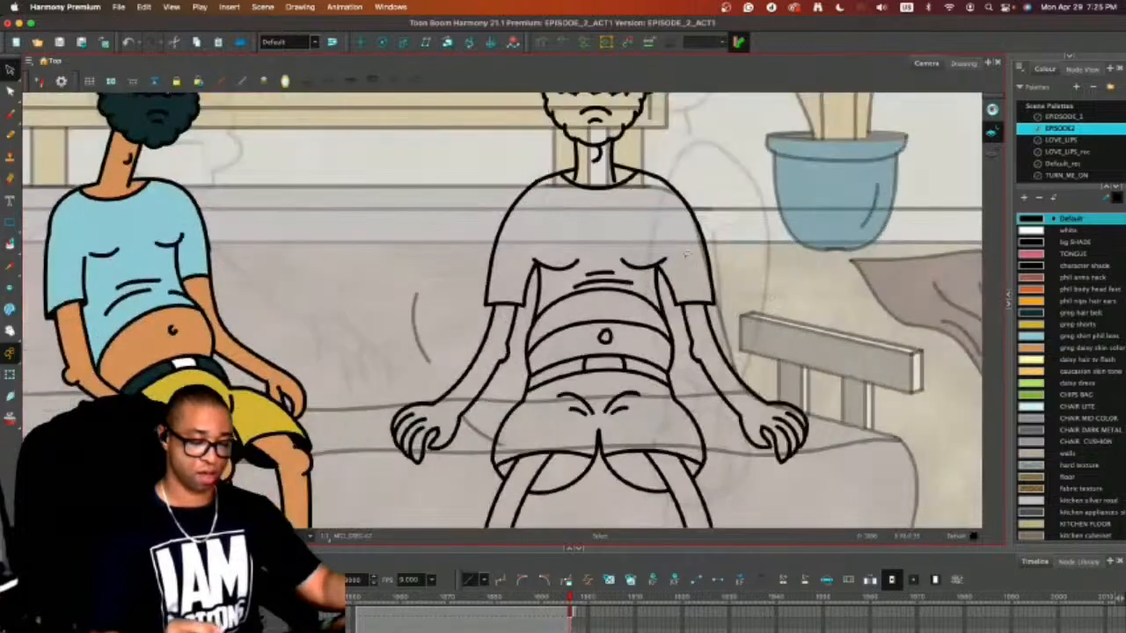
{"action": "left_click_drag", "start_coordinate": [689, 278], "coordinate": [672, 346]}
{"action": "key", "text": "2"}
{"action": "key", "text": "2"}
{"action": "left_click", "coordinate": [721, 215]}
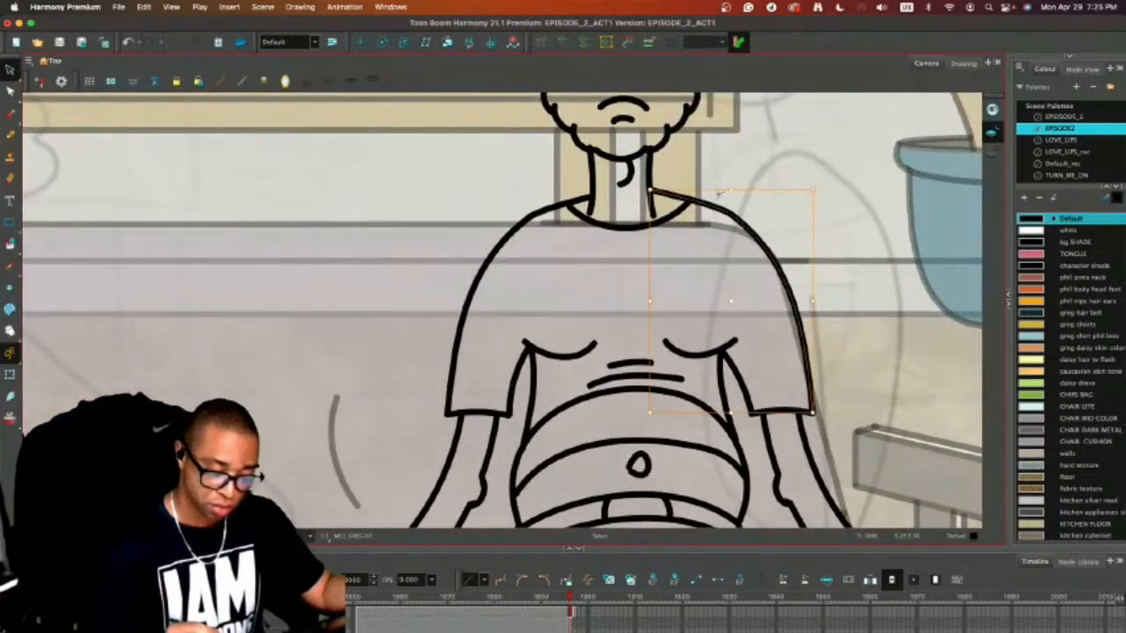
{"action": "key", "text": "Escape"}
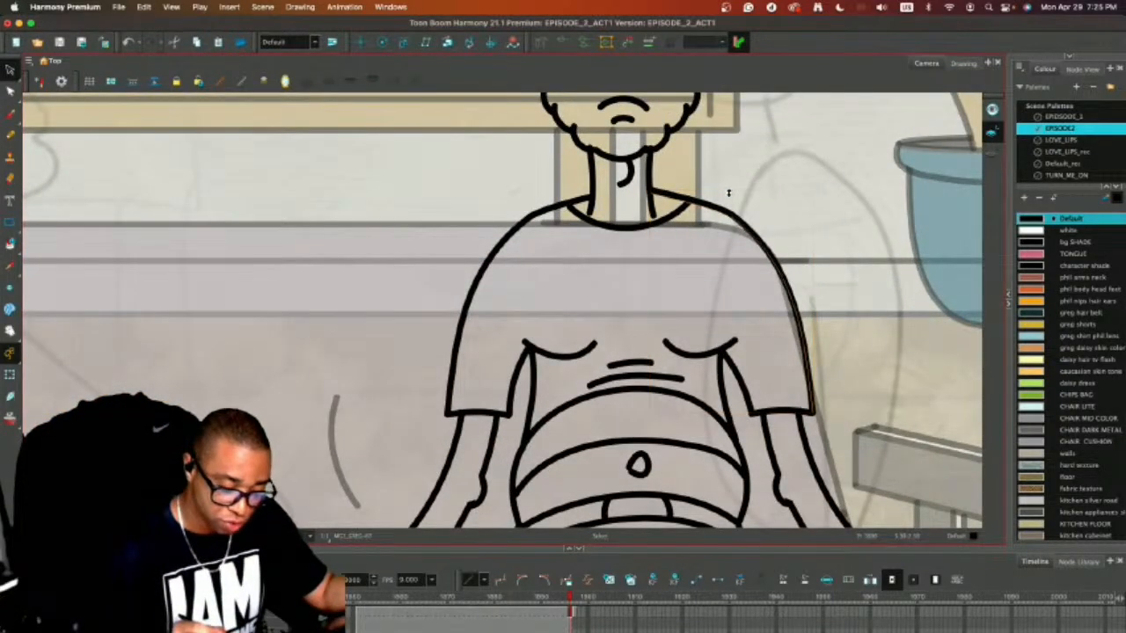
Adjust the neckline curve's width and height so both of its ends meet the shoulder lines.
{"action": "left_click", "coordinate": [677, 211]}
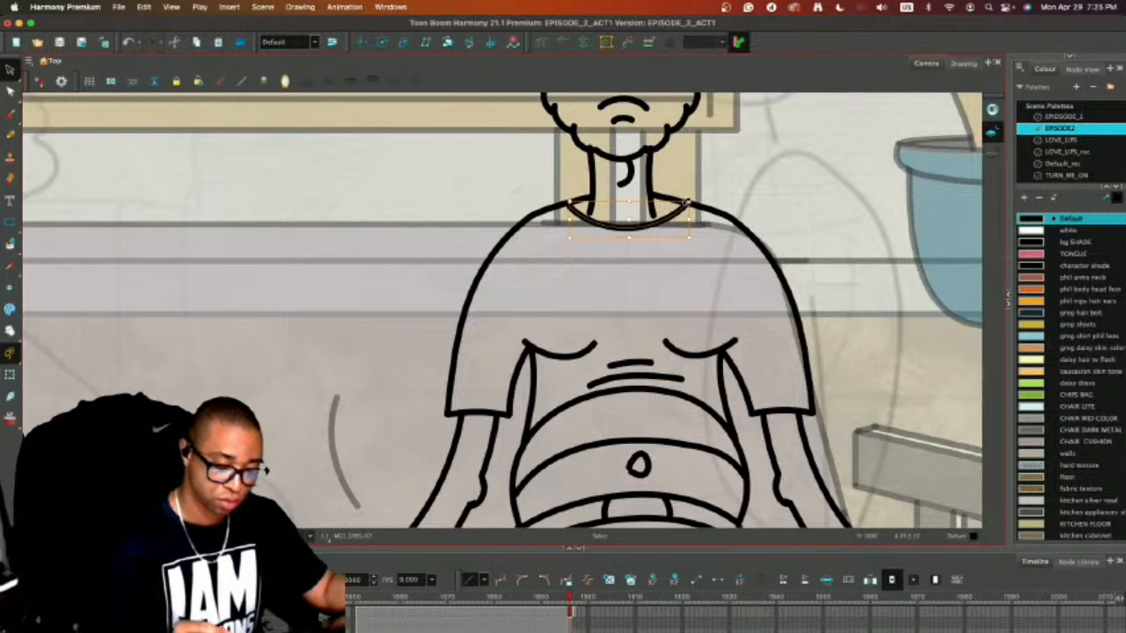
{"action": "left_click_drag", "start_coordinate": [688, 202], "coordinate": [685, 204]}
{"action": "left_click", "coordinate": [739, 163]}
{"action": "left_click", "coordinate": [669, 213]}
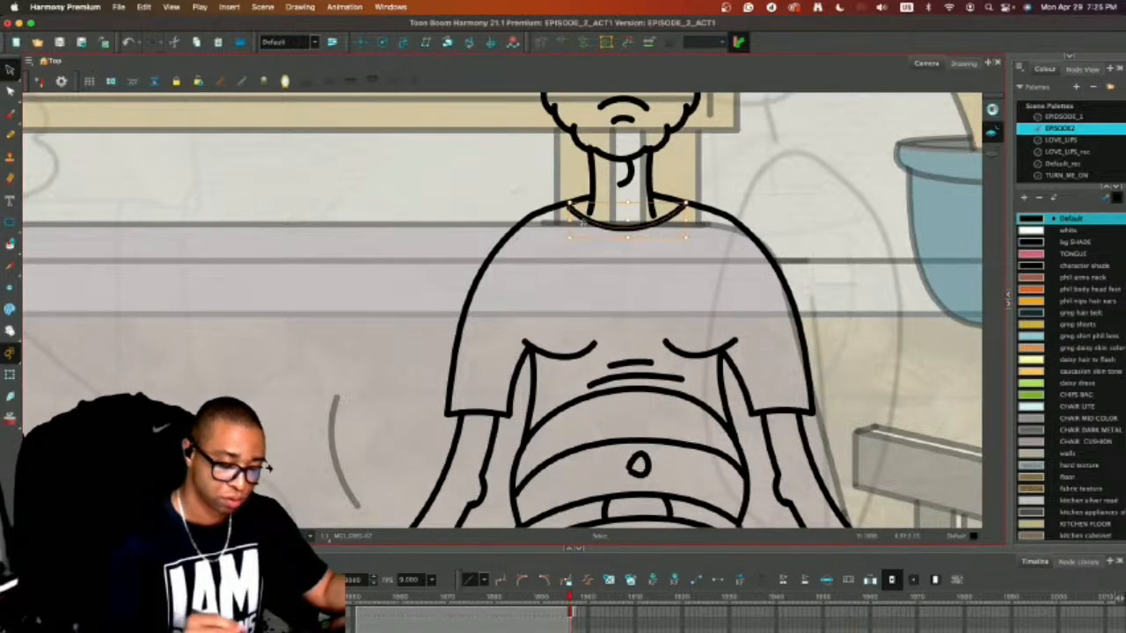
{"action": "left_click_drag", "start_coordinate": [570, 219], "coordinate": [566, 218]}
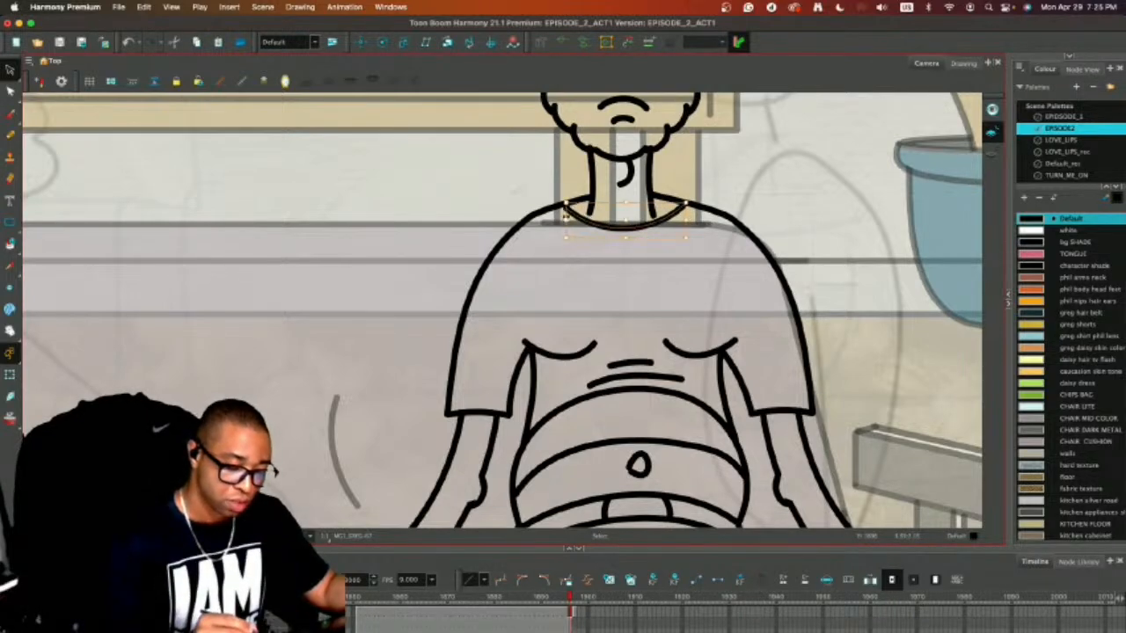
{"action": "left_click", "coordinate": [626, 218]}
{"action": "left_click", "coordinate": [581, 220]}
{"action": "left_click_drag", "start_coordinate": [565, 243], "coordinate": [566, 240]}
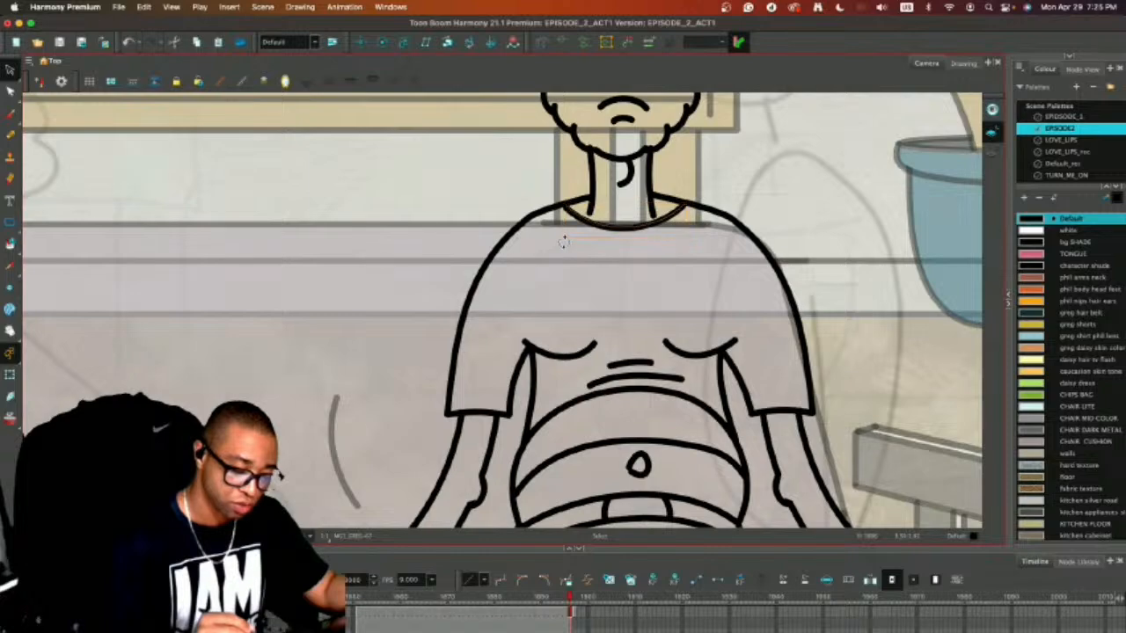
{"action": "left_click", "coordinate": [684, 162]}
{"action": "key", "text": "1"}
{"action": "key", "text": "1"}
{"action": "key", "text": "1"}
{"action": "key", "text": "1"}
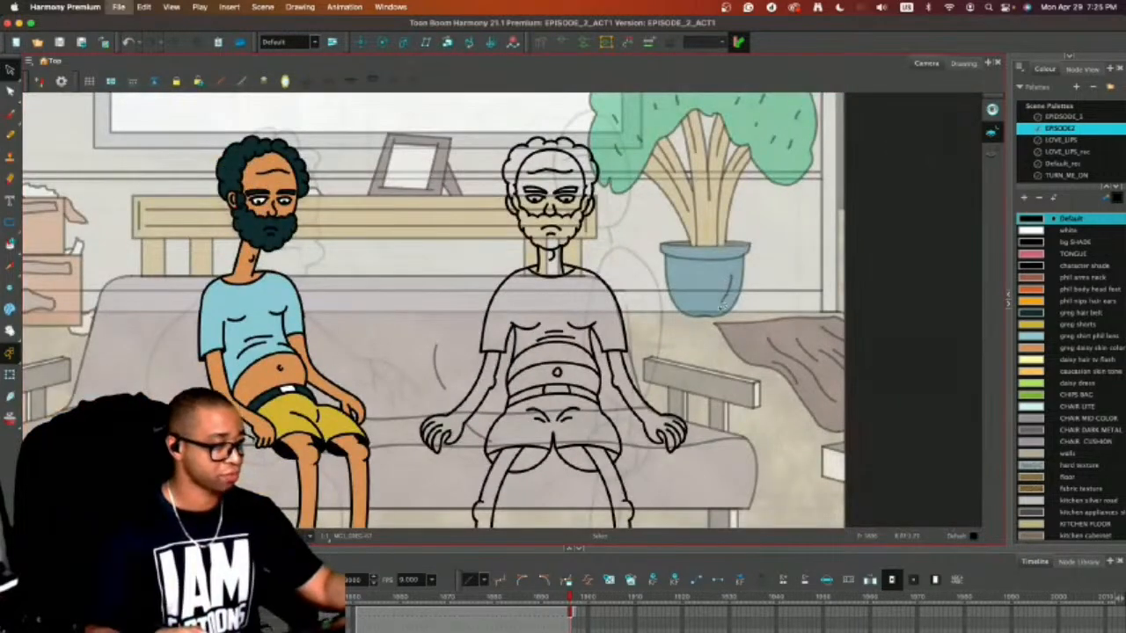
{"action": "key", "text": "1"}
{"action": "left_click_drag", "start_coordinate": [438, 306], "coordinate": [421, 197]}
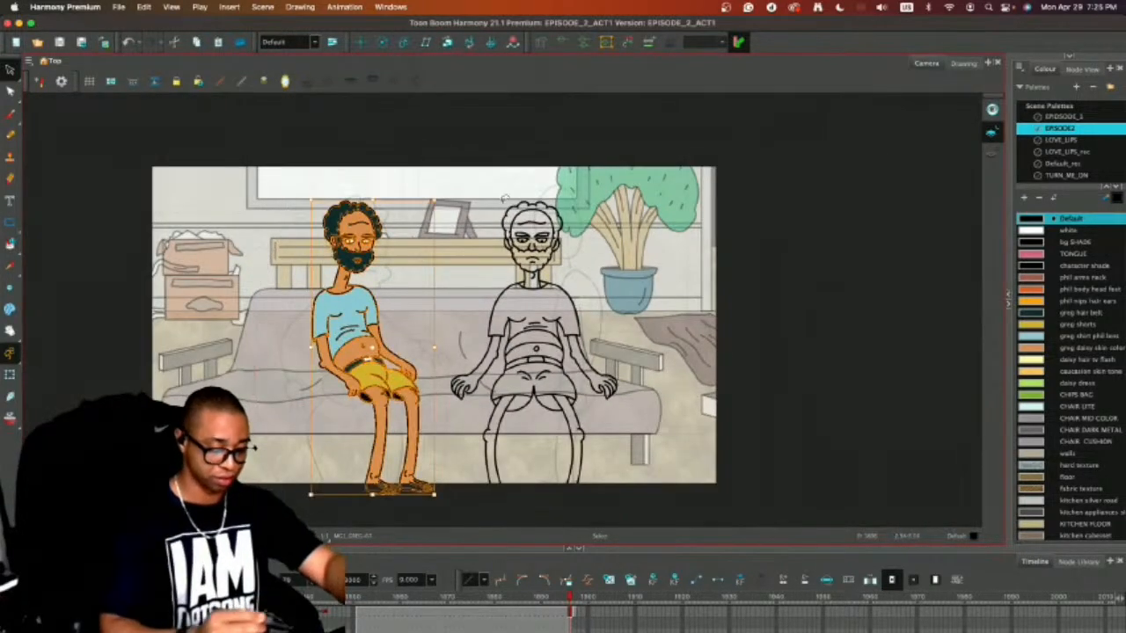
{"action": "key", "text": "Delete"}
{"action": "key", "text": "super+z"}
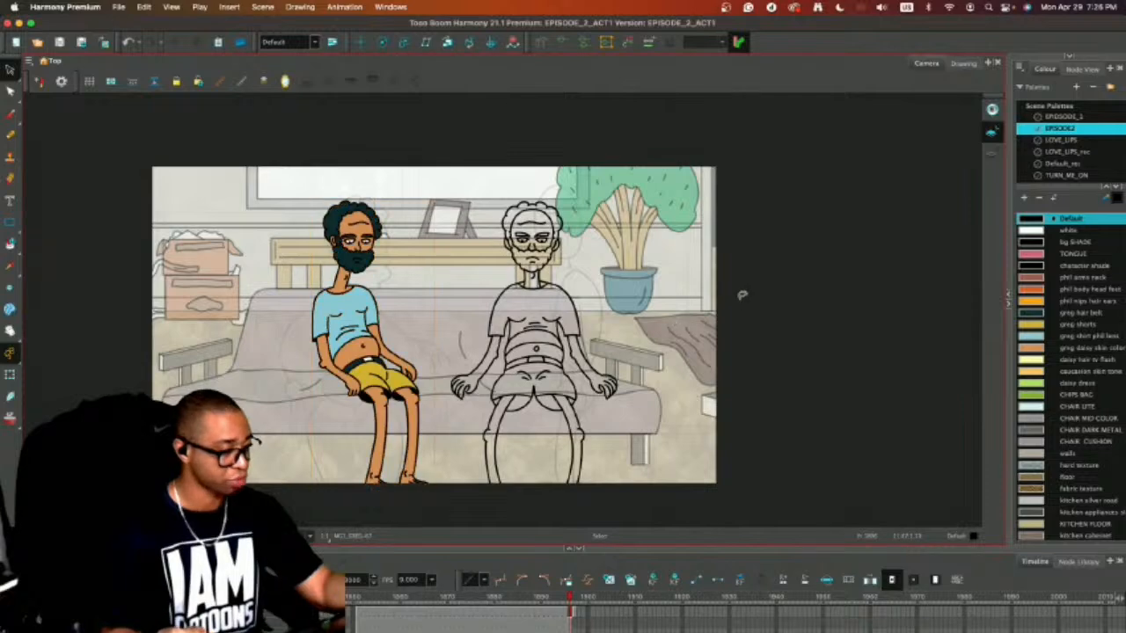
{"action": "mouse_move", "coordinate": [571, 171]}
{"action": "left_mouse_down"}
{"action": "mouse_move", "coordinate": [448, 376]}
{"action": "mouse_move", "coordinate": [598, 151]}
{"action": "mouse_move", "coordinate": [531, 163]}
{"action": "left_mouse_up"}
{"action": "left_click", "coordinate": [752, 334]}
Draw a short horizontal line across the lower end of each of the second character's legs.
{"action": "key", "text": "2"}
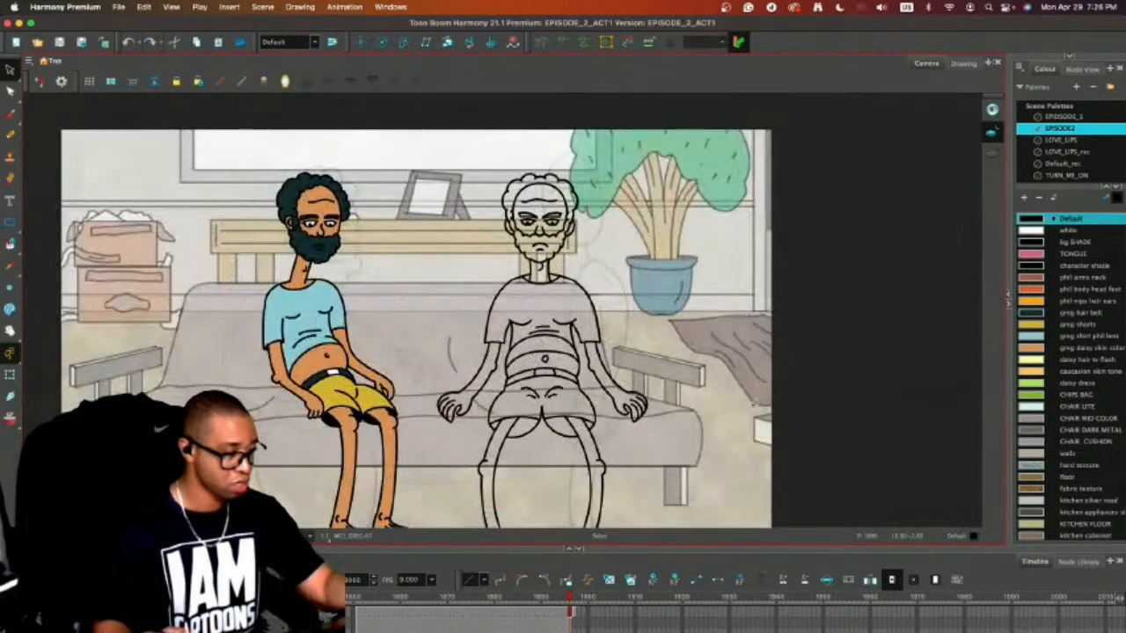
{"action": "left_click_drag", "start_coordinate": [759, 423], "coordinate": [803, 290]}
{"action": "key", "text": "alt+slash"}
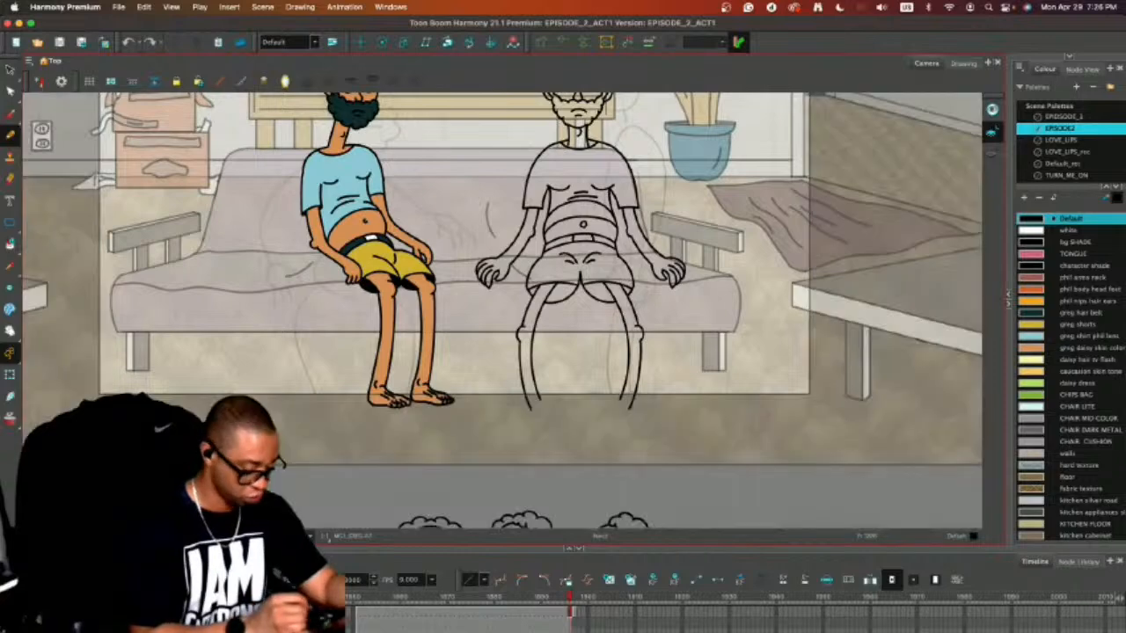
{"action": "key", "text": "2"}
{"action": "key", "text": "2"}
{"action": "left_click_drag", "start_coordinate": [530, 449], "coordinate": [581, 447]}
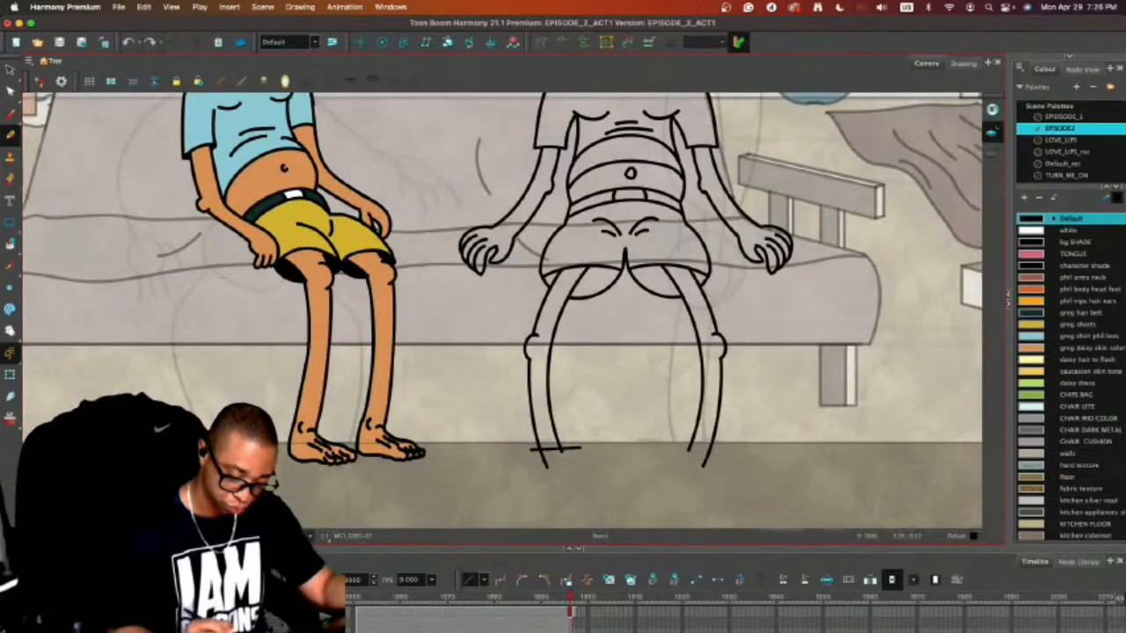
{"action": "left_click_drag", "start_coordinate": [680, 450], "coordinate": [721, 450]}
Extend the inner line of each leg slightly so it crosses the short line at the ankle.
{"action": "key", "text": "alt+s"}
{"action": "left_click", "coordinate": [694, 436]}
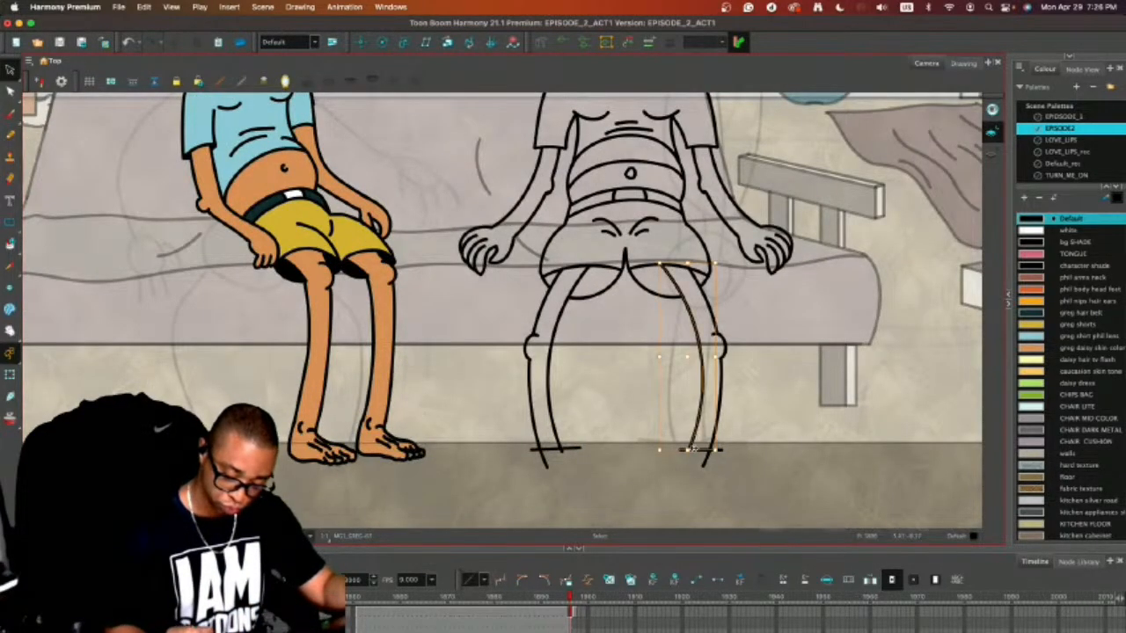
{"action": "left_click", "coordinate": [562, 448]}
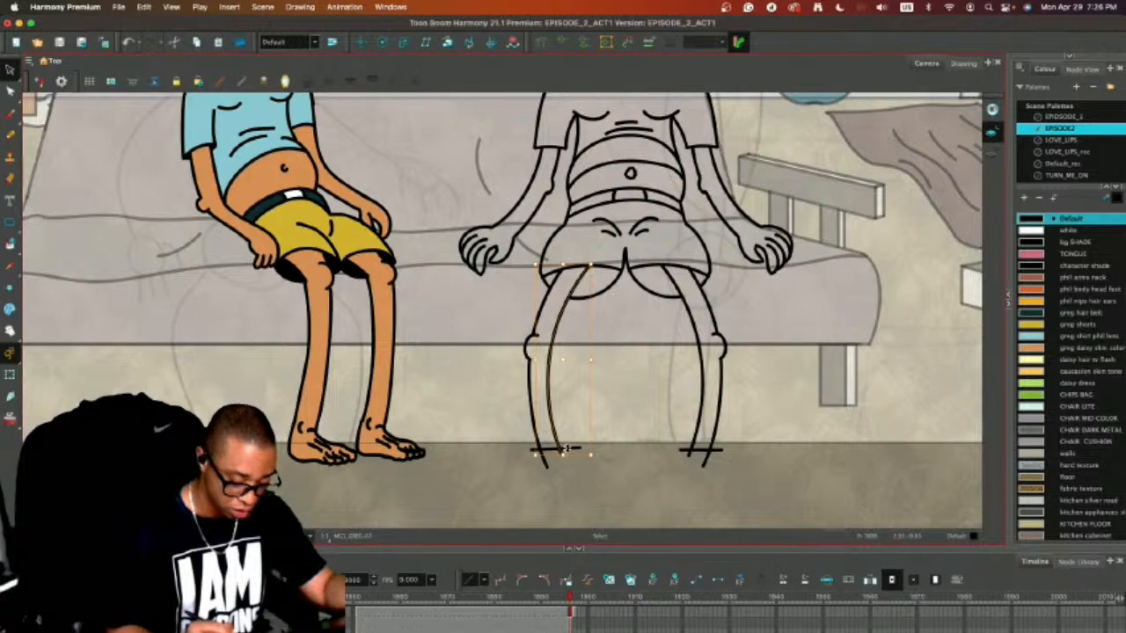
{"action": "left_click", "coordinate": [616, 408]}
{"action": "key", "text": "ctrl+a"}
{"action": "left_click", "coordinate": [617, 397]}
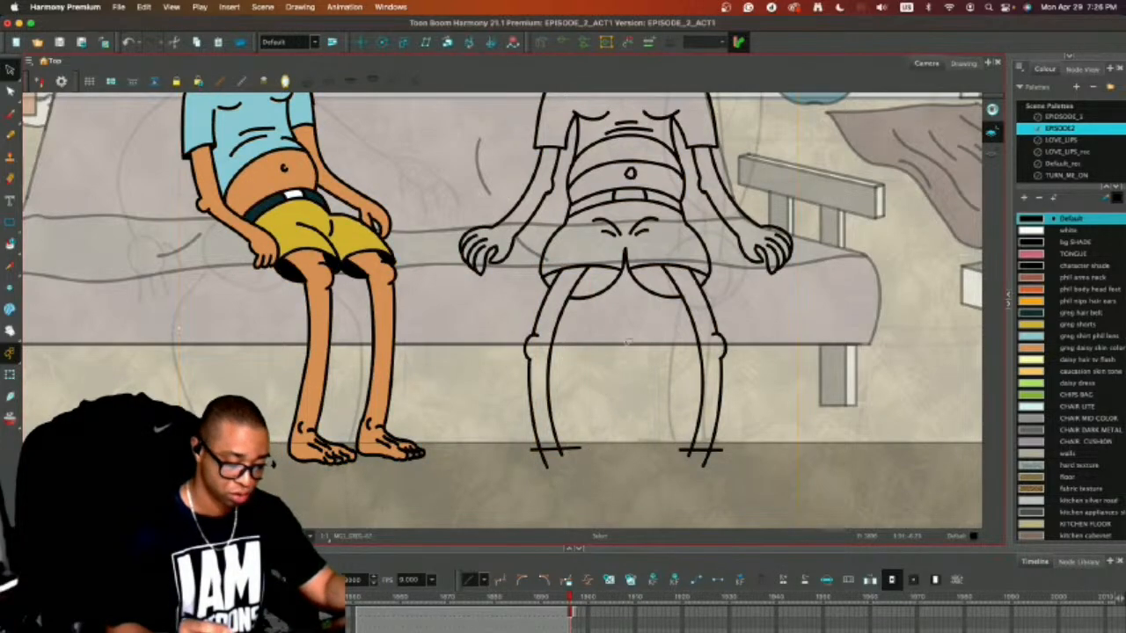
Select the complete second character and copy him.
{"action": "key", "text": "1"}
{"action": "key", "text": "1"}
{"action": "left_click_drag", "start_coordinate": [598, 255], "coordinate": [596, 306]}
{"action": "mouse_move", "coordinate": [595, 139]}
{"action": "left_mouse_down"}
{"action": "mouse_move", "coordinate": [466, 304]}
{"action": "mouse_move", "coordinate": [523, 495]}
{"action": "mouse_move", "coordinate": [698, 326]}
{"action": "mouse_move", "coordinate": [603, 95]}
{"action": "mouse_move", "coordinate": [576, 109]}
{"action": "left_mouse_up"}
{"action": "key", "text": "super+c"}
In the next frame's drawing, delete the second character's existing version and paste the copied one in its place.
{"action": "key", "text": "period"}
{"action": "mouse_move", "coordinate": [642, 167]}
{"action": "left_mouse_down"}
{"action": "mouse_move", "coordinate": [525, 176]}
{"action": "mouse_move", "coordinate": [572, 116]}
{"action": "left_mouse_up"}
{"action": "key", "text": "Delete"}
{"action": "key", "text": "super+v"}
{"action": "key", "text": "comma"}
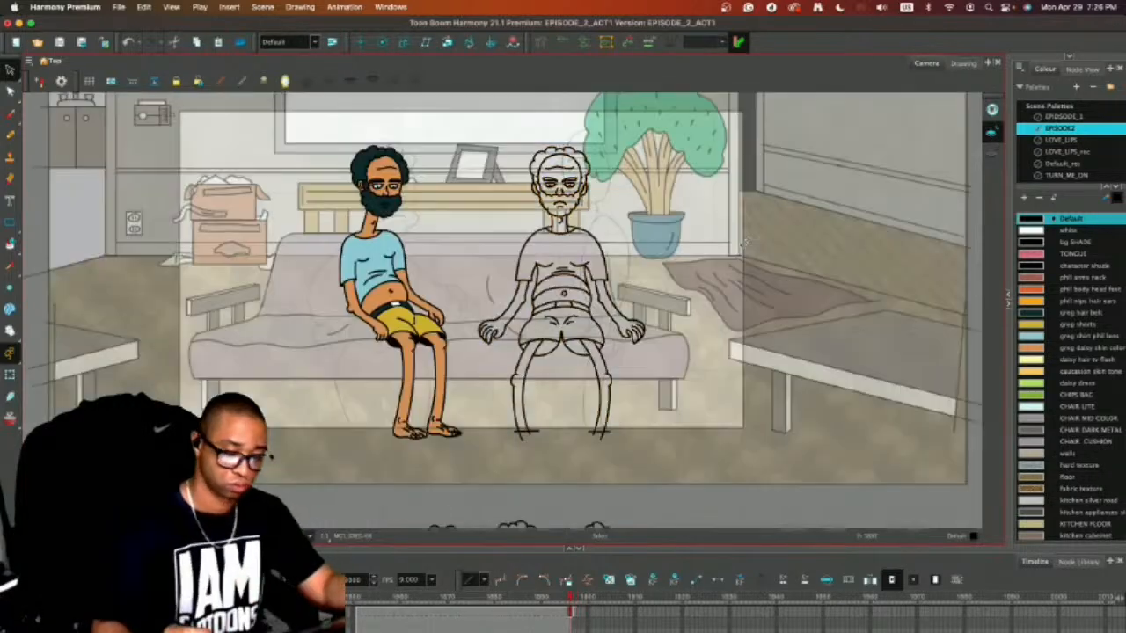
{"action": "mouse_move", "coordinate": [431, 118]}
{"action": "left_mouse_down"}
{"action": "mouse_move", "coordinate": [444, 476]}
{"action": "mouse_move", "coordinate": [444, 123]}
{"action": "mouse_move", "coordinate": [463, 89]}
{"action": "mouse_move", "coordinate": [468, 413]}
{"action": "mouse_move", "coordinate": [372, 101]}
{"action": "left_mouse_up"}
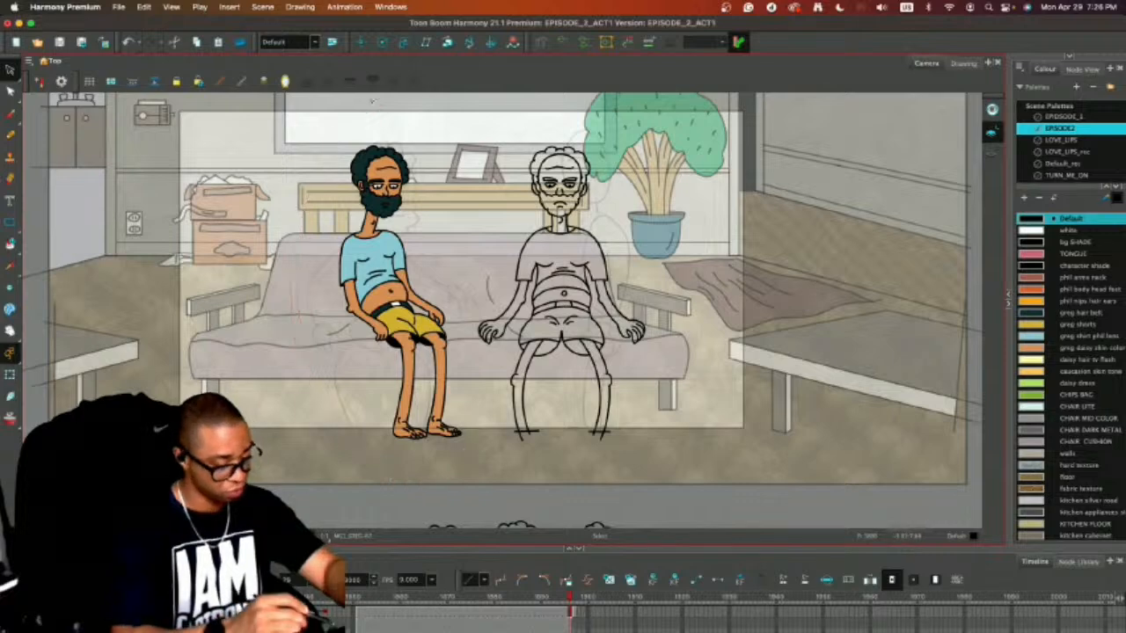
{"action": "mouse_move", "coordinate": [564, 118]}
{"action": "left_mouse_down"}
{"action": "mouse_move", "coordinate": [480, 318]}
{"action": "mouse_move", "coordinate": [588, 122]}
{"action": "left_mouse_up"}
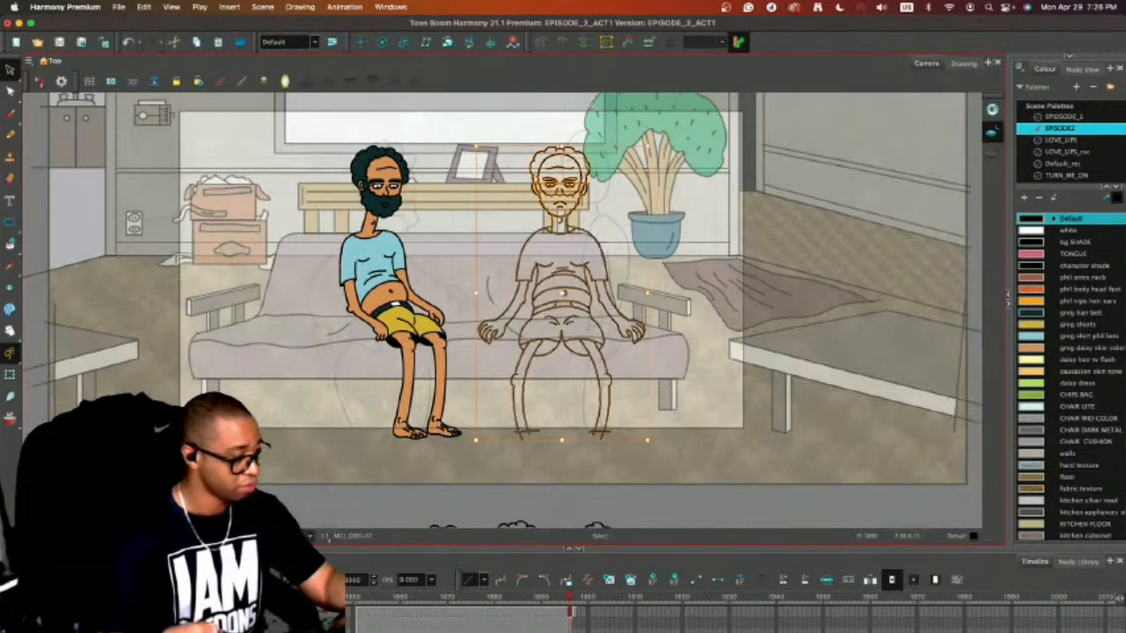
{"action": "left_click", "coordinate": [778, 235]}
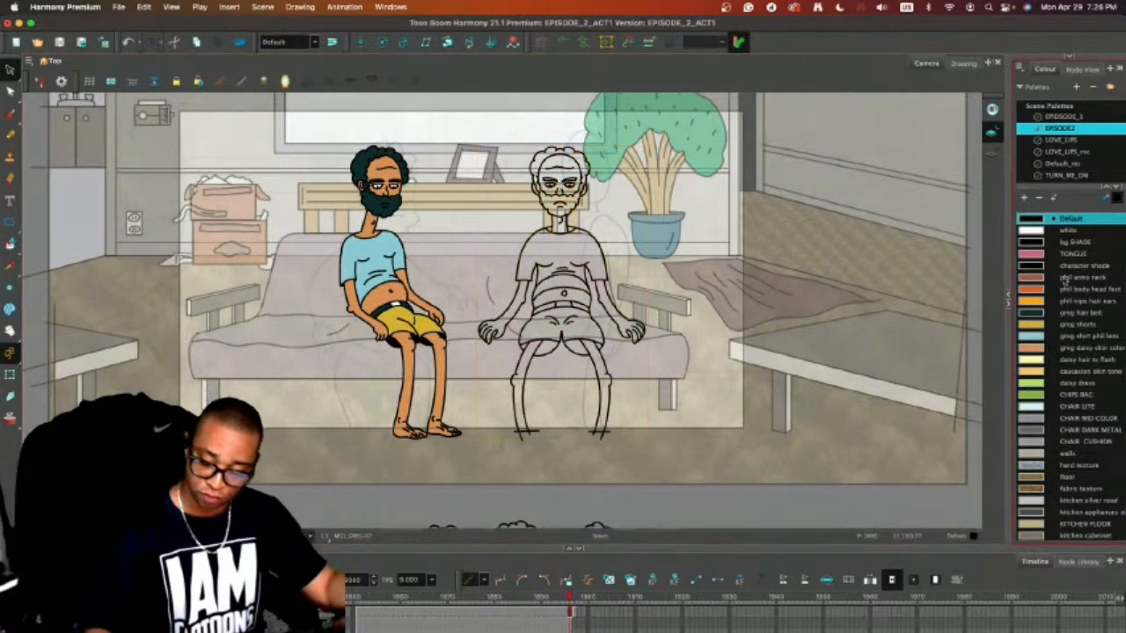
Fill the second character's face, arms, hands and both legs with the colour greg daisy skin color.
{"action": "key", "text": "alt+i"}
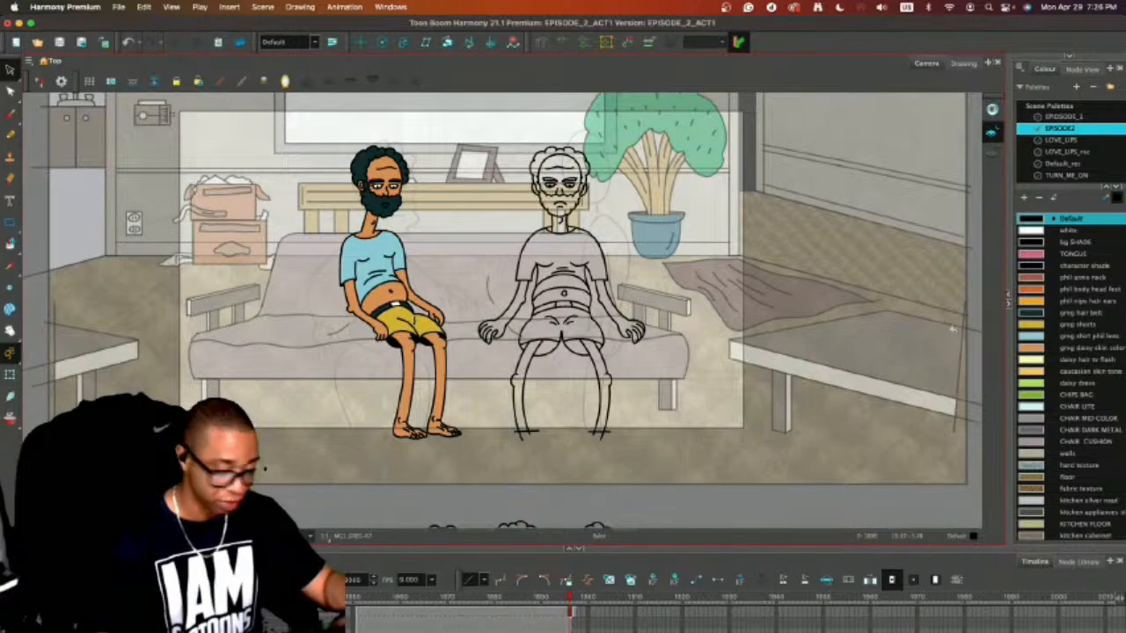
{"action": "left_click", "coordinate": [1037, 348]}
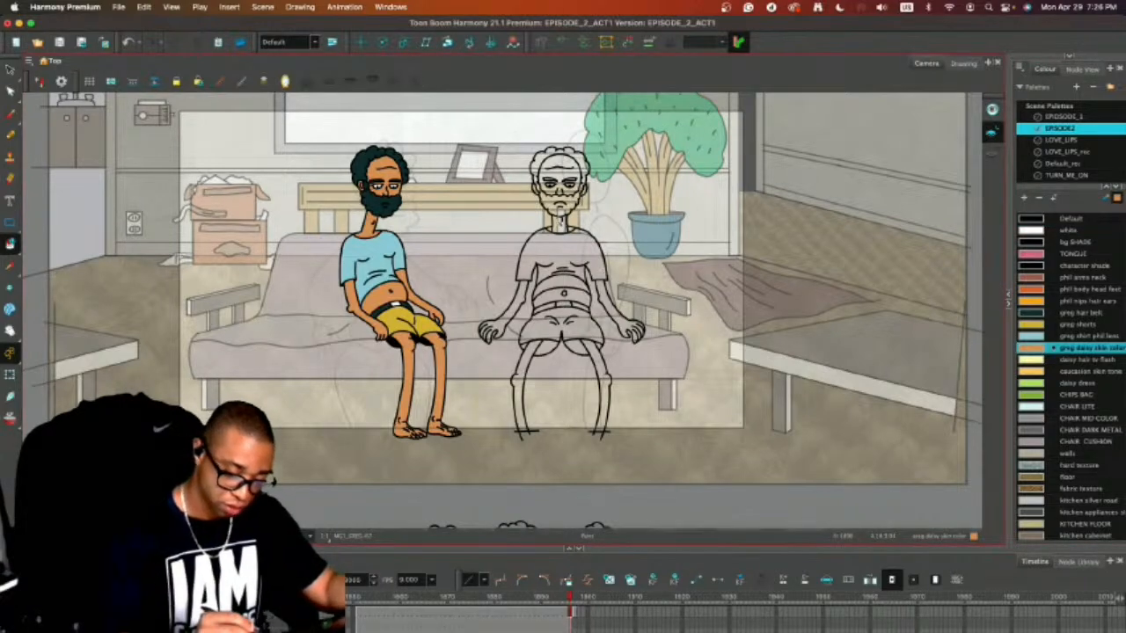
{"action": "left_click", "coordinate": [559, 180]}
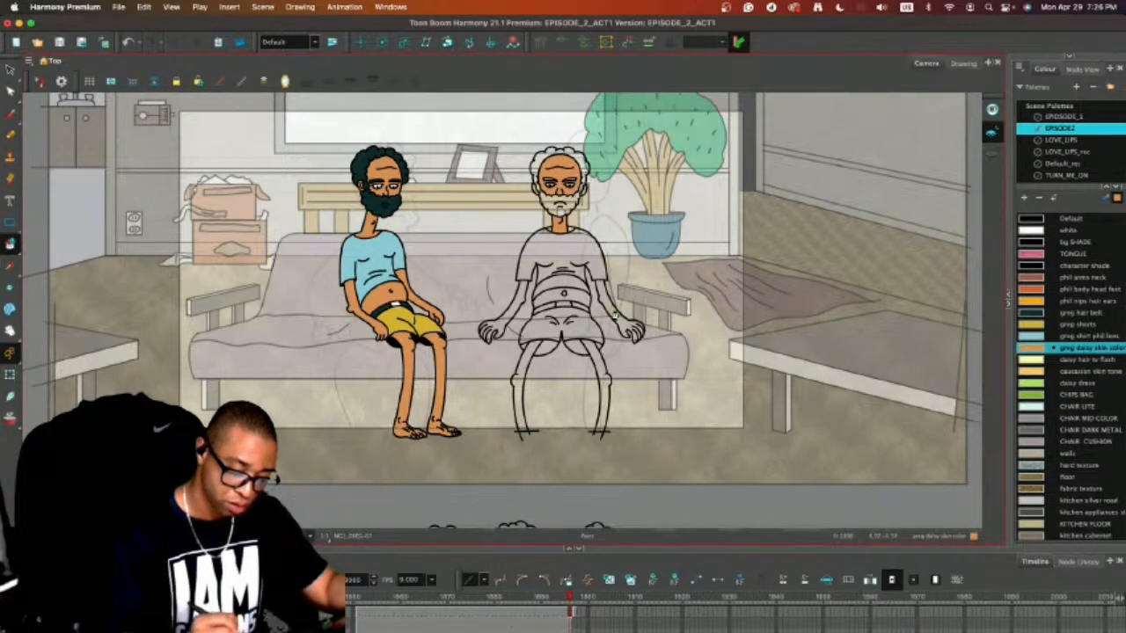
{"action": "left_click", "coordinate": [629, 328]}
{"action": "left_click", "coordinate": [497, 325]}
{"action": "left_click", "coordinate": [526, 386]}
{"action": "left_click", "coordinate": [598, 387]}
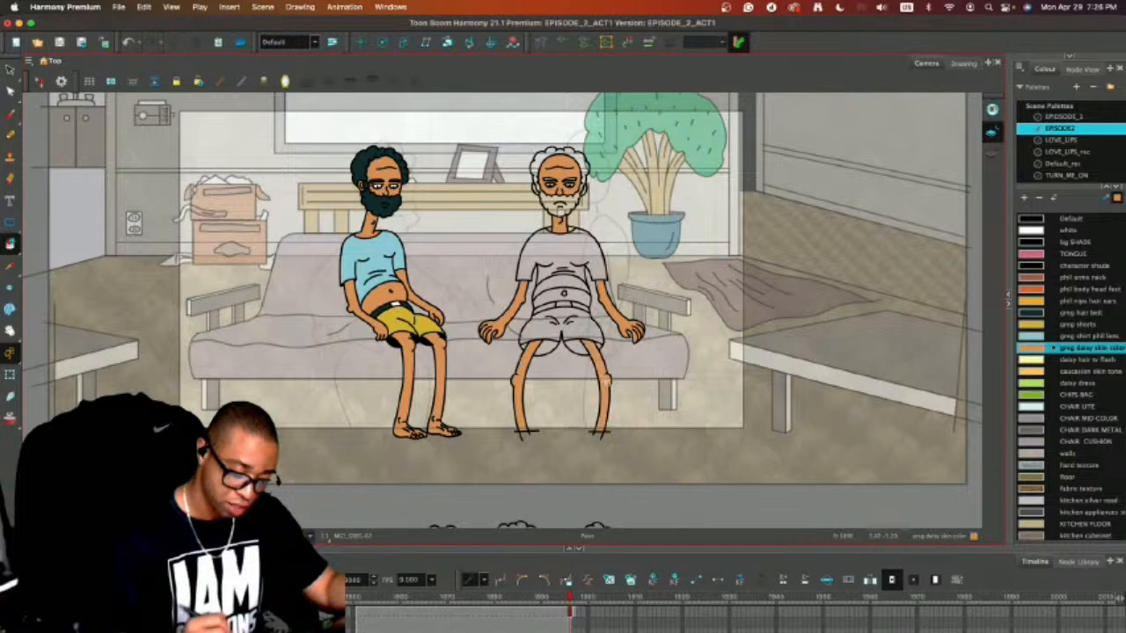
Fill the two openings under the legs of the second character's shorts with the black Default colour.
{"action": "left_click", "coordinate": [1030, 218]}
{"action": "left_click", "coordinate": [580, 347]}
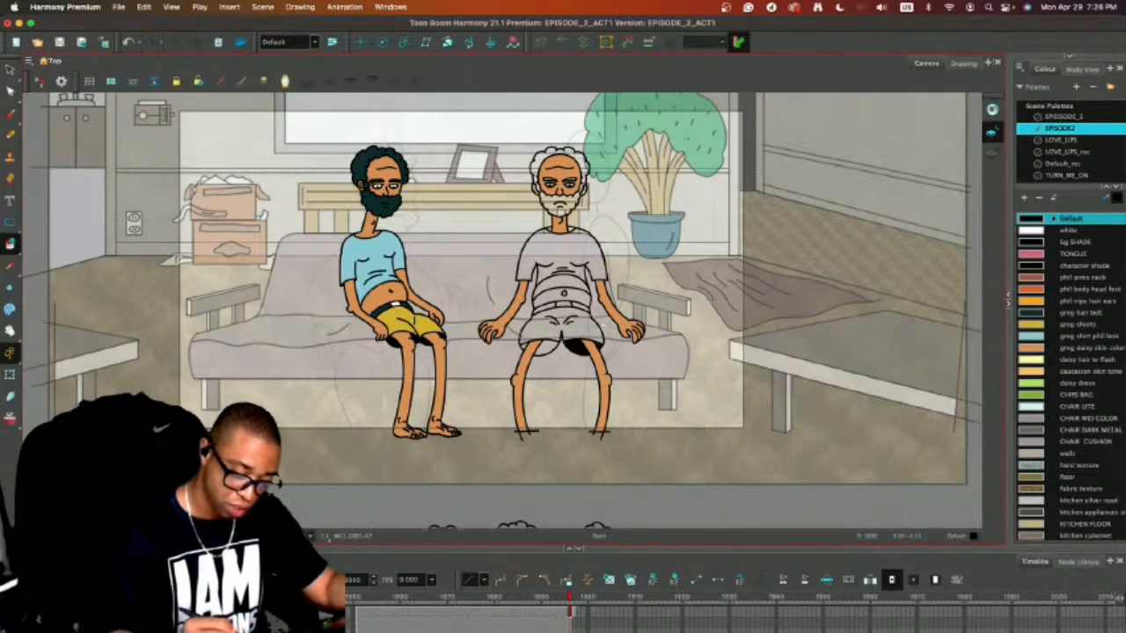
{"action": "left_click", "coordinate": [540, 351]}
Fill the second character's hair, beard and both halves of his belt with the colour greg hair belt.
{"action": "scroll", "coordinate": [668, 287], "scroll_direction": "up", "scroll_amount": 2}
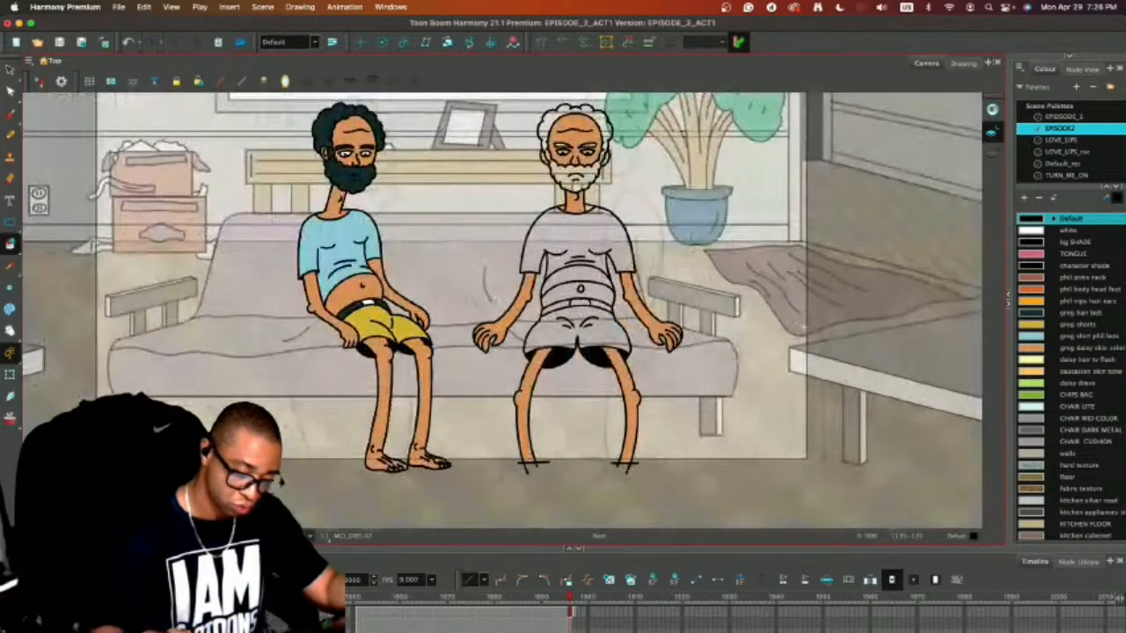
{"action": "left_click", "coordinate": [1031, 312]}
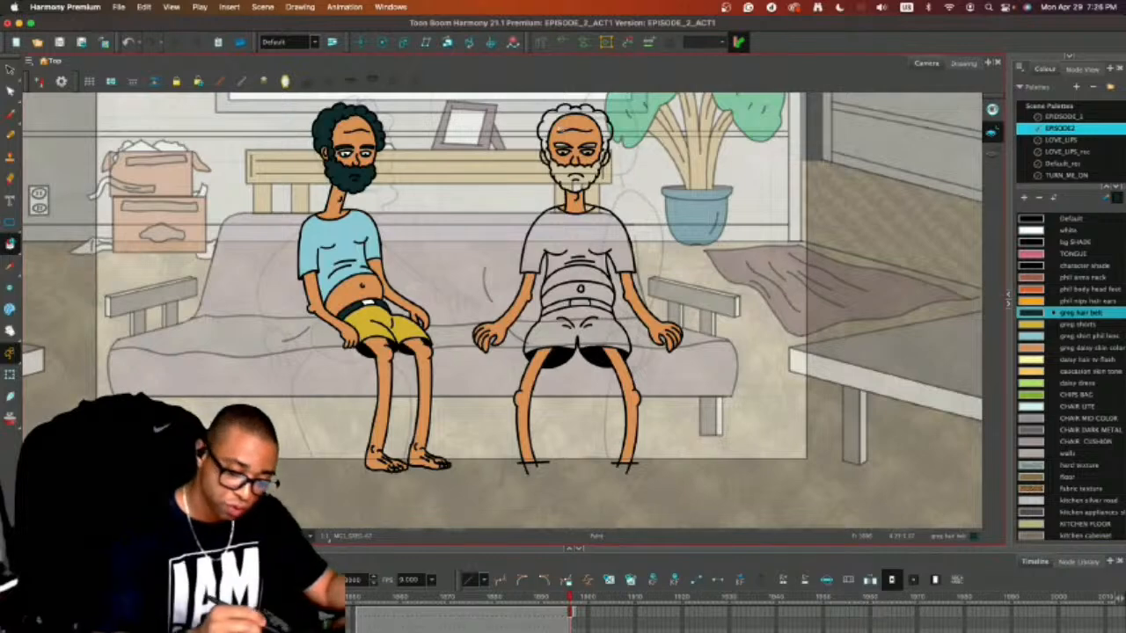
{"action": "left_click", "coordinate": [563, 173]}
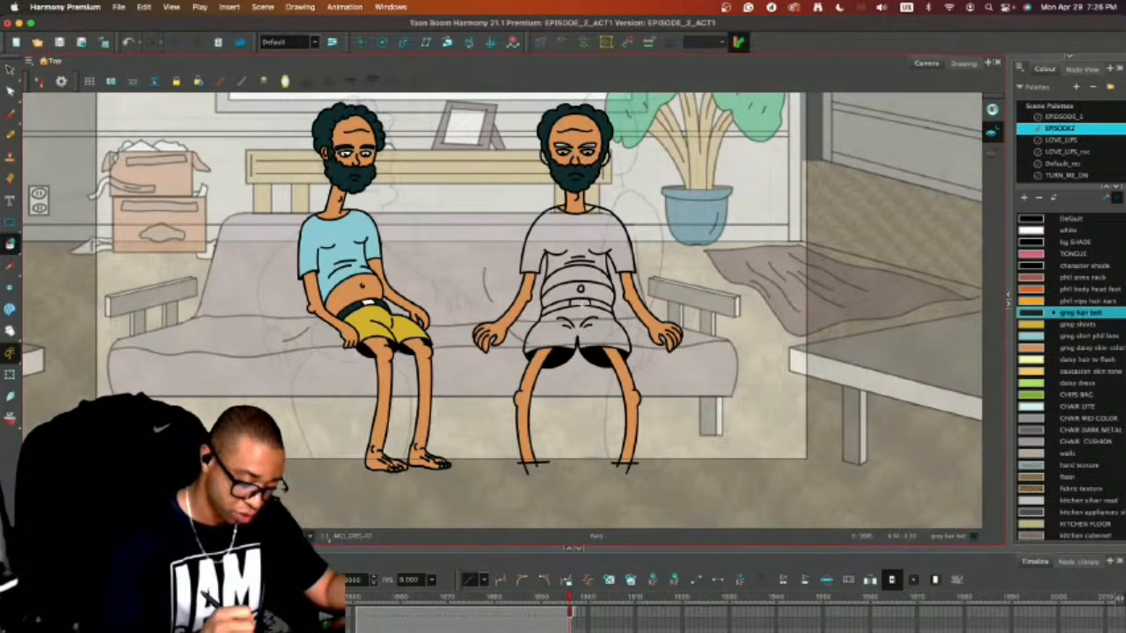
{"action": "left_click", "coordinate": [563, 306]}
{"action": "left_click", "coordinate": [600, 303]}
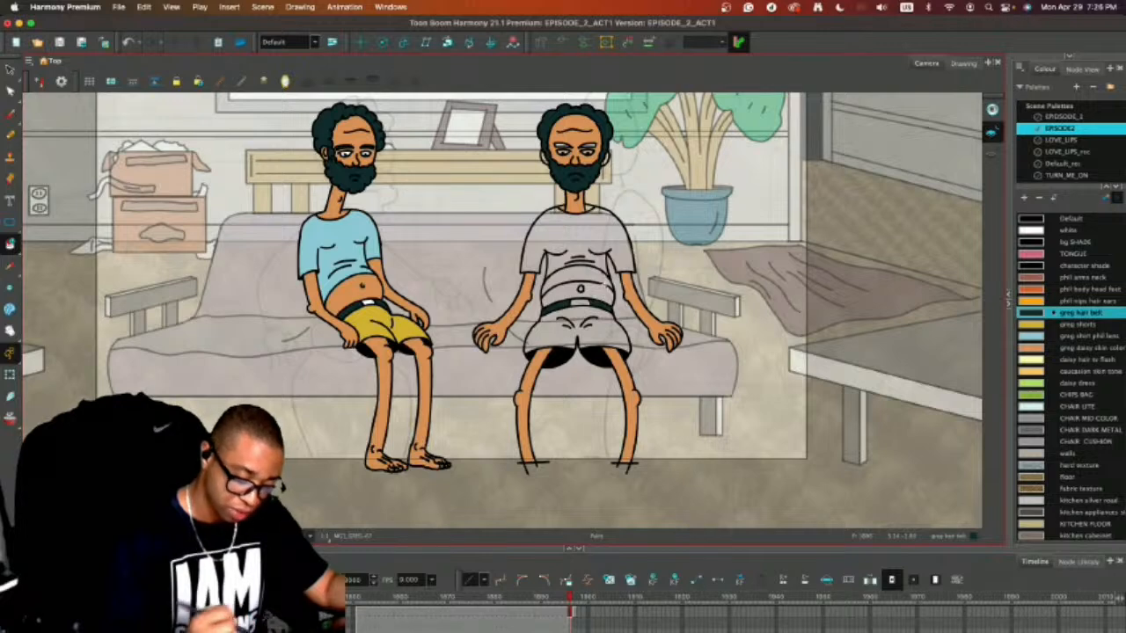
Fill the second character's belly with greg daisy skin color and his shirt with greg shirt phil lens.
{"action": "left_click", "coordinate": [1032, 348]}
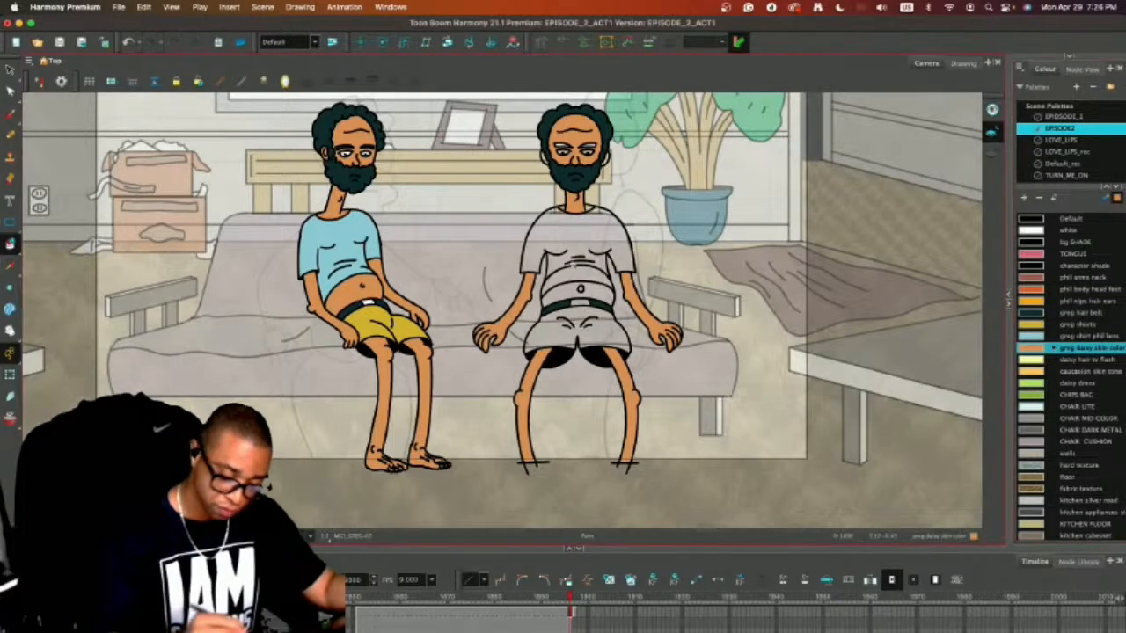
{"action": "left_click", "coordinate": [587, 268]}
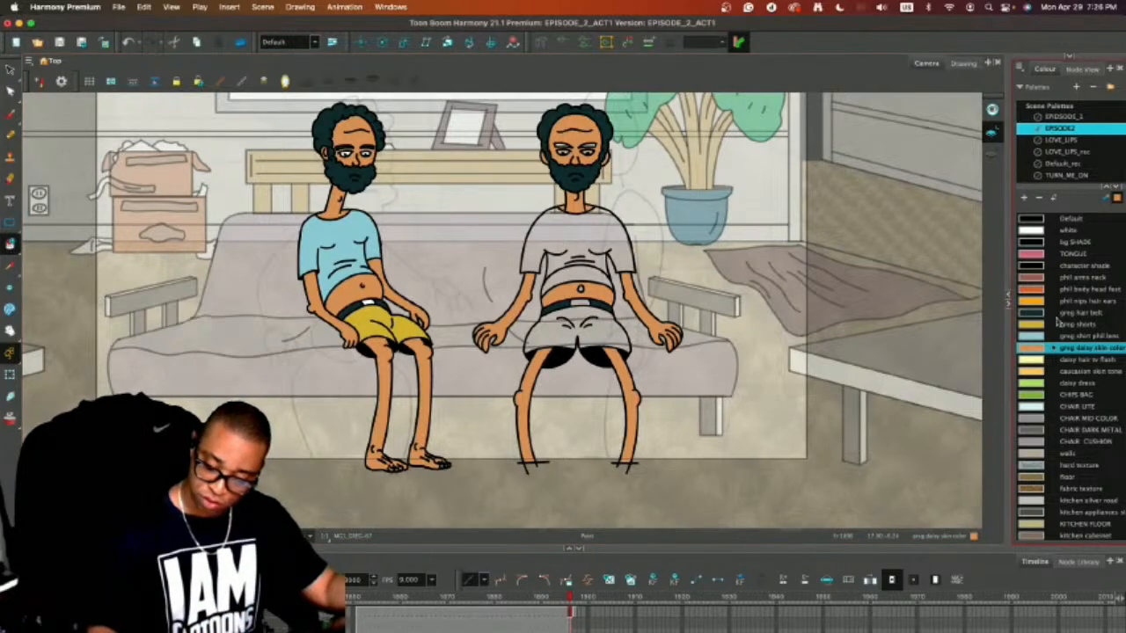
{"action": "left_click", "coordinate": [1033, 359]}
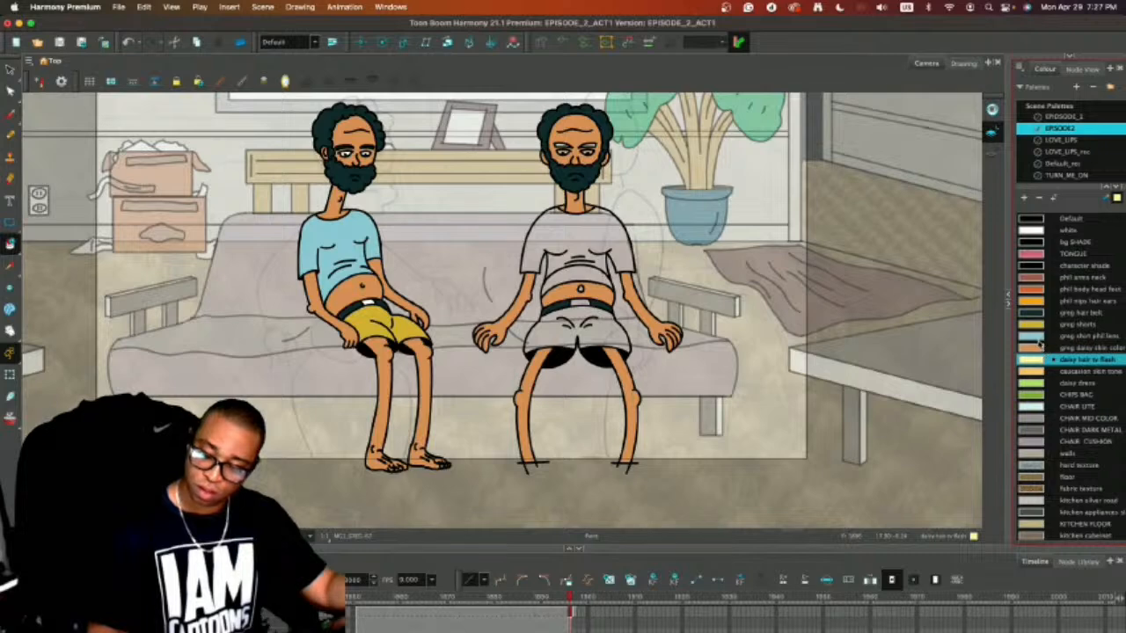
{"action": "left_click", "coordinate": [1037, 336]}
{"action": "left_click", "coordinate": [600, 230]}
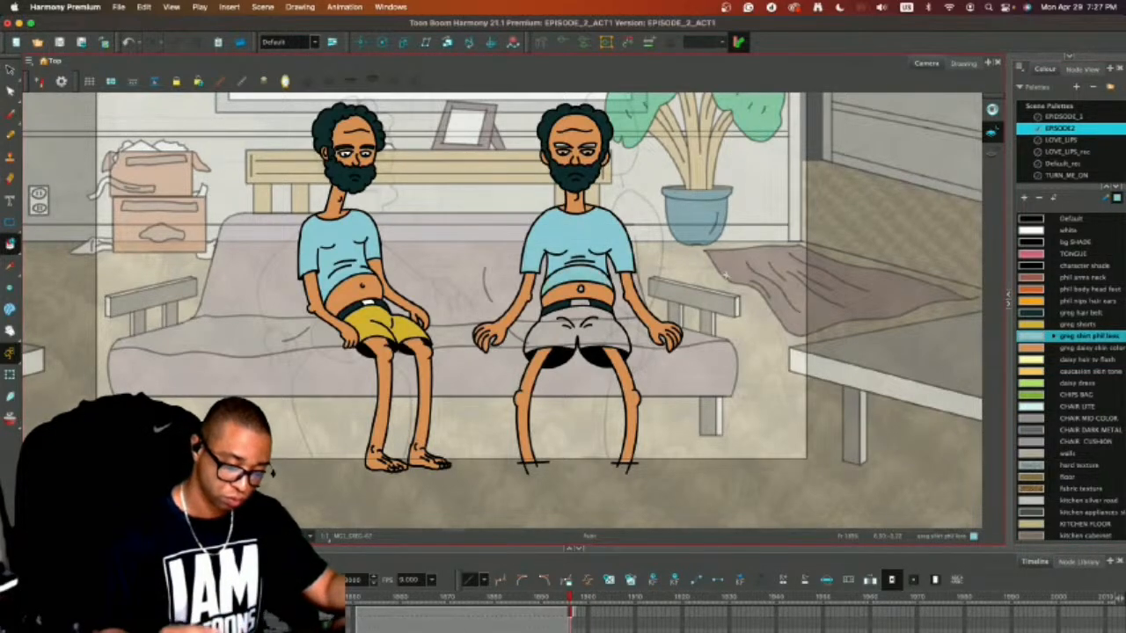
Fill the second character's belt buckle with white and his shorts with the colour greg shorts.
{"action": "left_click", "coordinate": [1050, 218]}
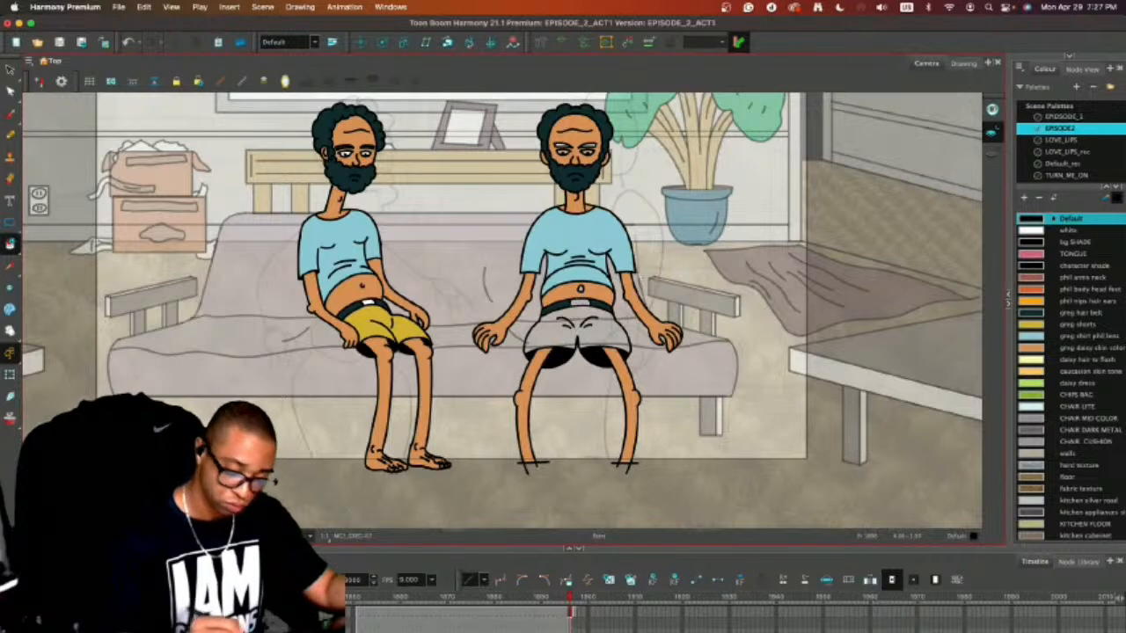
{"action": "left_click", "coordinate": [1036, 348]}
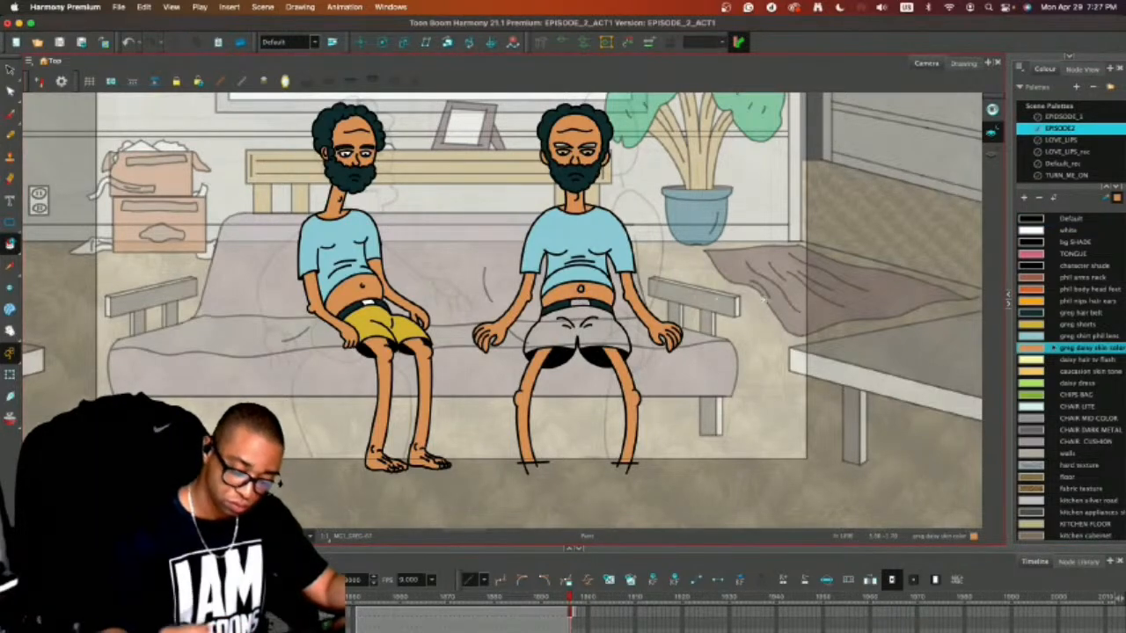
{"action": "left_click", "coordinate": [1044, 230]}
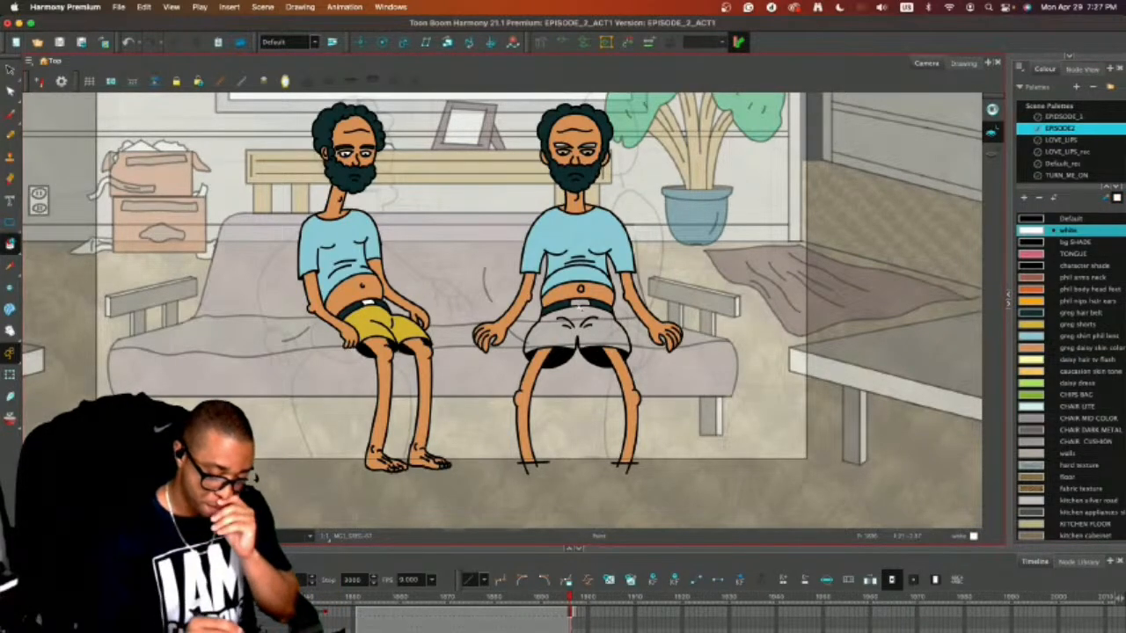
{"action": "left_click", "coordinate": [582, 306]}
{"action": "left_click", "coordinate": [1040, 301]}
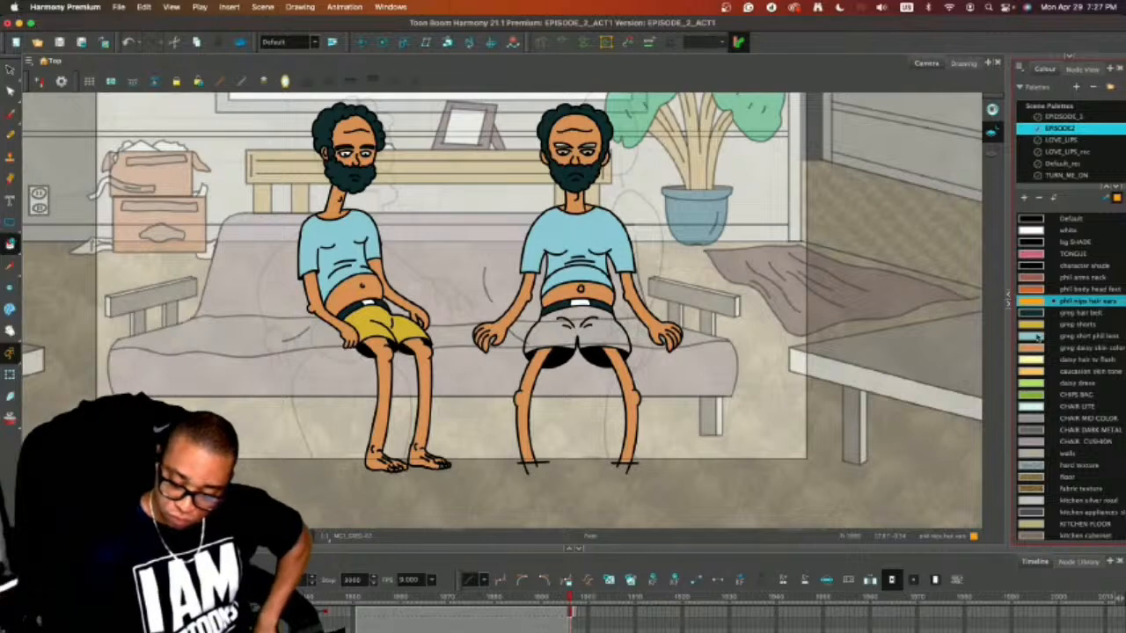
{"action": "left_click", "coordinate": [1038, 325]}
{"action": "left_click", "coordinate": [591, 318]}
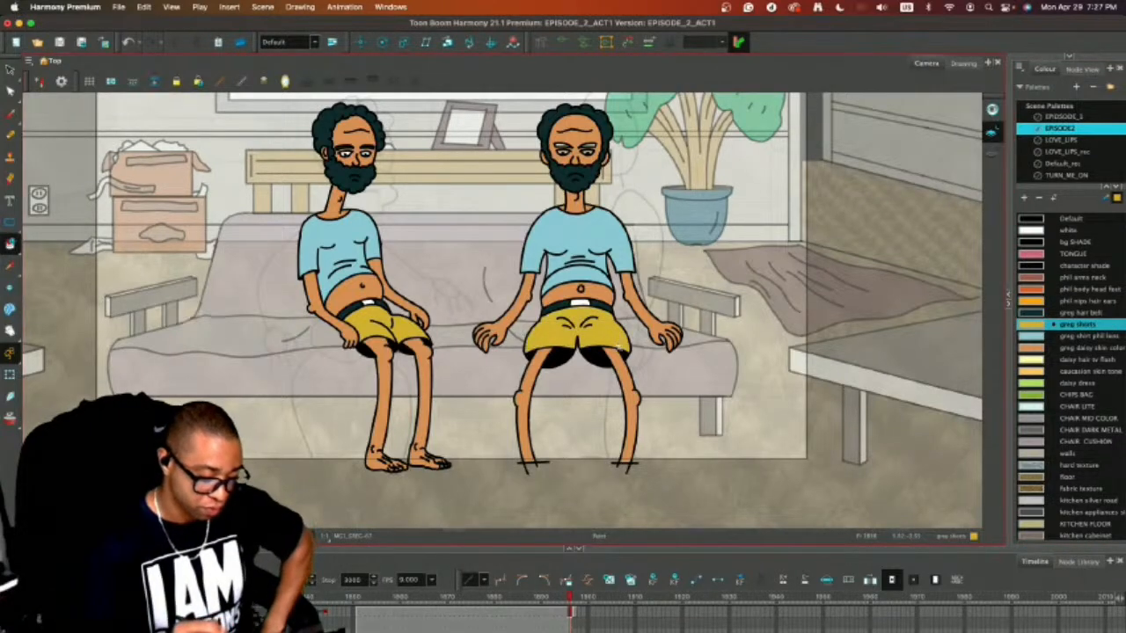
Fill the second character's eyebrows with greg hair belt and his eyes with white.
{"action": "left_click", "coordinate": [1036, 312]}
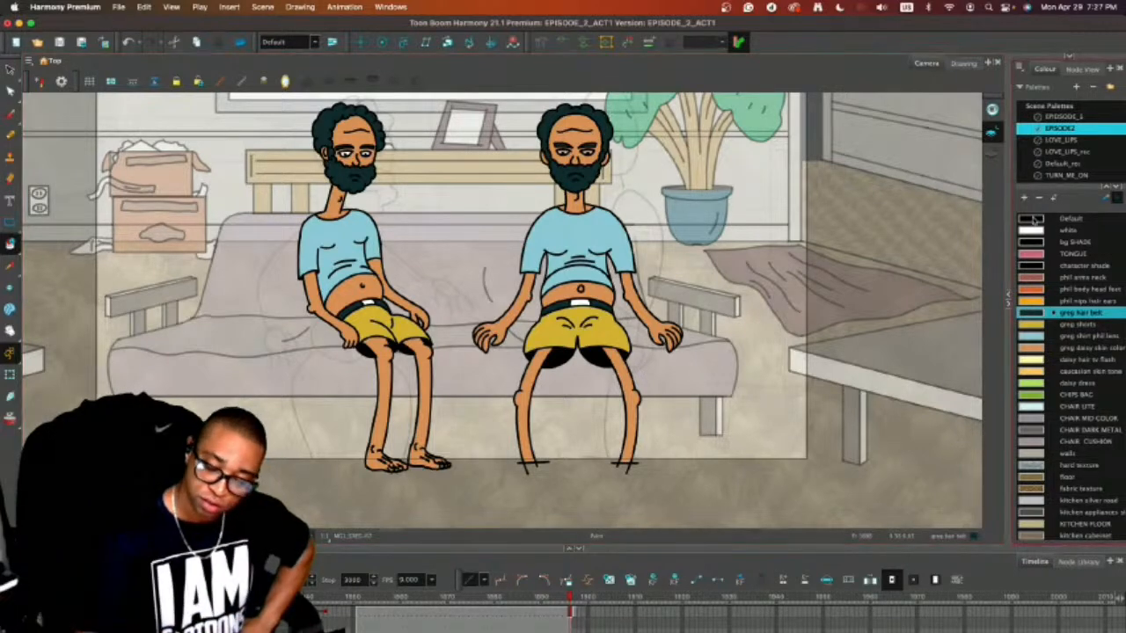
{"action": "left_click", "coordinate": [1037, 230]}
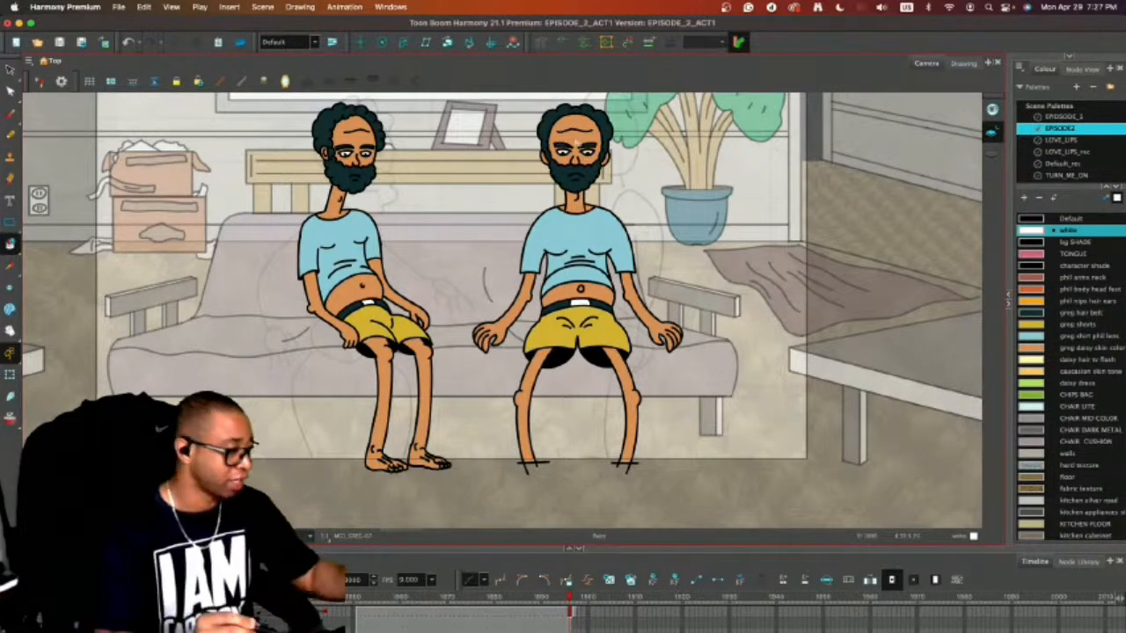
Delete the coloured, side-turned reference man from the drawing, including the leftover part of his foot.
{"action": "key", "text": "alt+s"}
{"action": "mouse_move", "coordinate": [327, 96]}
{"action": "left_mouse_down"}
{"action": "mouse_move", "coordinate": [232, 335]}
{"action": "mouse_move", "coordinate": [344, 95]}
{"action": "left_mouse_up"}
{"action": "key", "text": "Delete"}
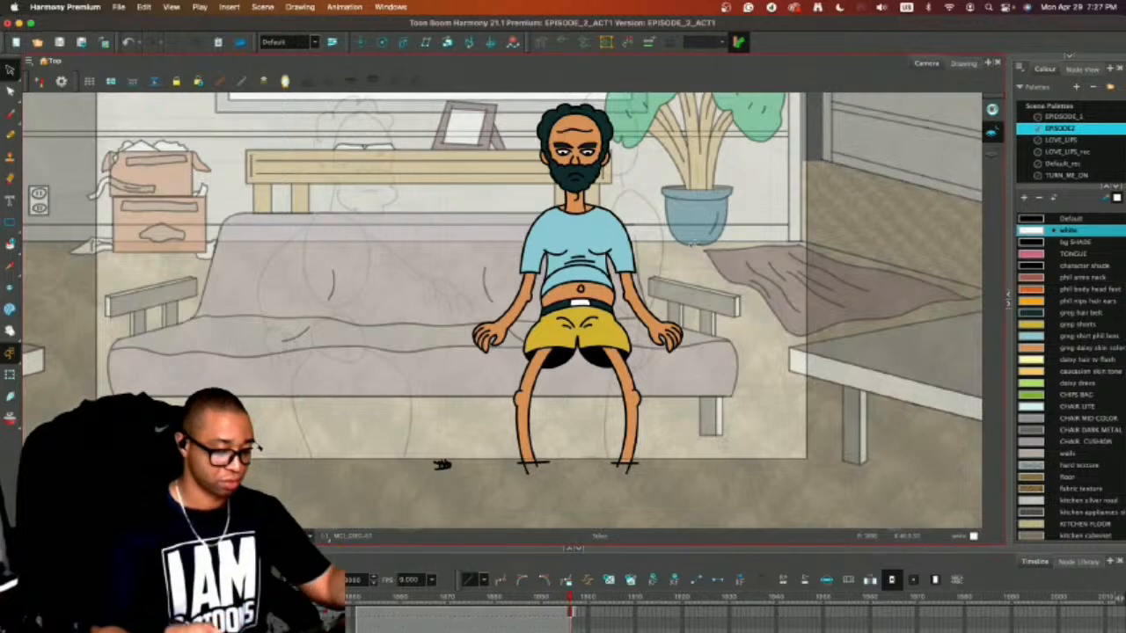
{"action": "left_click", "coordinate": [442, 465]}
{"action": "key", "text": "Delete"}
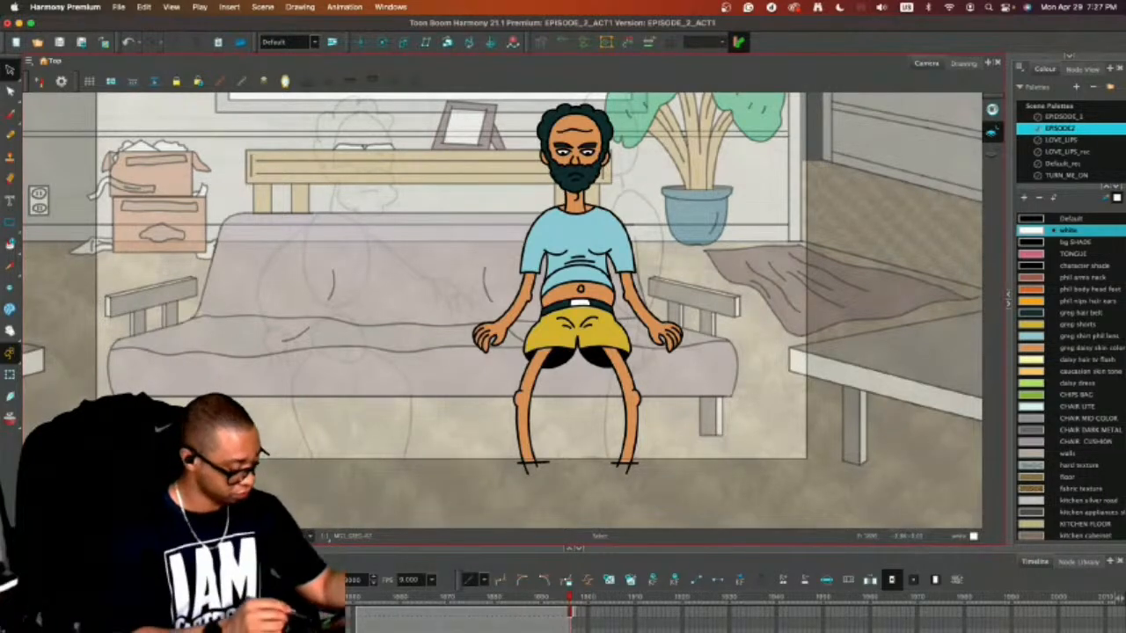
Select the complete front-facing character and move him slightly to the left along the couch.
{"action": "key", "text": "m"}
{"action": "left_click_drag", "start_coordinate": [773, 379], "coordinate": [729, 408]}
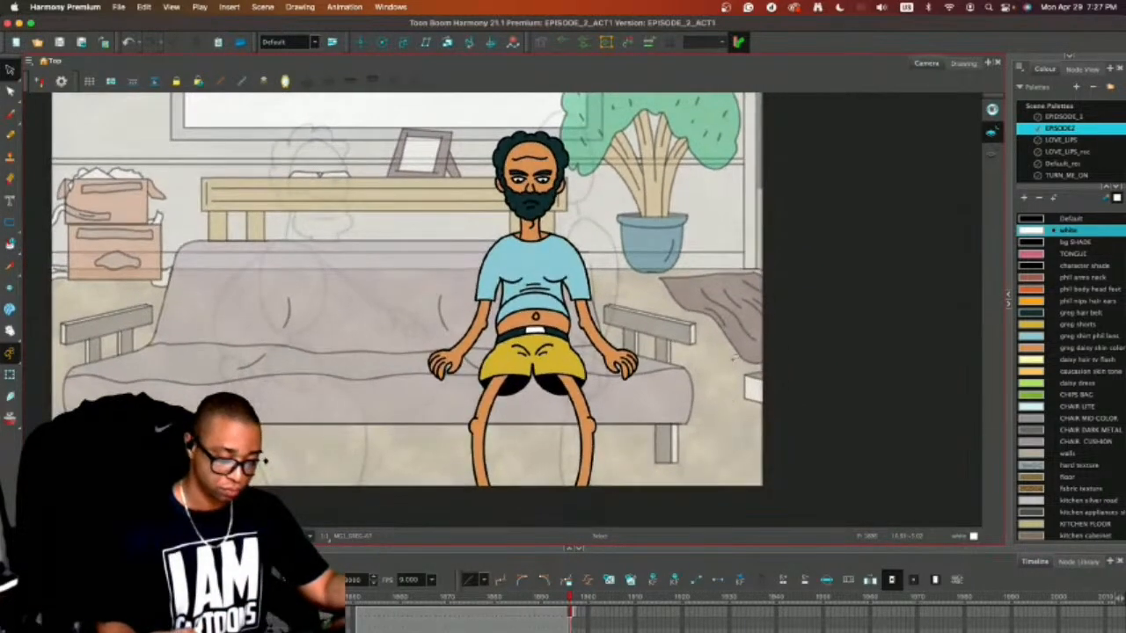
{"action": "mouse_move", "coordinate": [599, 112]}
{"action": "left_mouse_down"}
{"action": "mouse_move", "coordinate": [435, 141]}
{"action": "mouse_move", "coordinate": [693, 213]}
{"action": "mouse_move", "coordinate": [591, 110]}
{"action": "left_mouse_up"}
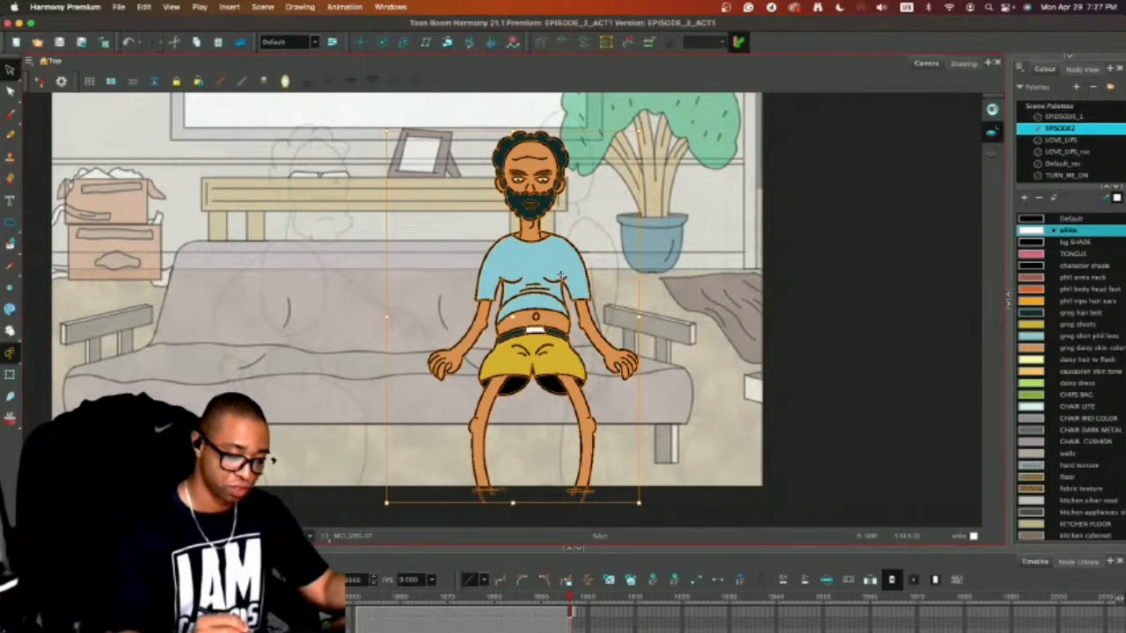
{"action": "left_click_drag", "start_coordinate": [560, 274], "coordinate": [528, 260]}
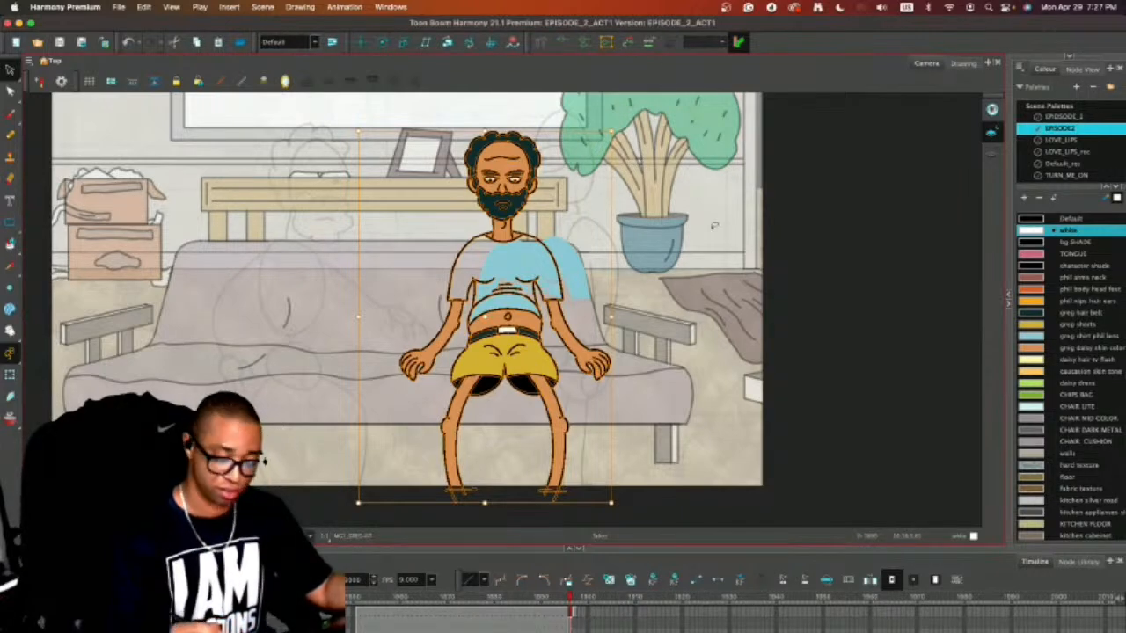
{"action": "key", "text": "2"}
{"action": "left_click", "coordinate": [765, 335]}
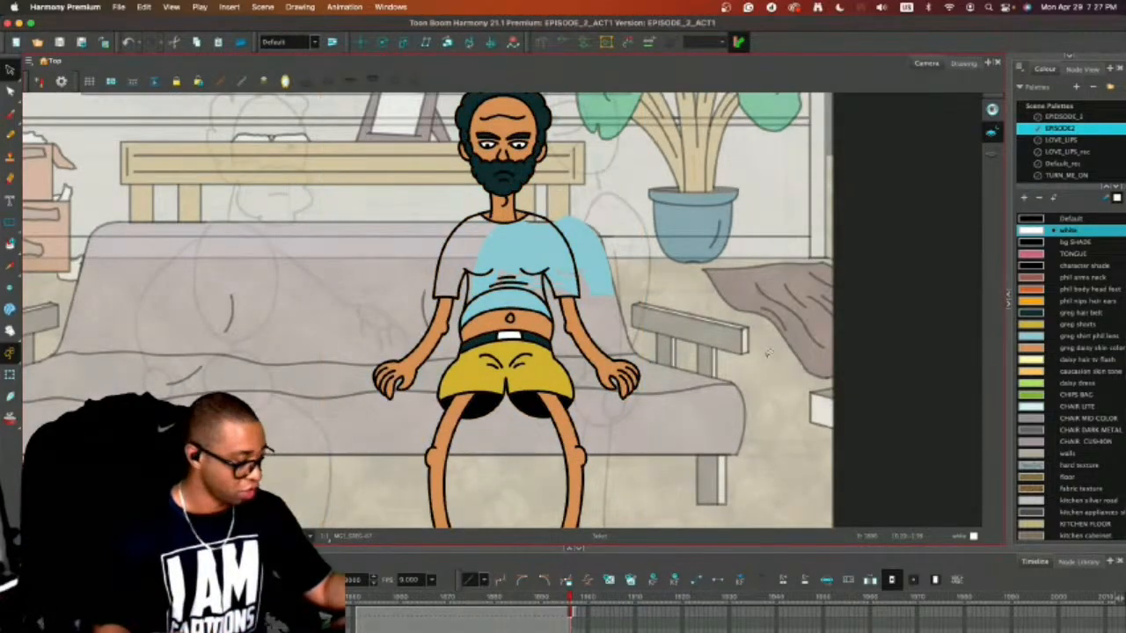
{"action": "key", "text": "ctrl+z"}
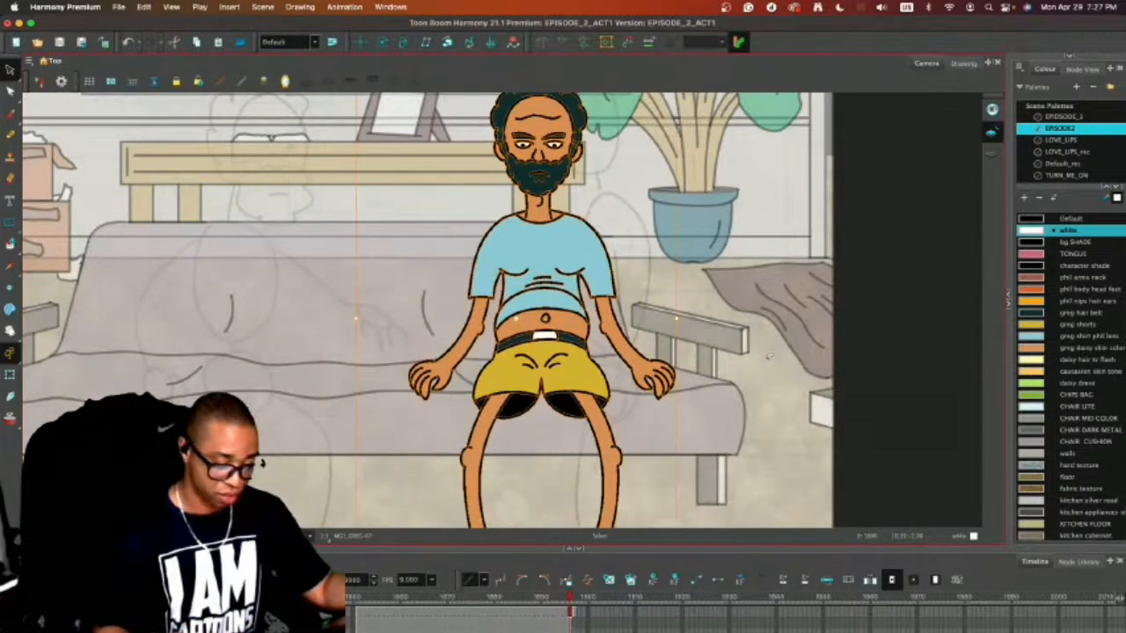
{"action": "left_click_drag", "start_coordinate": [575, 260], "coordinate": [534, 248]}
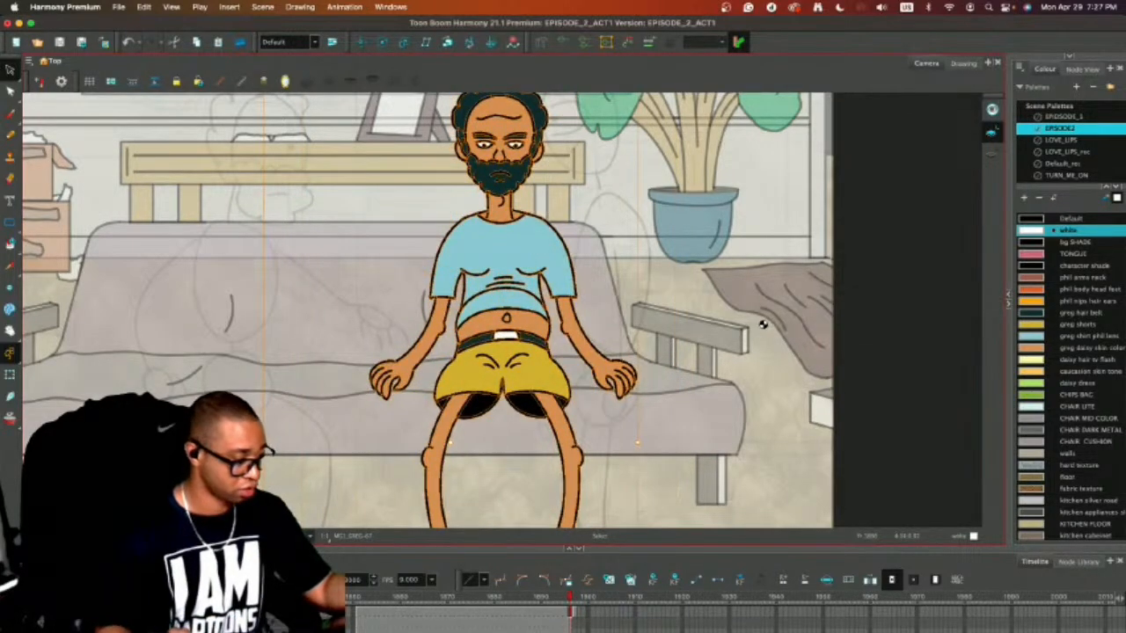
{"action": "key", "text": "1"}
{"action": "key", "text": "1"}
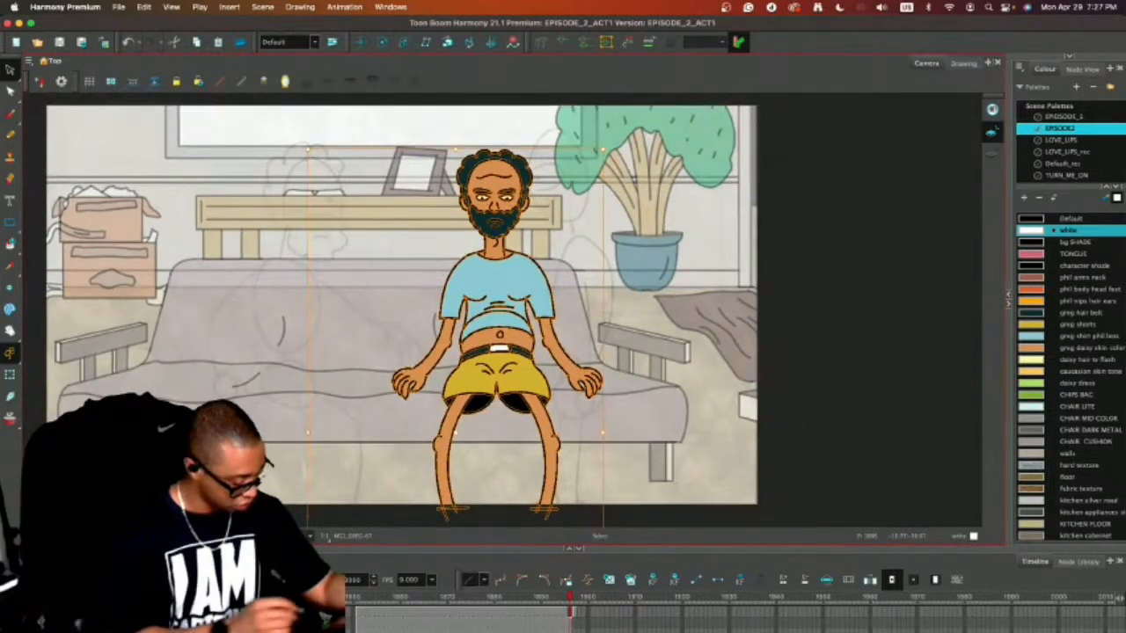
Turn off the light table, go back to the previous frame and enlarge the timeline area to examine the preceding shot.
{"action": "key", "text": "shift+l"}
{"action": "left_click", "coordinate": [794, 344]}
{"action": "left_click_drag", "start_coordinate": [802, 391], "coordinate": [778, 405]}
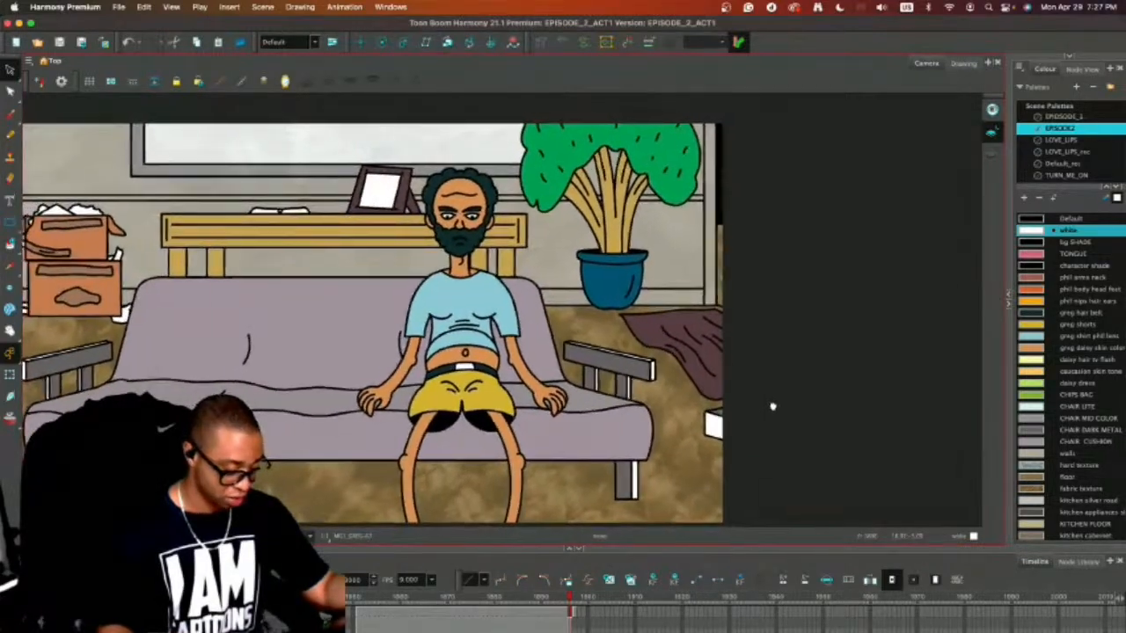
{"action": "key", "text": "comma"}
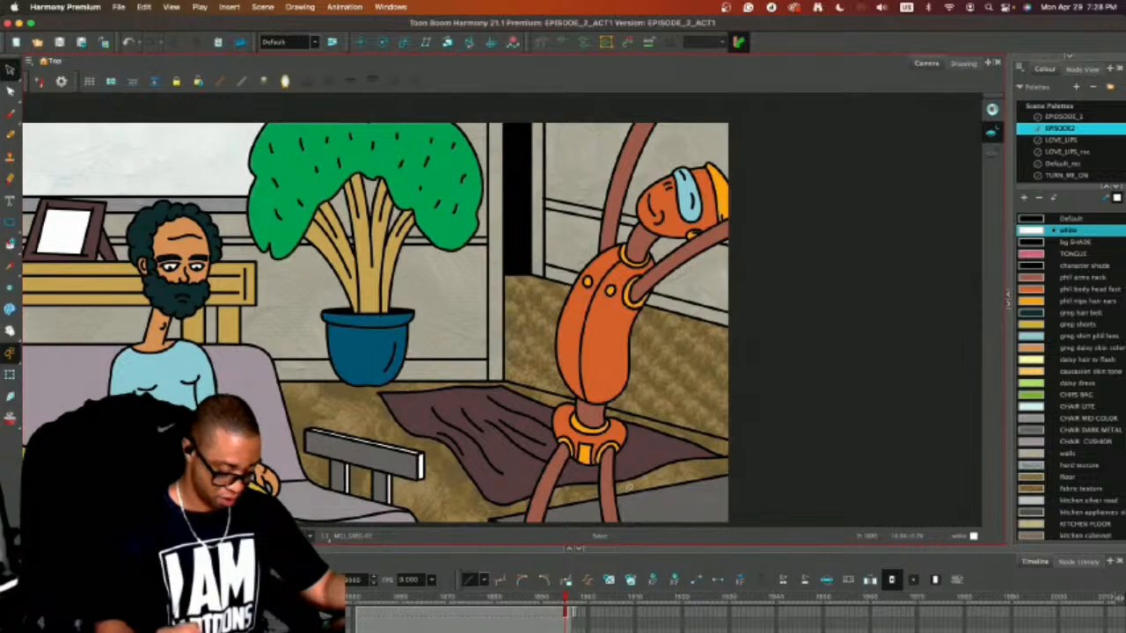
{"action": "left_click_drag", "start_coordinate": [612, 546], "coordinate": [612, 471]}
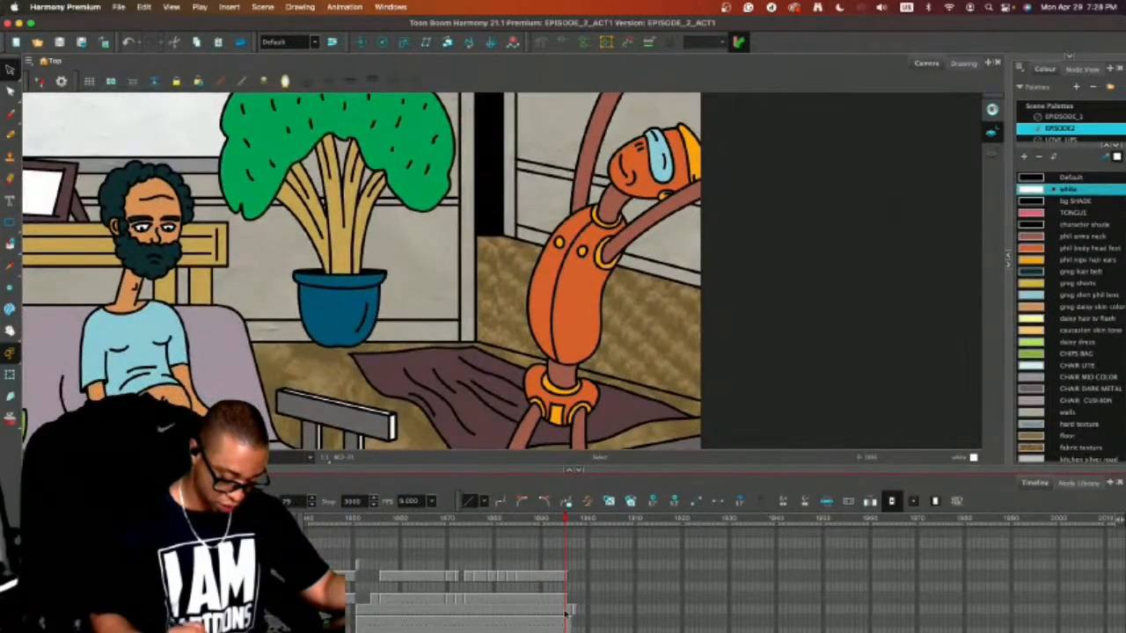
{"action": "left_click_drag", "start_coordinate": [507, 365], "coordinate": [702, 329]}
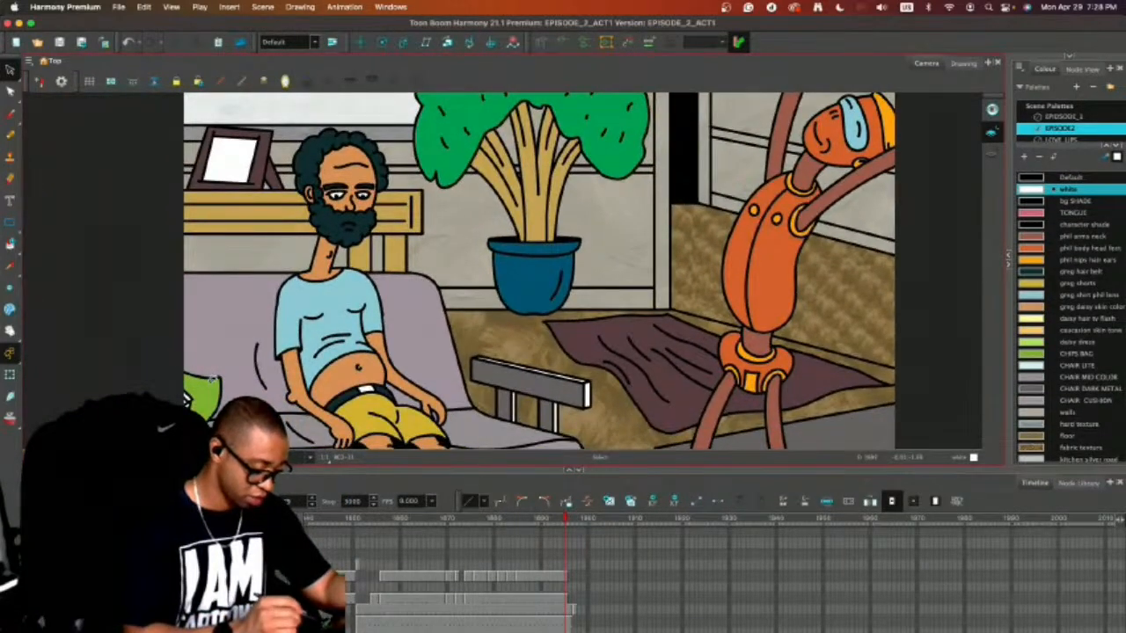
Isolate the character layer with the light table and delete the green chips bag from the preceding couch shot.
{"action": "left_click", "coordinate": [212, 378]}
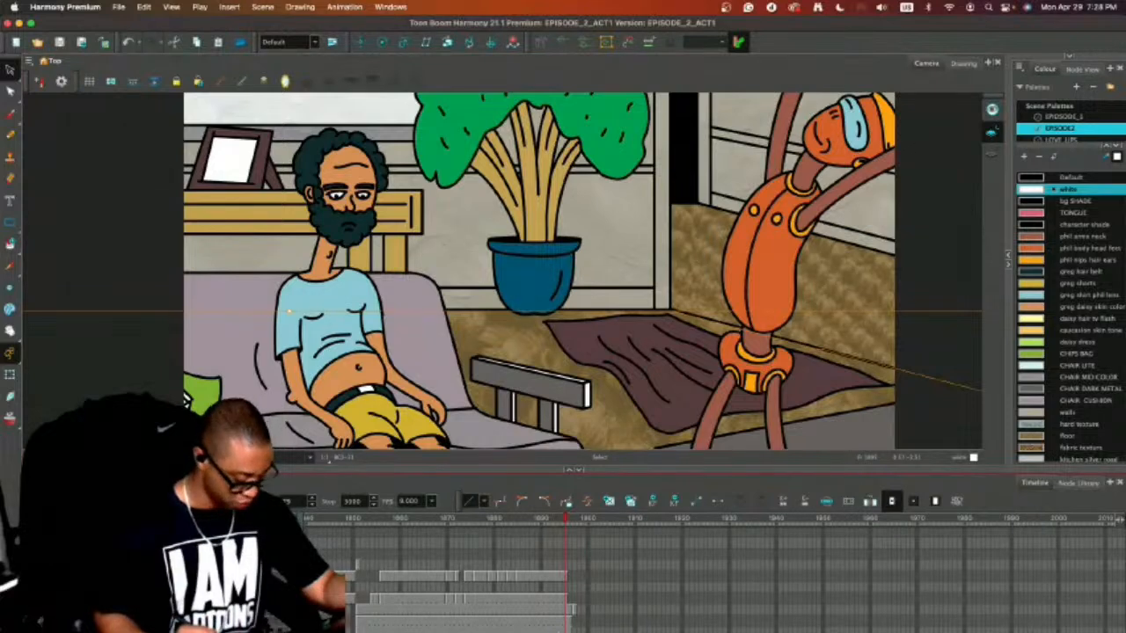
{"action": "left_click", "coordinate": [553, 622]}
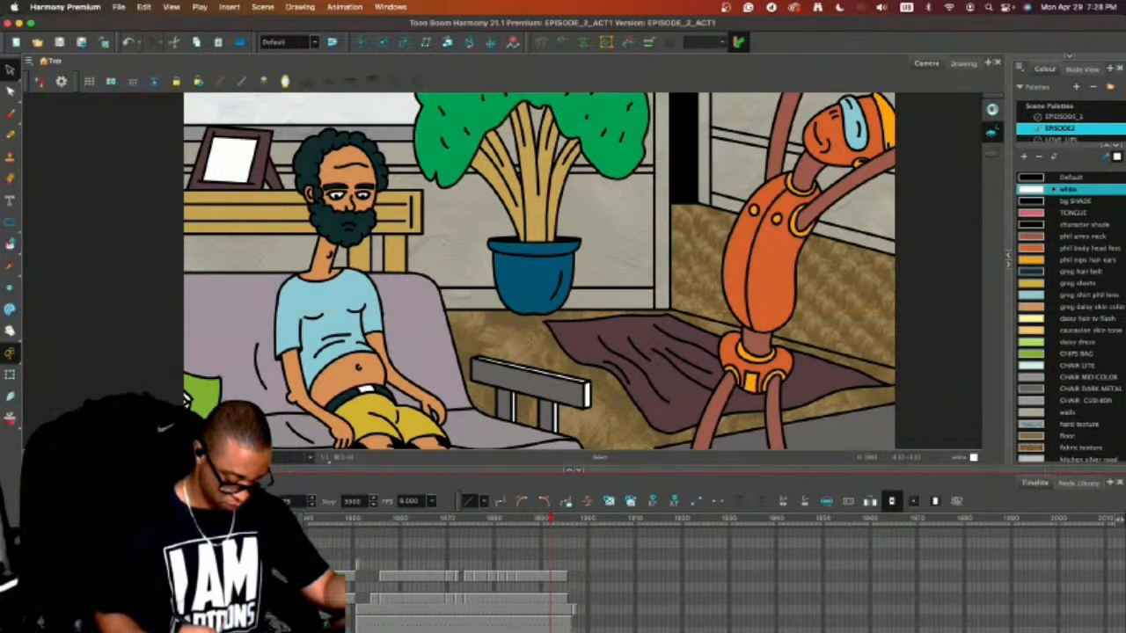
{"action": "left_click", "coordinate": [187, 396]}
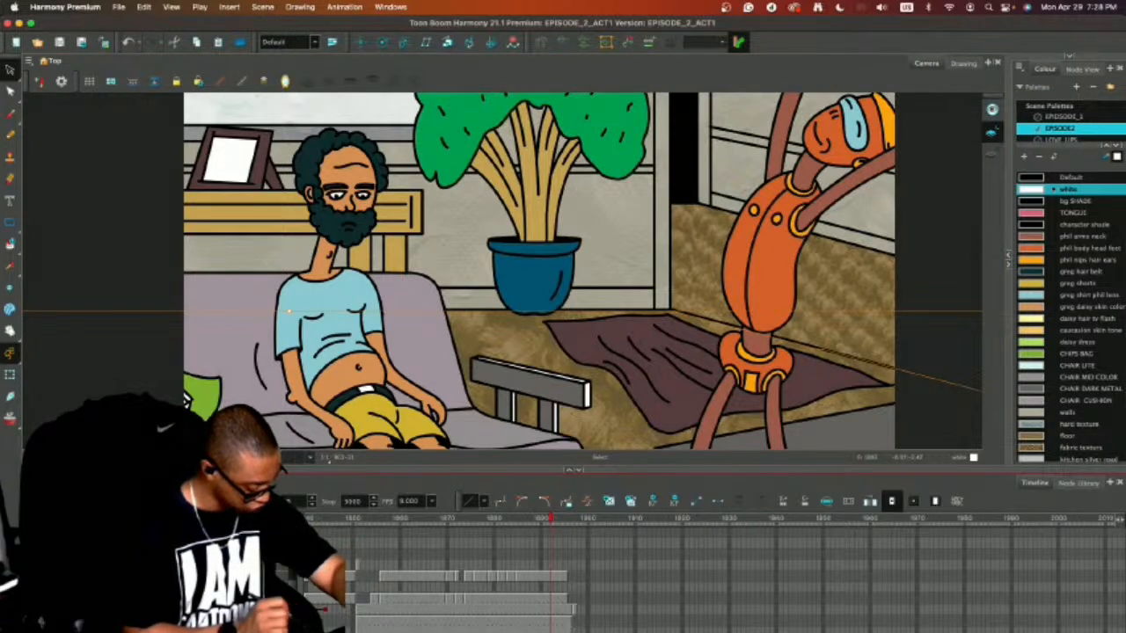
{"action": "key", "text": "shift+l"}
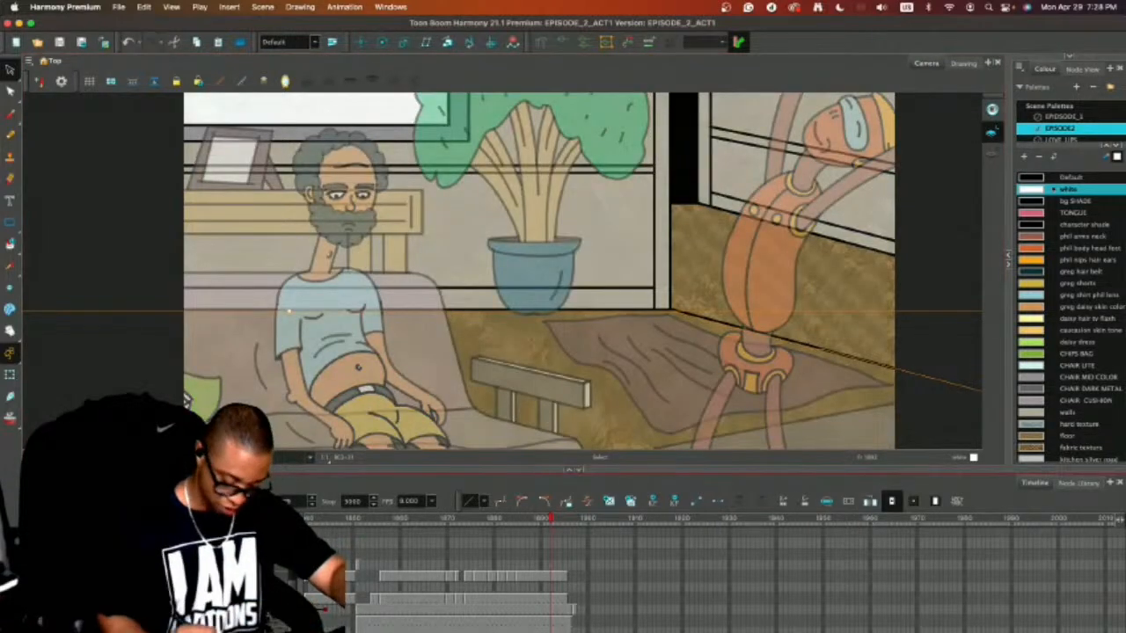
{"action": "left_click", "coordinate": [550, 620]}
{"action": "left_click", "coordinate": [550, 607]}
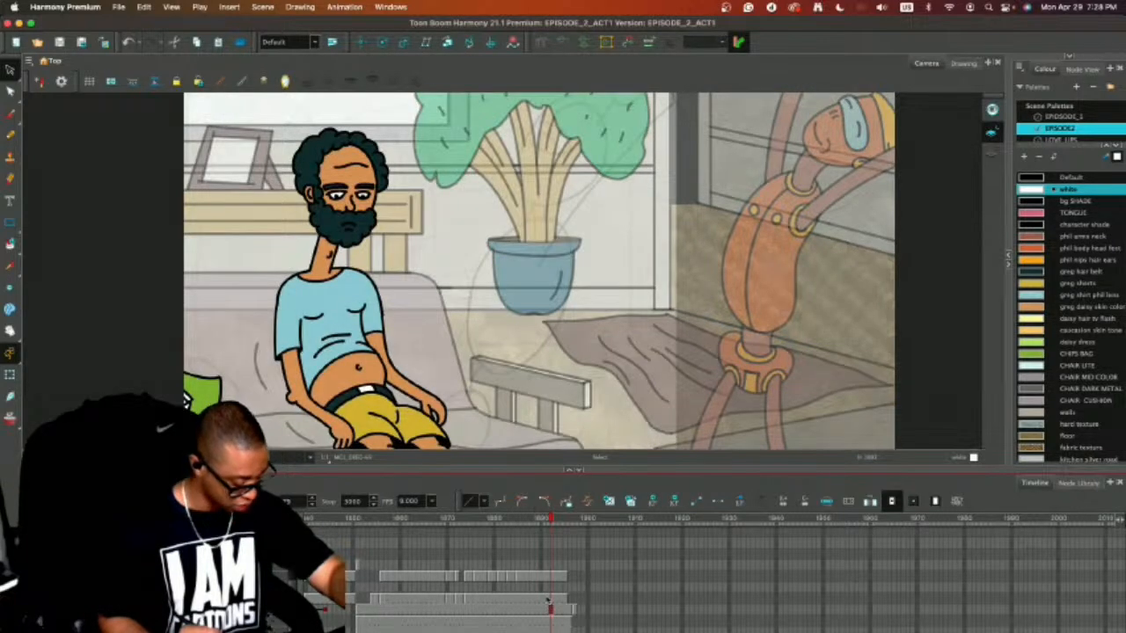
{"action": "left_click", "coordinate": [204, 363]}
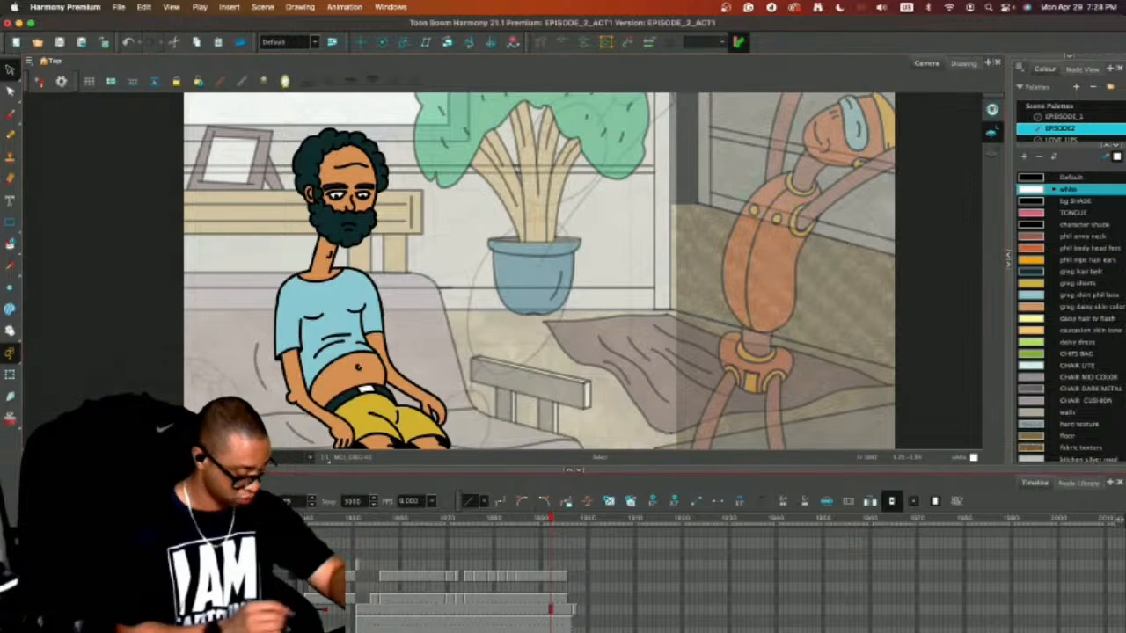
{"action": "left_click", "coordinate": [37, 457]}
{"action": "left_click", "coordinate": [37, 457]}
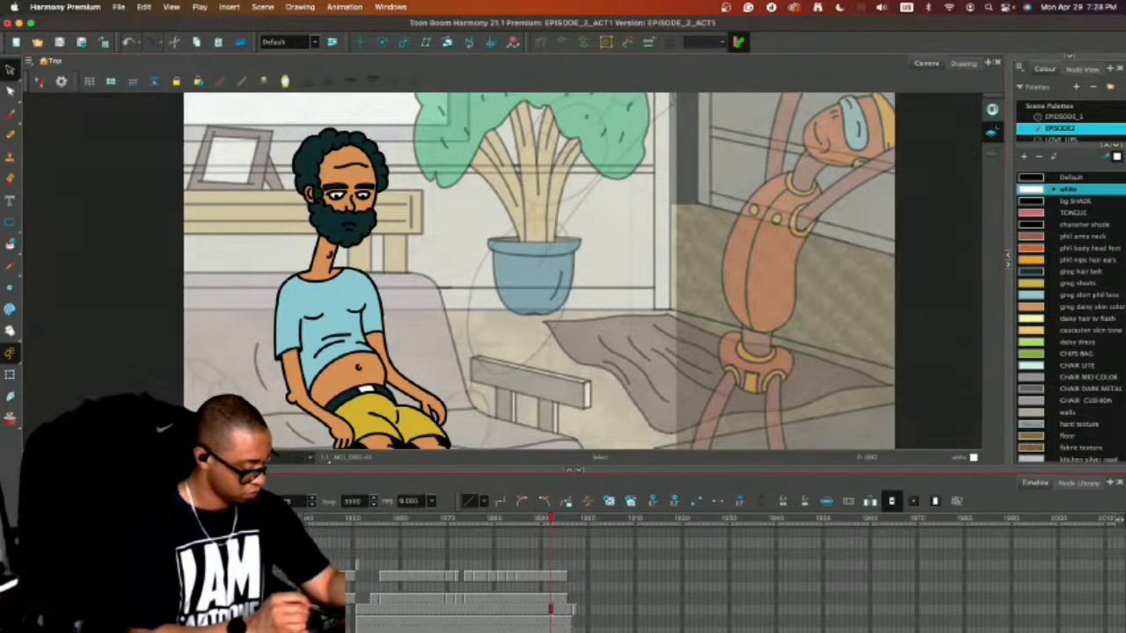
{"action": "left_click", "coordinate": [37, 458]}
Zoom out and flip between the preceding shot, the new couch shot and the following sketch to compare their framing.
{"action": "key", "text": "1"}
{"action": "key", "text": "1"}
{"action": "key", "text": "1"}
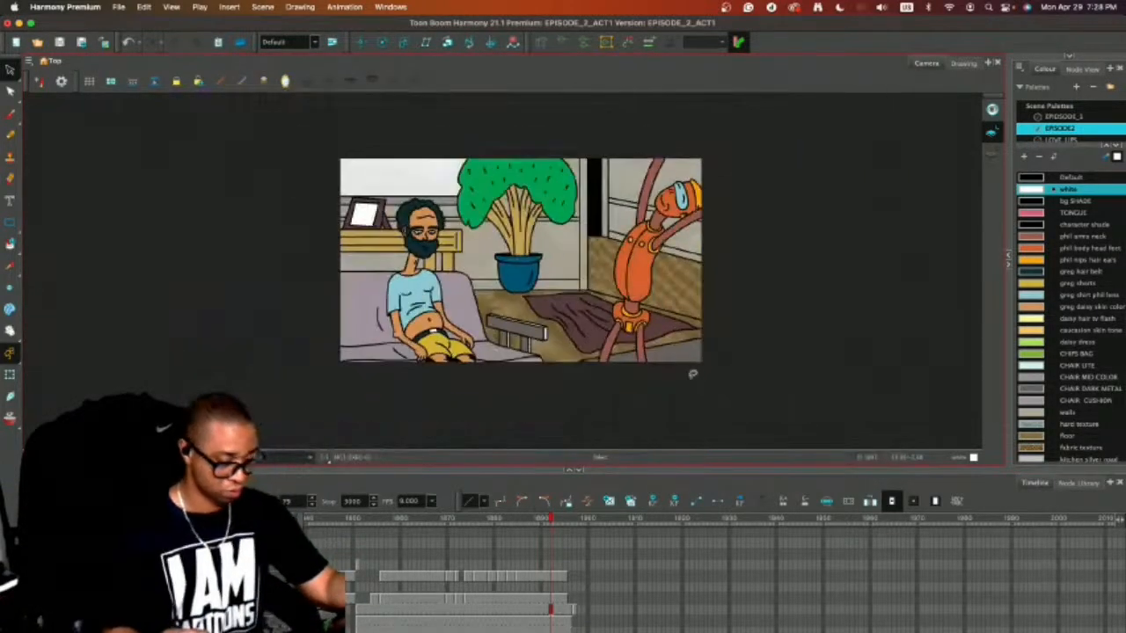
{"action": "key", "text": "2"}
{"action": "key", "text": "period"}
{"action": "key", "text": "period"}
{"action": "key", "text": "period"}
{"action": "key", "text": "period"}
{"action": "key", "text": "period"}
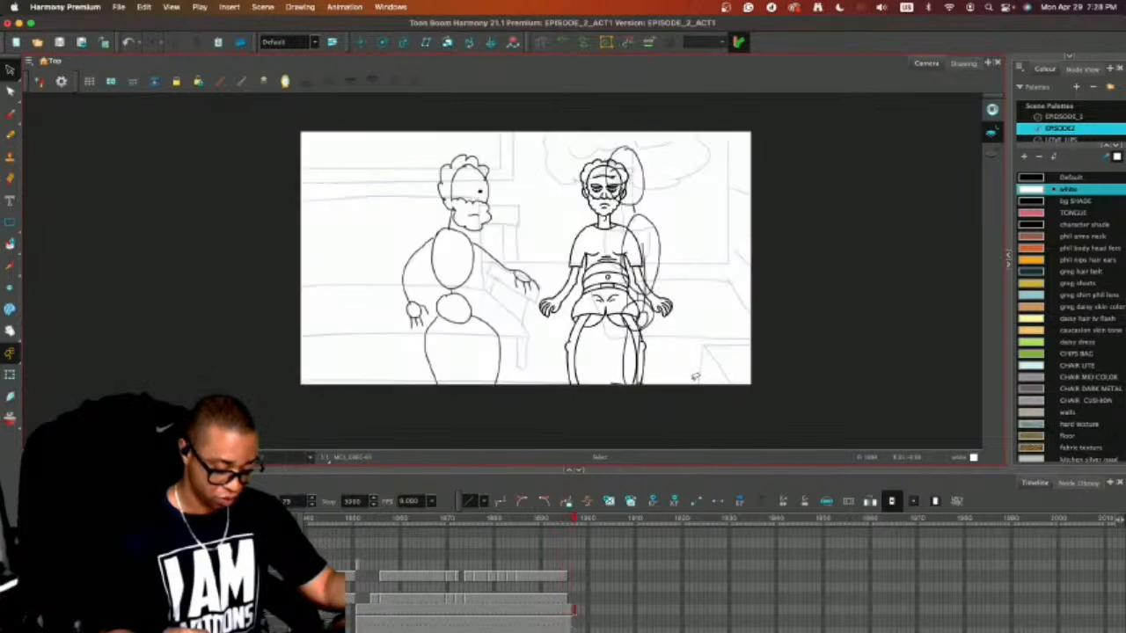
{"action": "key", "text": "comma"}
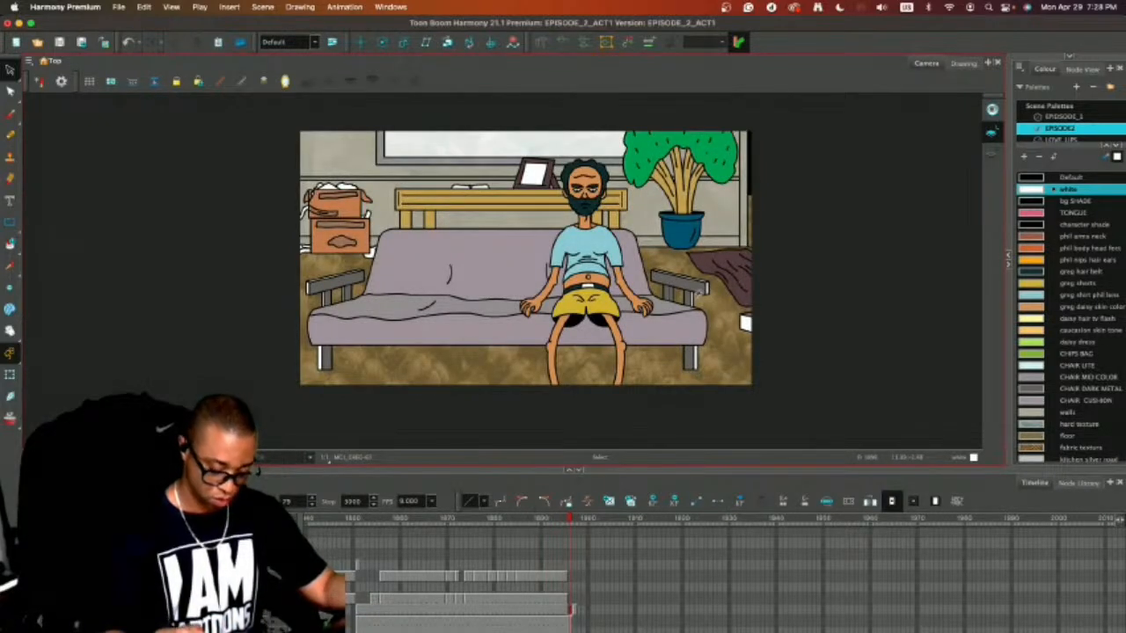
{"action": "key", "text": "period"}
{"action": "key", "text": "comma"}
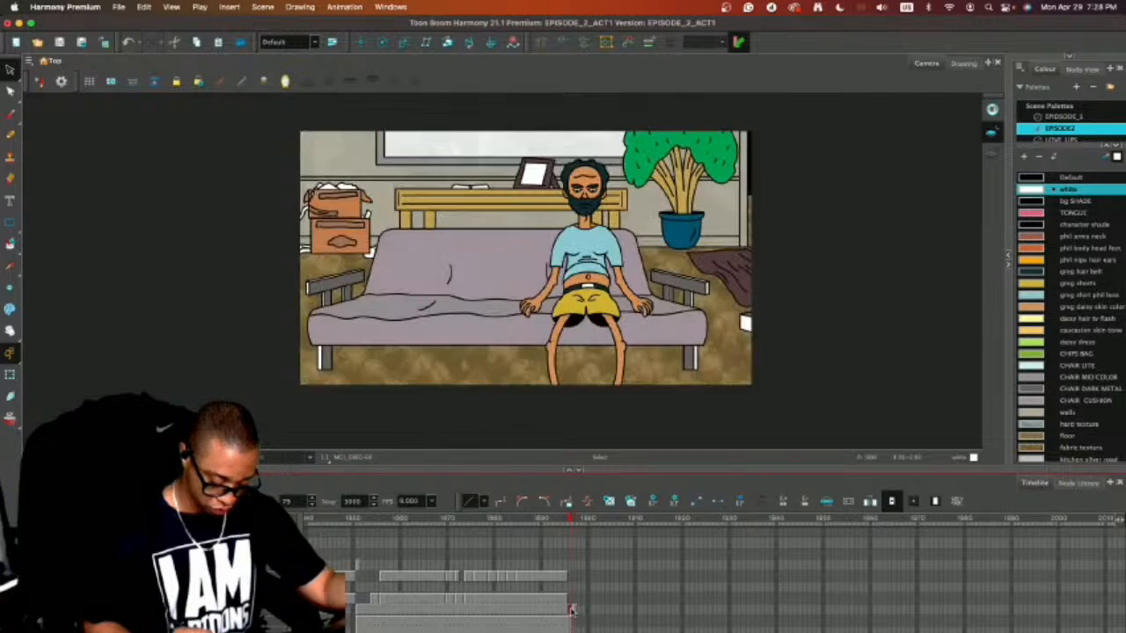
Select all artwork of the new couch shot and shift it left until the couch matches the preceding shot's framing.
{"action": "left_click", "coordinate": [570, 624]}
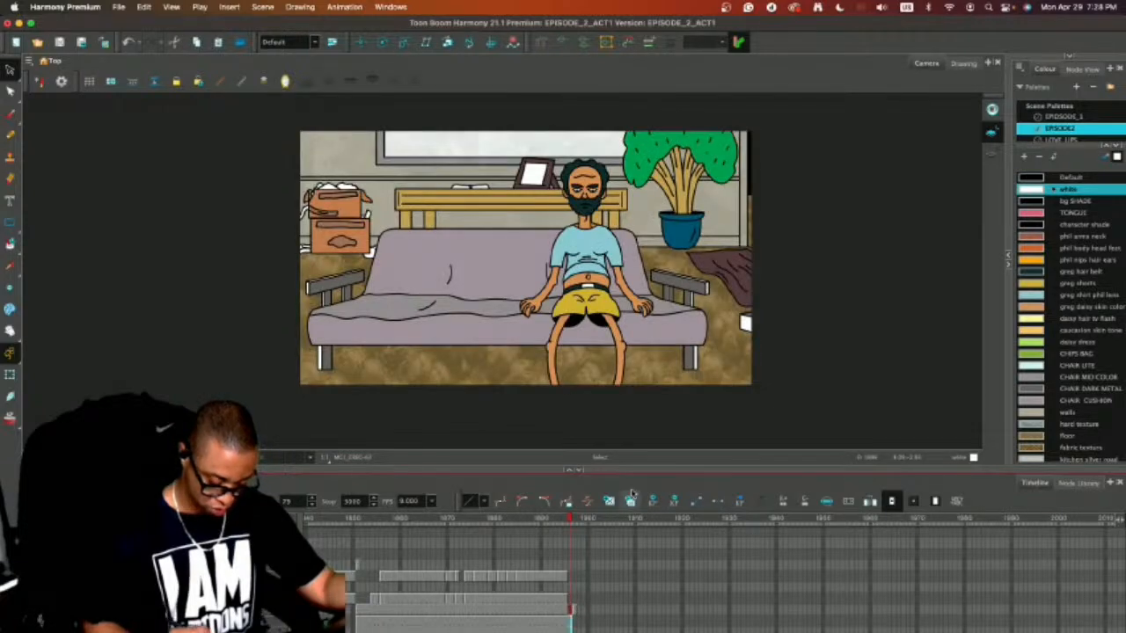
{"action": "key", "text": "super+a"}
{"action": "left_click_drag", "start_coordinate": [781, 273], "coordinate": [613, 266]}
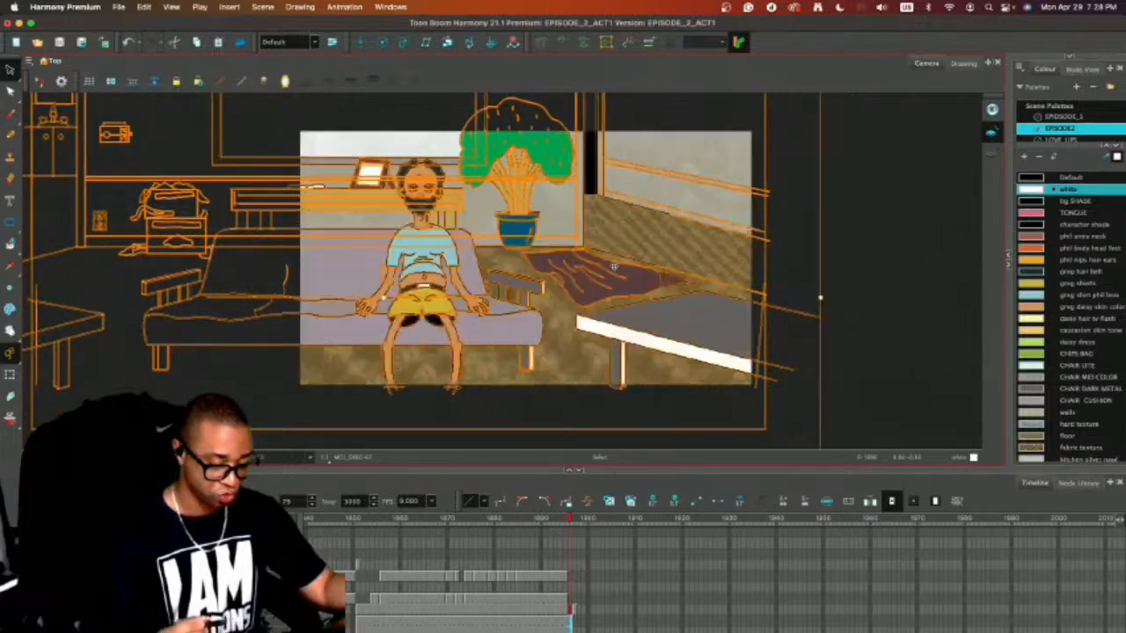
{"action": "left_click", "coordinate": [848, 257]}
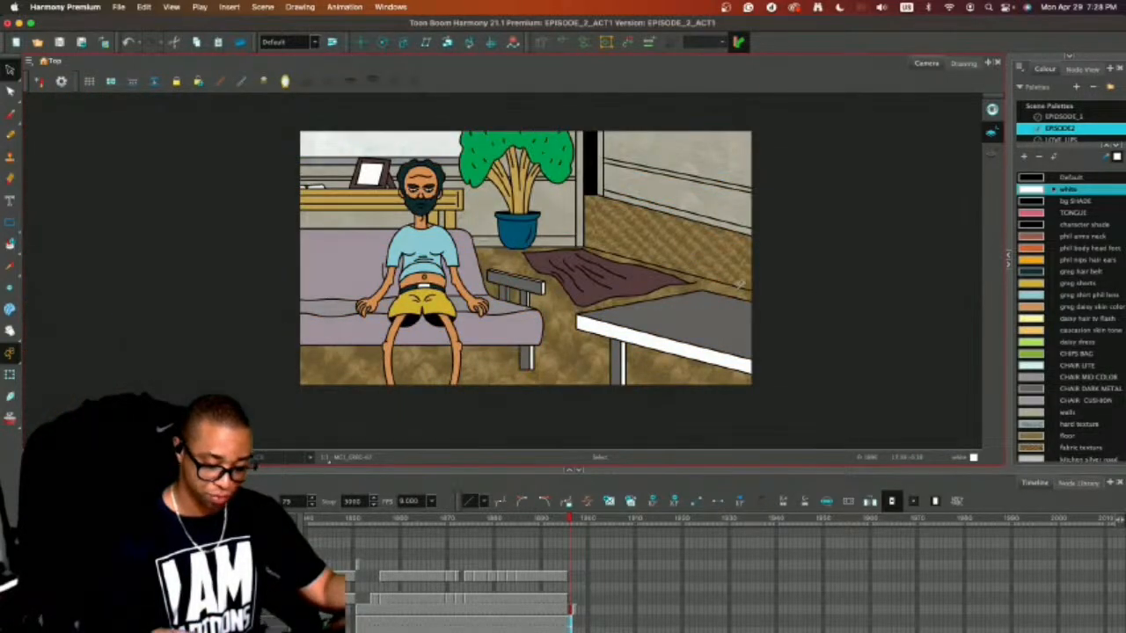
Isolate the preceding shot's background layer with the light table and delete the grey table along with its leftover edge line.
{"action": "left_click_drag", "start_coordinate": [569, 620], "coordinate": [526, 615]}
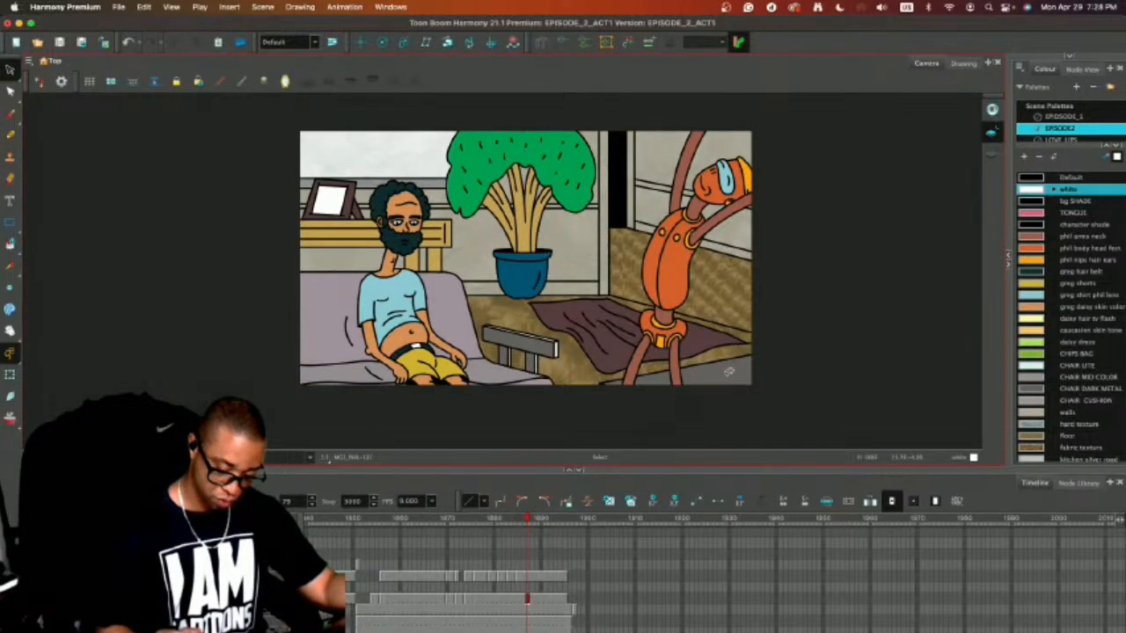
{"action": "key", "text": "shift+l"}
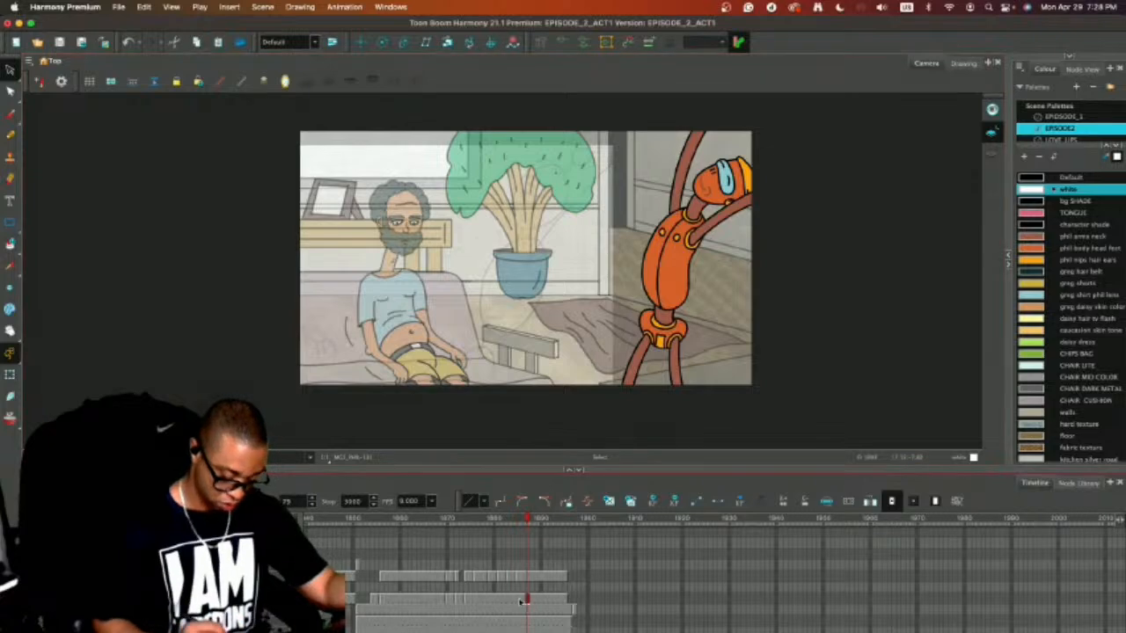
{"action": "left_click", "coordinate": [526, 578]}
{"action": "left_click", "coordinate": [527, 600]}
{"action": "left_click", "coordinate": [527, 610]}
{"action": "left_click", "coordinate": [527, 623]}
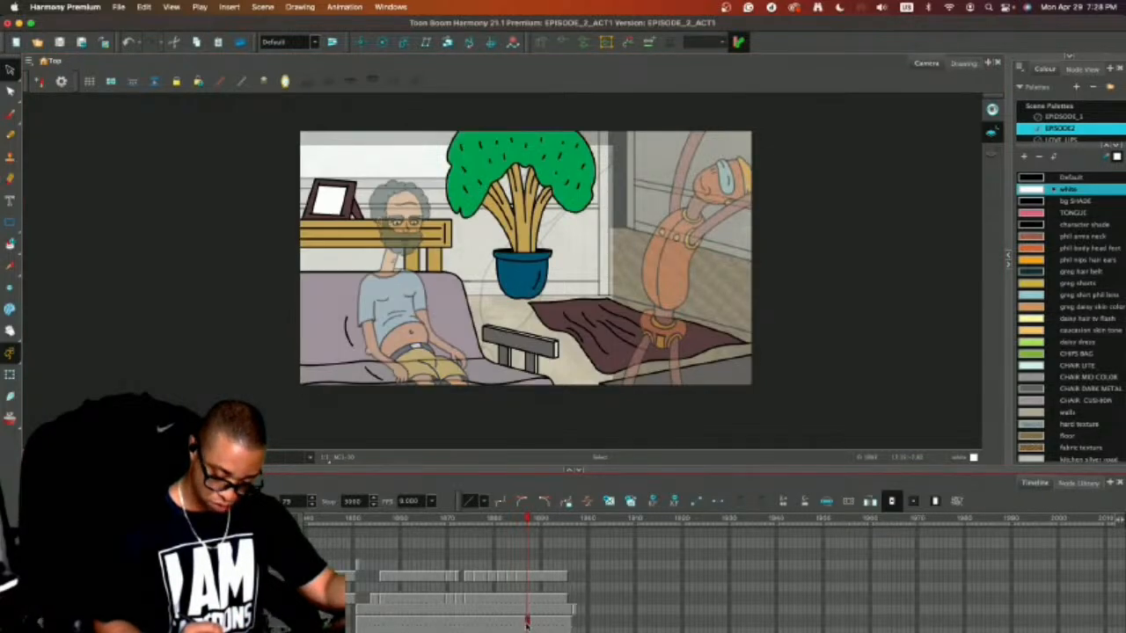
{"action": "left_click", "coordinate": [723, 375]}
{"action": "key", "text": "Delete"}
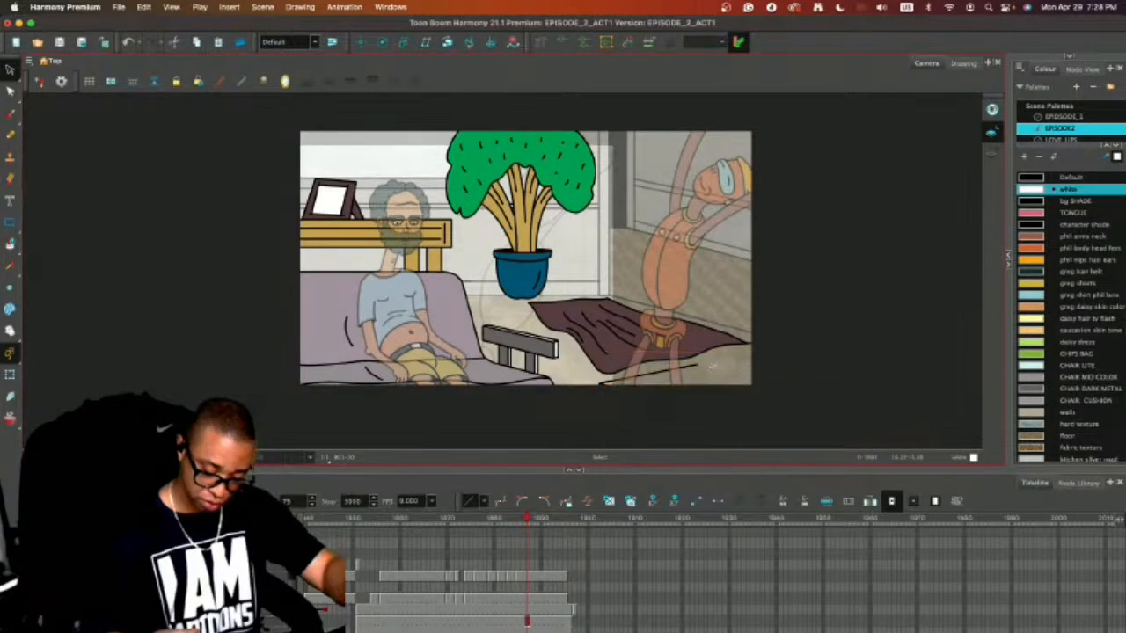
{"action": "left_click", "coordinate": [688, 360]}
{"action": "key", "text": "Delete"}
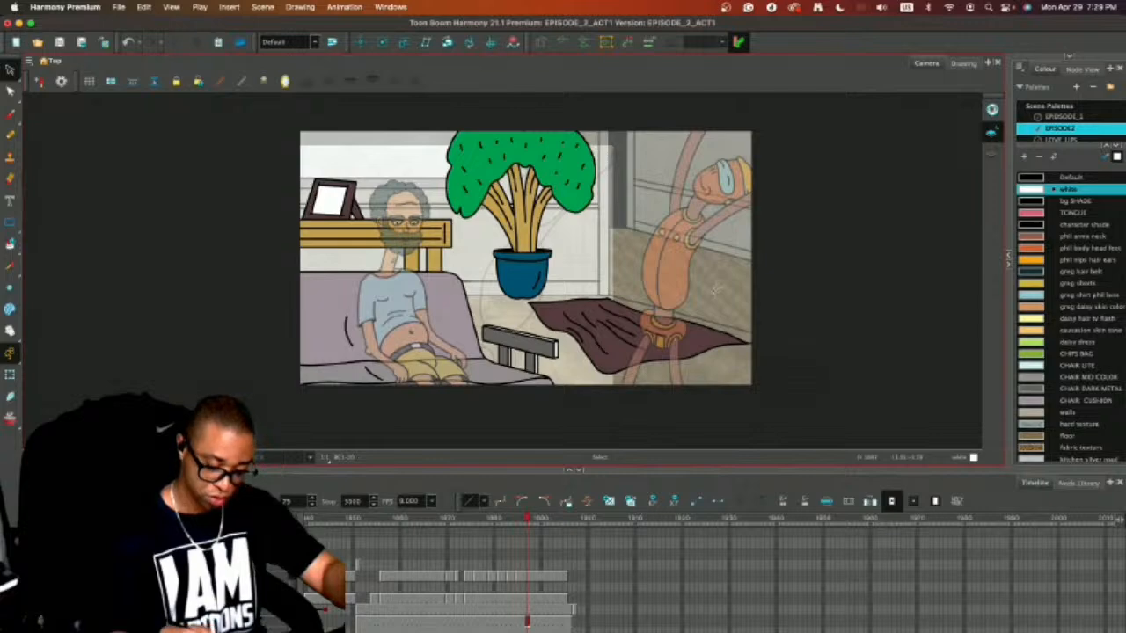
Delete the dark purple rug from the preceding shot's background, check outside the camera frame, and turn off the light table.
{"action": "key", "text": "Delete"}
{"action": "mouse_move", "coordinate": [578, 377]}
{"action": "left_mouse_down"}
{"action": "mouse_move", "coordinate": [691, 278]}
{"action": "mouse_move", "coordinate": [704, 400]}
{"action": "mouse_move", "coordinate": [762, 312]}
{"action": "left_mouse_up"}
{"action": "key", "text": "Delete"}
{"action": "left_click", "coordinate": [46, 457]}
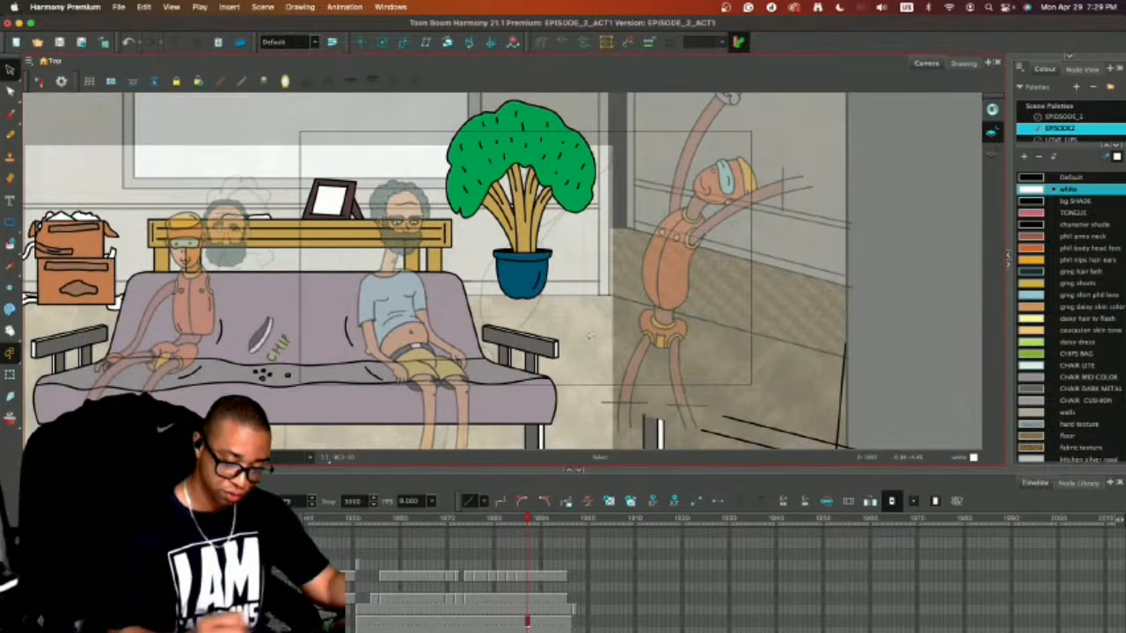
{"action": "left_click", "coordinate": [46, 457]}
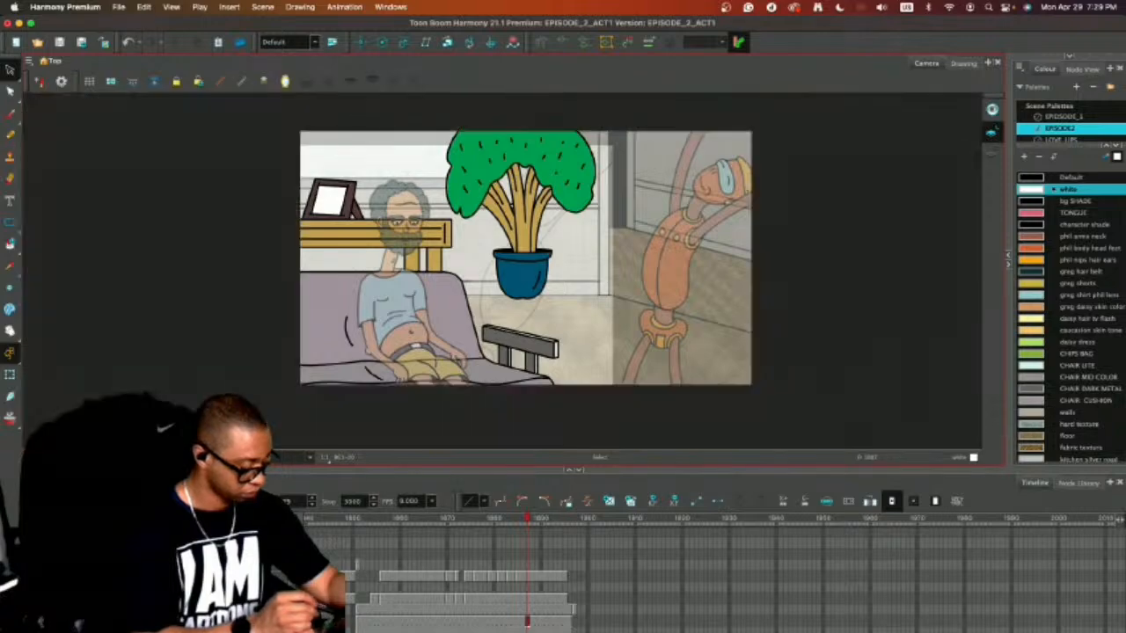
{"action": "key", "text": "shift+l"}
Delete the purple rug and the grey-and-white table from the new couch shot's background, and save the scene.
{"action": "key", "text": "2"}
{"action": "key", "text": "2"}
{"action": "key", "text": "comma"}
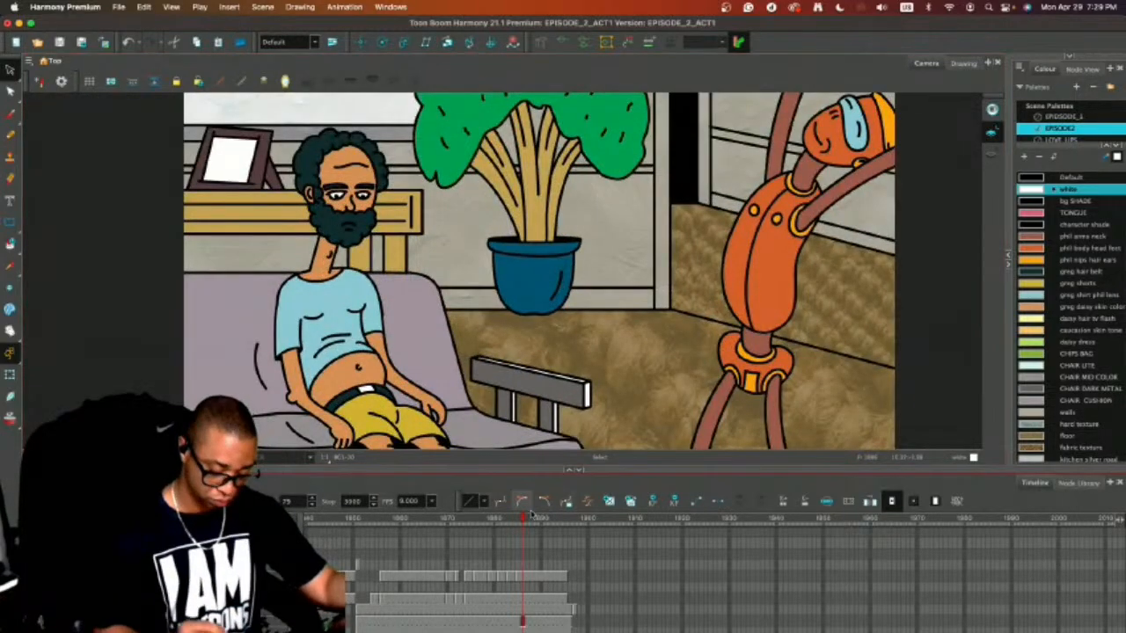
{"action": "left_click_drag", "start_coordinate": [523, 518], "coordinate": [570, 534]}
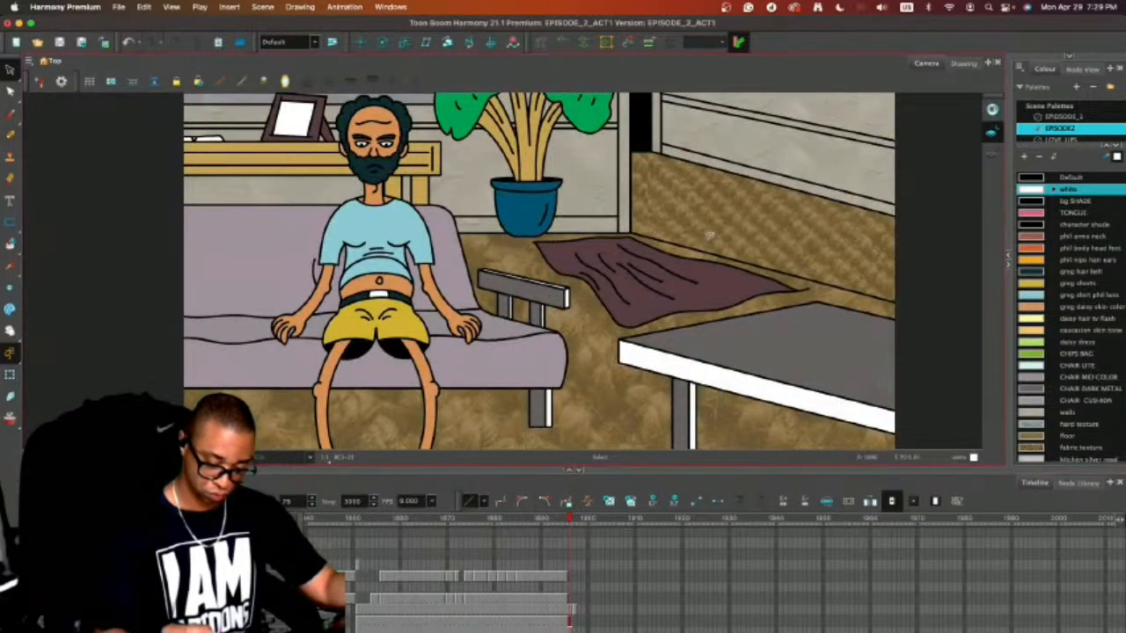
{"action": "left_click_drag", "start_coordinate": [651, 260], "coordinate": [673, 322]}
{"action": "key", "text": "Delete"}
{"action": "mouse_move", "coordinate": [803, 271]}
{"action": "left_mouse_down"}
{"action": "mouse_move", "coordinate": [694, 485]}
{"action": "mouse_move", "coordinate": [915, 308]}
{"action": "mouse_move", "coordinate": [805, 272]}
{"action": "left_mouse_up"}
{"action": "key", "text": "Delete"}
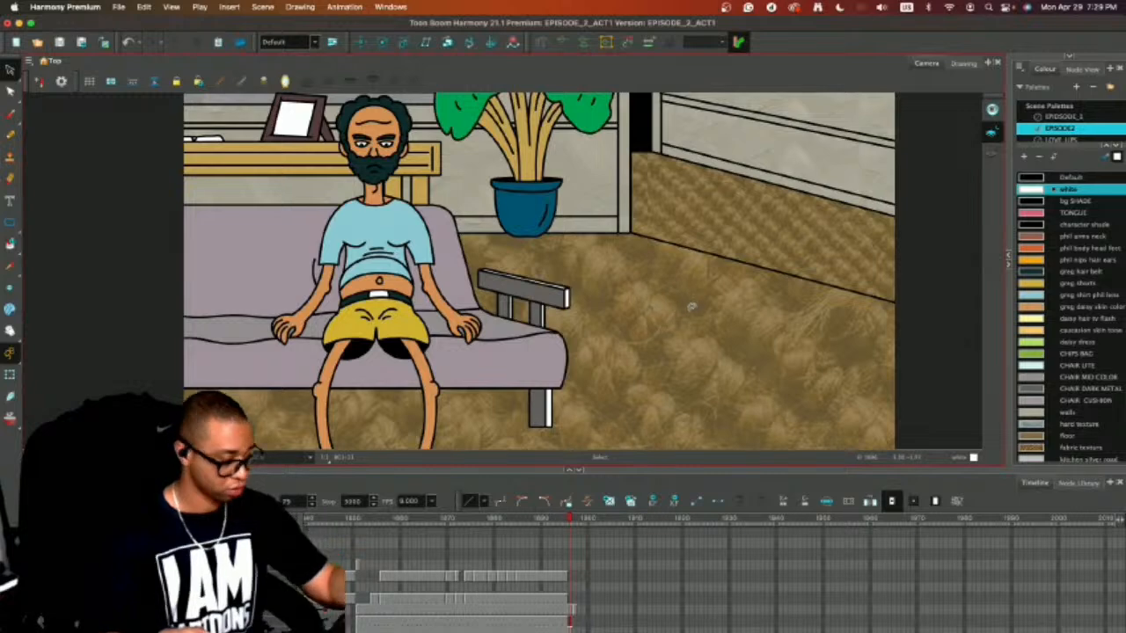
{"action": "key", "text": "super+s"}
Flip between the preceding shot, the new couch shot and the following sketch to check the cut between them.
{"action": "key", "text": "1"}
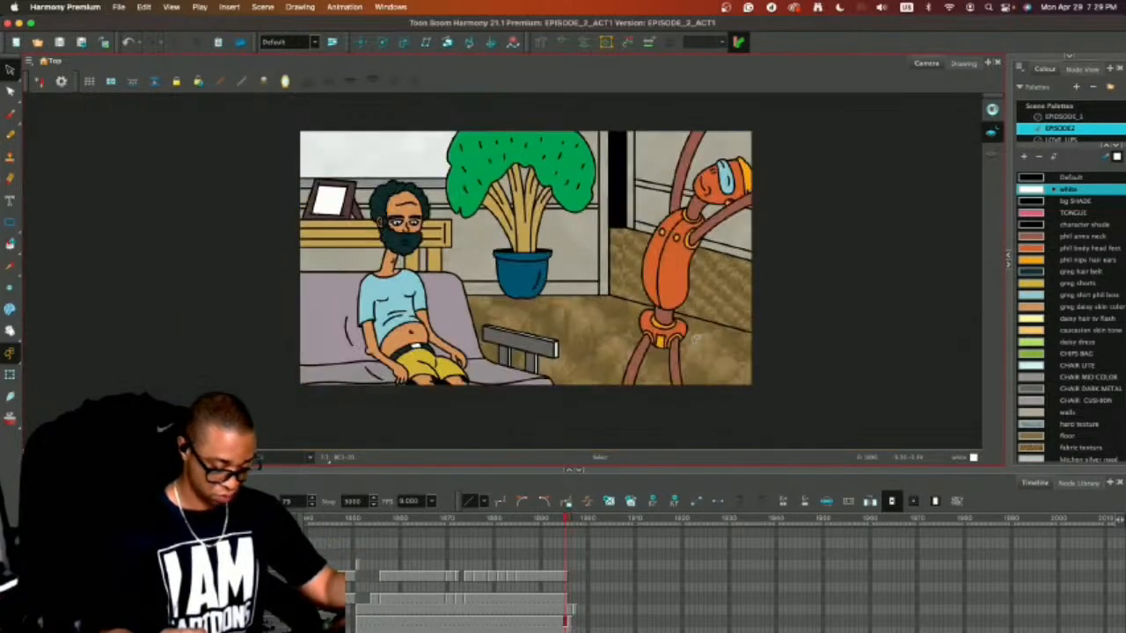
{"action": "key", "text": "comma"}
{"action": "key", "text": "comma"}
{"action": "key", "text": "comma"}
{"action": "key", "text": "comma"}
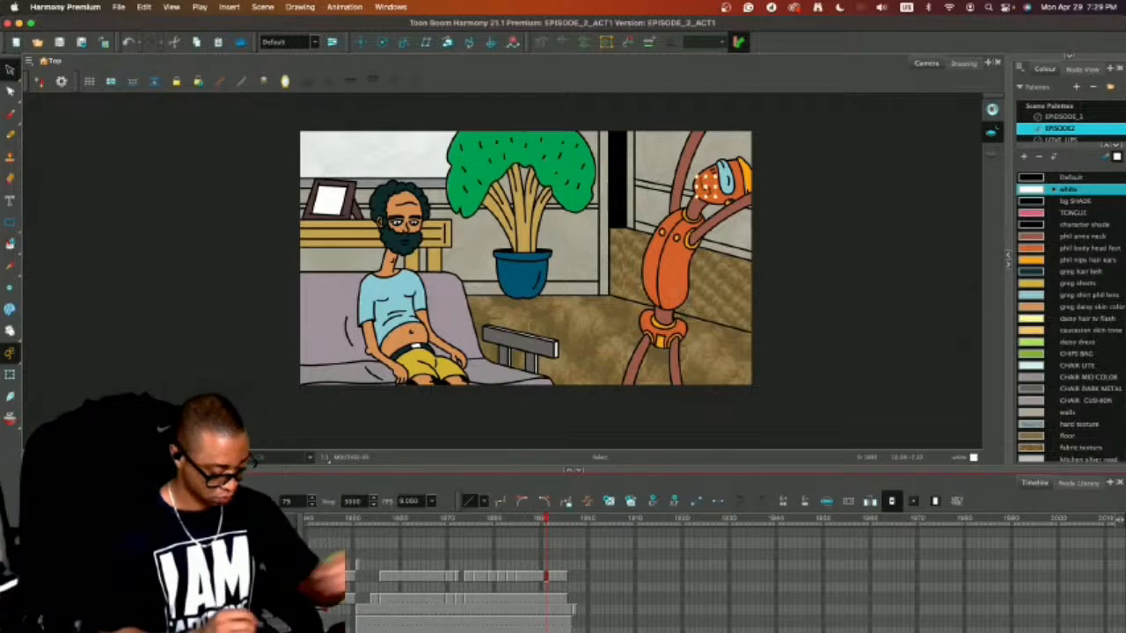
{"action": "scroll", "coordinate": [562, 580], "scroll_direction": "up", "scroll_amount": 5}
{"action": "scroll", "coordinate": [562, 580], "scroll_direction": "down", "scroll_amount": 5}
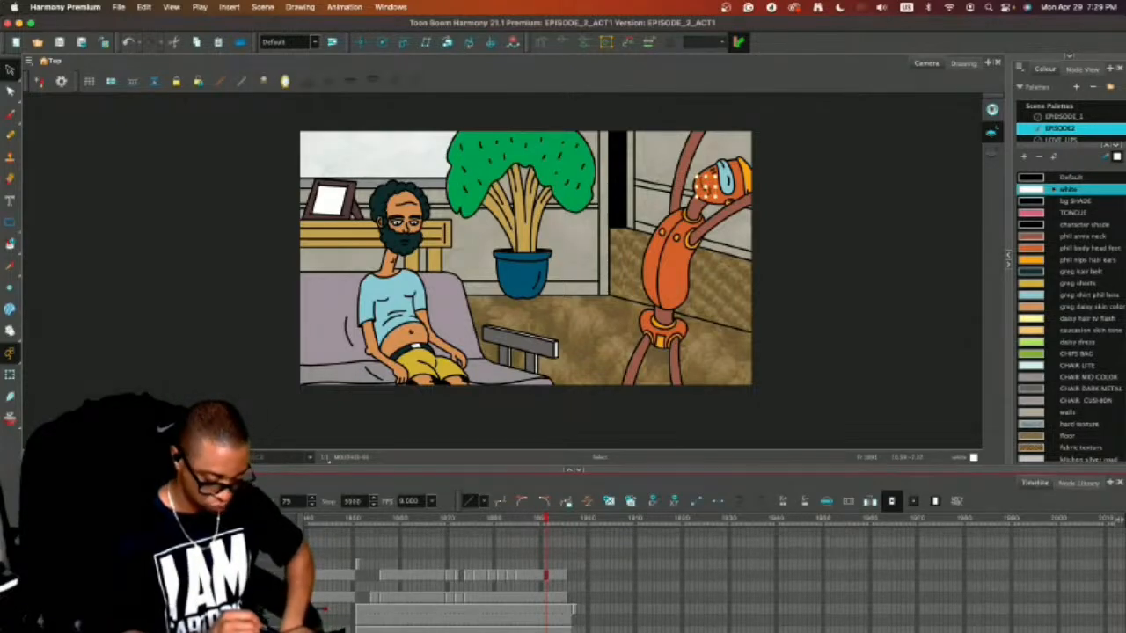
{"action": "left_click", "coordinate": [578, 523]}
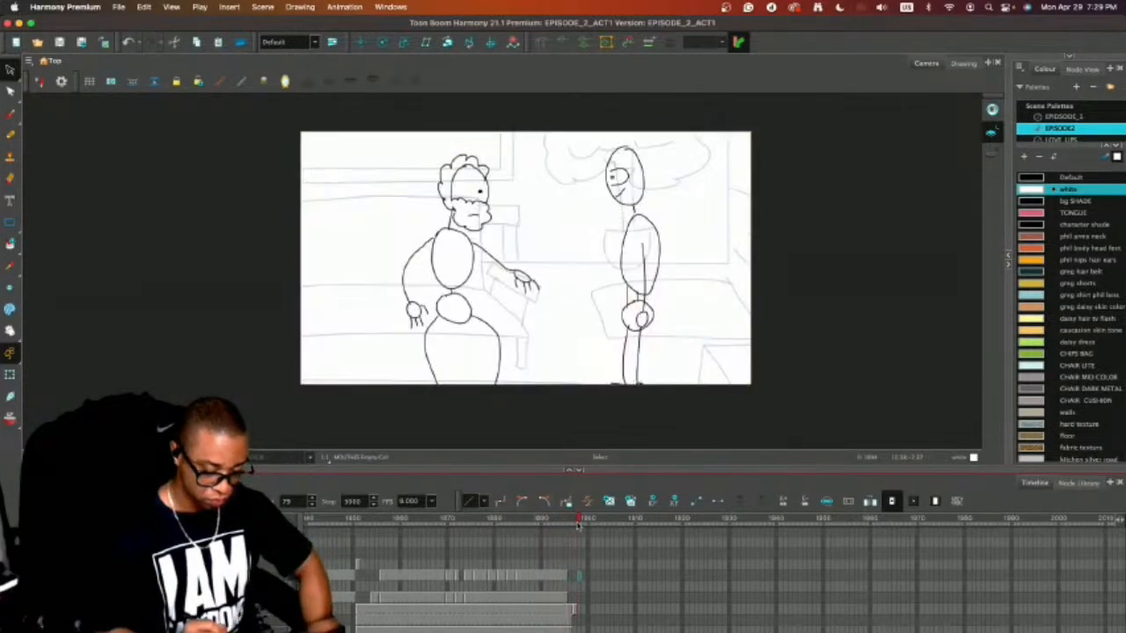
{"action": "left_click_drag", "start_coordinate": [579, 523], "coordinate": [570, 525]}
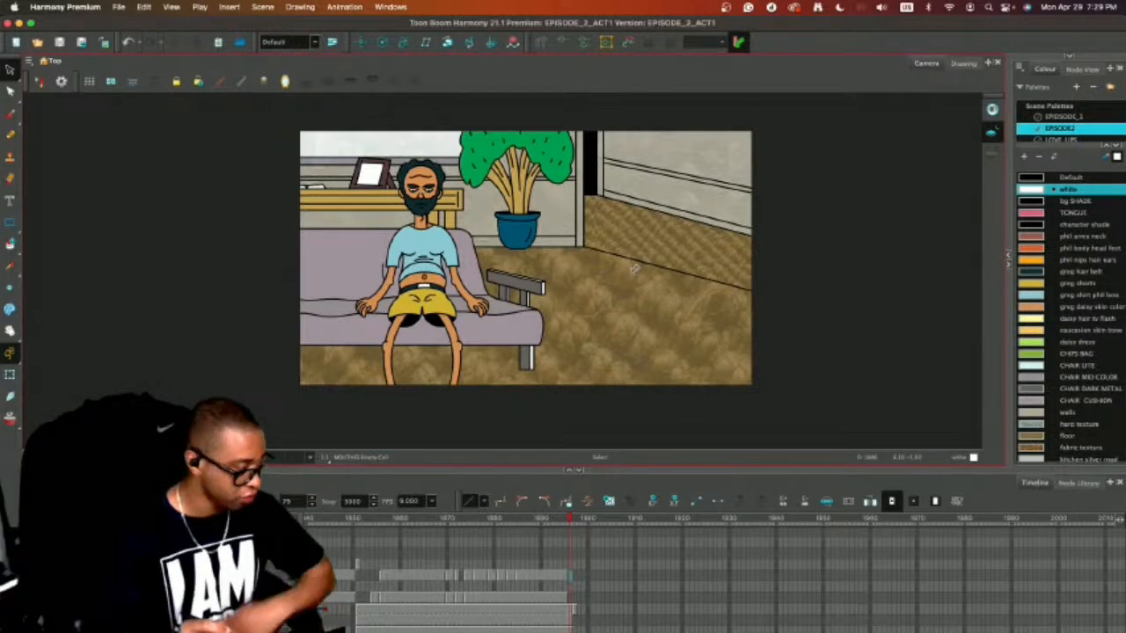
{"action": "key", "text": "comma"}
{"action": "key", "text": "period"}
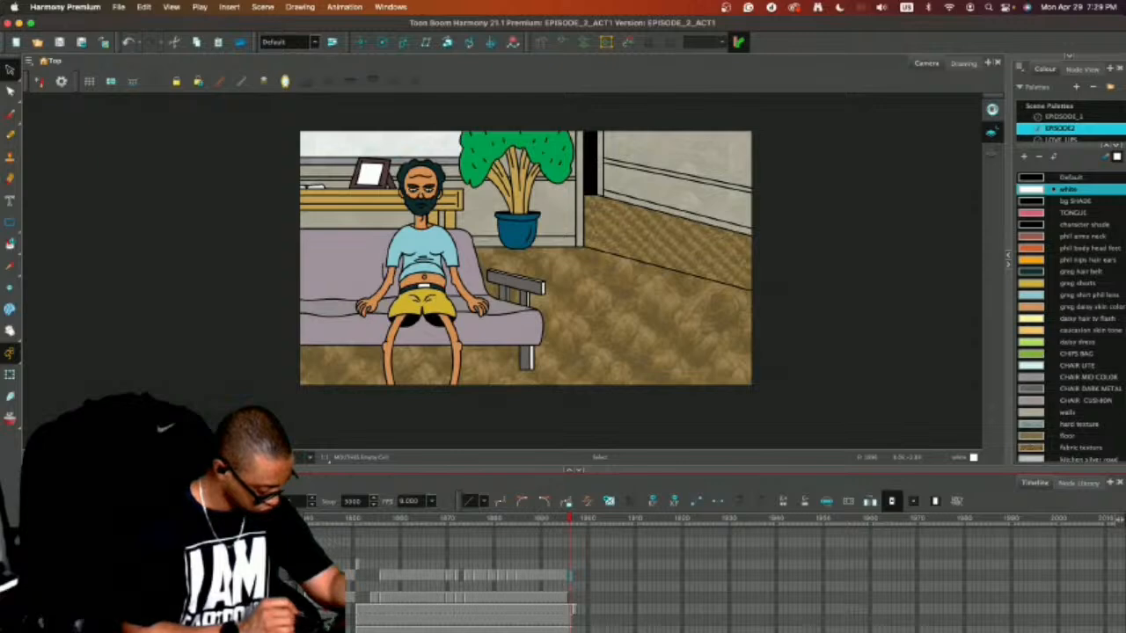
{"action": "key", "text": "period"}
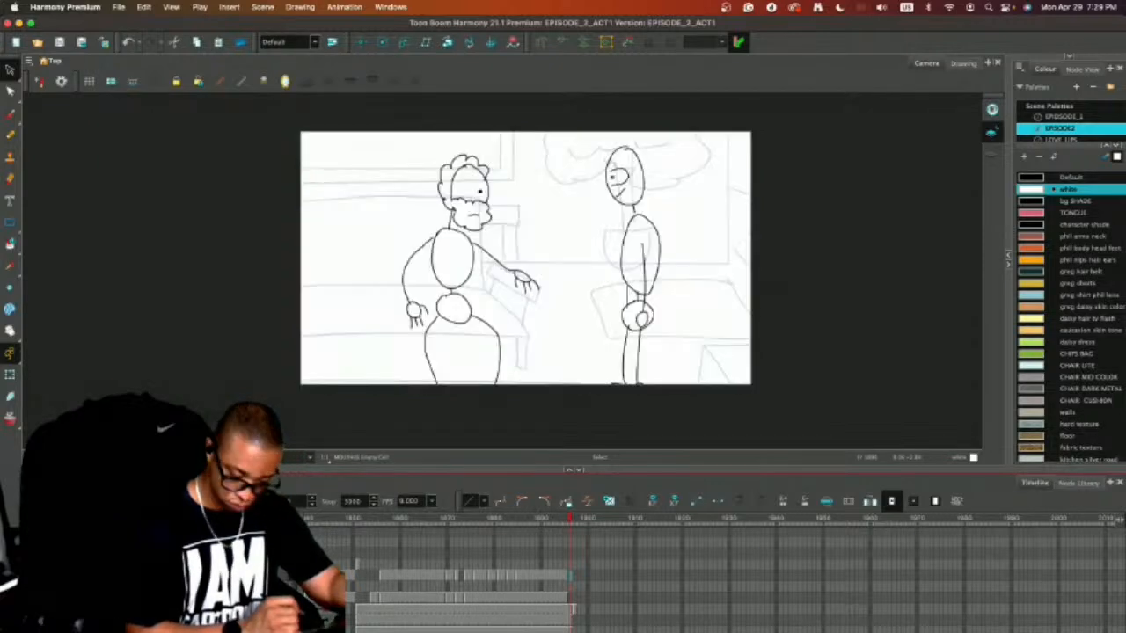
{"action": "key", "text": "comma"}
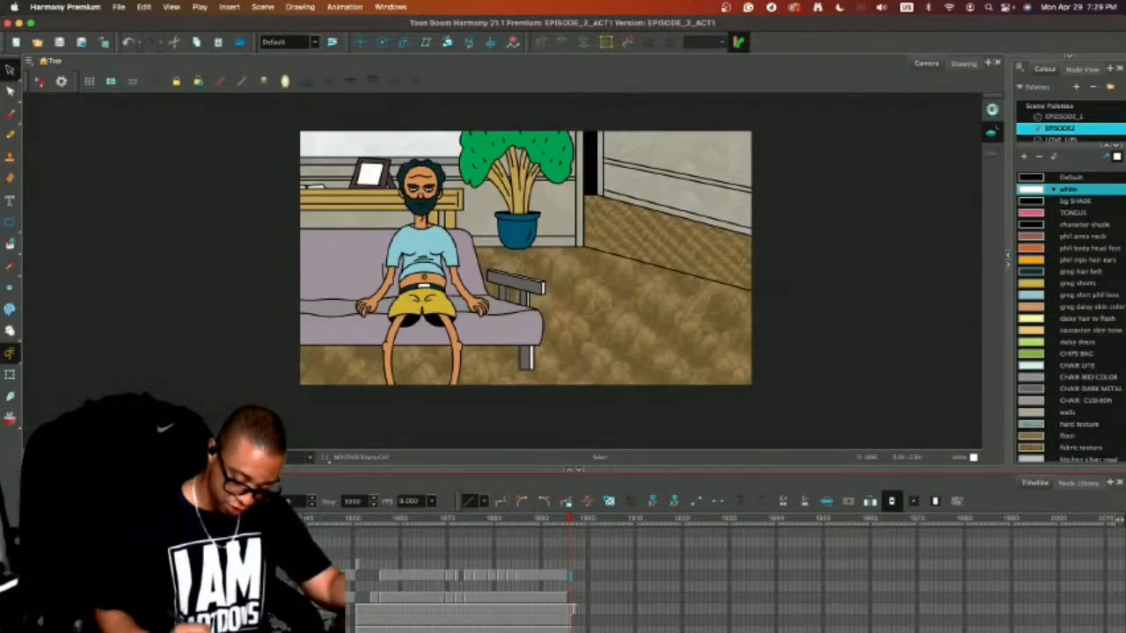
Zoom the timeline out and go back to the beginning of the episode.
{"action": "scroll", "coordinate": [730, 576], "scroll_direction": "left", "scroll_amount": 4}
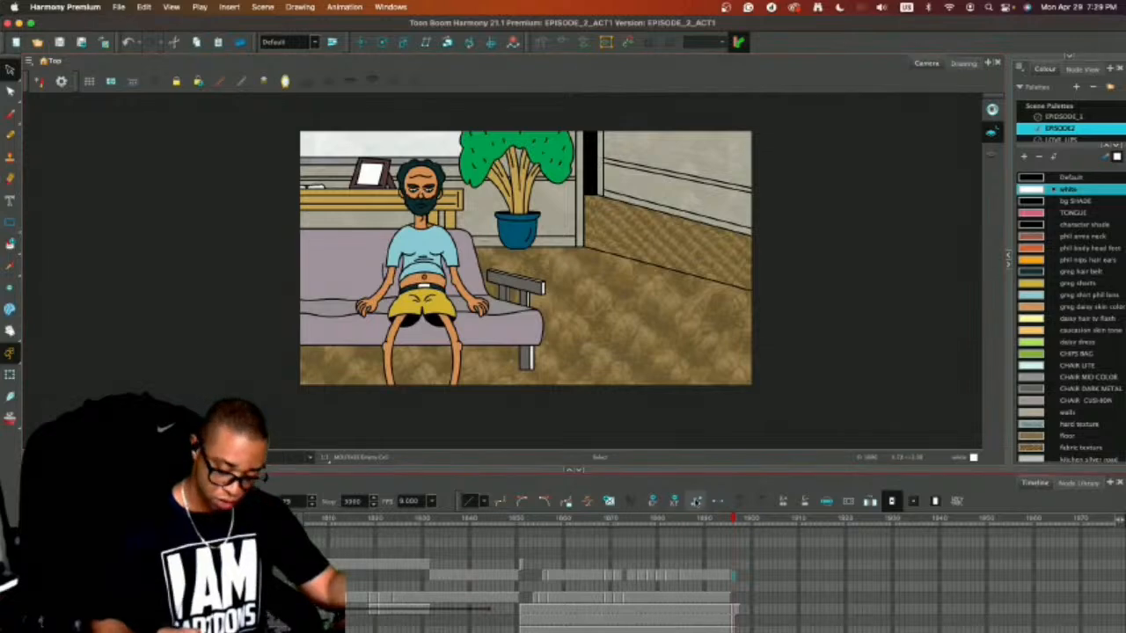
{"action": "key", "text": "1"}
{"action": "key", "text": "1"}
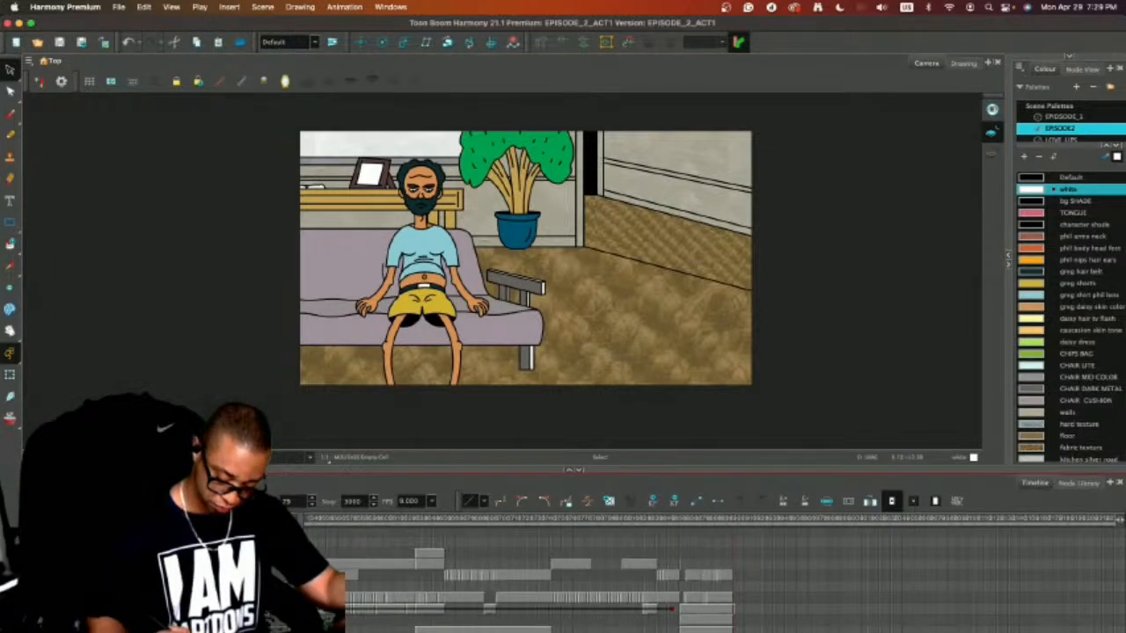
{"action": "scroll", "coordinate": [832, 542], "scroll_direction": "left", "scroll_amount": 10}
{"action": "mouse_move", "coordinate": [996, 519]}
{"action": "left_mouse_down"}
{"action": "mouse_move", "coordinate": [1044, 519]}
{"action": "mouse_move", "coordinate": [356, 559]}
{"action": "left_mouse_up"}
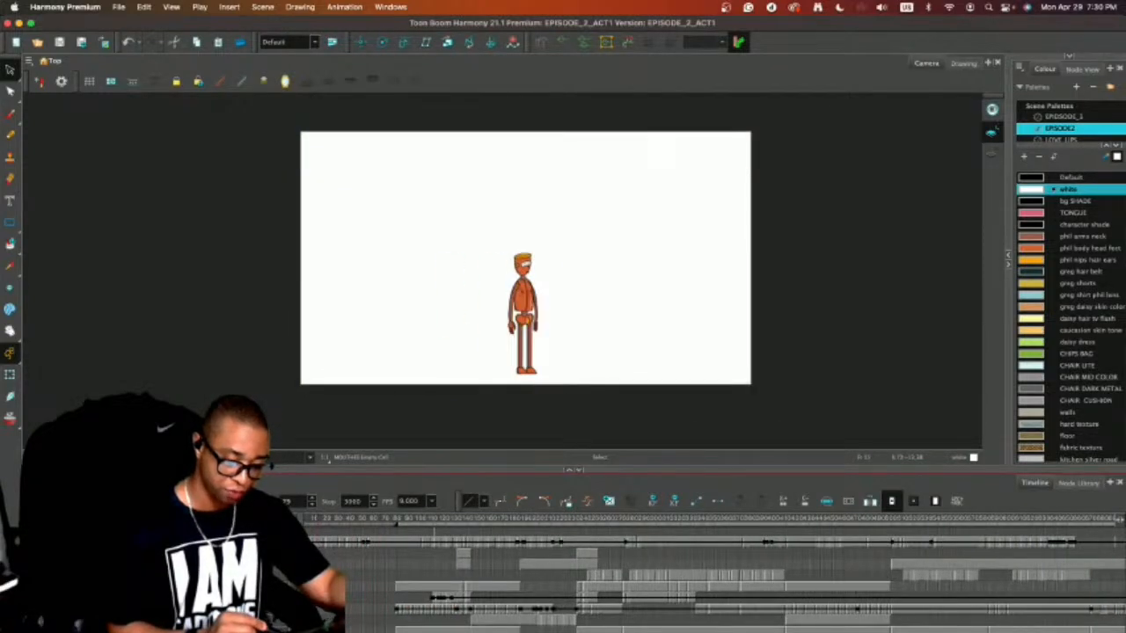
Open the EPISODE 1 folder of the Harmony Premium Library and enlarge the library view to show all its templates.
{"action": "scroll", "coordinate": [547, 266], "scroll_direction": "up", "scroll_amount": 5}
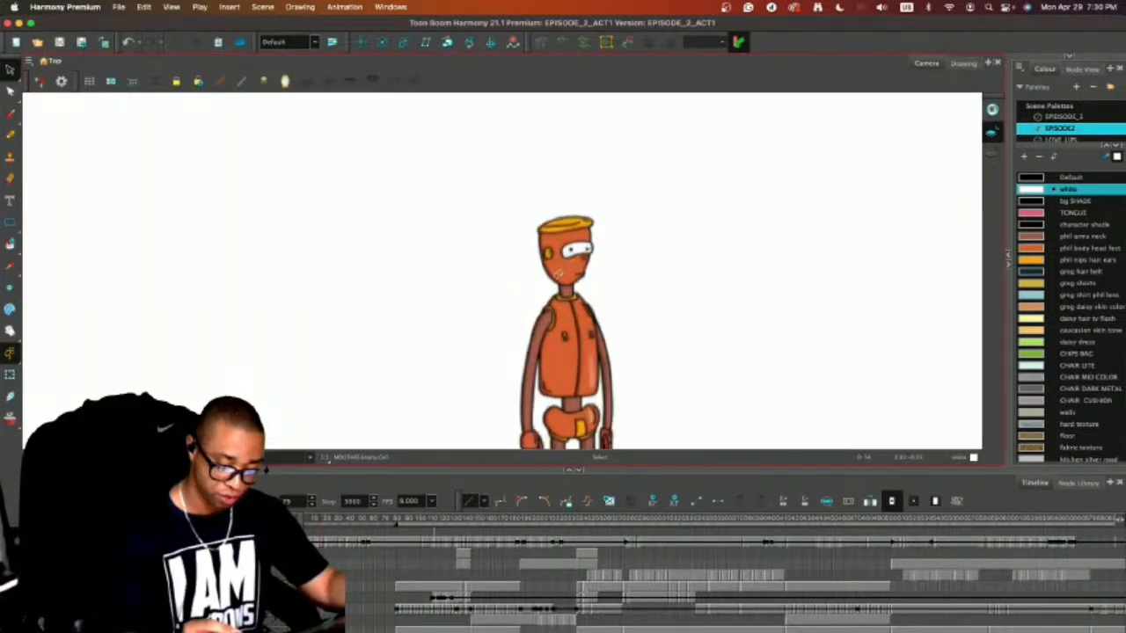
{"action": "scroll", "coordinate": [613, 282], "scroll_direction": "down", "scroll_amount": 5}
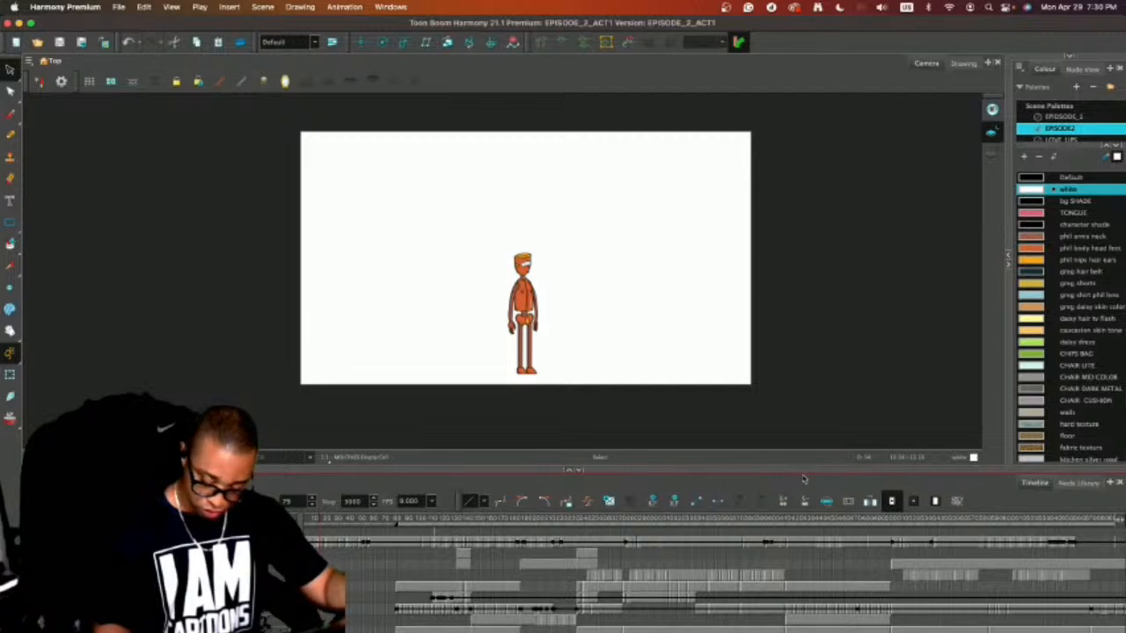
{"action": "left_click", "coordinate": [1070, 57]}
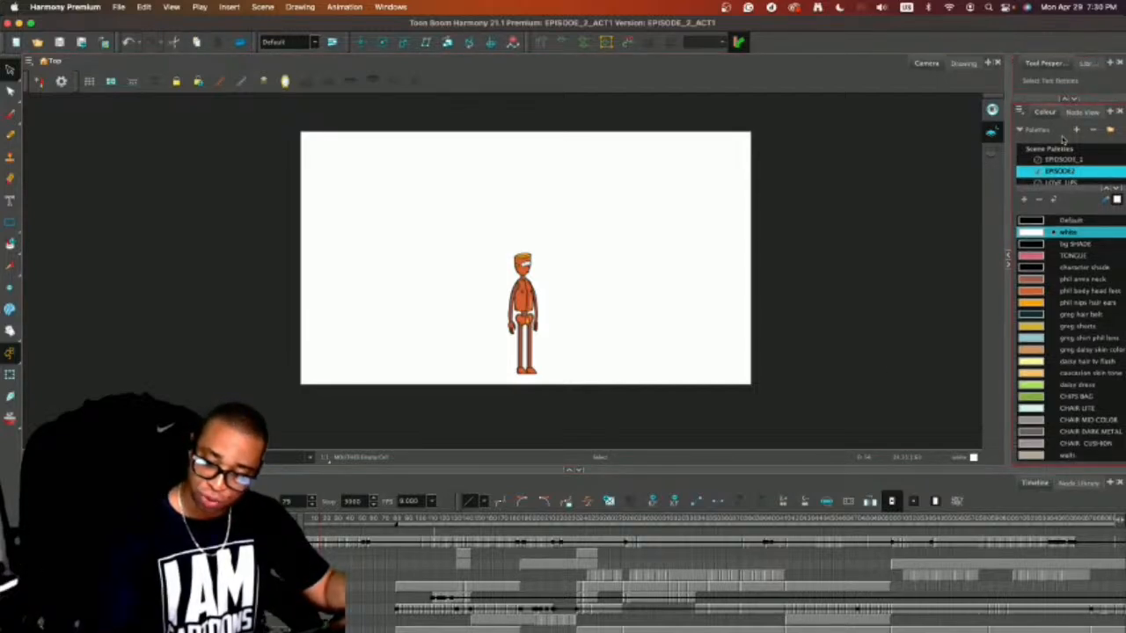
{"action": "left_click_drag", "start_coordinate": [1051, 100], "coordinate": [1032, 270]}
{"action": "left_click_drag", "start_coordinate": [1009, 192], "coordinate": [886, 190]}
{"action": "left_click", "coordinate": [1088, 63]}
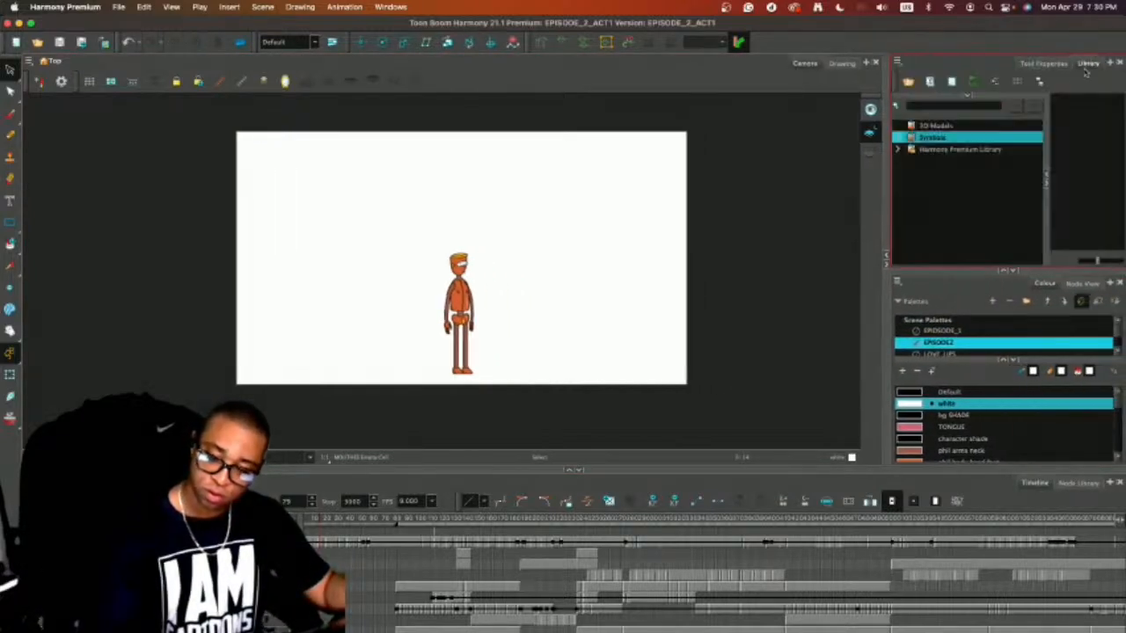
{"action": "left_click", "coordinate": [914, 150]}
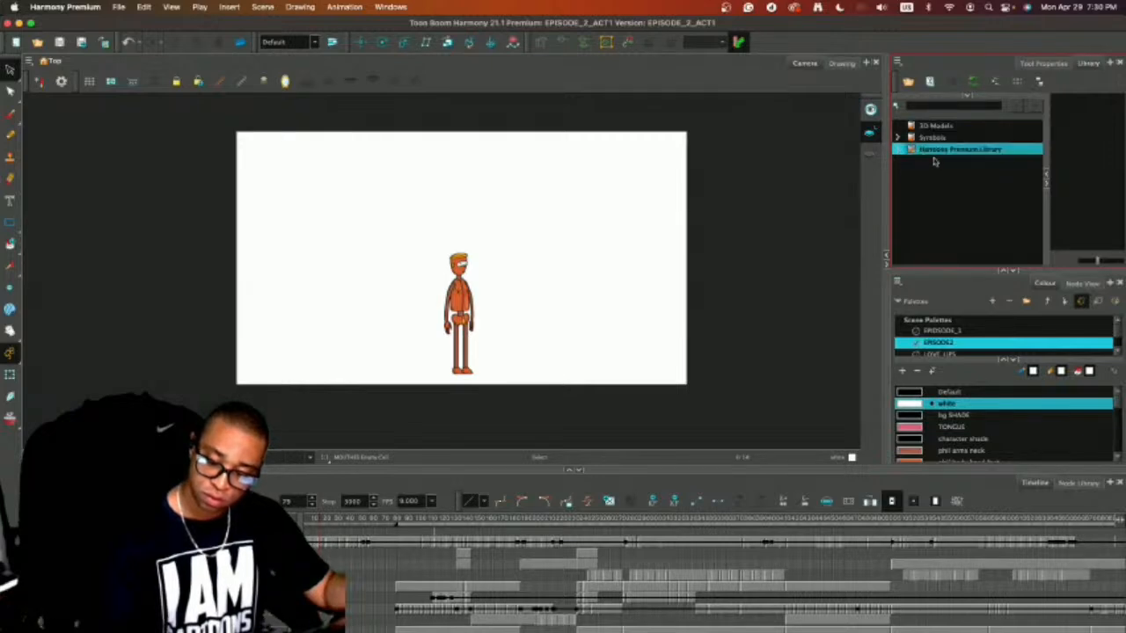
{"action": "left_click", "coordinate": [897, 150]}
{"action": "left_click", "coordinate": [925, 160]}
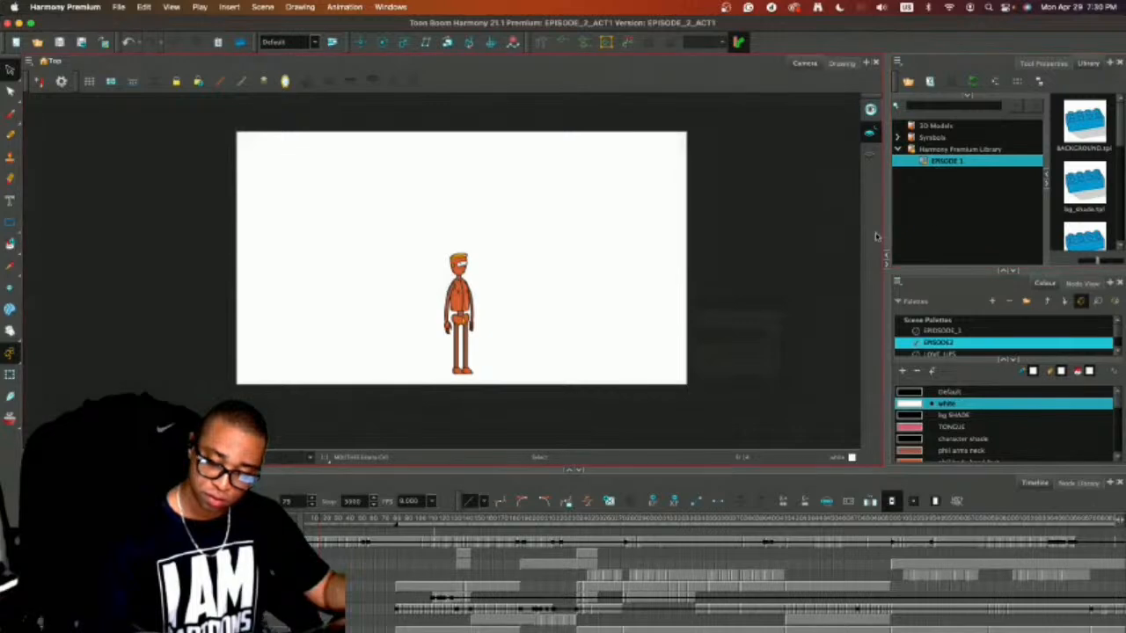
{"action": "left_click_drag", "start_coordinate": [885, 230], "coordinate": [635, 268]}
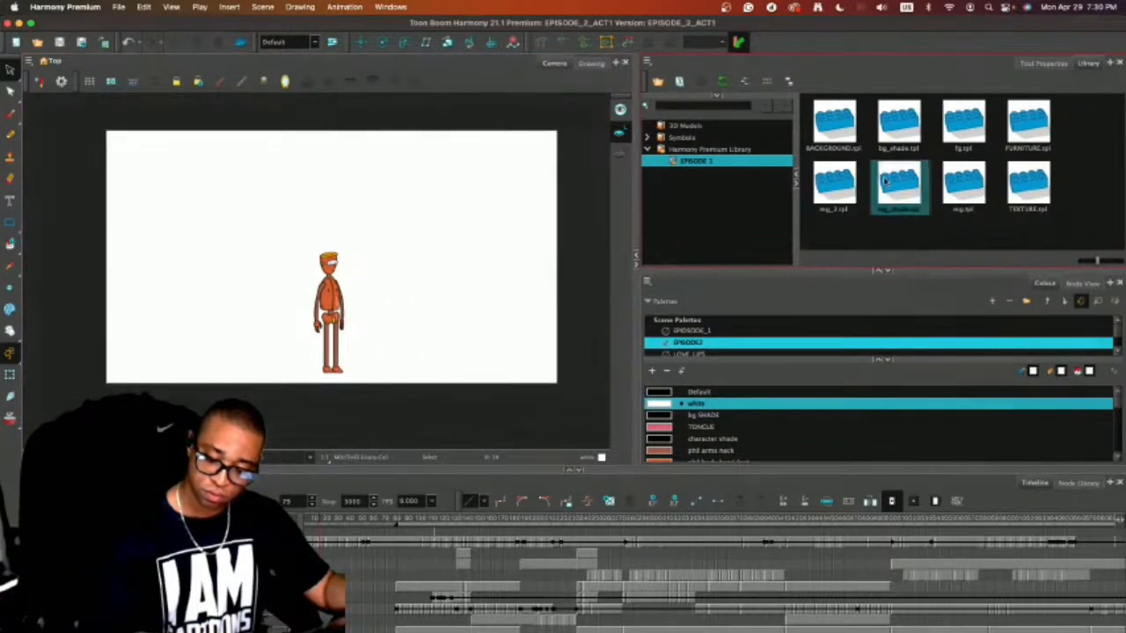
Check the mg layer's character drawings from the beginning of the episode to the bearded man's seated shot.
{"action": "left_click", "coordinate": [966, 190]}
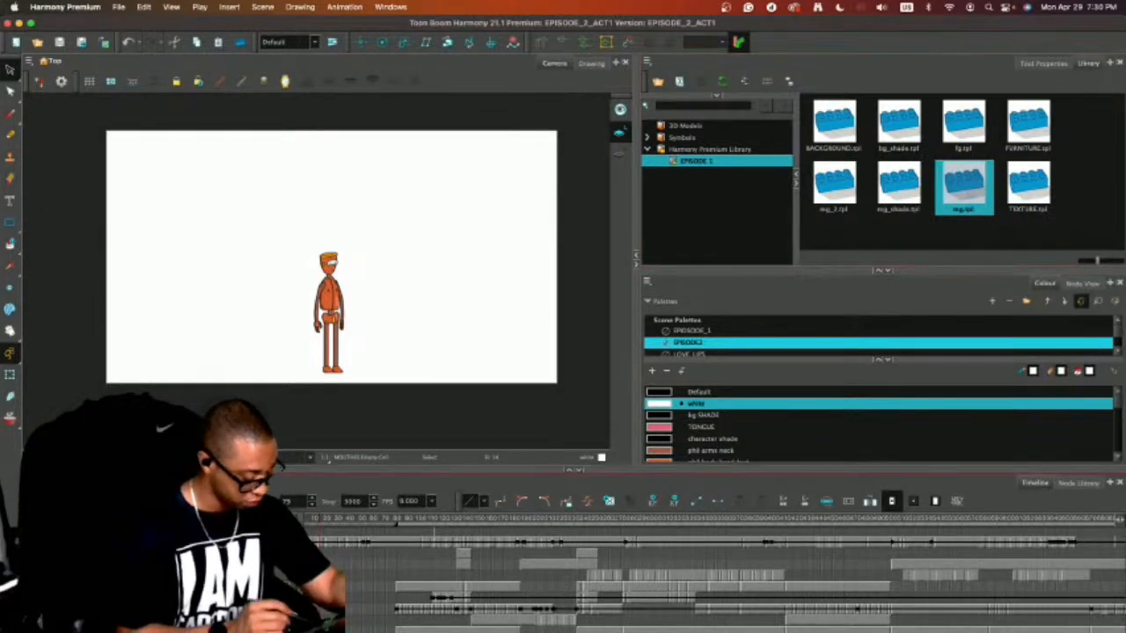
{"action": "left_click", "coordinate": [320, 540]}
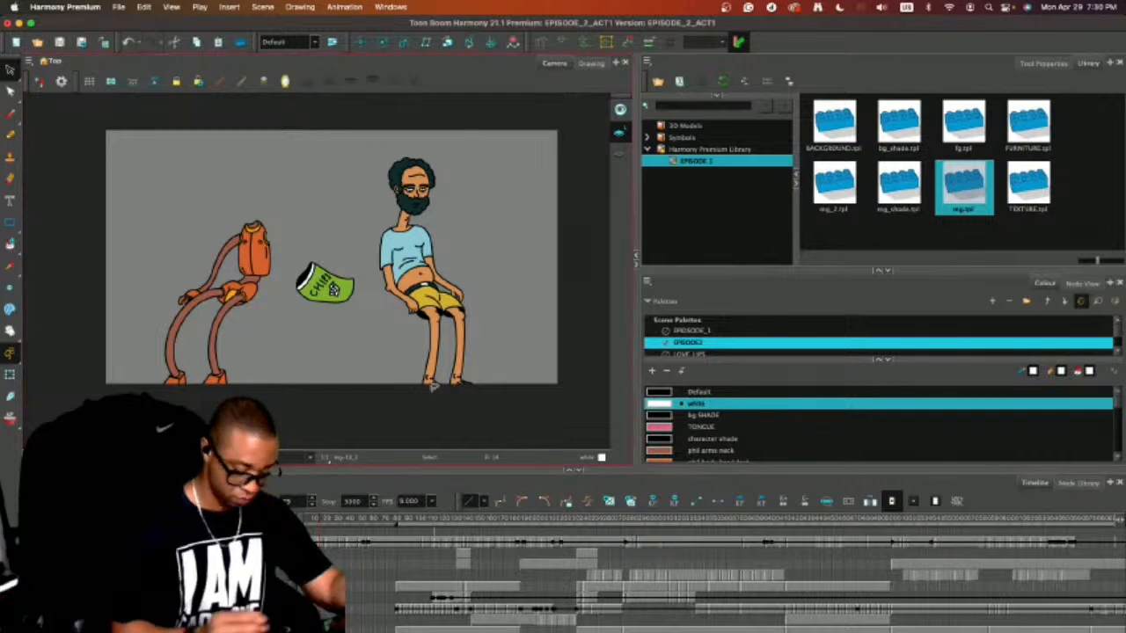
{"action": "left_click_drag", "start_coordinate": [319, 525], "coordinate": [907, 519]}
Hide the template library and narrow the palette area to enlarge the drawing view.
{"action": "left_click", "coordinate": [672, 269]}
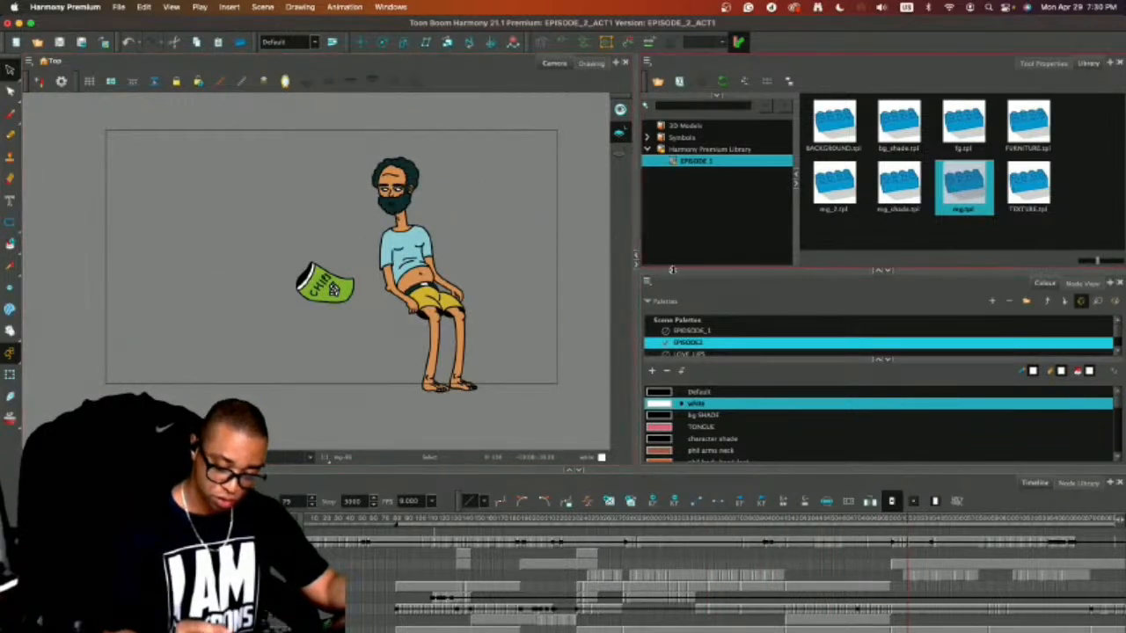
{"action": "left_click", "coordinate": [886, 271]}
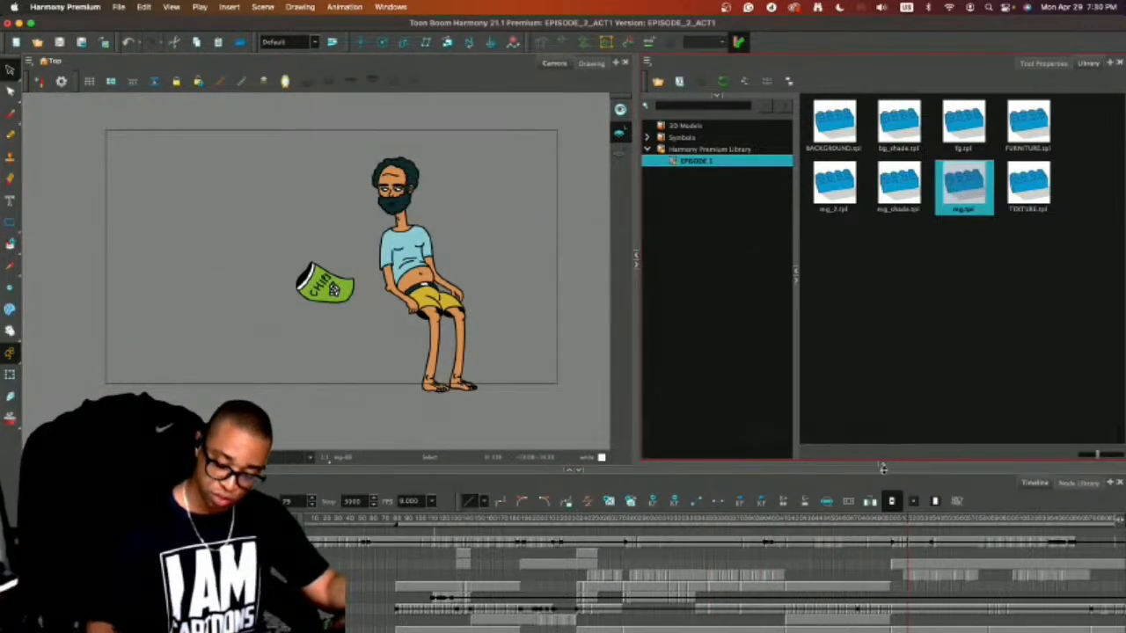
{"action": "left_click_drag", "start_coordinate": [883, 469], "coordinate": [882, 266]}
{"action": "left_click", "coordinate": [883, 268]}
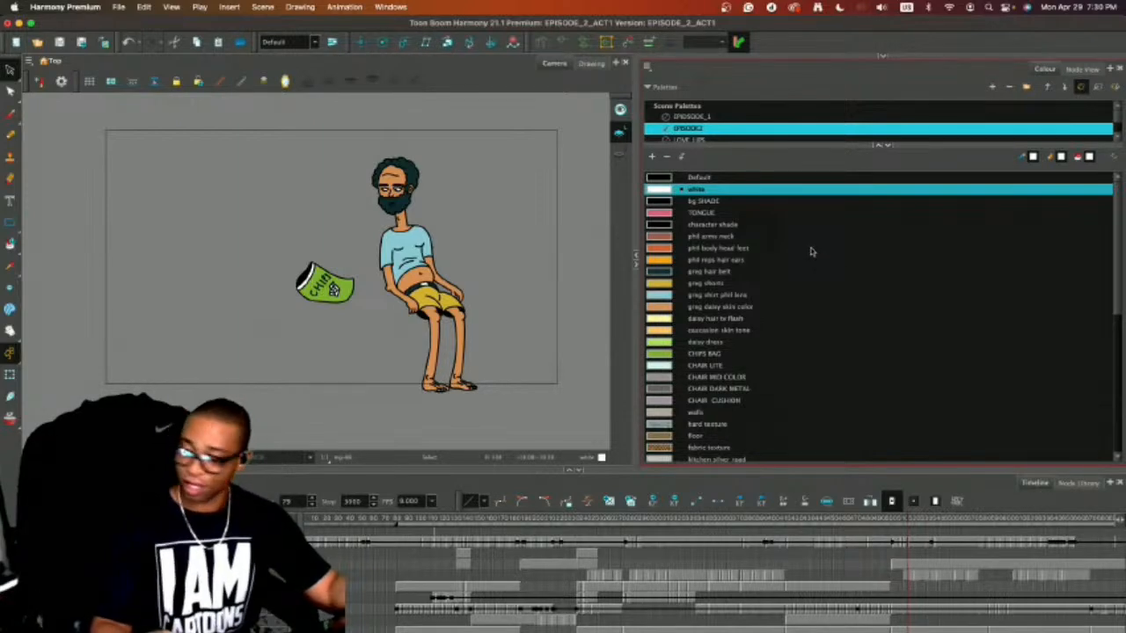
{"action": "left_click_drag", "start_coordinate": [637, 264], "coordinate": [911, 264]}
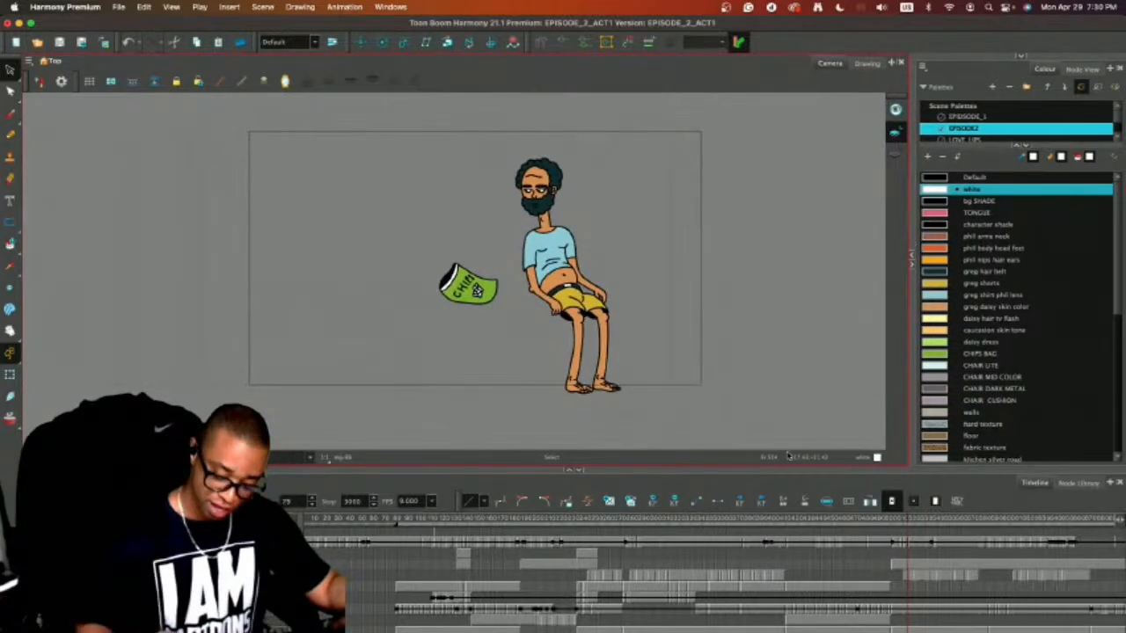
Look through the remaining drawings on the mg layer, then go back to the kitchen shot.
{"action": "scroll", "coordinate": [456, 581], "scroll_direction": "right", "scroll_amount": 10}
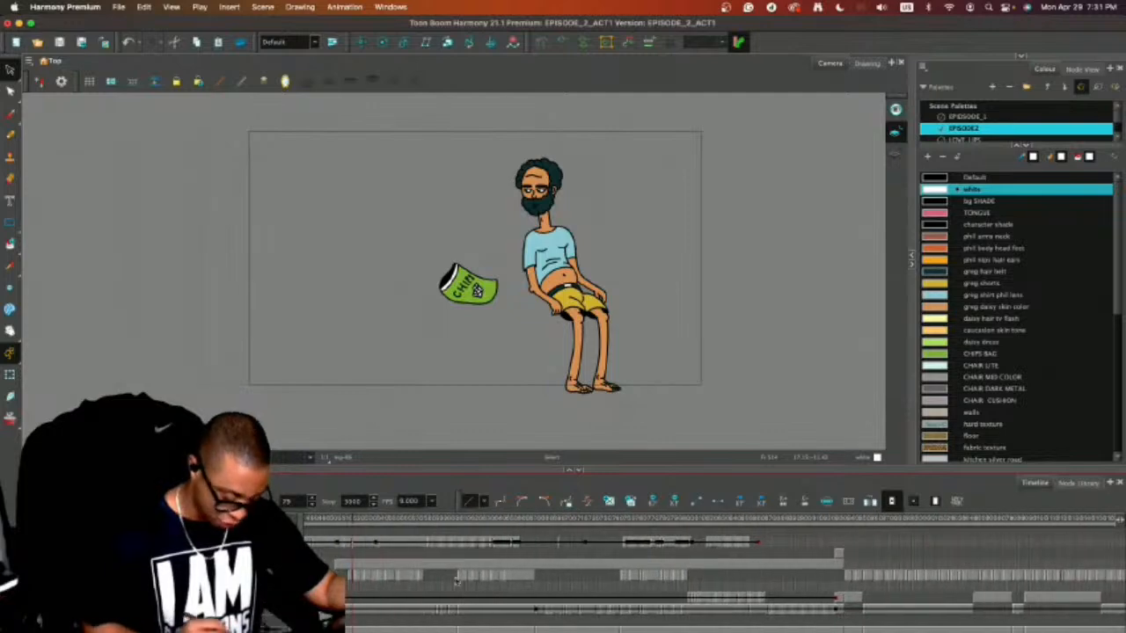
{"action": "left_click_drag", "start_coordinate": [351, 519], "coordinate": [840, 526]}
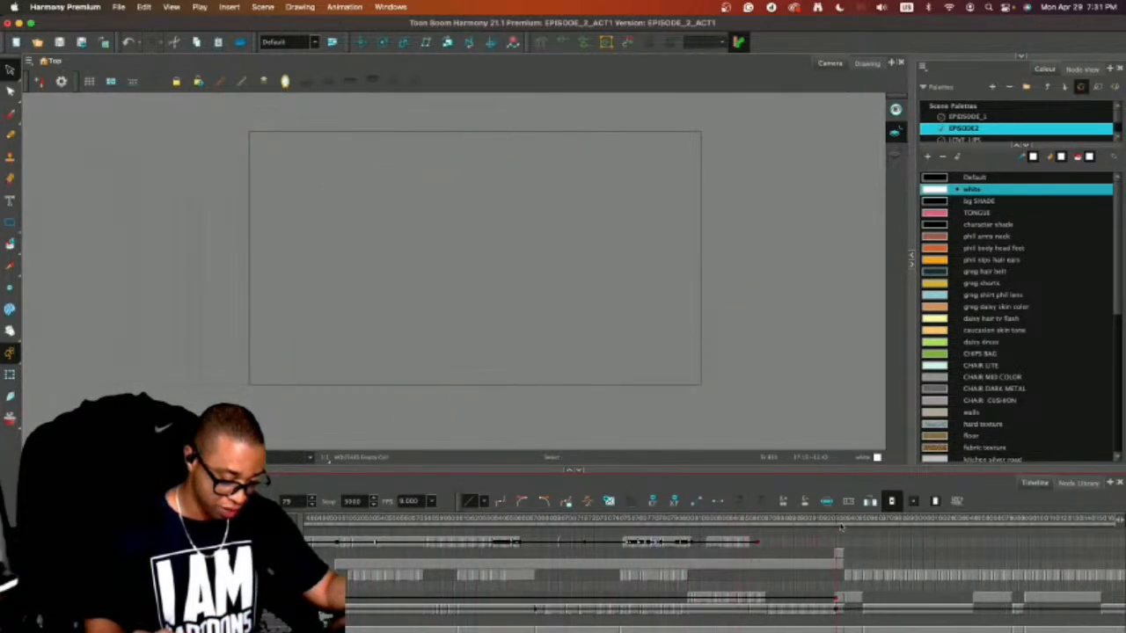
{"action": "left_click_drag", "start_coordinate": [959, 528], "coordinate": [334, 575]}
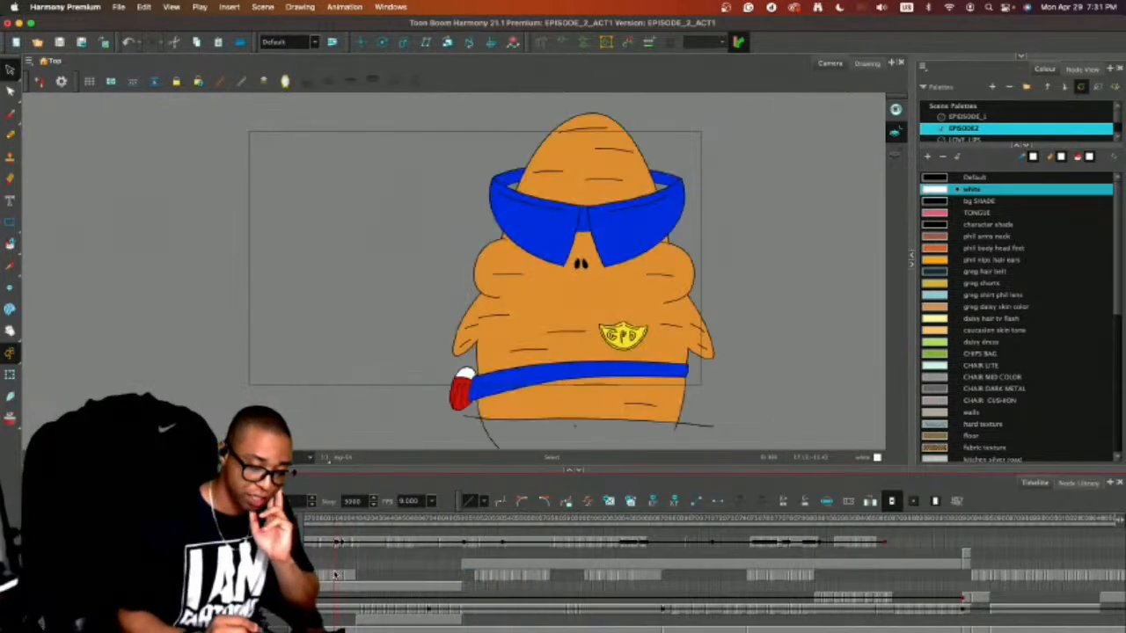
{"action": "left_click_drag", "start_coordinate": [489, 628], "coordinate": [396, 626]}
{"action": "left_click_drag", "start_coordinate": [441, 524], "coordinate": [410, 526]}
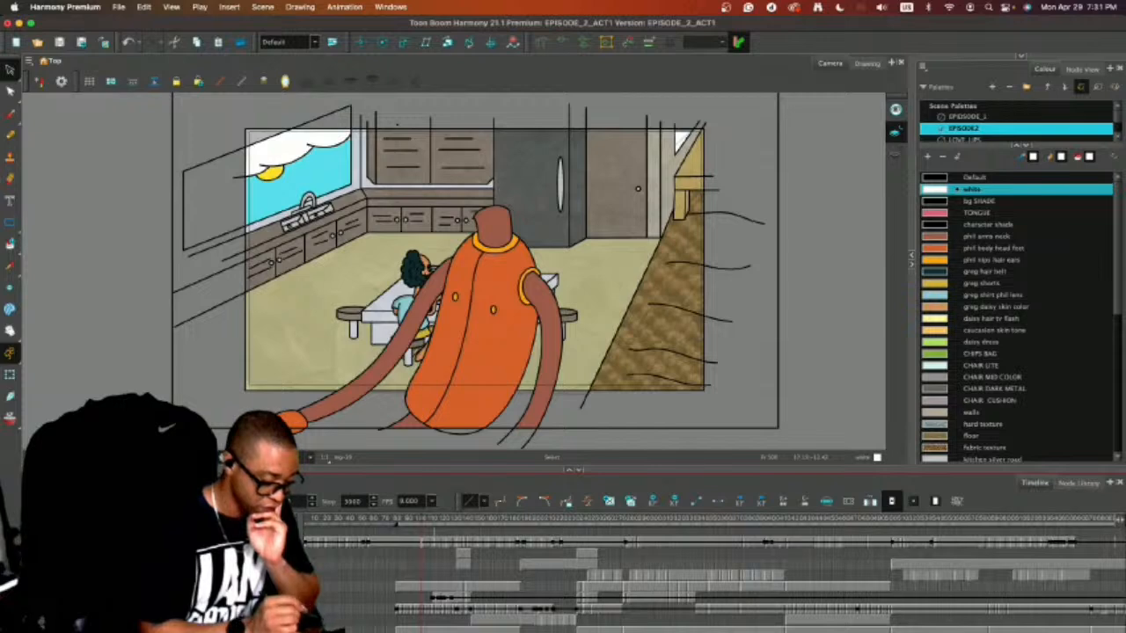
Bring back the enlarged EPISODE 1 template library and add mg_2.tpl to the timeline.
{"action": "left_click_drag", "start_coordinate": [990, 145], "coordinate": [986, 286]}
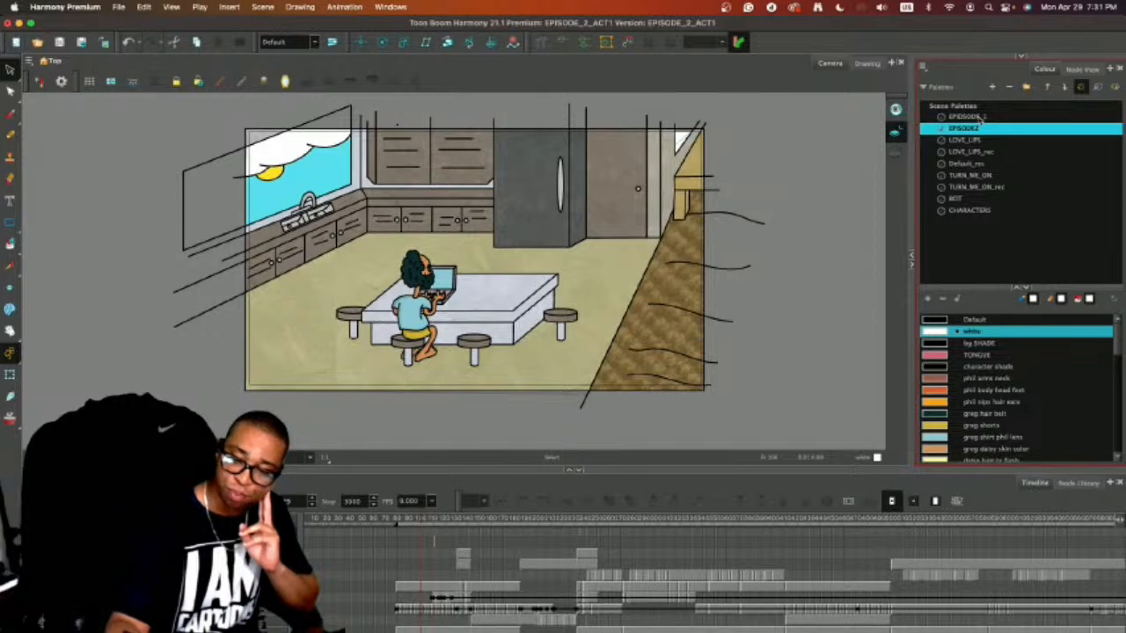
{"action": "left_click", "coordinate": [1021, 56]}
{"action": "left_click", "coordinate": [1022, 280]}
{"action": "left_click", "coordinate": [1016, 262]}
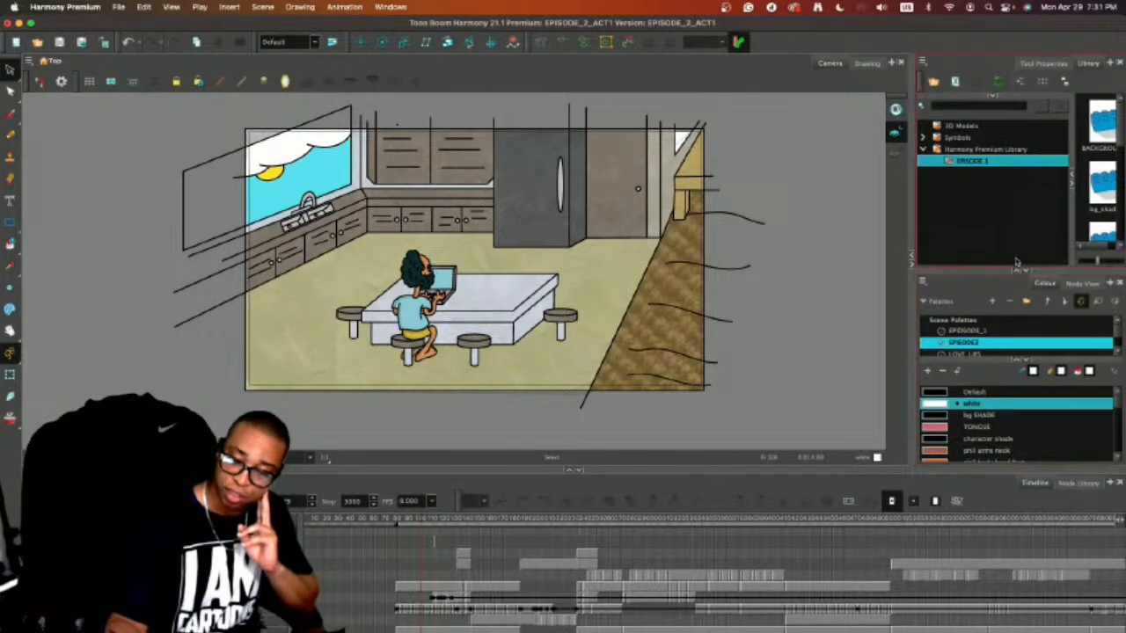
{"action": "left_click_drag", "start_coordinate": [912, 232], "coordinate": [778, 232]}
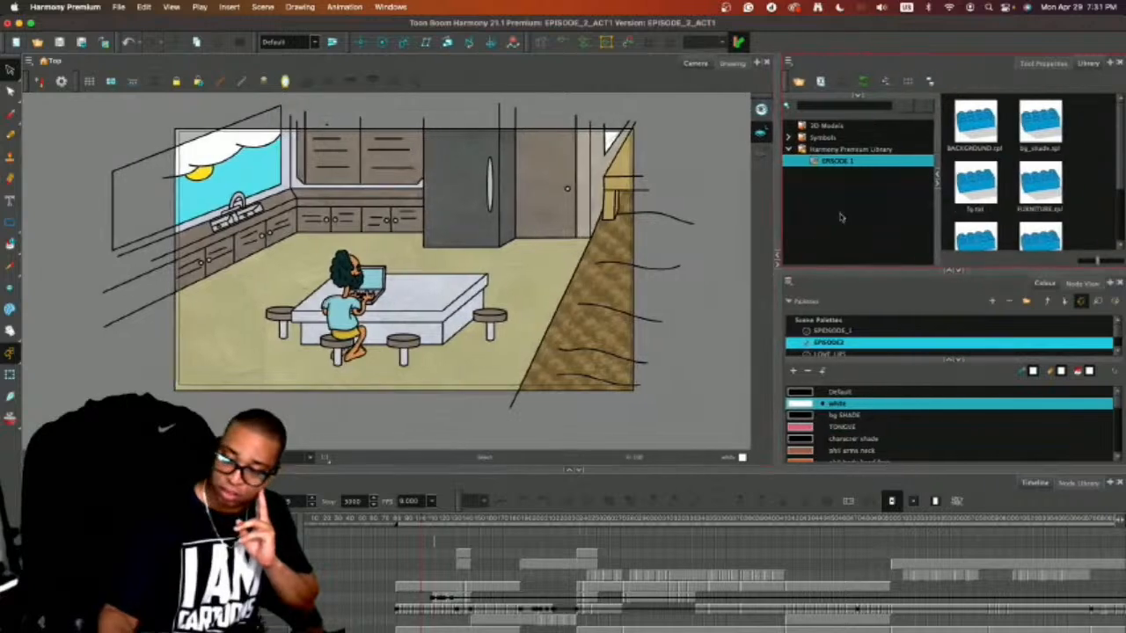
{"action": "left_click_drag", "start_coordinate": [980, 343], "coordinate": [981, 352]}
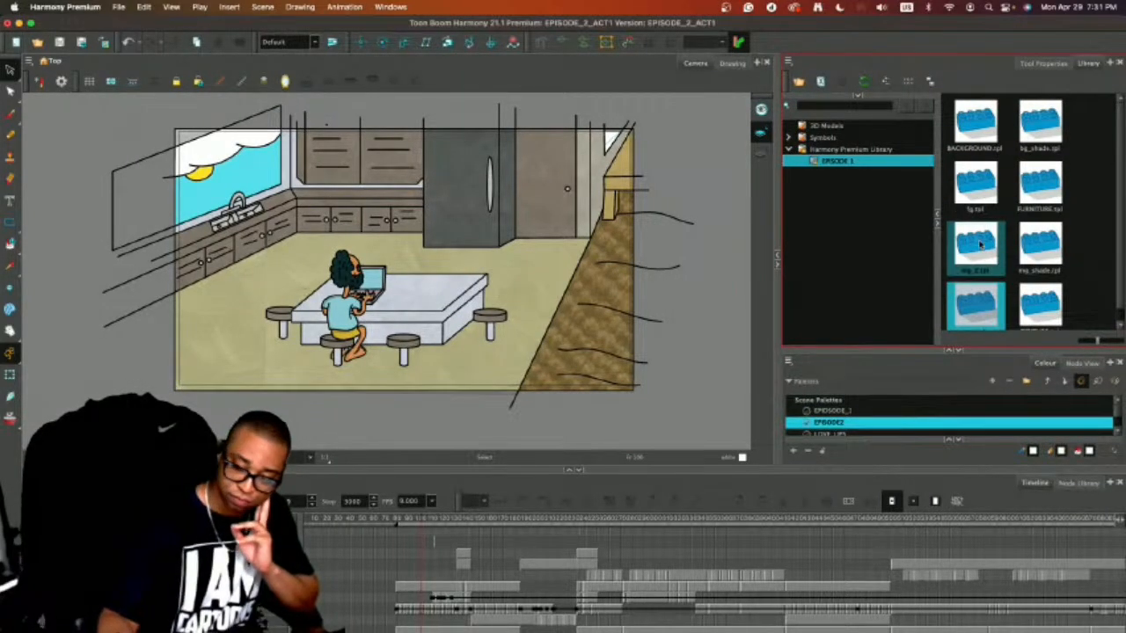
{"action": "left_click", "coordinate": [978, 246]}
{"action": "left_click_drag", "start_coordinate": [976, 246], "coordinate": [220, 550]}
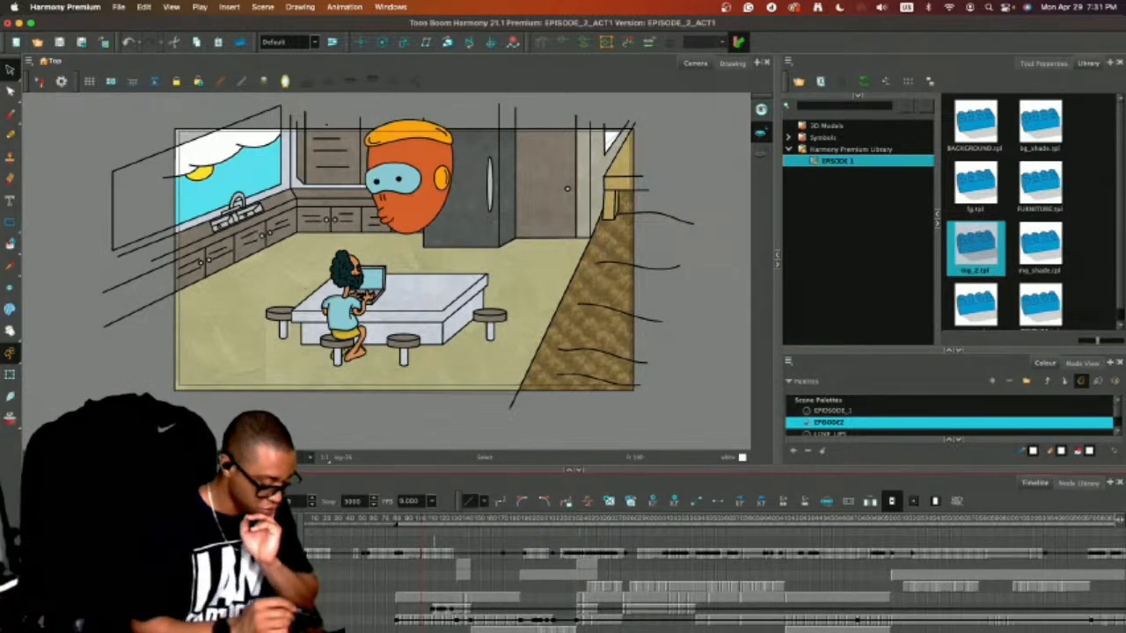
Isolate the imported mg_2 drawings and copy the orange character's standing pose with hands on hips.
{"action": "key", "text": "shift+d"}
{"action": "left_click_drag", "start_coordinate": [349, 520], "coordinate": [895, 510]}
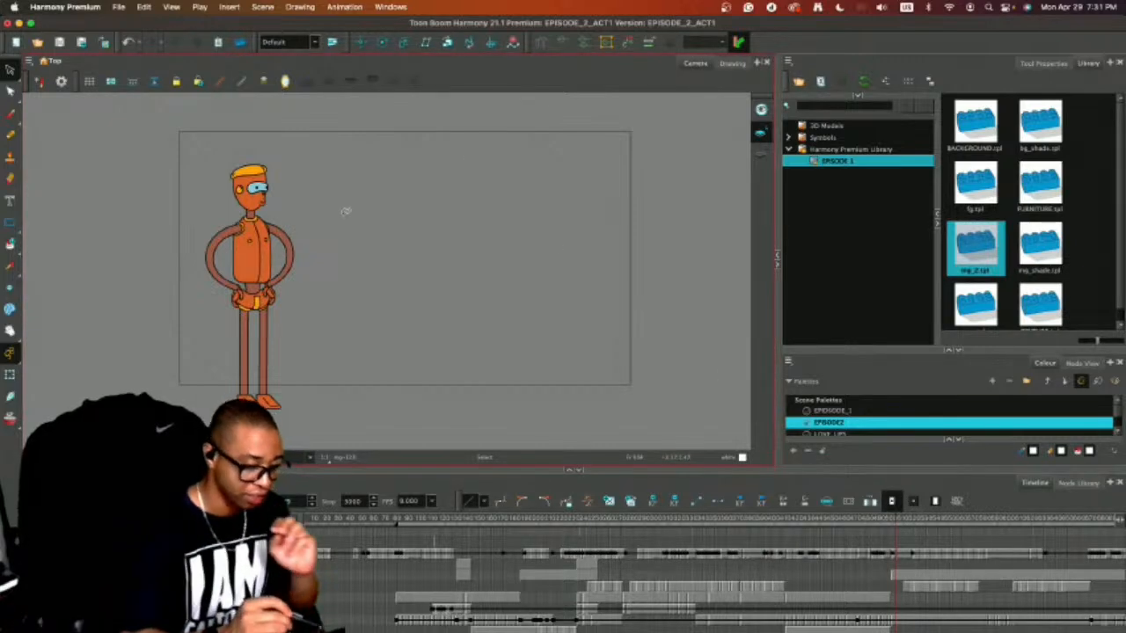
{"action": "scroll", "coordinate": [350, 201], "scroll_direction": "up", "scroll_amount": 3}
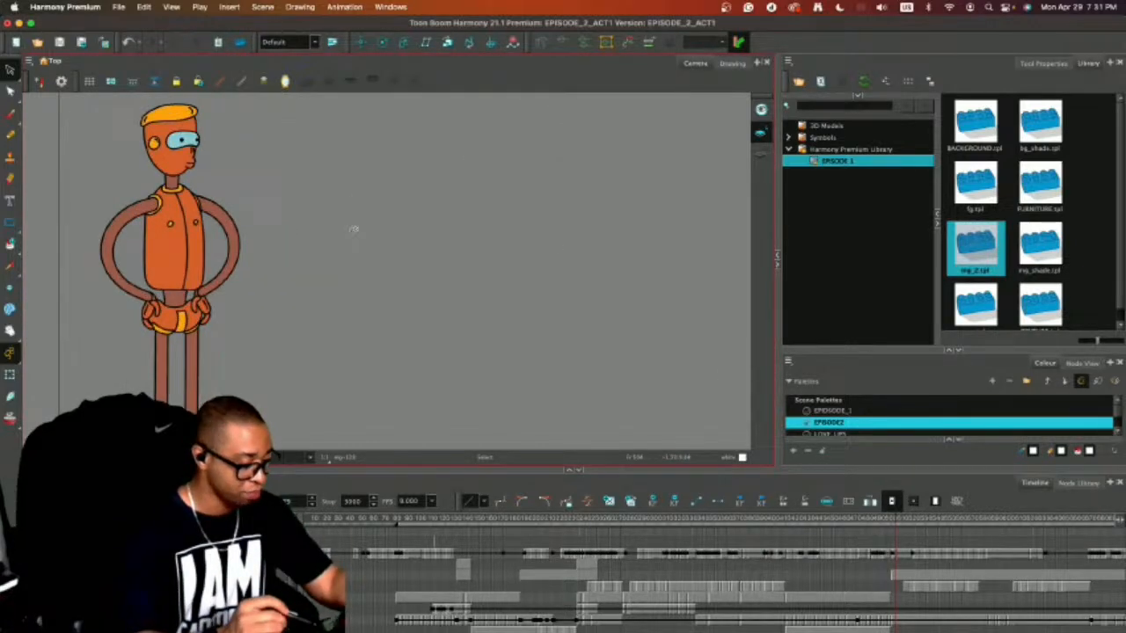
{"action": "scroll", "coordinate": [354, 230], "scroll_direction": "down", "scroll_amount": 2}
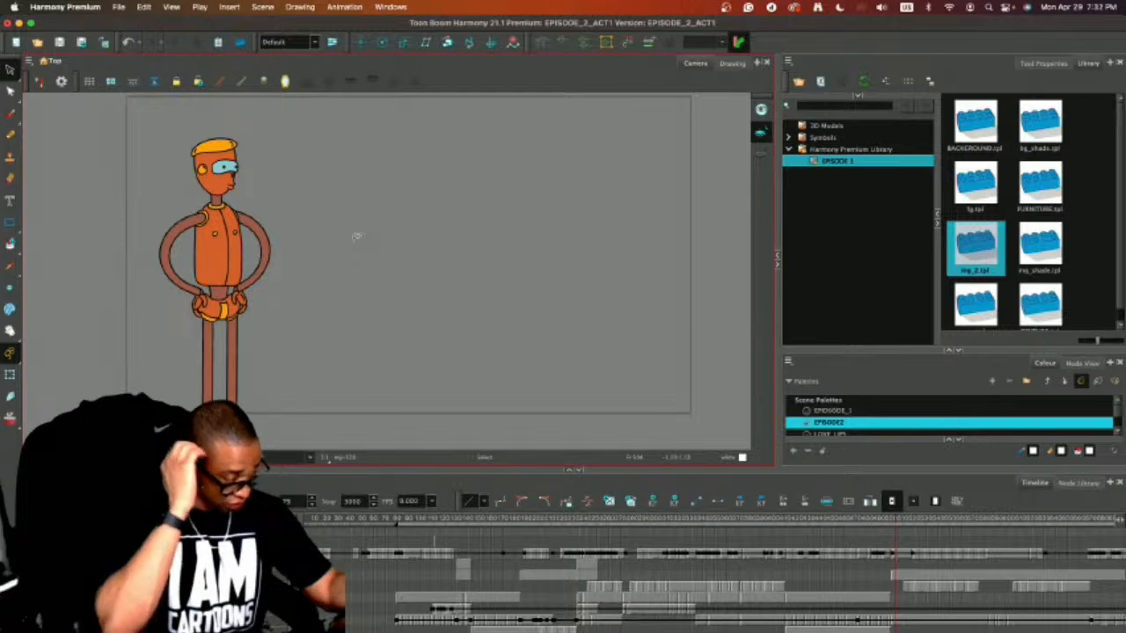
{"action": "mouse_move", "coordinate": [309, 169]}
{"action": "left_mouse_down"}
{"action": "mouse_move", "coordinate": [180, 109]}
{"action": "mouse_move", "coordinate": [327, 228]}
{"action": "mouse_move", "coordinate": [312, 172]}
{"action": "left_mouse_up"}
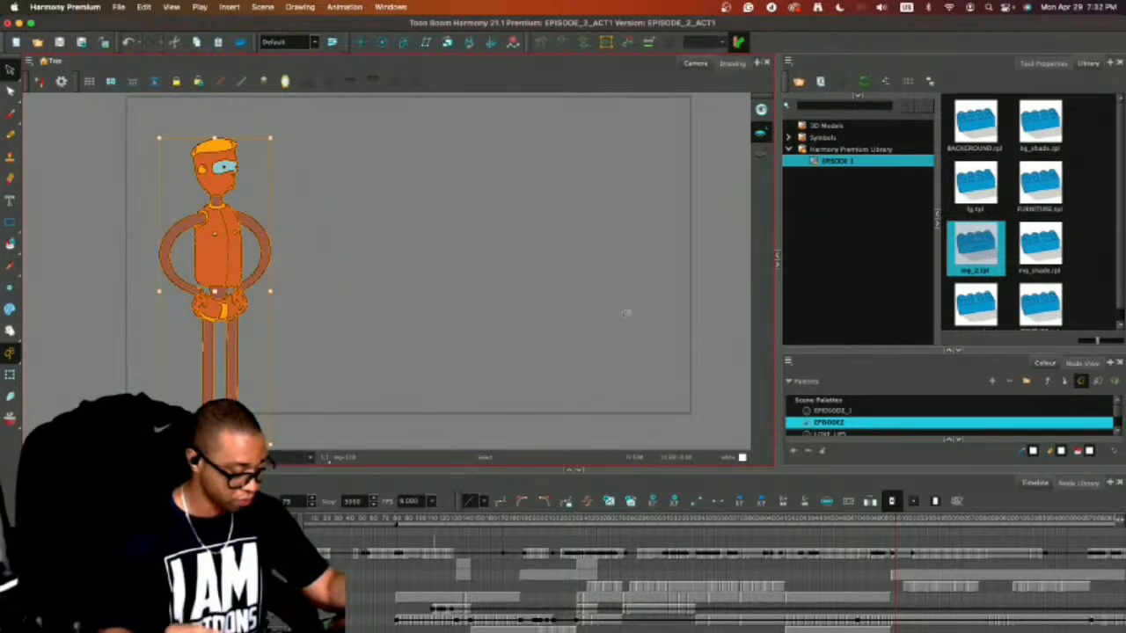
{"action": "left_click", "coordinate": [570, 307]}
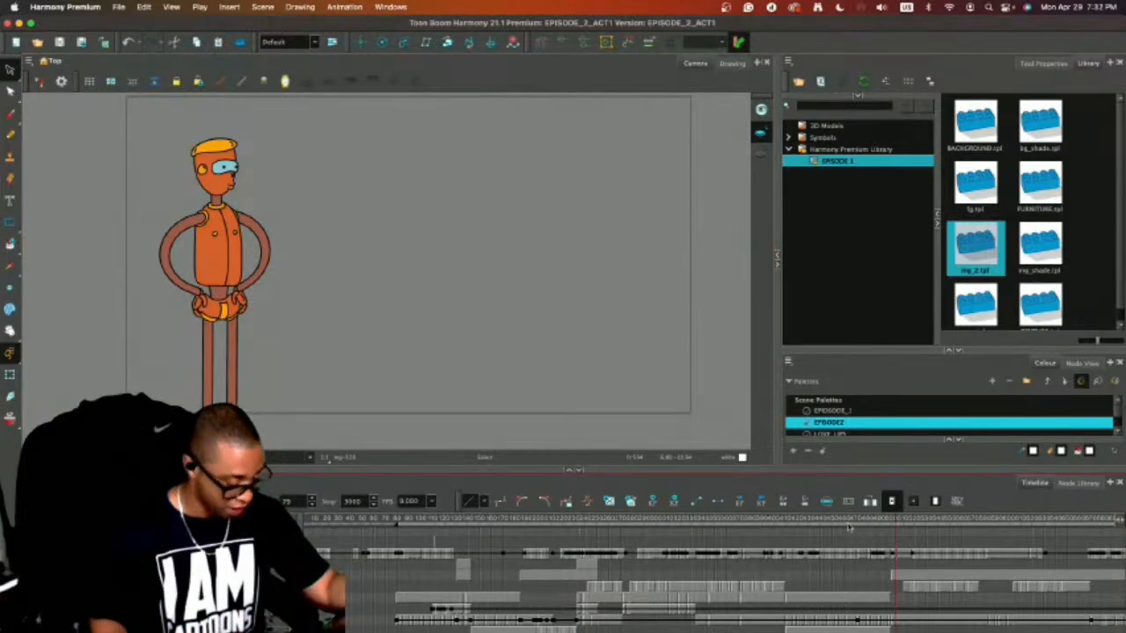
Paste the hands-on-hips pose into the frame with the crouching orange character and place it to the right of that pose.
{"action": "mouse_move", "coordinate": [895, 523]}
{"action": "left_mouse_down"}
{"action": "mouse_move", "coordinate": [822, 523]}
{"action": "mouse_move", "coordinate": [891, 520]}
{"action": "left_mouse_up"}
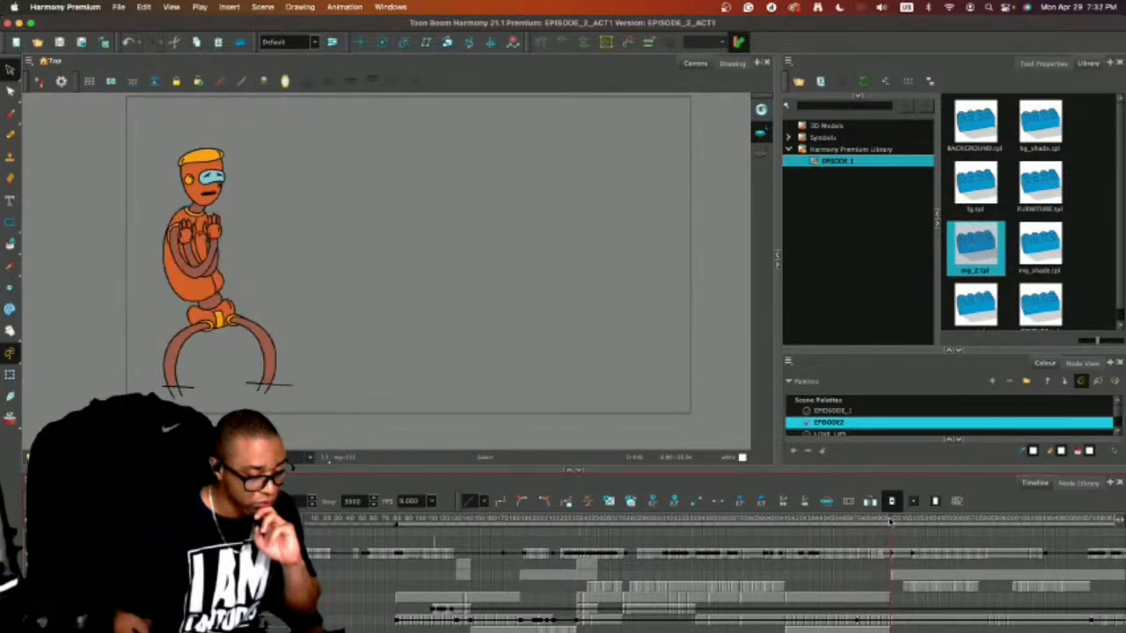
{"action": "left_click", "coordinate": [468, 267]}
{"action": "key", "text": "super+v"}
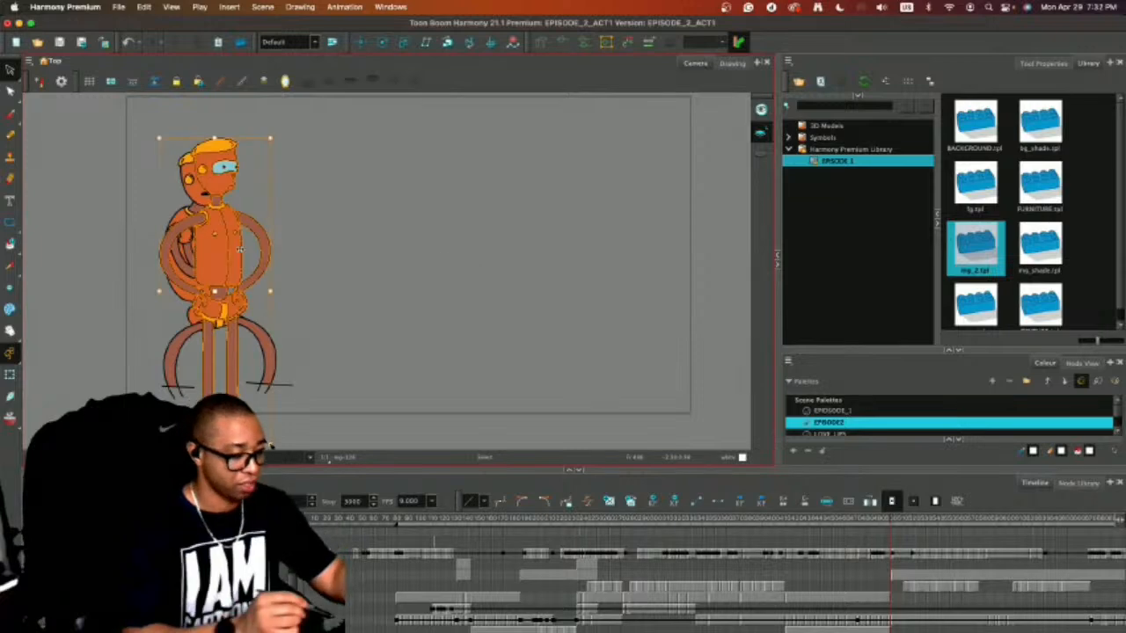
{"action": "left_click_drag", "start_coordinate": [241, 251], "coordinate": [425, 234]}
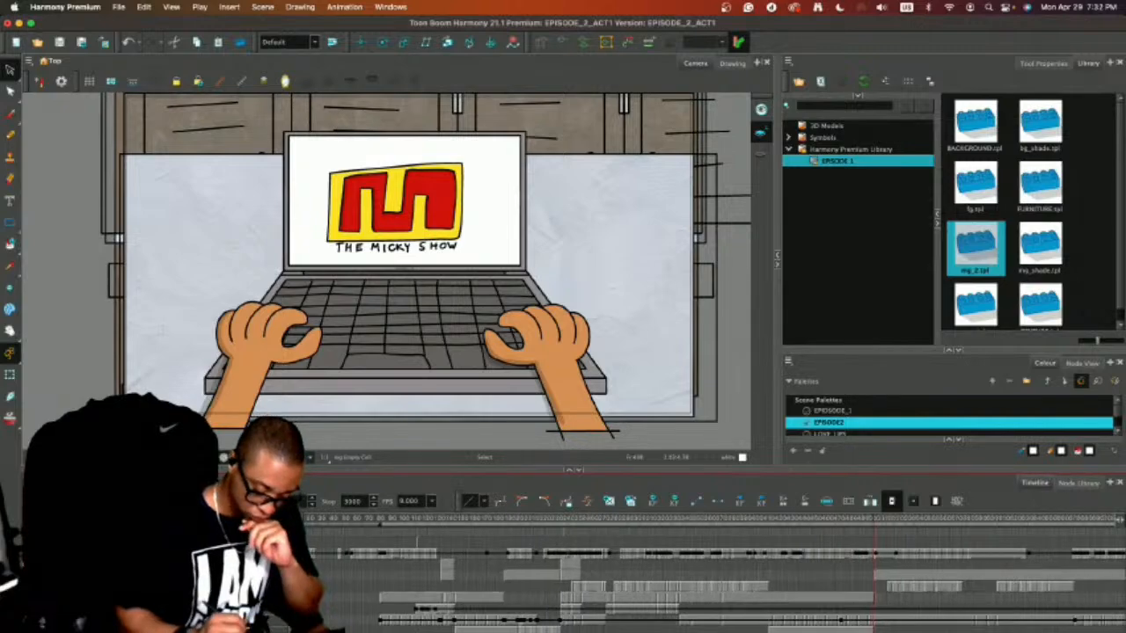
Go to the new couch shot at the end of the timeline and mask everything outside the camera frame.
{"action": "scroll", "coordinate": [712, 576], "scroll_direction": "right", "scroll_amount": 10}
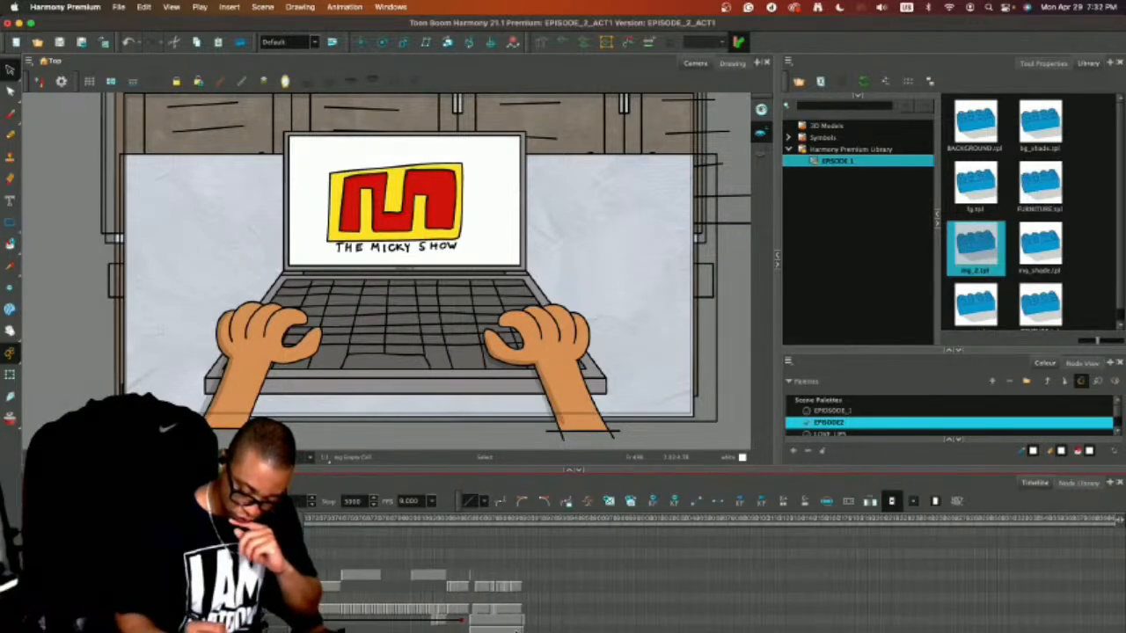
{"action": "left_click", "coordinate": [522, 621]}
{"action": "key", "text": "2"}
{"action": "key", "text": "2"}
{"action": "key", "text": "2"}
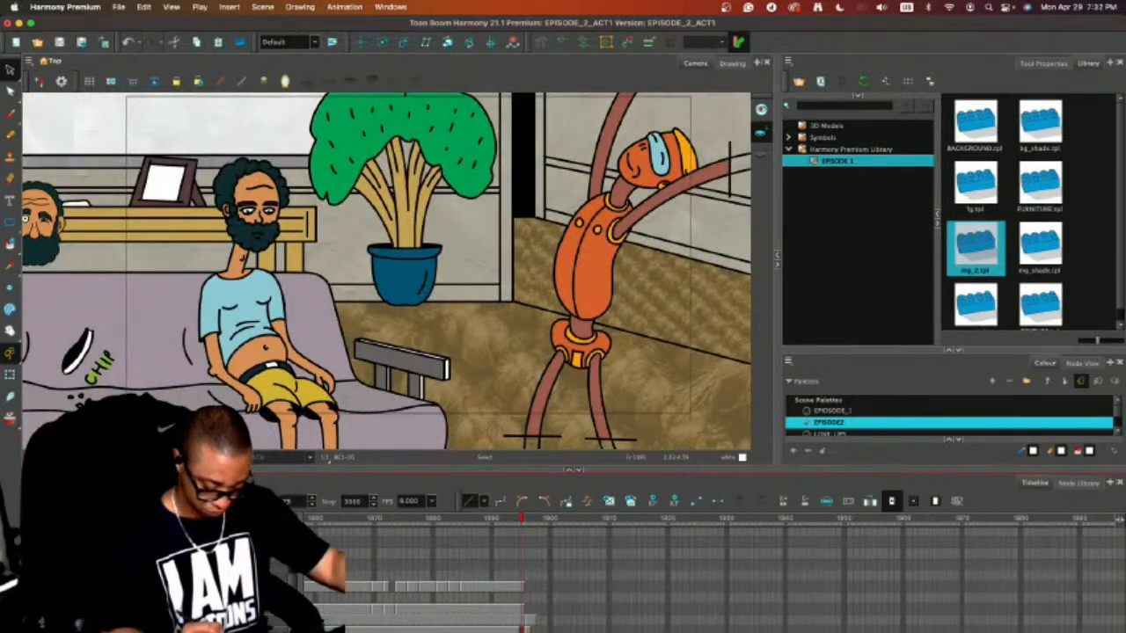
{"action": "left_click", "coordinate": [528, 627]}
{"action": "left_click", "coordinate": [530, 622]}
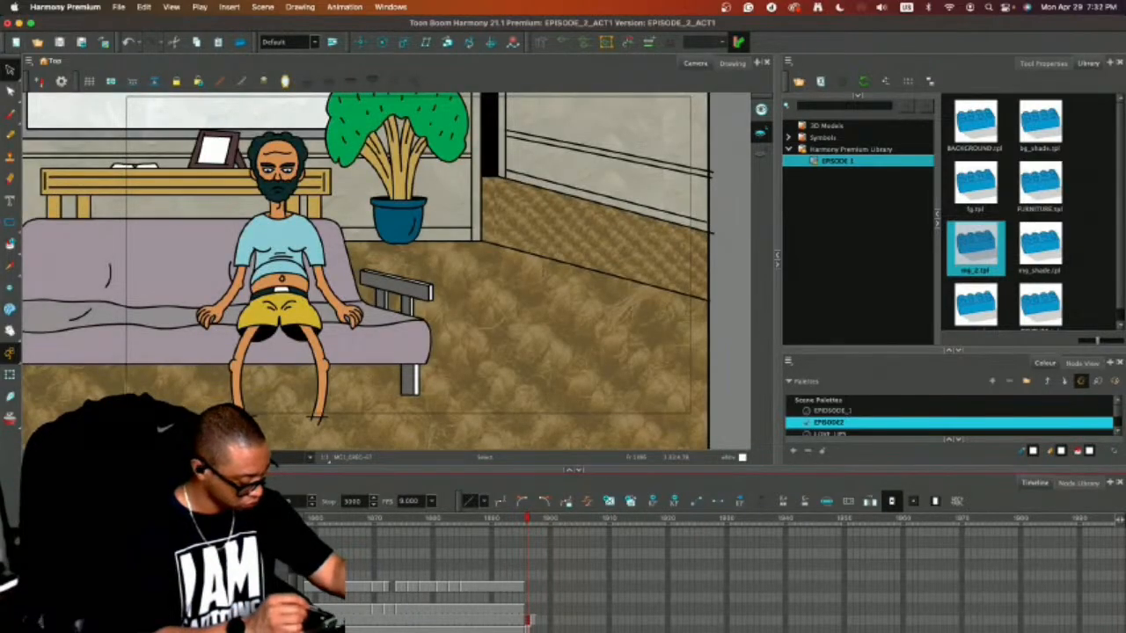
{"action": "key", "text": "m"}
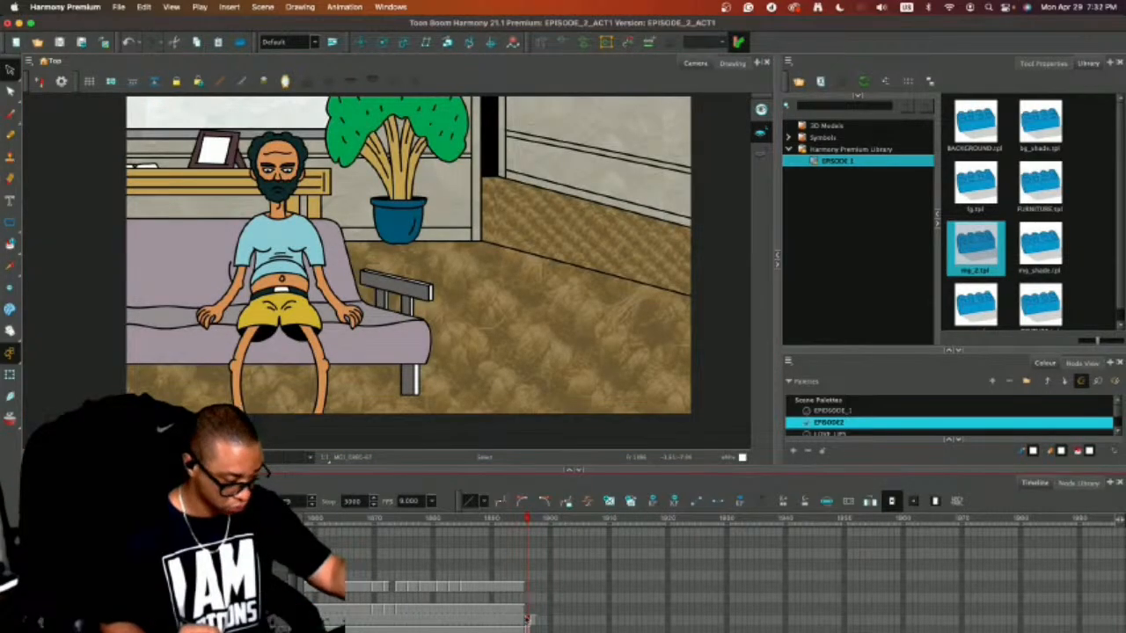
Paste the crouching and hands-on-hips orange character poses into the couch shot's empty character cell and move them right of the bearded man.
{"action": "left_click", "coordinate": [522, 615]}
{"action": "left_click", "coordinate": [528, 614]}
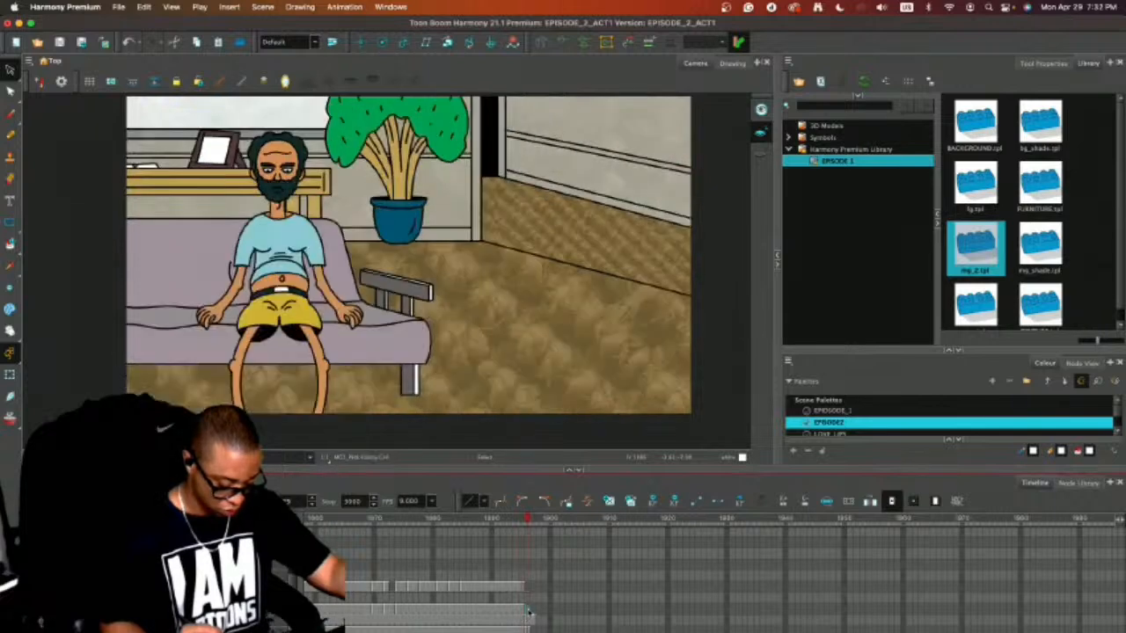
{"action": "key", "text": "super+v"}
{"action": "left_click_drag", "start_coordinate": [443, 250], "coordinate": [575, 228]}
{"action": "left_click", "coordinate": [636, 185]}
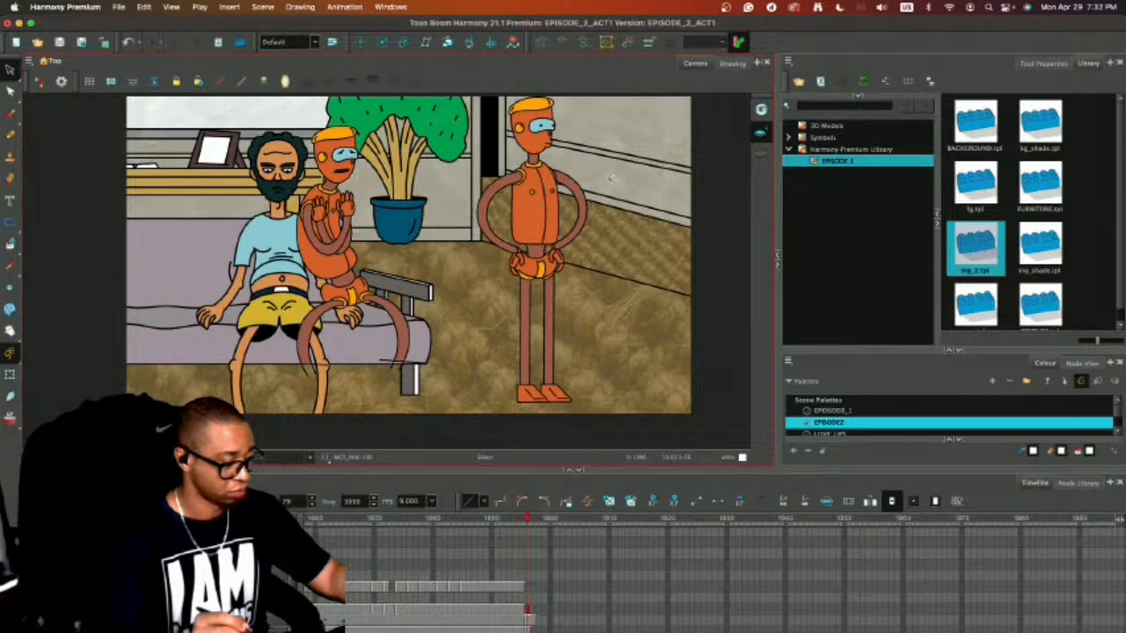
Flip the crouching and hands-on-hips orange character poses horizontally in the couch shot.
{"action": "key", "text": "super+a"}
{"action": "left_click", "coordinate": [299, 6]}
{"action": "mouse_move", "coordinate": [395, 102]}
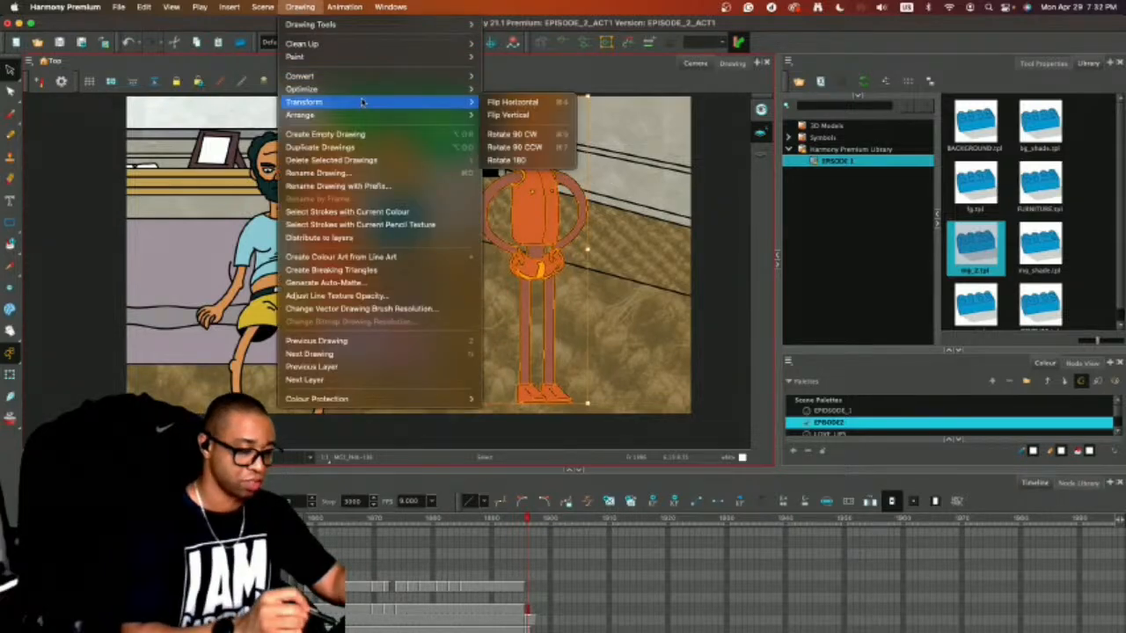
{"action": "left_click", "coordinate": [511, 102]}
{"action": "key", "text": "Escape"}
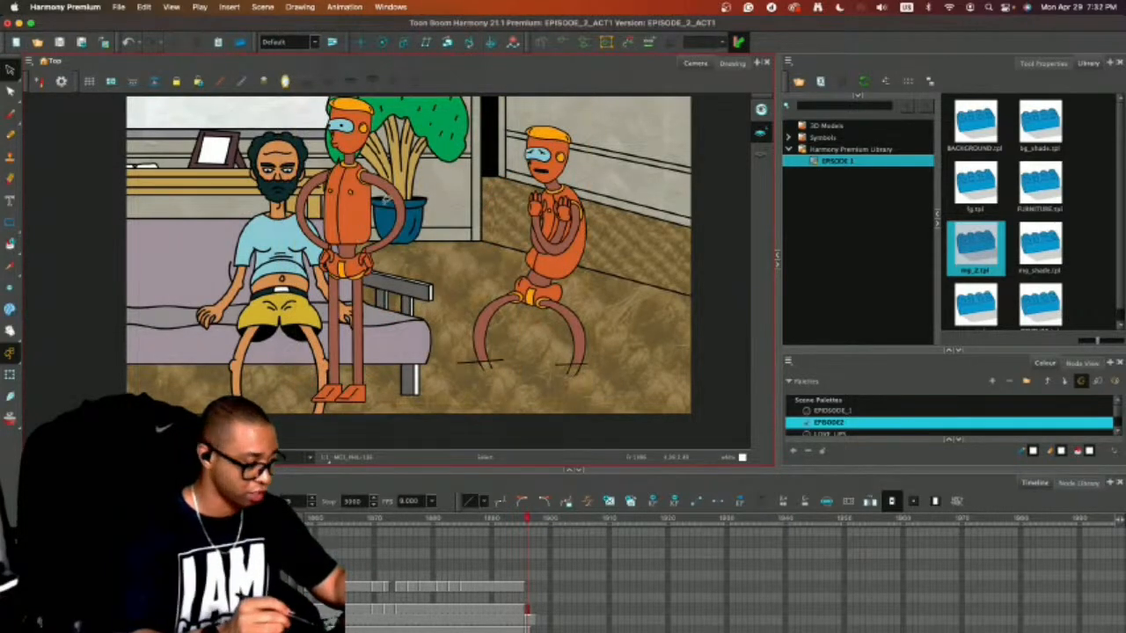
Move the flipped poses so the hands-on-hips figure stands right of the couch and the crouching one sits outside the camera frame.
{"action": "key", "text": "super+a"}
{"action": "left_click_drag", "start_coordinate": [385, 199], "coordinate": [569, 216]}
{"action": "left_click", "coordinate": [646, 181]}
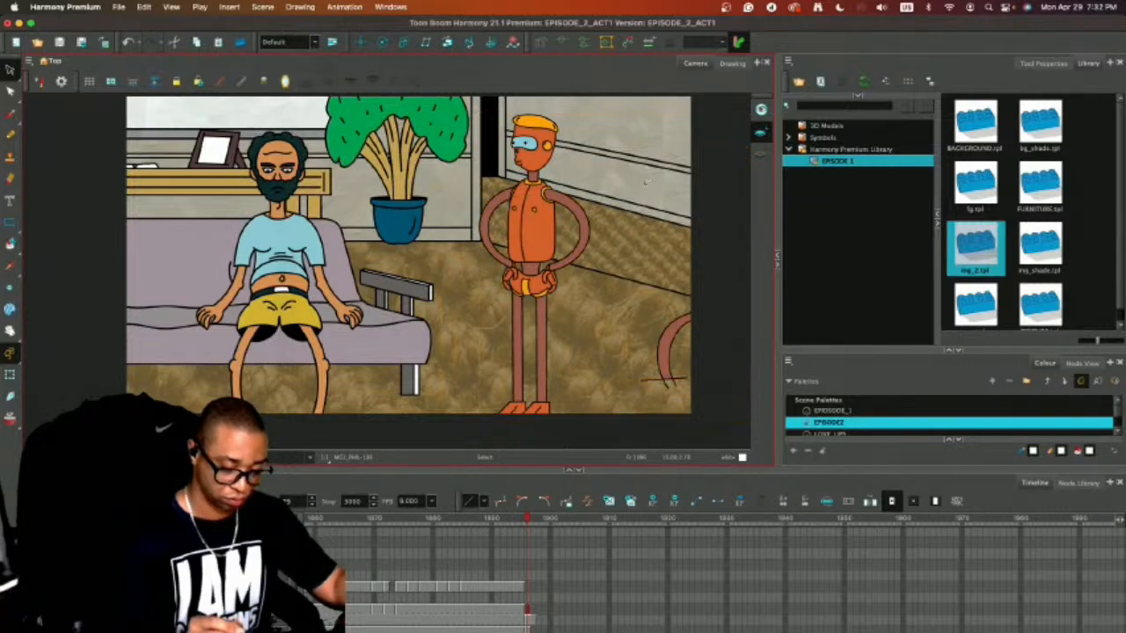
{"action": "key", "text": "2"}
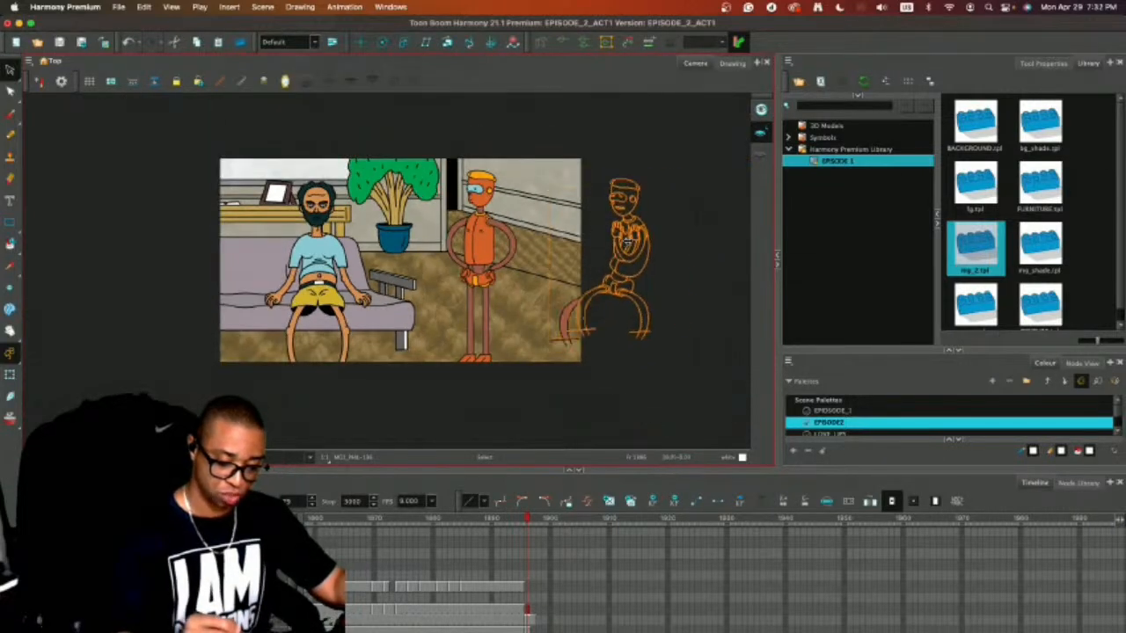
{"action": "key", "text": "1"}
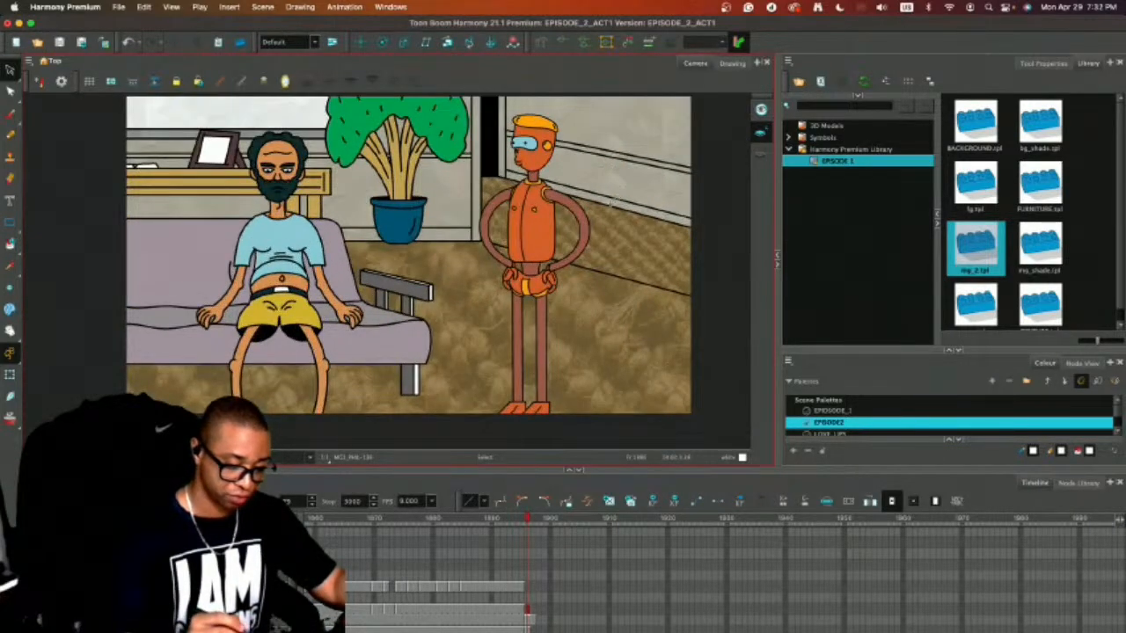
{"action": "left_click_drag", "start_coordinate": [606, 236], "coordinate": [653, 245]}
Review the preceding shot with the orange character's raised arms and return to the couch shot's frame.
{"action": "key", "text": "comma"}
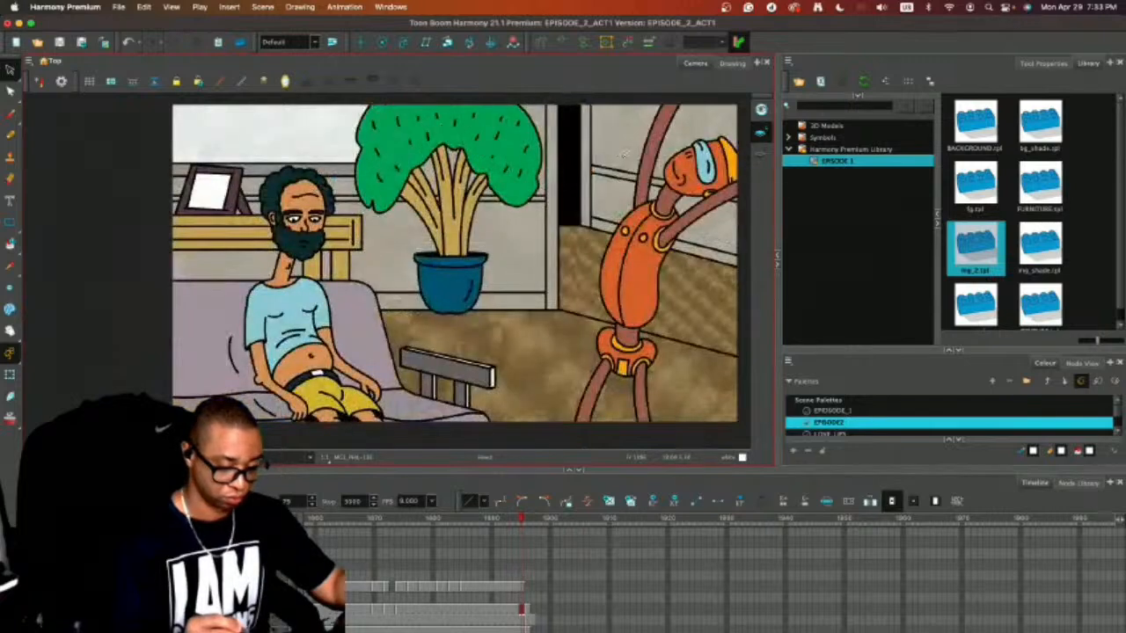
{"action": "key", "text": "comma"}
{"action": "key", "text": "comma"}
{"action": "key", "text": "comma"}
{"action": "key", "text": "comma"}
{"action": "key", "text": "comma"}
{"action": "key", "text": "comma"}
{"action": "key", "text": "comma"}
{"action": "key", "text": "comma"}
{"action": "key", "text": "comma"}
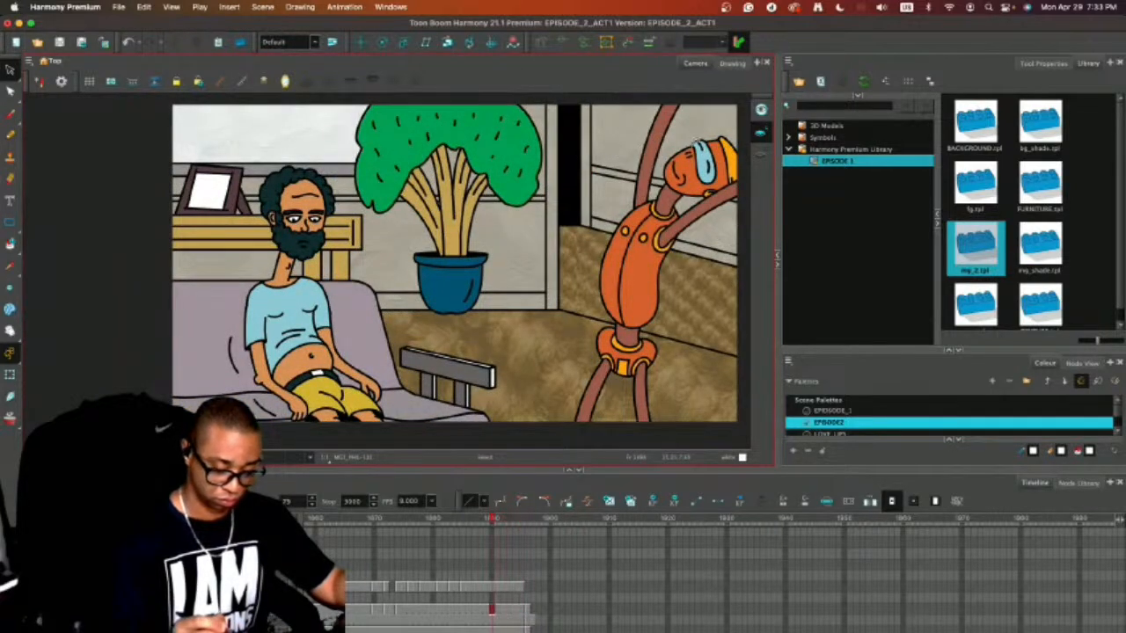
{"action": "key", "text": "comma"}
{"action": "key", "text": "comma"}
{"action": "key", "text": "comma"}
{"action": "key", "text": "comma"}
{"action": "key", "text": "comma"}
{"action": "key", "text": "comma"}
{"action": "key", "text": "comma"}
{"action": "key", "text": "comma"}
{"action": "key", "text": "comma"}
{"action": "key", "text": "comma"}
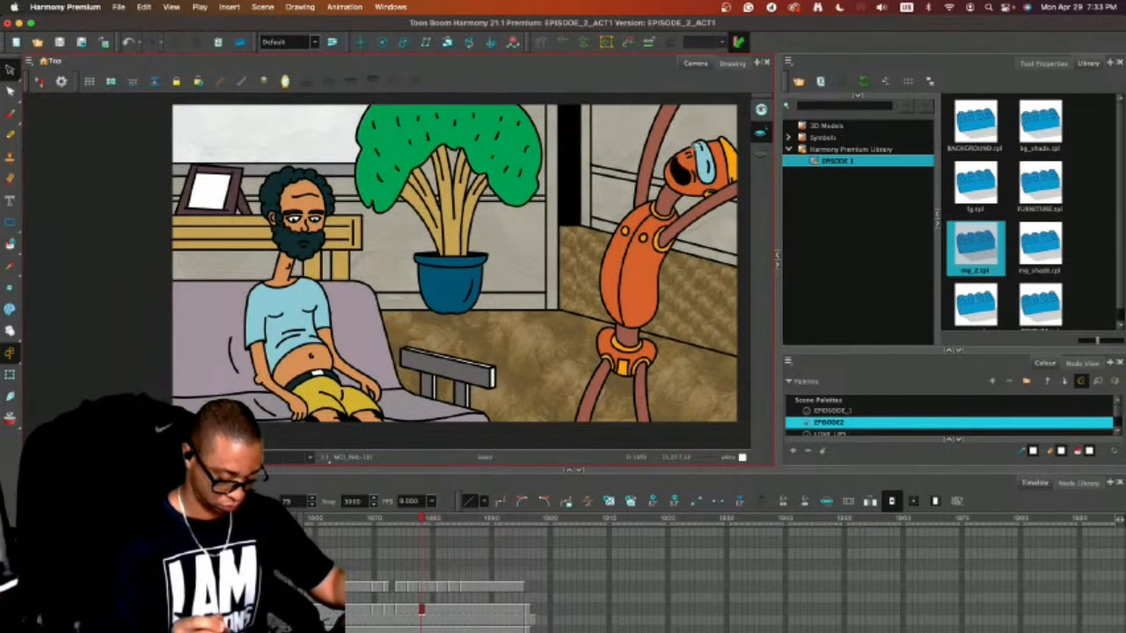
{"action": "mouse_move", "coordinate": [398, 523]}
{"action": "left_mouse_down"}
{"action": "mouse_move", "coordinate": [357, 521]}
{"action": "mouse_move", "coordinate": [526, 517]}
{"action": "left_mouse_up"}
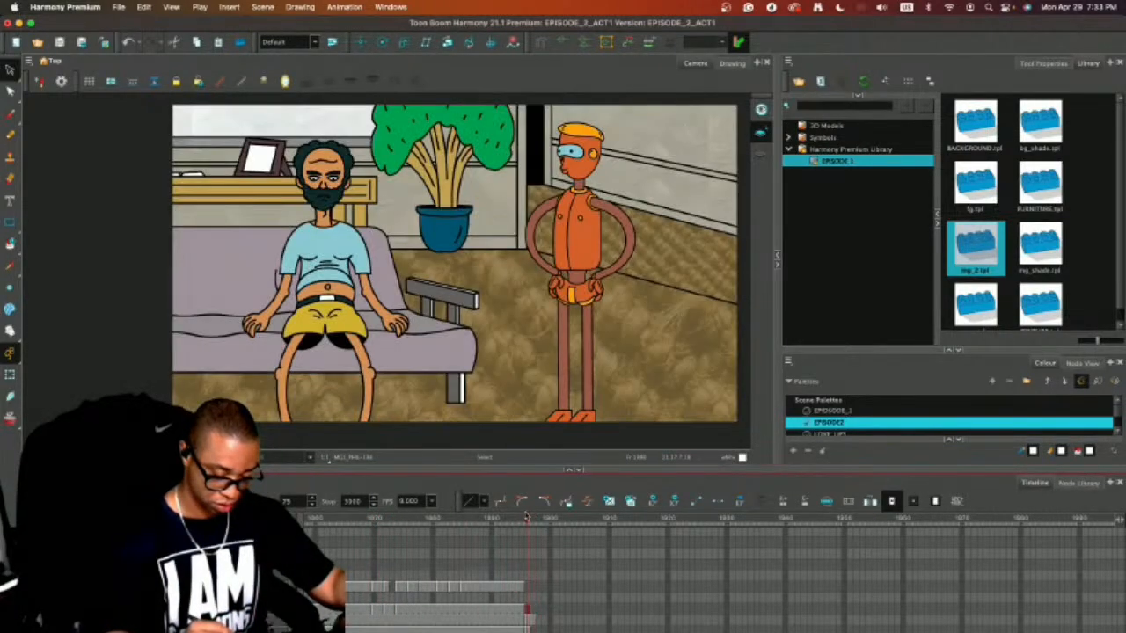
Nudge the hands-on-hips figure slightly toward the couch and compare its placement with the preceding shot's last frame.
{"action": "left_click", "coordinate": [583, 214]}
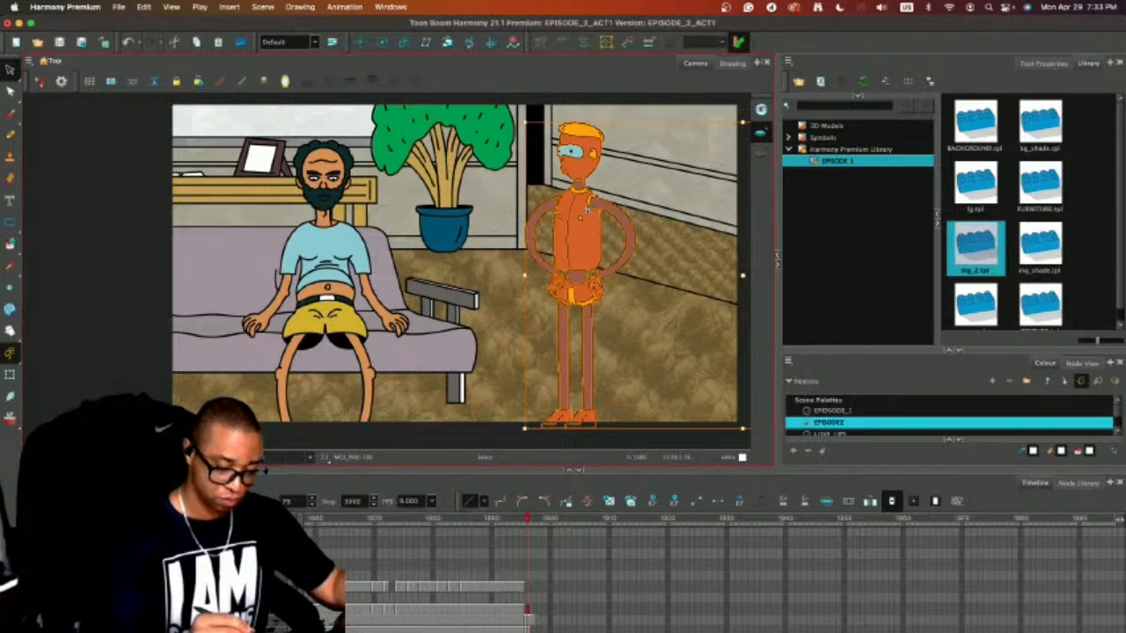
{"action": "left_click_drag", "start_coordinate": [585, 213], "coordinate": [580, 218]}
{"action": "left_click", "coordinate": [647, 184]}
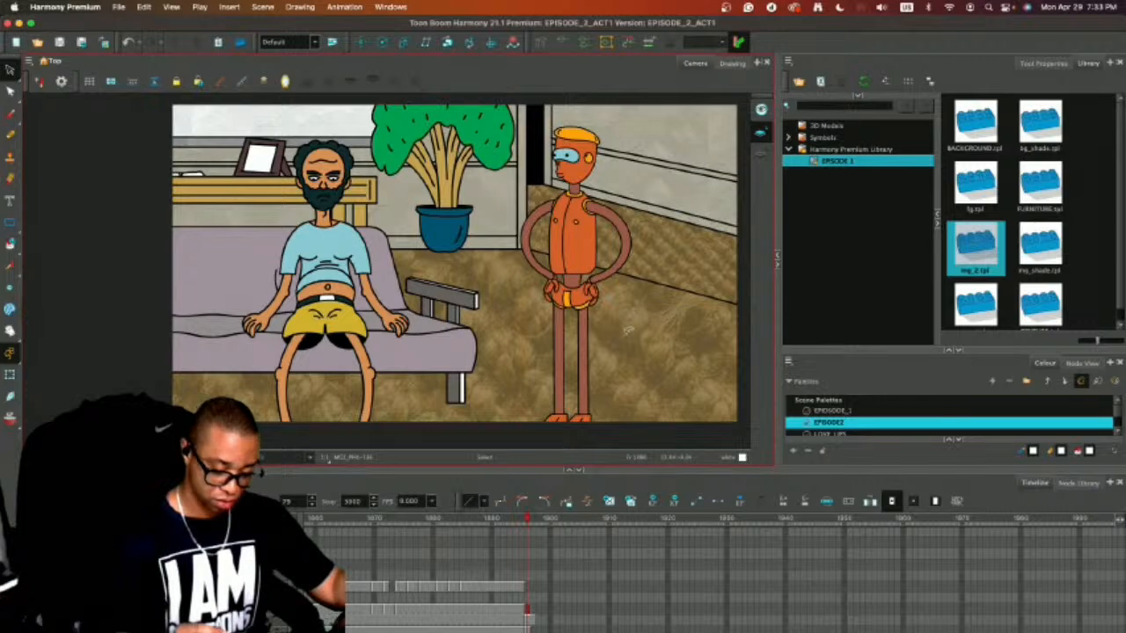
{"action": "left_click", "coordinate": [520, 519]}
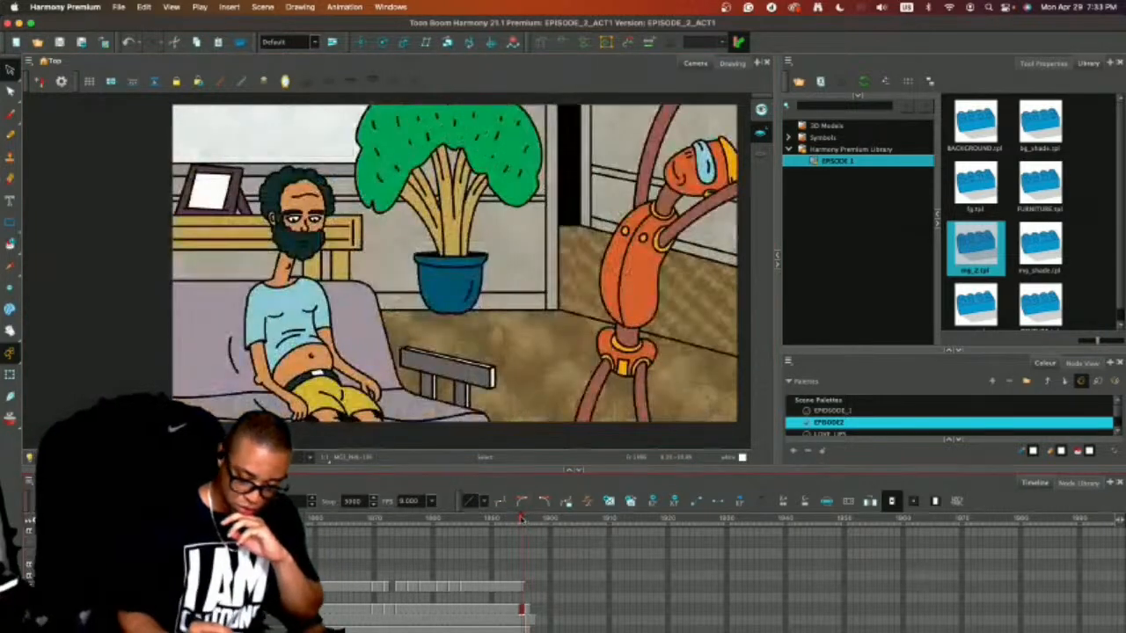
{"action": "left_click", "coordinate": [528, 519]}
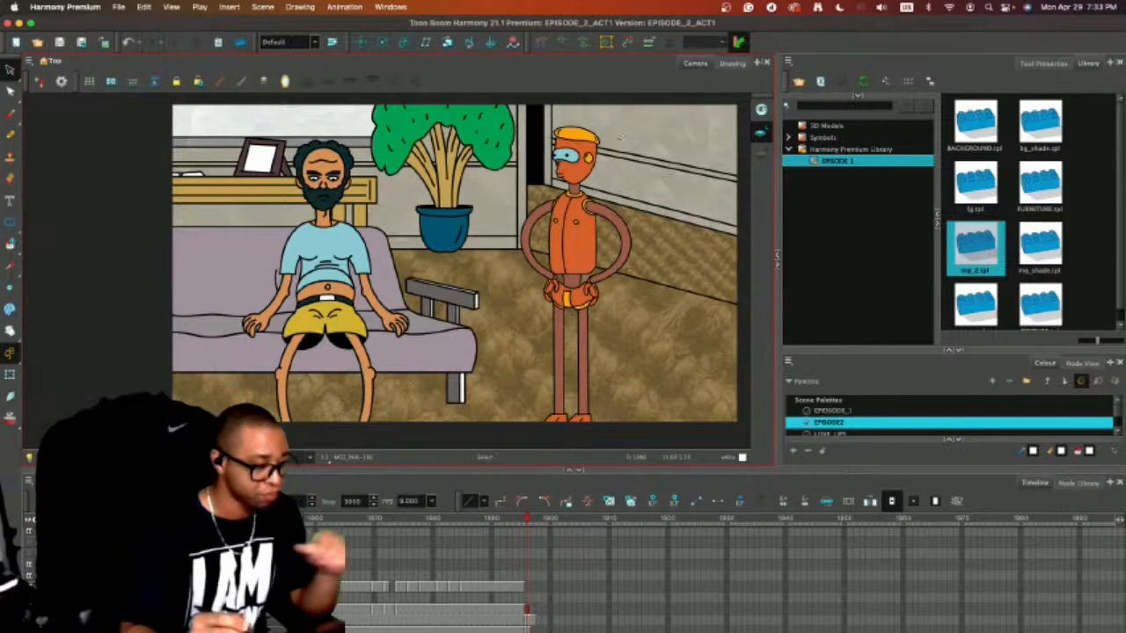
Paste both orange character poses into the next frame's empty cell and flip them horizontally.
{"action": "key", "text": "period"}
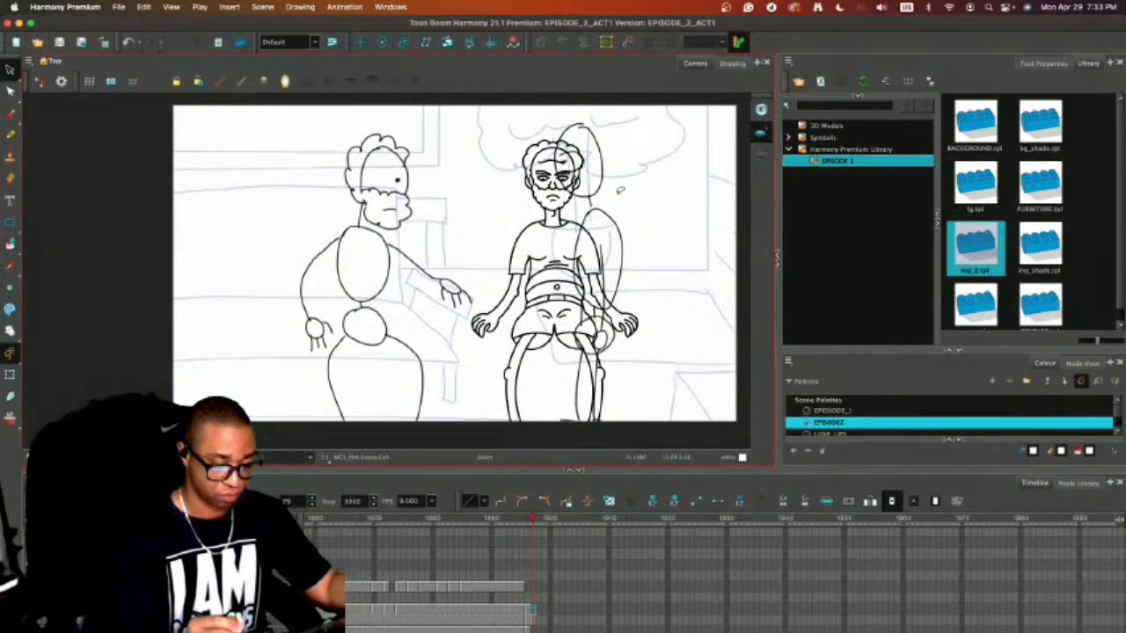
{"action": "key", "text": "super+v"}
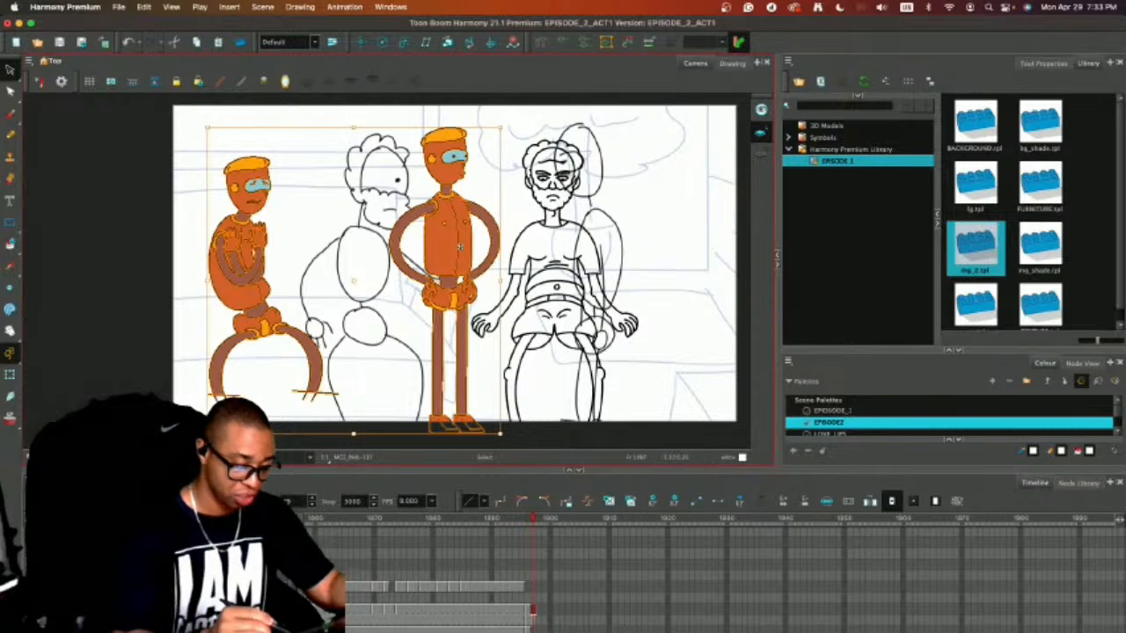
{"action": "left_click_drag", "start_coordinate": [461, 248], "coordinate": [390, 248]}
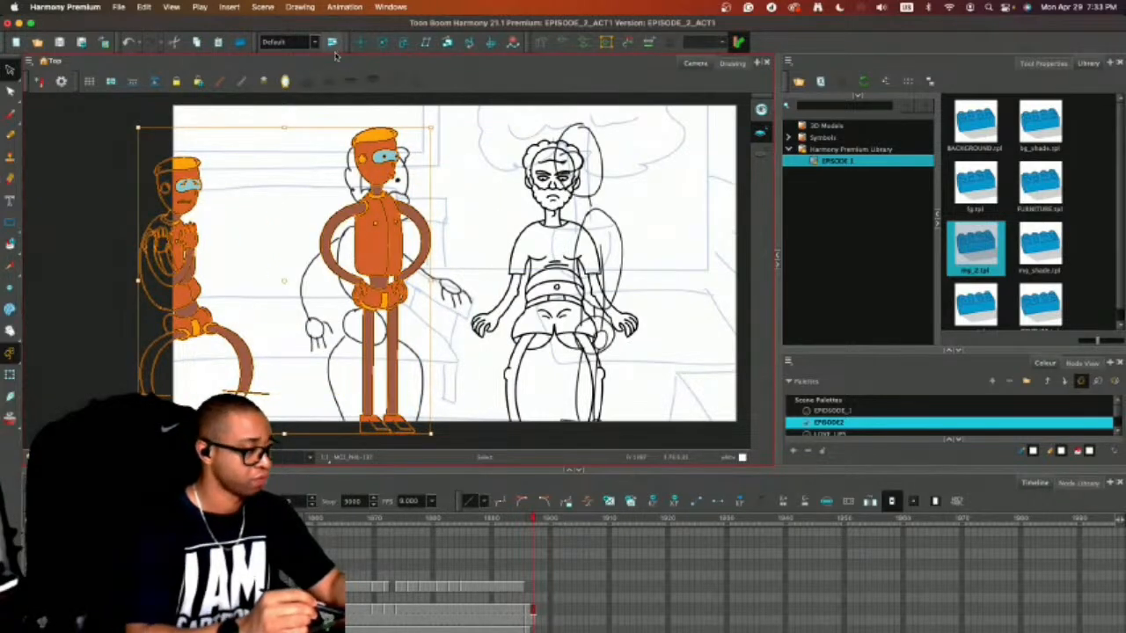
{"action": "left_click", "coordinate": [299, 8]}
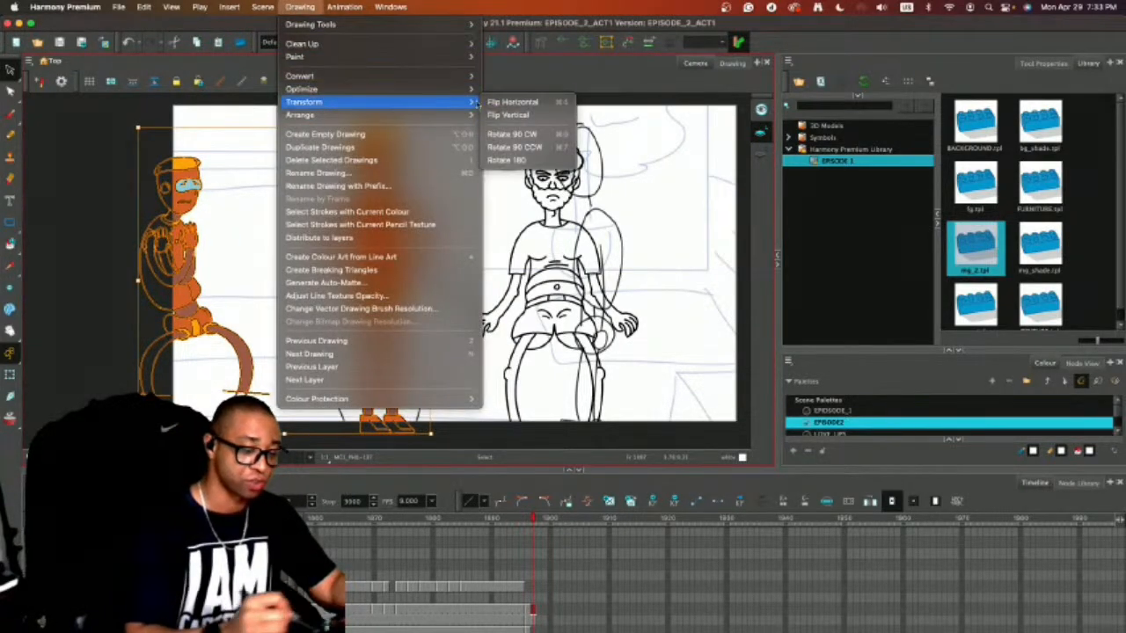
{"action": "left_click", "coordinate": [523, 101]}
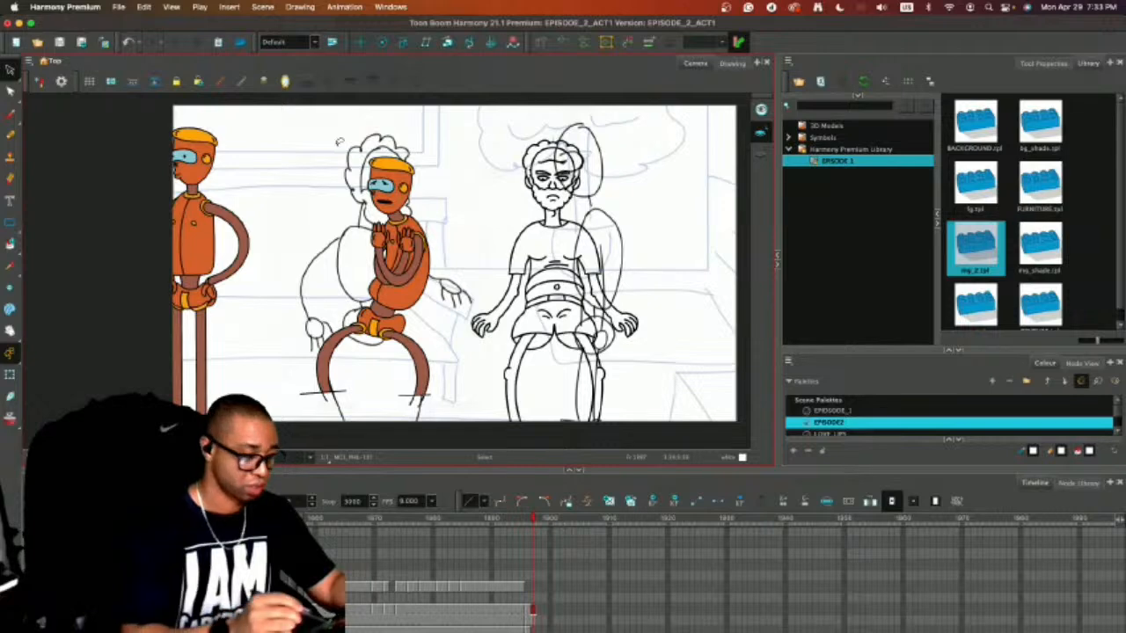
Hide the rough sketch and move both poses right until the hands-on-hips figure overlaps the bearded man's line drawing.
{"action": "left_click_drag", "start_coordinate": [264, 209], "coordinate": [533, 218]}
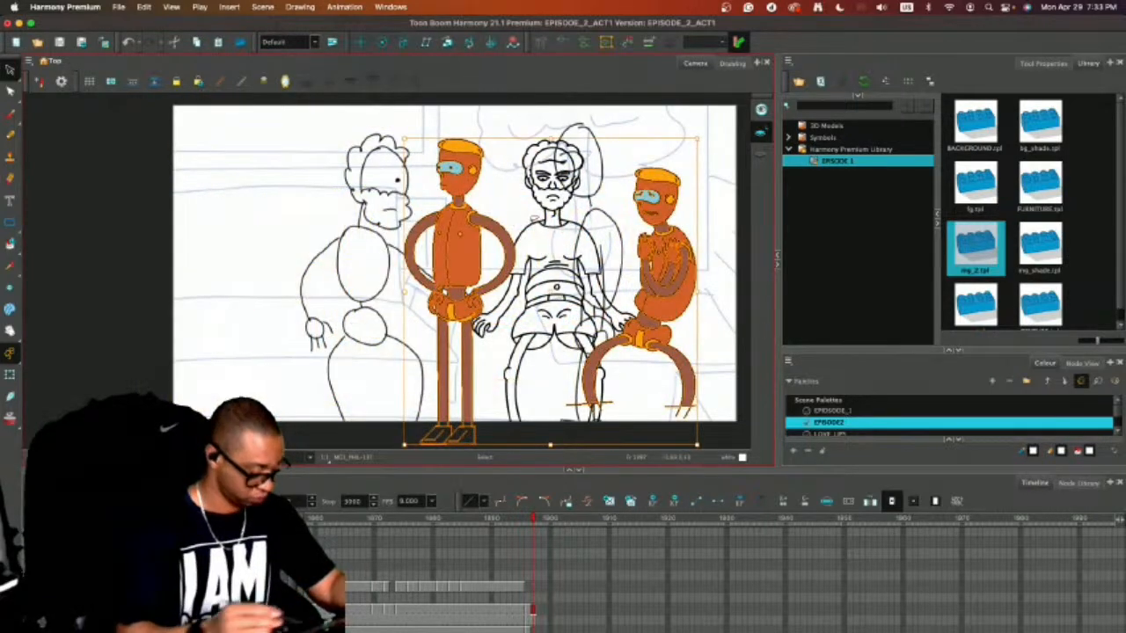
{"action": "left_click", "coordinate": [37, 609]}
{"action": "left_click", "coordinate": [479, 297]}
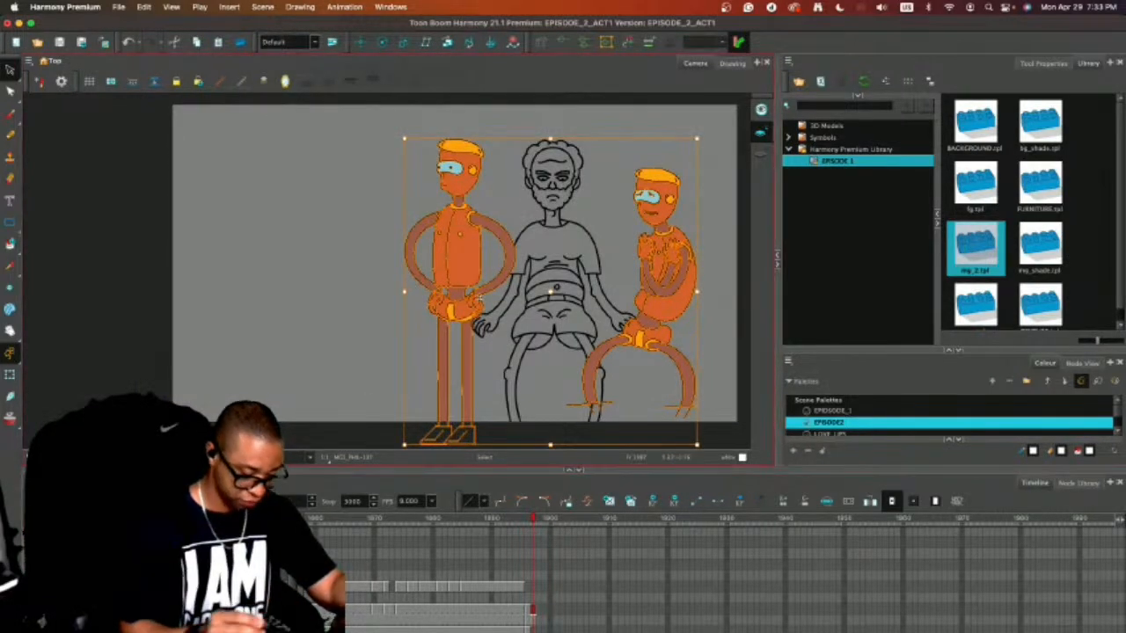
{"action": "left_click_drag", "start_coordinate": [471, 239], "coordinate": [548, 233]}
{"action": "left_click", "coordinate": [388, 254]}
Switch to the Pencil tool and pick the black Default colour from the expanded EPISODE2 palette.
{"action": "key", "text": "alt+b"}
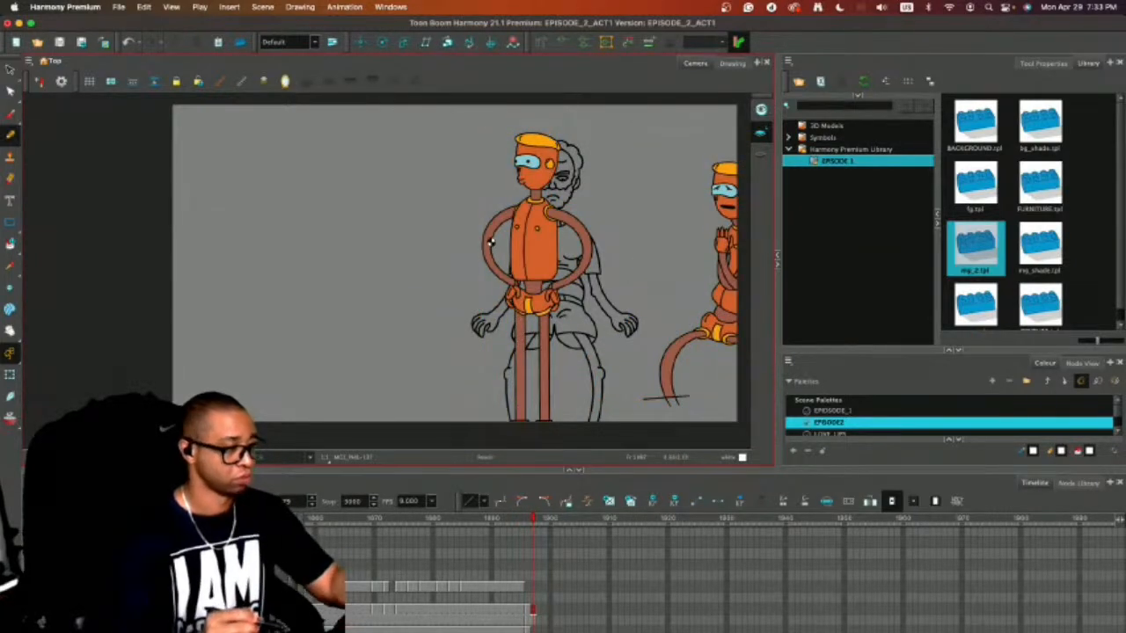
{"action": "left_click", "coordinate": [925, 252]}
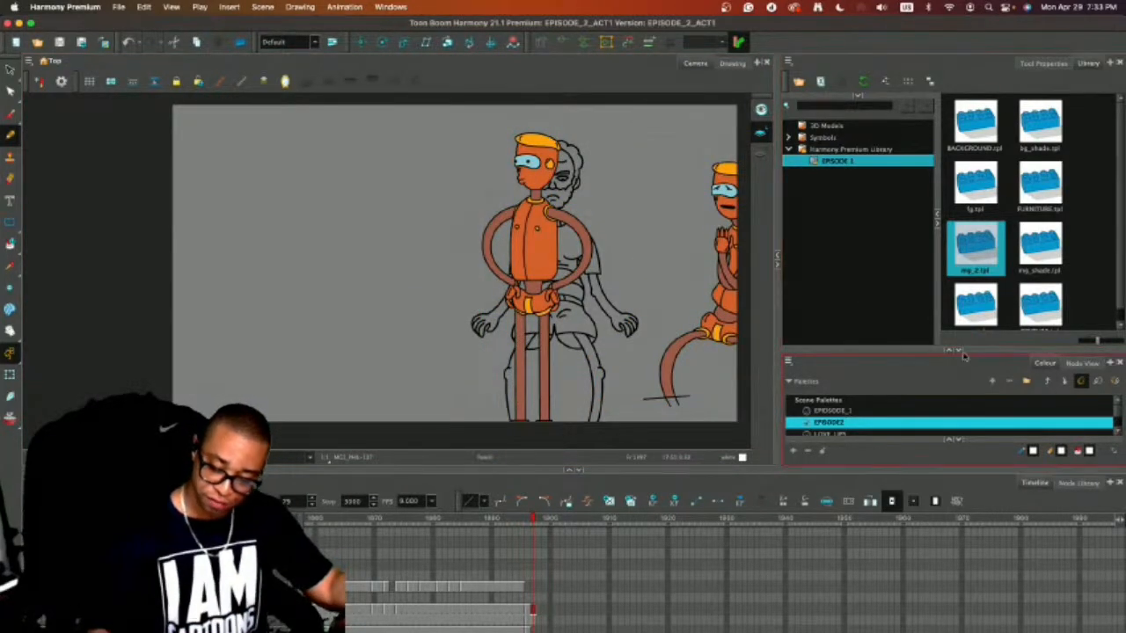
{"action": "left_click", "coordinate": [951, 349]}
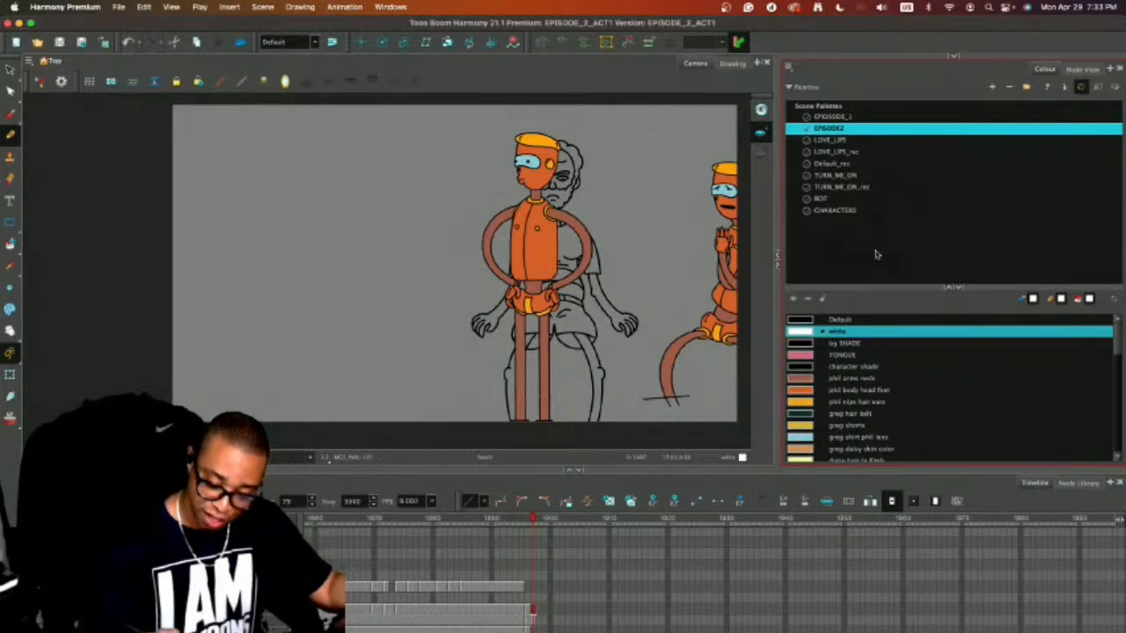
{"action": "left_click", "coordinate": [866, 321]}
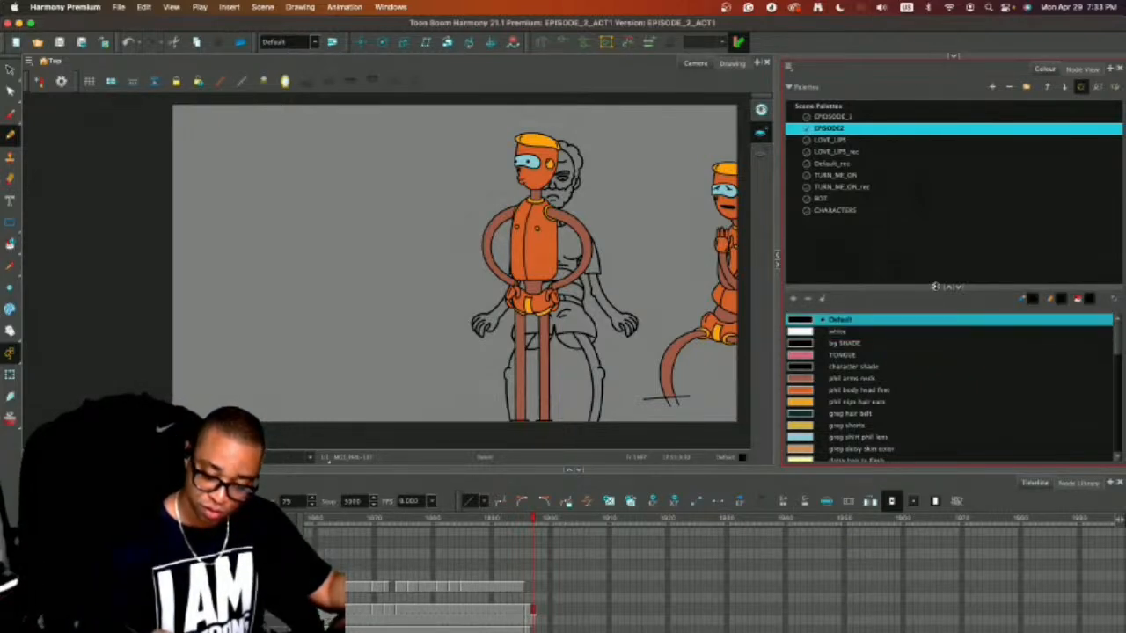
{"action": "left_click", "coordinate": [948, 289]}
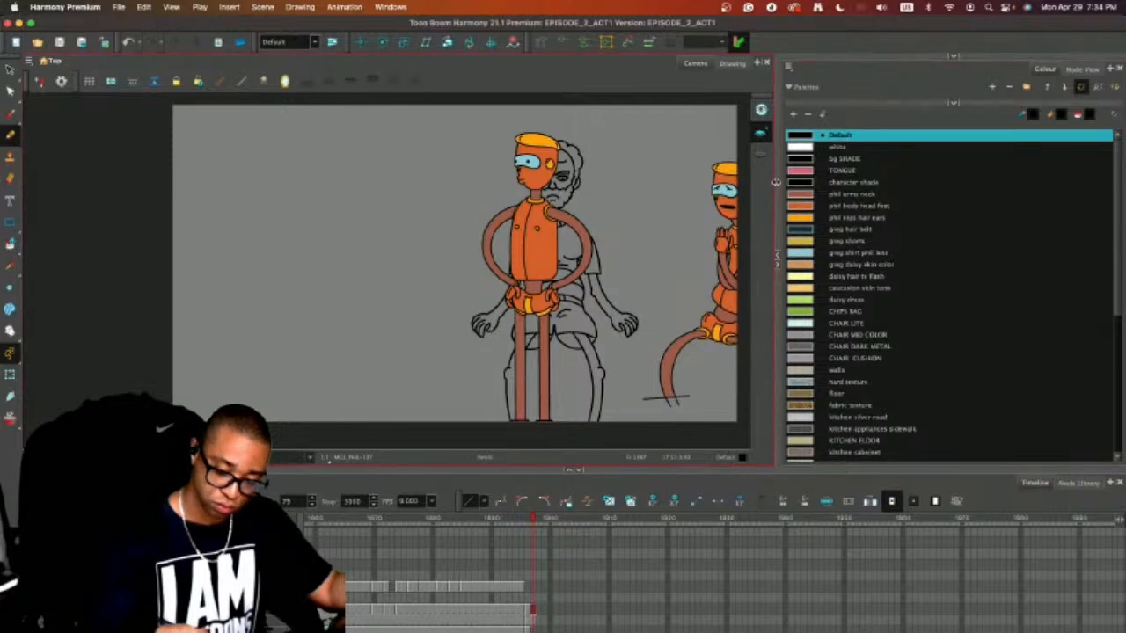
Enlarge the drawing area by shrinking the colour panel and timeline, and frame the hands-on-hips figure closely.
{"action": "left_click_drag", "start_coordinate": [775, 184], "coordinate": [948, 189]}
{"action": "key", "text": "2"}
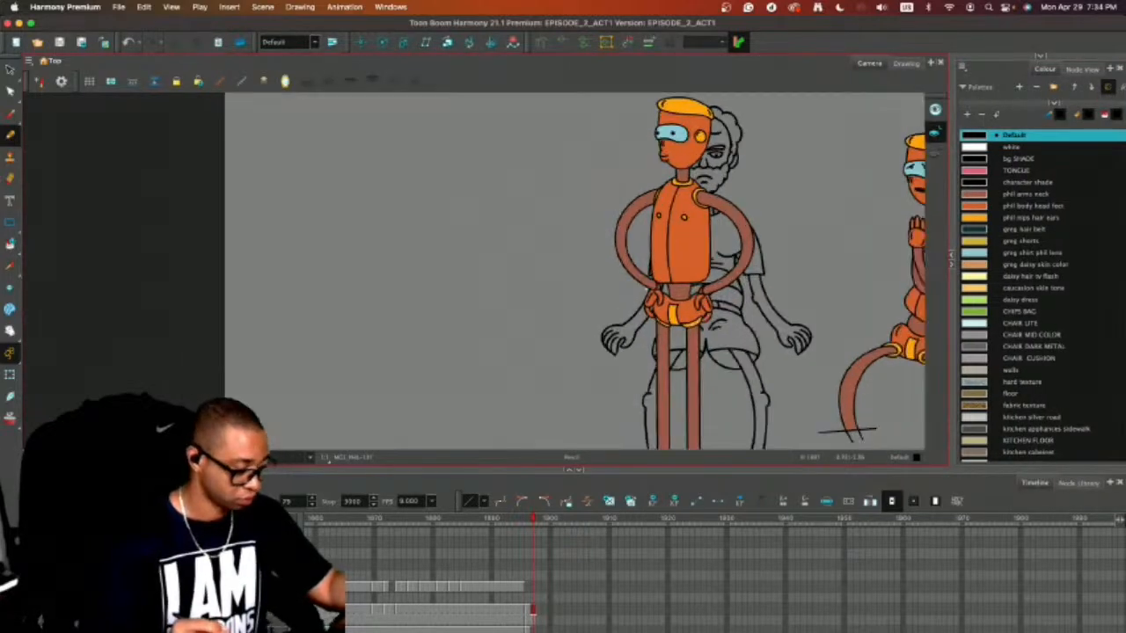
{"action": "left_click_drag", "start_coordinate": [745, 329], "coordinate": [726, 329]}
{"action": "left_click_drag", "start_coordinate": [669, 468], "coordinate": [673, 568]}
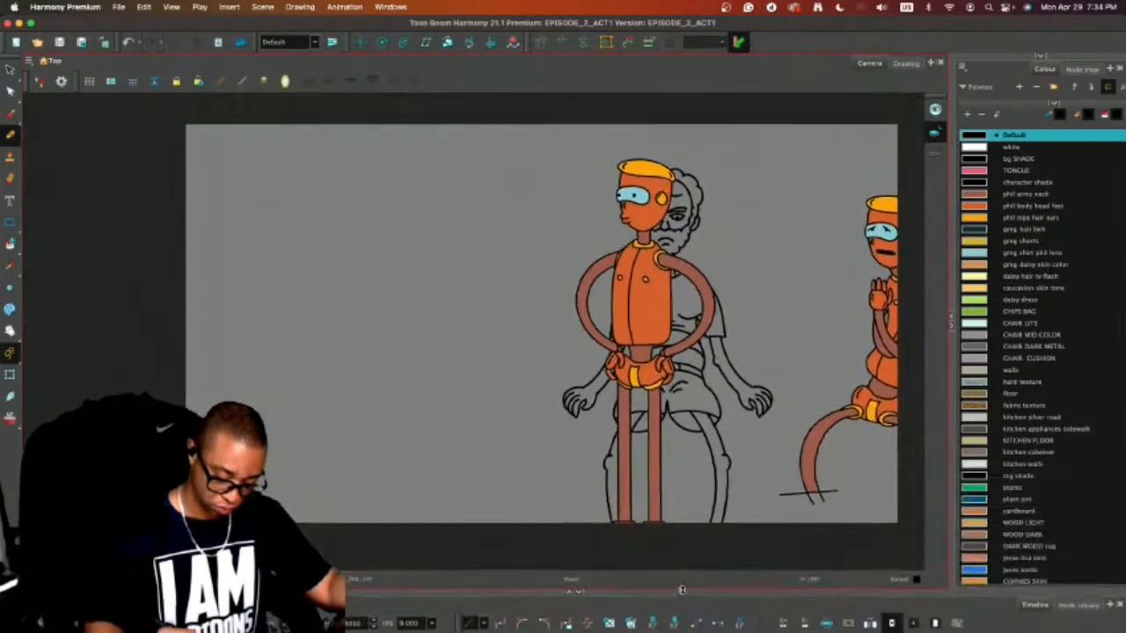
{"action": "key", "text": "2"}
{"action": "left_click_drag", "start_coordinate": [707, 306], "coordinate": [651, 307]}
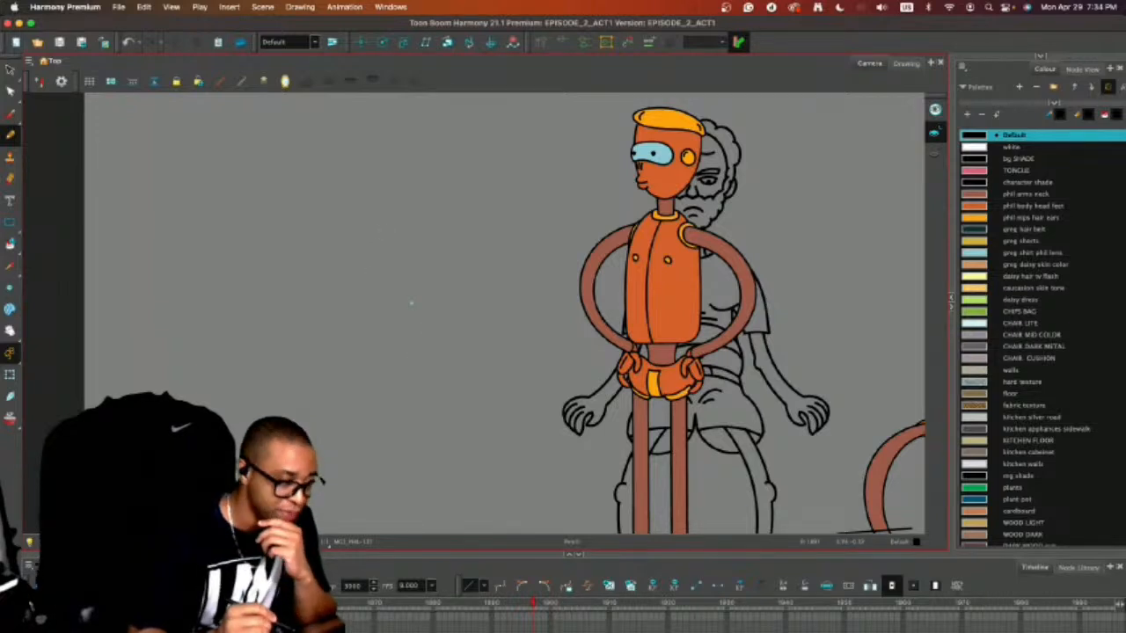
Turn on onion skin so neighbouring drawings show behind the frame with the hands-on-hips pose.
{"action": "key", "text": "period"}
{"action": "key", "text": "alt+o"}
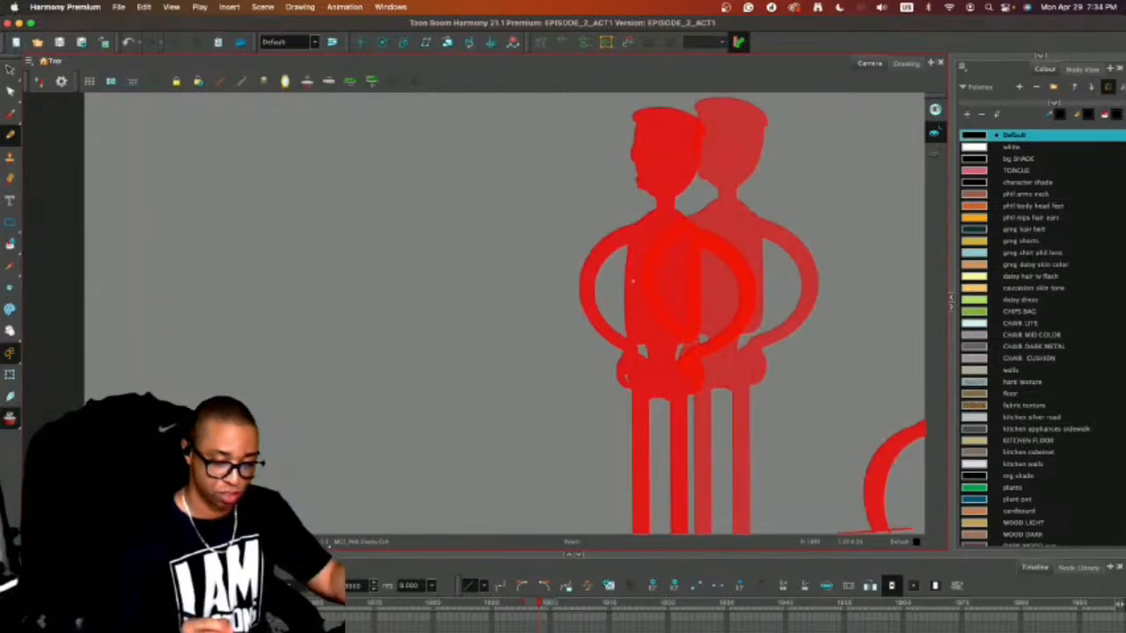
{"action": "key", "text": "comma"}
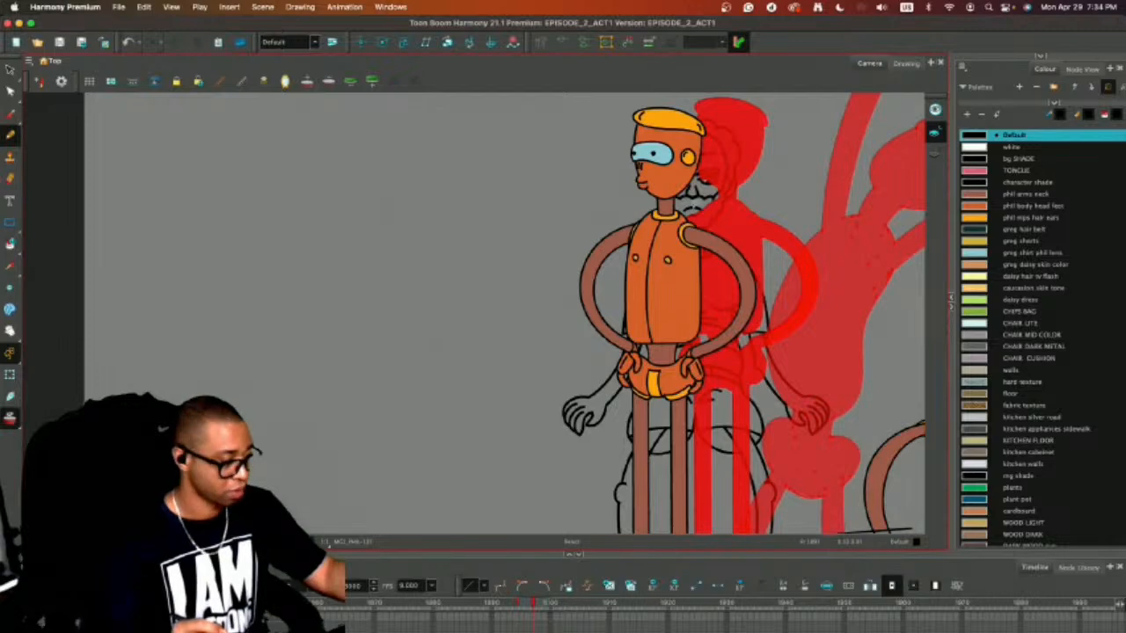
Duplicate the hands-on-hips figure and place the copy to the left of the original.
{"action": "key", "text": "1"}
{"action": "key", "text": "1"}
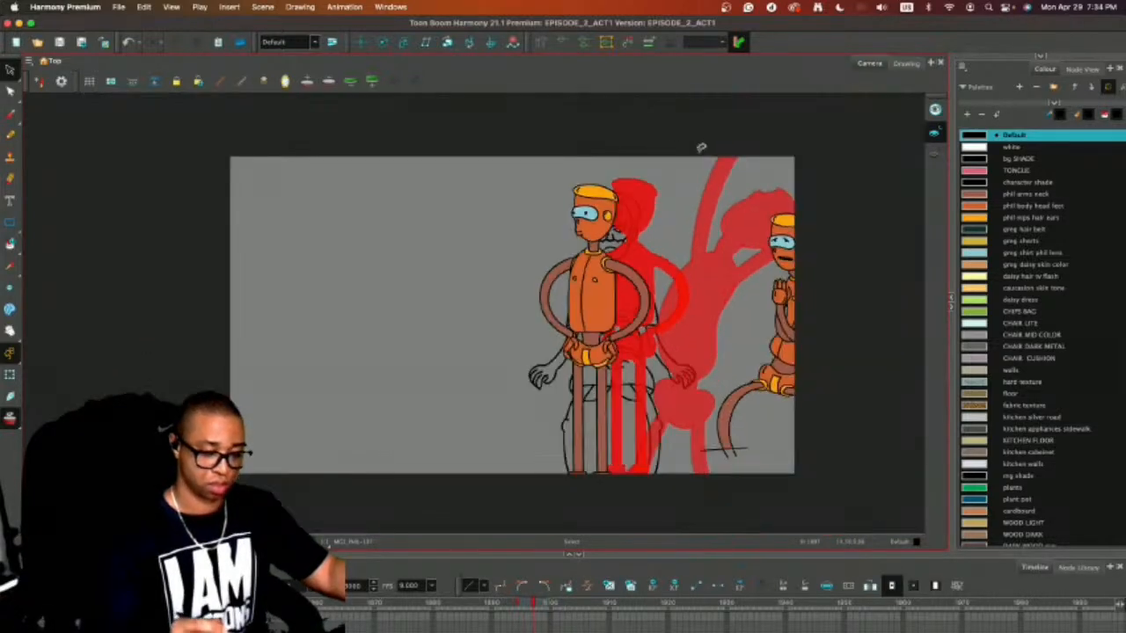
{"action": "mouse_move", "coordinate": [629, 133]}
{"action": "left_mouse_down"}
{"action": "mouse_move", "coordinate": [551, 515]}
{"action": "mouse_move", "coordinate": [607, 136]}
{"action": "left_mouse_up"}
{"action": "key", "text": "super+c"}
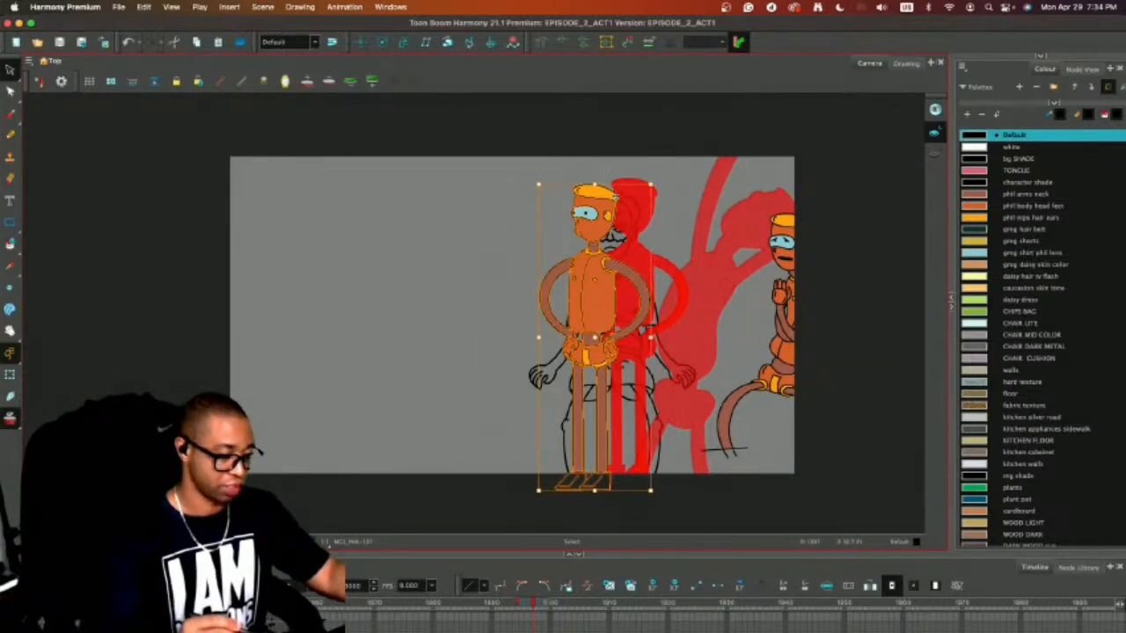
{"action": "key", "text": "super+v"}
{"action": "mouse_move", "coordinate": [607, 281]}
{"action": "left_mouse_down"}
{"action": "mouse_move", "coordinate": [493, 290]}
{"action": "mouse_move", "coordinate": [478, 250]}
{"action": "left_mouse_up"}
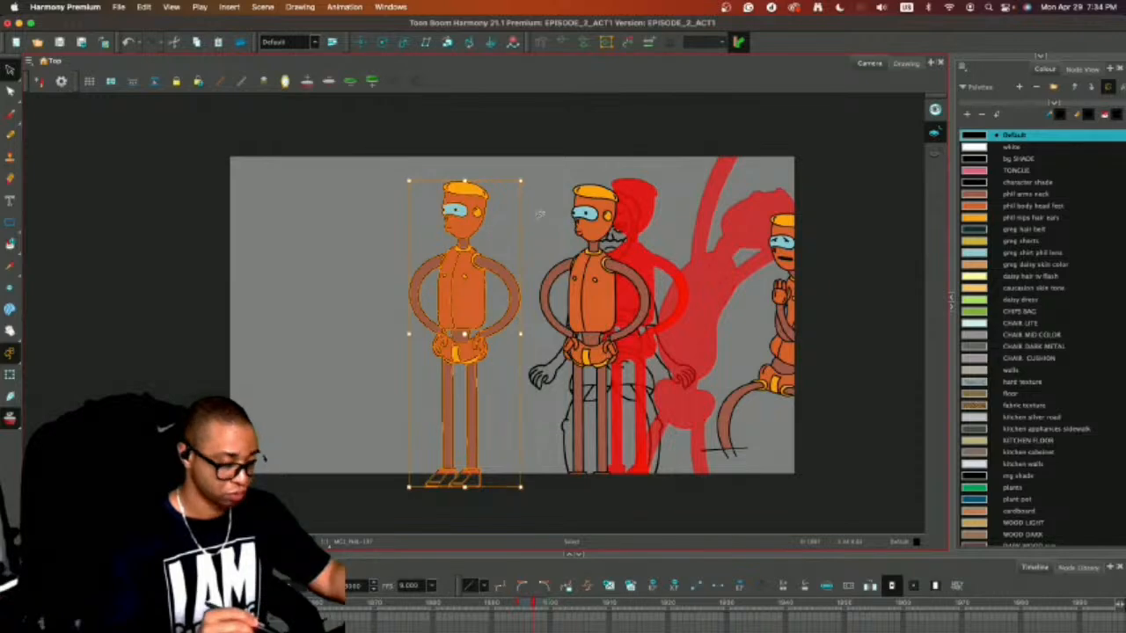
{"action": "left_click", "coordinate": [542, 212]}
Remove the colour fills from the copied figure's torso, arms and face, leaving only the line art.
{"action": "key", "text": "2"}
{"action": "key", "text": "2"}
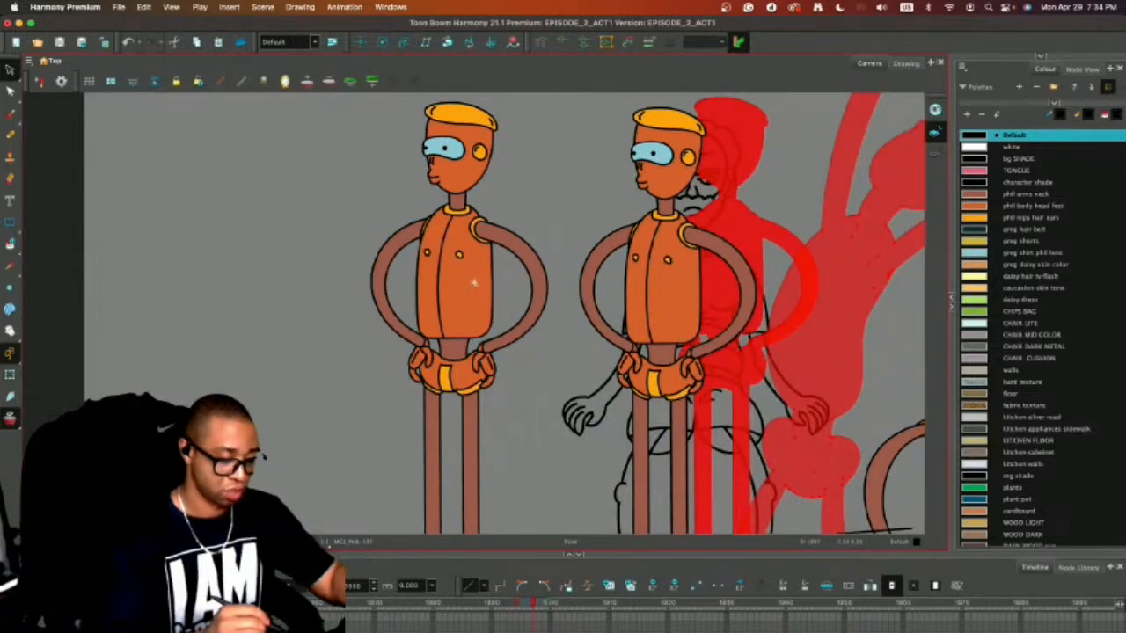
{"action": "key", "text": "alt+i"}
{"action": "left_click", "coordinate": [473, 282]}
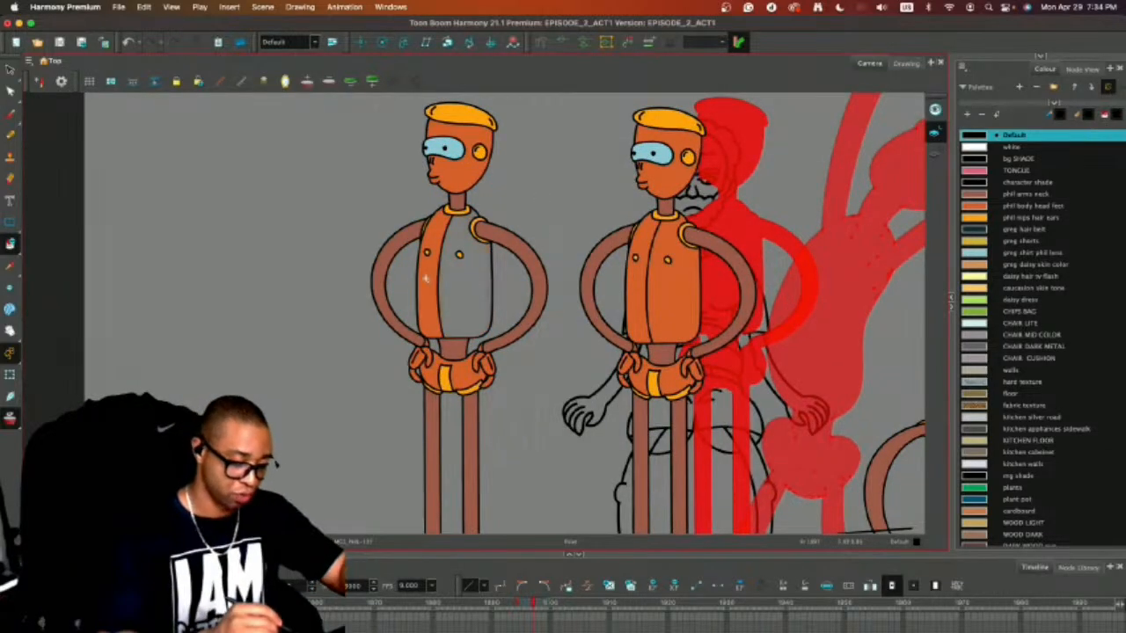
{"action": "left_click", "coordinate": [427, 279]}
{"action": "left_click", "coordinate": [410, 235]}
{"action": "left_click", "coordinate": [500, 237]}
{"action": "left_click", "coordinate": [460, 179]}
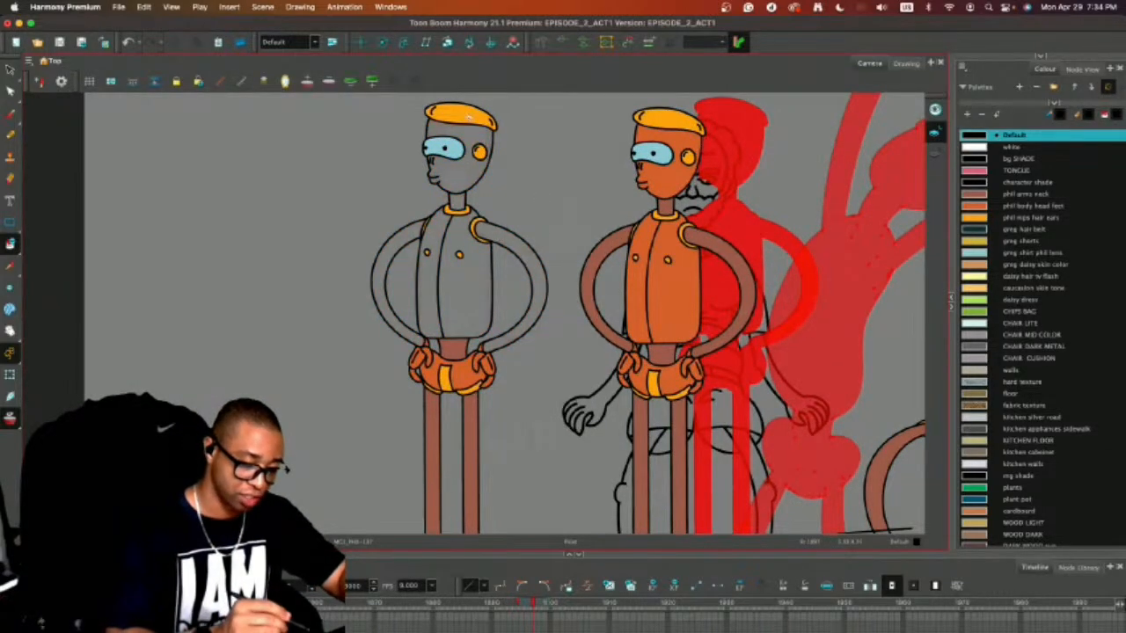
Remove the remaining fills from the copied figure's hair, ear, eye, waist, briefs, hands and legs.
{"action": "left_click", "coordinate": [467, 116]}
{"action": "left_click", "coordinate": [479, 153]}
{"action": "left_click", "coordinate": [453, 149]}
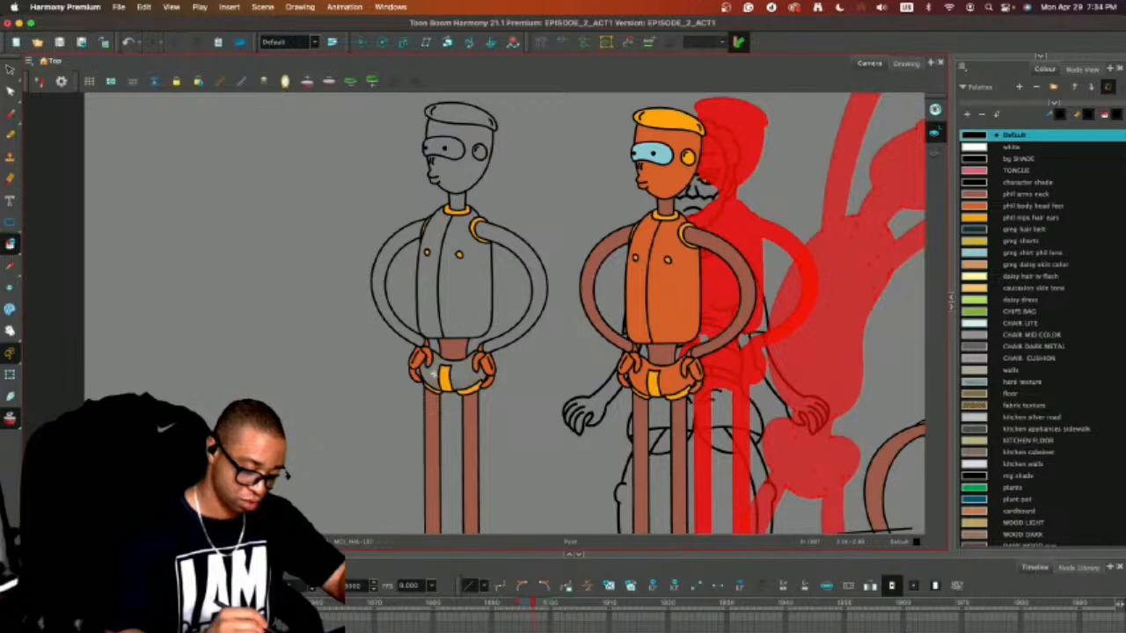
{"action": "left_click", "coordinate": [448, 348]}
{"action": "left_click", "coordinate": [445, 378]}
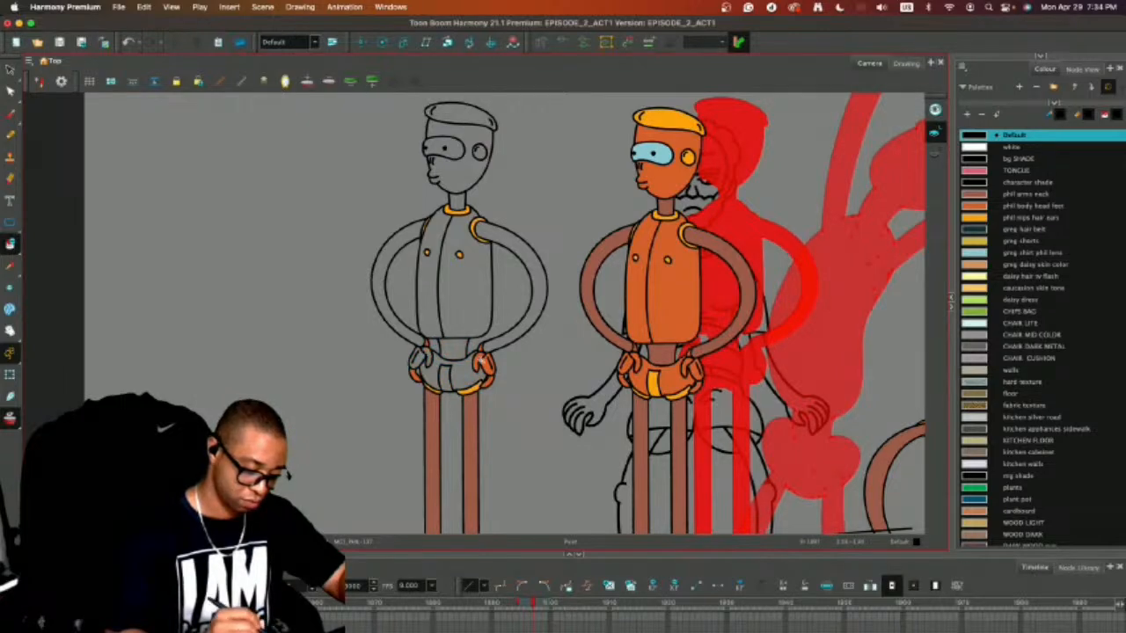
{"action": "left_click", "coordinate": [466, 405]}
{"action": "left_click", "coordinate": [431, 410]}
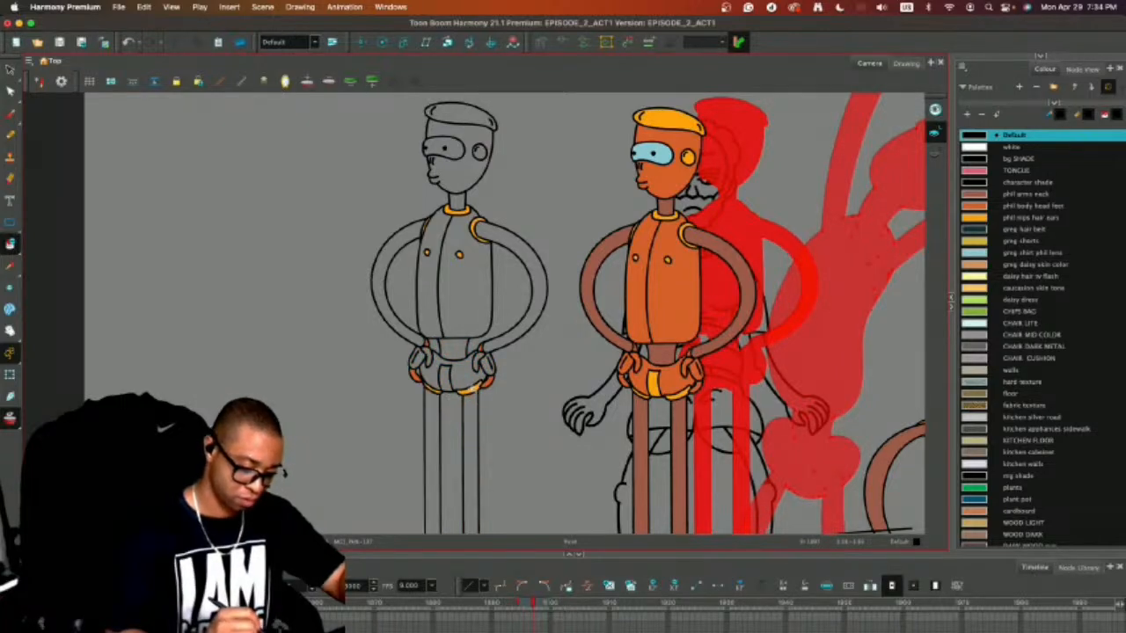
{"action": "scroll", "coordinate": [498, 363], "scroll_direction": "down", "scroll_amount": 5}
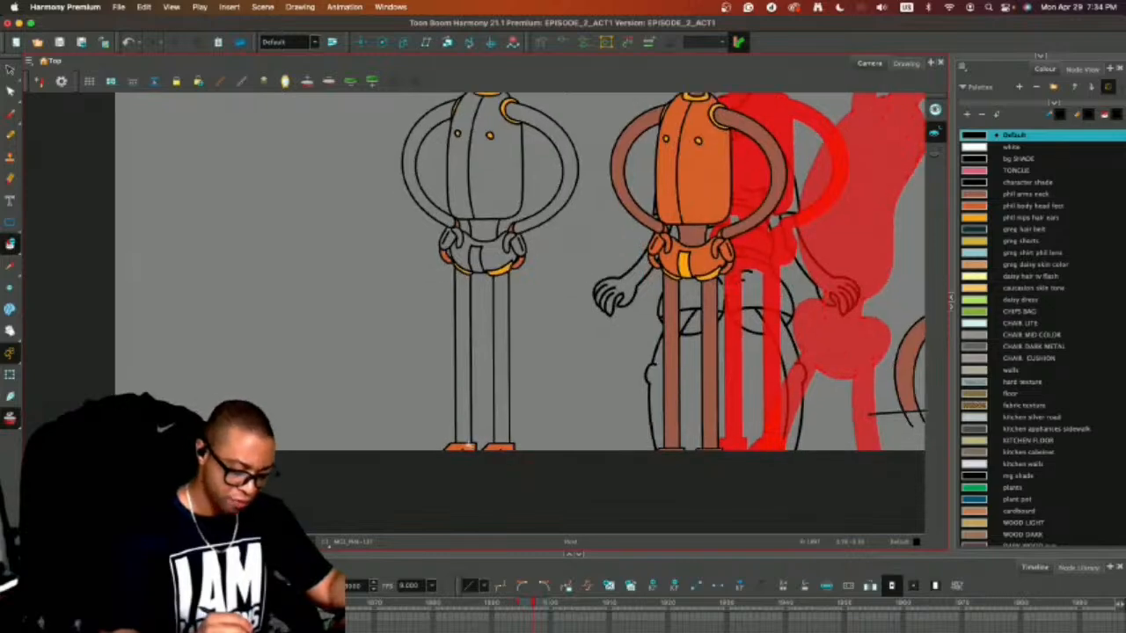
On the next empty frame, trace the head outline and flat hair in black pencil over the onion-skinned copy.
{"action": "key", "text": "period"}
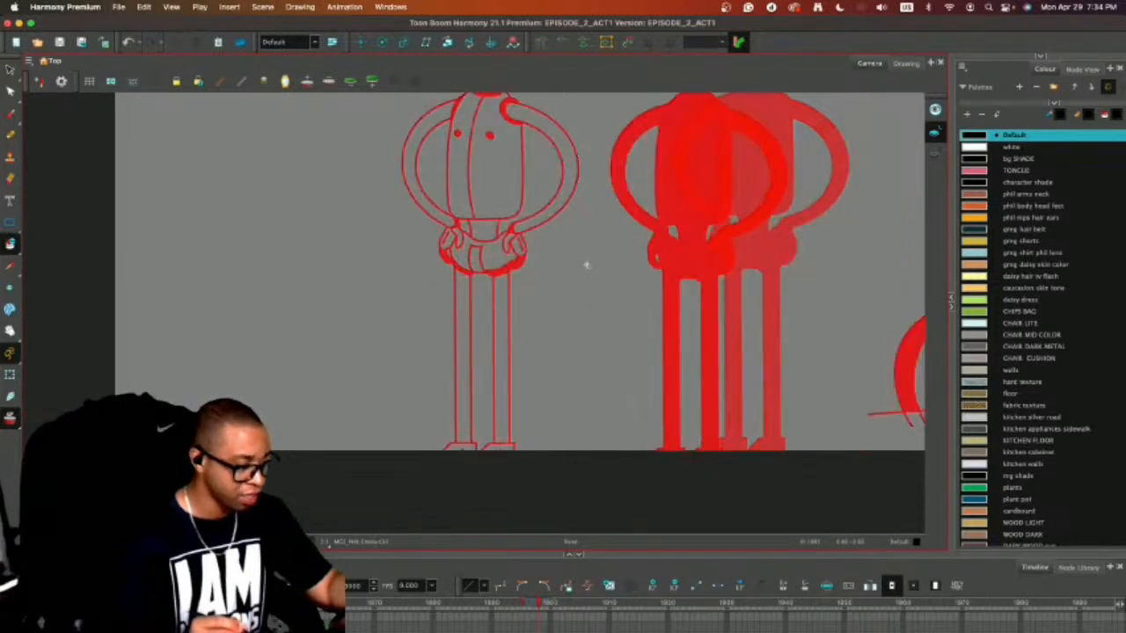
{"action": "key", "text": "alt+b"}
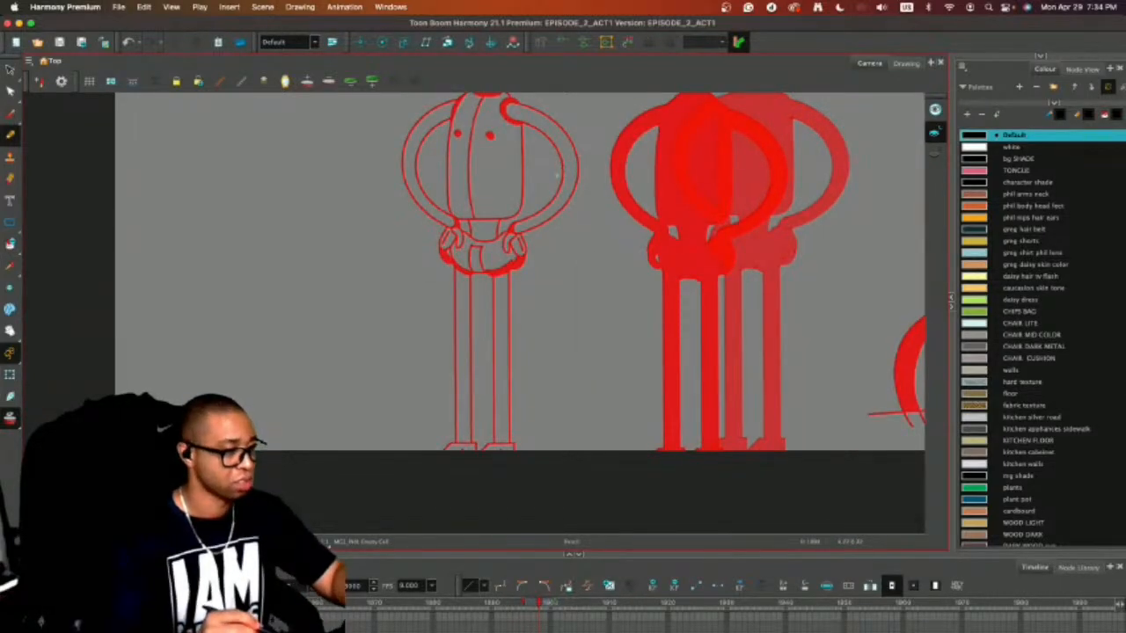
{"action": "left_click_drag", "start_coordinate": [573, 211], "coordinate": [568, 321]}
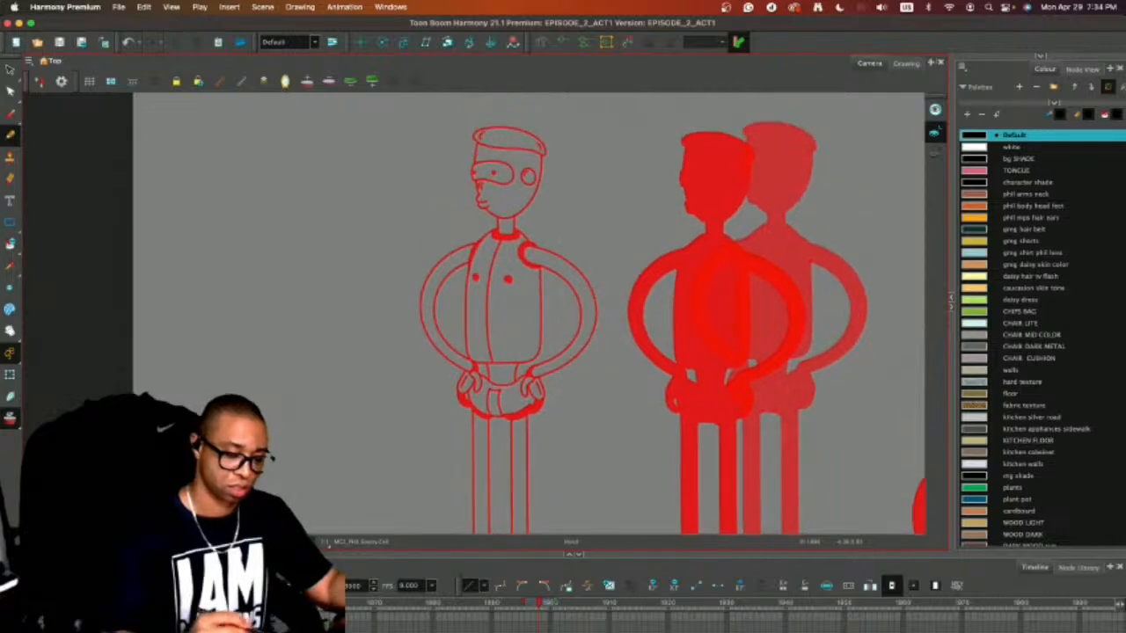
{"action": "key", "text": "2"}
{"action": "left_click_drag", "start_coordinate": [523, 180], "coordinate": [432, 249]}
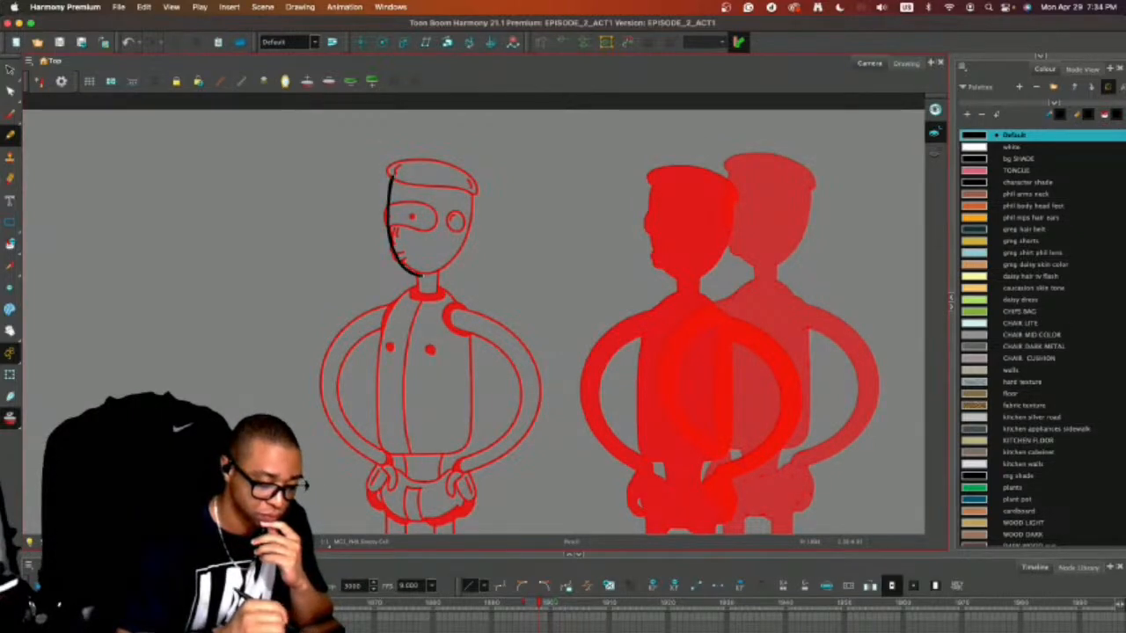
{"action": "left_click_drag", "start_coordinate": [473, 206], "coordinate": [474, 191]}
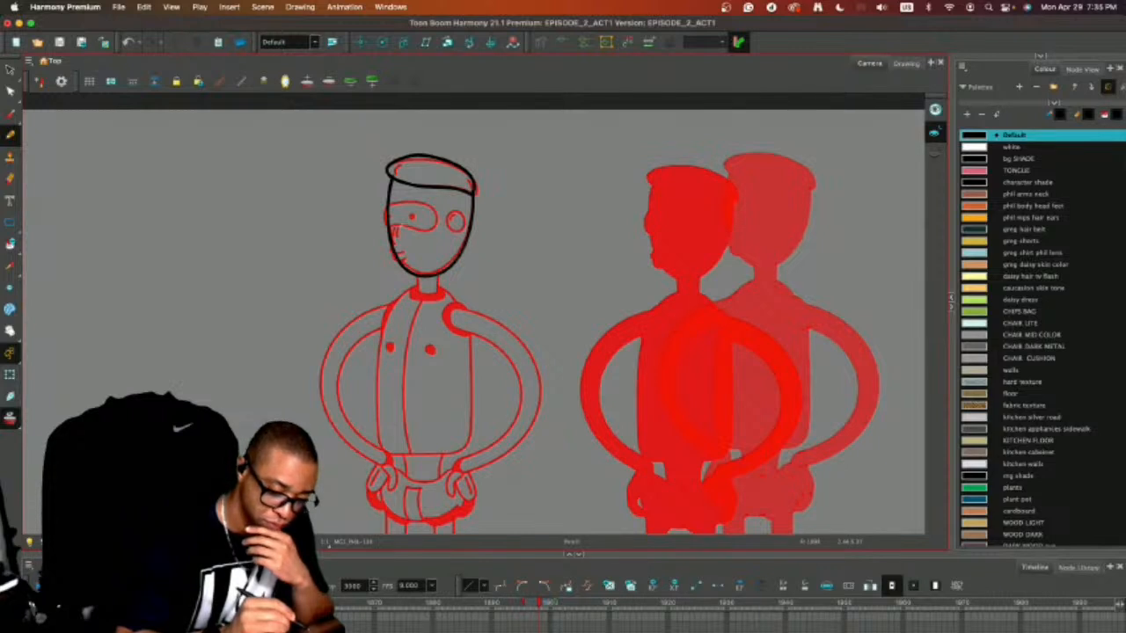
Draw the eye, ear, nose, pursed lips and hair detail strokes on the traced head, redoing the first eye stroke.
{"action": "left_click_drag", "start_coordinate": [385, 210], "coordinate": [424, 201]}
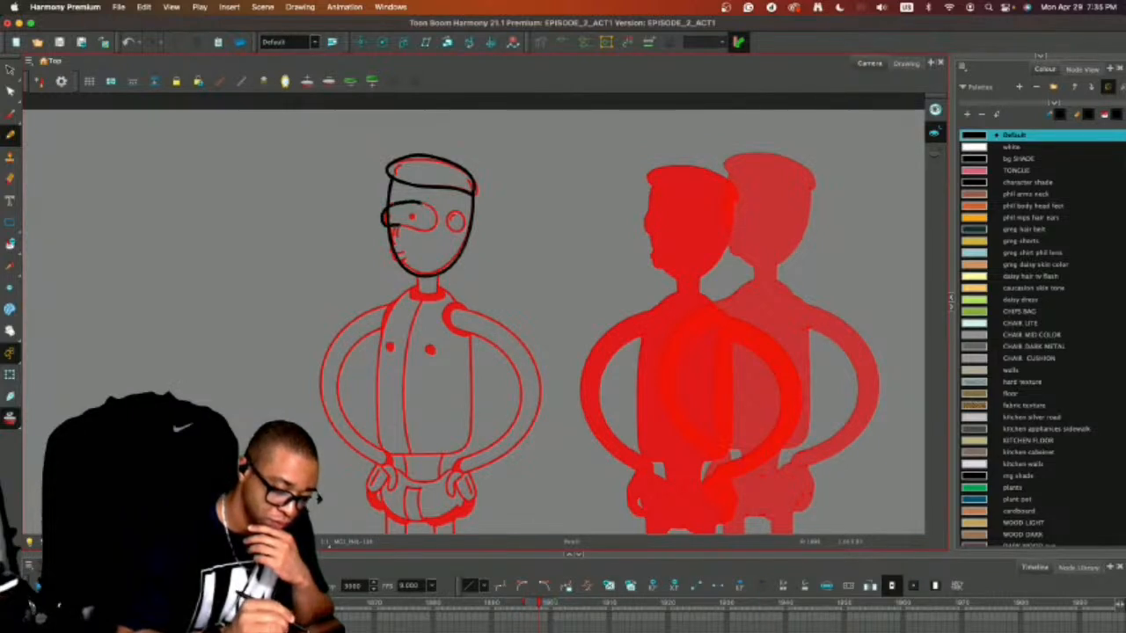
{"action": "key", "text": "ctrl+z"}
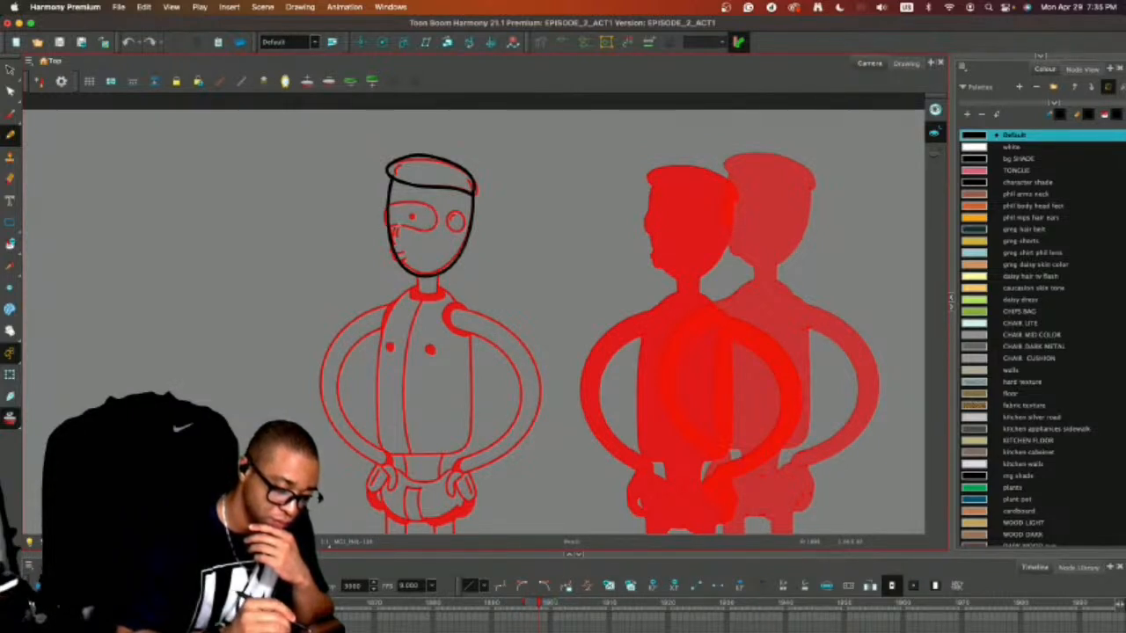
{"action": "key", "text": "ctrl+z"}
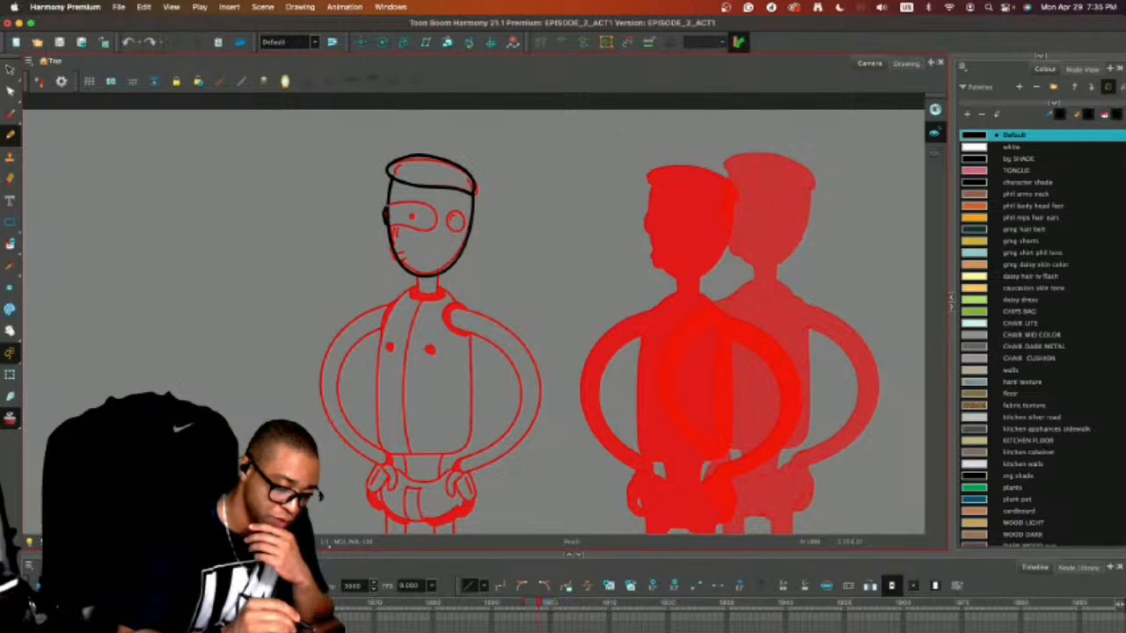
{"action": "mouse_move", "coordinate": [387, 210]}
{"action": "left_mouse_down"}
{"action": "mouse_move", "coordinate": [432, 208]}
{"action": "mouse_move", "coordinate": [386, 222]}
{"action": "left_mouse_up"}
{"action": "left_click", "coordinate": [411, 216]}
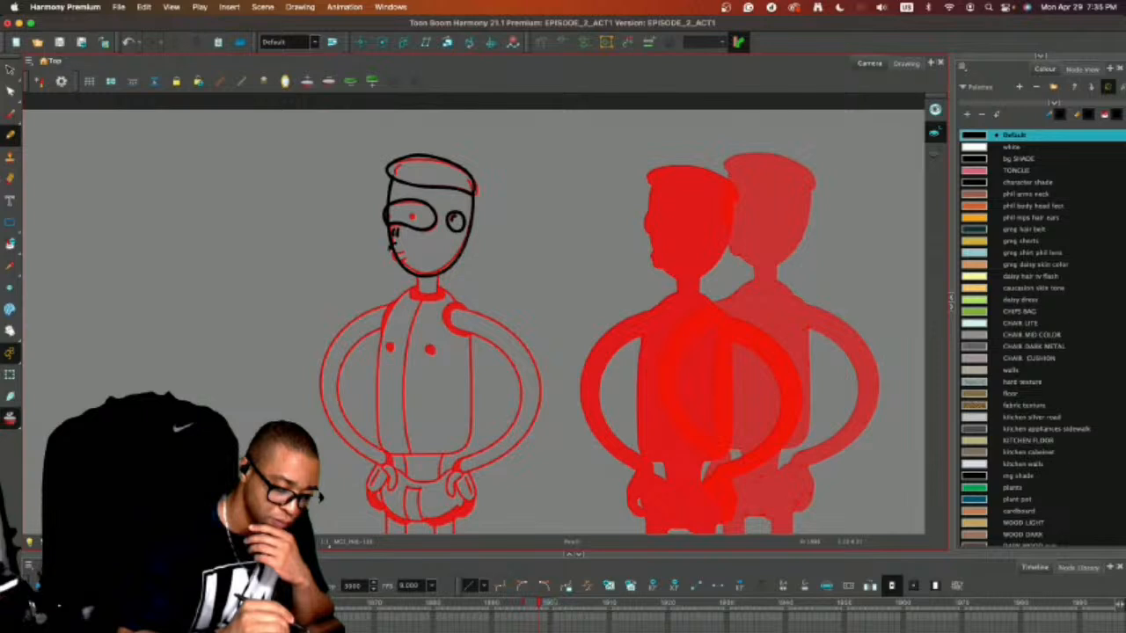
{"action": "left_click_drag", "start_coordinate": [393, 248], "coordinate": [400, 254]}
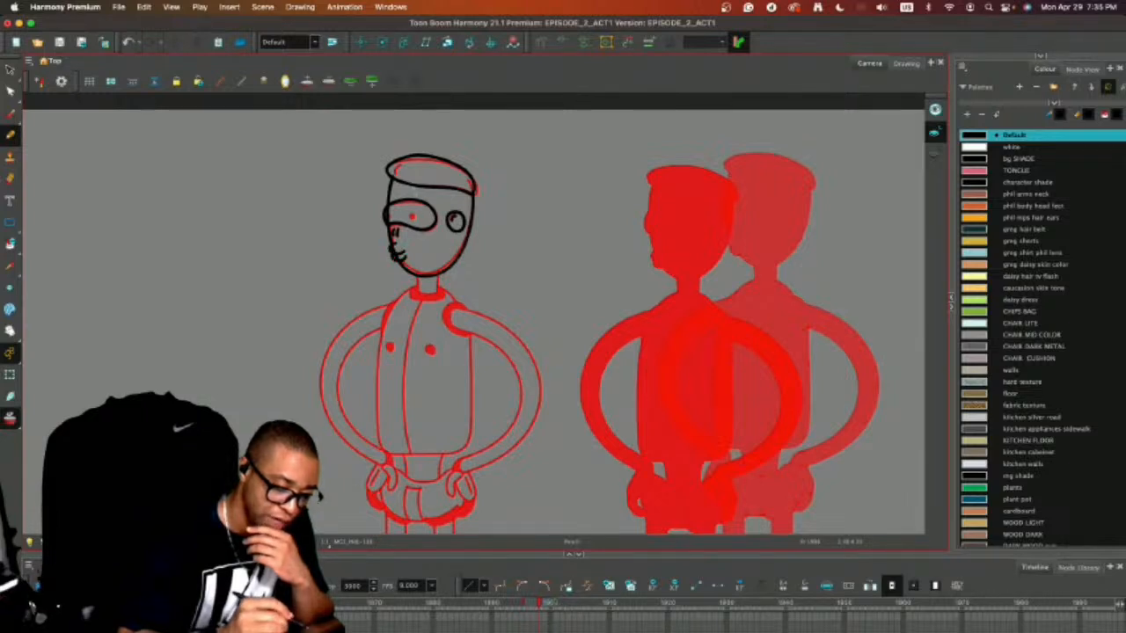
{"action": "left_click_drag", "start_coordinate": [395, 173], "coordinate": [409, 161]}
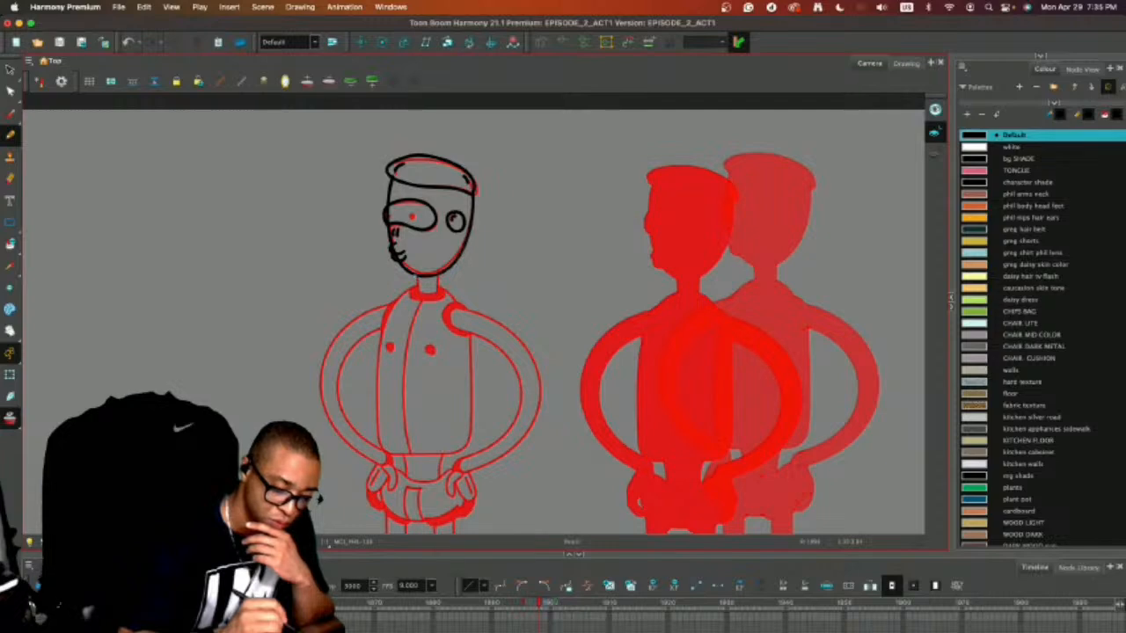
Try to draw the front line of the neck down from the jaw.
{"action": "key", "text": "super+z"}
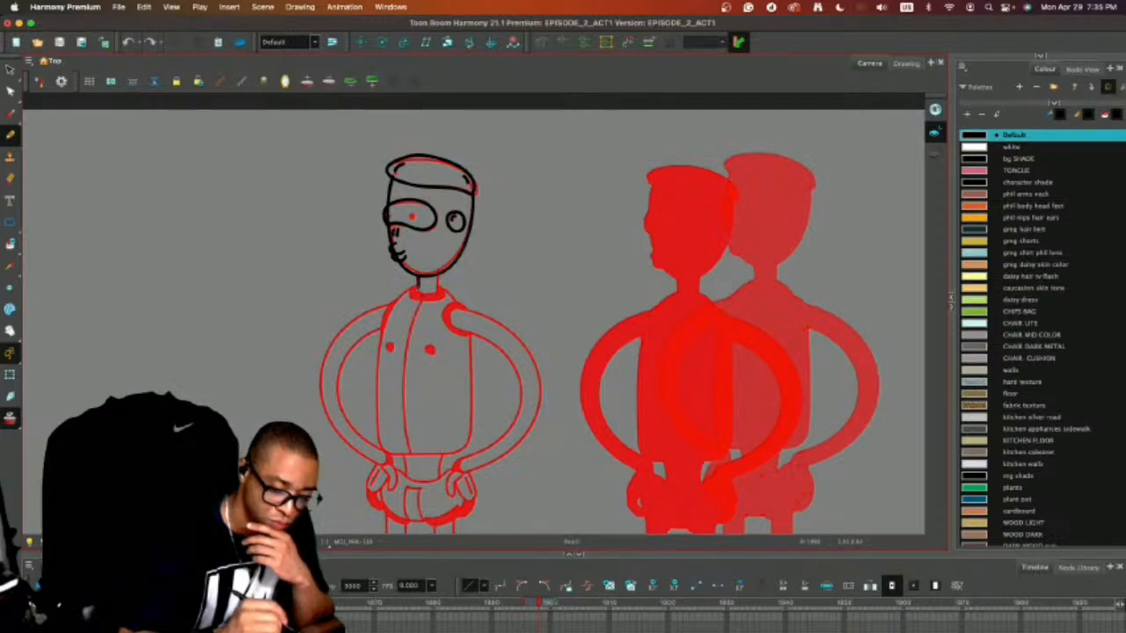
{"action": "key", "text": "super+z"}
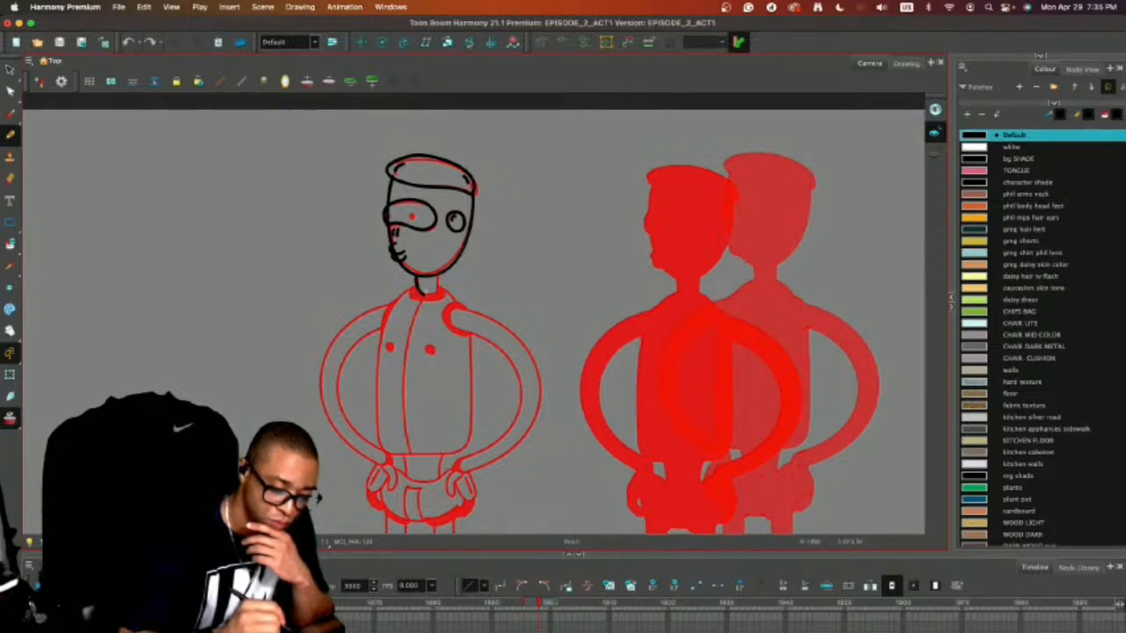
{"action": "left_click_drag", "start_coordinate": [423, 294], "coordinate": [425, 295]}
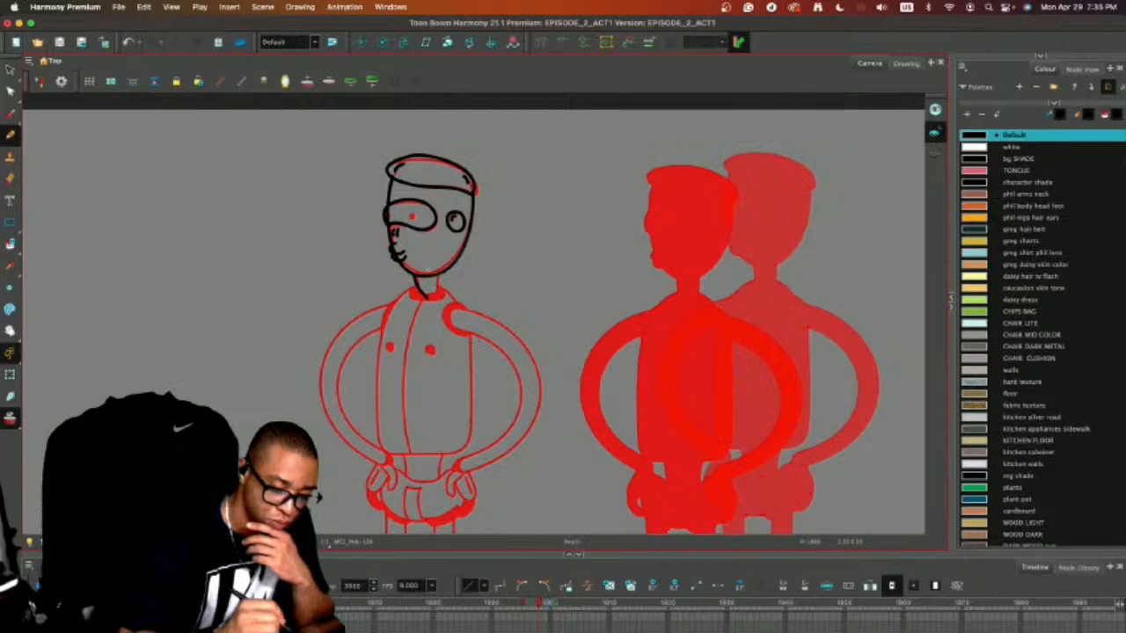
{"action": "key", "text": "super+z"}
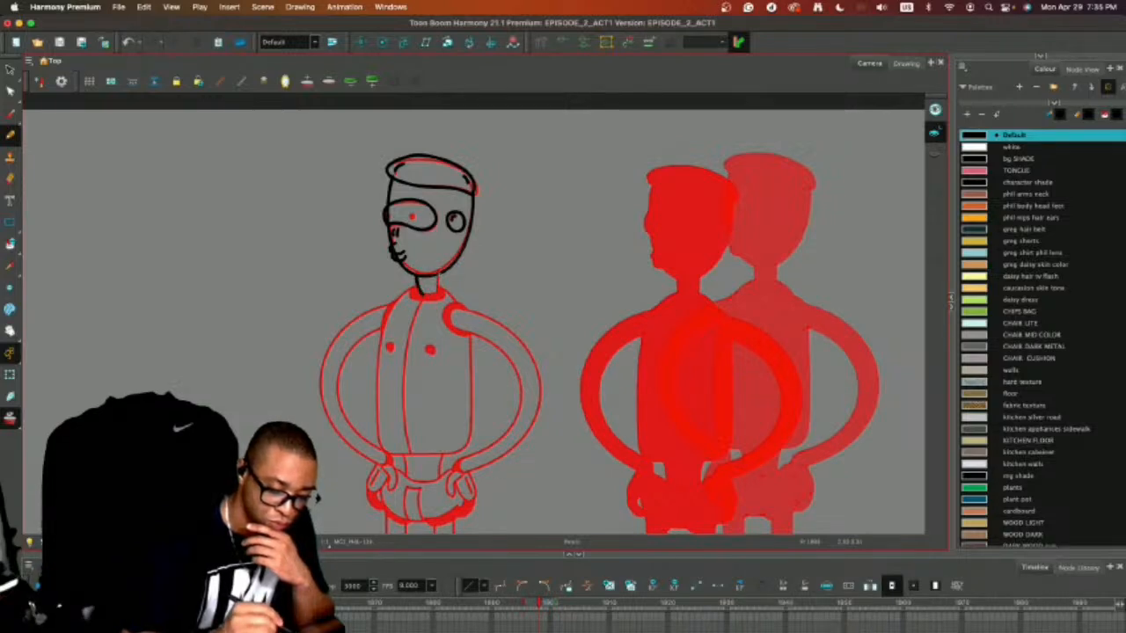
{"action": "key", "text": "super+z"}
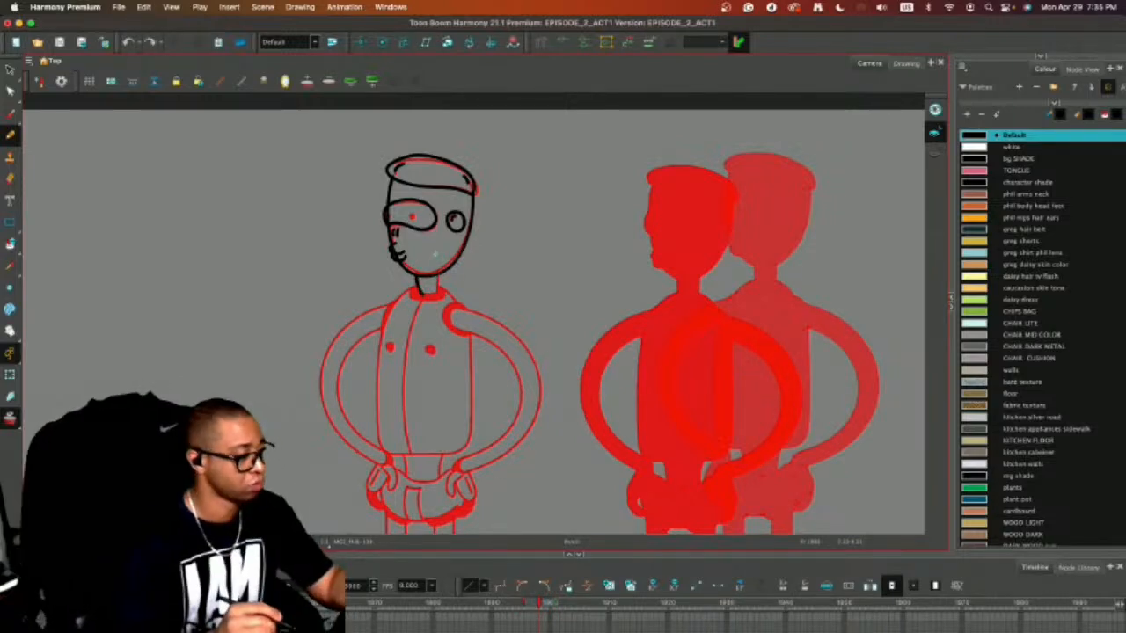
Select the drawn head and shift it slightly to the left of the onion-skinned head.
{"action": "key", "text": "2"}
{"action": "key", "text": "2"}
{"action": "left_click_drag", "start_coordinate": [485, 157], "coordinate": [504, 266]}
{"action": "mouse_move", "coordinate": [527, 174]}
{"action": "left_mouse_down"}
{"action": "mouse_move", "coordinate": [492, 348]}
{"action": "mouse_move", "coordinate": [533, 237]}
{"action": "left_mouse_up"}
{"action": "left_click_drag", "start_coordinate": [457, 271], "coordinate": [440, 269]}
{"action": "left_click", "coordinate": [504, 214]}
Erase the part of the face outline that crosses the eye and remove the old neck stroke.
{"action": "key", "text": "alt+e"}
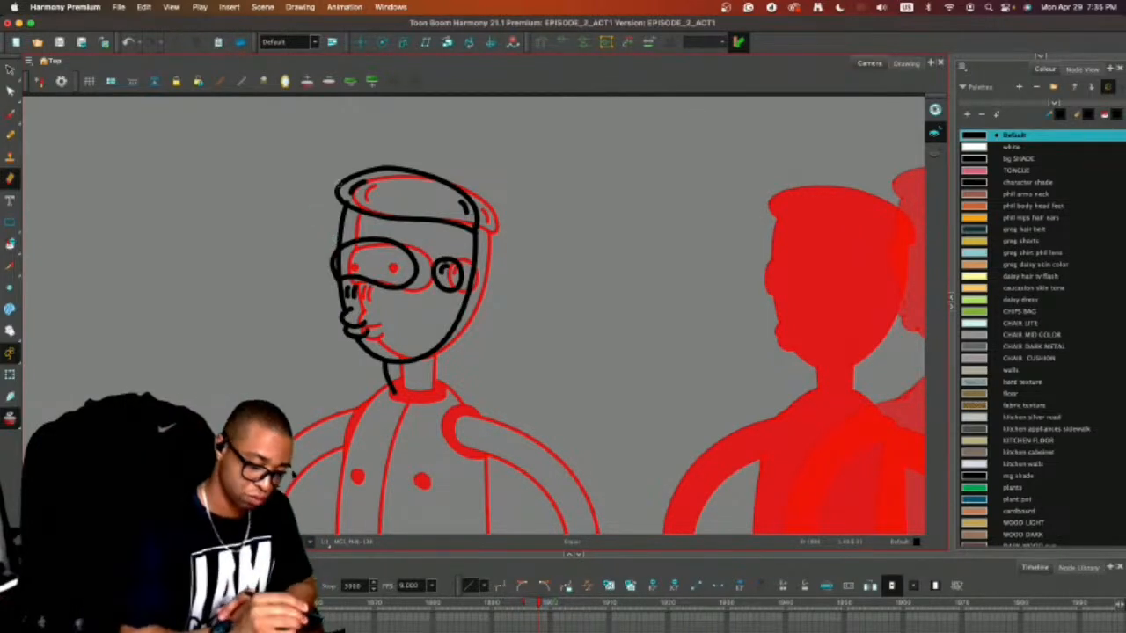
{"action": "mouse_move", "coordinate": [339, 253]}
{"action": "left_mouse_down"}
{"action": "mouse_move", "coordinate": [338, 276]}
{"action": "mouse_move", "coordinate": [341, 253]}
{"action": "left_mouse_up"}
{"action": "key", "text": "super+z"}
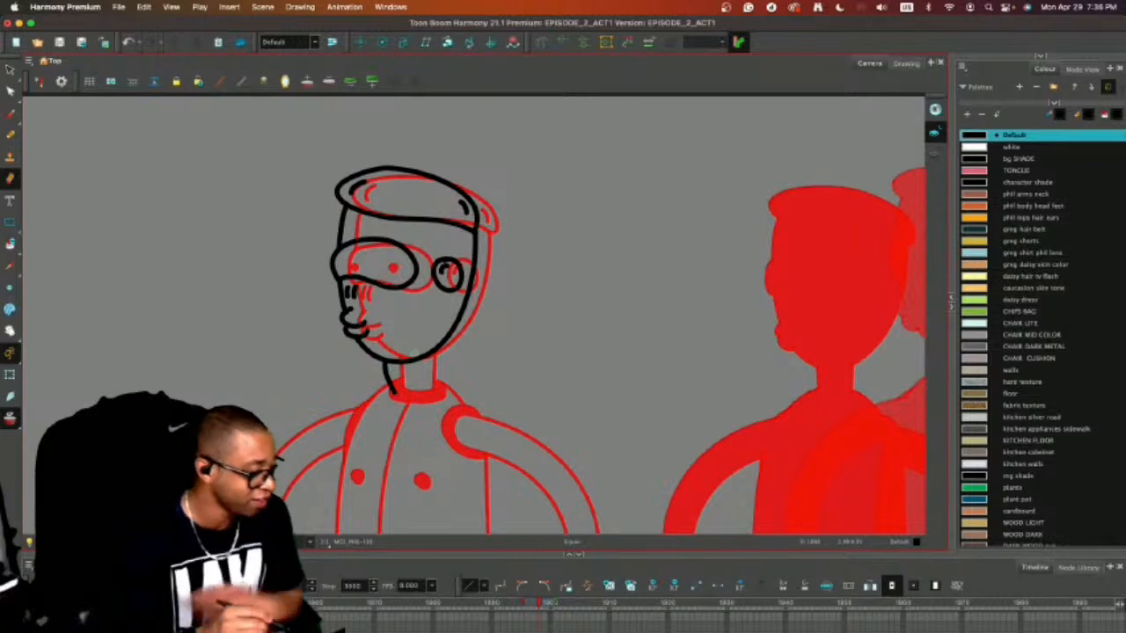
Draw both sides of the neck in black pencil, slanting from the jaw down to the collar.
{"action": "key", "text": "alt+slash"}
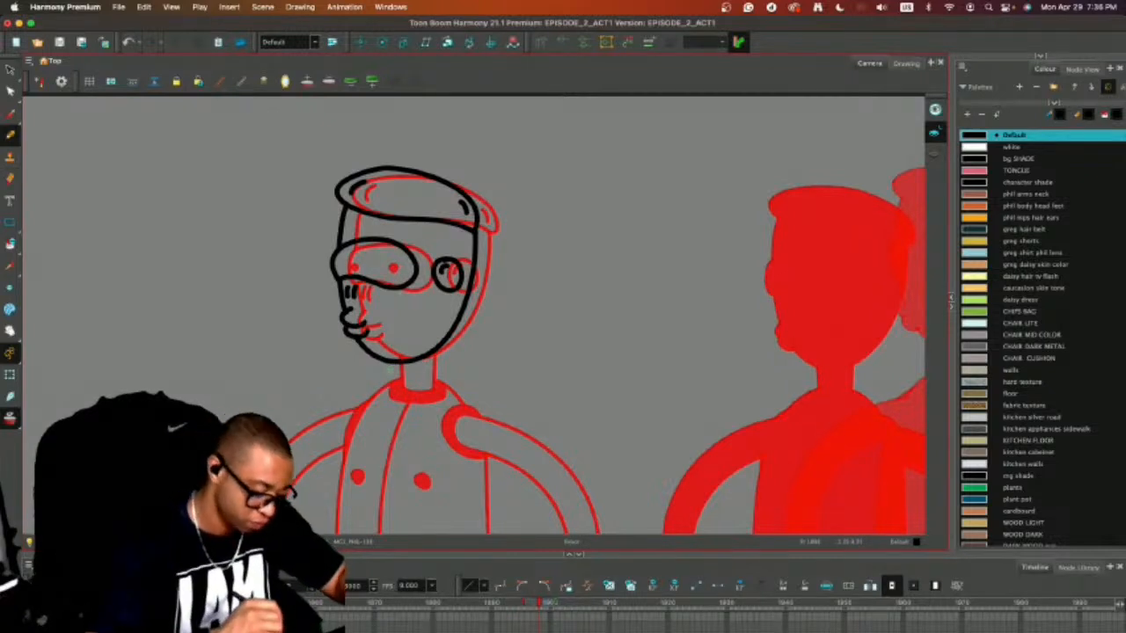
{"action": "left_click_drag", "start_coordinate": [386, 362], "coordinate": [405, 397]}
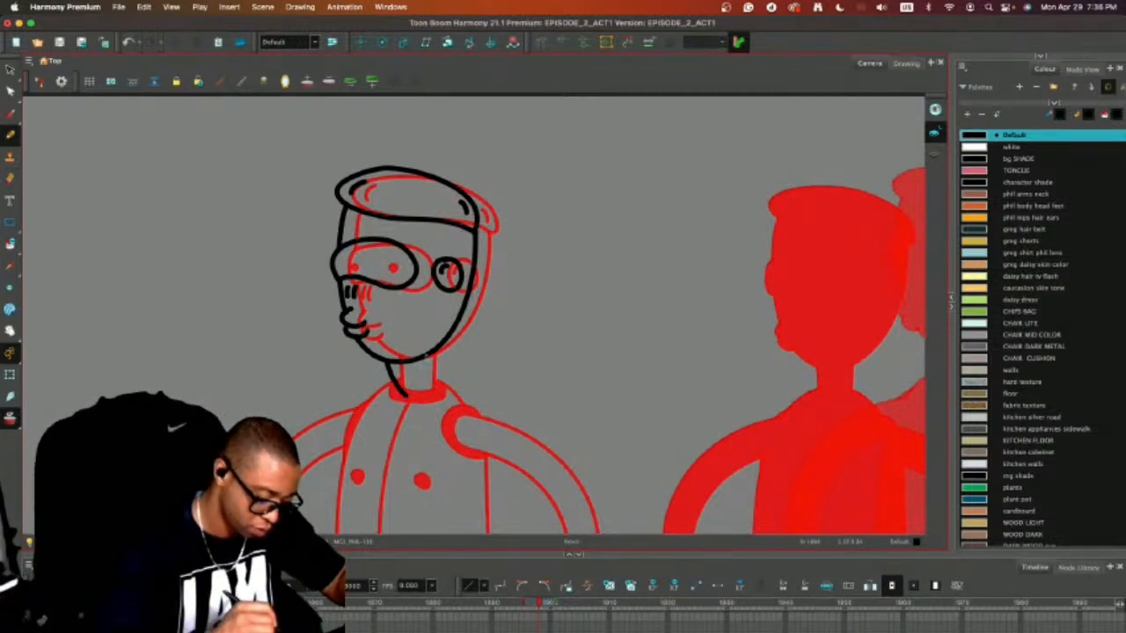
{"action": "left_click_drag", "start_coordinate": [423, 354], "coordinate": [432, 379]}
{"action": "scroll", "coordinate": [575, 334], "scroll_direction": "down", "scroll_amount": 5}
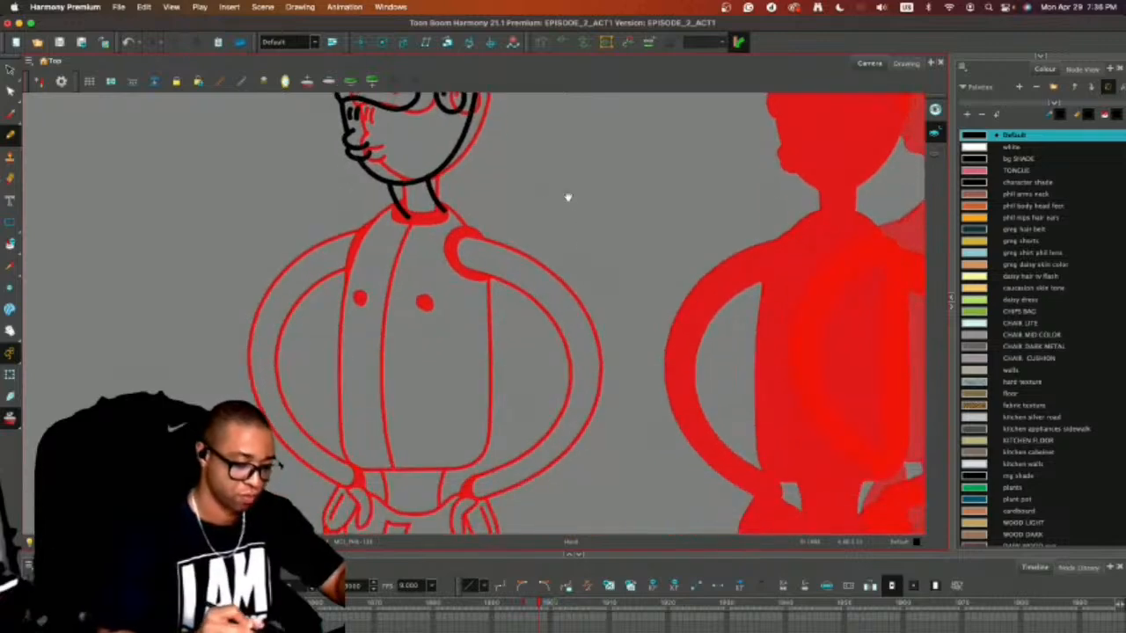
{"action": "mouse_move", "coordinate": [397, 200]}
{"action": "left_mouse_down"}
{"action": "mouse_move", "coordinate": [354, 243]}
{"action": "mouse_move", "coordinate": [330, 392]}
{"action": "mouse_move", "coordinate": [385, 476]}
{"action": "mouse_move", "coordinate": [459, 472]}
{"action": "mouse_move", "coordinate": [497, 397]}
{"action": "mouse_move", "coordinate": [483, 260]}
{"action": "mouse_move", "coordinate": [443, 202]}
{"action": "mouse_move", "coordinate": [394, 205]}
{"action": "left_mouse_up"}
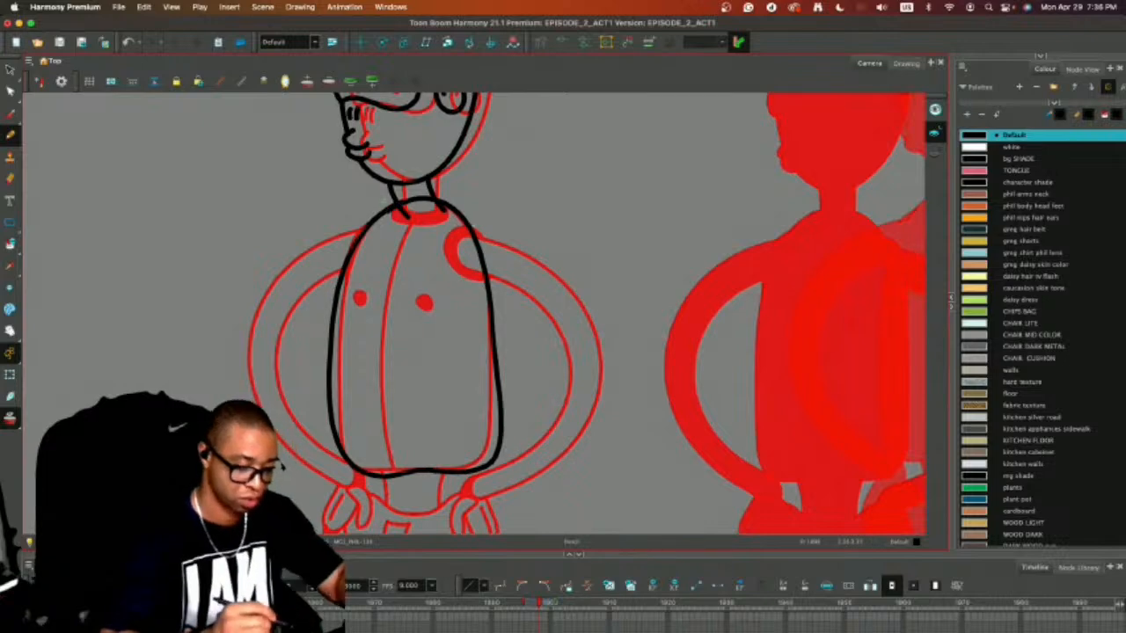
{"action": "key", "text": "ctrl+z"}
{"action": "key", "text": "alt+s"}
{"action": "left_click_drag", "start_coordinate": [463, 182], "coordinate": [459, 186]}
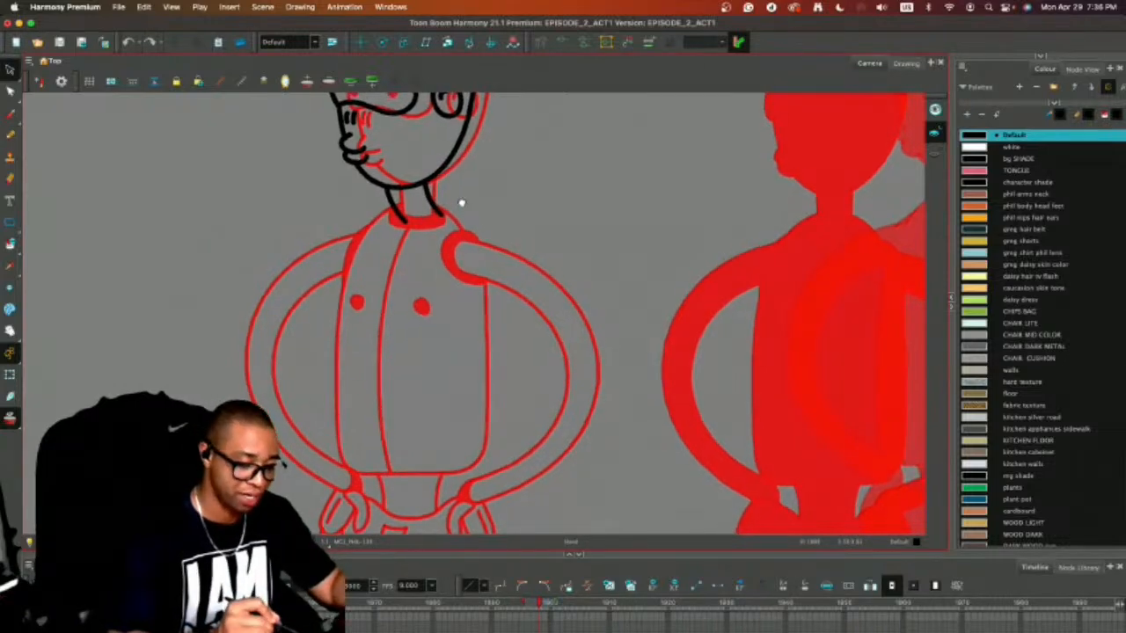
Draw a leaning torso outline from the neck to the waist, and shift the whole new drawing left of the onion-skinned figure.
{"action": "key", "text": "alt+/"}
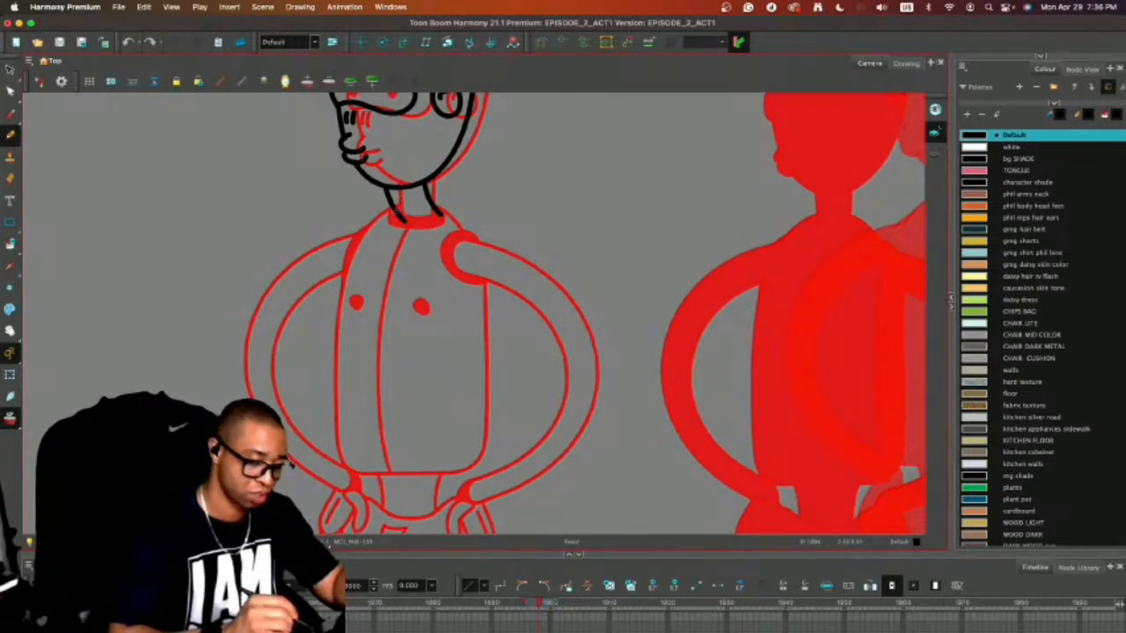
{"action": "mouse_move", "coordinate": [394, 212]}
{"action": "left_mouse_down"}
{"action": "mouse_move", "coordinate": [350, 283]}
{"action": "mouse_move", "coordinate": [353, 427]}
{"action": "mouse_move", "coordinate": [406, 475]}
{"action": "mouse_move", "coordinate": [466, 471]}
{"action": "mouse_move", "coordinate": [505, 444]}
{"action": "mouse_move", "coordinate": [477, 276]}
{"action": "mouse_move", "coordinate": [452, 206]}
{"action": "mouse_move", "coordinate": [410, 202]}
{"action": "mouse_move", "coordinate": [389, 220]}
{"action": "left_mouse_up"}
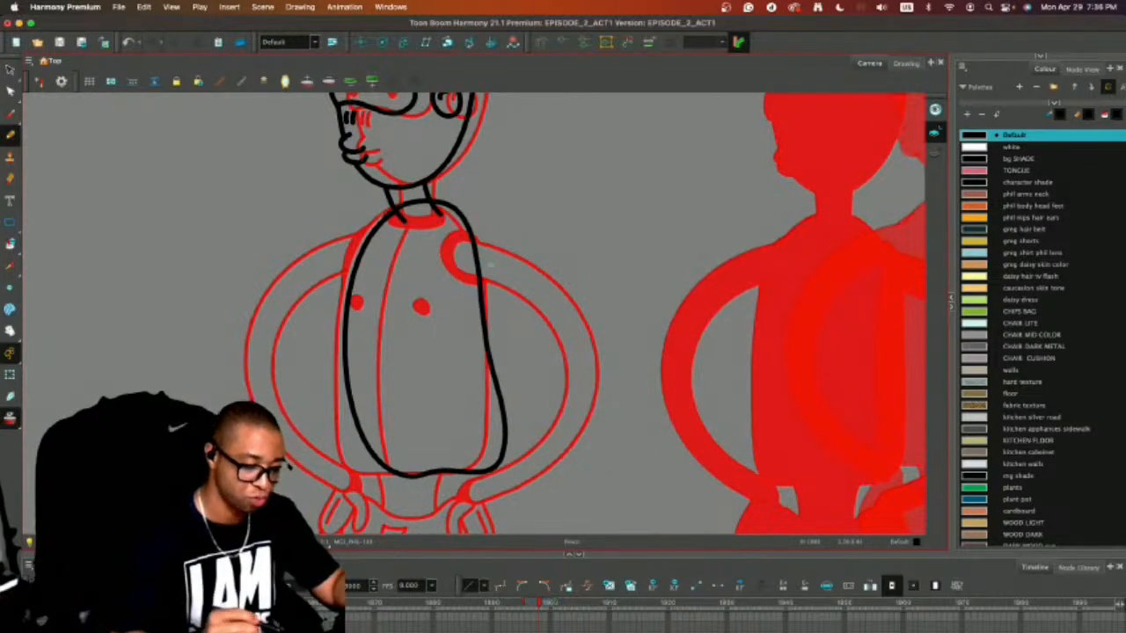
{"action": "mouse_move", "coordinate": [580, 298]}
{"action": "left_mouse_down"}
{"action": "mouse_move", "coordinate": [565, 240]}
{"action": "mouse_move", "coordinate": [534, 272]}
{"action": "left_mouse_up"}
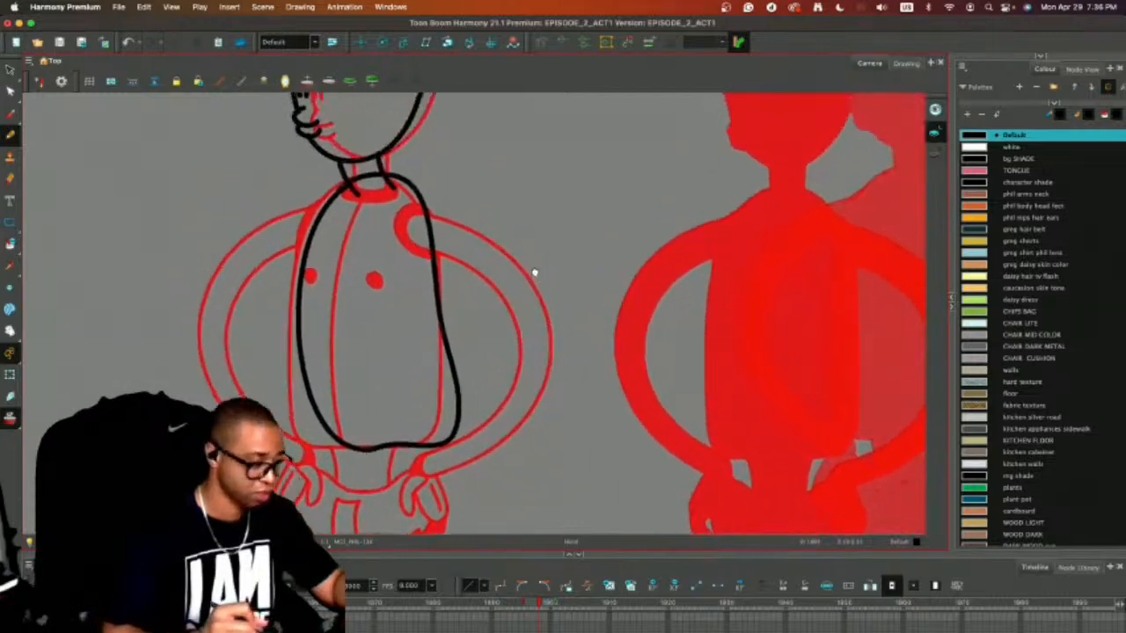
{"action": "key", "text": "super+a"}
{"action": "left_click_drag", "start_coordinate": [424, 193], "coordinate": [382, 197]}
Draw the outline of the briefs below the torso with a dipped waistline, redoing the first stroke.
{"action": "key", "text": "alt+/"}
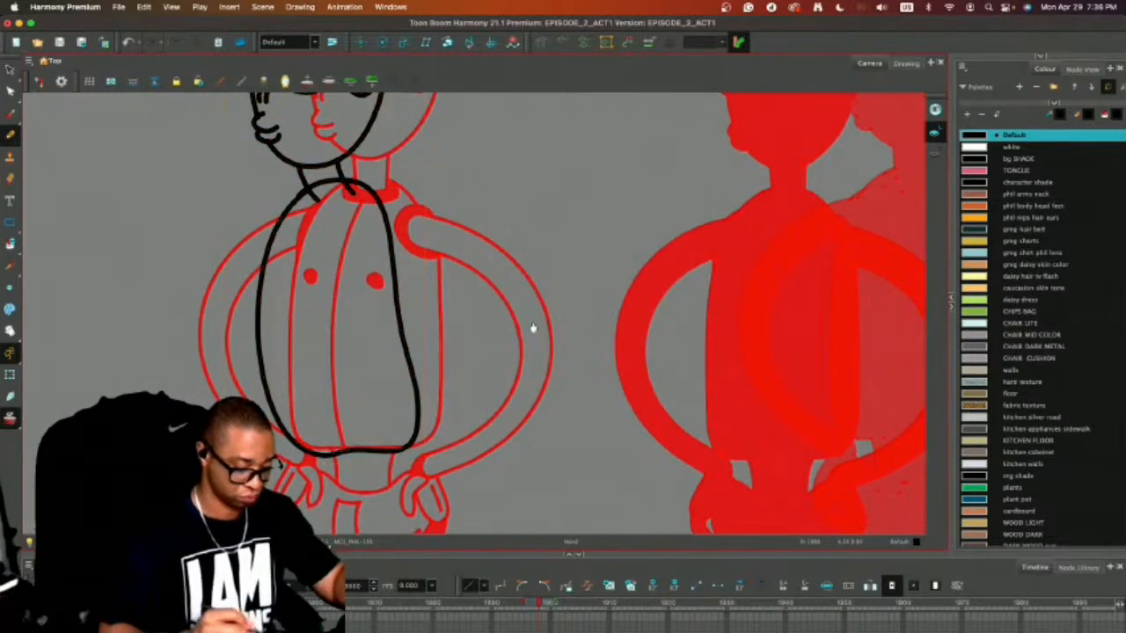
{"action": "left_click_drag", "start_coordinate": [530, 329], "coordinate": [575, 215]}
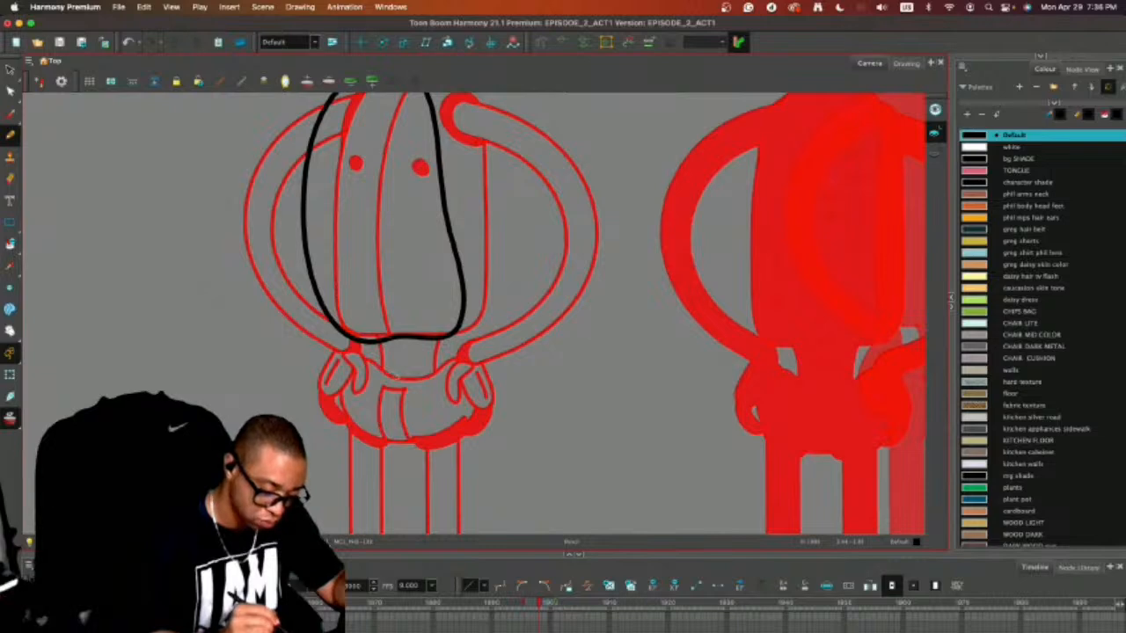
{"action": "mouse_move", "coordinate": [387, 375]}
{"action": "left_mouse_down"}
{"action": "mouse_move", "coordinate": [347, 359]}
{"action": "mouse_move", "coordinate": [336, 394]}
{"action": "mouse_move", "coordinate": [355, 430]}
{"action": "mouse_move", "coordinate": [391, 442]}
{"action": "mouse_move", "coordinate": [453, 419]}
{"action": "left_mouse_up"}
{"action": "key", "text": "super+z"}
{"action": "mouse_move", "coordinate": [407, 378]}
{"action": "left_mouse_down"}
{"action": "mouse_move", "coordinate": [350, 356]}
{"action": "mouse_move", "coordinate": [334, 402]}
{"action": "mouse_move", "coordinate": [362, 437]}
{"action": "mouse_move", "coordinate": [413, 450]}
{"action": "mouse_move", "coordinate": [450, 433]}
{"action": "mouse_move", "coordinate": [476, 398]}
{"action": "mouse_move", "coordinate": [473, 369]}
{"action": "mouse_move", "coordinate": [452, 354]}
{"action": "mouse_move", "coordinate": [400, 376]}
{"action": "left_mouse_up"}
{"action": "scroll", "coordinate": [475, 312], "scroll_direction": "down", "scroll_amount": 5}
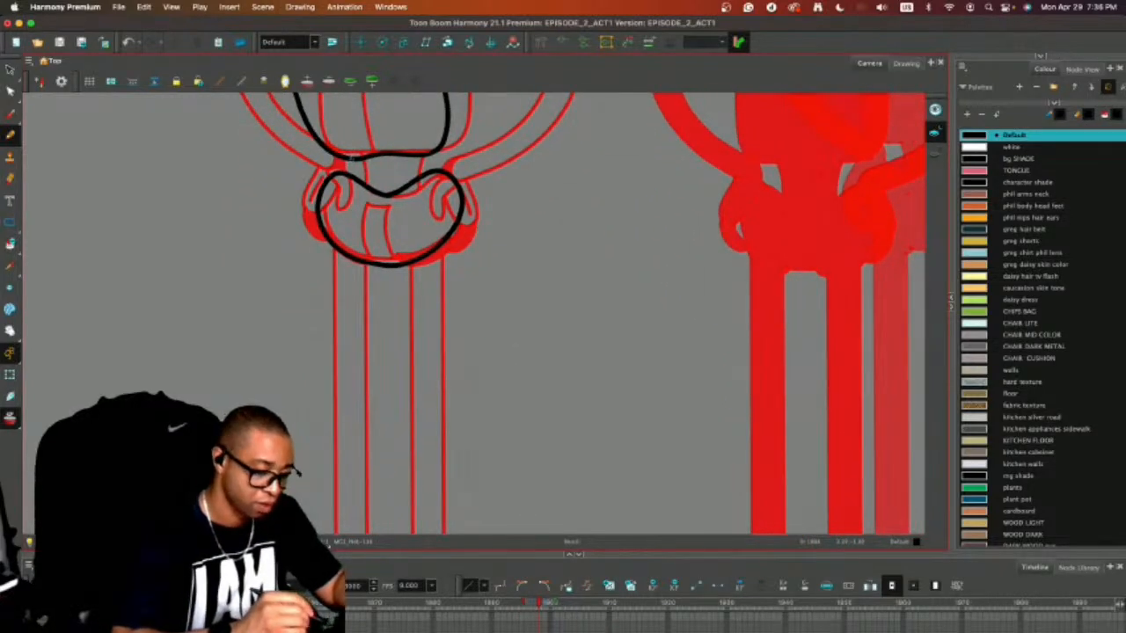
Draw the short waist lines on both sides, connecting the torso to the dipped waistline of the briefs.
{"action": "left_click_drag", "start_coordinate": [407, 156], "coordinate": [415, 176]}
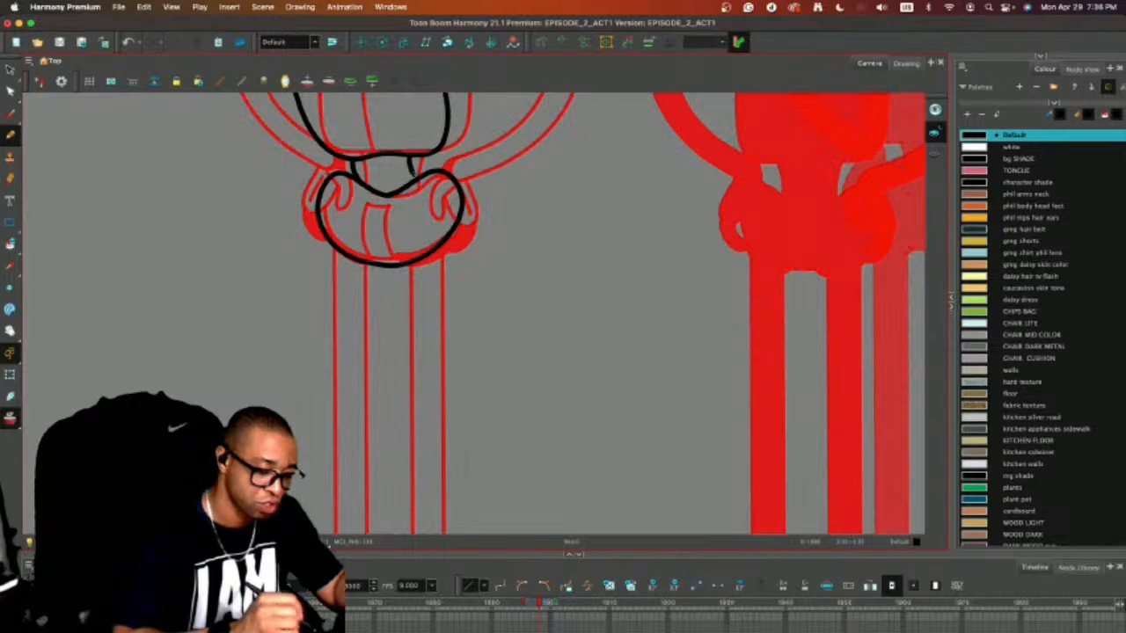
{"action": "key", "text": "1"}
{"action": "key", "text": "1"}
{"action": "mouse_move", "coordinate": [532, 308]}
{"action": "left_mouse_down"}
{"action": "mouse_move", "coordinate": [566, 387]}
{"action": "mouse_move", "coordinate": [553, 340]}
{"action": "left_mouse_up"}
{"action": "key", "text": "2"}
{"action": "key", "text": "2"}
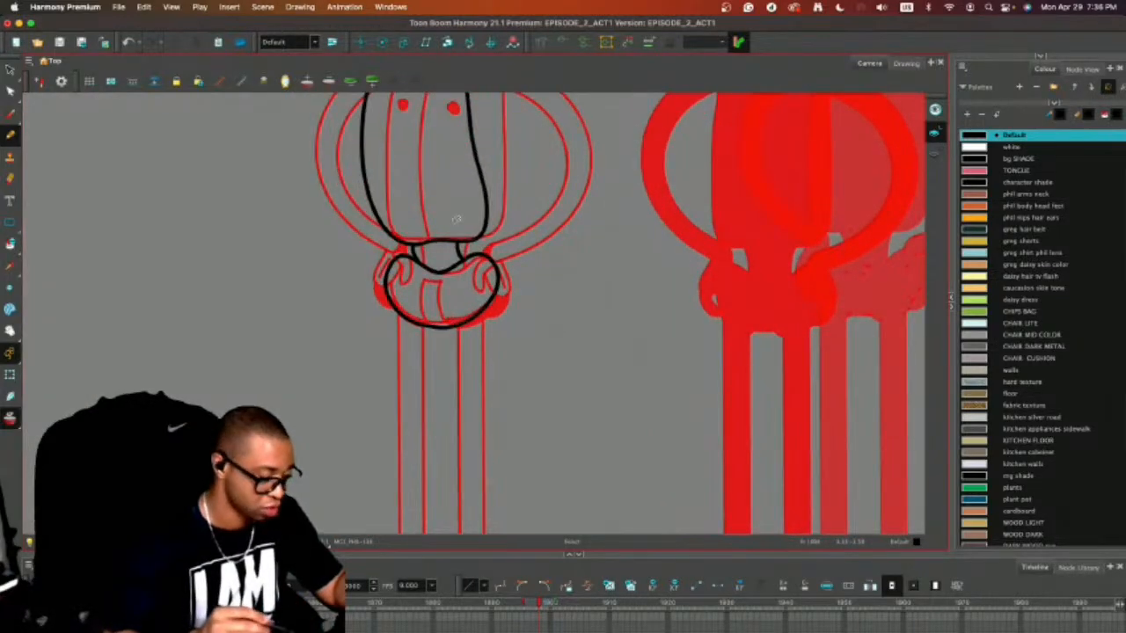
Select the outline of the briefs and nudge it slightly into line under the waist.
{"action": "key", "text": "alt+s"}
{"action": "left_click", "coordinate": [498, 276]}
{"action": "left_click", "coordinate": [522, 242]}
{"action": "left_click", "coordinate": [495, 266]}
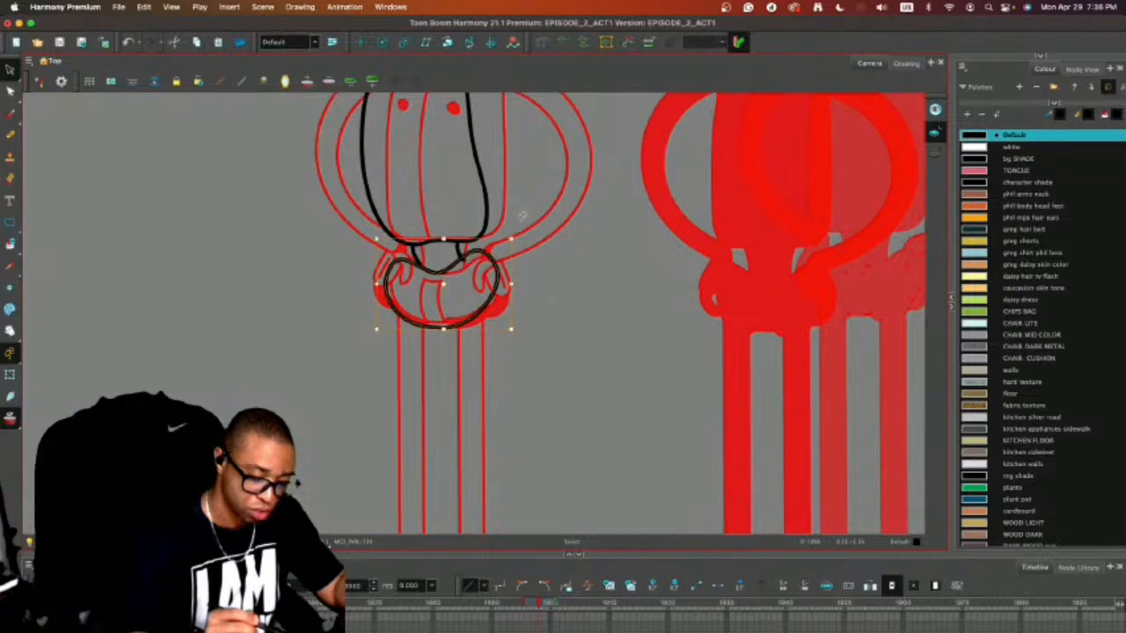
{"action": "left_click_drag", "start_coordinate": [496, 279], "coordinate": [499, 281]}
{"action": "left_click", "coordinate": [594, 334]}
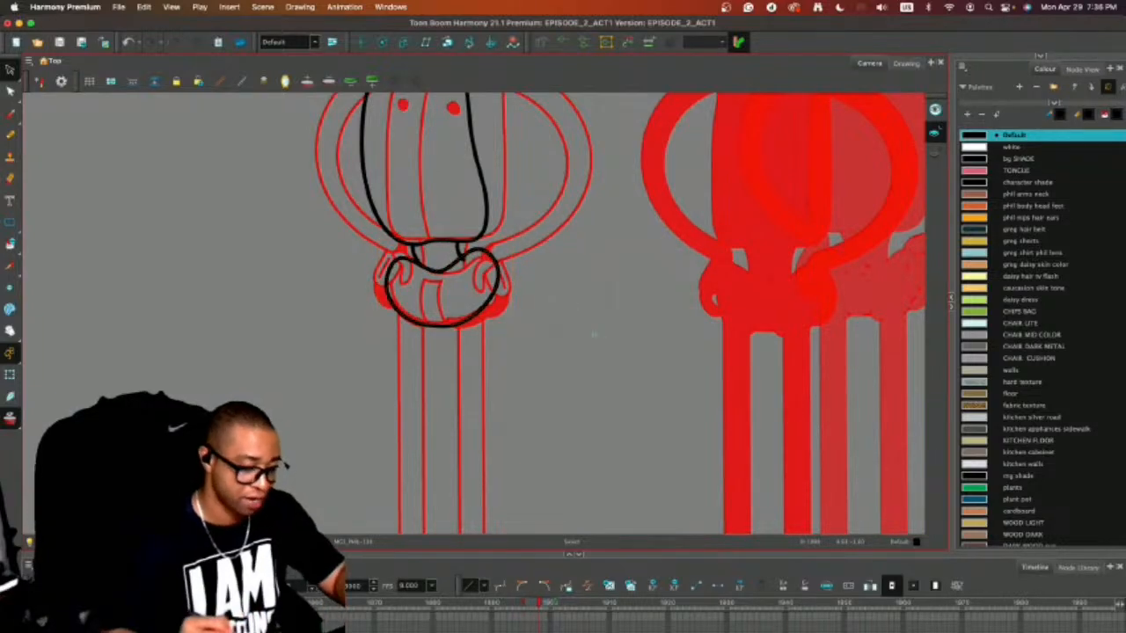
Draw the first leg as two long backward-bowing lines from the briefs to the feet, redoing the first stroke.
{"action": "scroll", "coordinate": [593, 334], "scroll_direction": "down", "scroll_amount": 5}
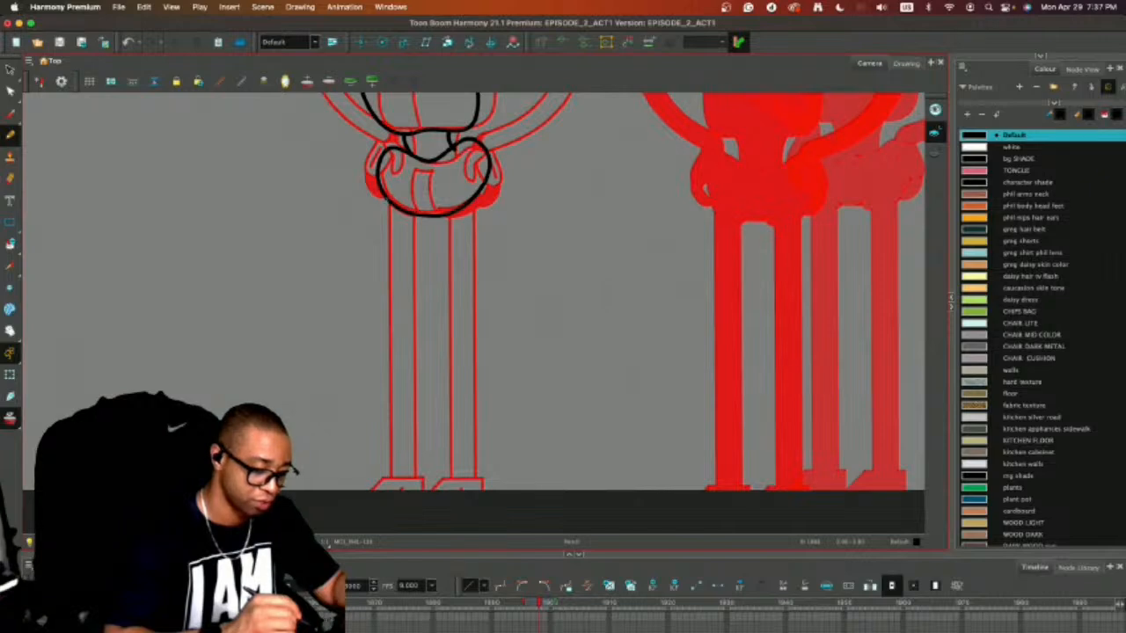
{"action": "mouse_move", "coordinate": [385, 200]}
{"action": "left_mouse_down"}
{"action": "mouse_move", "coordinate": [376, 409]}
{"action": "mouse_move", "coordinate": [424, 488]}
{"action": "left_mouse_up"}
{"action": "key", "text": "super+z"}
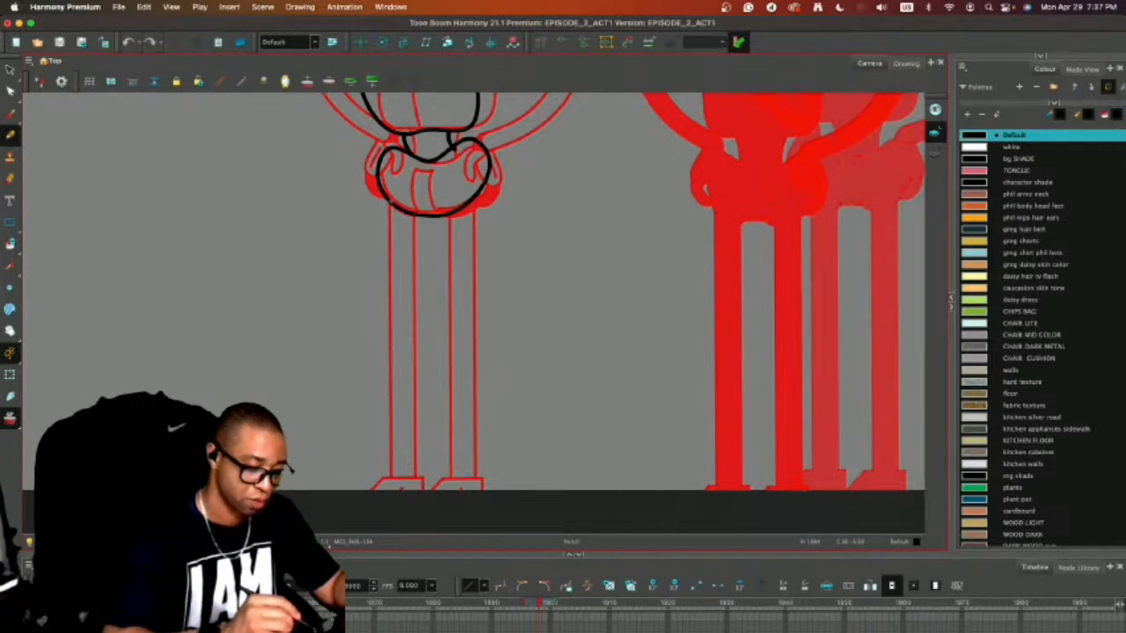
{"action": "mouse_move", "coordinate": [383, 214]}
{"action": "left_mouse_down"}
{"action": "mouse_move", "coordinate": [356, 313]}
{"action": "mouse_move", "coordinate": [378, 486]}
{"action": "left_mouse_up"}
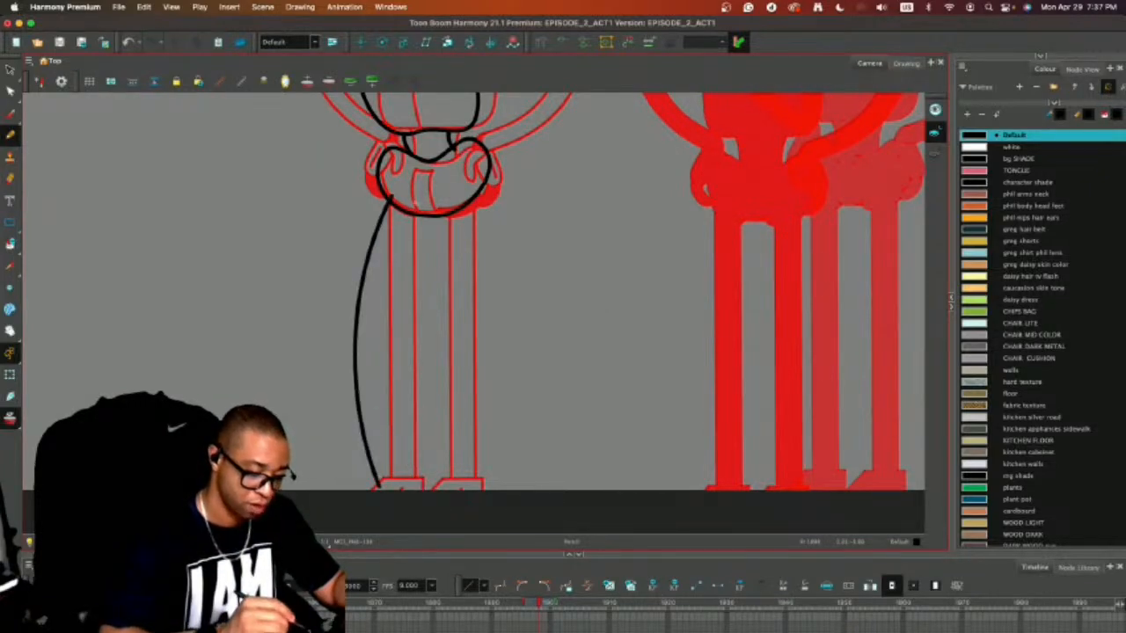
{"action": "mouse_move", "coordinate": [411, 204]}
{"action": "left_mouse_down"}
{"action": "mouse_move", "coordinate": [382, 306]}
{"action": "mouse_move", "coordinate": [384, 401]}
{"action": "mouse_move", "coordinate": [420, 489]}
{"action": "left_mouse_up"}
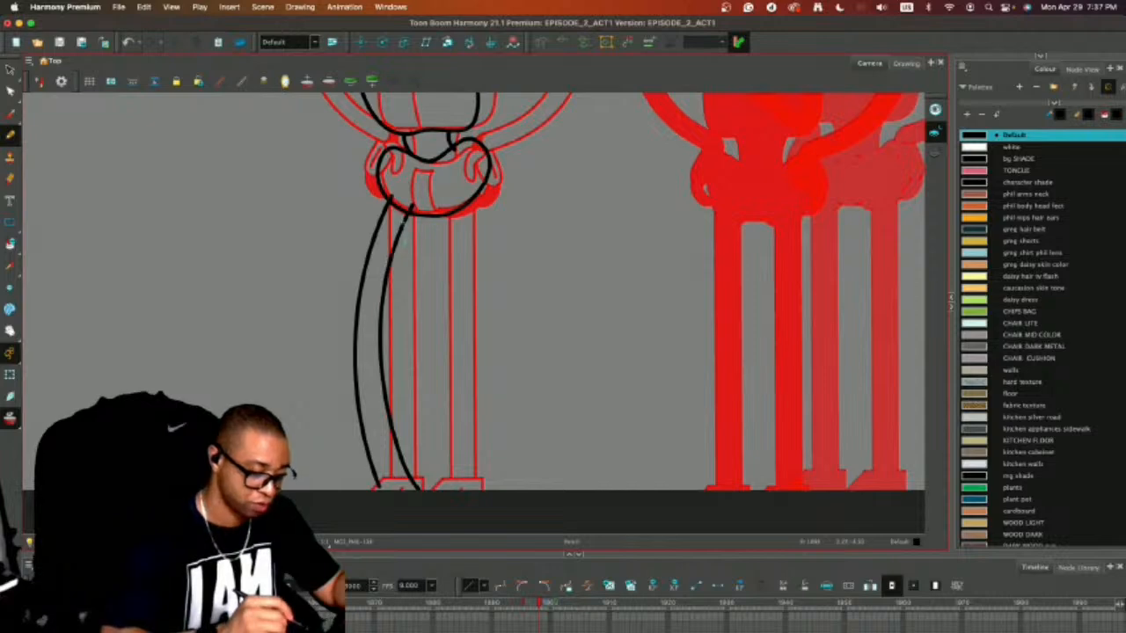
Delete the inner line of the first leg and redraw it closer to the outer line.
{"action": "key", "text": "alt+s"}
{"action": "left_click_drag", "start_coordinate": [426, 196], "coordinate": [431, 197]}
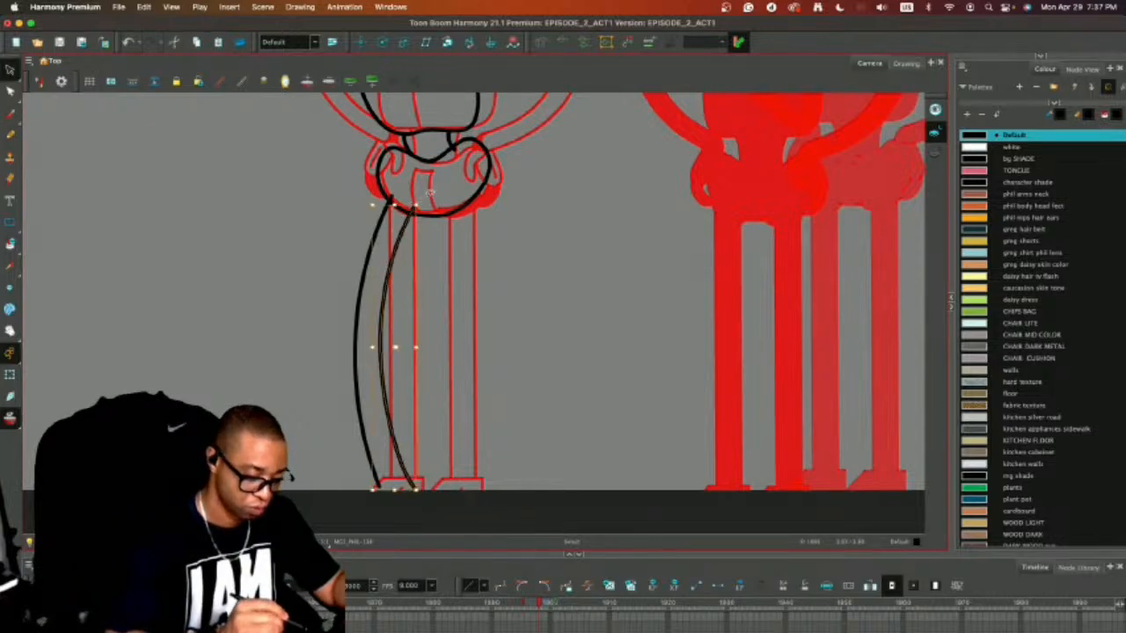
{"action": "key", "text": "Delete"}
{"action": "key", "text": "alt+/"}
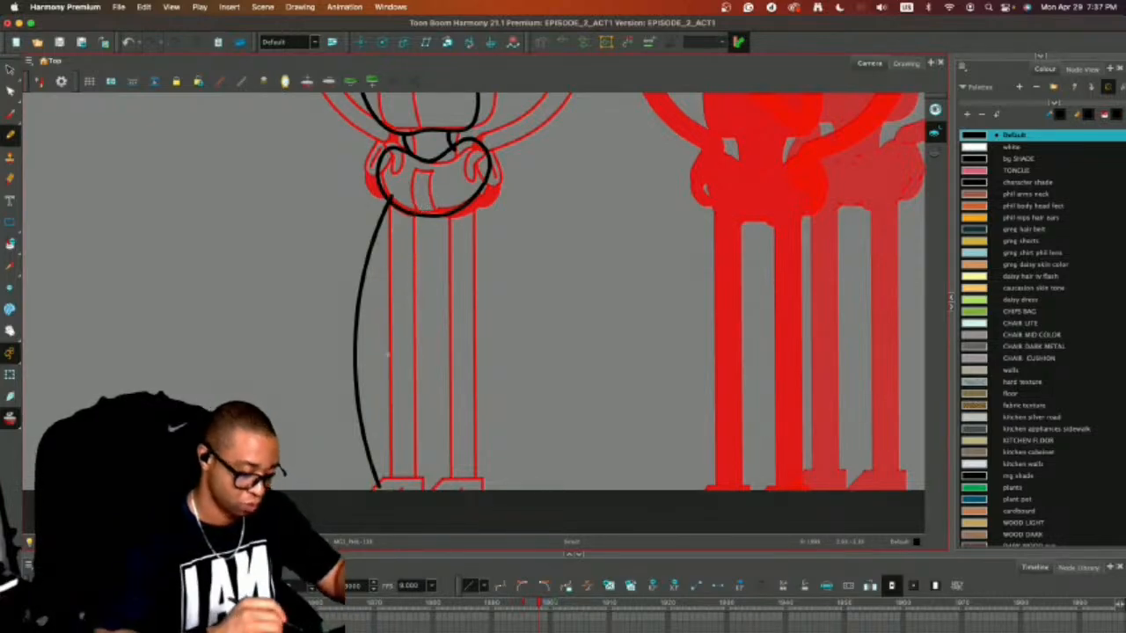
{"action": "mouse_move", "coordinate": [410, 202]}
{"action": "left_mouse_down"}
{"action": "mouse_move", "coordinate": [384, 265]}
{"action": "mouse_move", "coordinate": [374, 395]}
{"action": "mouse_move", "coordinate": [406, 489]}
{"action": "left_mouse_up"}
Copy both curved lines of the first leg and paste them beside it as the second leg.
{"action": "key", "text": "alt+s"}
{"action": "left_click", "coordinate": [385, 266]}
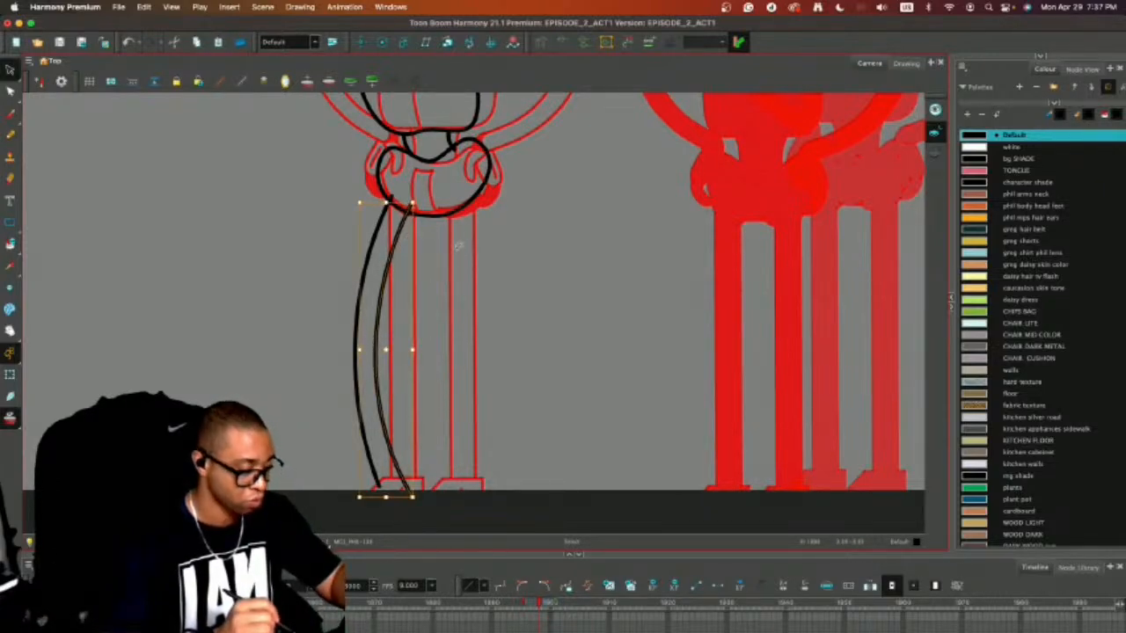
{"action": "mouse_move", "coordinate": [439, 248]}
{"action": "left_mouse_down"}
{"action": "mouse_move", "coordinate": [330, 279]}
{"action": "mouse_move", "coordinate": [430, 293]}
{"action": "left_mouse_up"}
{"action": "key", "text": "super+c"}
{"action": "key", "text": "super+v"}
{"action": "left_click", "coordinate": [545, 265]}
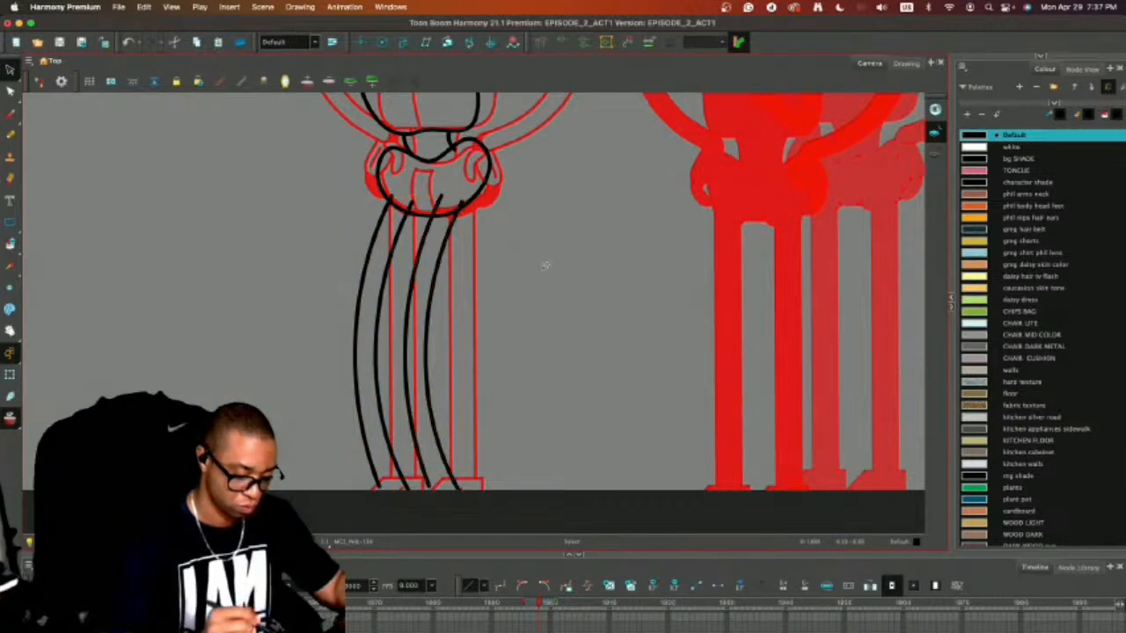
Select the new figure from the head to the briefs and shift it slightly down and left over the legs.
{"action": "scroll", "coordinate": [545, 265], "scroll_direction": "down", "scroll_amount": 5}
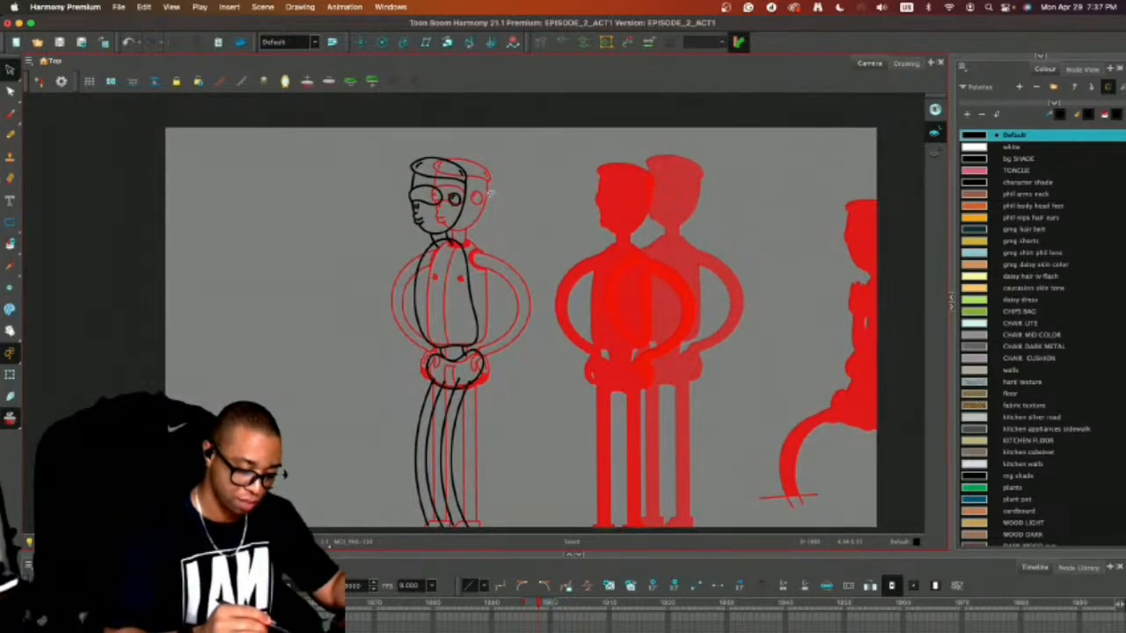
{"action": "mouse_move", "coordinate": [489, 192]}
{"action": "left_mouse_down"}
{"action": "mouse_move", "coordinate": [450, 130]}
{"action": "mouse_move", "coordinate": [375, 270]}
{"action": "mouse_move", "coordinate": [441, 360]}
{"action": "mouse_move", "coordinate": [503, 237]}
{"action": "mouse_move", "coordinate": [453, 222]}
{"action": "left_mouse_up"}
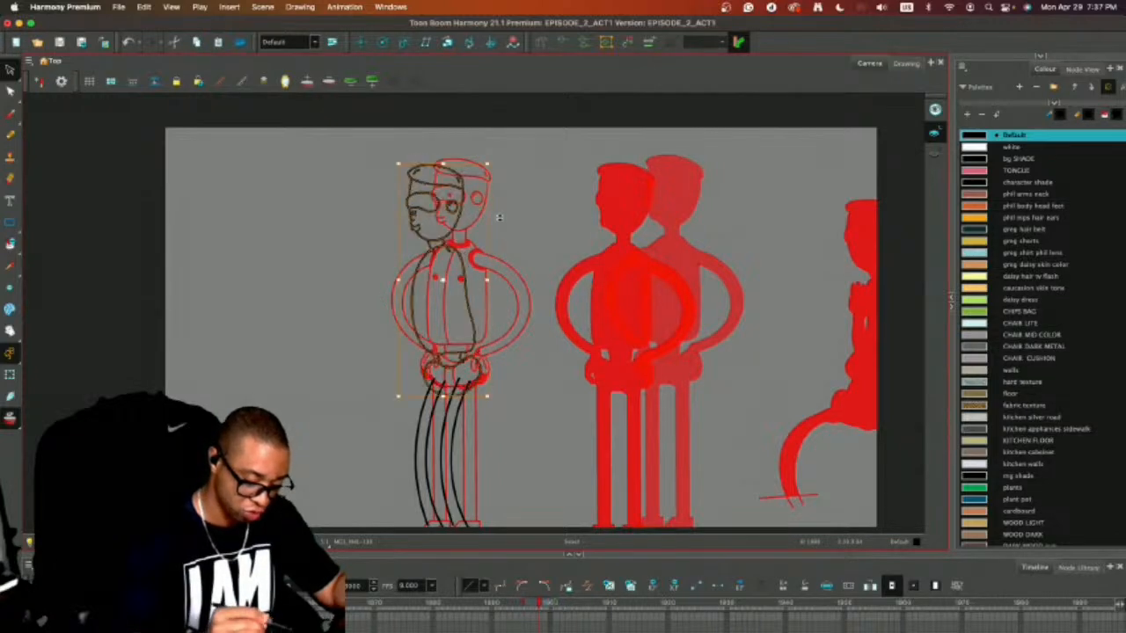
{"action": "left_click", "coordinate": [553, 249]}
Draw the near arm as two long curved lines from the chest down past the hips, redoing the first line.
{"action": "scroll", "coordinate": [552, 246], "scroll_direction": "up", "scroll_amount": 3}
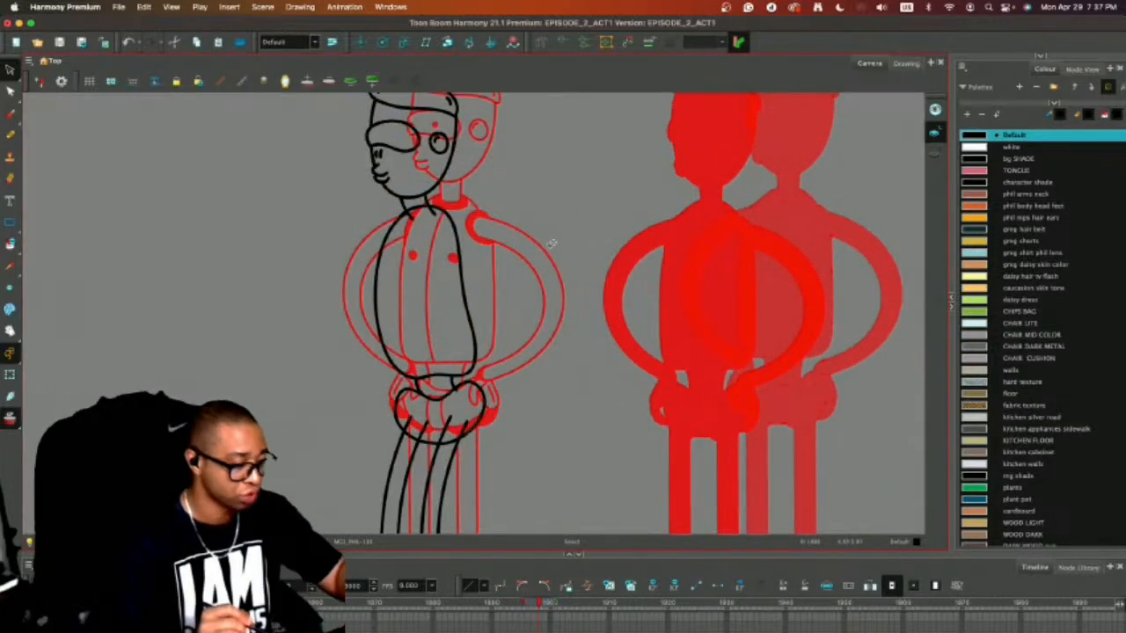
{"action": "key", "text": "alt+b"}
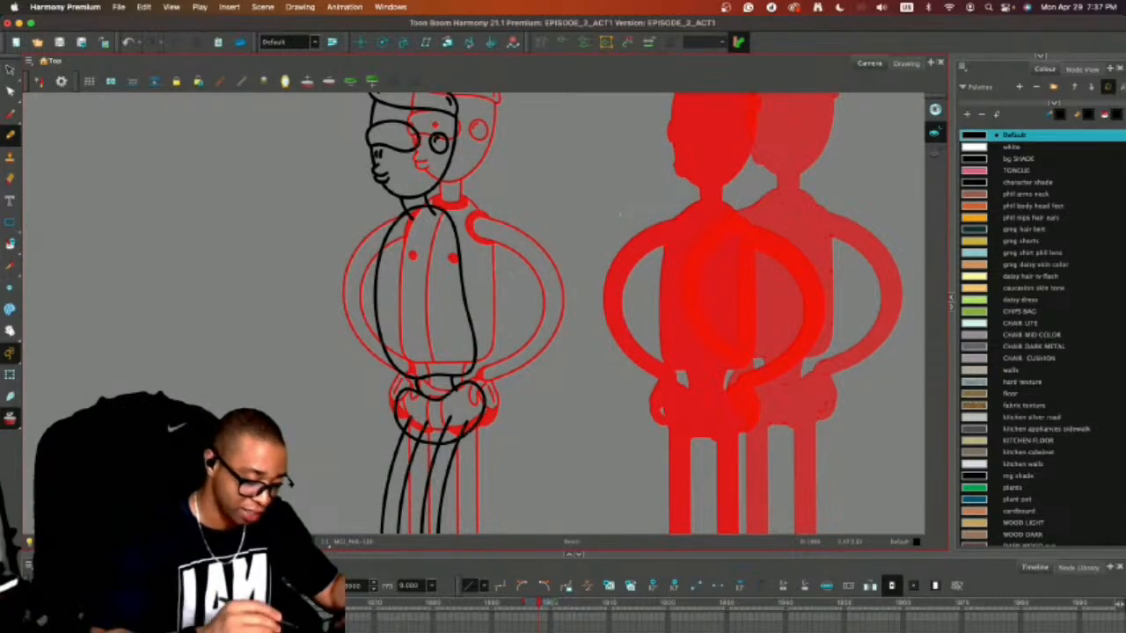
{"action": "mouse_move", "coordinate": [433, 244]}
{"action": "left_mouse_down"}
{"action": "mouse_move", "coordinate": [452, 418]}
{"action": "mouse_move", "coordinate": [476, 452]}
{"action": "left_mouse_up"}
{"action": "key", "text": "super+z"}
{"action": "mouse_move", "coordinate": [433, 249]}
{"action": "left_mouse_down"}
{"action": "mouse_move", "coordinate": [445, 423]}
{"action": "mouse_move", "coordinate": [473, 468]}
{"action": "left_mouse_up"}
{"action": "key", "text": "super+z"}
{"action": "mouse_move", "coordinate": [427, 247]}
{"action": "left_mouse_down"}
{"action": "mouse_move", "coordinate": [426, 321]}
{"action": "mouse_move", "coordinate": [445, 420]}
{"action": "mouse_move", "coordinate": [473, 470]}
{"action": "left_mouse_up"}
{"action": "mouse_move", "coordinate": [443, 253]}
{"action": "left_mouse_down"}
{"action": "mouse_move", "coordinate": [447, 357]}
{"action": "mouse_move", "coordinate": [485, 455]}
{"action": "left_mouse_up"}
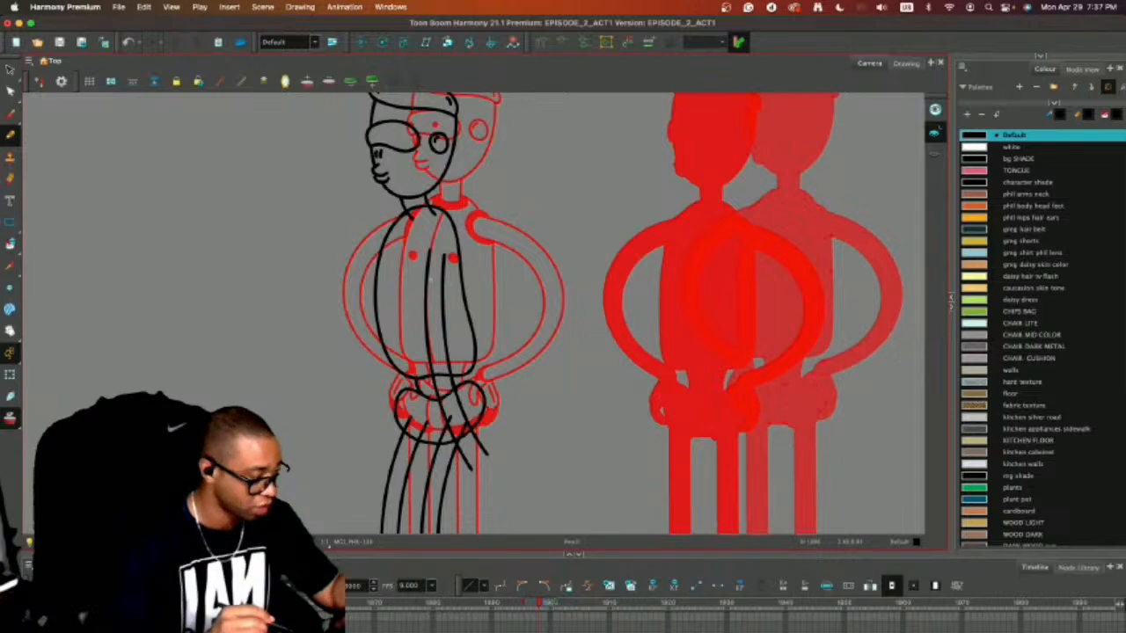
Select both arm lines and reposition them slightly higher on the torso.
{"action": "key", "text": "alt+s"}
{"action": "key", "text": "2"}
{"action": "left_click_drag", "start_coordinate": [453, 332], "coordinate": [396, 344]}
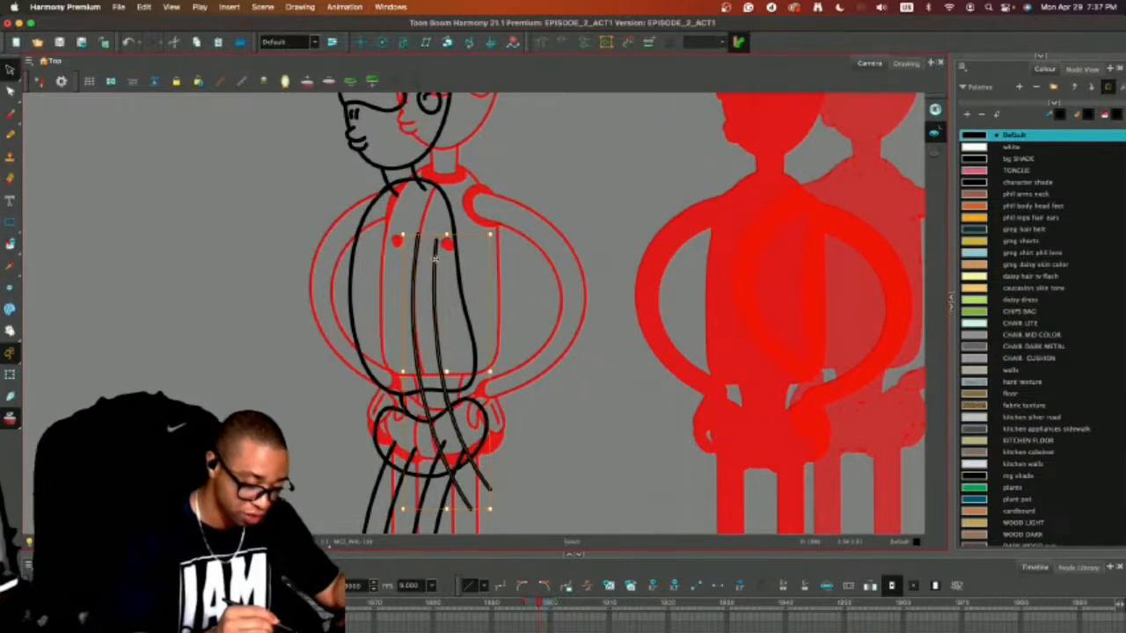
{"action": "left_click_drag", "start_coordinate": [434, 261], "coordinate": [428, 249]}
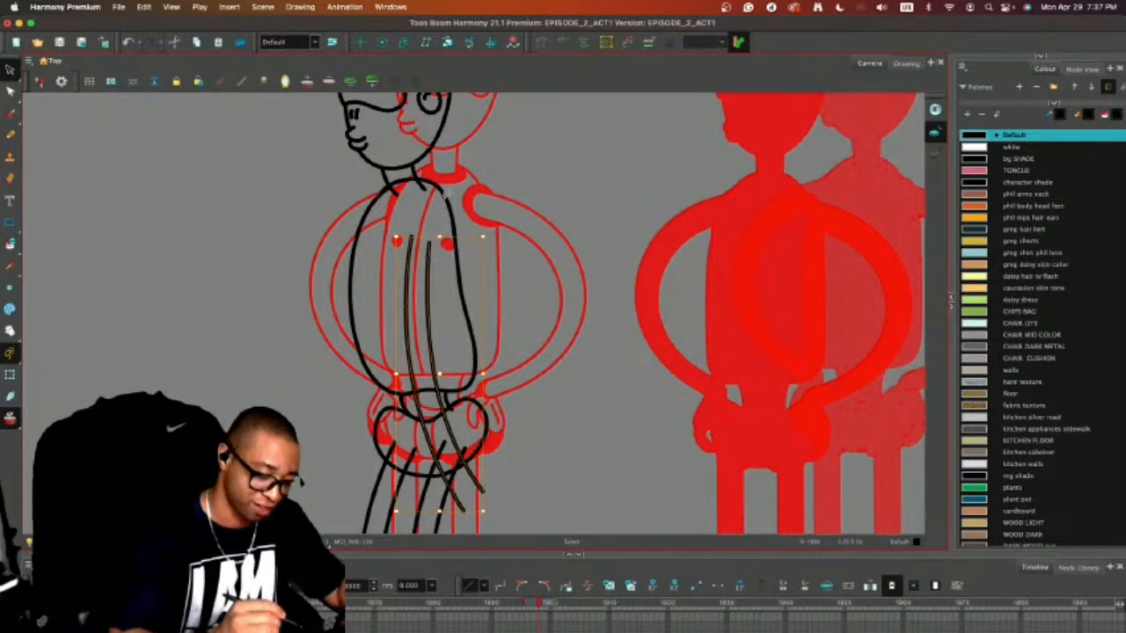
{"action": "left_click", "coordinate": [416, 208]}
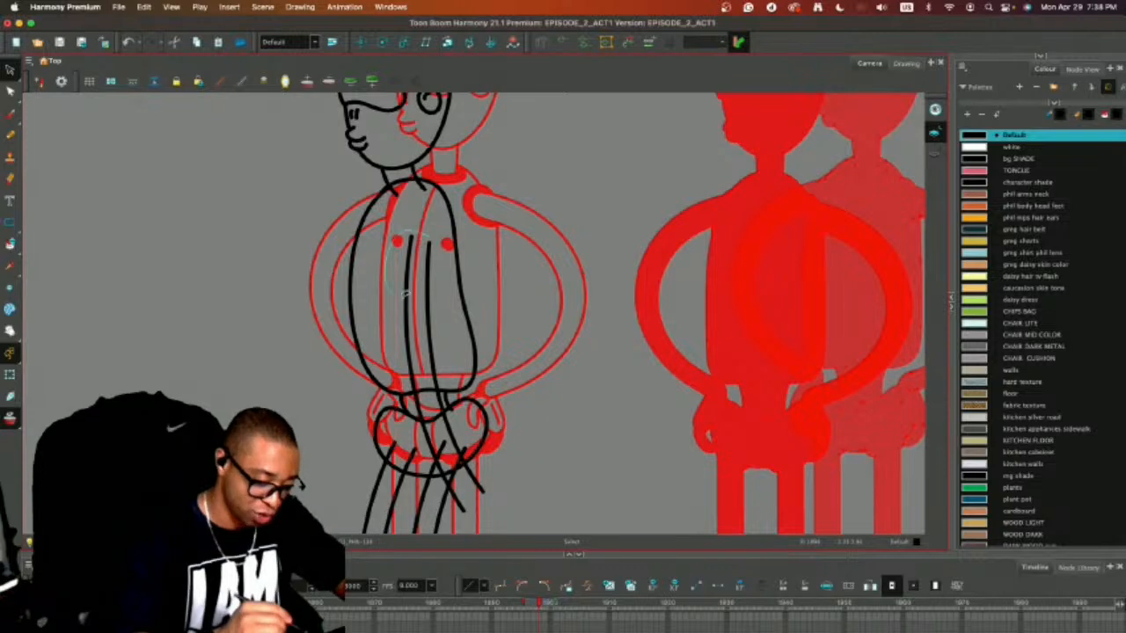
{"action": "left_click", "coordinate": [410, 252]}
{"action": "left_click", "coordinate": [429, 264]}
{"action": "left_click", "coordinate": [431, 244]}
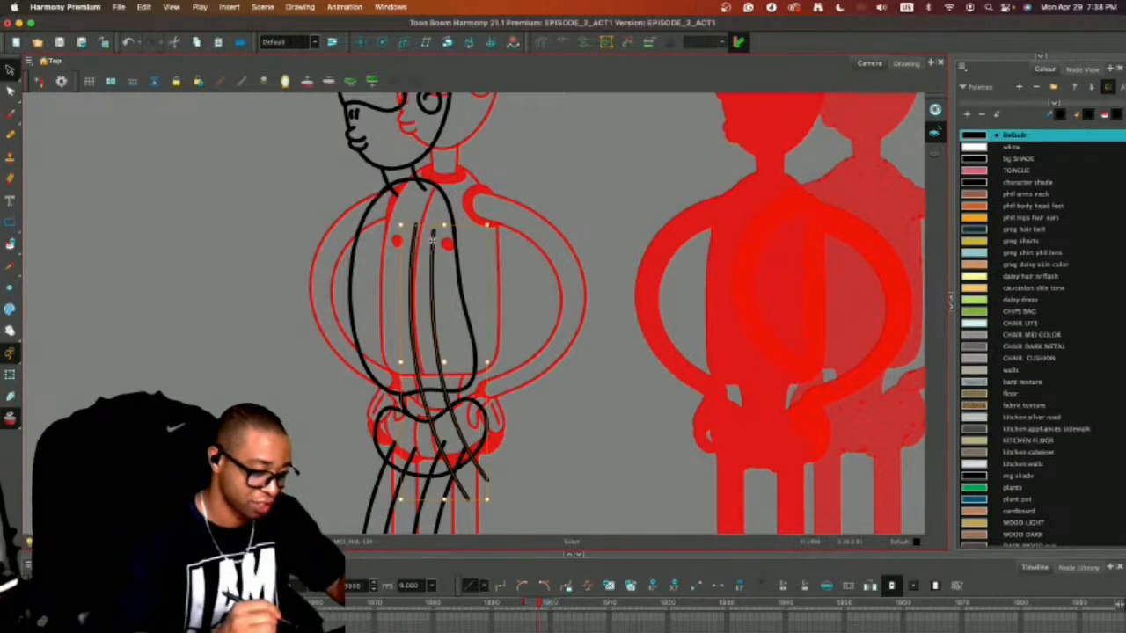
Draw a rounded cap and a ring around the top of the arm for the shoulder, and erase the ring where it crosses the arm.
{"action": "key", "text": "alt+slash"}
{"action": "scroll", "coordinate": [445, 267], "scroll_direction": "up", "scroll_amount": 5}
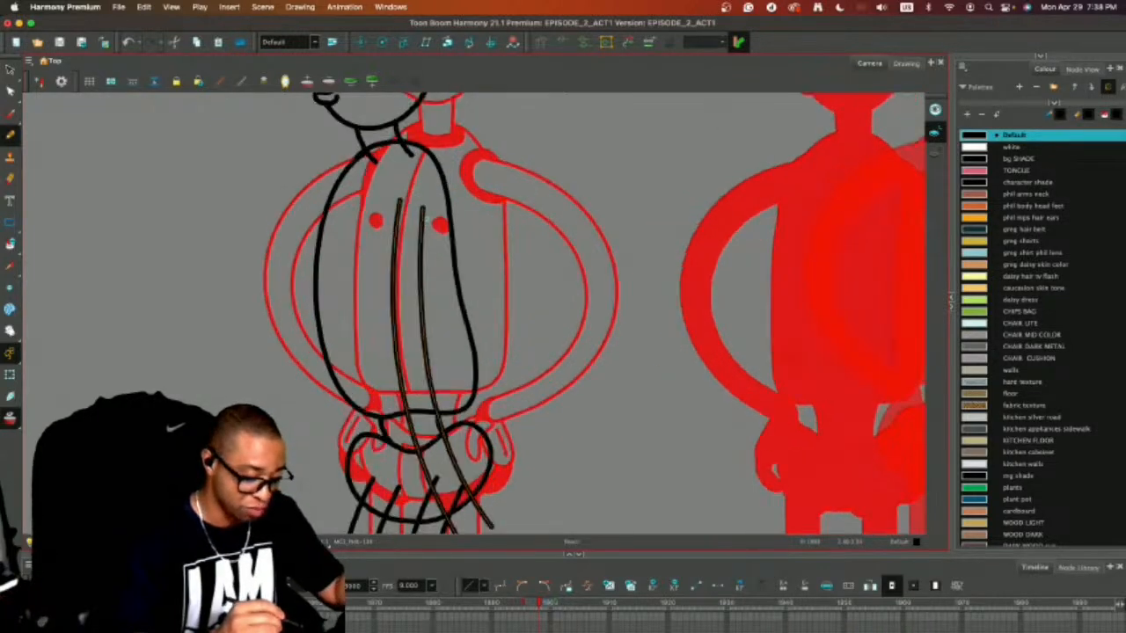
{"action": "left_click_drag", "start_coordinate": [467, 276], "coordinate": [485, 335]}
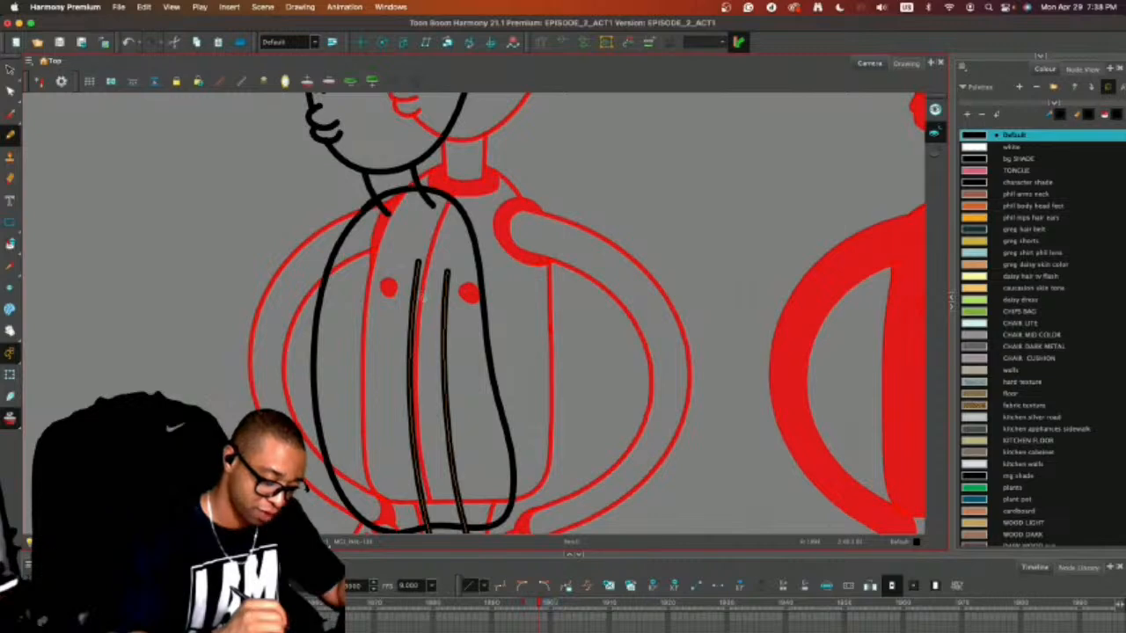
{"action": "mouse_move", "coordinate": [413, 297]}
{"action": "left_mouse_down"}
{"action": "mouse_move", "coordinate": [405, 242]}
{"action": "mouse_move", "coordinate": [462, 290]}
{"action": "mouse_move", "coordinate": [420, 290]}
{"action": "mouse_move", "coordinate": [440, 267]}
{"action": "mouse_move", "coordinate": [431, 253]}
{"action": "mouse_move", "coordinate": [446, 266]}
{"action": "left_mouse_up"}
{"action": "key", "text": "ctrl+z"}
{"action": "key", "text": "ctrl+z"}
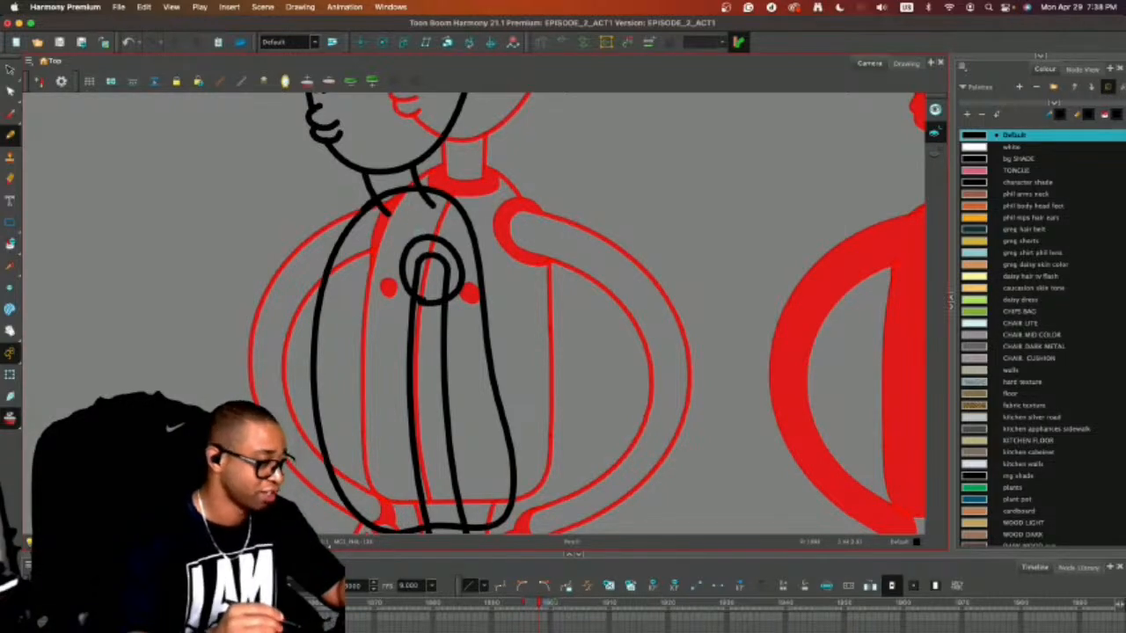
{"action": "key", "text": "alt+e"}
{"action": "left_click_drag", "start_coordinate": [422, 291], "coordinate": [419, 301]}
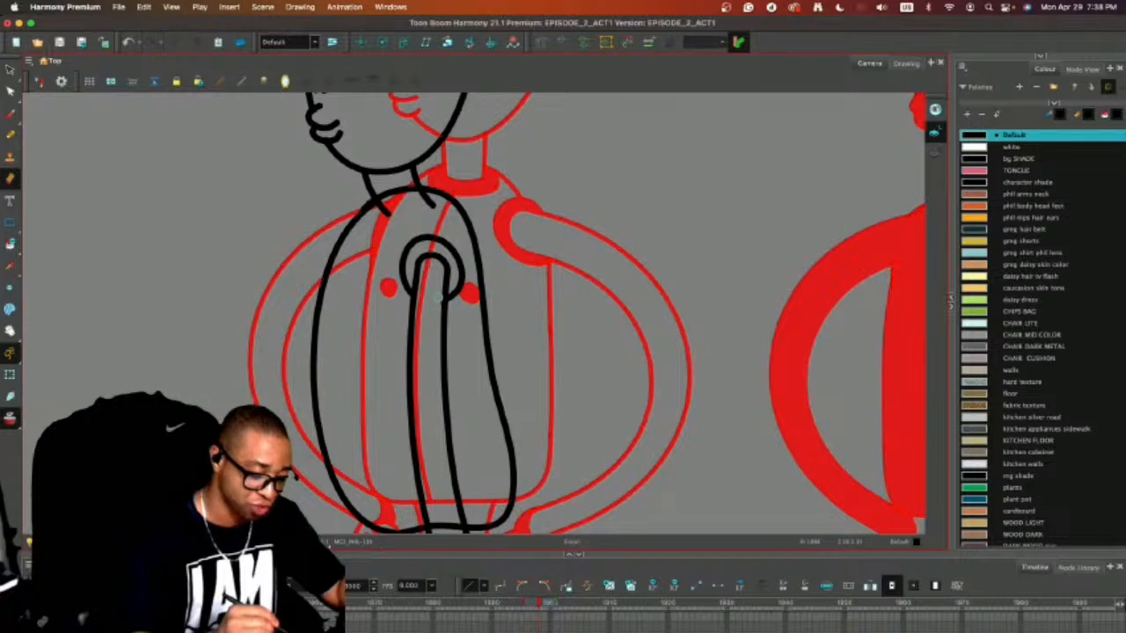
Draw a rounded-square palm in the empty space beside the hips.
{"action": "key", "text": "alt+slash"}
{"action": "key", "text": "space"}
{"action": "left_click_drag", "start_coordinate": [642, 404], "coordinate": [629, 207]}
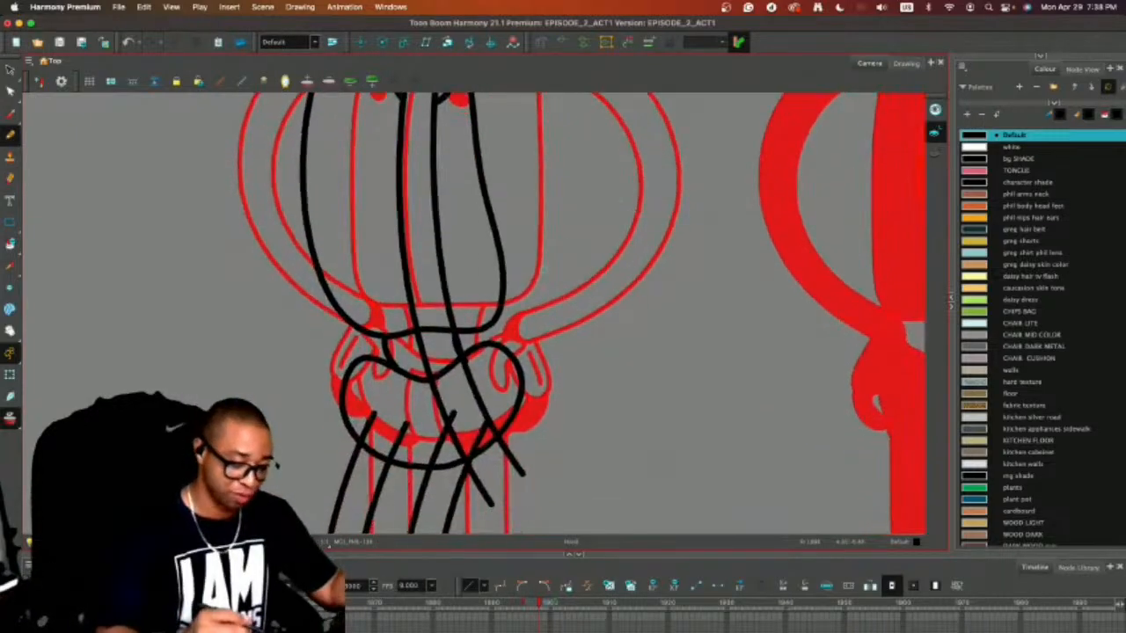
{"action": "left_click_drag", "start_coordinate": [515, 353], "coordinate": [538, 369]}
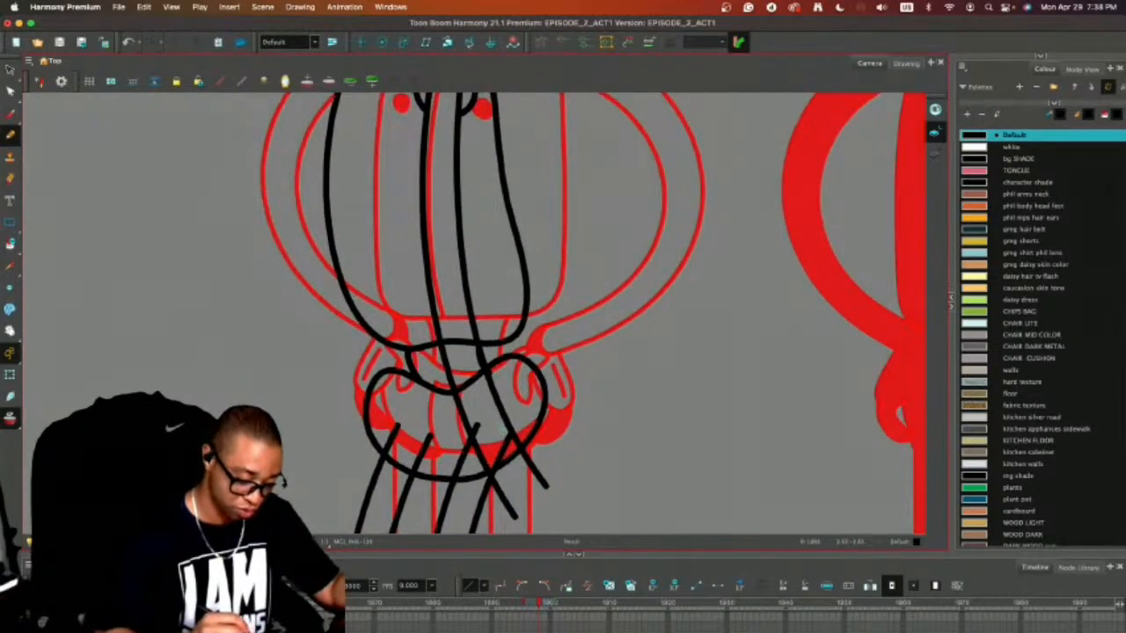
{"action": "mouse_move", "coordinate": [655, 368]}
{"action": "left_mouse_down"}
{"action": "mouse_move", "coordinate": [663, 428]}
{"action": "mouse_move", "coordinate": [726, 423]}
{"action": "mouse_move", "coordinate": [711, 360]}
{"action": "mouse_move", "coordinate": [670, 358]}
{"action": "mouse_move", "coordinate": [658, 363]}
{"action": "mouse_move", "coordinate": [756, 394]}
{"action": "mouse_move", "coordinate": [675, 327]}
{"action": "left_mouse_up"}
{"action": "key", "text": "alt+s"}
{"action": "left_click", "coordinate": [764, 355]}
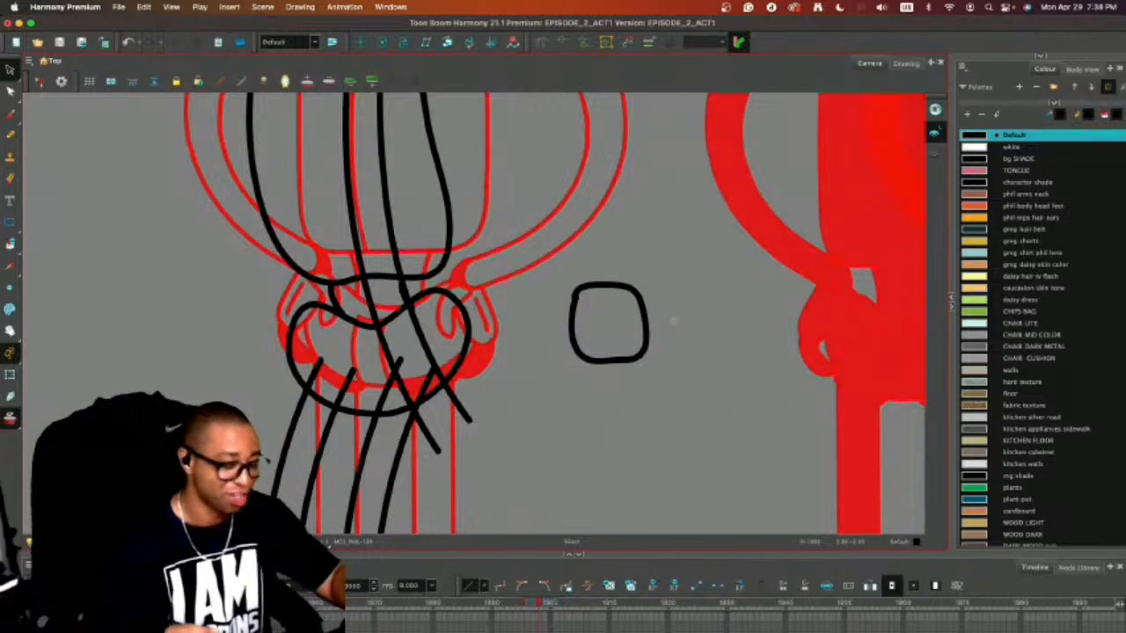
Add three fingers below the palm and a thumb along its side, redoing the thumb stroke longer.
{"action": "key", "text": "alt+b"}
{"action": "mouse_move", "coordinate": [581, 362]}
{"action": "left_mouse_down"}
{"action": "mouse_move", "coordinate": [623, 416]}
{"action": "mouse_move", "coordinate": [626, 392]}
{"action": "mouse_move", "coordinate": [605, 358]}
{"action": "mouse_move", "coordinate": [642, 411]}
{"action": "mouse_move", "coordinate": [624, 357]}
{"action": "mouse_move", "coordinate": [654, 378]}
{"action": "mouse_move", "coordinate": [635, 355]}
{"action": "left_mouse_up"}
{"action": "mouse_move", "coordinate": [573, 294]}
{"action": "left_mouse_down"}
{"action": "mouse_move", "coordinate": [561, 327]}
{"action": "mouse_move", "coordinate": [577, 380]}
{"action": "mouse_move", "coordinate": [588, 380]}
{"action": "left_mouse_up"}
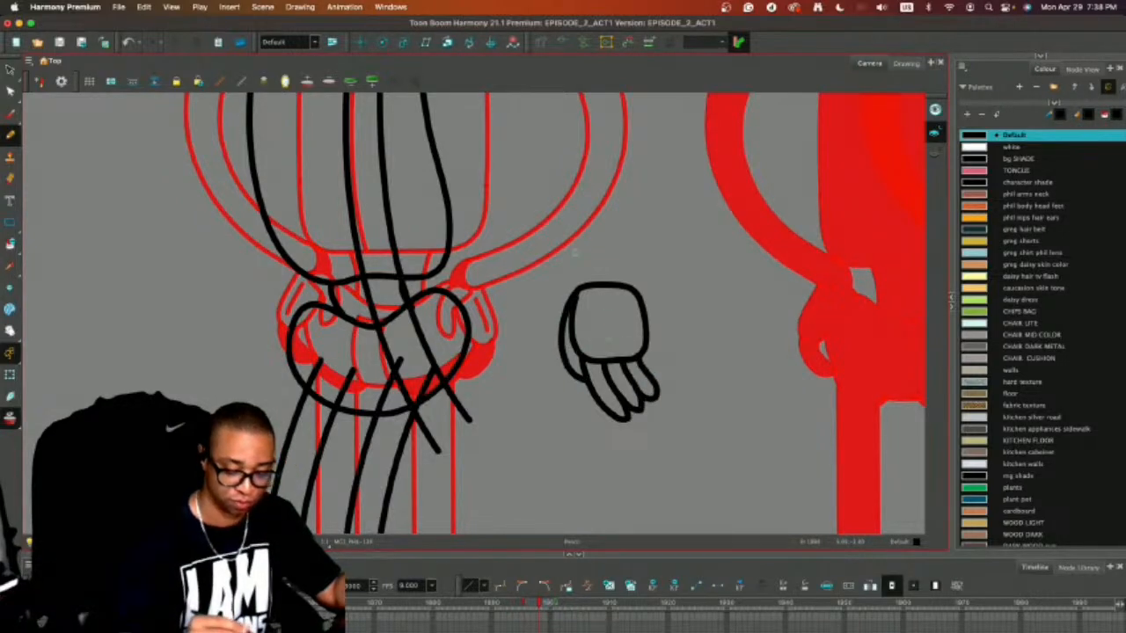
{"action": "key", "text": "super+z"}
{"action": "mouse_move", "coordinate": [573, 294]}
{"action": "left_mouse_down"}
{"action": "mouse_move", "coordinate": [562, 360]}
{"action": "mouse_move", "coordinate": [589, 394]}
{"action": "left_mouse_up"}
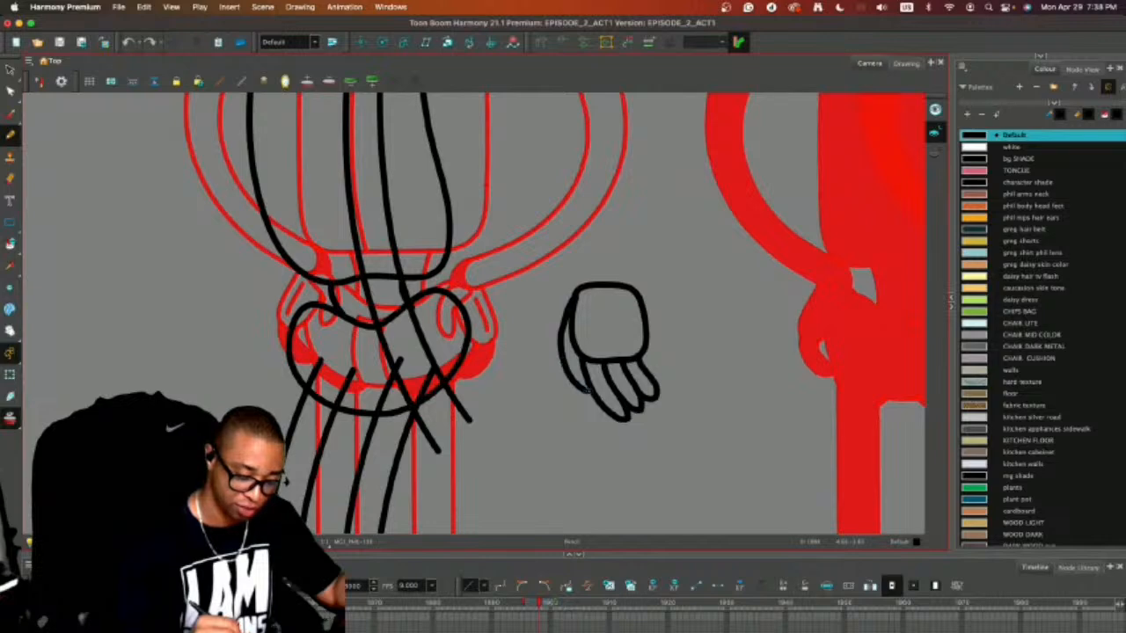
Move the arm off the torso into the space beside it, and place the hand tilted over the arm's lower end.
{"action": "key", "text": "alt+s"}
{"action": "mouse_move", "coordinate": [576, 227]}
{"action": "left_mouse_down"}
{"action": "mouse_move", "coordinate": [703, 427]}
{"action": "mouse_move", "coordinate": [635, 255]}
{"action": "left_mouse_up"}
{"action": "key", "text": "super+s"}
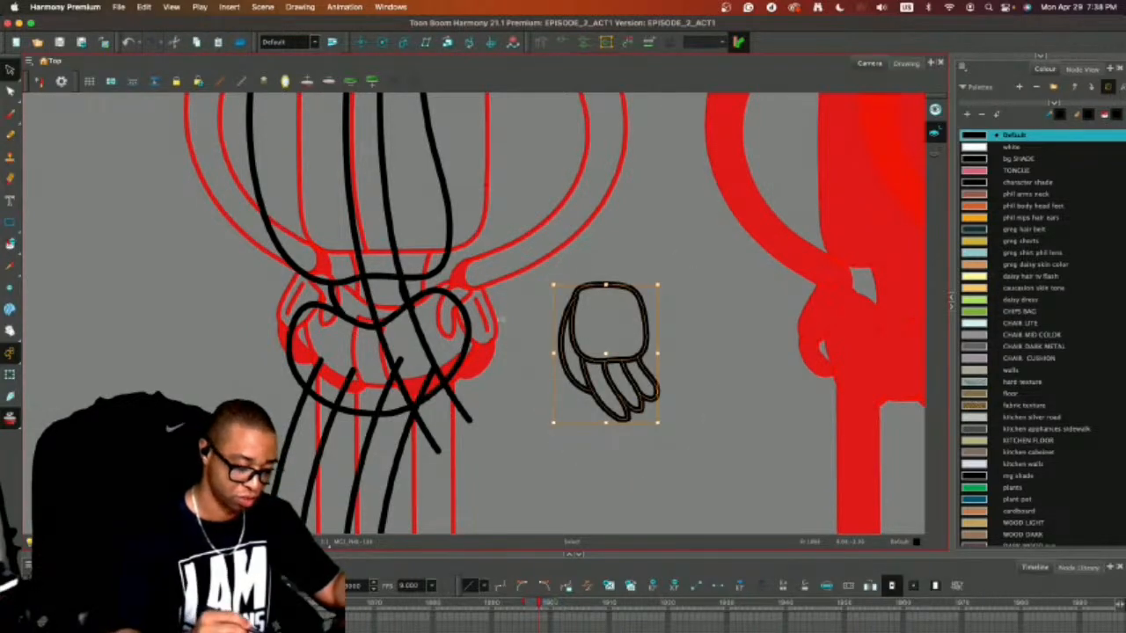
{"action": "left_click", "coordinate": [406, 288]}
{"action": "key", "text": "space"}
{"action": "left_click_drag", "start_coordinate": [513, 189], "coordinate": [569, 347]}
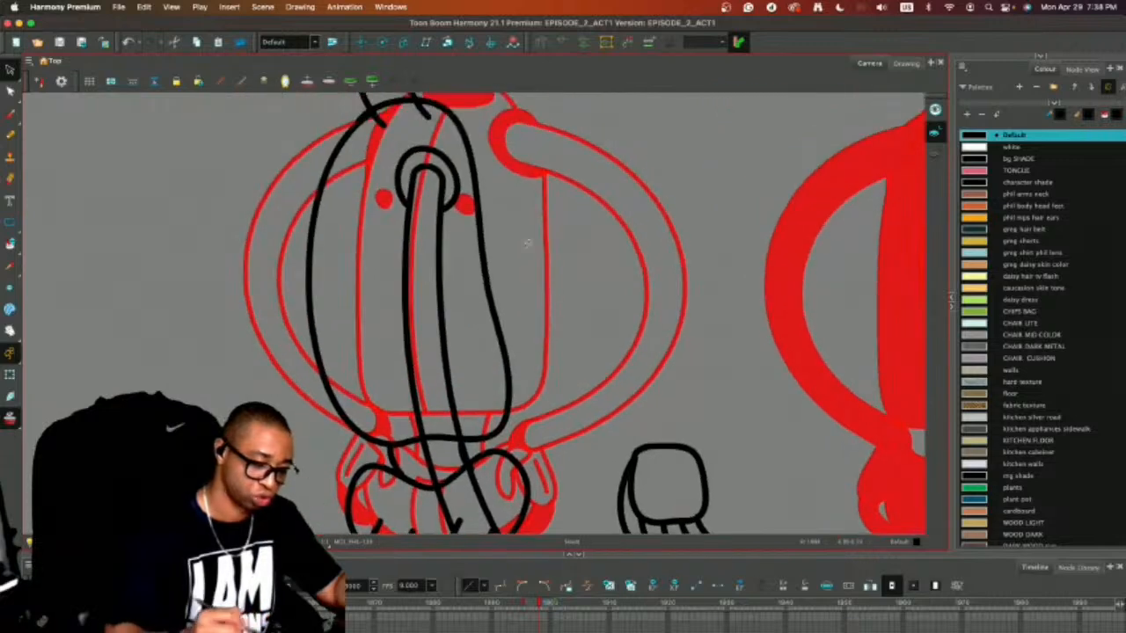
{"action": "mouse_move", "coordinate": [467, 195]}
{"action": "left_mouse_down"}
{"action": "mouse_move", "coordinate": [666, 106]}
{"action": "mouse_move", "coordinate": [624, 58]}
{"action": "left_mouse_up"}
{"action": "key", "text": "space"}
{"action": "mouse_move", "coordinate": [767, 468]}
{"action": "left_mouse_down"}
{"action": "mouse_move", "coordinate": [636, 365]}
{"action": "mouse_move", "coordinate": [473, 454]}
{"action": "mouse_move", "coordinate": [641, 397]}
{"action": "mouse_move", "coordinate": [599, 383]}
{"action": "mouse_move", "coordinate": [590, 359]}
{"action": "mouse_move", "coordinate": [573, 365]}
{"action": "mouse_move", "coordinate": [606, 284]}
{"action": "mouse_move", "coordinate": [573, 255]}
{"action": "left_mouse_up"}
{"action": "left_click_drag", "start_coordinate": [568, 324], "coordinate": [588, 322]}
{"action": "left_click", "coordinate": [669, 268]}
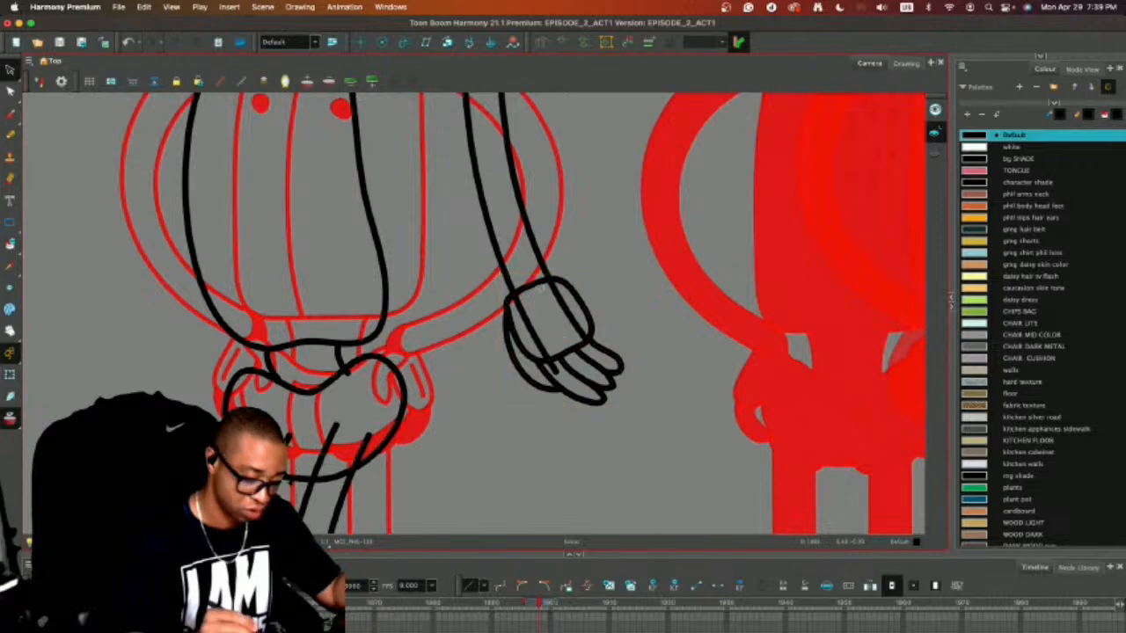
Cut the arm lines at the wrist and delete the leftover pieces inside the palm.
{"action": "key", "text": "alt+e"}
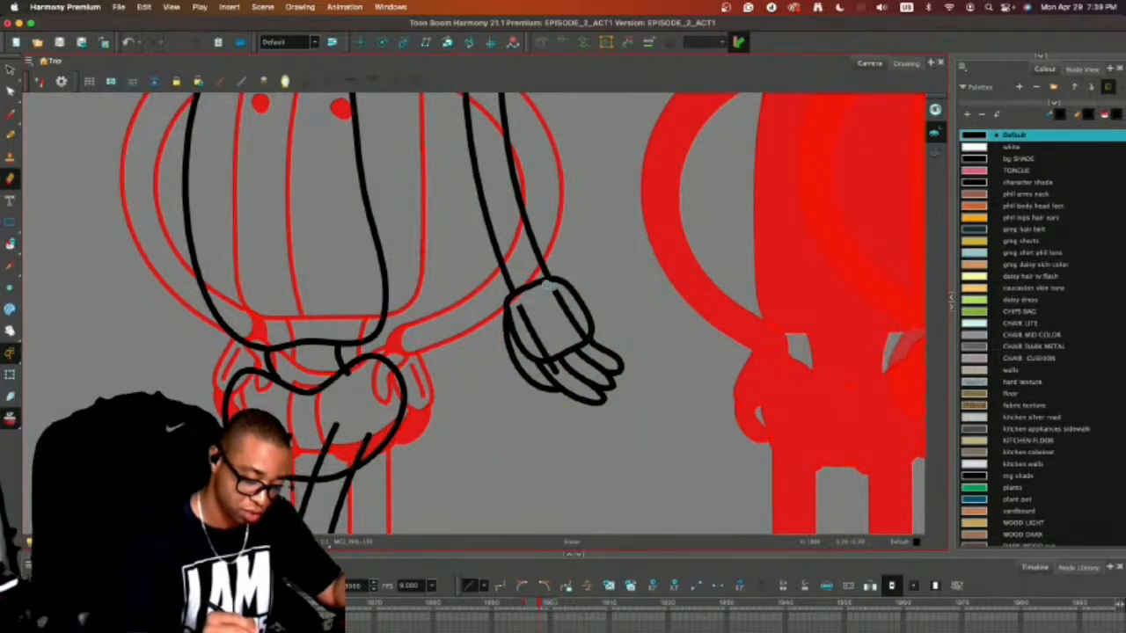
{"action": "key", "text": "alt+s"}
{"action": "left_click_drag", "start_coordinate": [572, 300], "coordinate": [528, 332]}
{"action": "key", "text": "Delete"}
Turn off the onion skin and move the arm with its hand onto the torso, with the sleeve at the shoulder.
{"action": "left_click_drag", "start_coordinate": [649, 267], "coordinate": [652, 375]}
{"action": "key", "text": "1"}
{"action": "key", "text": "1"}
{"action": "key", "text": "1"}
{"action": "key", "text": "alt+o"}
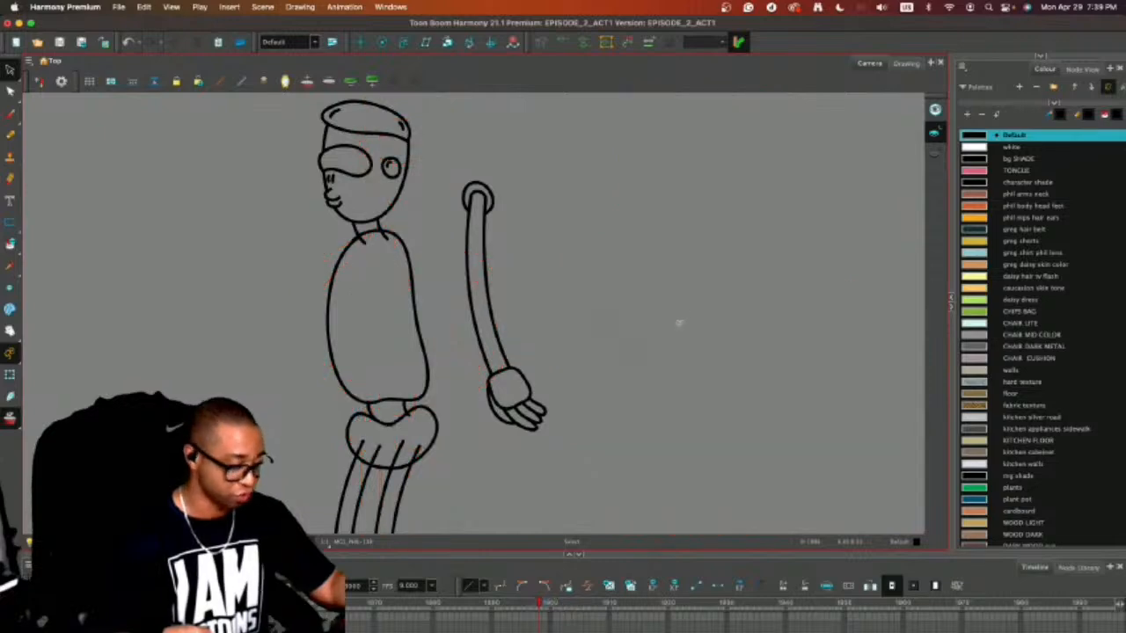
{"action": "mouse_move", "coordinate": [530, 178]}
{"action": "left_mouse_down"}
{"action": "mouse_move", "coordinate": [435, 299]}
{"action": "mouse_move", "coordinate": [588, 338]}
{"action": "mouse_move", "coordinate": [527, 181]}
{"action": "left_mouse_up"}
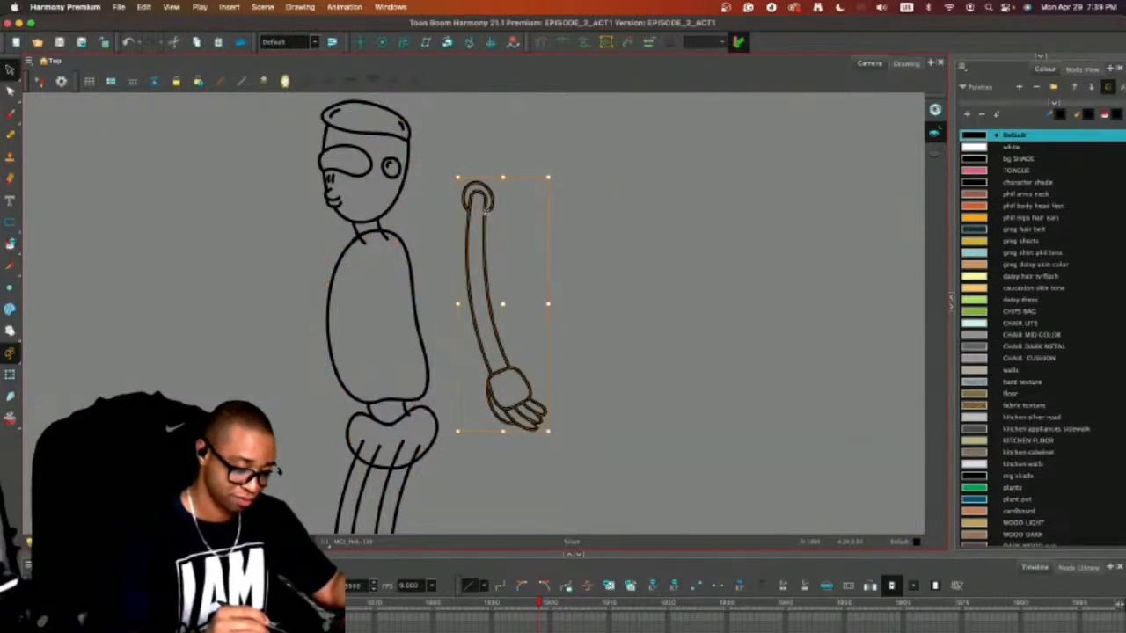
{"action": "mouse_move", "coordinate": [485, 212]}
{"action": "left_mouse_down"}
{"action": "mouse_move", "coordinate": [399, 299]}
{"action": "mouse_move", "coordinate": [386, 285]}
{"action": "left_mouse_up"}
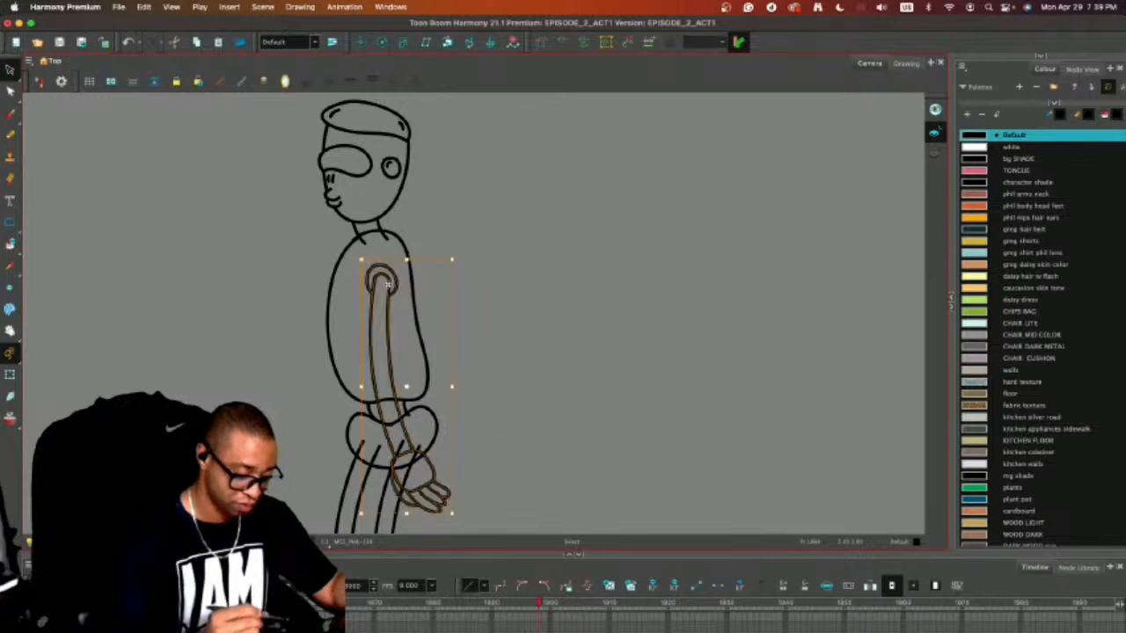
{"action": "left_click", "coordinate": [507, 230]}
Draw a curved two-line collar around the base of the neck and remove the torso line crossing inside the neck.
{"action": "key", "text": "alt+slash"}
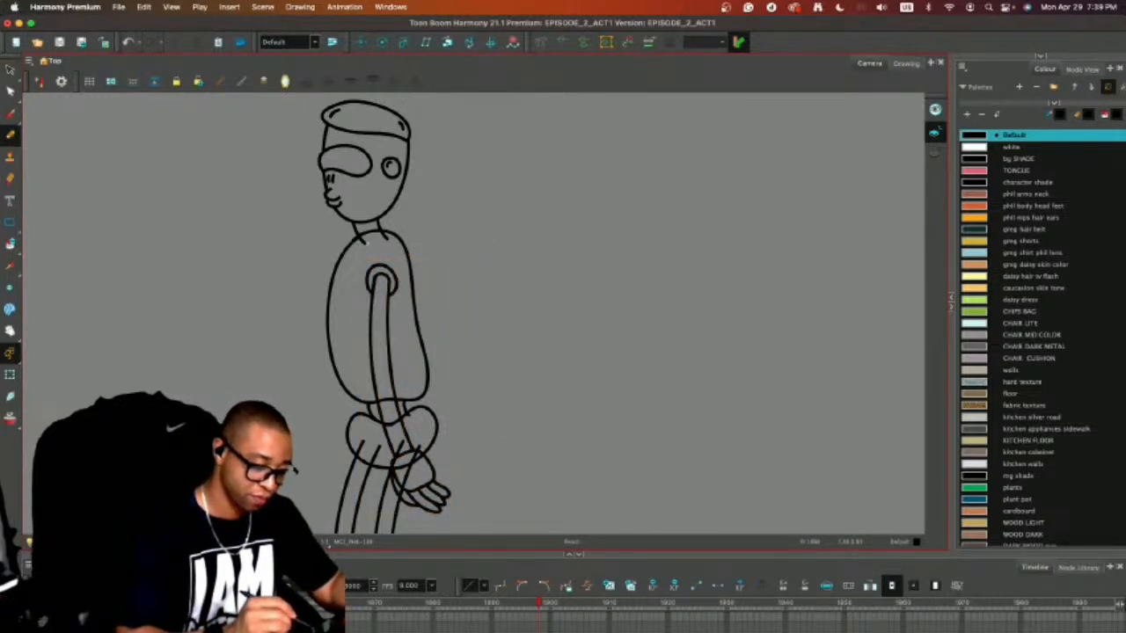
{"action": "key", "text": "2"}
{"action": "key", "text": "2"}
{"action": "left_click_drag", "start_coordinate": [452, 311], "coordinate": [599, 408]}
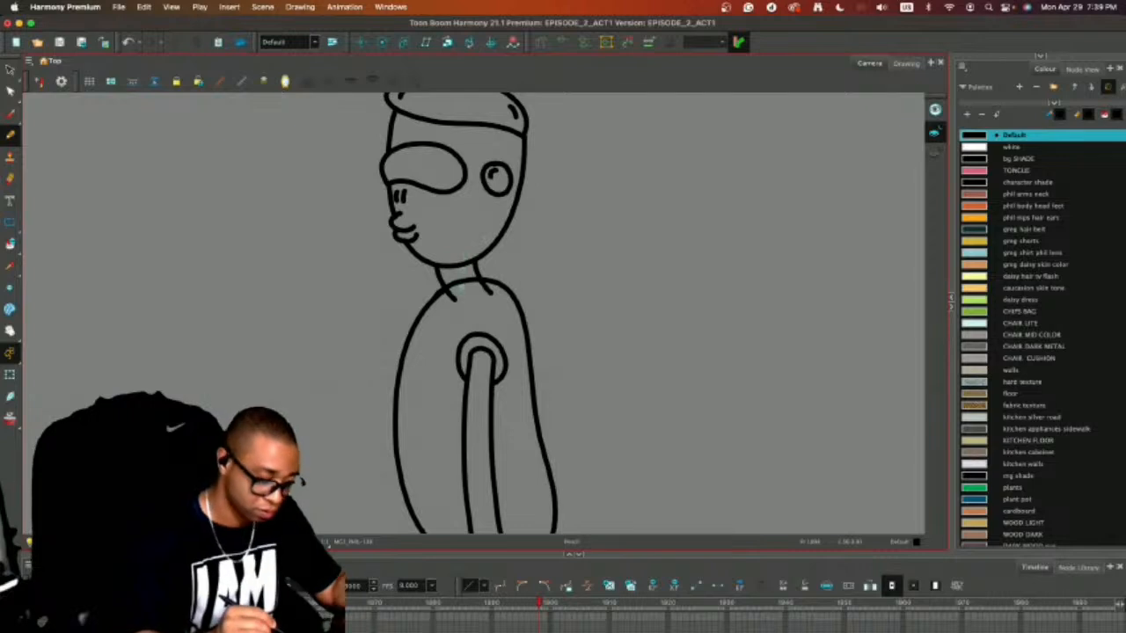
{"action": "key", "text": "alt+s"}
{"action": "left_click_drag", "start_coordinate": [585, 206], "coordinate": [583, 243]}
{"action": "mouse_move", "coordinate": [588, 171]}
{"action": "left_mouse_down"}
{"action": "mouse_move", "coordinate": [348, 182]}
{"action": "mouse_move", "coordinate": [419, 322]}
{"action": "mouse_move", "coordinate": [483, 298]}
{"action": "mouse_move", "coordinate": [576, 198]}
{"action": "left_mouse_up"}
{"action": "left_click", "coordinate": [542, 177]}
{"action": "key", "text": "comma"}
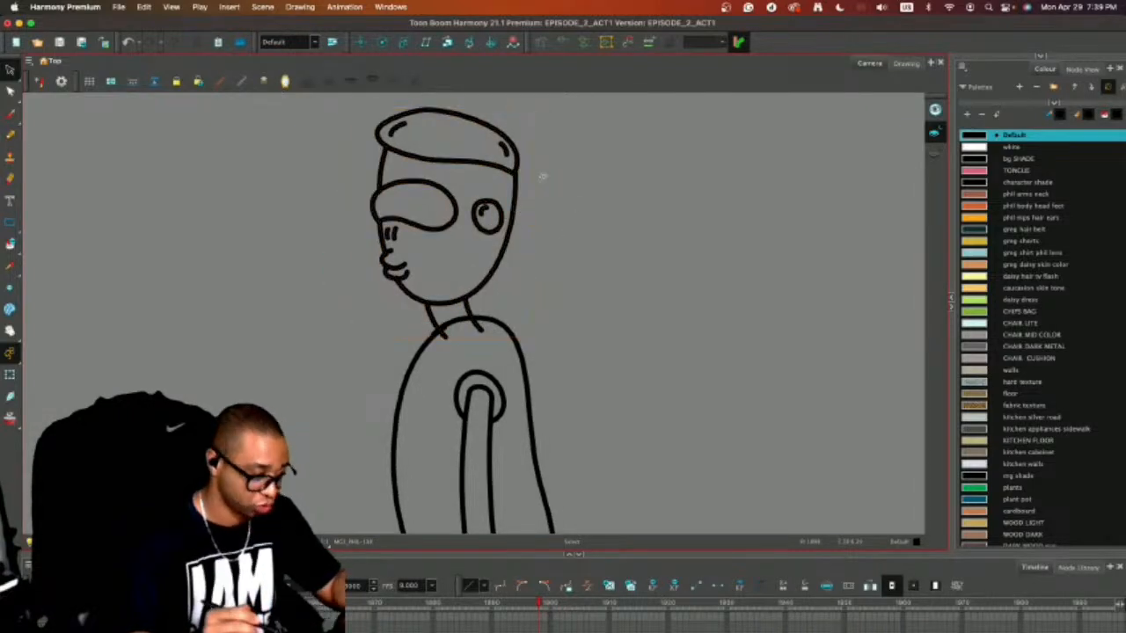
{"action": "key", "text": "alt+b"}
{"action": "left_click_drag", "start_coordinate": [480, 328], "coordinate": [452, 339]}
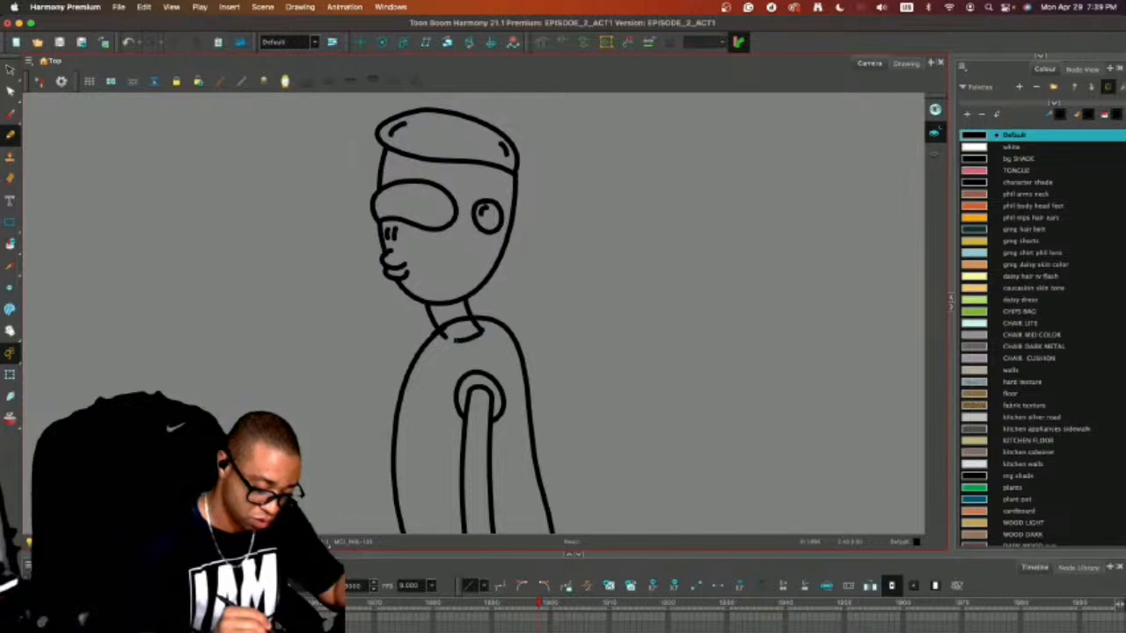
{"action": "key", "text": "super+z"}
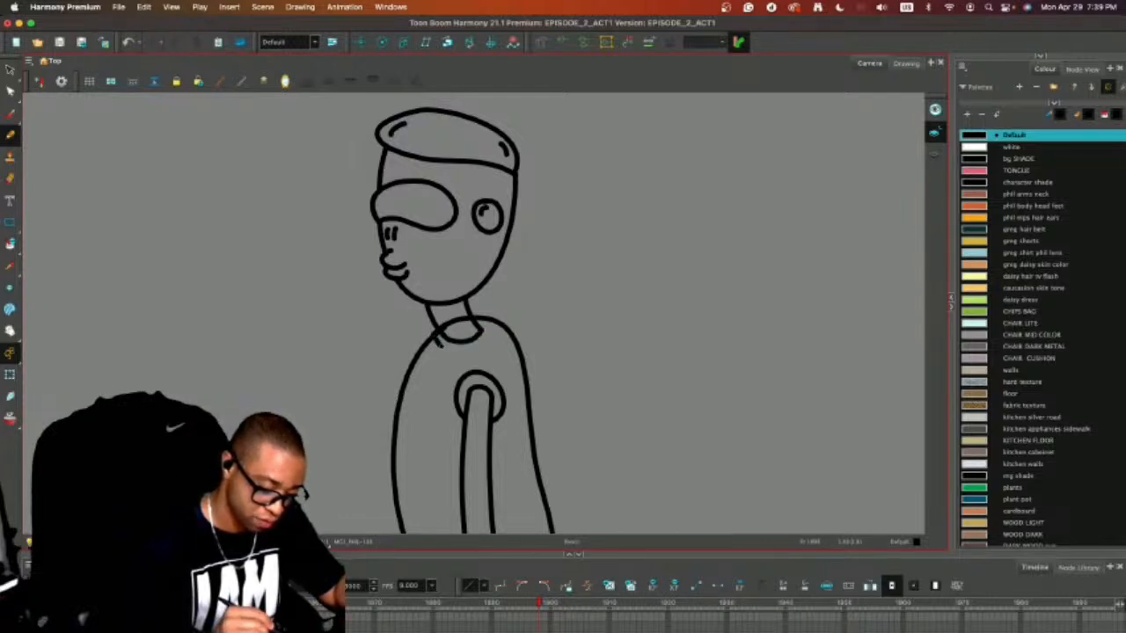
{"action": "mouse_move", "coordinate": [438, 344]}
{"action": "left_mouse_down"}
{"action": "mouse_move", "coordinate": [487, 354]}
{"action": "mouse_move", "coordinate": [490, 318]}
{"action": "left_mouse_up"}
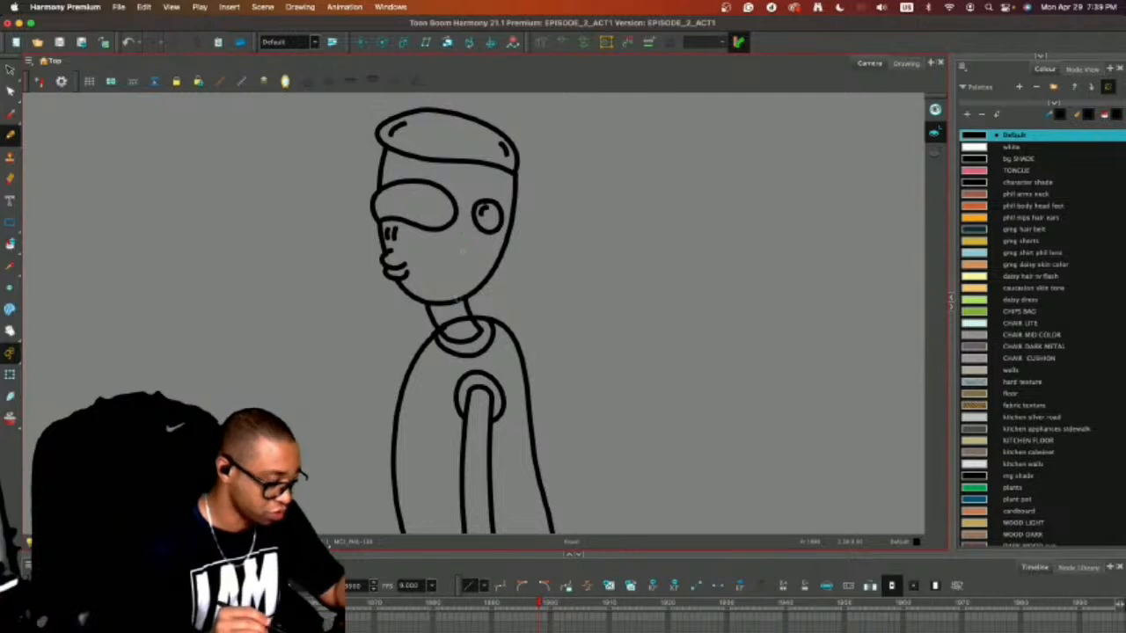
{"action": "key", "text": "alt+e"}
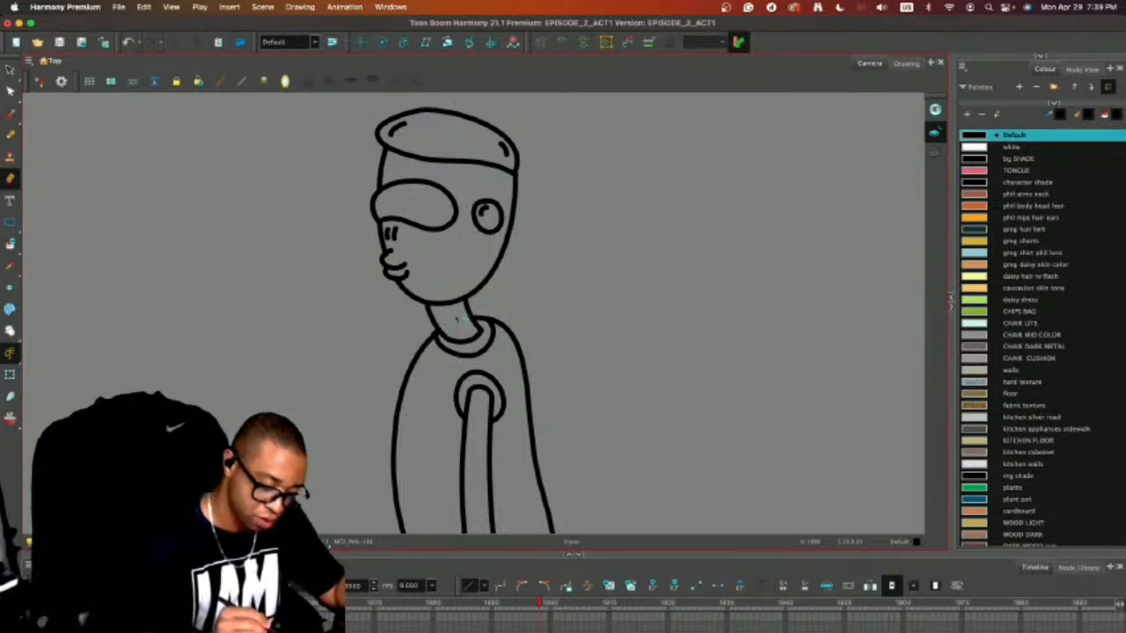
Draw a curved line just inside the torso's front edge from collar to hem, and add a small oval on each side of it.
{"action": "scroll", "coordinate": [601, 327], "scroll_direction": "down", "scroll_amount": 1}
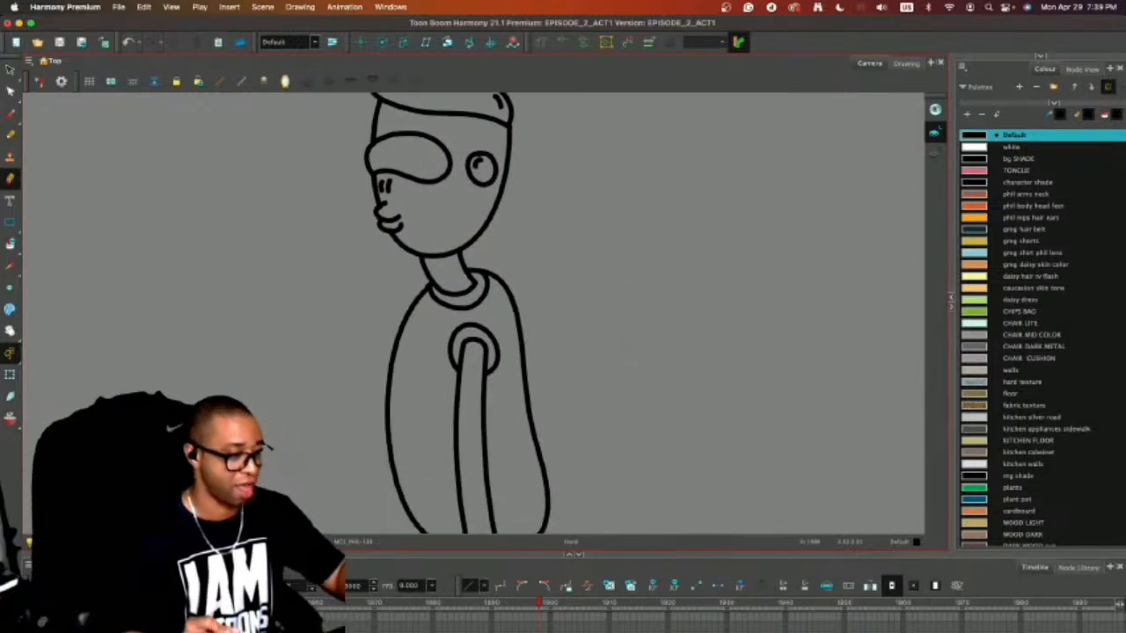
{"action": "scroll", "coordinate": [563, 326], "scroll_direction": "down", "scroll_amount": 5}
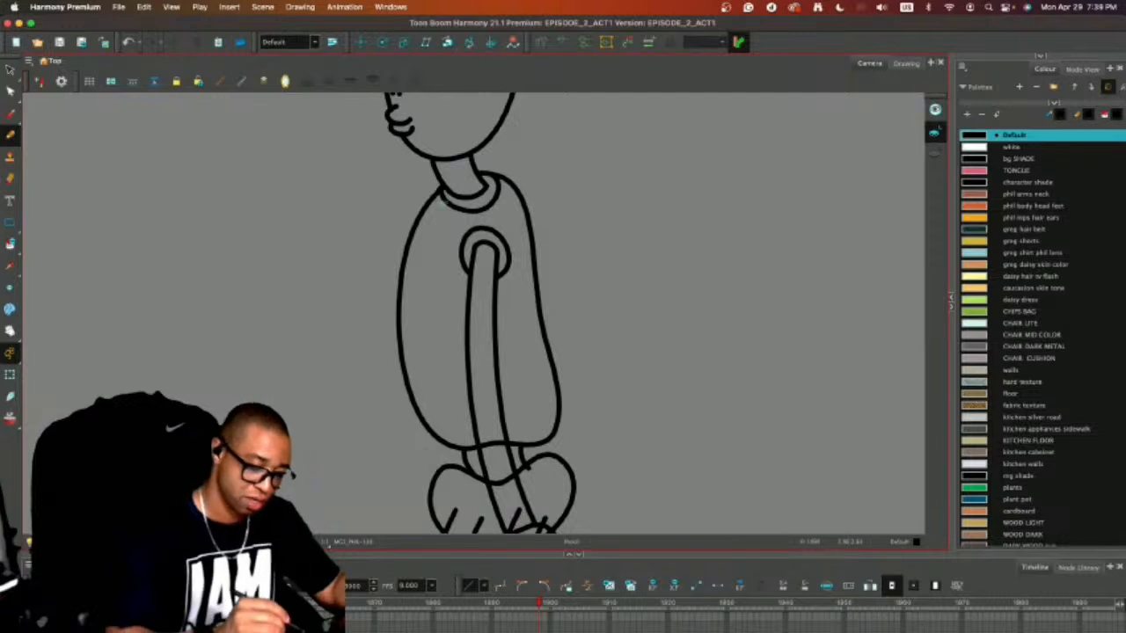
{"action": "mouse_move", "coordinate": [442, 203]}
{"action": "left_mouse_down"}
{"action": "mouse_move", "coordinate": [423, 248]}
{"action": "mouse_move", "coordinate": [417, 331]}
{"action": "mouse_move", "coordinate": [446, 445]}
{"action": "left_mouse_up"}
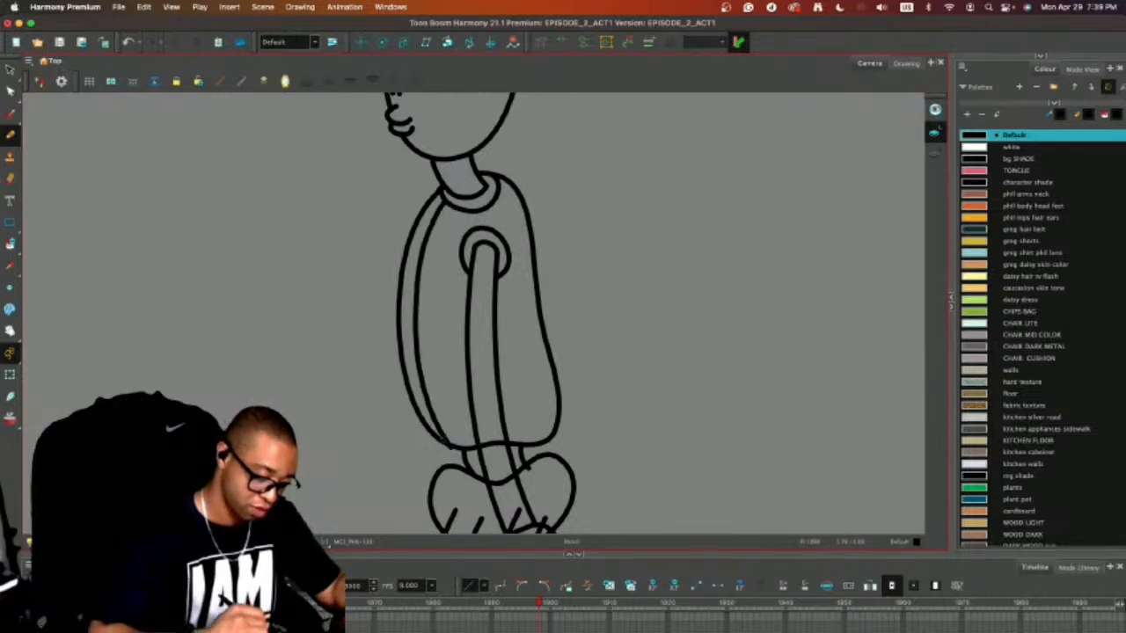
{"action": "key", "text": "super+z"}
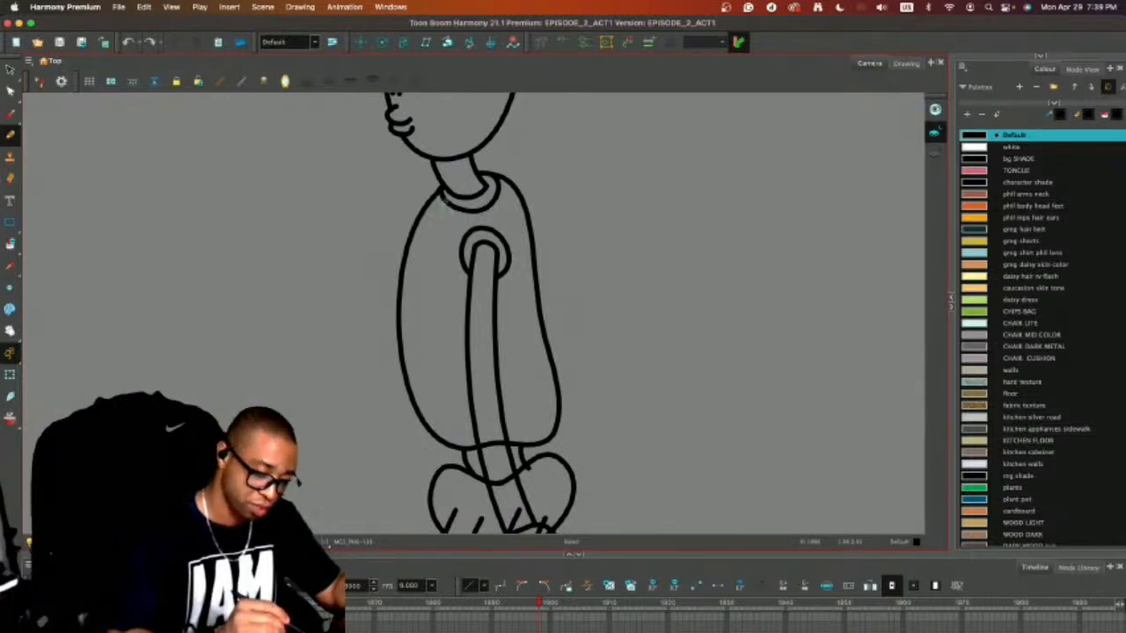
{"action": "mouse_move", "coordinate": [442, 201]}
{"action": "left_mouse_down"}
{"action": "mouse_move", "coordinate": [427, 233]}
{"action": "mouse_move", "coordinate": [415, 346]}
{"action": "mouse_move", "coordinate": [438, 438]}
{"action": "left_mouse_up"}
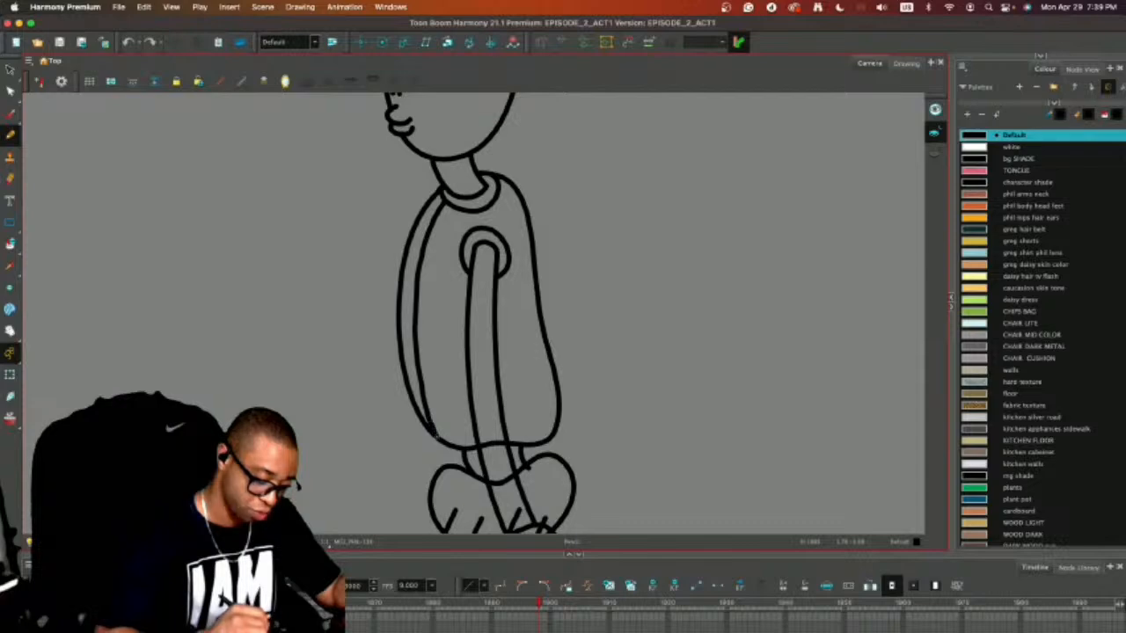
{"action": "left_click_drag", "start_coordinate": [433, 256], "coordinate": [447, 268]}
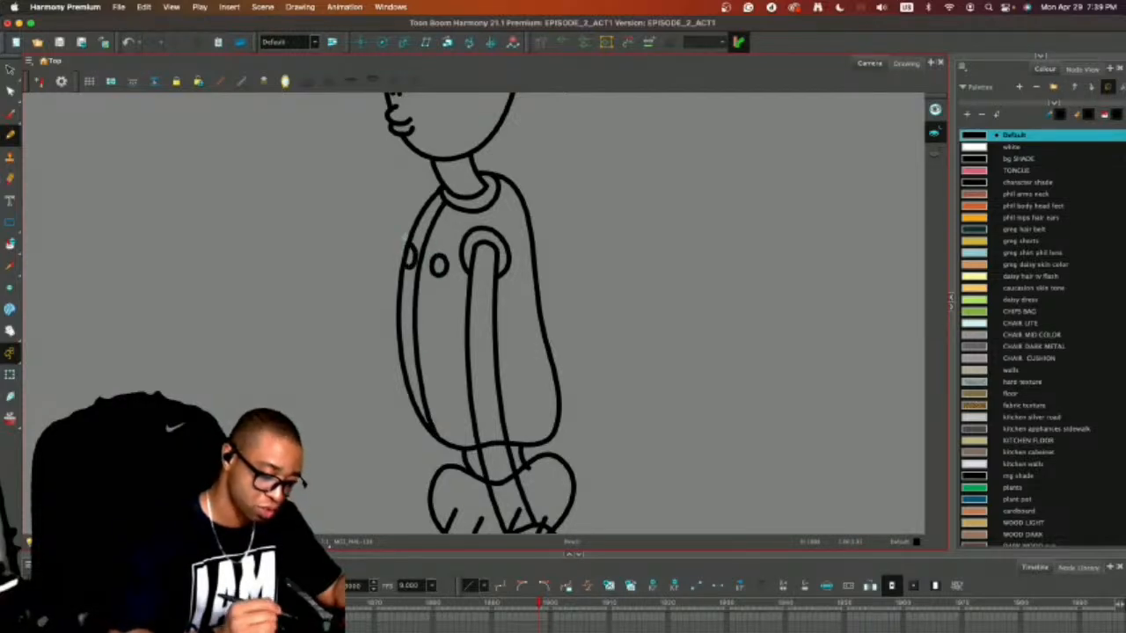
{"action": "key", "text": "space"}
{"action": "left_click_drag", "start_coordinate": [575, 308], "coordinate": [560, 159]}
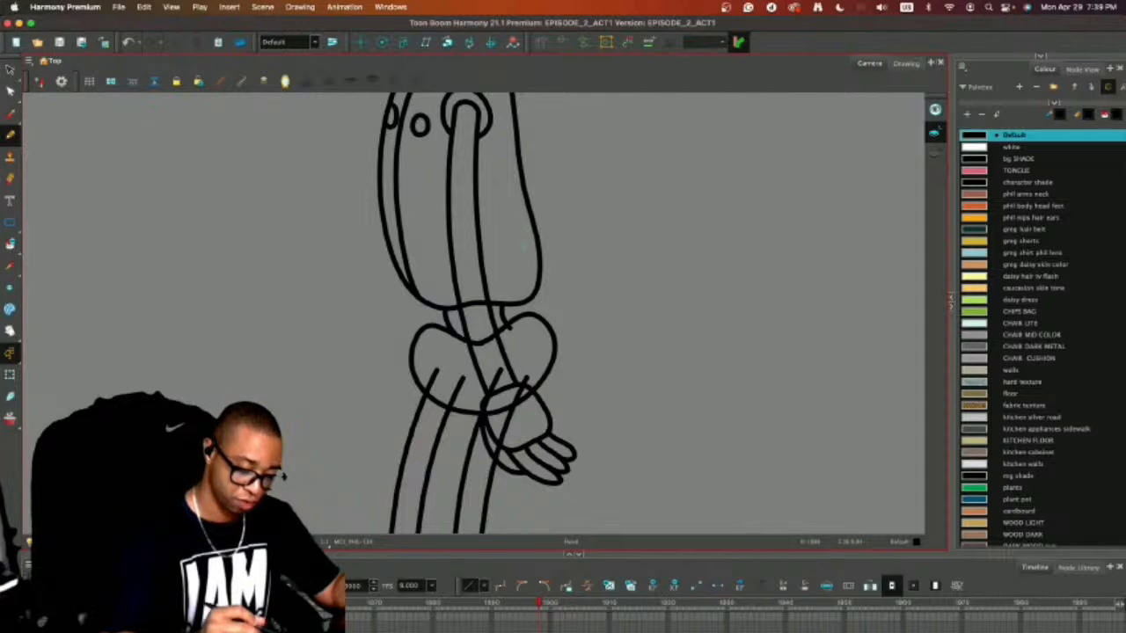
{"action": "key", "text": "alt+s"}
{"action": "mouse_move", "coordinate": [501, 108]}
{"action": "left_mouse_down"}
{"action": "mouse_move", "coordinate": [439, 132]}
{"action": "mouse_move", "coordinate": [494, 176]}
{"action": "left_mouse_up"}
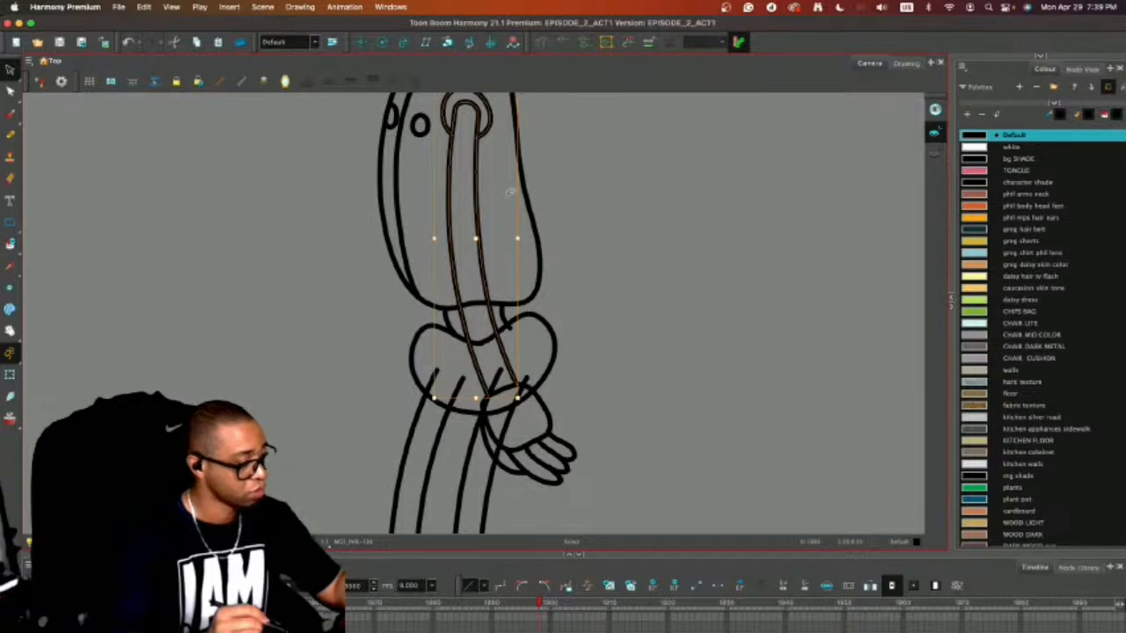
{"action": "key", "text": "super+v"}
{"action": "key", "text": "super+z"}
Select the arm lines together with the hand and group them into one object.
{"action": "key", "text": "1"}
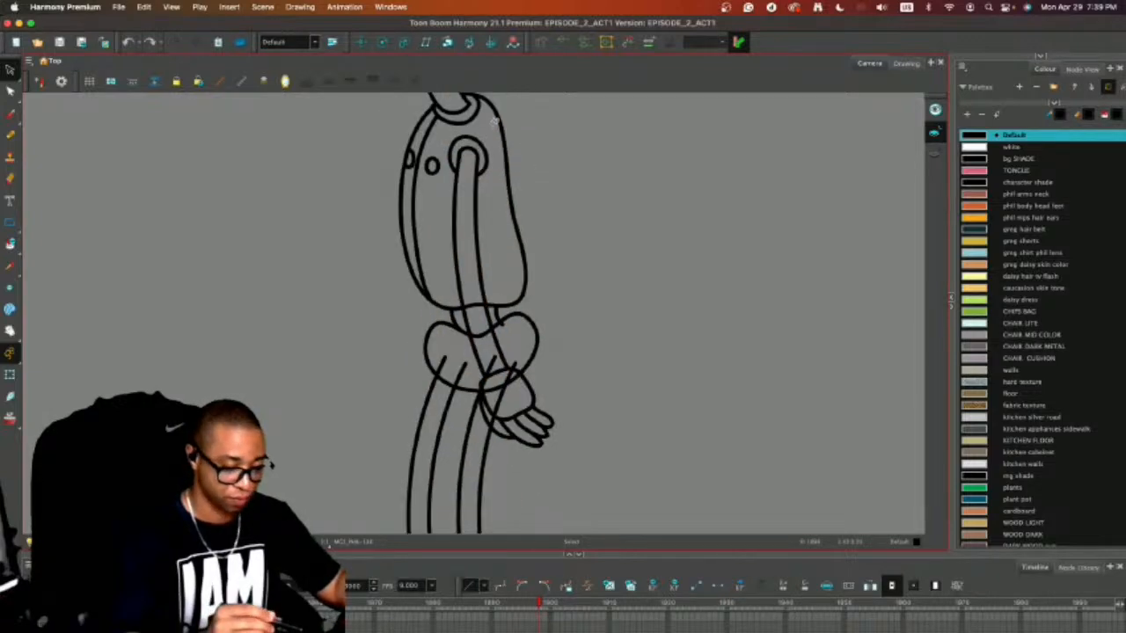
{"action": "mouse_move", "coordinate": [491, 134]}
{"action": "left_mouse_down"}
{"action": "mouse_move", "coordinate": [448, 164]}
{"action": "mouse_move", "coordinate": [468, 242]}
{"action": "mouse_move", "coordinate": [460, 278]}
{"action": "mouse_move", "coordinate": [481, 294]}
{"action": "left_mouse_up"}
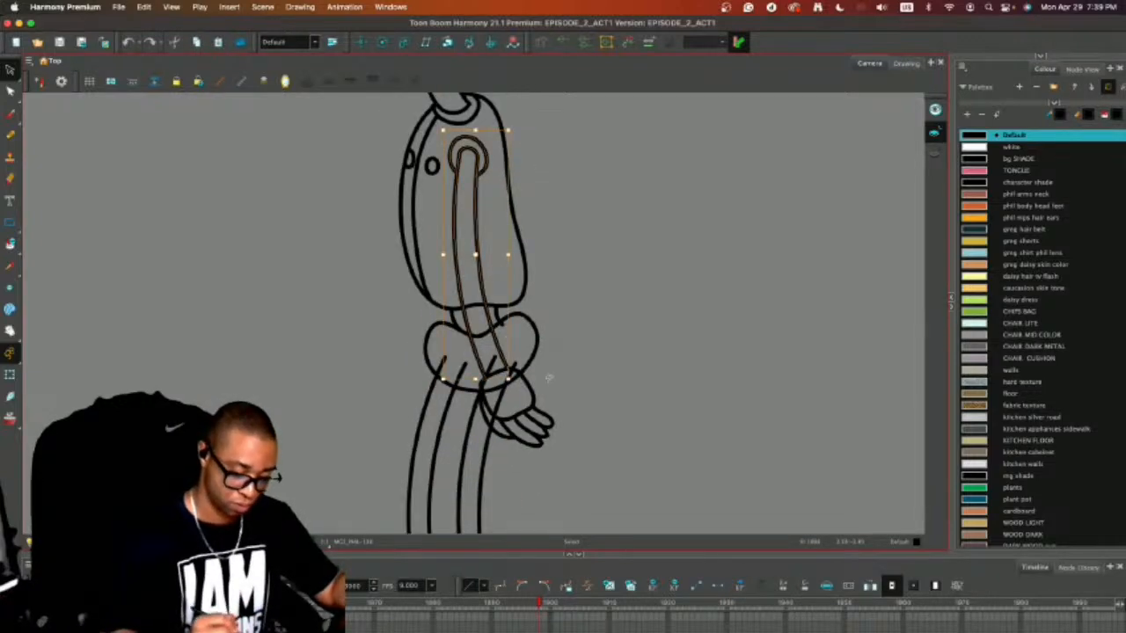
{"action": "mouse_move", "coordinate": [548, 378]}
{"action": "left_mouse_down"}
{"action": "mouse_move", "coordinate": [518, 461]}
{"action": "mouse_move", "coordinate": [530, 387]}
{"action": "left_mouse_up"}
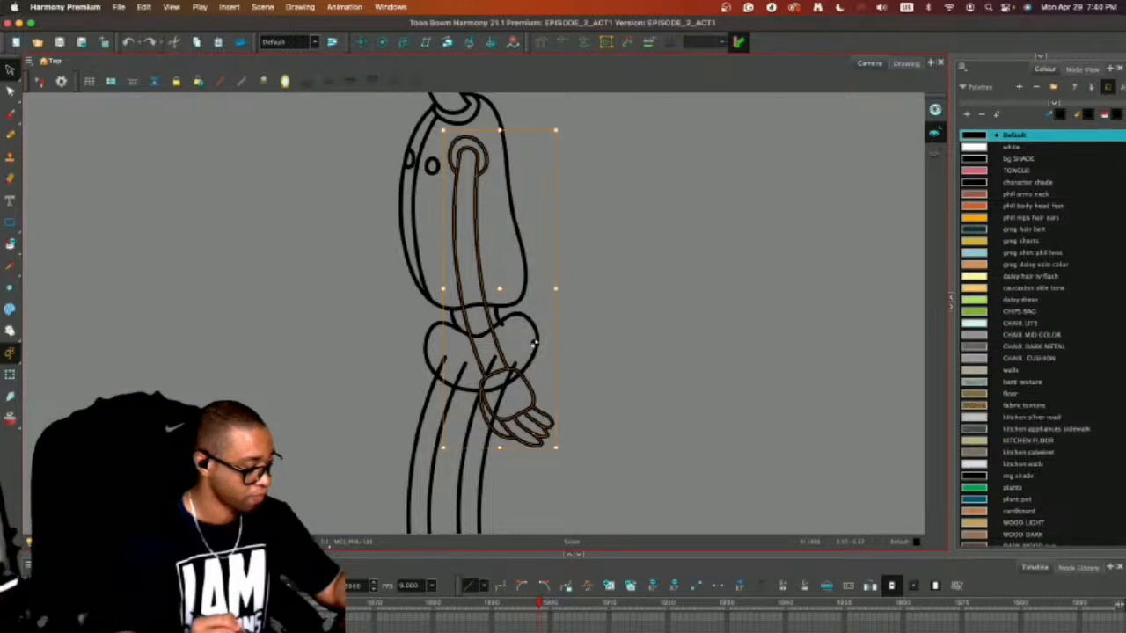
{"action": "left_click", "coordinate": [299, 6]}
{"action": "mouse_move", "coordinate": [143, 6]}
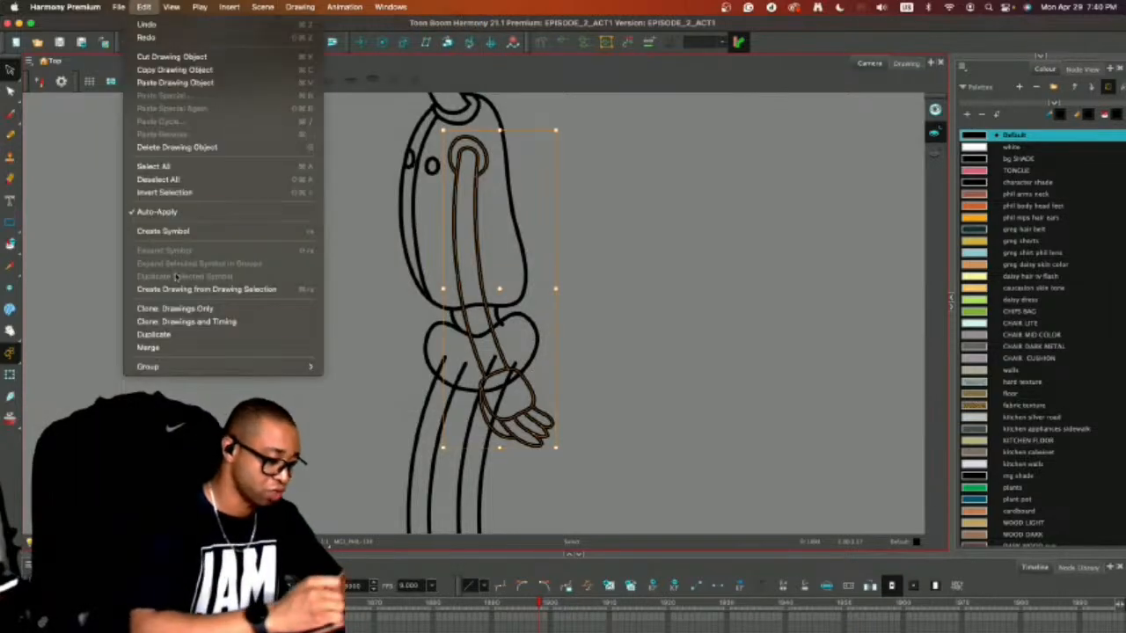
{"action": "mouse_move", "coordinate": [241, 364]}
{"action": "left_click", "coordinate": [352, 367]}
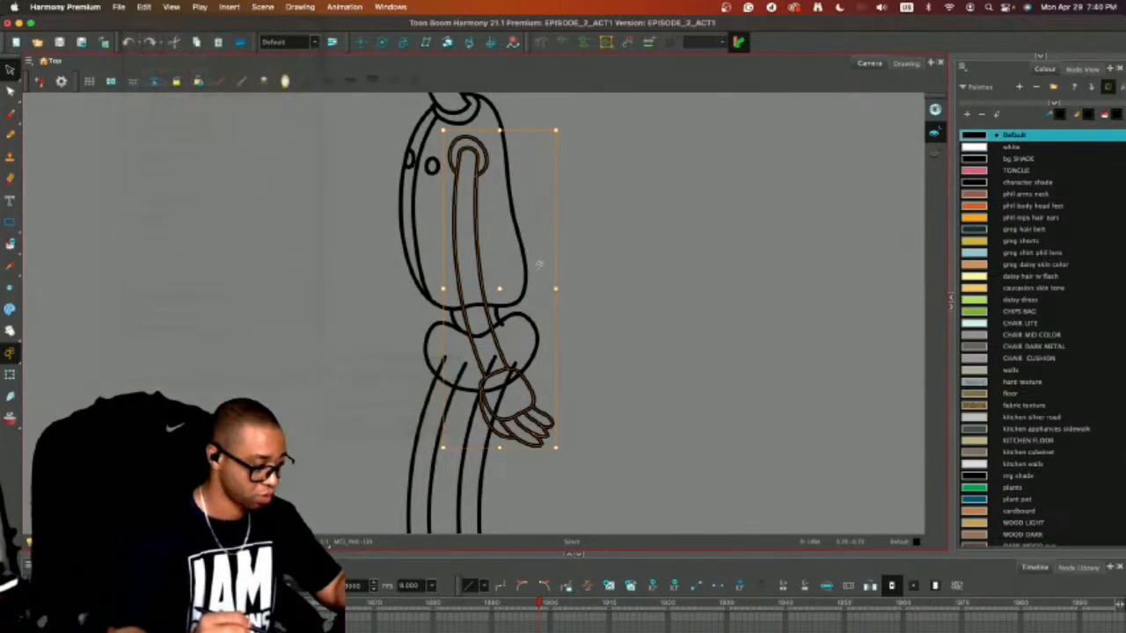
Duplicate the grouped arm and place the copy in the empty space in front of the body.
{"action": "left_click_drag", "start_coordinate": [539, 264], "coordinate": [544, 269]}
{"action": "left_click_drag", "start_coordinate": [491, 322], "coordinate": [254, 308]}
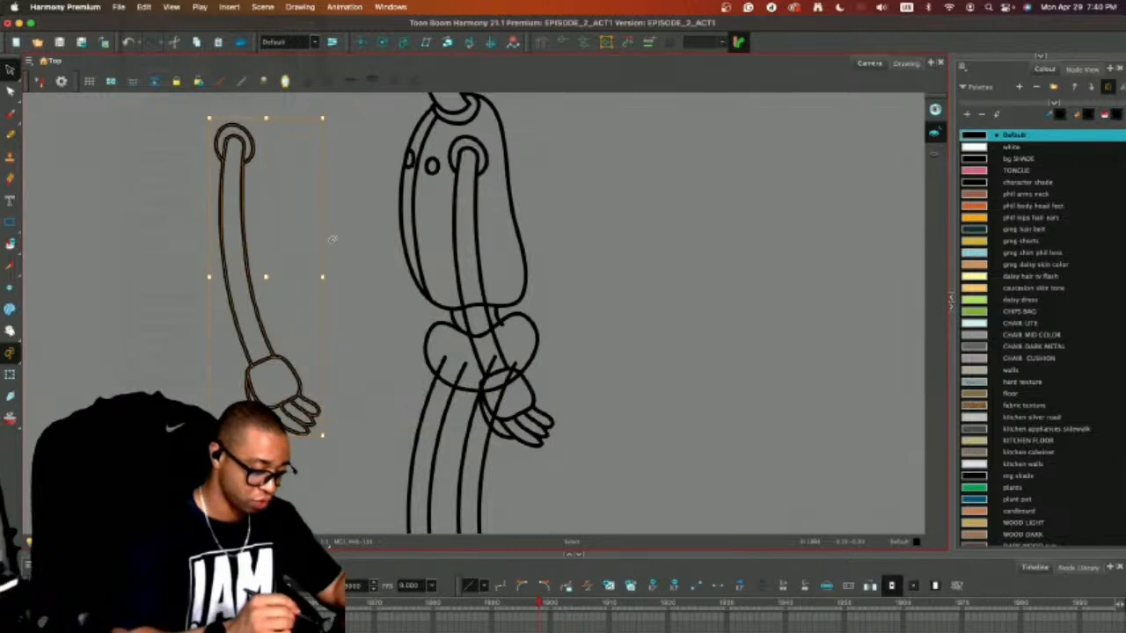
{"action": "left_click", "coordinate": [352, 225]}
Try to draw a stroke in the empty space between the copied arm and the hips.
{"action": "key", "text": "alt+b"}
{"action": "key", "text": "2"}
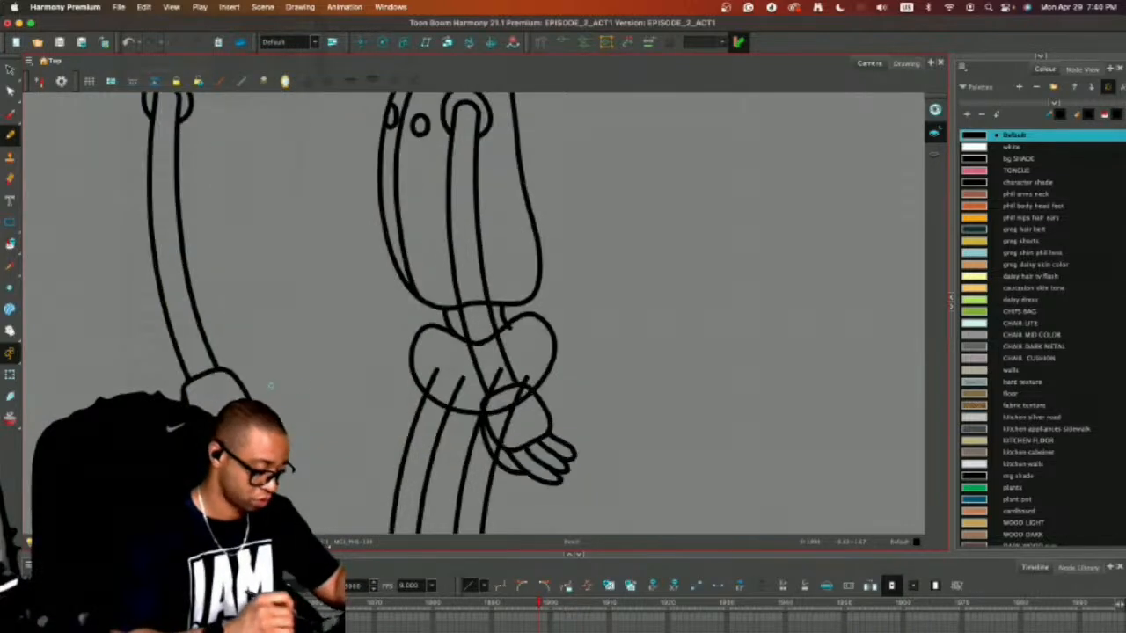
{"action": "left_click_drag", "start_coordinate": [292, 390], "coordinate": [368, 322]}
{"action": "key", "text": "super+z"}
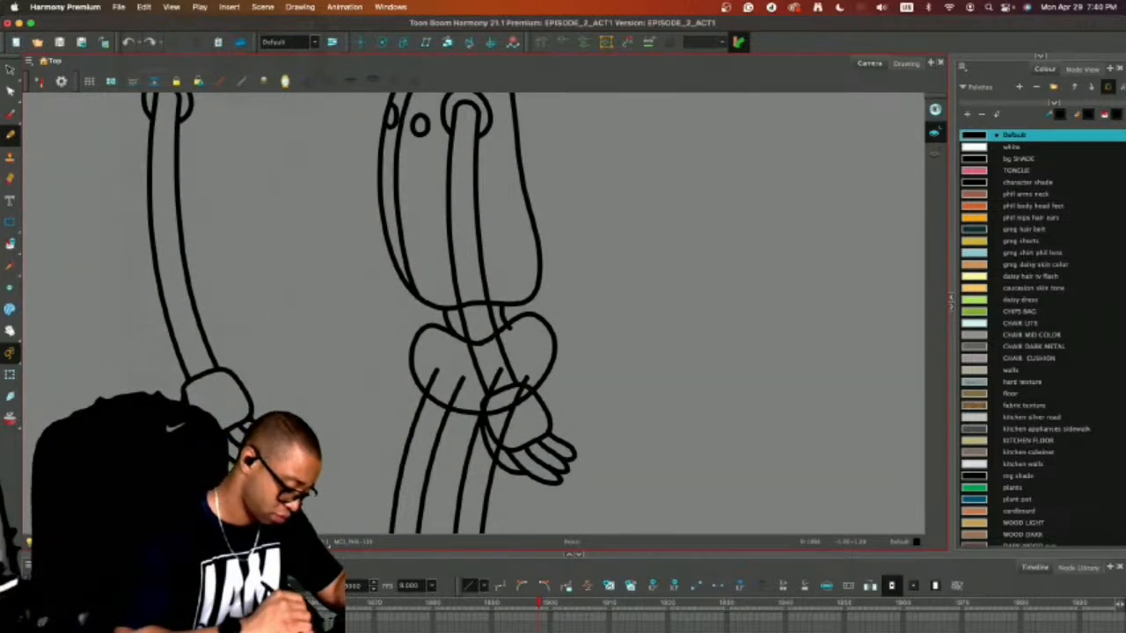
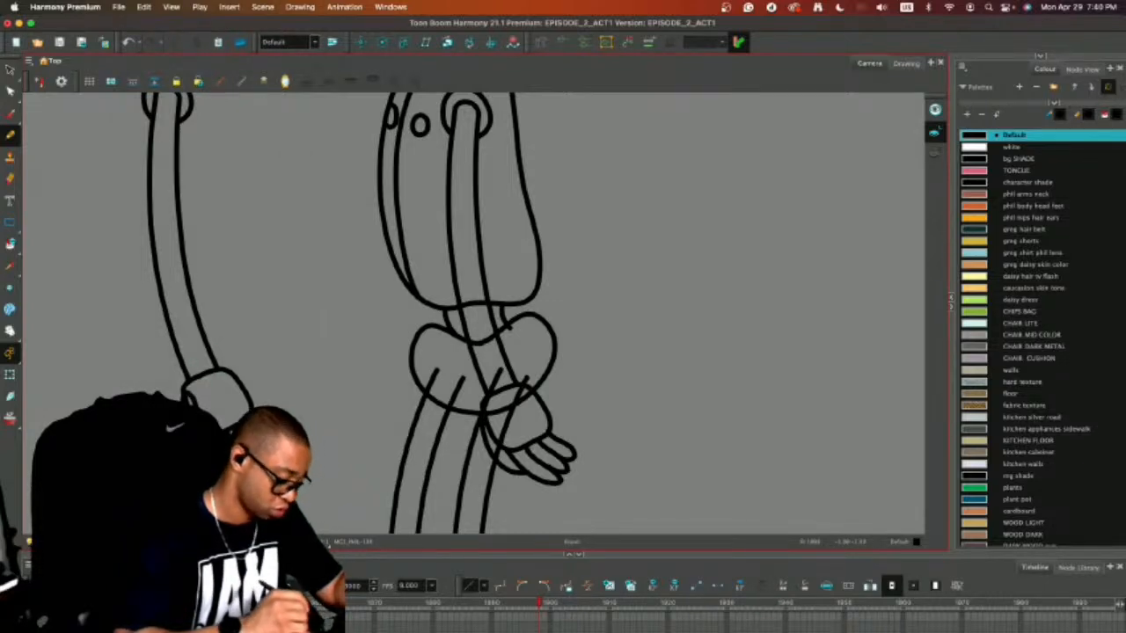
{"action": "key", "text": "alt+e"}
{"action": "left_click_drag", "start_coordinate": [677, 363], "coordinate": [747, 433]}
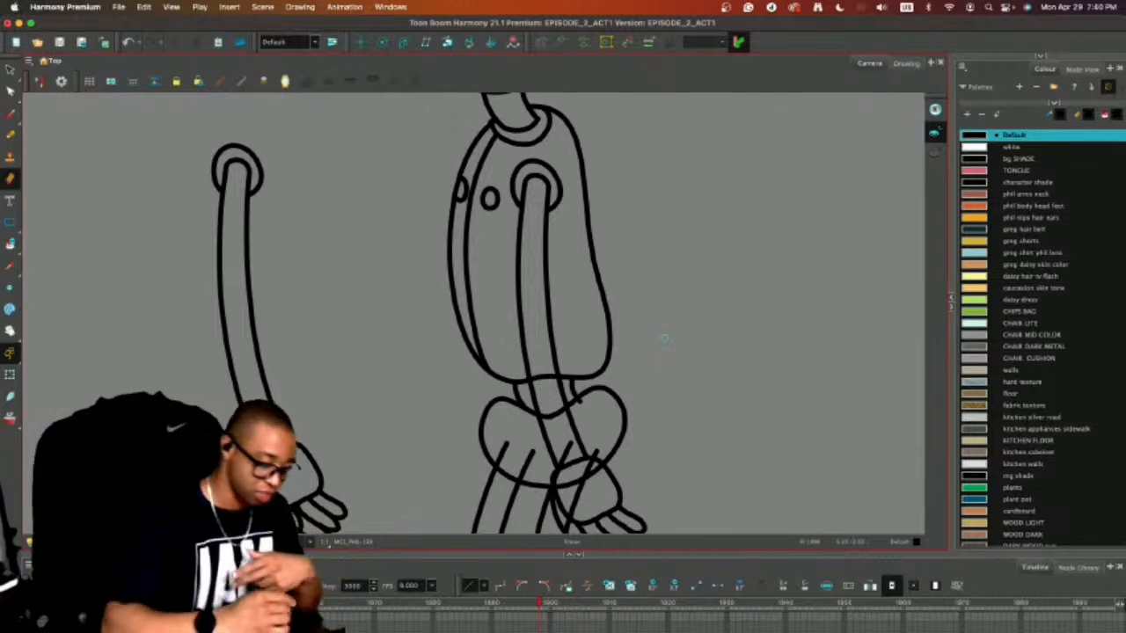
{"action": "left_click_drag", "start_coordinate": [297, 418], "coordinate": [306, 340]}
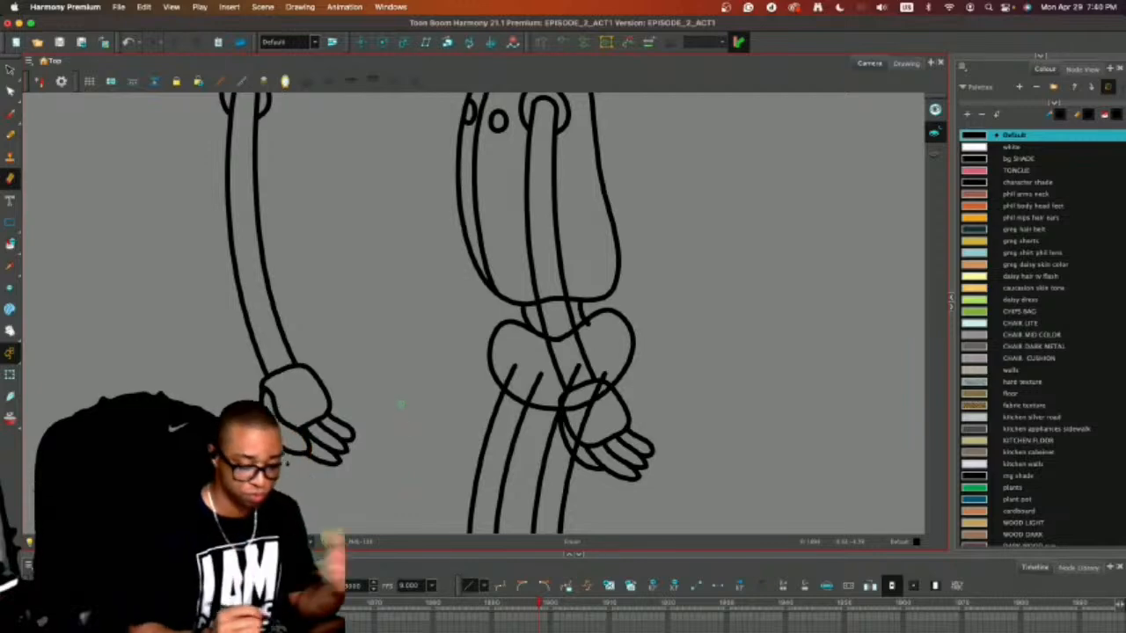
{"action": "left_click_drag", "start_coordinate": [641, 341], "coordinate": [663, 473]}
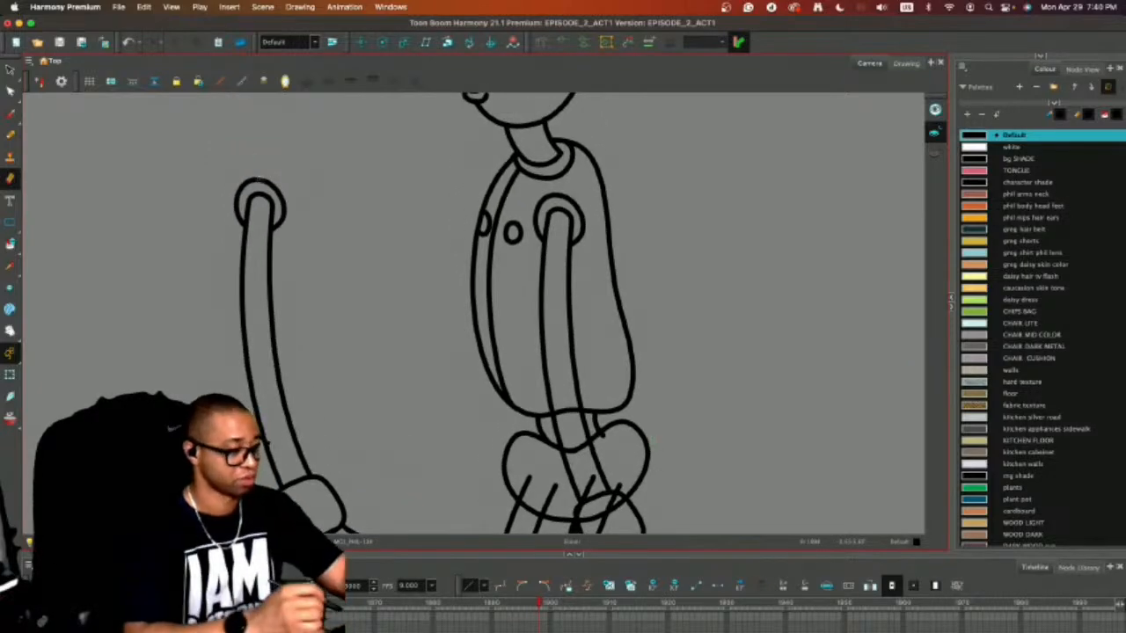
{"action": "key", "text": "alt+s"}
{"action": "key", "text": "super+a"}
{"action": "key", "text": "Delete"}
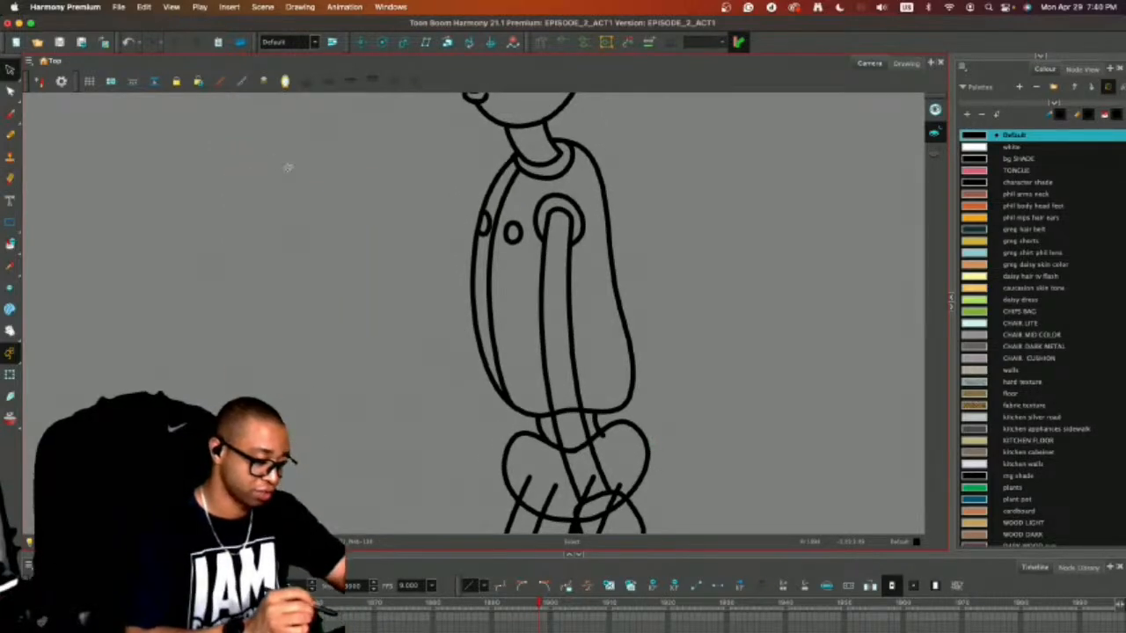
{"action": "key", "text": "super+z"}
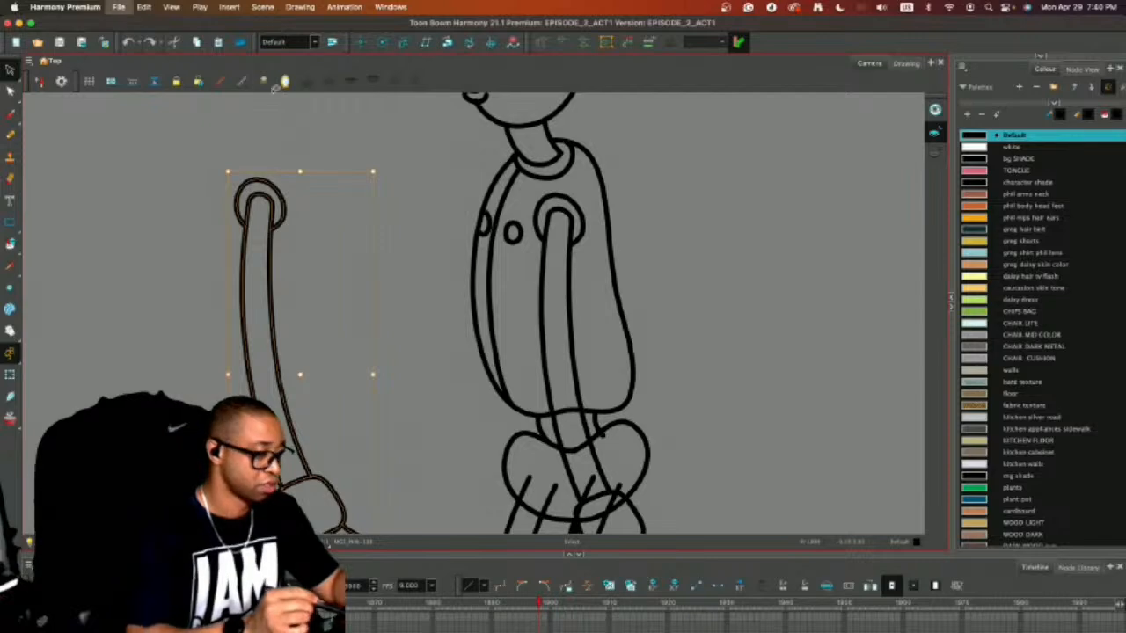
Ungroup the copied arm in front of the body and delete its shoulder ring and rounded top cap.
{"action": "left_click", "coordinate": [144, 6]}
{"action": "mouse_move", "coordinate": [301, 365]}
{"action": "left_click", "coordinate": [361, 379]}
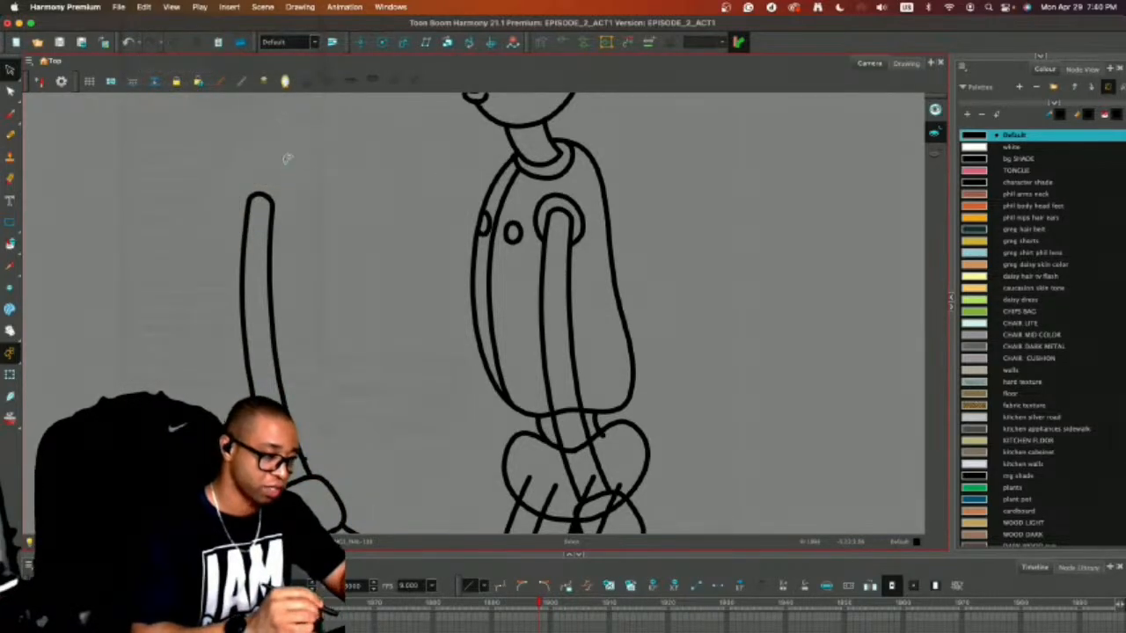
{"action": "key", "text": "alt+b"}
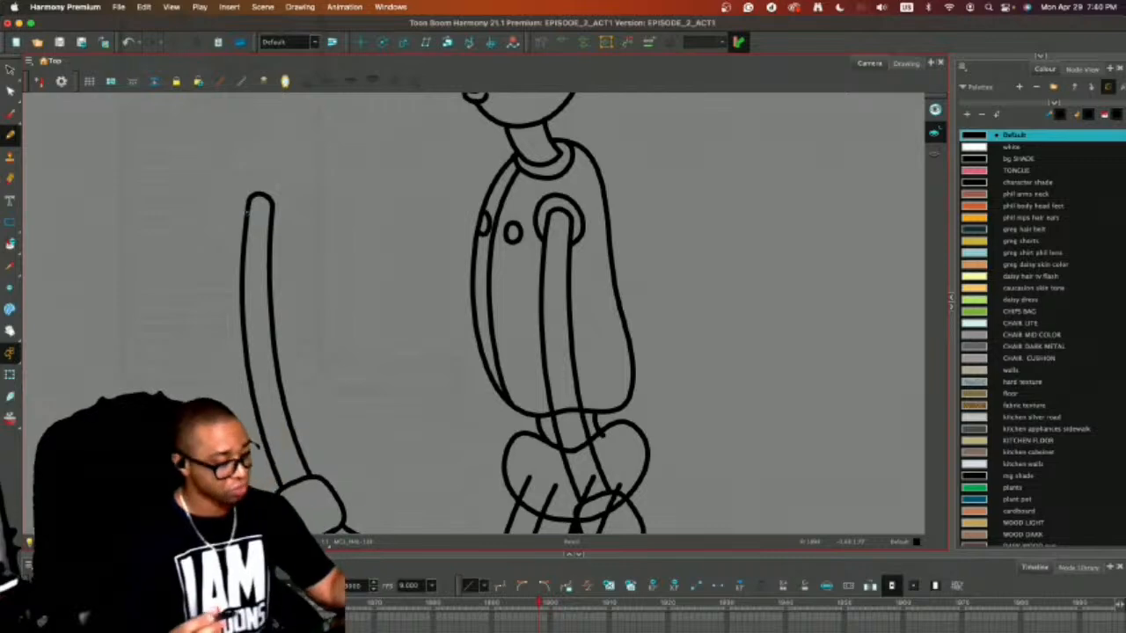
{"action": "key", "text": "alt+s"}
{"action": "left_click", "coordinate": [259, 194]}
{"action": "key", "text": "Delete"}
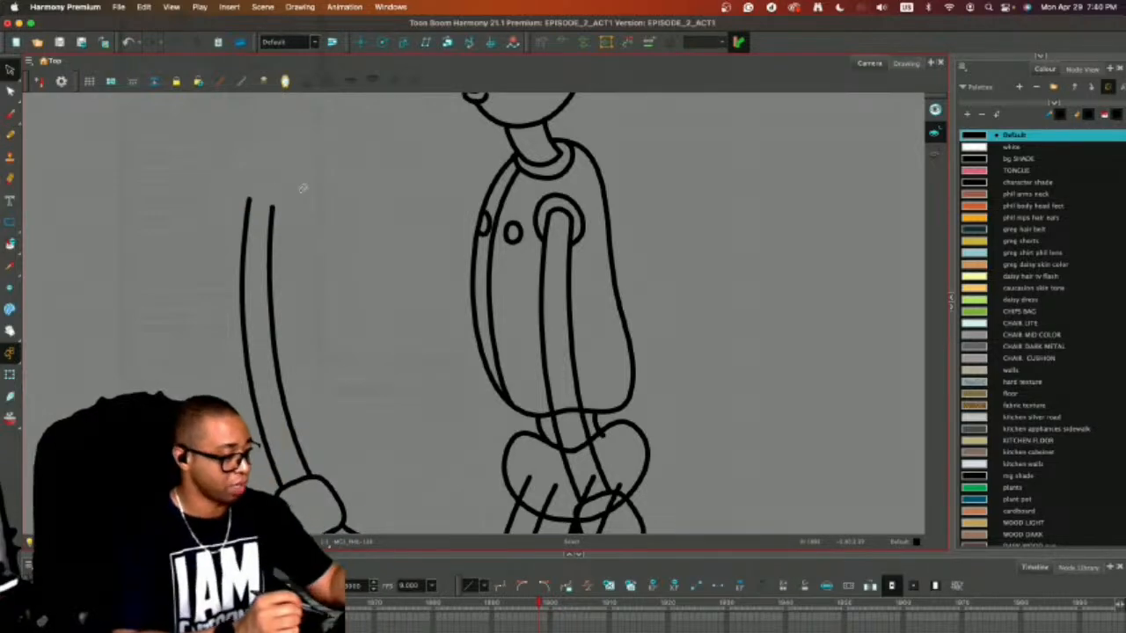
Group the copied arm's two remaining open-ended lines with its hand.
{"action": "key", "text": "2"}
{"action": "left_click", "coordinate": [318, 250]}
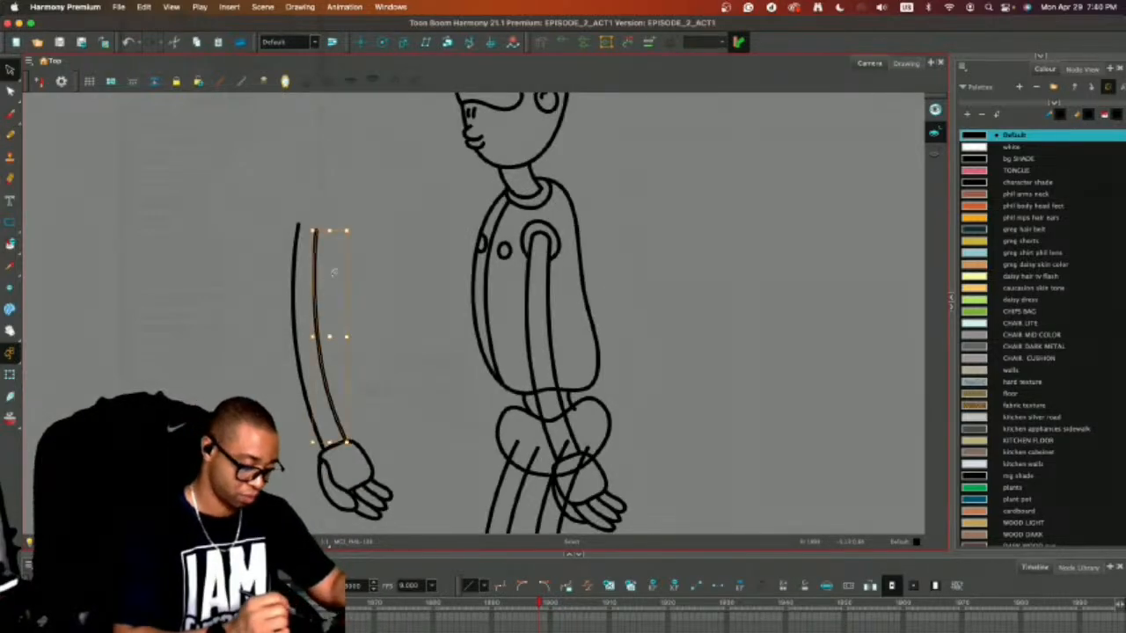
{"action": "mouse_move", "coordinate": [338, 152]}
{"action": "left_mouse_down"}
{"action": "mouse_move", "coordinate": [223, 374]}
{"action": "mouse_move", "coordinate": [327, 145]}
{"action": "left_mouse_up"}
{"action": "left_click", "coordinate": [145, 7]}
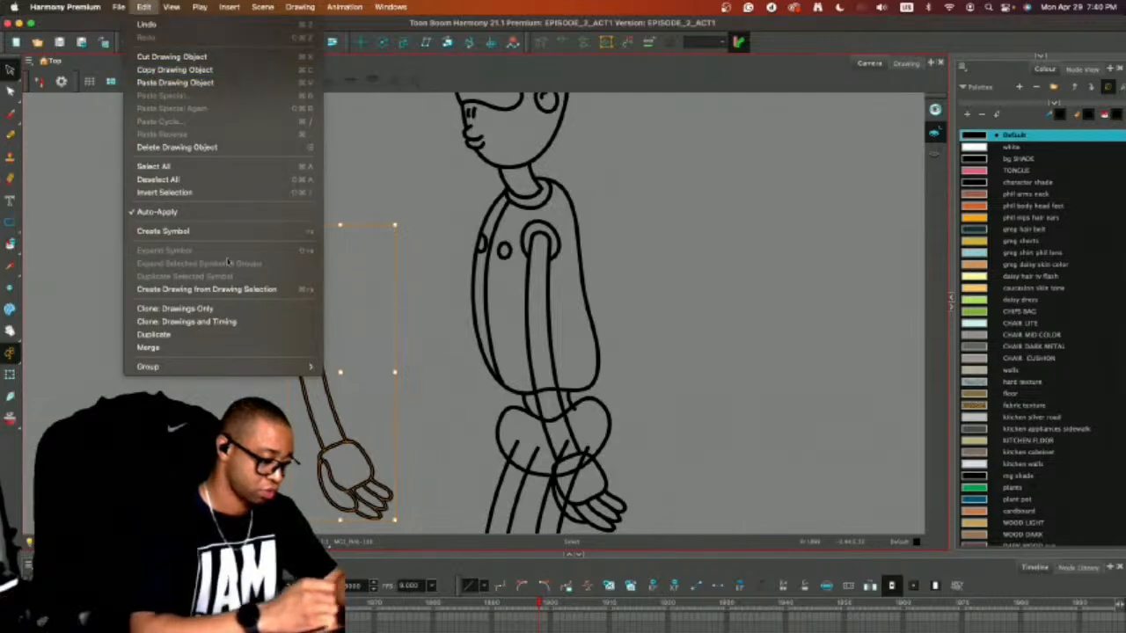
{"action": "mouse_move", "coordinate": [299, 367]}
{"action": "left_click", "coordinate": [347, 365]}
{"action": "left_click", "coordinate": [674, 314]}
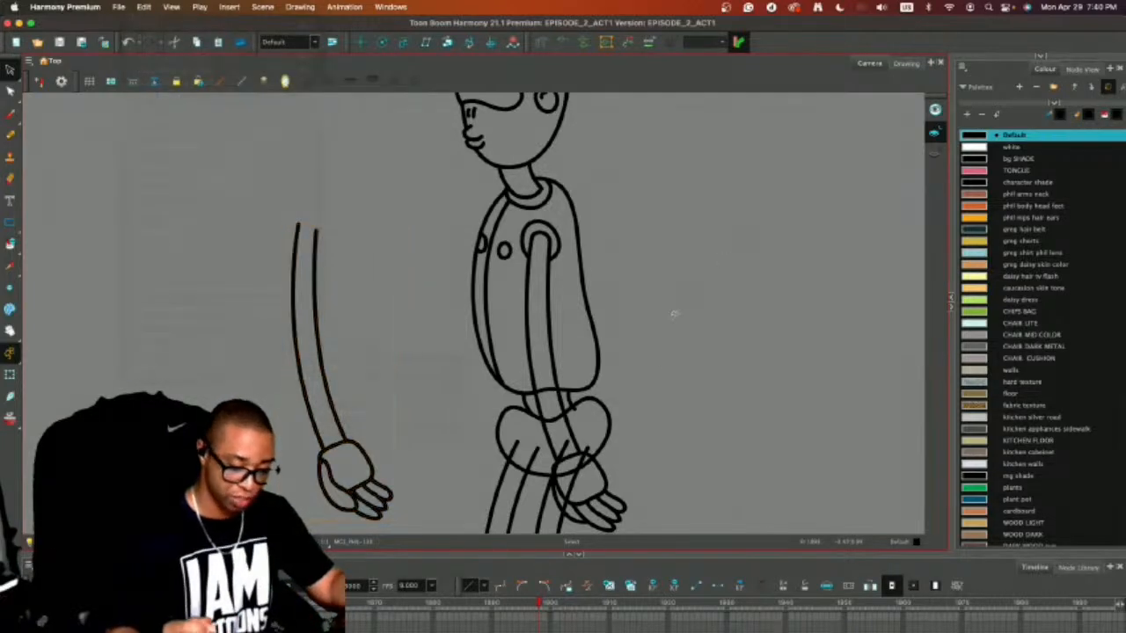
Move the regrouped arm onto the front of the torso as the far arm and rotate it slightly to fit.
{"action": "left_click_drag", "start_coordinate": [666, 383], "coordinate": [594, 208]}
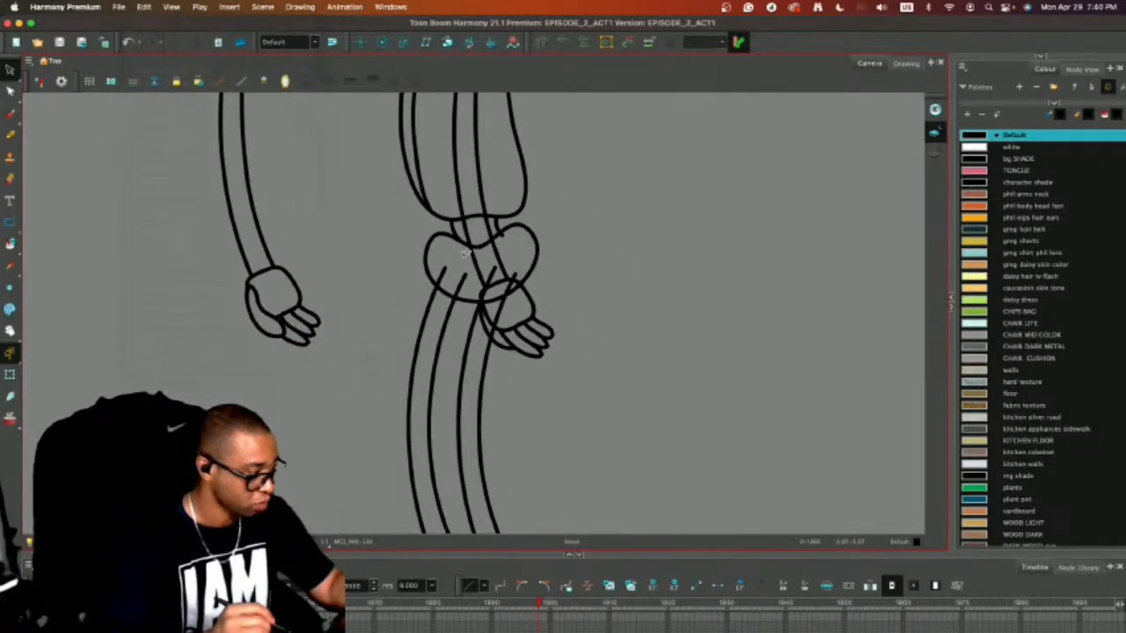
{"action": "left_click_drag", "start_coordinate": [293, 281], "coordinate": [474, 289]}
{"action": "left_click_drag", "start_coordinate": [608, 239], "coordinate": [590, 407]}
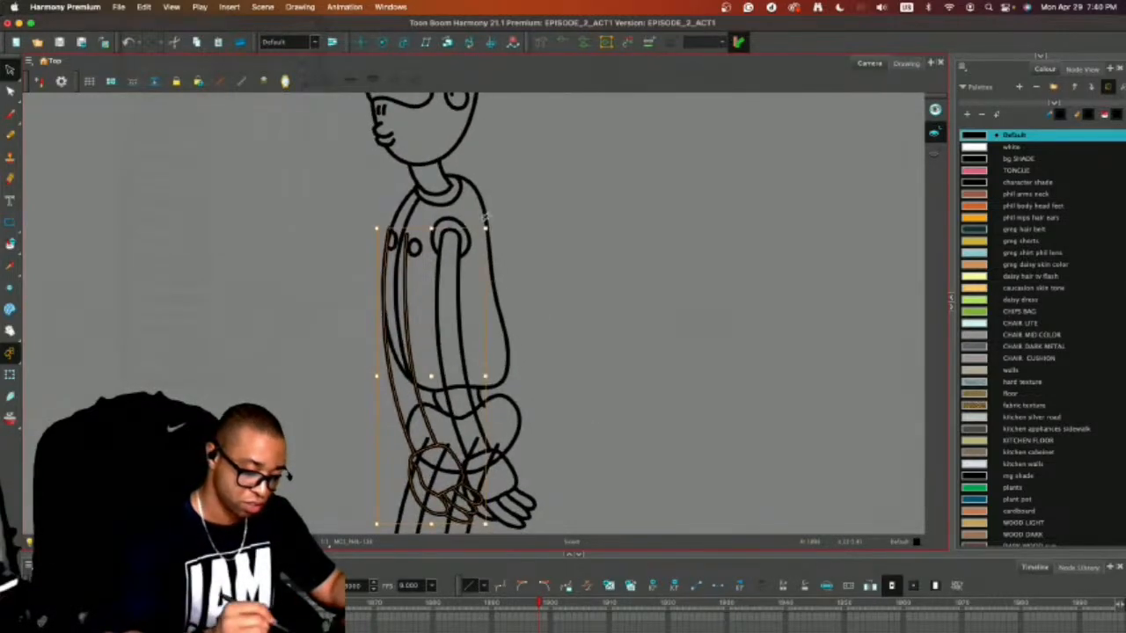
{"action": "left_click_drag", "start_coordinate": [496, 222], "coordinate": [502, 235]}
{"action": "left_click_drag", "start_coordinate": [411, 314], "coordinate": [408, 280]}
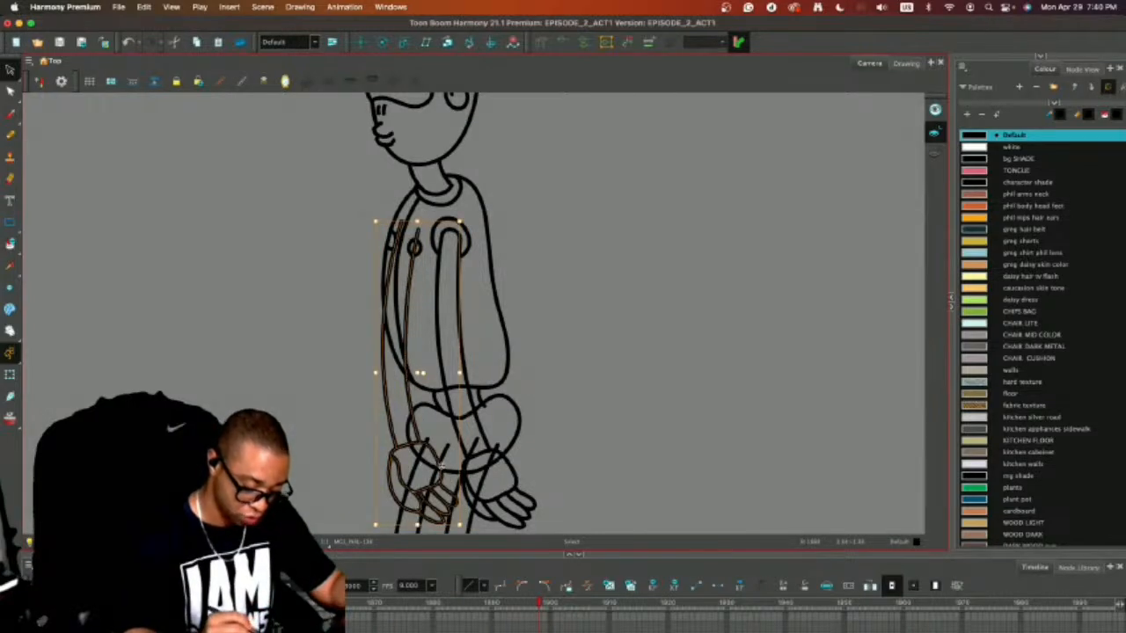
{"action": "left_click_drag", "start_coordinate": [439, 463], "coordinate": [443, 458]}
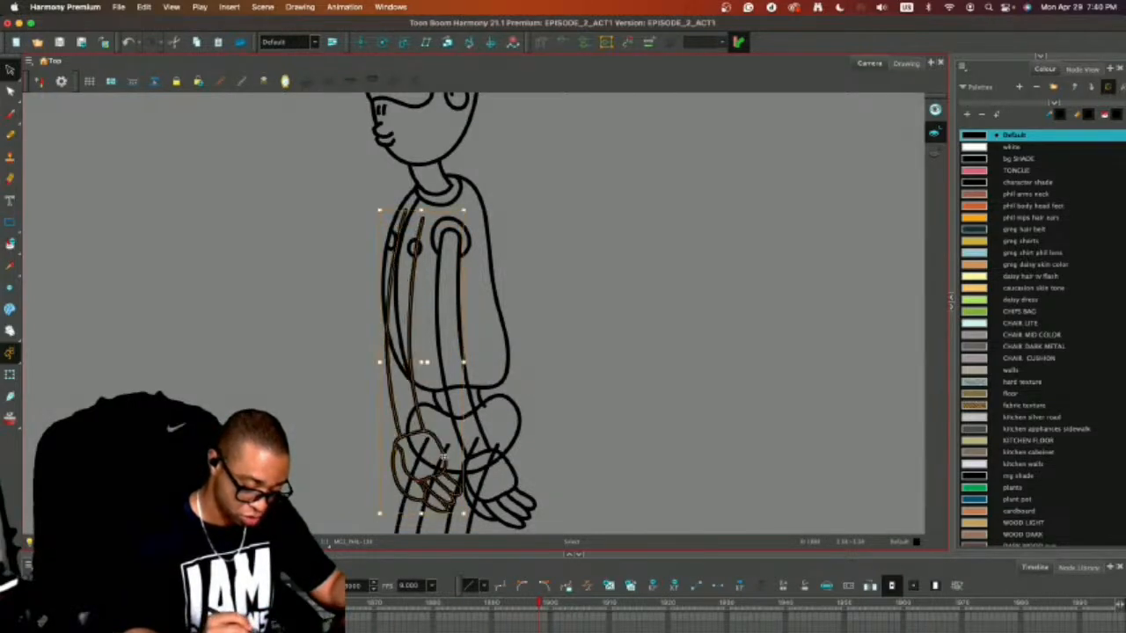
{"action": "left_click", "coordinate": [638, 386]}
{"action": "left_click_drag", "start_coordinate": [682, 454], "coordinate": [699, 451]}
{"action": "key", "text": "1"}
{"action": "key", "text": "1"}
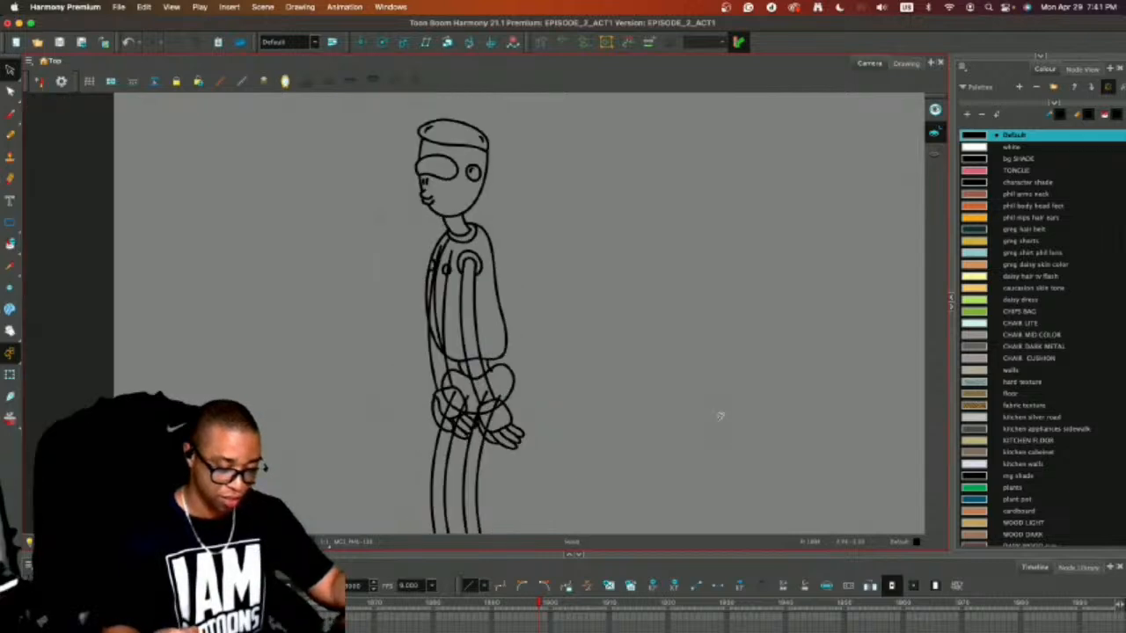
Draw a small pupil at the front edge of the side-view eye shape and another near its middle.
{"action": "key", "text": "2"}
{"action": "key", "text": "2"}
{"action": "left_click_drag", "start_coordinate": [609, 218], "coordinate": [660, 374]}
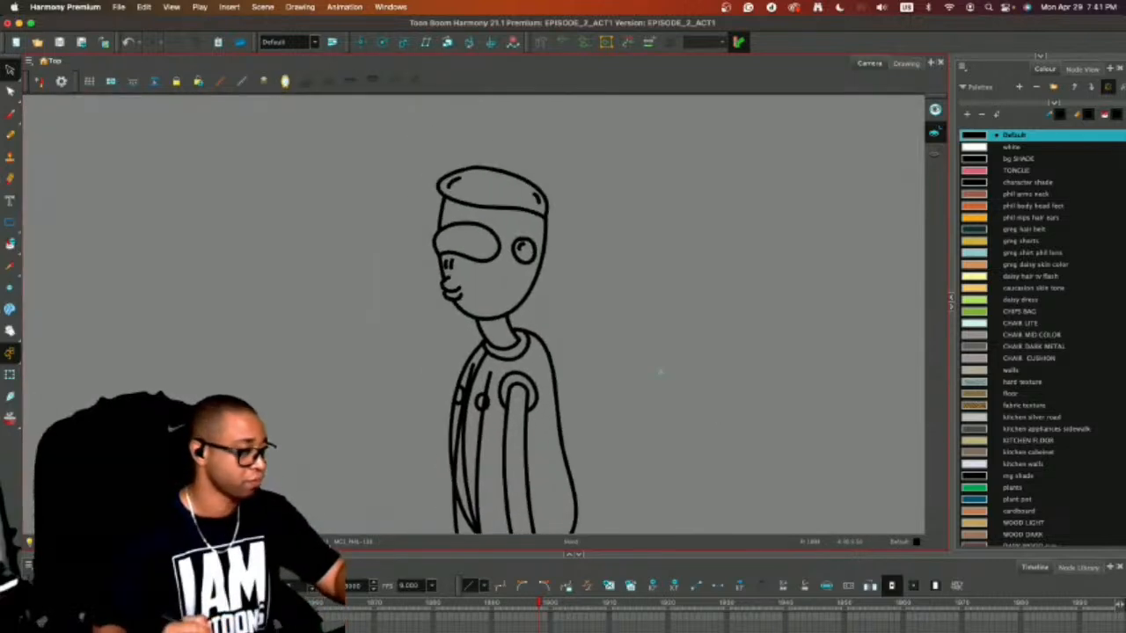
{"action": "key", "text": "alt+slash"}
{"action": "key", "text": "2"}
{"action": "key", "text": "2"}
{"action": "key", "text": "2"}
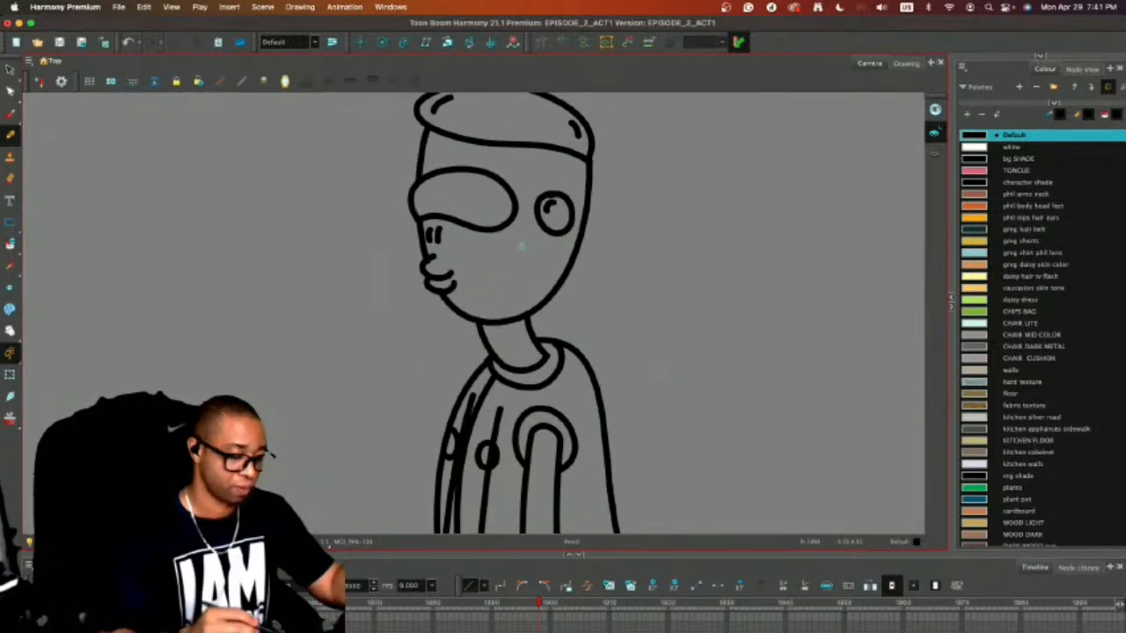
{"action": "left_click_drag", "start_coordinate": [523, 244], "coordinate": [547, 321]}
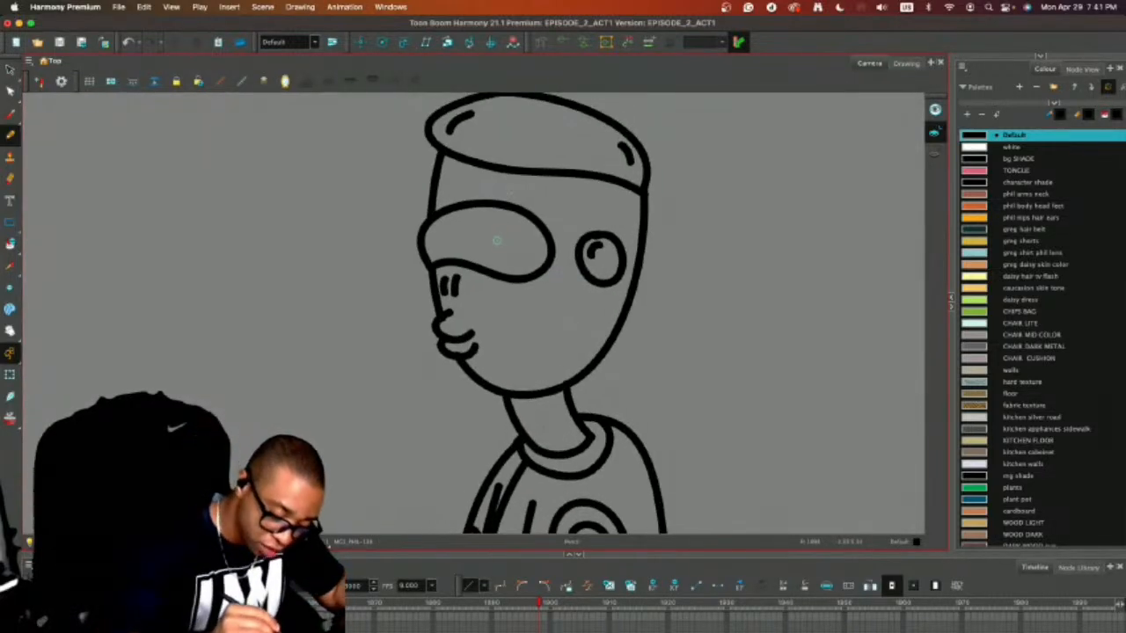
{"action": "left_click_drag", "start_coordinate": [497, 240], "coordinate": [497, 242]}
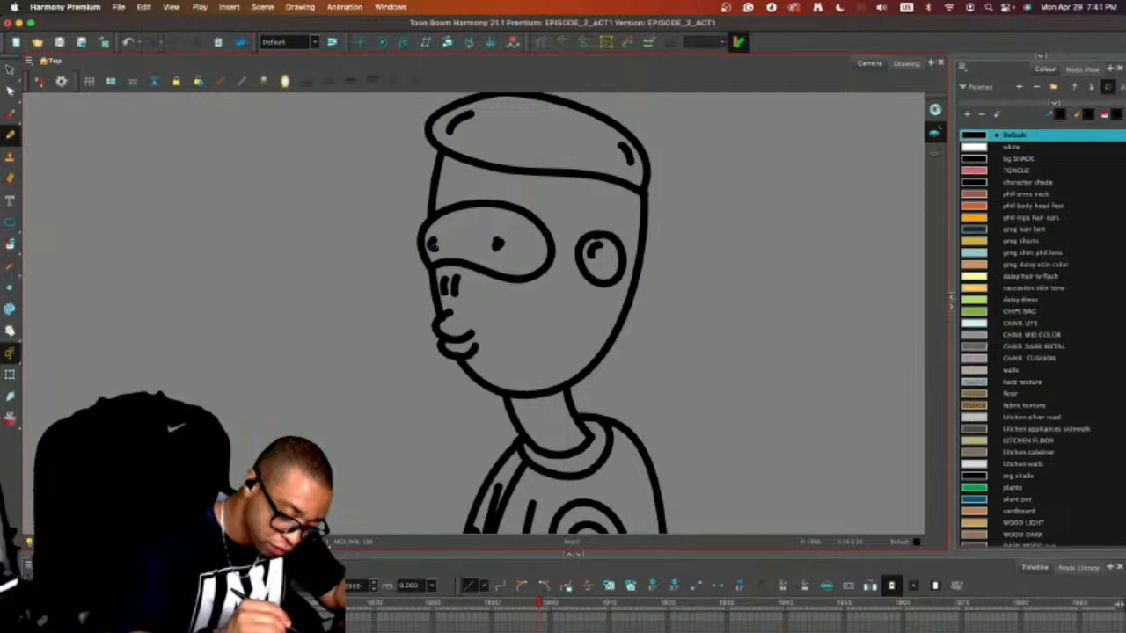
Select both arms and move them together off the body into the empty space in front of it.
{"action": "key", "text": "1"}
{"action": "key", "text": "1"}
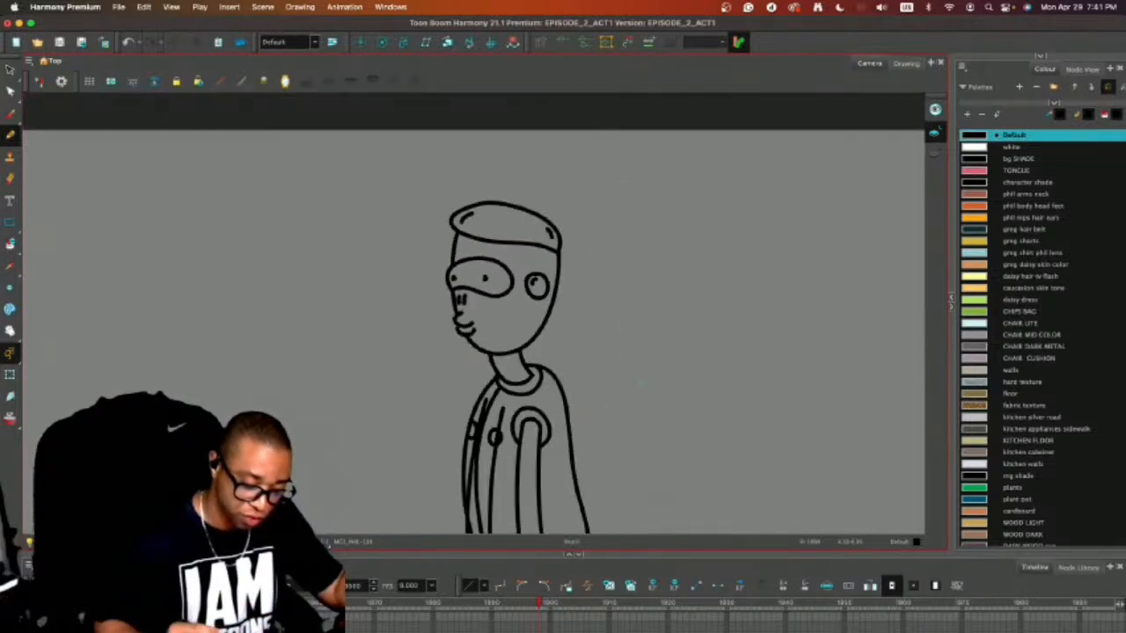
{"action": "left_click_drag", "start_coordinate": [677, 421], "coordinate": [684, 251]}
{"action": "key", "text": "1"}
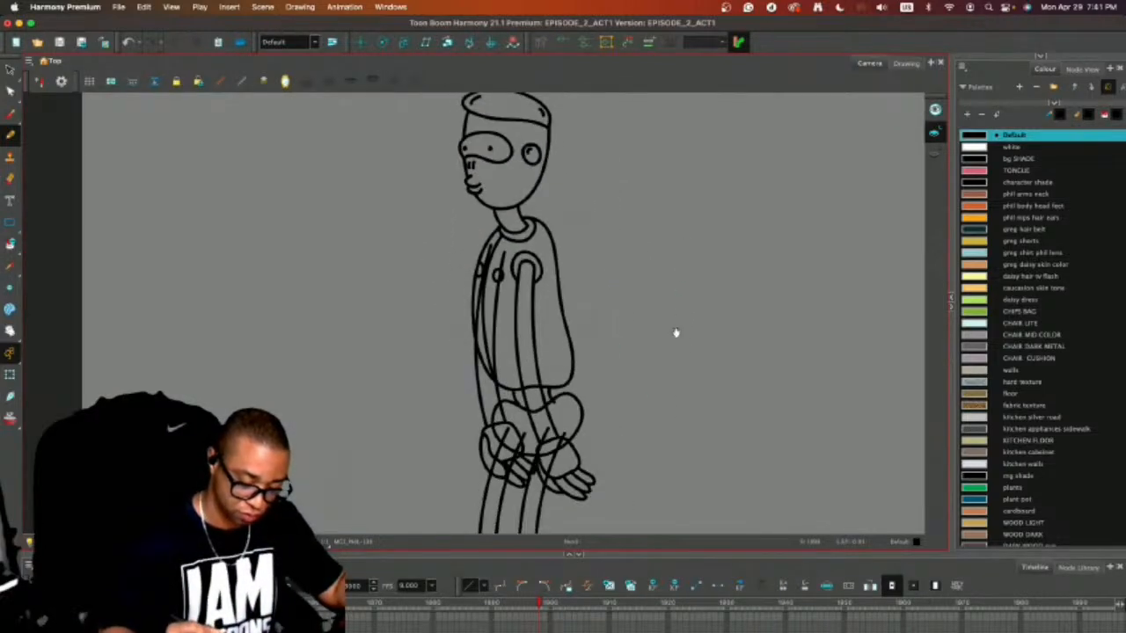
{"action": "left_click_drag", "start_coordinate": [675, 332], "coordinate": [675, 263]}
{"action": "key", "text": "2"}
{"action": "key", "text": "2"}
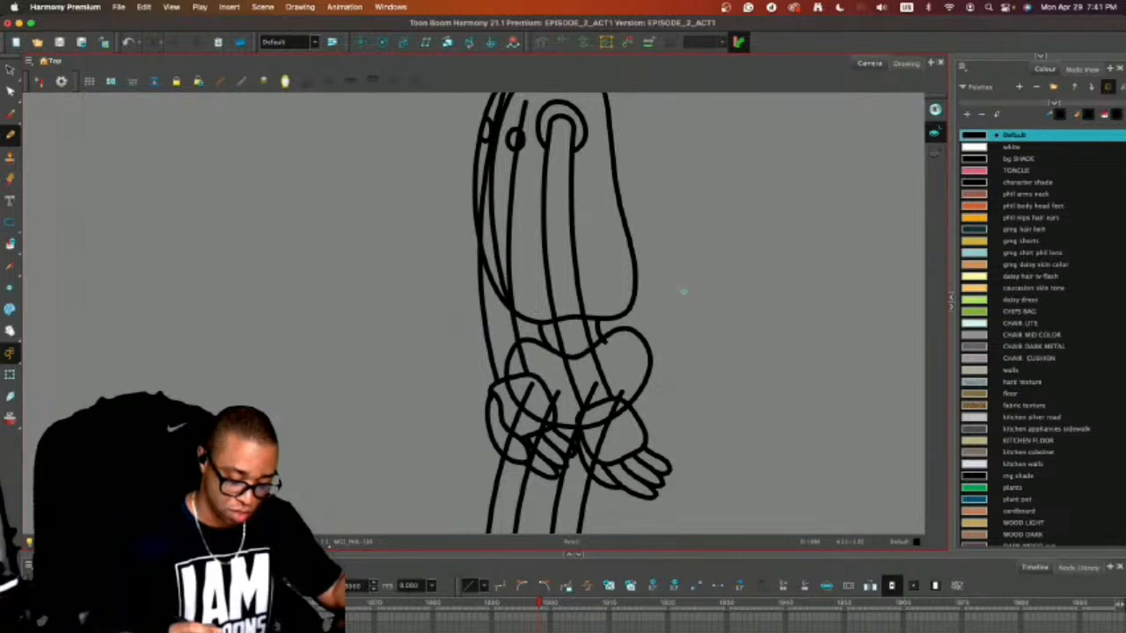
{"action": "left_click_drag", "start_coordinate": [668, 419], "coordinate": [656, 402]}
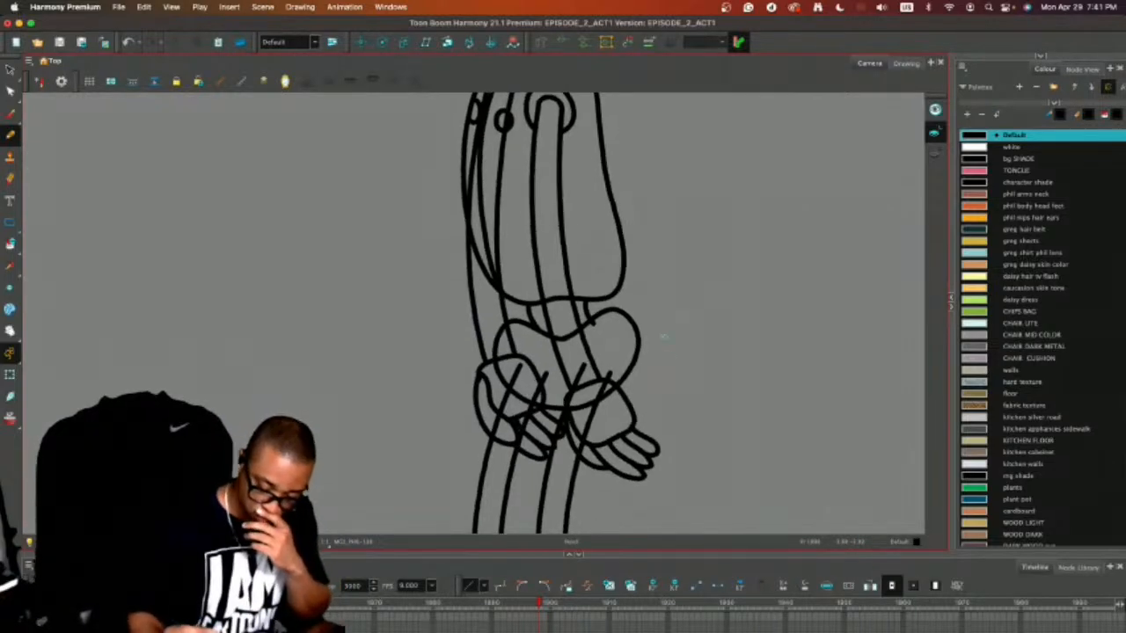
{"action": "key", "text": "alt+s"}
{"action": "left_click", "coordinate": [533, 208]}
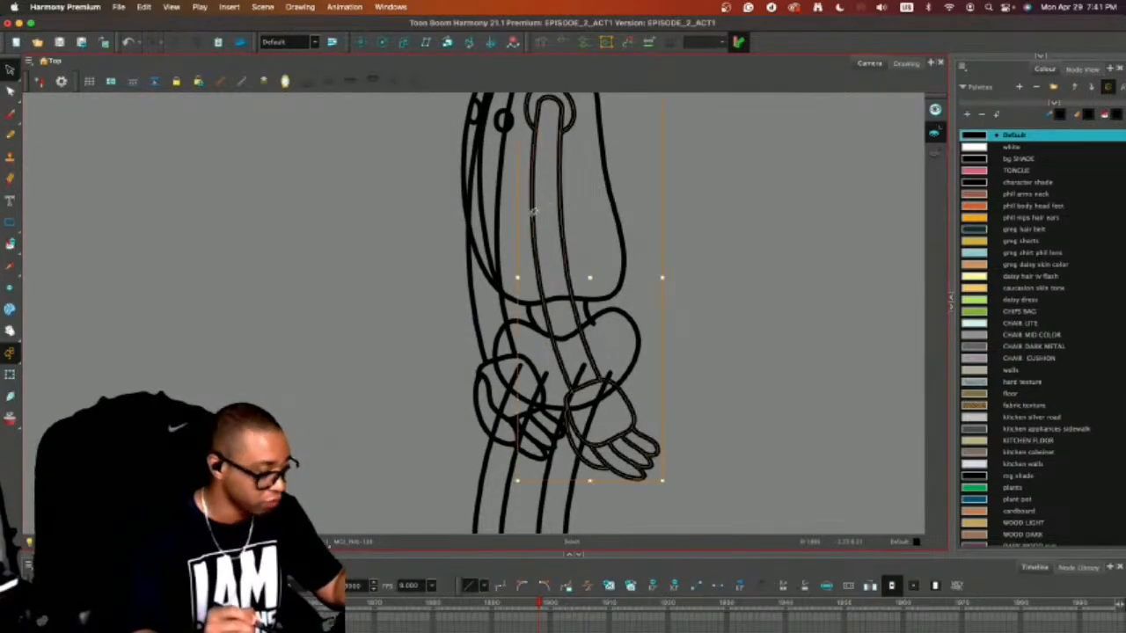
{"action": "left_click", "coordinate": [500, 295], "text": "shift"}
{"action": "left_click_drag", "start_coordinate": [501, 298], "coordinate": [211, 297]}
{"action": "left_click", "coordinate": [636, 280]}
Draw a narrow flap shape between the legs inside the hips and a rounded cap on the near leg.
{"action": "key", "text": "alt+/"}
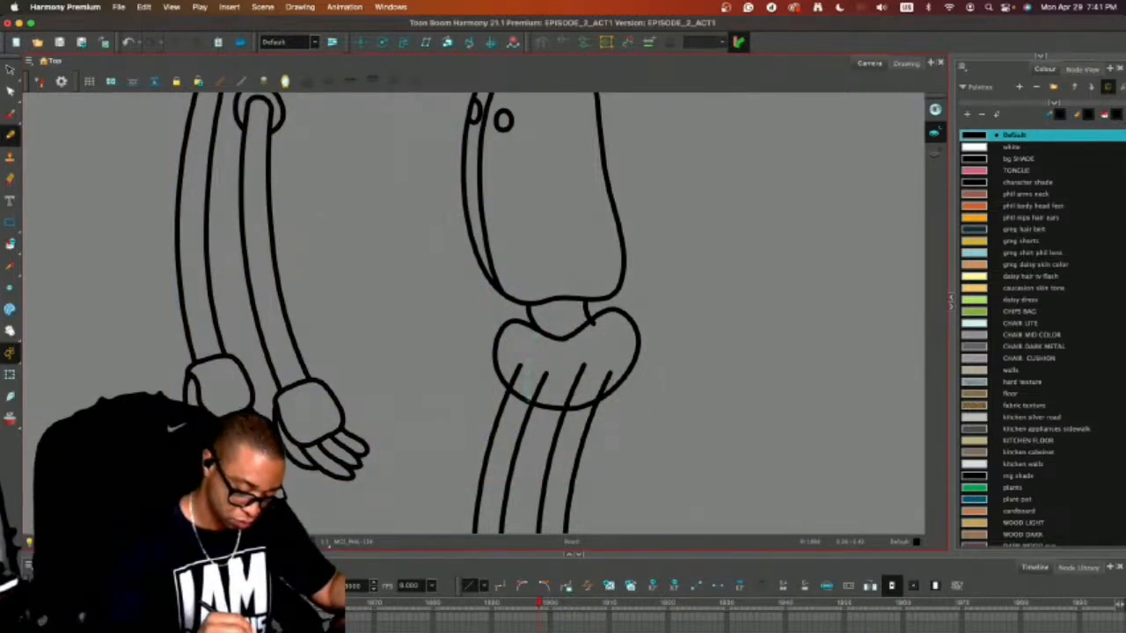
{"action": "mouse_move", "coordinate": [524, 390]}
{"action": "left_mouse_down"}
{"action": "mouse_move", "coordinate": [532, 361]}
{"action": "mouse_move", "coordinate": [561, 408]}
{"action": "mouse_move", "coordinate": [594, 380]}
{"action": "left_mouse_up"}
{"action": "key", "text": "super+z"}
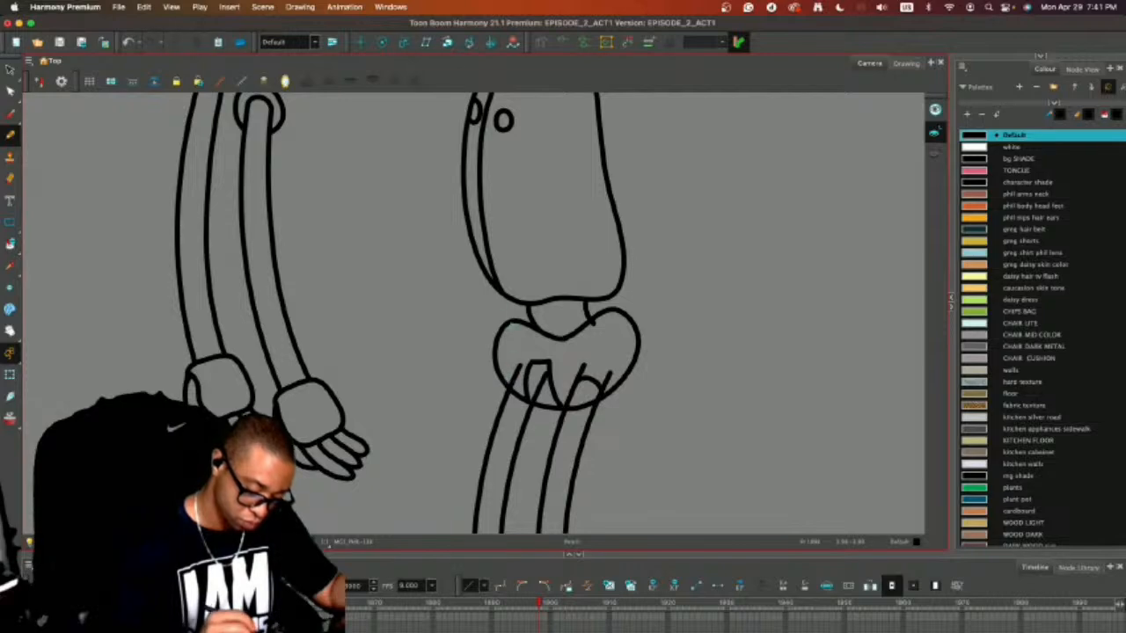
Erase the far leg's line ends inside the hips and draw a short curved crease beneath the waist.
{"action": "key", "text": "alt+e"}
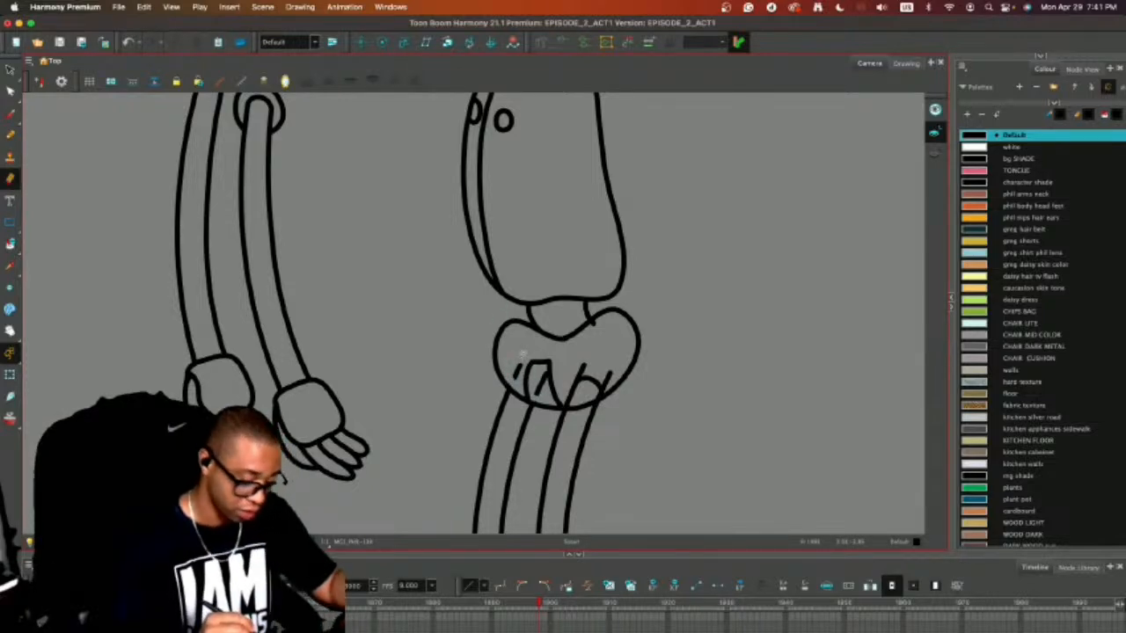
{"action": "mouse_move", "coordinate": [523, 356]}
{"action": "left_mouse_down"}
{"action": "mouse_move", "coordinate": [526, 378]}
{"action": "mouse_move", "coordinate": [550, 363]}
{"action": "left_mouse_up"}
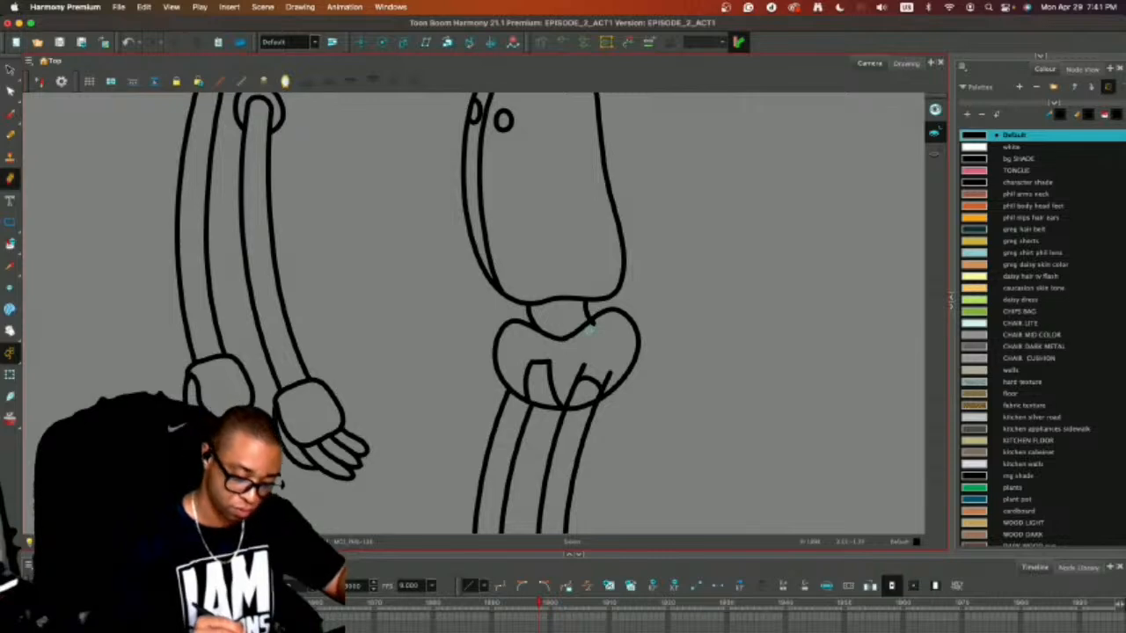
{"action": "key", "text": "alt+slash"}
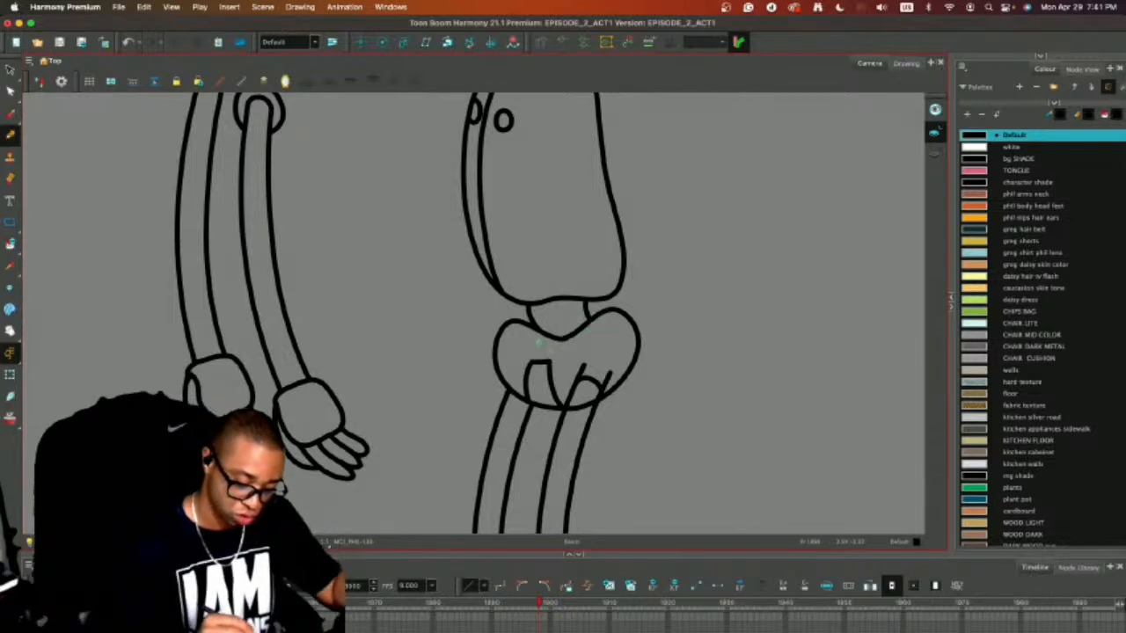
{"action": "left_click_drag", "start_coordinate": [538, 340], "coordinate": [576, 347]}
{"action": "key", "text": "super+z"}
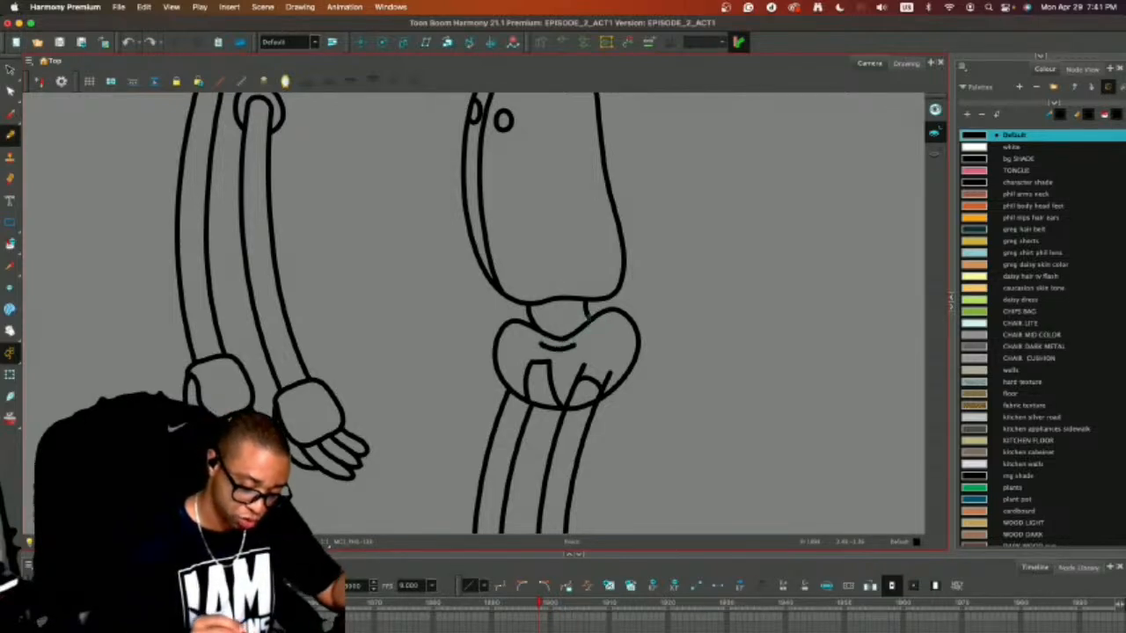
Erase the near leg's overshooting line ends and the hip line crossing its top.
{"action": "key", "text": "alt+e"}
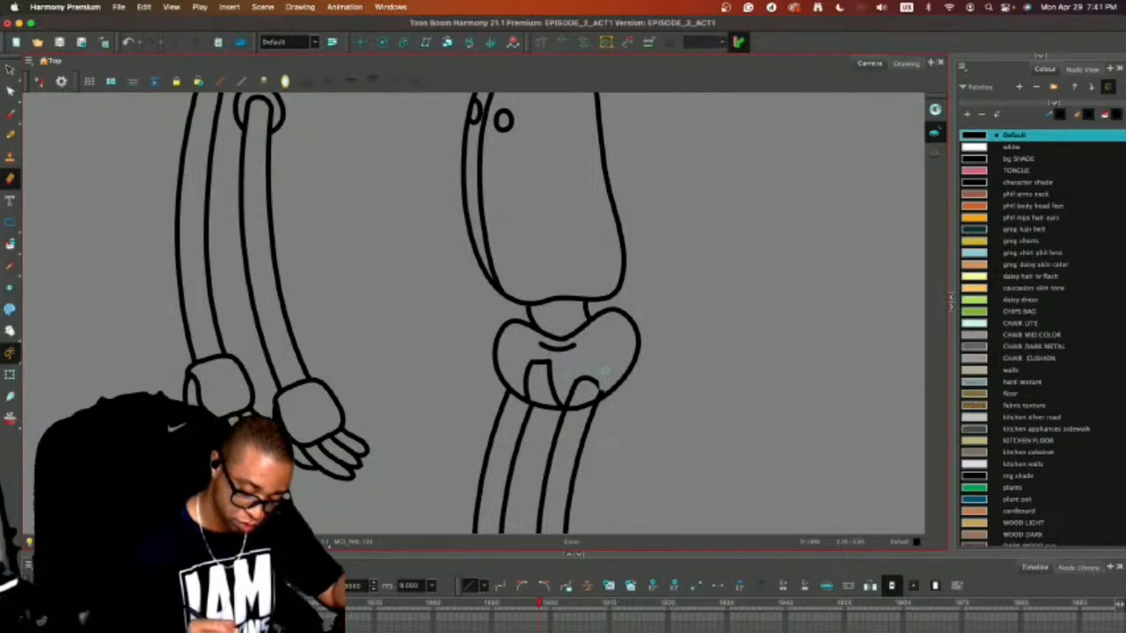
{"action": "key", "text": "super+z"}
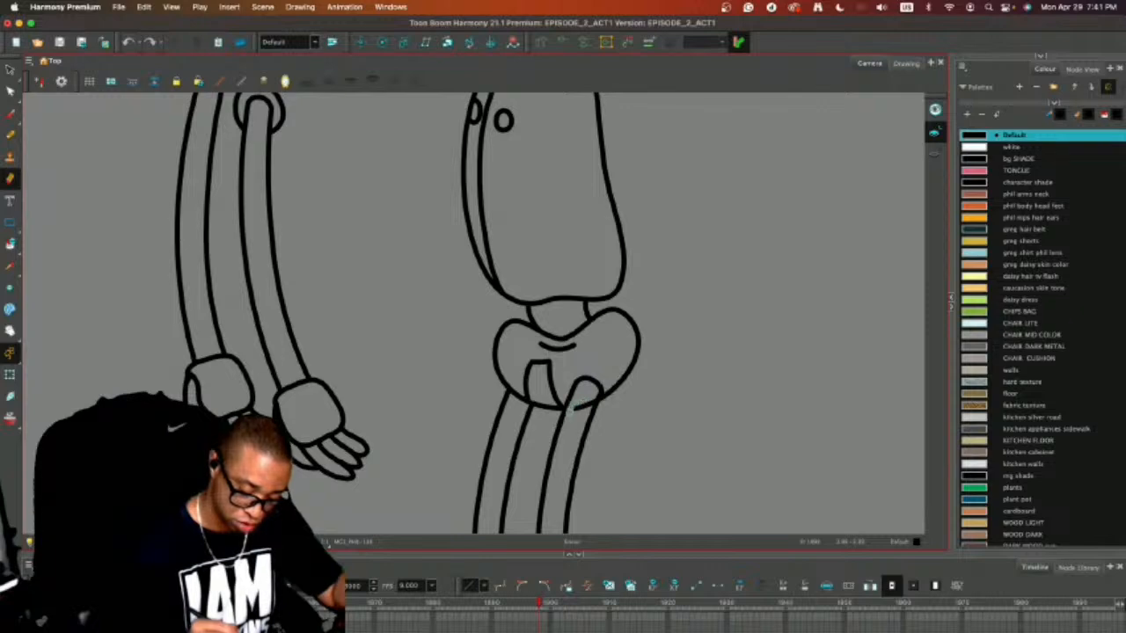
{"action": "left_click_drag", "start_coordinate": [582, 400], "coordinate": [590, 403]}
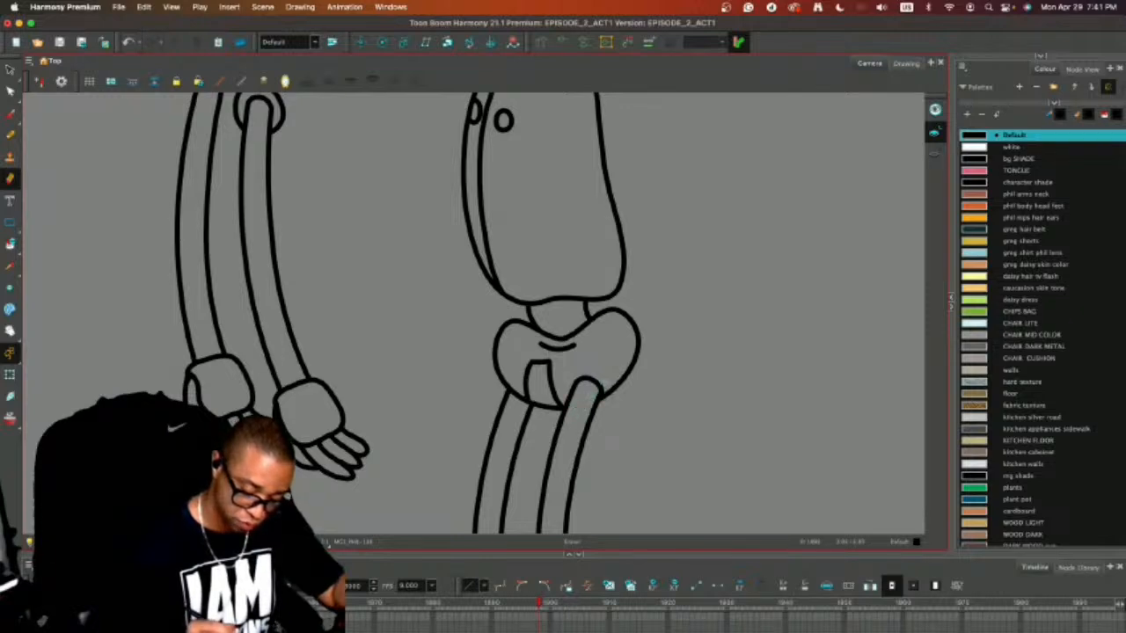
Draw a curved cuff around the near leg's rounded top and a short matching arc above the far leg.
{"action": "key", "text": "alt+b"}
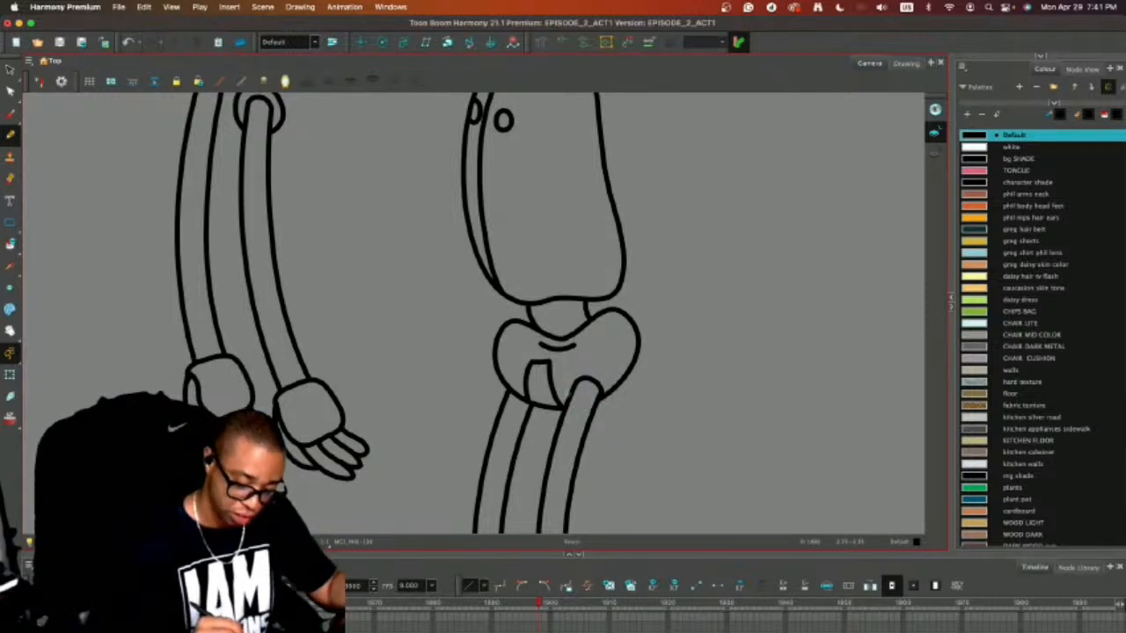
{"action": "mouse_move", "coordinate": [572, 397]}
{"action": "left_mouse_down"}
{"action": "mouse_move", "coordinate": [566, 374]}
{"action": "mouse_move", "coordinate": [607, 384]}
{"action": "left_mouse_up"}
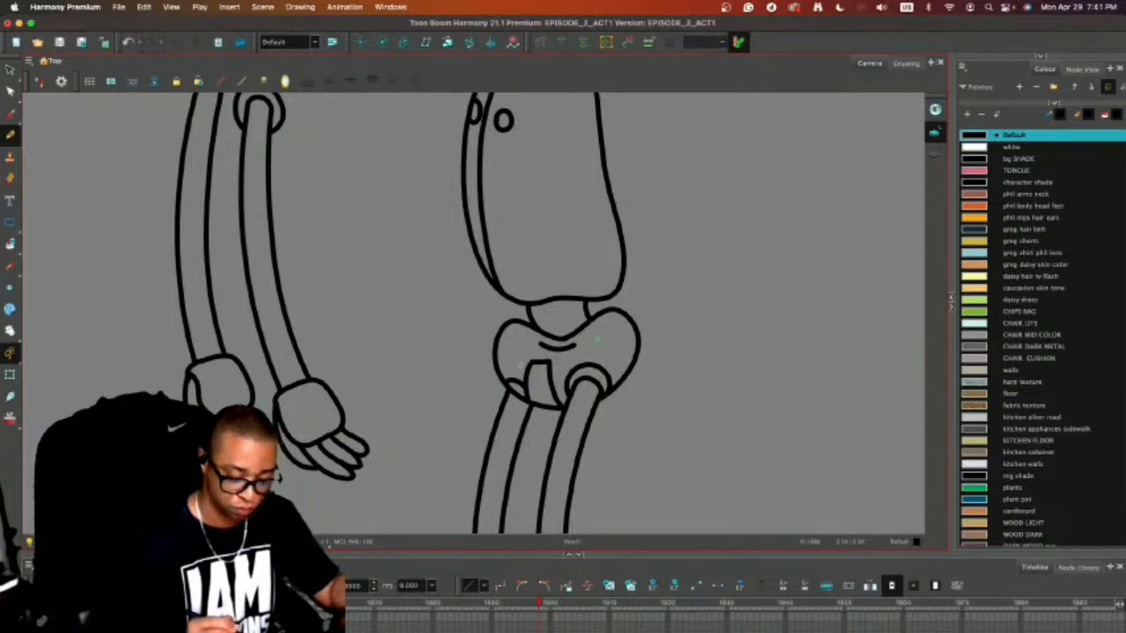
{"action": "key", "text": "2"}
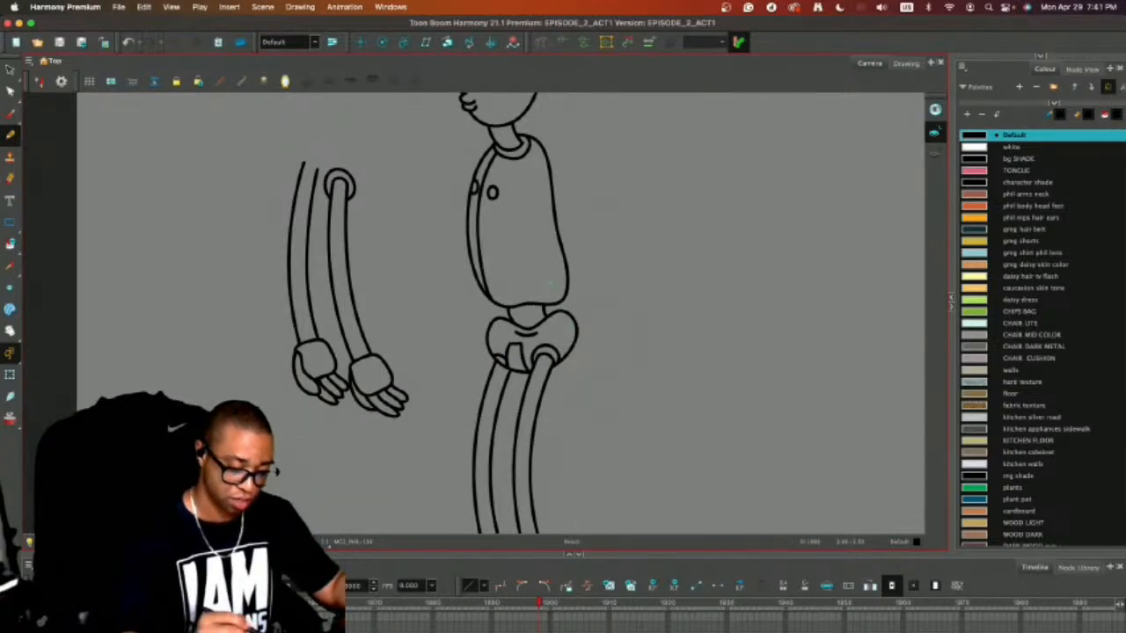
Draw short horizontal lines across the lower ends of both legs to close them off.
{"action": "left_click_drag", "start_coordinate": [686, 304], "coordinate": [702, 182]}
{"action": "left_click_drag", "start_coordinate": [504, 458], "coordinate": [569, 457]}
{"action": "key", "text": "1"}
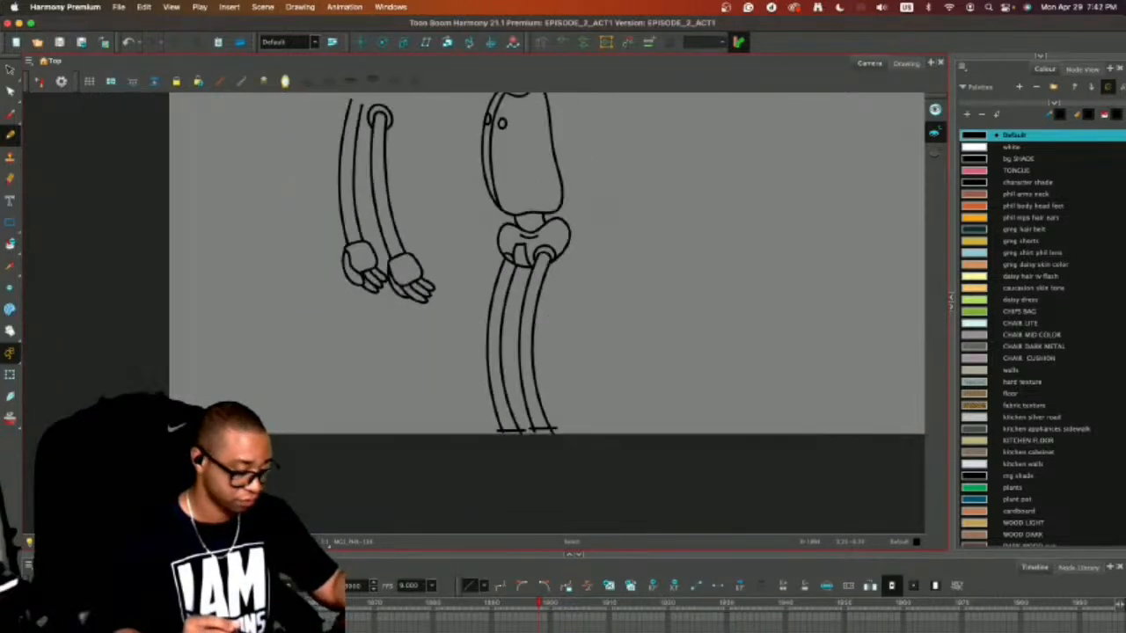
{"action": "left_click_drag", "start_coordinate": [593, 317], "coordinate": [603, 431]}
Move both separate arms onto the body, seating the near arm at the shoulder and the far arm toward the chest.
{"action": "key", "text": "alt+s"}
{"action": "left_click", "coordinate": [394, 247]}
{"action": "left_click_drag", "start_coordinate": [394, 247], "coordinate": [538, 252]}
{"action": "left_click", "coordinate": [380, 247]}
{"action": "left_click_drag", "start_coordinate": [362, 275], "coordinate": [354, 259]}
{"action": "scroll", "coordinate": [595, 258], "scroll_direction": "down", "scroll_amount": 1}
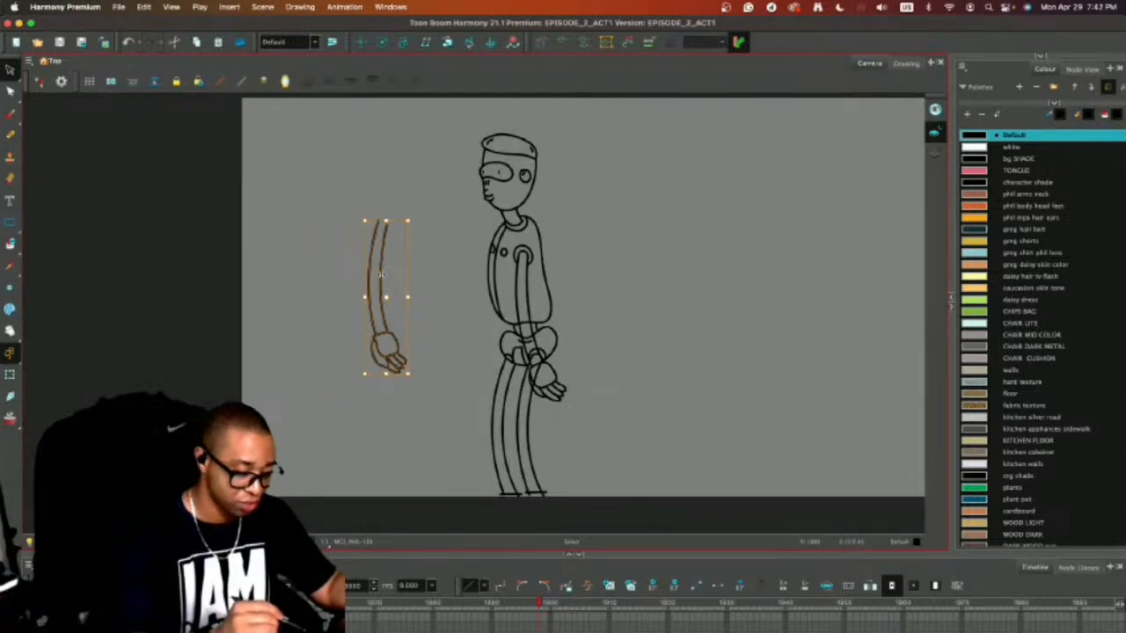
{"action": "left_click_drag", "start_coordinate": [380, 274], "coordinate": [501, 297]}
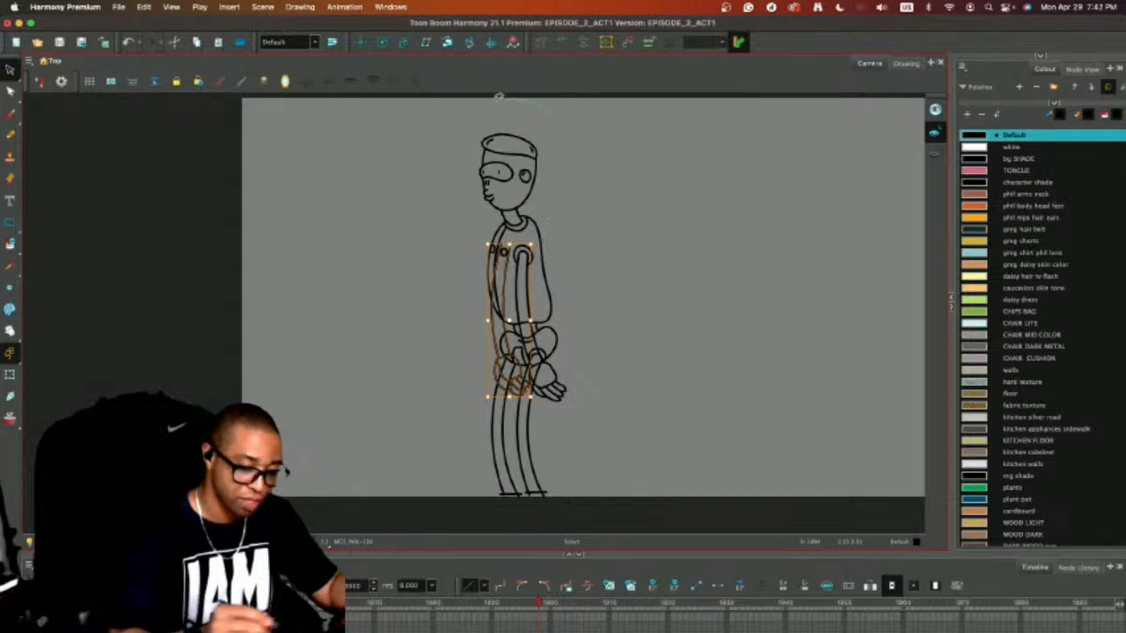
Duplicate the whole assembled side-view character and place the copy to the right of the original.
{"action": "mouse_move", "coordinate": [499, 97]}
{"action": "left_mouse_down"}
{"action": "mouse_move", "coordinate": [576, 132]}
{"action": "mouse_move", "coordinate": [517, 217]}
{"action": "mouse_move", "coordinate": [770, 221]}
{"action": "left_mouse_up"}
{"action": "left_click", "coordinate": [628, 199]}
{"action": "key", "text": "2"}
{"action": "key", "text": "2"}
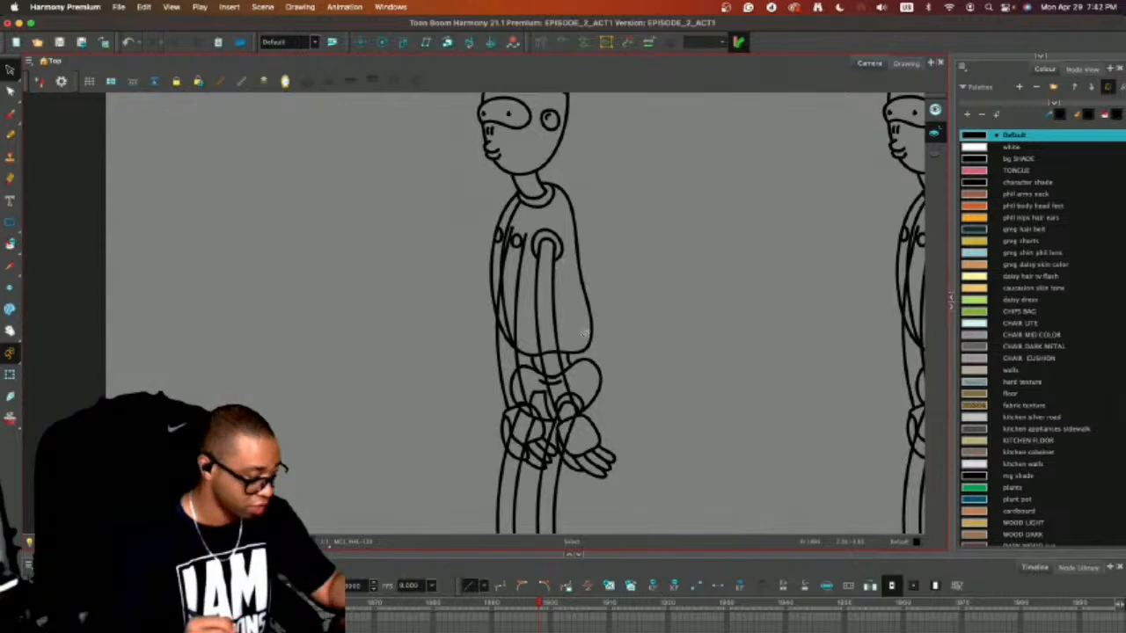
Move the original character's far arm off the body into the empty space in front of it.
{"action": "left_click", "coordinate": [508, 351]}
{"action": "left_click_drag", "start_coordinate": [508, 351], "coordinate": [394, 358]}
{"action": "left_click", "coordinate": [645, 260]}
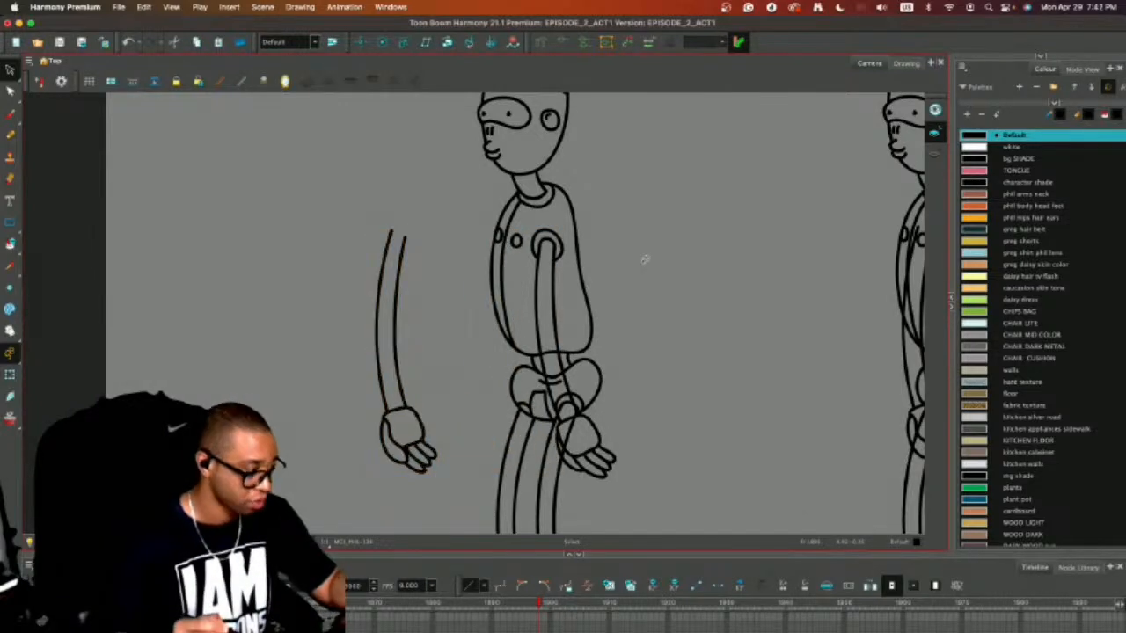
Erase the torso, waist, hip and leg lines that show through the near arm and hand.
{"action": "key", "text": "alt+e"}
{"action": "key", "text": "2"}
{"action": "key", "text": "2"}
{"action": "mouse_move", "coordinate": [642, 395]}
{"action": "left_mouse_down"}
{"action": "mouse_move", "coordinate": [557, 250]}
{"action": "mouse_move", "coordinate": [536, 280]}
{"action": "mouse_move", "coordinate": [544, 271]}
{"action": "mouse_move", "coordinate": [554, 315]}
{"action": "mouse_move", "coordinate": [554, 277]}
{"action": "mouse_move", "coordinate": [558, 318]}
{"action": "mouse_move", "coordinate": [553, 276]}
{"action": "mouse_move", "coordinate": [553, 327]}
{"action": "left_mouse_up"}
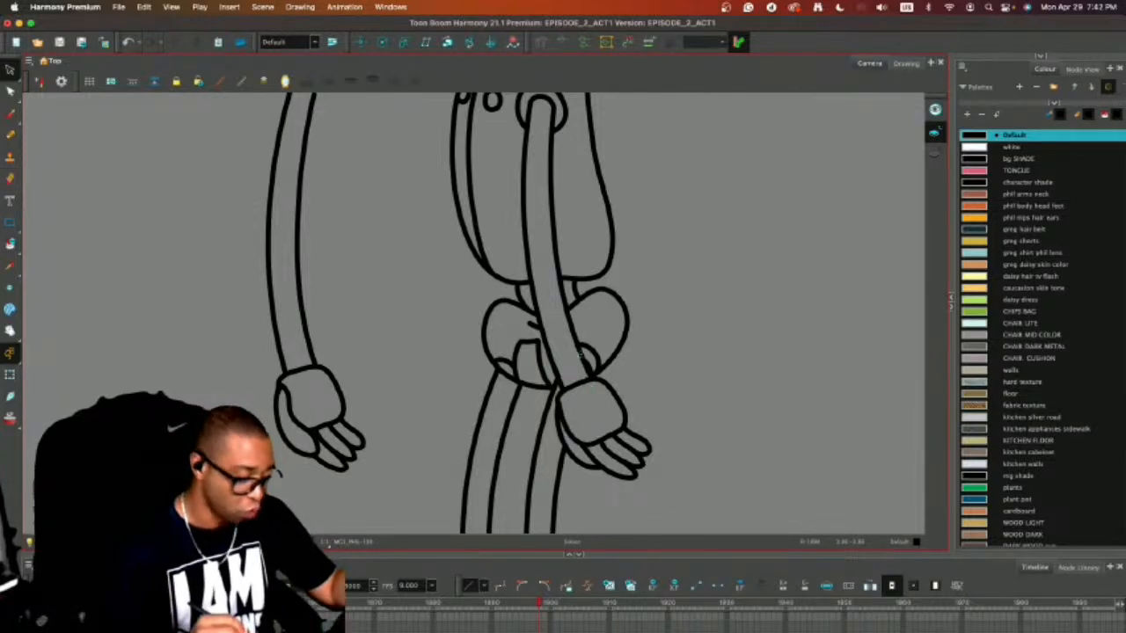
{"action": "key", "text": "alt+e"}
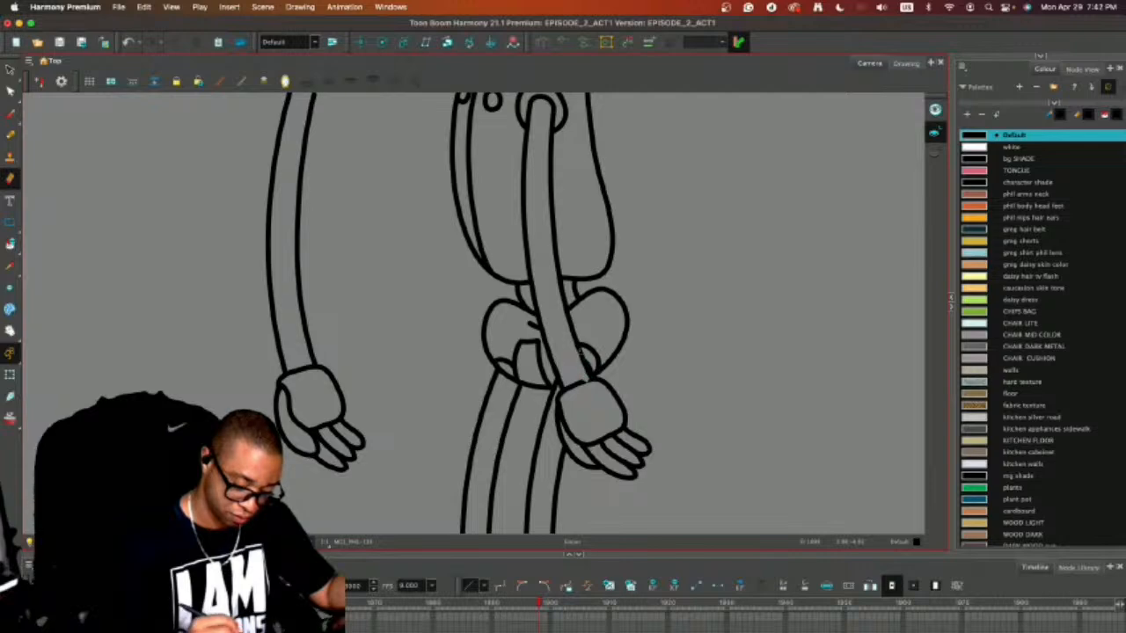
{"action": "key", "text": "super+z"}
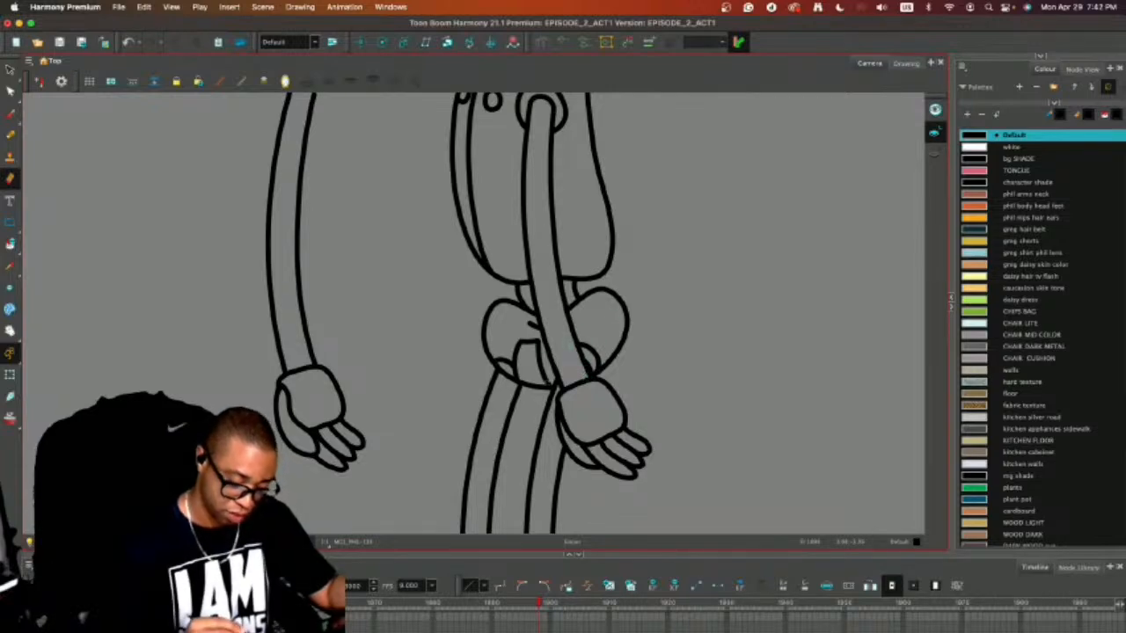
Move the far arm back over the torso so its hand overlaps the upper legs.
{"action": "key", "text": "alt+s"}
{"action": "left_click", "coordinate": [348, 392]}
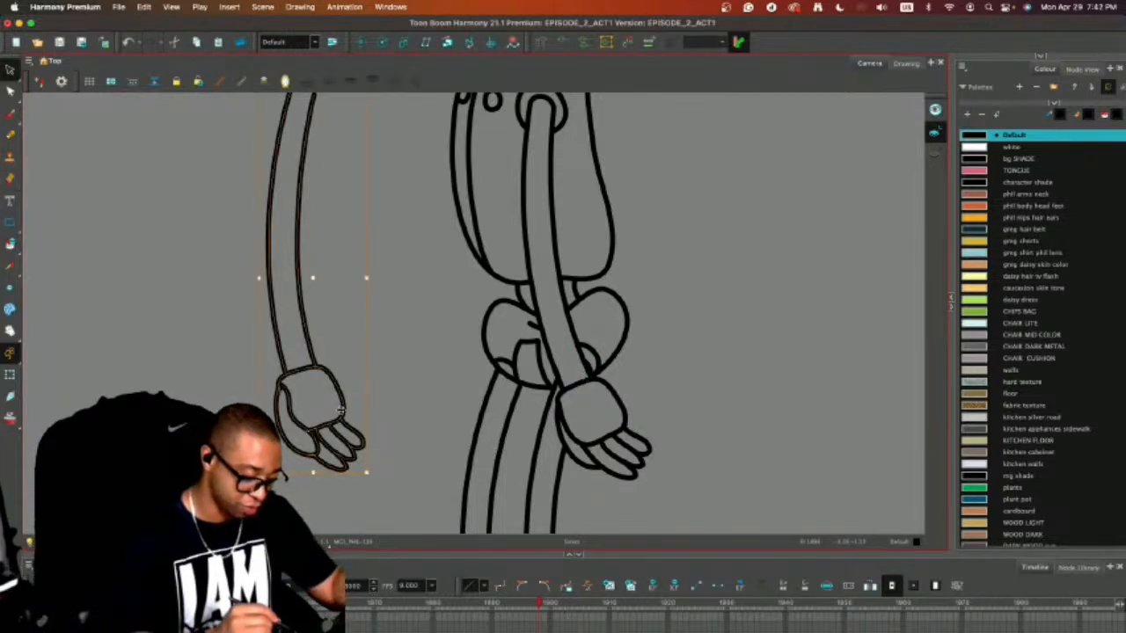
{"action": "mouse_move", "coordinate": [343, 412]}
{"action": "left_mouse_down"}
{"action": "mouse_move", "coordinate": [545, 417]}
{"action": "mouse_move", "coordinate": [524, 427]}
{"action": "mouse_move", "coordinate": [539, 398]}
{"action": "left_mouse_up"}
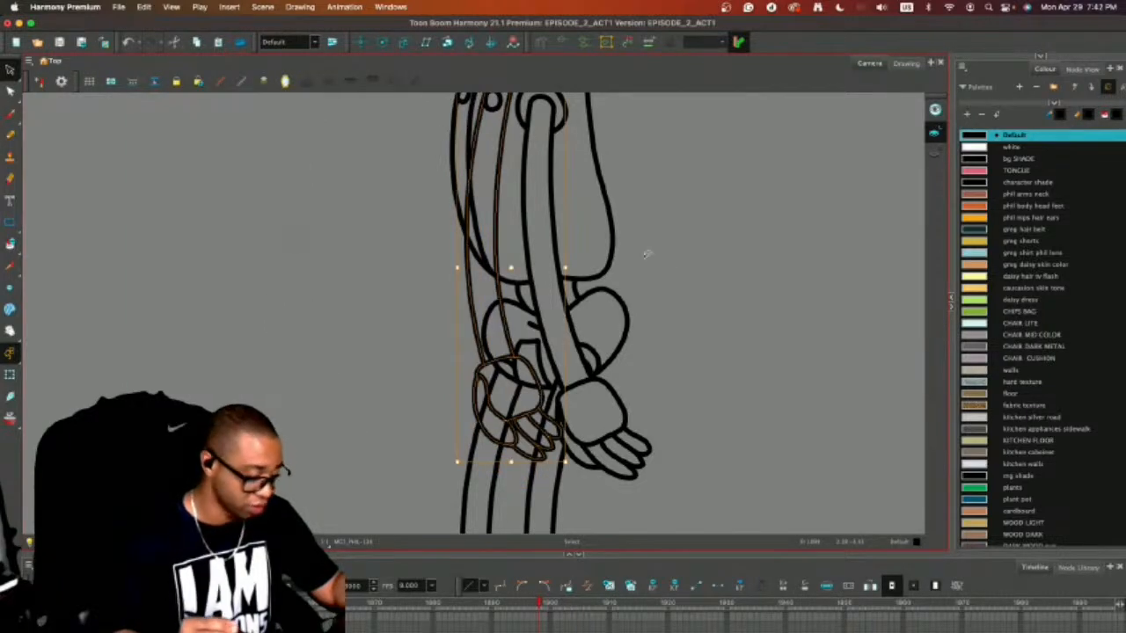
{"action": "left_click", "coordinate": [663, 307]}
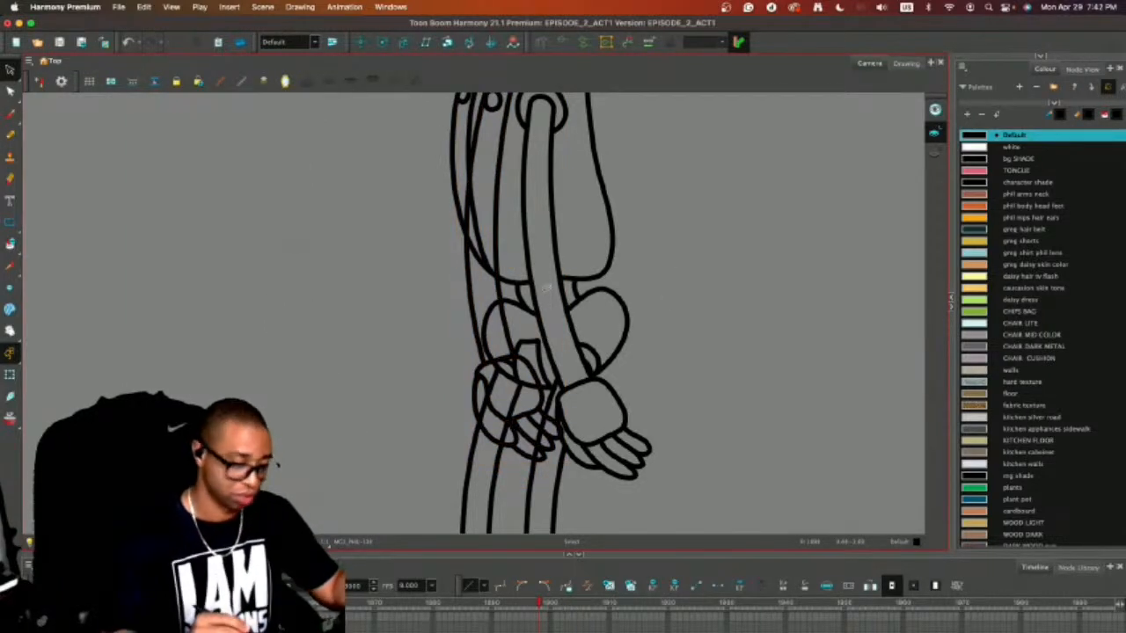
Cut the far arm's lines near the torso's lower front edge and ungroup the arm's strokes.
{"action": "key", "text": "alt+e"}
{"action": "mouse_move", "coordinate": [533, 231]}
{"action": "left_mouse_down"}
{"action": "mouse_move", "coordinate": [538, 308]}
{"action": "mouse_move", "coordinate": [471, 295]}
{"action": "mouse_move", "coordinate": [475, 311]}
{"action": "left_mouse_up"}
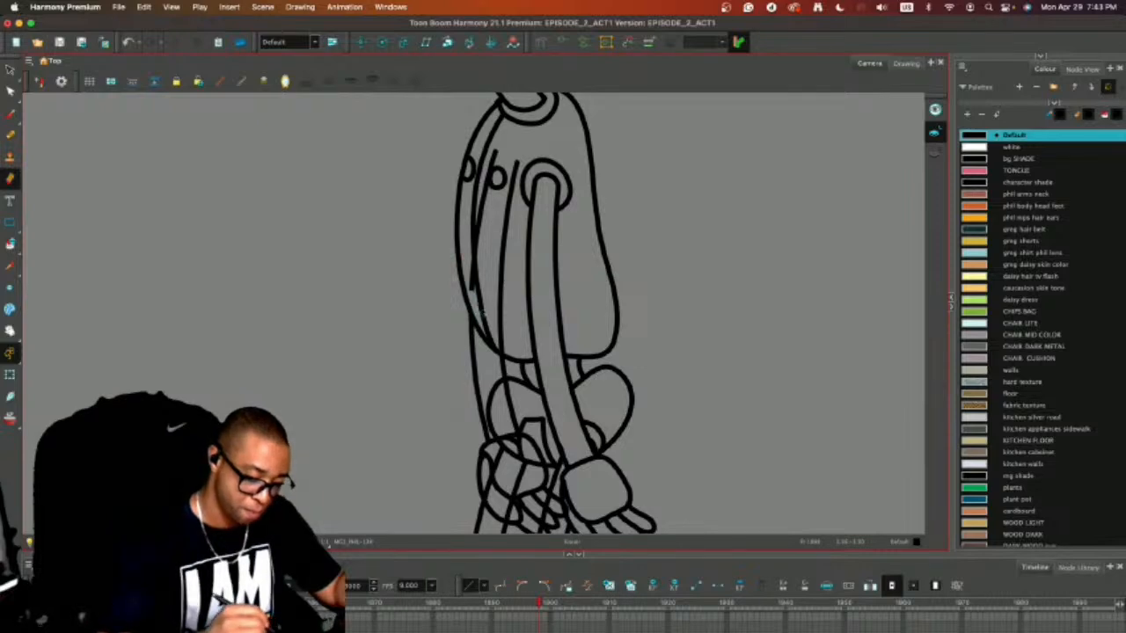
{"action": "key", "text": "alt+s"}
{"action": "left_click", "coordinate": [501, 254]}
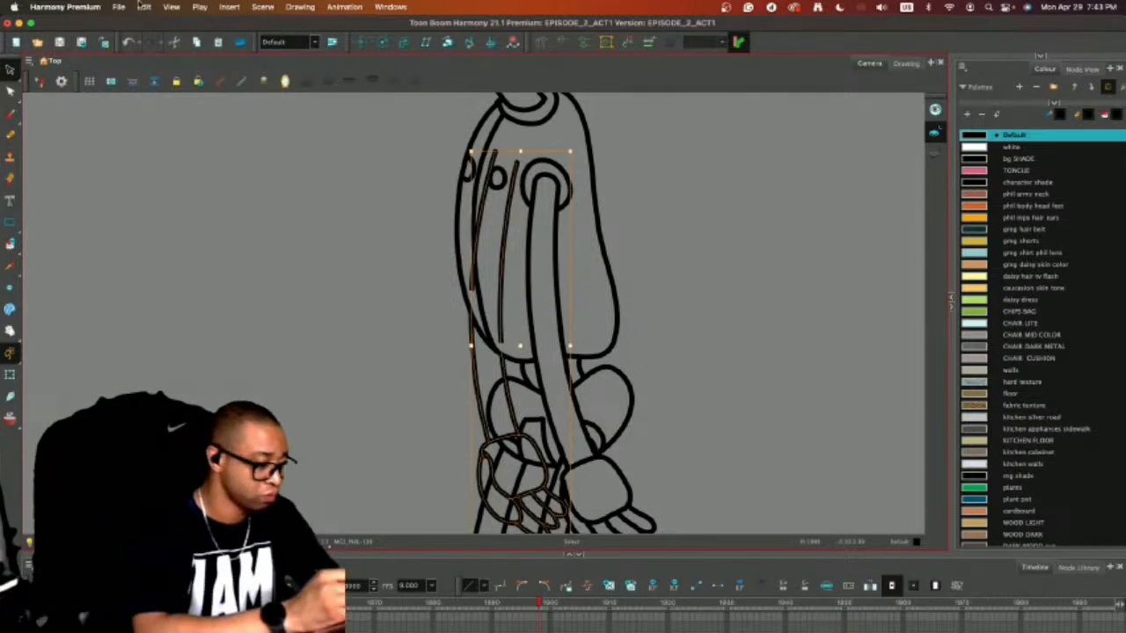
{"action": "left_click", "coordinate": [143, 6]}
{"action": "mouse_move", "coordinate": [308, 366]}
{"action": "left_click", "coordinate": [343, 380]}
{"action": "left_click", "coordinate": [648, 217]}
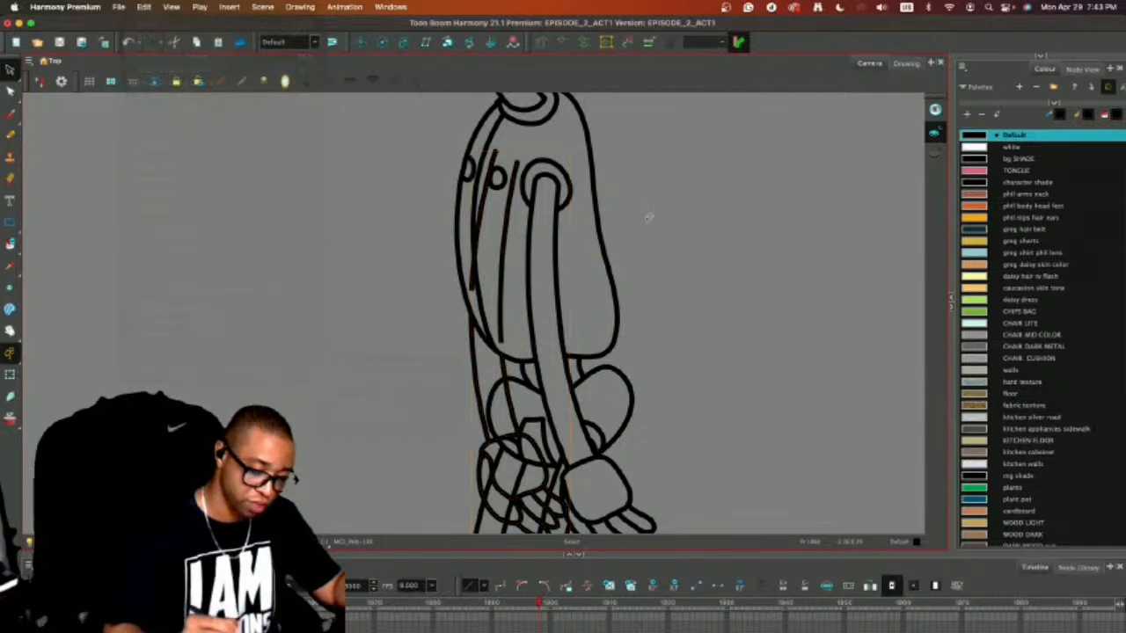
Delete the far arm's two upper line segments lying over the torso.
{"action": "left_click", "coordinate": [480, 209]}
{"action": "key", "text": "Delete"}
{"action": "left_click", "coordinate": [506, 211]}
{"action": "key", "text": "Delete"}
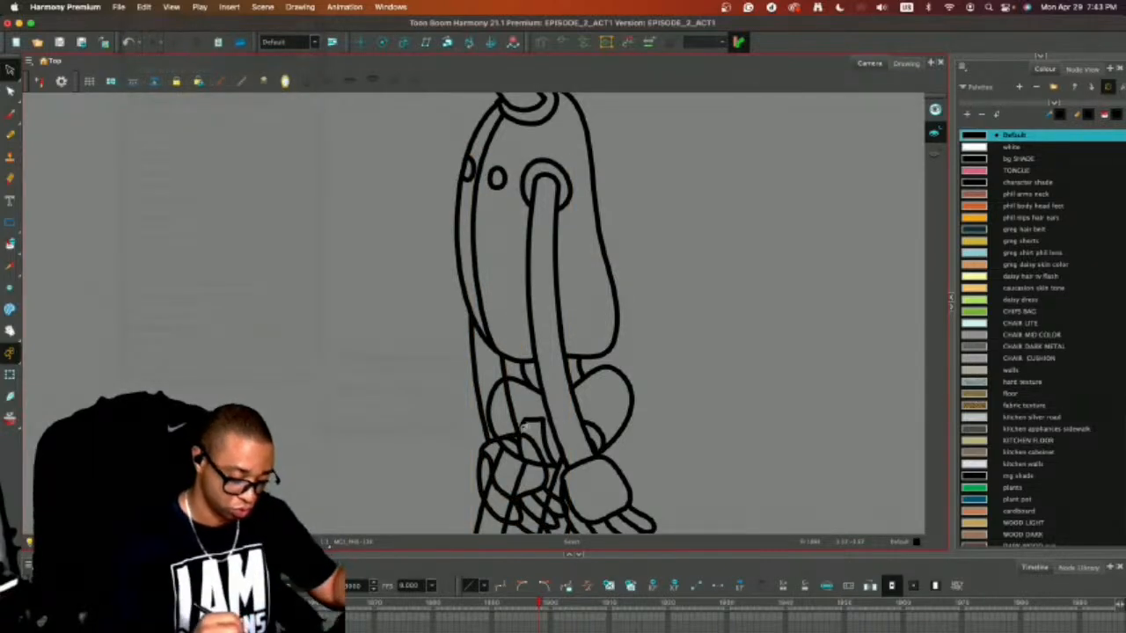
Erase the parts of the far hand and fingers that overlap the legs.
{"action": "key", "text": "alt+e"}
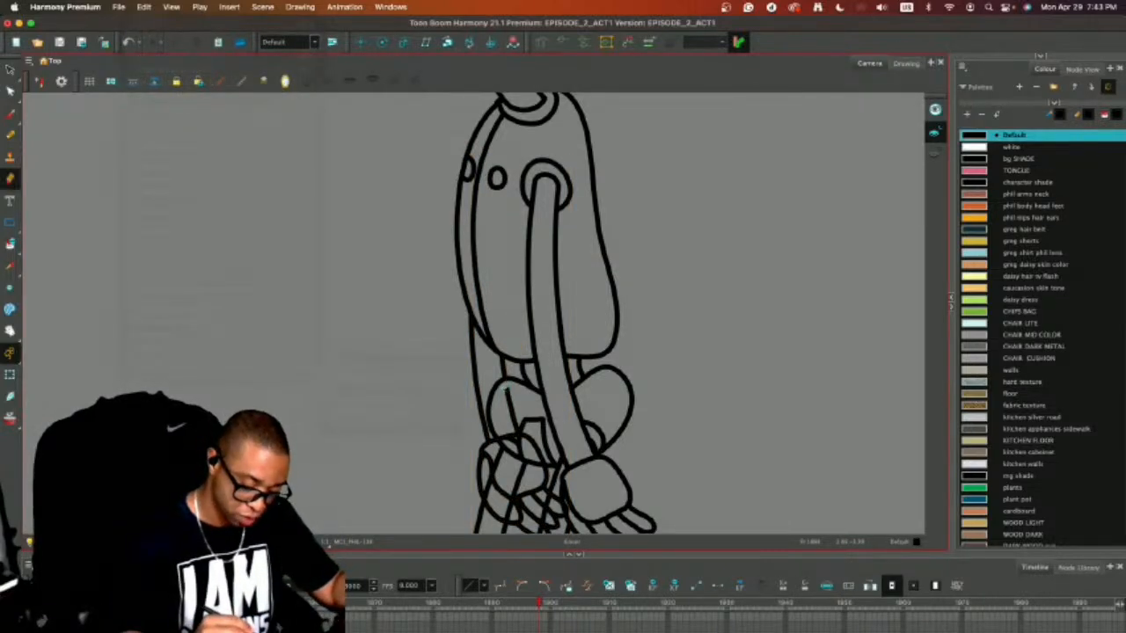
{"action": "scroll", "coordinate": [516, 402], "scroll_direction": "down", "scroll_amount": 3}
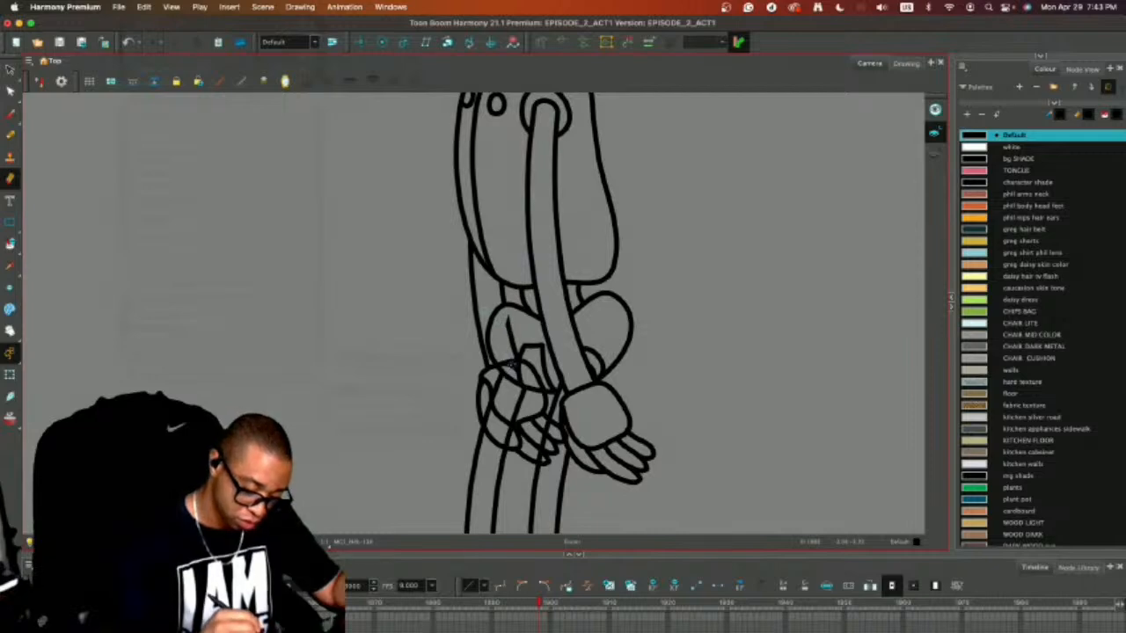
{"action": "left_click_drag", "start_coordinate": [495, 409], "coordinate": [488, 434]}
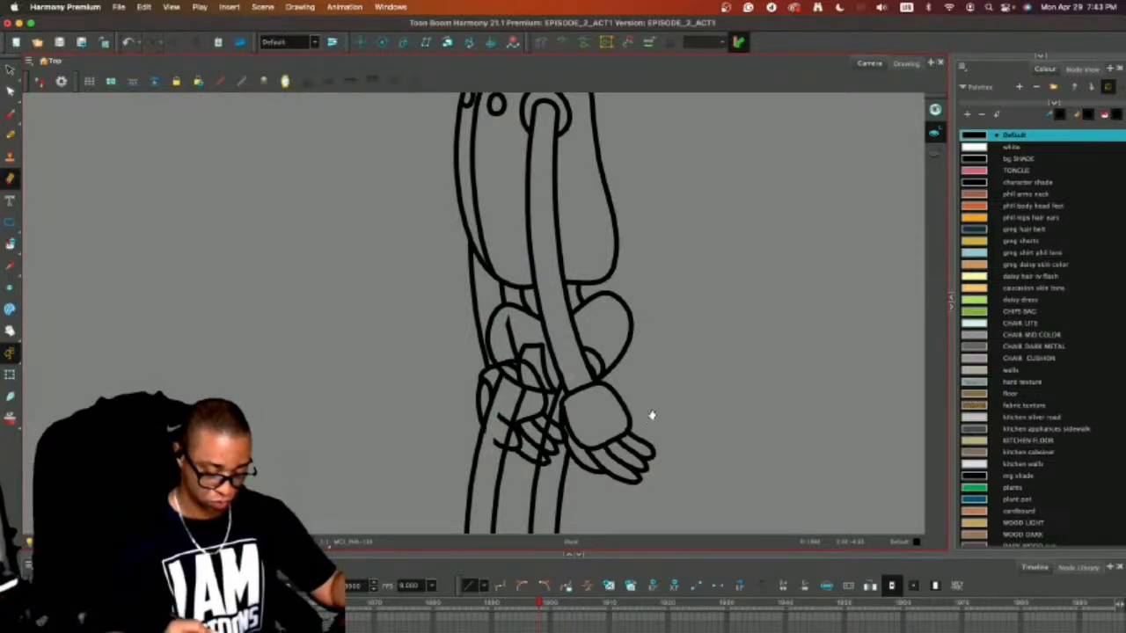
{"action": "mouse_move", "coordinate": [653, 414]}
{"action": "left_mouse_down"}
{"action": "mouse_move", "coordinate": [671, 279]}
{"action": "mouse_move", "coordinate": [666, 302]}
{"action": "left_mouse_up"}
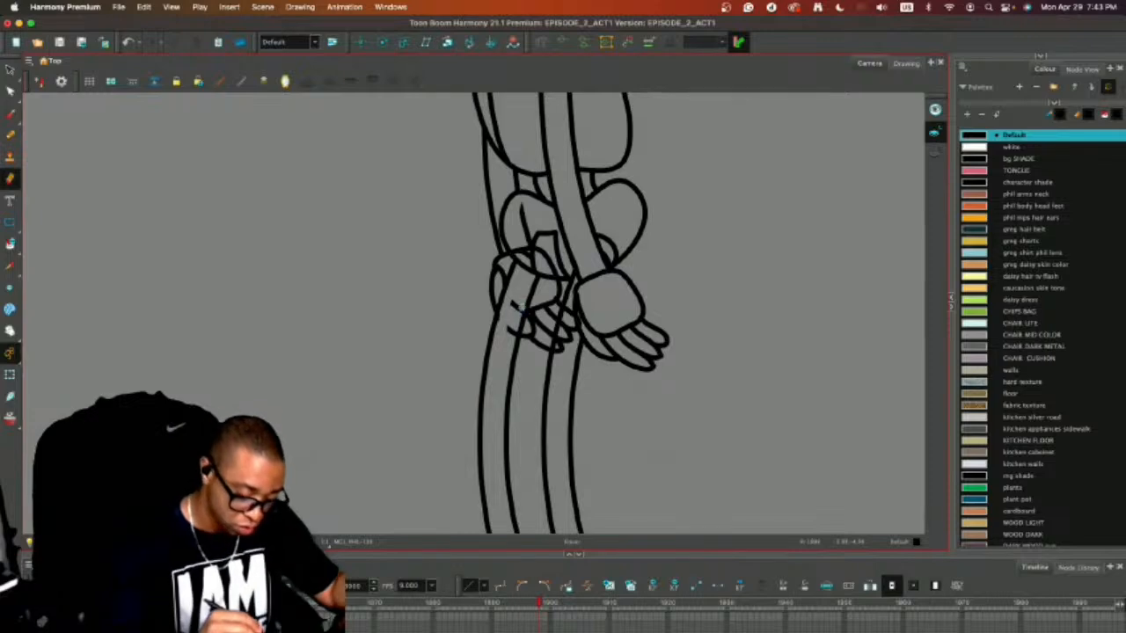
{"action": "mouse_move", "coordinate": [517, 304]}
{"action": "left_mouse_down"}
{"action": "mouse_move", "coordinate": [508, 323]}
{"action": "mouse_move", "coordinate": [560, 354]}
{"action": "mouse_move", "coordinate": [567, 313]}
{"action": "left_mouse_up"}
Delete the leftover far-arm and finger fragments inside the hips and the near leg.
{"action": "key", "text": "alt+s"}
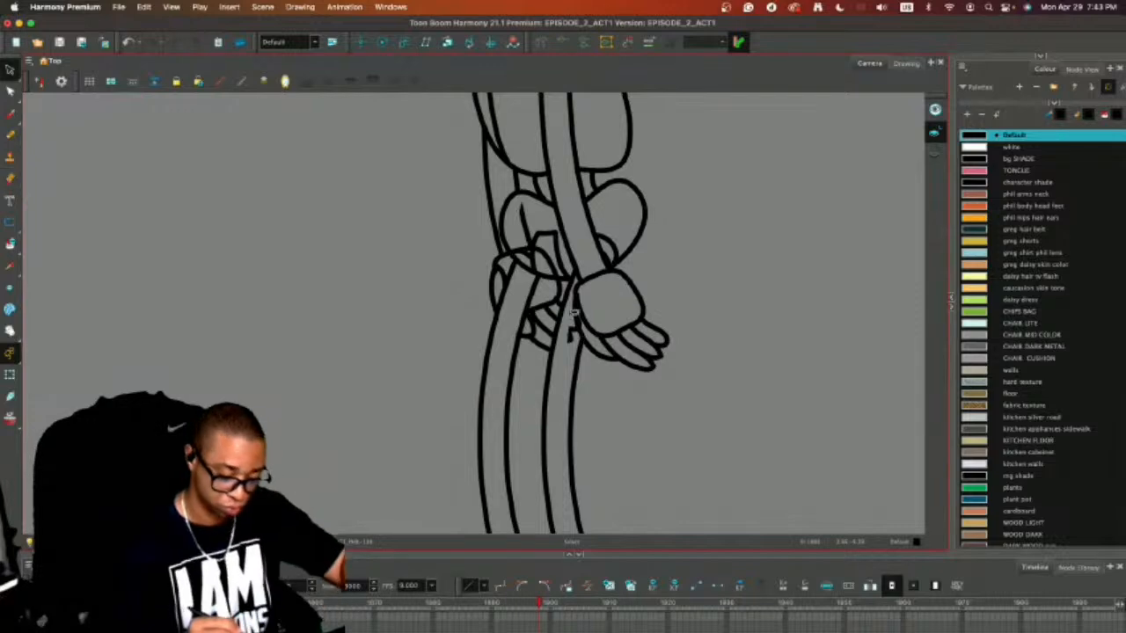
{"action": "left_click", "coordinate": [571, 332]}
{"action": "key", "text": "Delete"}
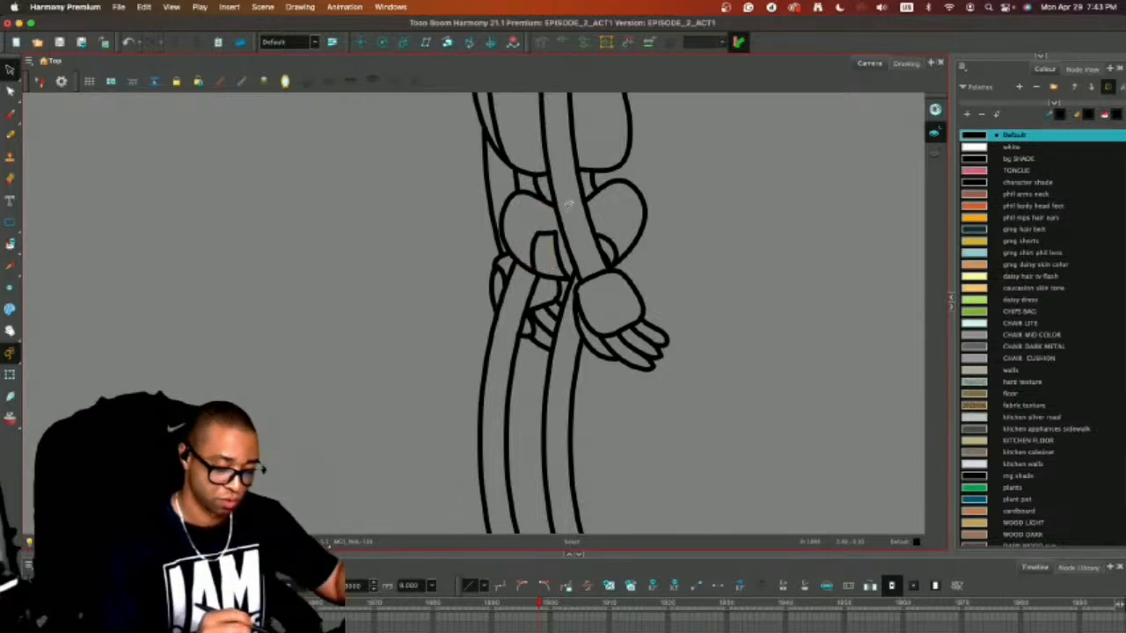
Compare the side-view pose with the preceding hands-on-hips drawing by flipping between the neighbouring frames.
{"action": "scroll", "coordinate": [703, 276], "scroll_direction": "down", "scroll_amount": 4}
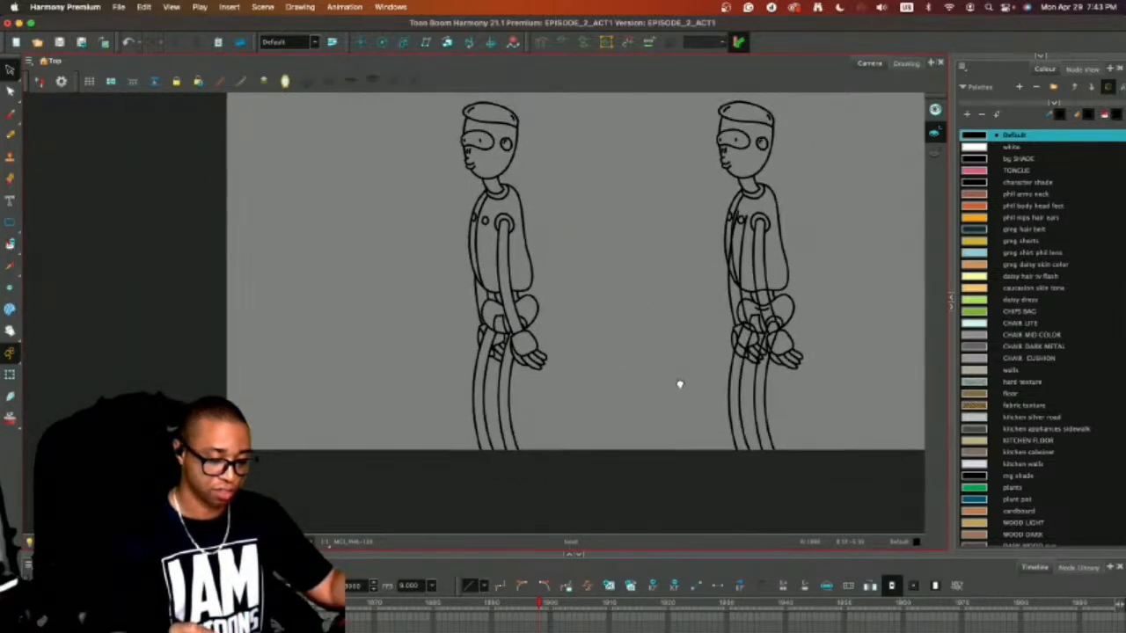
{"action": "left_click_drag", "start_coordinate": [680, 384], "coordinate": [694, 438]}
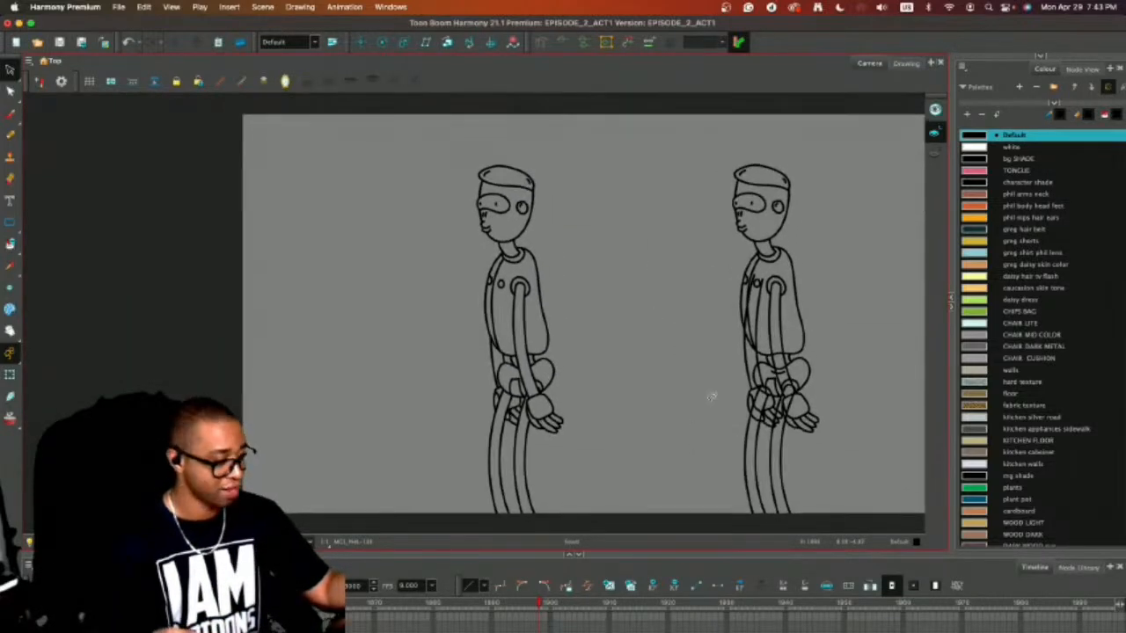
{"action": "key", "text": "comma"}
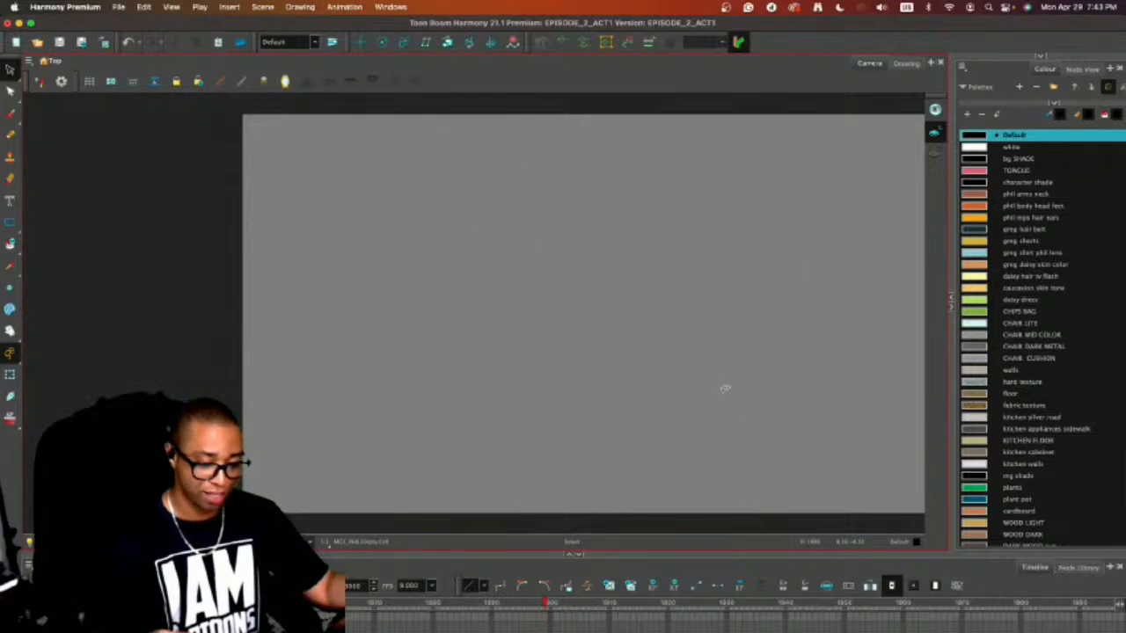
{"action": "key", "text": "period"}
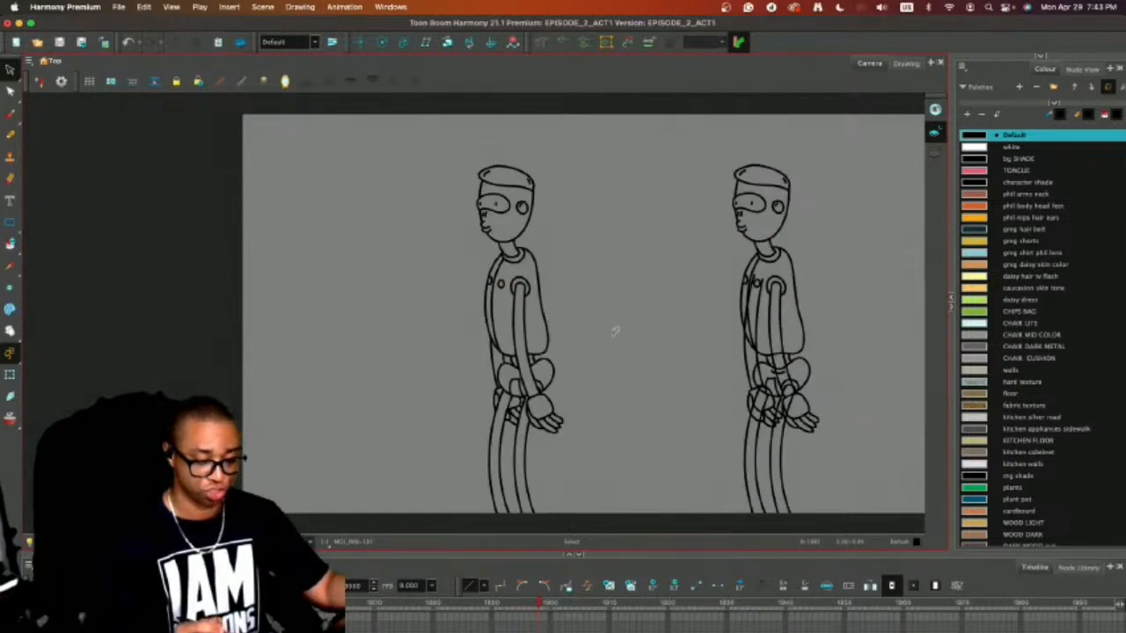
{"action": "key", "text": "comma"}
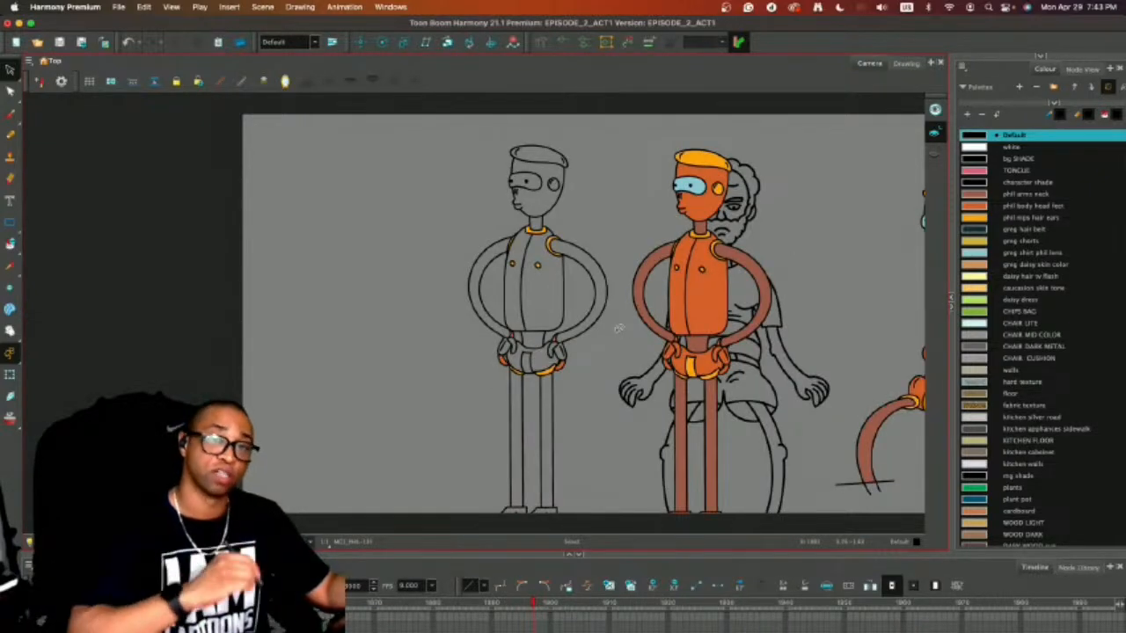
{"action": "key", "text": "period"}
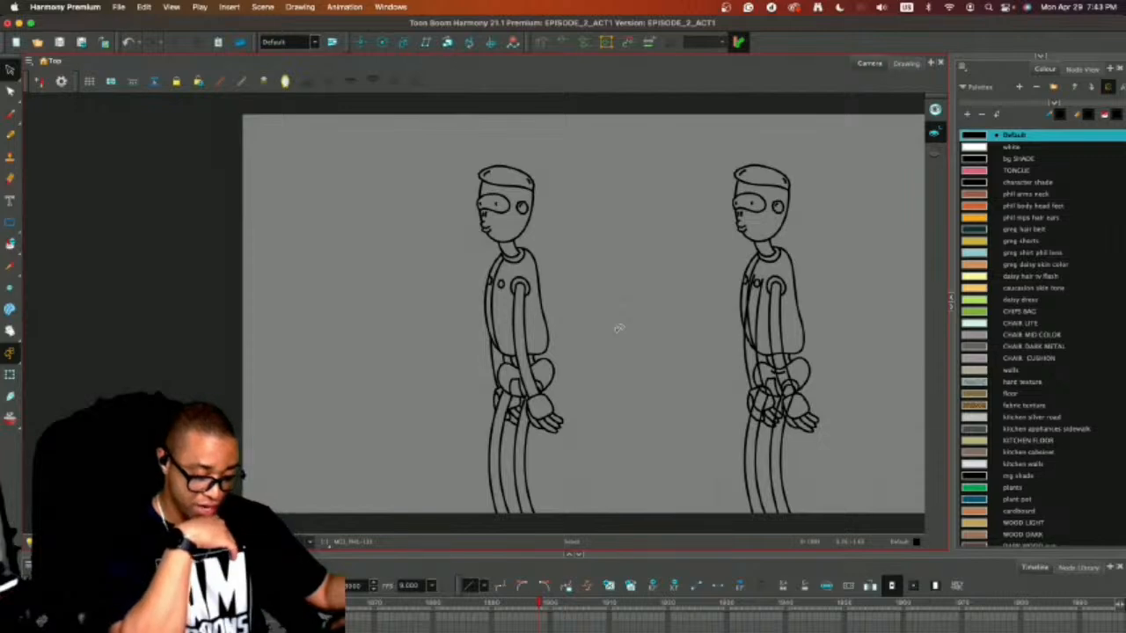
{"action": "key", "text": "comma"}
{"action": "key", "text": "period"}
{"action": "key", "text": "comma"}
{"action": "key", "text": "period"}
{"action": "key", "text": "comma"}
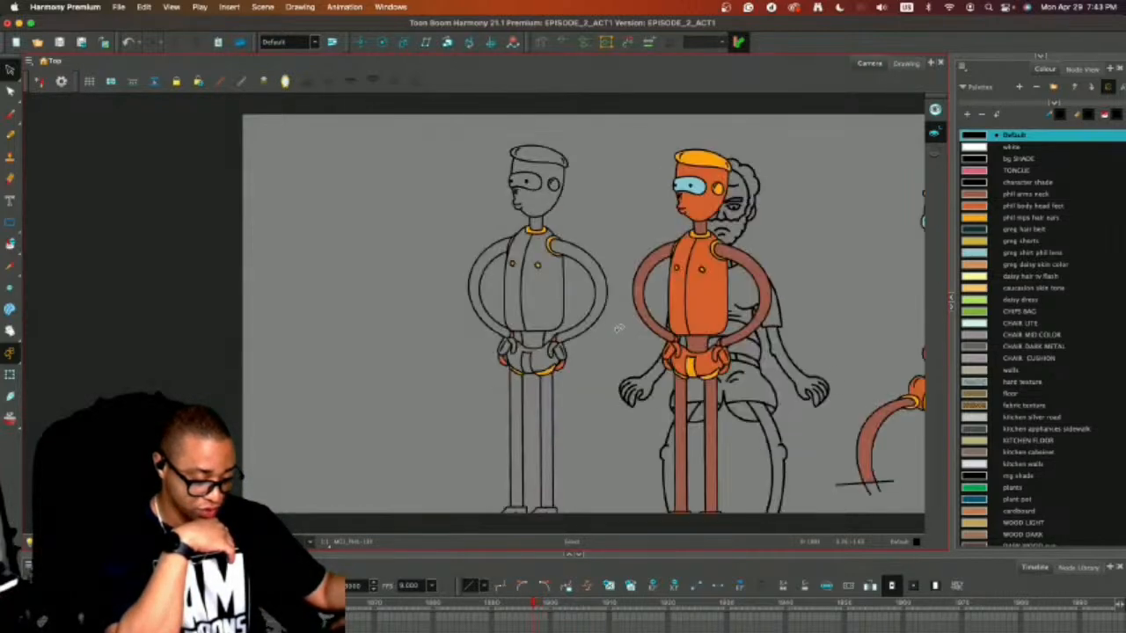
{"action": "key", "text": "period"}
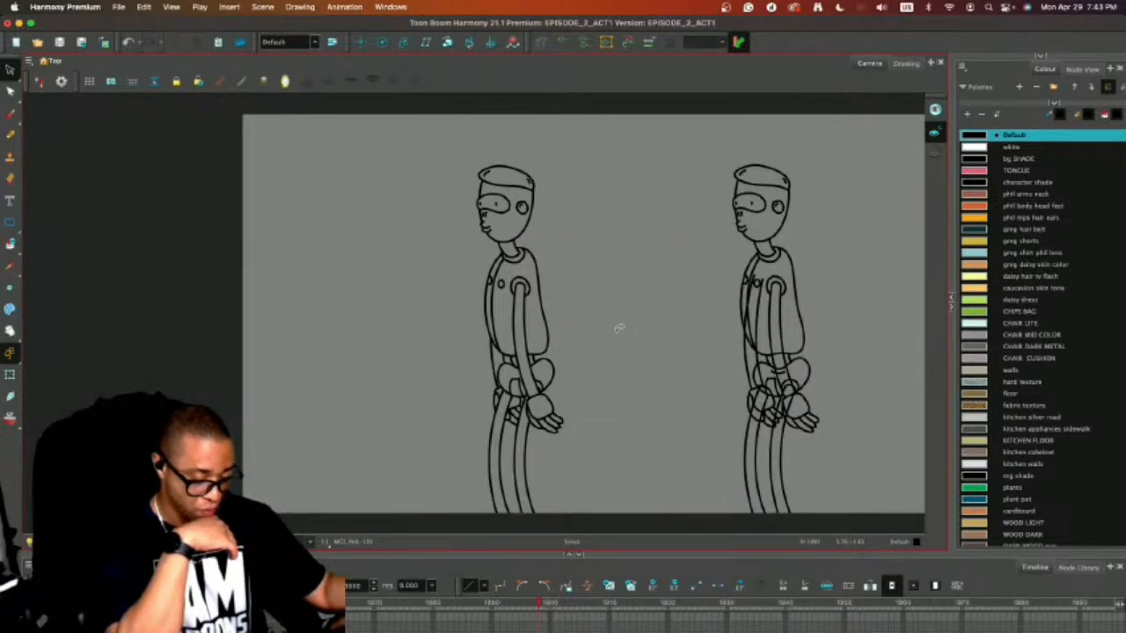
{"action": "key", "text": "comma"}
{"action": "key", "text": "period"}
Nudge the original side-view character's mouth slightly toward the front of the face.
{"action": "key", "text": "2"}
{"action": "key", "text": "2"}
{"action": "key", "text": "2"}
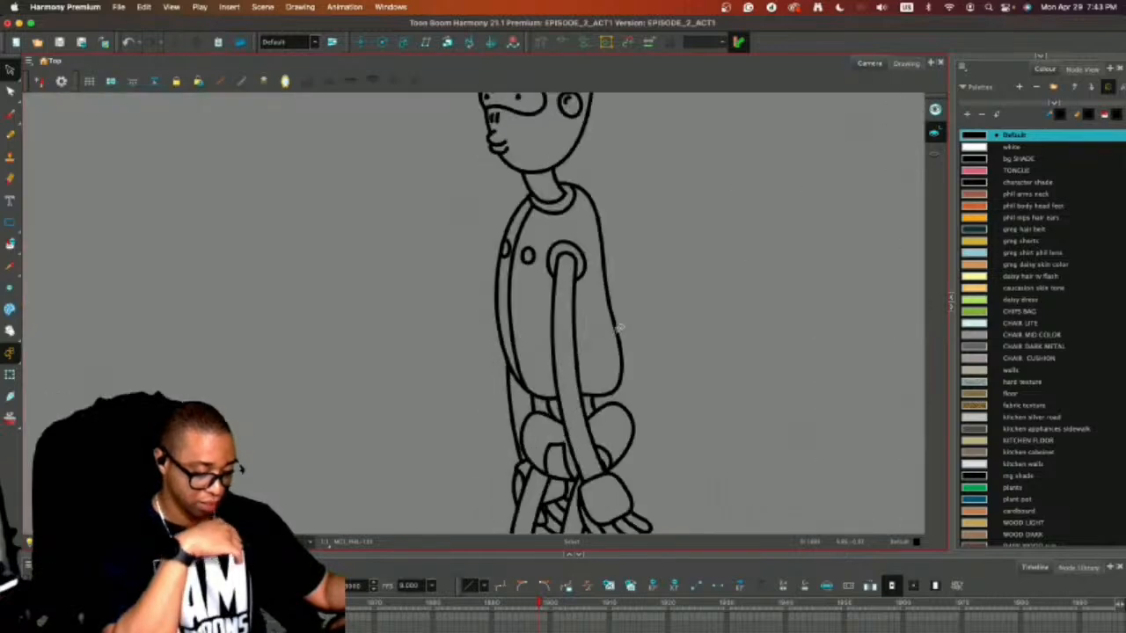
{"action": "left_click_drag", "start_coordinate": [638, 166], "coordinate": [686, 357]}
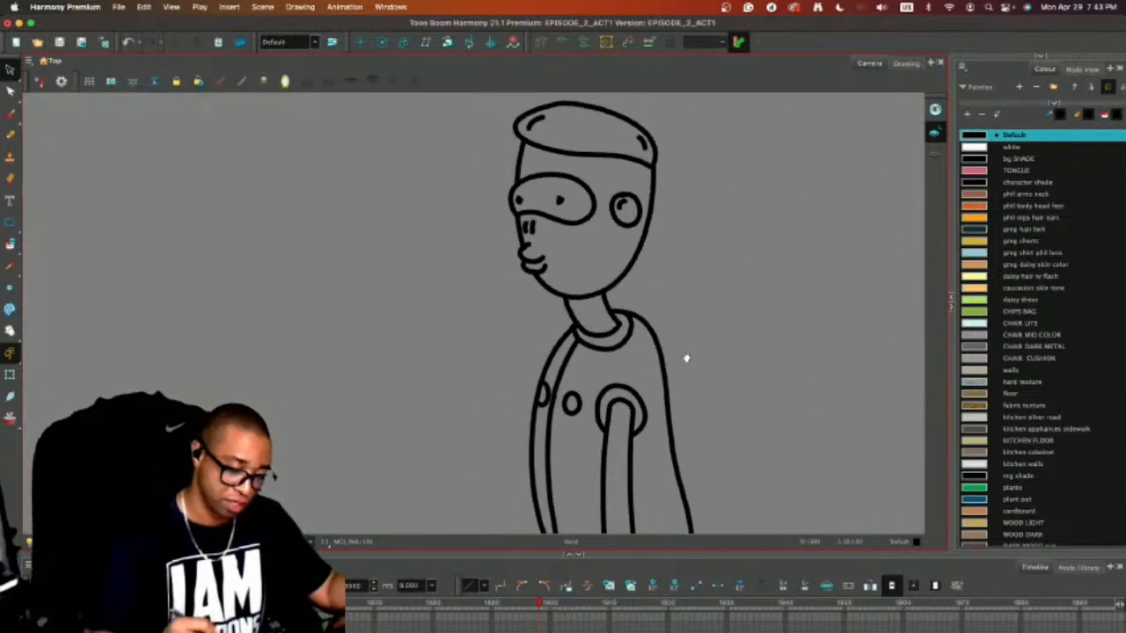
{"action": "left_click", "coordinate": [532, 253]}
{"action": "left_click_drag", "start_coordinate": [535, 258], "coordinate": [531, 259]}
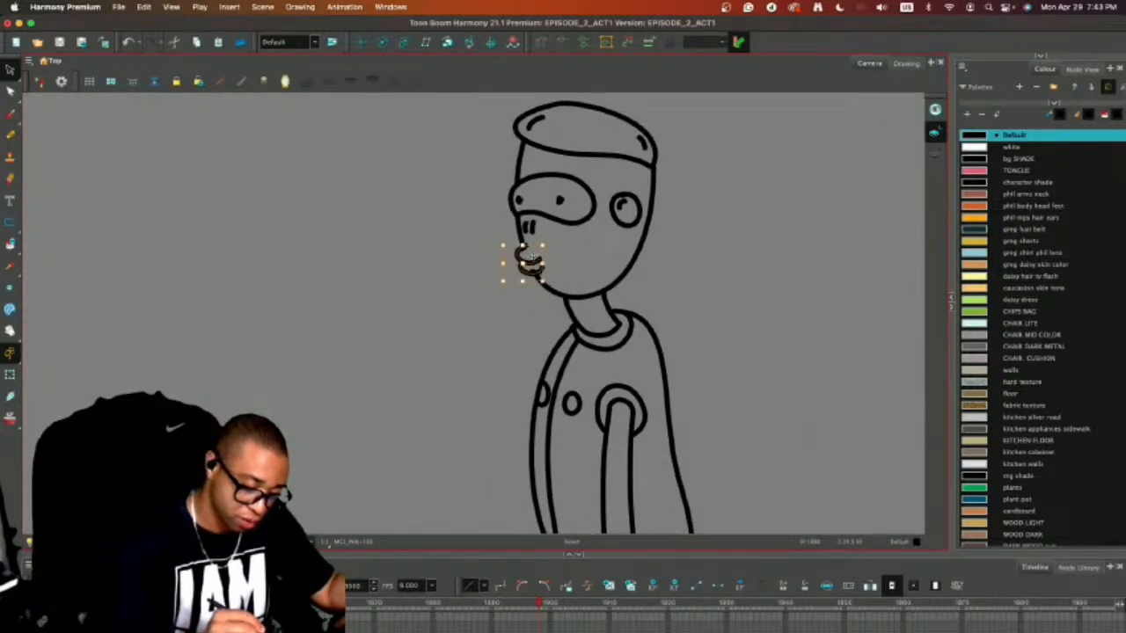
{"action": "key", "text": "Escape"}
{"action": "key", "text": "period"}
{"action": "key", "text": "comma"}
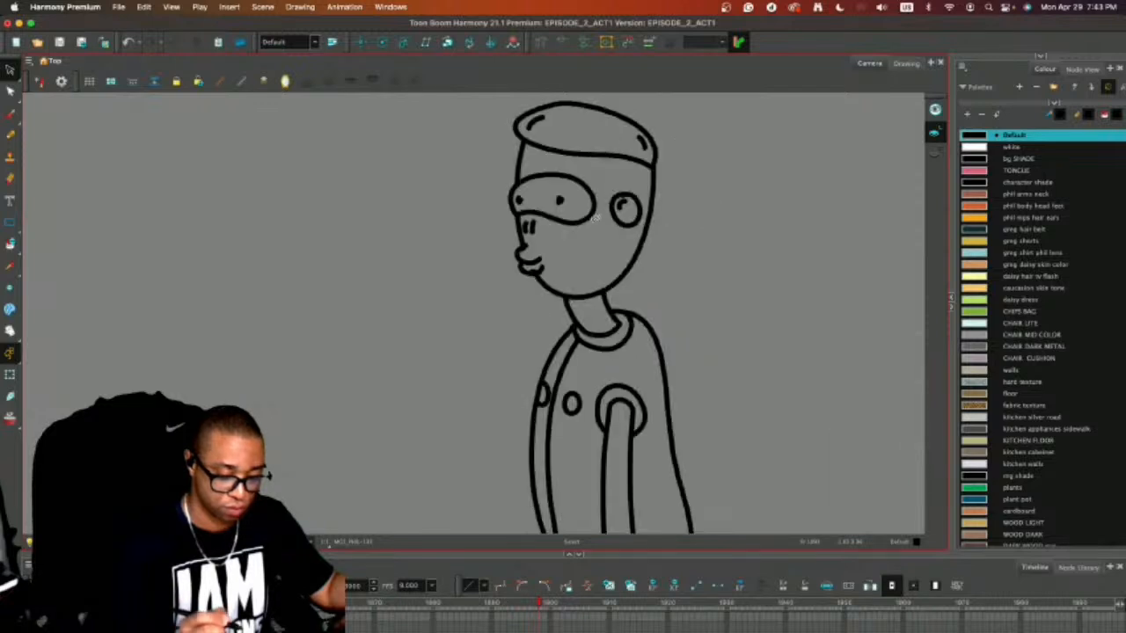
{"action": "key", "text": "alt+e"}
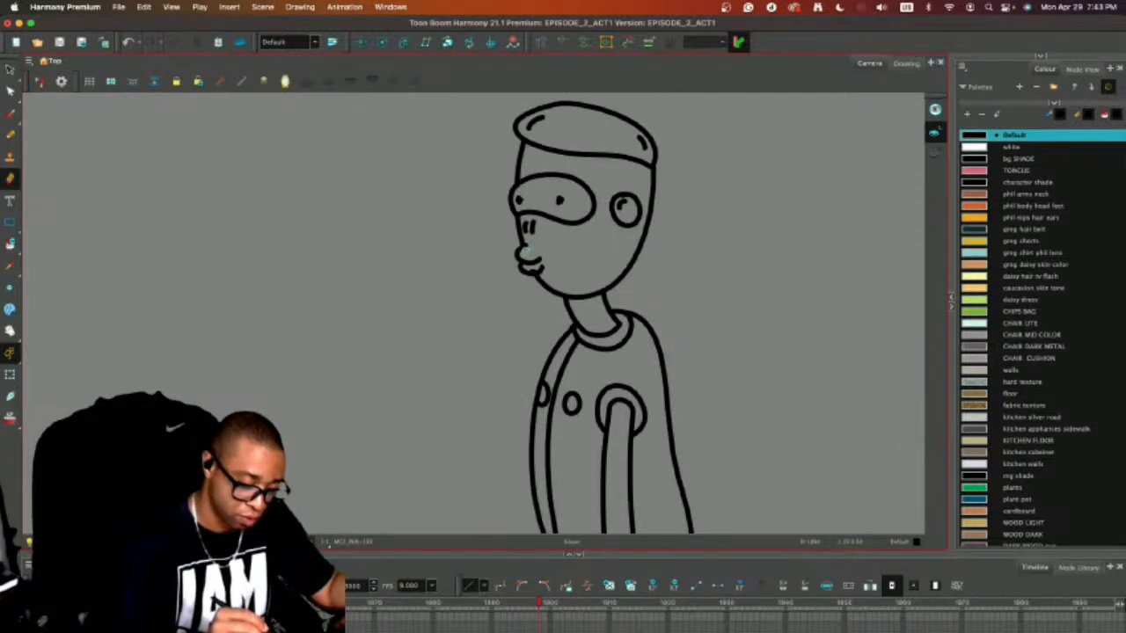
{"action": "key", "text": "2"}
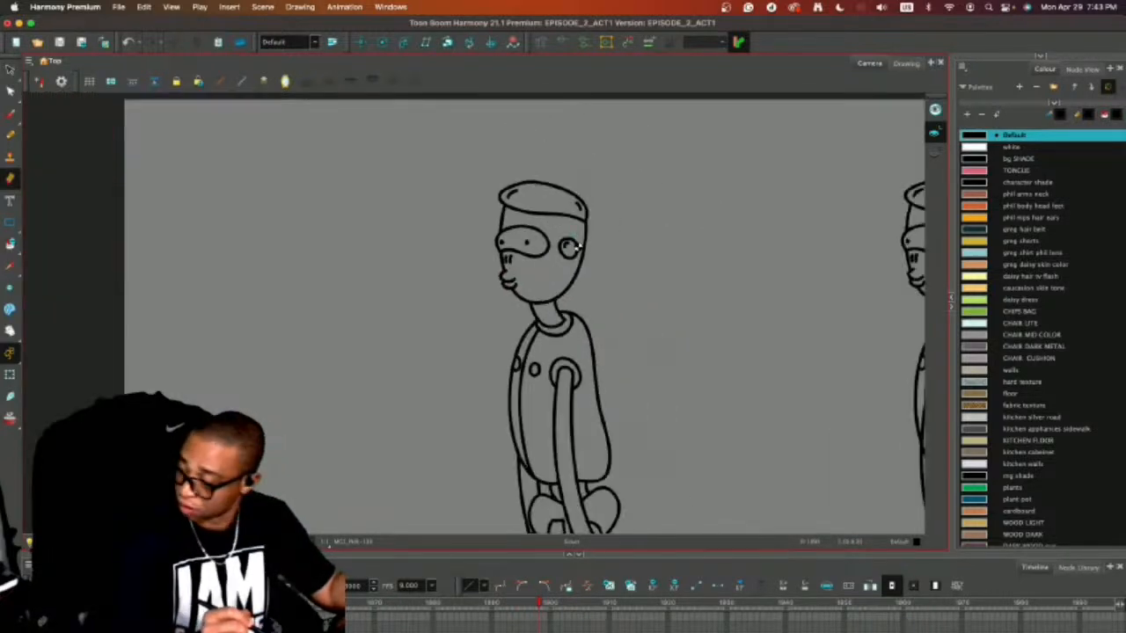
{"action": "key", "text": "alt+s"}
{"action": "key", "text": "1"}
{"action": "key", "text": "1"}
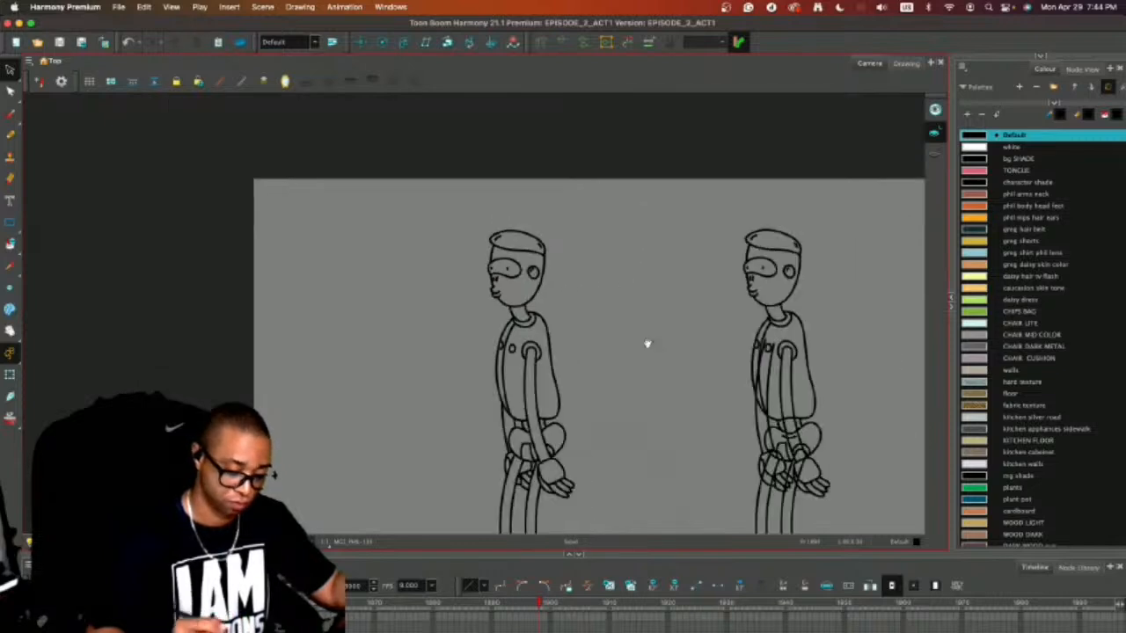
Compare the side-view line drawings with the preceding couch-shot frame by flipping back and forth.
{"action": "left_click_drag", "start_coordinate": [680, 365], "coordinate": [688, 286]}
{"action": "key", "text": "comma"}
{"action": "key", "text": "period"}
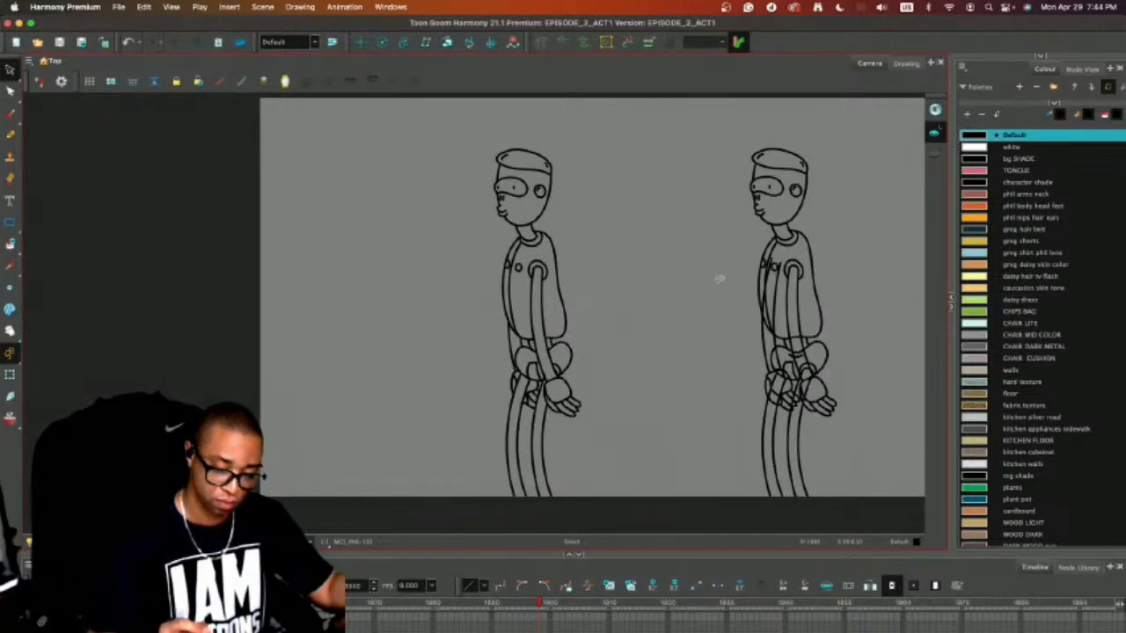
{"action": "key", "text": "comma"}
{"action": "key", "text": "period"}
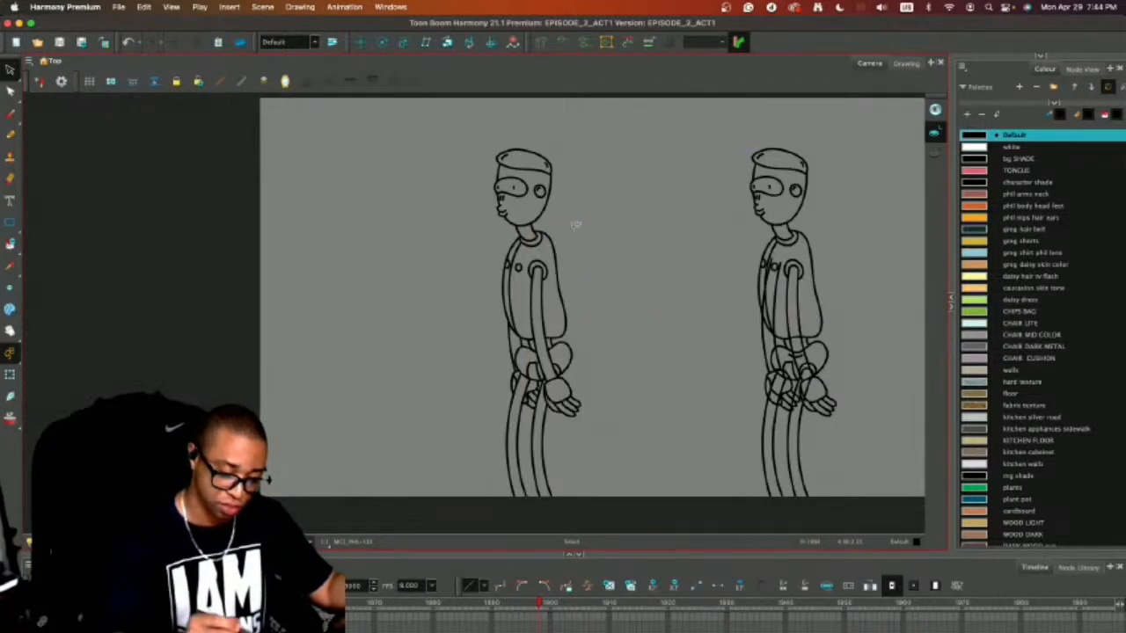
Display the Select tool's properties beside the canvas and flip once more between the side-view and couch-shot frames.
{"action": "left_click", "coordinate": [575, 223]}
{"action": "left_click", "coordinate": [1041, 56]}
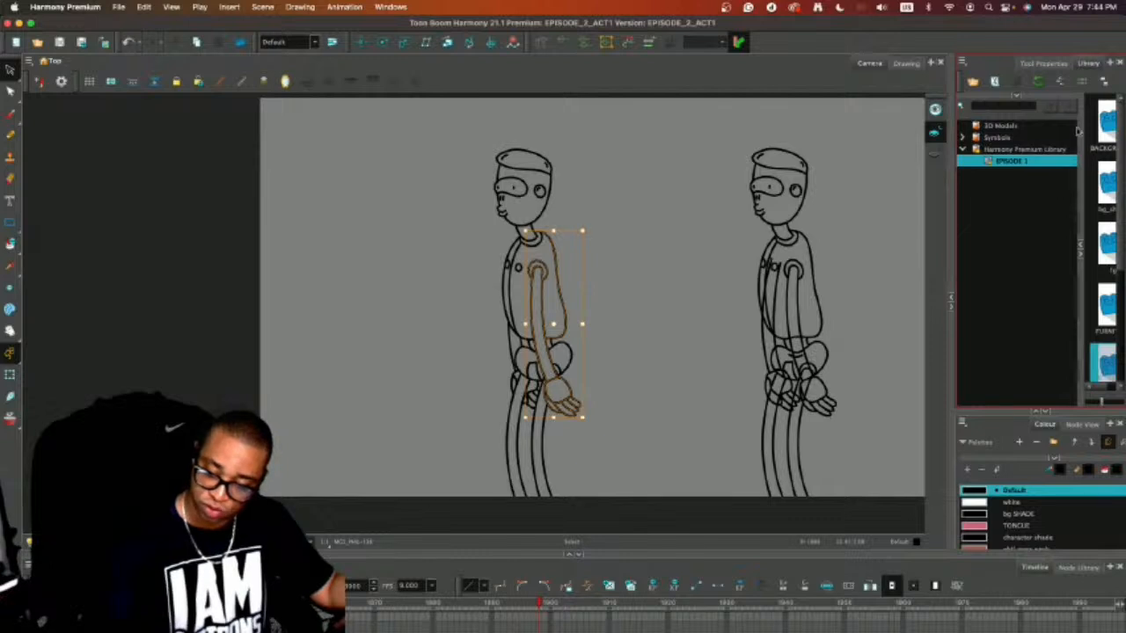
{"action": "left_click", "coordinate": [1044, 63]}
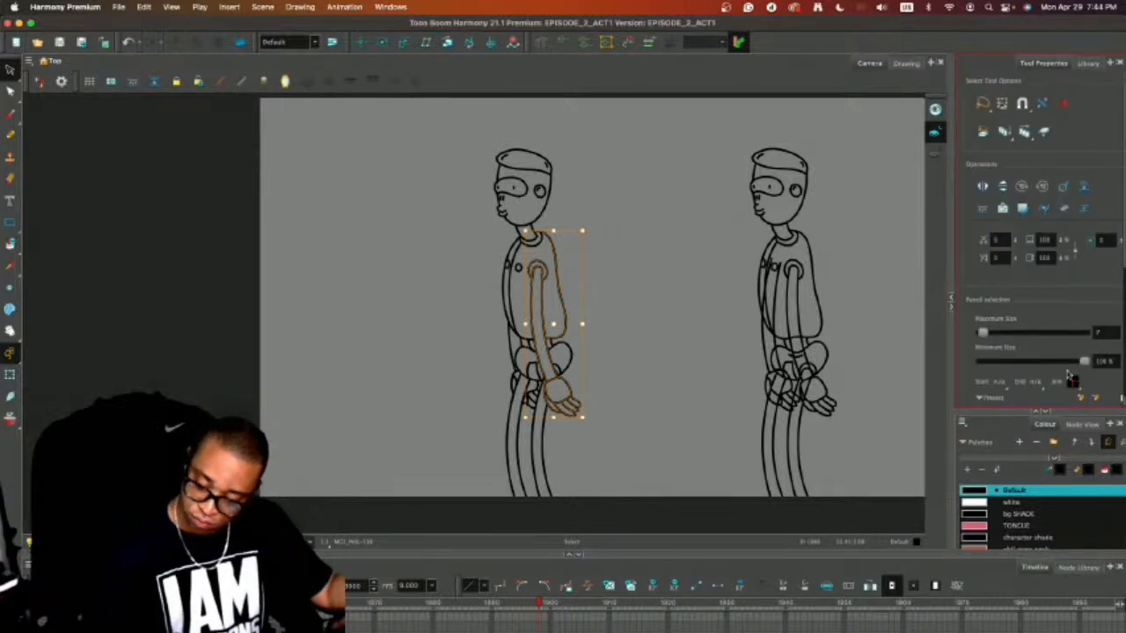
{"action": "key", "text": "comma"}
{"action": "key", "text": "period"}
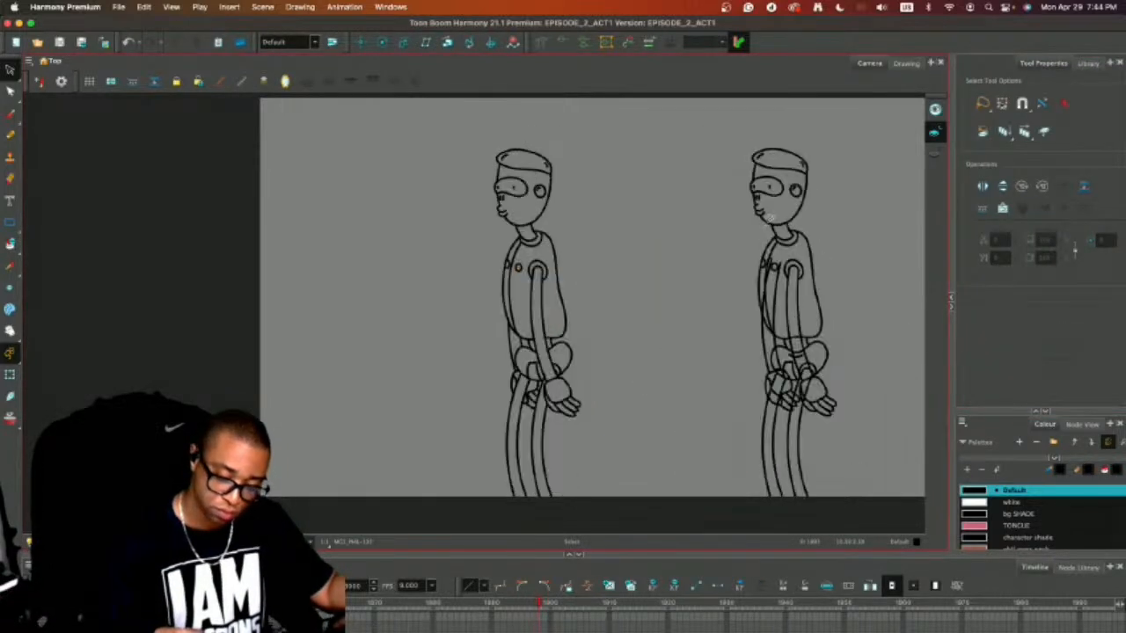
Copy the entire original side-view character outline and go to the preceding couch-shot frame.
{"action": "mouse_move", "coordinate": [613, 164]}
{"action": "left_mouse_down"}
{"action": "mouse_move", "coordinate": [444, 444]}
{"action": "mouse_move", "coordinate": [495, 140]}
{"action": "left_mouse_up"}
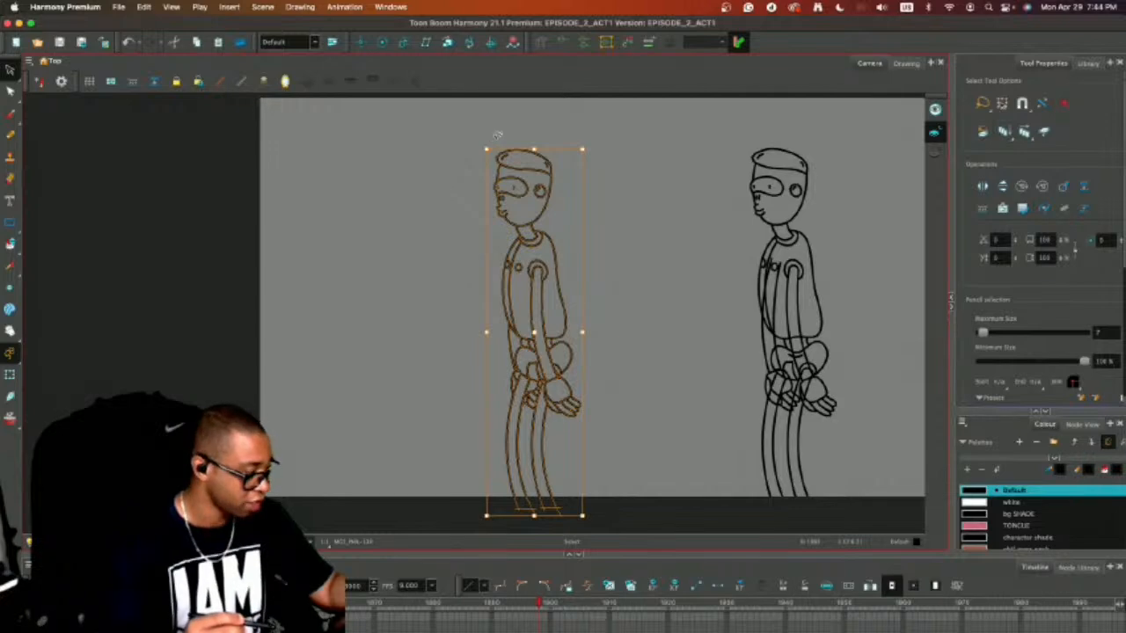
{"action": "key", "text": "super+c"}
{"action": "key", "text": "comma"}
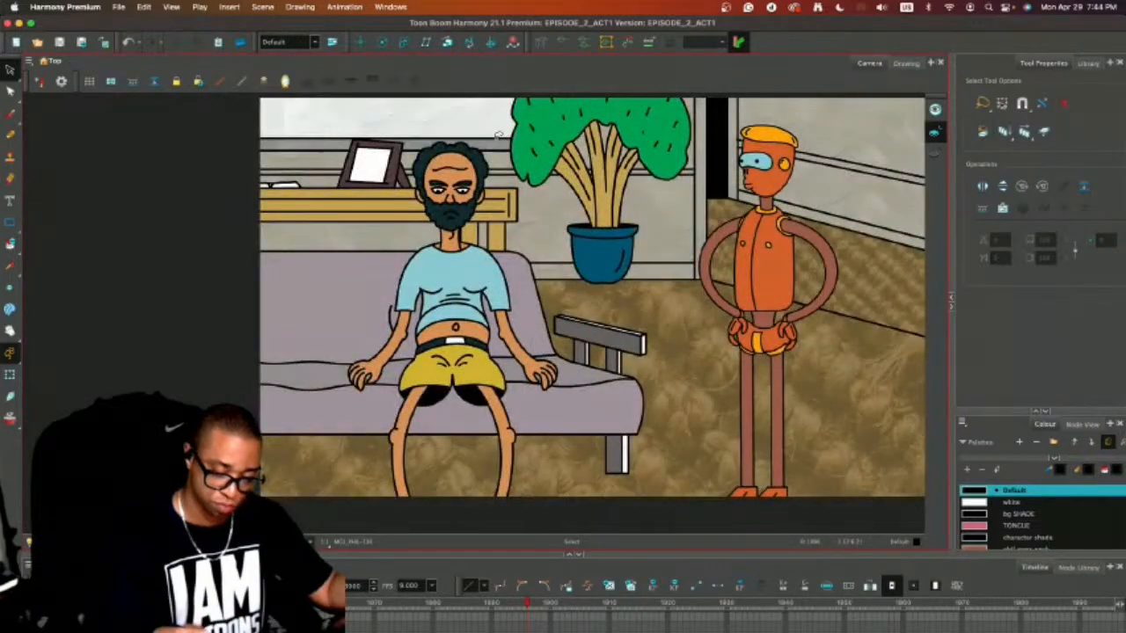
Move the whole hands-on-hips orange character closer to the couch and group its artwork.
{"action": "mouse_move", "coordinate": [772, 101]}
{"action": "left_mouse_down"}
{"action": "mouse_move", "coordinate": [702, 475]}
{"action": "mouse_move", "coordinate": [857, 255]}
{"action": "left_mouse_up"}
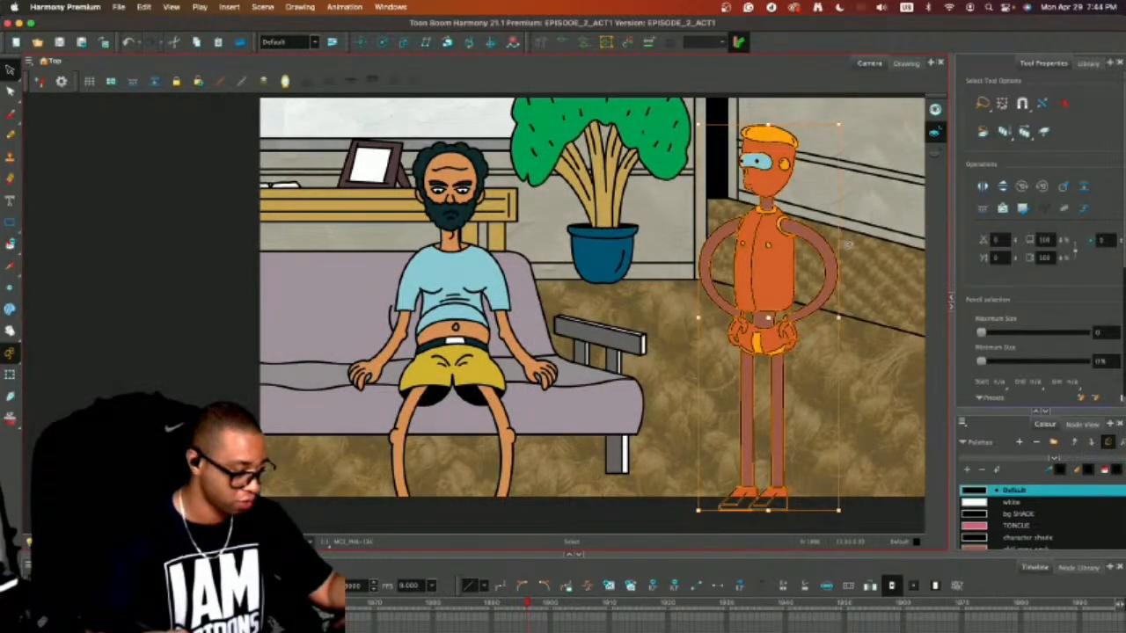
{"action": "left_click_drag", "start_coordinate": [779, 261], "coordinate": [711, 261]}
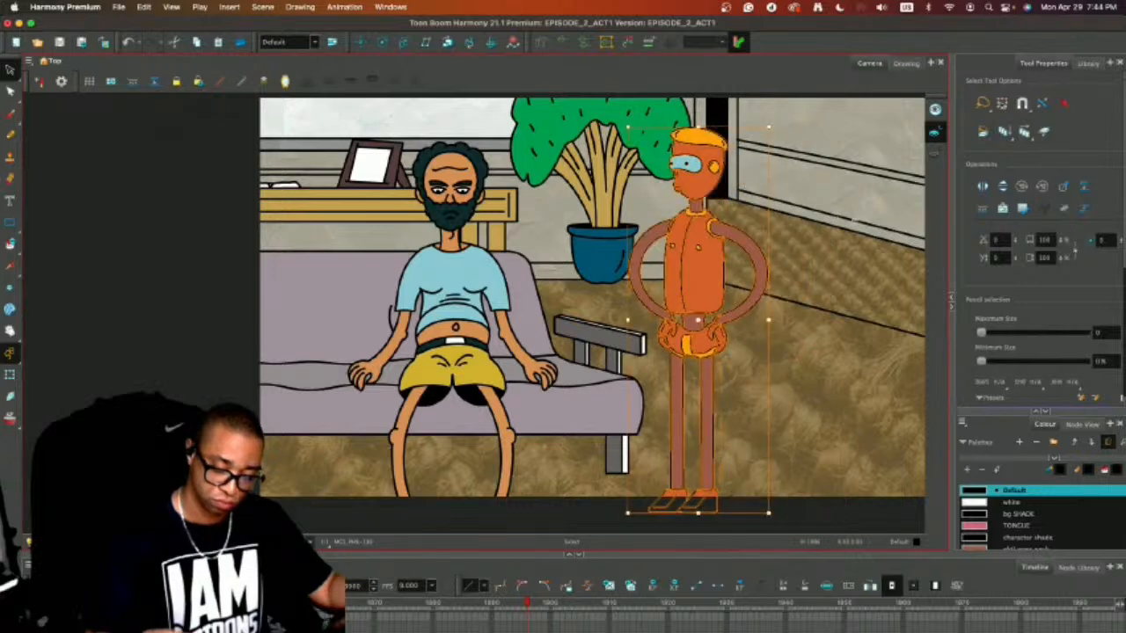
{"action": "mouse_move", "coordinate": [766, 114]}
{"action": "left_mouse_down"}
{"action": "mouse_move", "coordinate": [584, 304]}
{"action": "mouse_move", "coordinate": [814, 212]}
{"action": "mouse_move", "coordinate": [796, 145]}
{"action": "left_mouse_up"}
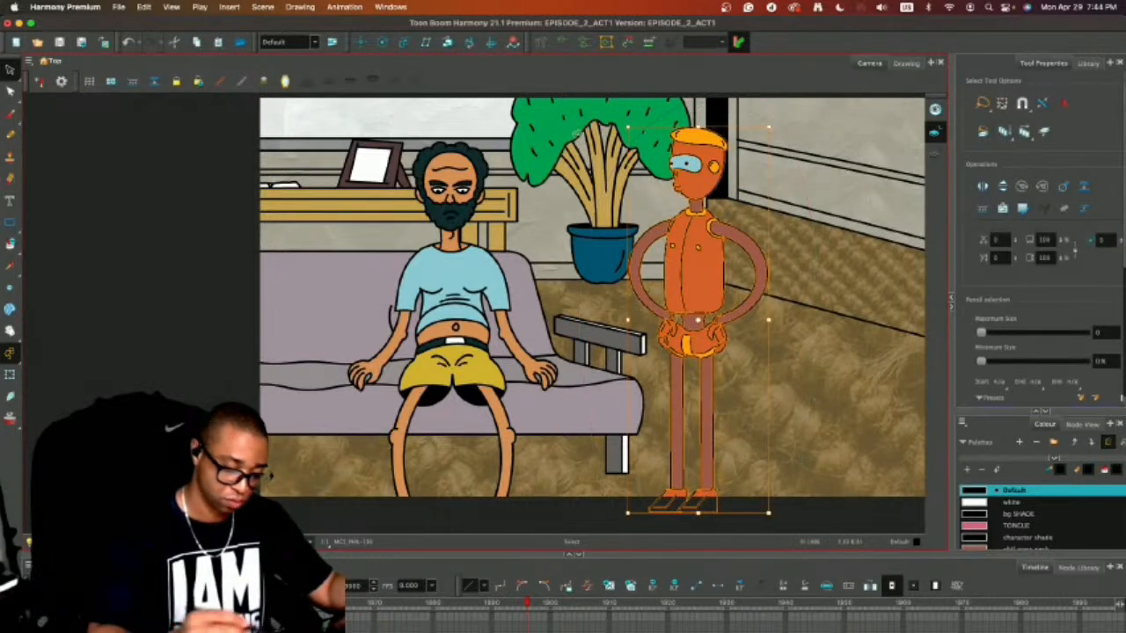
{"action": "left_click", "coordinate": [142, 7]}
{"action": "mouse_move", "coordinate": [263, 367]}
{"action": "left_click", "coordinate": [340, 367]}
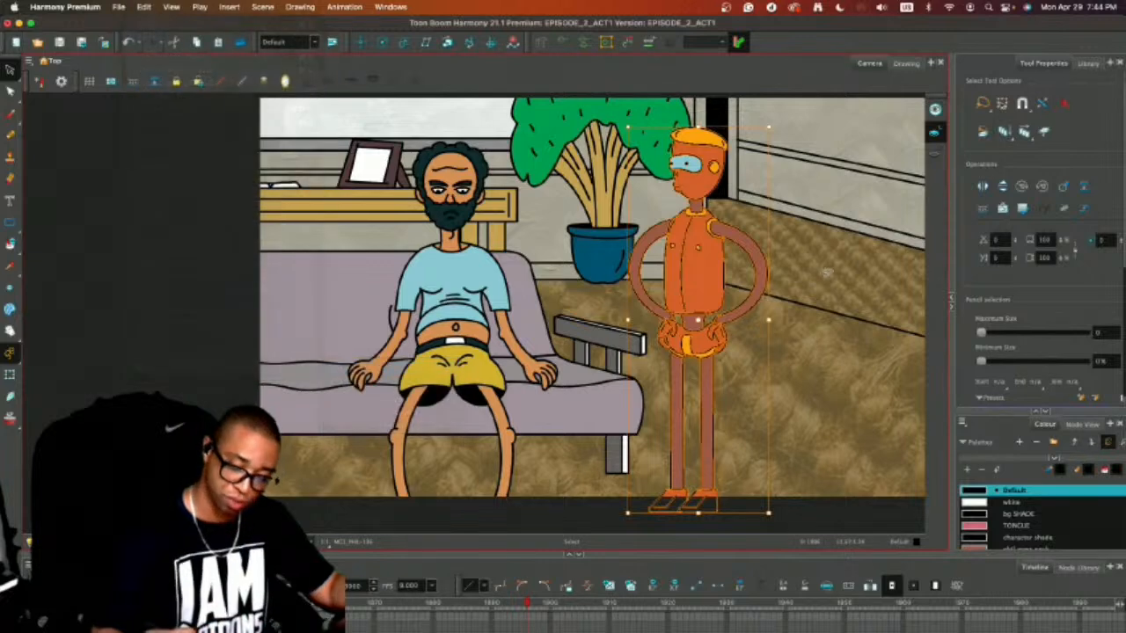
Paste the side-view outline into the couch shot and shift the hands-on-hips character to the right edge of the frame.
{"action": "key", "text": "super+v"}
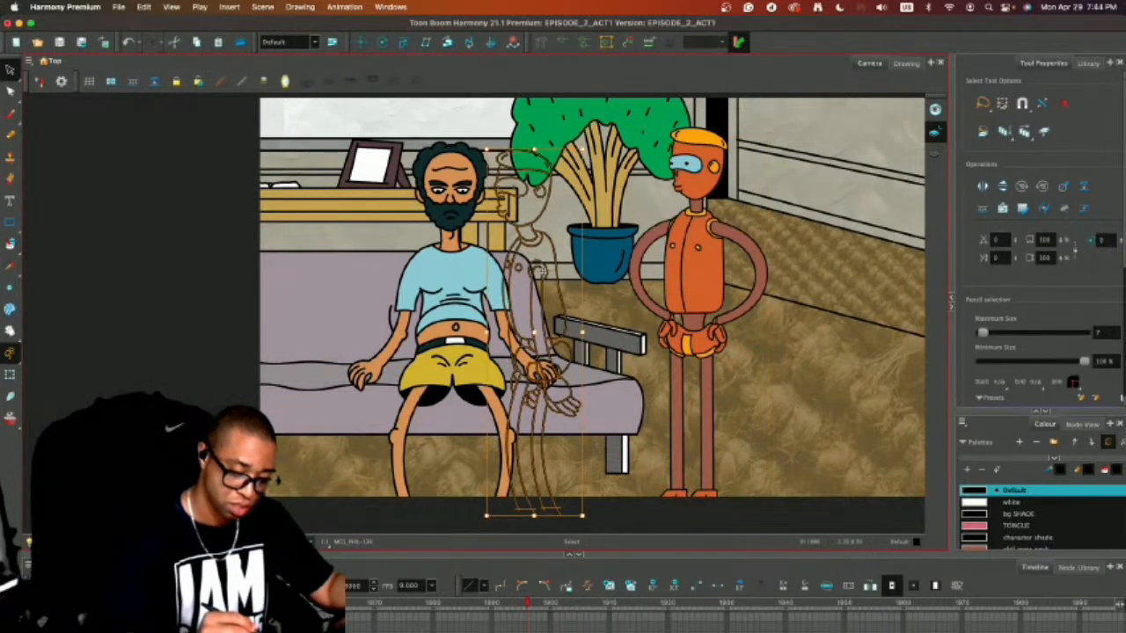
{"action": "mouse_move", "coordinate": [541, 272]}
{"action": "left_mouse_down"}
{"action": "mouse_move", "coordinate": [835, 274]}
{"action": "mouse_move", "coordinate": [801, 272]}
{"action": "left_mouse_up"}
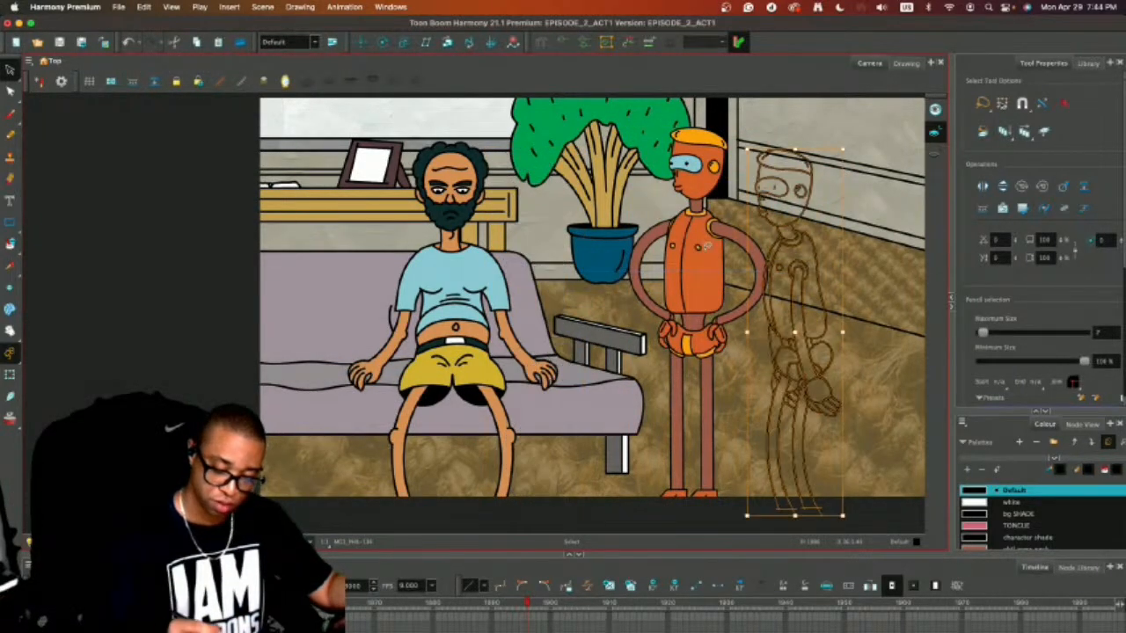
{"action": "left_click_drag", "start_coordinate": [707, 247], "coordinate": [916, 247]}
Move the complete side-view outline closer to the couch, overlapping the black strip of the wall corner.
{"action": "left_click", "coordinate": [811, 237]}
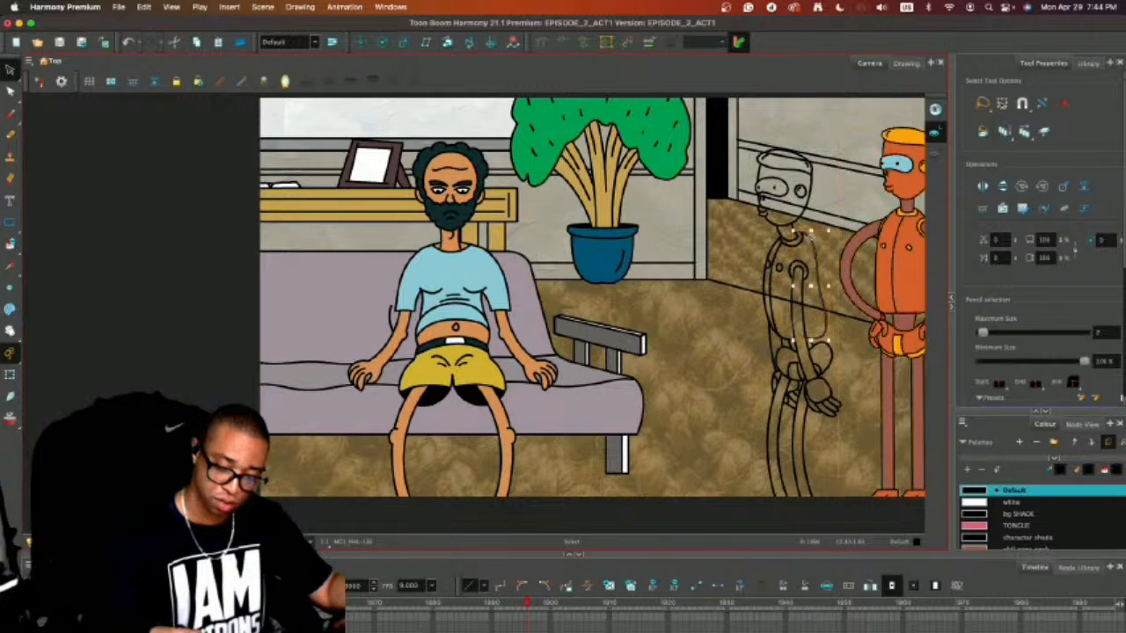
{"action": "mouse_move", "coordinate": [810, 236]}
{"action": "left_mouse_down"}
{"action": "mouse_move", "coordinate": [717, 160]}
{"action": "mouse_move", "coordinate": [858, 332]}
{"action": "mouse_move", "coordinate": [829, 132]}
{"action": "mouse_move", "coordinate": [778, 131]}
{"action": "mouse_move", "coordinate": [759, 536]}
{"action": "mouse_move", "coordinate": [846, 338]}
{"action": "mouse_move", "coordinate": [786, 156]}
{"action": "left_mouse_up"}
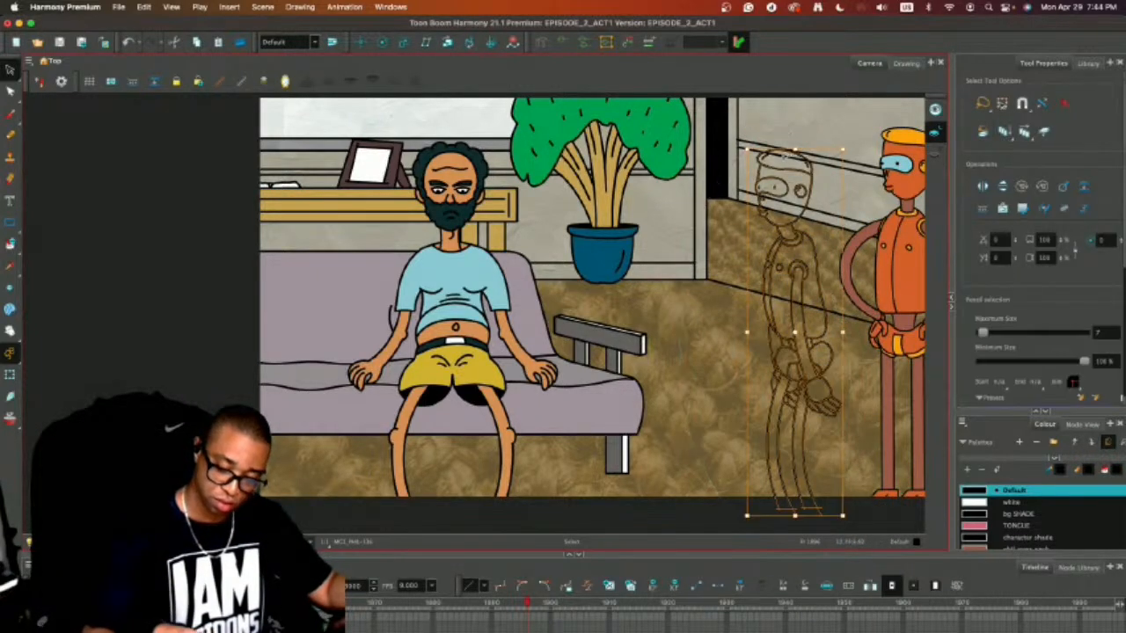
{"action": "left_click_drag", "start_coordinate": [802, 238], "coordinate": [749, 237]}
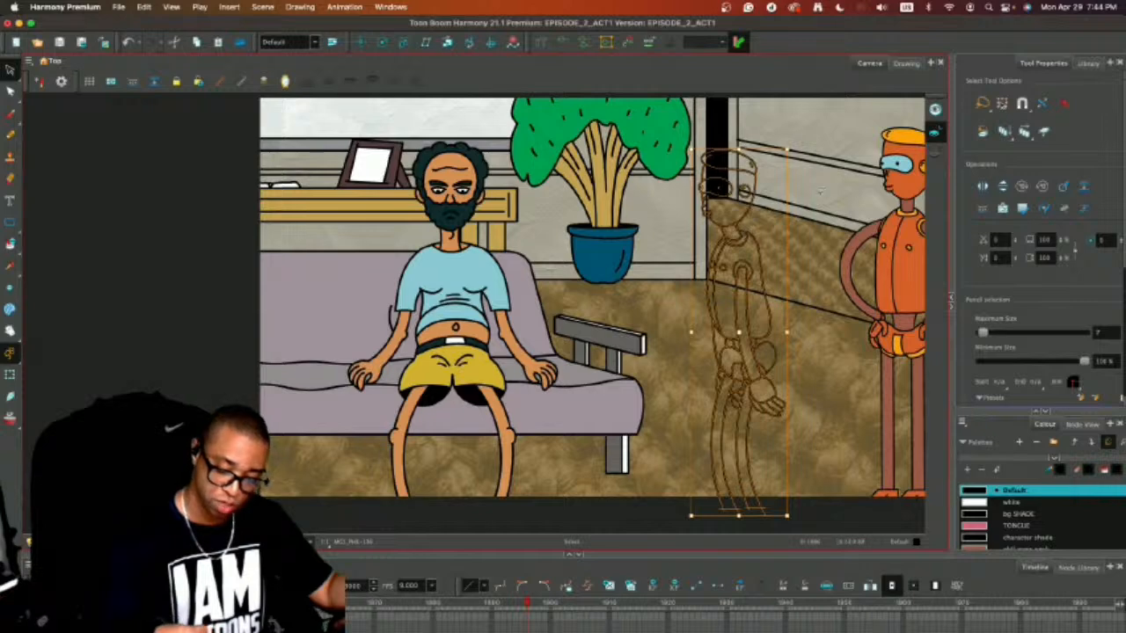
{"action": "left_click", "coordinate": [826, 185]}
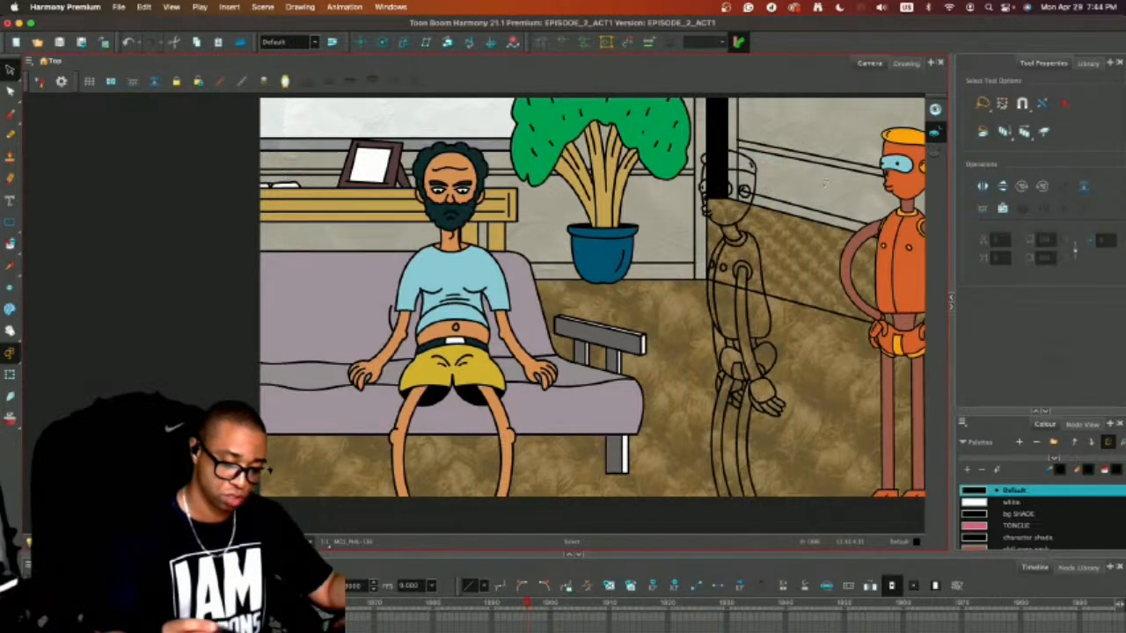
Group all strokes of the side-view outline and save the scene.
{"action": "left_click", "coordinate": [143, 7]}
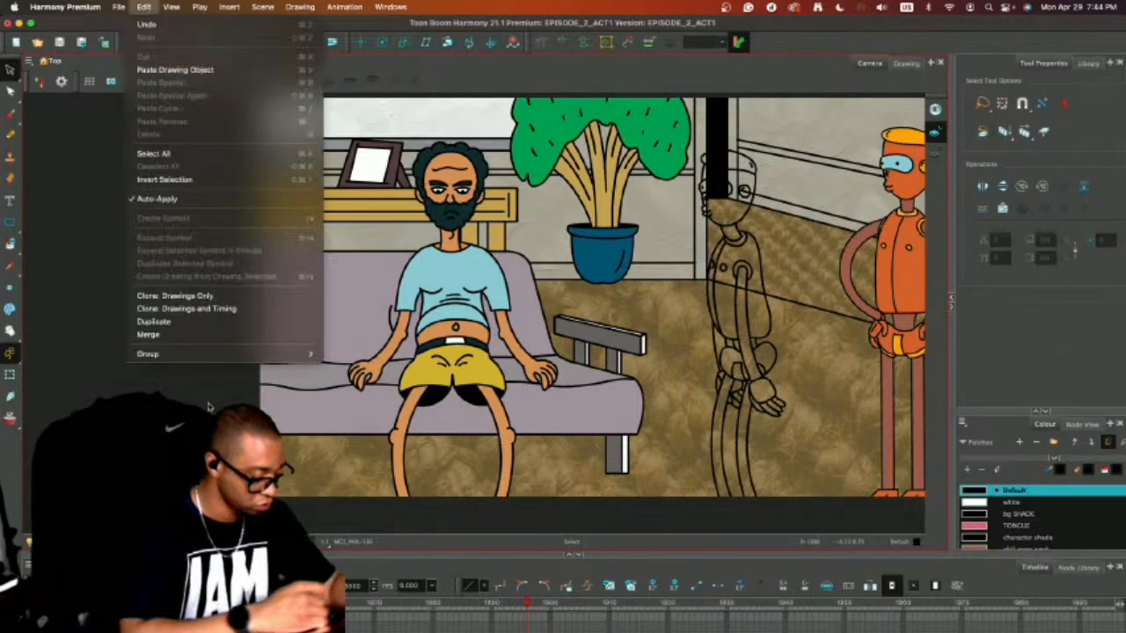
{"action": "mouse_move", "coordinate": [213, 356]}
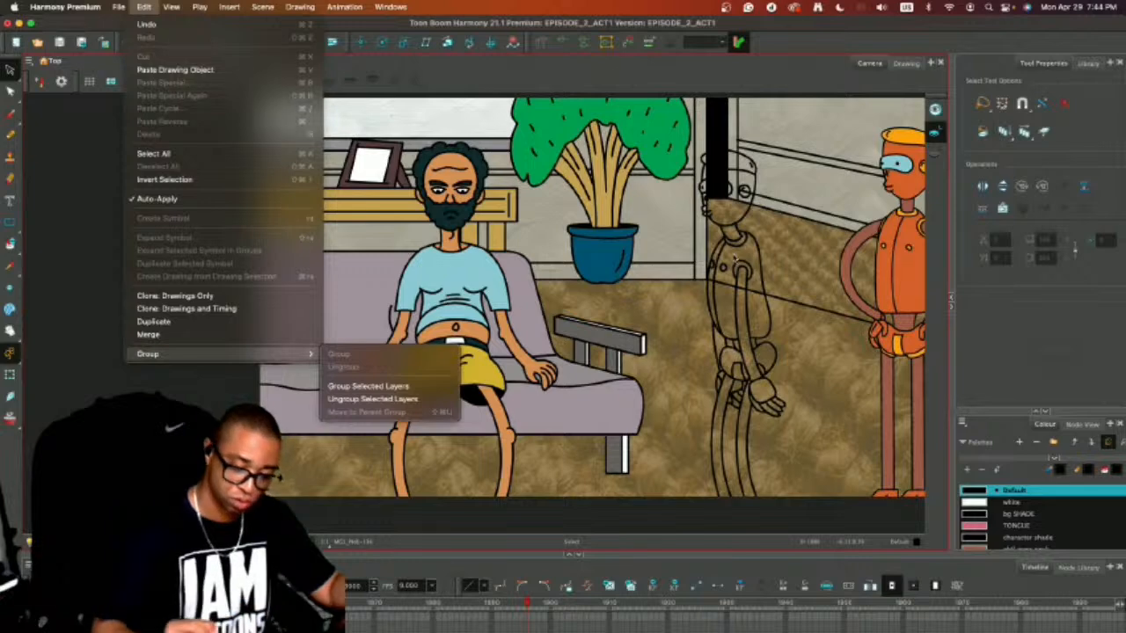
{"action": "left_click", "coordinate": [734, 259]}
{"action": "mouse_move", "coordinate": [765, 119]}
{"action": "left_mouse_down"}
{"action": "mouse_move", "coordinate": [688, 531]}
{"action": "mouse_move", "coordinate": [782, 127]}
{"action": "left_mouse_up"}
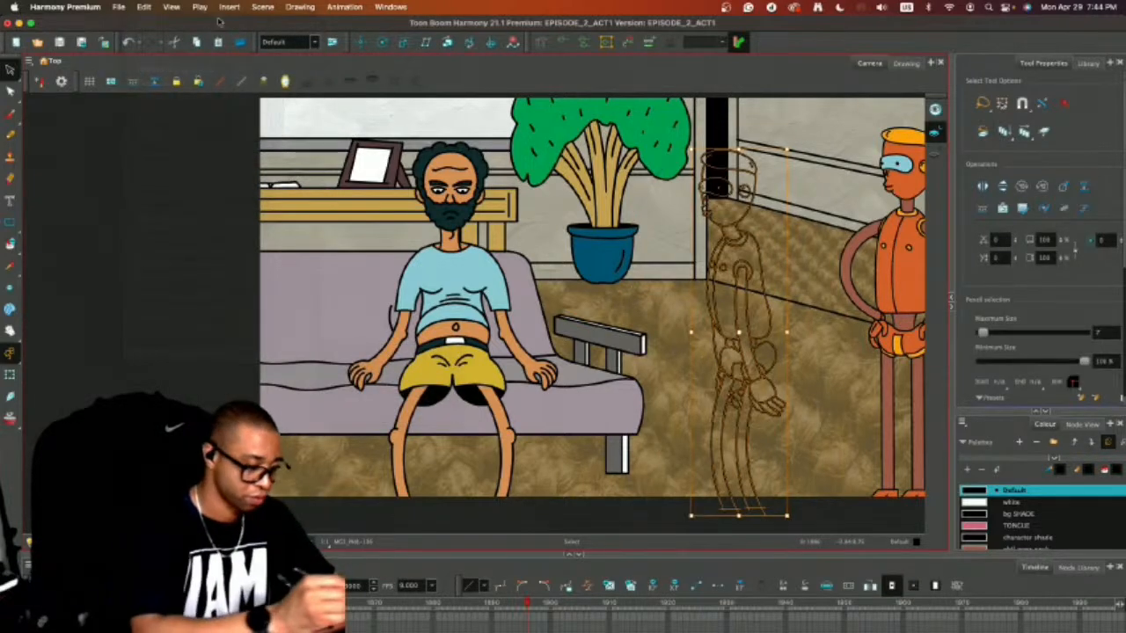
{"action": "left_click", "coordinate": [149, 7]}
{"action": "mouse_move", "coordinate": [176, 361]}
{"action": "left_click", "coordinate": [367, 364]}
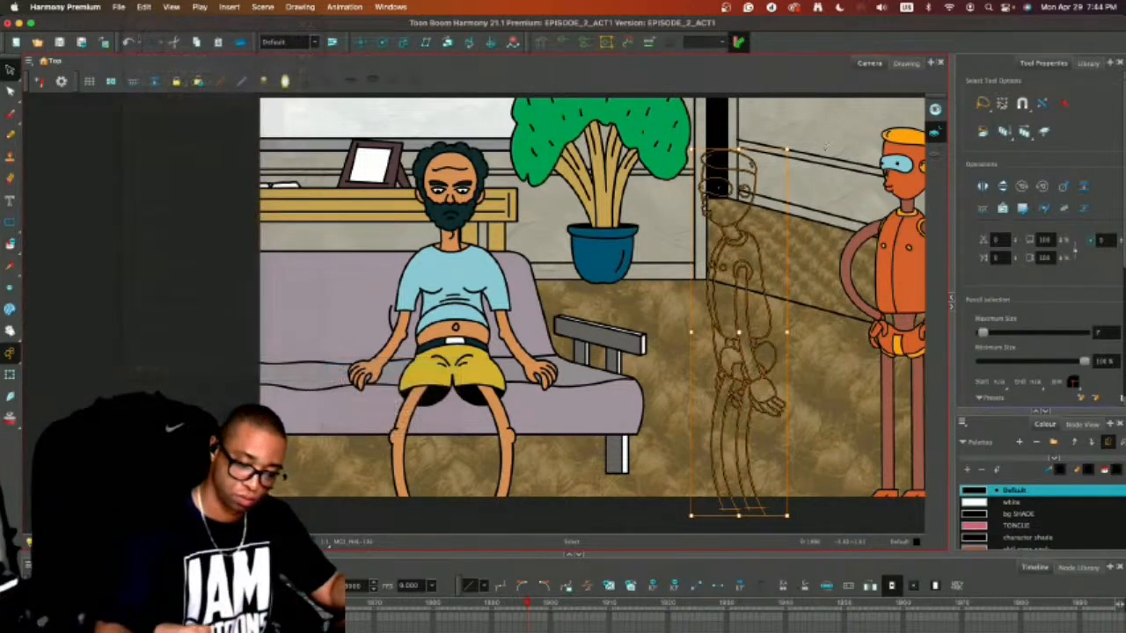
{"action": "left_click", "coordinate": [824, 153]}
{"action": "key", "text": "super+s"}
Scrub through the rough storyboard sketches of the upcoming shots and return to the couch-shot frame.
{"action": "key", "text": "space"}
{"action": "mouse_move", "coordinate": [834, 333]}
{"action": "left_mouse_down"}
{"action": "mouse_move", "coordinate": [738, 376]}
{"action": "mouse_move", "coordinate": [730, 360]}
{"action": "left_mouse_up"}
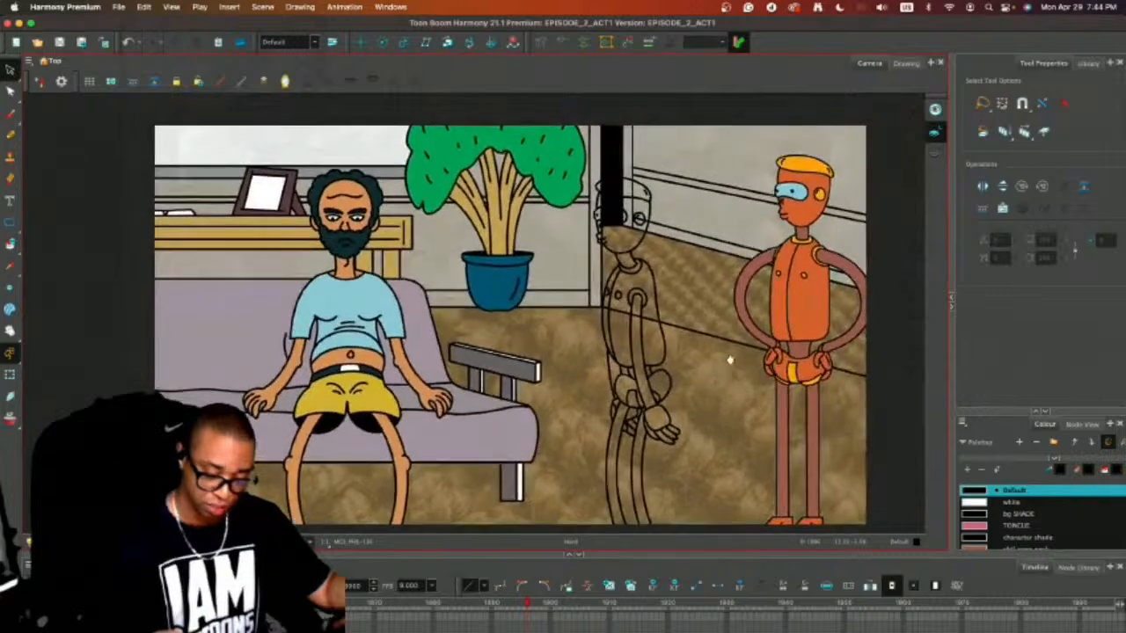
{"action": "left_click_drag", "start_coordinate": [380, 554], "coordinate": [380, 435]}
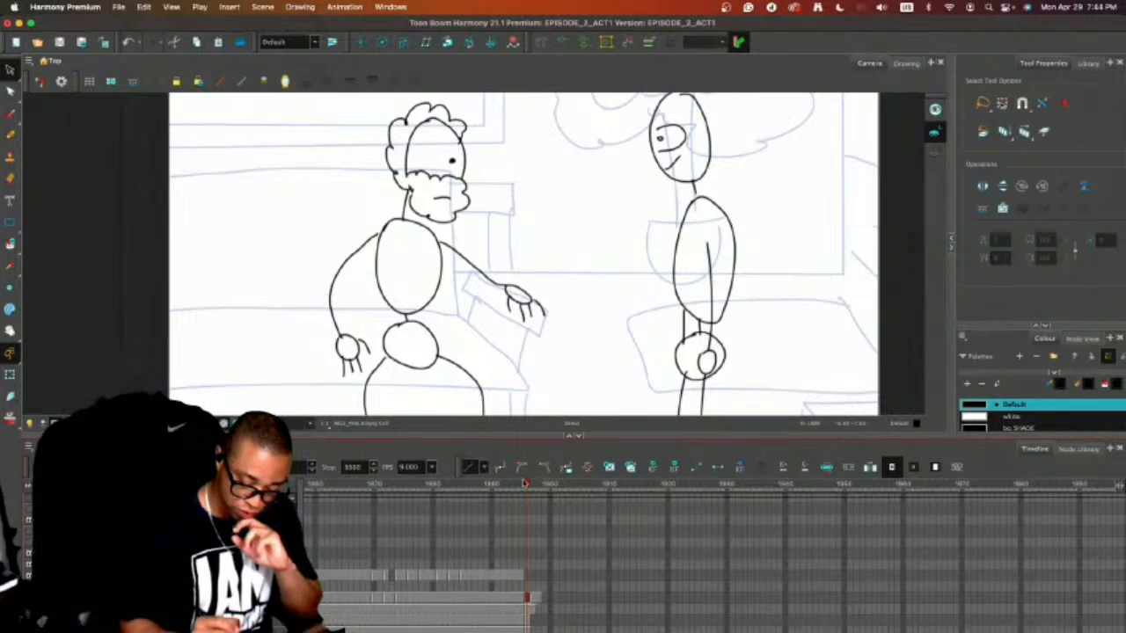
{"action": "left_click_drag", "start_coordinate": [524, 484], "coordinate": [670, 488]}
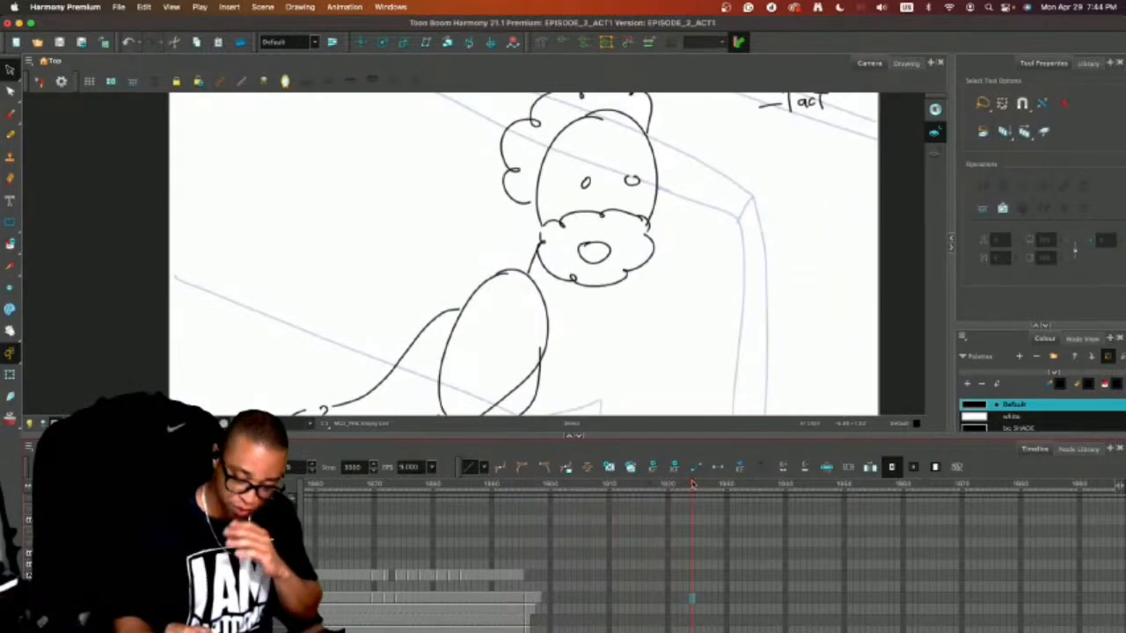
{"action": "left_click_drag", "start_coordinate": [746, 435], "coordinate": [741, 489]}
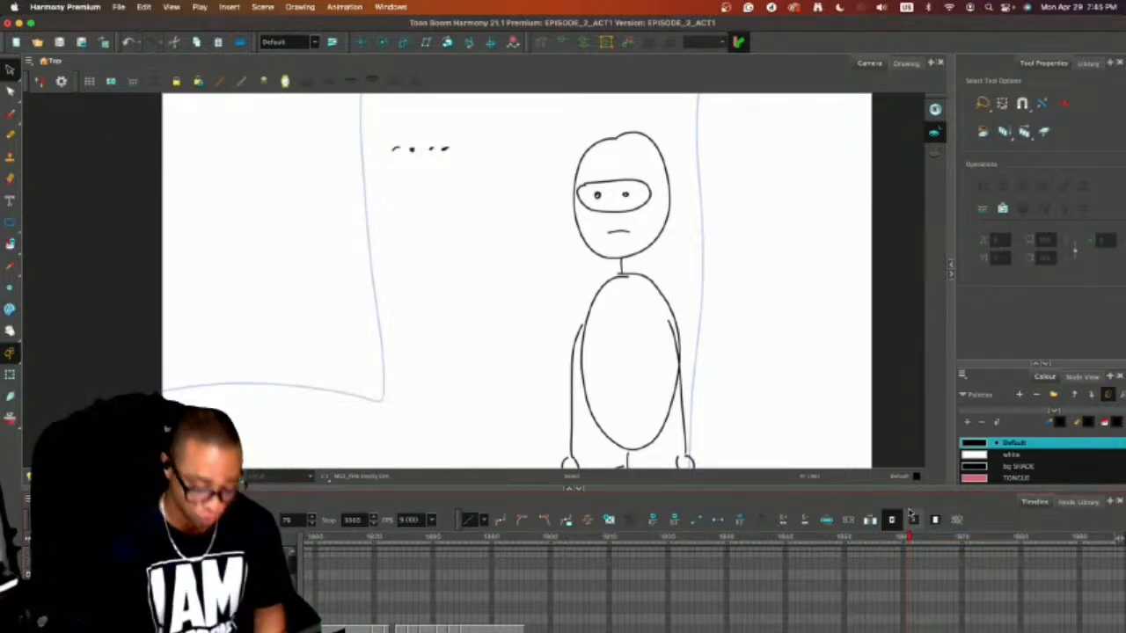
{"action": "left_click_drag", "start_coordinate": [910, 538], "coordinate": [343, 602]}
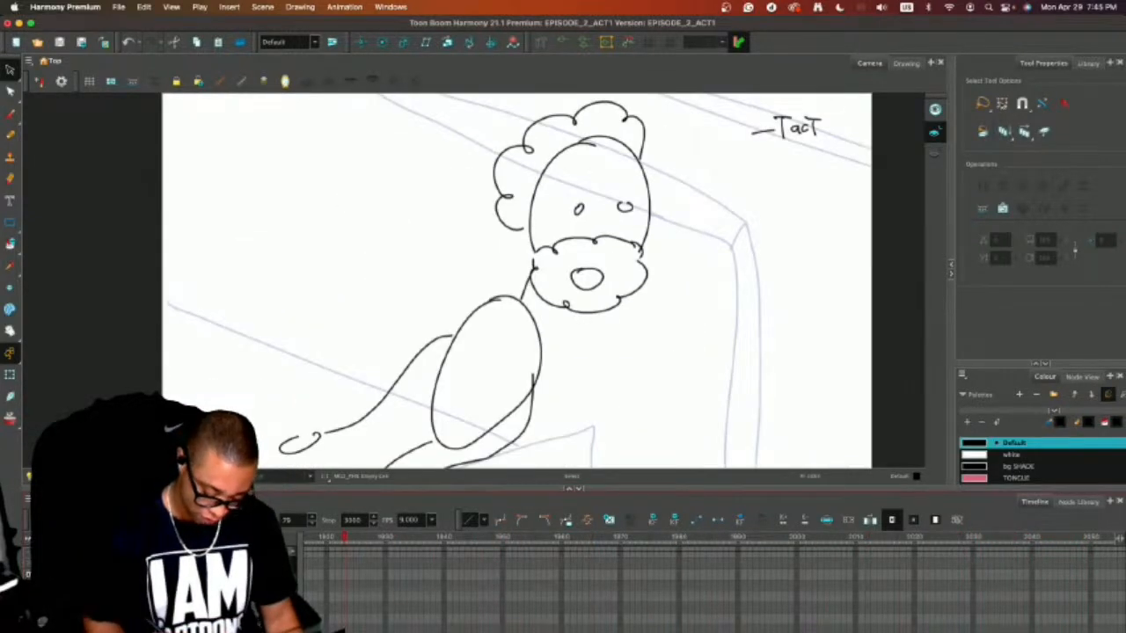
{"action": "scroll", "coordinate": [712, 585], "scroll_direction": "left", "scroll_amount": 10}
{"action": "left_click_drag", "start_coordinate": [854, 537], "coordinate": [700, 545]}
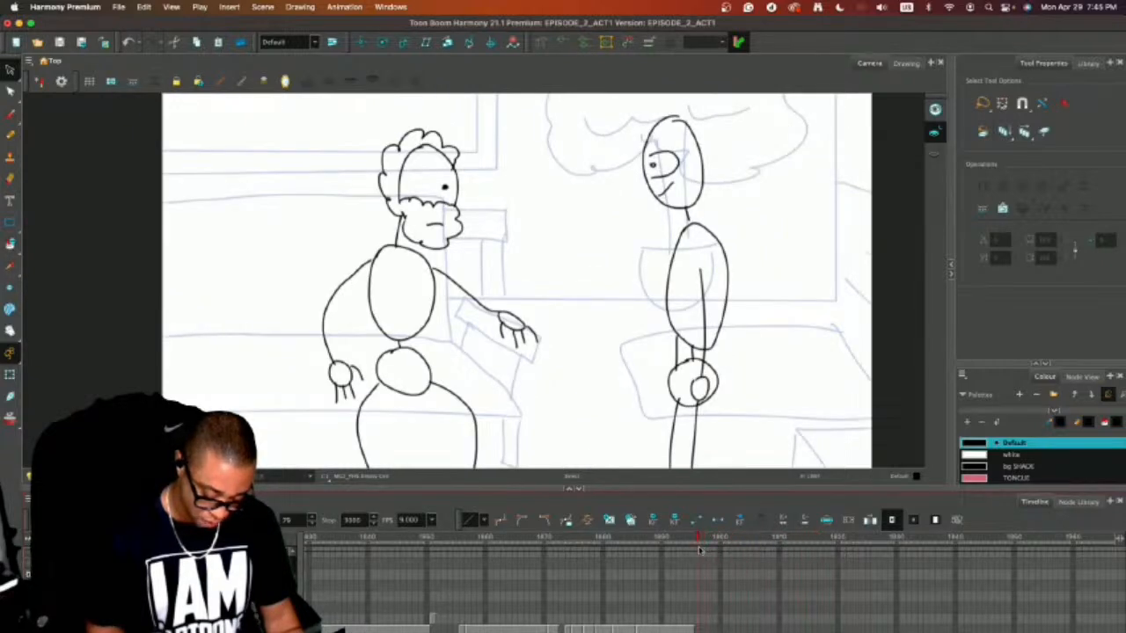
{"action": "left_click_drag", "start_coordinate": [289, 489], "coordinate": [291, 559]}
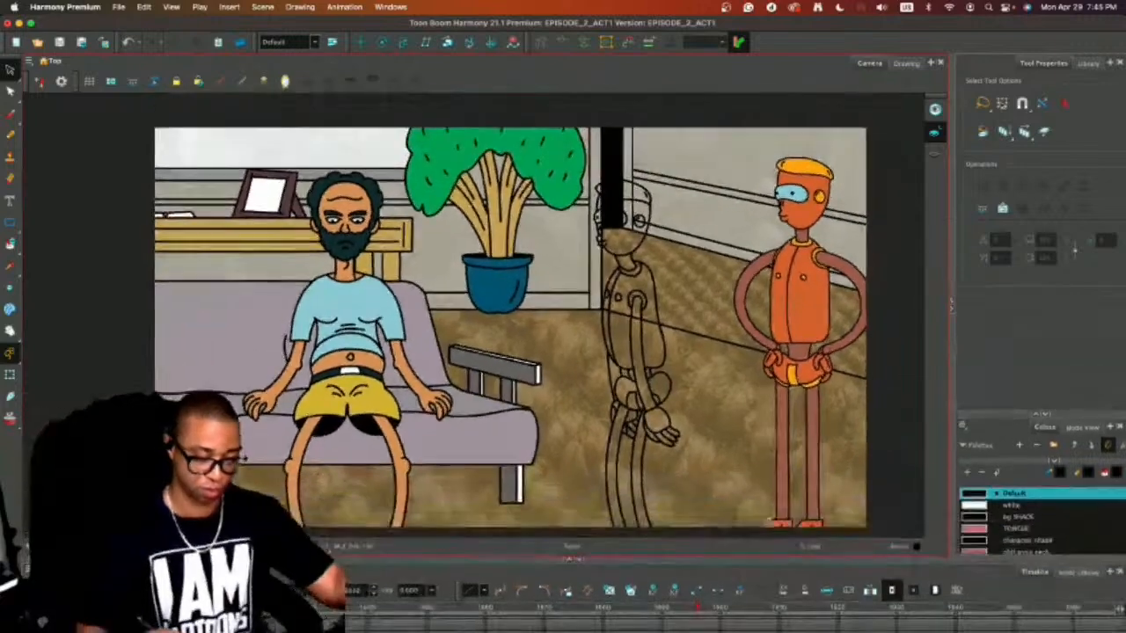
Delete the hands-on-hips orange character from the couch shot and select the remaining side-view outline.
{"action": "left_click", "coordinate": [803, 325]}
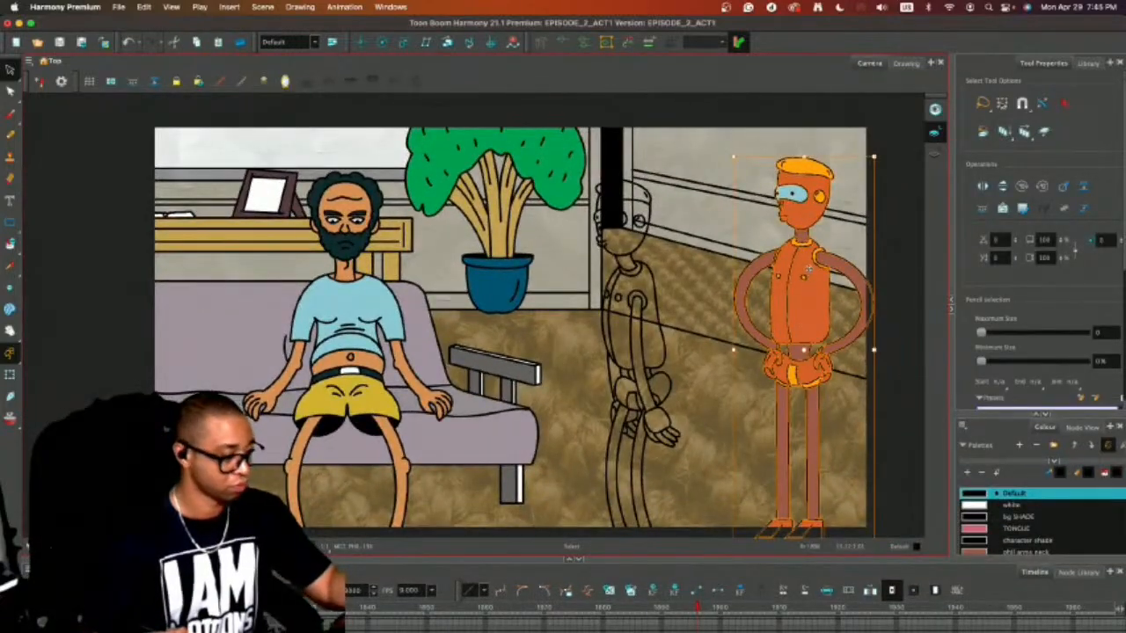
{"action": "key", "text": "Delete"}
{"action": "key", "text": "2"}
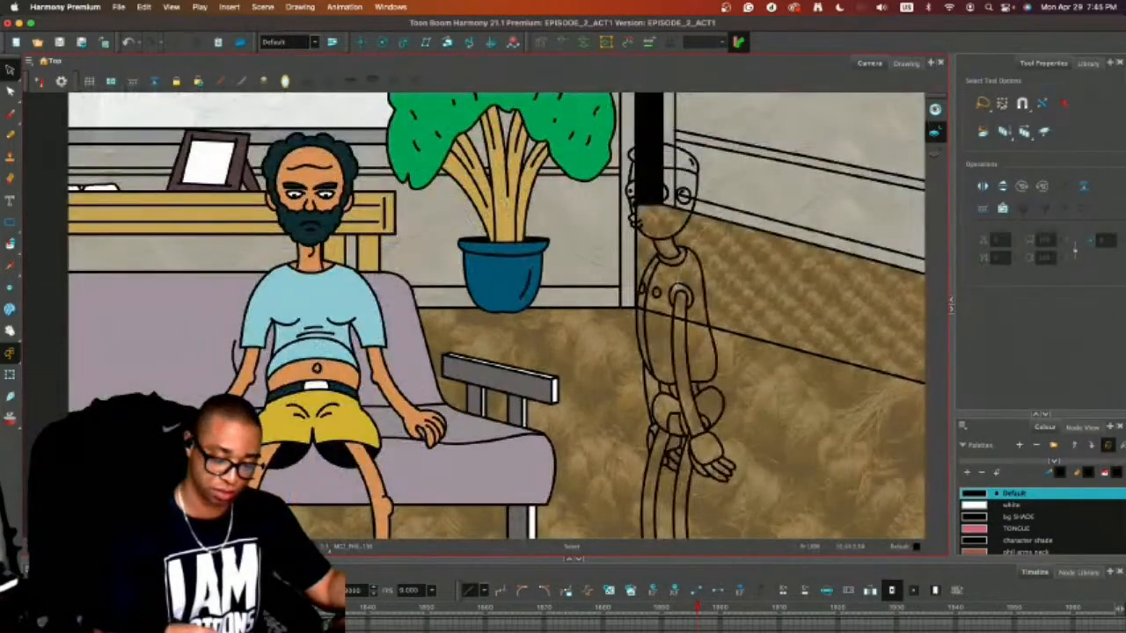
{"action": "key", "text": "super+a"}
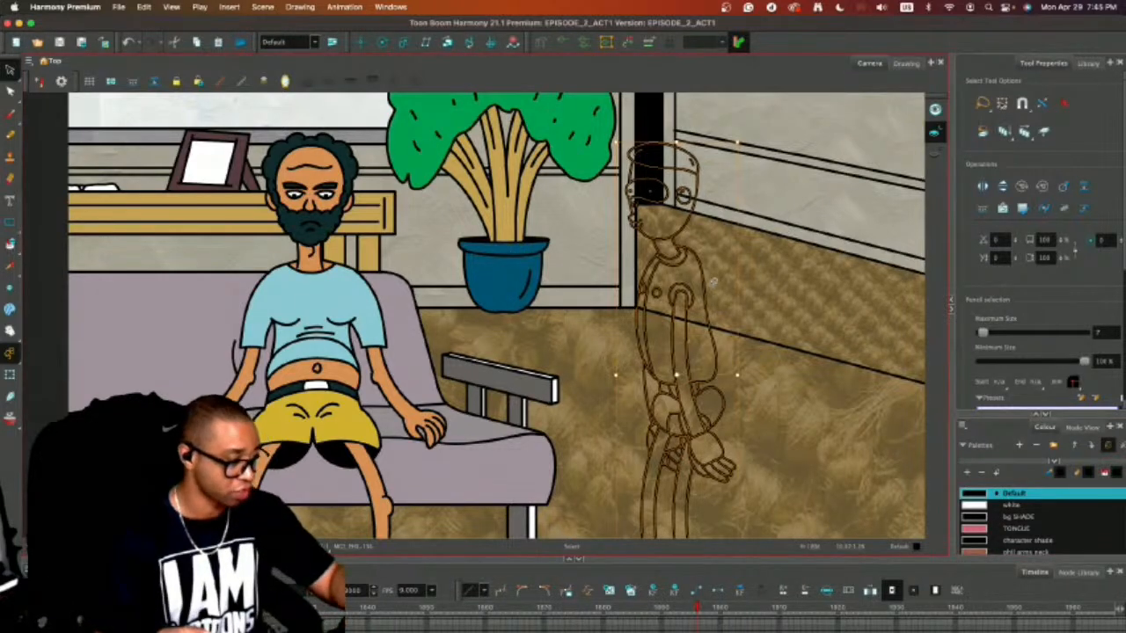
{"action": "left_click", "coordinate": [814, 287]}
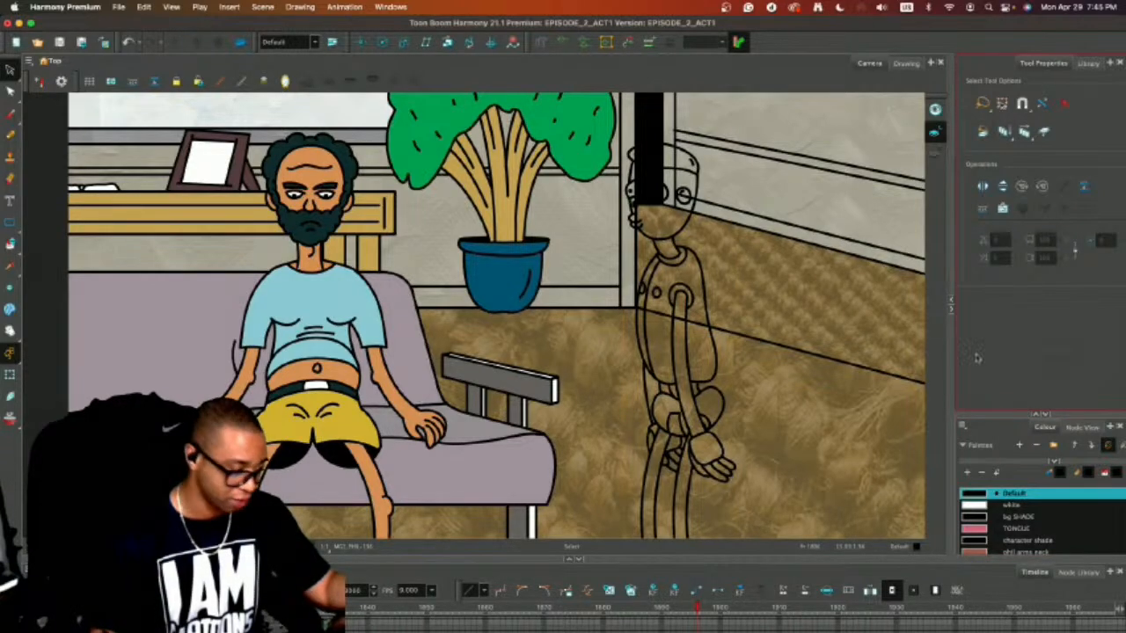
{"action": "left_click", "coordinate": [697, 182]}
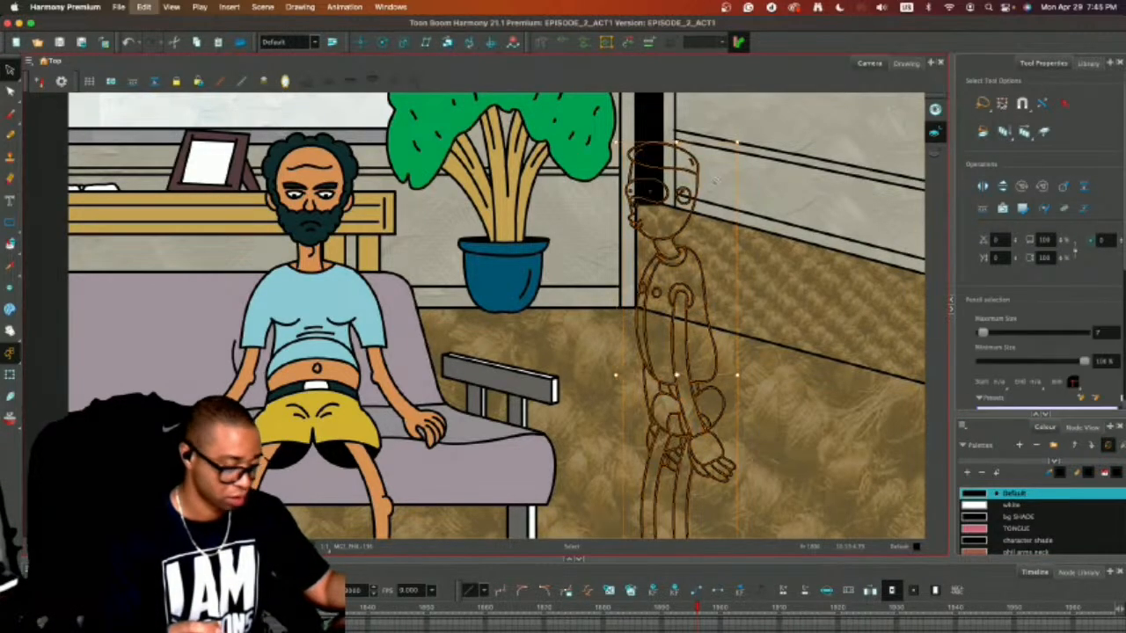
Shift the old hands-on-hips drawings to later frames and paste the side-view outline into the frame right after the couch shot.
{"action": "key", "text": "period"}
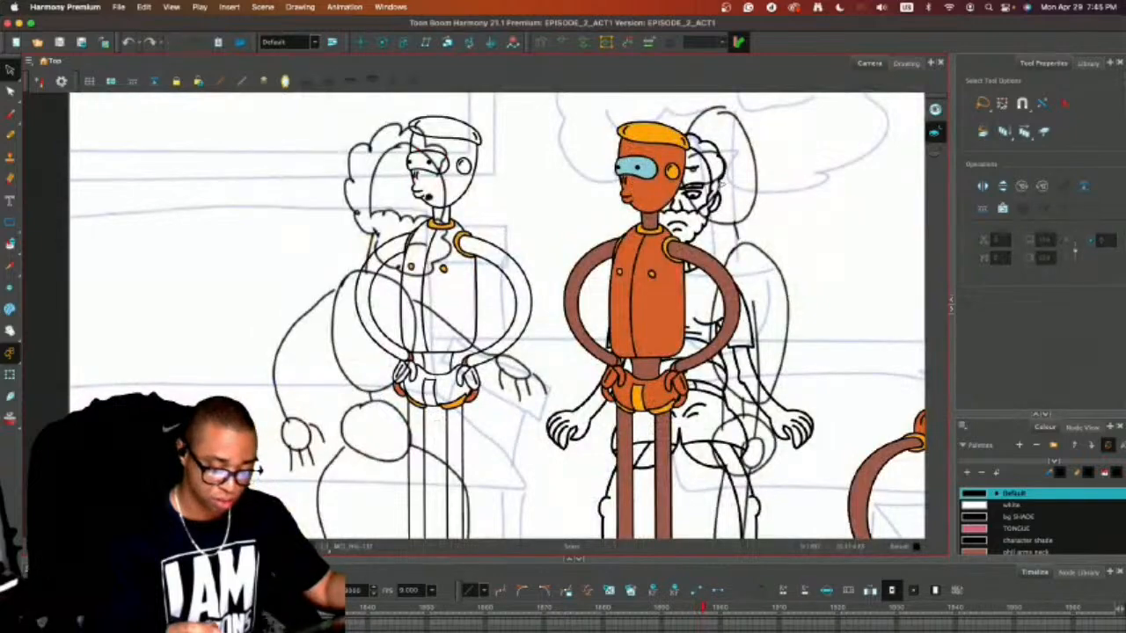
{"action": "key", "text": "1"}
{"action": "key", "text": "1"}
{"action": "left_click_drag", "start_coordinate": [748, 561], "coordinate": [744, 400]}
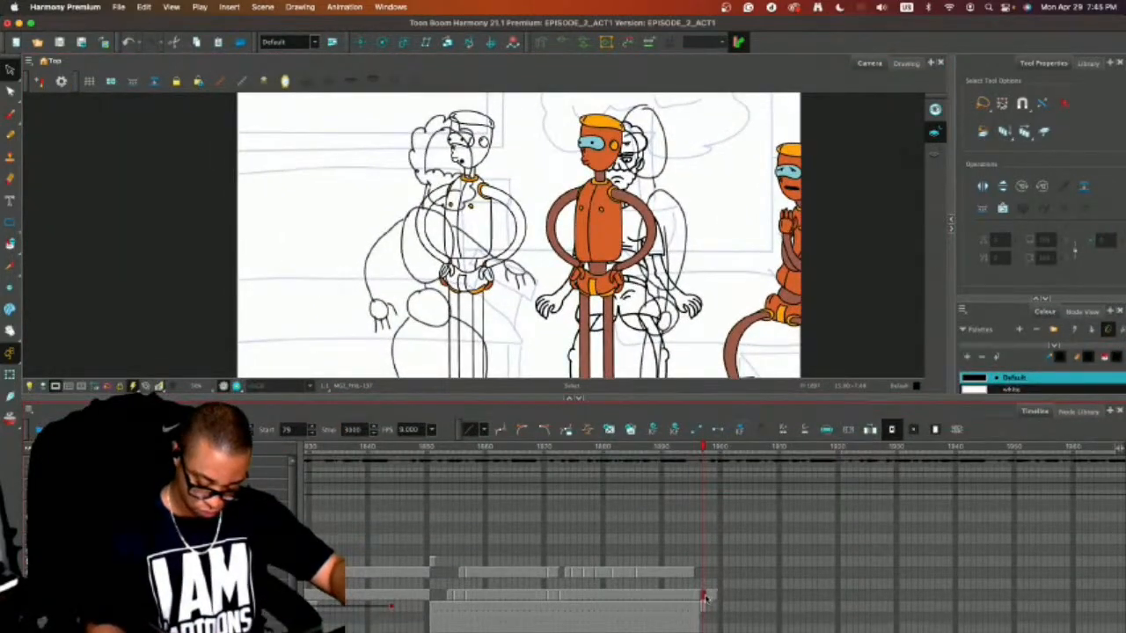
{"action": "key", "text": "Delete"}
{"action": "key", "text": "plus"}
{"action": "key", "text": "plus"}
{"action": "key", "text": "plus"}
{"action": "key", "text": "plus"}
{"action": "key", "text": "plus"}
{"action": "key", "text": "plus"}
{"action": "key", "text": "plus"}
{"action": "key", "text": "plus"}
{"action": "key", "text": "plus"}
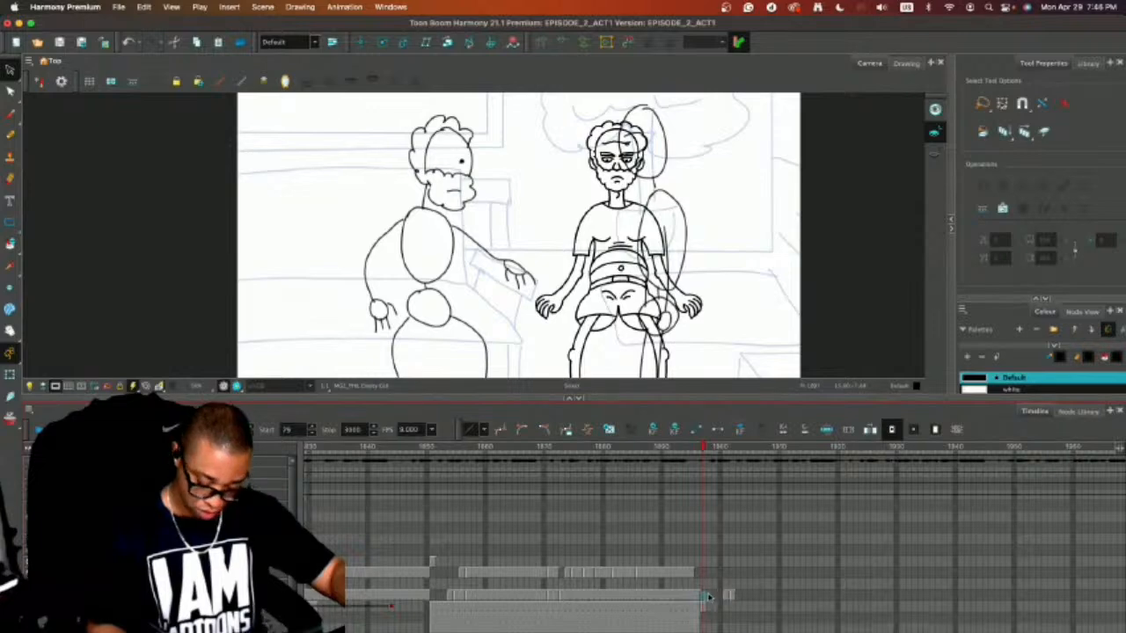
{"action": "key", "text": "super+v"}
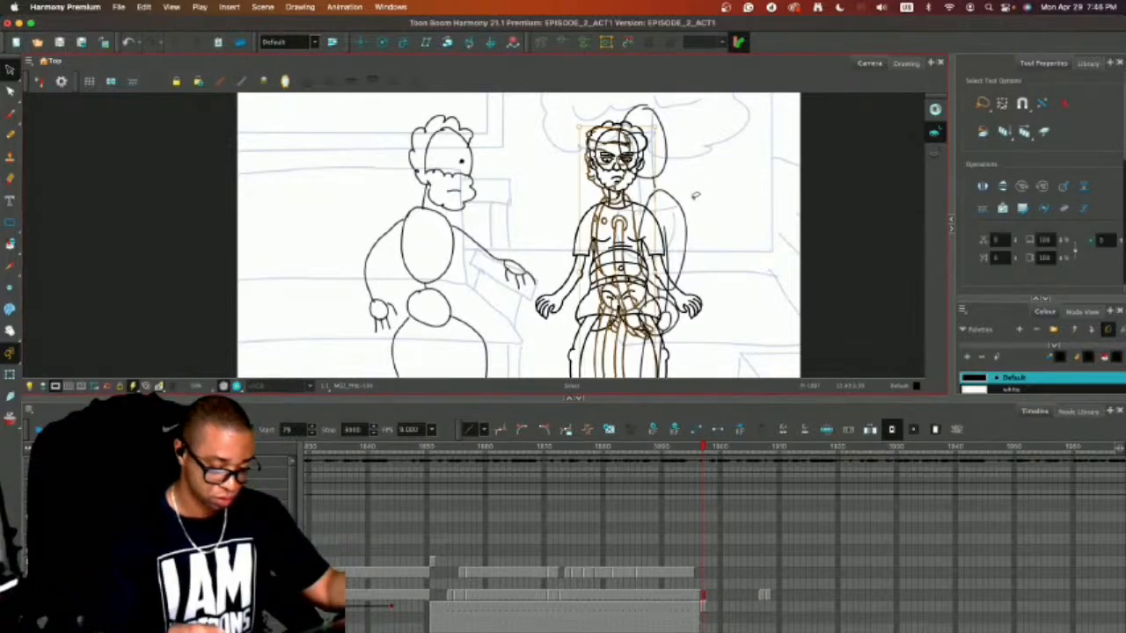
Move the bearded man's outline from the side-view frame to the shifted hands-on-hips frame, placing it left of the other figures.
{"action": "key", "text": "comma"}
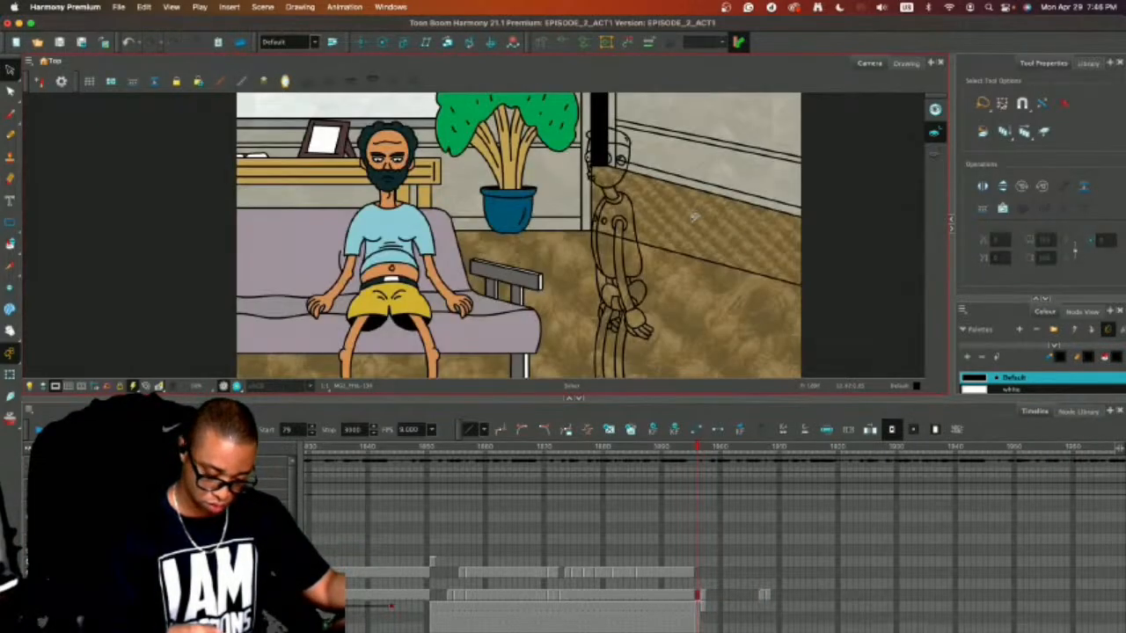
{"action": "key", "text": "period"}
{"action": "left_click", "coordinate": [702, 597]}
{"action": "left_click", "coordinate": [703, 607]}
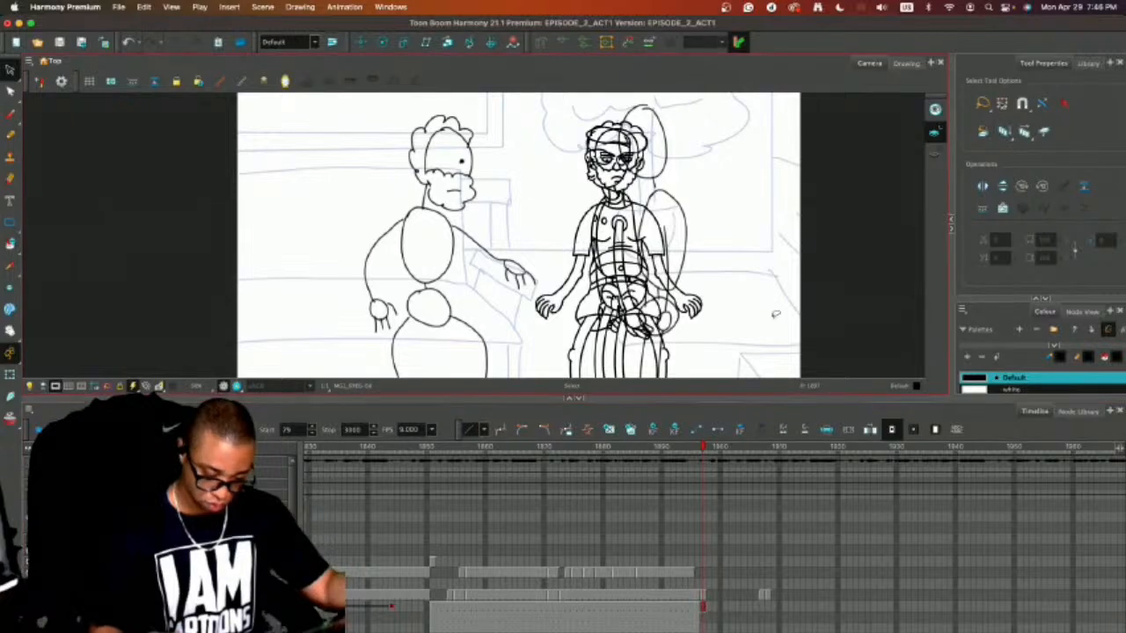
{"action": "key", "text": "super+a"}
{"action": "key", "text": "Delete"}
{"action": "left_click", "coordinate": [763, 596]}
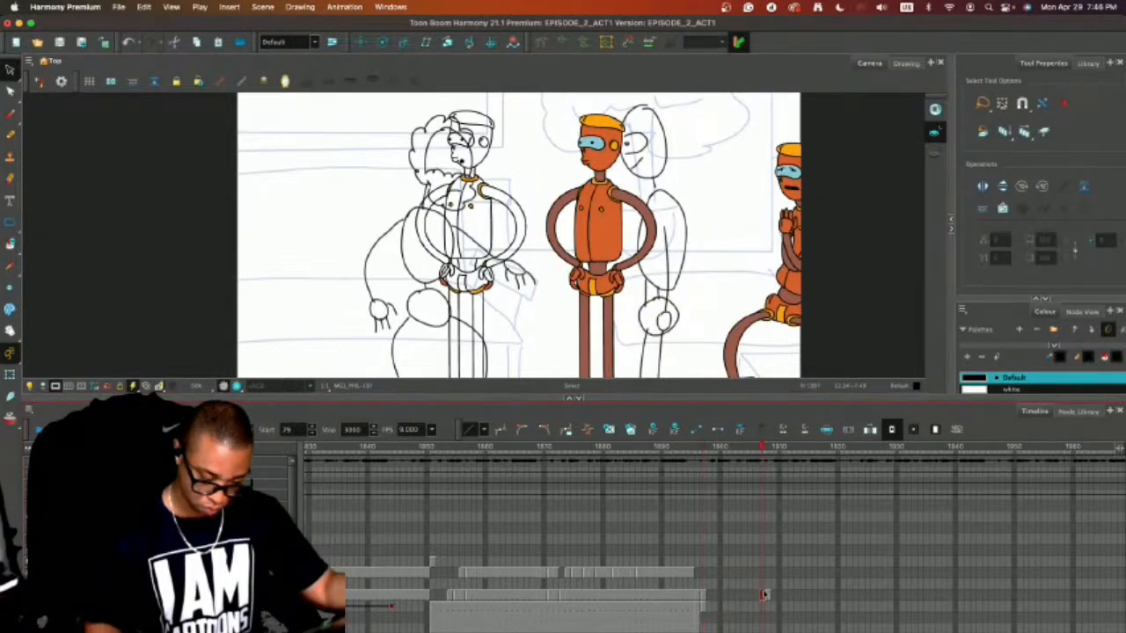
{"action": "left_click", "coordinate": [674, 213]}
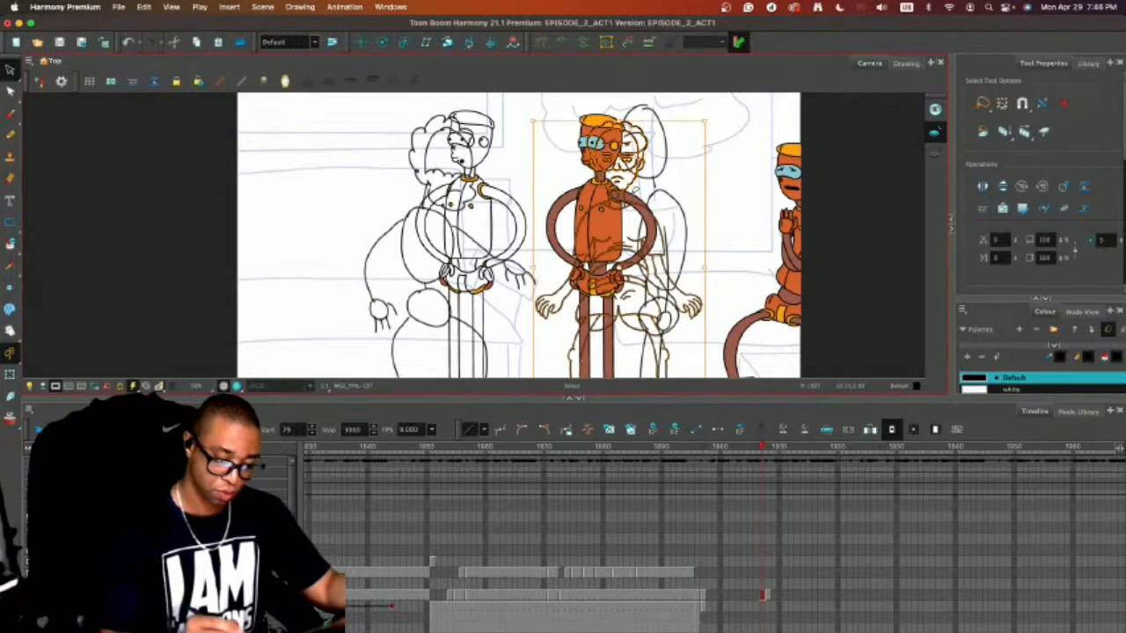
{"action": "left_click_drag", "start_coordinate": [660, 202], "coordinate": [349, 202]}
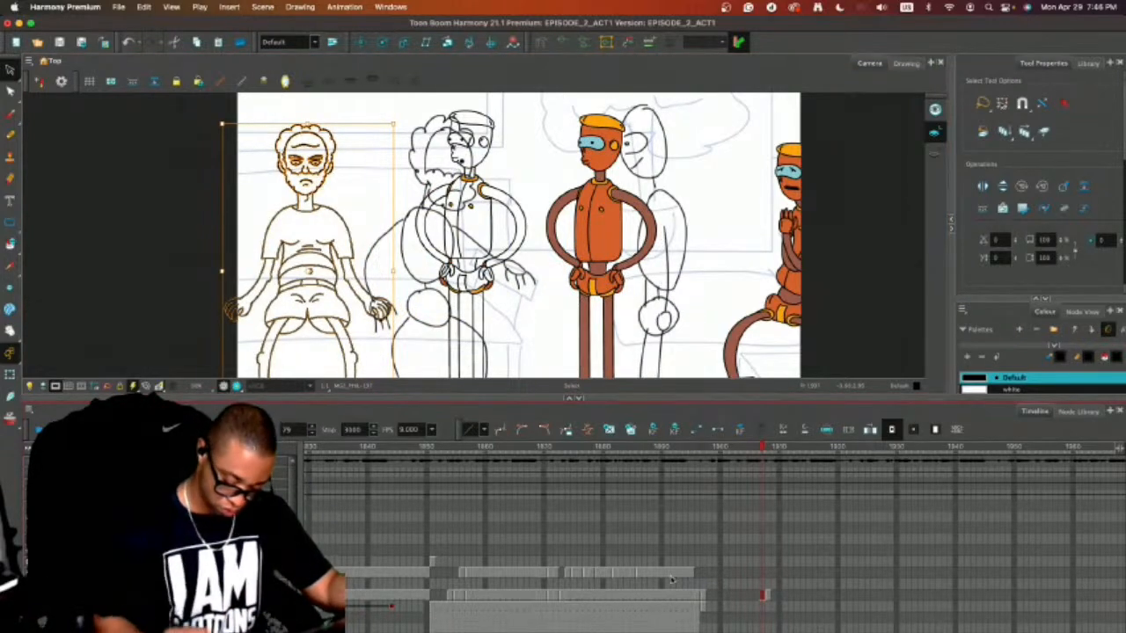
Extend the exposure of the room's texture and background layers beyond the couch-shot frame to cover the side-view frame.
{"action": "left_click", "coordinate": [702, 607]}
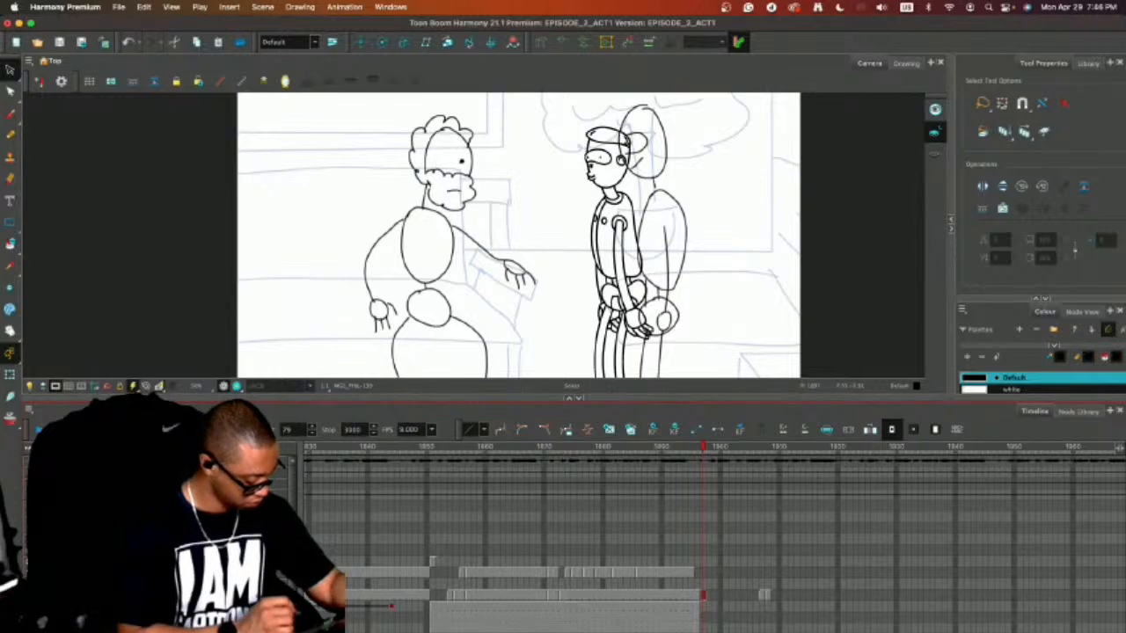
{"action": "left_click", "coordinate": [34, 596]}
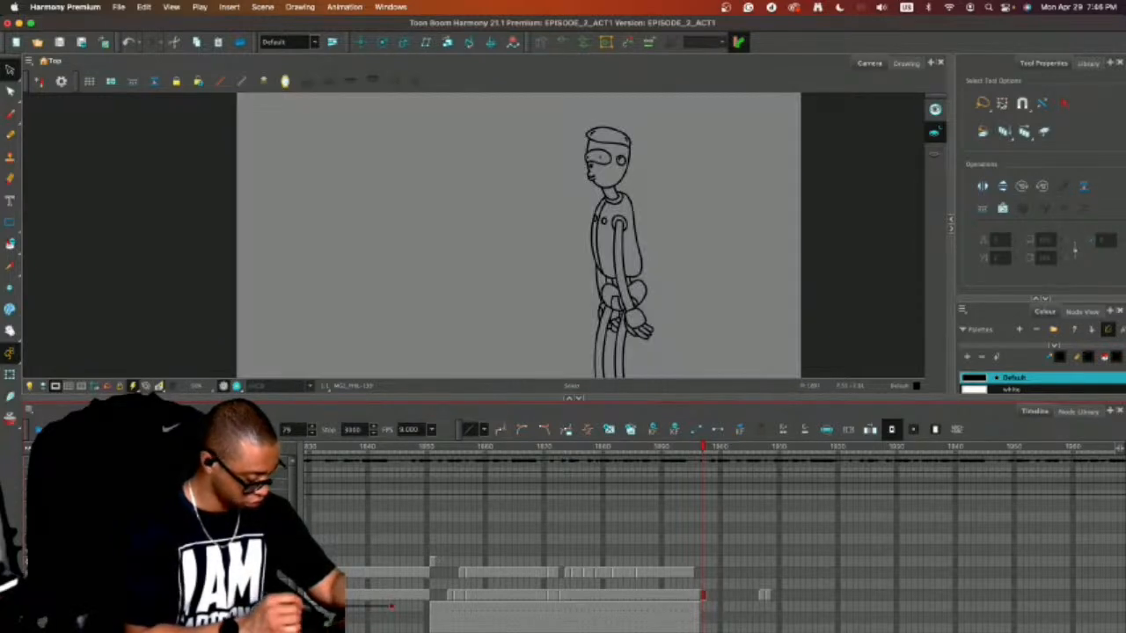
{"action": "left_click", "coordinate": [697, 626]}
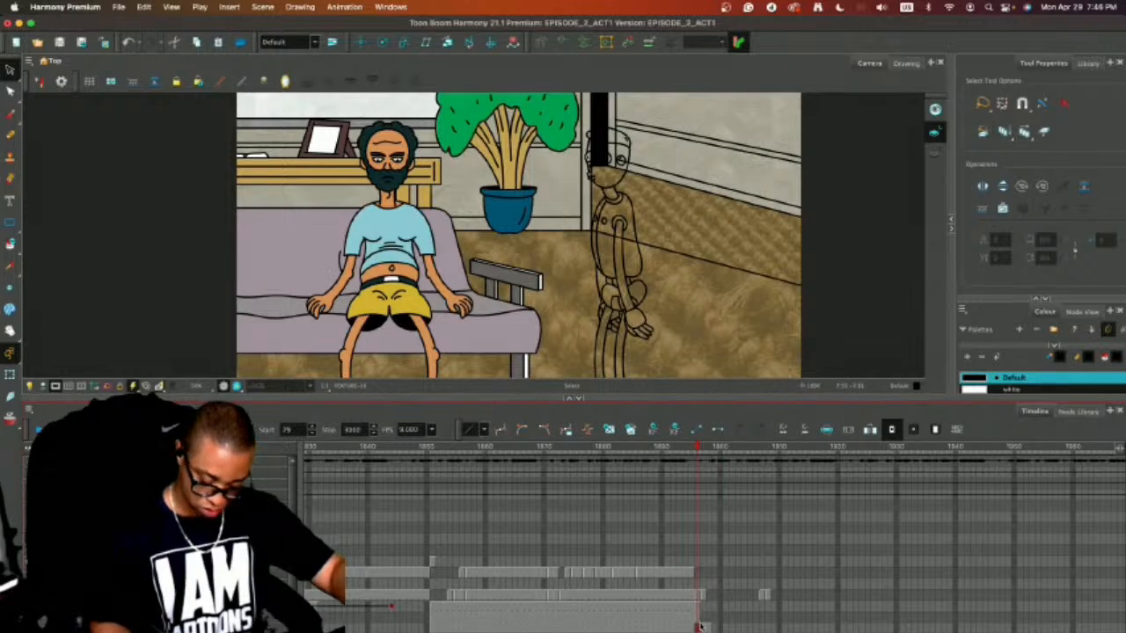
{"action": "key", "text": "plus"}
{"action": "key", "text": "plus"}
{"action": "key", "text": "plus"}
{"action": "key", "text": "plus"}
{"action": "key", "text": "plus"}
{"action": "key", "text": "plus"}
{"action": "left_click", "coordinate": [697, 617]}
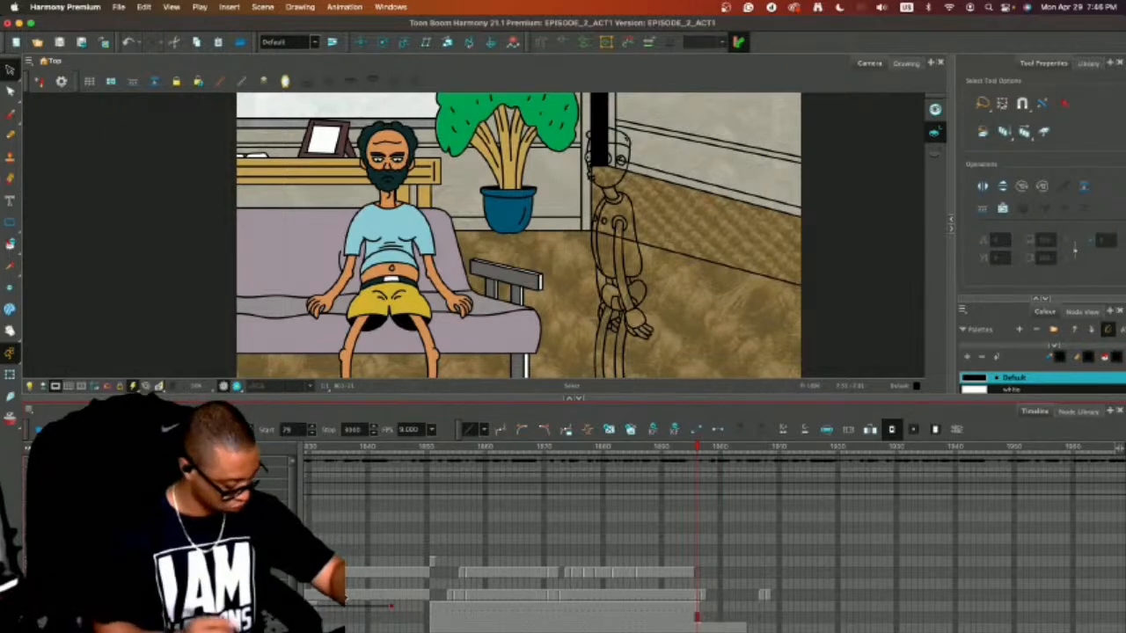
{"action": "key", "text": "period"}
{"action": "key", "text": "comma"}
{"action": "key", "text": "plus"}
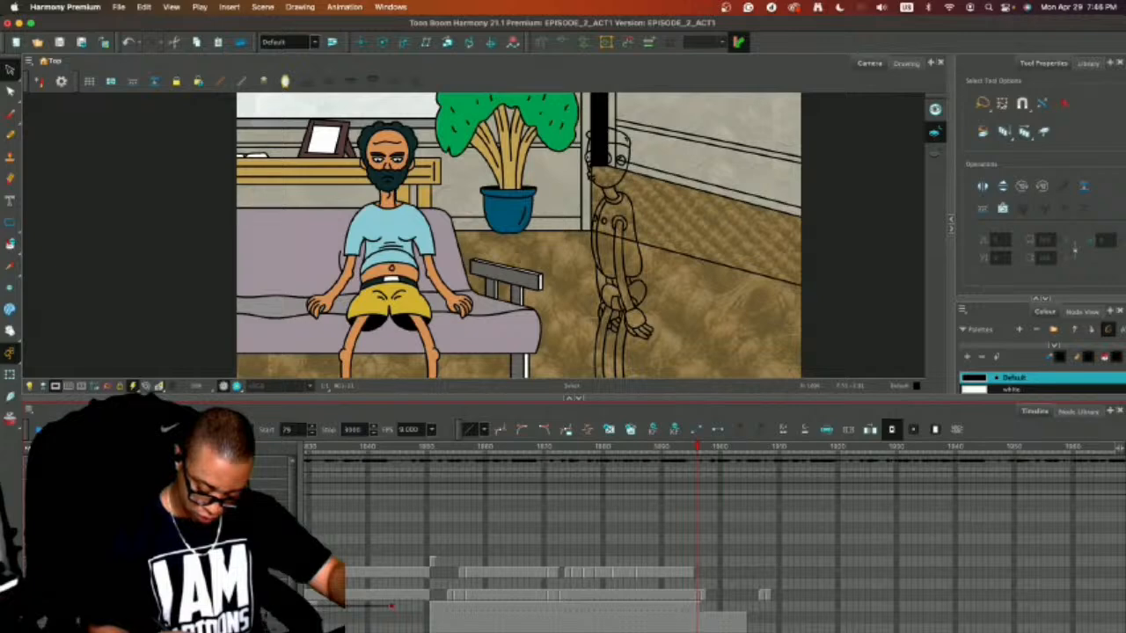
Turn on the light table with the bearded man's layer selected and compare the couch shot with the following frames.
{"action": "left_click", "coordinate": [699, 606]}
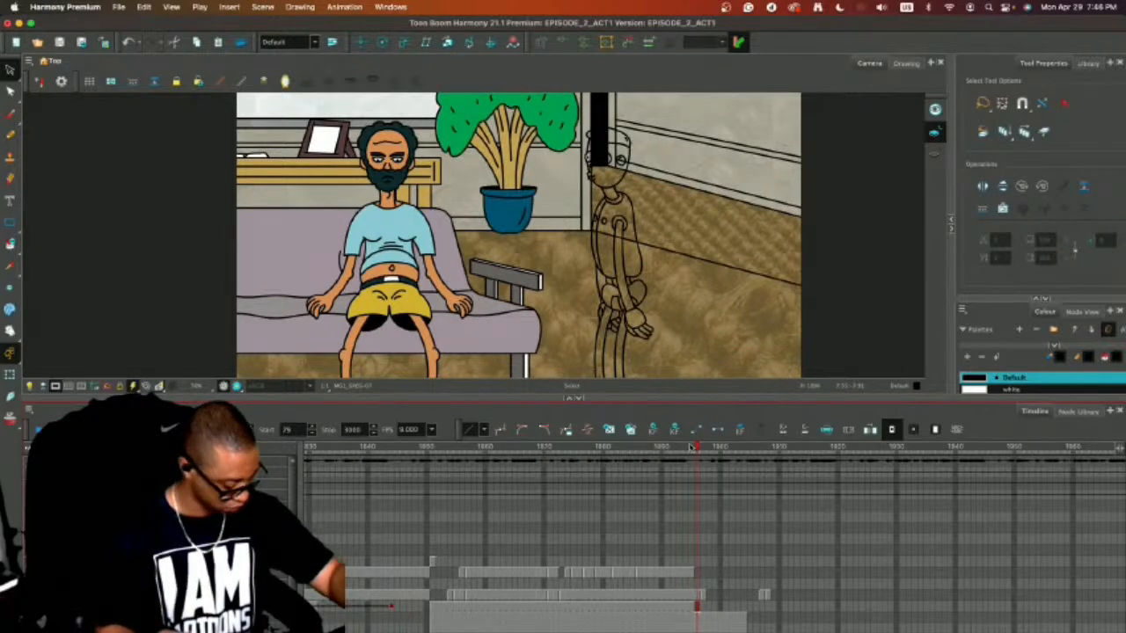
{"action": "key", "text": "period"}
{"action": "key", "text": "comma"}
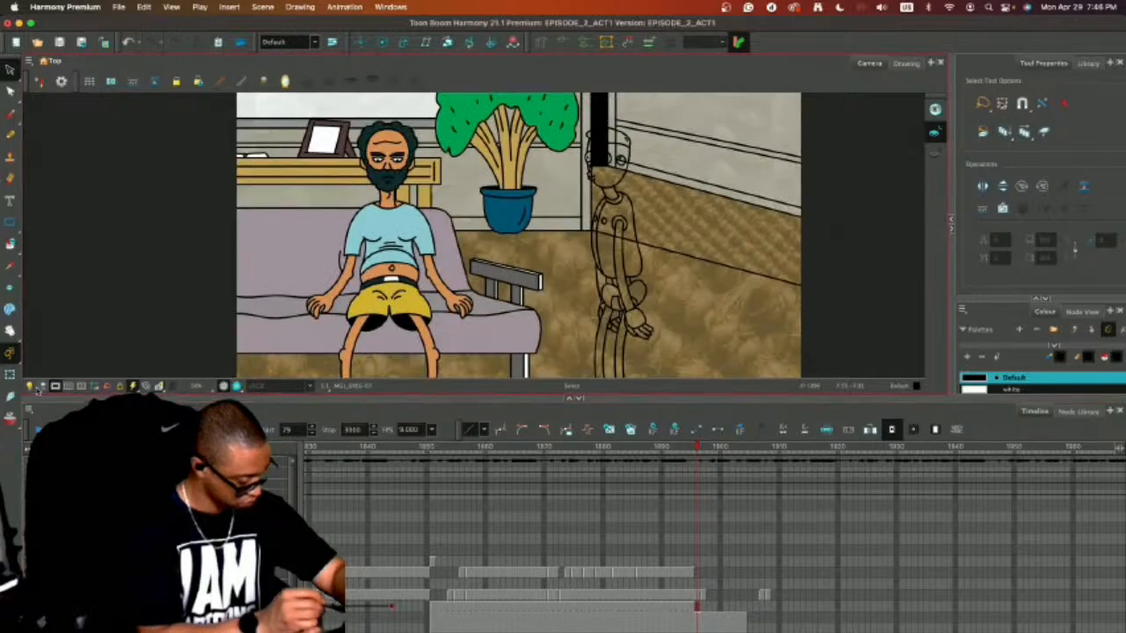
{"action": "left_click", "coordinate": [30, 386]}
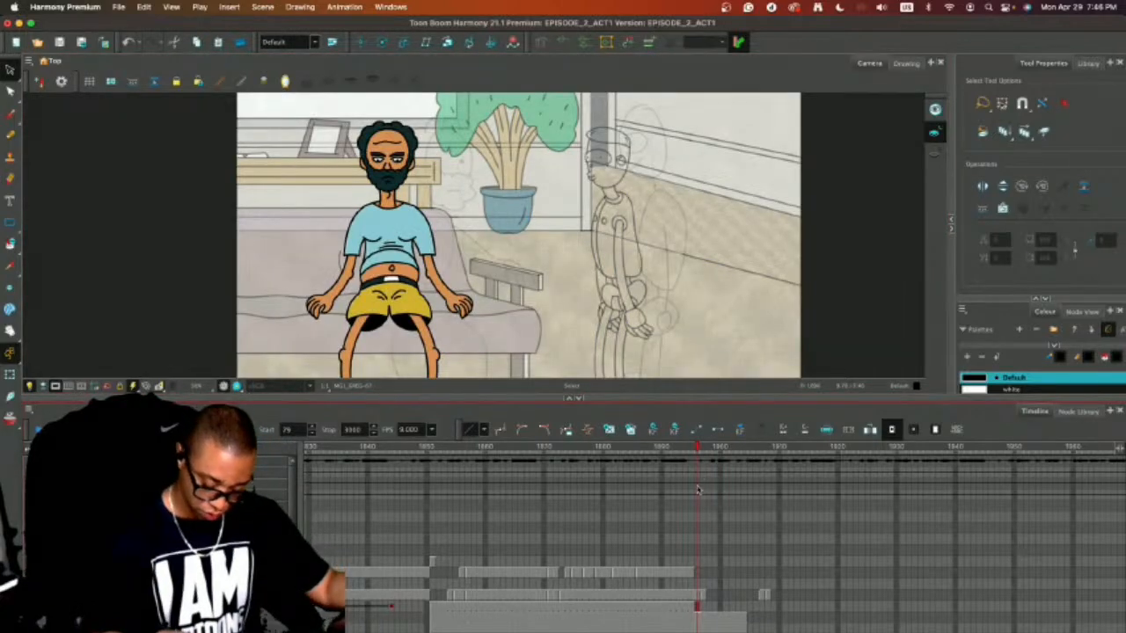
{"action": "key", "text": "period"}
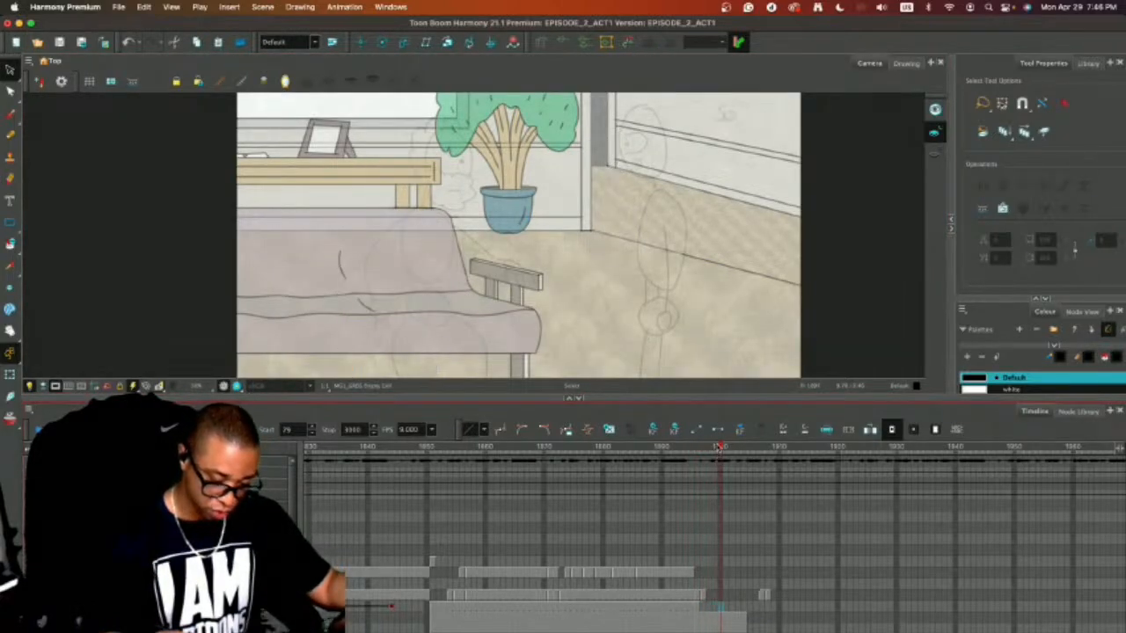
{"action": "key", "text": "comma"}
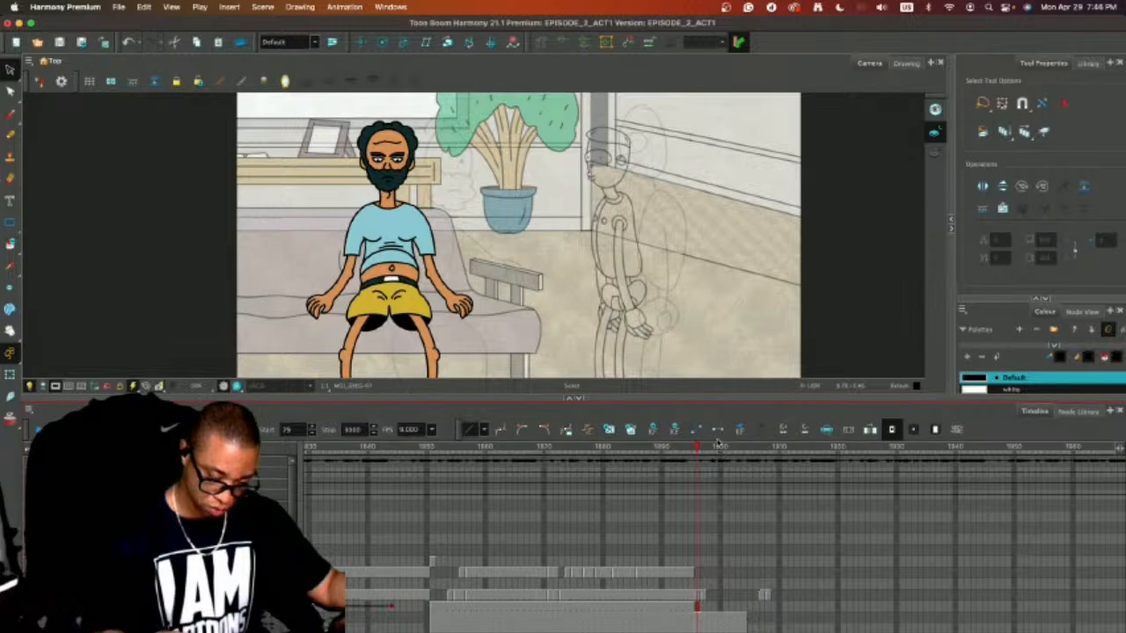
{"action": "key", "text": "2"}
{"action": "key", "text": "2"}
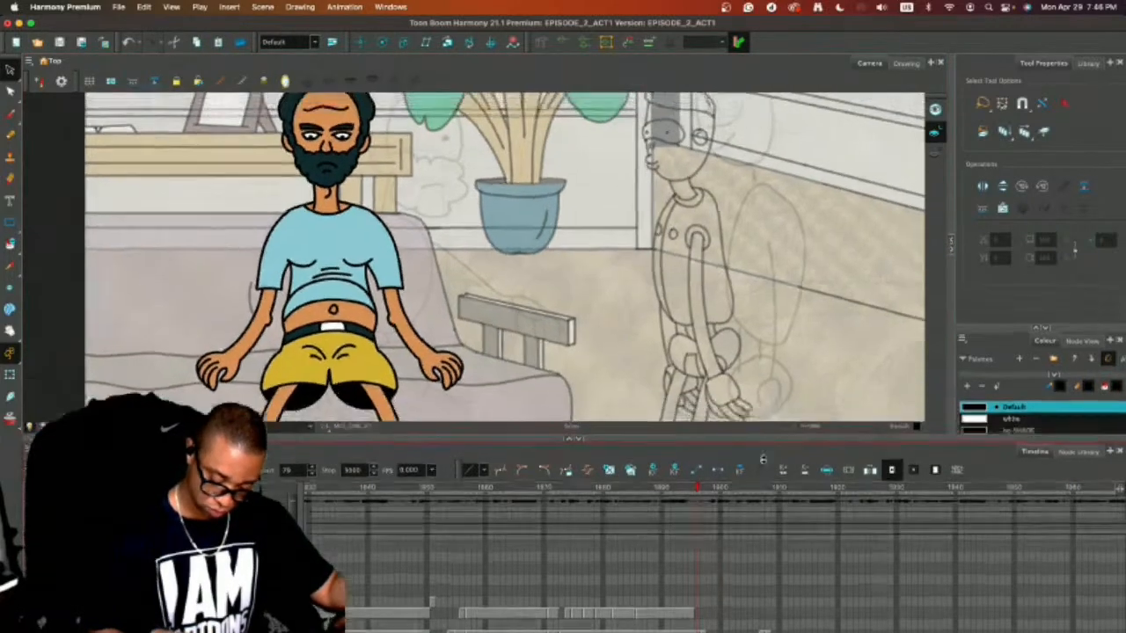
{"action": "left_click_drag", "start_coordinate": [766, 401], "coordinate": [767, 513]}
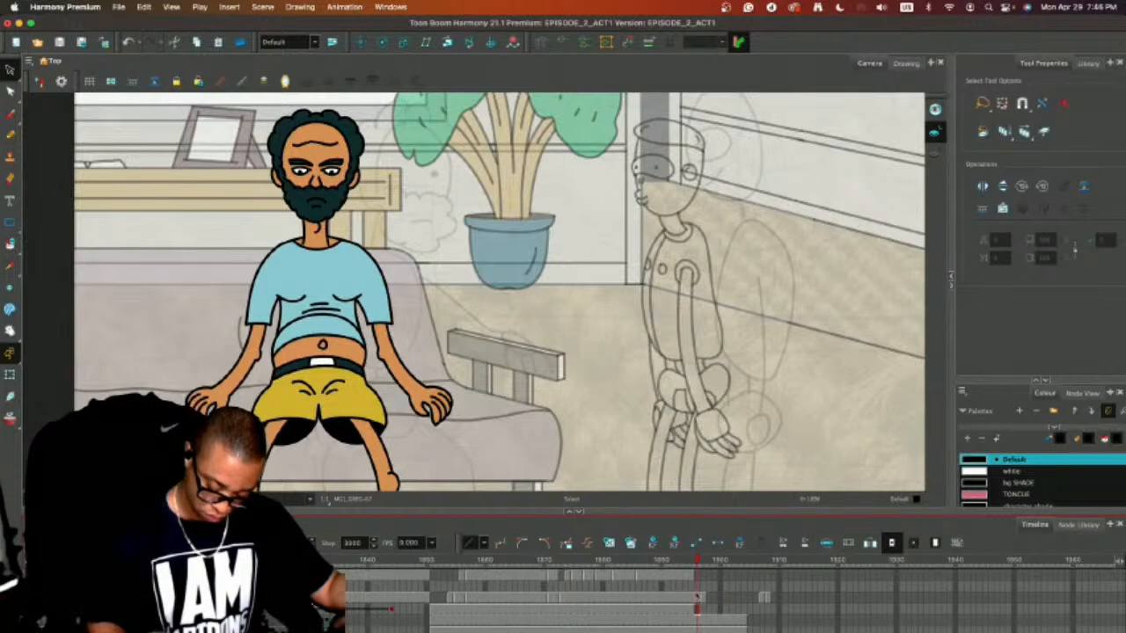
{"action": "left_click_drag", "start_coordinate": [745, 512], "coordinate": [746, 528]}
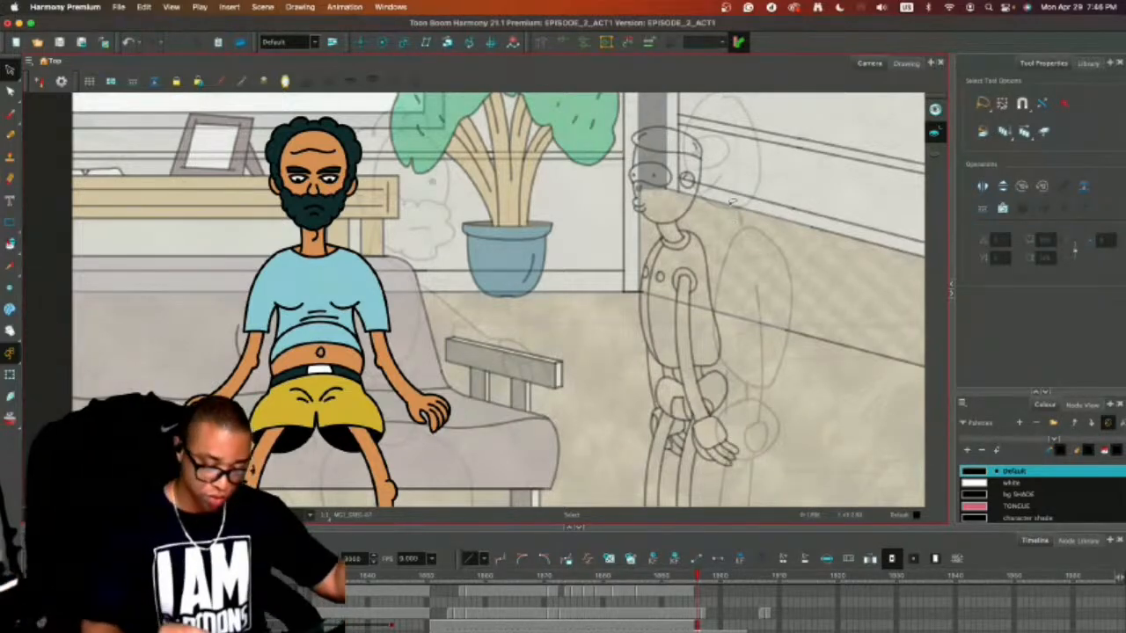
Delete the mouth from the side-view character's outline on the frame after the couch shot.
{"action": "key", "text": "alt+/"}
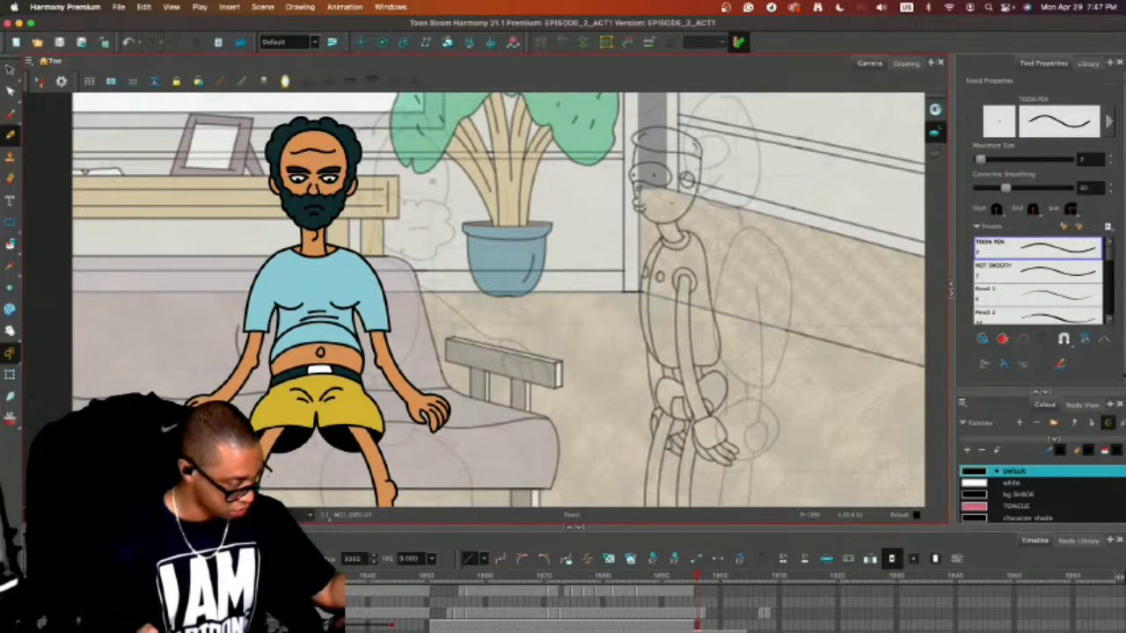
{"action": "key", "text": "comma"}
{"action": "key", "text": "period"}
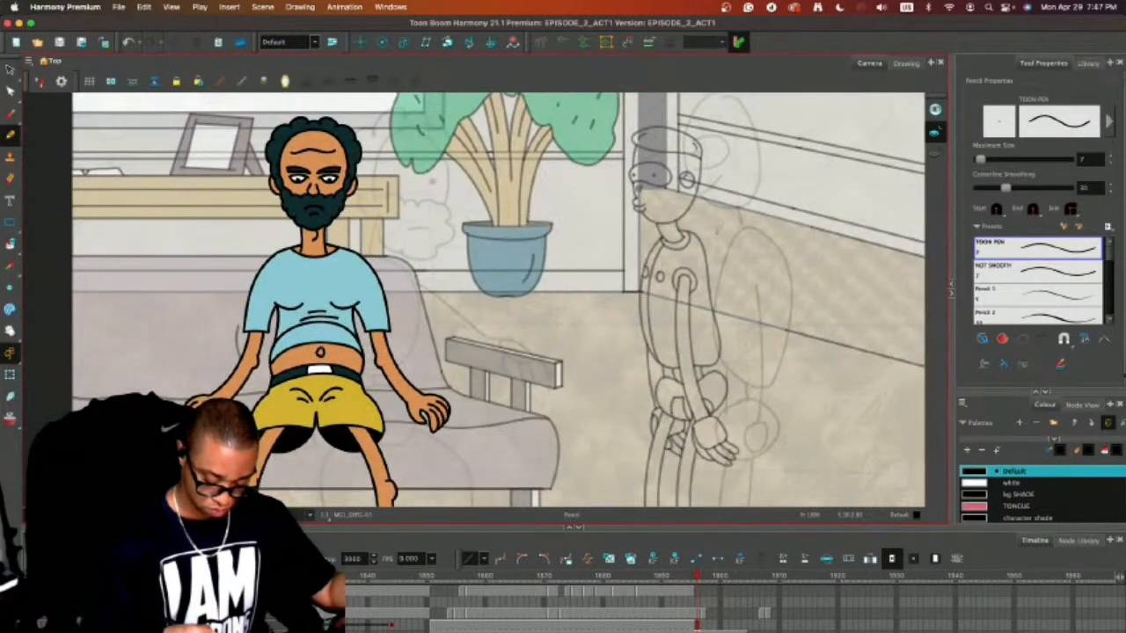
{"action": "key", "text": "period"}
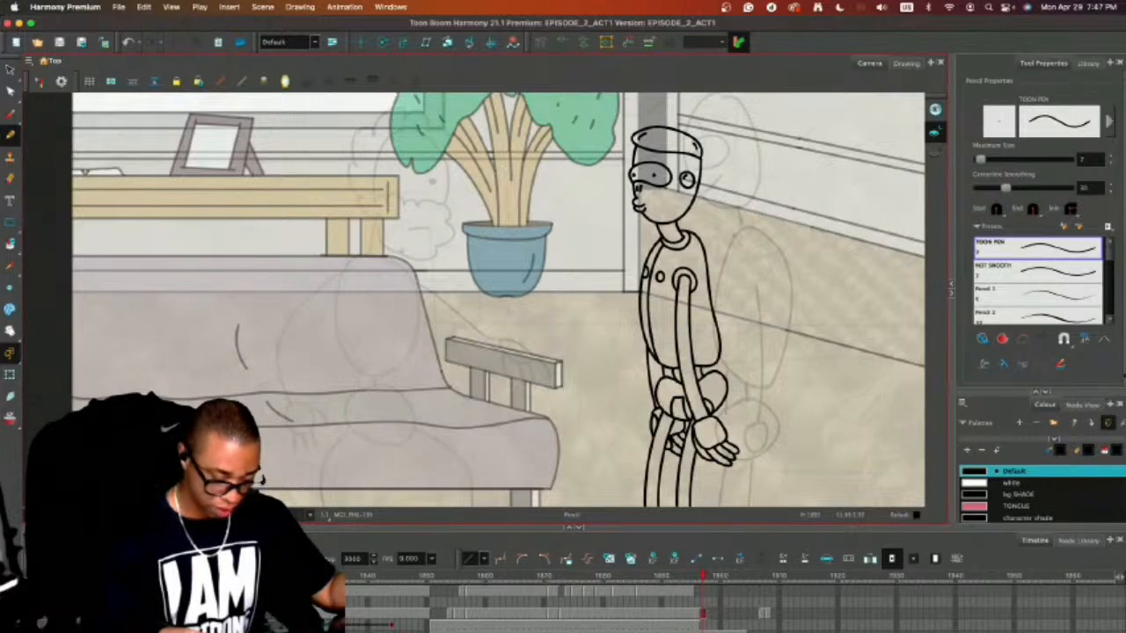
{"action": "key", "text": "alt+s"}
{"action": "key", "text": "super+a"}
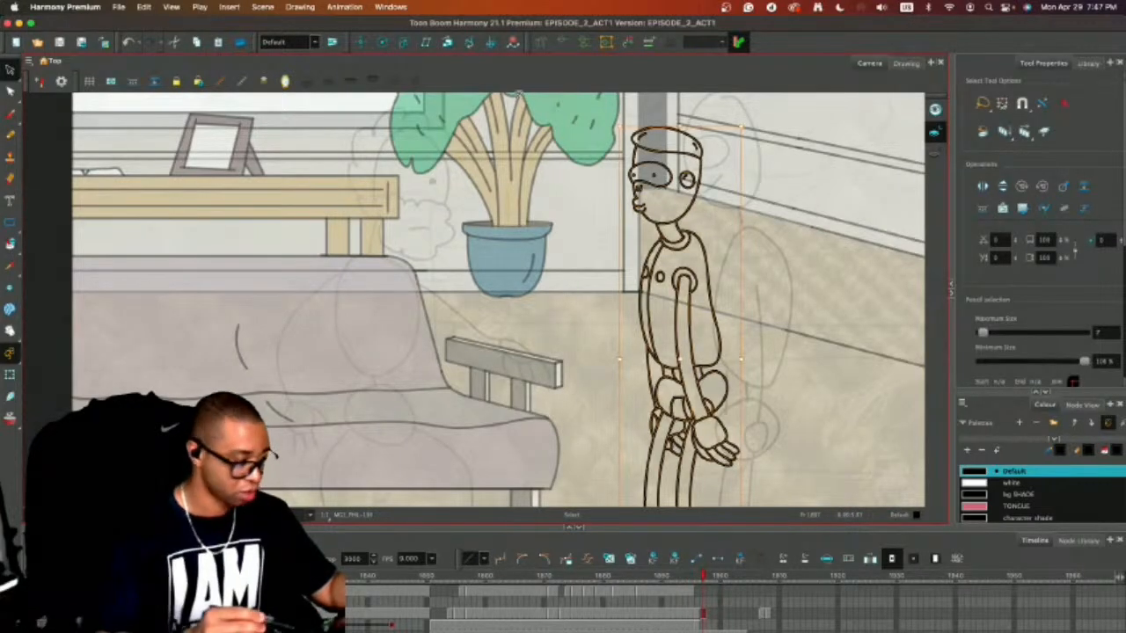
{"action": "left_click", "coordinate": [759, 174]}
{"action": "left_click", "coordinate": [636, 210]}
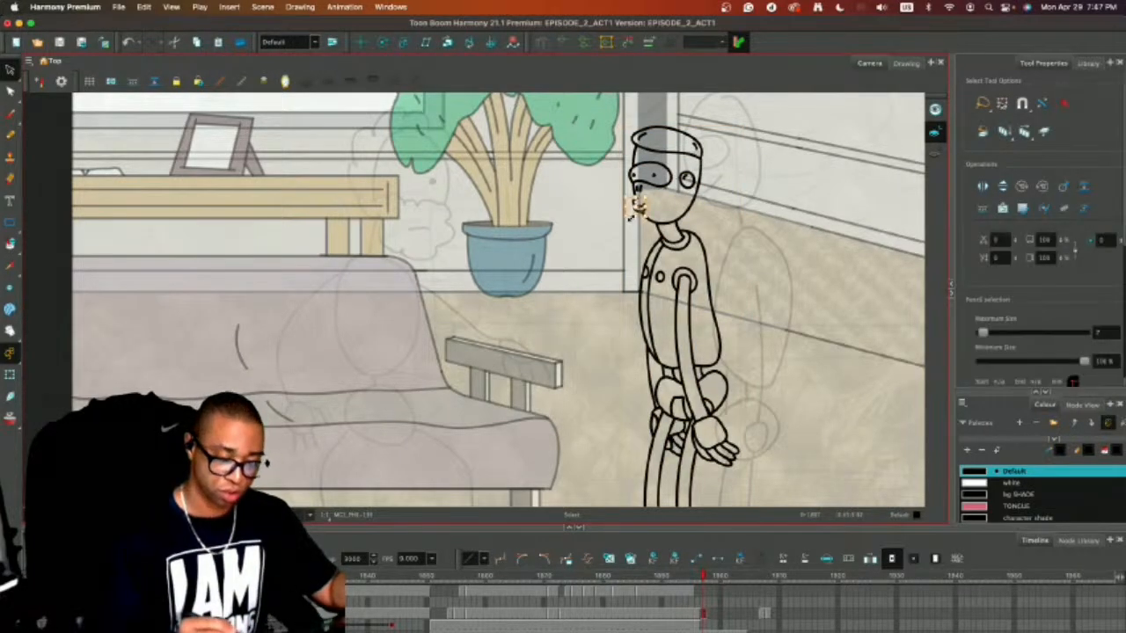
{"action": "key", "text": "Delete"}
Close the gap in the side-view character's face outline with the Pencil tool, using the TOON PEN preset at size 7.
{"action": "key", "text": "alt+slash"}
{"action": "key", "text": "2"}
{"action": "key", "text": "2"}
{"action": "key", "text": "2"}
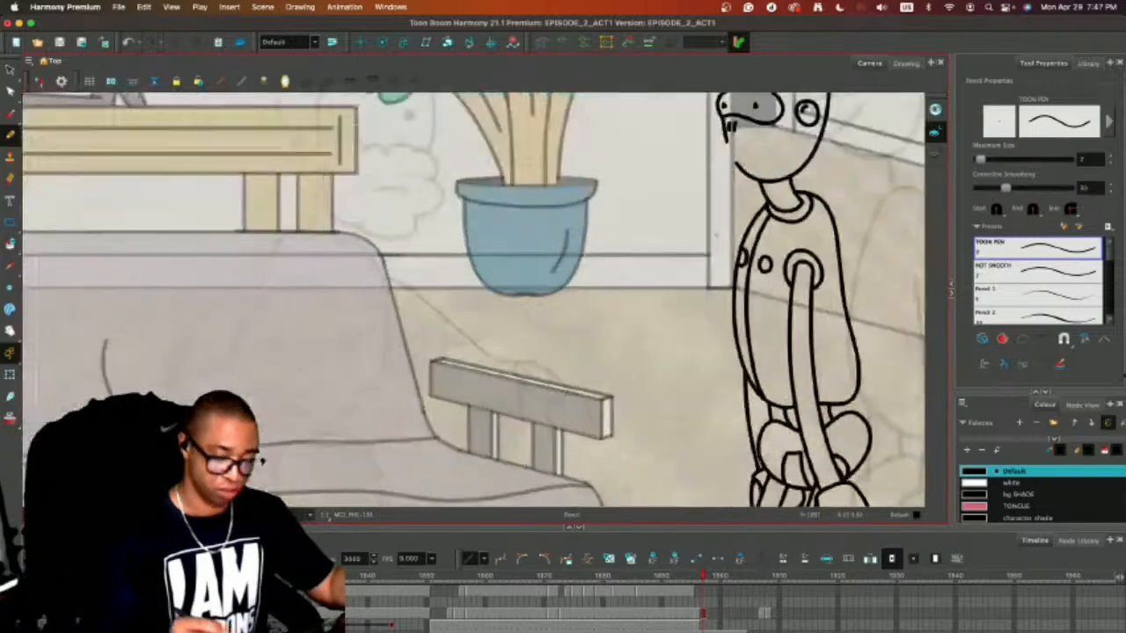
{"action": "left_click_drag", "start_coordinate": [707, 294], "coordinate": [383, 422]}
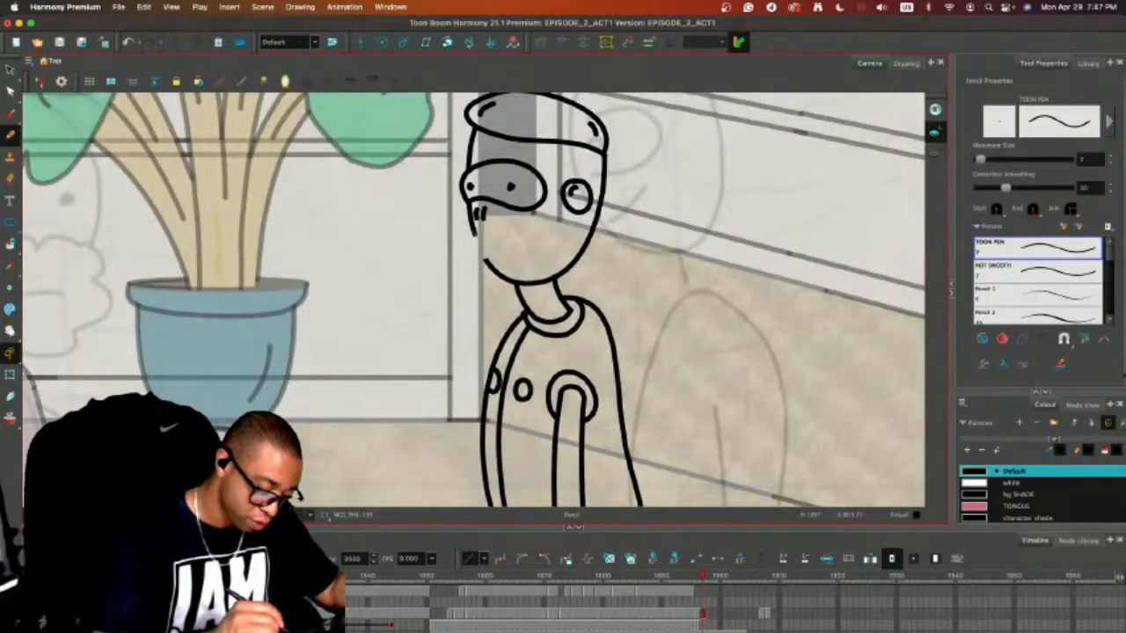
{"action": "key", "text": "1"}
{"action": "key", "text": "1"}
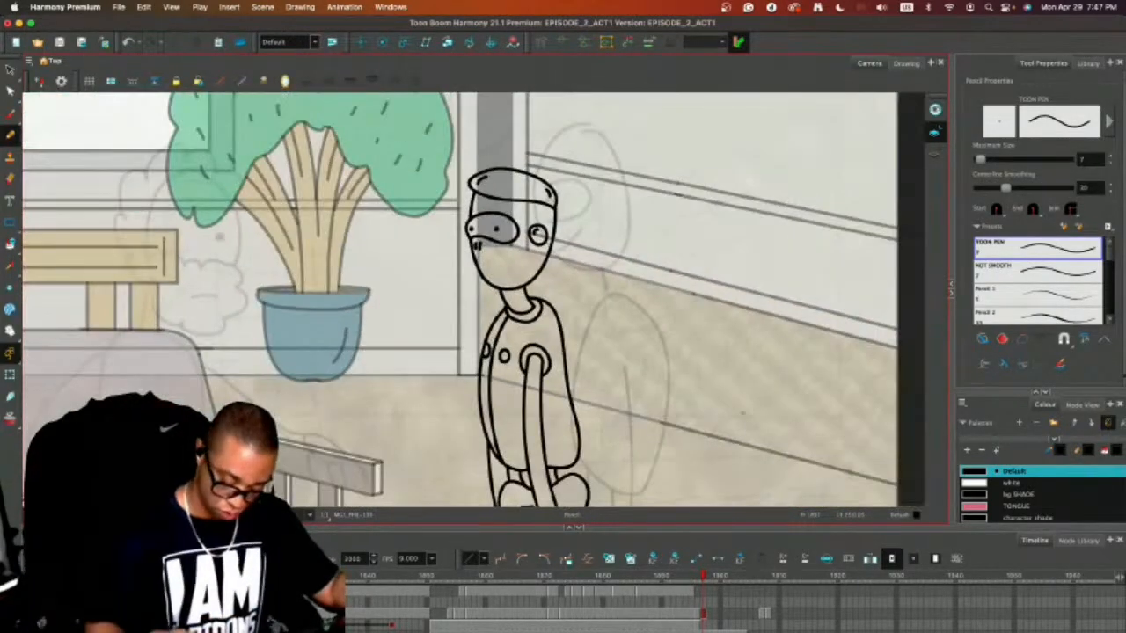
Draw a small oval mouth with a curved cheek line on the mouths layer, and reselect the side-view character's drawing.
{"action": "left_click", "coordinate": [703, 593]}
{"action": "key", "text": "2"}
{"action": "key", "text": "2"}
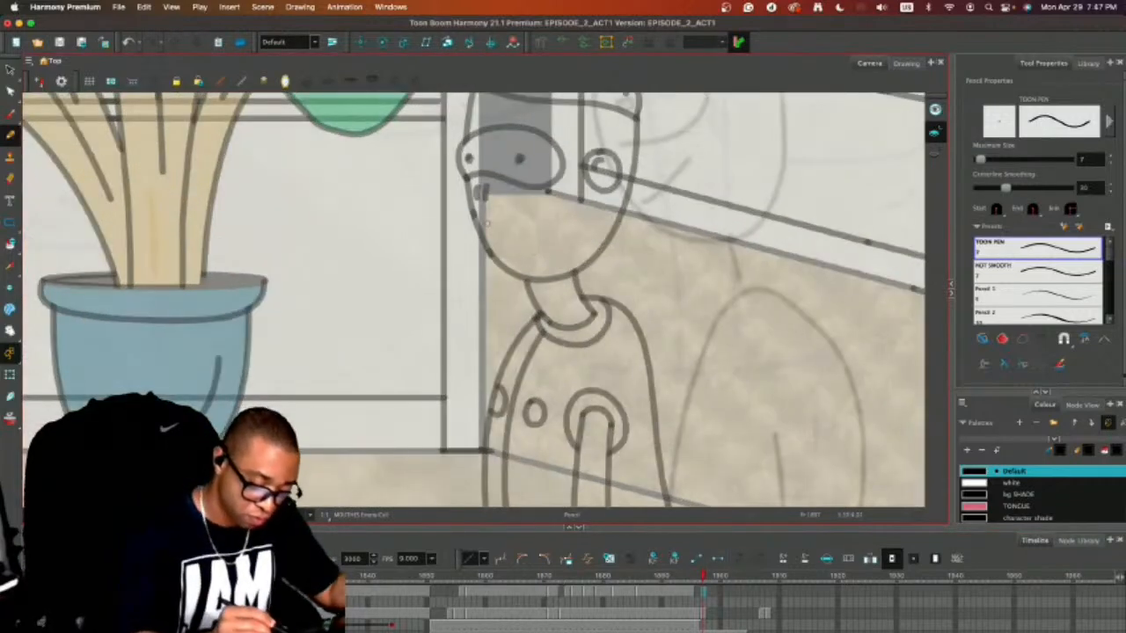
{"action": "mouse_move", "coordinate": [489, 225]}
{"action": "left_mouse_down"}
{"action": "mouse_move", "coordinate": [525, 214]}
{"action": "mouse_move", "coordinate": [532, 234]}
{"action": "mouse_move", "coordinate": [493, 239]}
{"action": "left_mouse_up"}
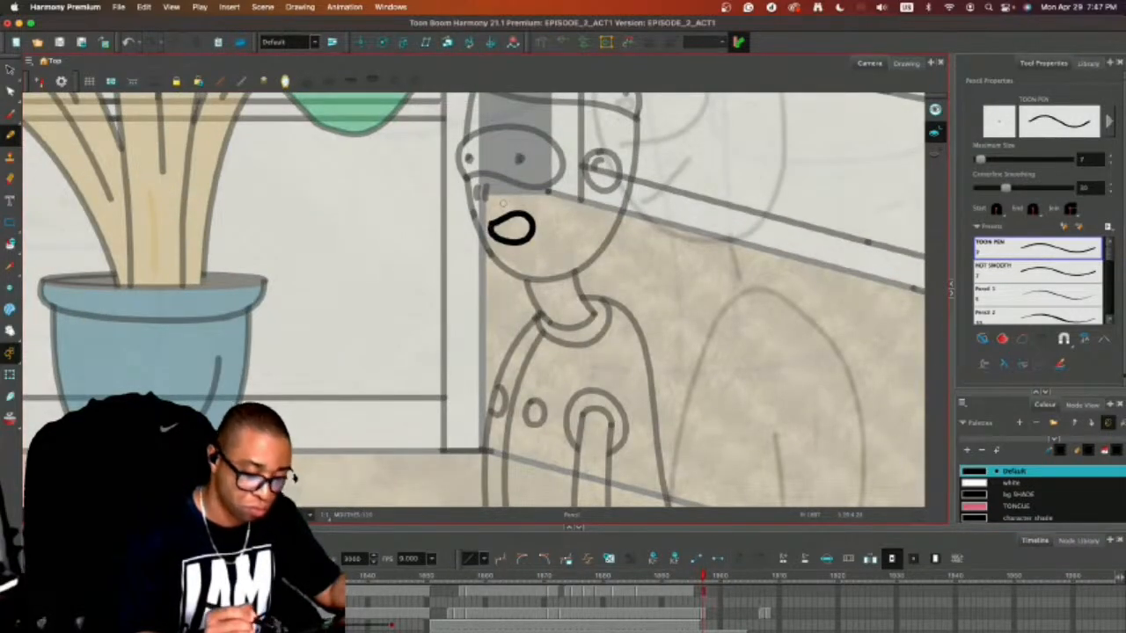
{"action": "key", "text": "super+z"}
{"action": "mouse_move", "coordinate": [491, 227]}
{"action": "left_mouse_down"}
{"action": "mouse_move", "coordinate": [517, 220]}
{"action": "mouse_move", "coordinate": [502, 251]}
{"action": "mouse_move", "coordinate": [494, 219]}
{"action": "mouse_move", "coordinate": [534, 241]}
{"action": "mouse_move", "coordinate": [535, 220]}
{"action": "left_mouse_up"}
{"action": "key", "text": "alt+s"}
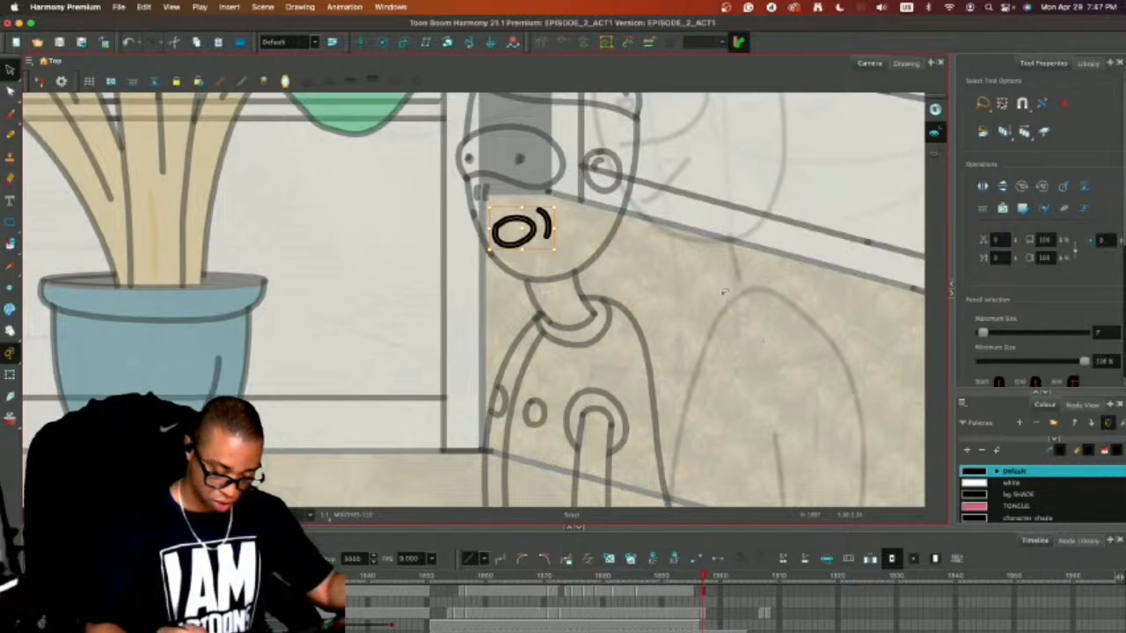
{"action": "key", "text": "period"}
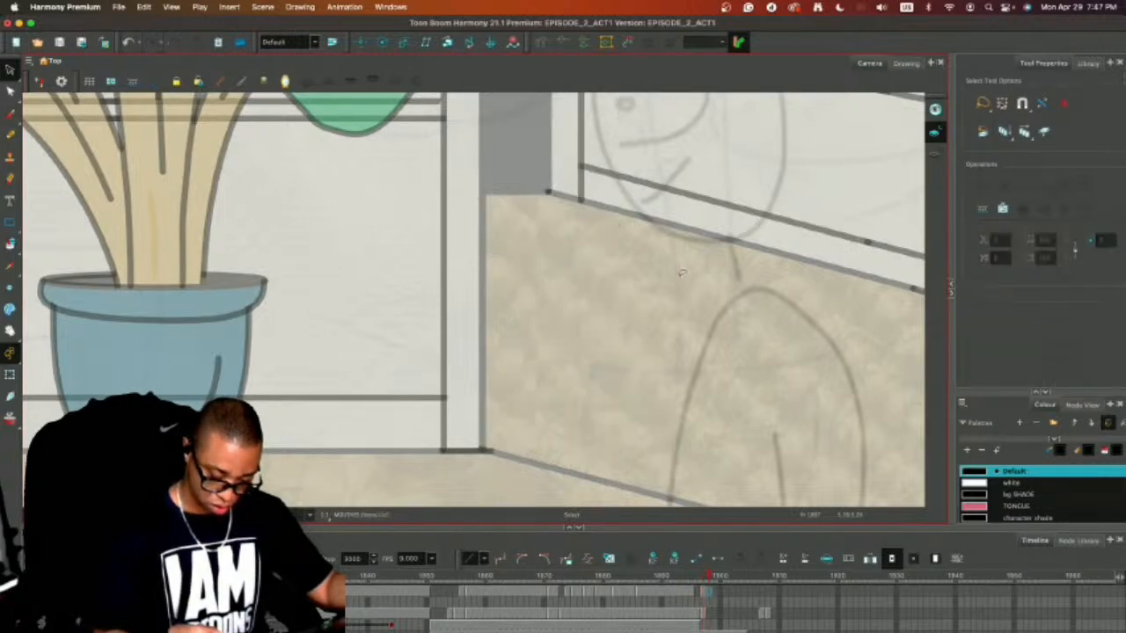
{"action": "key", "text": "comma"}
{"action": "left_click", "coordinate": [705, 614]}
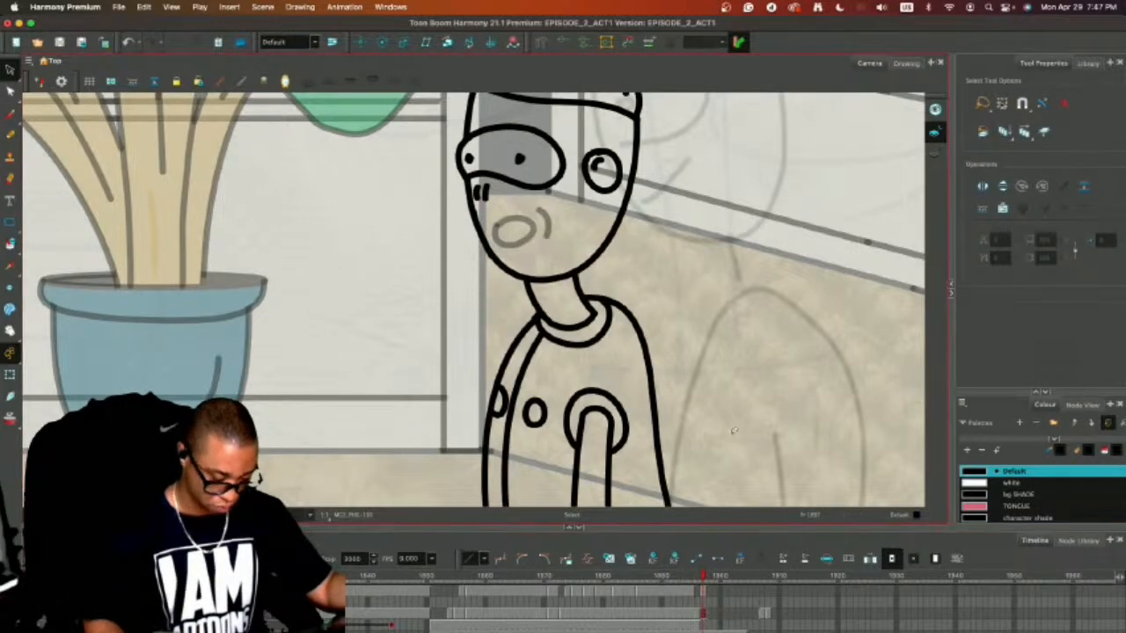
Step through the frames after the couch shot to examine the rough sketches up to the coloured character references.
{"action": "key", "text": "super+a"}
{"action": "key", "text": "period"}
{"action": "key", "text": "period"}
{"action": "key", "text": "period"}
{"action": "key", "text": "period"}
{"action": "key", "text": "period"}
{"action": "key", "text": "period"}
{"action": "key", "text": "period"}
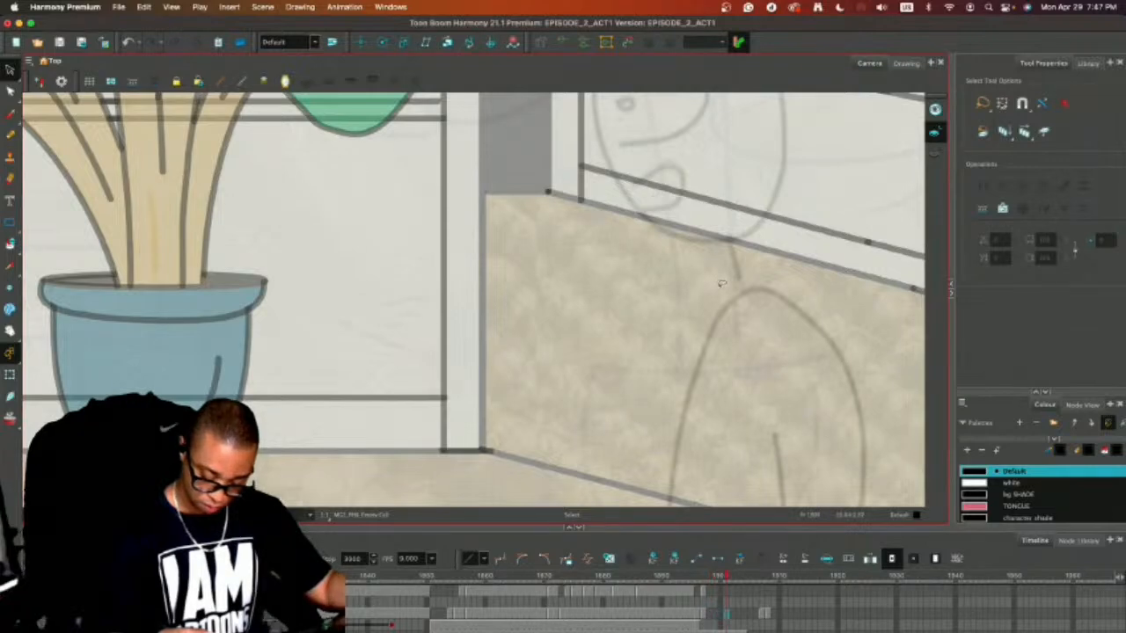
{"action": "key", "text": "period"}
{"action": "key", "text": "period"}
{"action": "key", "text": "period"}
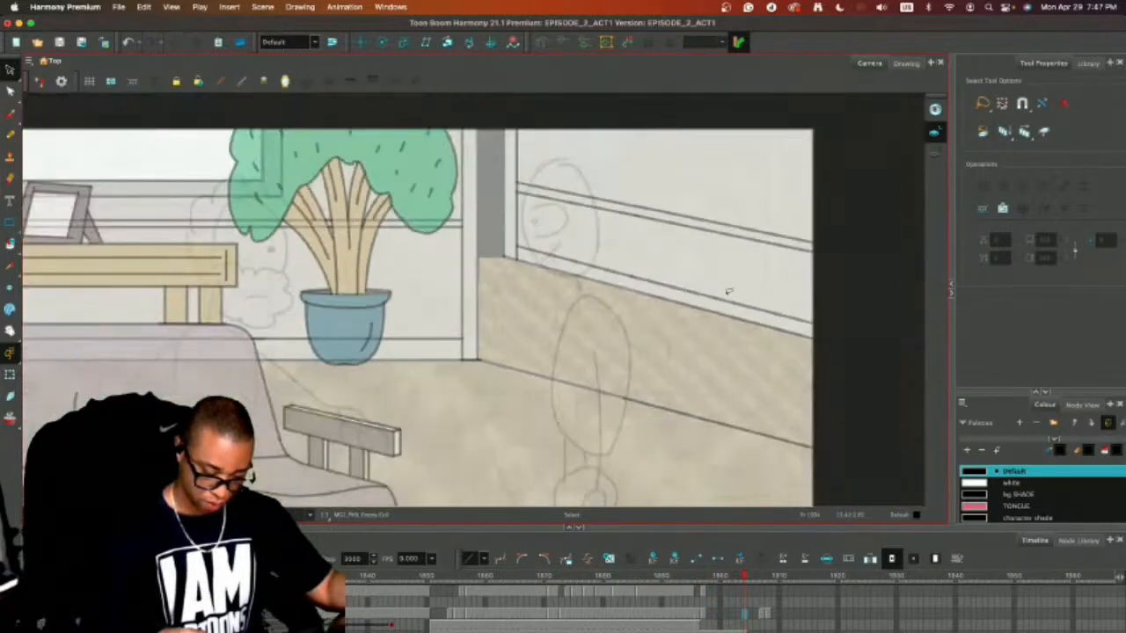
{"action": "key", "text": "period"}
{"action": "key", "text": "comma"}
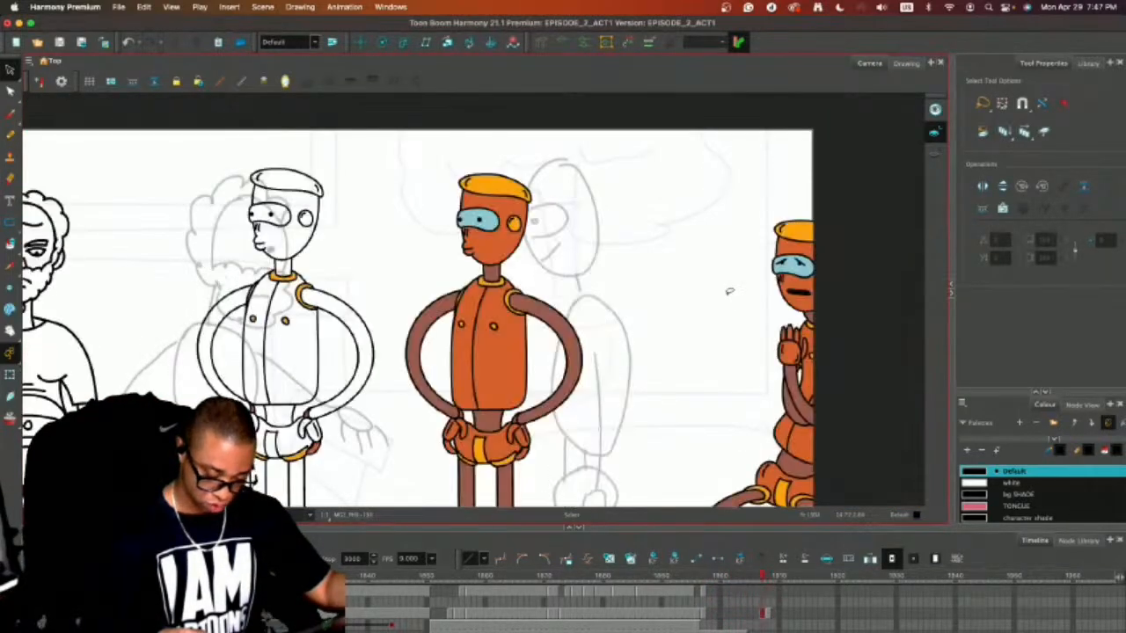
{"action": "key", "text": "comma"}
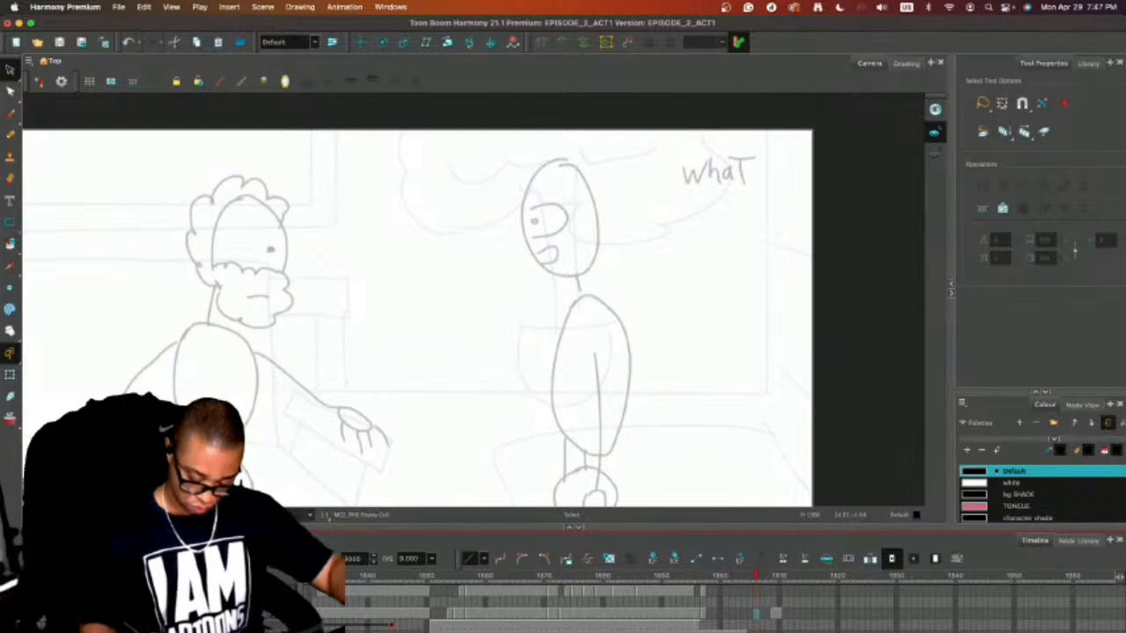
Push the character reference drawings further down the timeline and hold the side-view character's mouthless drawing through frame 1912.
{"action": "key", "text": "plus"}
{"action": "key", "text": "plus"}
{"action": "key", "text": "plus"}
{"action": "key", "text": "plus"}
{"action": "key", "text": "plus"}
{"action": "key", "text": "plus"}
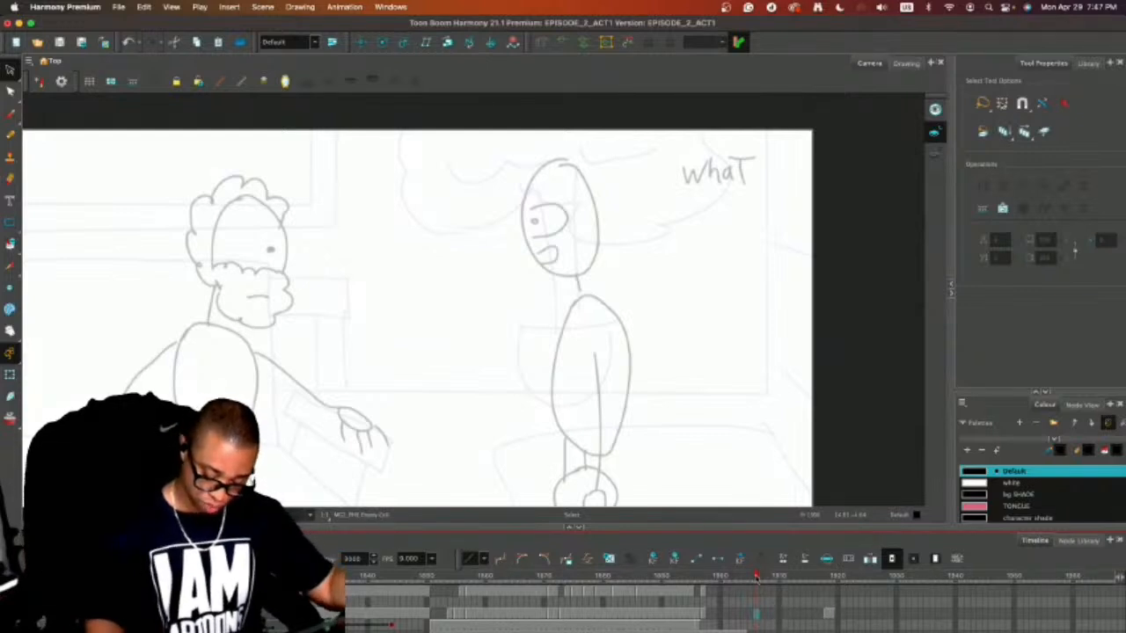
{"action": "left_click_drag", "start_coordinate": [755, 576], "coordinate": [790, 576]}
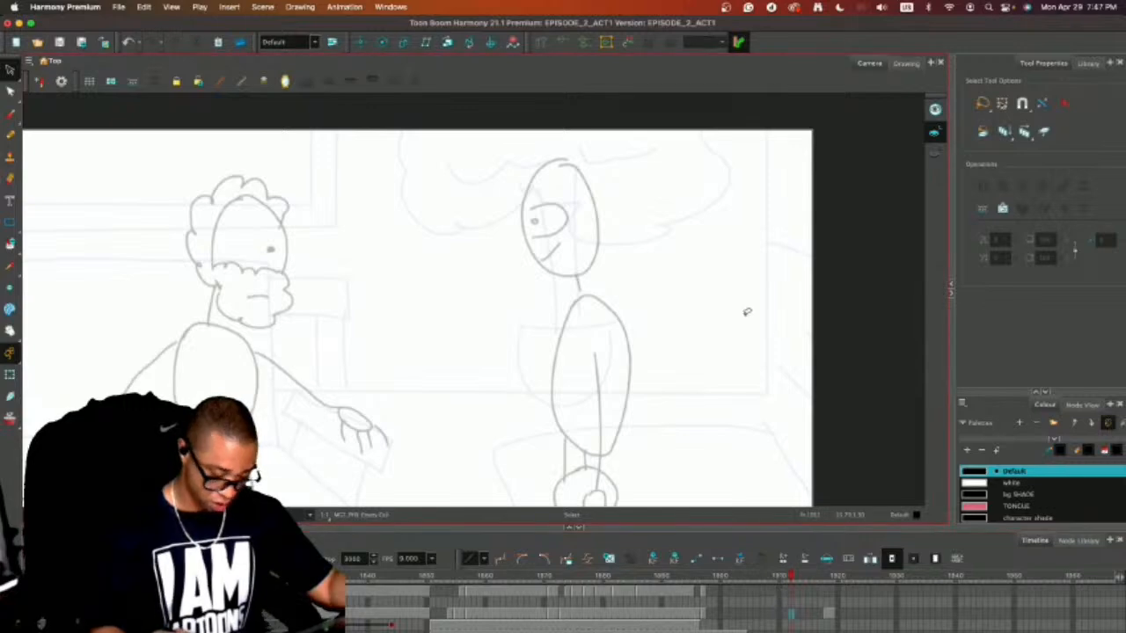
{"action": "key", "text": "ctrl+v"}
{"action": "left_click", "coordinate": [708, 613]}
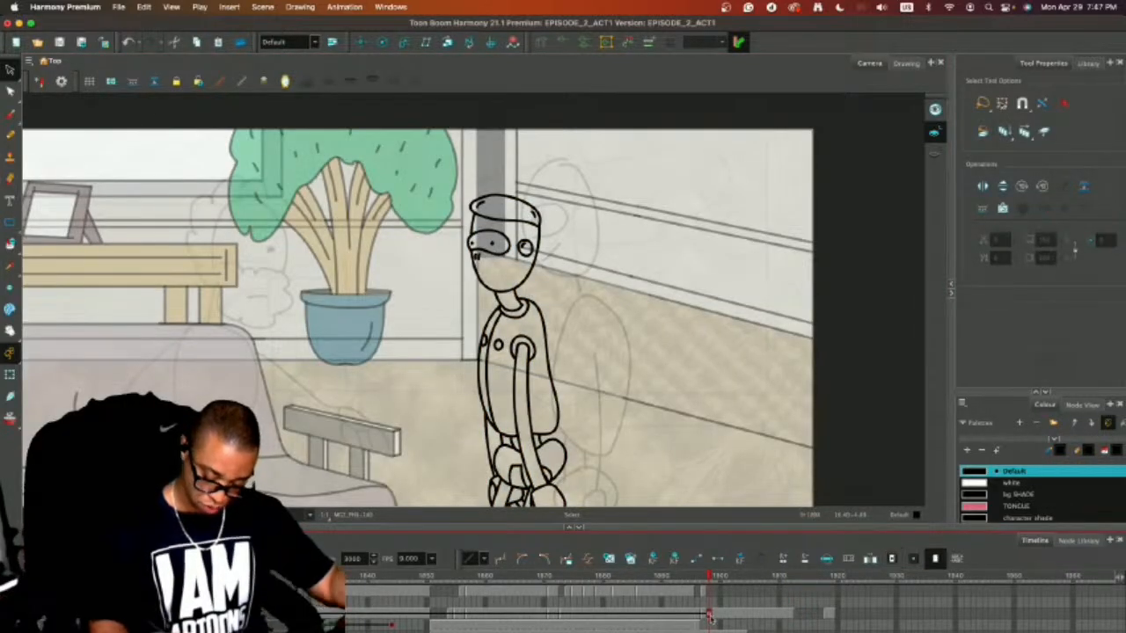
{"action": "left_click", "coordinate": [704, 614]}
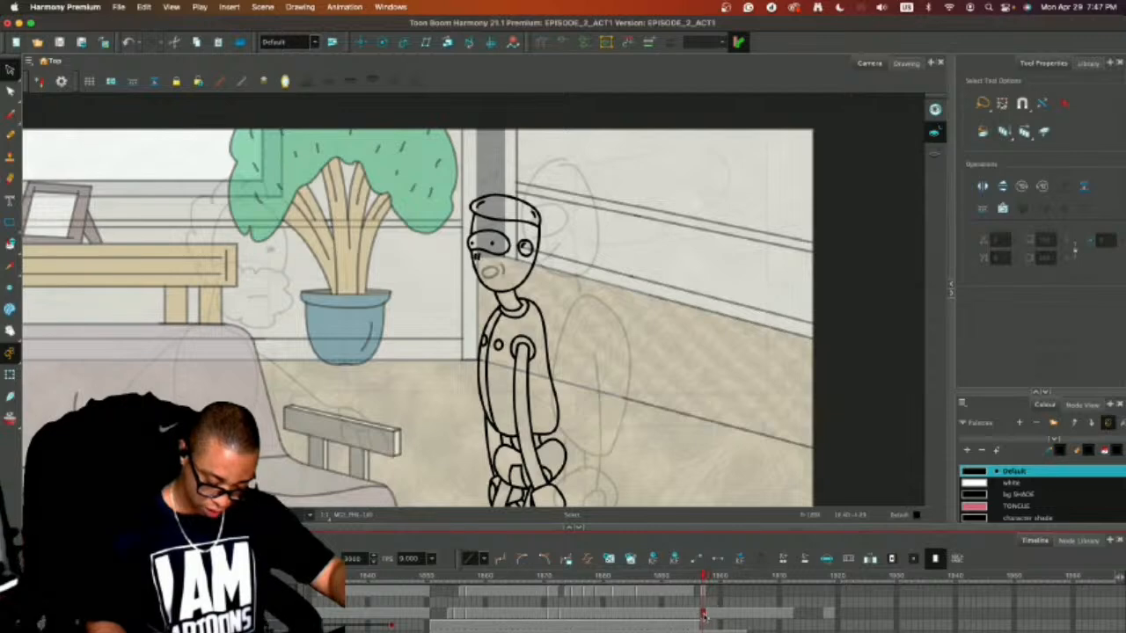
{"action": "left_click", "coordinate": [708, 615]}
{"action": "left_click", "coordinate": [704, 614]}
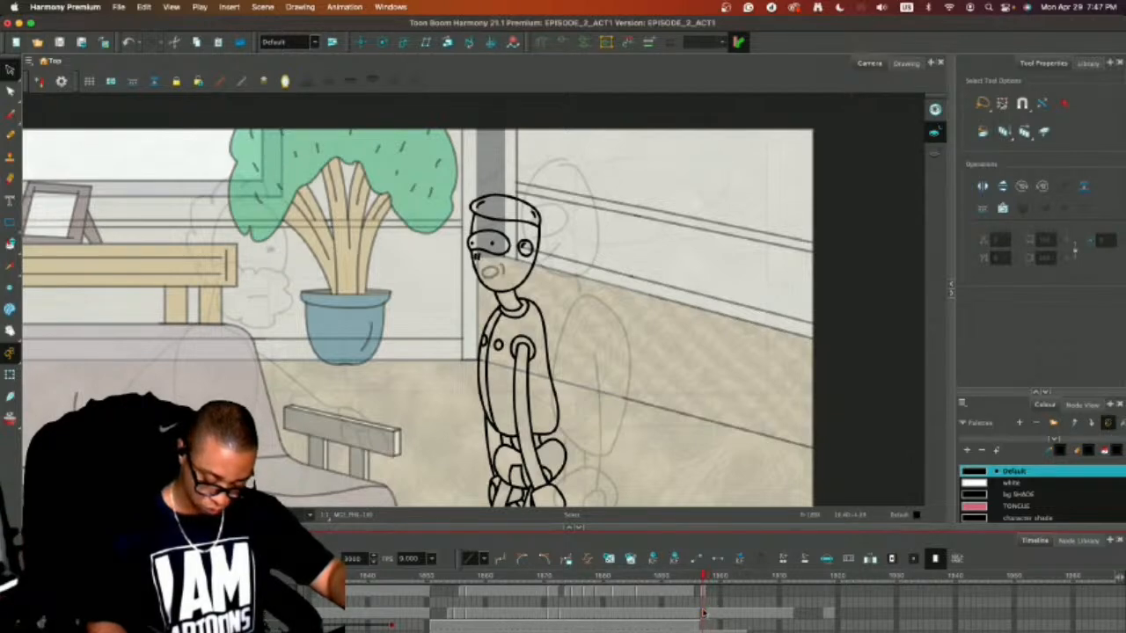
Draw a closed, downturned mouth with a curved cheek line on the mouths layer's following frame, and save the scene.
{"action": "left_click", "coordinate": [703, 592]}
{"action": "key", "text": "period"}
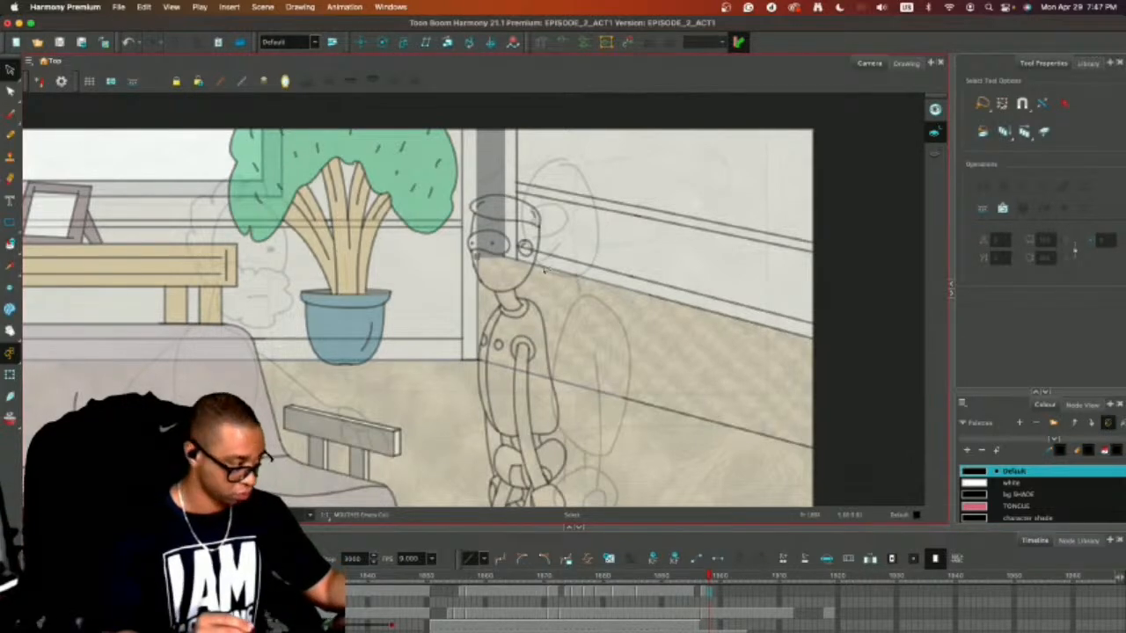
{"action": "key", "text": "2"}
{"action": "key", "text": "2"}
{"action": "key", "text": "alt+slash"}
{"action": "left_click_drag", "start_coordinate": [489, 255], "coordinate": [531, 256]}
{"action": "key", "text": "super+s"}
Place the oval mouth on the mouths layer through frame 1912 and compare it with the downturned mouth.
{"action": "left_click", "coordinate": [707, 595]}
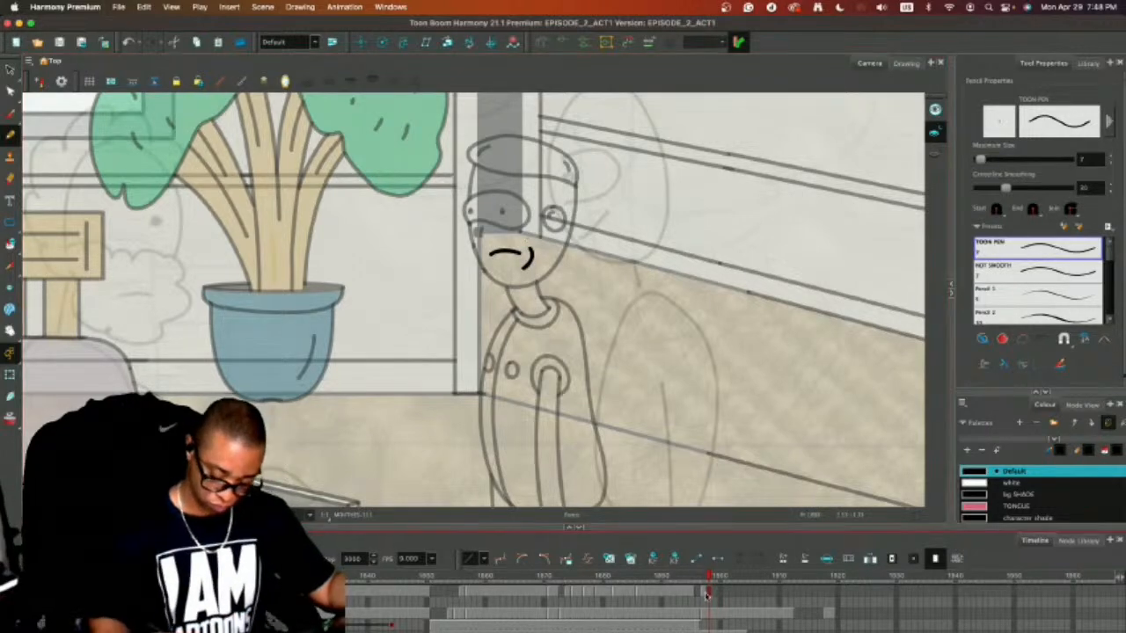
{"action": "left_click", "coordinate": [704, 594]}
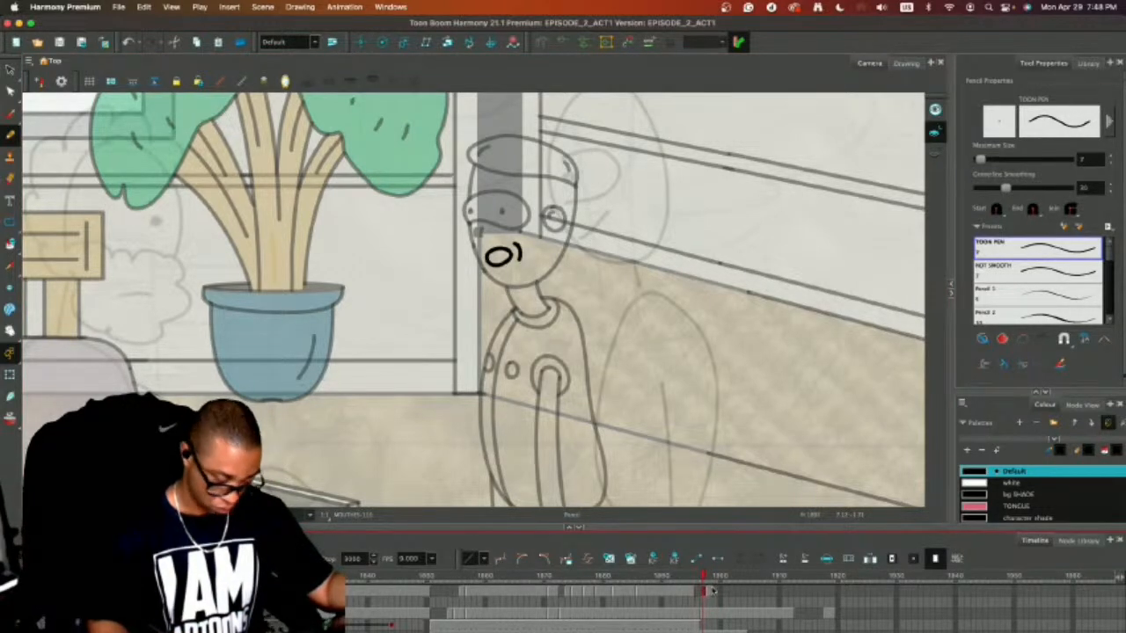
{"action": "left_click", "coordinate": [793, 593]}
{"action": "key", "text": "super+v"}
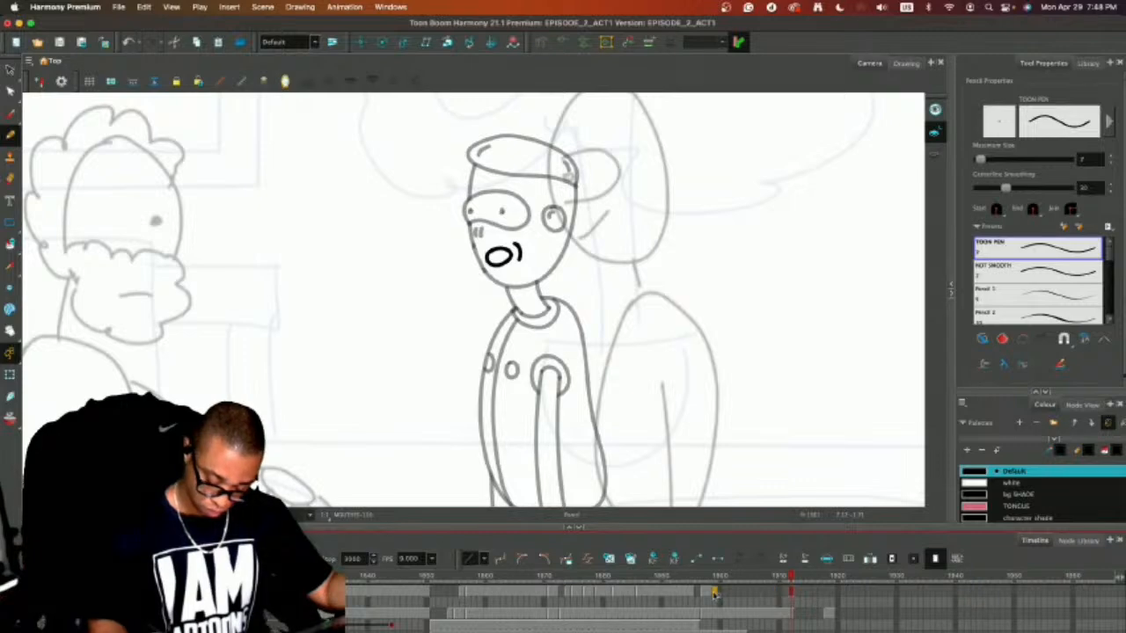
{"action": "left_click", "coordinate": [709, 594]}
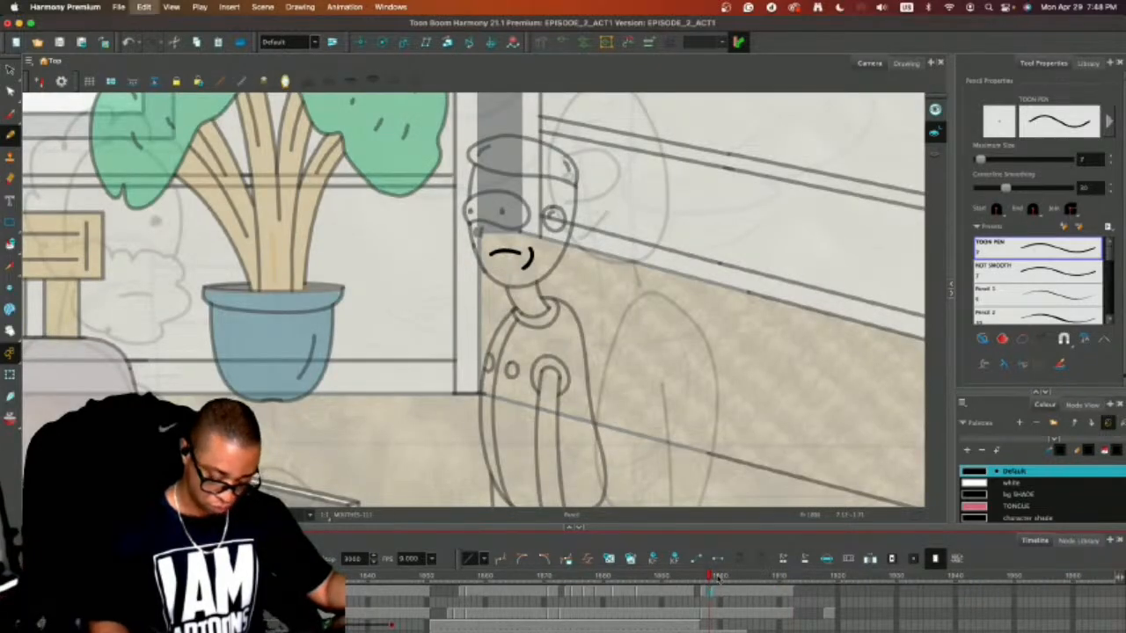
{"action": "left_click", "coordinate": [705, 595]}
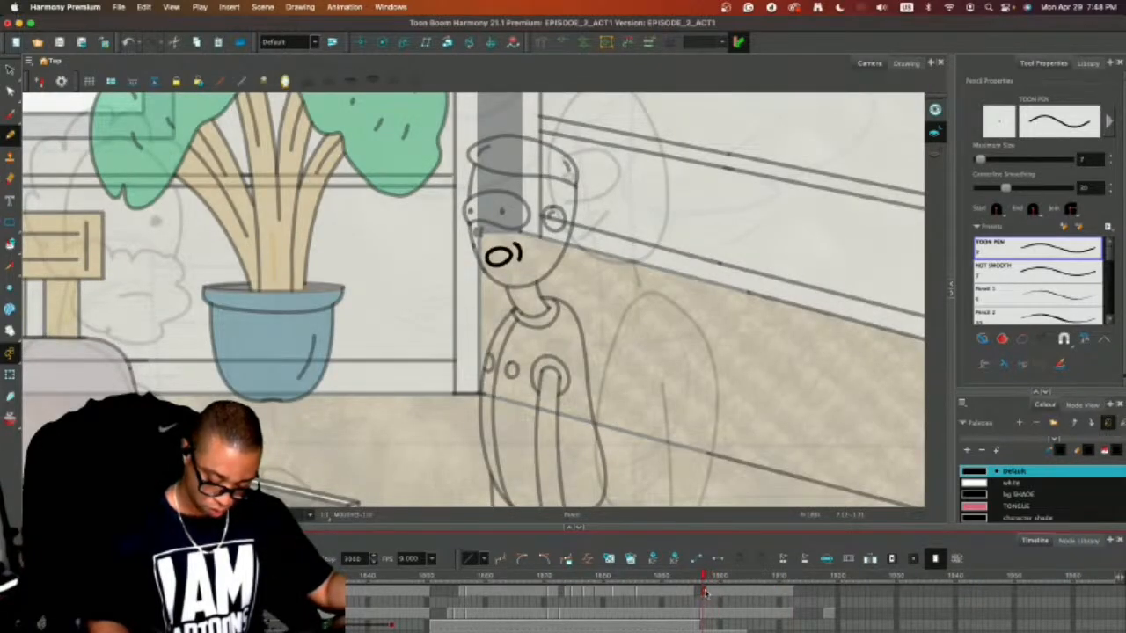
{"action": "left_click", "coordinate": [709, 596]}
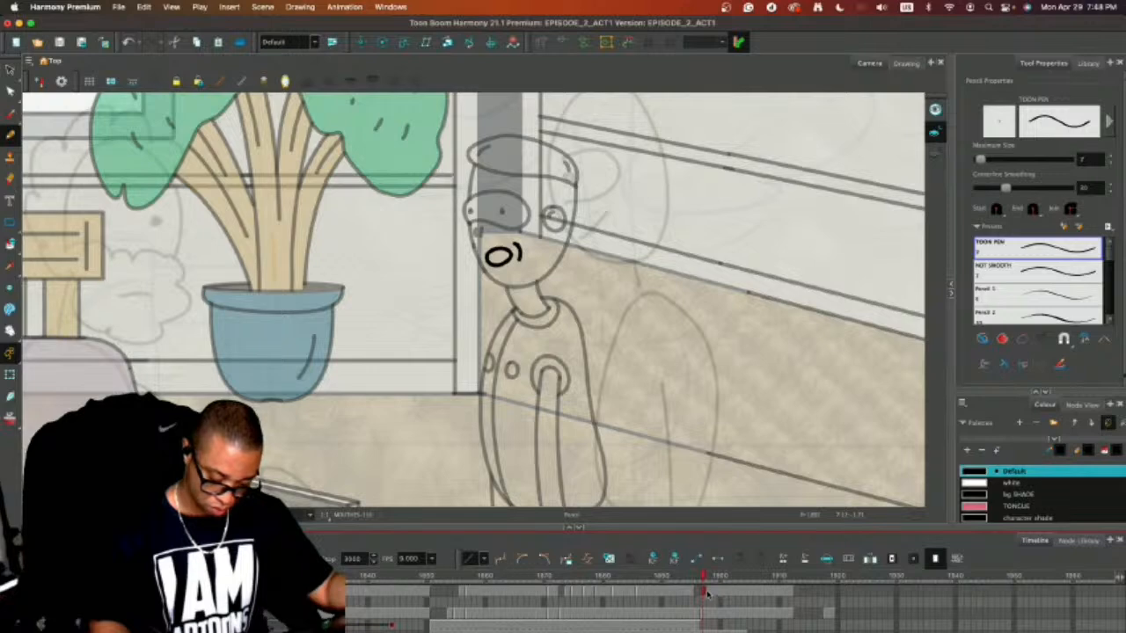
{"action": "left_click", "coordinate": [708, 593]}
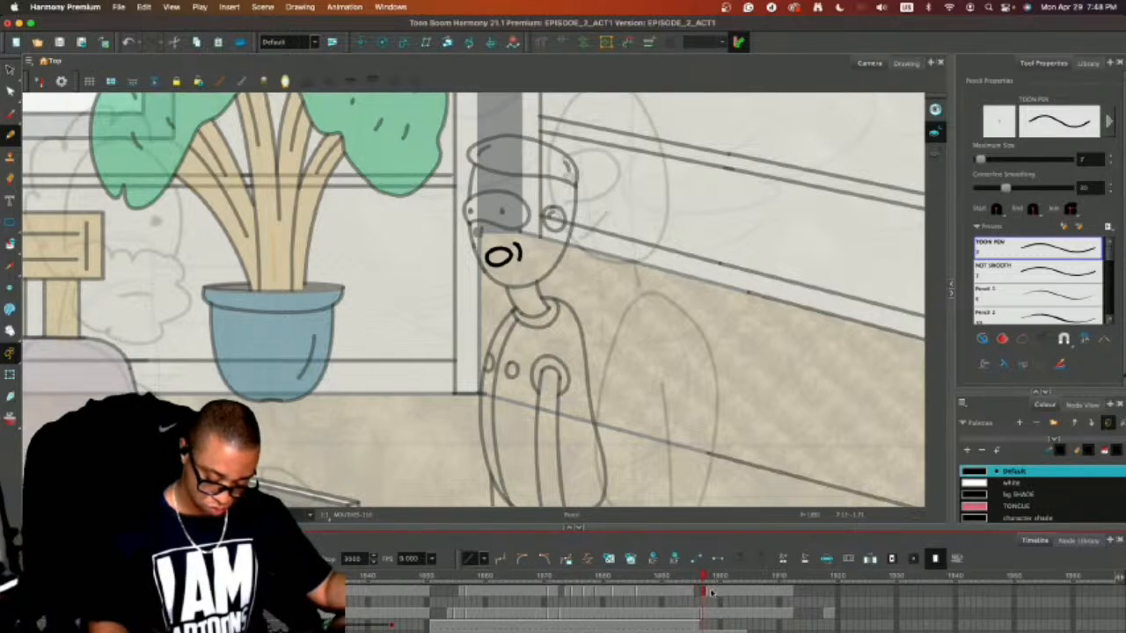
{"action": "left_click", "coordinate": [708, 594]}
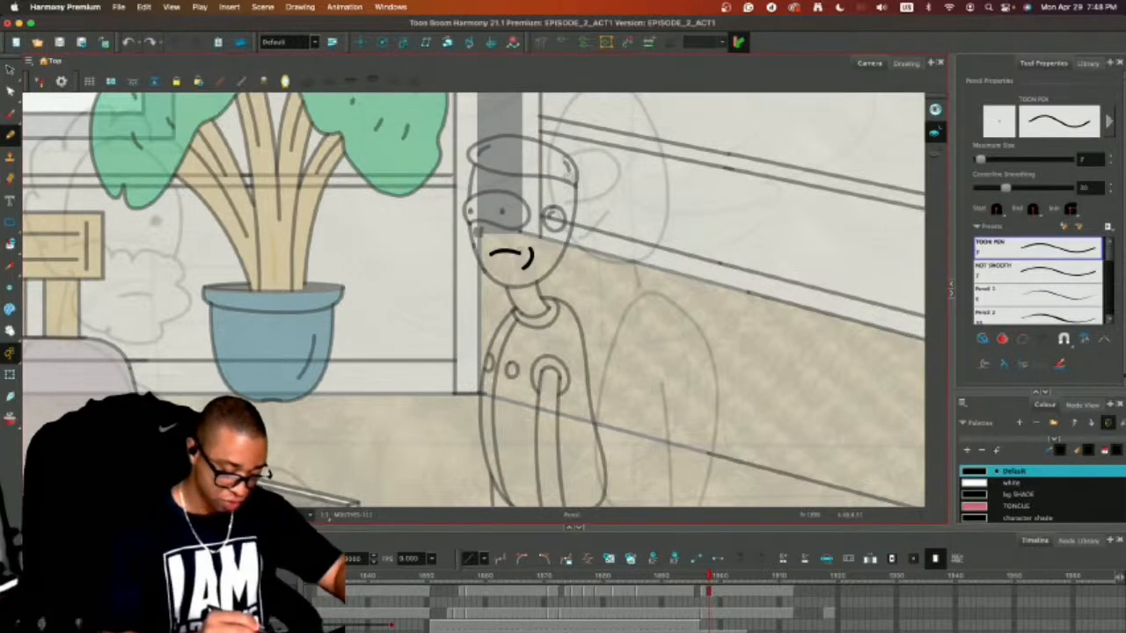
Delete the downturned mouth's strokes and clear its drawing from the mouths layer.
{"action": "key", "text": "alt+s"}
{"action": "key", "text": "super+a"}
{"action": "key", "text": "Delete"}
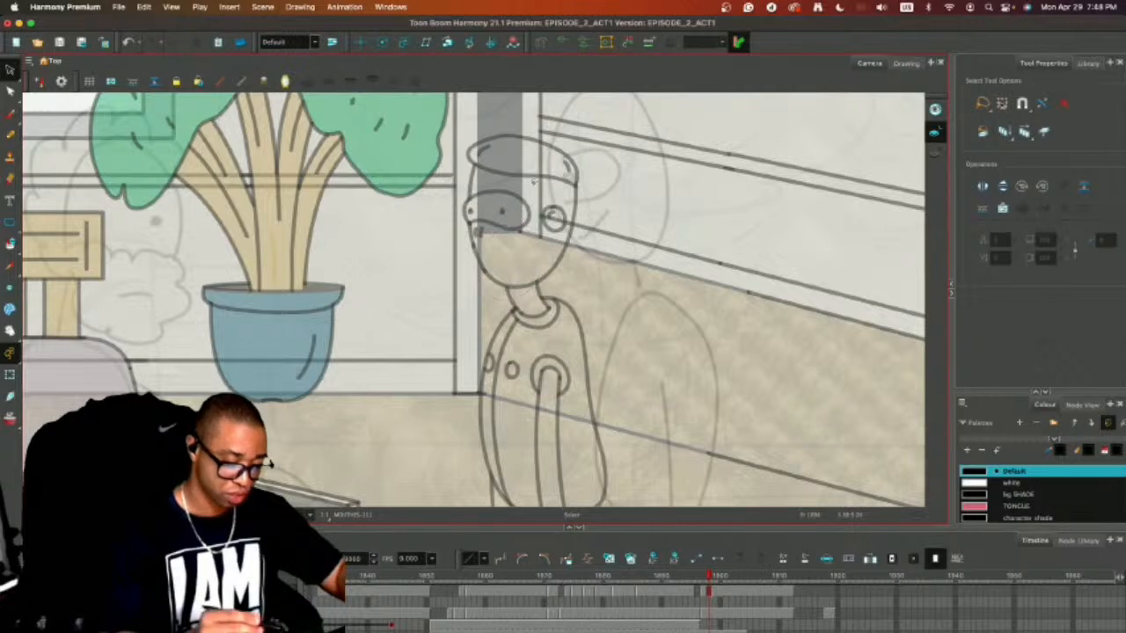
{"action": "left_click", "coordinate": [696, 614]}
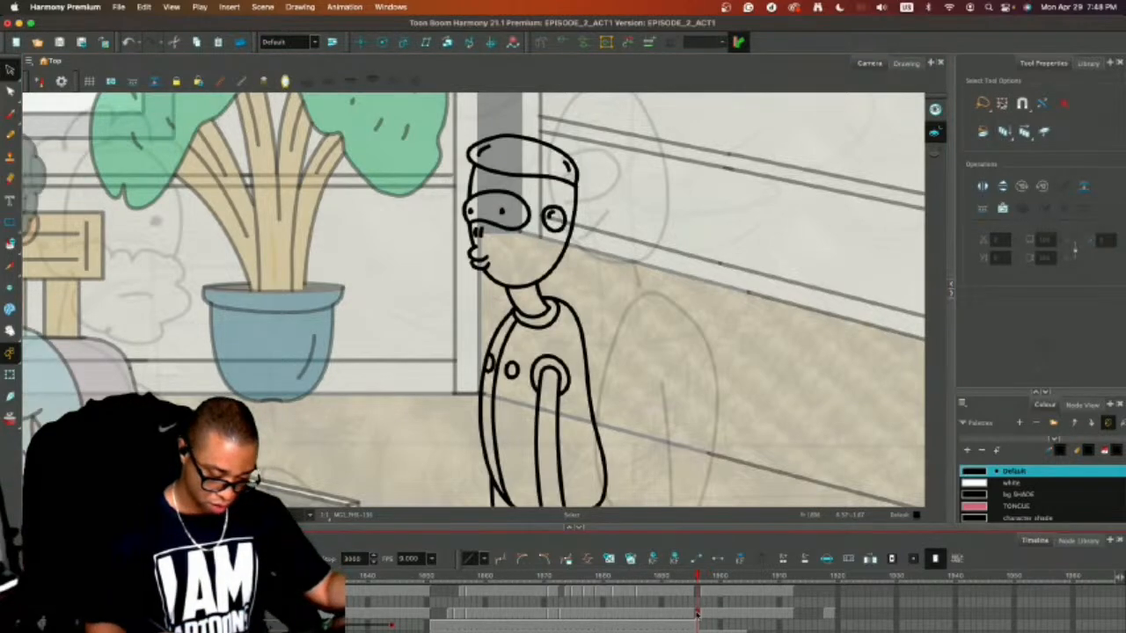
{"action": "left_click", "coordinate": [708, 595]}
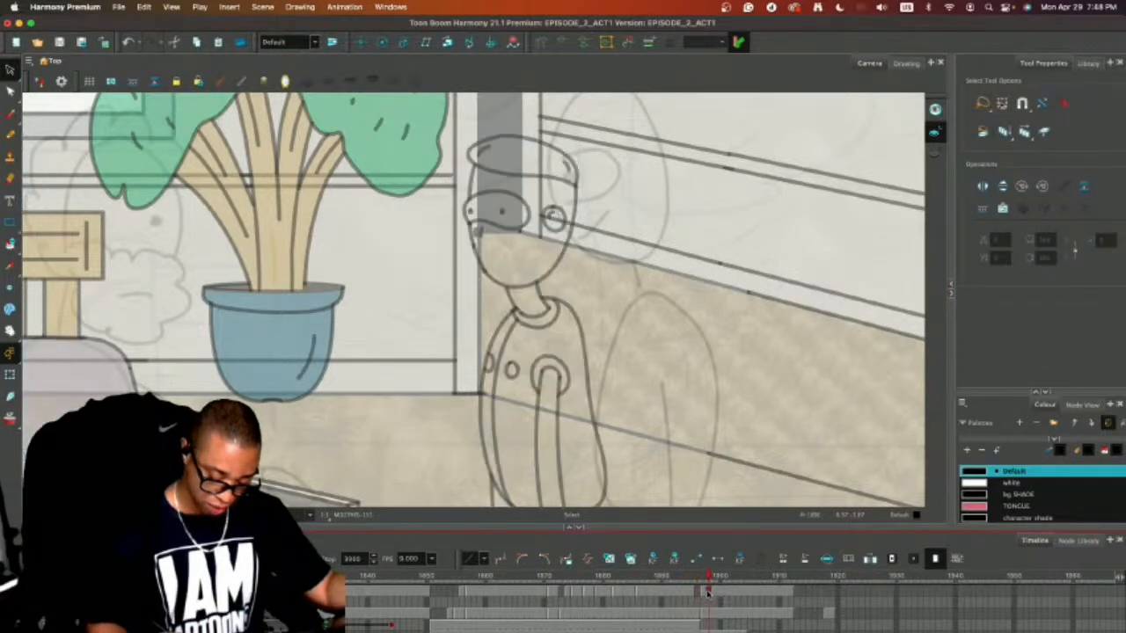
{"action": "left_click", "coordinate": [705, 593]}
{"action": "key", "text": "Delete"}
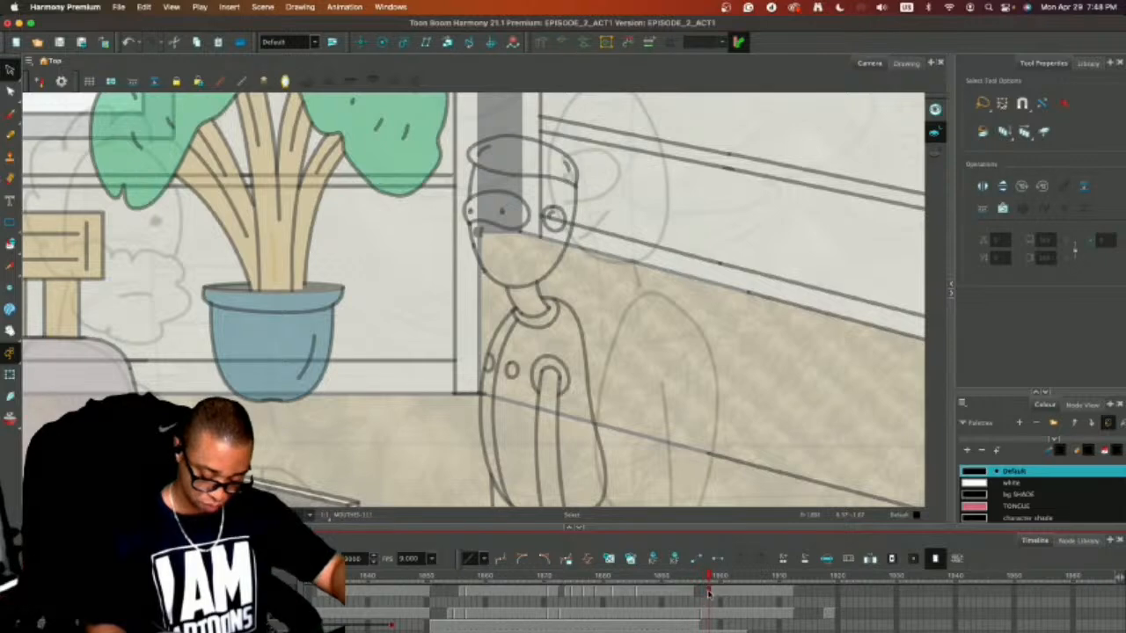
Extend the oval mouth back to the couch shot's last frame, filling the mouths layer through frame 1912.
{"action": "left_click", "coordinate": [714, 595]}
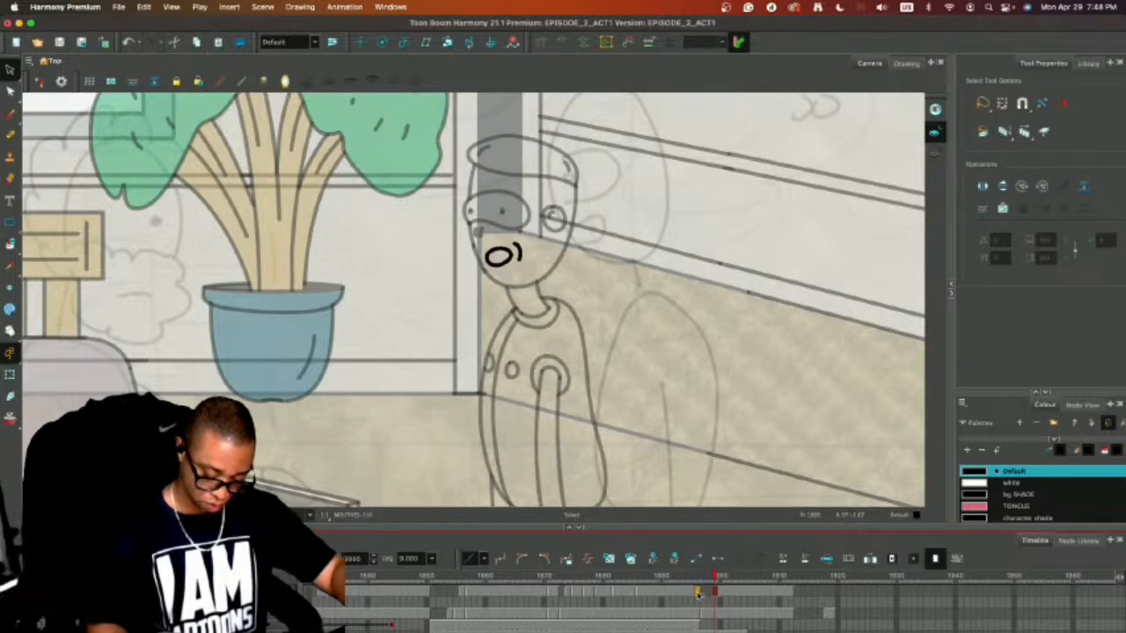
{"action": "left_click", "coordinate": [697, 594]}
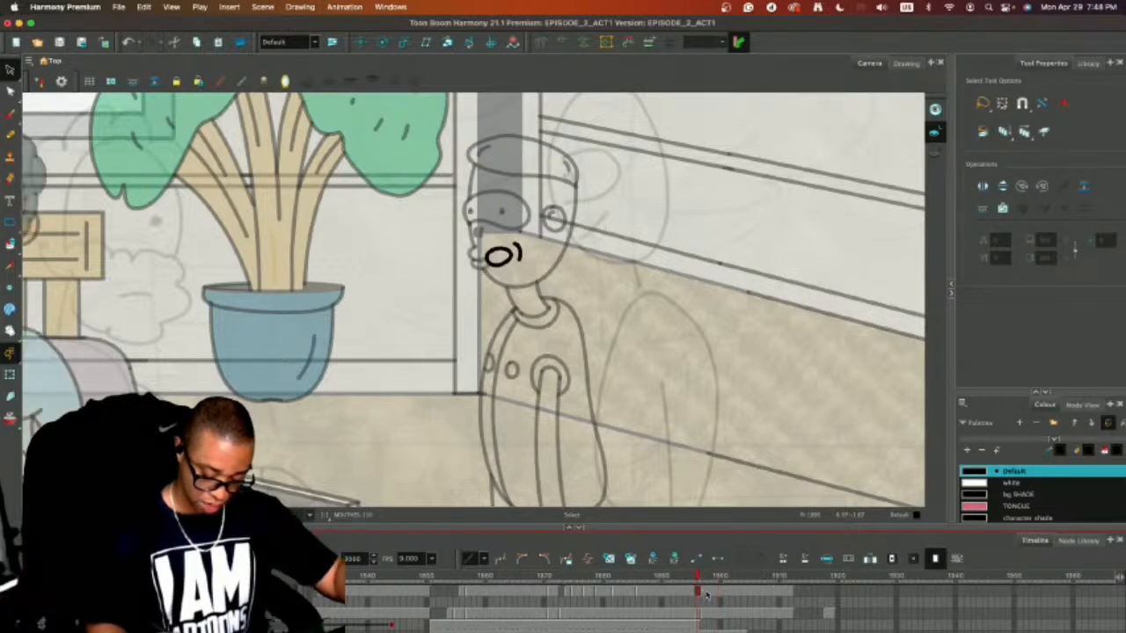
{"action": "left_click", "coordinate": [786, 577]}
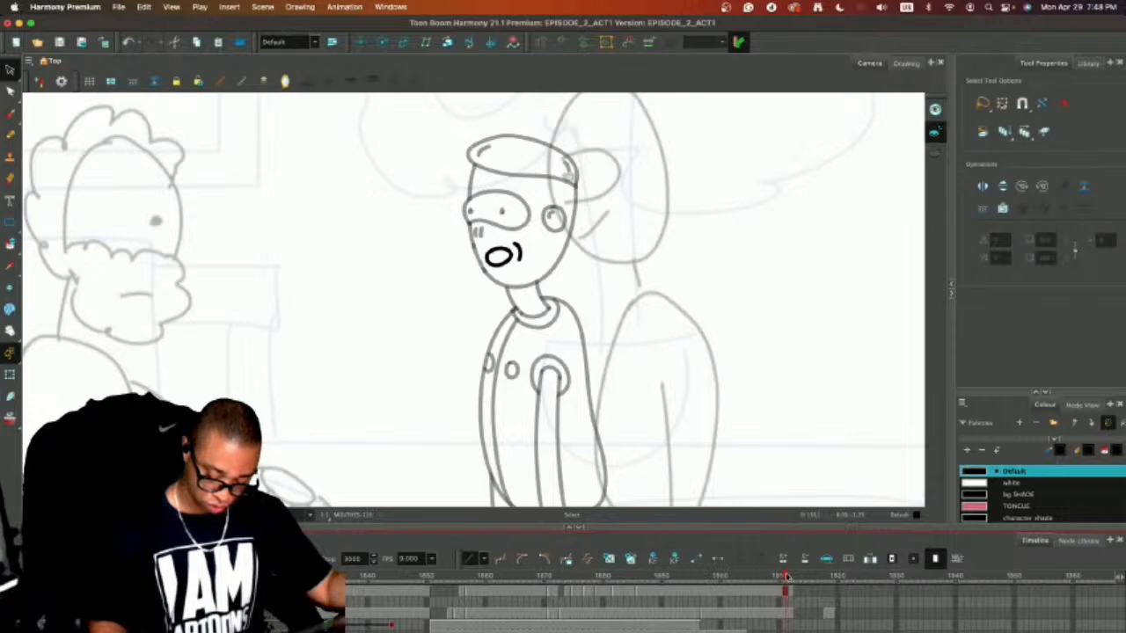
{"action": "left_click", "coordinate": [697, 613]}
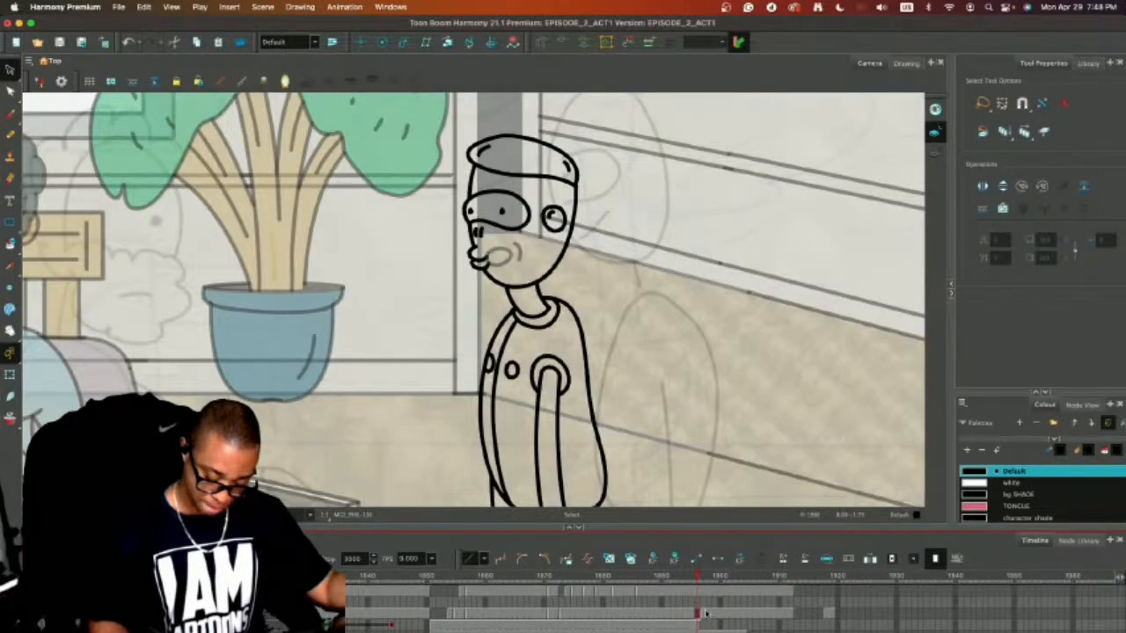
{"action": "left_click", "coordinate": [789, 594]}
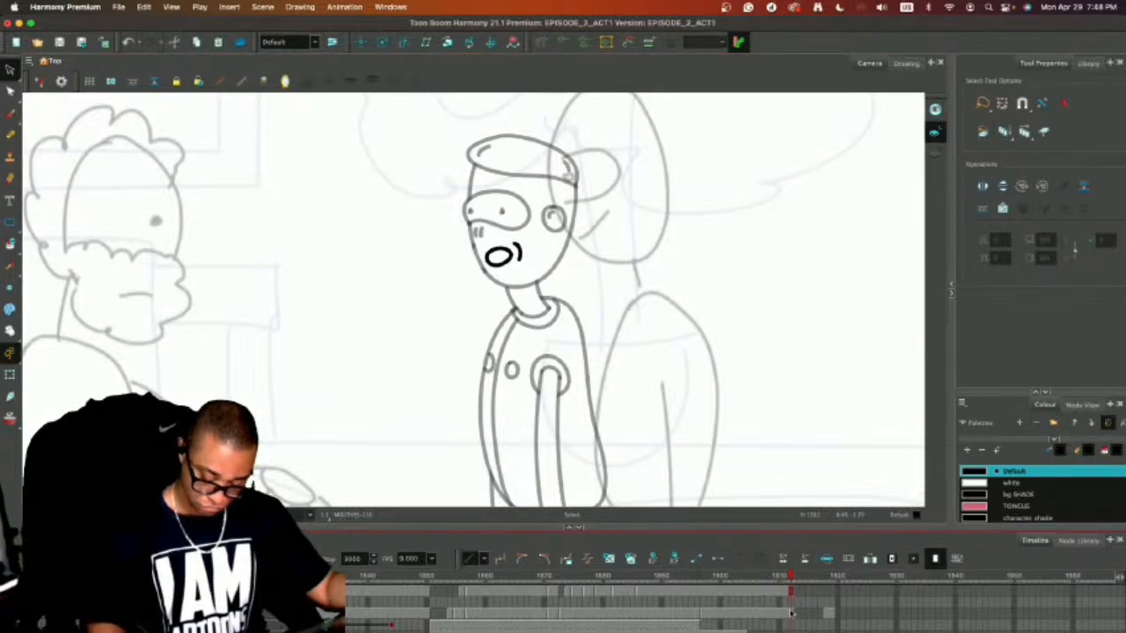
{"action": "left_click_drag", "start_coordinate": [791, 576], "coordinate": [784, 576]}
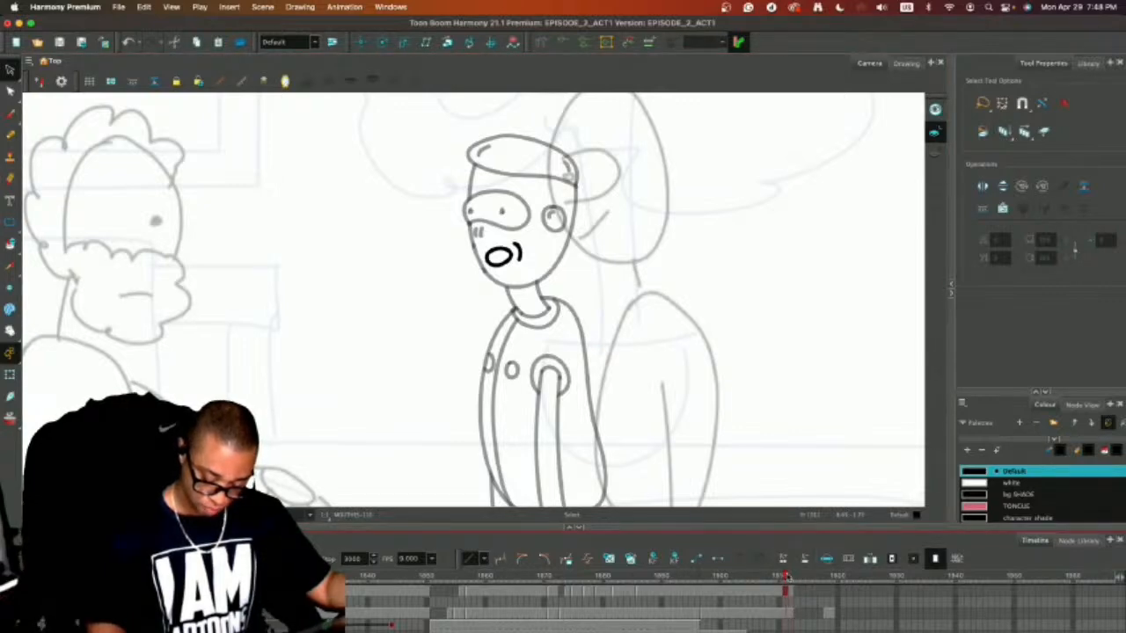
Fill the side-view character's body layer with the closed-lips drawing from frame 1897 through 1912 and check the exposures around it.
{"action": "left_click", "coordinate": [698, 614]}
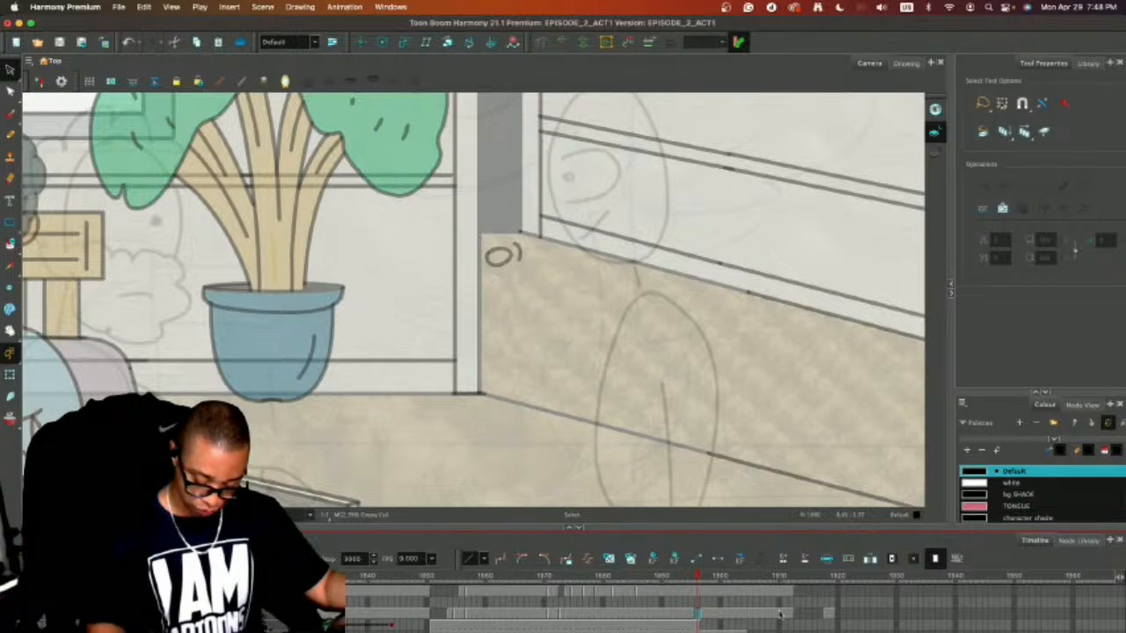
{"action": "left_click", "coordinate": [789, 614]}
{"action": "key", "text": "Delete"}
{"action": "left_click", "coordinate": [703, 613]}
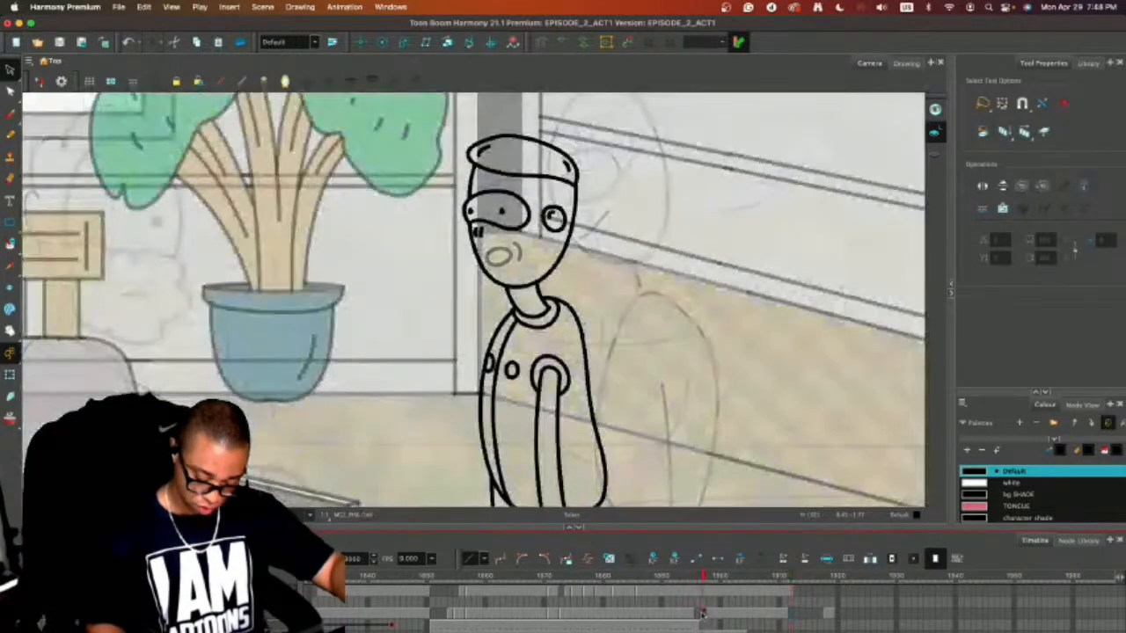
{"action": "left_click", "coordinate": [790, 614]}
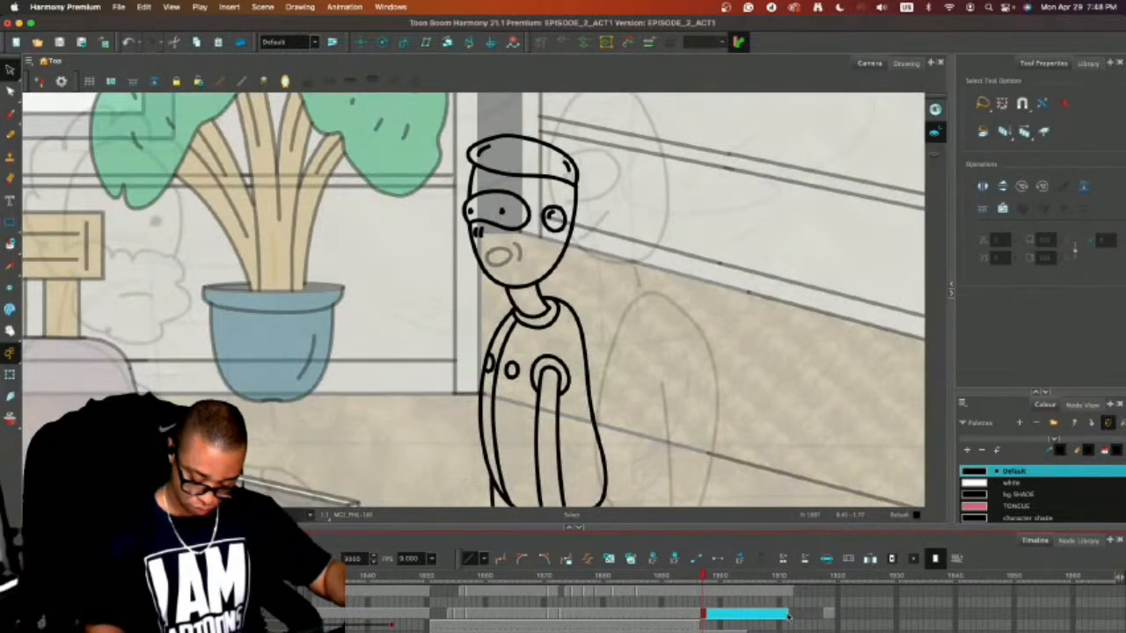
{"action": "key", "text": "super+v"}
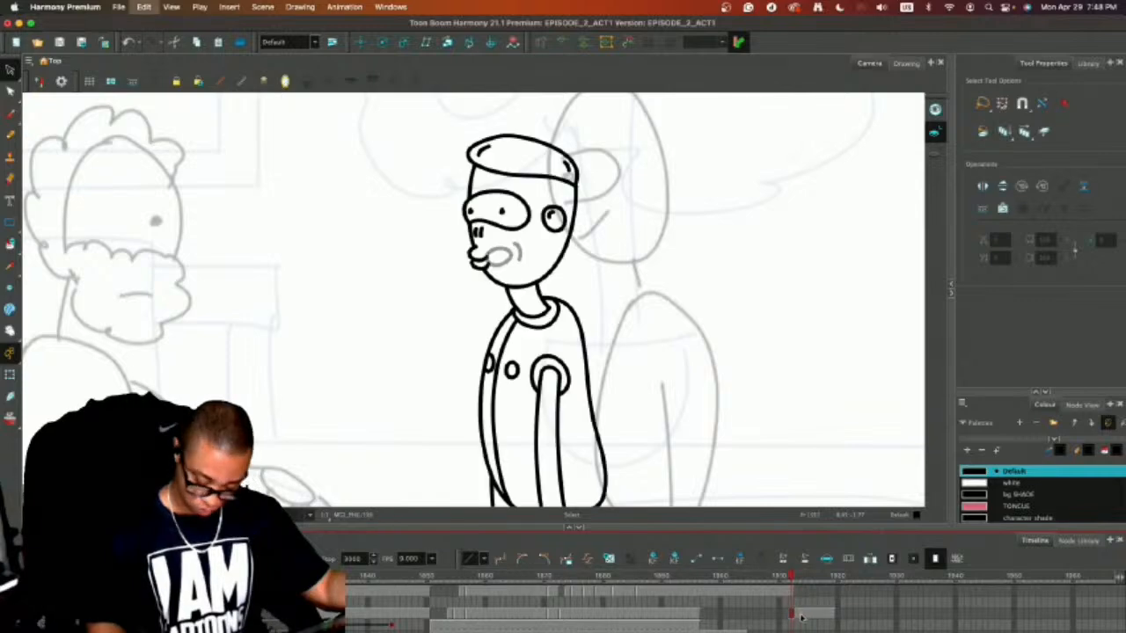
{"action": "left_click_drag", "start_coordinate": [798, 613], "coordinate": [824, 616]}
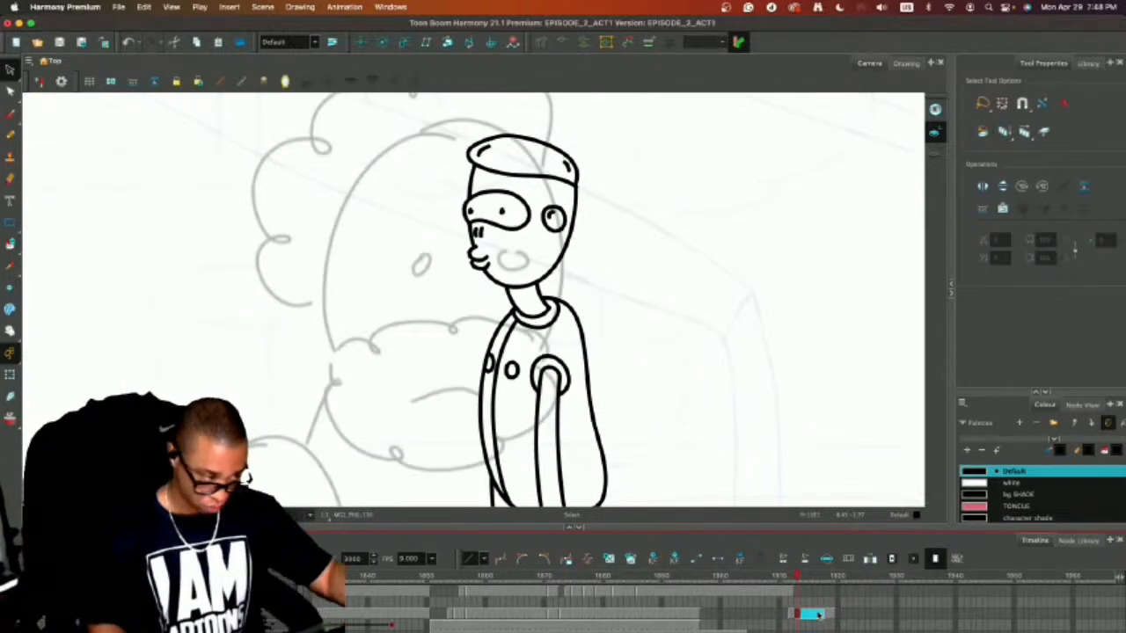
{"action": "left_click", "coordinate": [702, 614]}
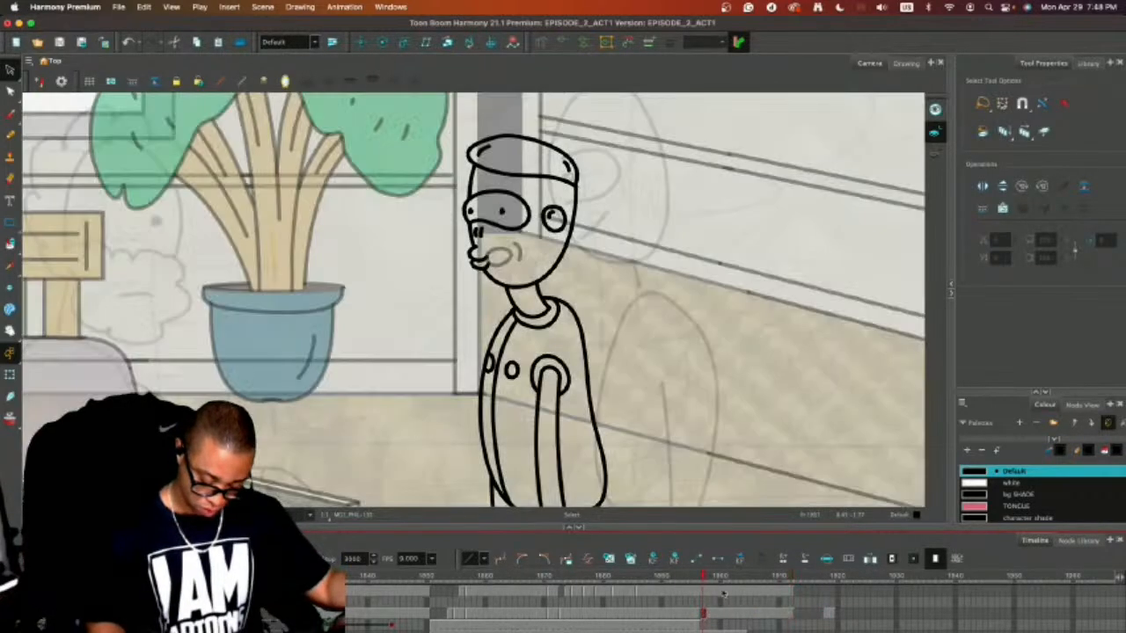
Cut the mouthless body drawing from frame 1896 and clear the character's body layer at frames 1908 and 1906.
{"action": "left_click", "coordinate": [697, 613]}
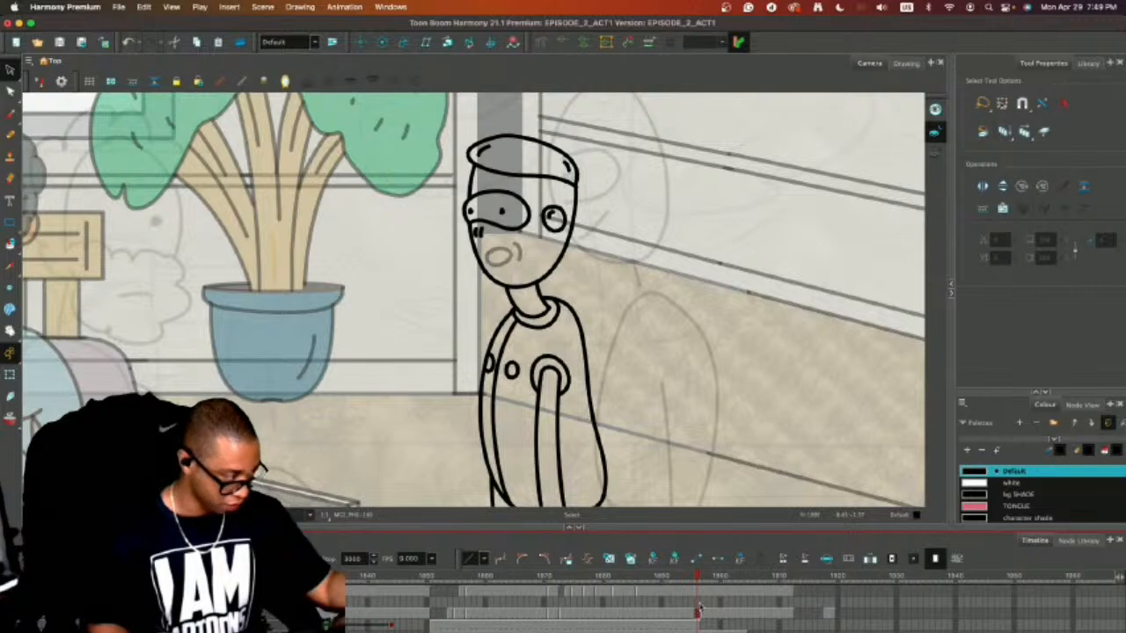
{"action": "key", "text": "Delete"}
{"action": "left_click", "coordinate": [789, 577]}
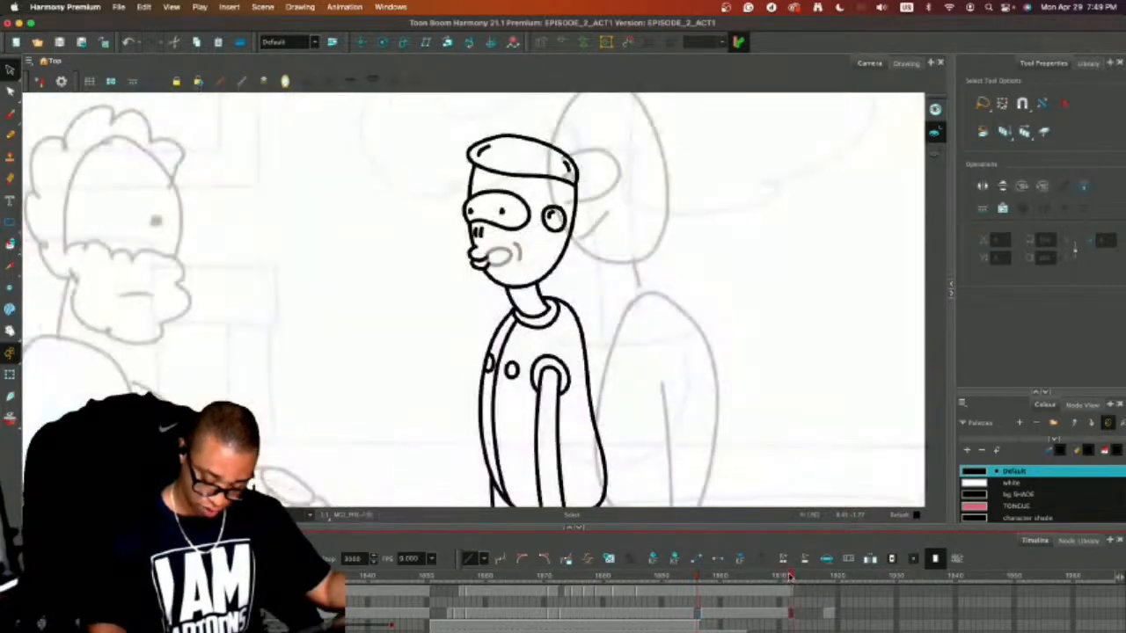
{"action": "left_click", "coordinate": [789, 613]}
{"action": "key", "text": "comma"}
{"action": "key", "text": "comma"}
{"action": "key", "text": "comma"}
{"action": "key", "text": "comma"}
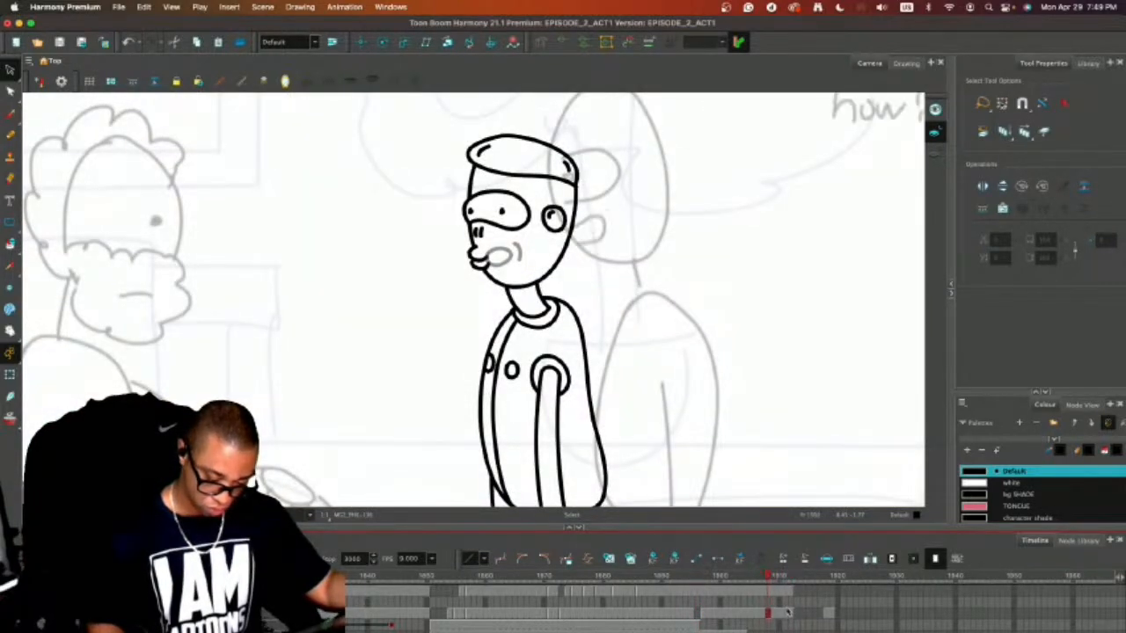
{"action": "left_click", "coordinate": [776, 578]}
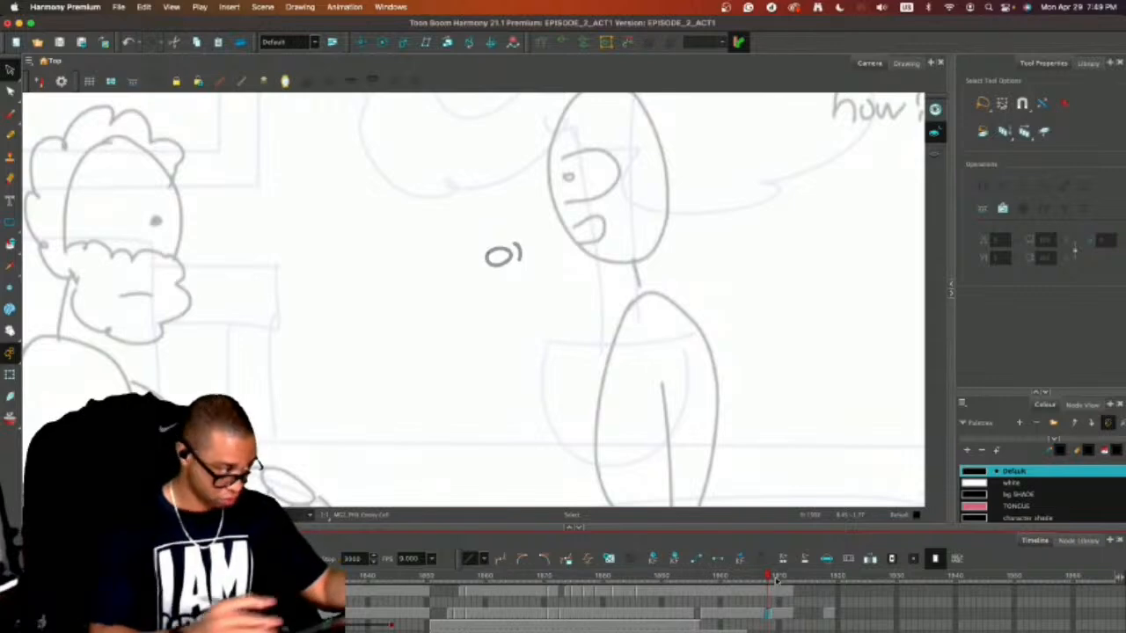
{"action": "key", "text": "comma"}
{"action": "key", "text": "comma"}
{"action": "key", "text": "comma"}
{"action": "key", "text": "comma"}
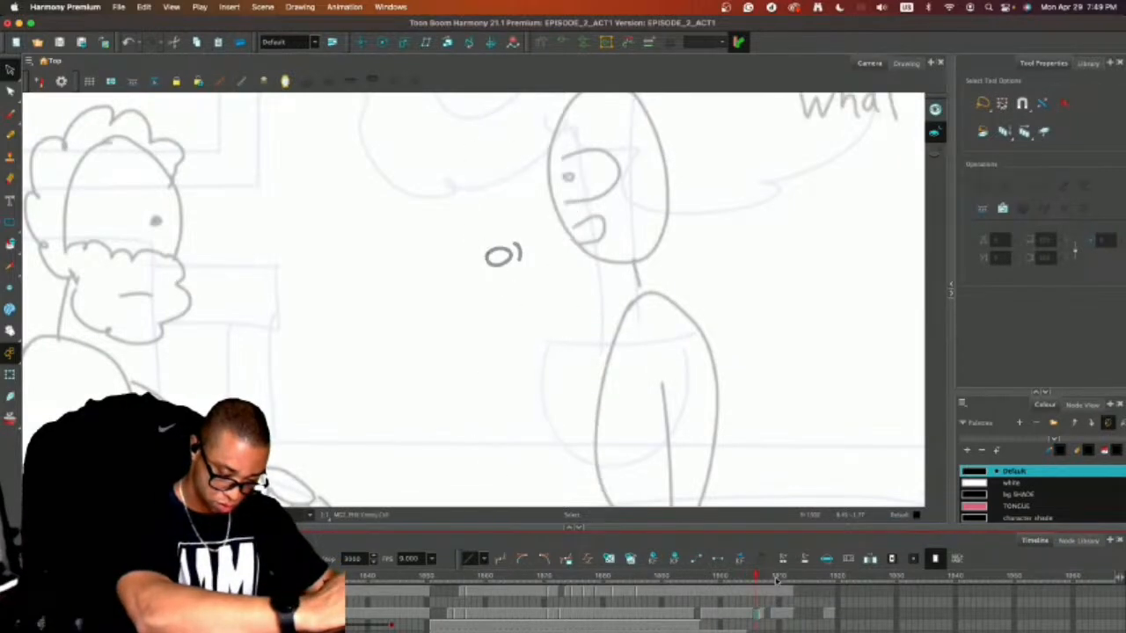
Clear the closed-lips drawing from the character's body layer on frames 1899 through 1901.
{"action": "key", "text": "comma"}
{"action": "key", "text": "comma"}
{"action": "key", "text": "comma"}
{"action": "key", "text": "comma"}
{"action": "key", "text": "comma"}
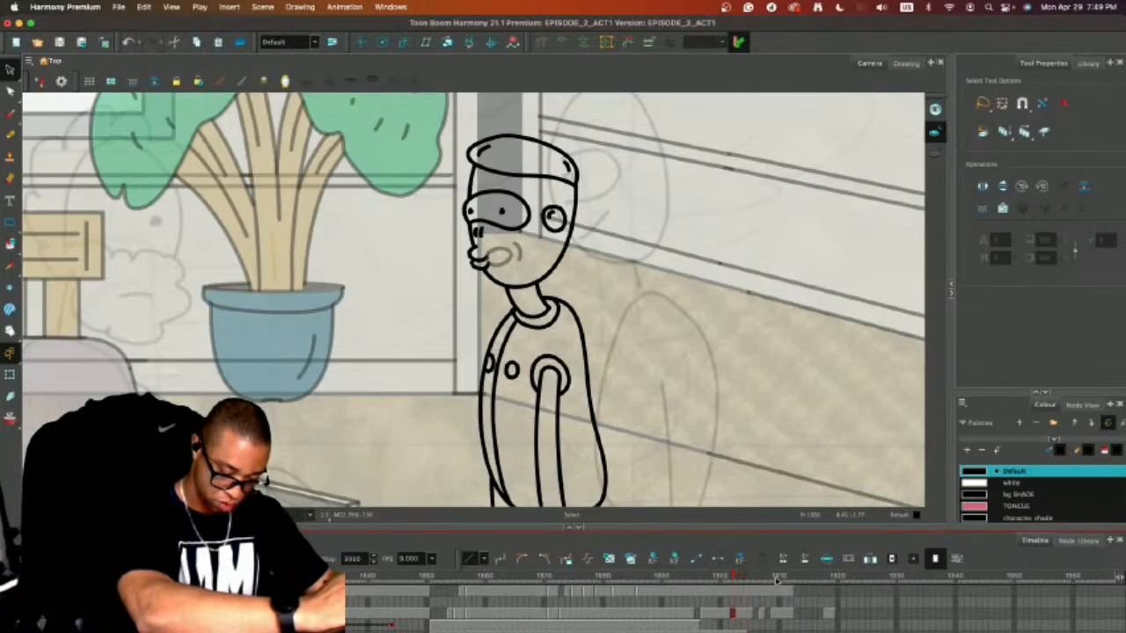
{"action": "key", "text": "comma"}
{"action": "key", "text": "comma"}
{"action": "key", "text": "comma"}
{"action": "key", "text": "comma"}
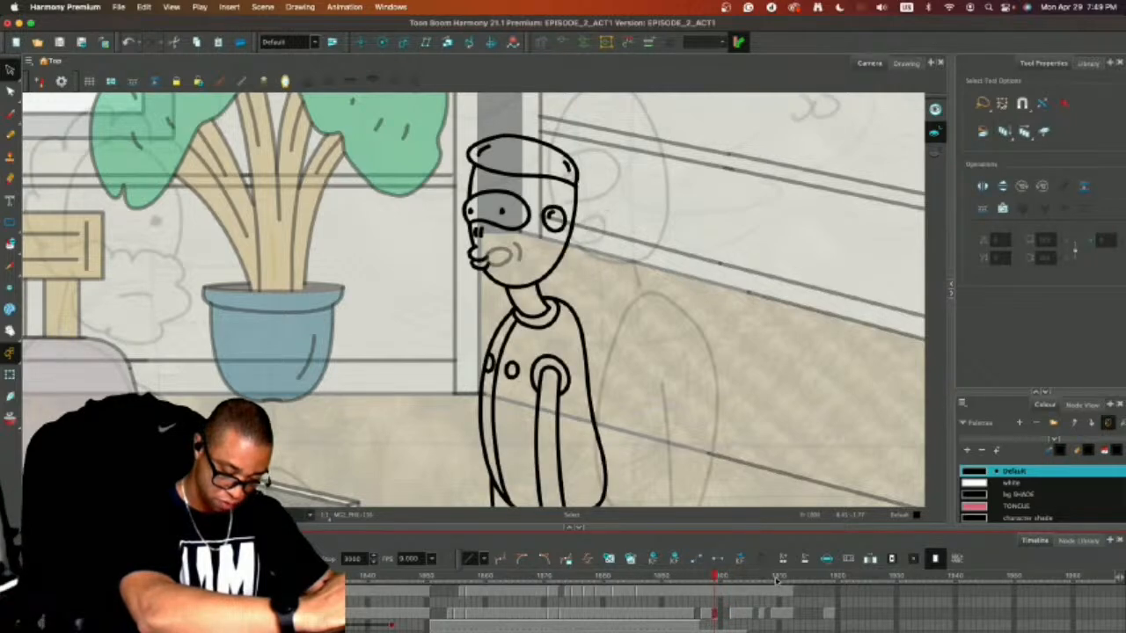
{"action": "key", "text": "period"}
{"action": "key", "text": "comma"}
{"action": "key", "text": "comma"}
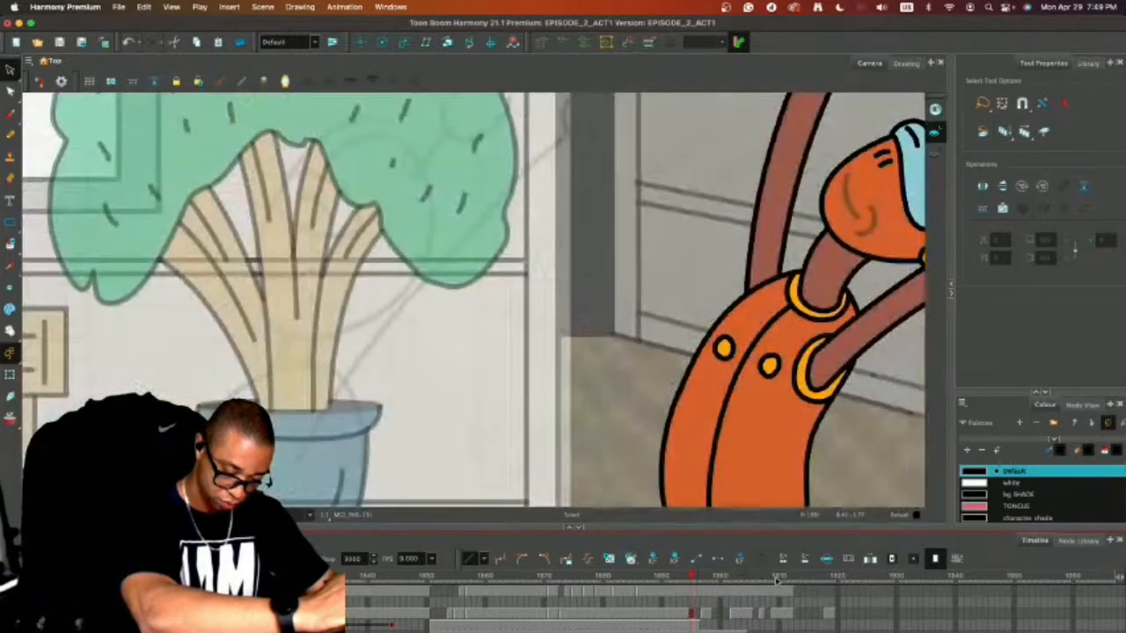
{"action": "key", "text": "period"}
Place the mouthless body drawing on the cleared body-layer frames 1908, 1906, 1899 through 1901, and 1896.
{"action": "left_click", "coordinate": [773, 613]}
{"action": "left_click", "coordinate": [767, 615]}
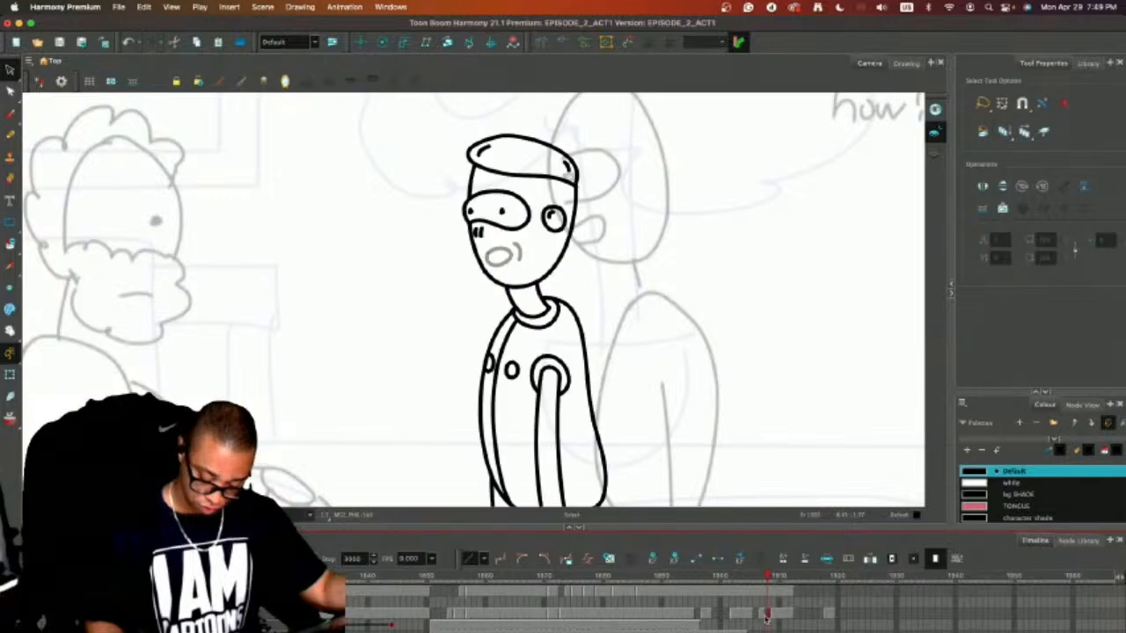
{"action": "left_click", "coordinate": [759, 616]}
{"action": "left_click", "coordinate": [749, 614]}
{"action": "left_click", "coordinate": [728, 613]}
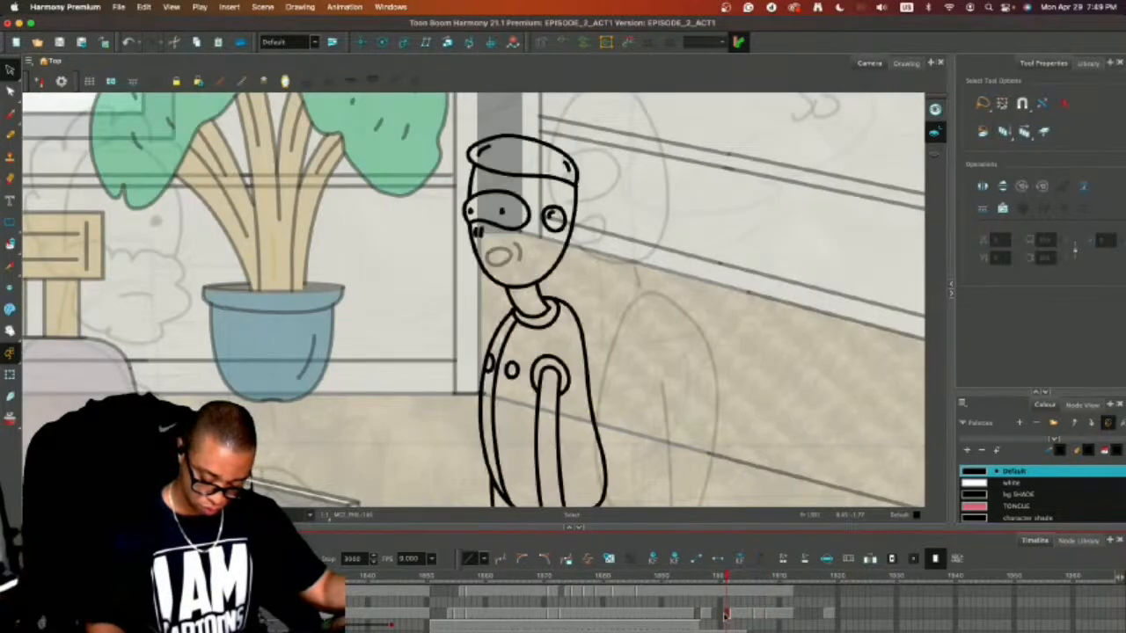
{"action": "left_click", "coordinate": [714, 615]}
{"action": "left_click", "coordinate": [698, 615]}
Compare the mouths layer with the body poses and clear the oval mouth from frames 1909 through 1912.
{"action": "left_click", "coordinate": [719, 595]}
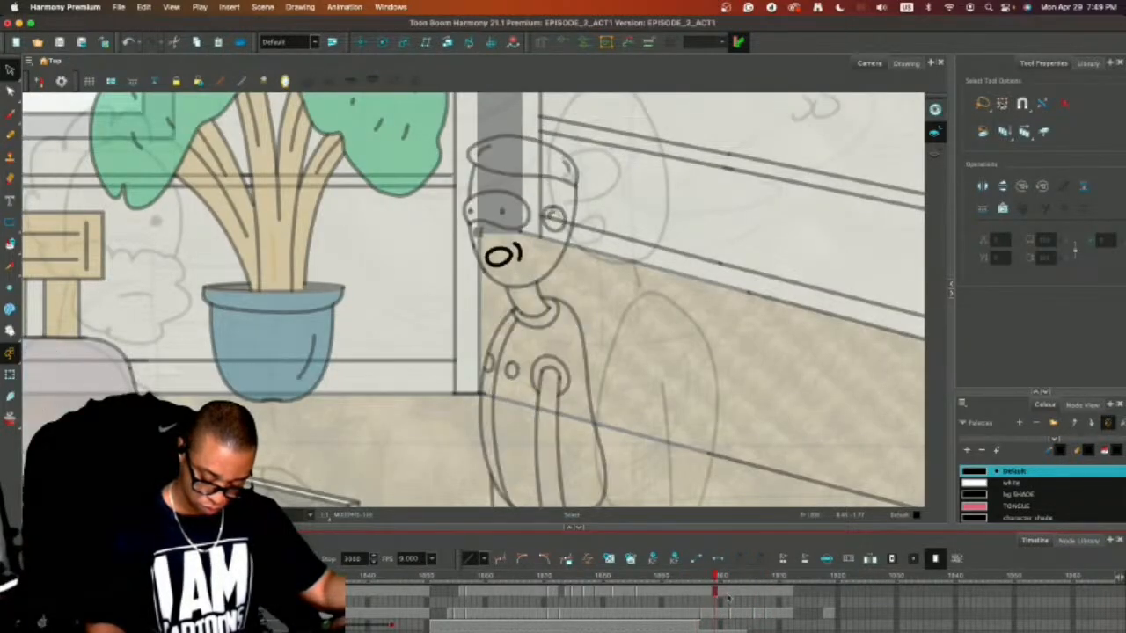
{"action": "left_click", "coordinate": [706, 597]}
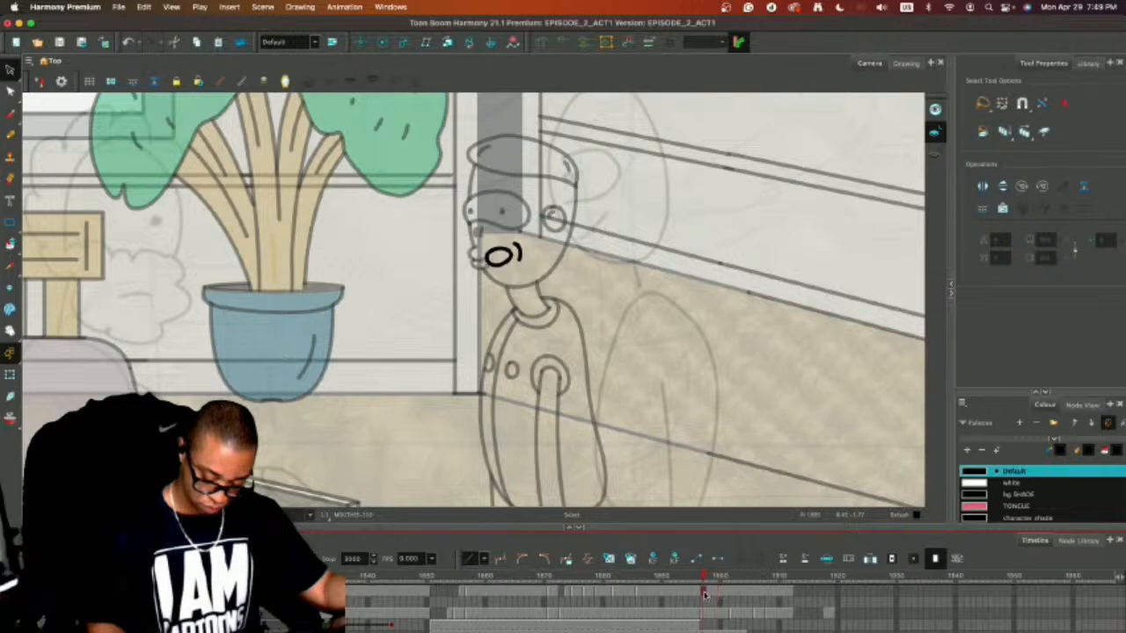
{"action": "left_click", "coordinate": [722, 597]}
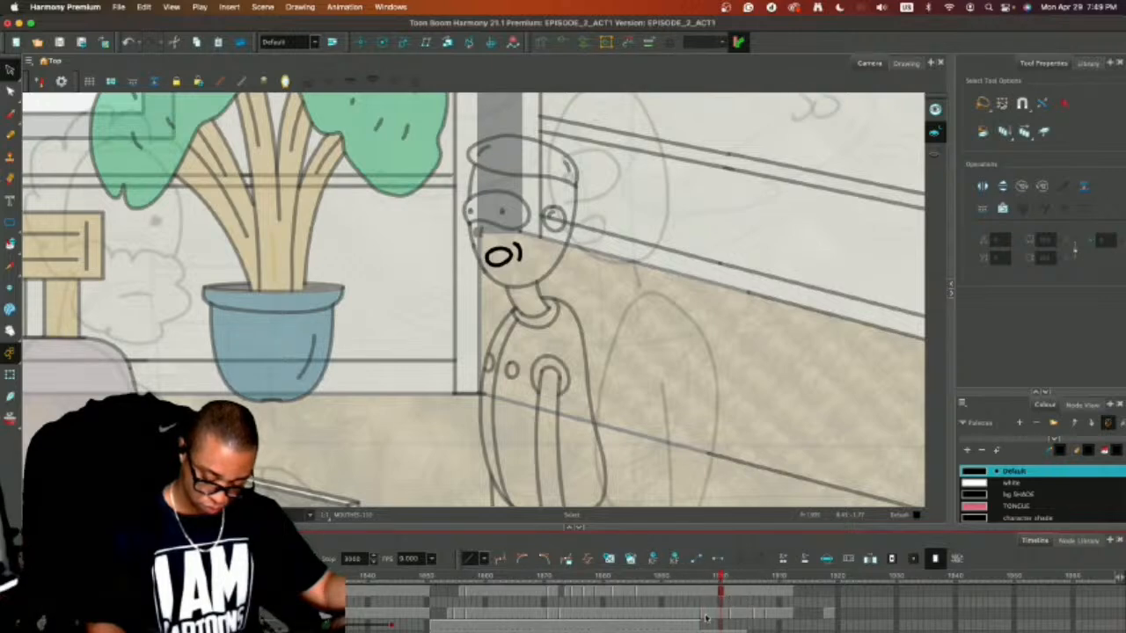
{"action": "left_click", "coordinate": [709, 612]}
{"action": "left_click", "coordinate": [772, 595]}
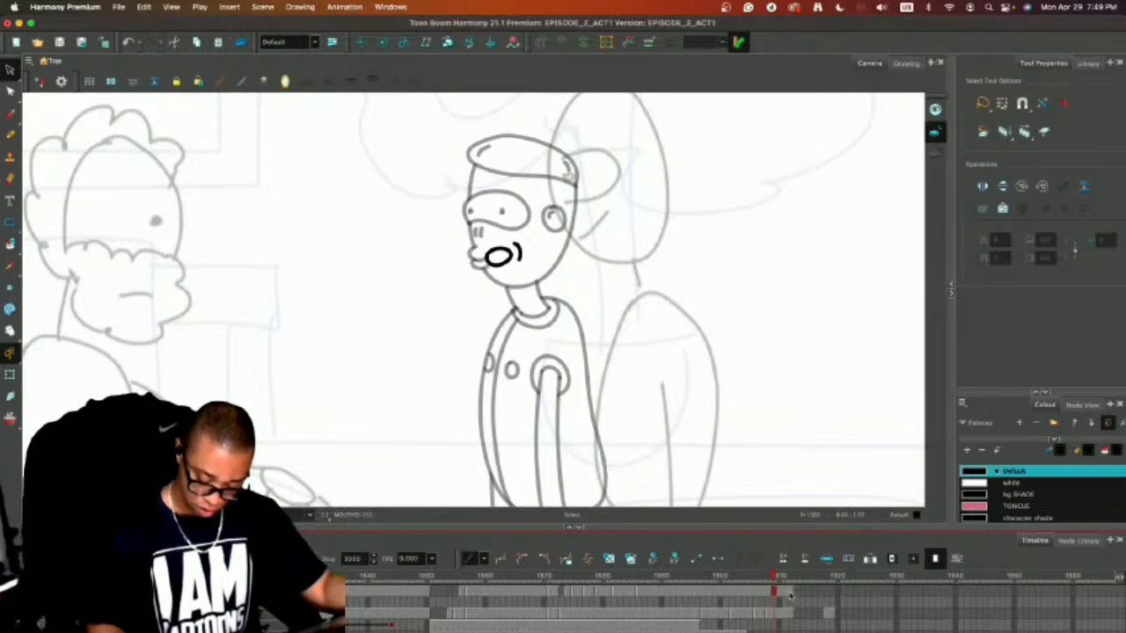
{"action": "left_click", "coordinate": [793, 594]}
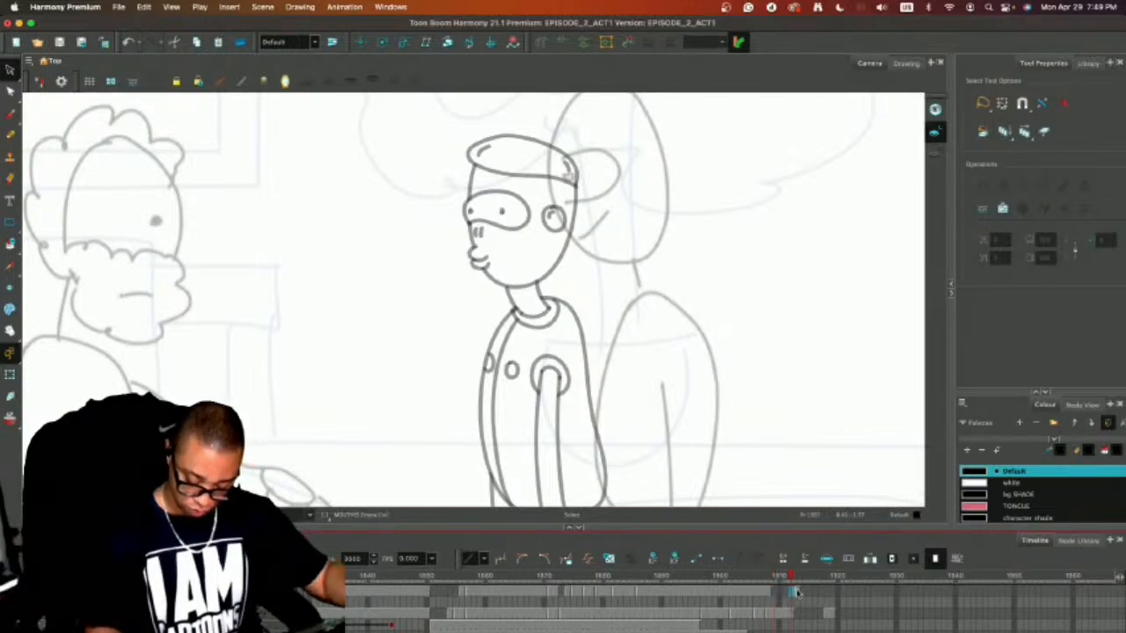
{"action": "left_click", "coordinate": [798, 594]}
Clear the oval mouth from frame 1907 of the mouths layer, keeping it on frames 1906 and 1908.
{"action": "left_click", "coordinate": [769, 595]}
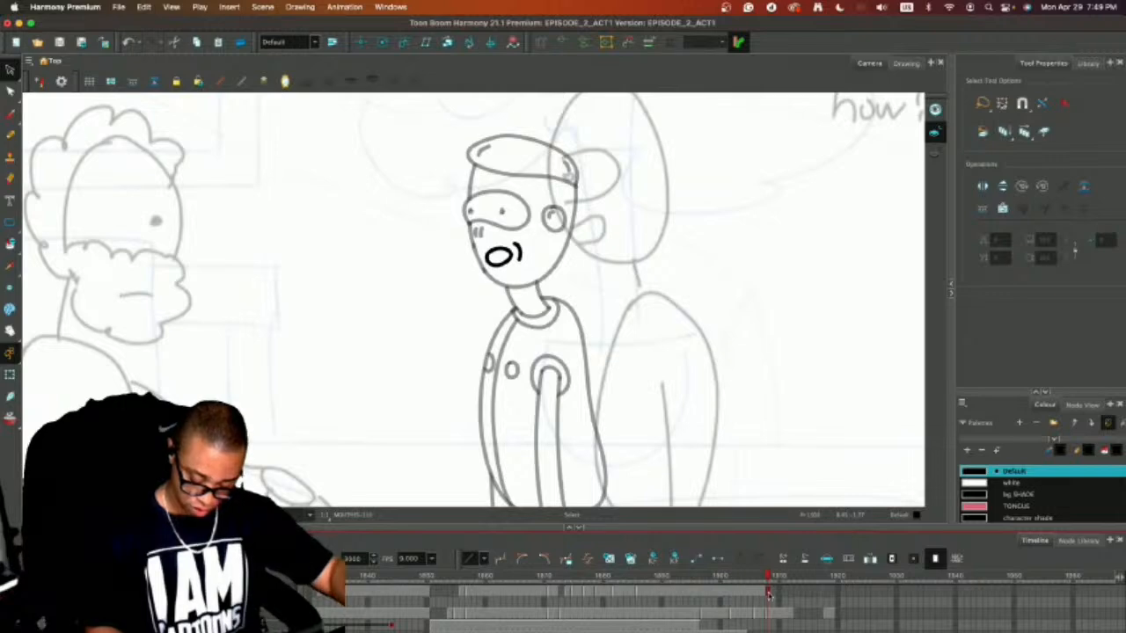
{"action": "left_click", "coordinate": [762, 593]}
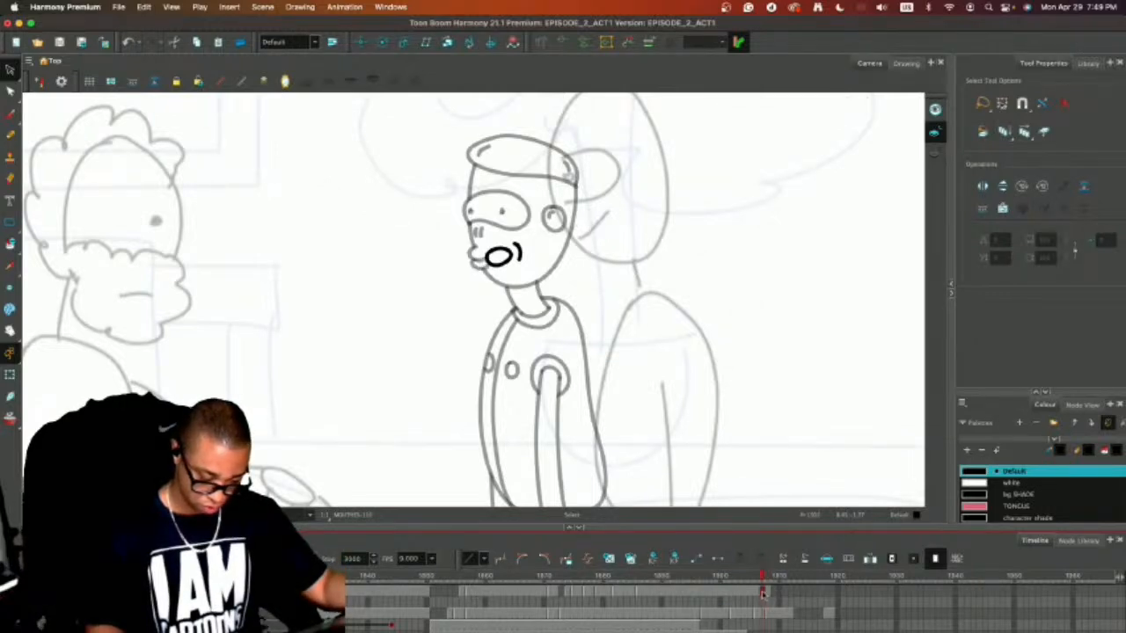
{"action": "key", "text": "Delete"}
{"action": "left_click", "coordinate": [757, 596]}
{"action": "left_click", "coordinate": [750, 595]}
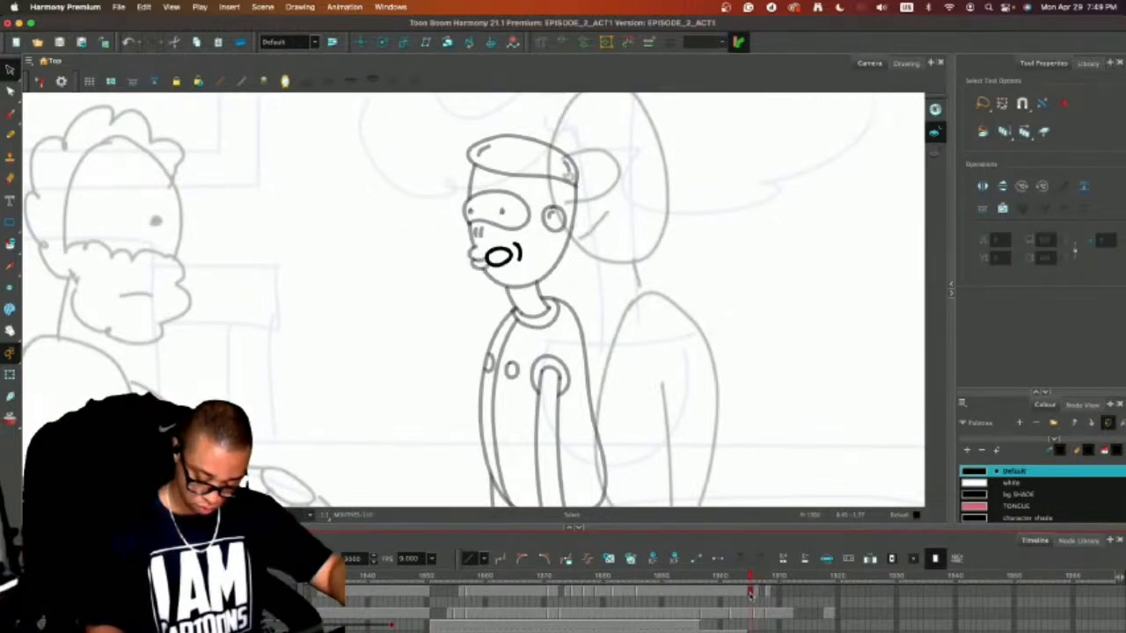
{"action": "left_click", "coordinate": [762, 593]}
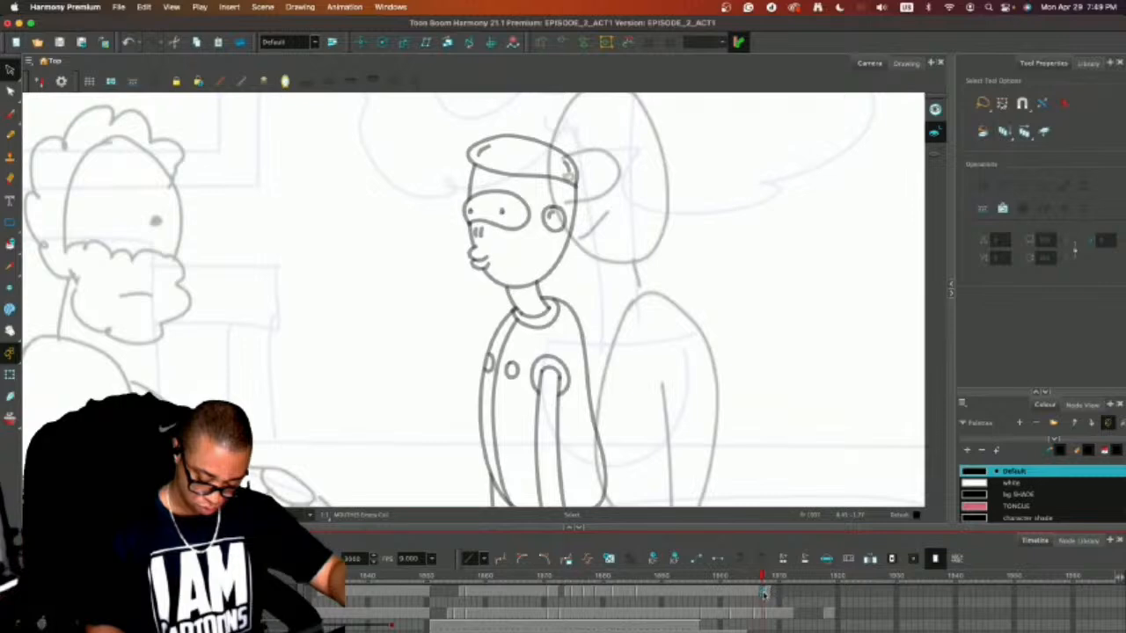
{"action": "key", "text": "comma"}
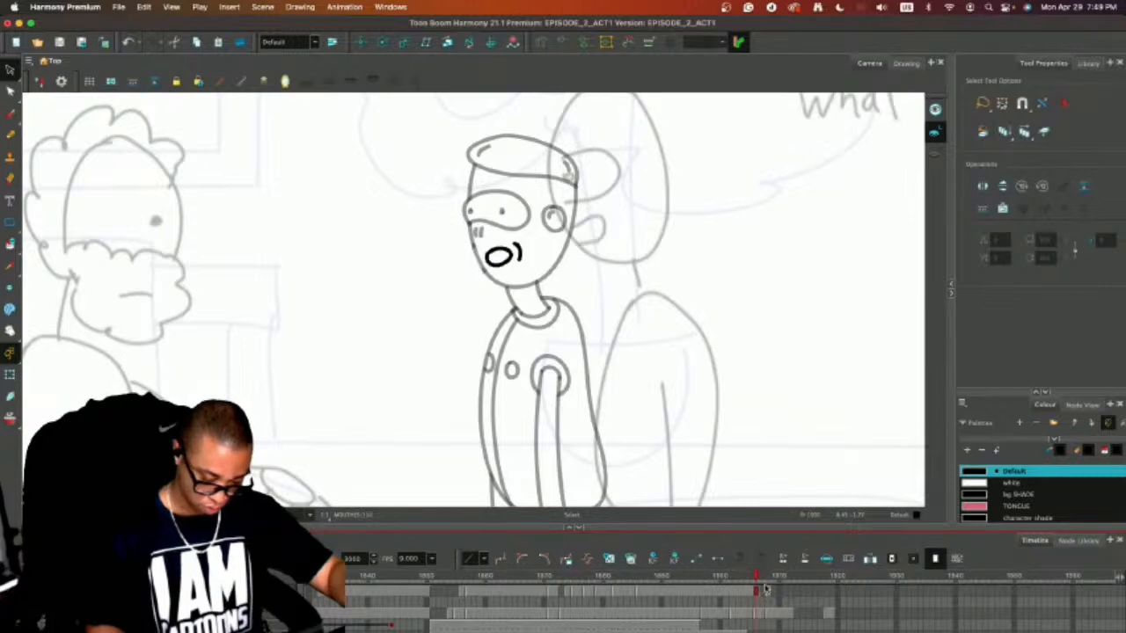
{"action": "key", "text": "Delete"}
{"action": "key", "text": "super+z"}
{"action": "key", "text": "period"}
{"action": "key", "text": "period"}
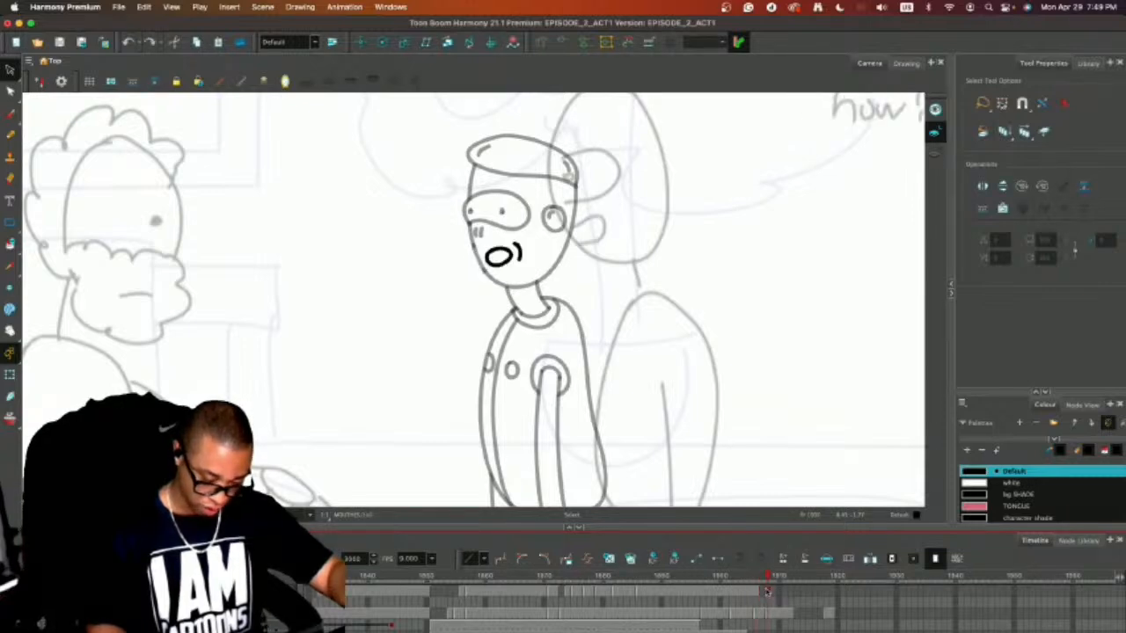
Clear the oval mouth from the mouths layer on frames 1902 through 1905.
{"action": "left_click_drag", "start_coordinate": [770, 596], "coordinate": [750, 594]}
{"action": "key", "text": "Delete"}
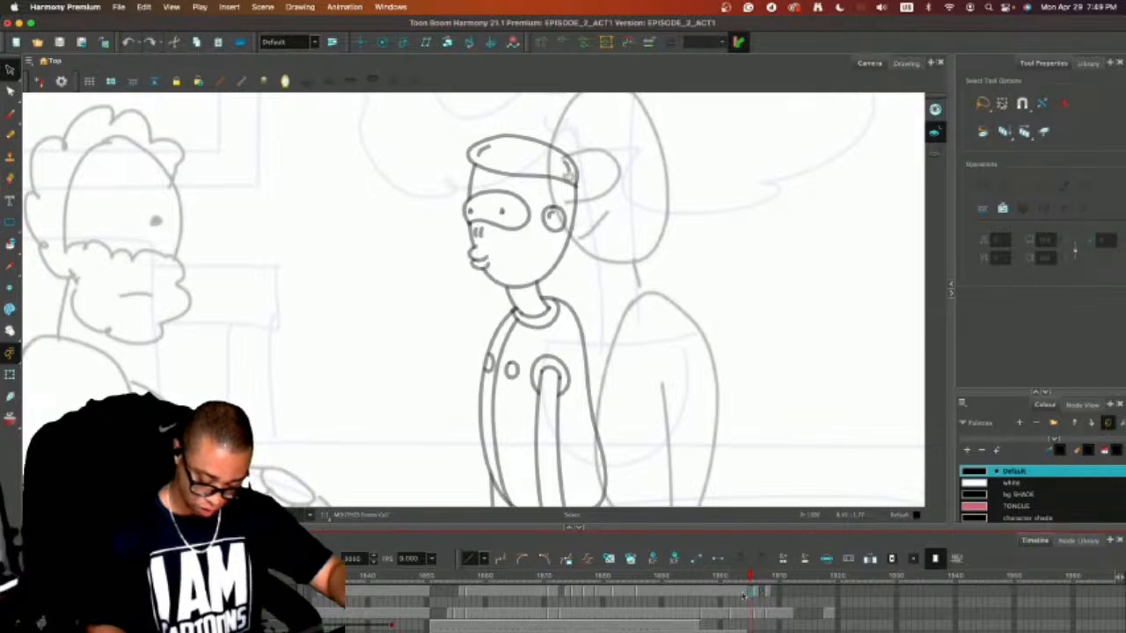
{"action": "left_click", "coordinate": [735, 594]}
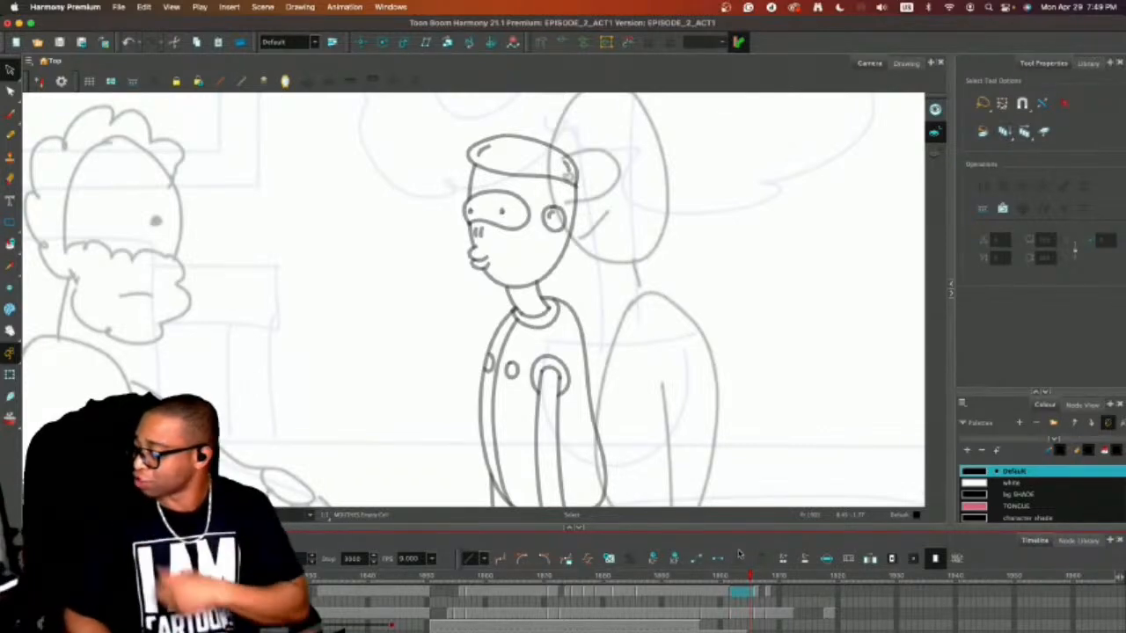
{"action": "left_click", "coordinate": [728, 595]}
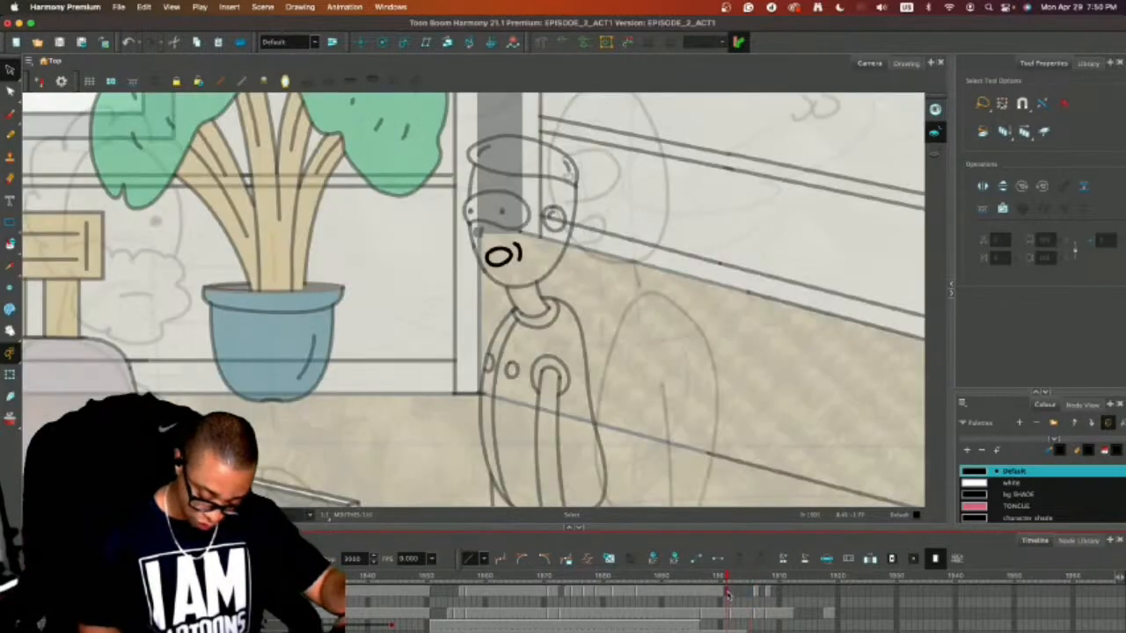
Clear the oval mouth from frames 1898 and 1897 of the mouths layer, leaving it on frame 1896.
{"action": "left_click", "coordinate": [715, 596]}
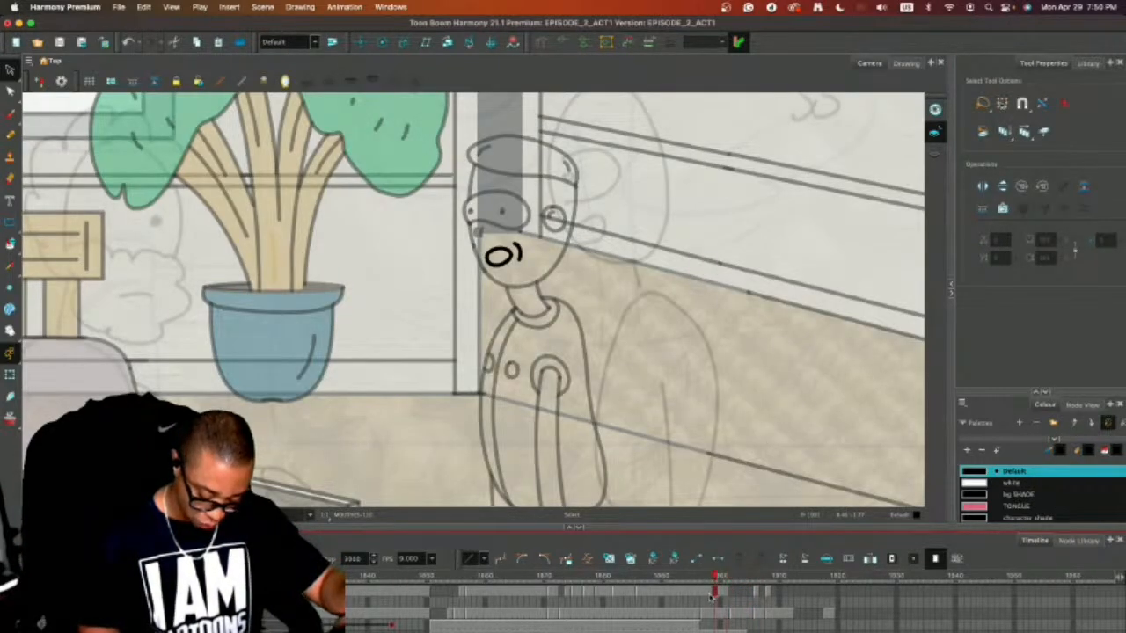
{"action": "left_click", "coordinate": [709, 597]}
{"action": "key", "text": "Delete"}
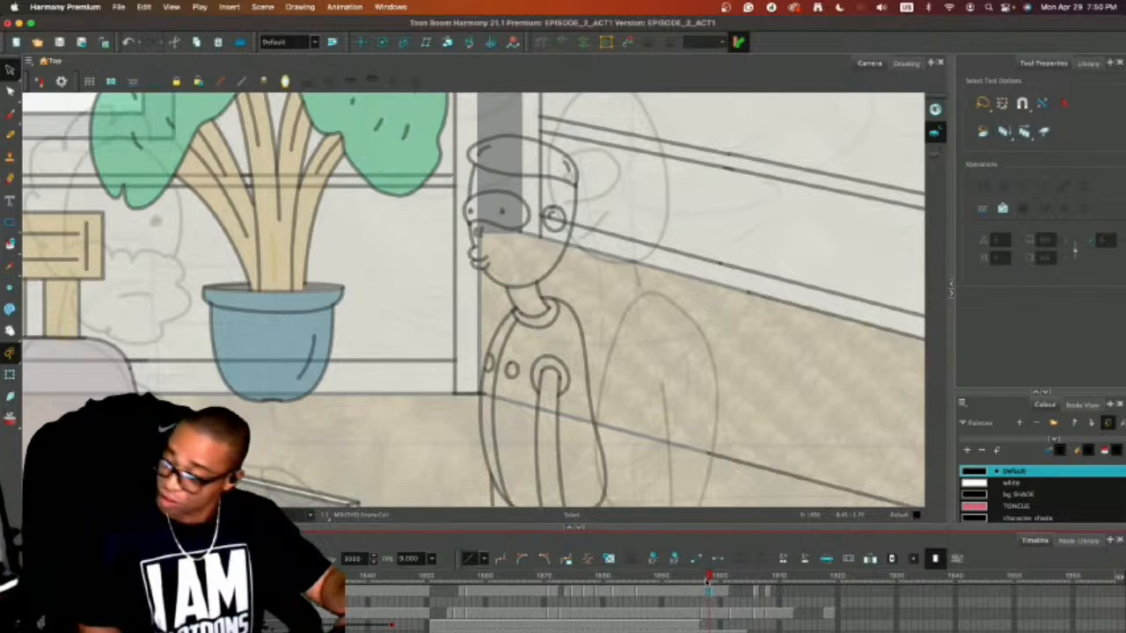
{"action": "left_click", "coordinate": [703, 596]}
{"action": "key", "text": "Delete"}
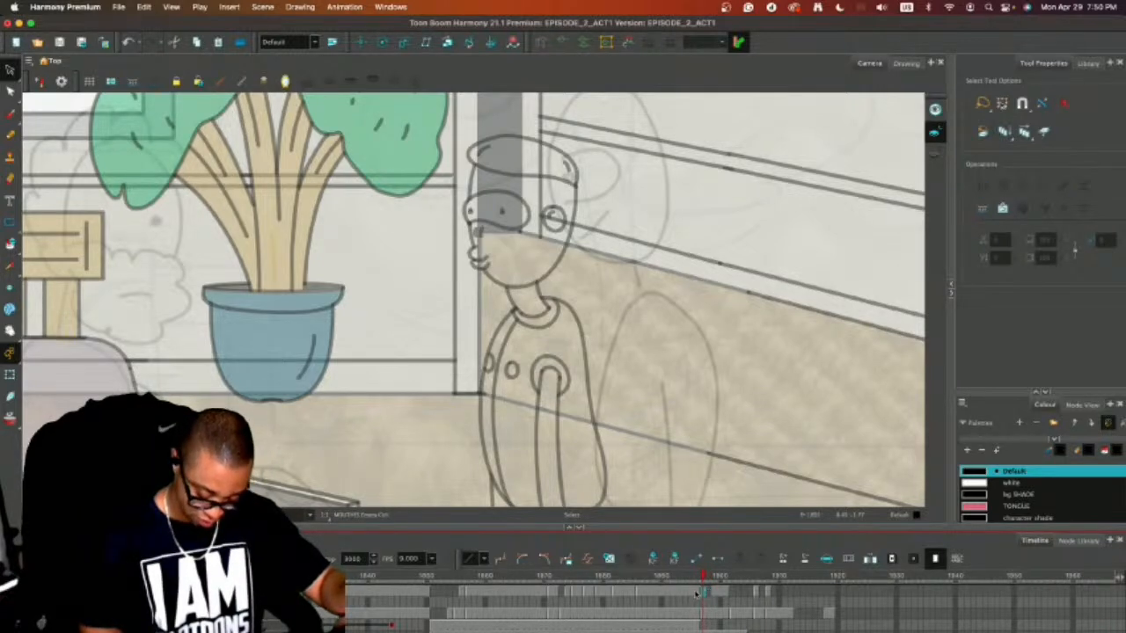
{"action": "left_click", "coordinate": [698, 592]}
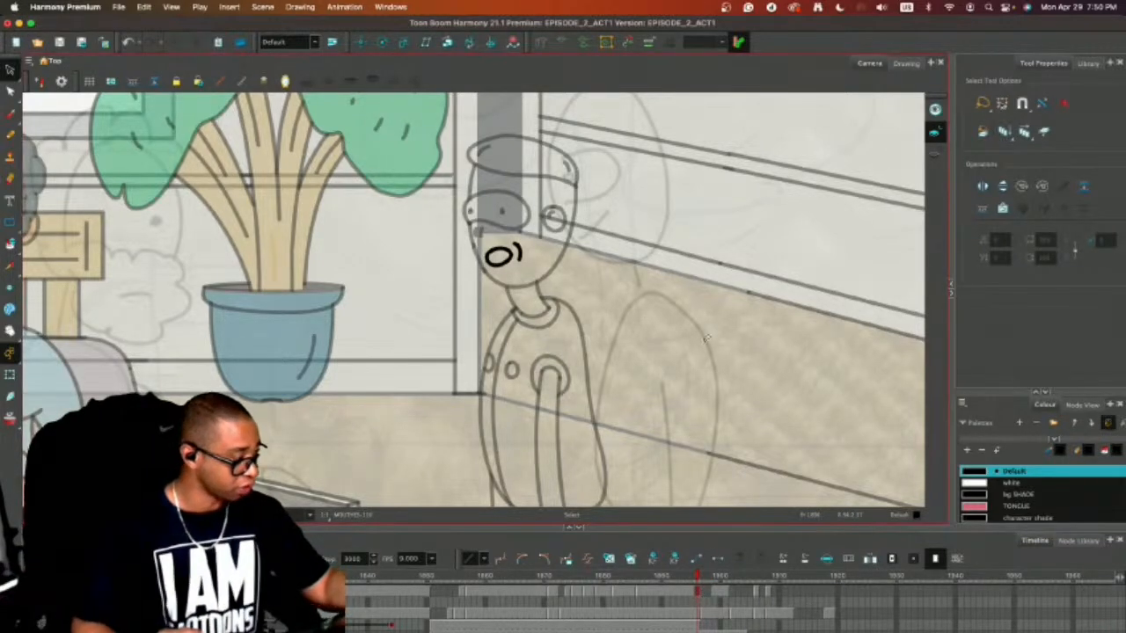
Zoom out to view the whole couch shot with the bearded man and the side-view character.
{"action": "key", "text": "1"}
{"action": "key", "text": "1"}
{"action": "key", "text": "1"}
{"action": "left_click_drag", "start_coordinate": [737, 389], "coordinate": [878, 321]}
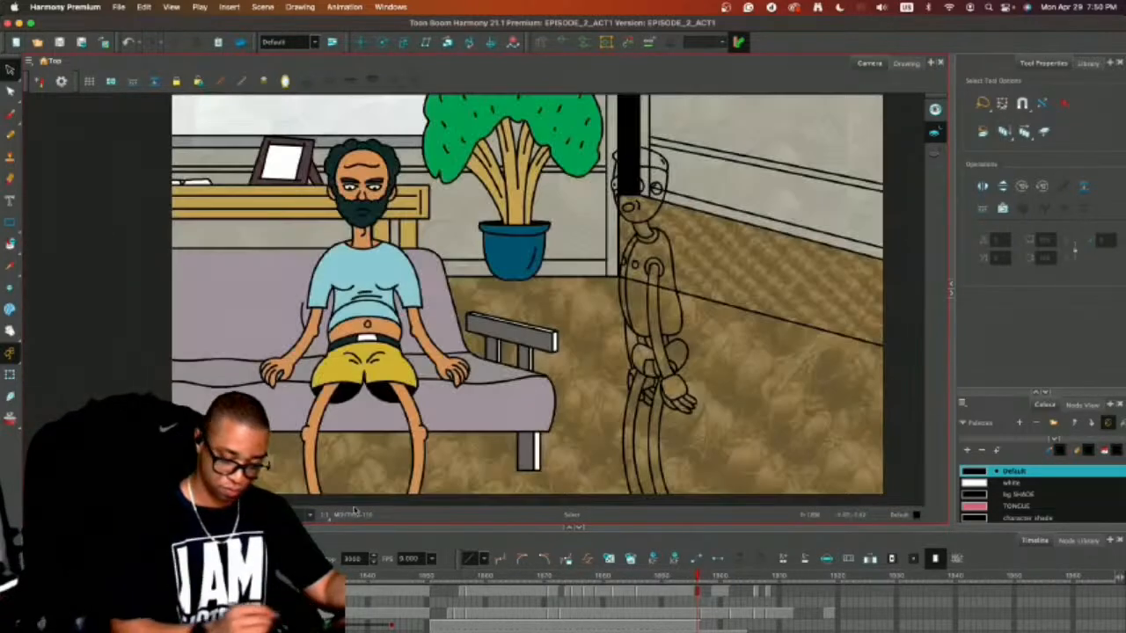
Select the side-view character's complete linework in the body drawings on frames 1896 and 1897.
{"action": "left_click", "coordinate": [685, 576]}
{"action": "mouse_move", "coordinate": [685, 576]}
{"action": "left_mouse_down"}
{"action": "mouse_move", "coordinate": [805, 583]}
{"action": "mouse_move", "coordinate": [723, 588]}
{"action": "mouse_move", "coordinate": [702, 616]}
{"action": "mouse_move", "coordinate": [697, 607]}
{"action": "left_mouse_up"}
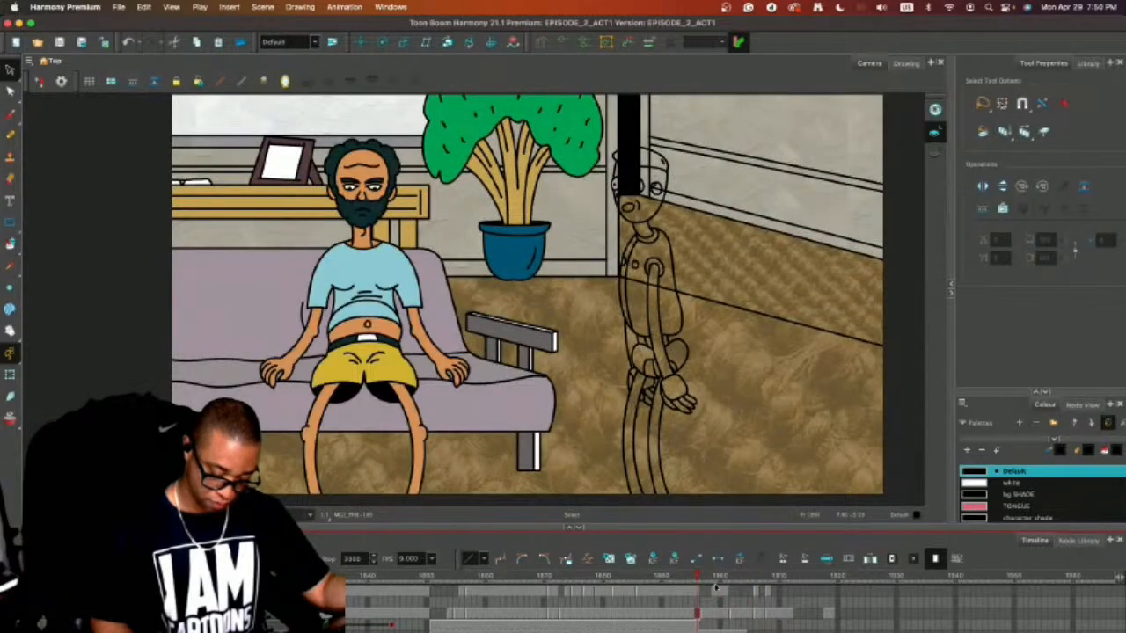
{"action": "left_click", "coordinate": [703, 258]}
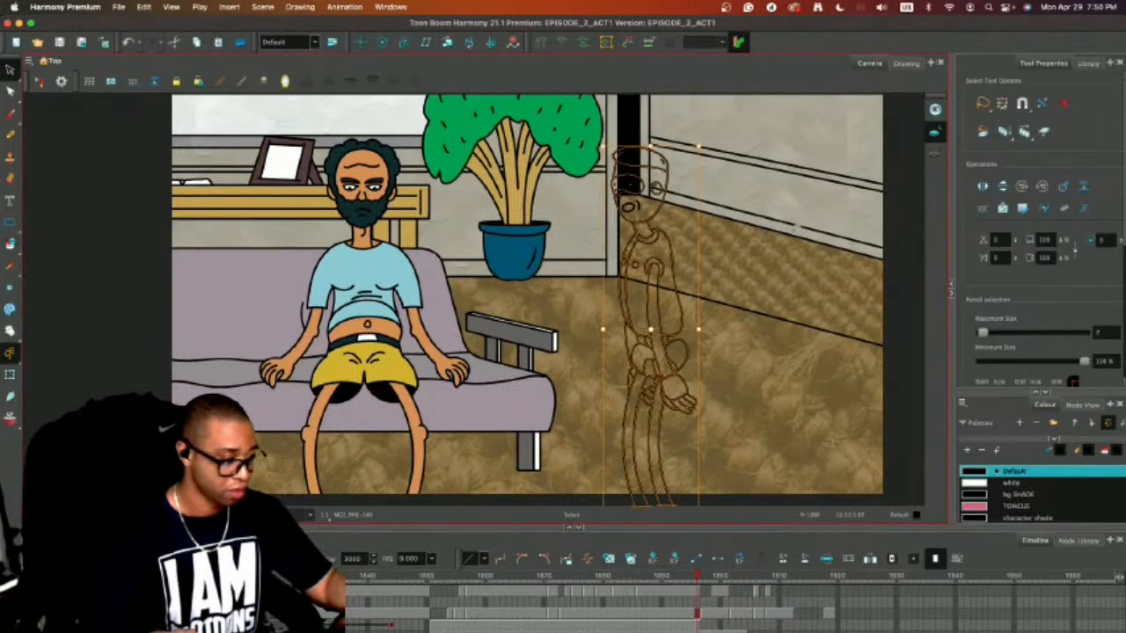
{"action": "key", "text": "."}
{"action": "key", "text": "super+a"}
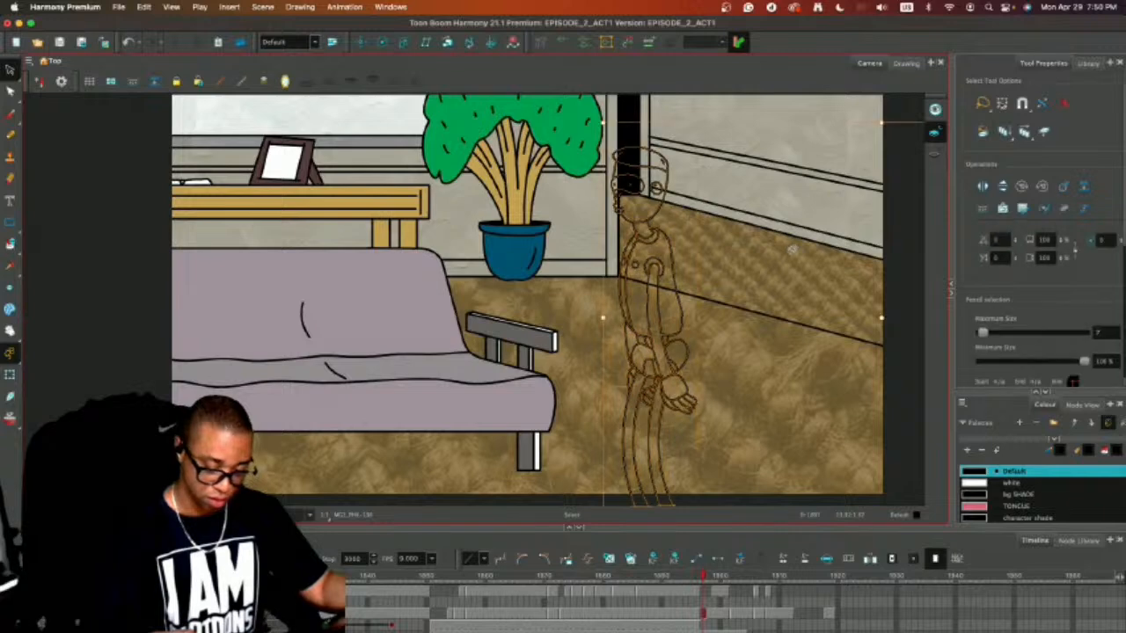
{"action": "key", "text": "super+v"}
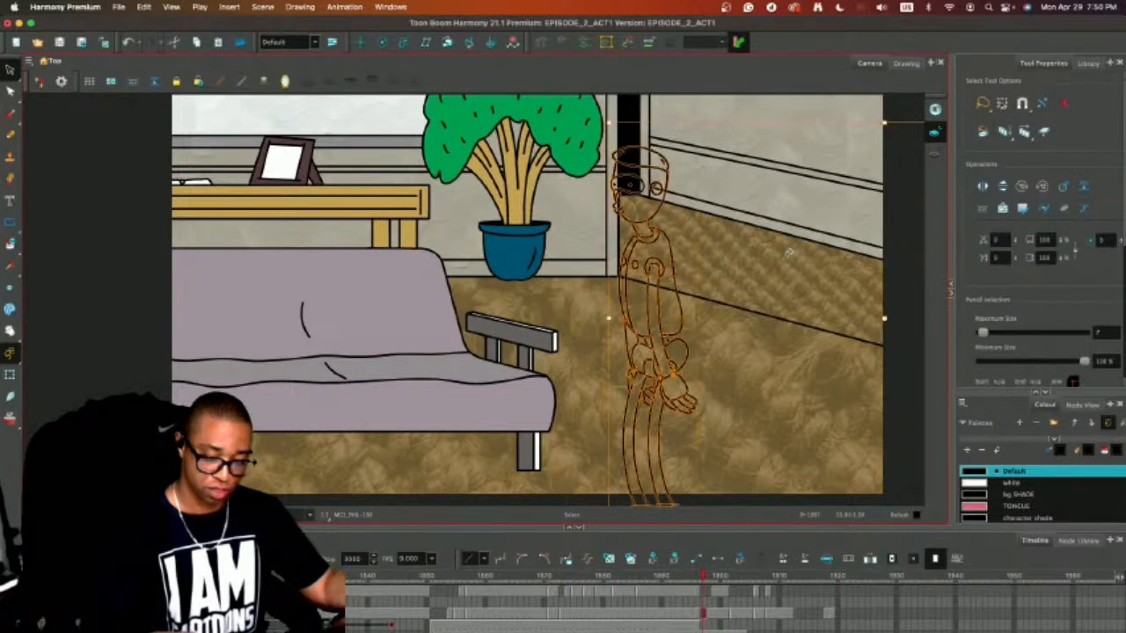
{"action": "left_click", "coordinate": [793, 255]}
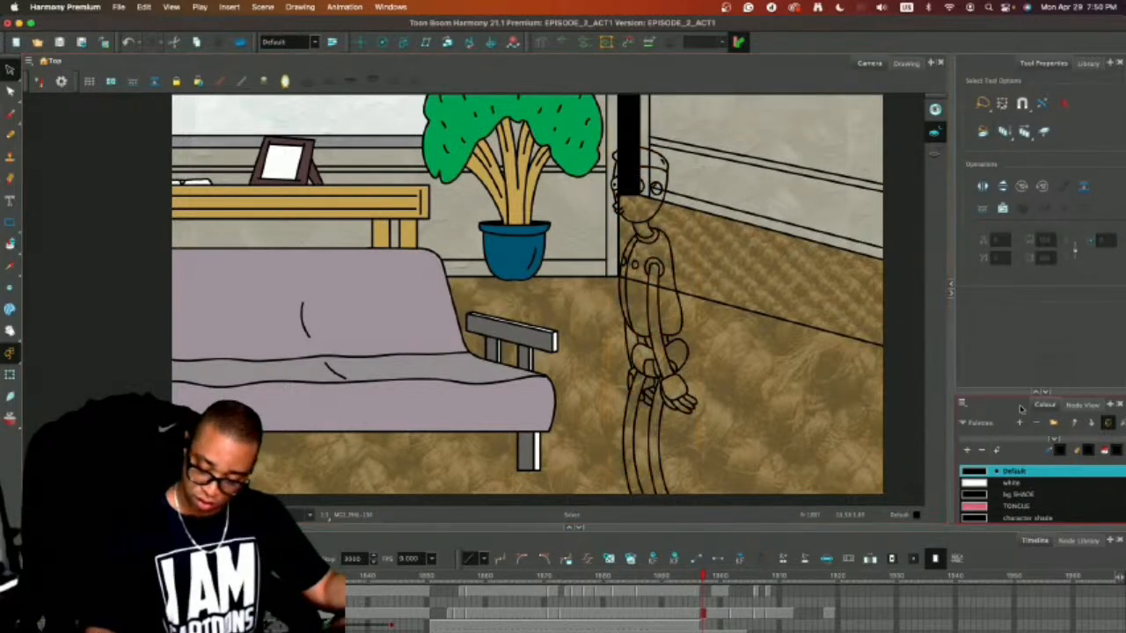
Paint the side-view character's arms, legs and neck with the "phil arms neck" colour on frames 1896 and 1897.
{"action": "left_click", "coordinate": [1037, 392]}
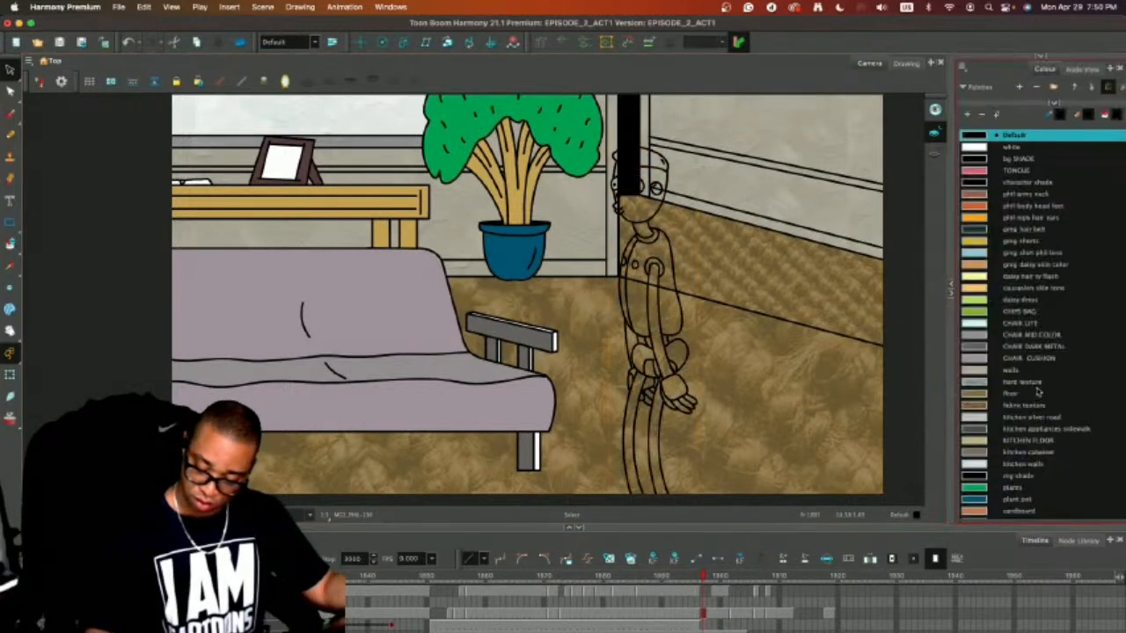
{"action": "left_click", "coordinate": [975, 195]}
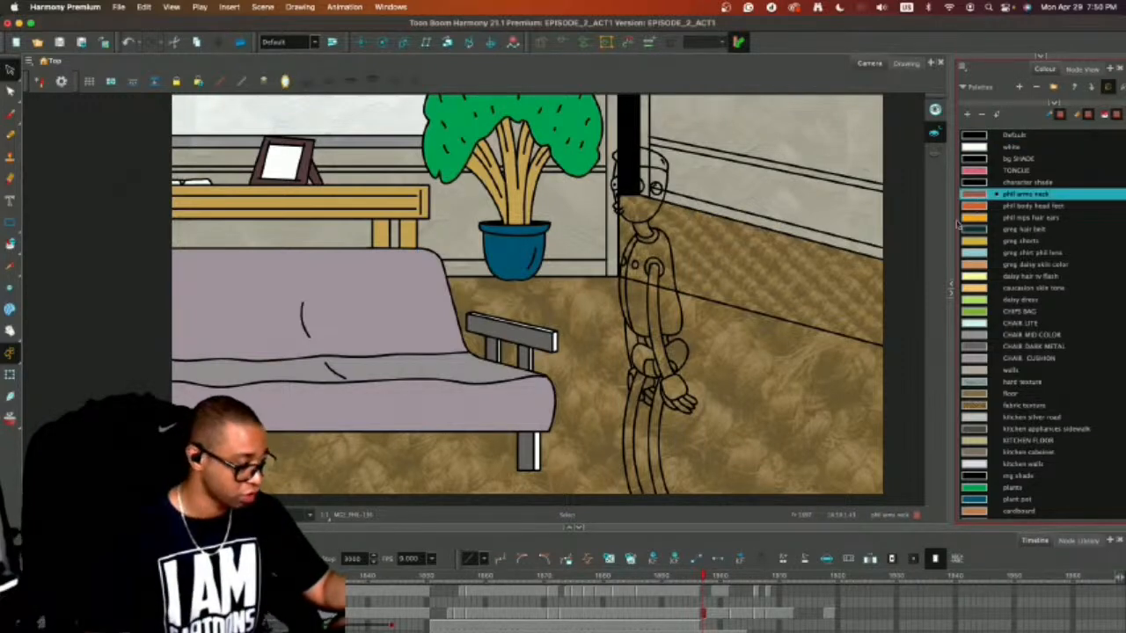
{"action": "key", "text": "alt+i"}
{"action": "left_click", "coordinate": [653, 297]}
{"action": "left_click", "coordinate": [631, 341]}
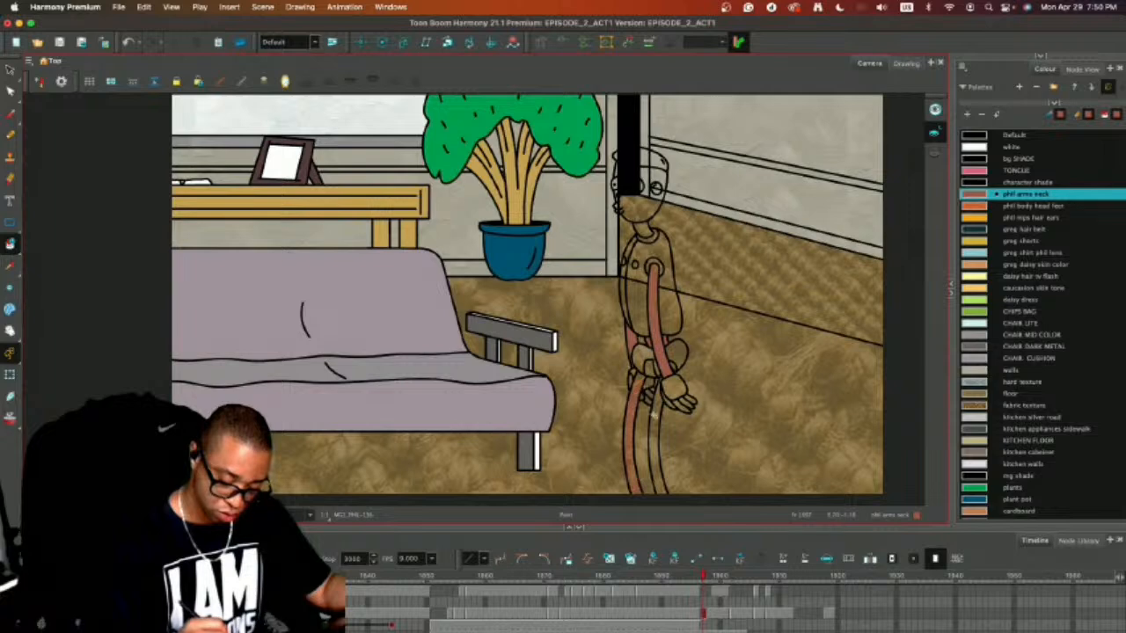
{"action": "key", "text": "comma"}
{"action": "left_click", "coordinate": [645, 226]}
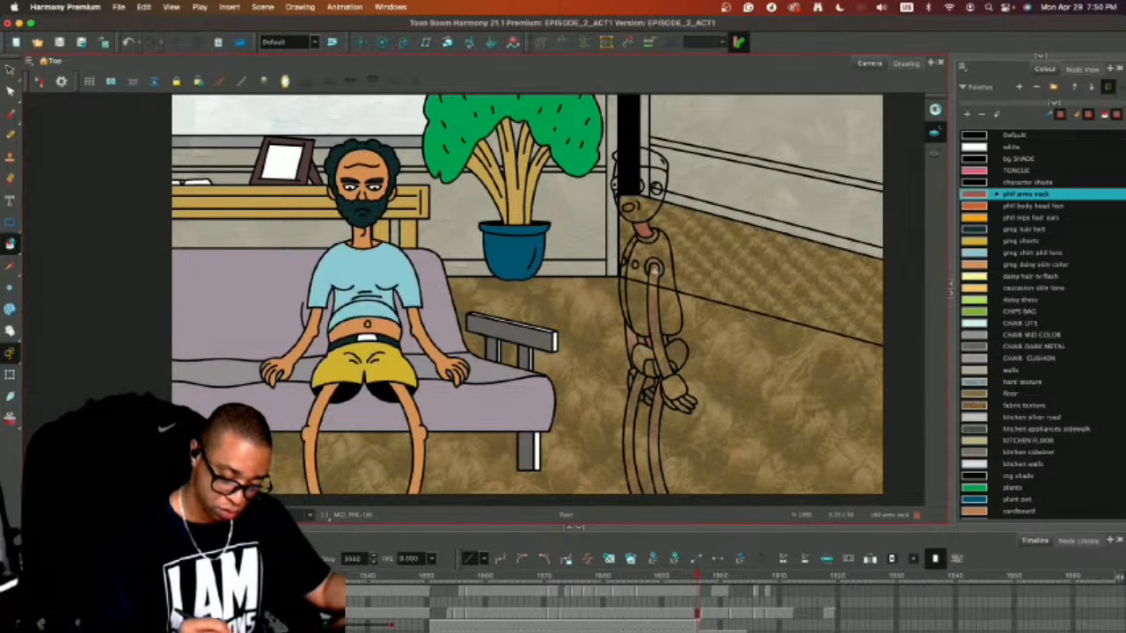
{"action": "left_click", "coordinate": [653, 279]}
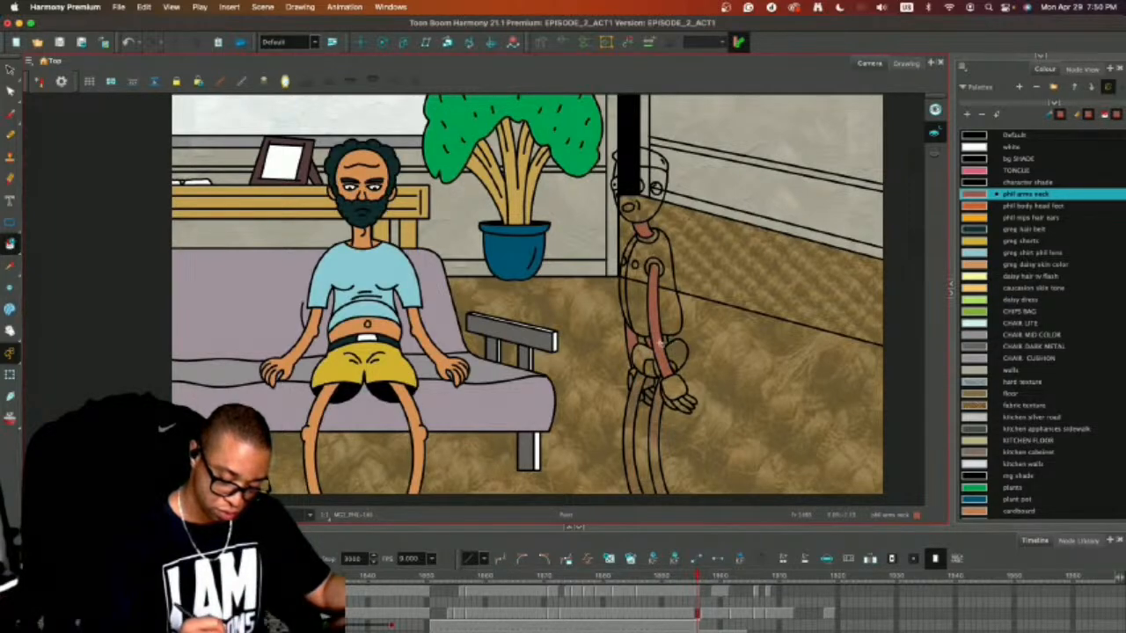
{"action": "key", "text": "period"}
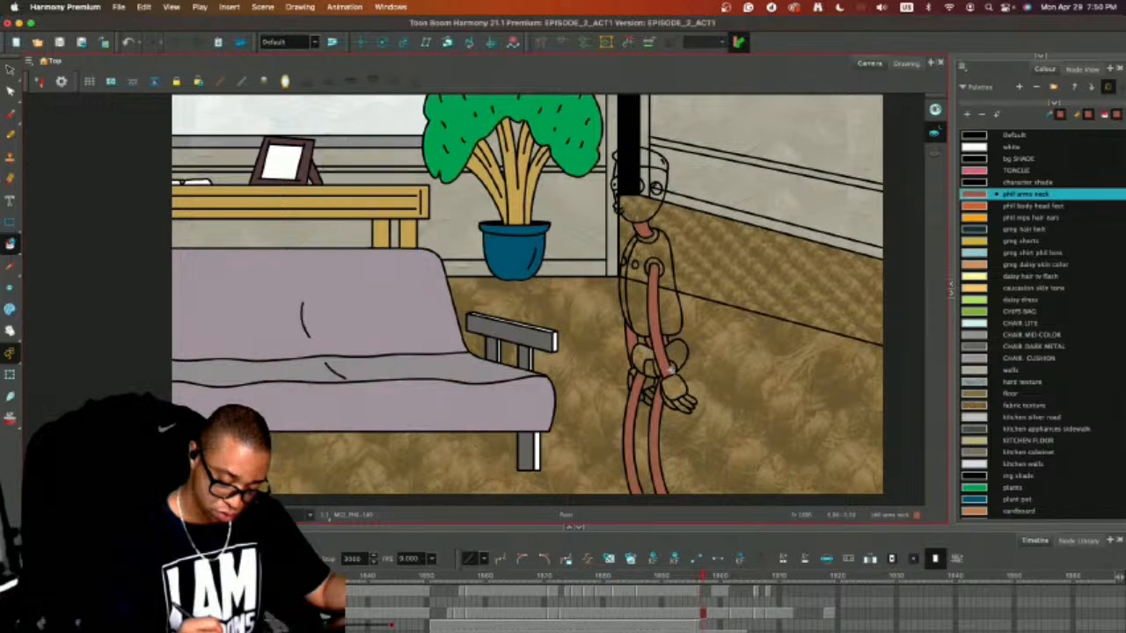
Fill the character's head, torso, hands and hips with the "phil body head feet" colour on frame 1897.
{"action": "left_click", "coordinate": [1008, 208]}
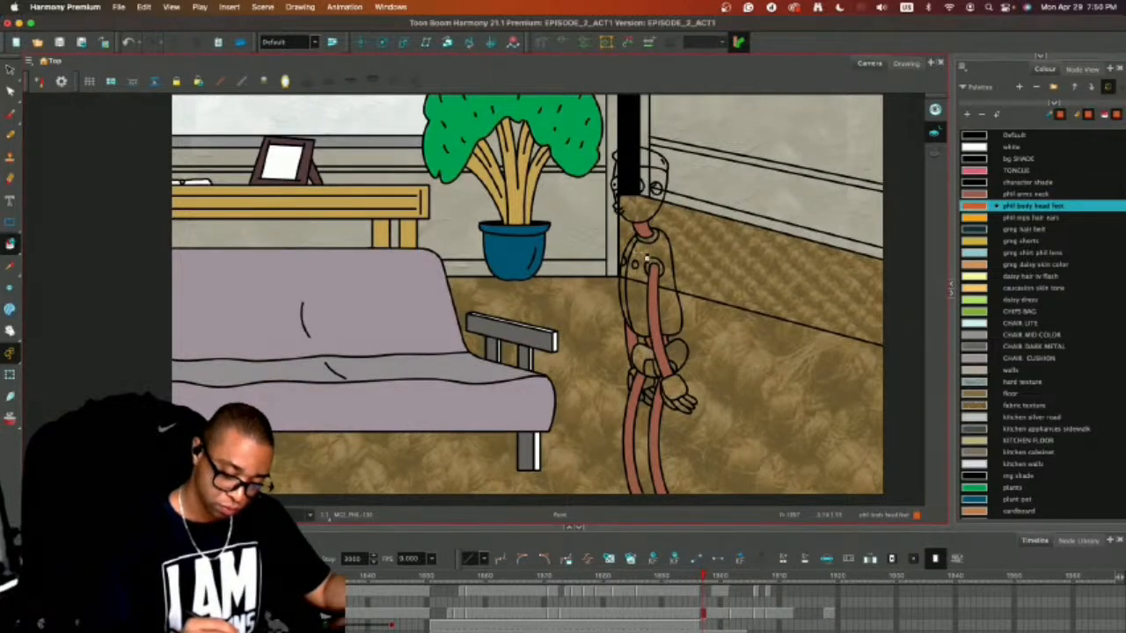
{"action": "left_click", "coordinate": [647, 260]}
{"action": "left_click", "coordinate": [649, 211]}
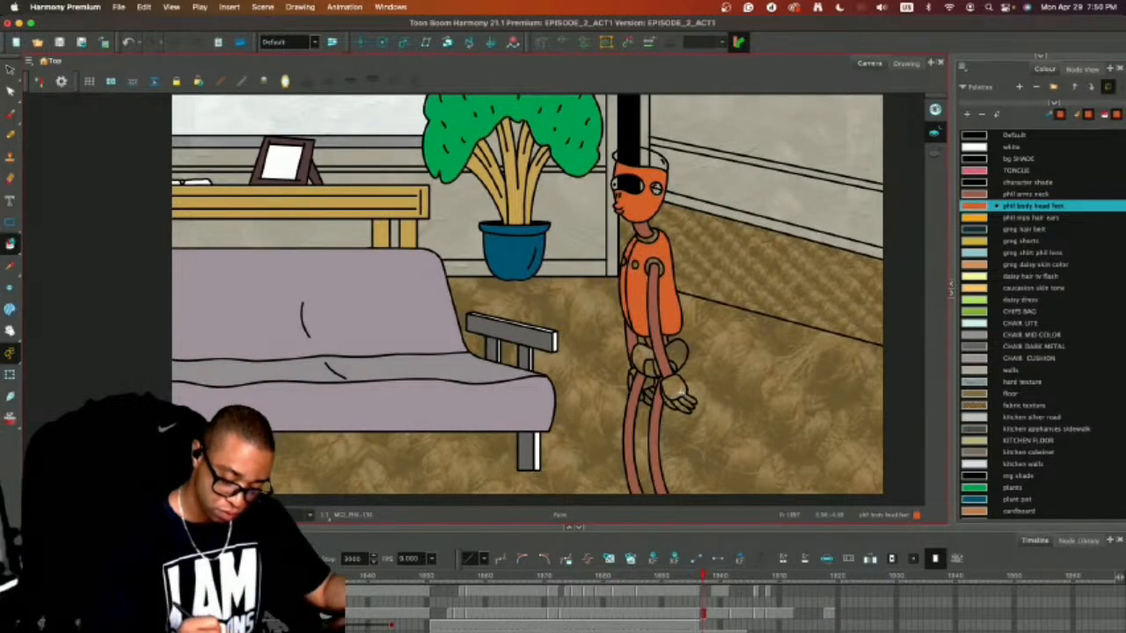
{"action": "left_click", "coordinate": [681, 400]}
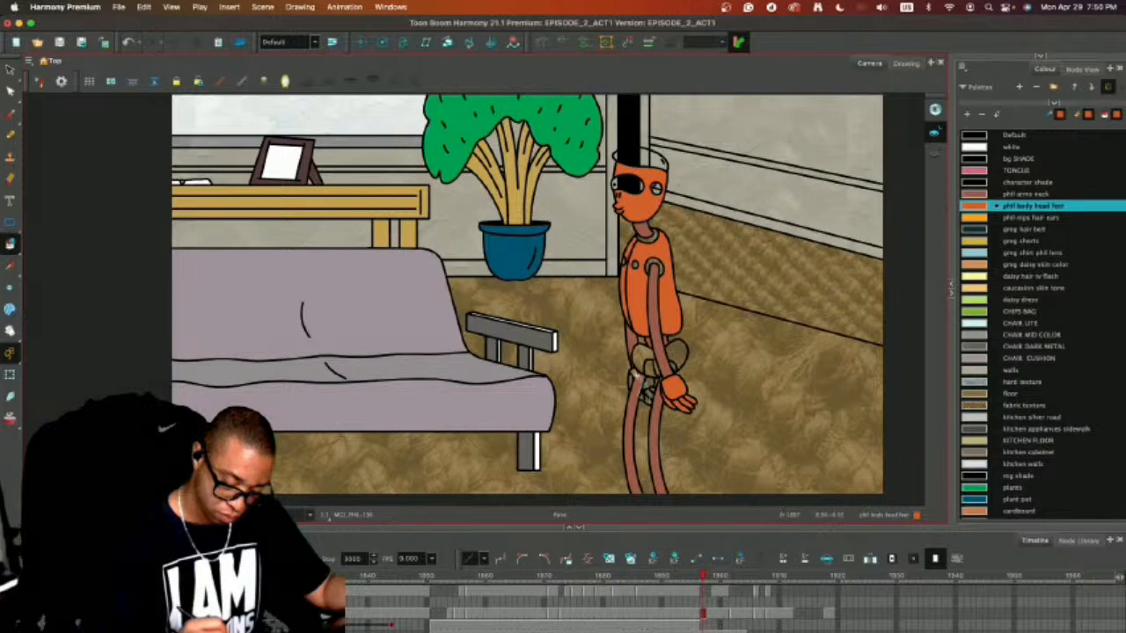
{"action": "left_click", "coordinate": [650, 395]}
{"action": "left_click", "coordinate": [641, 356]}
{"action": "left_click", "coordinate": [678, 354]}
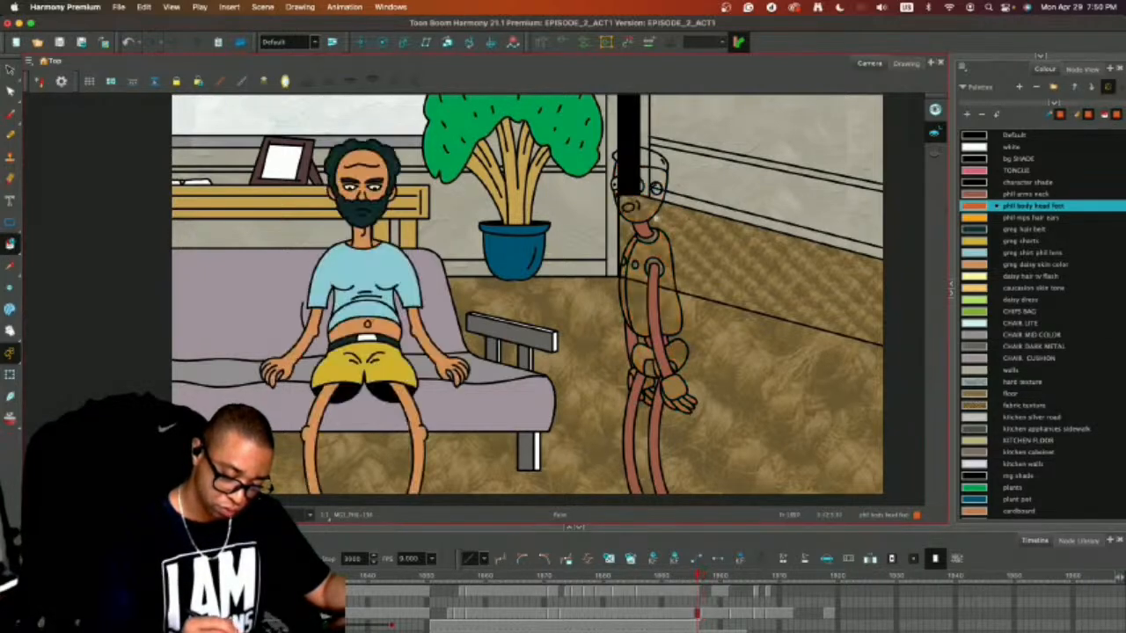
Fill the head, torso, hips and hands with the same orange body colour on frame 1896.
{"action": "left_click", "coordinate": [649, 212]}
{"action": "left_click", "coordinate": [634, 284]}
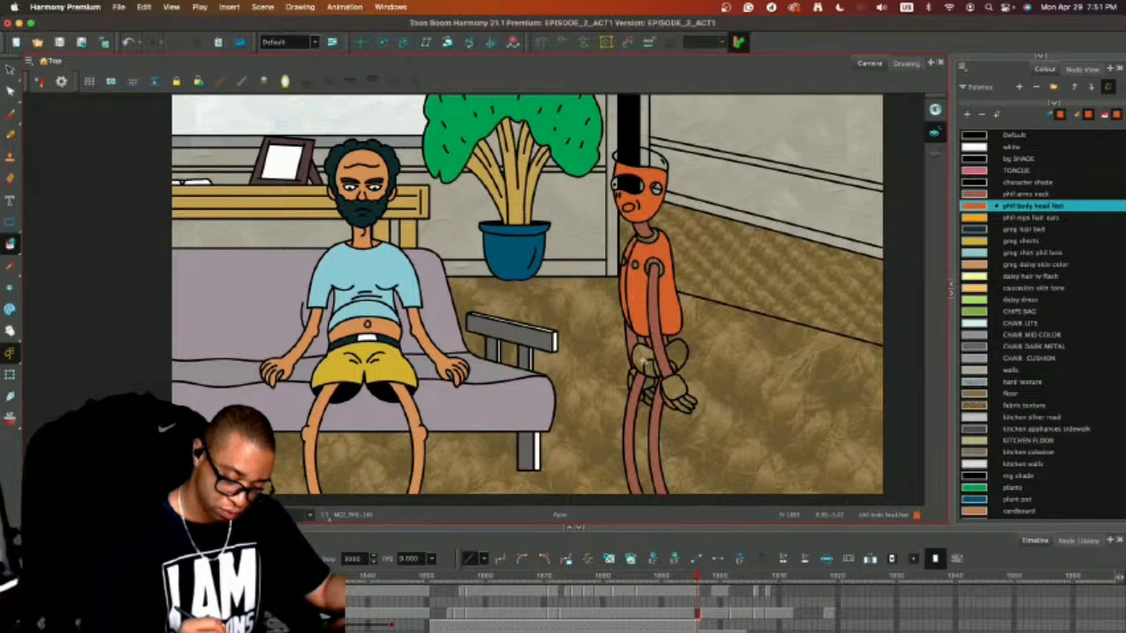
{"action": "left_click", "coordinate": [642, 354]}
{"action": "left_click", "coordinate": [649, 393]}
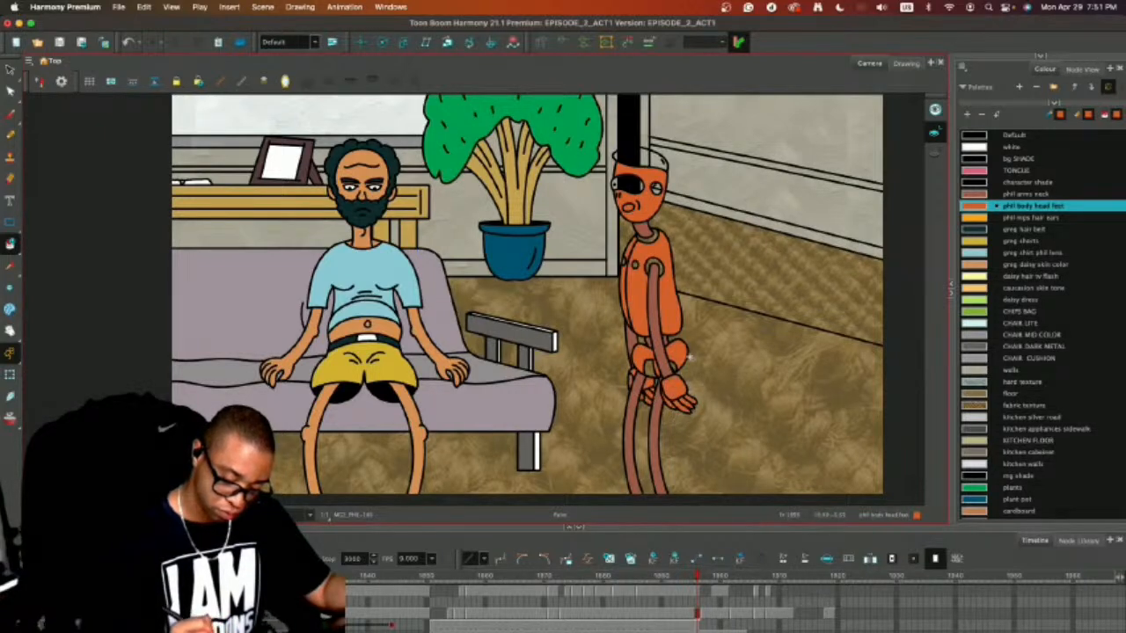
{"action": "key", "text": "."}
{"action": "key", "text": "."}
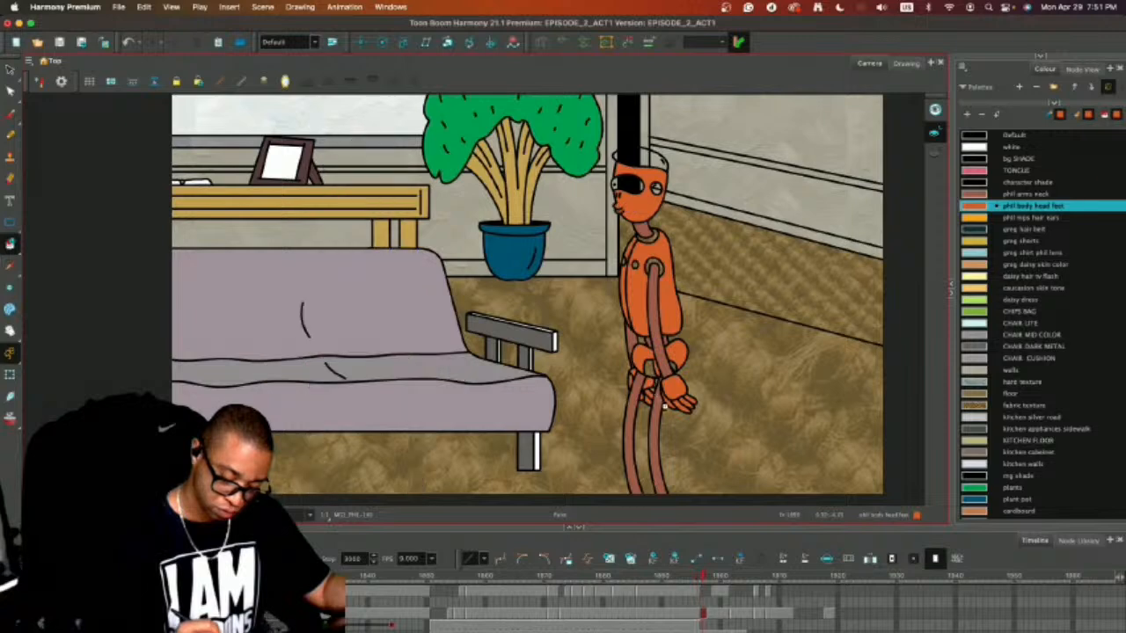
{"action": "key", "text": "."}
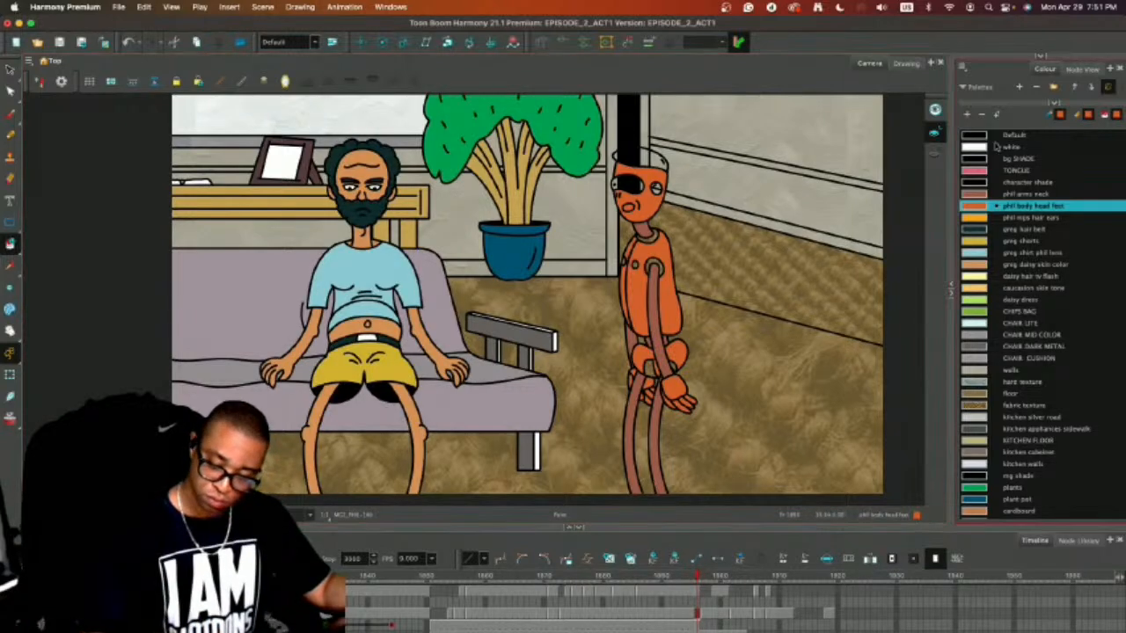
Paint the hair, ear, collar, chest and shoulder details and groin patch with "phil nips hair ears" on frame 1896.
{"action": "left_click", "coordinate": [981, 217]}
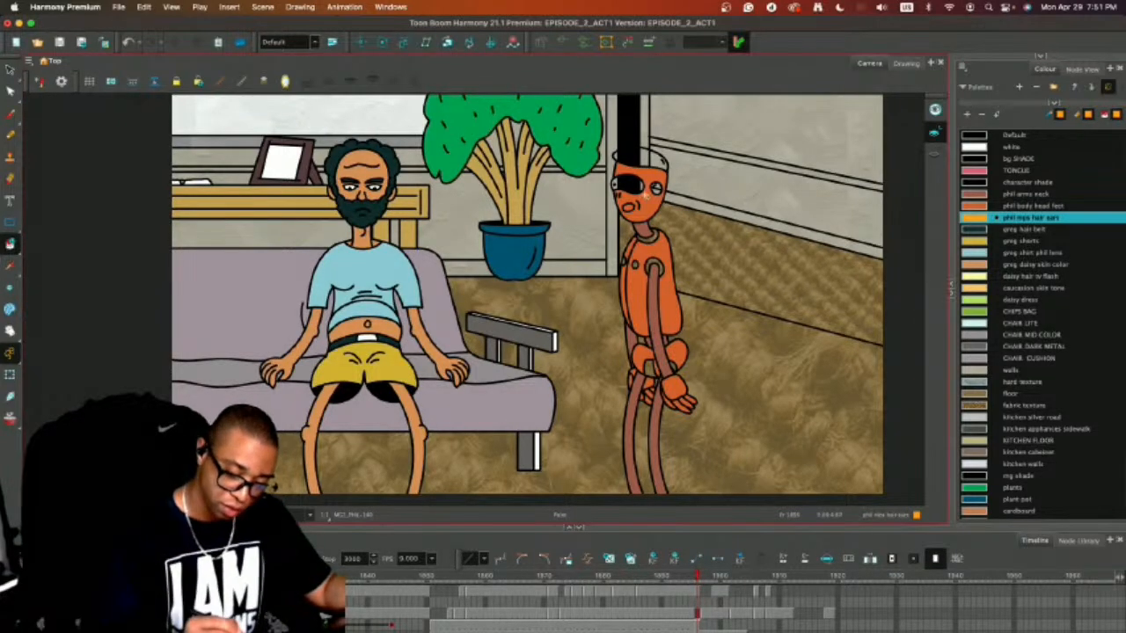
{"action": "left_click", "coordinate": [635, 158]}
{"action": "left_click", "coordinate": [656, 188]}
{"action": "mouse_move", "coordinate": [661, 262]}
{"action": "left_mouse_down"}
{"action": "mouse_move", "coordinate": [635, 252]}
{"action": "mouse_move", "coordinate": [650, 234]}
{"action": "mouse_move", "coordinate": [656, 271]}
{"action": "left_mouse_up"}
{"action": "left_click", "coordinate": [656, 364]}
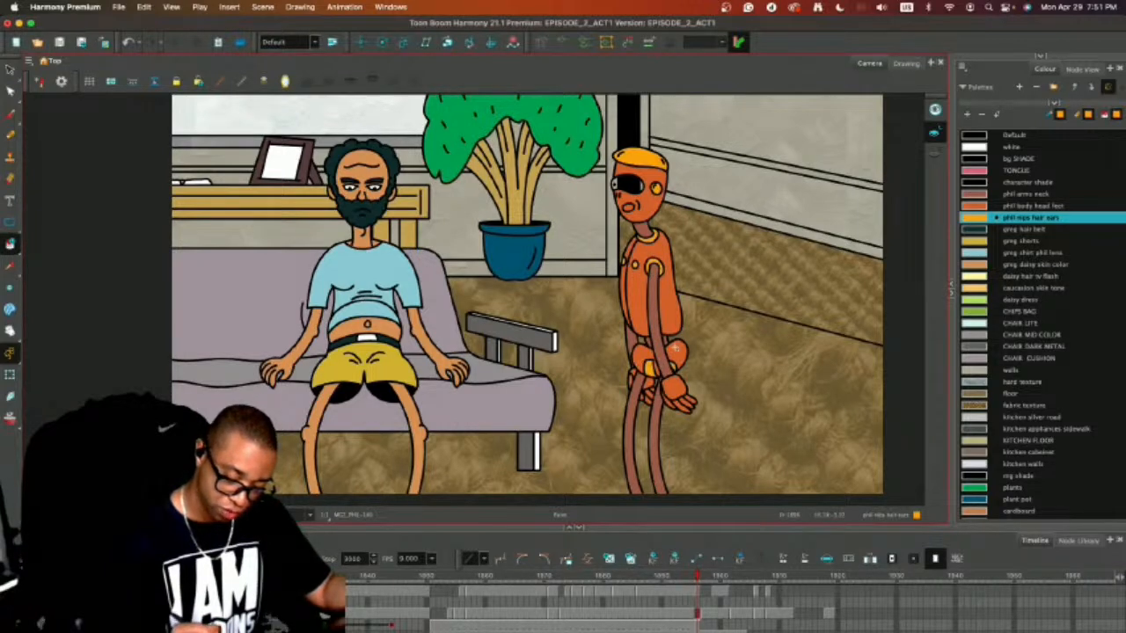
Apply the yellow hair-and-ears colour to the matching hair, ear, collar, chest, shoulder and groin areas on frame 1897.
{"action": "key", "text": "comma"}
{"action": "key", "text": "period"}
{"action": "key", "text": "period"}
{"action": "left_click", "coordinate": [654, 367]}
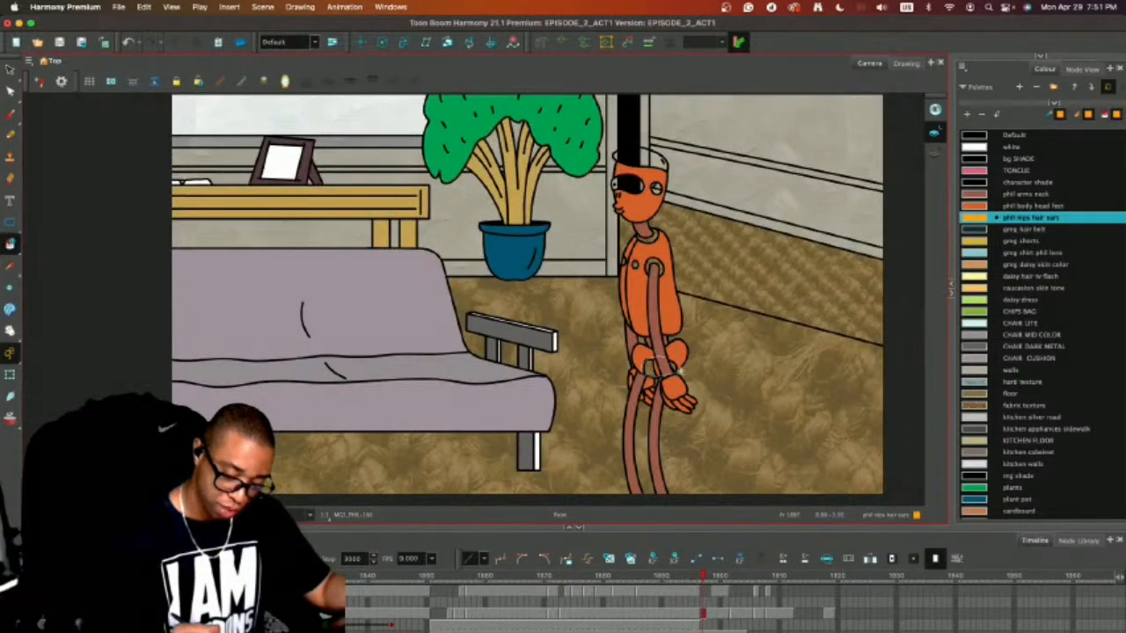
{"action": "left_click_drag", "start_coordinate": [659, 195], "coordinate": [648, 151]}
{"action": "key", "text": "comma"}
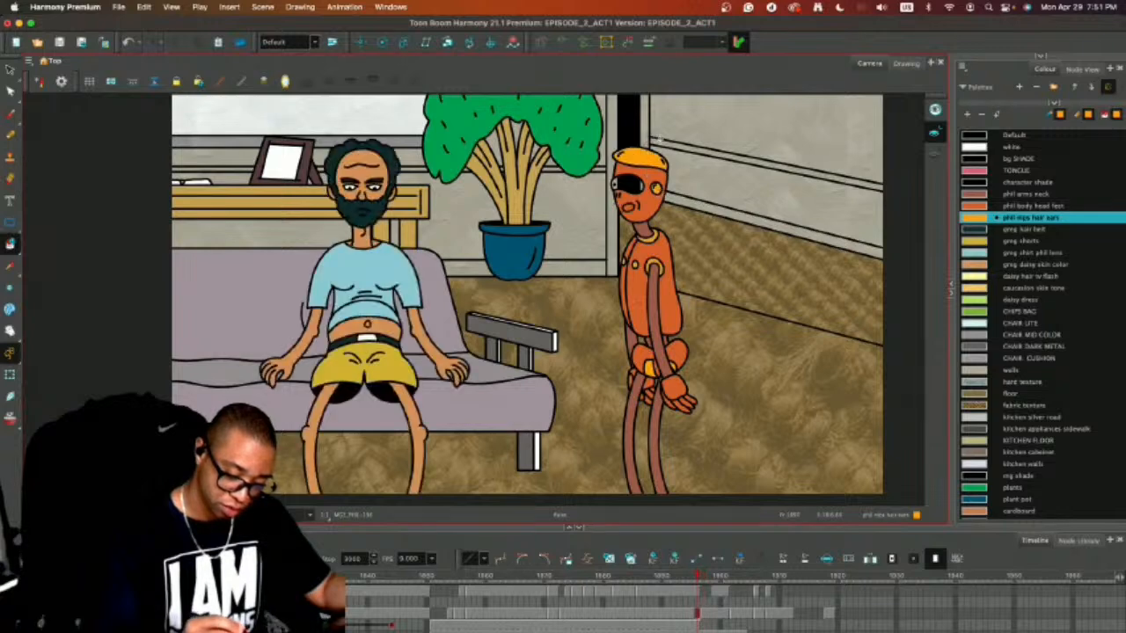
{"action": "key", "text": "period"}
{"action": "key", "text": "comma"}
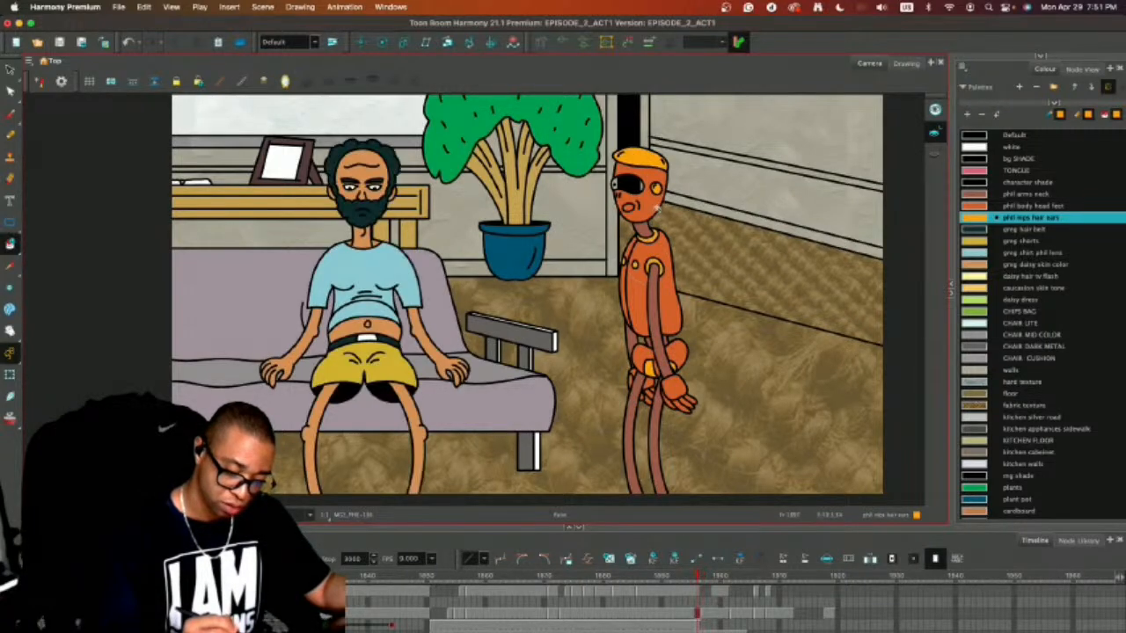
{"action": "key", "text": "period"}
{"action": "key", "text": "comma"}
Fill the character's eye lens with the "greg shirt phil lens" colour on frames 1896 and 1897.
{"action": "left_click", "coordinate": [1030, 252]}
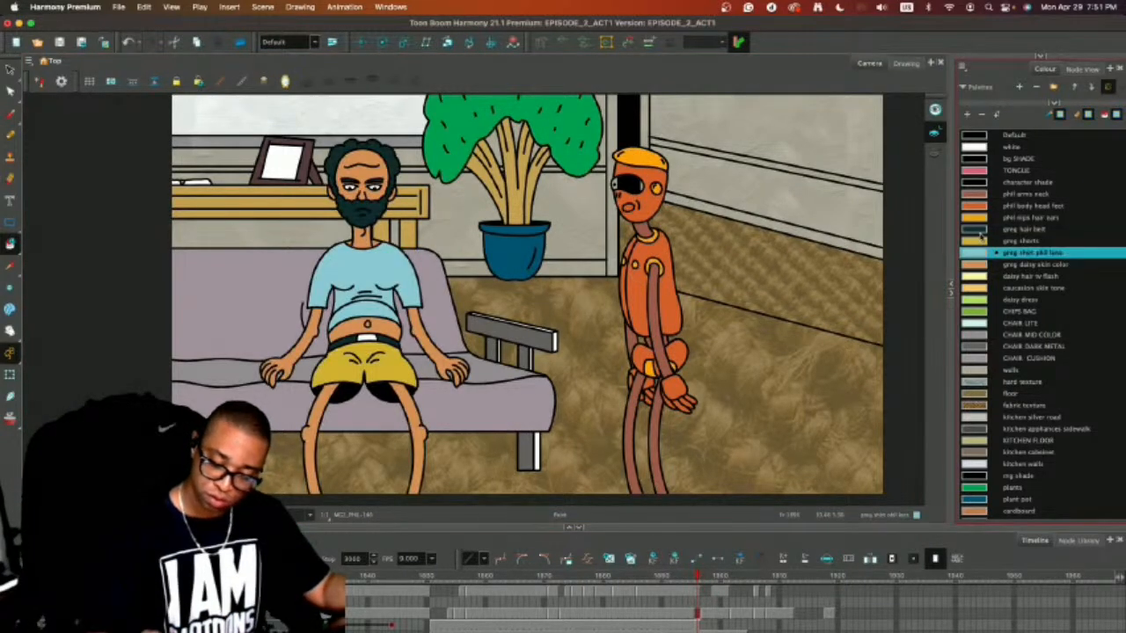
{"action": "left_click", "coordinate": [626, 183]}
{"action": "key", "text": "period"}
{"action": "key", "text": "comma"}
{"action": "key", "text": "period"}
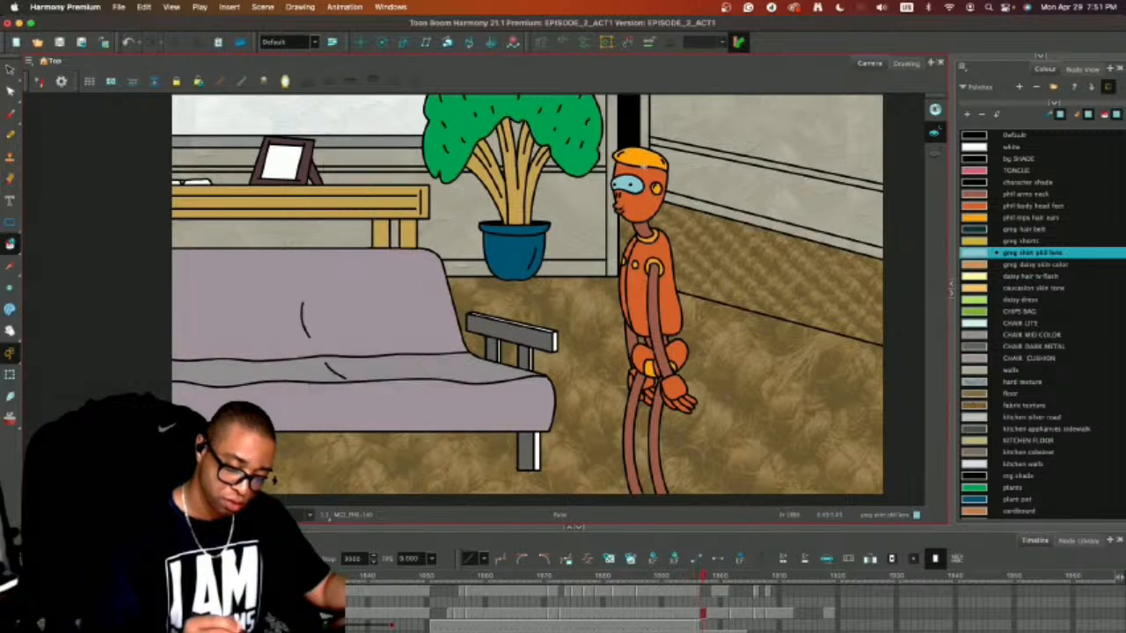
{"action": "key", "text": "comma"}
Fill the oval mouth on frame 1896 of the mouths layer with the black Default colour.
{"action": "left_click", "coordinate": [698, 596]}
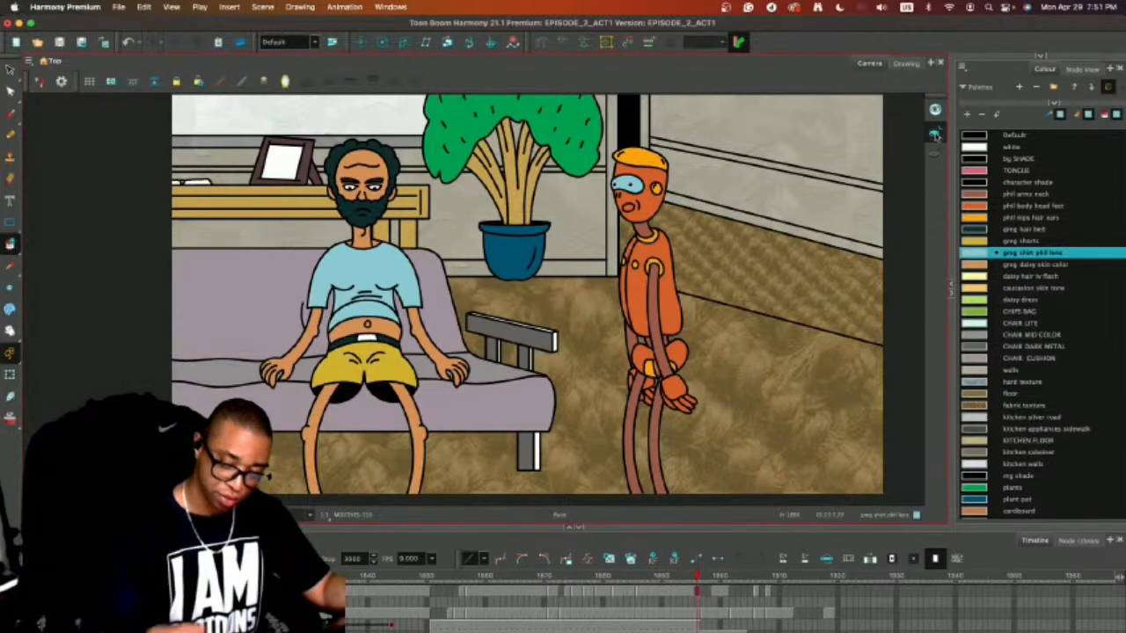
{"action": "left_click", "coordinate": [1013, 136]}
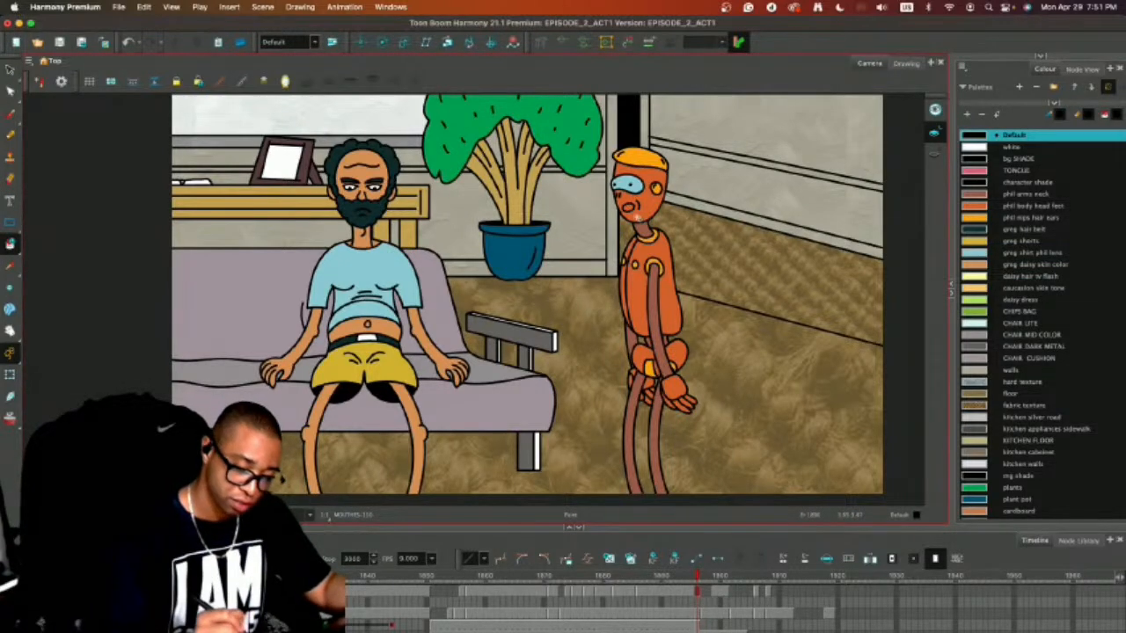
{"action": "left_click", "coordinate": [628, 208]}
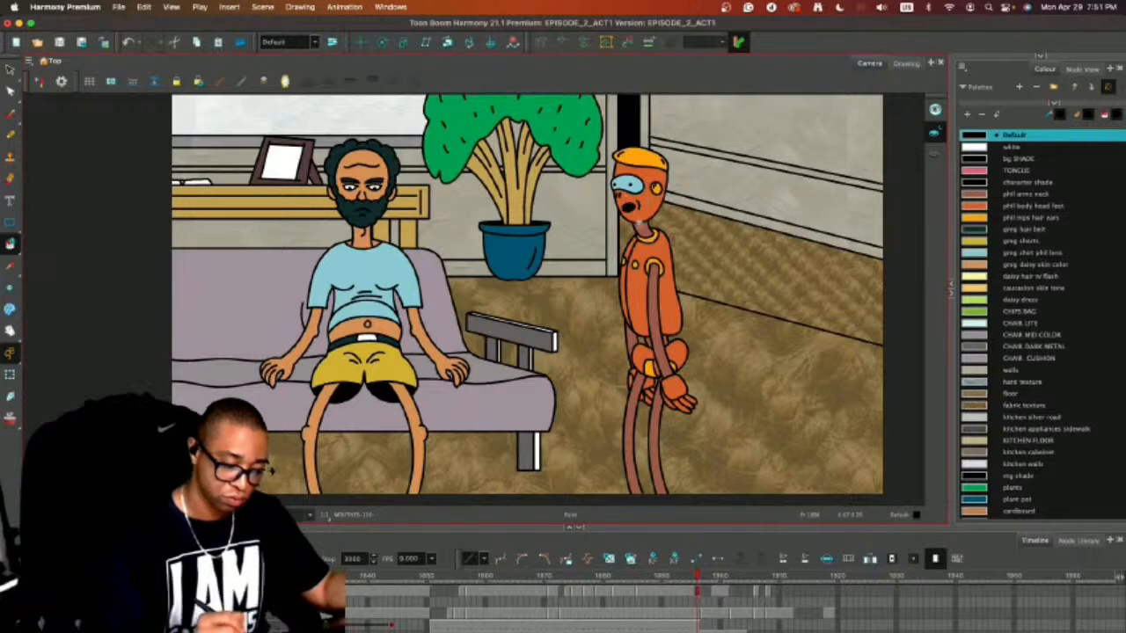
Select the mouths and body layers from frame 1896 through the speaking frames, and move the coloured character slightly up on frame 1896.
{"action": "key", "text": "alt+s"}
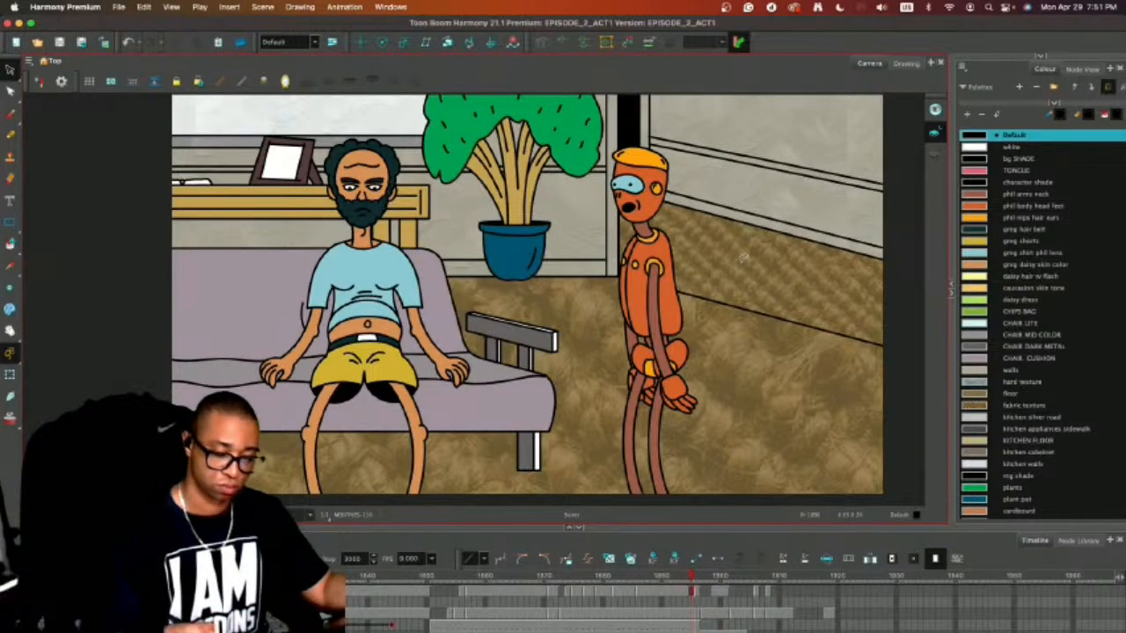
{"action": "key", "text": "."}
{"action": "left_click_drag", "start_coordinate": [699, 576], "coordinate": [798, 577]}
{"action": "left_click_drag", "start_coordinate": [755, 578], "coordinate": [698, 577]}
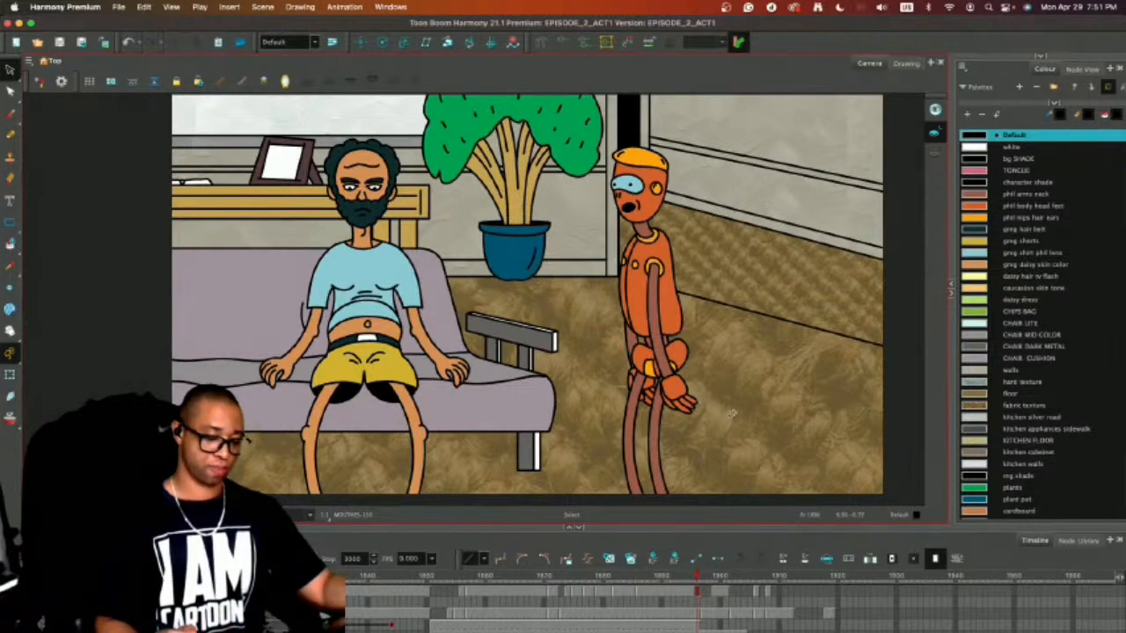
{"action": "left_click_drag", "start_coordinate": [699, 592], "coordinate": [794, 613]}
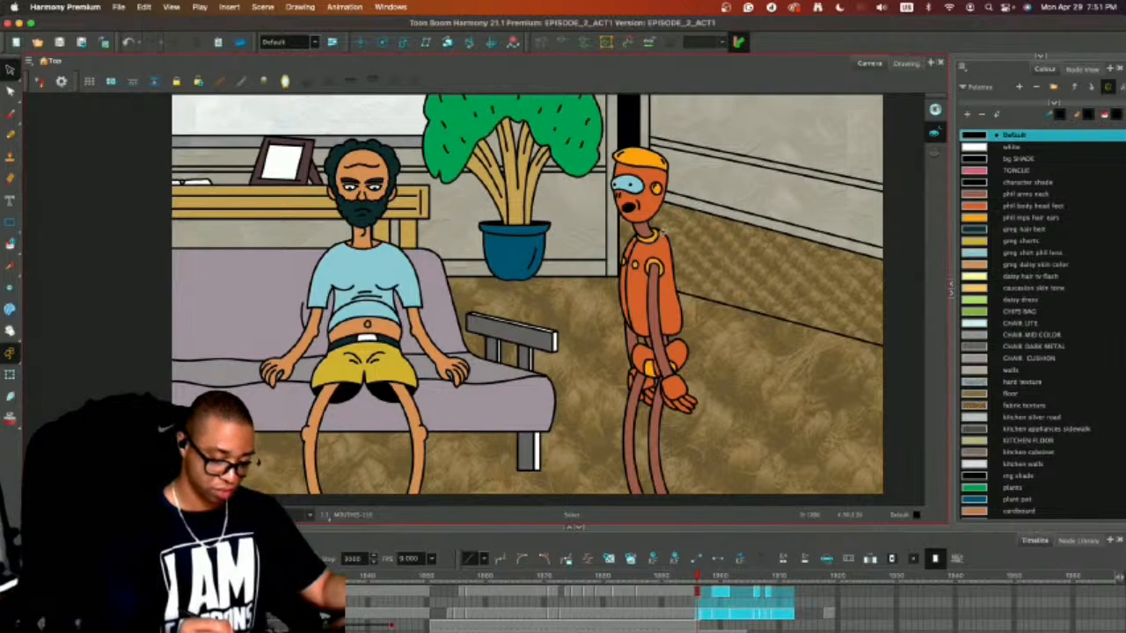
{"action": "key", "text": "super+a"}
{"action": "left_click_drag", "start_coordinate": [659, 259], "coordinate": [658, 247]}
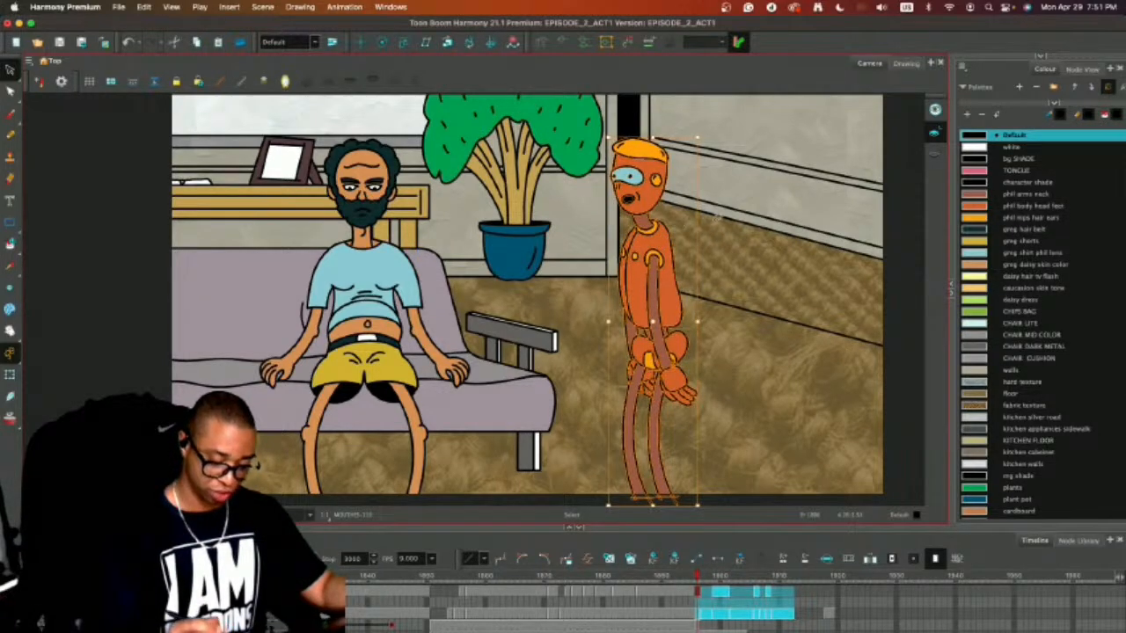
Step through the speaking frames to compare the raised open-mouth pose with the neighbouring drawing.
{"action": "key", "text": "."}
{"action": "key", "text": "."}
{"action": "key", "text": "."}
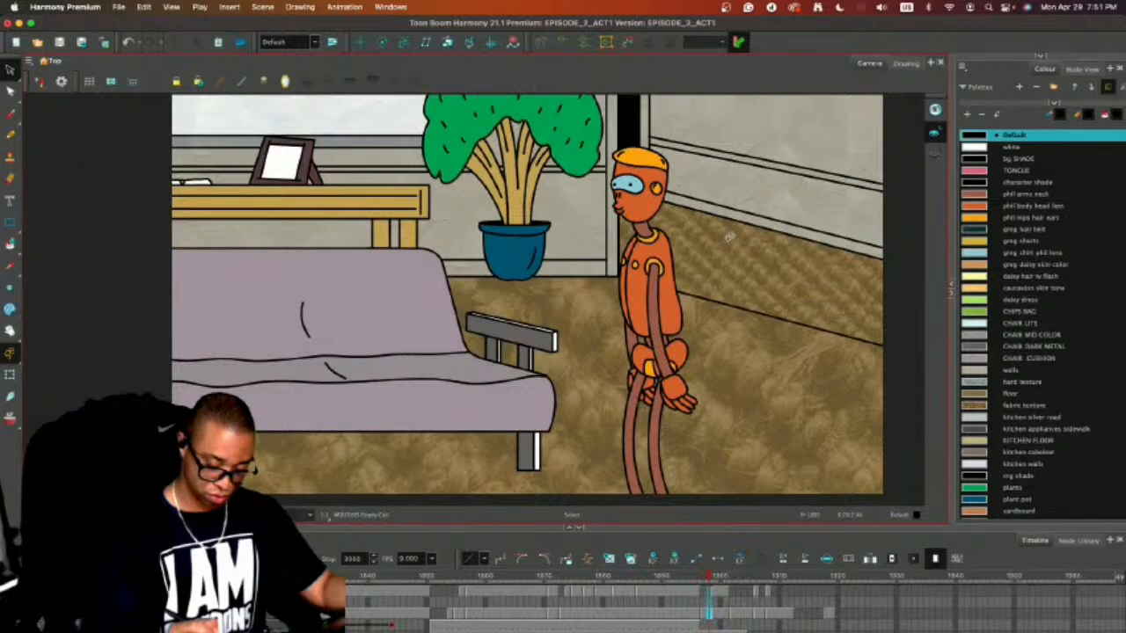
{"action": "key", "text": "."}
{"action": "key", "text": "."}
{"action": "key", "text": "."}
{"action": "key", "text": "."}
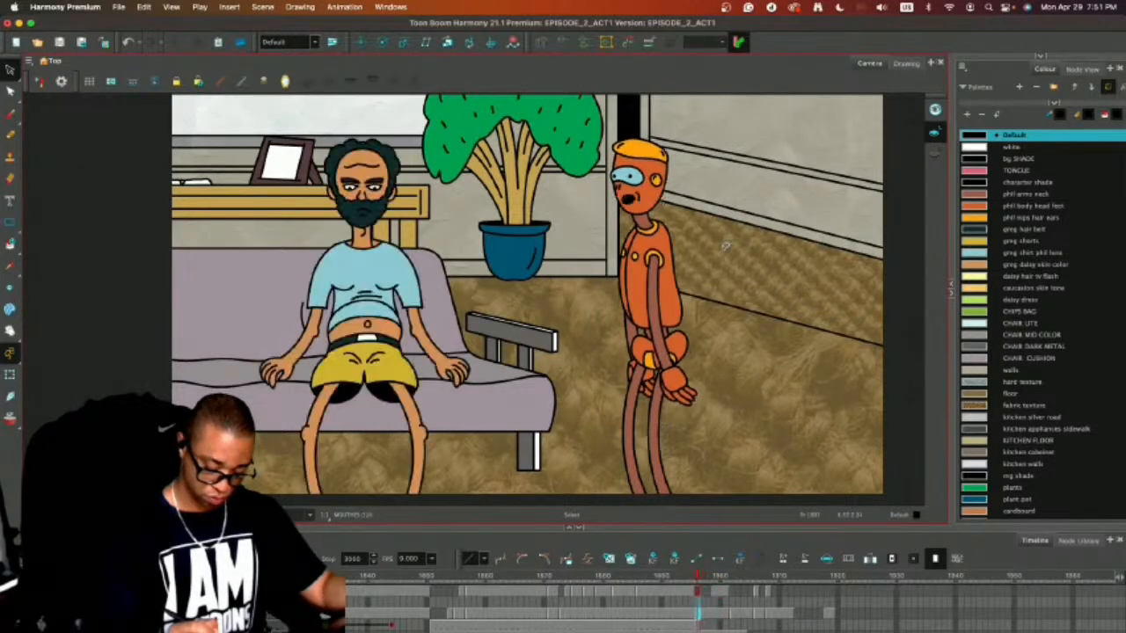
Turn on onion skinning and move the side-view character's whole body drawing on frame 1897 slightly up to match frame 1896.
{"action": "key", "text": "."}
{"action": "key", "text": "alt+o"}
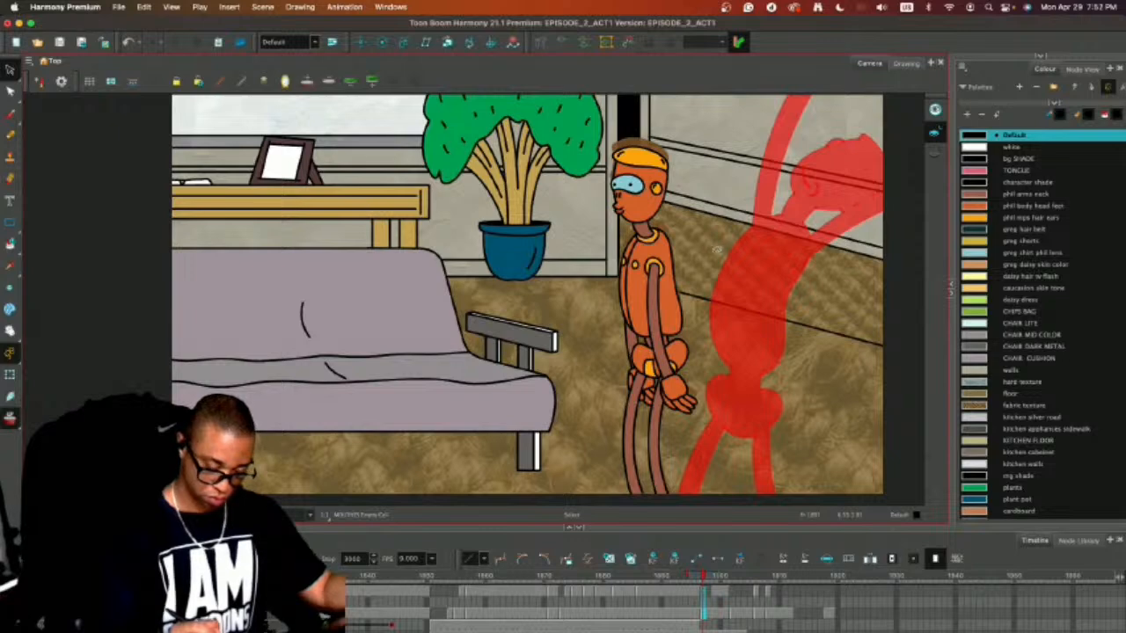
{"action": "left_click", "coordinate": [703, 610]}
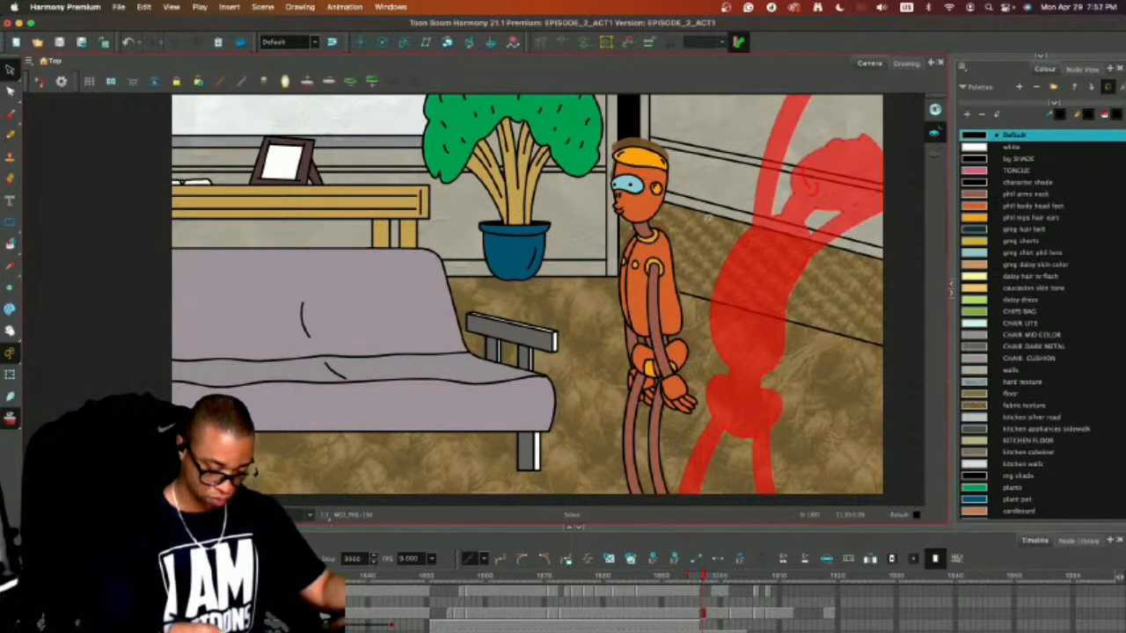
{"action": "key", "text": "super+a"}
{"action": "left_click_drag", "start_coordinate": [662, 284], "coordinate": [664, 268]}
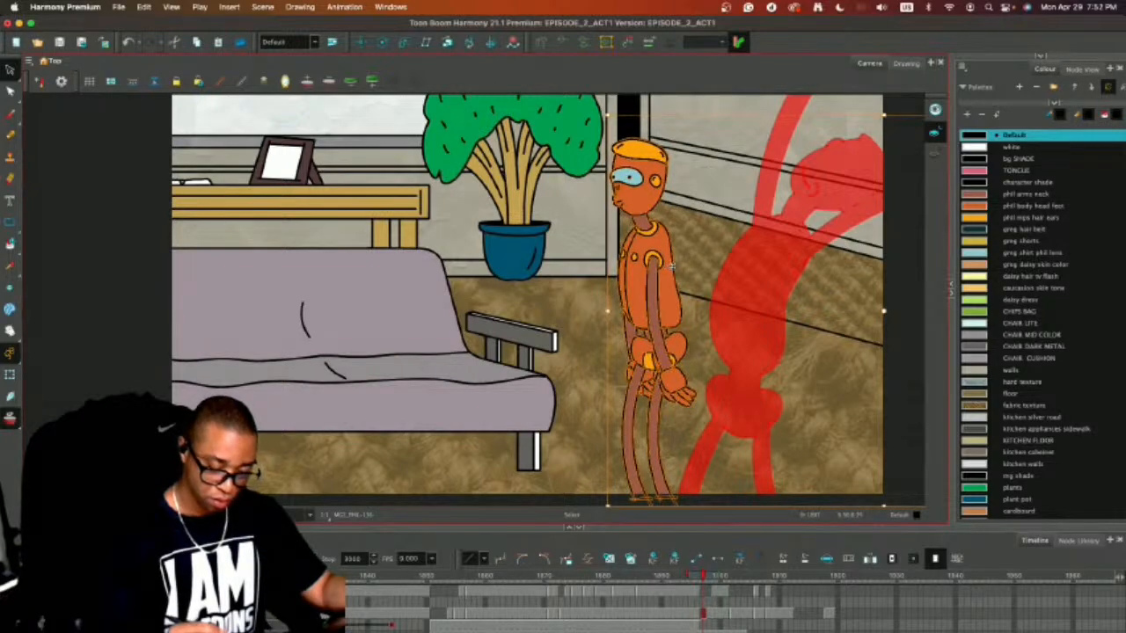
Fine-align the side-view body drawing on frame 1897 with the preceding pose, checking the collar and shoulder up close.
{"action": "key", "text": "comma"}
{"action": "key", "text": "period"}
{"action": "key", "text": "2"}
{"action": "key", "text": "2"}
{"action": "key", "text": "2"}
{"action": "key", "text": "2"}
{"action": "key", "text": "2"}
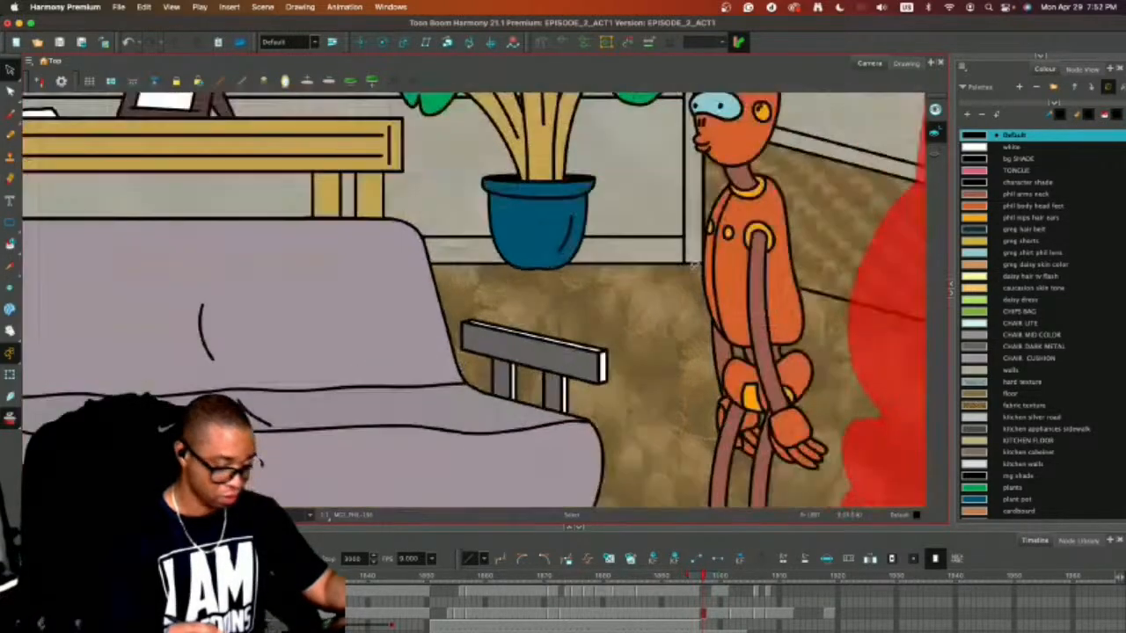
{"action": "key", "text": "space"}
{"action": "left_click_drag", "start_coordinate": [819, 332], "coordinate": [288, 448]}
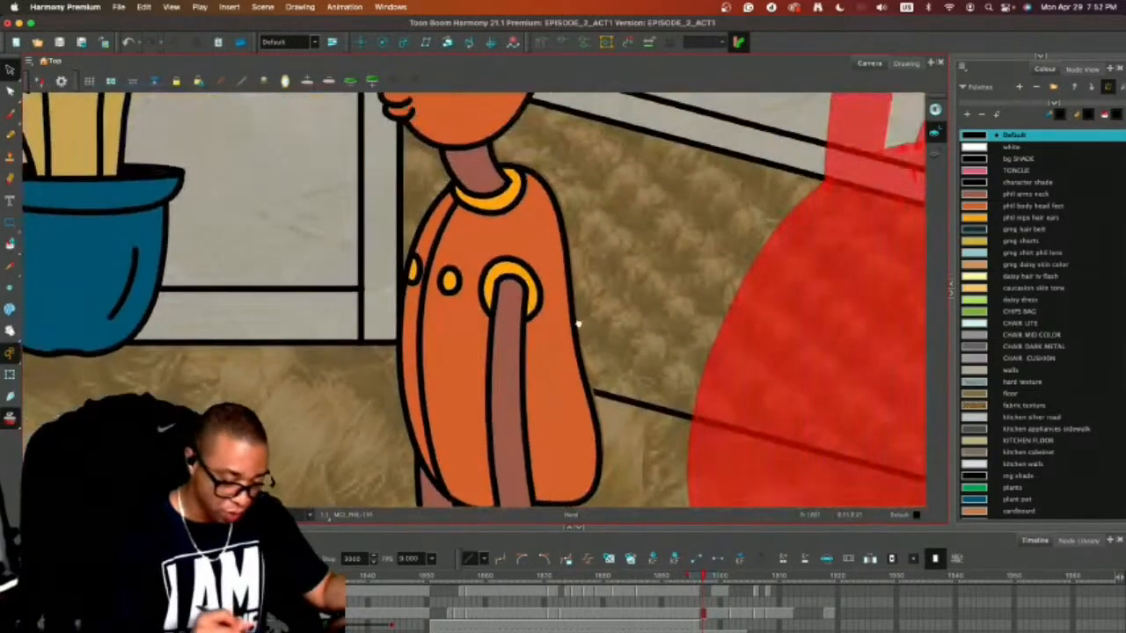
{"action": "left_click_drag", "start_coordinate": [578, 324], "coordinate": [623, 420]}
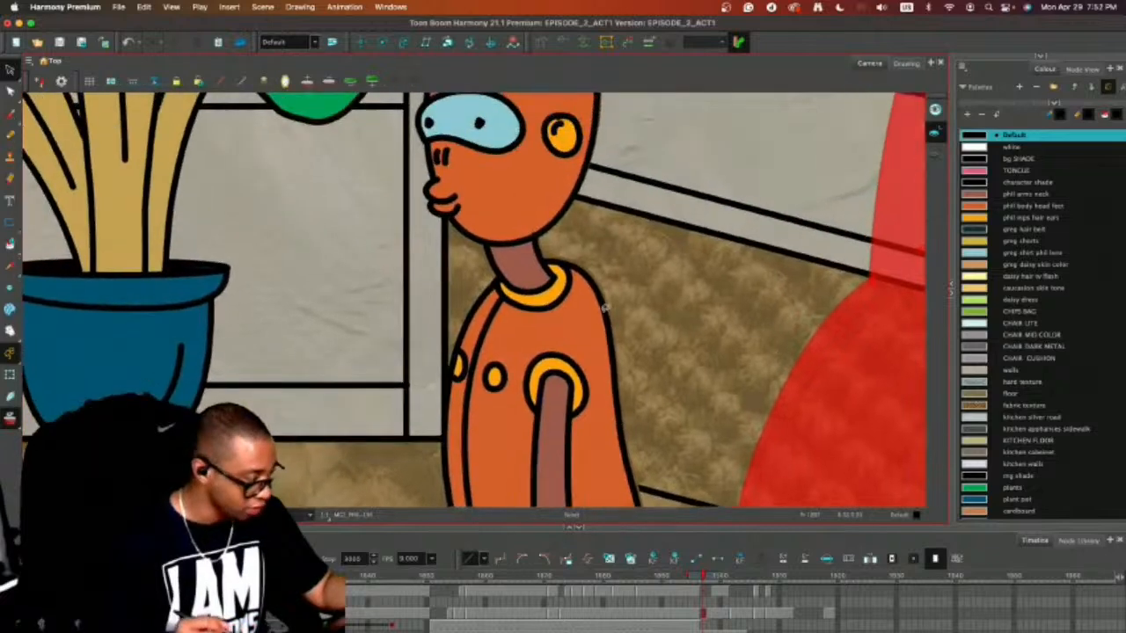
{"action": "left_click", "coordinate": [565, 310]}
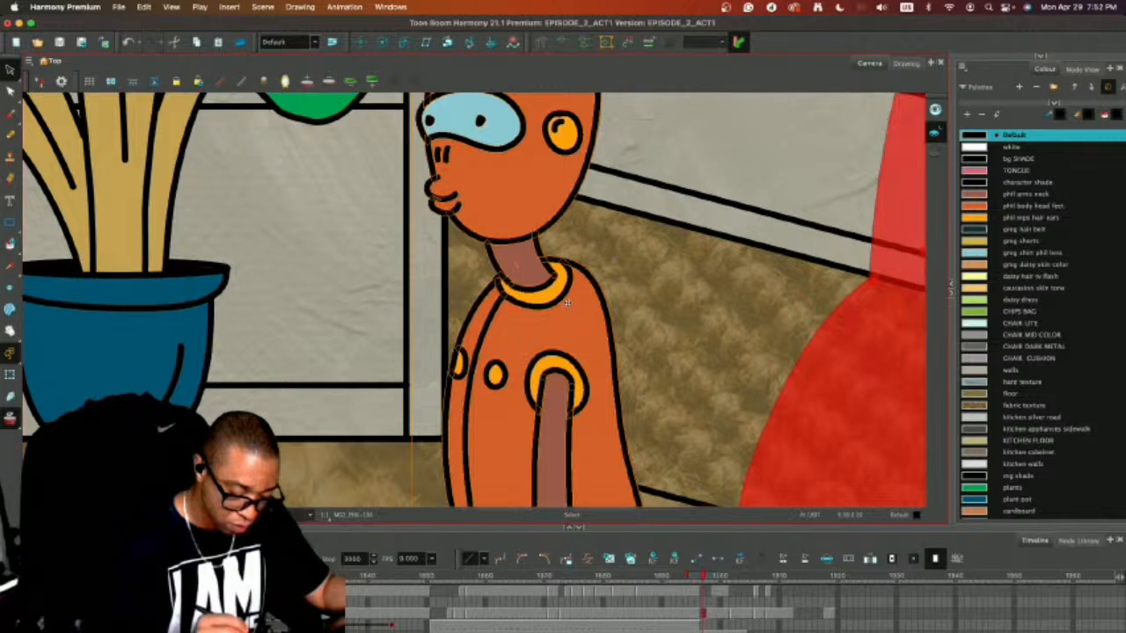
{"action": "key", "text": "comma"}
{"action": "key", "text": "period"}
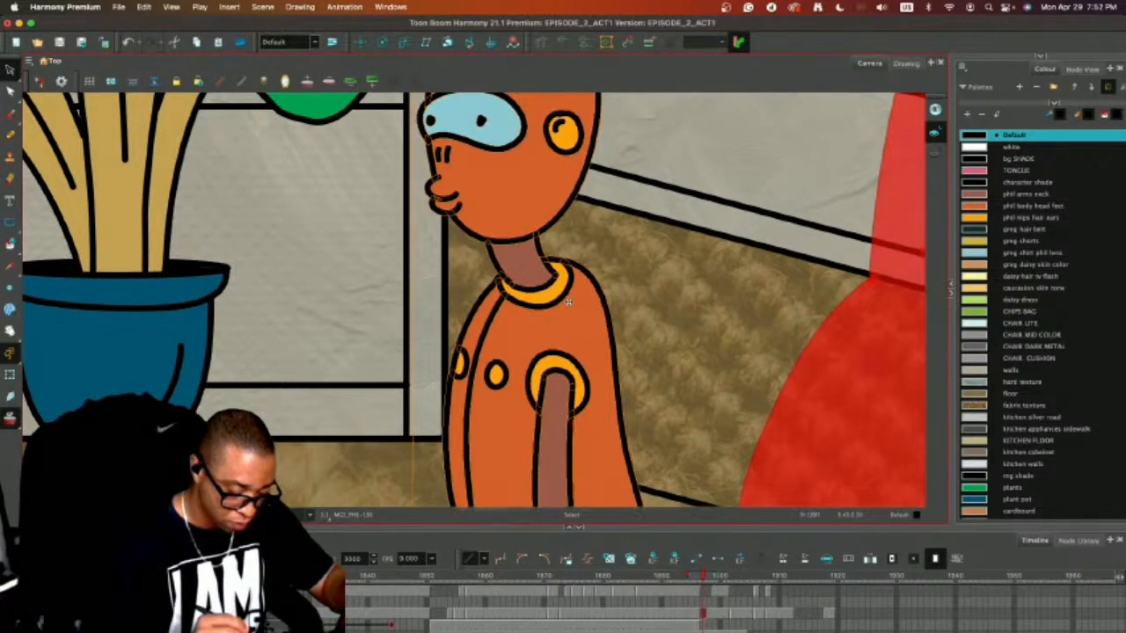
Reselect the artwork on frame 1897 and compare its alignment with the open-mouth drawing on frame 1896.
{"action": "key", "text": "comma"}
{"action": "key", "text": "period"}
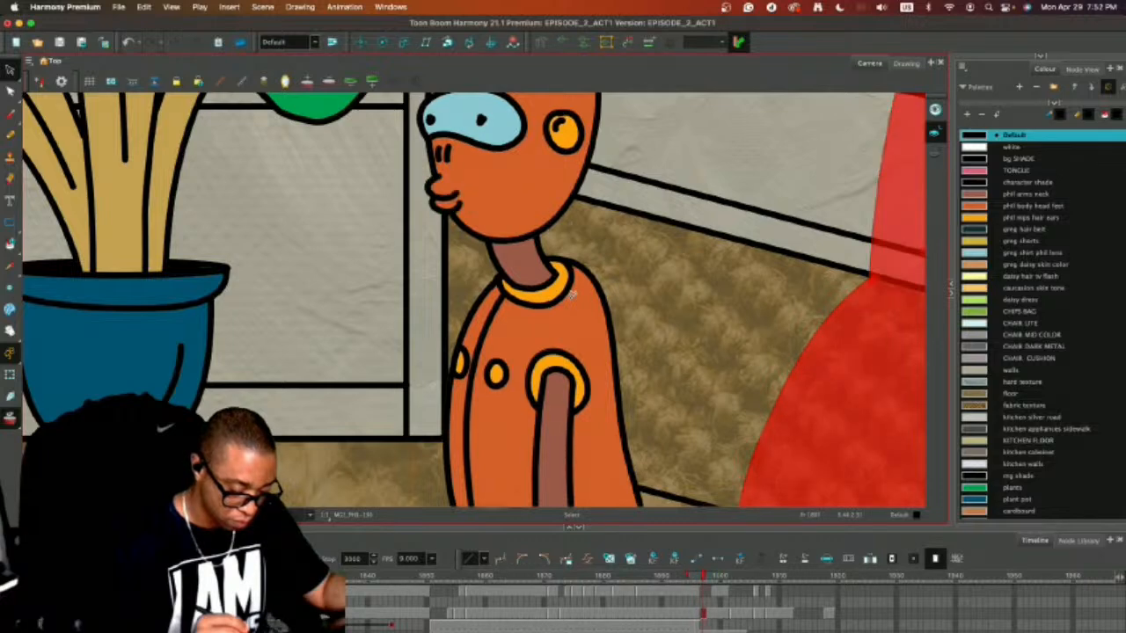
{"action": "key", "text": "comma"}
{"action": "key", "text": "period"}
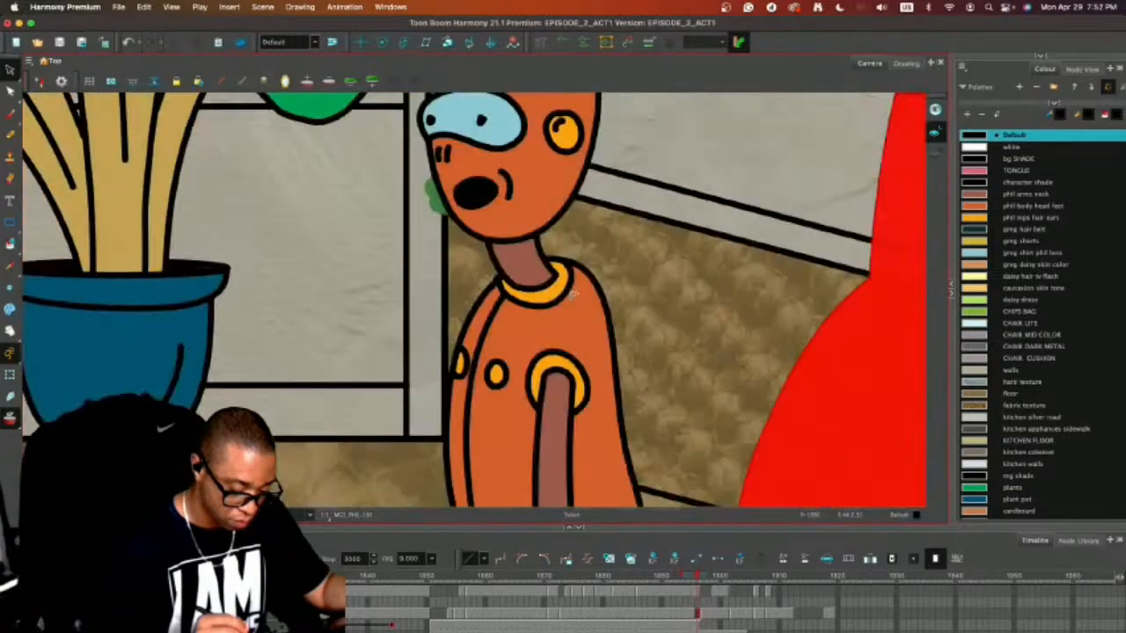
{"action": "key", "text": "super+a"}
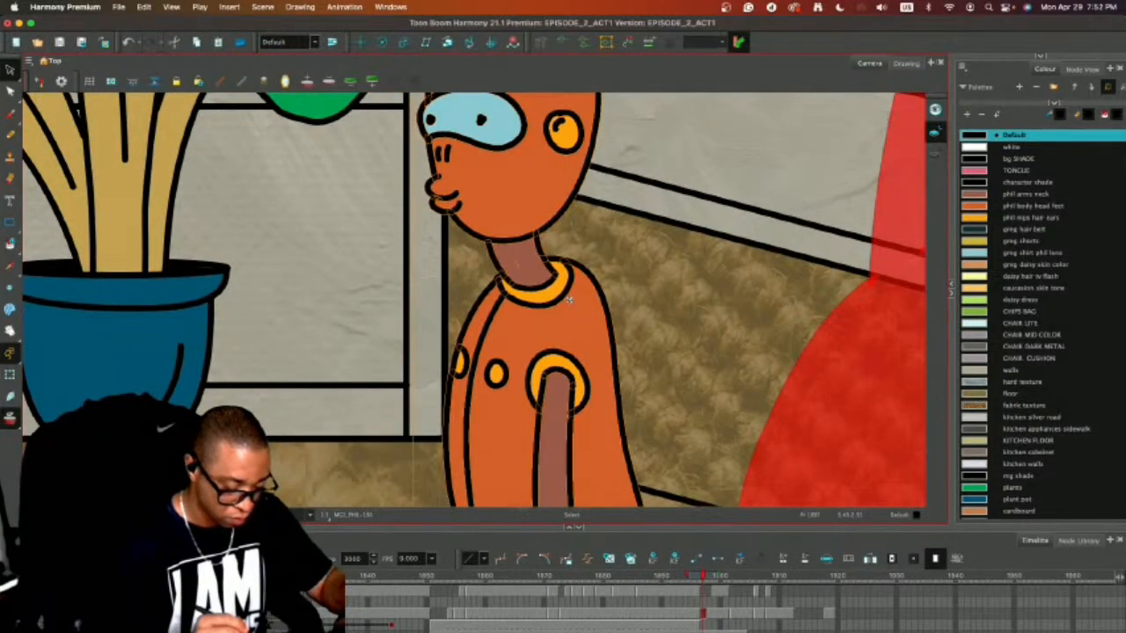
{"action": "key", "text": "comma"}
{"action": "key", "text": "period"}
Flip back and forth across frames 1896 to 1898 to check that the side-view character's body stays aligned.
{"action": "key", "text": "comma"}
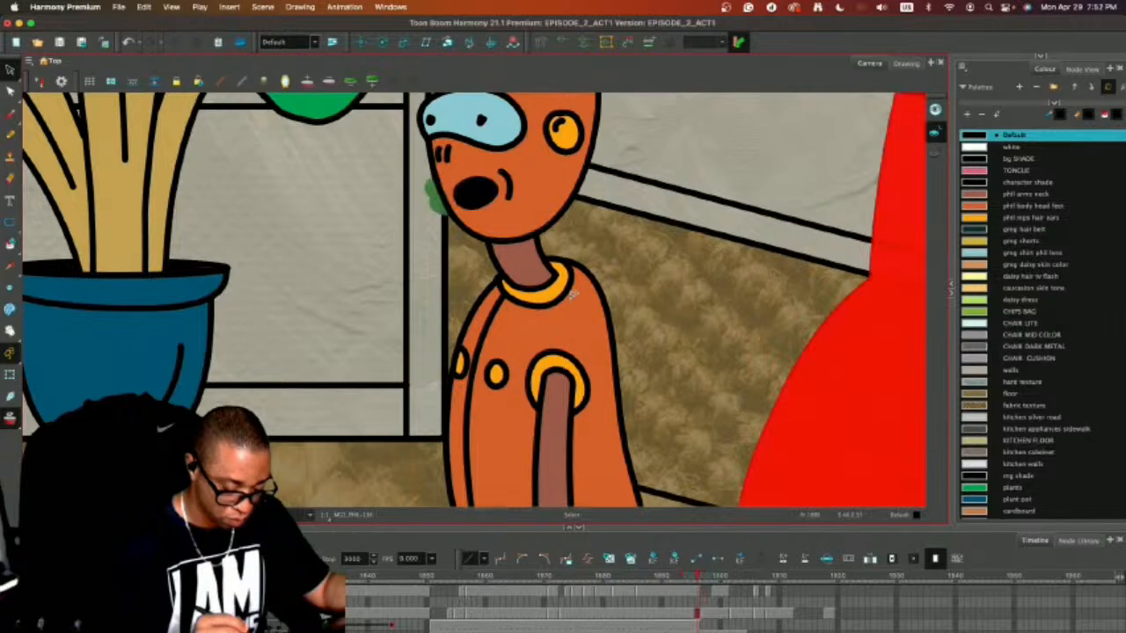
{"action": "key", "text": "comma"}
{"action": "key", "text": "period"}
{"action": "key", "text": "period"}
{"action": "key", "text": "period"}
{"action": "key", "text": "period"}
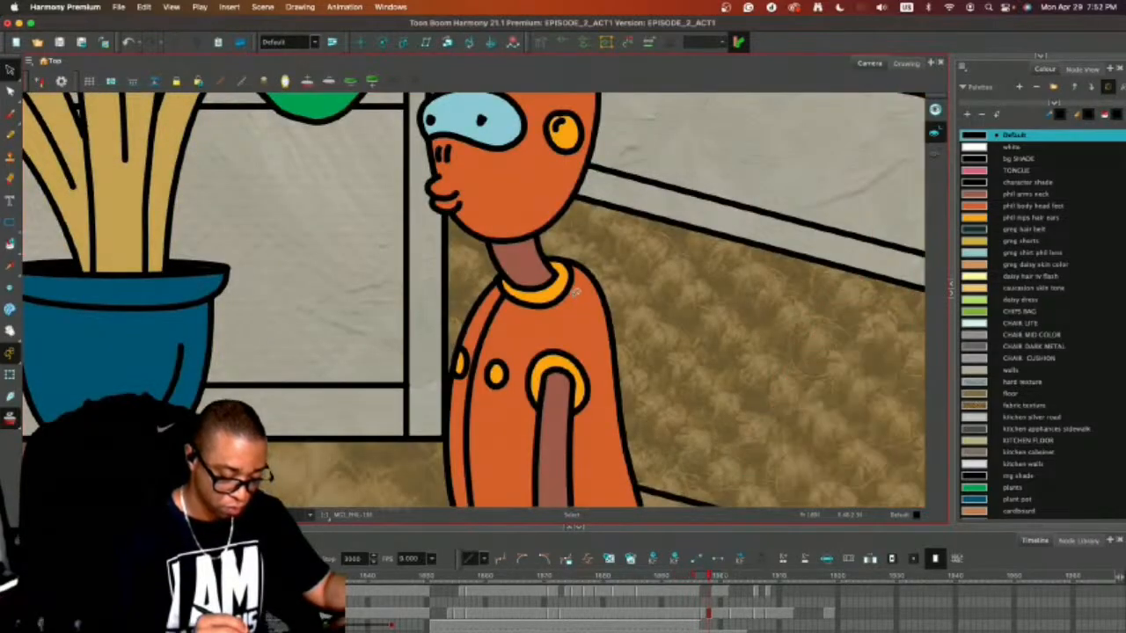
{"action": "key", "text": "comma"}
{"action": "key", "text": "period"}
{"action": "key", "text": "comma"}
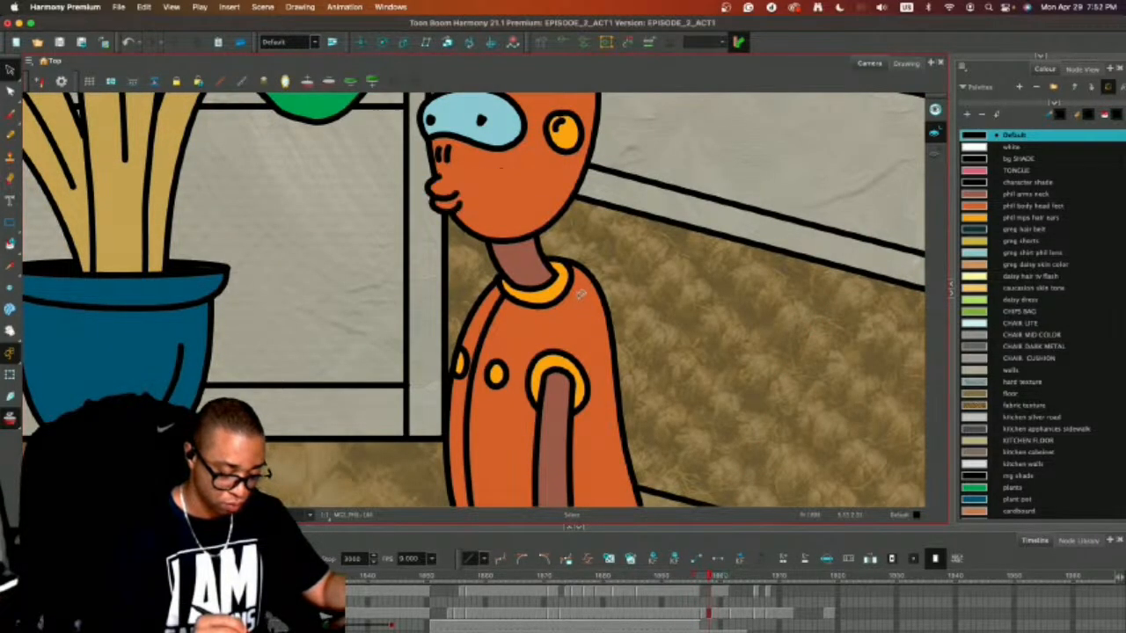
Cancel the accidental quit, turn off onion skinning, and step to frame 1899 to review the character in the full shot.
{"action": "key", "text": "1"}
{"action": "key", "text": "1"}
{"action": "key", "text": "1"}
{"action": "key", "text": "1"}
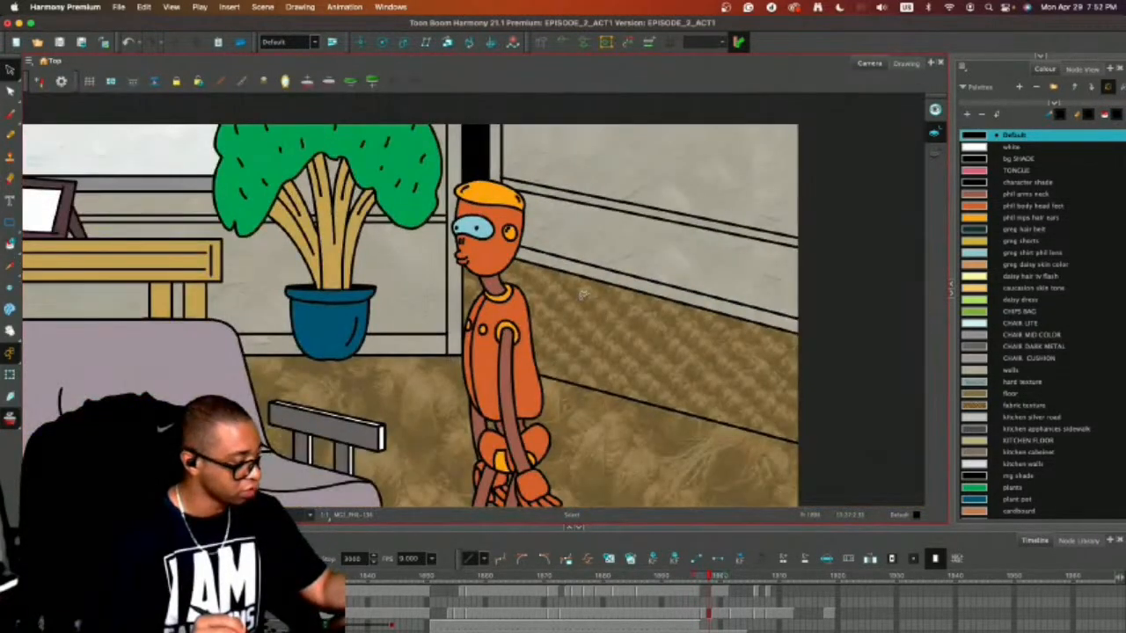
{"action": "key", "text": "super+q"}
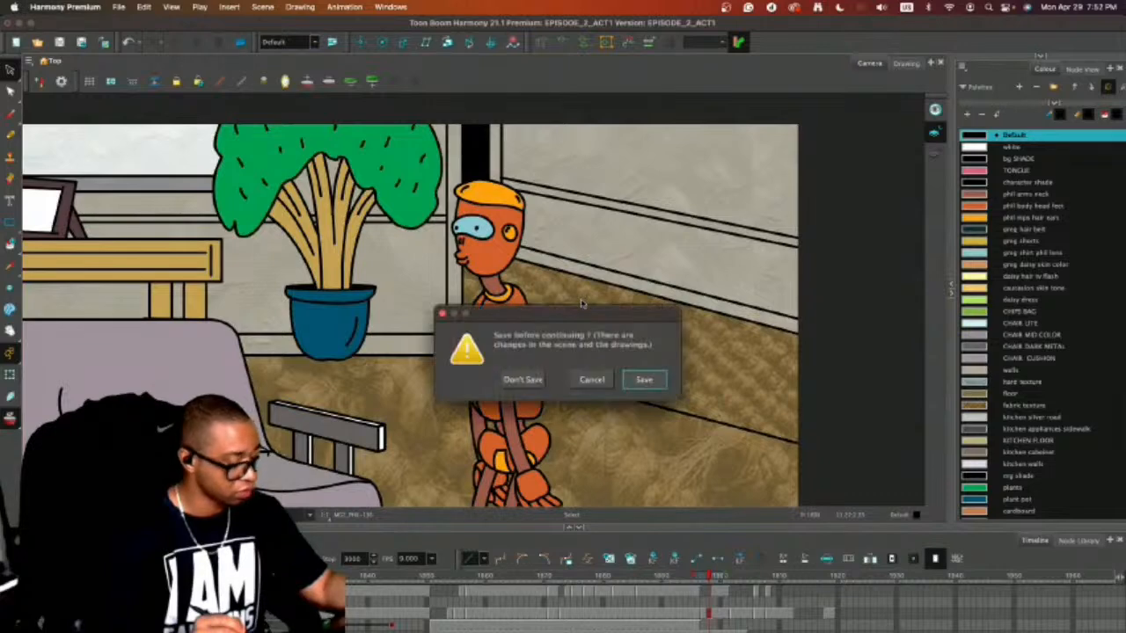
{"action": "left_click", "coordinate": [592, 380]}
{"action": "key", "text": "comma"}
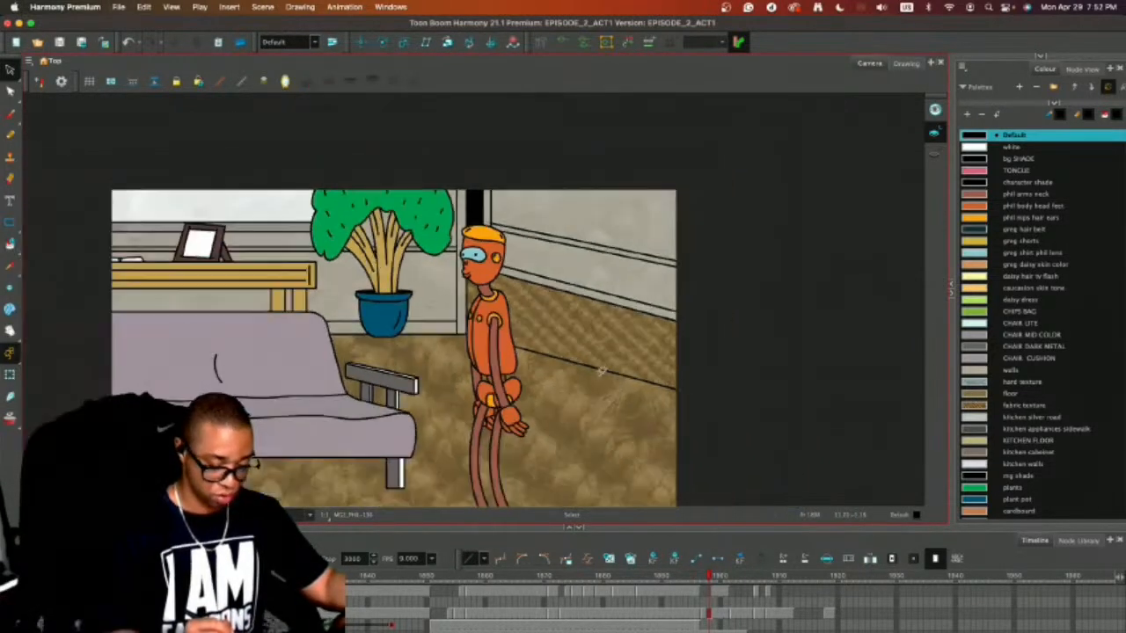
{"action": "key", "text": "1"}
{"action": "key", "text": "period"}
{"action": "key", "text": "period"}
{"action": "key", "text": "period"}
{"action": "key", "text": "period"}
{"action": "key", "text": "period"}
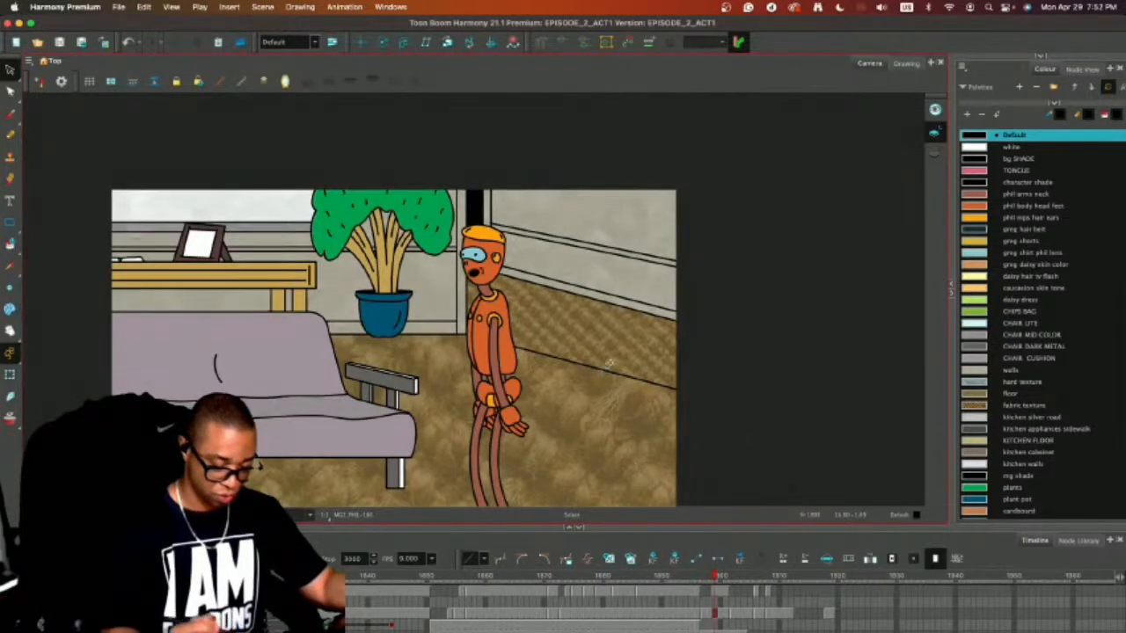
Extend the seated bearded man's drawing from frame 1896 to about frame 1904 so he stays on the couch.
{"action": "left_click", "coordinate": [738, 613]}
{"action": "key", "text": "period"}
{"action": "key", "text": "comma"}
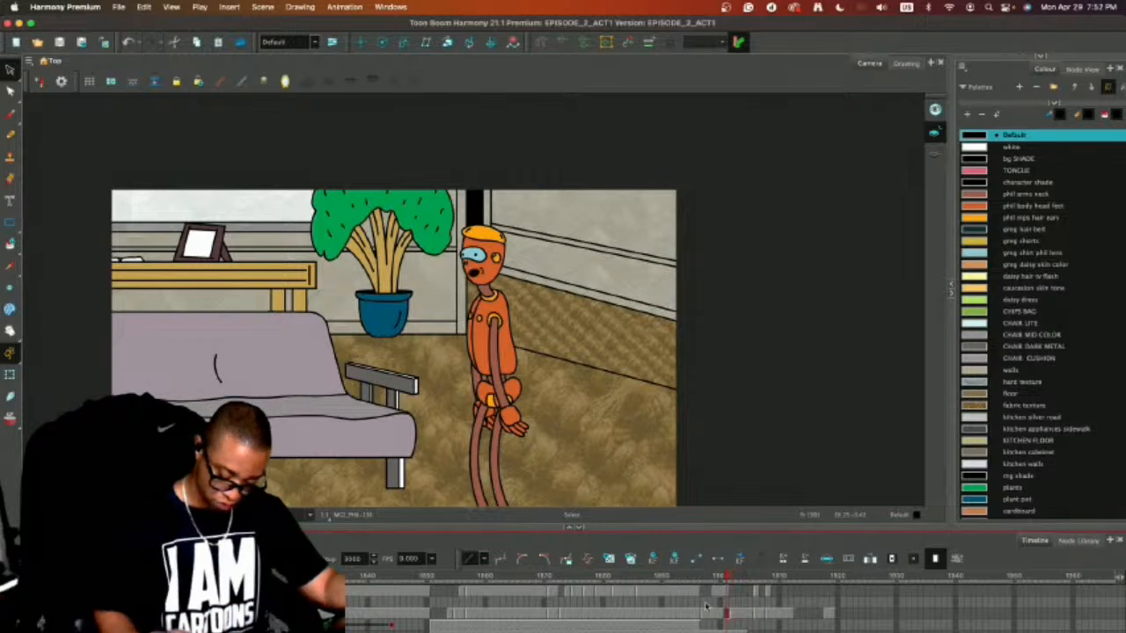
{"action": "left_click", "coordinate": [697, 624]}
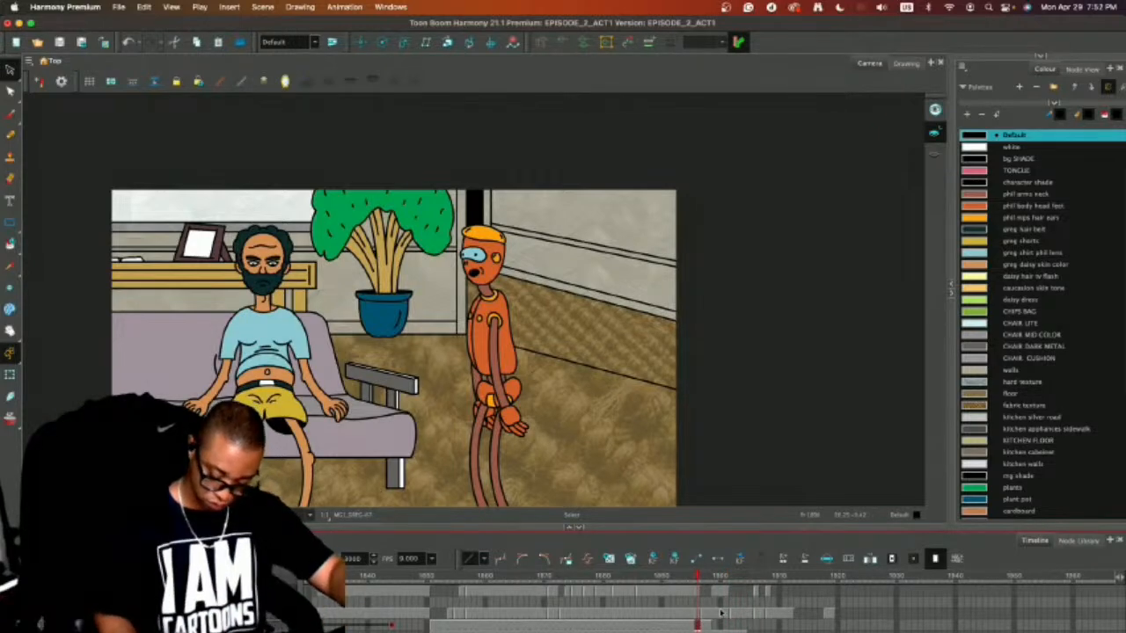
{"action": "left_click_drag", "start_coordinate": [737, 434], "coordinate": [804, 416]}
{"action": "mouse_move", "coordinate": [696, 579]}
{"action": "left_mouse_down"}
{"action": "mouse_move", "coordinate": [637, 580]}
{"action": "mouse_move", "coordinate": [804, 576]}
{"action": "mouse_move", "coordinate": [737, 588]}
{"action": "mouse_move", "coordinate": [747, 586]}
{"action": "left_mouse_up"}
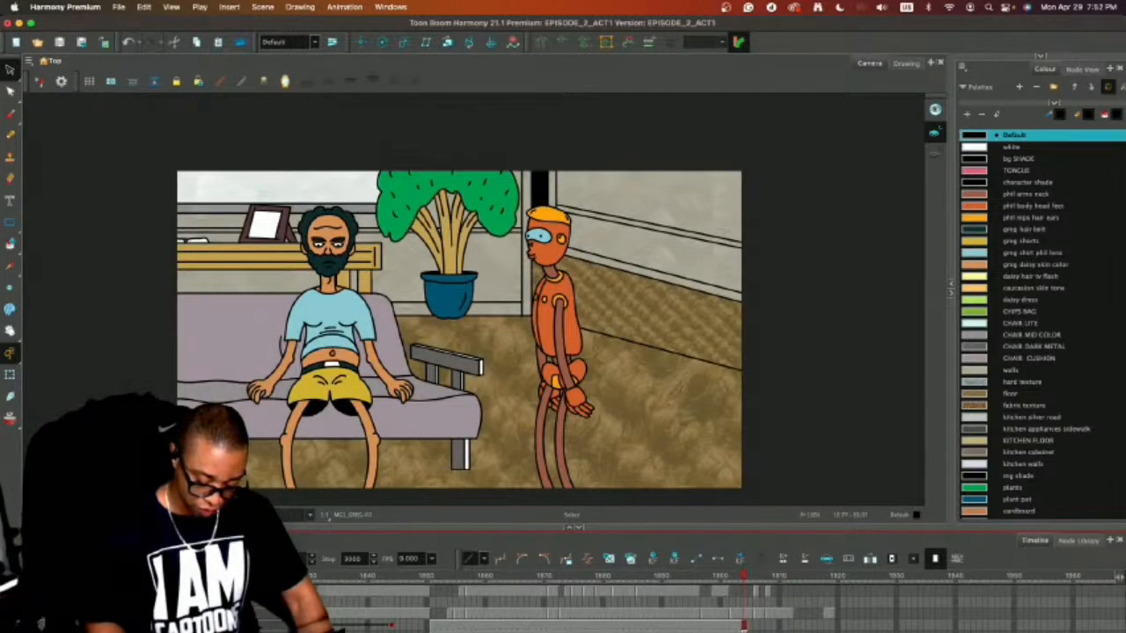
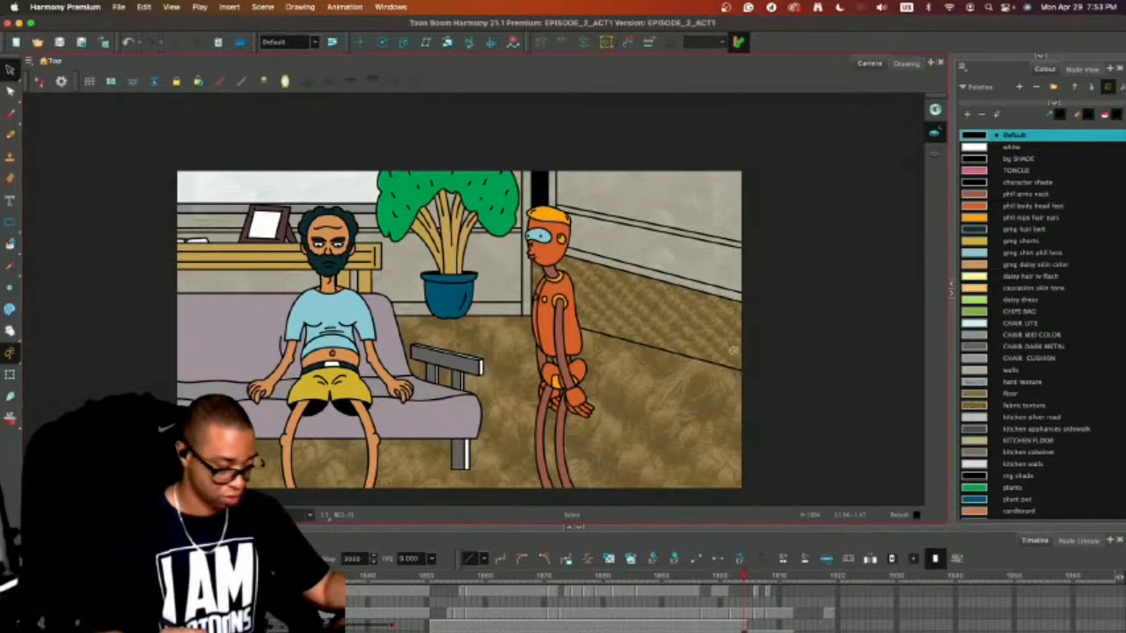
Check the frames past the end of the seated man's drawing and return to frame 1903.
{"action": "left_click", "coordinate": [734, 350]}
{"action": "left_click", "coordinate": [809, 452]}
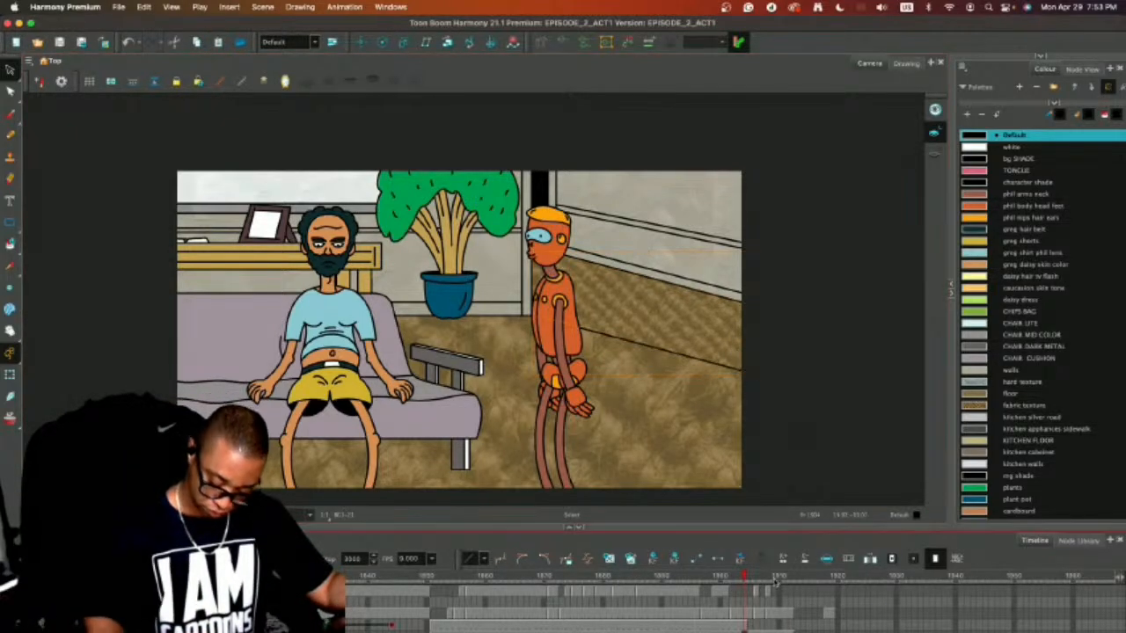
{"action": "left_click_drag", "start_coordinate": [745, 623], "coordinate": [756, 624]}
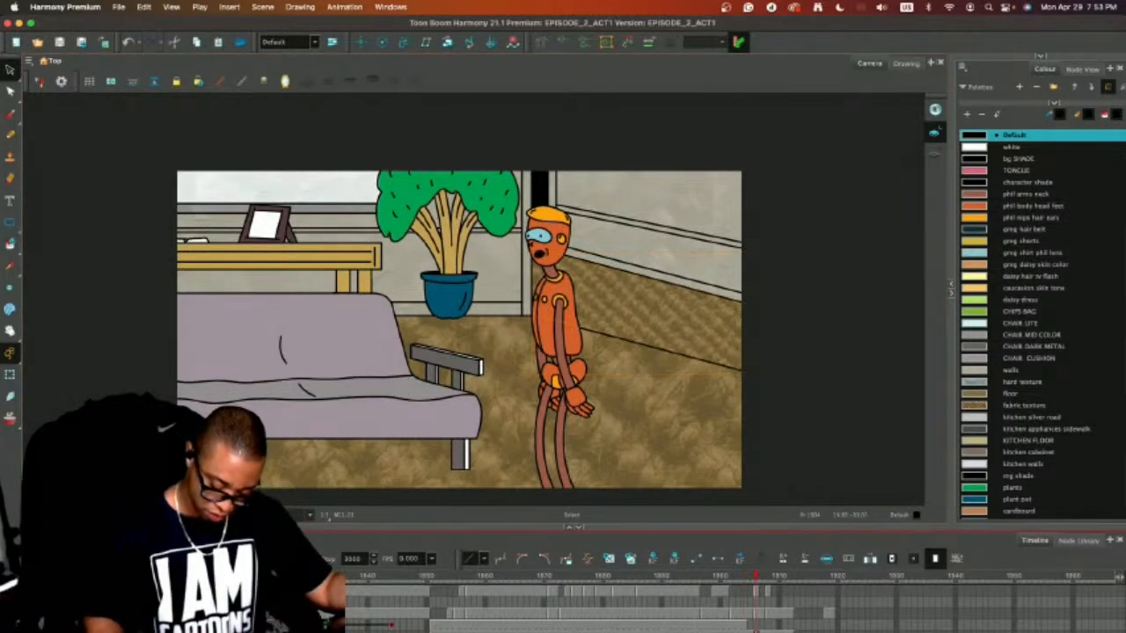
{"action": "left_click", "coordinate": [736, 626]}
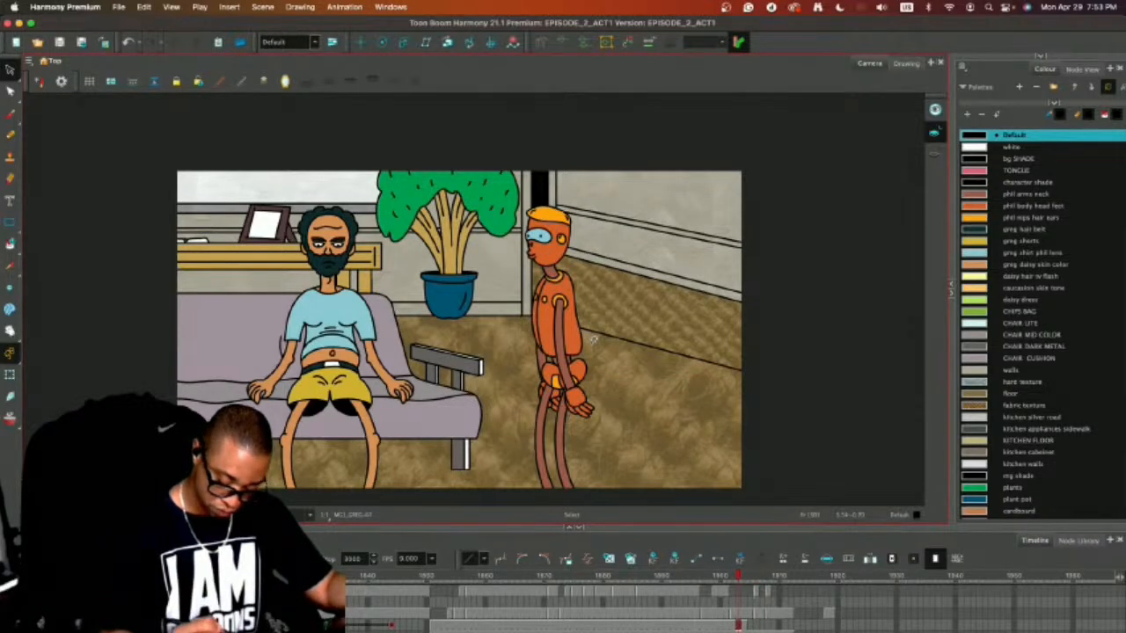
Copy the profile head sketch from the row of heads below the room background on frame 1903.
{"action": "key", "text": "2"}
{"action": "key", "text": "2"}
{"action": "key", "text": "1"}
{"action": "key", "text": "1"}
{"action": "key", "text": "1"}
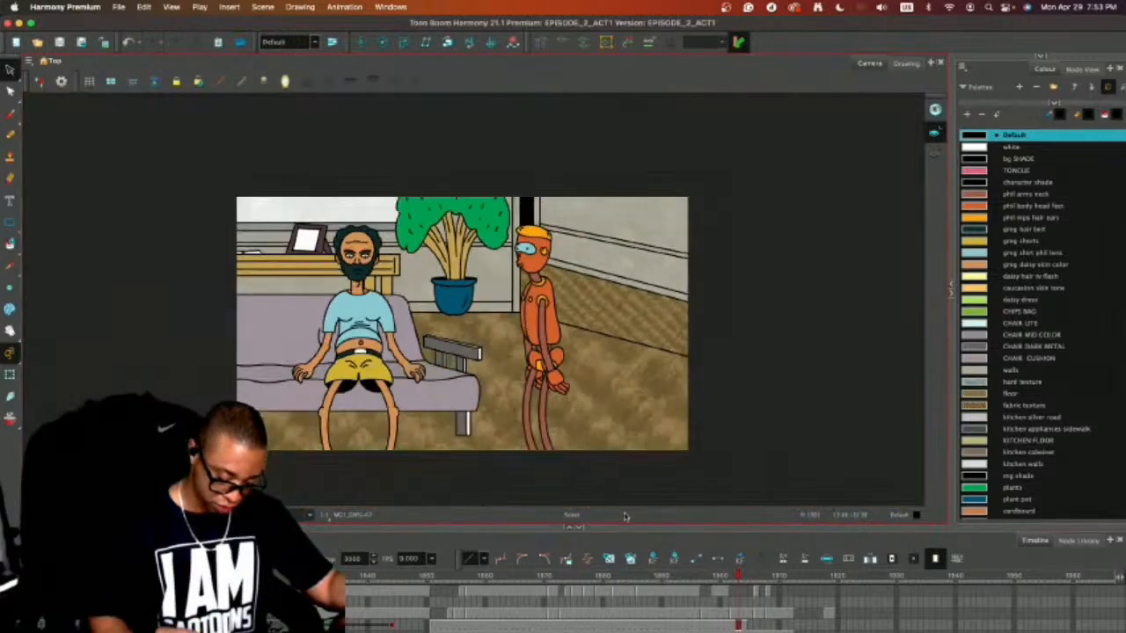
{"action": "key", "text": "c"}
{"action": "left_click_drag", "start_coordinate": [658, 452], "coordinate": [703, 306]}
{"action": "left_click_drag", "start_coordinate": [427, 373], "coordinate": [402, 380]}
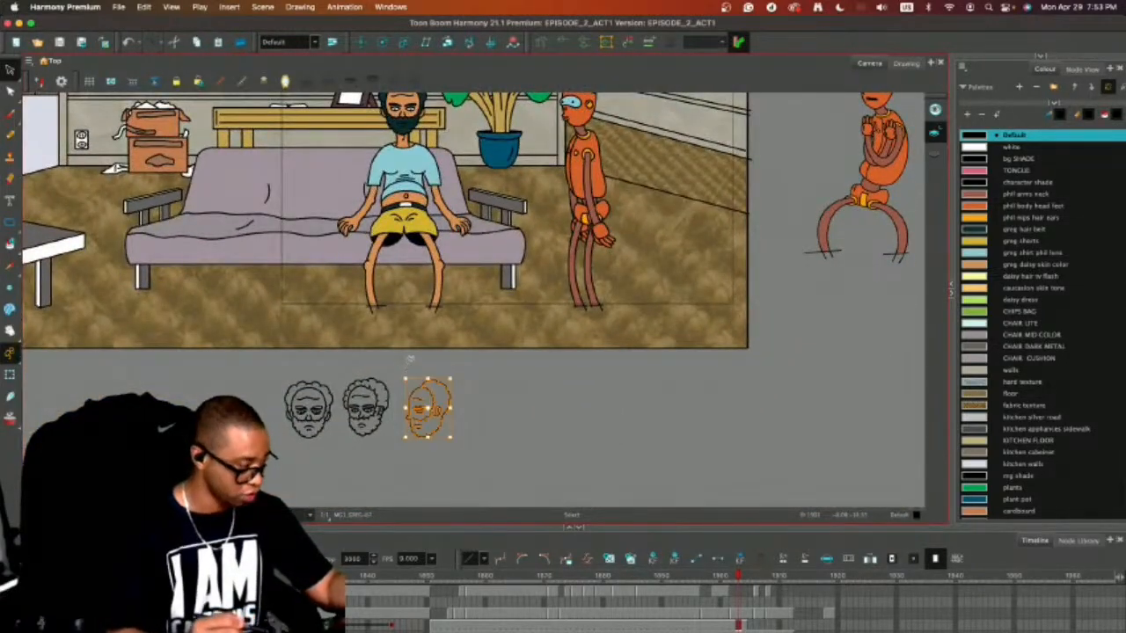
Clear the seated man's drawing from frame 1903 and paste the profile head sketch there.
{"action": "key", "text": "2"}
{"action": "key", "text": "2"}
{"action": "key", "text": "2"}
{"action": "left_click_drag", "start_coordinate": [657, 282], "coordinate": [701, 488]}
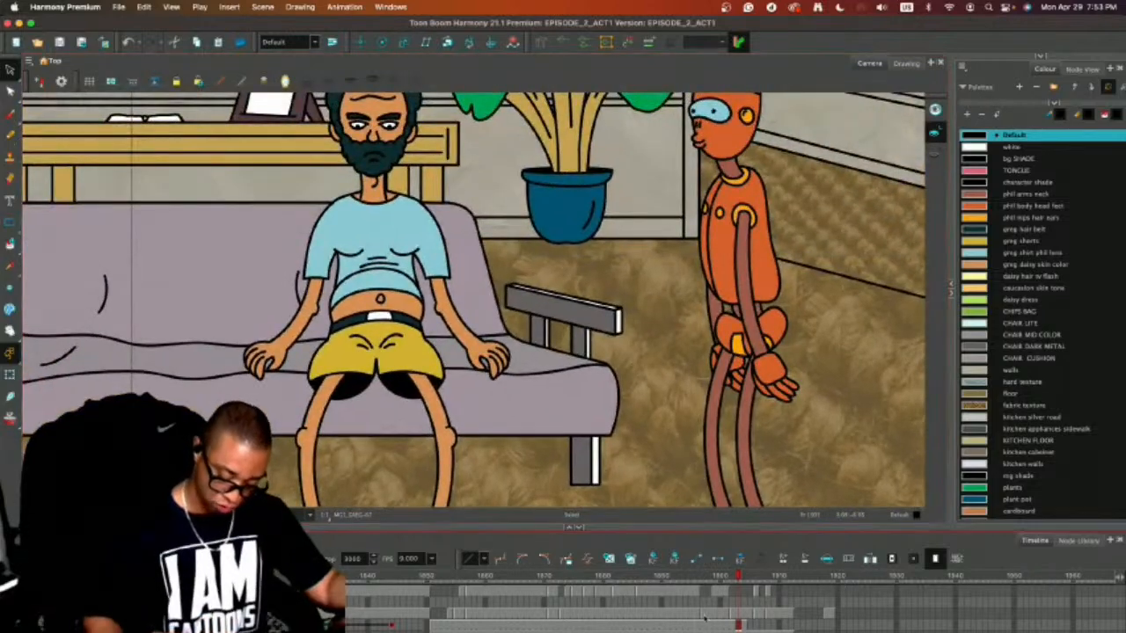
{"action": "left_click_drag", "start_coordinate": [703, 619], "coordinate": [741, 628]}
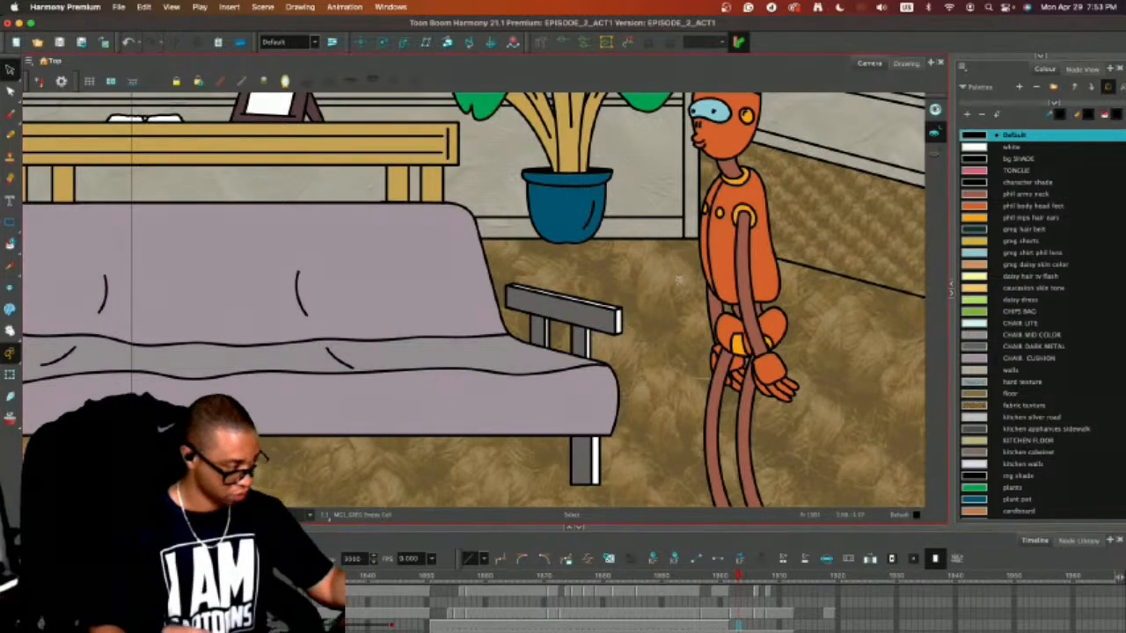
{"action": "scroll", "coordinate": [640, 218], "scroll_direction": "down", "scroll_amount": 5}
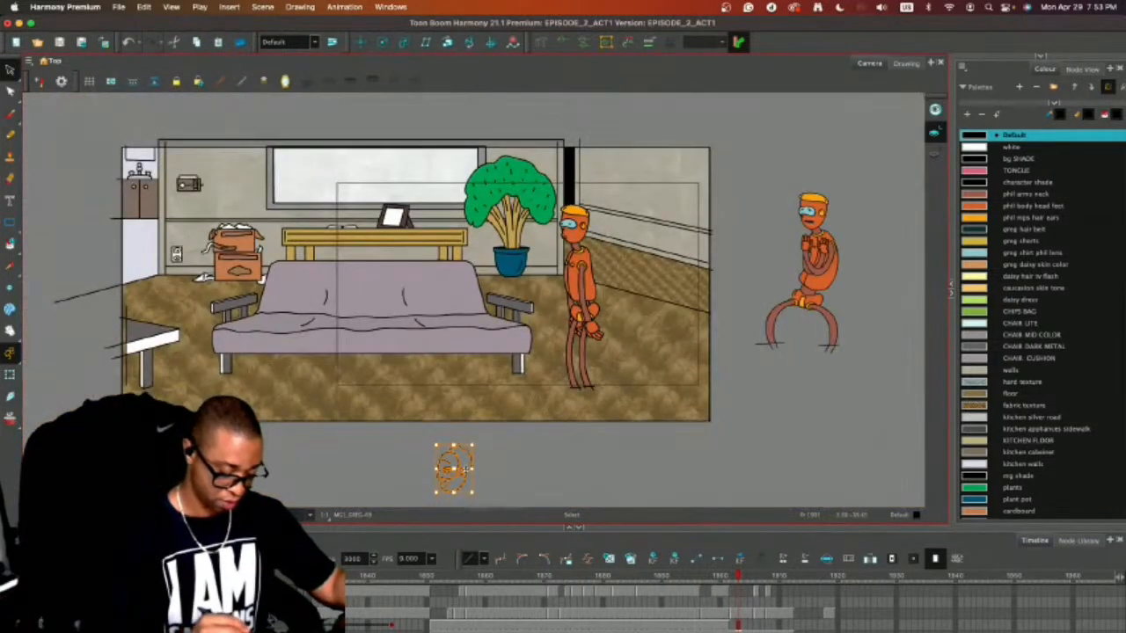
{"action": "left_click_drag", "start_coordinate": [464, 469], "coordinate": [518, 234]}
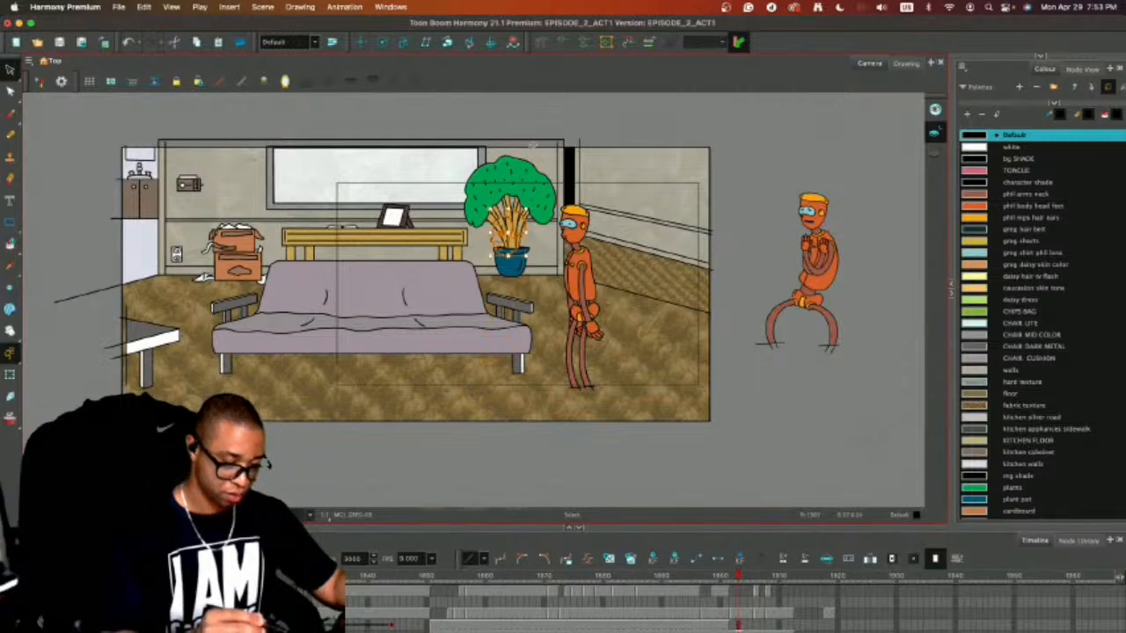
Flip the pasted profile head horizontally so it faces the side-view character.
{"action": "key", "text": "2"}
{"action": "key", "text": "2"}
{"action": "left_click_drag", "start_coordinate": [522, 129], "coordinate": [522, 190]}
{"action": "left_click", "coordinate": [300, 7]}
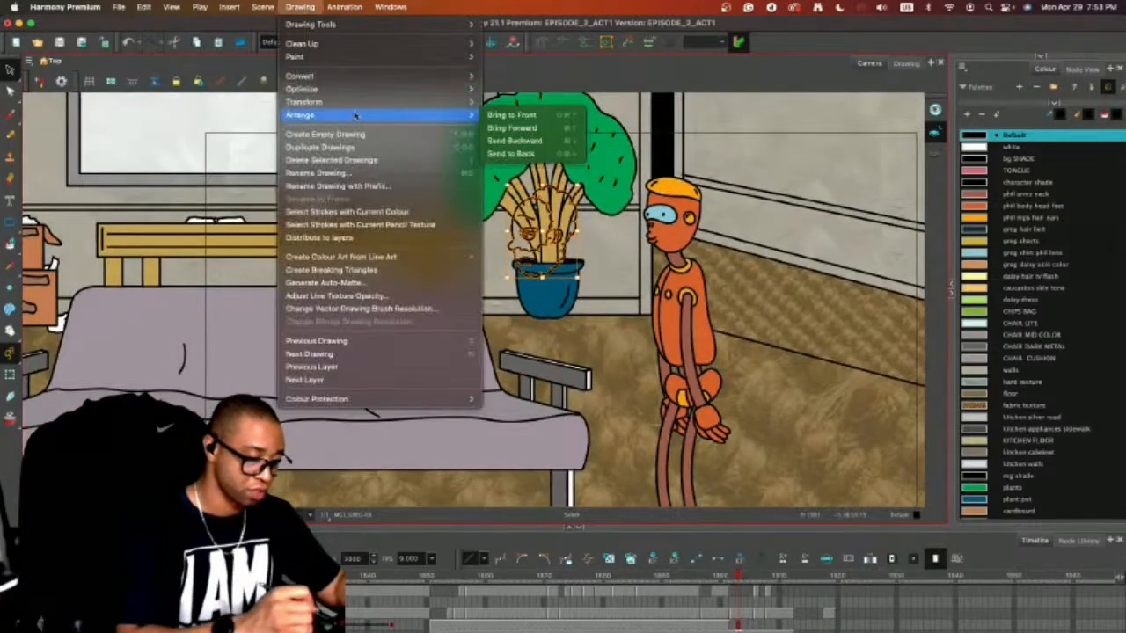
{"action": "mouse_move", "coordinate": [355, 102]}
{"action": "left_click", "coordinate": [520, 99]}
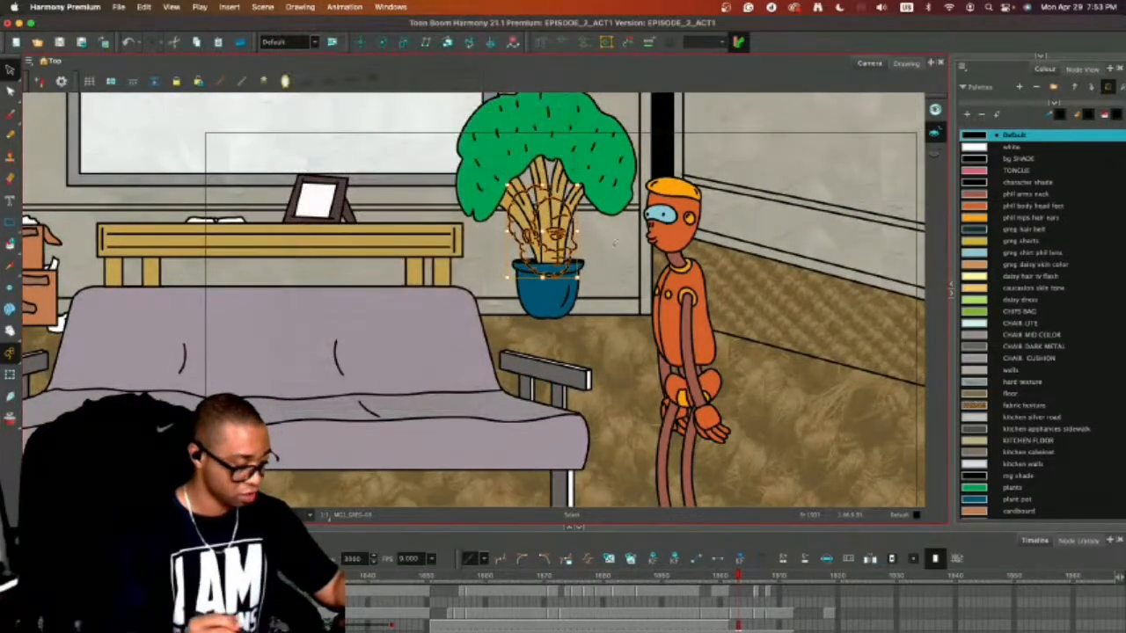
Copy the whole seated man from frame 1901 and paste him into a separate drawing on frame 1902.
{"action": "key", "text": "comma"}
{"action": "key", "text": "comma"}
{"action": "key", "text": "super+a"}
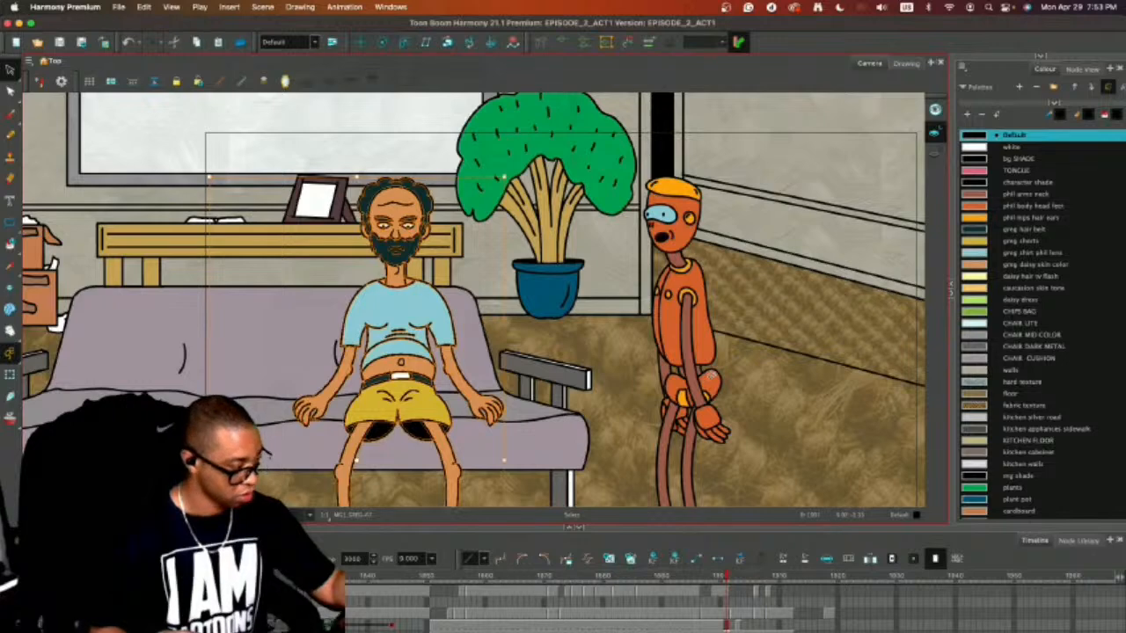
{"action": "key", "text": "Delete"}
{"action": "key", "text": "period"}
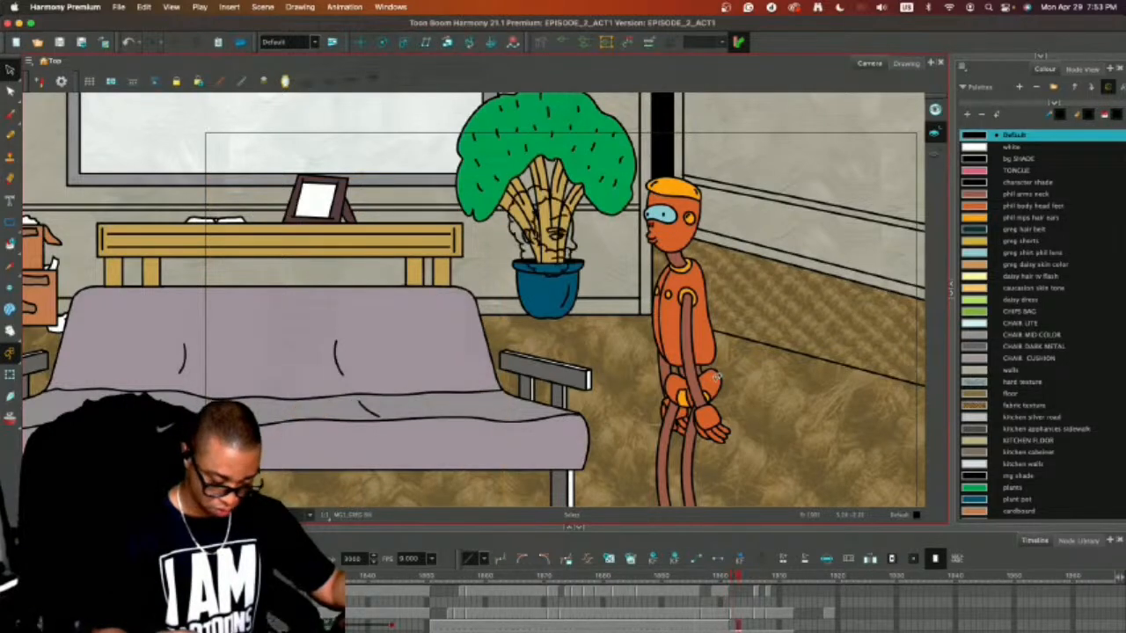
{"action": "key", "text": "comma"}
{"action": "key", "text": "super+v"}
Delete the head and the neck's colour fill from the seated man on frame 1902, keeping the body and neck lines.
{"action": "mouse_move", "coordinate": [485, 114]}
{"action": "left_mouse_down"}
{"action": "mouse_move", "coordinate": [351, 221]}
{"action": "mouse_move", "coordinate": [433, 185]}
{"action": "mouse_move", "coordinate": [409, 175]}
{"action": "left_mouse_up"}
{"action": "key", "text": "Delete"}
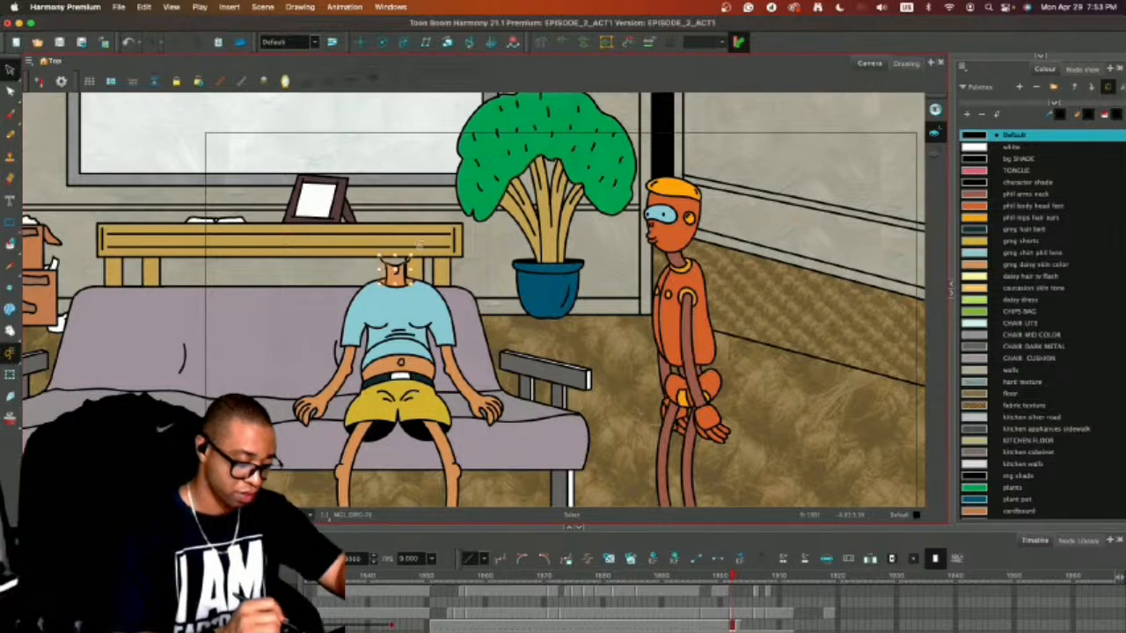
{"action": "key", "text": "super+v"}
{"action": "left_click", "coordinate": [413, 201]}
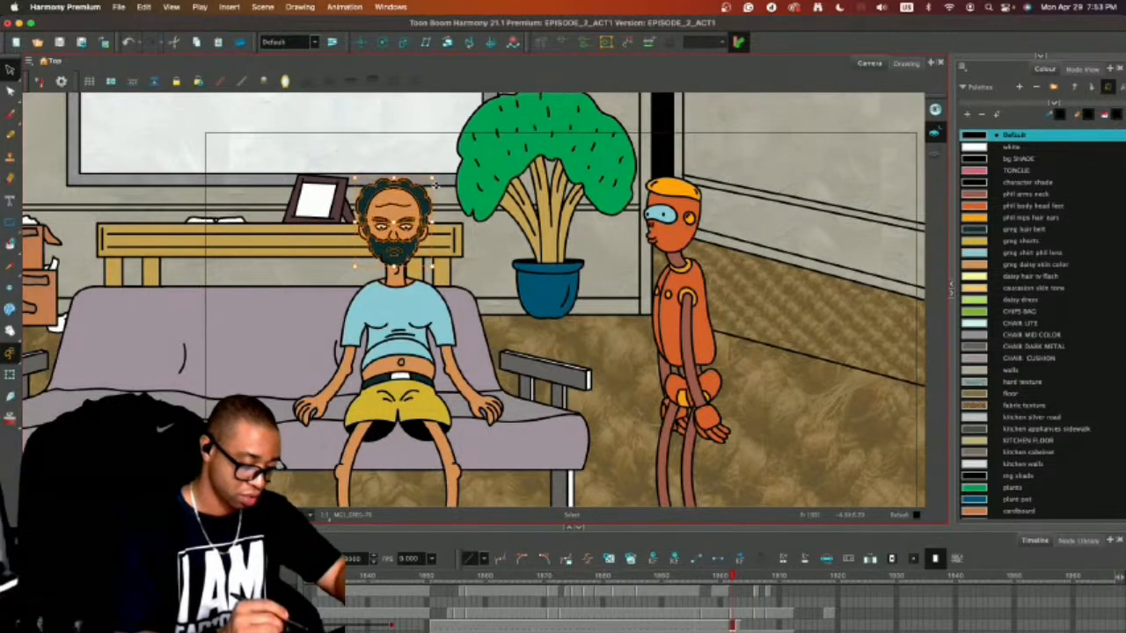
{"action": "key", "text": "Delete"}
{"action": "left_click", "coordinate": [392, 264]}
{"action": "key", "text": "Delete"}
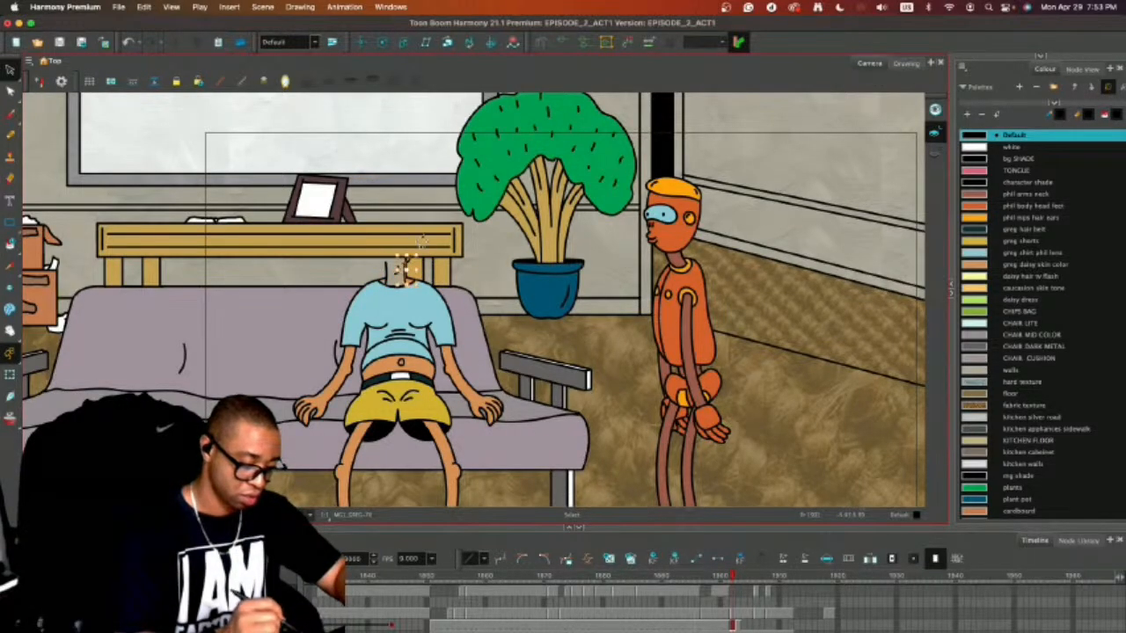
{"action": "key", "text": "super+z"}
{"action": "key", "text": "Delete"}
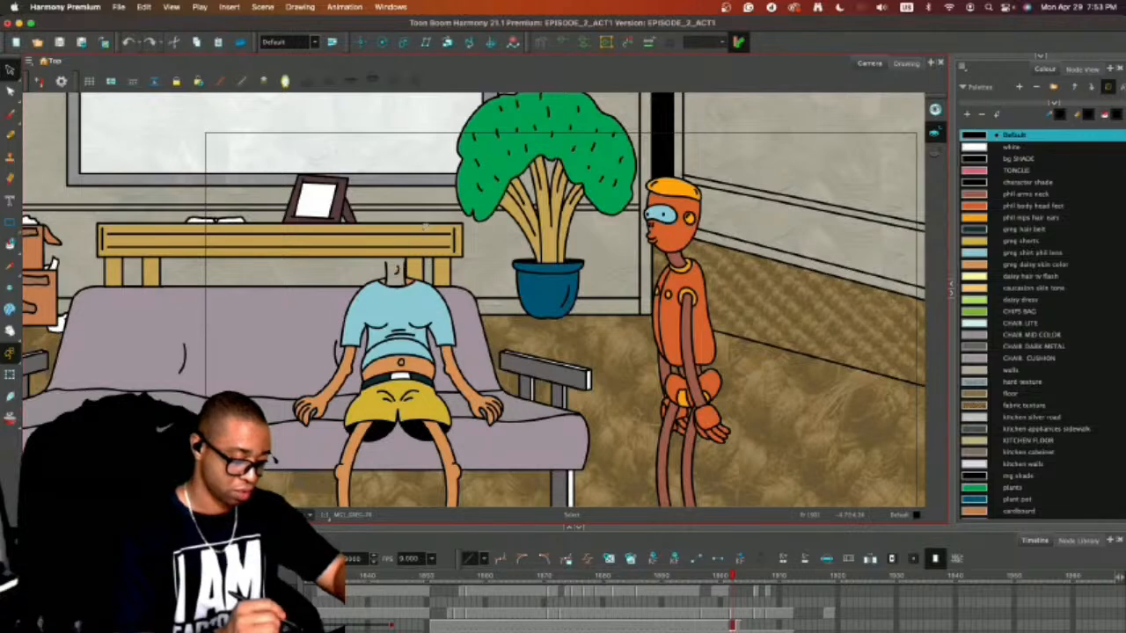
Copy the headless body from frame 1902 and paste it into the profile head drawing on frame 1903.
{"action": "key", "text": "super+a"}
{"action": "key", "text": "super+c"}
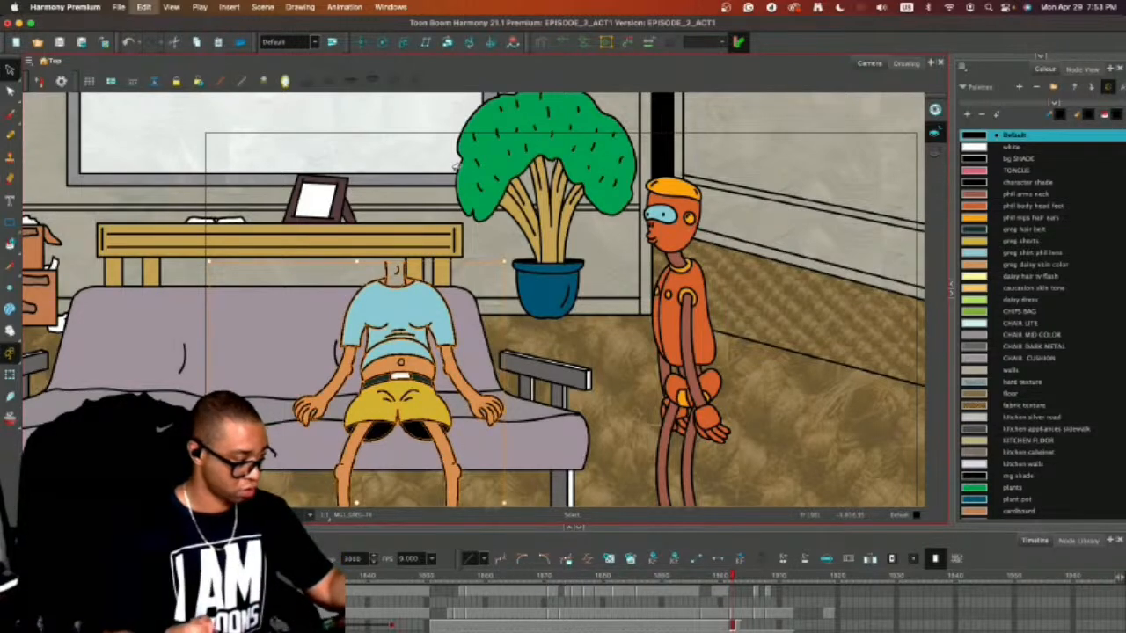
{"action": "key", "text": "."}
{"action": "key", "text": "super+v"}
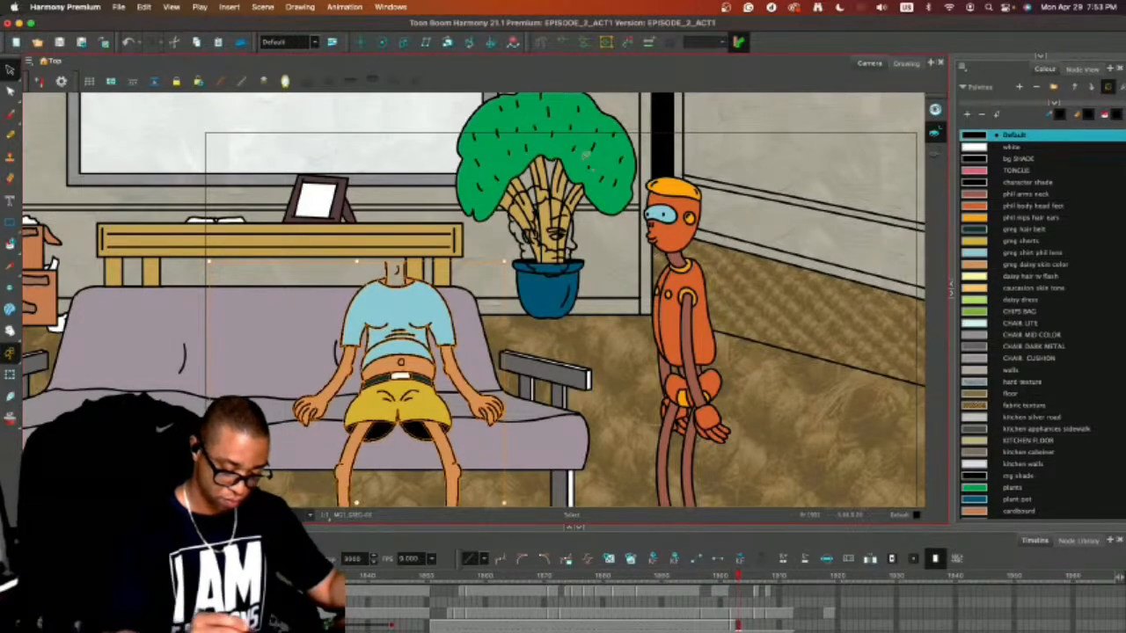
Turn on onion skinning and move the profile head from the plant onto the seated man's neck.
{"action": "left_click", "coordinate": [549, 189]}
{"action": "key", "text": "alt+o"}
{"action": "key", "text": "2"}
{"action": "key", "text": "2"}
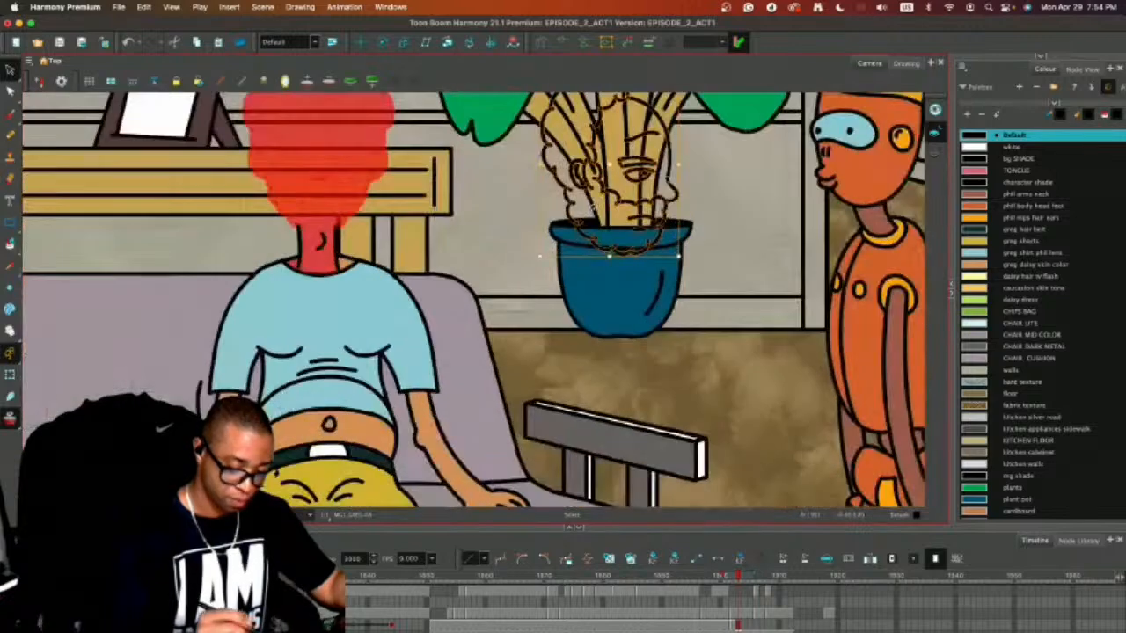
{"action": "mouse_move", "coordinate": [648, 168]}
{"action": "left_mouse_down"}
{"action": "mouse_move", "coordinate": [733, 307]}
{"action": "mouse_move", "coordinate": [415, 281]}
{"action": "mouse_move", "coordinate": [464, 289]}
{"action": "left_mouse_up"}
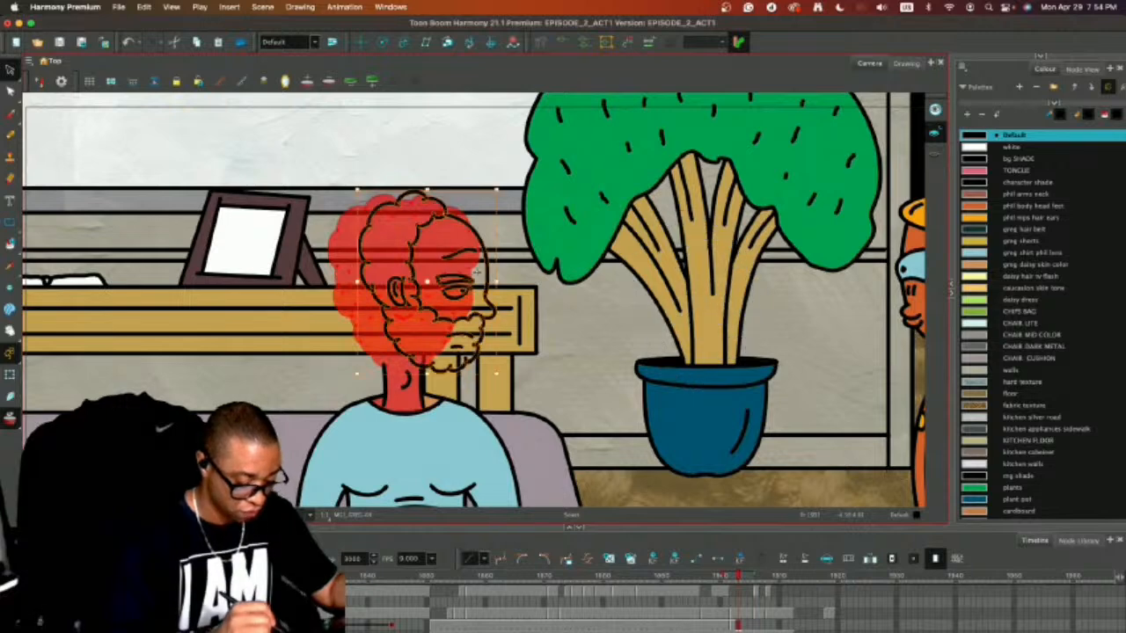
{"action": "left_click", "coordinate": [528, 260]}
Delete the front-view neck lines on frame 1903 and redraw the neck beneath the profile head with the Pencil tool.
{"action": "left_click", "coordinate": [391, 370]}
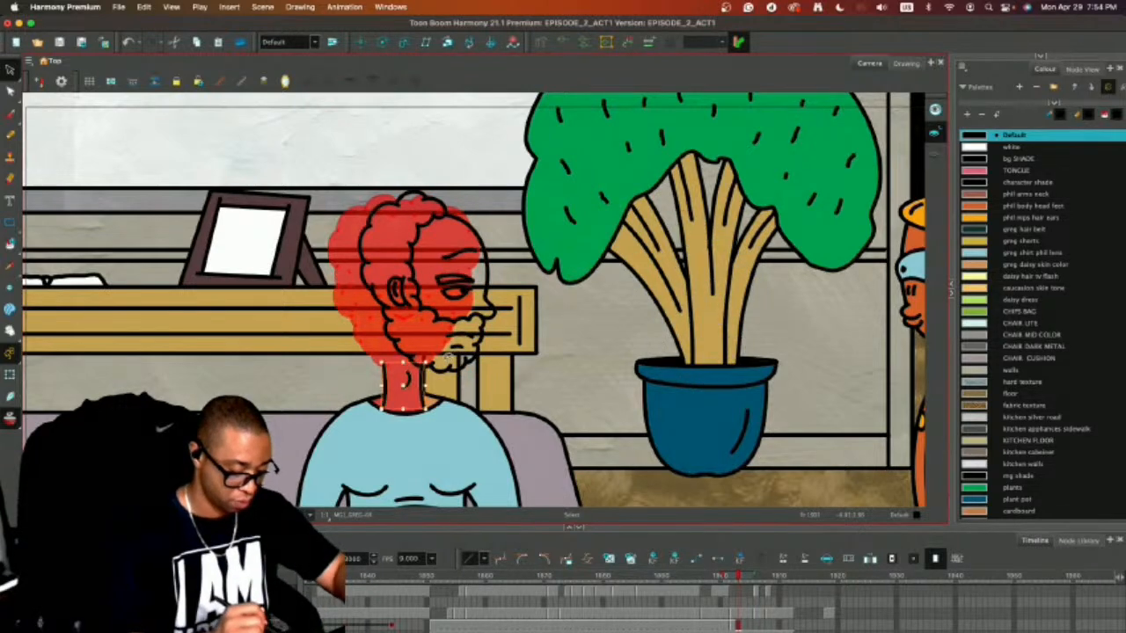
{"action": "key", "text": "Delete"}
{"action": "key", "text": "alt+slash"}
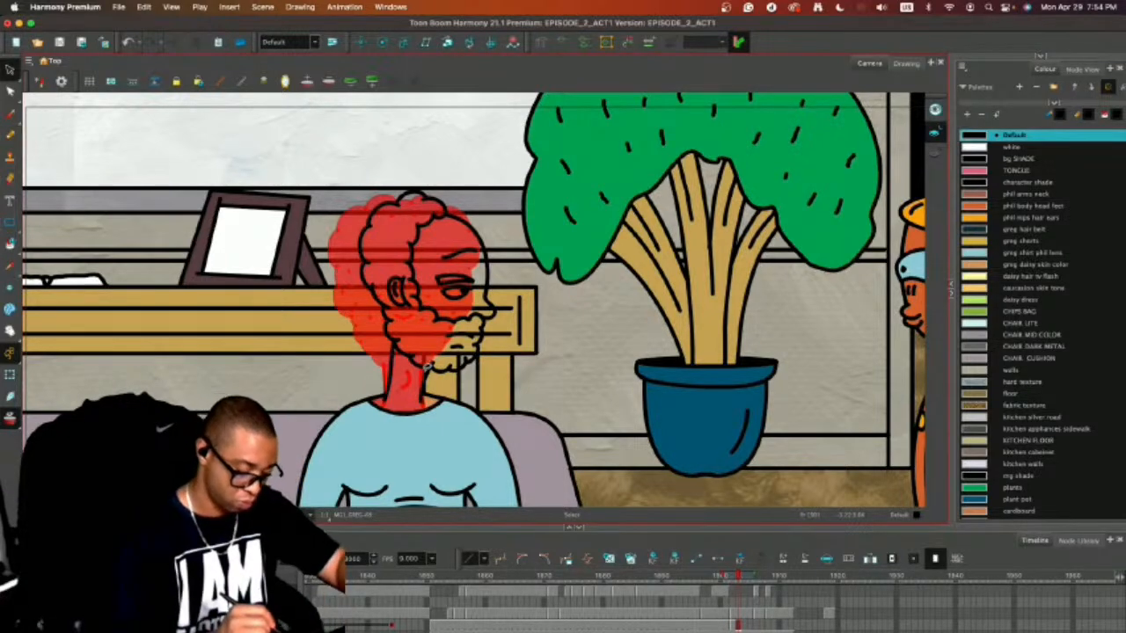
{"action": "key", "text": "alt+slash"}
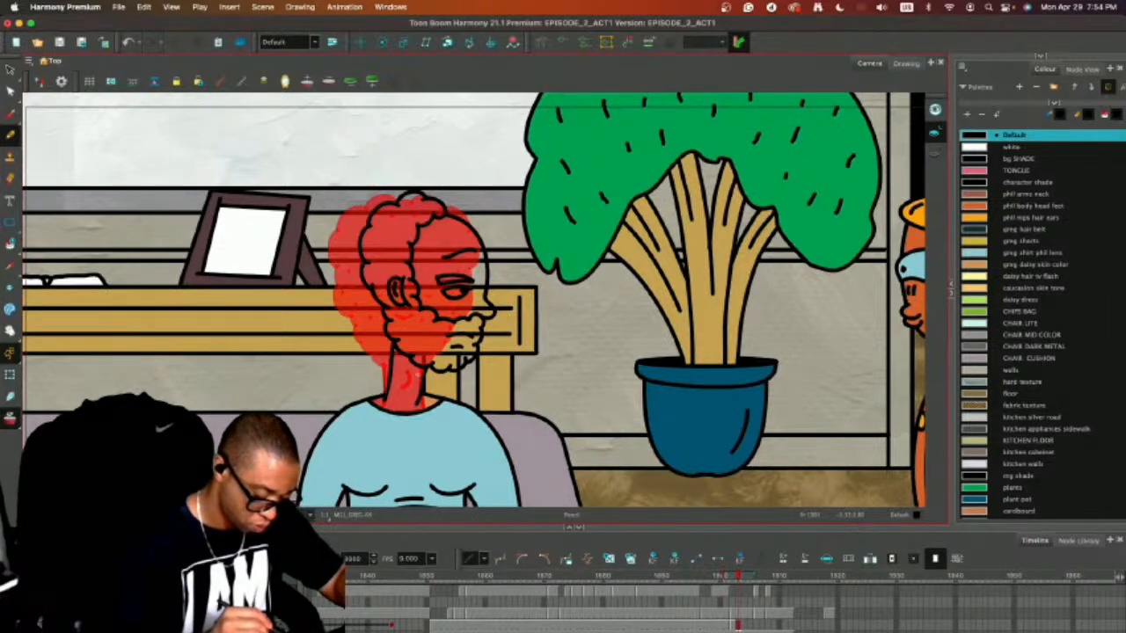
Turn off onion skinning and flip between frames 1902 and 1903 to check the seated man's head turn.
{"action": "key", "text": "alt+shift+r"}
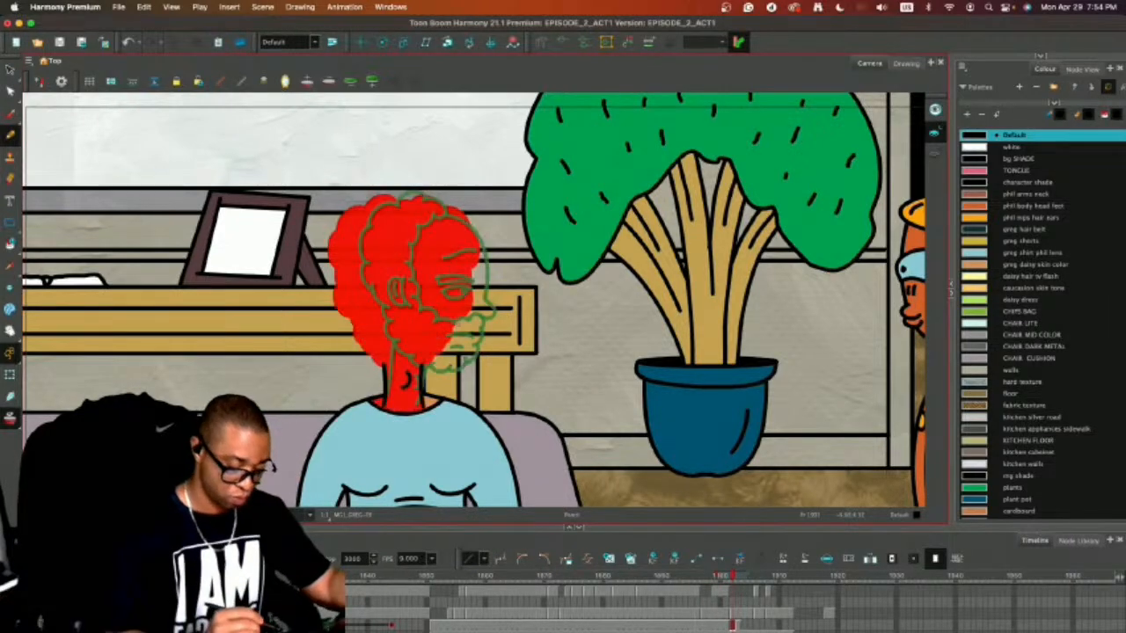
{"action": "key", "text": "alt+o"}
{"action": "key", "text": "super+v"}
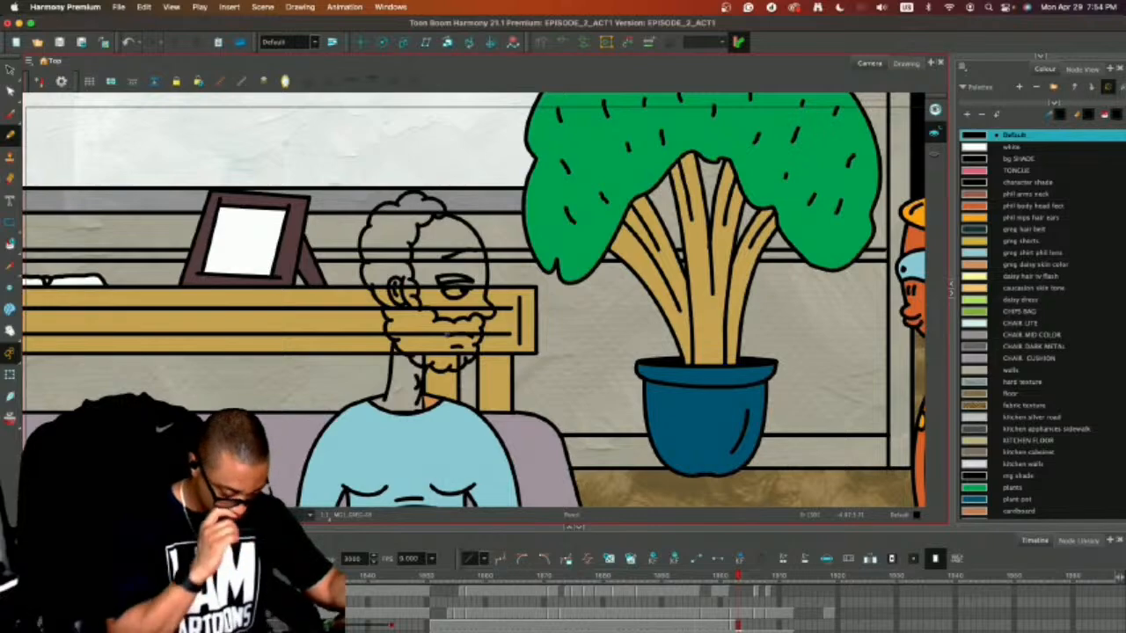
{"action": "key", "text": "1"}
{"action": "key", "text": "1"}
{"action": "key", "text": "1"}
{"action": "key", "text": "comma"}
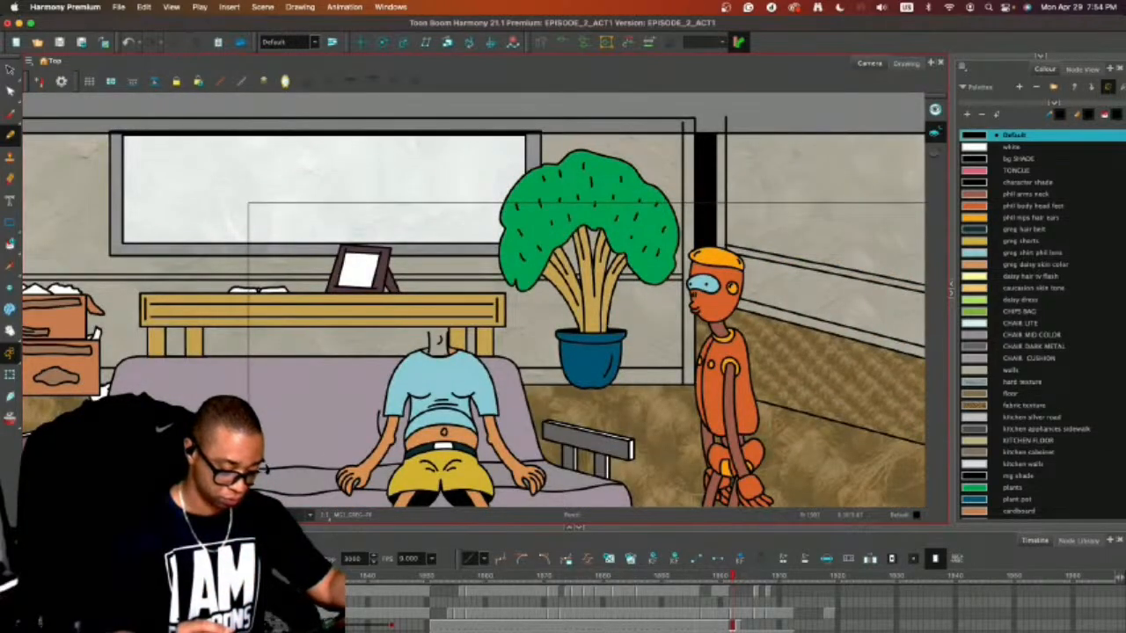
{"action": "key", "text": "comma"}
{"action": "key", "text": "period"}
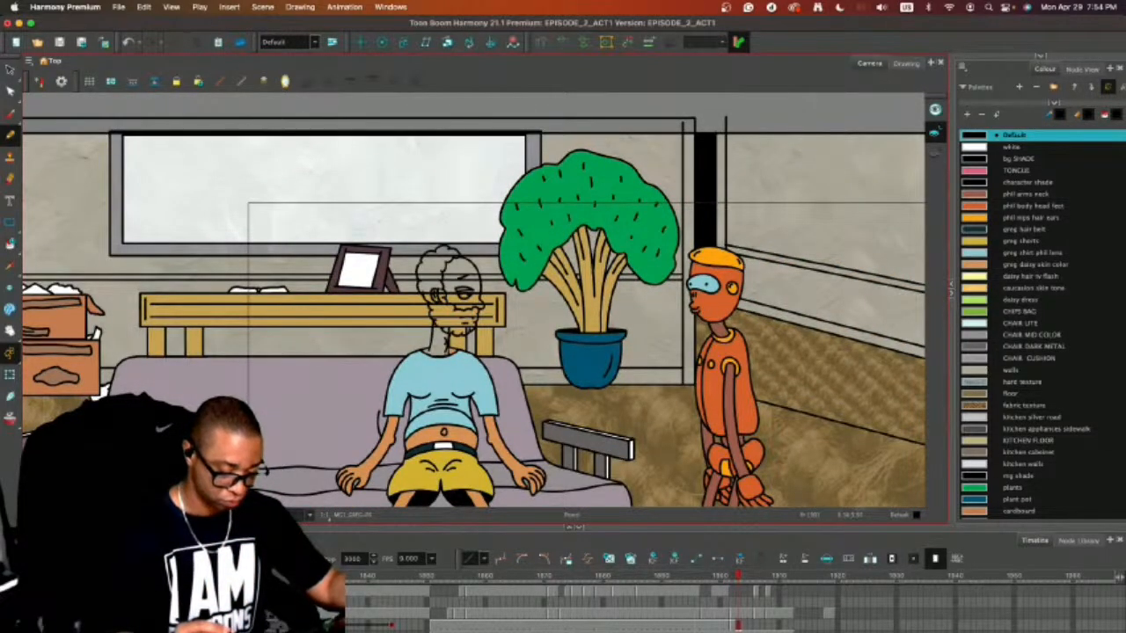
{"action": "key", "text": "comma"}
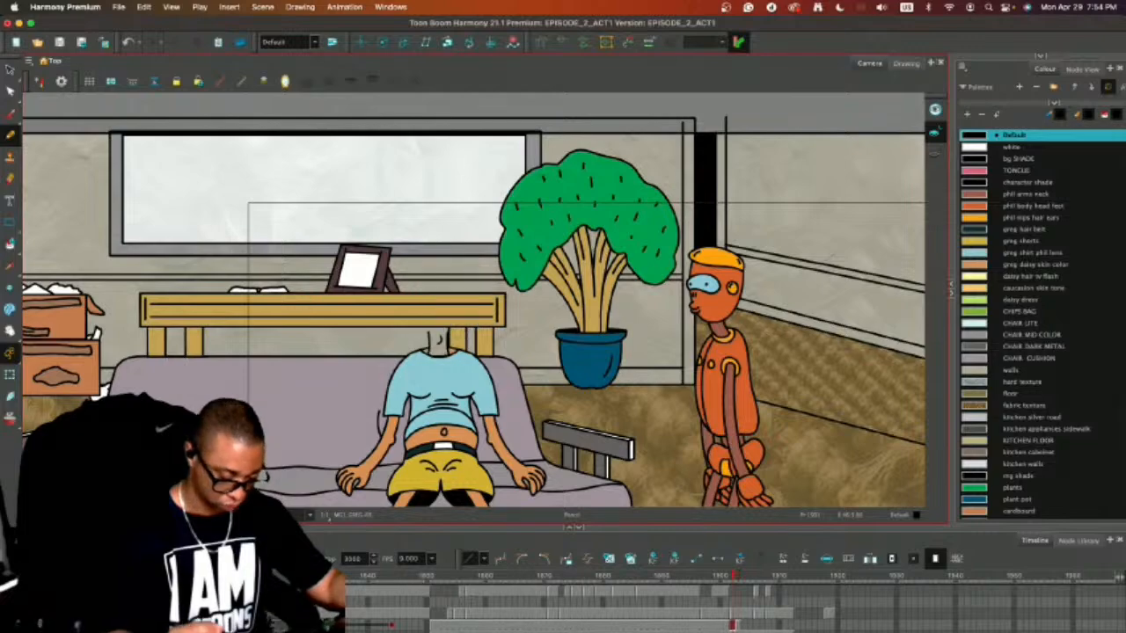
Turn on onion skinning on frame 1902 to show the neighbouring front and profile heads around the bare neck.
{"action": "key", "text": "alt+o"}
{"action": "key", "text": "2"}
{"action": "key", "text": "2"}
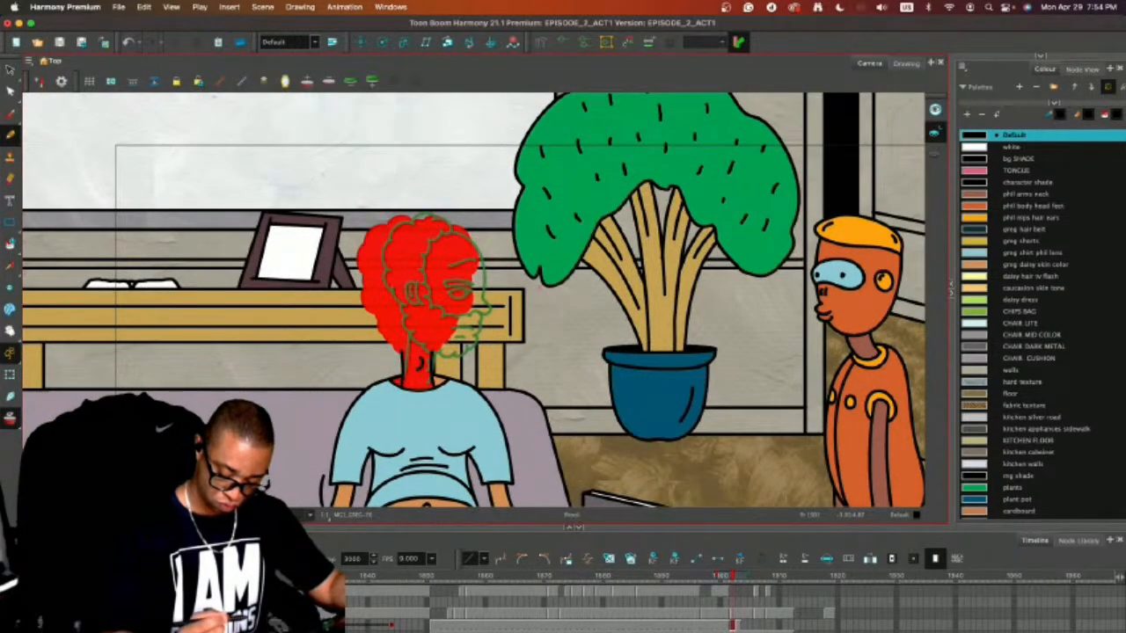
{"action": "key", "text": "2"}
{"action": "left_click_drag", "start_coordinate": [486, 274], "coordinate": [574, 265]}
{"action": "key", "text": "2"}
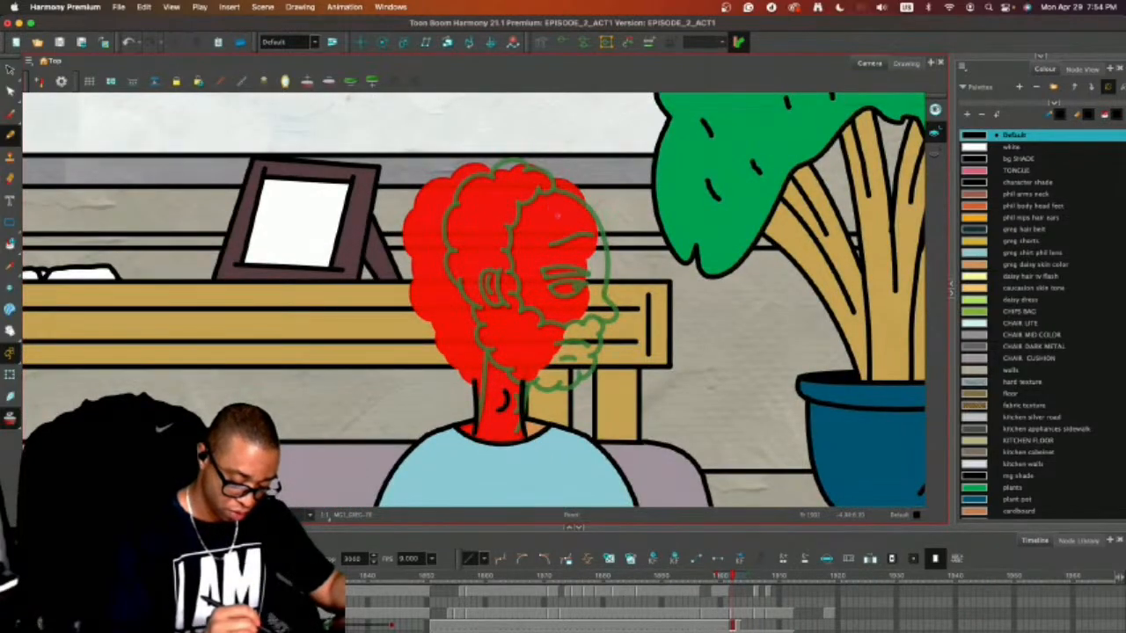
Copy the three-quarter head sketch from the middle of the row below the room background.
{"action": "key", "text": "1"}
{"action": "key", "text": "1"}
{"action": "key", "text": "1"}
{"action": "key", "text": "1"}
{"action": "key", "text": "1"}
{"action": "key", "text": "1"}
{"action": "key", "text": "1"}
{"action": "key", "text": "1"}
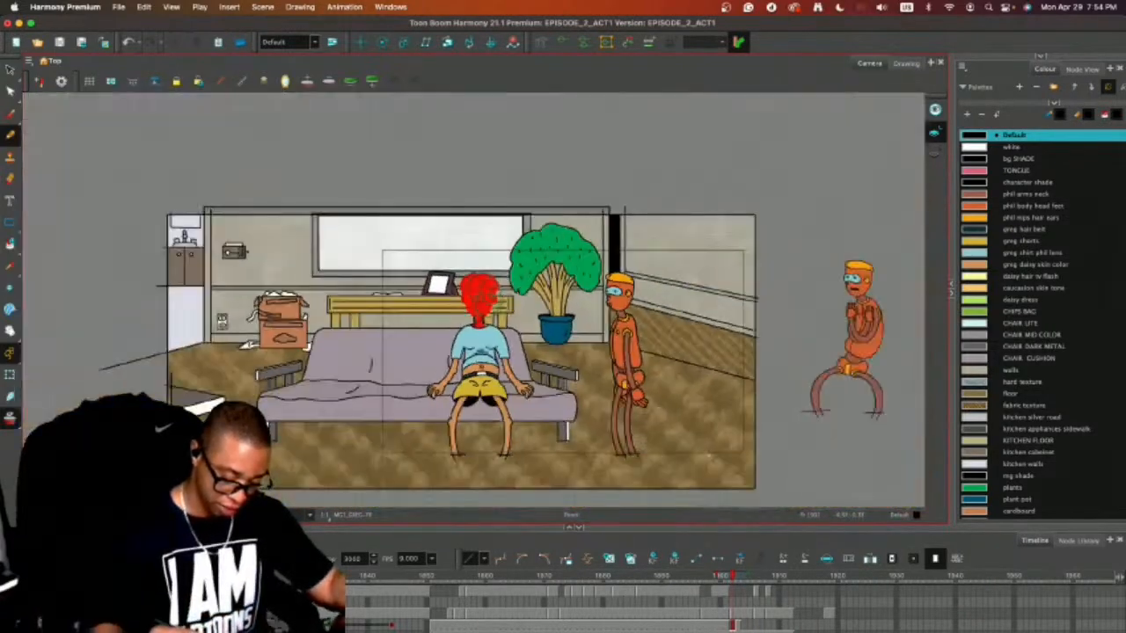
{"action": "left_click_drag", "start_coordinate": [719, 439], "coordinate": [735, 361]}
{"action": "key", "text": "2"}
{"action": "key", "text": "2"}
{"action": "key", "text": "alt+s"}
{"action": "left_click_drag", "start_coordinate": [465, 427], "coordinate": [469, 397]}
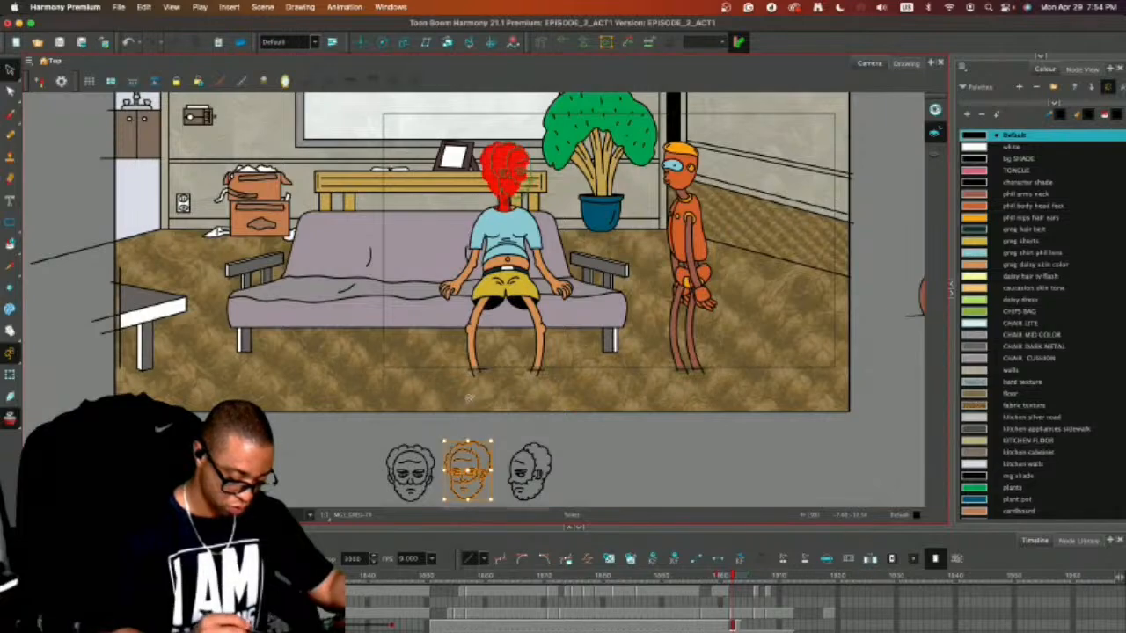
Paste the three-quarter head beside the seated man's neck on frame 1902 and flip it horizontally.
{"action": "key", "text": "2"}
{"action": "key", "text": "2"}
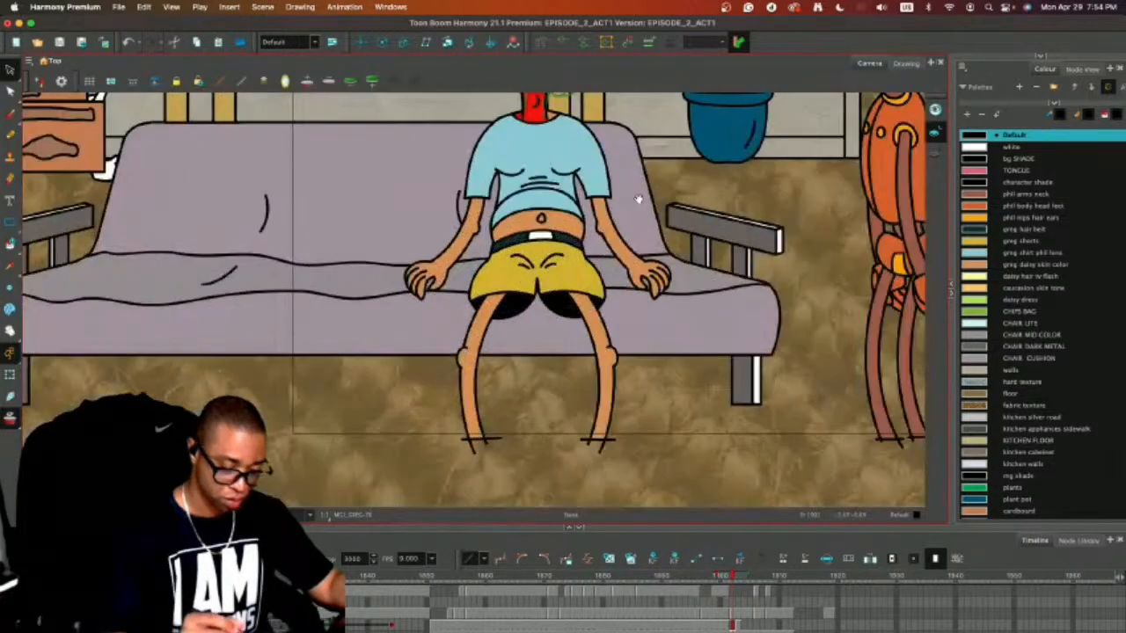
{"action": "left_click_drag", "start_coordinate": [639, 201], "coordinate": [638, 455]}
{"action": "key", "text": "super+v"}
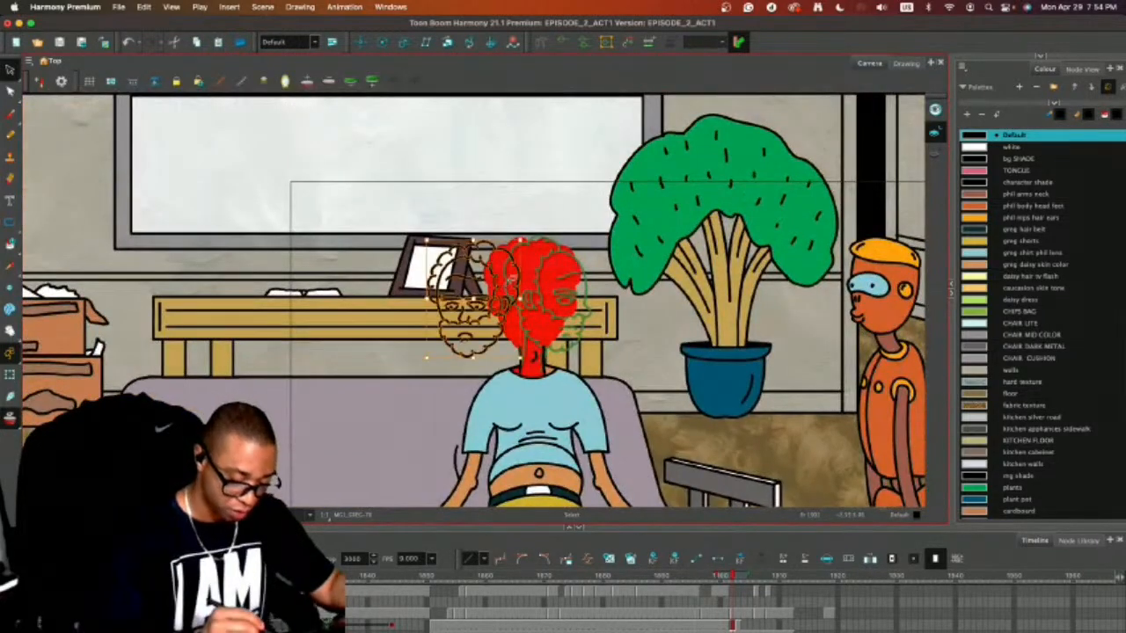
{"action": "key", "text": "2"}
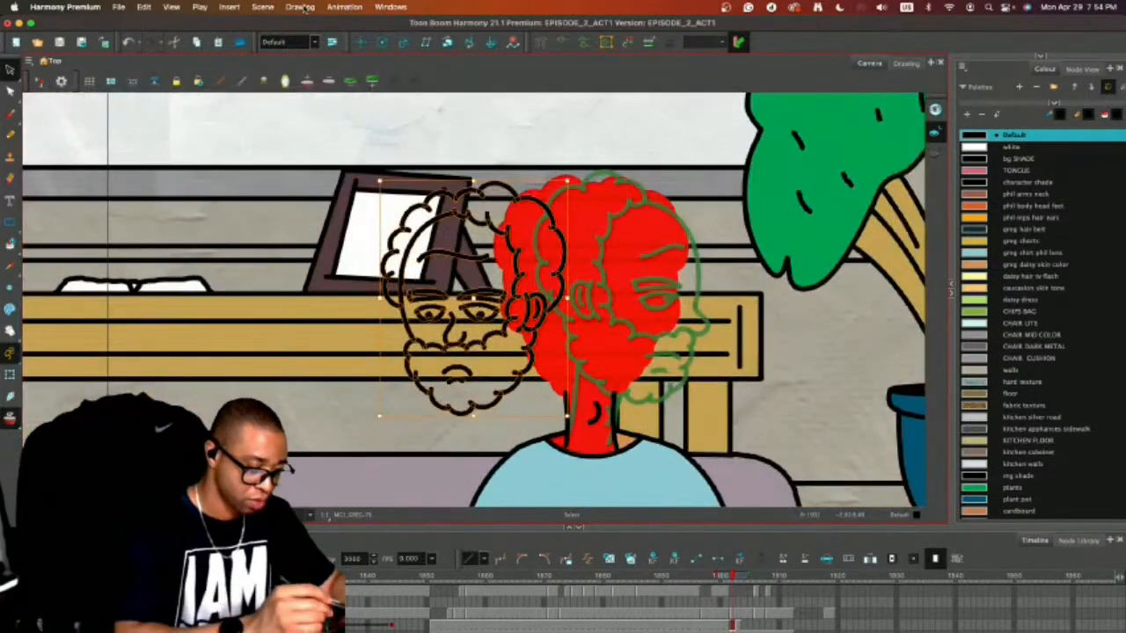
{"action": "left_click", "coordinate": [304, 8]}
{"action": "mouse_move", "coordinate": [347, 98]}
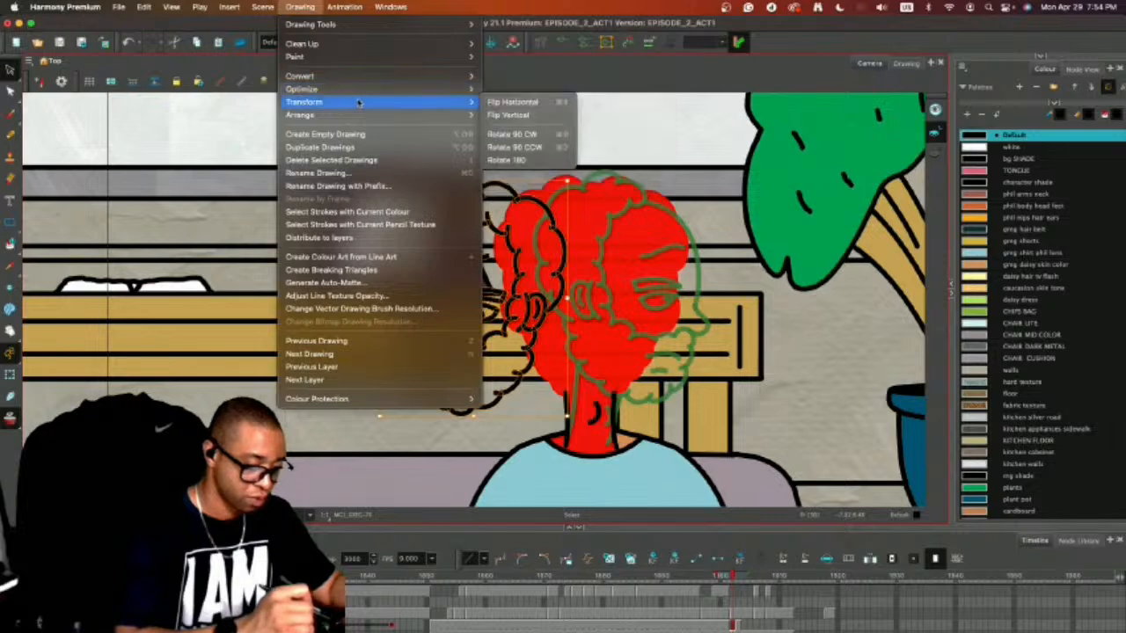
{"action": "left_click", "coordinate": [531, 95]}
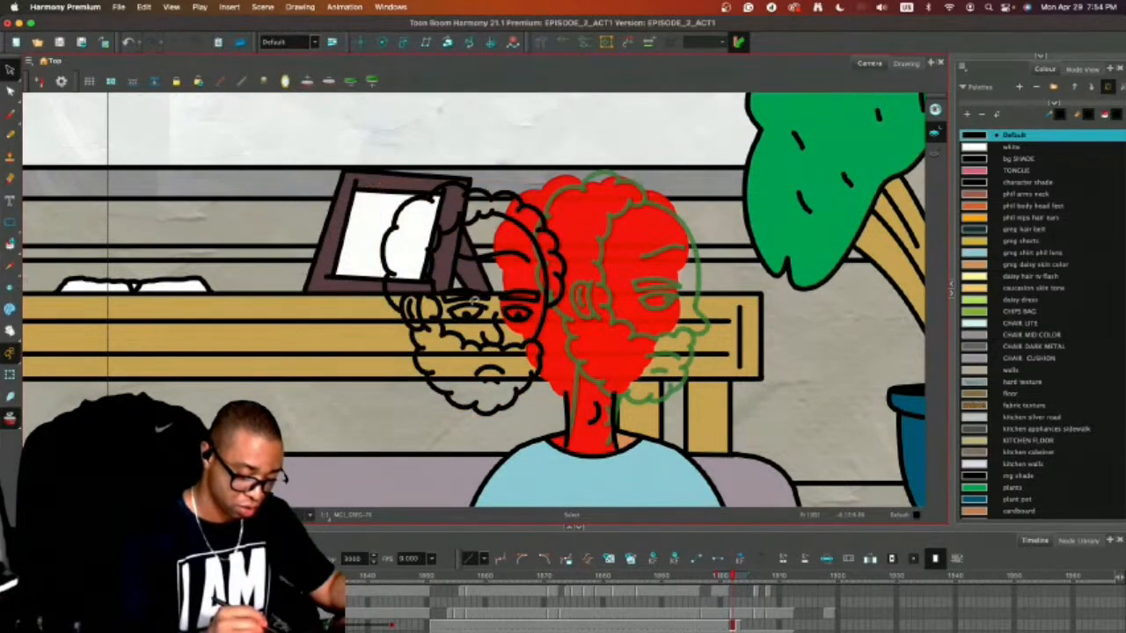
Delete the open eyes of the pasted three-quarter head on frame 1902 and draw curved closed eyelids in their place.
{"action": "left_click", "coordinate": [512, 316]}
{"action": "key", "text": "Delete"}
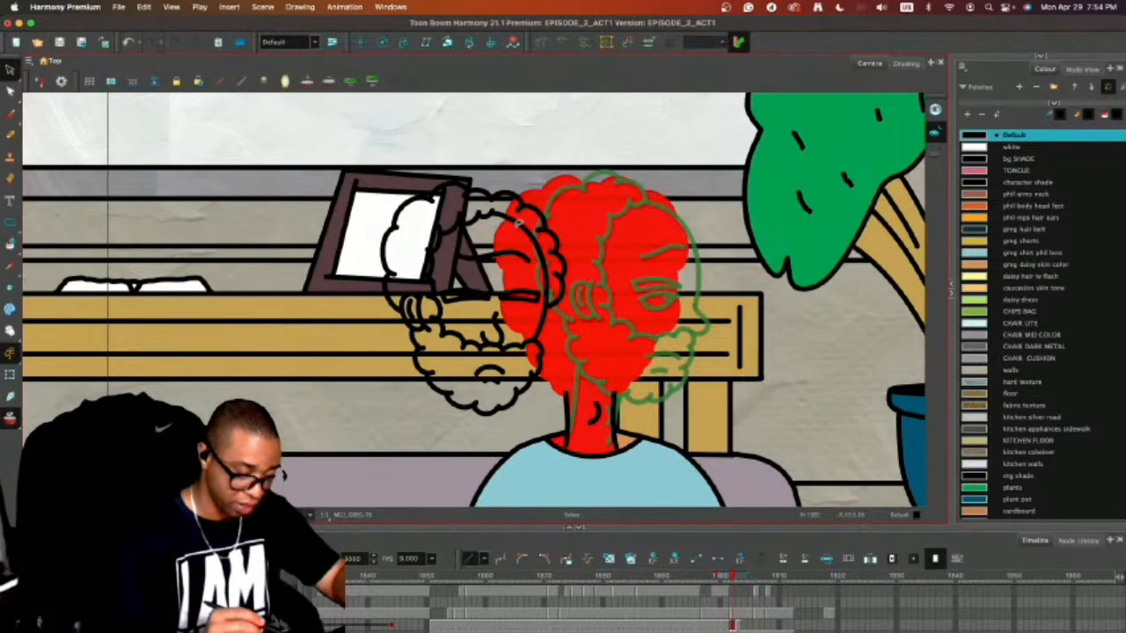
{"action": "key", "text": "alt+b"}
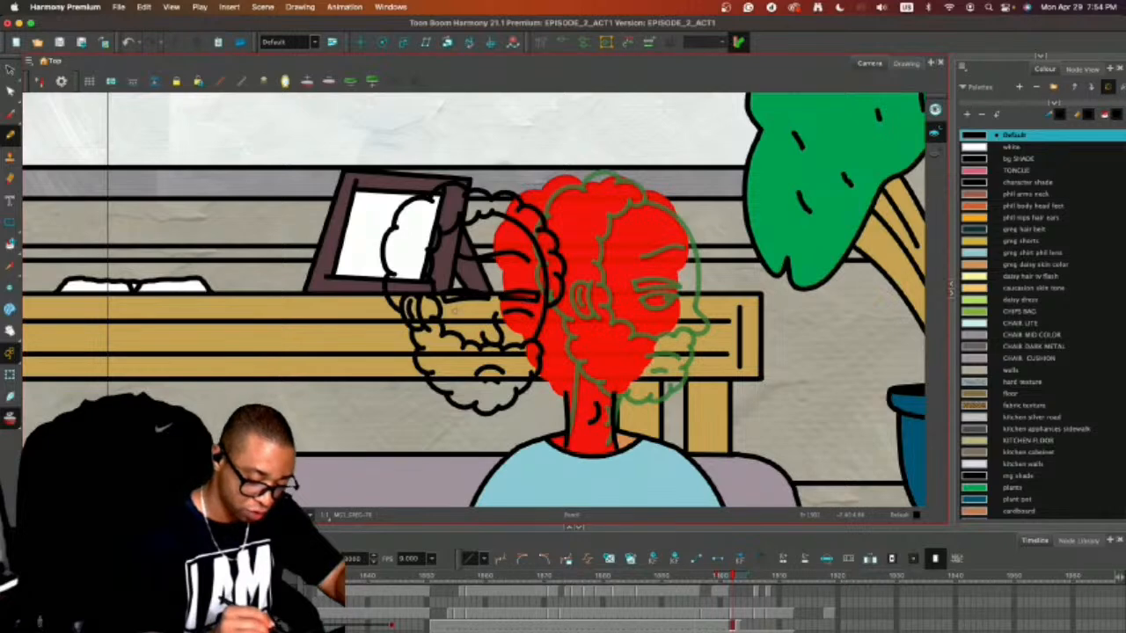
{"action": "left_click_drag", "start_coordinate": [453, 310], "coordinate": [482, 309]}
Move the whole closed-eye head onto the seated man's neck, placing it between the onion-skinned front and profile heads.
{"action": "key", "text": "alt+s"}
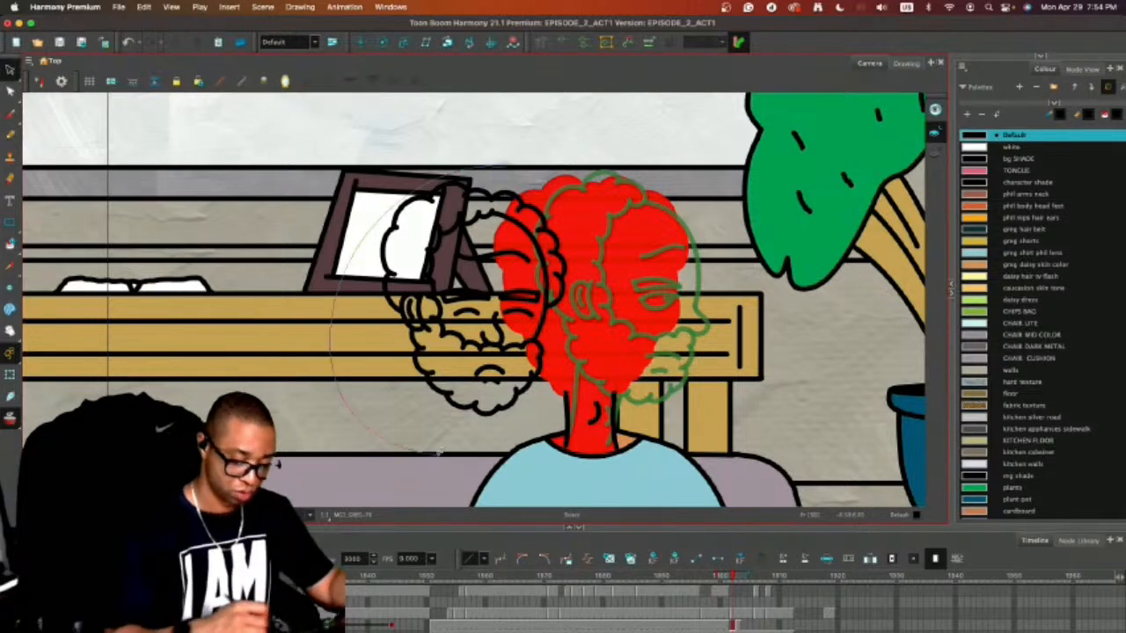
{"action": "key", "text": "ctrl+a"}
{"action": "left_click_drag", "start_coordinate": [652, 248], "coordinate": [648, 248]}
{"action": "key", "text": "super+z"}
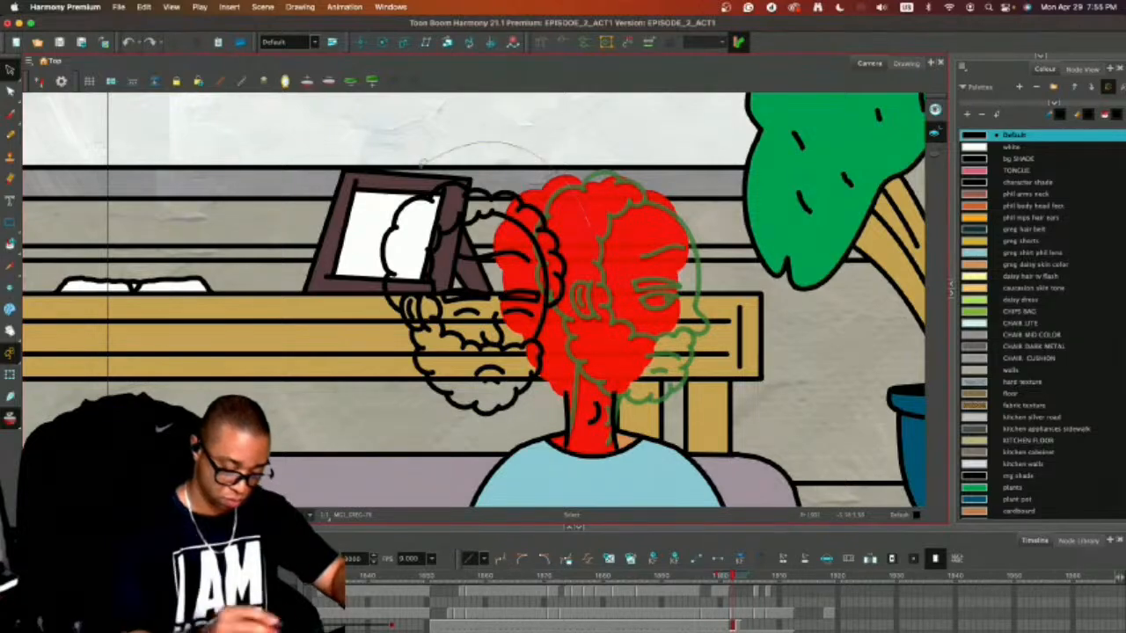
{"action": "left_click", "coordinate": [530, 298]}
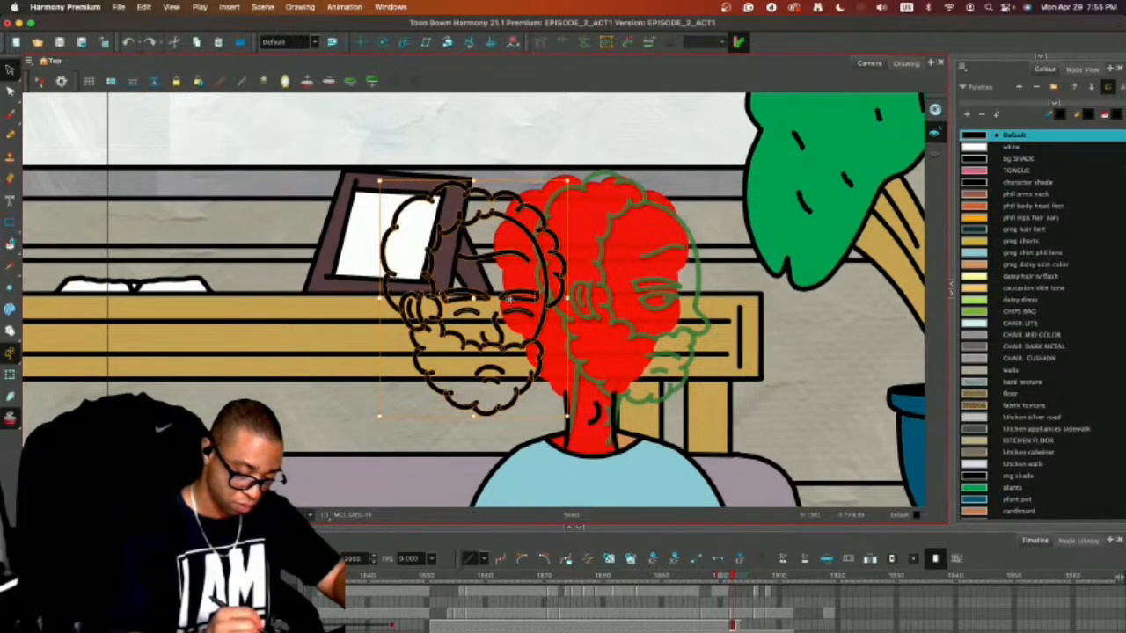
{"action": "left_click_drag", "start_coordinate": [509, 299], "coordinate": [635, 290]}
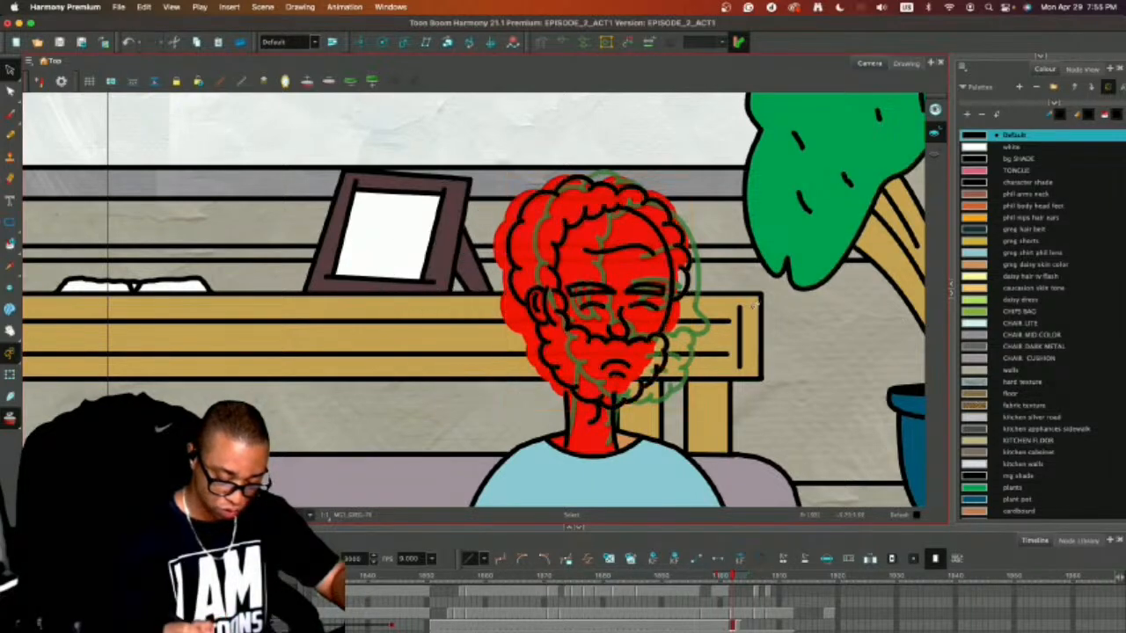
Stretch the neck slightly up toward the beard on frame 1902 and delete the old neck lines below the chin.
{"action": "left_click", "coordinate": [578, 407]}
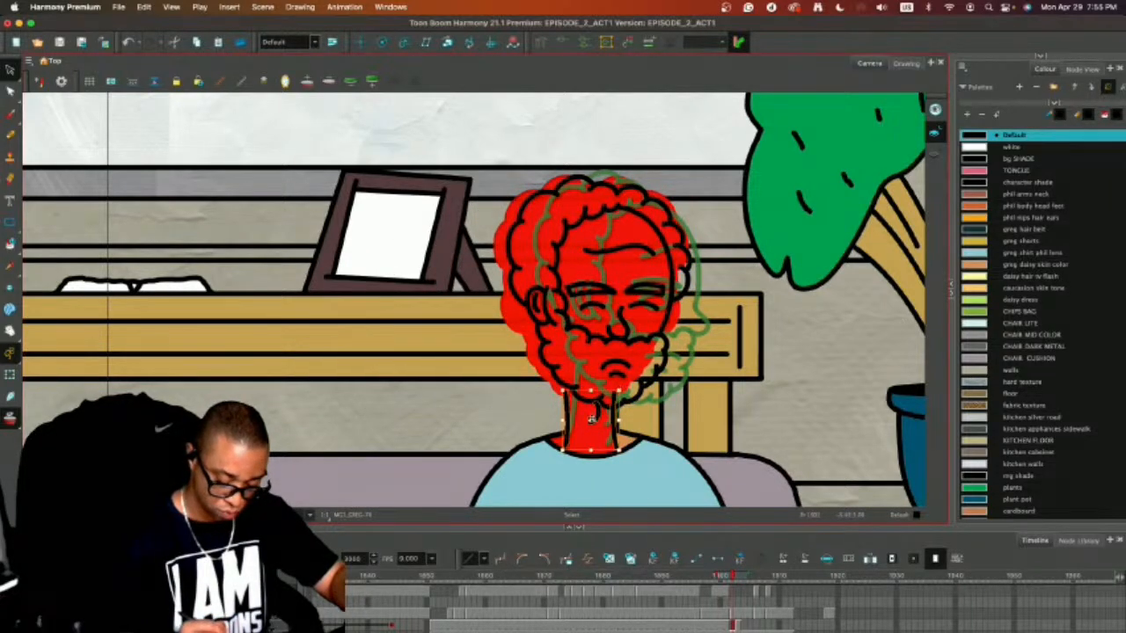
{"action": "left_click", "coordinate": [594, 424]}
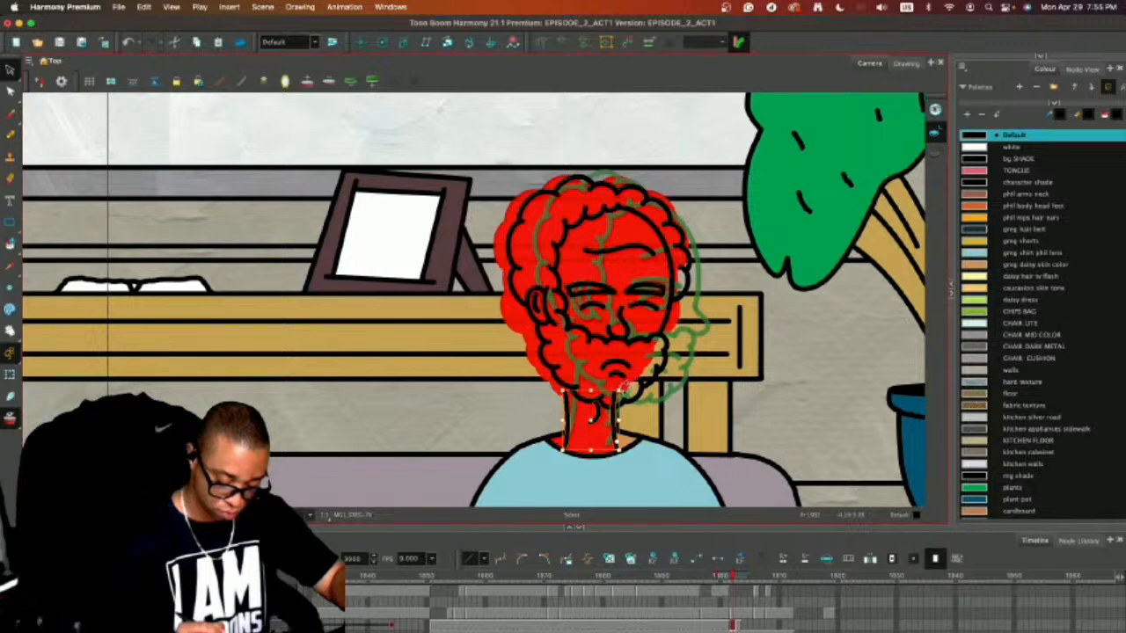
{"action": "left_click", "coordinate": [628, 389]}
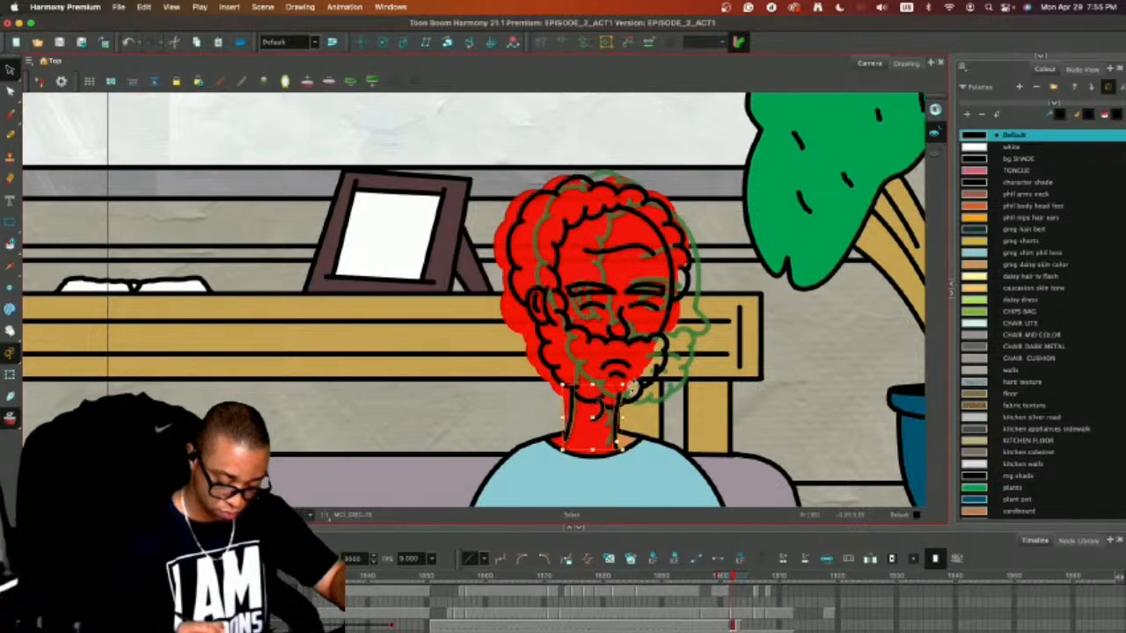
{"action": "left_click", "coordinate": [640, 382]}
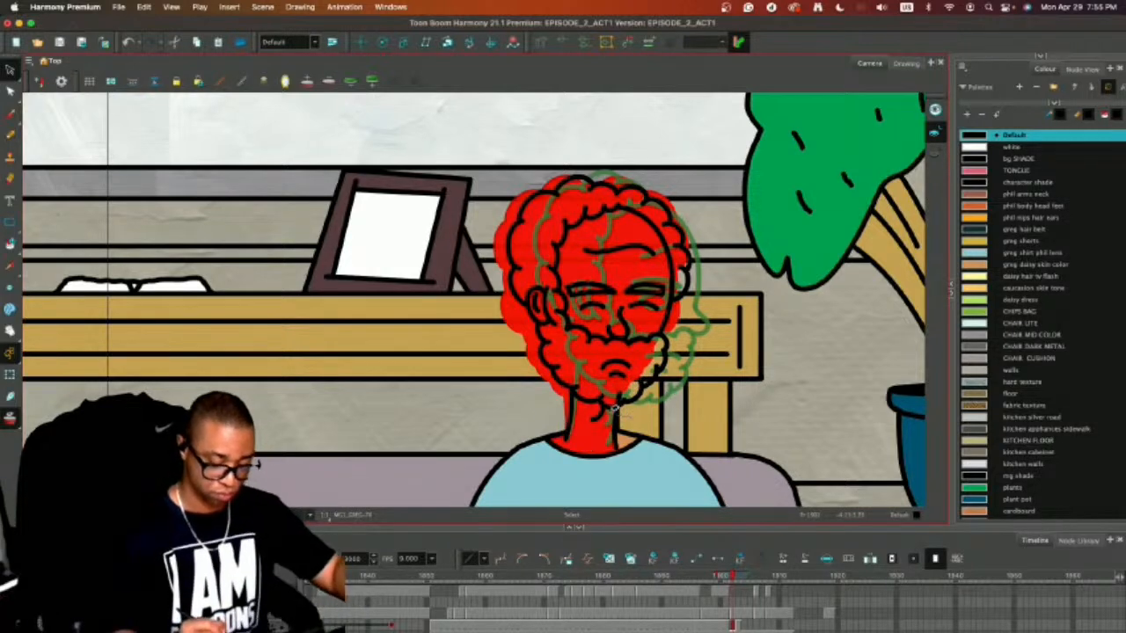
{"action": "left_click", "coordinate": [616, 409]}
{"action": "key", "text": "Delete"}
Draw new neck lines running from the beard down to the shirt collar on frame 1902.
{"action": "key", "text": "alt+slash"}
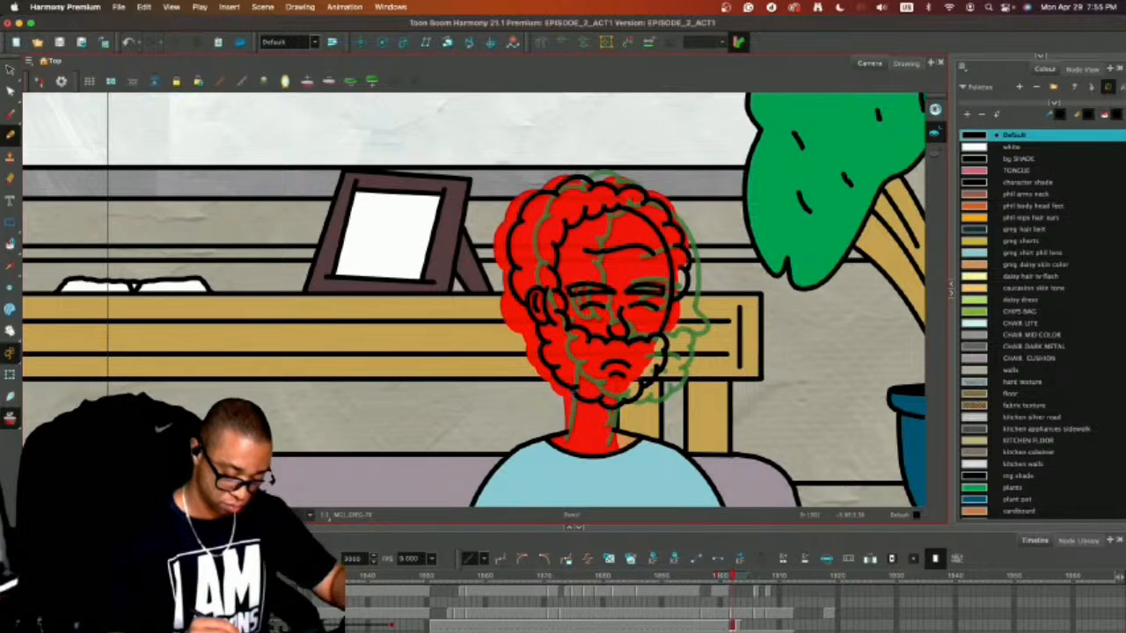
{"action": "left_click_drag", "start_coordinate": [572, 392], "coordinate": [566, 435]}
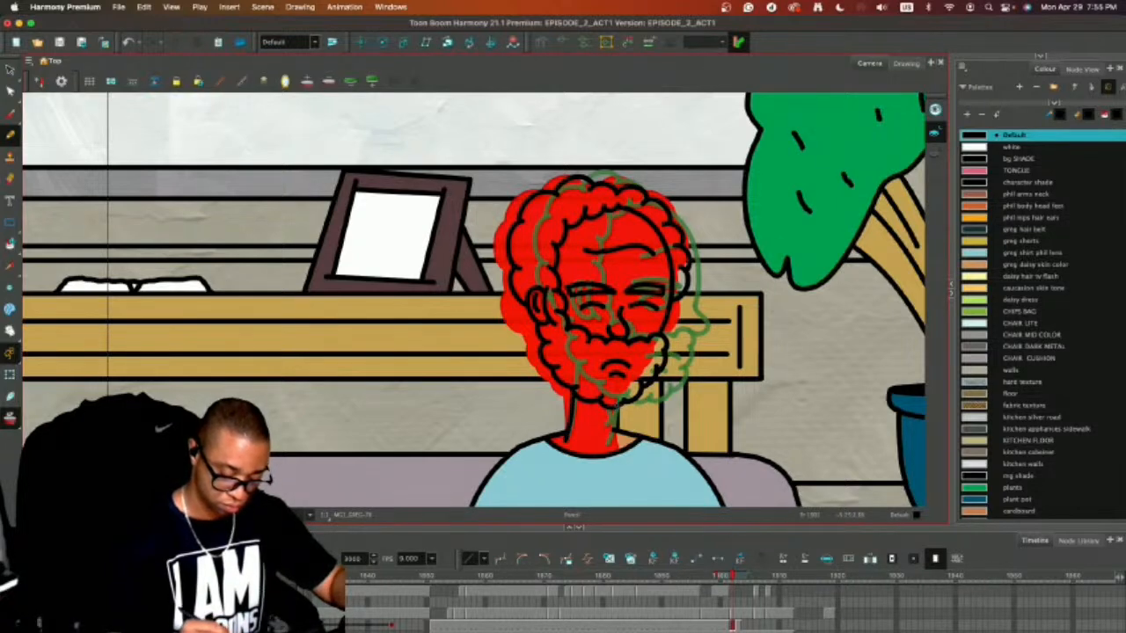
{"action": "key", "text": "alt+s"}
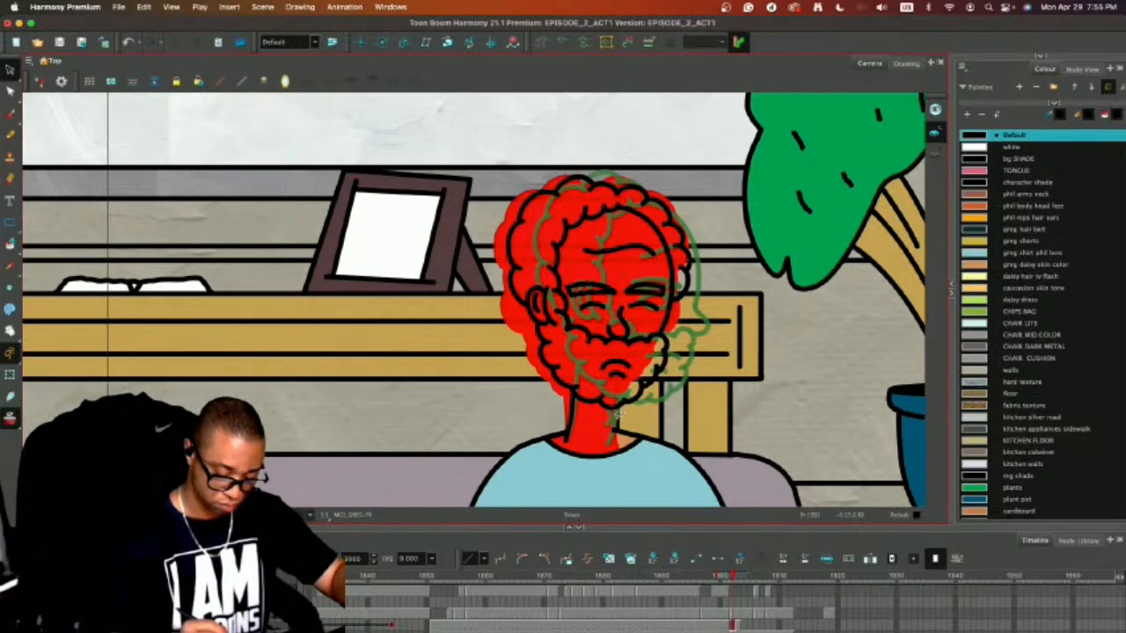
{"action": "key", "text": "alt+slash"}
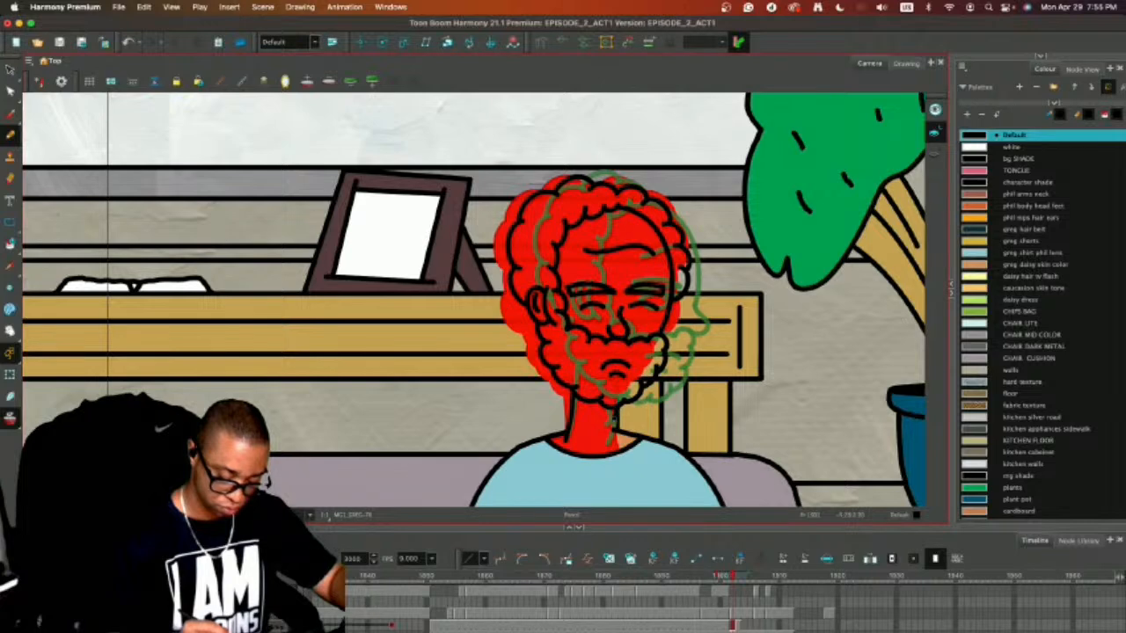
{"action": "left_click_drag", "start_coordinate": [617, 416], "coordinate": [607, 448]}
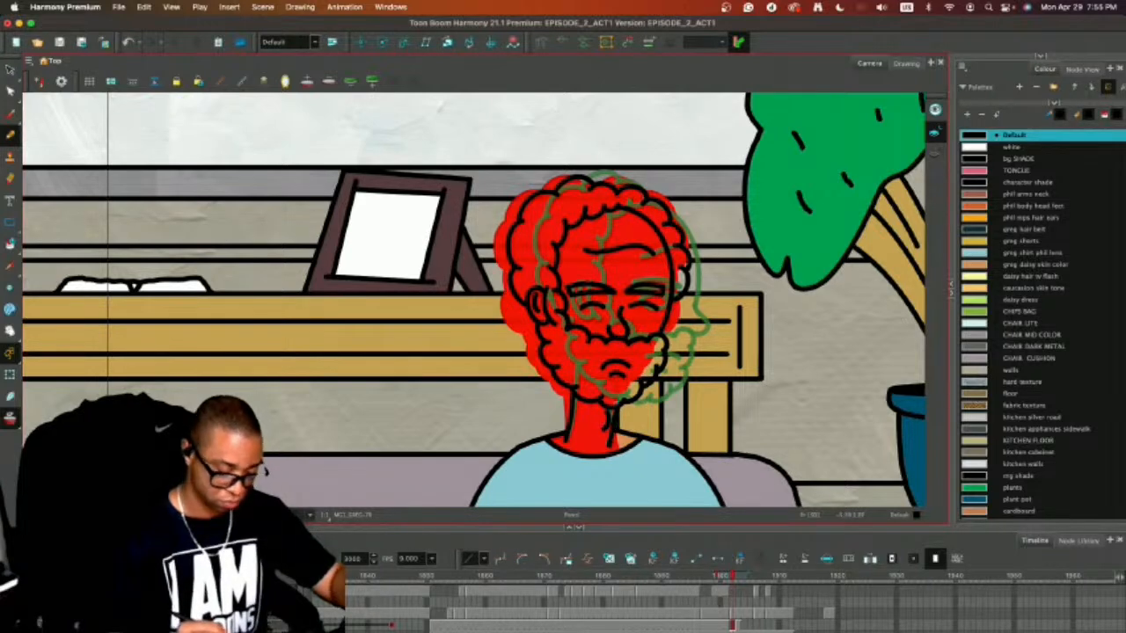
Turn off onion skinning and flip through the neighbouring frames to compare the new head with the profile head.
{"action": "key", "text": "alt+o"}
{"action": "key", "text": "alt+s"}
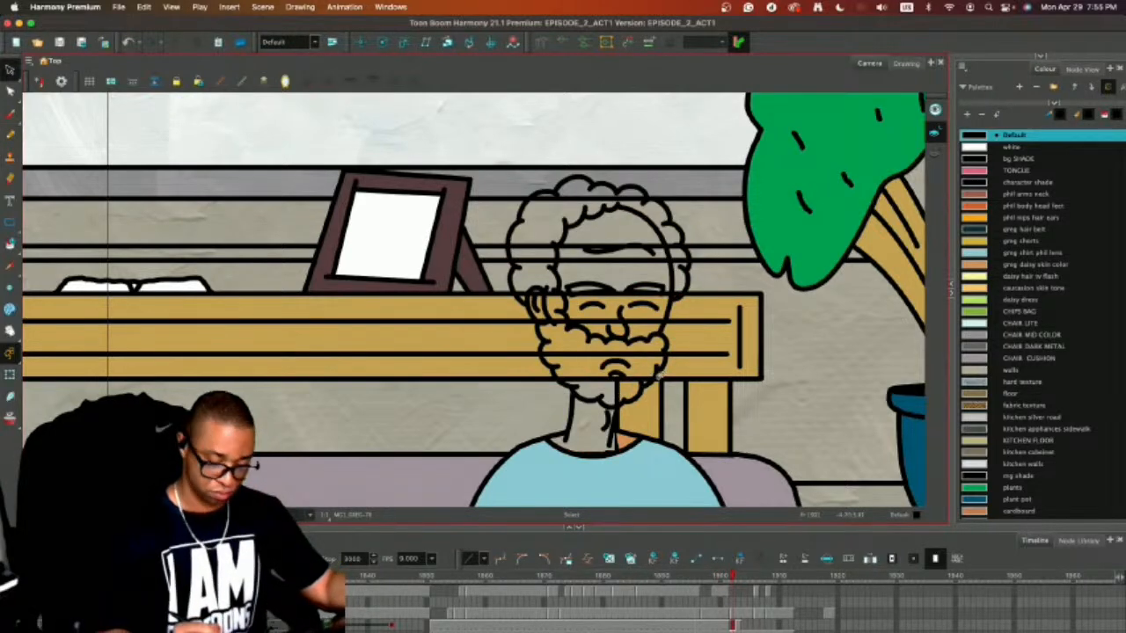
{"action": "key", "text": "1"}
{"action": "key", "text": "comma"}
{"action": "key", "text": "period"}
{"action": "key", "text": "period"}
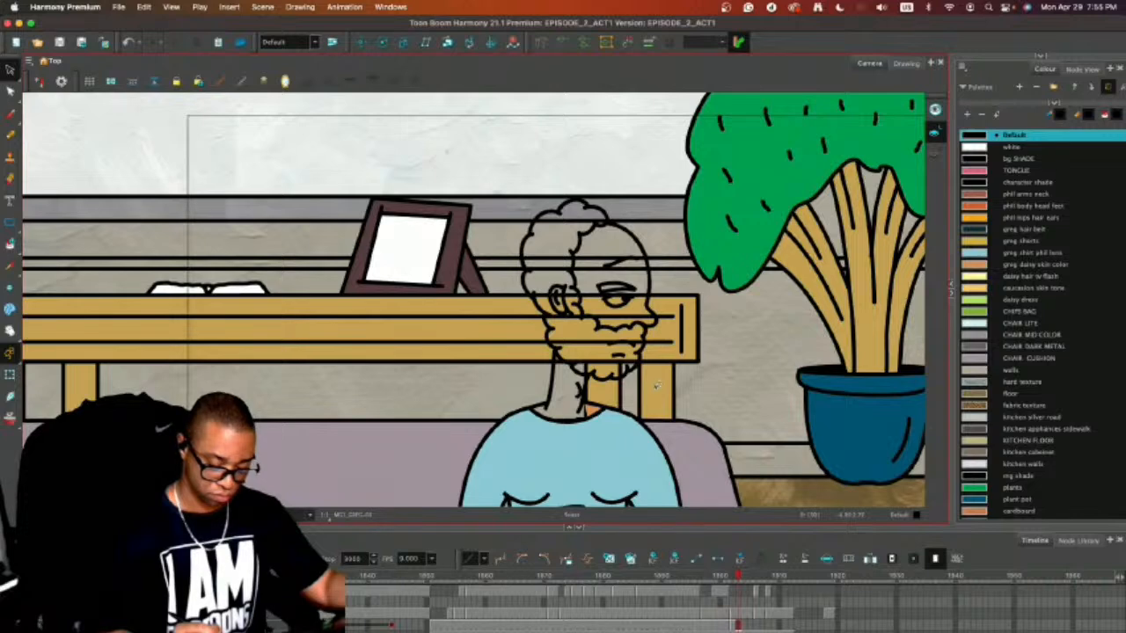
With onion skinning on, draw a slanted front neck line from the collar to the beard on frame 1903.
{"action": "key", "text": "2"}
{"action": "key", "text": "2"}
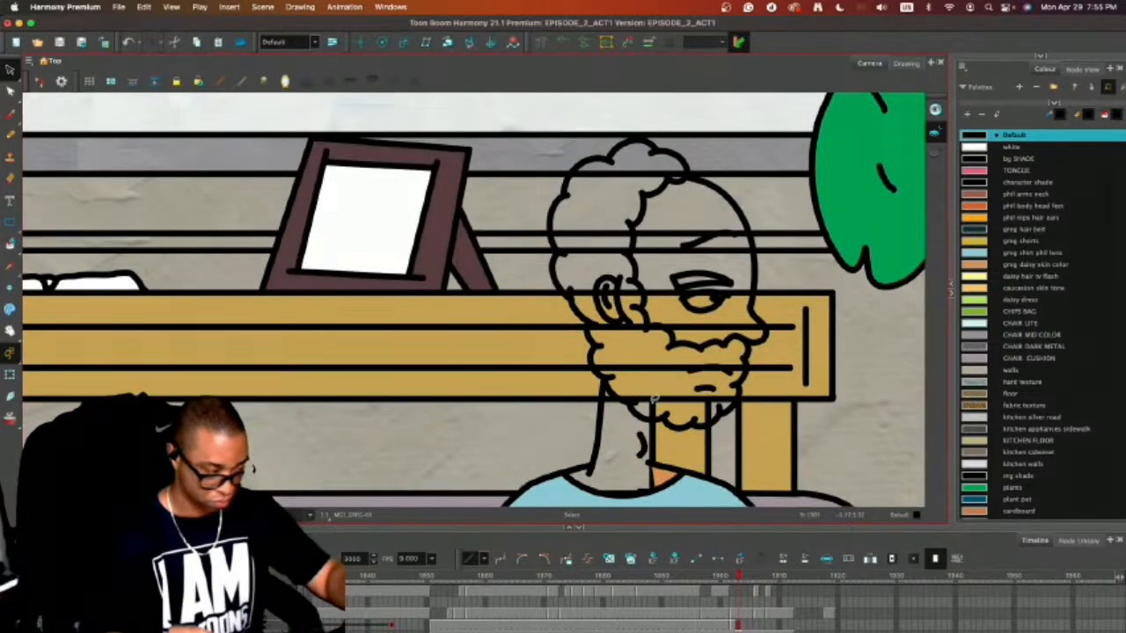
{"action": "key", "text": "alt+/"}
{"action": "key", "text": "alt+o"}
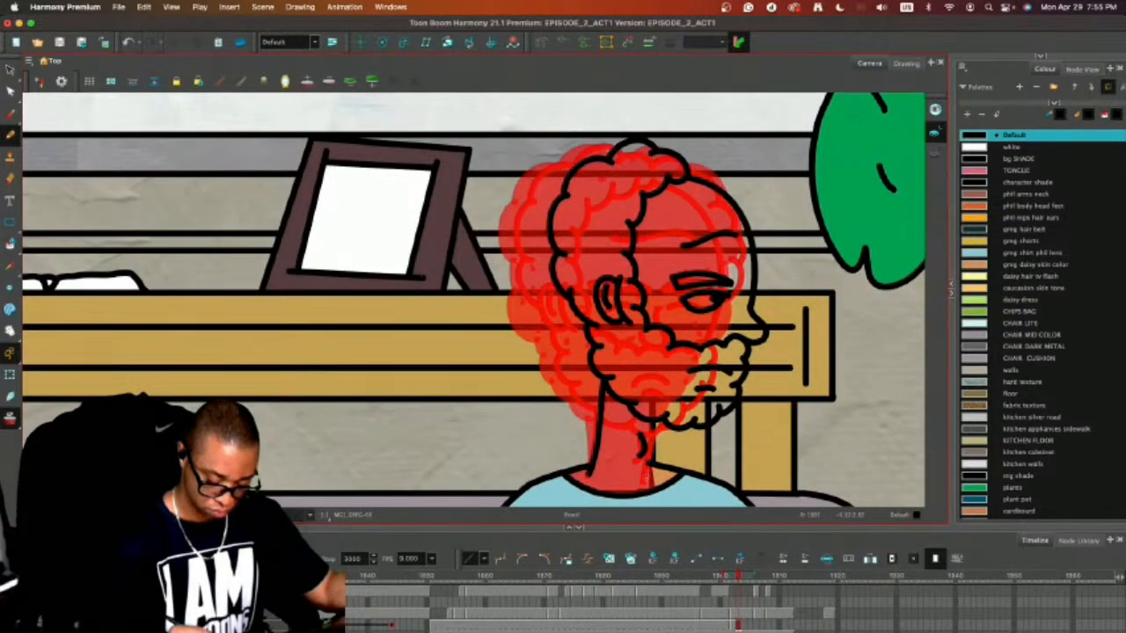
{"action": "left_click_drag", "start_coordinate": [647, 476], "coordinate": [661, 427]}
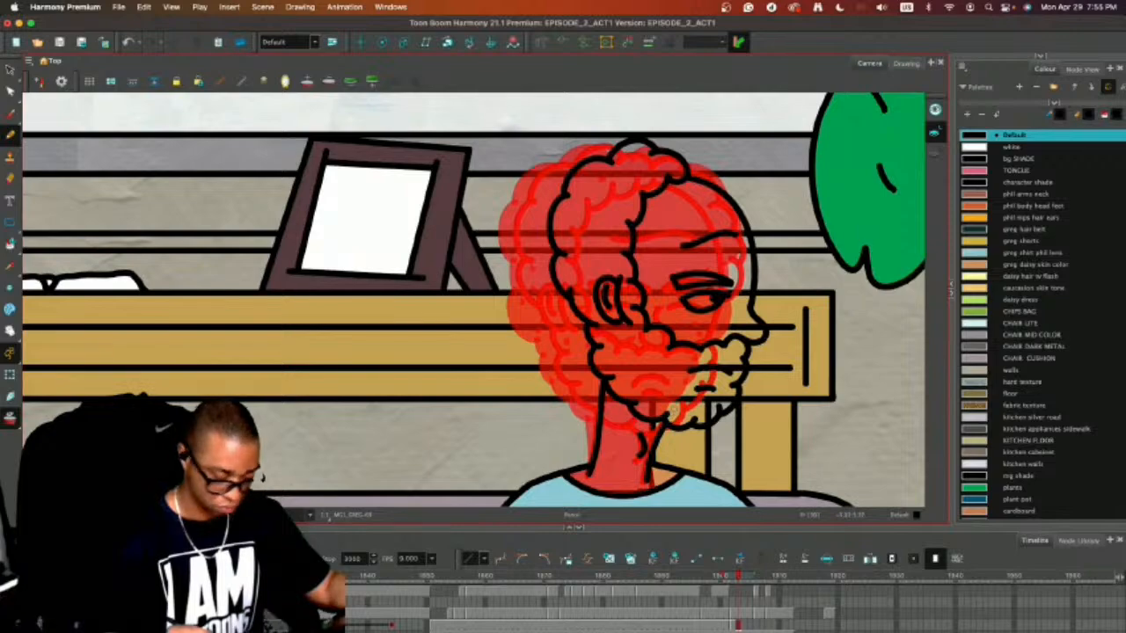
Turn off onion skinning and flip between frames 1901 to 1903 to review the head turn and neck lines.
{"action": "key", "text": "alt+o"}
{"action": "key", "text": "alt+s"}
{"action": "key", "text": "1"}
{"action": "key", "text": "1"}
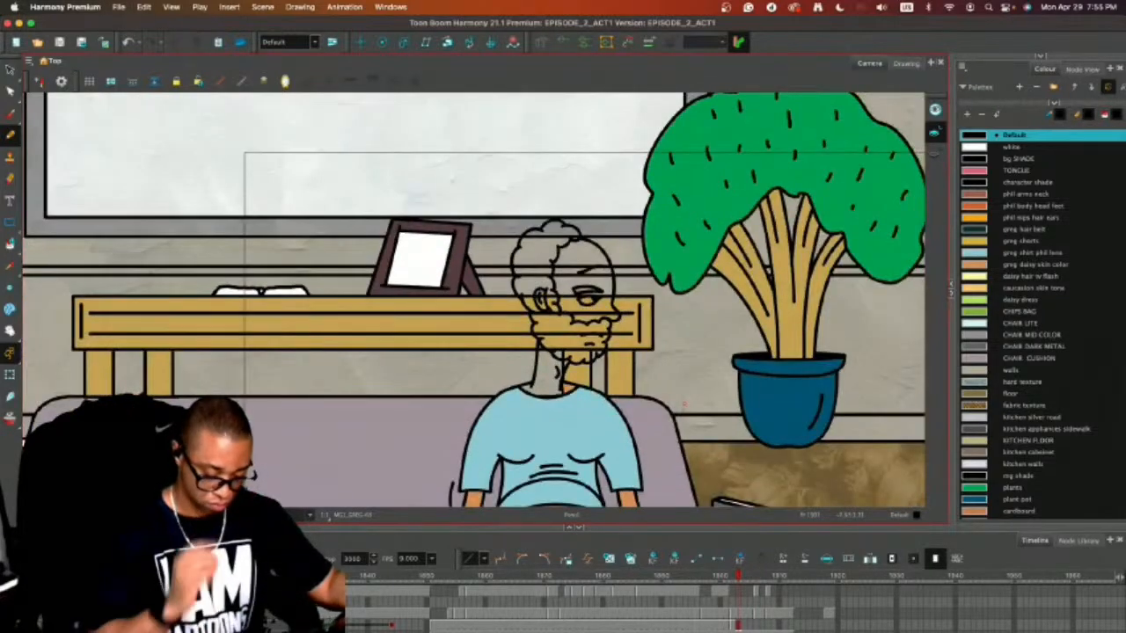
{"action": "key", "text": "comma"}
{"action": "key", "text": "comma"}
{"action": "key", "text": "period"}
{"action": "key", "text": "period"}
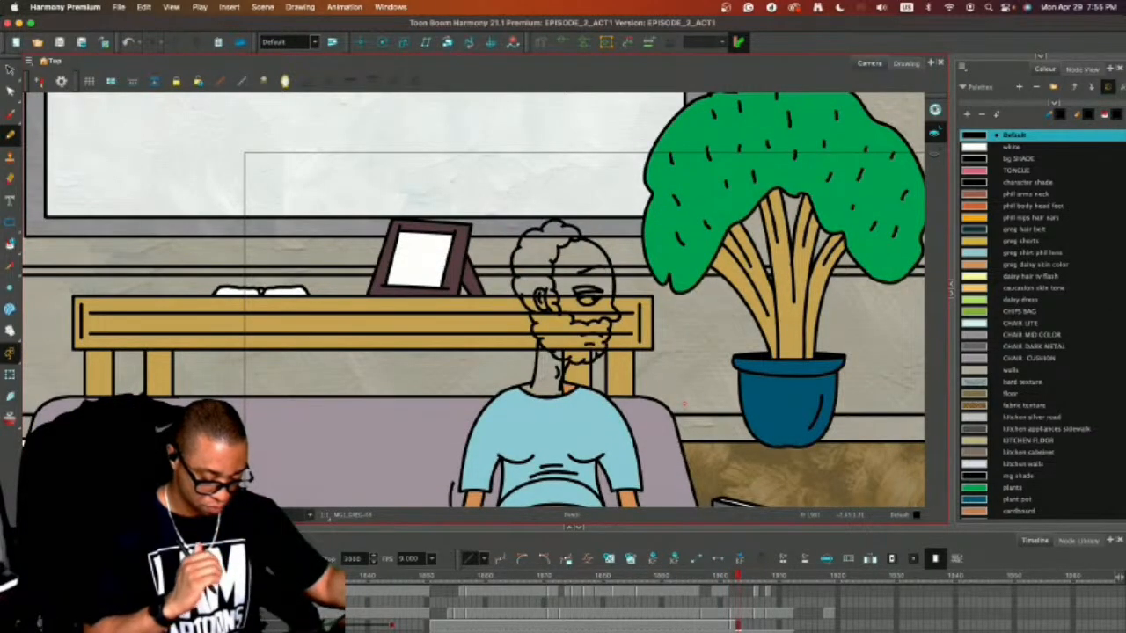
Nudge the back neck line on frame 1903 so that its upper end meets the beard below the ear.
{"action": "key", "text": "2"}
{"action": "key", "text": "2"}
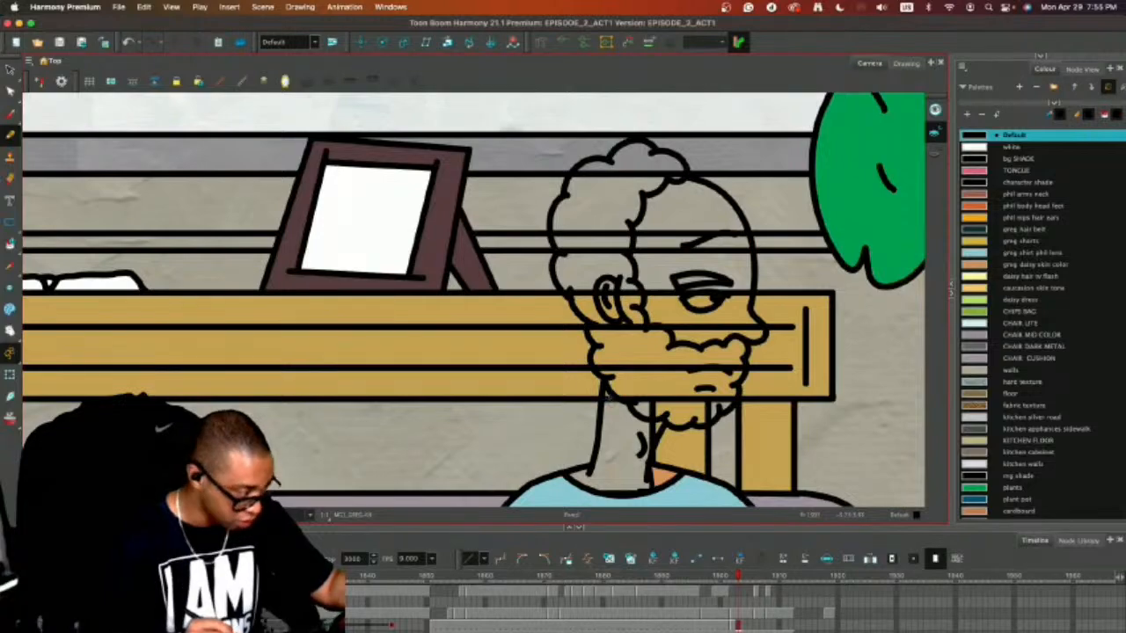
{"action": "key", "text": "alt+s"}
{"action": "left_click", "coordinate": [604, 398]}
{"action": "left_click_drag", "start_coordinate": [607, 383], "coordinate": [611, 382]}
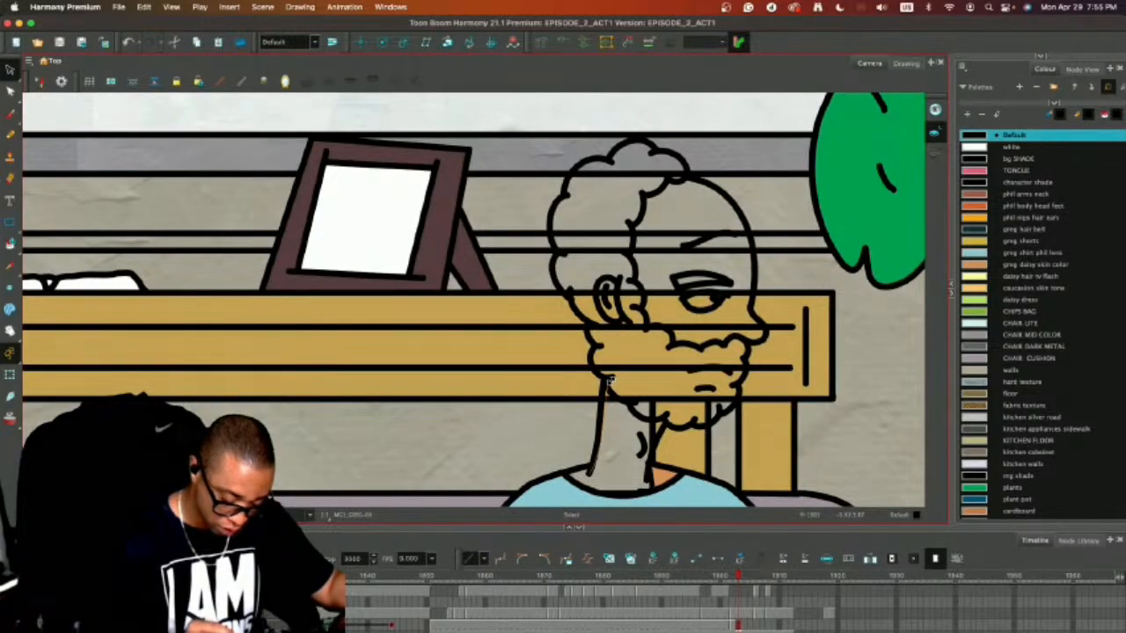
{"action": "left_click", "coordinate": [657, 353]}
Select all the man's linework on frames 1903 and 1902 in turn and flip between them with both characters in view.
{"action": "key", "text": "1"}
{"action": "key", "text": "1"}
{"action": "key", "text": "1"}
{"action": "key", "text": "1"}
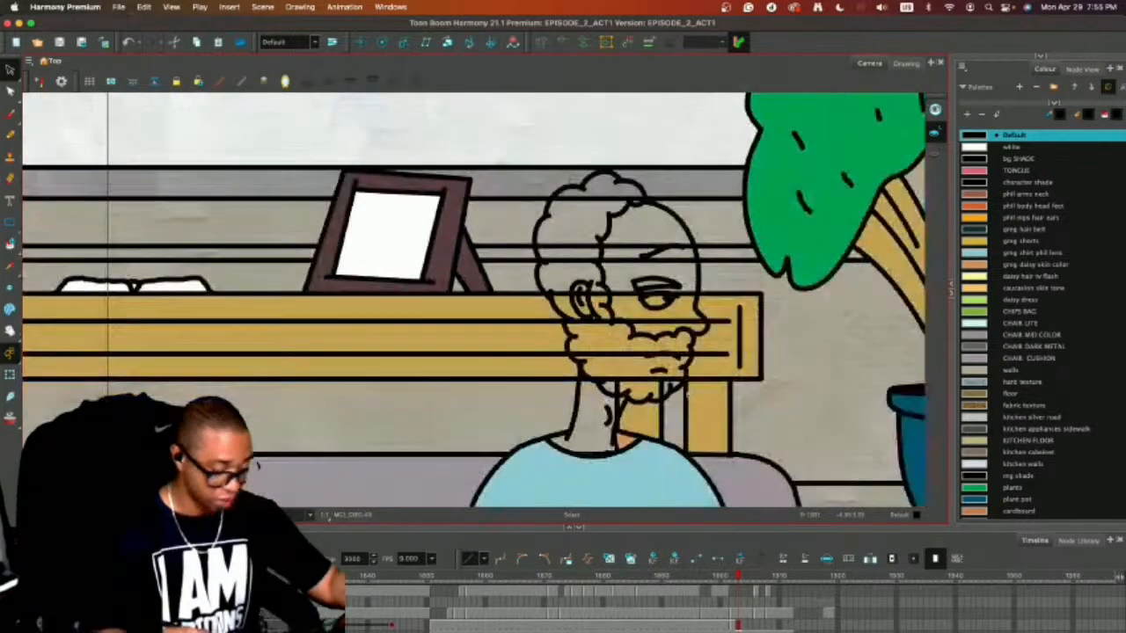
{"action": "left_click_drag", "start_coordinate": [716, 422], "coordinate": [619, 335]}
{"action": "key", "text": "super+a"}
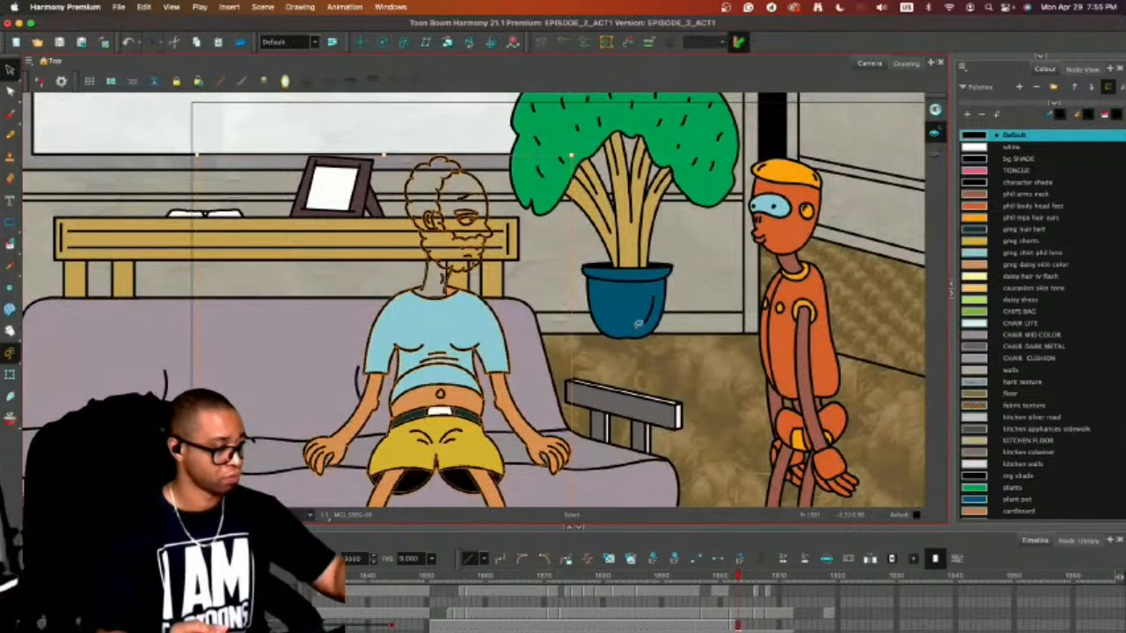
{"action": "key", "text": "super+a"}
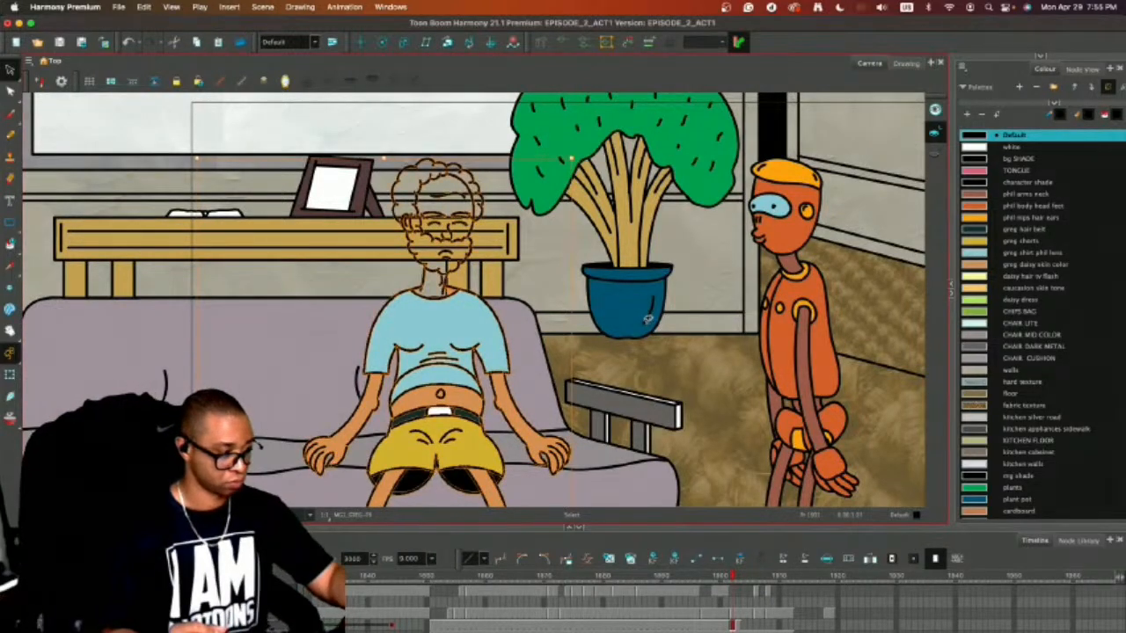
{"action": "key", "text": "."}
{"action": "key", "text": "."}
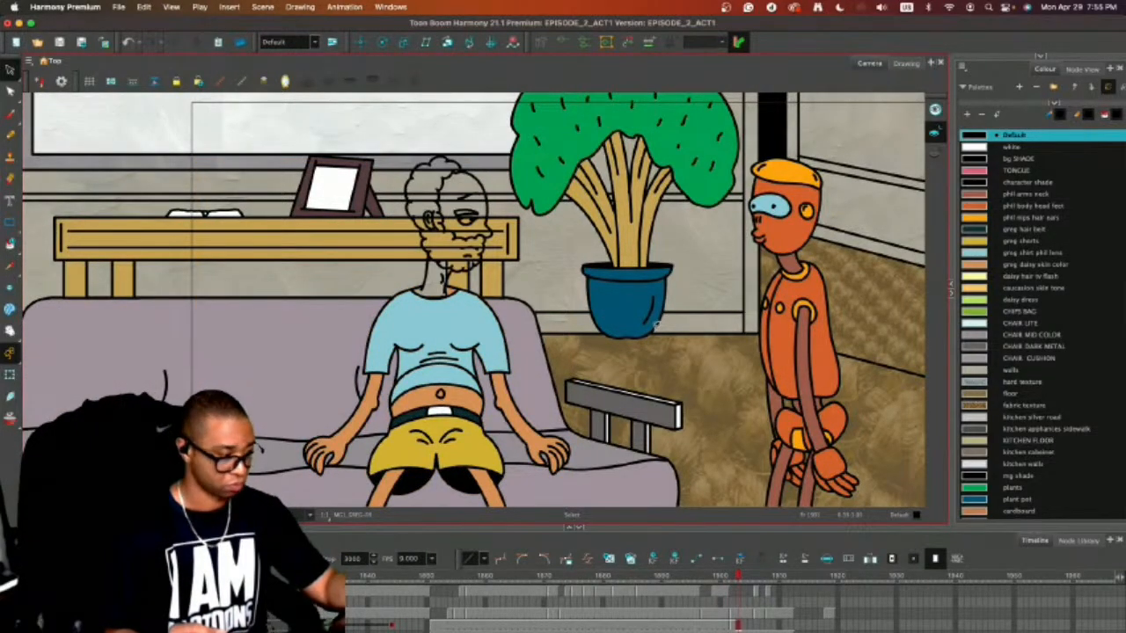
{"action": "key", "text": "."}
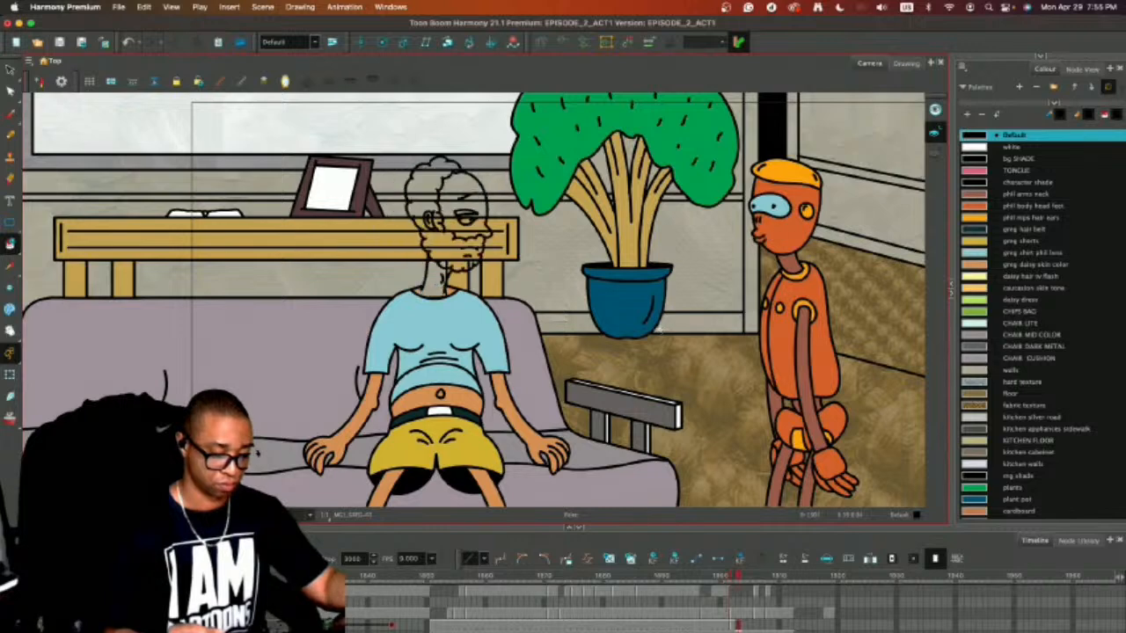
Fill the seated man's face and neck on frames 1903 and 1902 with the greg daisy skin color.
{"action": "left_click", "coordinate": [976, 264]}
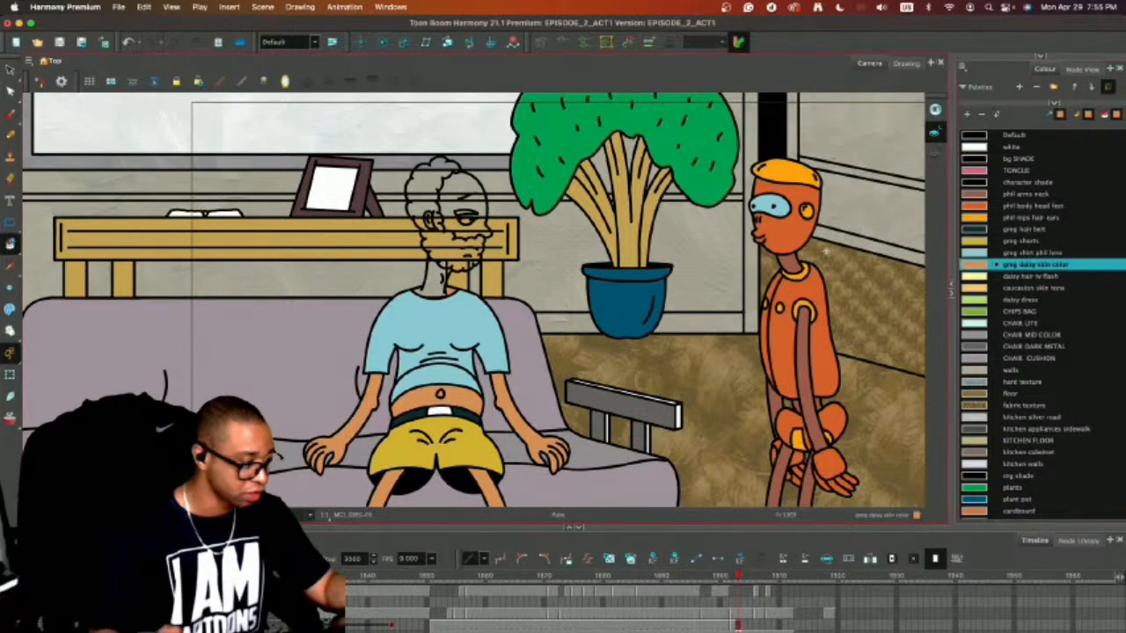
{"action": "left_click", "coordinate": [462, 195]}
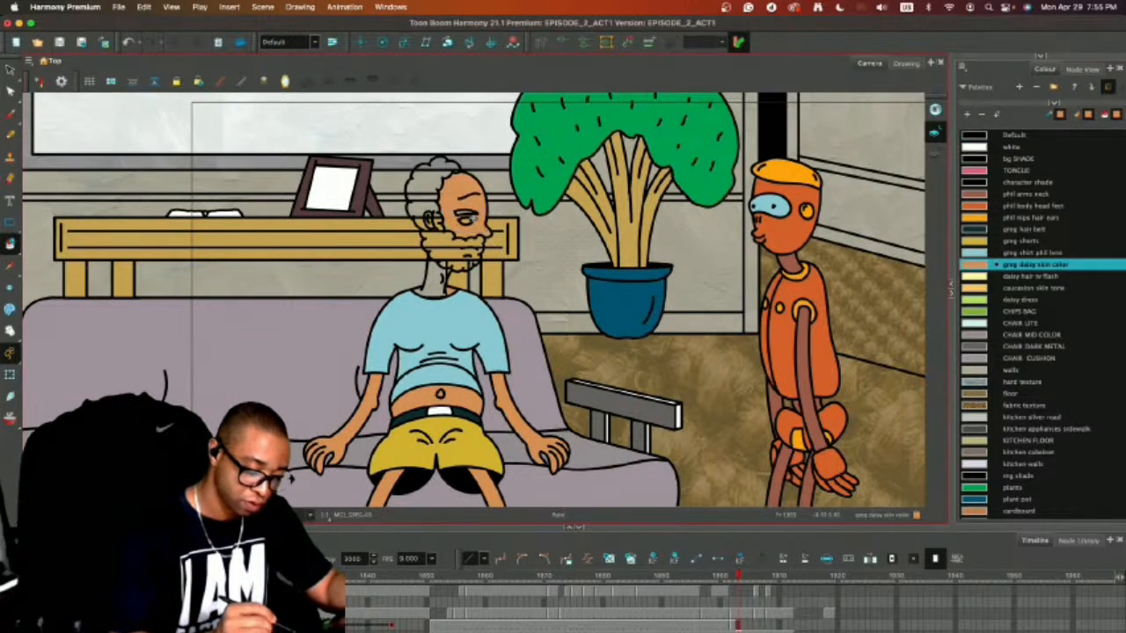
{"action": "left_click", "coordinate": [430, 279]}
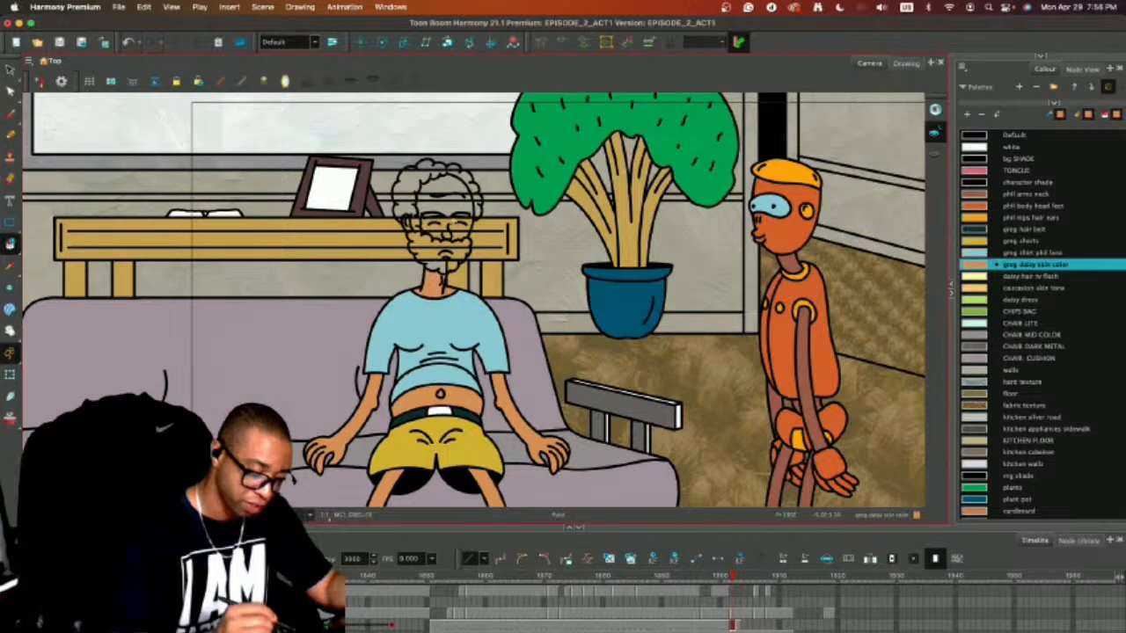
{"action": "left_click", "coordinate": [451, 203]}
{"action": "key", "text": "."}
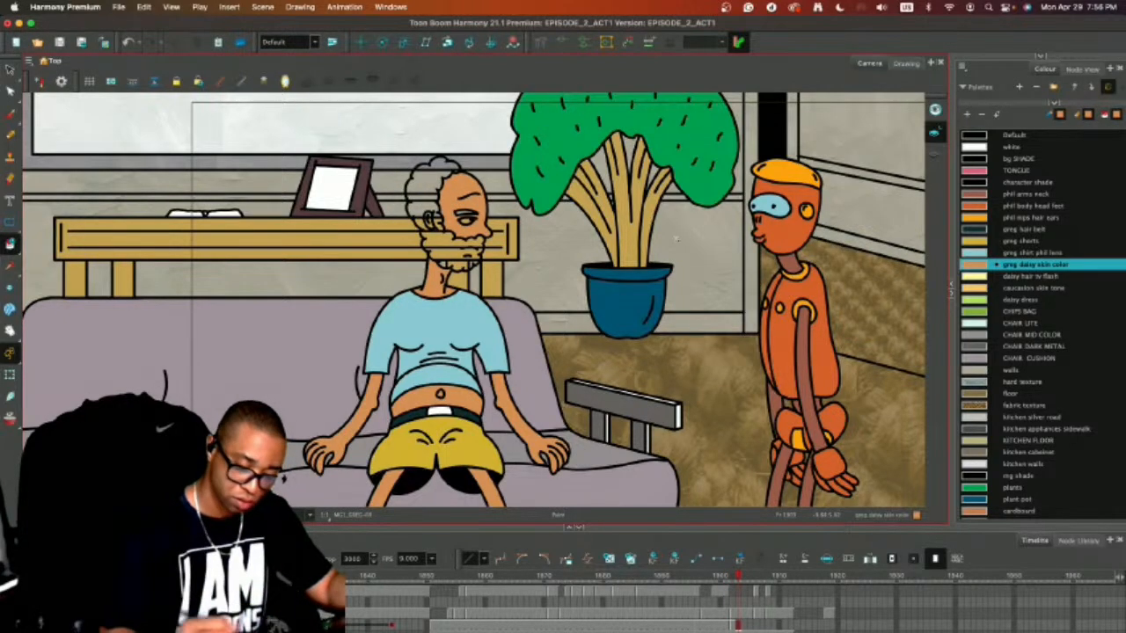
Fill the eye of the profile head on frame 1903 with white.
{"action": "left_click", "coordinate": [975, 147]}
{"action": "key", "text": "2"}
{"action": "left_click", "coordinate": [466, 202]}
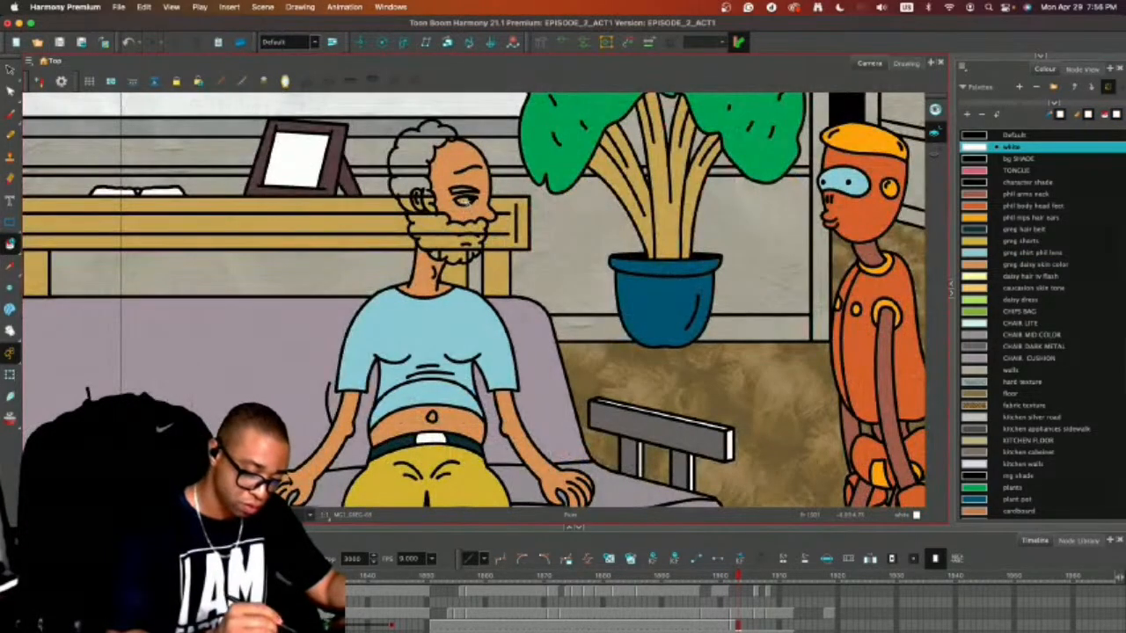
Fill the seated man's hair and beard on frames 1902 and 1903 with the greg hair belt color.
{"action": "left_click", "coordinate": [981, 231]}
{"action": "key", "text": "."}
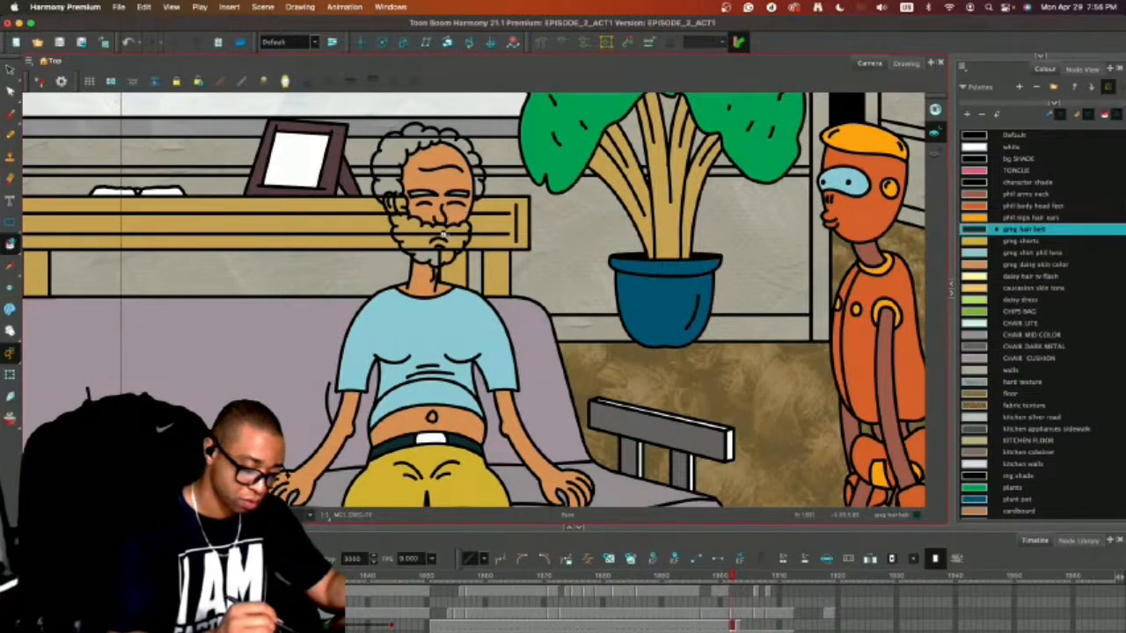
{"action": "left_click", "coordinate": [443, 235]}
{"action": "key", "text": "."}
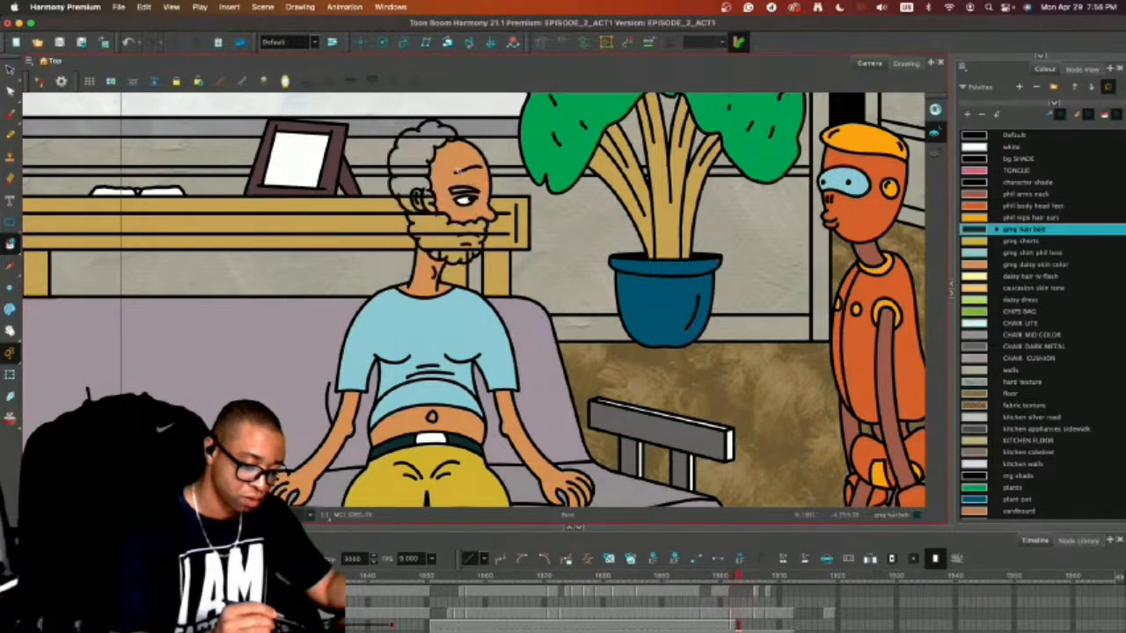
{"action": "left_click", "coordinate": [462, 189]}
{"action": "left_click", "coordinate": [425, 166]}
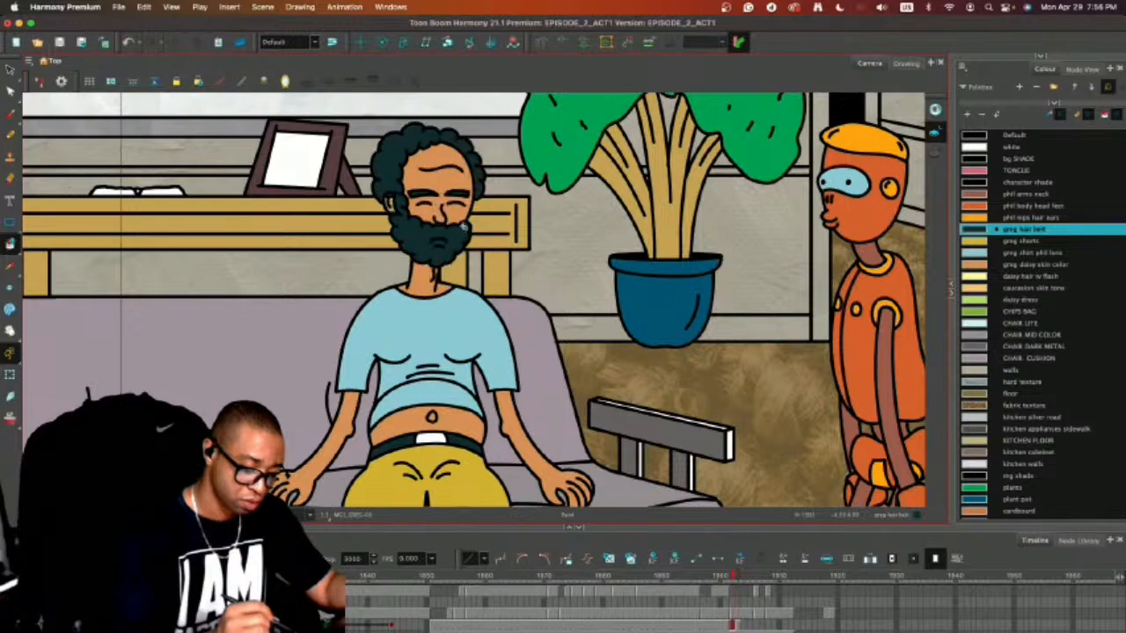
{"action": "key", "text": "."}
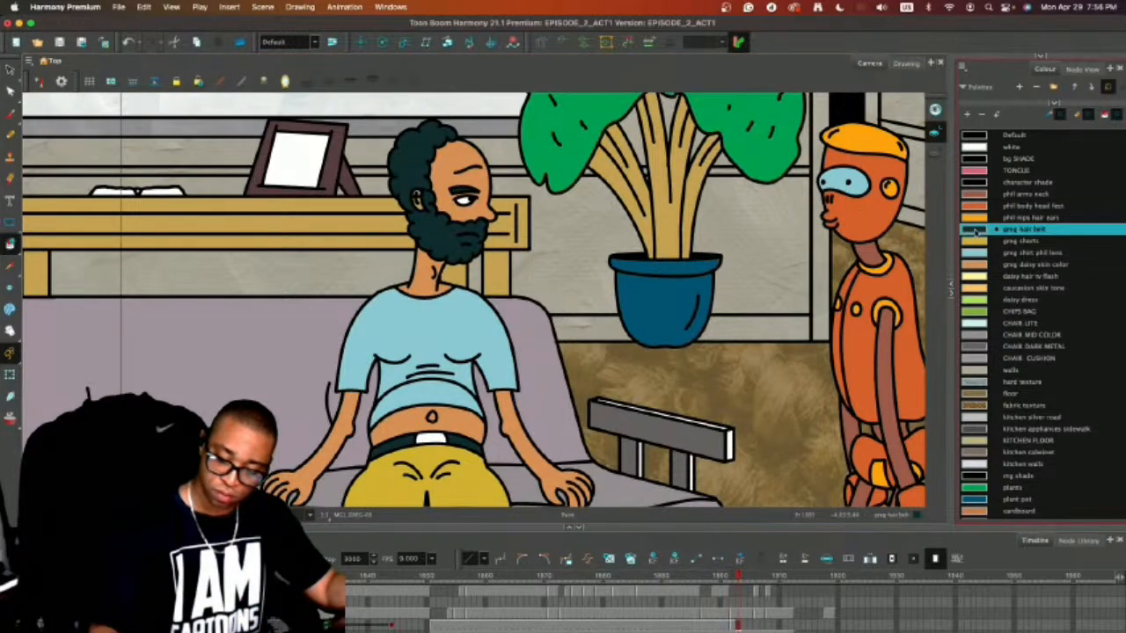
Fill the ear of the profile head on frame 1903 with the greg daisy skin color and review the head turn with the full shot in view.
{"action": "left_click", "coordinate": [978, 263]}
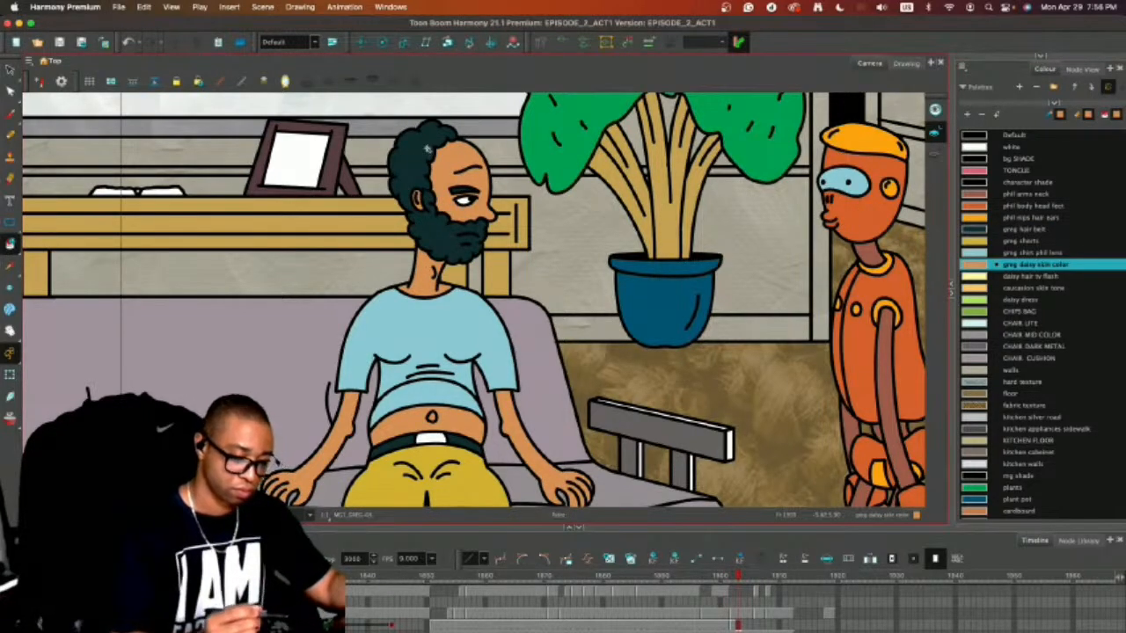
{"action": "key", "text": "2"}
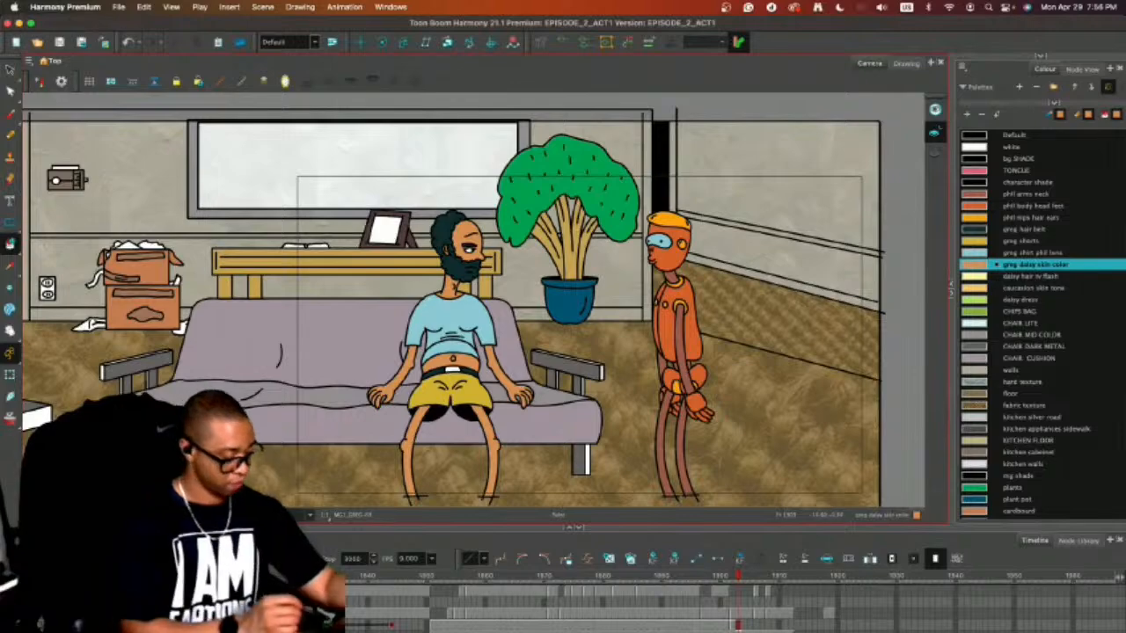
{"action": "key", "text": "m"}
{"action": "key", "text": "2"}
{"action": "key", "text": "2"}
{"action": "left_click_drag", "start_coordinate": [809, 369], "coordinate": [674, 346]}
{"action": "key", "text": "1"}
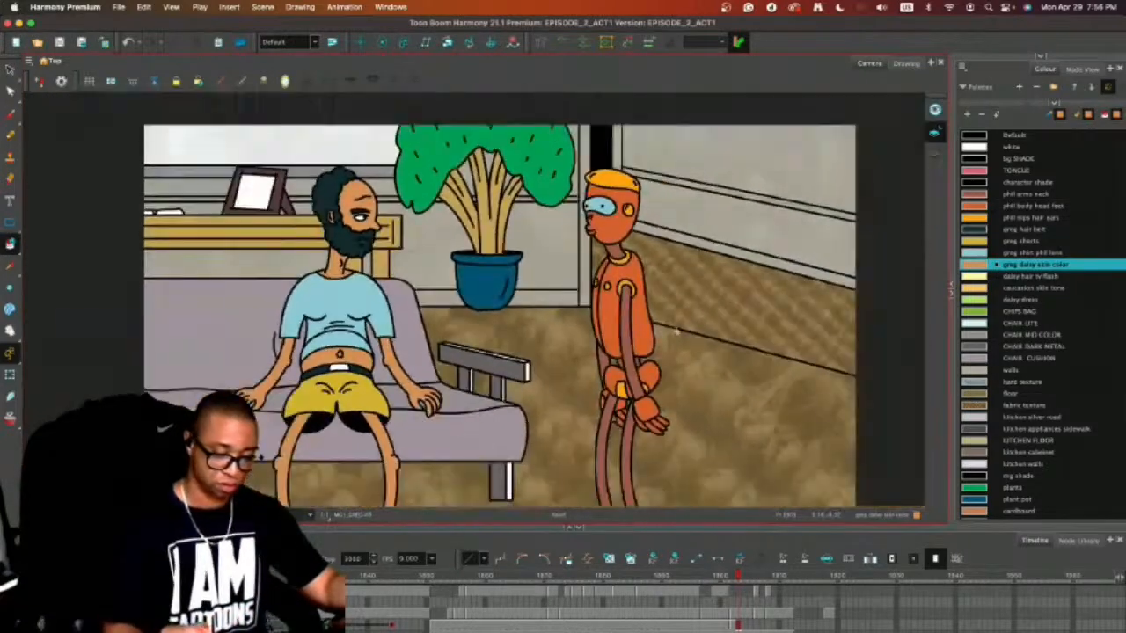
{"action": "scroll", "coordinate": [675, 332], "scroll_direction": "down", "scroll_amount": 1}
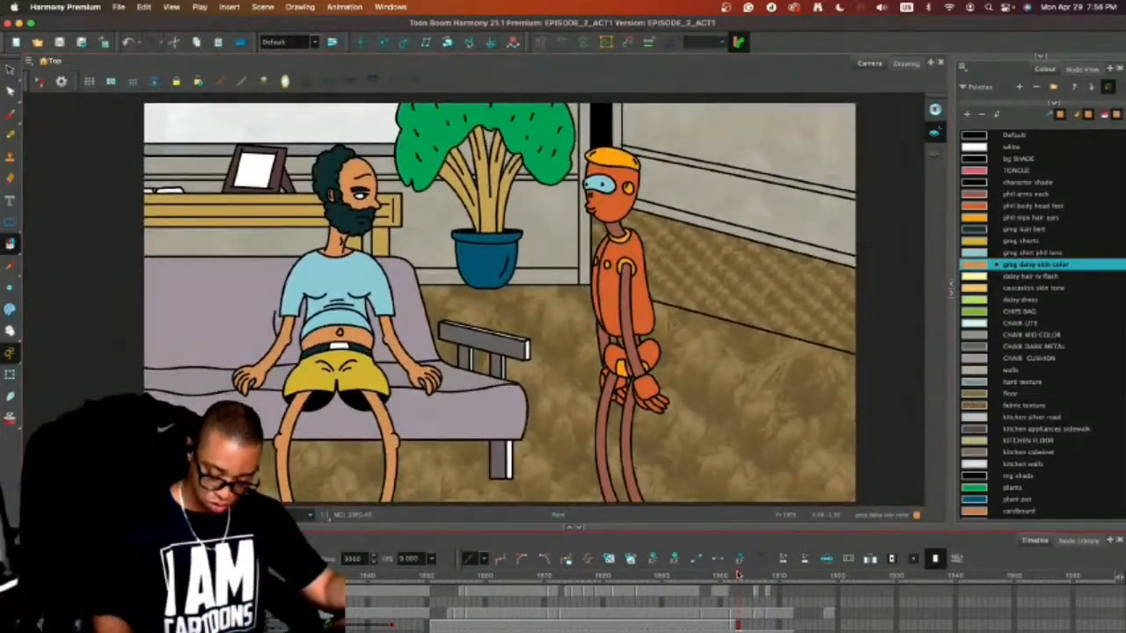
{"action": "mouse_move", "coordinate": [736, 574]}
{"action": "left_mouse_down"}
{"action": "mouse_move", "coordinate": [692, 576]}
{"action": "mouse_move", "coordinate": [737, 579]}
{"action": "left_mouse_up"}
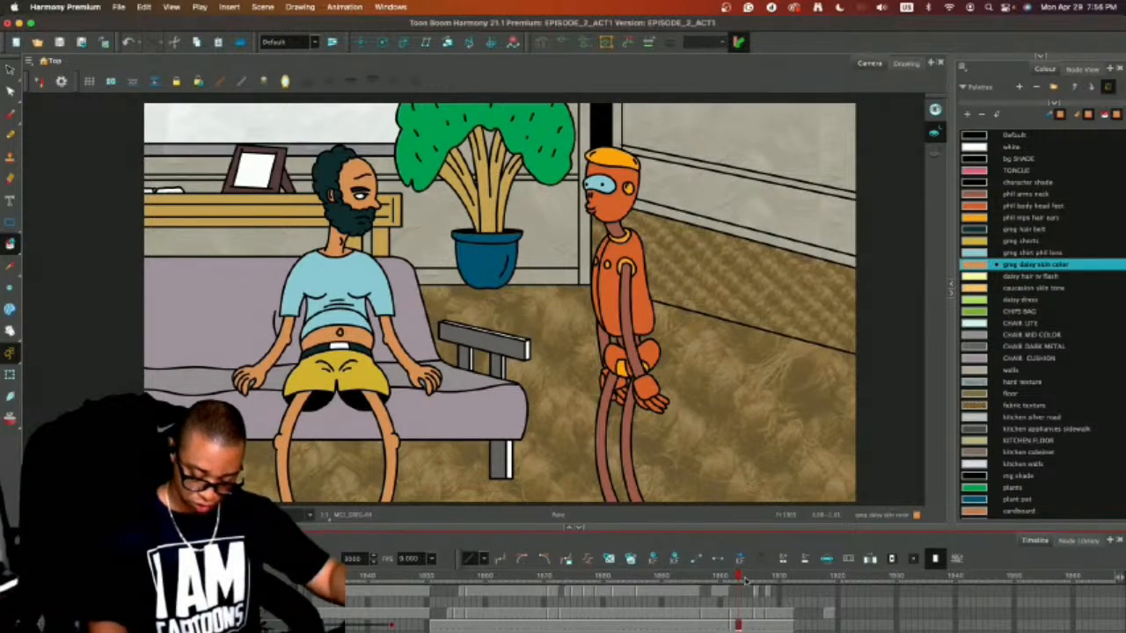
Remove the pasted reference characters' exposure from the character layer at frame 1918, over the next shot's rough sketch.
{"action": "mouse_move", "coordinate": [744, 578]}
{"action": "left_mouse_down"}
{"action": "mouse_move", "coordinate": [793, 576]}
{"action": "mouse_move", "coordinate": [692, 577]}
{"action": "mouse_move", "coordinate": [821, 574]}
{"action": "left_mouse_up"}
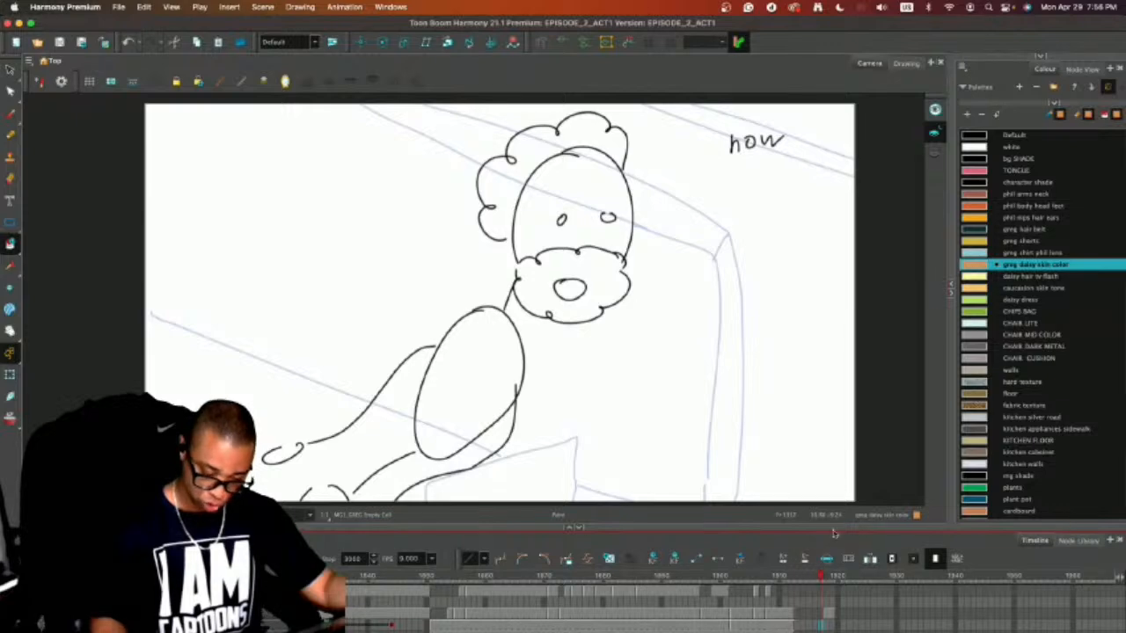
{"action": "key", "text": "alt+/"}
{"action": "key", "text": "1"}
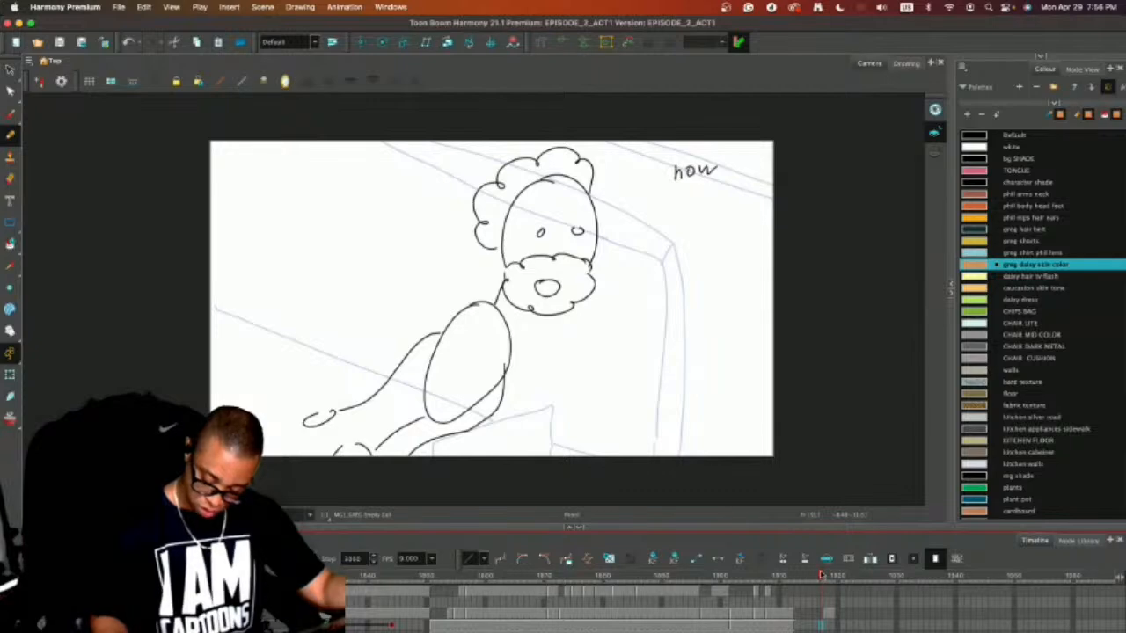
{"action": "left_click_drag", "start_coordinate": [822, 575], "coordinate": [826, 575]}
{"action": "left_click", "coordinate": [829, 613]}
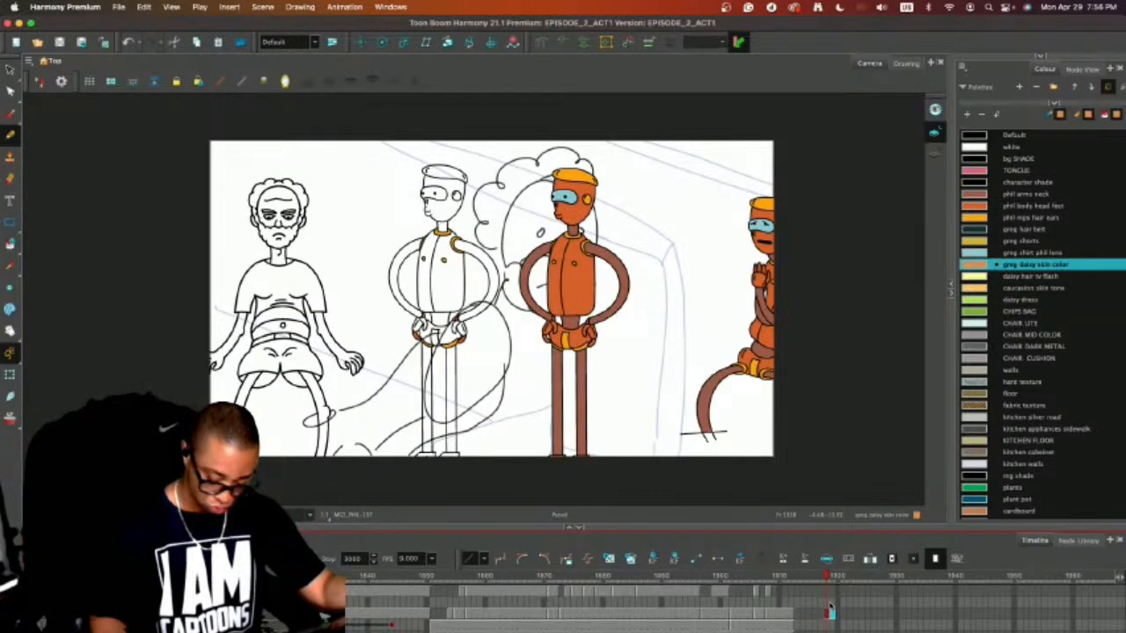
{"action": "key", "text": "Delete"}
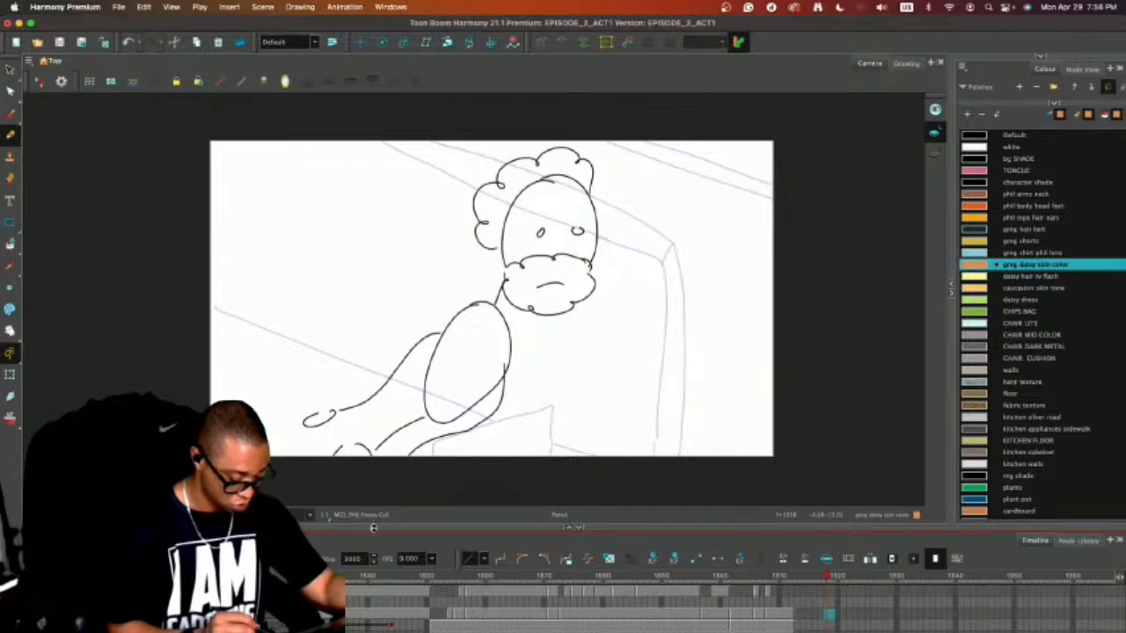
Paste the reference characters into the empty drawing layer at frame 1918 with Paste Special, set to always create drawing files.
{"action": "left_click_drag", "start_coordinate": [373, 529], "coordinate": [352, 448]}
{"action": "left_click", "coordinate": [810, 519]}
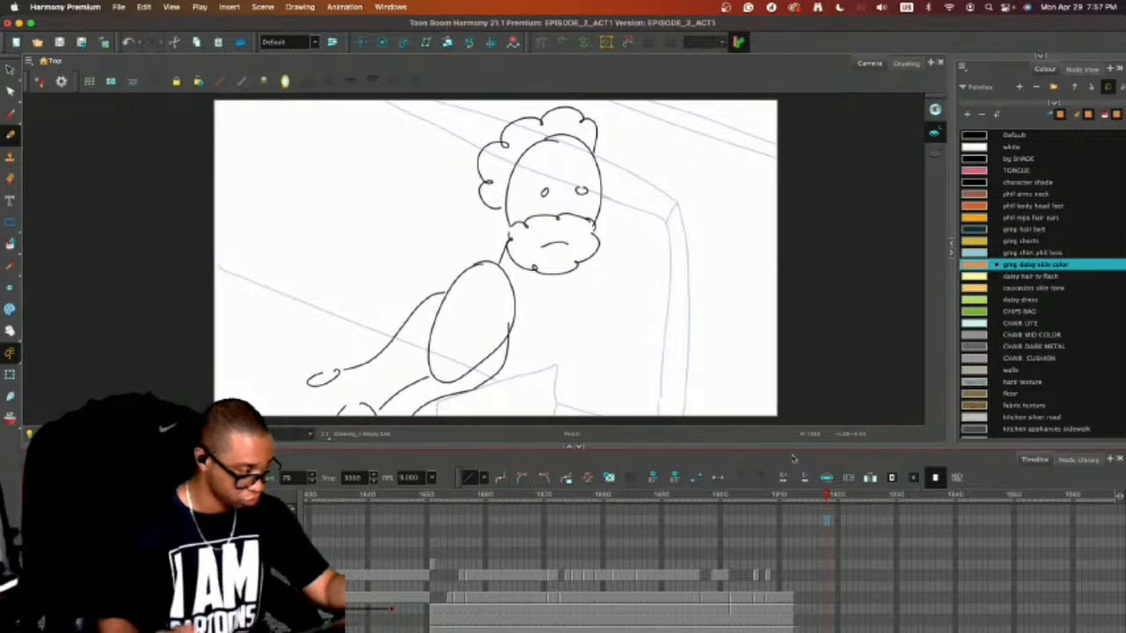
{"action": "key", "text": "super+b"}
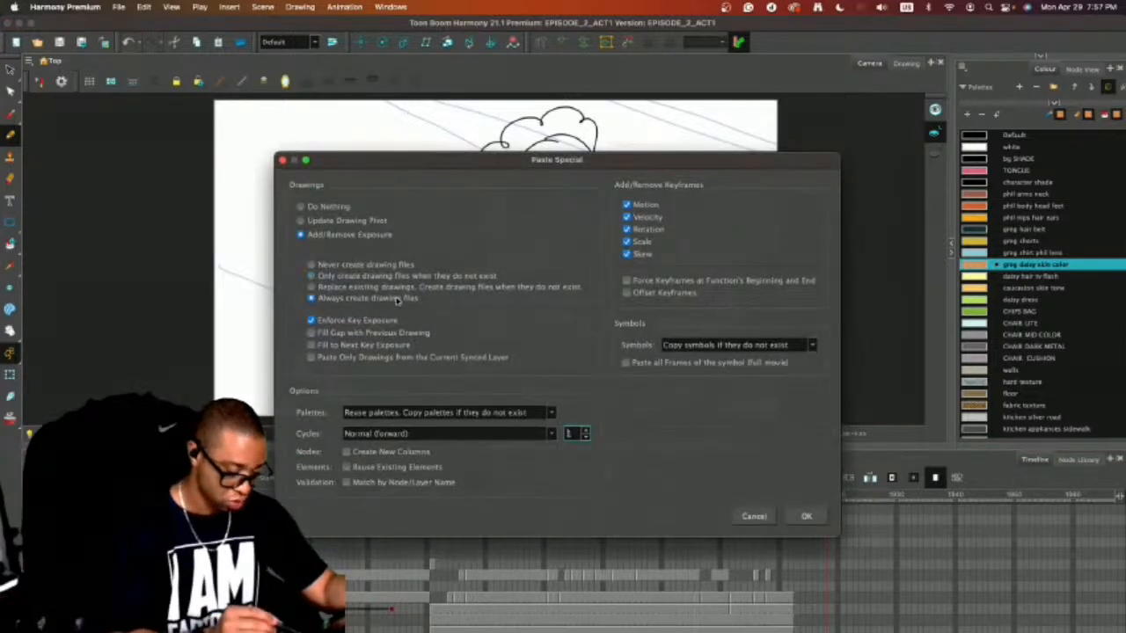
{"action": "left_click", "coordinate": [805, 516]}
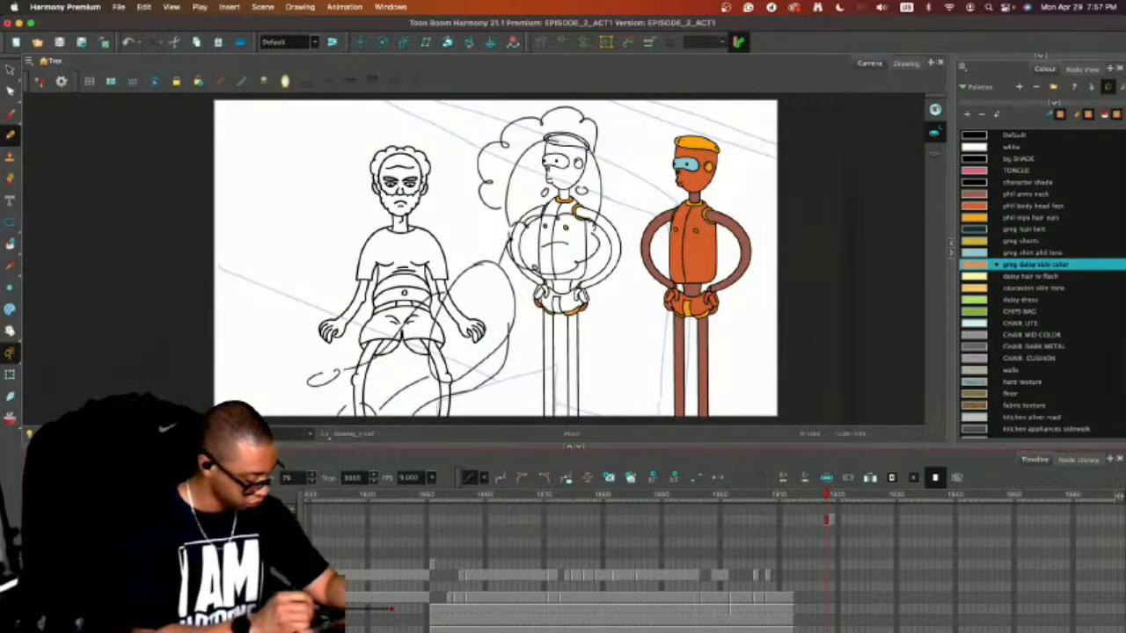
{"action": "key", "text": "super+z"}
{"action": "left_click", "coordinate": [828, 613]}
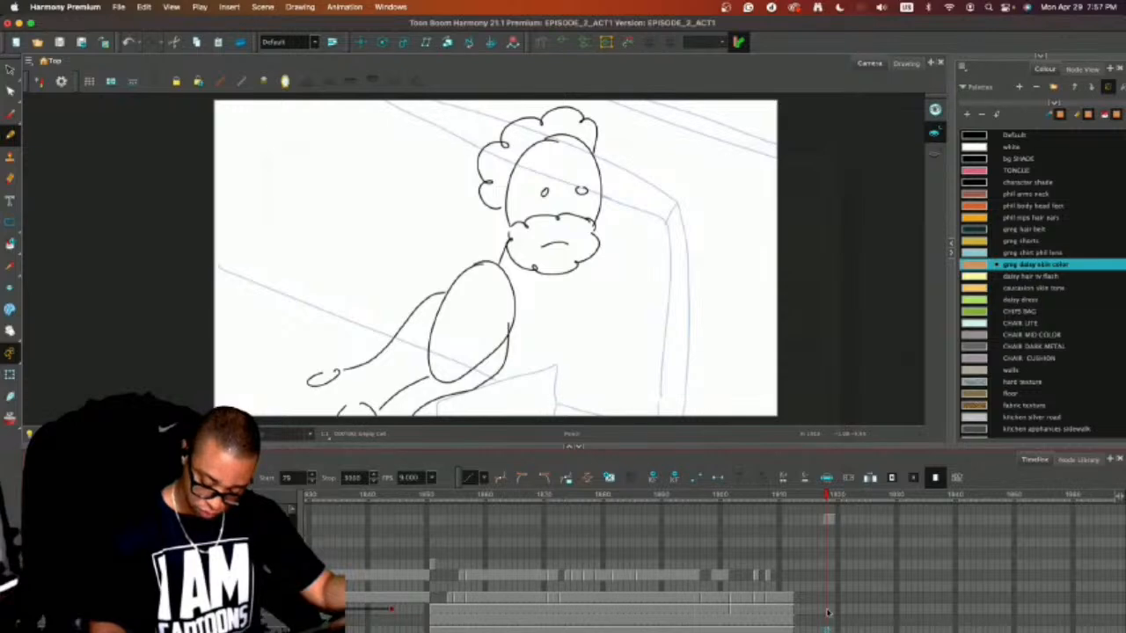
On the background layer at frame 1948, ink the two parallel slanted wall lines beyond the couch over the sketch in Default black.
{"action": "mouse_move", "coordinate": [827, 495]}
{"action": "left_mouse_down"}
{"action": "mouse_move", "coordinate": [792, 496]}
{"action": "mouse_move", "coordinate": [1014, 497]}
{"action": "mouse_move", "coordinate": [1002, 499]}
{"action": "left_mouse_up"}
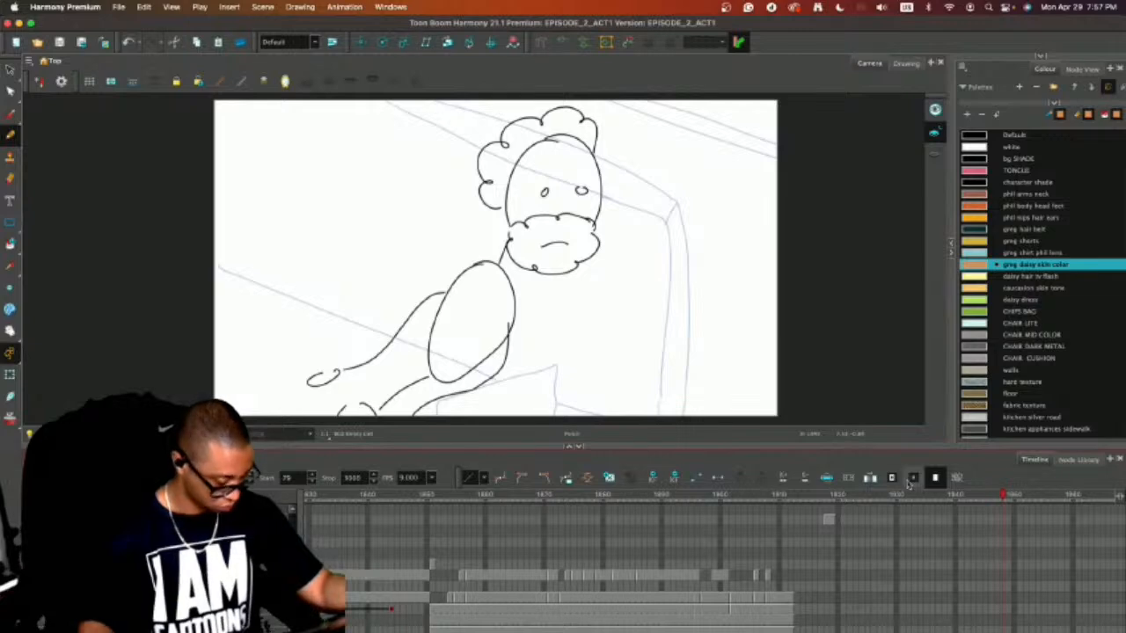
{"action": "key", "text": "2"}
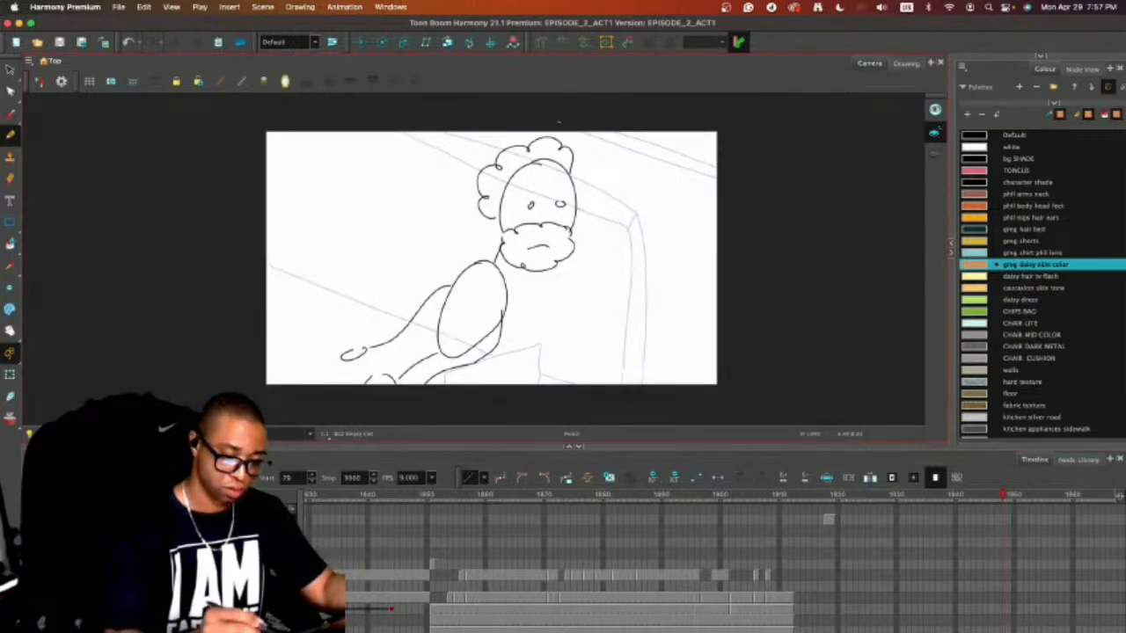
{"action": "left_click", "coordinate": [978, 136]}
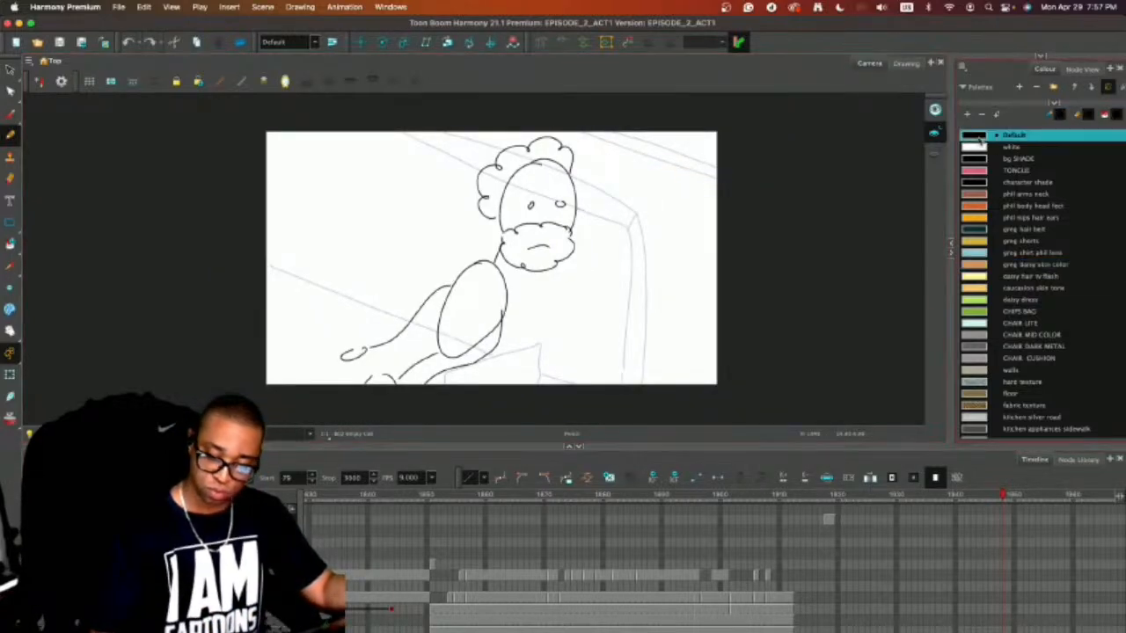
{"action": "mouse_move", "coordinate": [838, 447]}
{"action": "left_mouse_down"}
{"action": "mouse_move", "coordinate": [814, 572]}
{"action": "mouse_move", "coordinate": [792, 587]}
{"action": "left_mouse_up"}
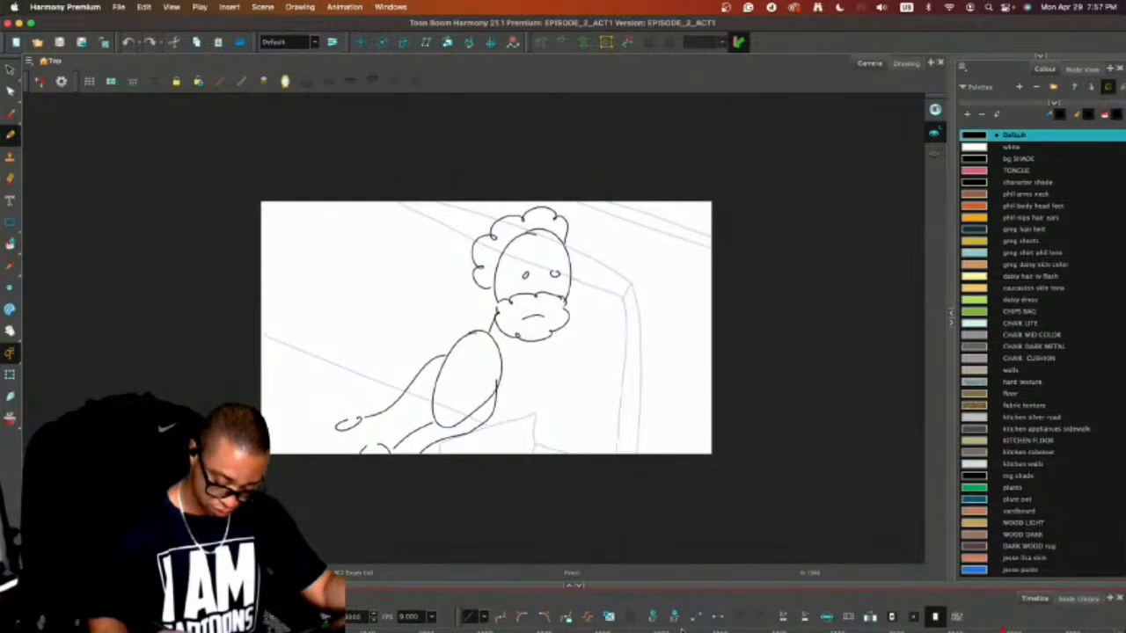
{"action": "key", "text": "1"}
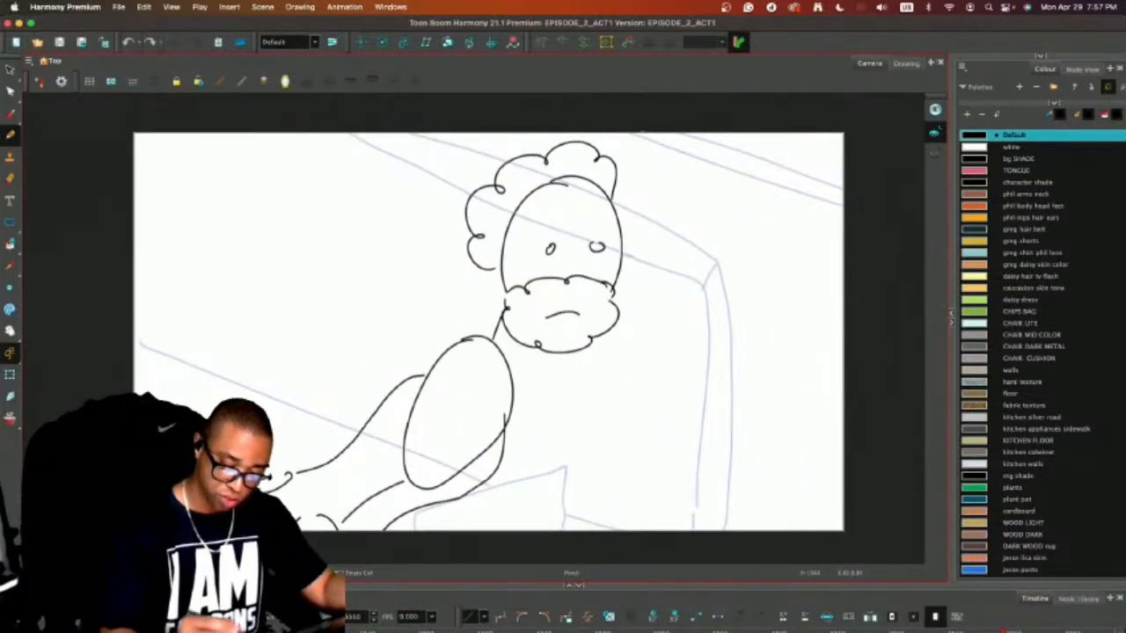
{"action": "left_click_drag", "start_coordinate": [611, 123], "coordinate": [872, 216]}
{"action": "left_click_drag", "start_coordinate": [657, 119], "coordinate": [887, 201]}
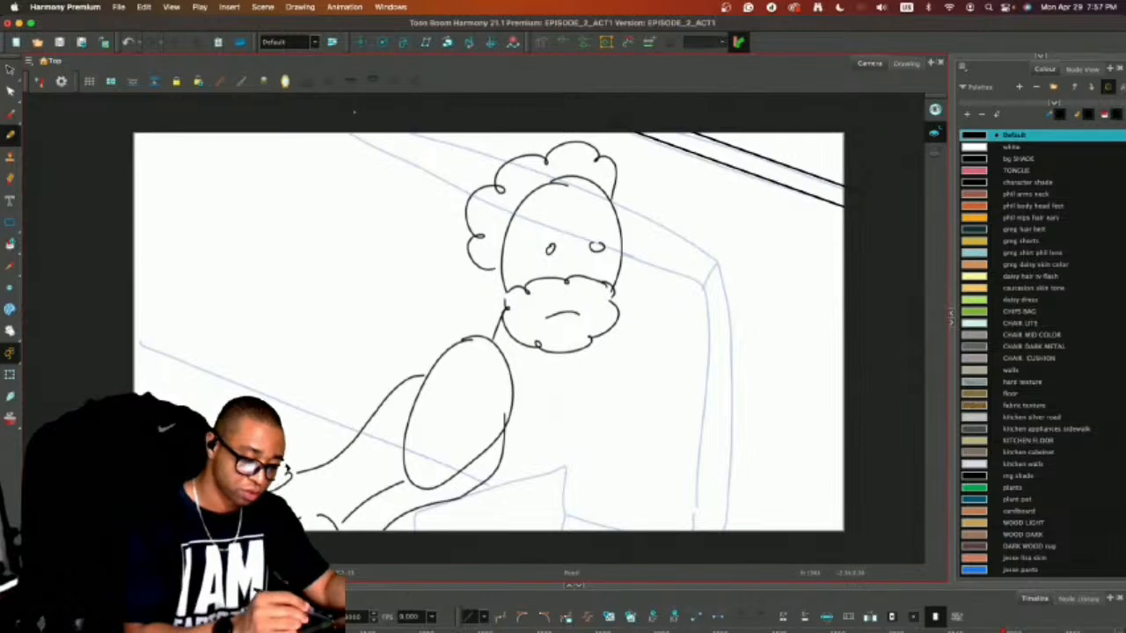
{"action": "mouse_move", "coordinate": [353, 112]}
{"action": "left_mouse_down"}
{"action": "mouse_move", "coordinate": [601, 191]}
{"action": "mouse_move", "coordinate": [712, 245]}
{"action": "left_mouse_up"}
{"action": "key", "text": "super+z"}
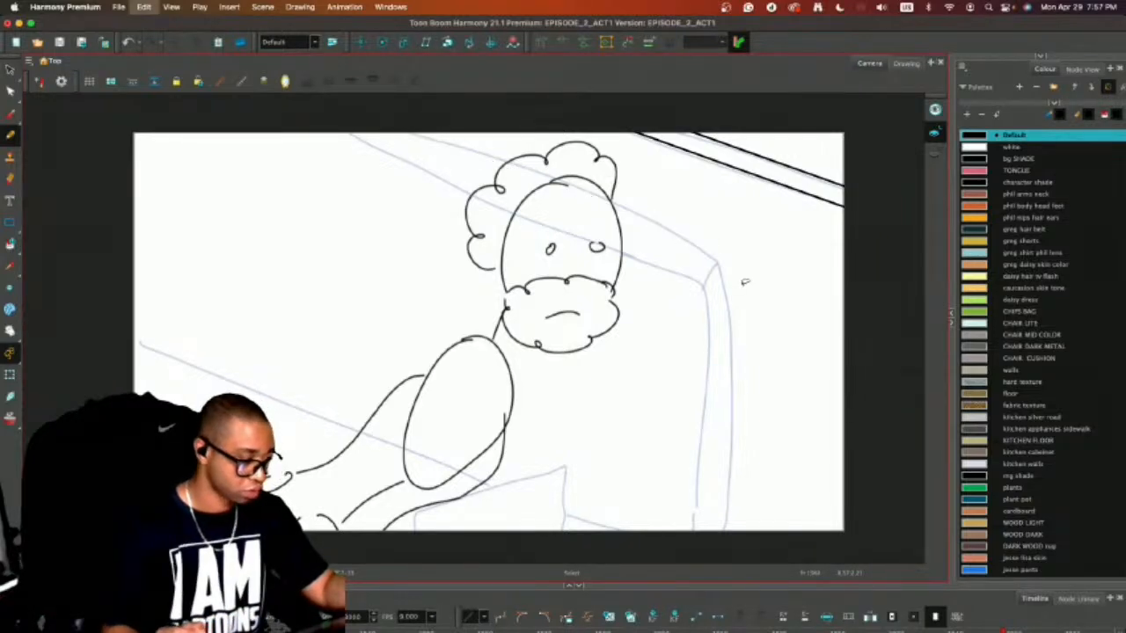
Check the finished couch shot around frame 1911 as reference for the new background, and return to frame 1948.
{"action": "left_click_drag", "start_coordinate": [899, 585], "coordinate": [902, 491]}
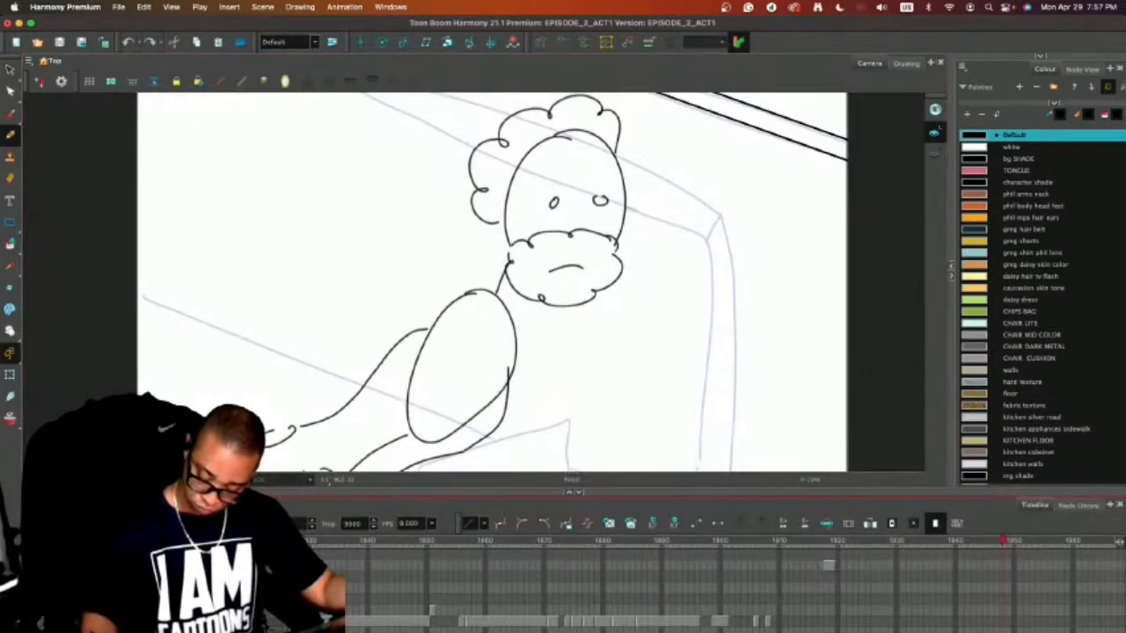
{"action": "left_click_drag", "start_coordinate": [986, 494], "coordinate": [989, 441]}
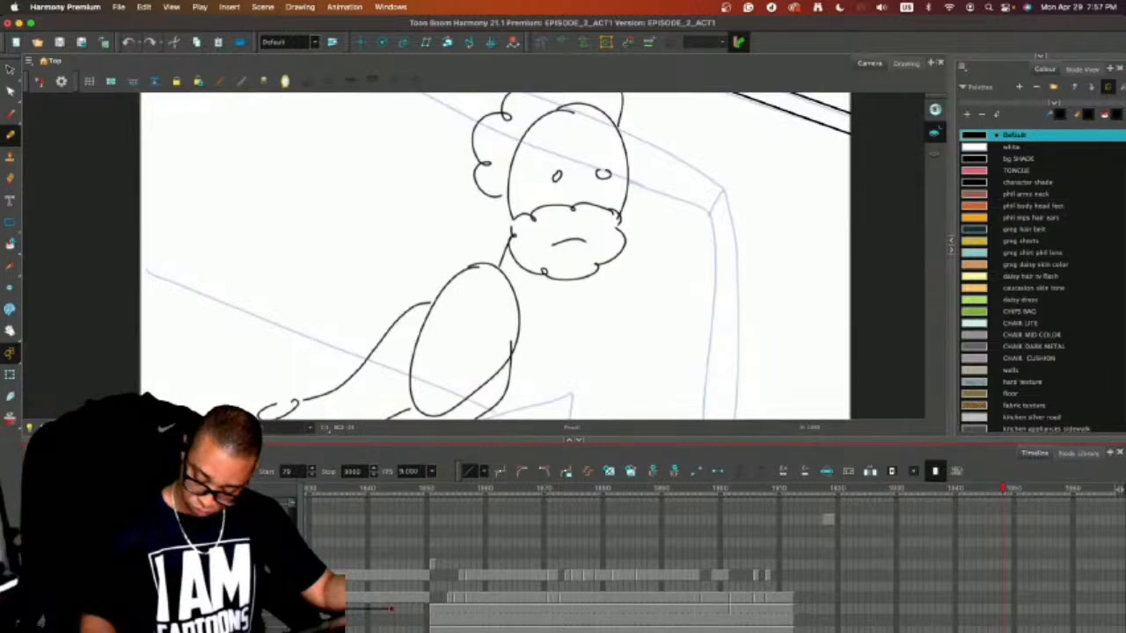
{"action": "key", "text": "comma"}
{"action": "key", "text": "comma"}
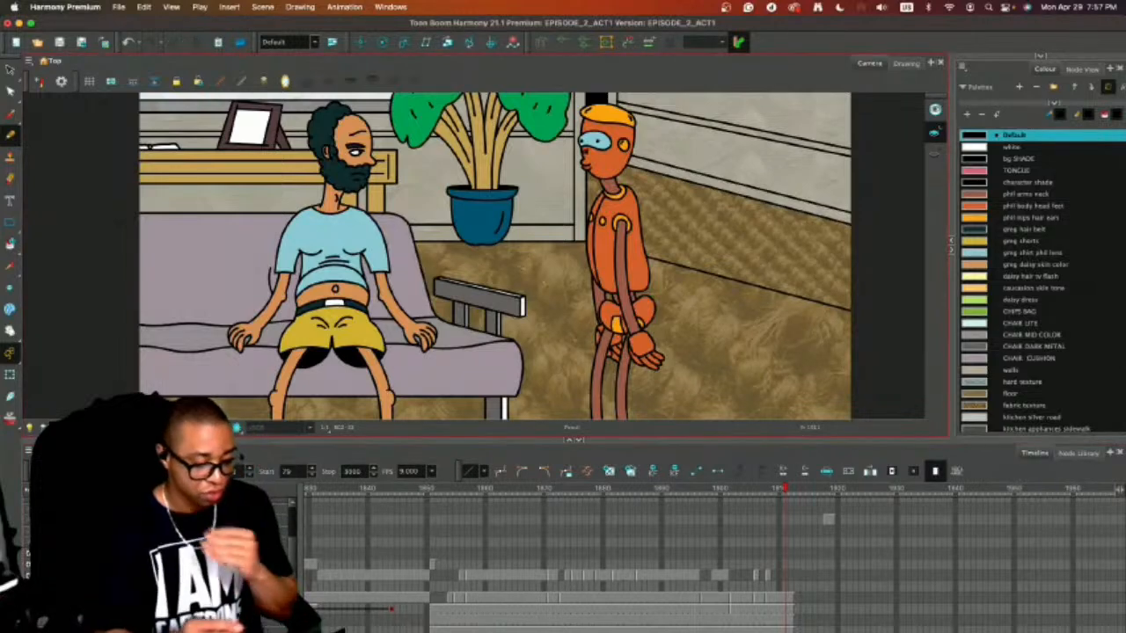
{"action": "left_click", "coordinate": [1004, 489]}
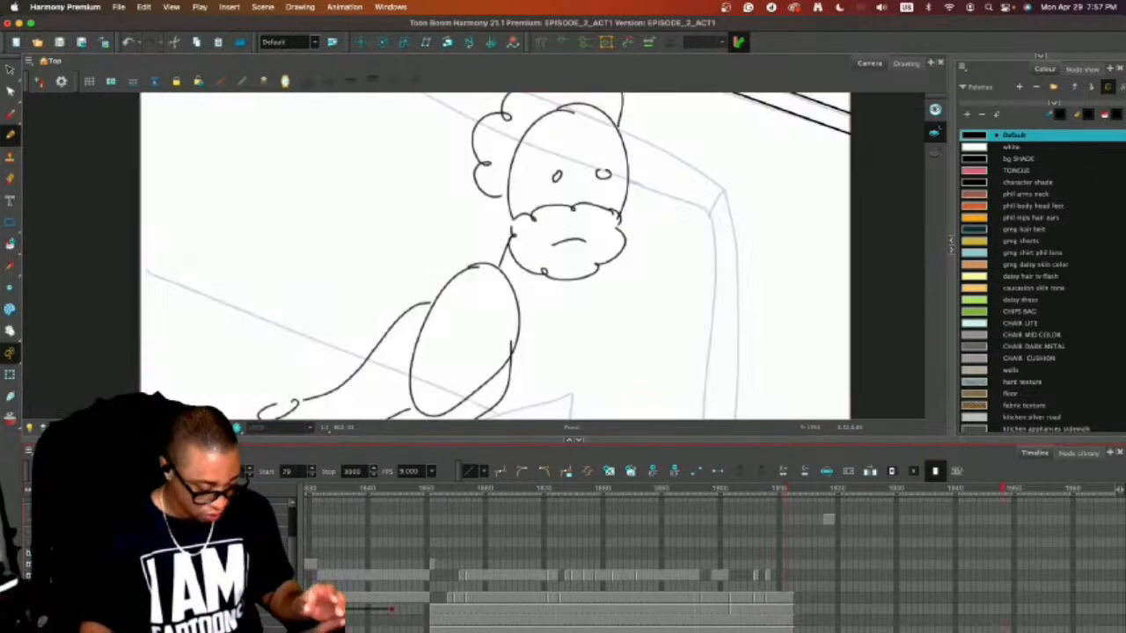
Ink the couch armrest's boxy outline over the sketch in front of the man, with straight vertical sides and slanted top edges.
{"action": "key", "text": "2"}
{"action": "key", "text": "2"}
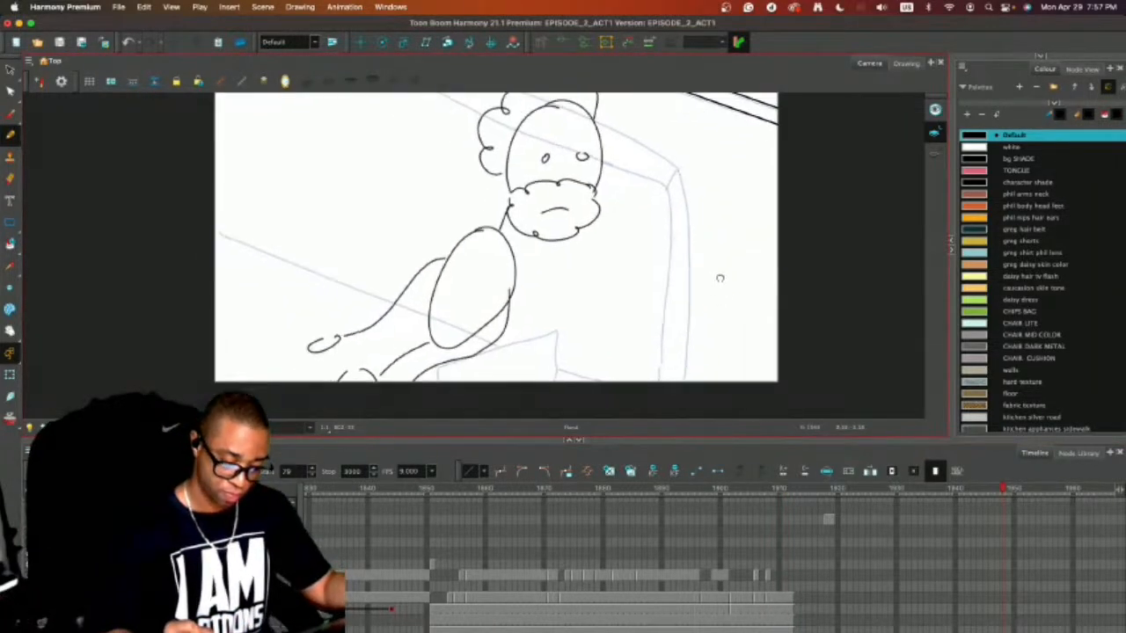
{"action": "scroll", "coordinate": [719, 278], "scroll_direction": "down", "scroll_amount": 2}
{"action": "left_click_drag", "start_coordinate": [664, 323], "coordinate": [654, 387]}
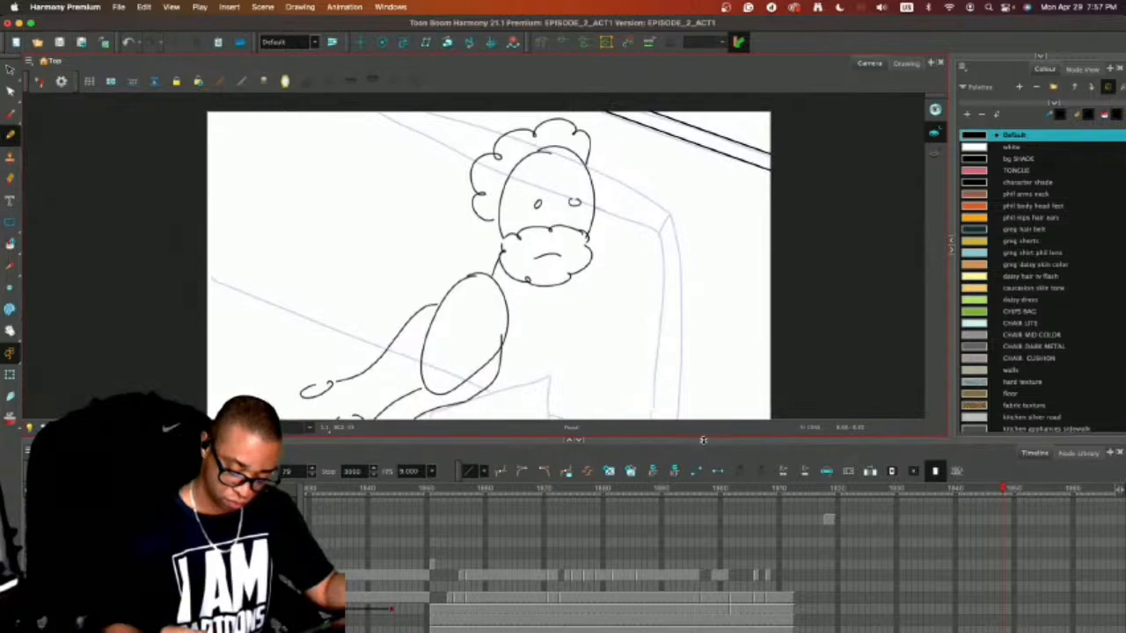
{"action": "left_click_drag", "start_coordinate": [704, 439], "coordinate": [704, 549]}
{"action": "key", "text": "2"}
{"action": "left_click_drag", "start_coordinate": [768, 442], "coordinate": [779, 400]}
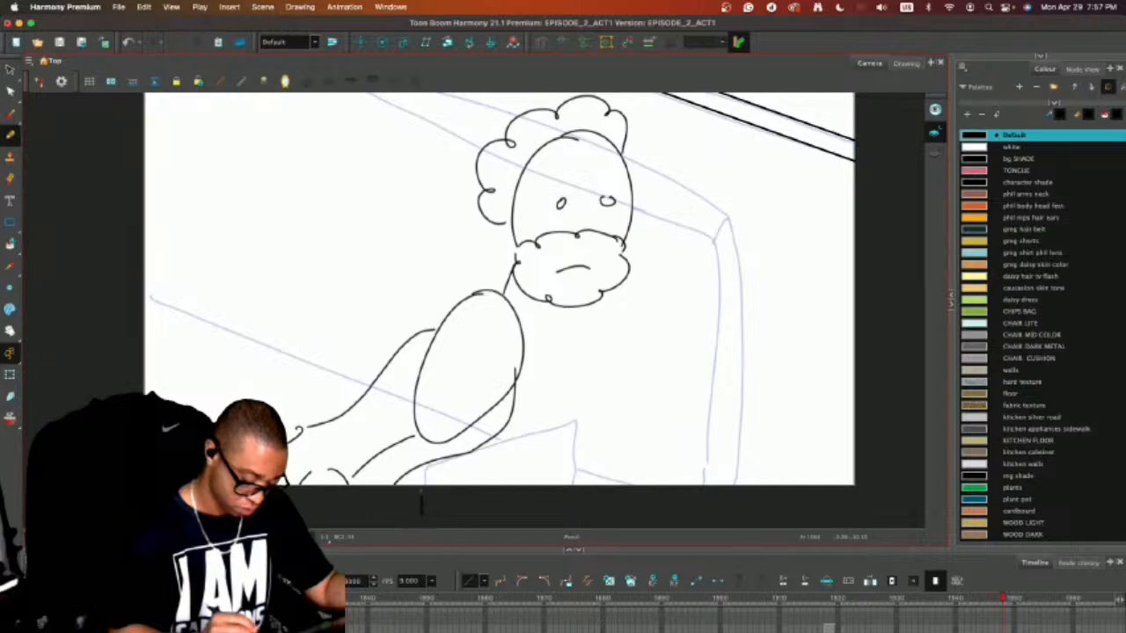
{"action": "left_click_drag", "start_coordinate": [421, 501], "coordinate": [421, 456]}
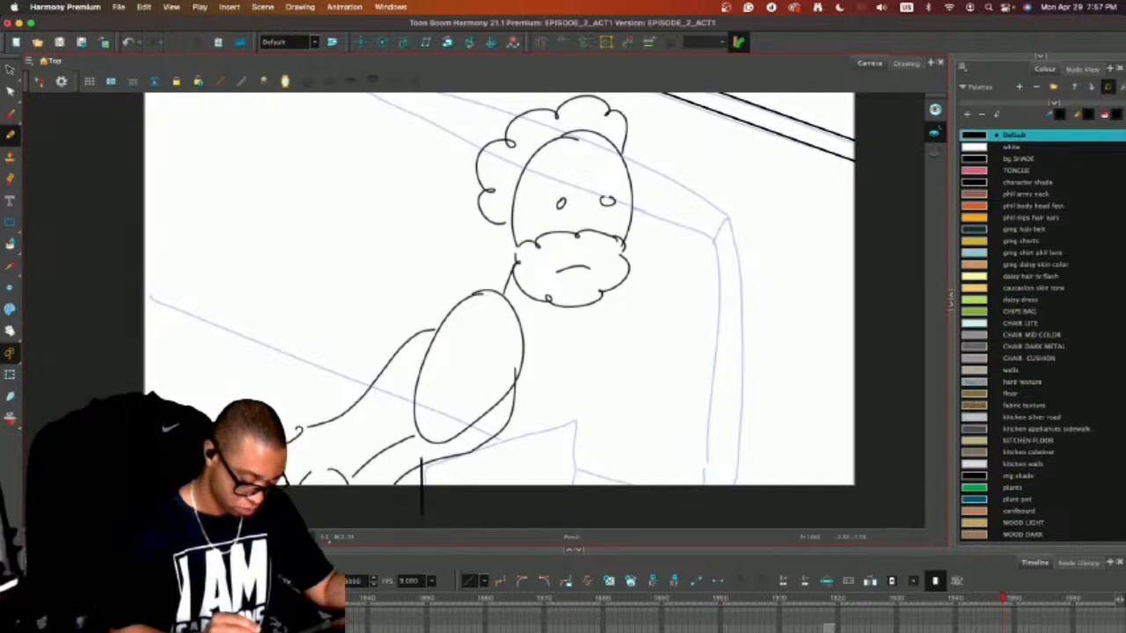
{"action": "mouse_move", "coordinate": [449, 446]}
{"action": "left_mouse_down"}
{"action": "mouse_move", "coordinate": [576, 412]}
{"action": "mouse_move", "coordinate": [612, 431]}
{"action": "mouse_move", "coordinate": [613, 511]}
{"action": "mouse_move", "coordinate": [422, 509]}
{"action": "left_mouse_up"}
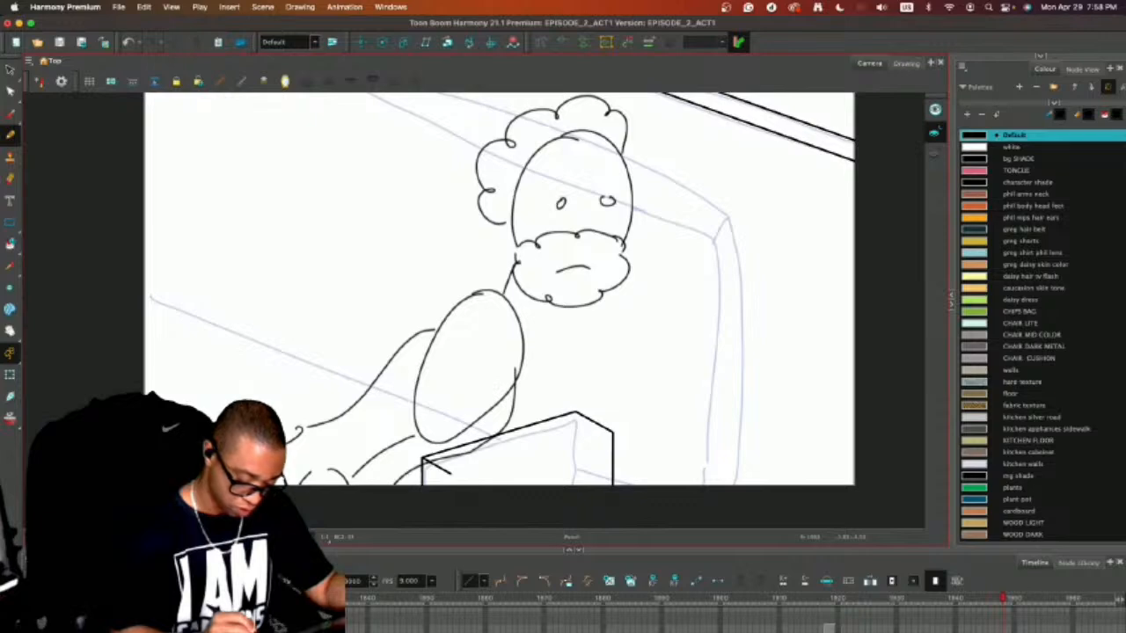
Draw the long front edge of the armrest's top face, redoing it slightly lower at its near corner.
{"action": "left_click_drag", "start_coordinate": [450, 472], "coordinate": [610, 432]}
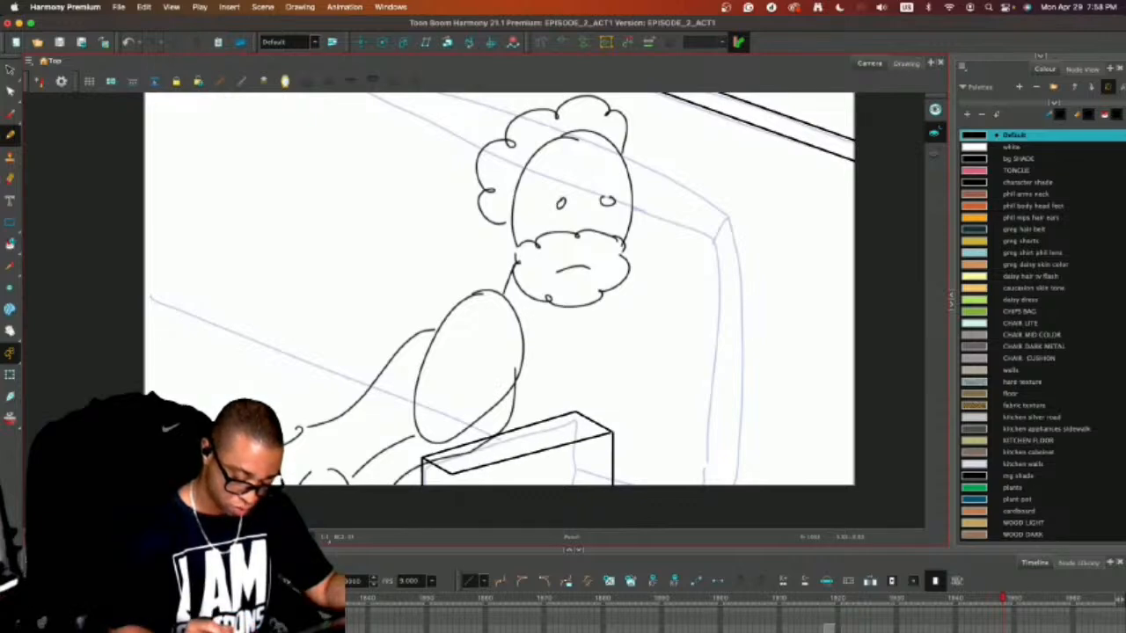
{"action": "key", "text": "super+z"}
{"action": "left_click_drag", "start_coordinate": [611, 432], "coordinate": [447, 481]}
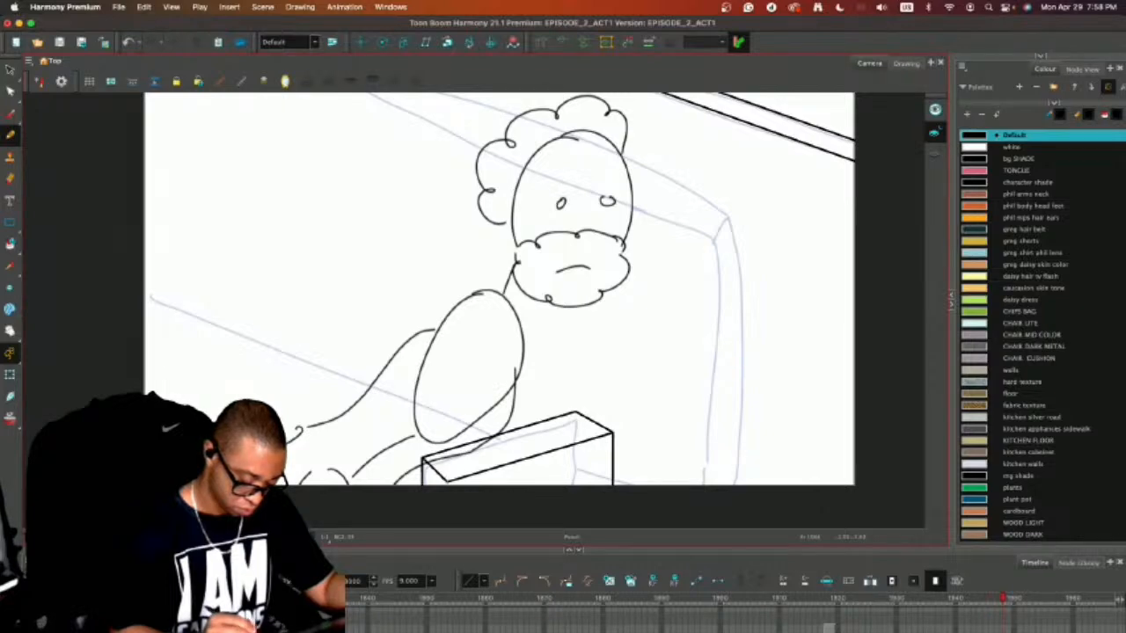
Select the inked armrest outline and move it slightly right and down from its sketched position.
{"action": "left_click_drag", "start_coordinate": [450, 533], "coordinate": [450, 534]}
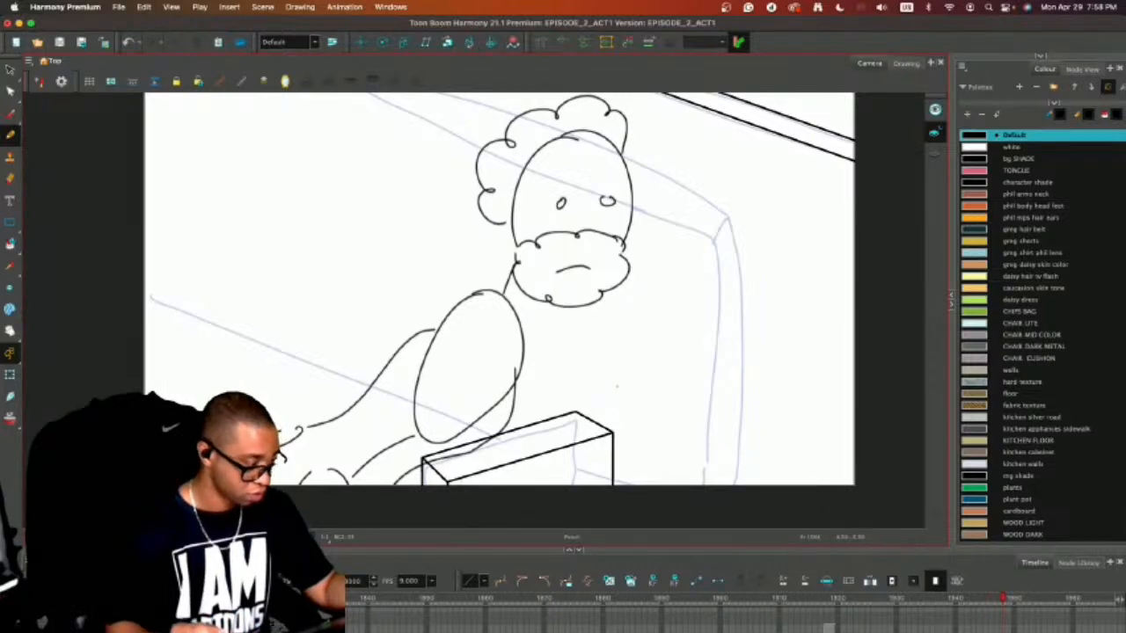
{"action": "mouse_move", "coordinate": [442, 416]}
{"action": "left_mouse_down"}
{"action": "mouse_move", "coordinate": [526, 547]}
{"action": "mouse_move", "coordinate": [620, 394]}
{"action": "left_mouse_up"}
{"action": "scroll", "coordinate": [546, 394], "scroll_direction": "down", "scroll_amount": 3}
{"action": "left_click_drag", "start_coordinate": [546, 394], "coordinate": [577, 416]}
{"action": "left_click", "coordinate": [763, 355]}
{"action": "key", "text": "alt+/"}
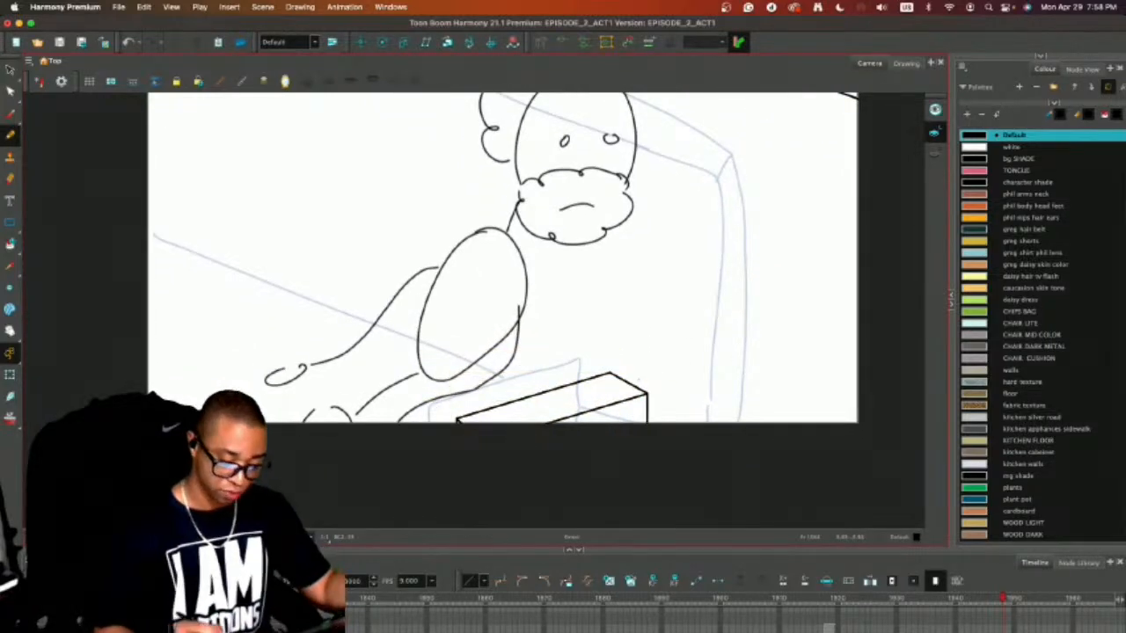
Enlarge the drawing area by shrinking the timeline and collapsing the colour palette area.
{"action": "left_click_drag", "start_coordinate": [677, 290], "coordinate": [671, 341]}
{"action": "key", "text": "1"}
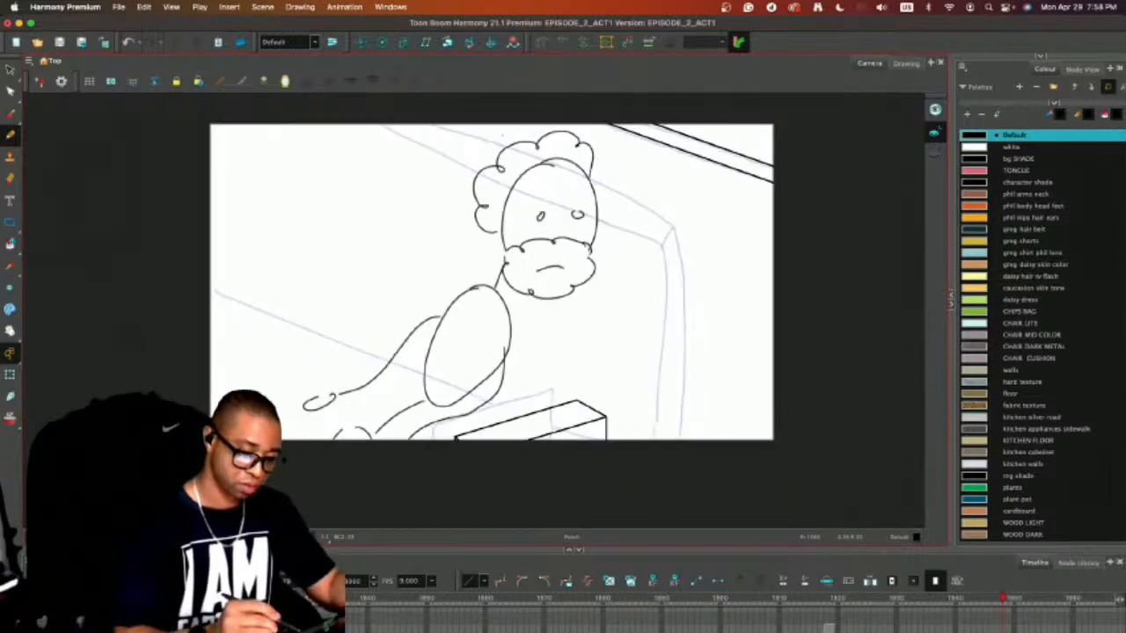
{"action": "left_click_drag", "start_coordinate": [527, 166], "coordinate": [524, 178]}
{"action": "key", "text": "2"}
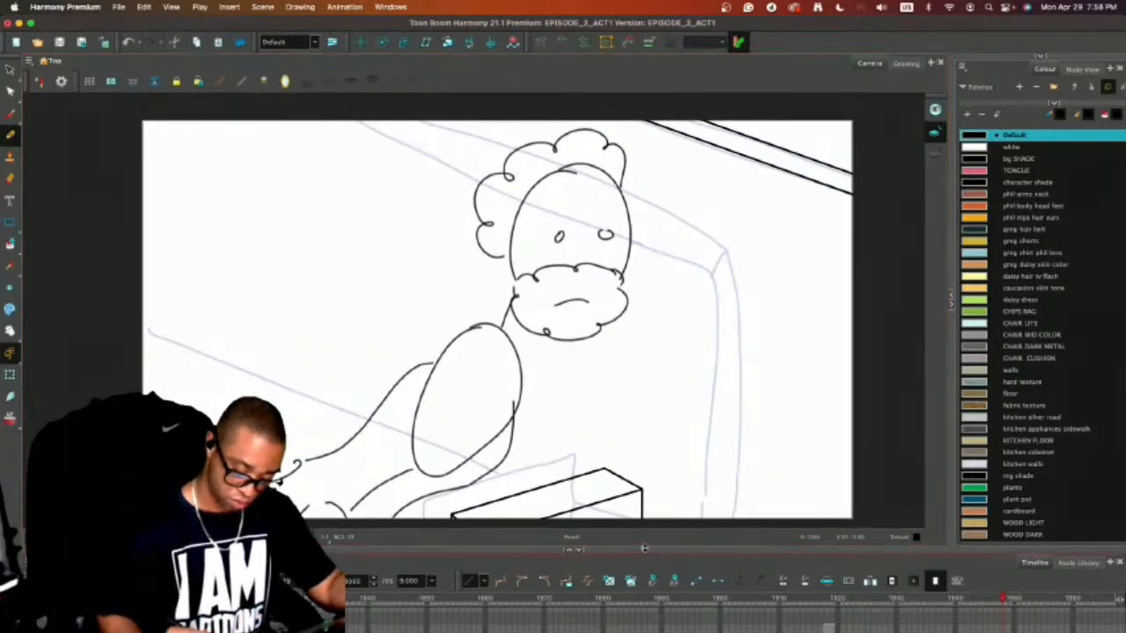
{"action": "left_click_drag", "start_coordinate": [648, 550], "coordinate": [648, 587]}
{"action": "left_click_drag", "start_coordinate": [950, 321], "coordinate": [1123, 316]}
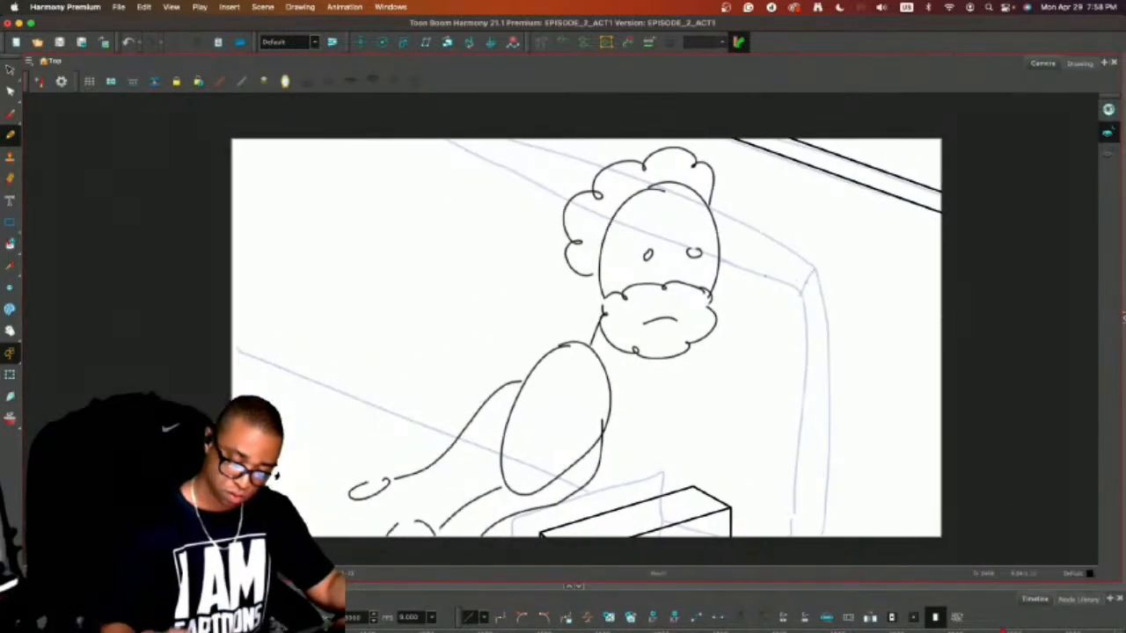
Ink the couch backrest's outer and inner edges with a rounded upper corner over the sketch, and add the short seam across that corner.
{"action": "mouse_move", "coordinate": [507, 137]}
{"action": "left_mouse_down"}
{"action": "mouse_move", "coordinate": [750, 212]}
{"action": "mouse_move", "coordinate": [810, 257]}
{"action": "mouse_move", "coordinate": [849, 313]}
{"action": "mouse_move", "coordinate": [847, 545]}
{"action": "left_mouse_up"}
{"action": "key", "text": "ctrl+z"}
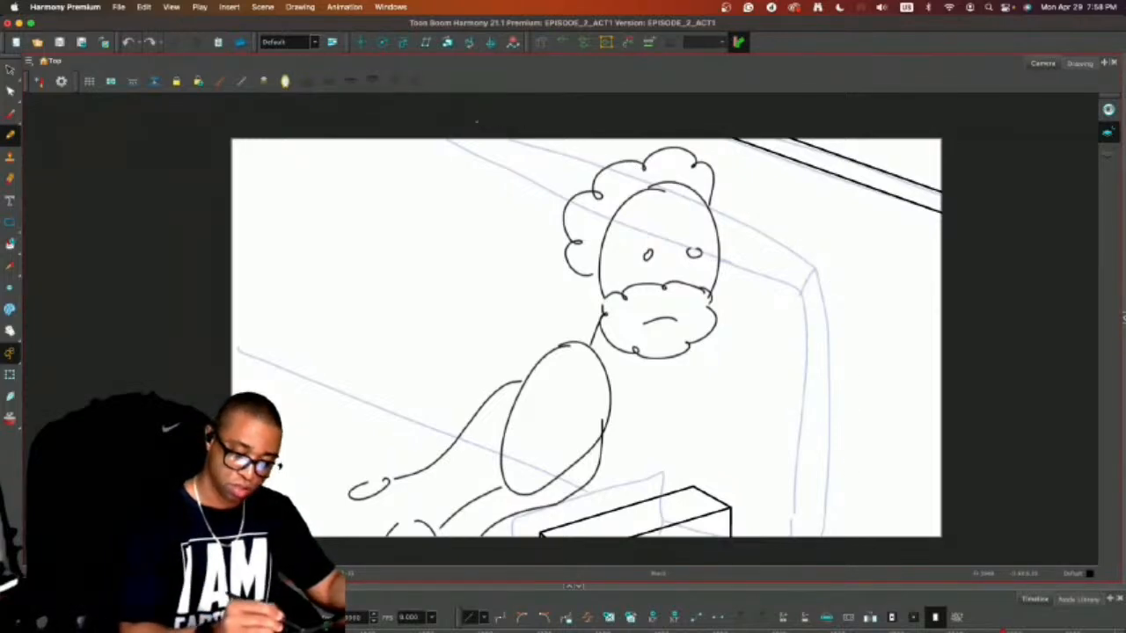
{"action": "mouse_move", "coordinate": [506, 137]}
{"action": "left_mouse_down"}
{"action": "mouse_move", "coordinate": [801, 234]}
{"action": "mouse_move", "coordinate": [839, 276]}
{"action": "mouse_move", "coordinate": [818, 520]}
{"action": "left_mouse_up"}
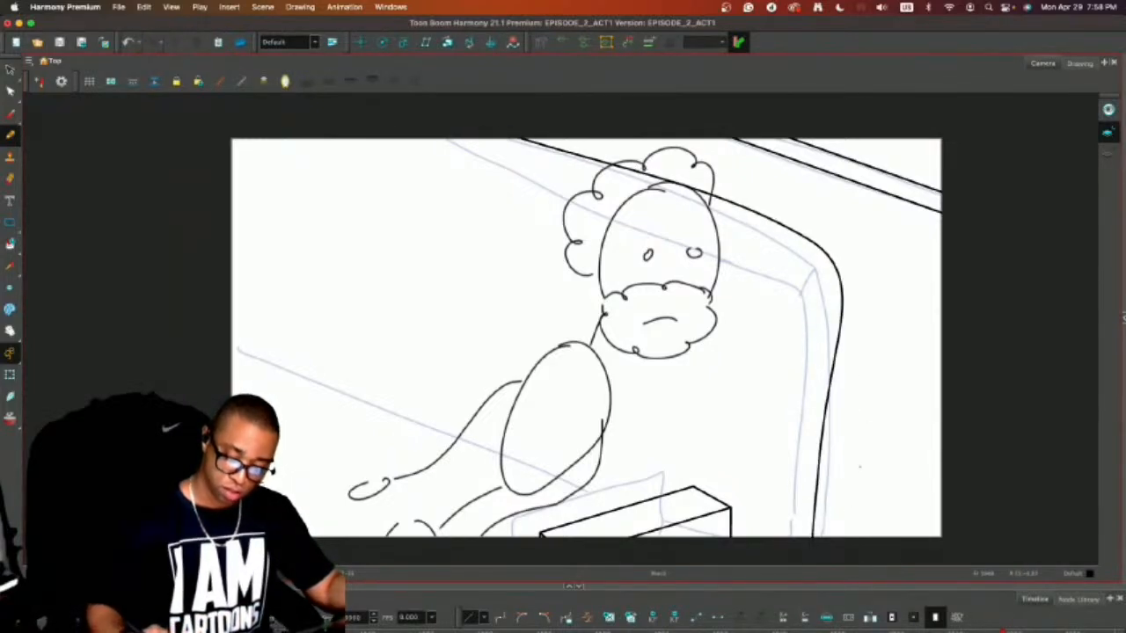
{"action": "key", "text": "ctrl+z"}
{"action": "mouse_move", "coordinate": [488, 132]}
{"action": "left_mouse_down"}
{"action": "mouse_move", "coordinate": [809, 255]}
{"action": "mouse_move", "coordinate": [834, 391]}
{"action": "mouse_move", "coordinate": [827, 541]}
{"action": "left_mouse_up"}
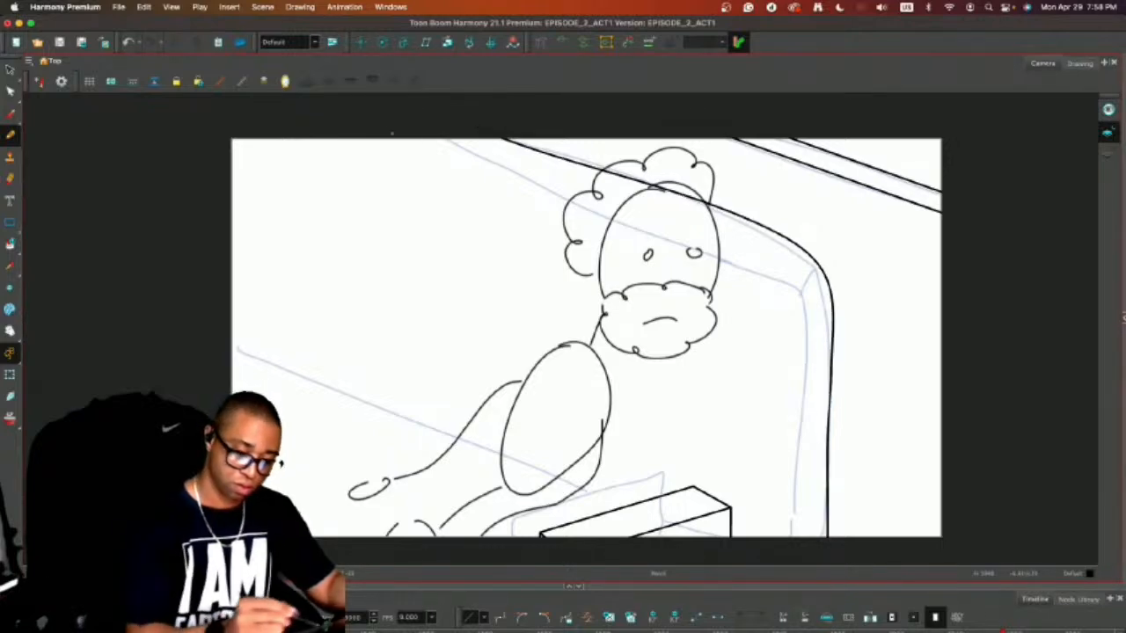
{"action": "mouse_move", "coordinate": [391, 132]}
{"action": "left_mouse_down"}
{"action": "mouse_move", "coordinate": [764, 282]}
{"action": "mouse_move", "coordinate": [798, 405]}
{"action": "mouse_move", "coordinate": [794, 563]}
{"action": "left_mouse_up"}
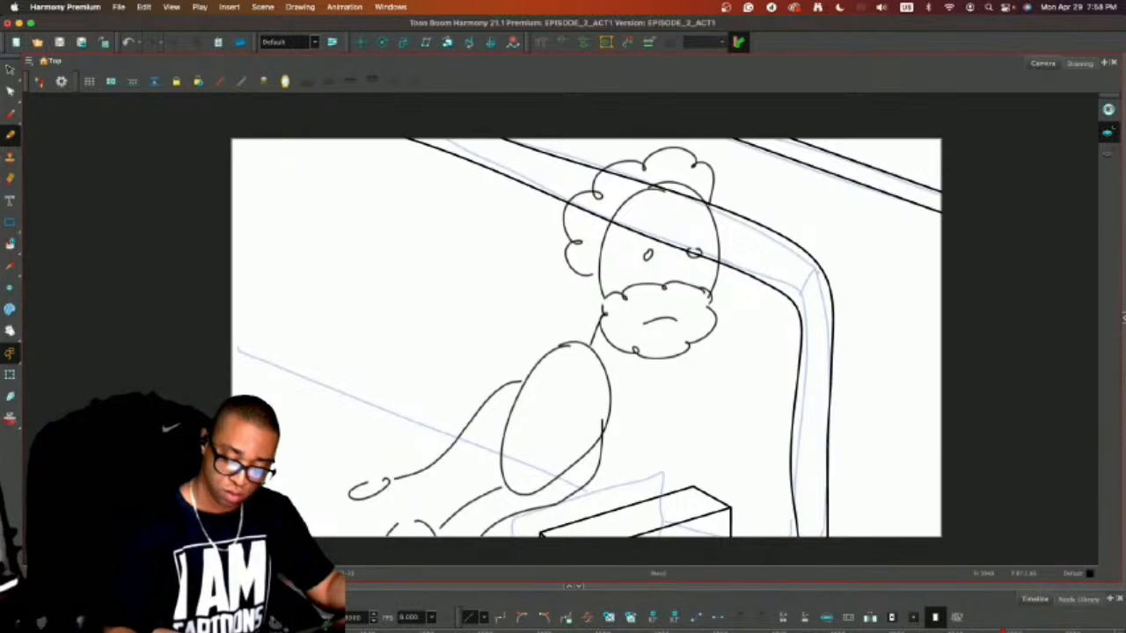
{"action": "mouse_move", "coordinate": [818, 274]}
{"action": "left_mouse_down"}
{"action": "mouse_move", "coordinate": [797, 302]}
{"action": "mouse_move", "coordinate": [820, 274]}
{"action": "left_mouse_up"}
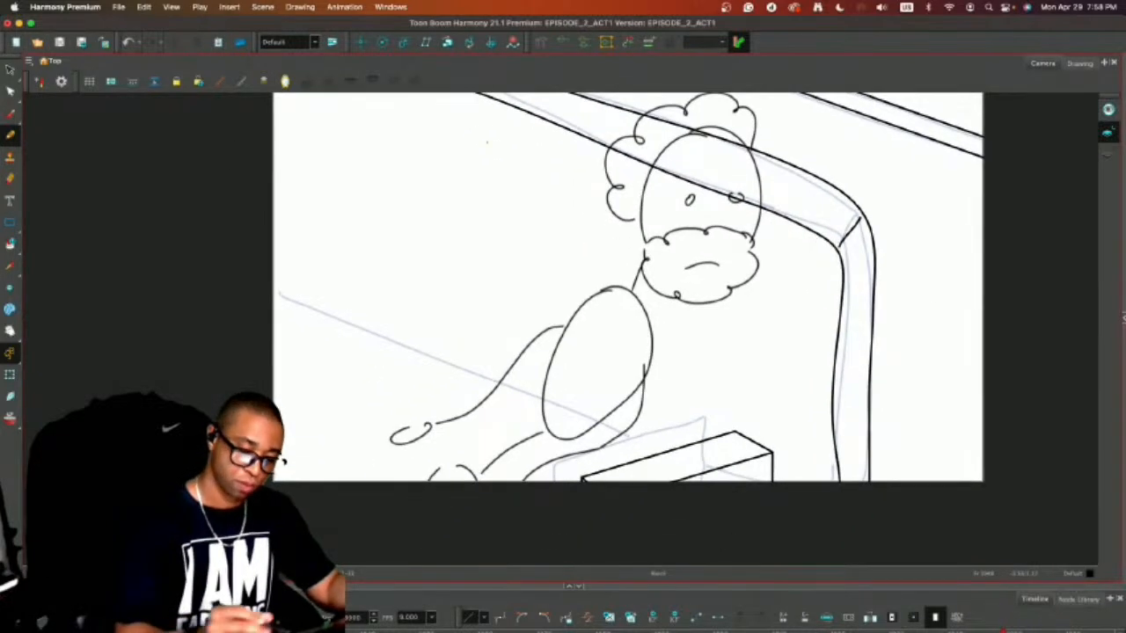
Ink two slanted seat lines behind the man running down to the armrest, and erase their ends where they overlap it.
{"action": "left_click_drag", "start_coordinate": [250, 281], "coordinate": [684, 449]}
{"action": "left_click_drag", "start_coordinate": [256, 304], "coordinate": [625, 447]}
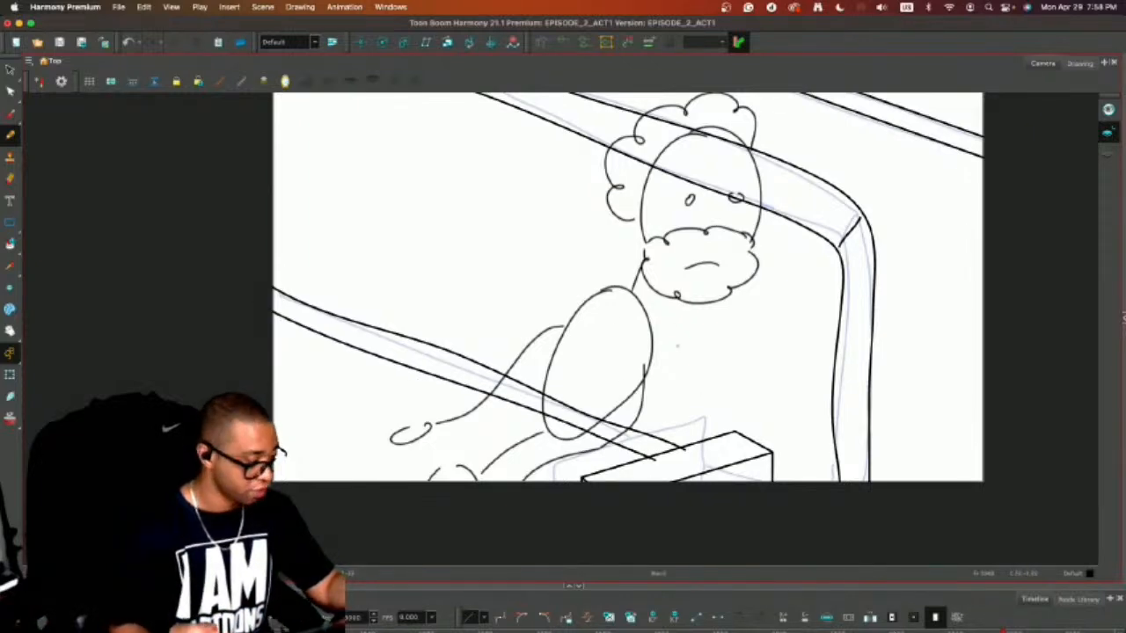
{"action": "key", "text": "alt+e"}
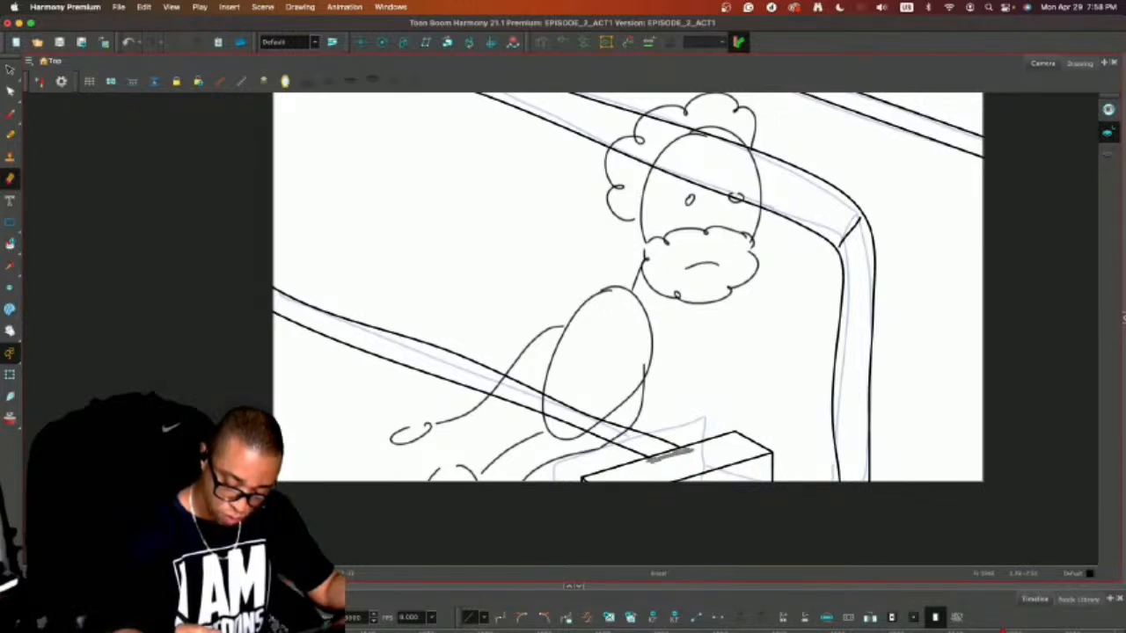
{"action": "left_click_drag", "start_coordinate": [651, 459], "coordinate": [692, 451]}
{"action": "key", "text": "alt+b"}
Select the empty cell for the man's clean drawing at frame 1947, and turn on the light table to dim the other layers.
{"action": "key", "text": "1"}
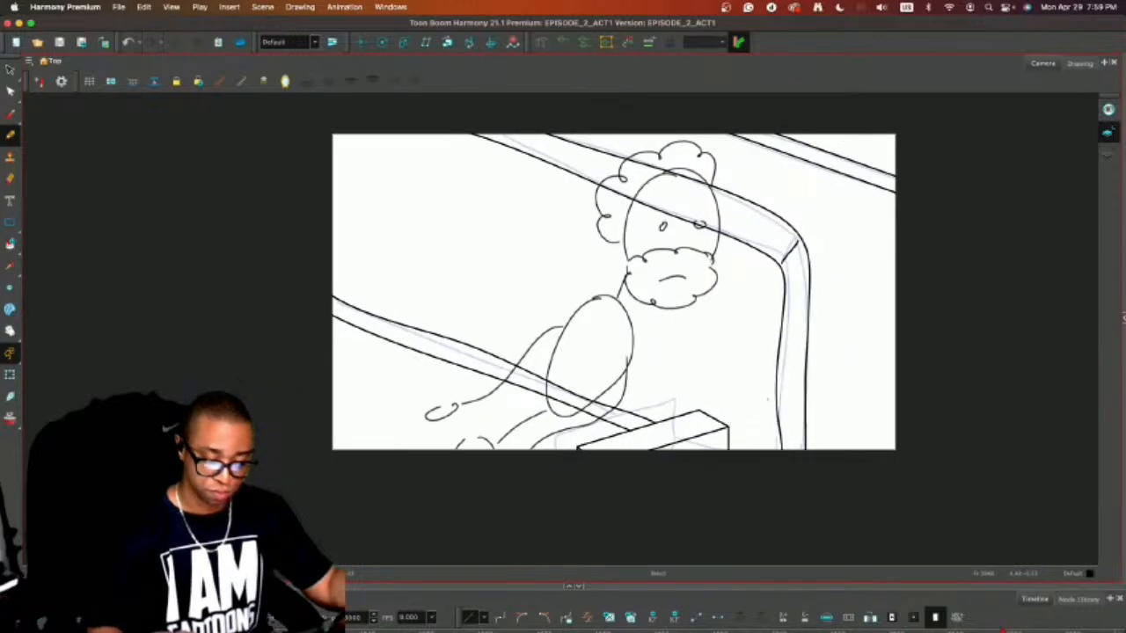
{"action": "mouse_move", "coordinate": [828, 586]}
{"action": "left_mouse_down"}
{"action": "mouse_move", "coordinate": [857, 508]}
{"action": "mouse_move", "coordinate": [884, 496]}
{"action": "mouse_move", "coordinate": [883, 440]}
{"action": "left_mouse_up"}
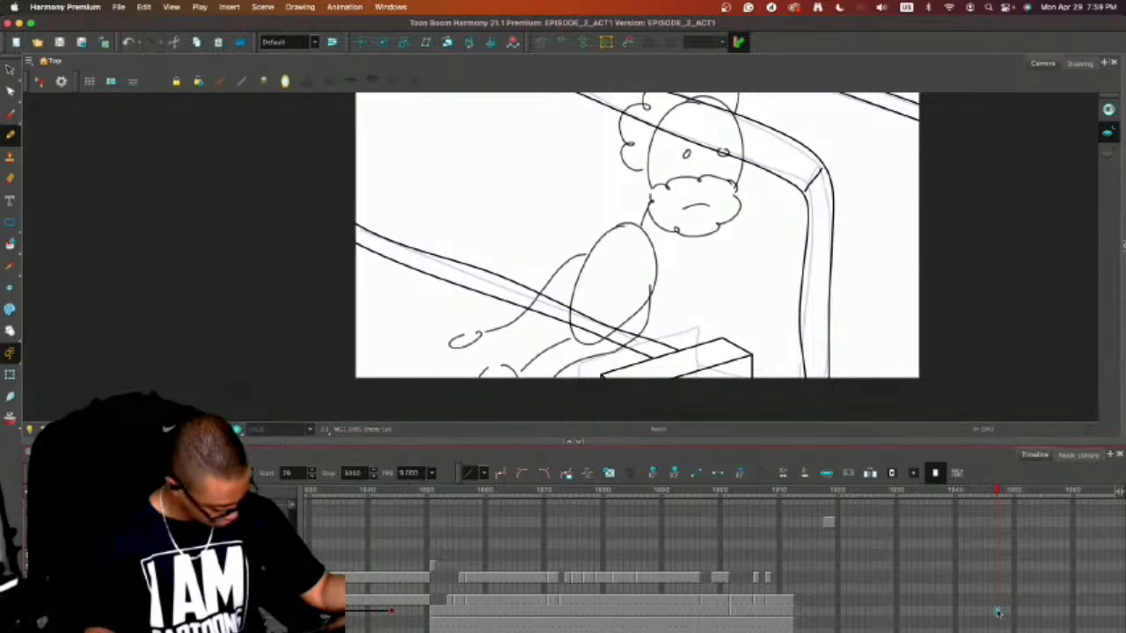
{"action": "left_click_drag", "start_coordinate": [990, 439], "coordinate": [987, 525]}
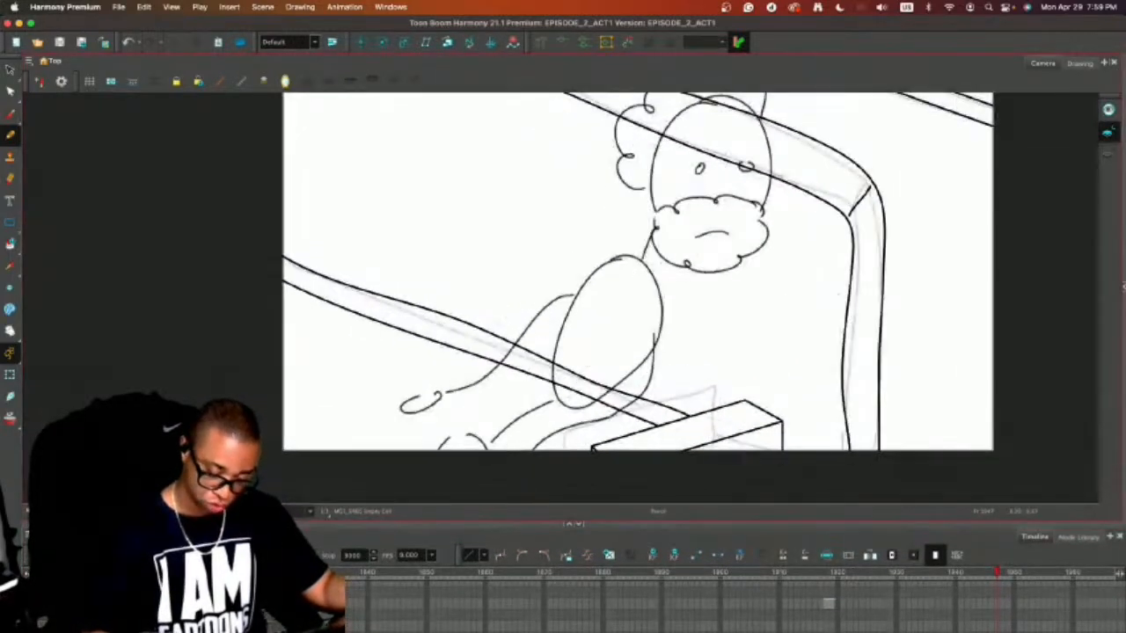
{"action": "left_click_drag", "start_coordinate": [815, 370], "coordinate": [804, 359]}
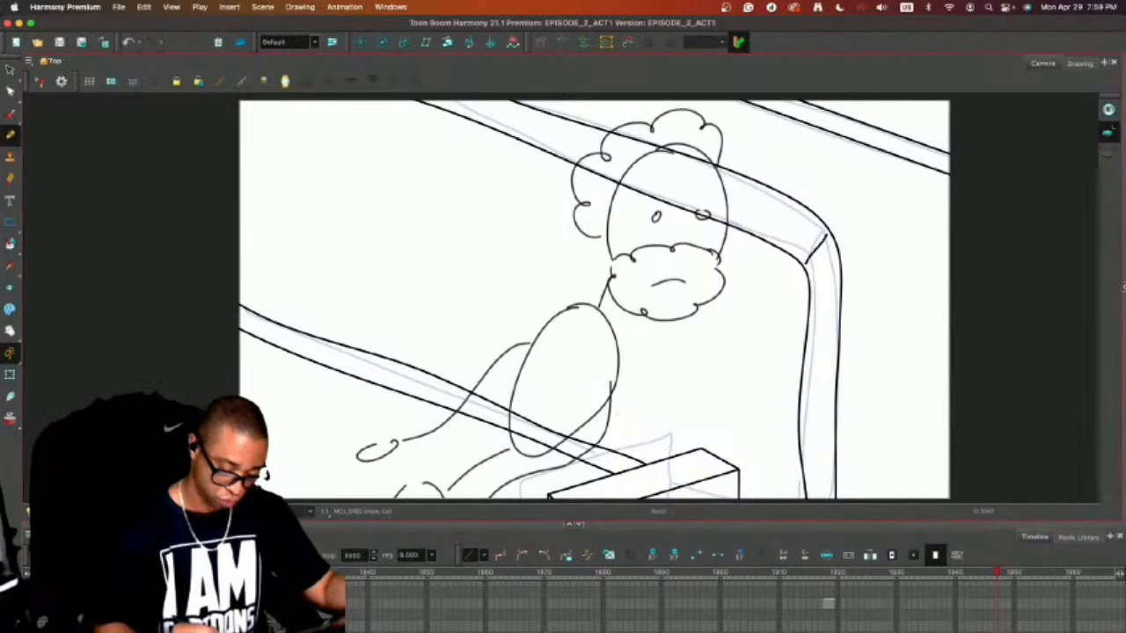
{"action": "key", "text": "shift+l"}
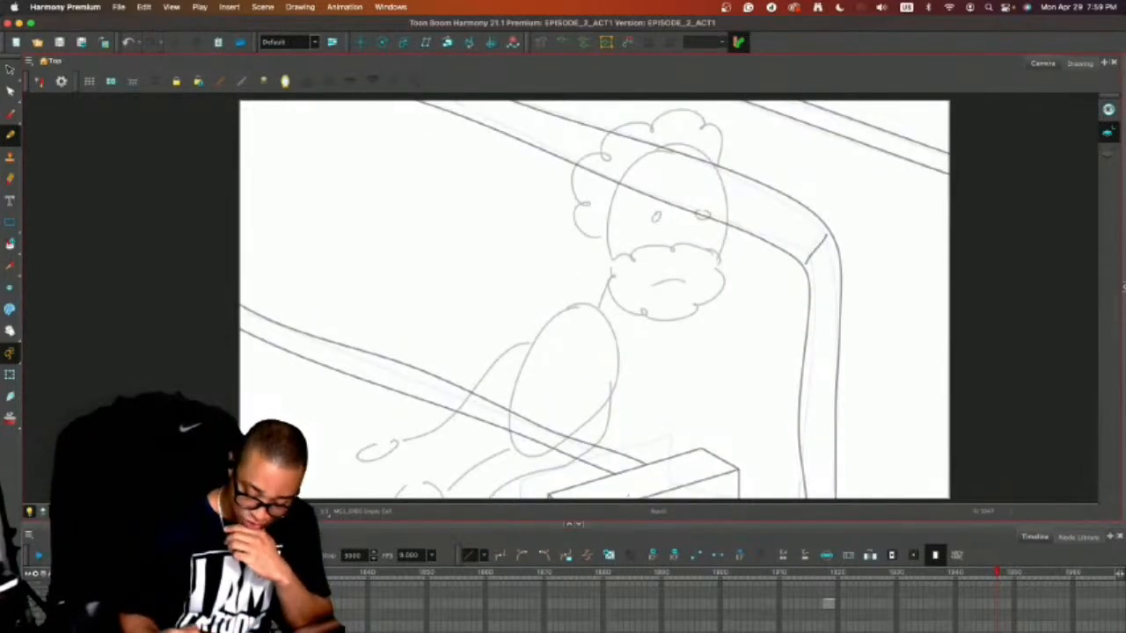
{"action": "left_click", "coordinate": [580, 526]}
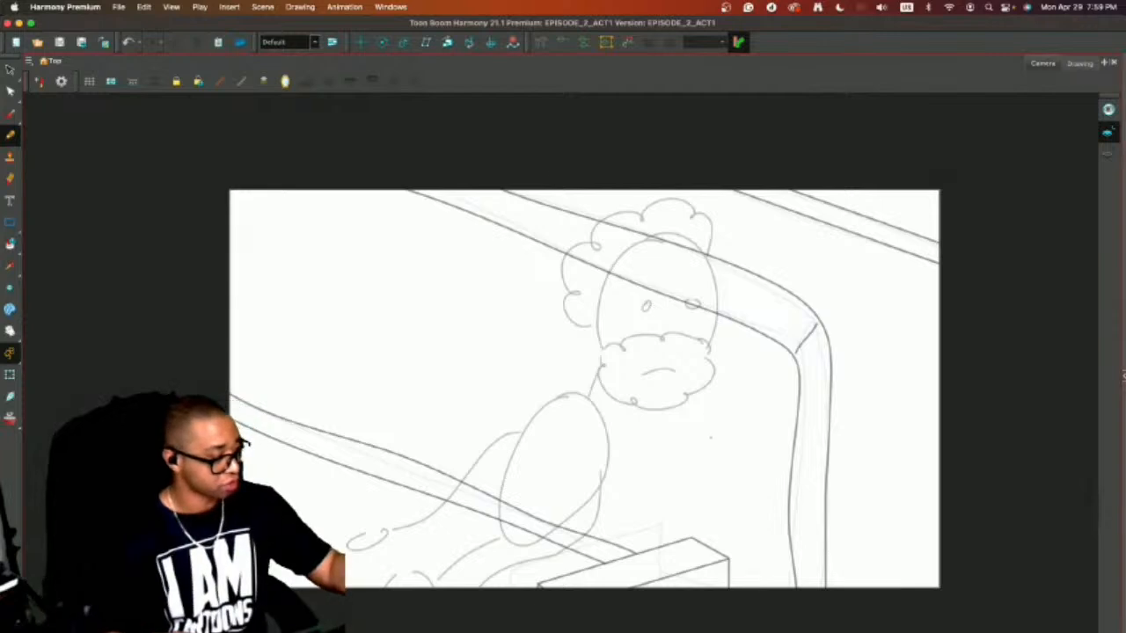
{"action": "key", "text": "2"}
{"action": "left_click_drag", "start_coordinate": [642, 415], "coordinate": [585, 345]}
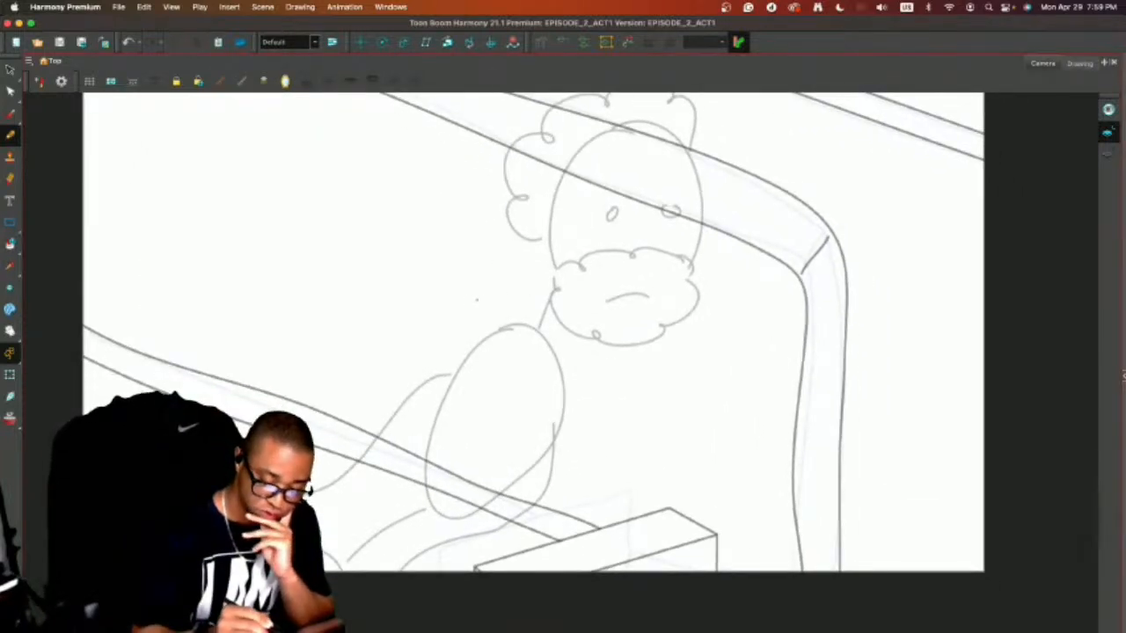
Draw the man's round lower body as two overlapping ovals over the sketch, with a curved torso line rising on each side.
{"action": "mouse_move", "coordinate": [484, 296]}
{"action": "left_mouse_down"}
{"action": "mouse_move", "coordinate": [608, 349]}
{"action": "mouse_move", "coordinate": [620, 379]}
{"action": "mouse_move", "coordinate": [605, 475]}
{"action": "left_mouse_up"}
{"action": "key", "text": "ctrl+z"}
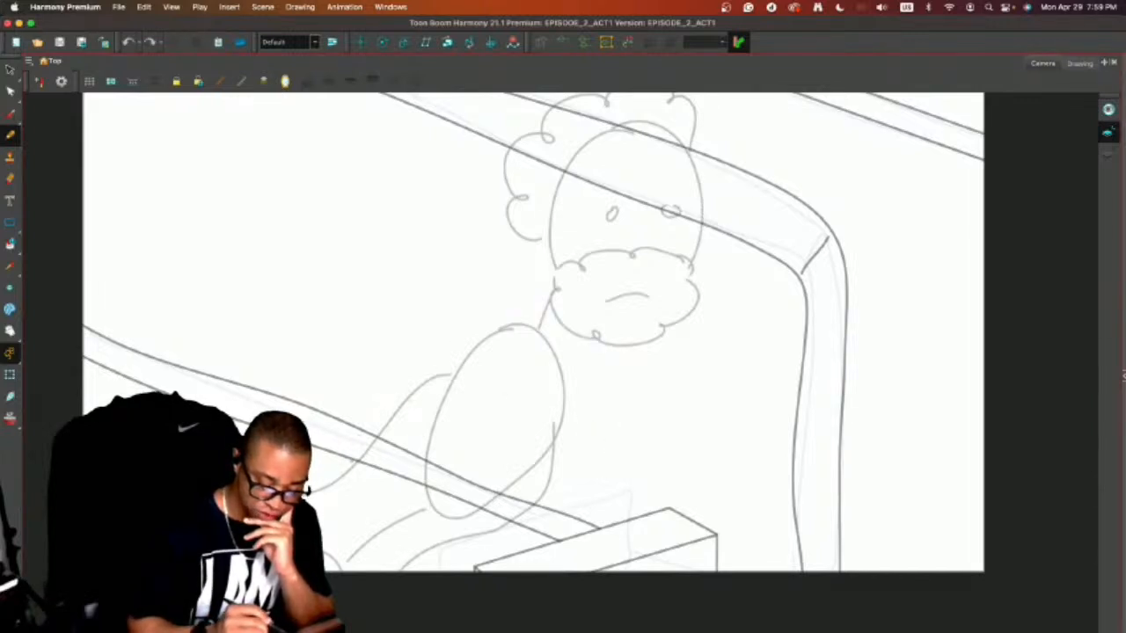
{"action": "mouse_move", "coordinate": [354, 457]}
{"action": "left_mouse_down"}
{"action": "mouse_move", "coordinate": [444, 423]}
{"action": "mouse_move", "coordinate": [497, 446]}
{"action": "mouse_move", "coordinate": [509, 494]}
{"action": "mouse_move", "coordinate": [378, 547]}
{"action": "left_mouse_up"}
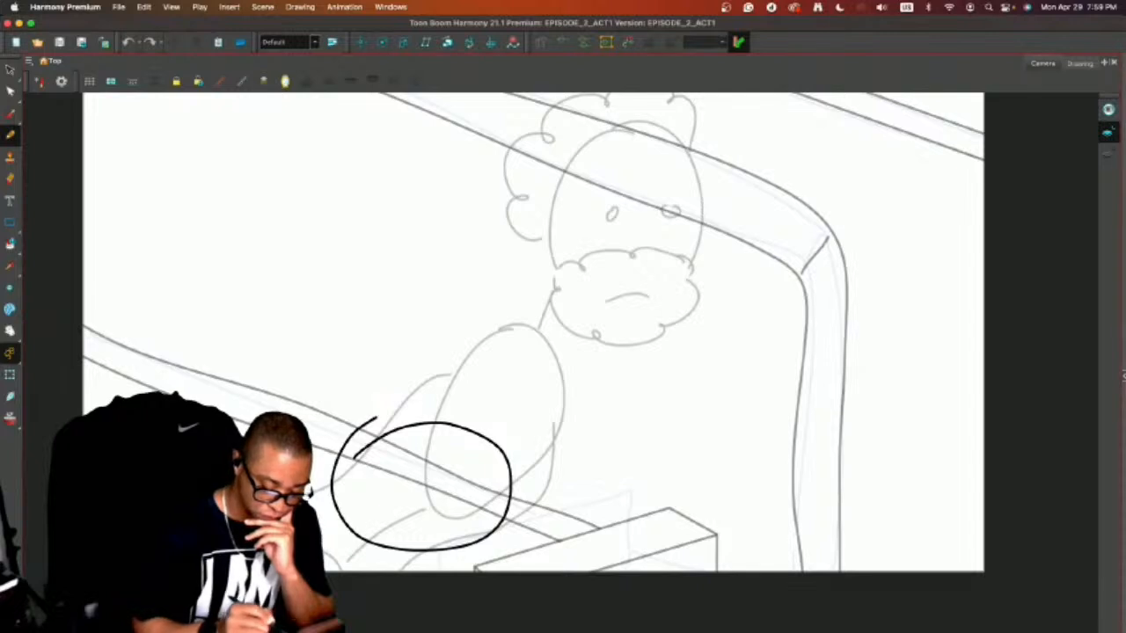
{"action": "mouse_move", "coordinate": [371, 420]}
{"action": "left_mouse_down"}
{"action": "mouse_move", "coordinate": [485, 413]}
{"action": "mouse_move", "coordinate": [510, 499]}
{"action": "mouse_move", "coordinate": [489, 533]}
{"action": "left_mouse_up"}
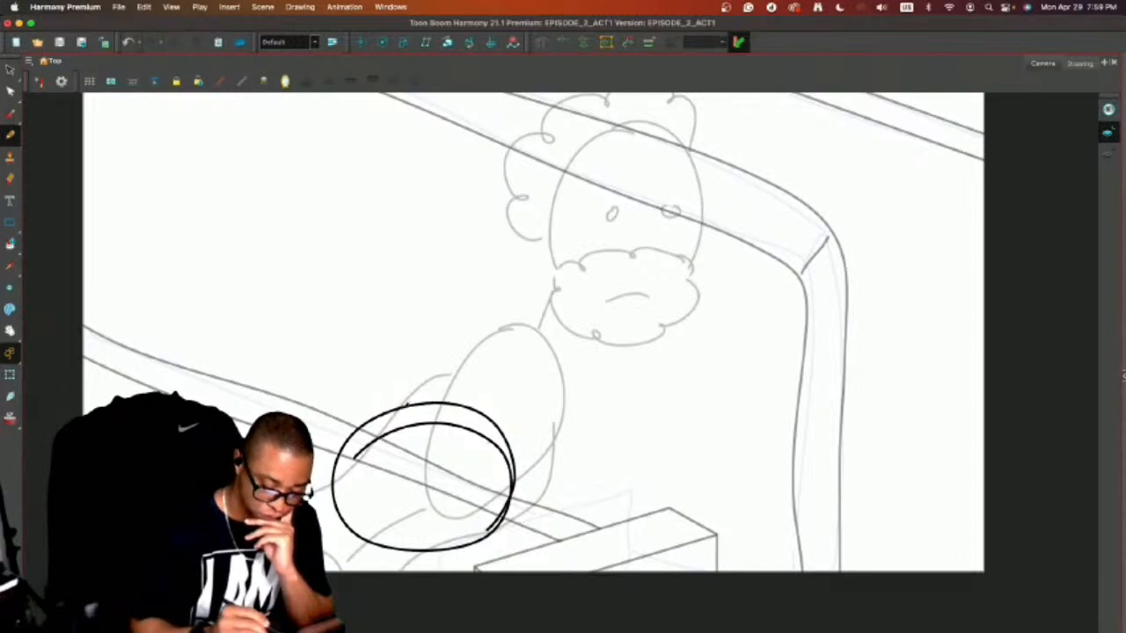
{"action": "left_click_drag", "start_coordinate": [405, 407], "coordinate": [453, 350]}
{"action": "left_click_drag", "start_coordinate": [591, 401], "coordinate": [549, 497]}
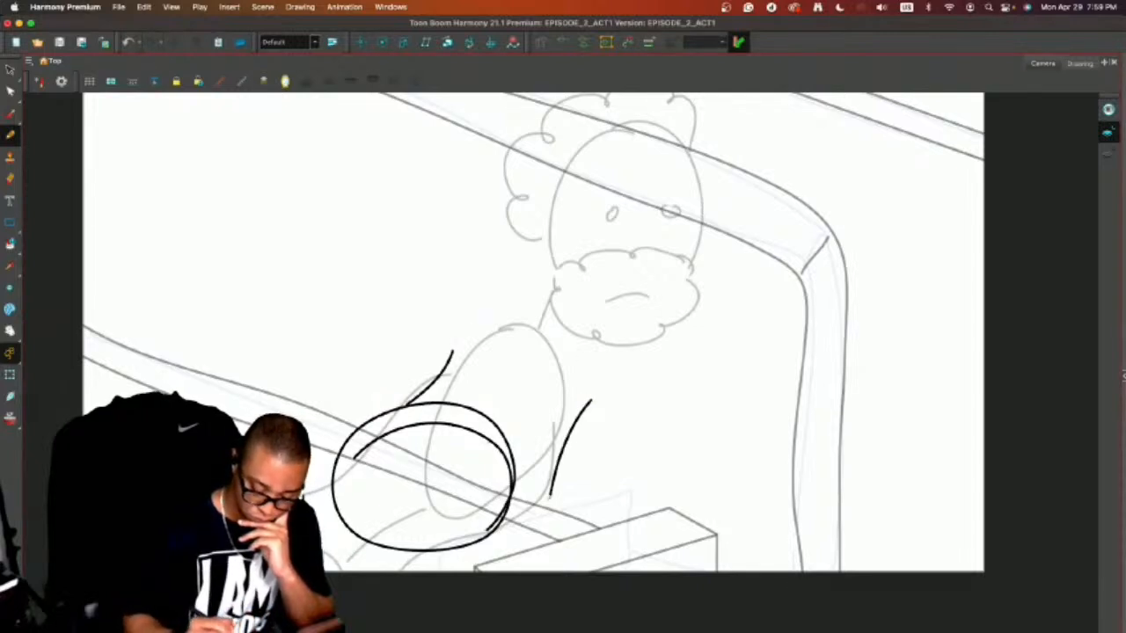
{"action": "key", "text": "super+z"}
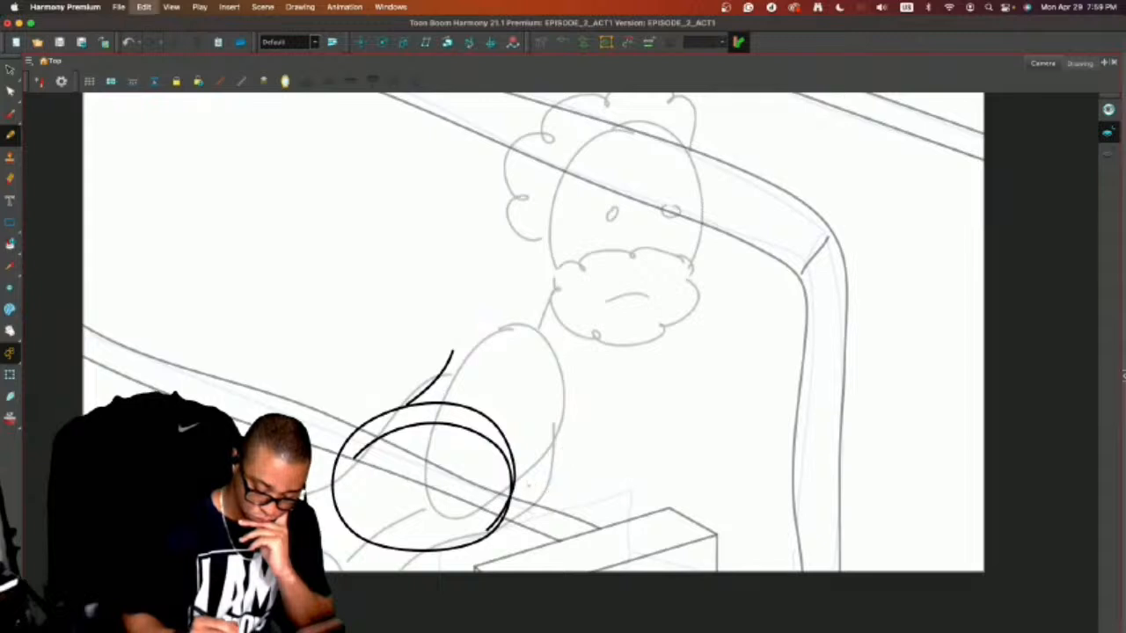
{"action": "left_click_drag", "start_coordinate": [520, 470], "coordinate": [557, 378]}
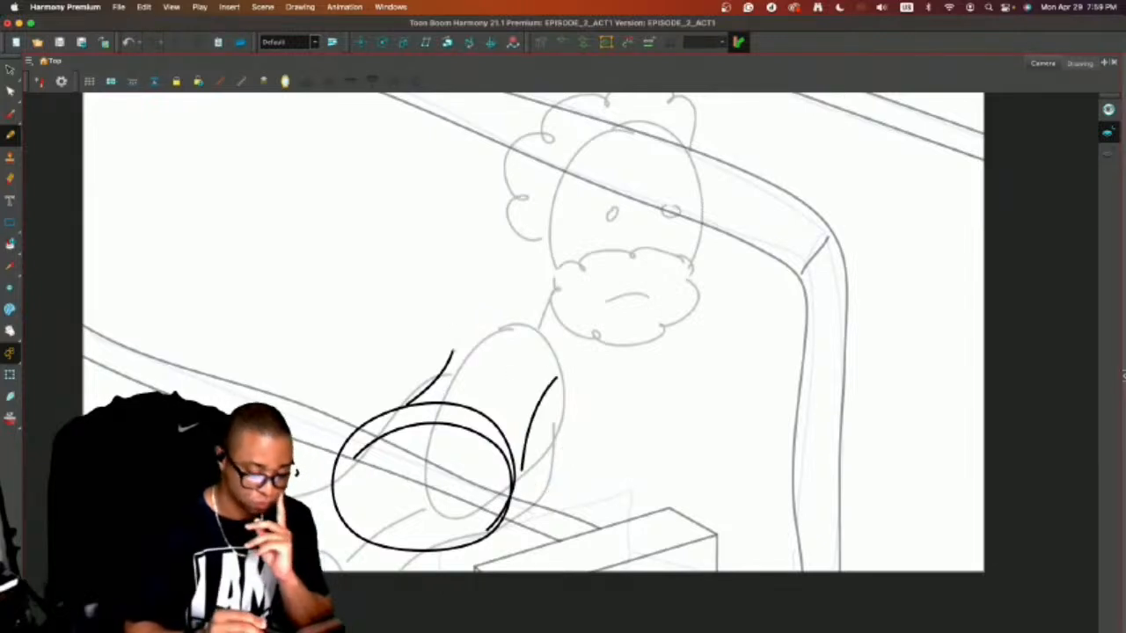
Enlarge the lower-body ovals and right torso line and shift them down, then scale the ovals up further toward the upper left.
{"action": "key", "text": "alt+s"}
{"action": "left_click_drag", "start_coordinate": [626, 387], "coordinate": [522, 430]}
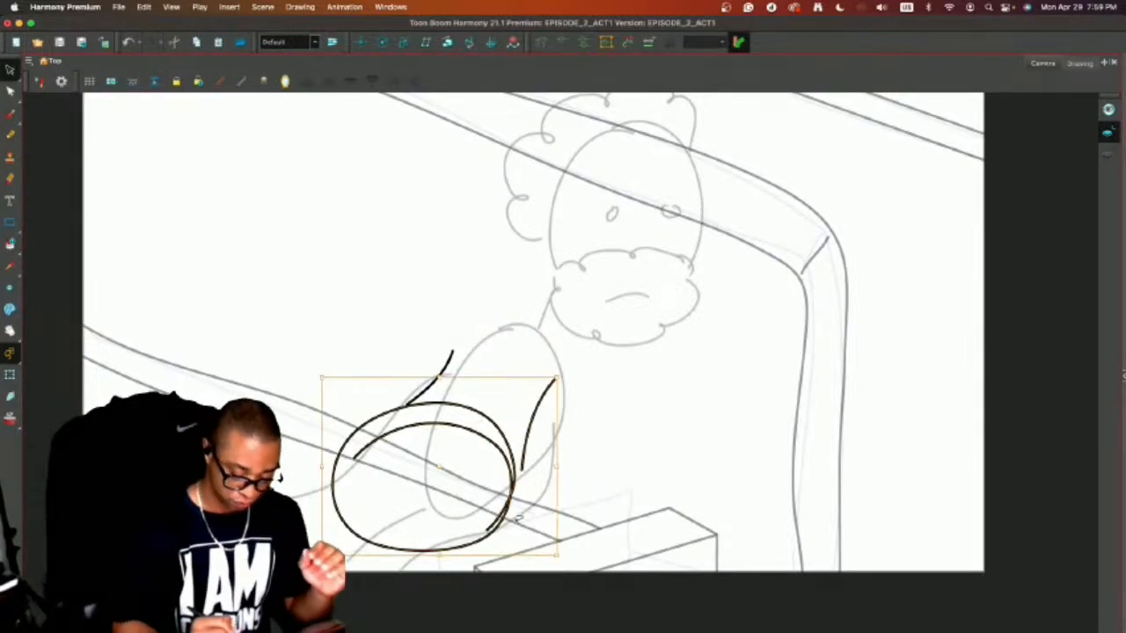
{"action": "left_click_drag", "start_coordinate": [555, 553], "coordinate": [588, 585]}
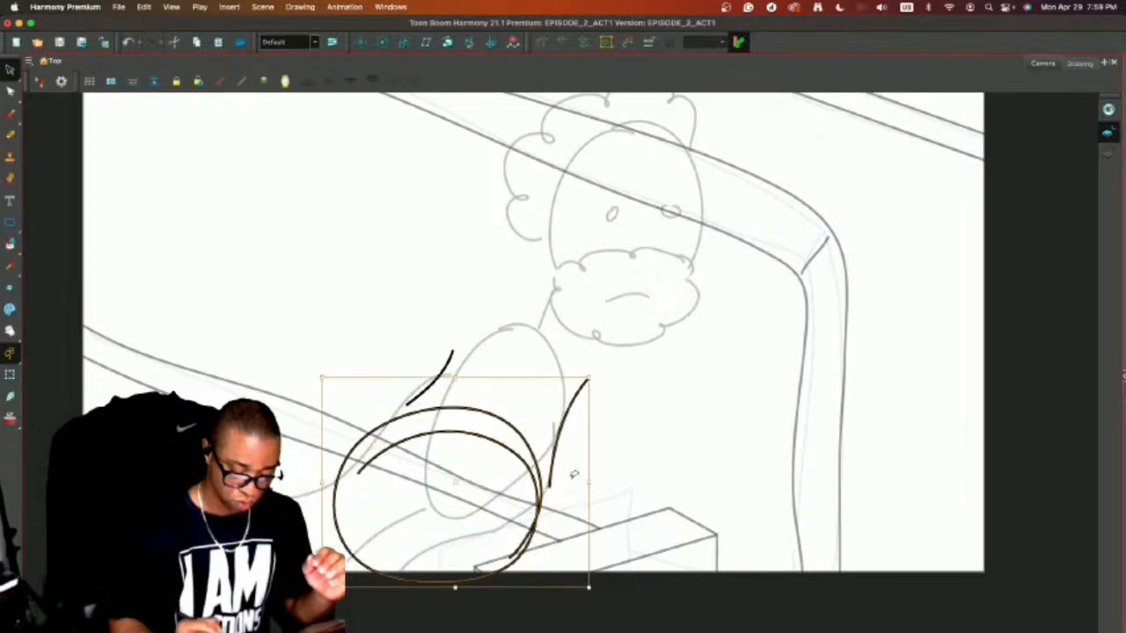
{"action": "left_click_drag", "start_coordinate": [550, 479], "coordinate": [540, 501]}
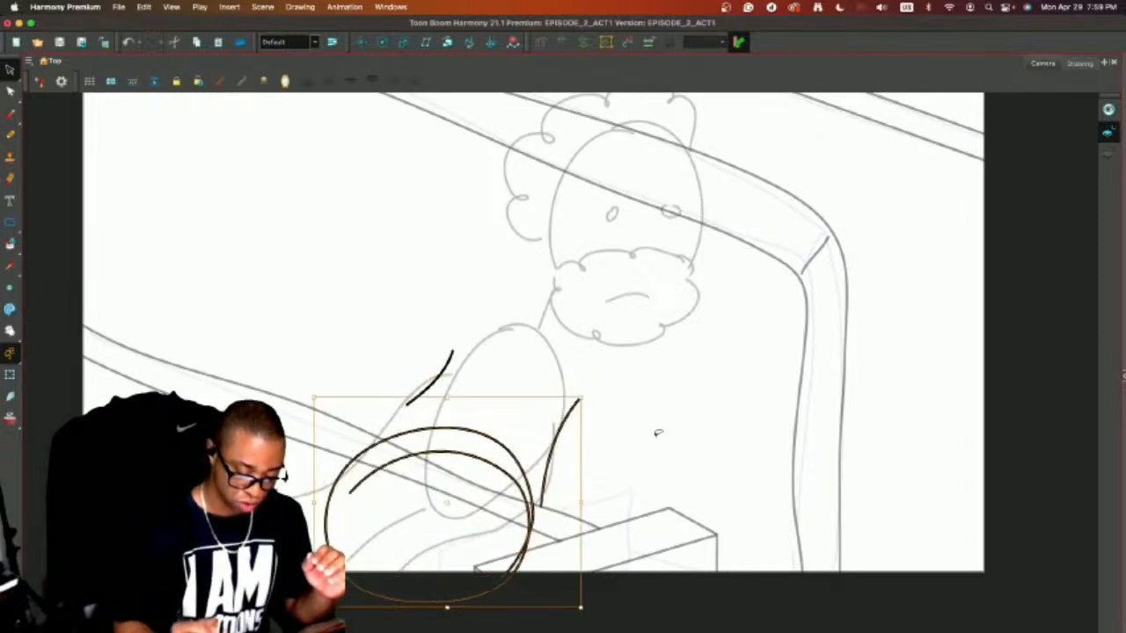
{"action": "left_click", "coordinate": [604, 414]}
{"action": "left_click_drag", "start_coordinate": [476, 412], "coordinate": [444, 448]}
{"action": "left_click_drag", "start_coordinate": [317, 411], "coordinate": [297, 384]}
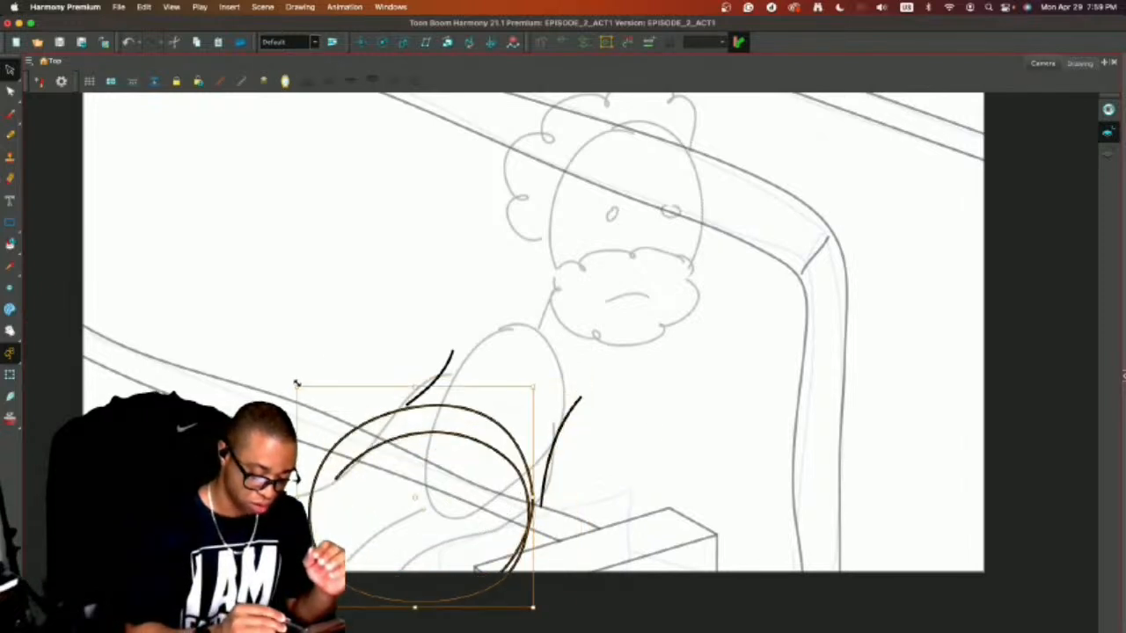
Delete the left torso line and redraw it farther out, rising from the upper edge of the enlarged ovals.
{"action": "left_click", "coordinate": [426, 320]}
{"action": "left_click_drag", "start_coordinate": [425, 322], "coordinate": [459, 385]}
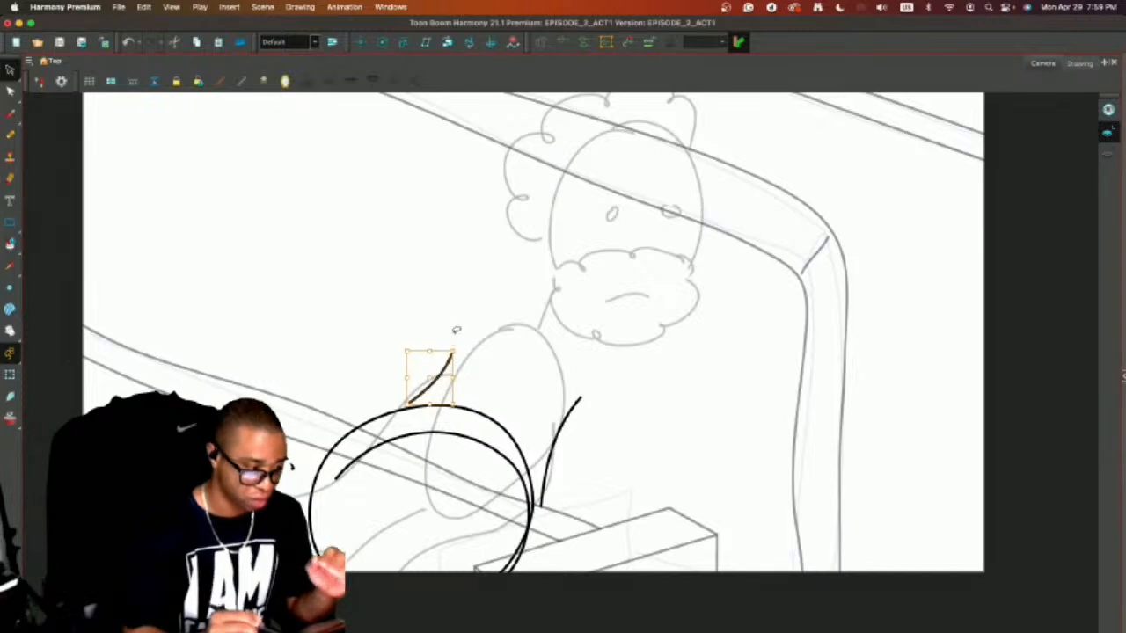
{"action": "key", "text": "Delete"}
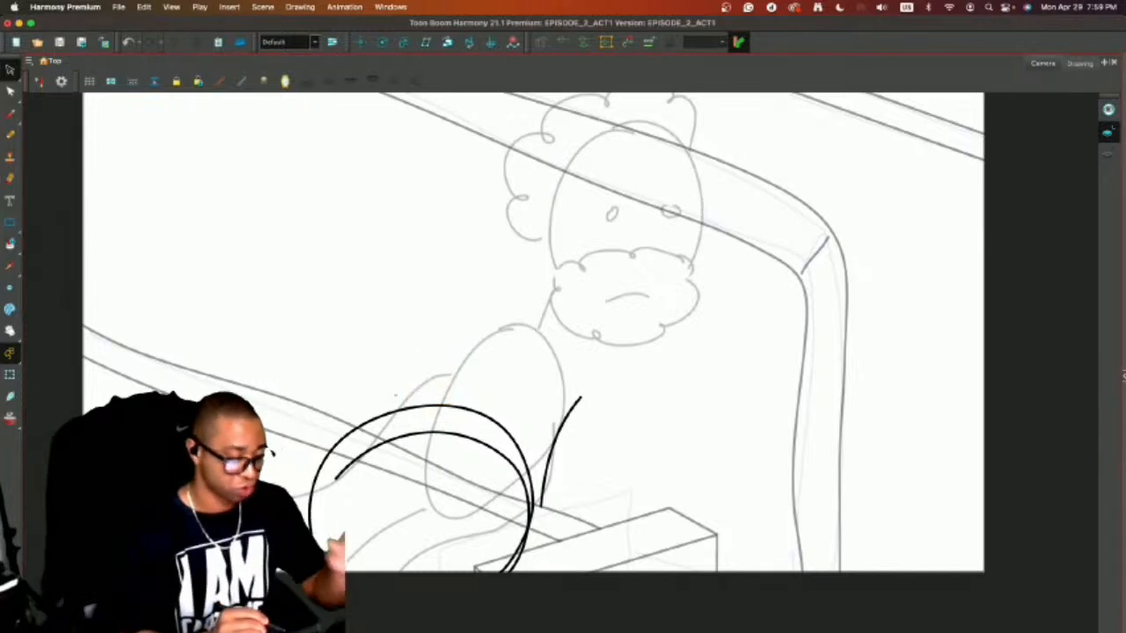
{"action": "key", "text": "alt+b"}
{"action": "left_click_drag", "start_coordinate": [373, 414], "coordinate": [422, 332]}
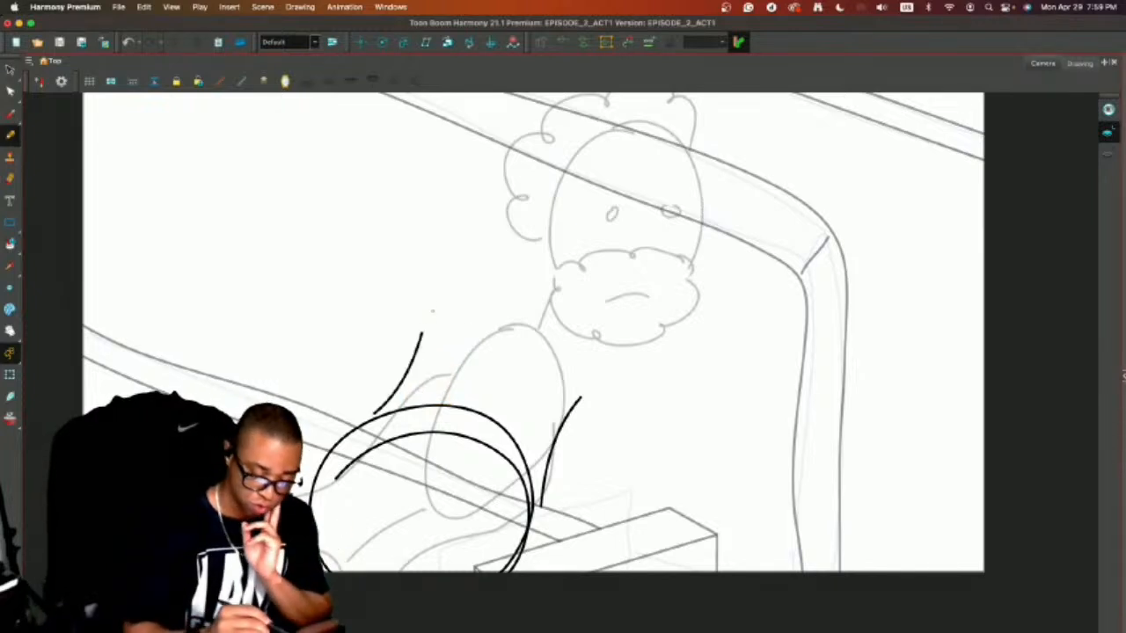
Draw the curved shoulder line below the man's head, and connect both of its ends down to the torso side lines.
{"action": "mouse_move", "coordinate": [444, 292]}
{"action": "left_mouse_down"}
{"action": "mouse_move", "coordinate": [531, 278]}
{"action": "mouse_move", "coordinate": [602, 327]}
{"action": "mouse_move", "coordinate": [621, 362]}
{"action": "left_mouse_up"}
{"action": "left_click_drag", "start_coordinate": [528, 278], "coordinate": [577, 296]}
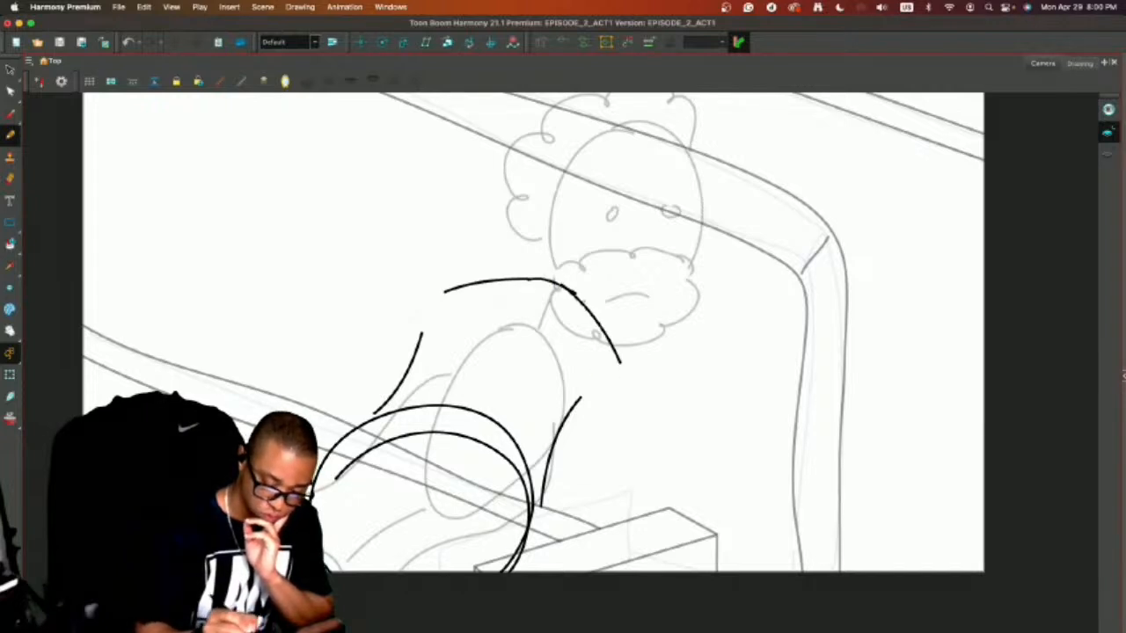
{"action": "mouse_move", "coordinate": [444, 290]}
{"action": "left_mouse_down"}
{"action": "mouse_move", "coordinate": [414, 322]}
{"action": "mouse_move", "coordinate": [415, 352]}
{"action": "left_mouse_up"}
{"action": "mouse_move", "coordinate": [617, 353]}
{"action": "left_mouse_down"}
{"action": "mouse_move", "coordinate": [611, 380]}
{"action": "mouse_move", "coordinate": [573, 407]}
{"action": "left_mouse_up"}
Draw the man's two short shirt sleeves with angled cuffs hanging from the shoulders, and add the upper line of his left-side forearm.
{"action": "mouse_move", "coordinate": [420, 296]}
{"action": "left_mouse_down"}
{"action": "mouse_move", "coordinate": [332, 361]}
{"action": "mouse_move", "coordinate": [376, 396]}
{"action": "mouse_move", "coordinate": [404, 383]}
{"action": "left_mouse_up"}
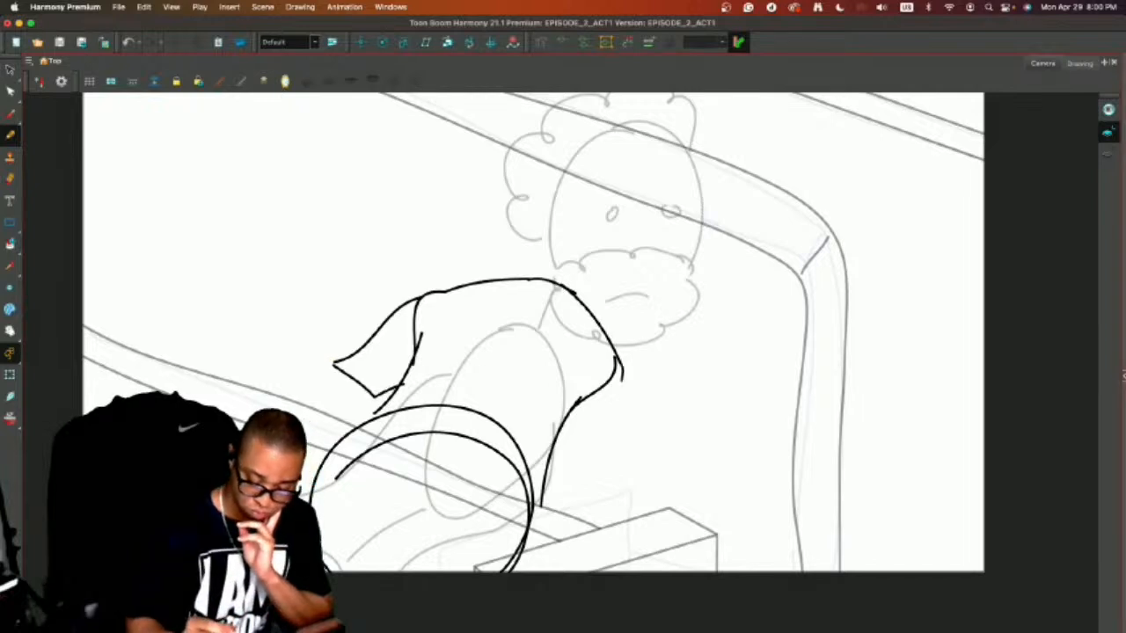
{"action": "mouse_move", "coordinate": [622, 380]}
{"action": "left_mouse_down"}
{"action": "mouse_move", "coordinate": [622, 459]}
{"action": "mouse_move", "coordinate": [635, 470]}
{"action": "mouse_move", "coordinate": [638, 393]}
{"action": "mouse_move", "coordinate": [617, 356]}
{"action": "left_mouse_up"}
{"action": "key", "text": "super+z"}
{"action": "left_click_drag", "start_coordinate": [580, 397], "coordinate": [574, 450]}
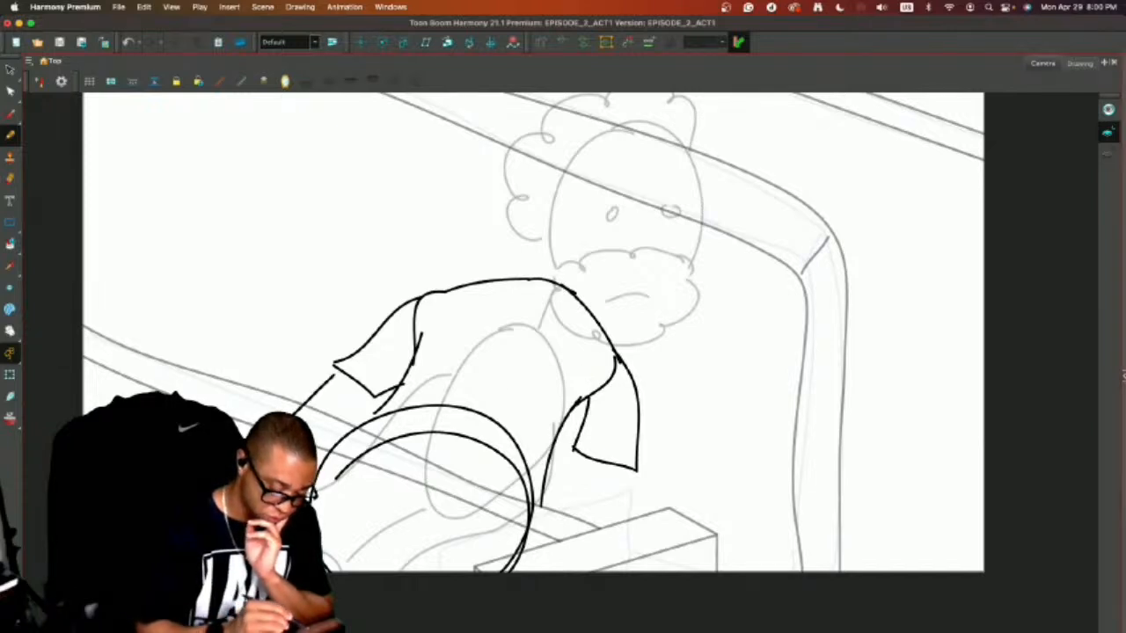
Redraw the upper line of the left-side forearm, add its lower line, and draw both lines of the right-side forearm.
{"action": "key", "text": "super+z"}
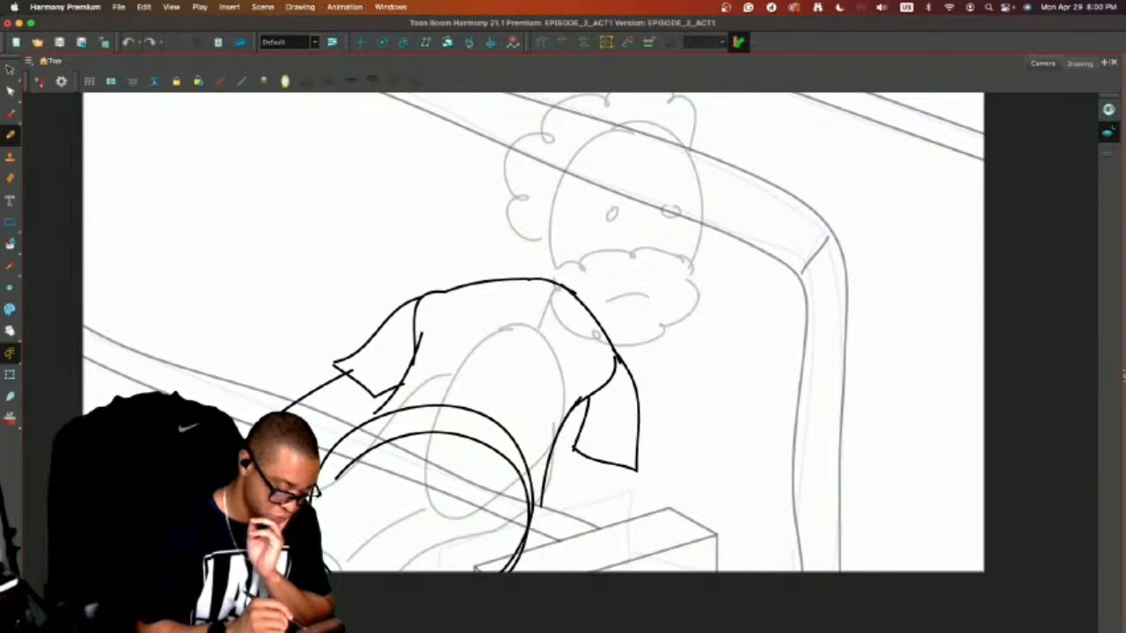
{"action": "left_click_drag", "start_coordinate": [303, 420], "coordinate": [393, 373]}
{"action": "mouse_move", "coordinate": [595, 451]}
{"action": "left_mouse_down"}
{"action": "mouse_move", "coordinate": [518, 531]}
{"action": "mouse_move", "coordinate": [466, 563]}
{"action": "mouse_move", "coordinate": [606, 497]}
{"action": "mouse_move", "coordinate": [528, 574]}
{"action": "left_mouse_up"}
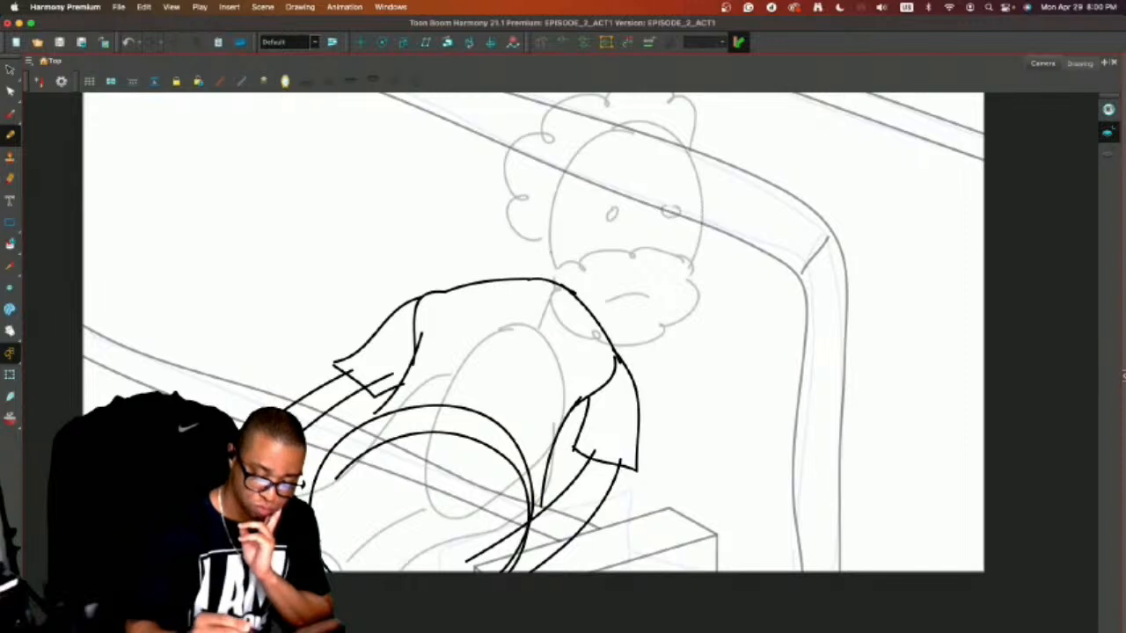
Ink the man's scalloped hair and beard outline over the rough head, and draw the right side of the face.
{"action": "left_click_drag", "start_coordinate": [496, 255], "coordinate": [458, 331]}
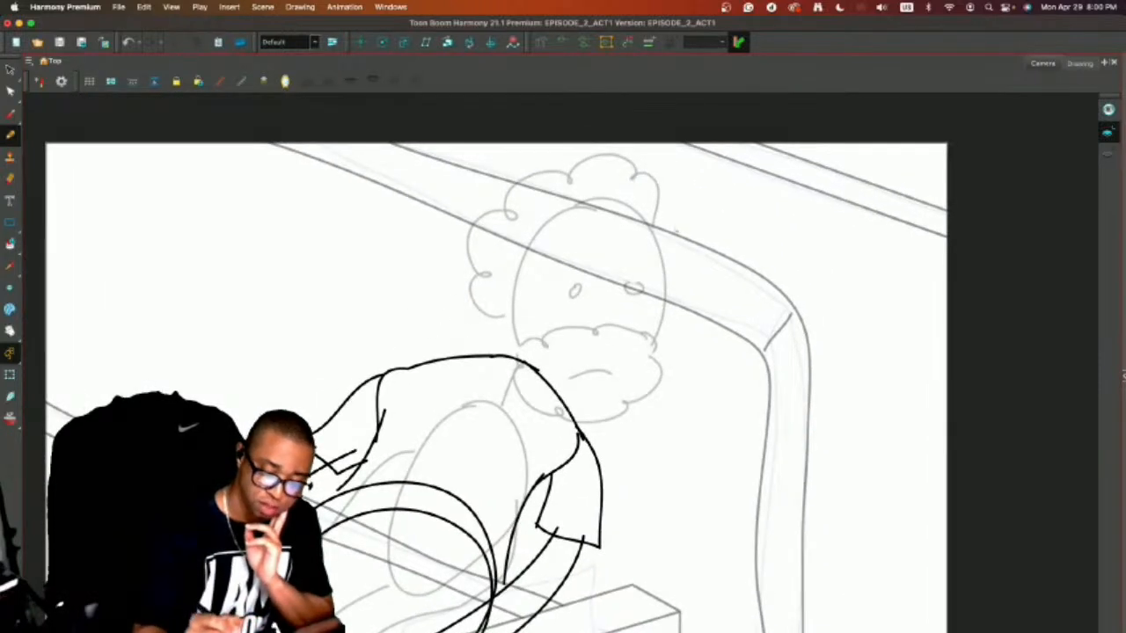
{"action": "mouse_move", "coordinate": [655, 167]}
{"action": "left_mouse_down"}
{"action": "mouse_move", "coordinate": [621, 158]}
{"action": "mouse_move", "coordinate": [511, 195]}
{"action": "mouse_move", "coordinate": [473, 299]}
{"action": "mouse_move", "coordinate": [517, 347]}
{"action": "mouse_move", "coordinate": [530, 400]}
{"action": "mouse_move", "coordinate": [588, 435]}
{"action": "mouse_move", "coordinate": [649, 406]}
{"action": "mouse_move", "coordinate": [665, 356]}
{"action": "mouse_move", "coordinate": [656, 283]}
{"action": "mouse_move", "coordinate": [670, 255]}
{"action": "left_mouse_up"}
{"action": "key", "text": "super+z"}
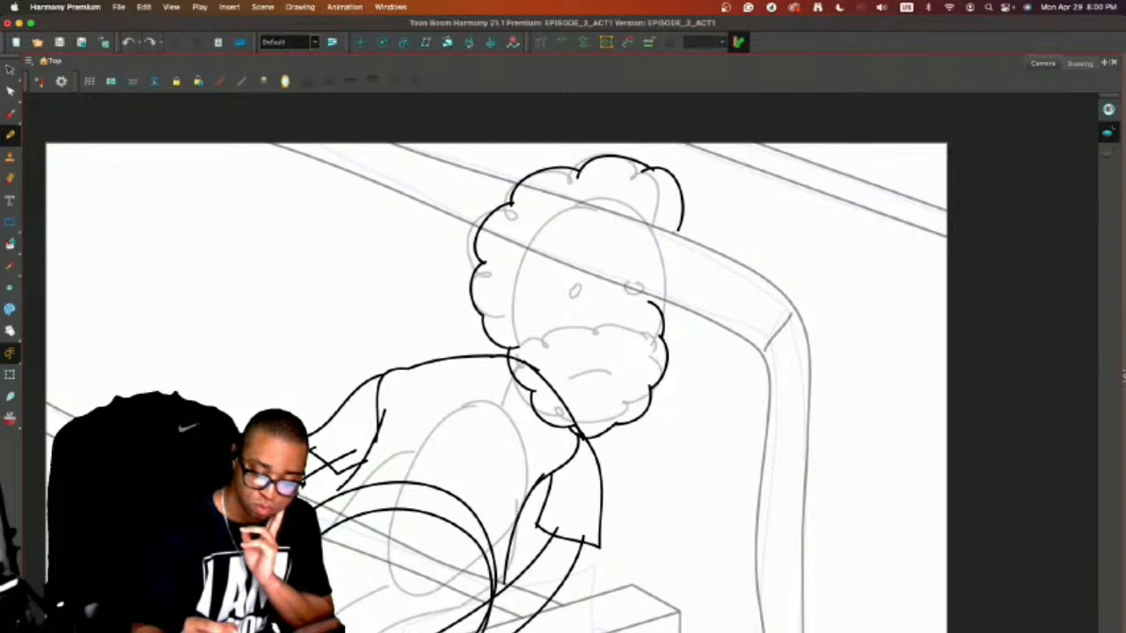
{"action": "mouse_move", "coordinate": [587, 200]}
{"action": "left_mouse_down"}
{"action": "mouse_move", "coordinate": [664, 239]}
{"action": "mouse_move", "coordinate": [670, 331]}
{"action": "mouse_move", "coordinate": [633, 438]}
{"action": "mouse_move", "coordinate": [658, 345]}
{"action": "left_mouse_up"}
Select the beard outline strokes and shift them slightly down and to the right.
{"action": "key", "text": "alt+s"}
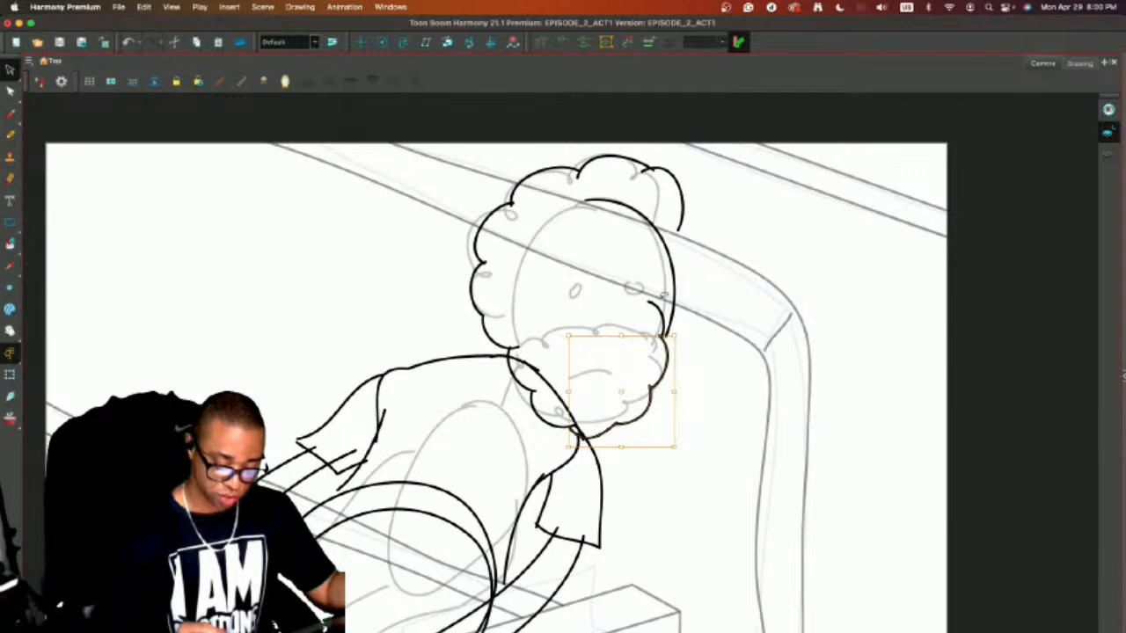
{"action": "left_click", "coordinate": [659, 314], "text": "shift"}
{"action": "left_click", "coordinate": [530, 388], "text": "shift"}
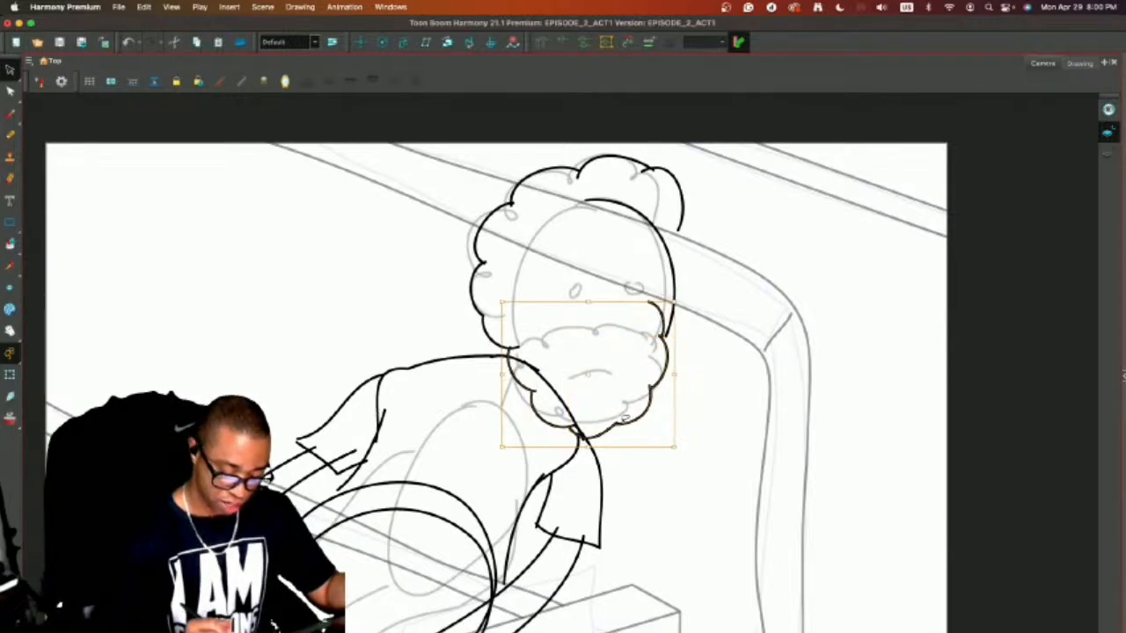
{"action": "left_click_drag", "start_coordinate": [623, 422], "coordinate": [630, 444]}
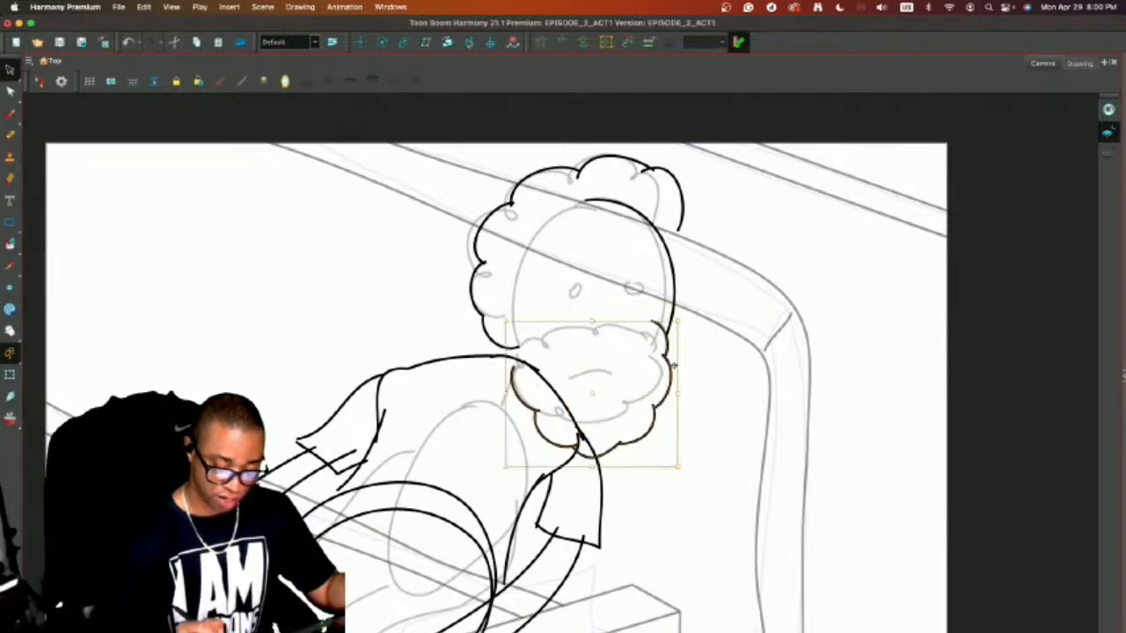
{"action": "mouse_move", "coordinate": [675, 362]}
{"action": "left_mouse_down"}
{"action": "mouse_move", "coordinate": [589, 358]}
{"action": "mouse_move", "coordinate": [588, 393]}
{"action": "mouse_move", "coordinate": [630, 455]}
{"action": "mouse_move", "coordinate": [676, 391]}
{"action": "mouse_move", "coordinate": [671, 356]}
{"action": "left_mouse_up"}
{"action": "mouse_move", "coordinate": [527, 392]}
{"action": "left_mouse_down"}
{"action": "mouse_move", "coordinate": [563, 438]}
{"action": "mouse_move", "coordinate": [556, 402]}
{"action": "left_mouse_up"}
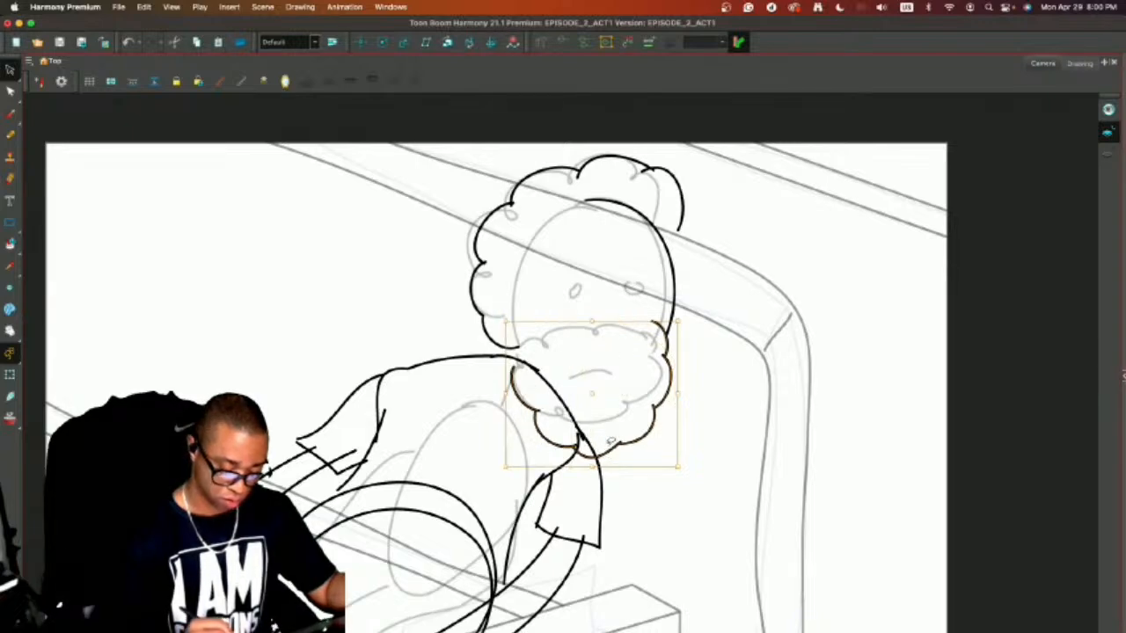
{"action": "left_click_drag", "start_coordinate": [620, 444], "coordinate": [629, 444]}
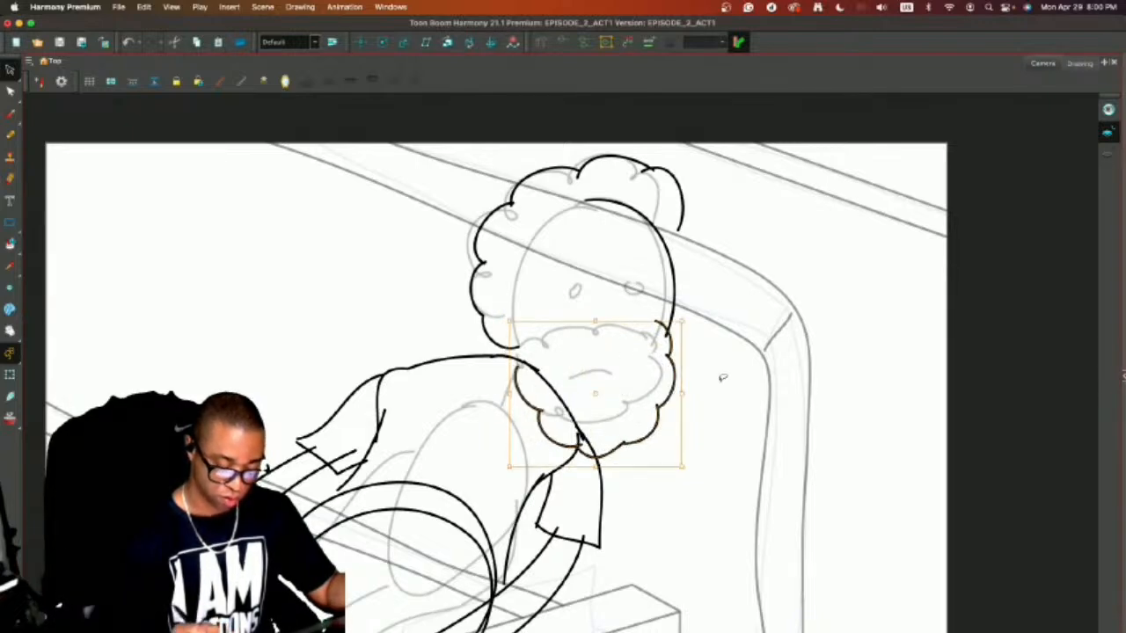
{"action": "left_click", "coordinate": [723, 378]}
Connect the left end of the beard outline to the hair and draw the ear just above it.
{"action": "key", "text": "alt+b"}
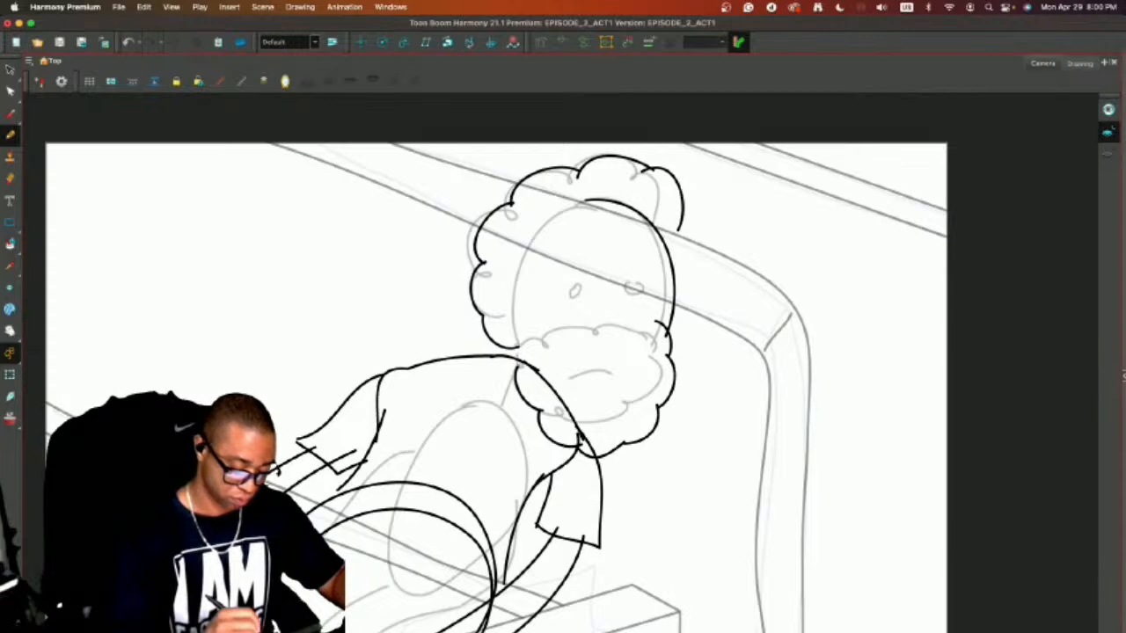
{"action": "left_click_drag", "start_coordinate": [517, 367], "coordinate": [510, 339]}
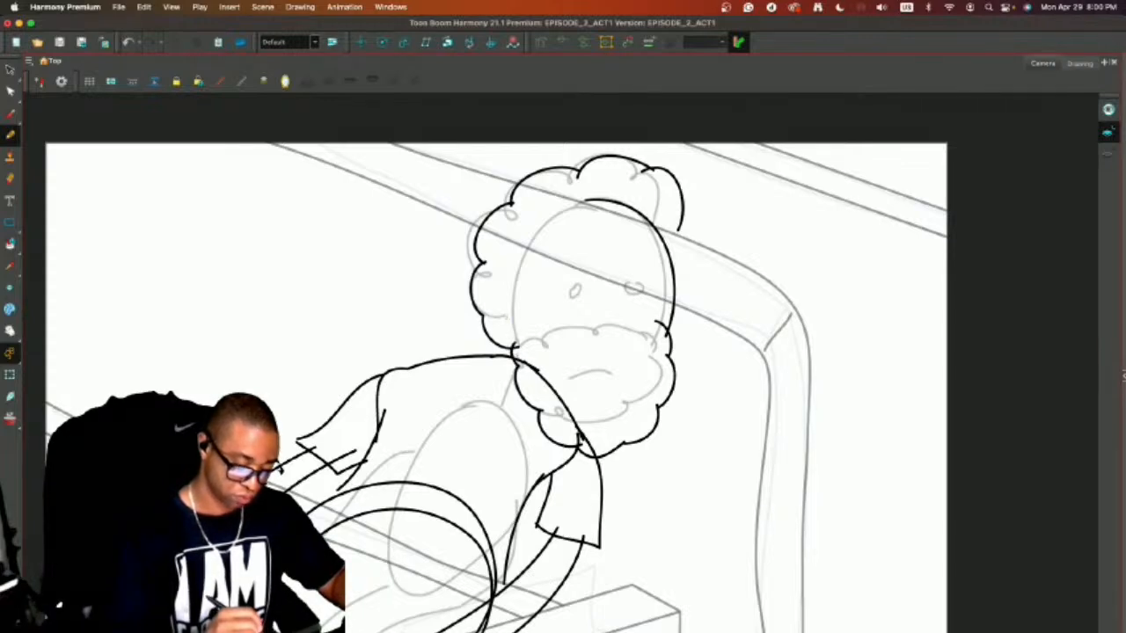
{"action": "mouse_move", "coordinate": [506, 301]}
{"action": "left_mouse_down"}
{"action": "mouse_move", "coordinate": [509, 340]}
{"action": "mouse_move", "coordinate": [521, 334]}
{"action": "left_mouse_up"}
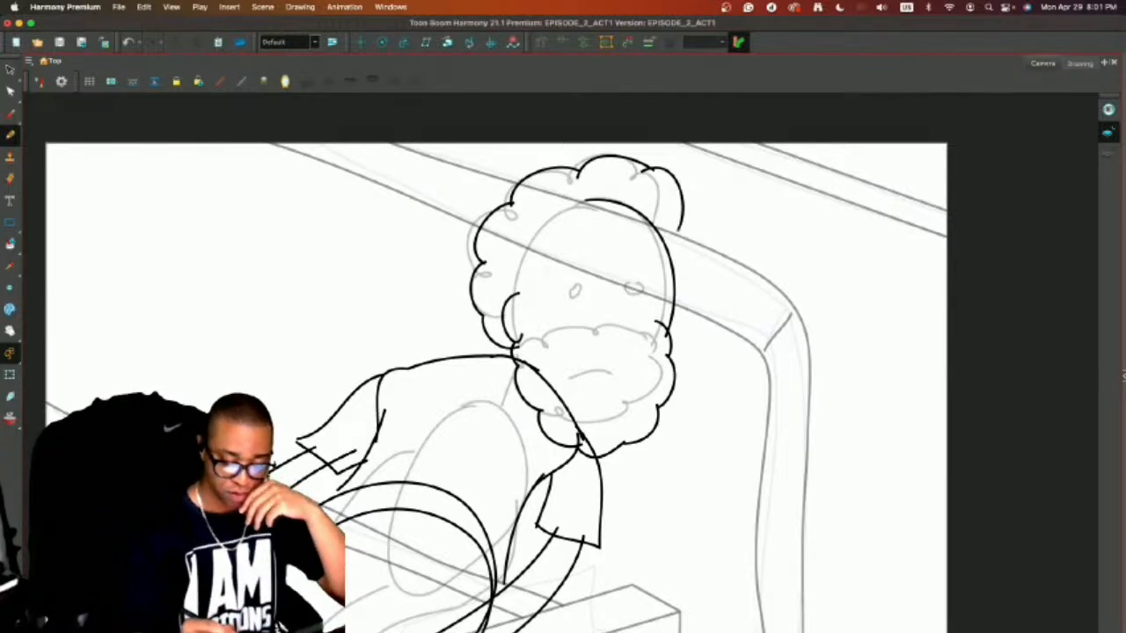
Redraw the curls at the upper right of the hair closer to the head, and cut away the old and overlapping curls.
{"action": "mouse_move", "coordinate": [663, 232]}
{"action": "left_mouse_down"}
{"action": "mouse_move", "coordinate": [647, 181]}
{"action": "mouse_move", "coordinate": [559, 176]}
{"action": "left_mouse_up"}
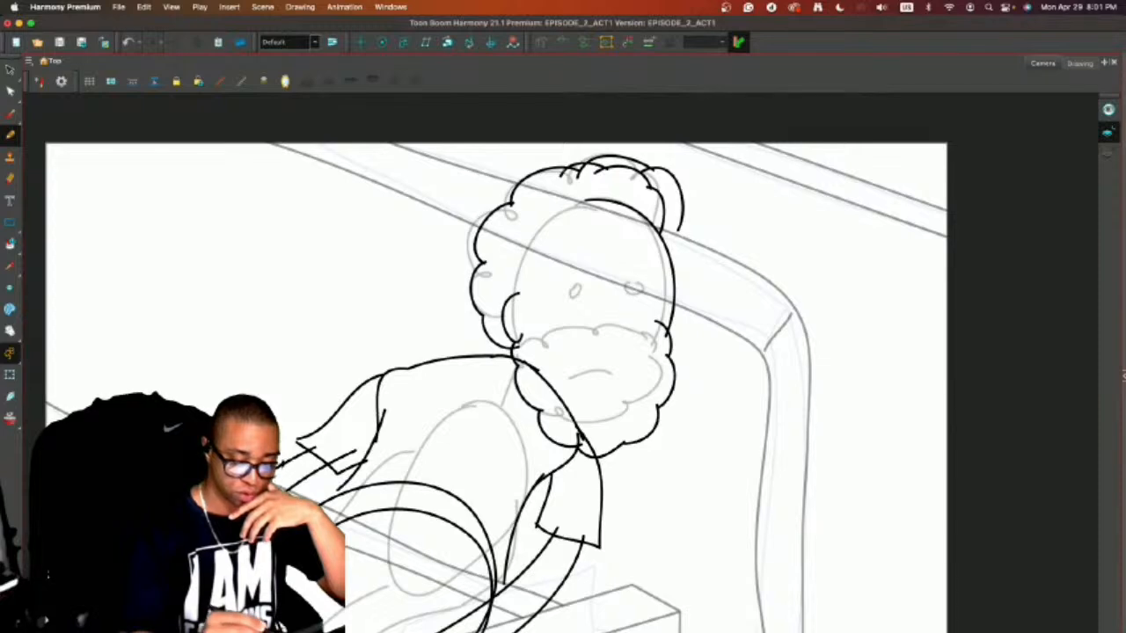
{"action": "key", "text": "alt+t"}
{"action": "left_click_drag", "start_coordinate": [639, 175], "coordinate": [675, 165]}
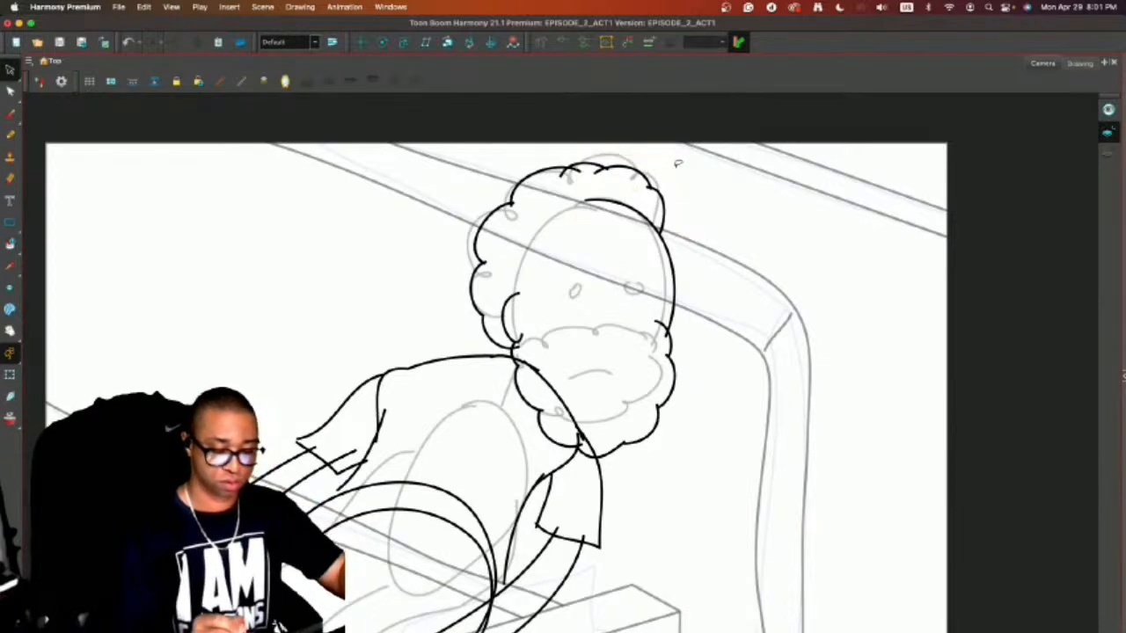
{"action": "mouse_move", "coordinate": [558, 185]}
{"action": "left_mouse_down"}
{"action": "mouse_move", "coordinate": [577, 153]}
{"action": "mouse_move", "coordinate": [554, 179]}
{"action": "mouse_move", "coordinate": [523, 181]}
{"action": "mouse_move", "coordinate": [510, 207]}
{"action": "left_mouse_up"}
{"action": "key", "text": "alt+slash"}
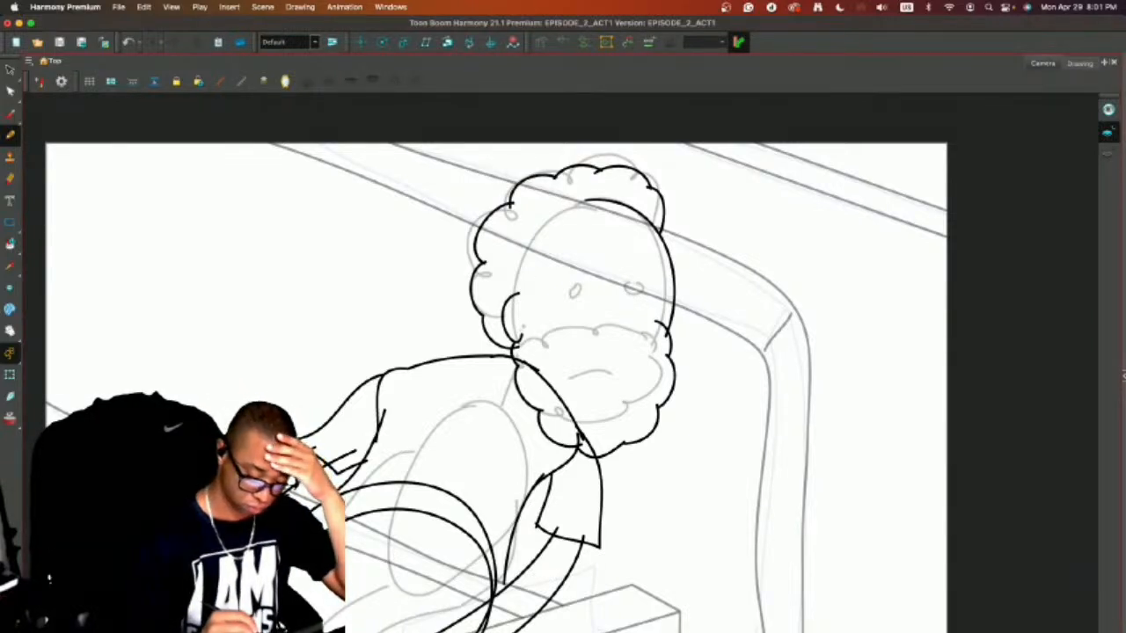
Draw the bumpy sideburn beside the ear and the scalloped upper edge of the beard across the face.
{"action": "left_click_drag", "start_coordinate": [519, 324], "coordinate": [530, 352]}
{"action": "mouse_move", "coordinate": [517, 297]}
{"action": "left_mouse_down"}
{"action": "mouse_move", "coordinate": [520, 328]}
{"action": "mouse_move", "coordinate": [517, 270]}
{"action": "mouse_move", "coordinate": [568, 378]}
{"action": "mouse_move", "coordinate": [601, 362]}
{"action": "mouse_move", "coordinate": [569, 355]}
{"action": "mouse_move", "coordinate": [653, 347]}
{"action": "mouse_move", "coordinate": [673, 362]}
{"action": "left_mouse_up"}
{"action": "key", "text": "super+z"}
{"action": "key", "text": "super+z"}
Delete the face outline stroke and the stray curl at the upper right end of the beard.
{"action": "key", "text": "alt+s"}
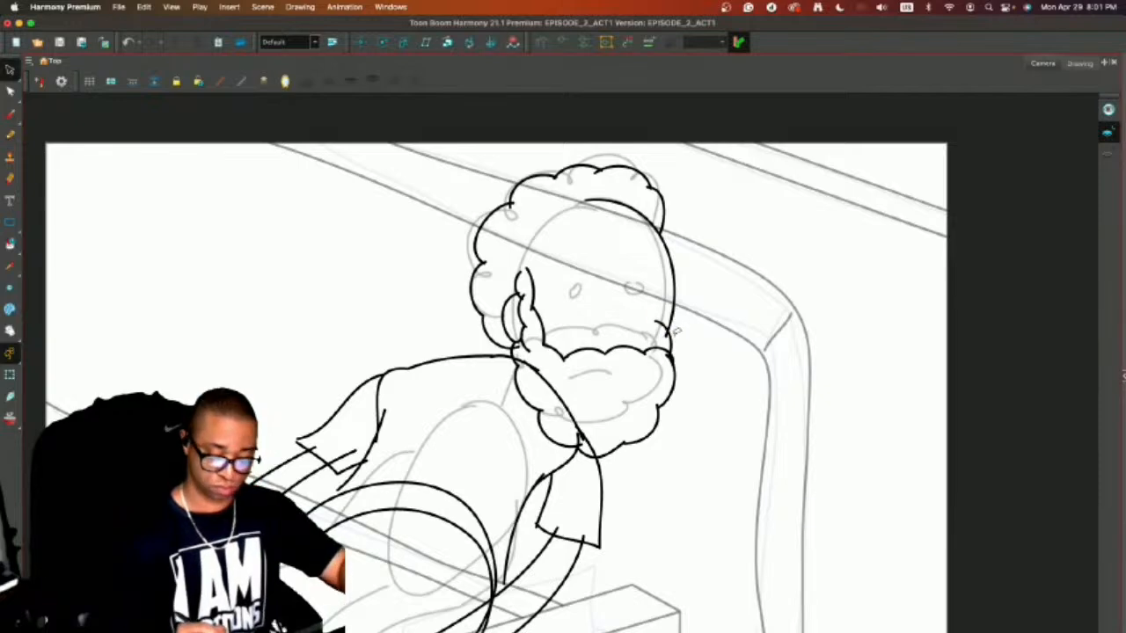
{"action": "left_click", "coordinate": [670, 333]}
{"action": "key", "text": "Delete"}
{"action": "left_click", "coordinate": [673, 307]}
{"action": "key", "text": "Delete"}
Draw a short curve above the beard's right side, the right cheek line, and the curved hairline down to the sideburn.
{"action": "key", "text": "alt+/"}
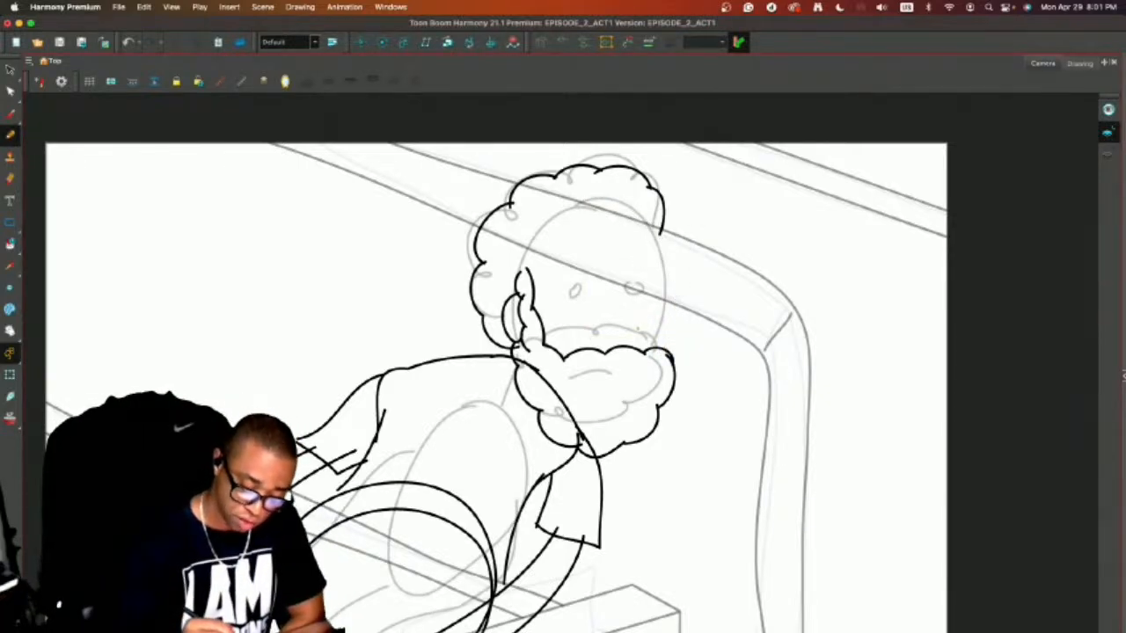
{"action": "left_click_drag", "start_coordinate": [636, 325], "coordinate": [649, 351]}
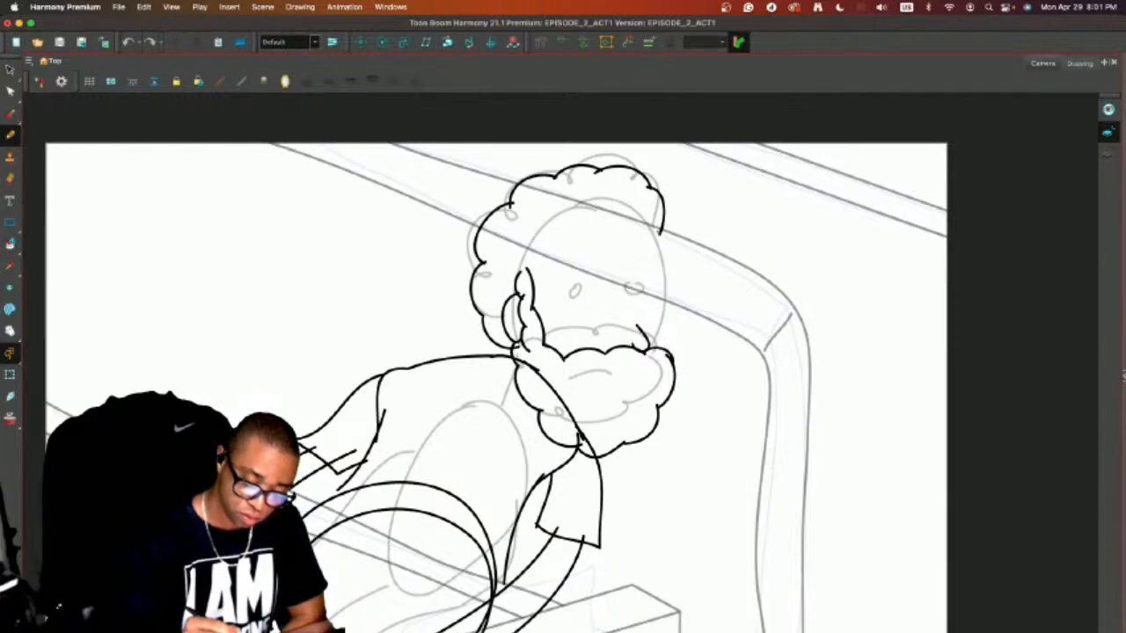
{"action": "left_click_drag", "start_coordinate": [659, 231], "coordinate": [672, 350]}
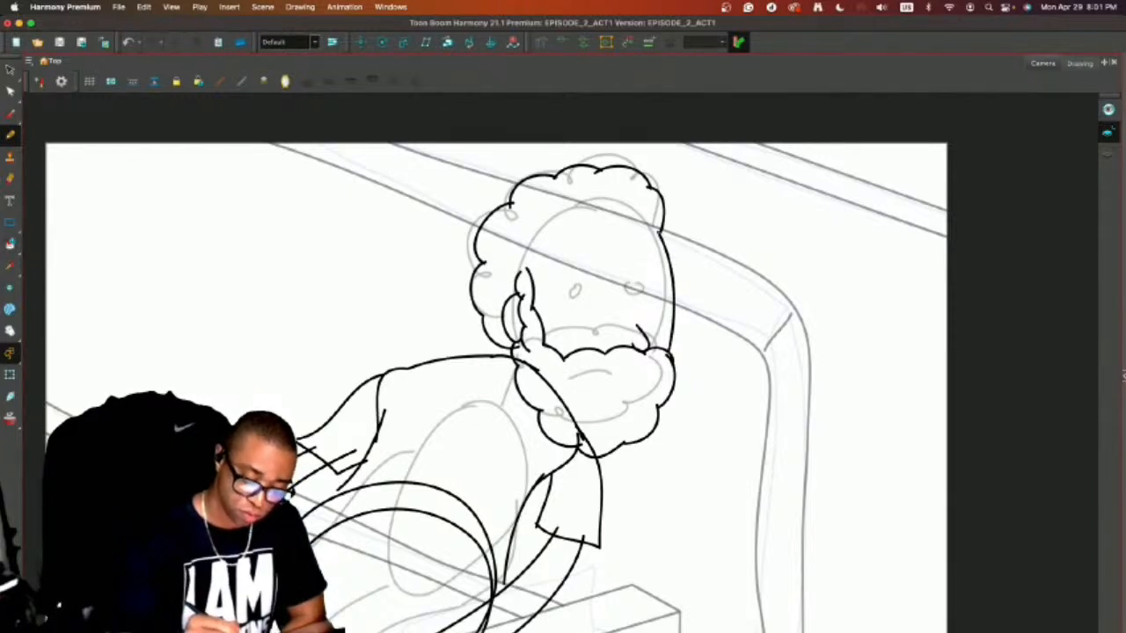
{"action": "mouse_move", "coordinate": [661, 235]}
{"action": "left_mouse_down"}
{"action": "mouse_move", "coordinate": [619, 211]}
{"action": "mouse_move", "coordinate": [539, 239]}
{"action": "mouse_move", "coordinate": [529, 276]}
{"action": "left_mouse_up"}
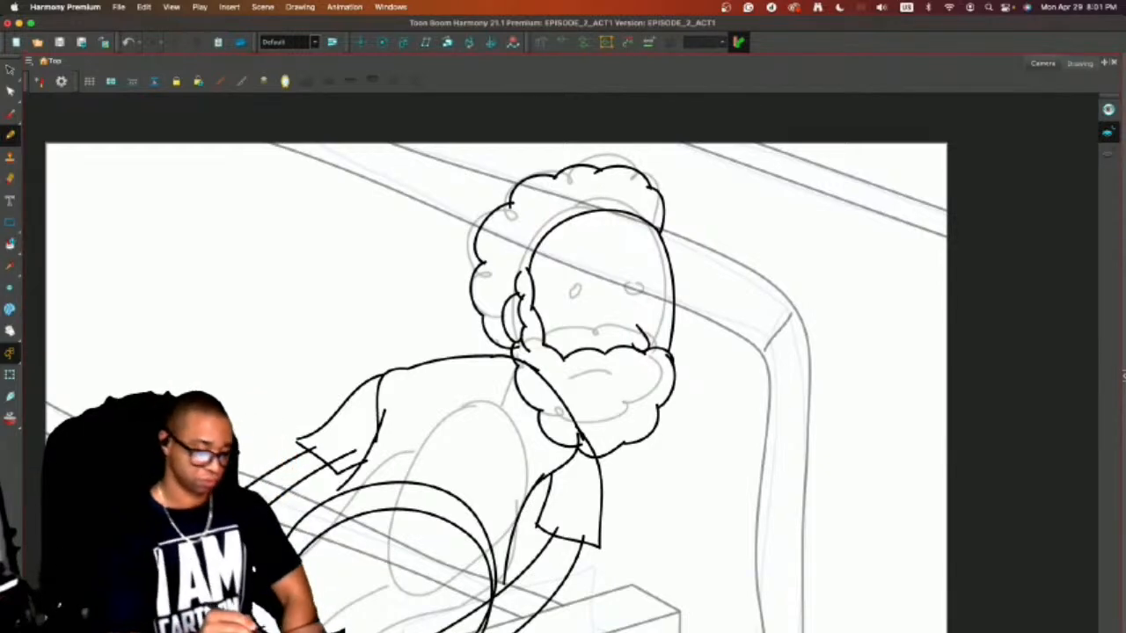
Draw the short neck line below the hair and the rounded shirt collar with small marks beside the beard.
{"action": "left_click_drag", "start_coordinate": [498, 343], "coordinate": [476, 376]}
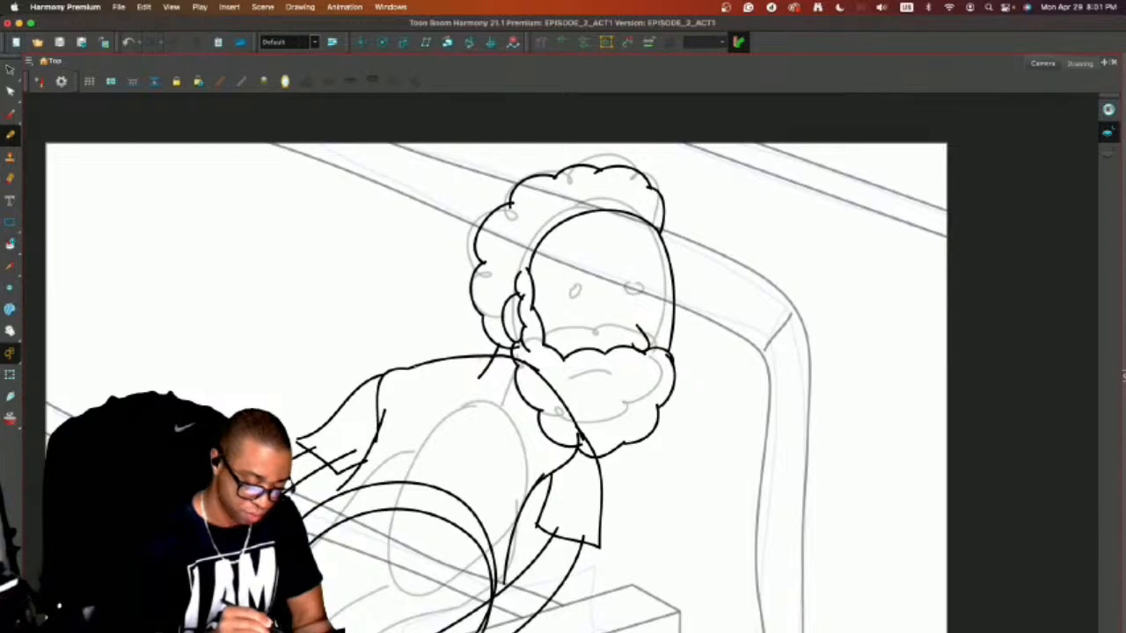
{"action": "mouse_move", "coordinate": [424, 361]}
{"action": "left_mouse_down"}
{"action": "mouse_move", "coordinate": [504, 375]}
{"action": "mouse_move", "coordinate": [469, 397]}
{"action": "mouse_move", "coordinate": [505, 431]}
{"action": "mouse_move", "coordinate": [538, 429]}
{"action": "left_mouse_up"}
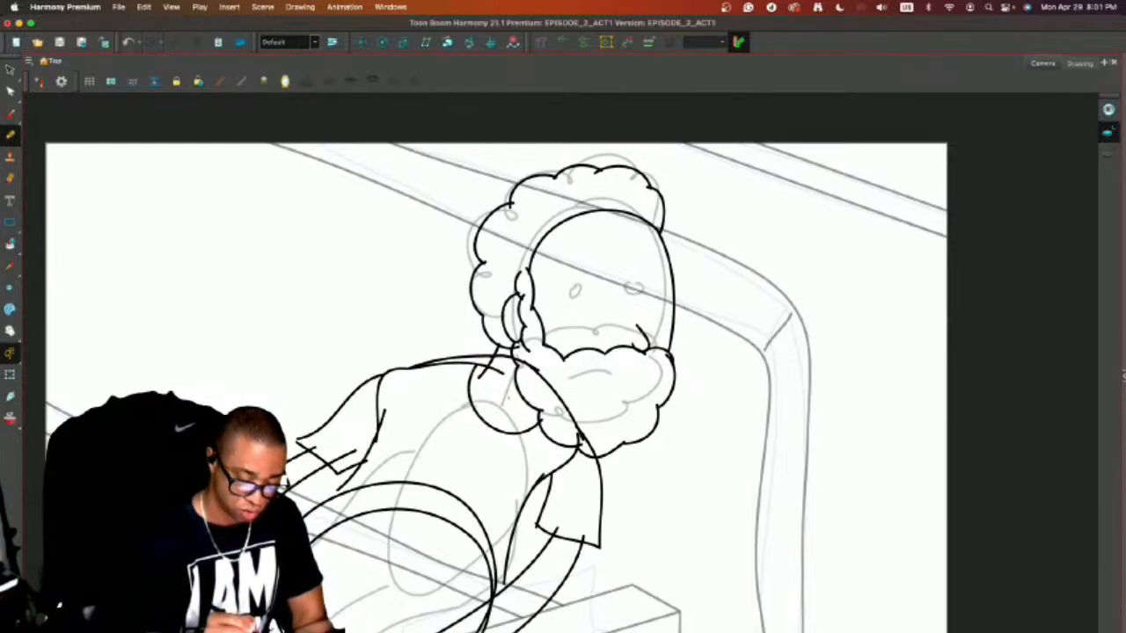
{"action": "left_click_drag", "start_coordinate": [532, 388], "coordinate": [518, 410]}
{"action": "mouse_move", "coordinate": [537, 386]}
{"action": "left_mouse_down"}
{"action": "mouse_move", "coordinate": [633, 425]}
{"action": "mouse_move", "coordinate": [528, 417]}
{"action": "left_mouse_up"}
{"action": "key", "text": "super+z"}
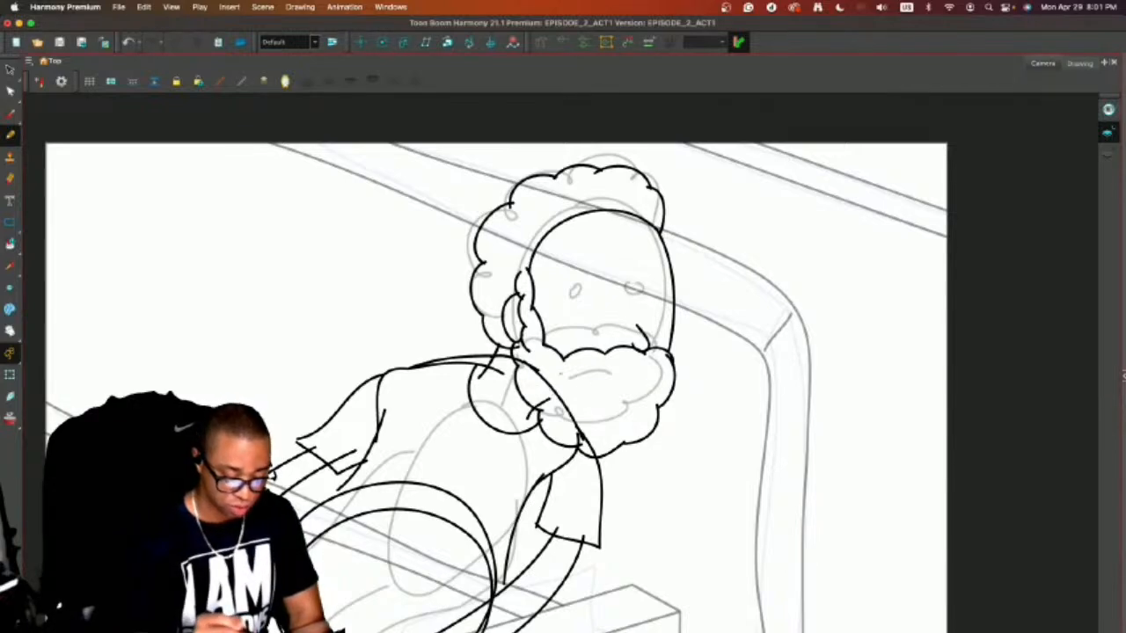
Draw a curved line across the lower-body oval, another along its upper edge, and two short chest curves.
{"action": "left_click_drag", "start_coordinate": [677, 463], "coordinate": [756, 331]}
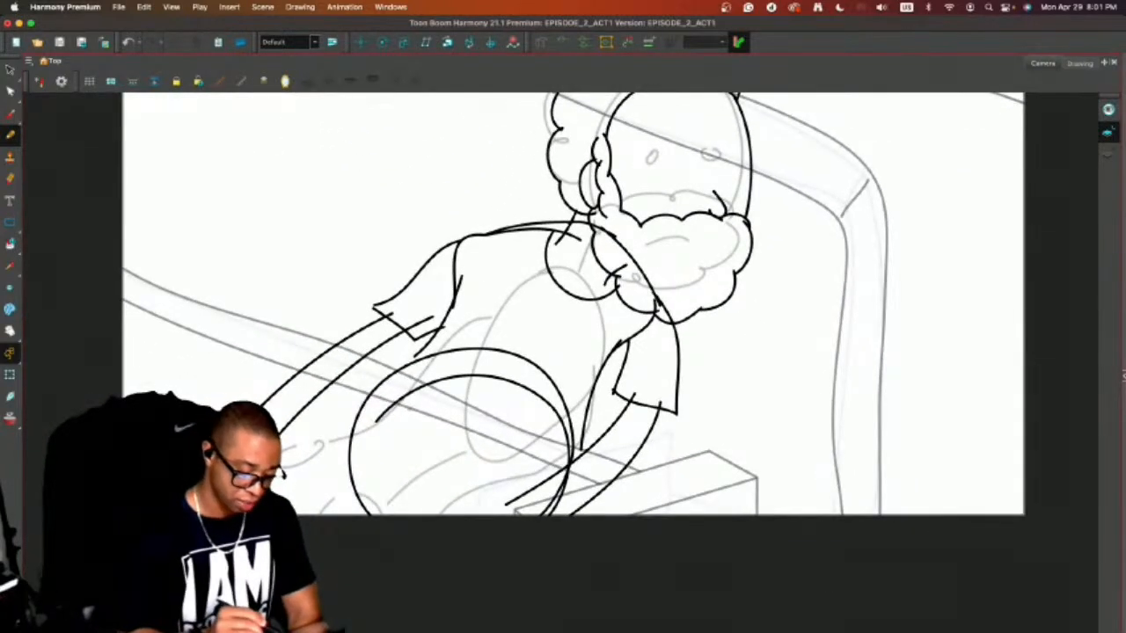
{"action": "mouse_move", "coordinate": [356, 420]}
{"action": "left_mouse_down"}
{"action": "mouse_move", "coordinate": [417, 420]}
{"action": "mouse_move", "coordinate": [527, 503]}
{"action": "left_mouse_up"}
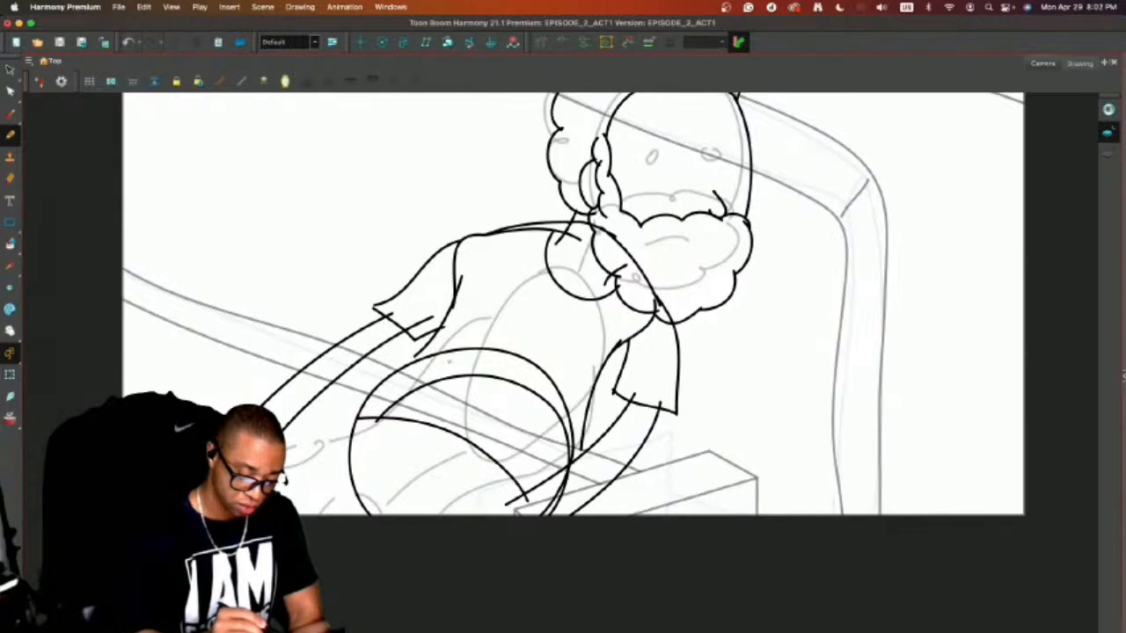
{"action": "left_click_drag", "start_coordinate": [450, 362], "coordinate": [558, 414]}
{"action": "mouse_move", "coordinate": [470, 319]}
{"action": "left_mouse_down"}
{"action": "mouse_move", "coordinate": [519, 330]}
{"action": "mouse_move", "coordinate": [605, 382]}
{"action": "left_mouse_up"}
{"action": "key", "text": "super+z"}
{"action": "left_click_drag", "start_coordinate": [538, 350], "coordinate": [580, 366]}
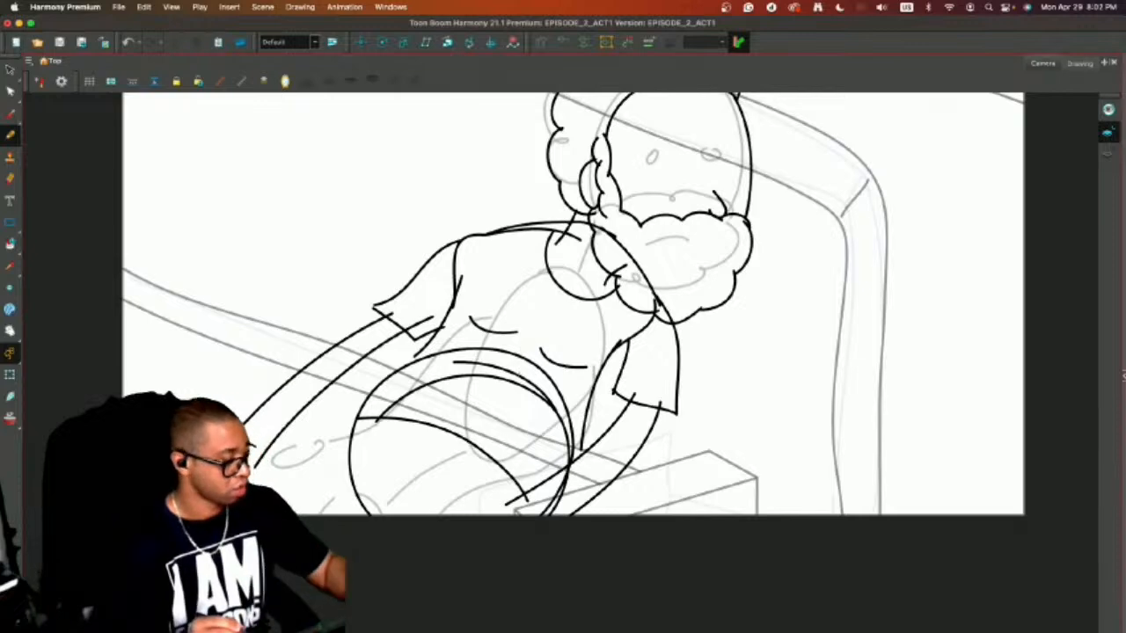
Advance to the next frame, turn on onion skin to see the body drawing, and save the scene.
{"action": "key", "text": "alt+s"}
{"action": "key", "text": "."}
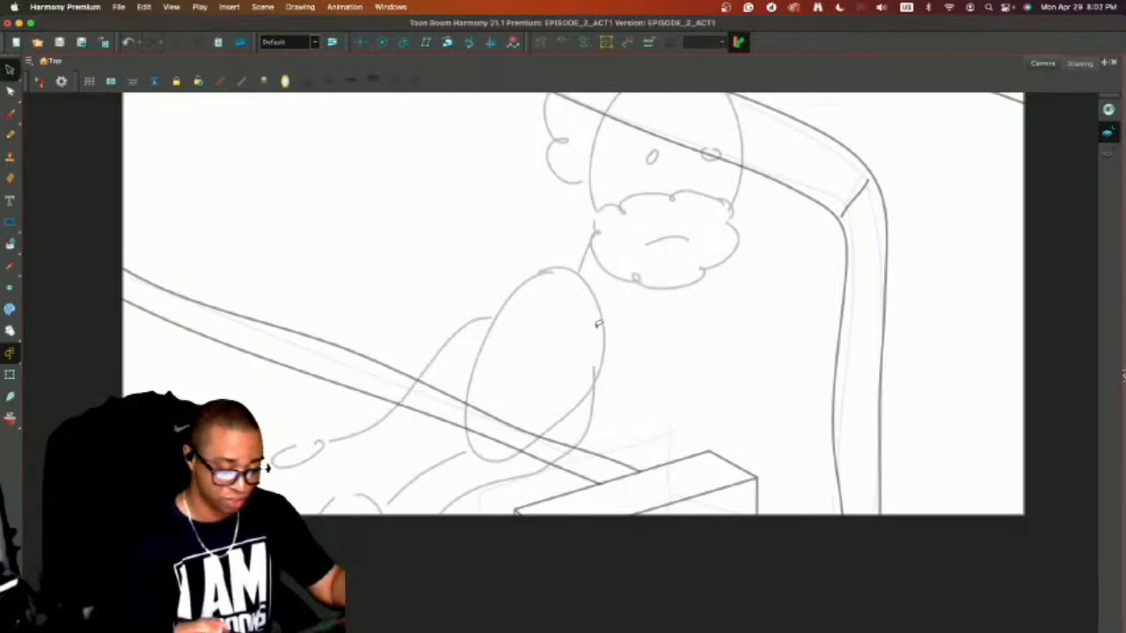
{"action": "key", "text": "alt+o"}
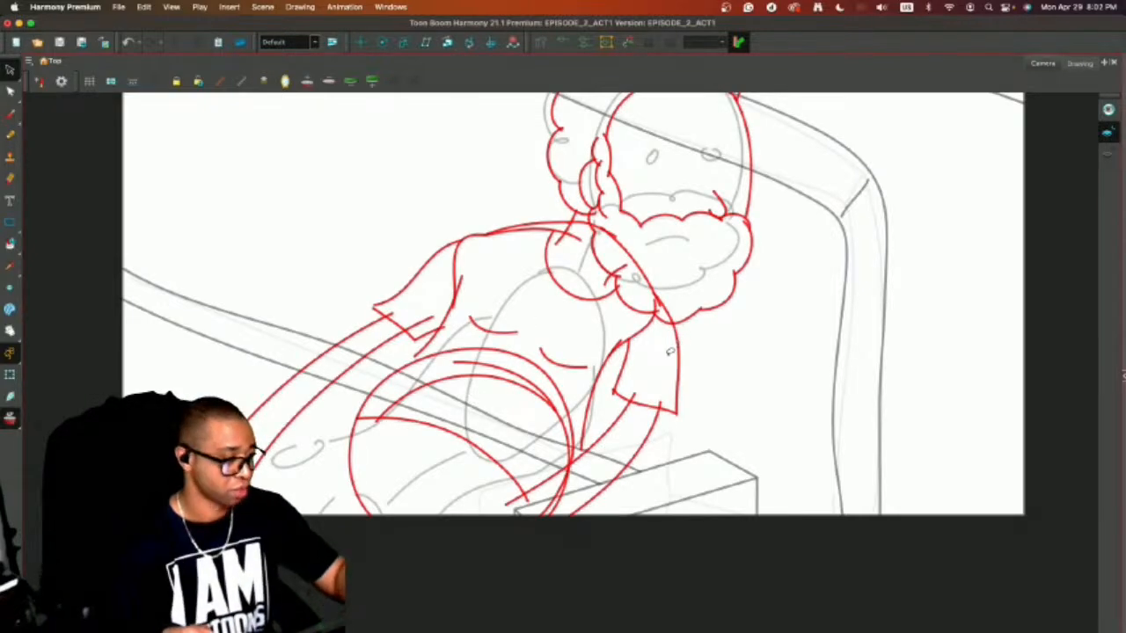
{"action": "key", "text": "alt+/"}
{"action": "key", "text": "super+s"}
{"action": "left_click_drag", "start_coordinate": [717, 355], "coordinate": [706, 403]}
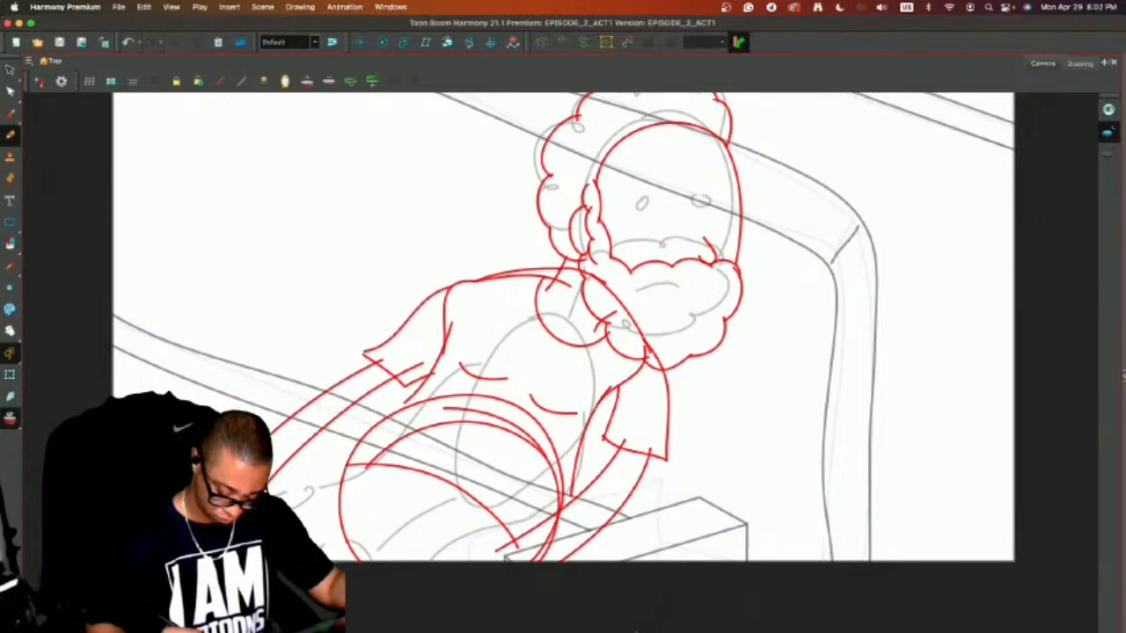
Restore the timeline below the drawing view, enlarge it, and move to the earlier shots.
{"action": "key", "text": "super+f"}
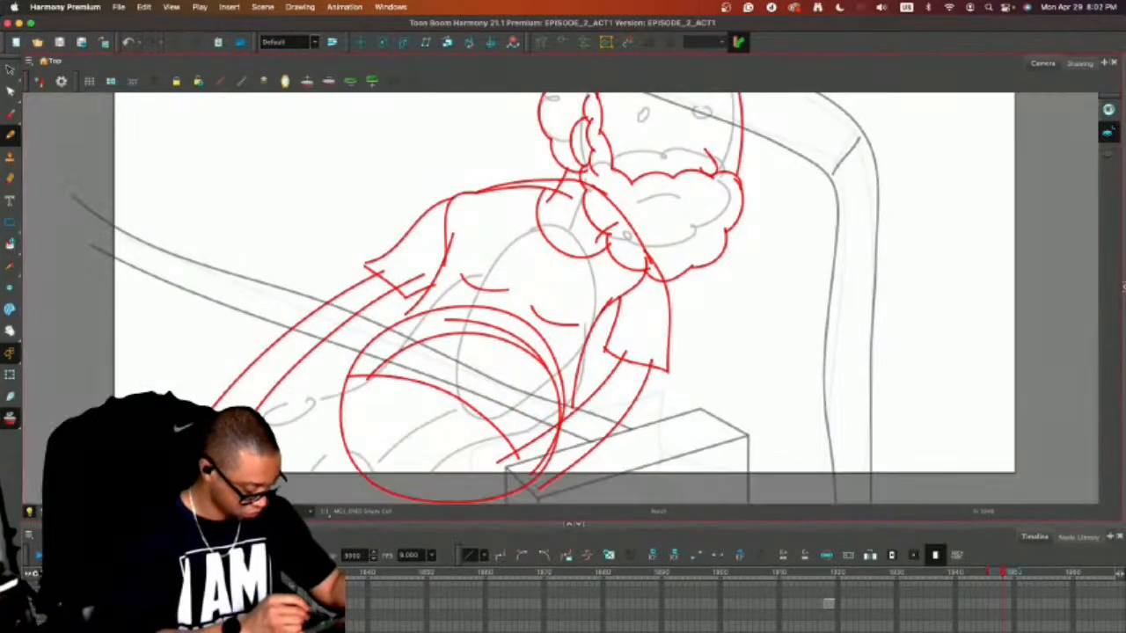
{"action": "key", "text": "1"}
{"action": "left_click_drag", "start_coordinate": [807, 525], "coordinate": [798, 406]}
{"action": "left_click", "coordinate": [680, 626]}
{"action": "left_click_drag", "start_coordinate": [736, 346], "coordinate": [770, 167]}
{"action": "mouse_move", "coordinate": [752, 295]}
{"action": "left_mouse_down"}
{"action": "mouse_move", "coordinate": [756, 191]}
{"action": "mouse_move", "coordinate": [746, 287]}
{"action": "left_mouse_up"}
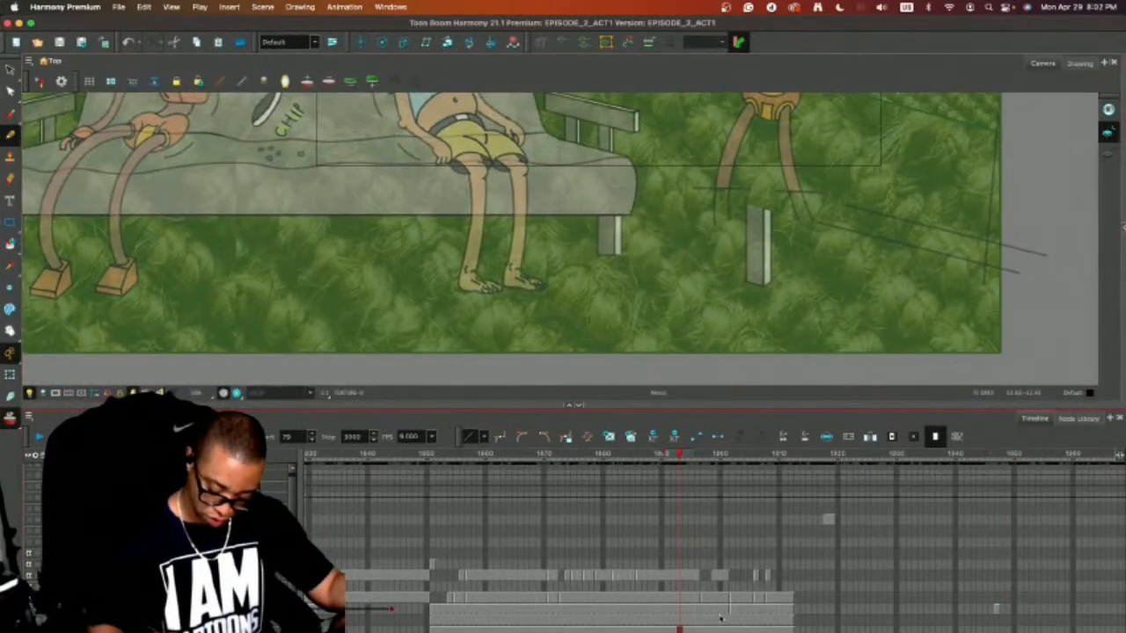
Go to the earlier frame holding the three bearded reference heads and select the middle three-quarter head for copying.
{"action": "left_click", "coordinate": [719, 618]}
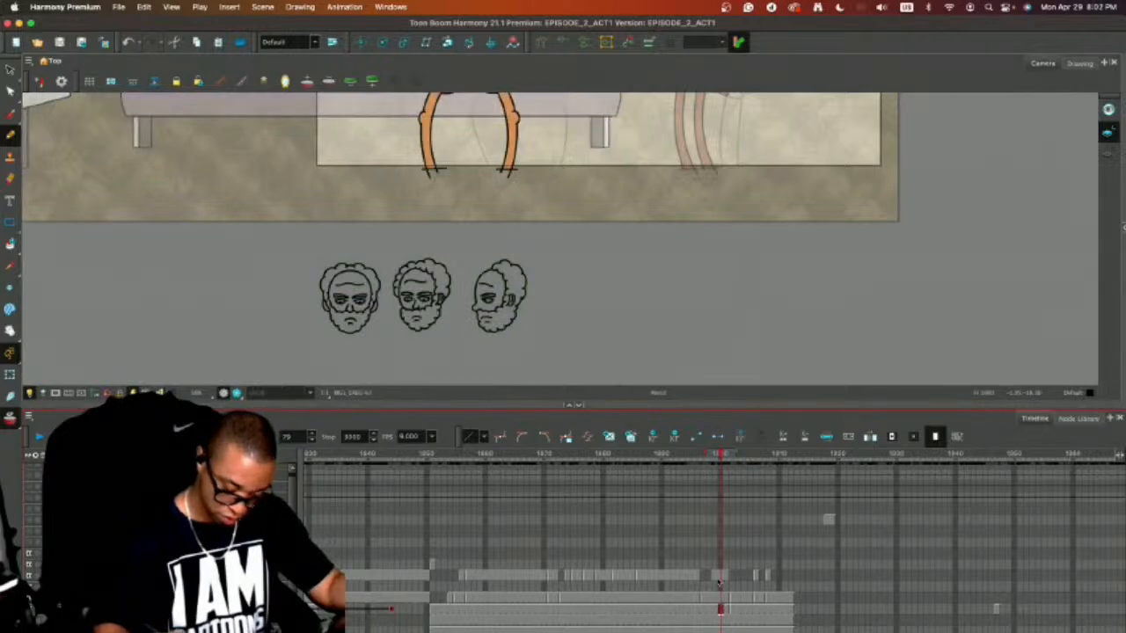
{"action": "key", "text": "alt+s"}
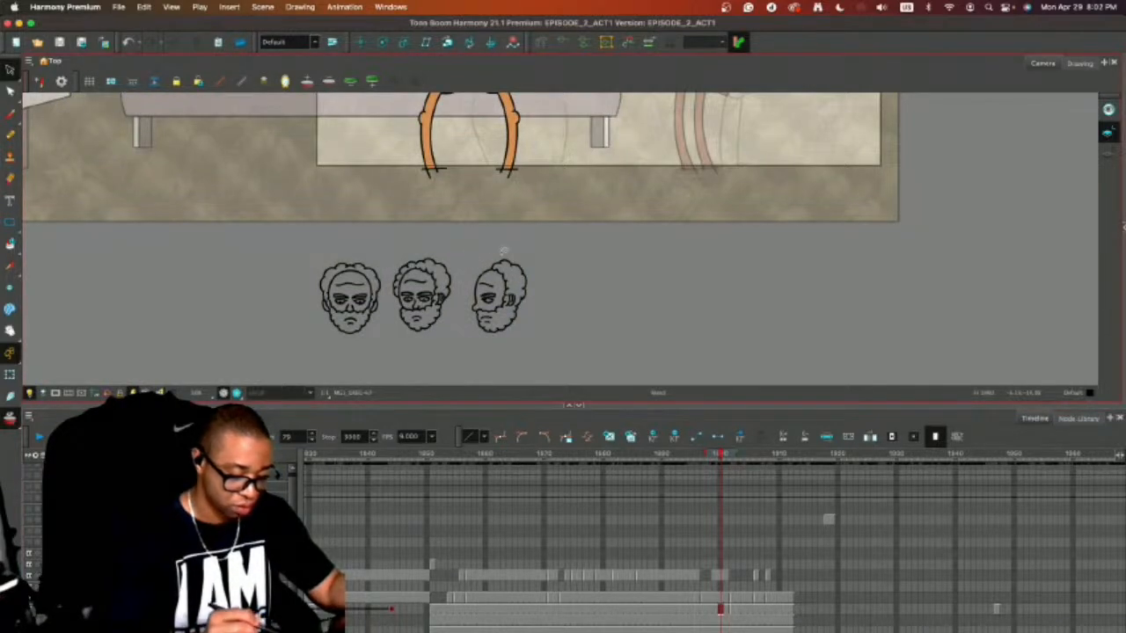
{"action": "left_click_drag", "start_coordinate": [445, 239], "coordinate": [432, 232]}
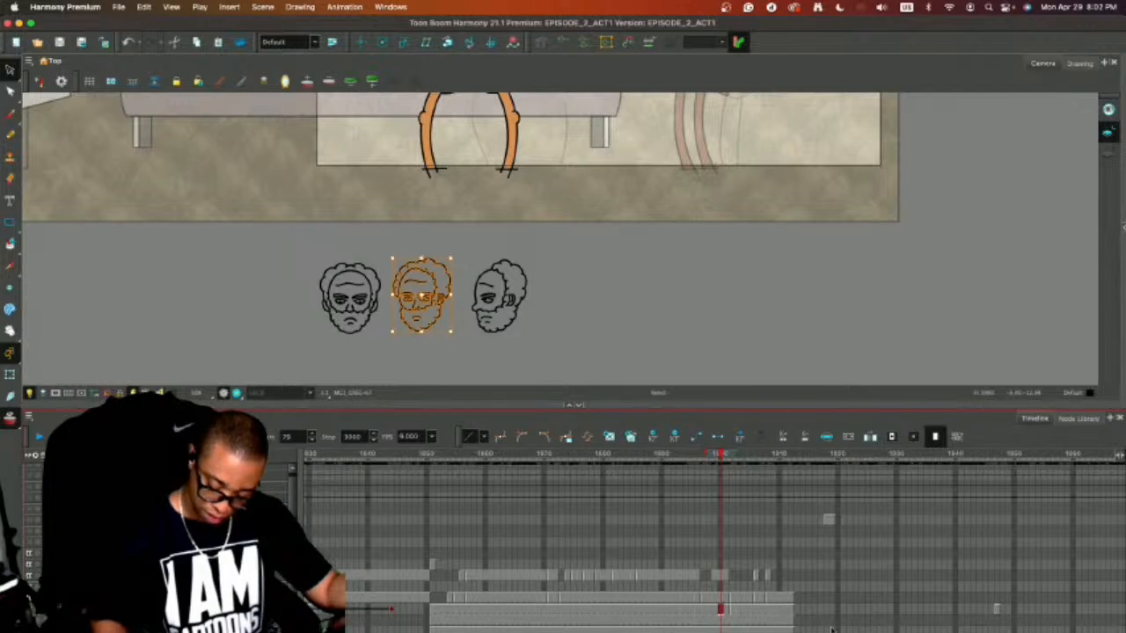
Fill the empty timeline frames before the couch-shot body drawing on its layer and return to that drawing.
{"action": "left_click", "coordinate": [896, 629]}
{"action": "left_click", "coordinate": [996, 611]}
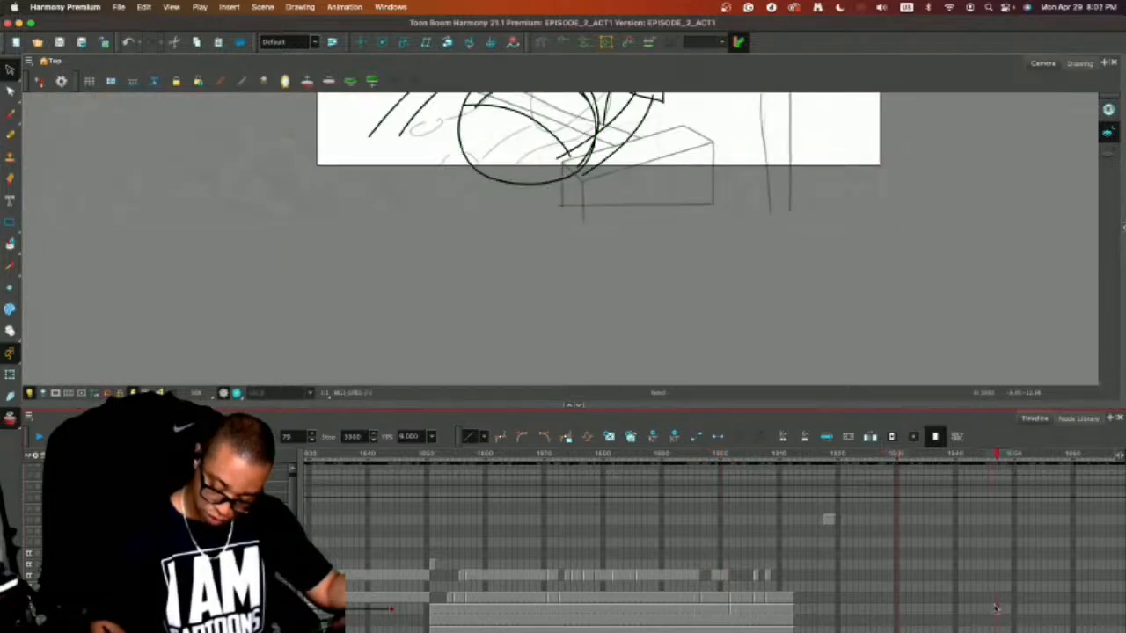
{"action": "left_click", "coordinate": [802, 609]}
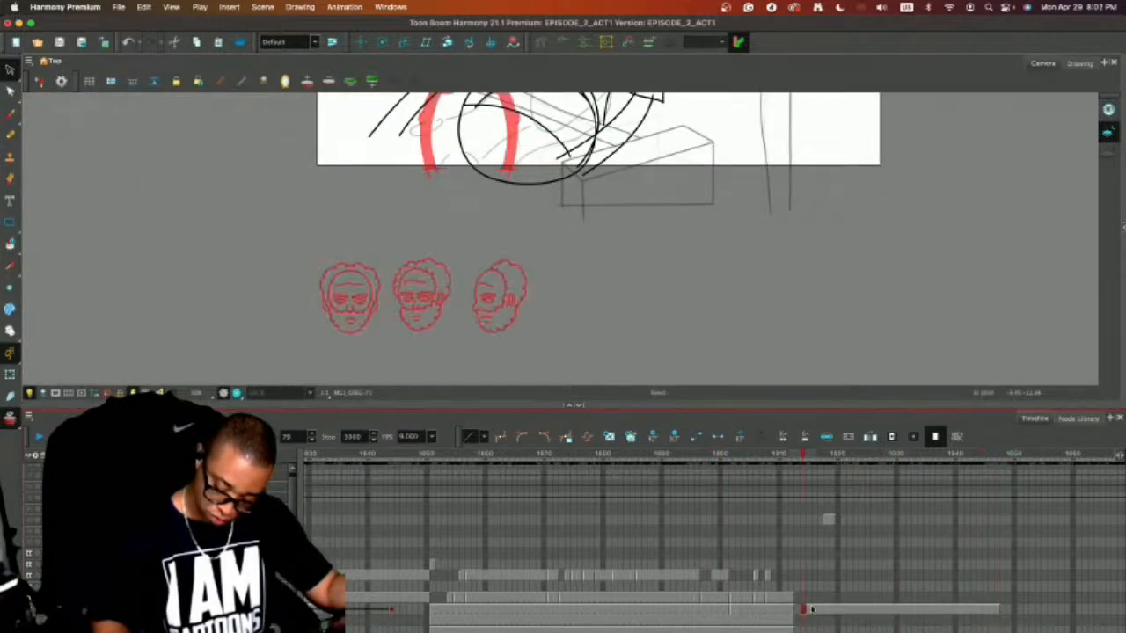
{"action": "left_click", "coordinate": [996, 609]}
{"action": "left_click", "coordinate": [803, 610]}
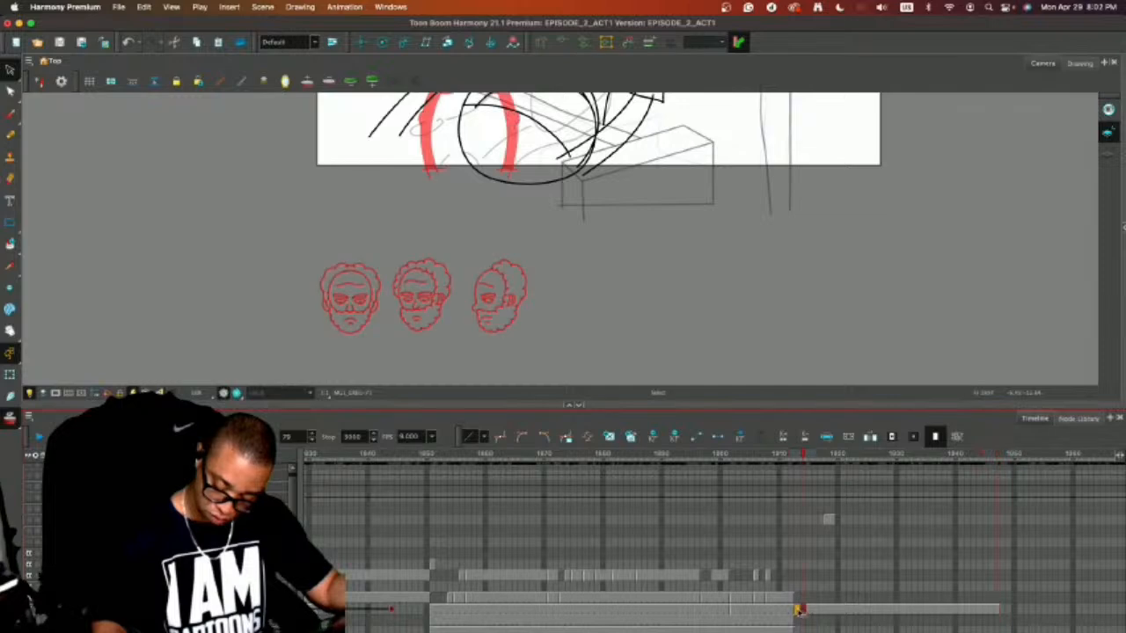
{"action": "left_click", "coordinate": [997, 610]}
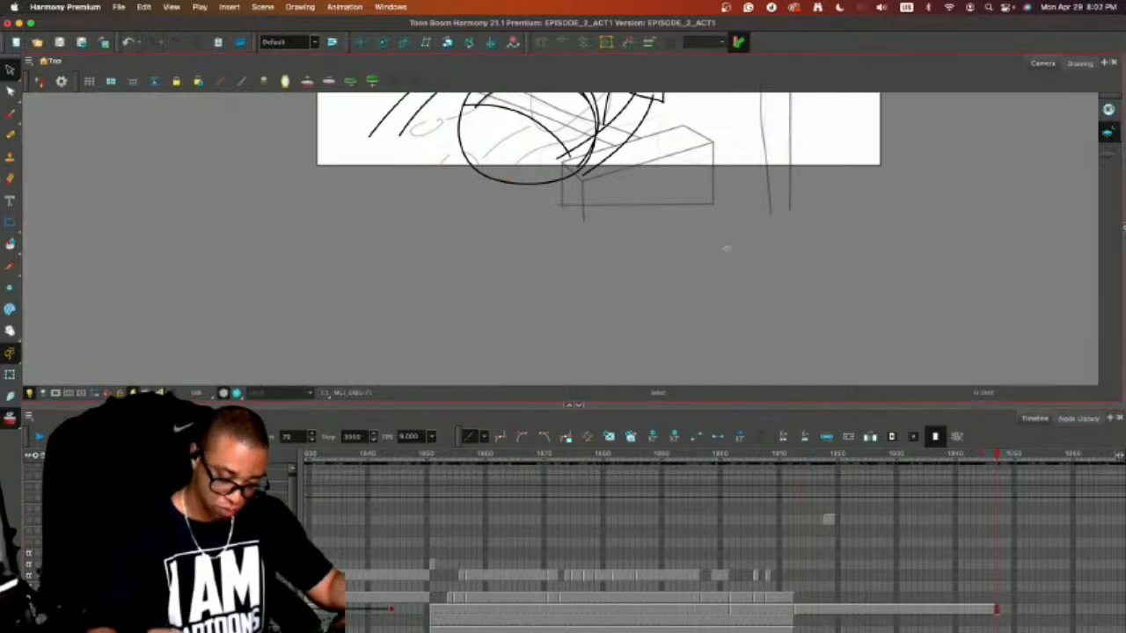
Collapse the timeline so the drawing view fills the workspace around the bearded man's body drawing.
{"action": "left_click_drag", "start_coordinate": [707, 214], "coordinate": [698, 373]}
{"action": "left_click_drag", "start_coordinate": [718, 207], "coordinate": [718, 251]}
{"action": "key", "text": "2"}
{"action": "key", "text": "2"}
{"action": "left_click_drag", "start_coordinate": [793, 235], "coordinate": [791, 243]}
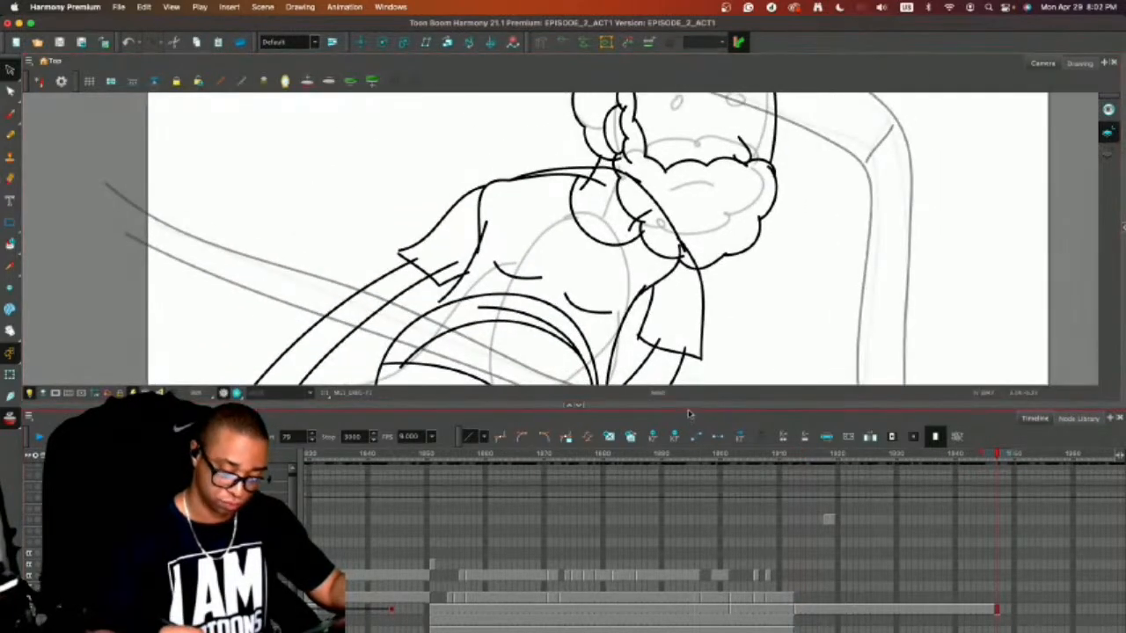
{"action": "left_click_drag", "start_coordinate": [691, 405], "coordinate": [695, 630]}
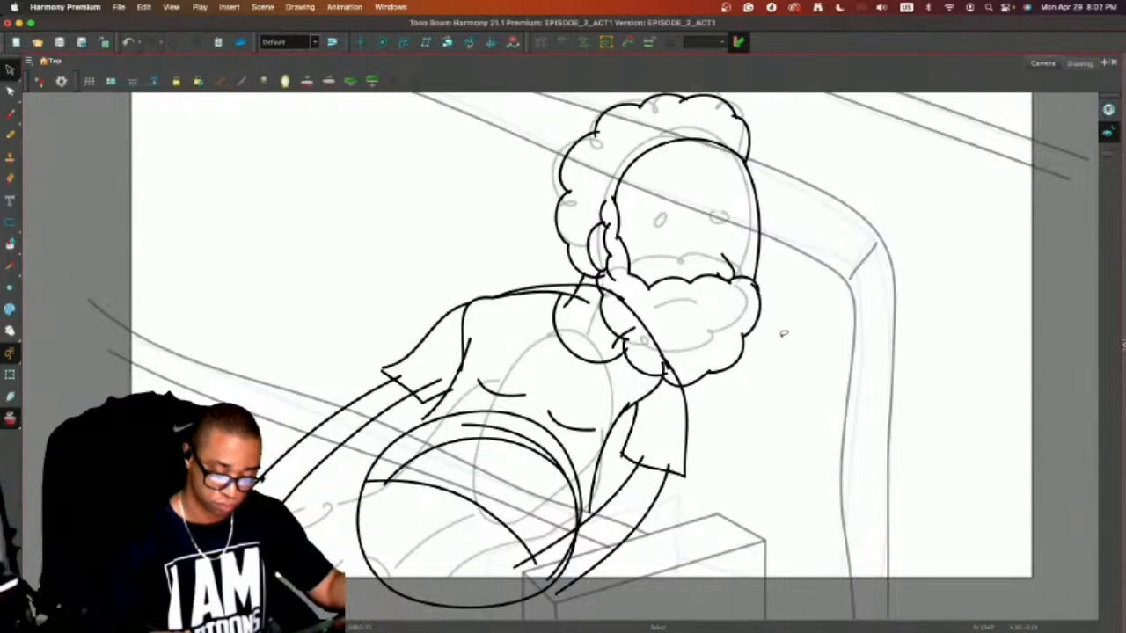
Paste the copied three-quarter head and place it beside the man's head, over the couch arm, as a reference.
{"action": "key", "text": "1"}
{"action": "key", "text": "1"}
{"action": "key", "text": "1"}
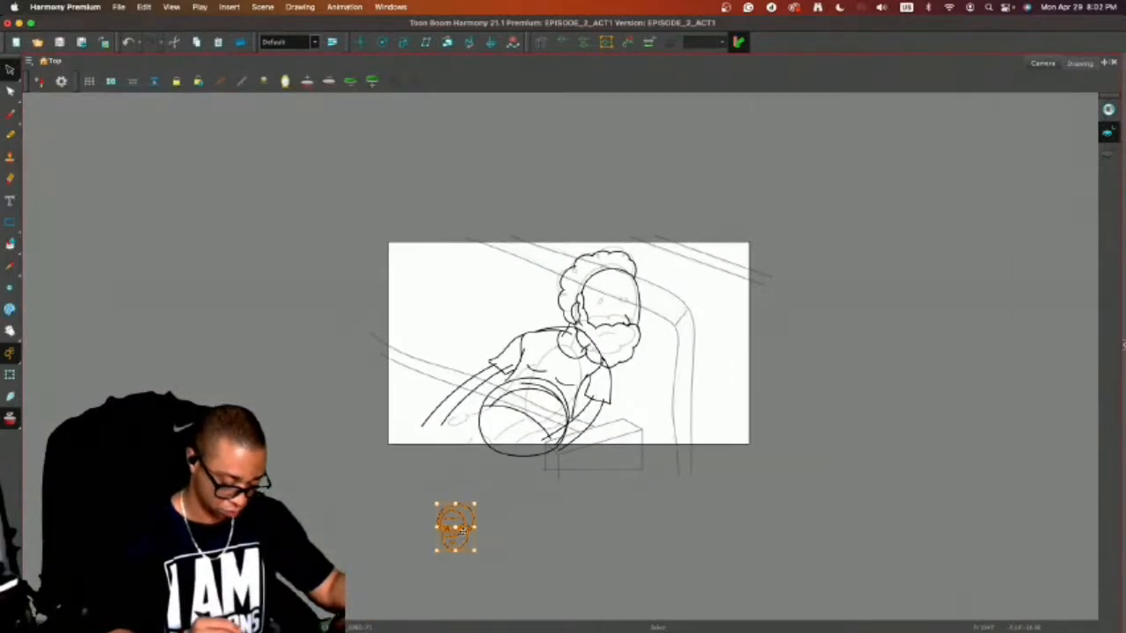
{"action": "left_click_drag", "start_coordinate": [461, 528], "coordinate": [701, 324]}
{"action": "key", "text": "2"}
{"action": "key", "text": "2"}
{"action": "left_click_drag", "start_coordinate": [811, 392], "coordinate": [762, 450]}
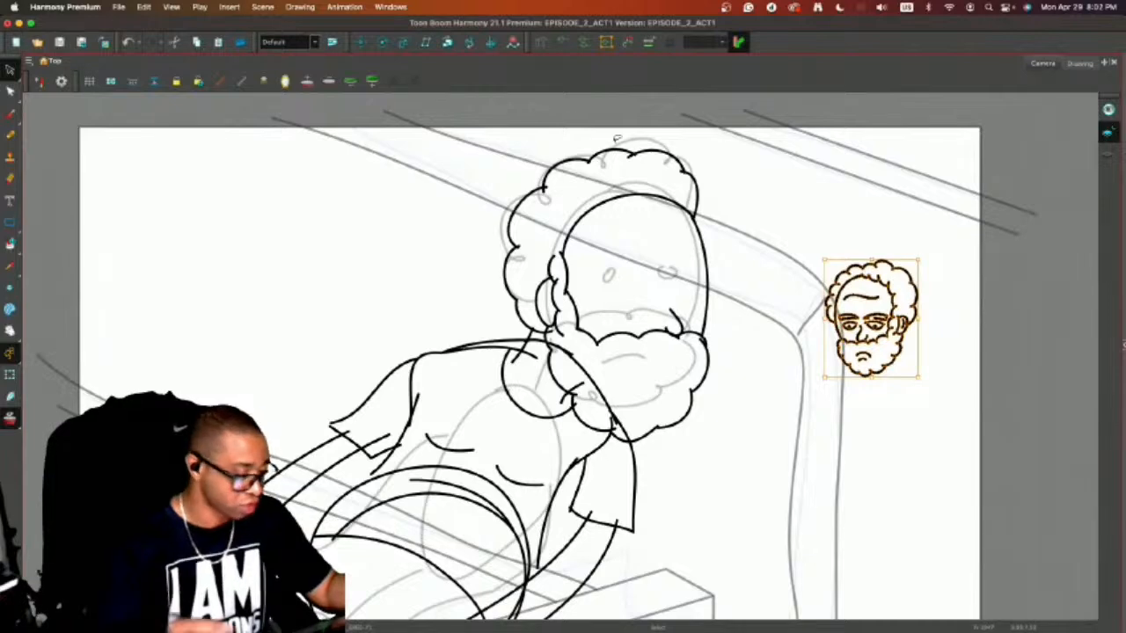
Flip the pasted reference head horizontally, scale it up slightly, and deselect it.
{"action": "left_click", "coordinate": [299, 7]}
{"action": "mouse_move", "coordinate": [469, 102]}
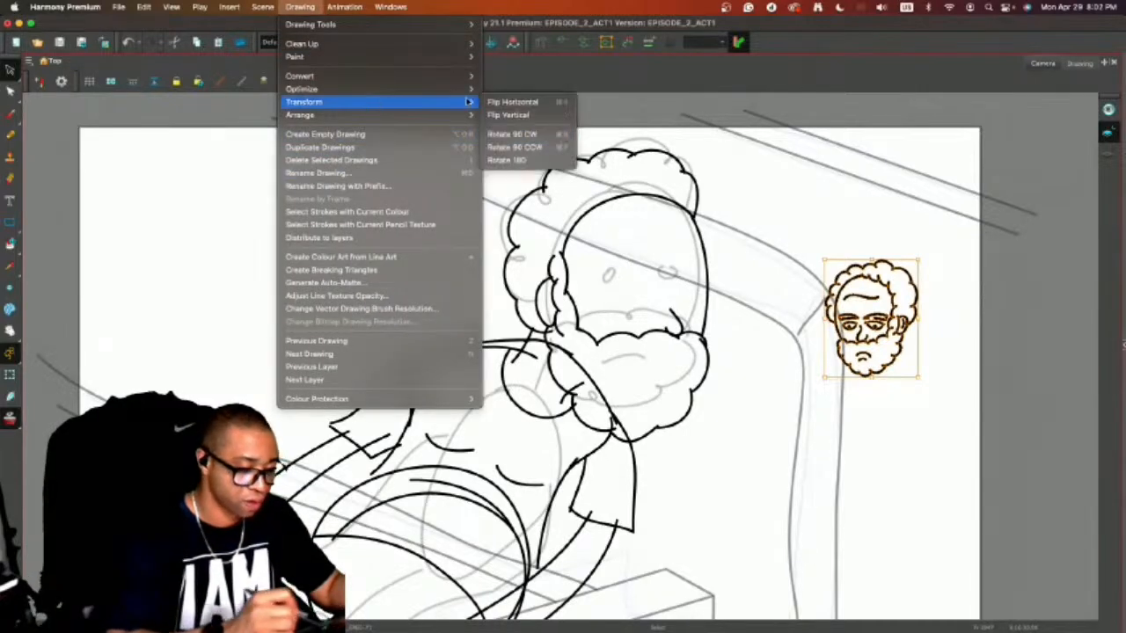
{"action": "left_click", "coordinate": [512, 102]}
{"action": "left_click_drag", "start_coordinate": [920, 261], "coordinate": [942, 230]}
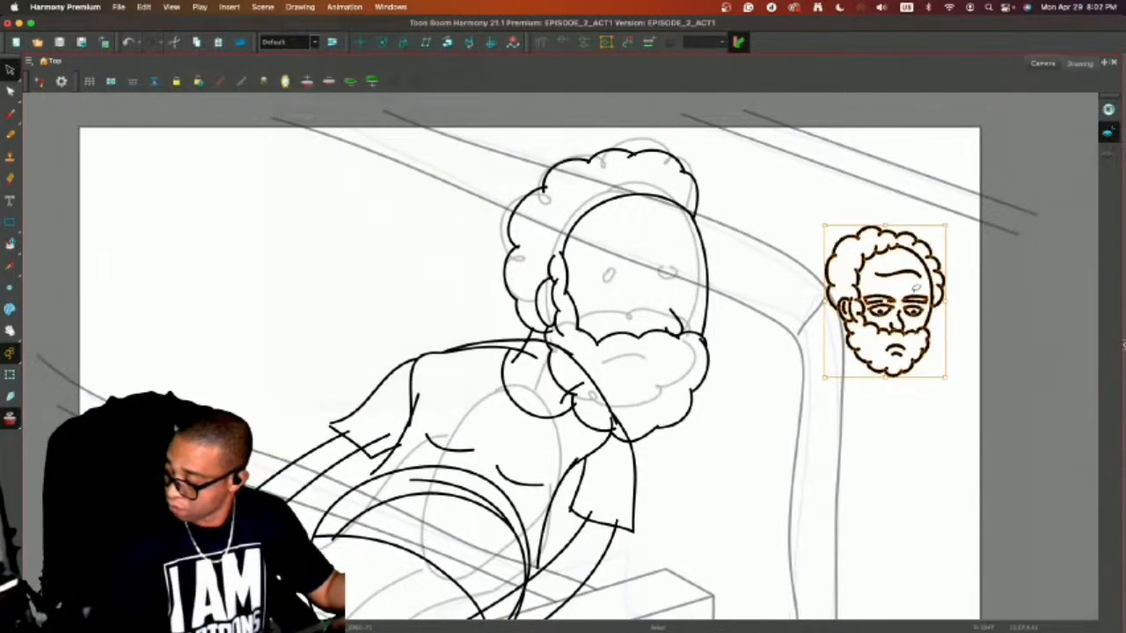
{"action": "left_click", "coordinate": [875, 394]}
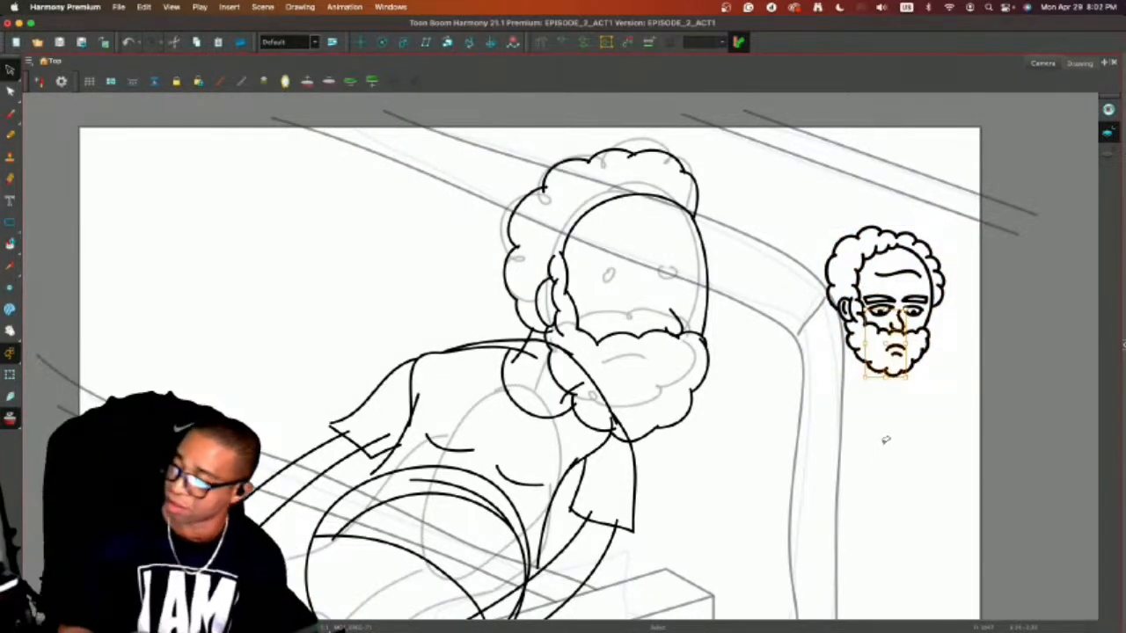
{"action": "key", "text": "alt+slash"}
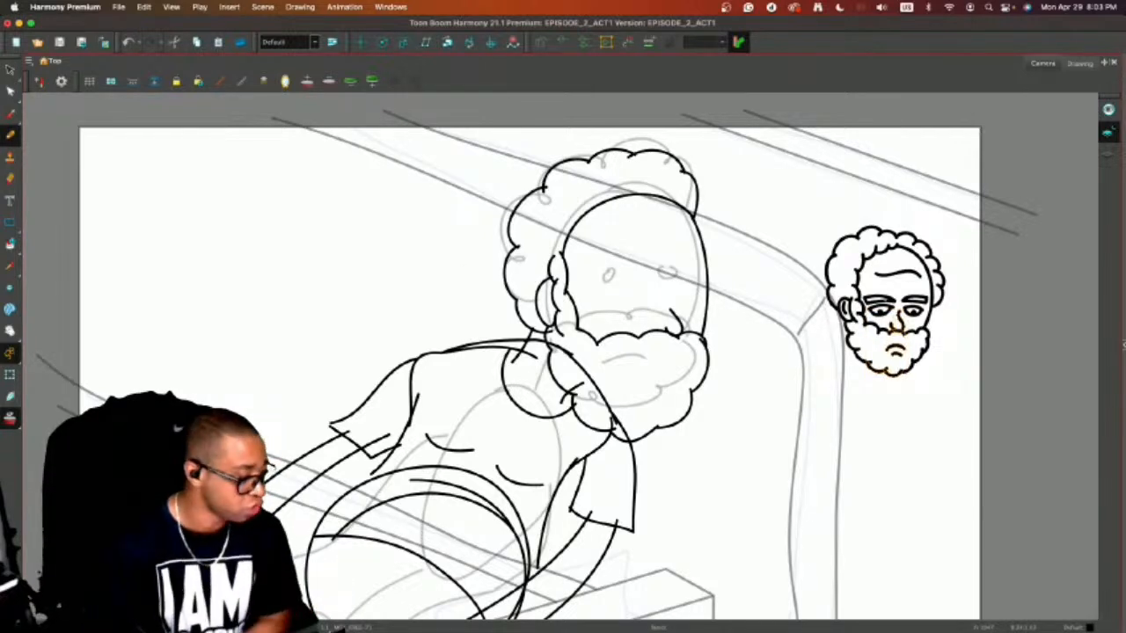
{"action": "key", "text": "alt+s"}
{"action": "left_click", "coordinate": [899, 207]}
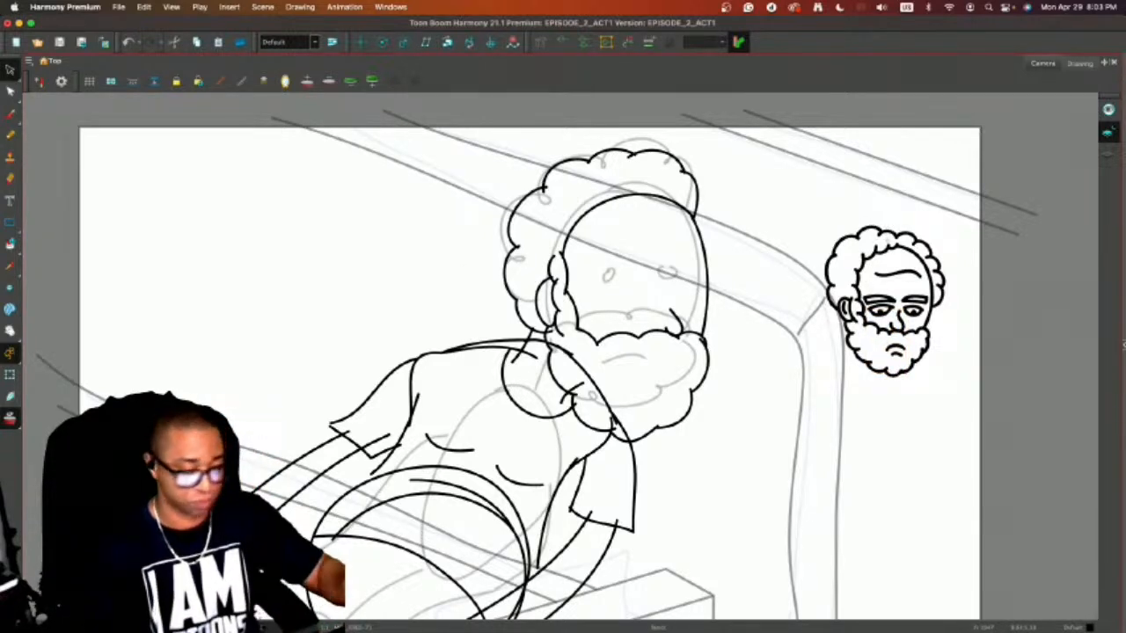
Draw a new outer face contour from the beard up to the forehead and remove the old face oval.
{"action": "key", "text": "alt+slash"}
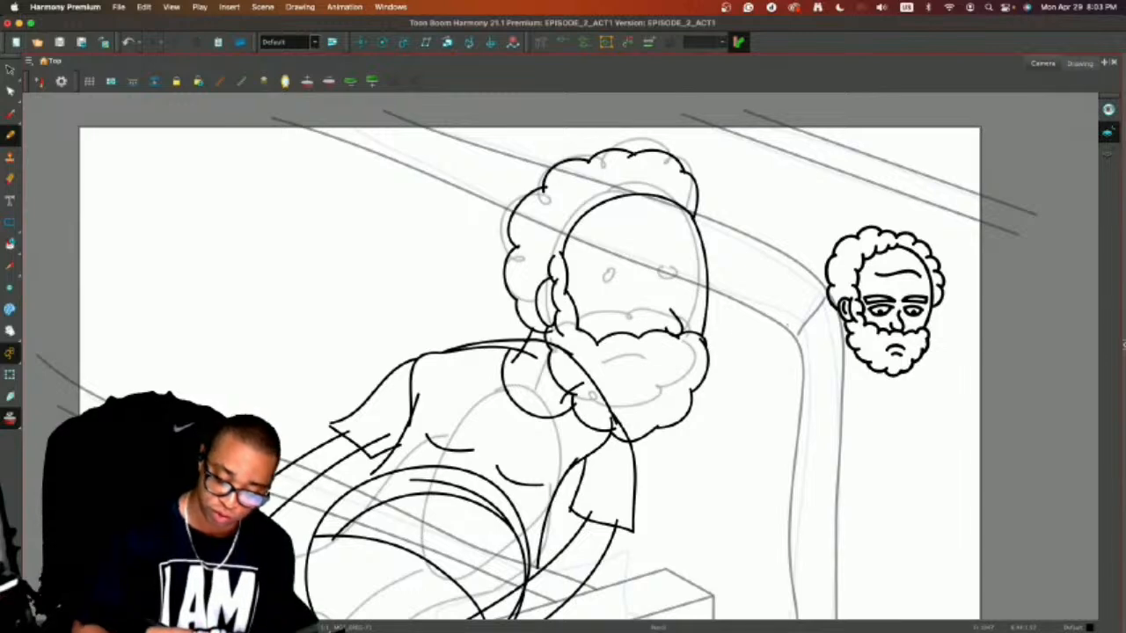
{"action": "mouse_move", "coordinate": [695, 333]}
{"action": "left_mouse_down"}
{"action": "mouse_move", "coordinate": [698, 233]}
{"action": "mouse_move", "coordinate": [683, 207]}
{"action": "mouse_move", "coordinate": [638, 192]}
{"action": "left_mouse_up"}
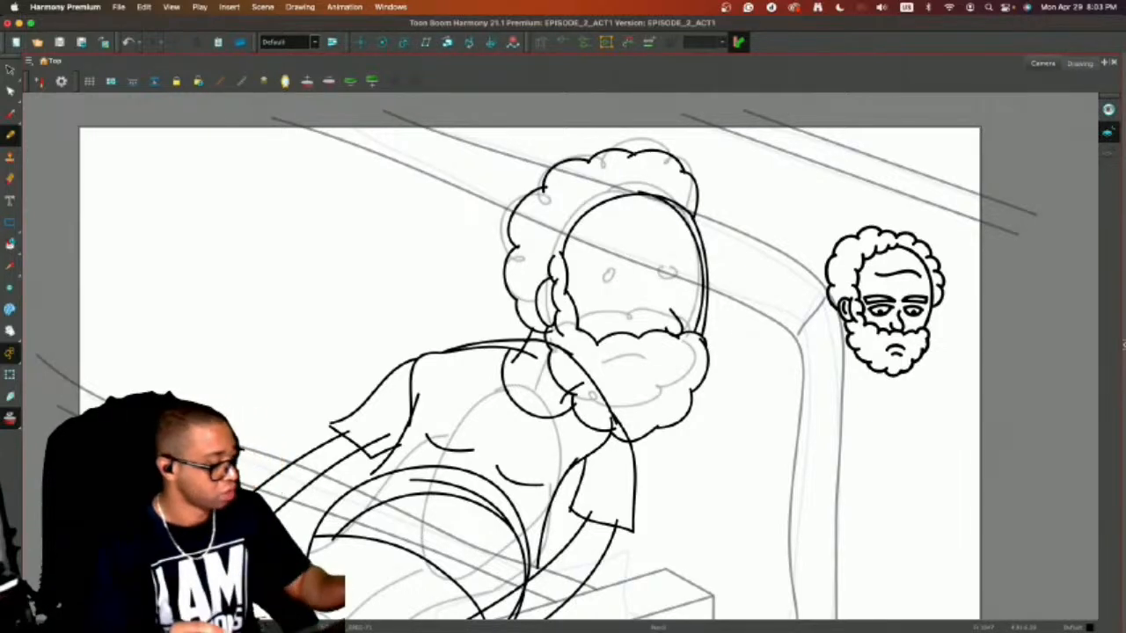
{"action": "key", "text": "super+z"}
{"action": "key", "text": "super+z"}
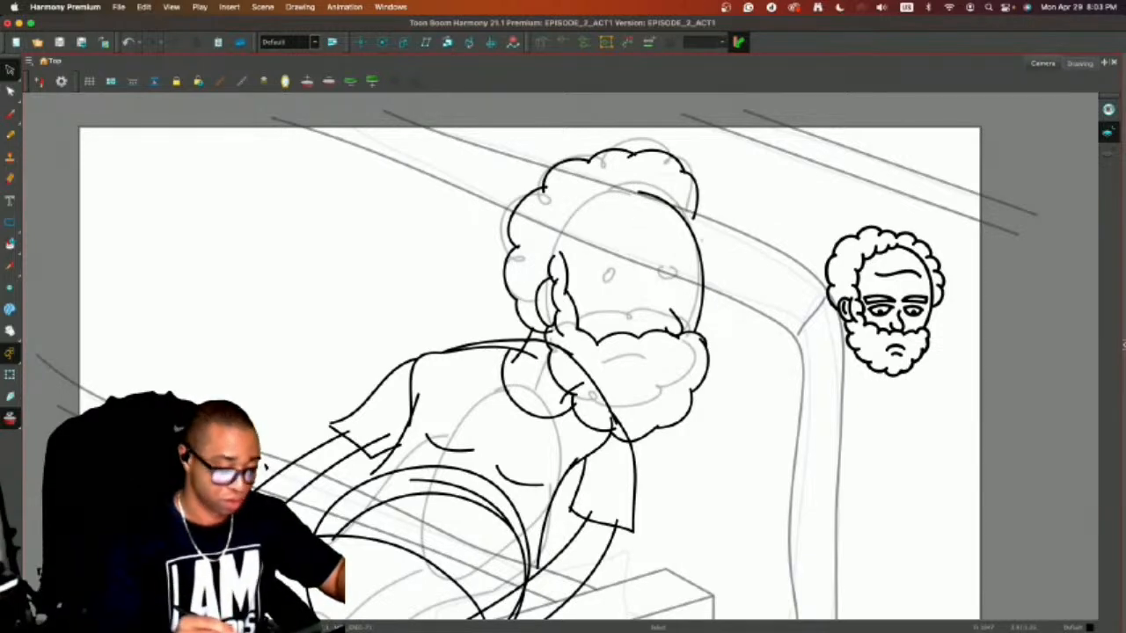
Add a small hair curl outside the face contour and draw a scalloped hairline from the forehead to the sideburn.
{"action": "key", "text": "alt+slash"}
{"action": "left_click_drag", "start_coordinate": [695, 215], "coordinate": [704, 257]}
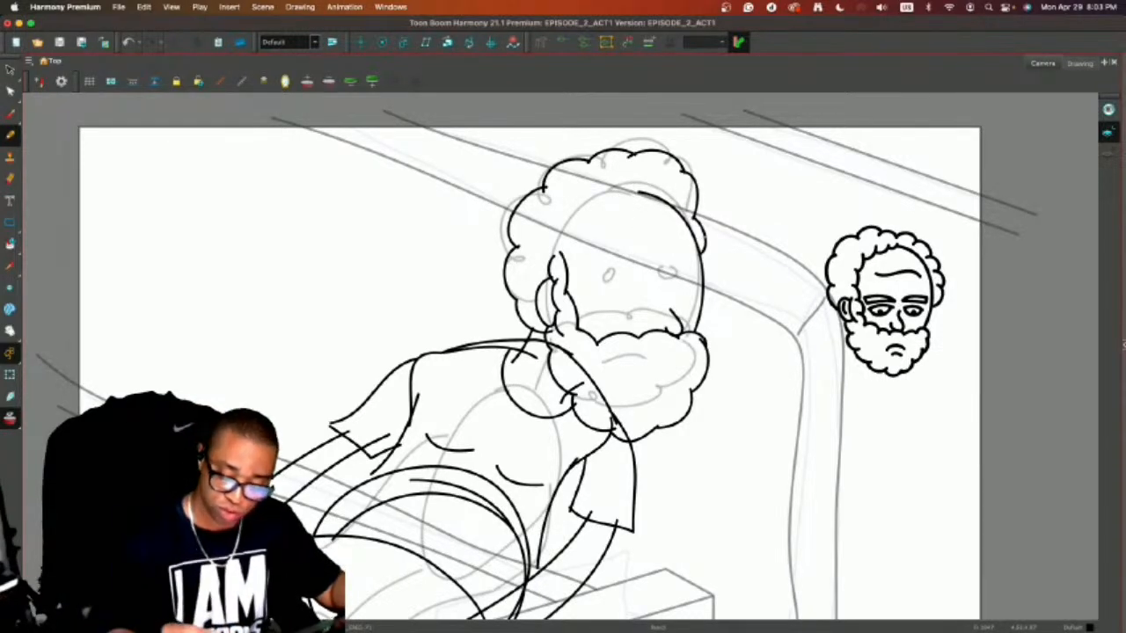
{"action": "mouse_move", "coordinate": [616, 203]}
{"action": "left_mouse_down"}
{"action": "mouse_move", "coordinate": [638, 191]}
{"action": "mouse_move", "coordinate": [586, 219]}
{"action": "mouse_move", "coordinate": [613, 212]}
{"action": "mouse_move", "coordinate": [565, 248]}
{"action": "left_mouse_up"}
{"action": "key", "text": "super+z"}
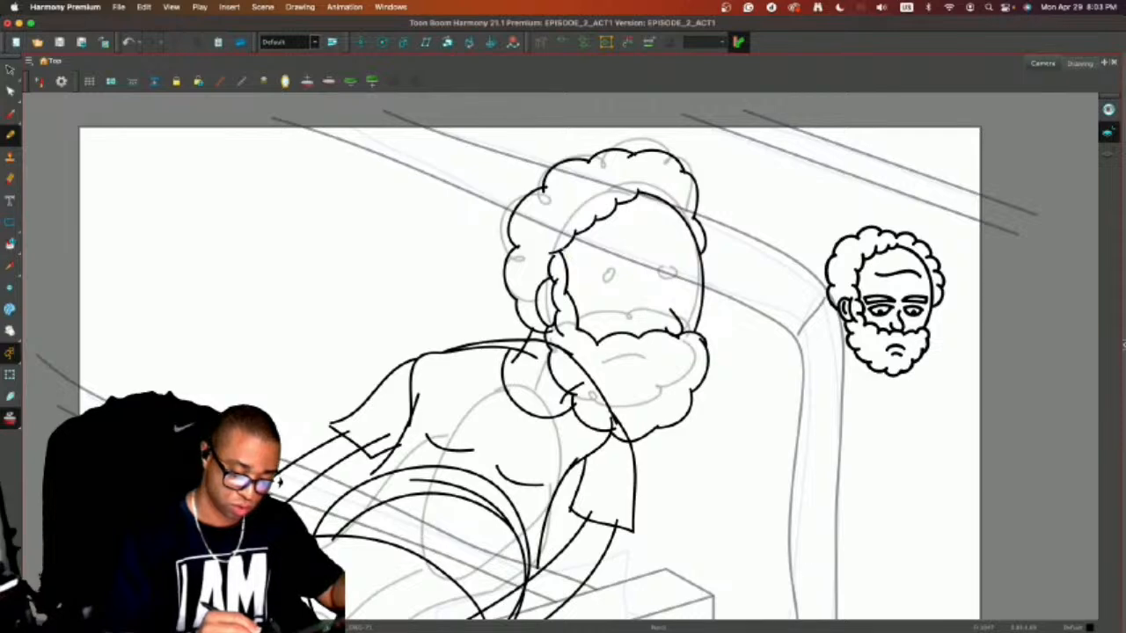
Draw a new wavy inner edge for the sideburn and delete the overlapping line.
{"action": "left_click_drag", "start_coordinate": [563, 248], "coordinate": [586, 341]}
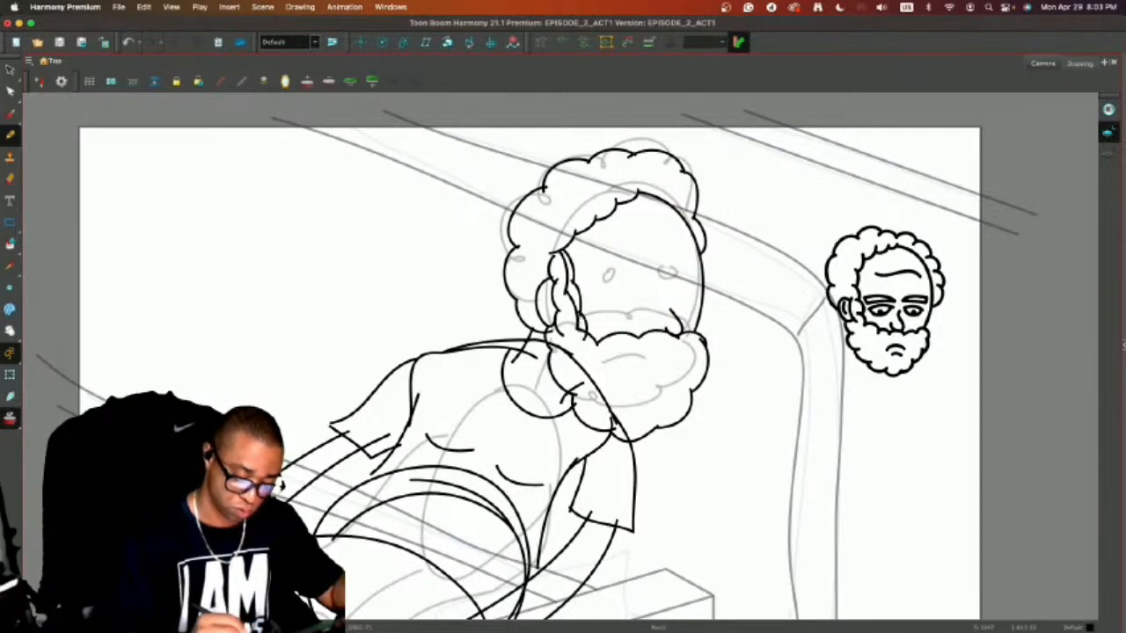
{"action": "key", "text": "alt+s"}
{"action": "left_click", "coordinate": [572, 274]}
{"action": "key", "text": "Delete"}
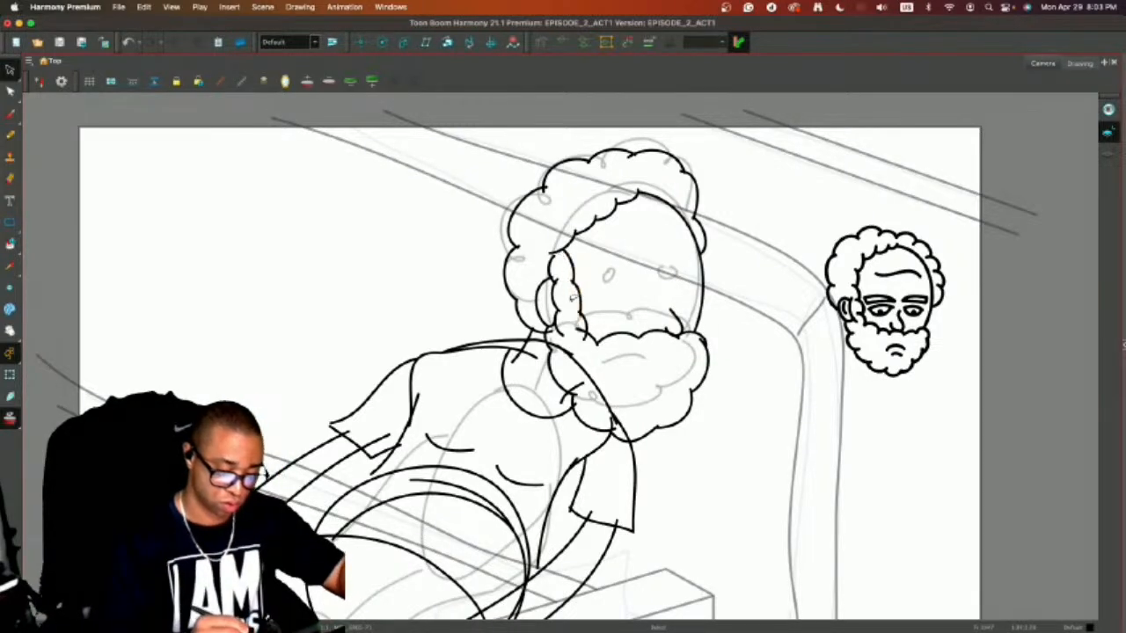
Replace the line joining the sideburn to the beard with a new curly one.
{"action": "left_click", "coordinate": [586, 335]}
{"action": "key", "text": "Delete"}
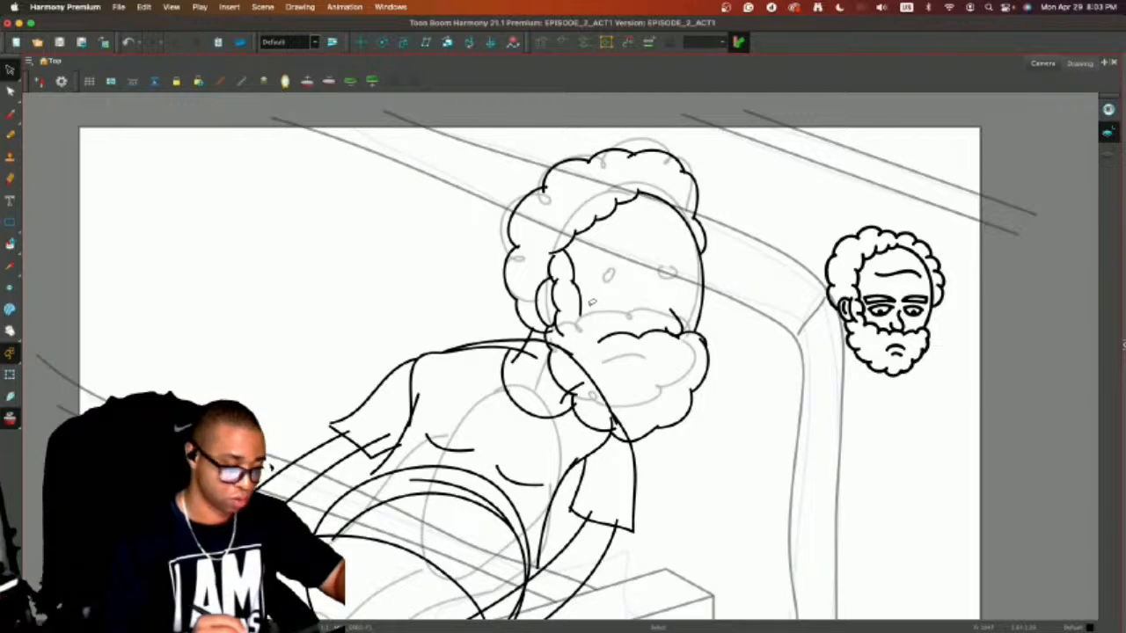
{"action": "key", "text": "alt+/"}
{"action": "left_click_drag", "start_coordinate": [577, 313], "coordinate": [594, 352]}
{"action": "key", "text": "super+z"}
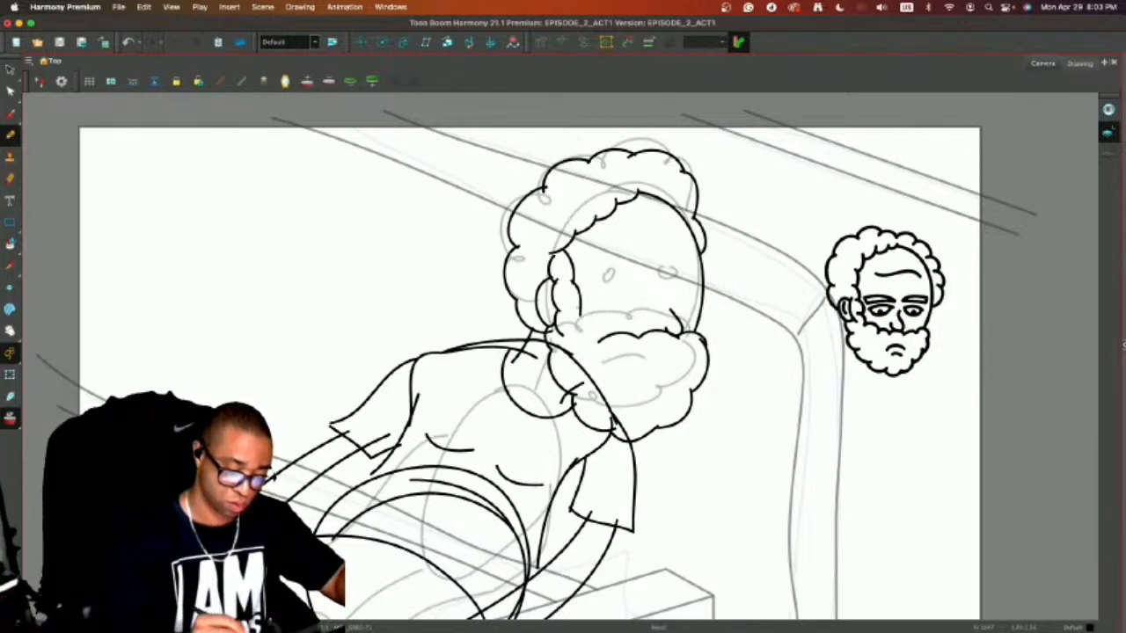
{"action": "left_click_drag", "start_coordinate": [576, 312], "coordinate": [603, 354]}
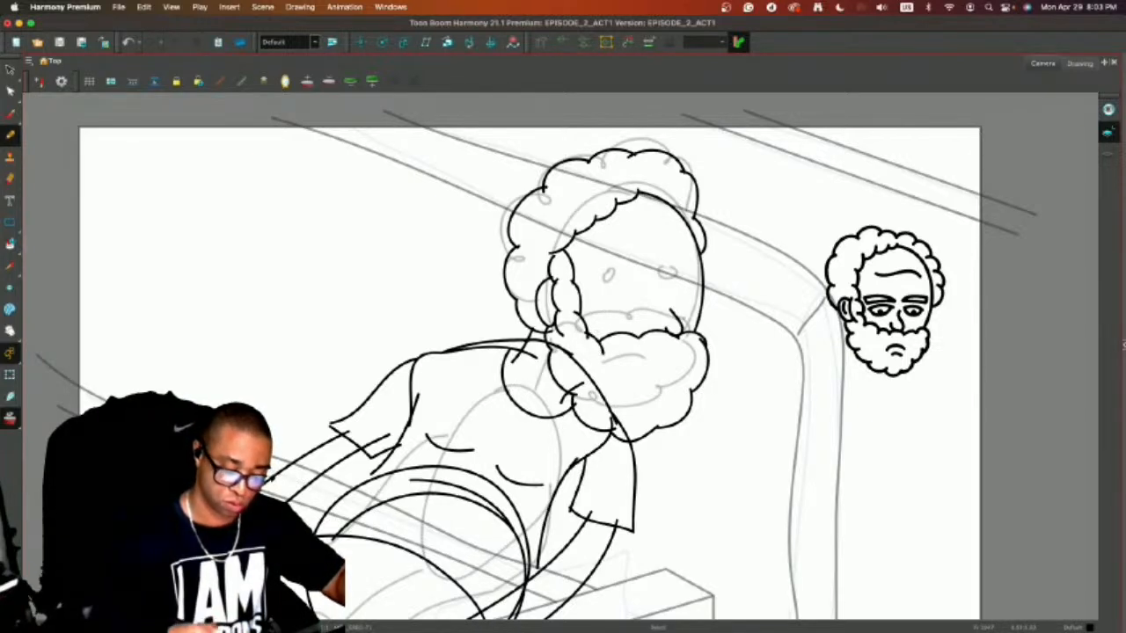
Delete the beard's old upper edge and redraw it as a lower scalloped line across to the far cheek.
{"action": "key", "text": "alt+s"}
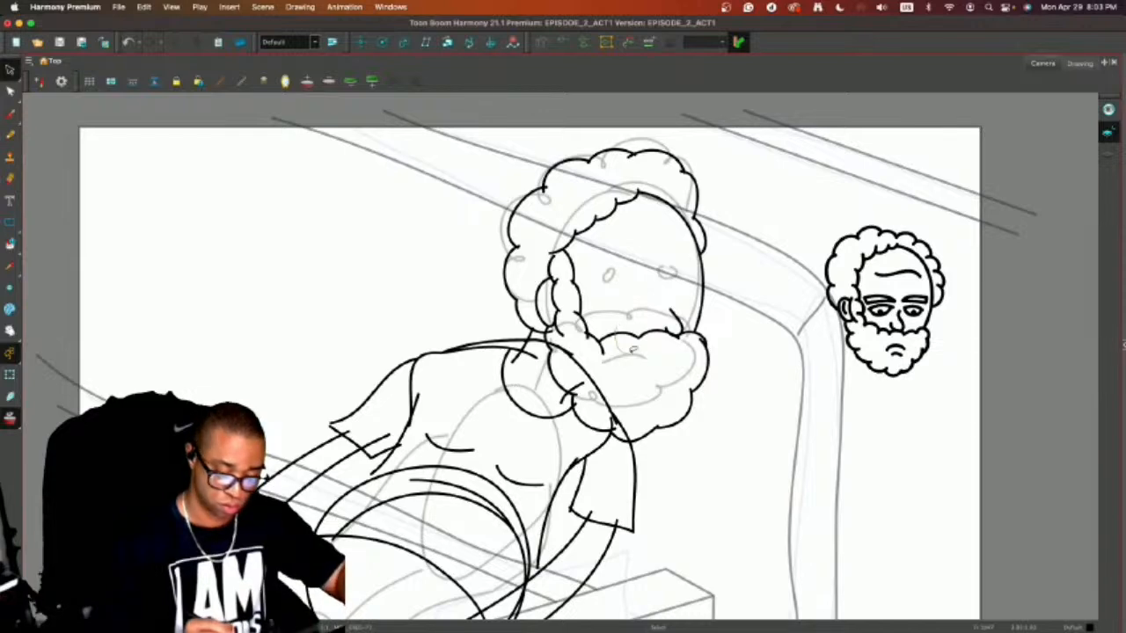
{"action": "left_click", "coordinate": [639, 336]}
{"action": "key", "text": "Delete"}
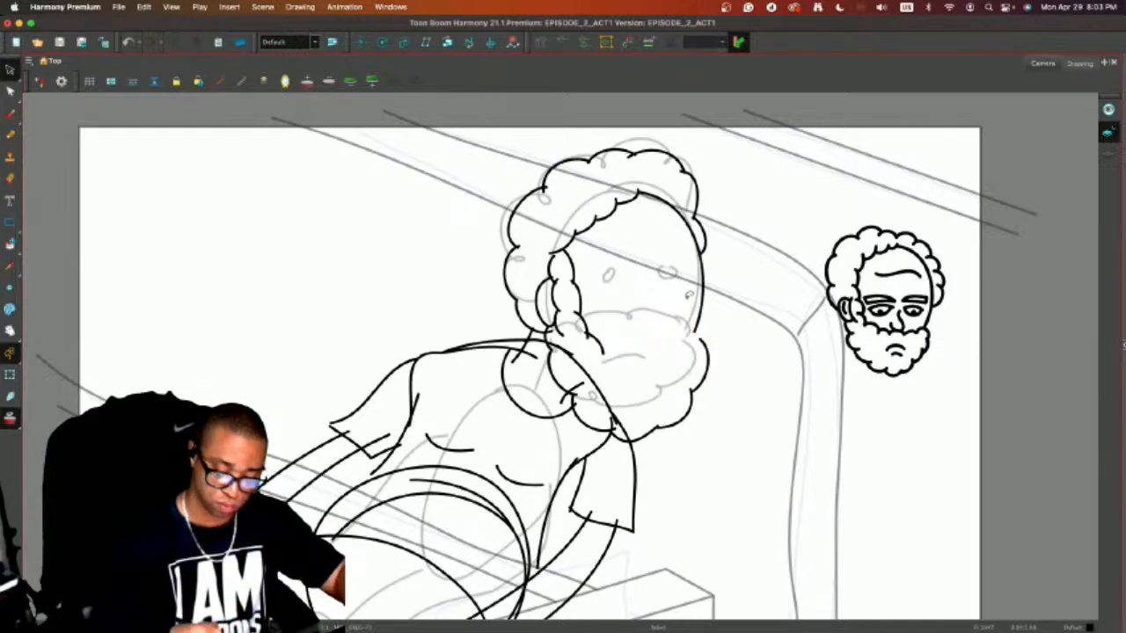
{"action": "key", "text": "alt+slash"}
{"action": "left_click_drag", "start_coordinate": [601, 355], "coordinate": [691, 339]}
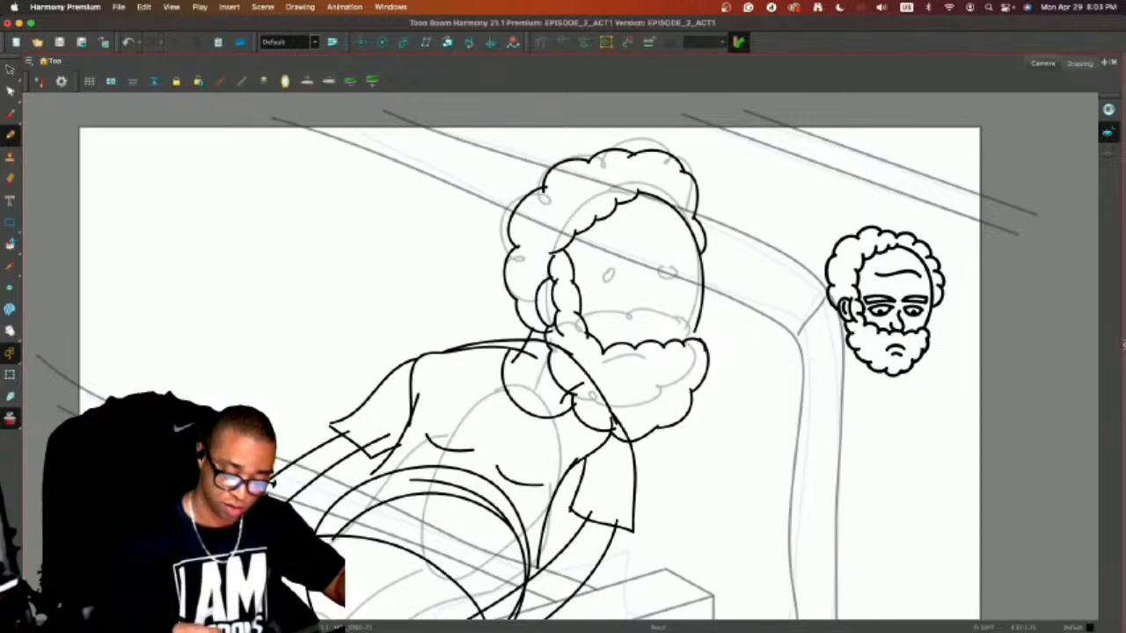
Adjust the outer face contour so it bulges slightly outward and meets the beard, then return to the Pencil tool.
{"action": "key", "text": "alt+s"}
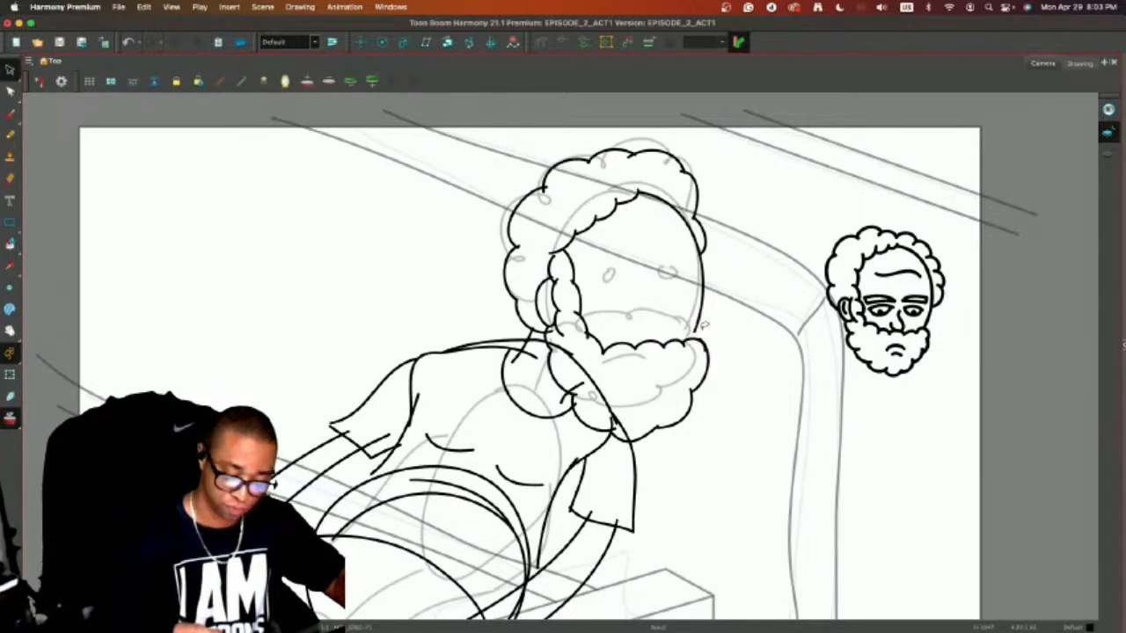
{"action": "left_click", "coordinate": [709, 333]}
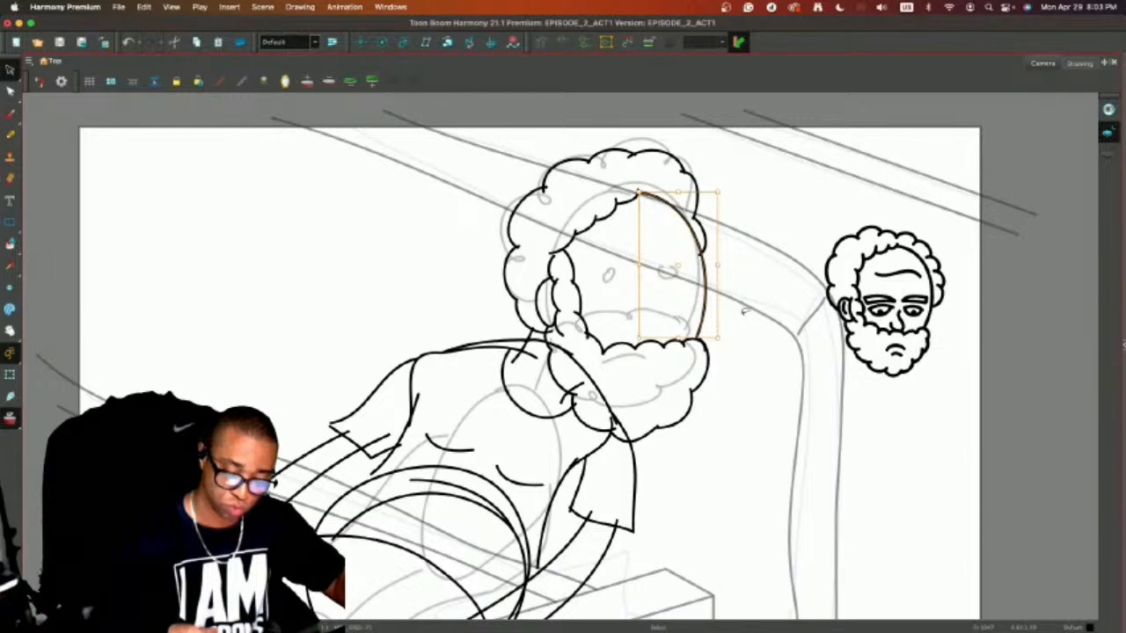
{"action": "left_click", "coordinate": [763, 287]}
{"action": "key", "text": "alt+b"}
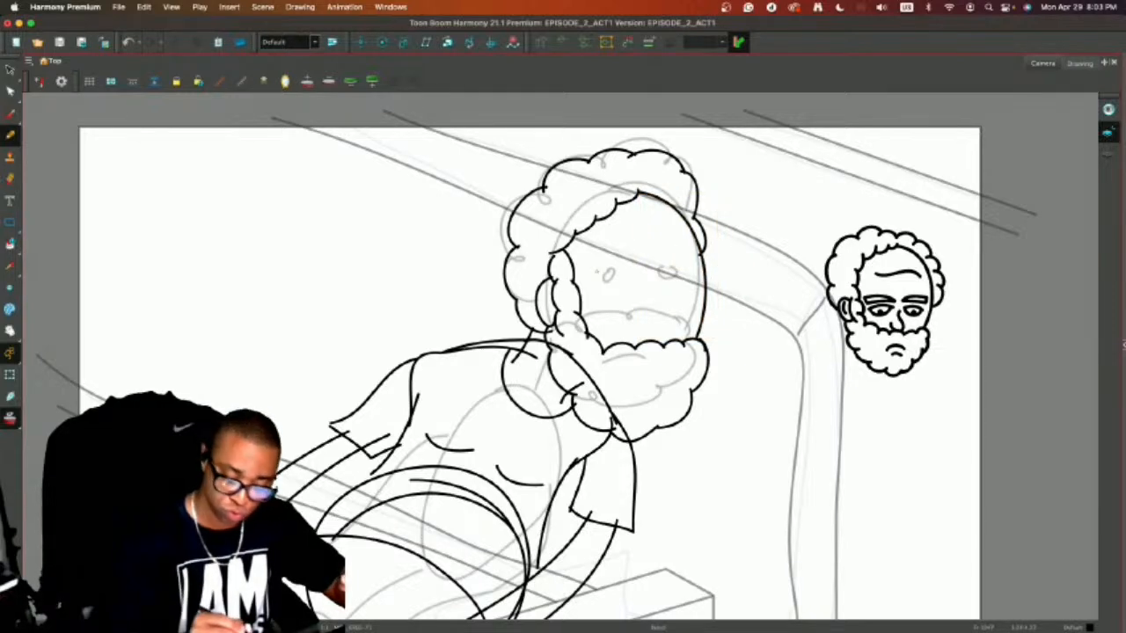
{"action": "mouse_move", "coordinate": [599, 282]}
{"action": "left_mouse_down"}
{"action": "mouse_move", "coordinate": [629, 278]}
{"action": "mouse_move", "coordinate": [640, 290]}
{"action": "left_mouse_up"}
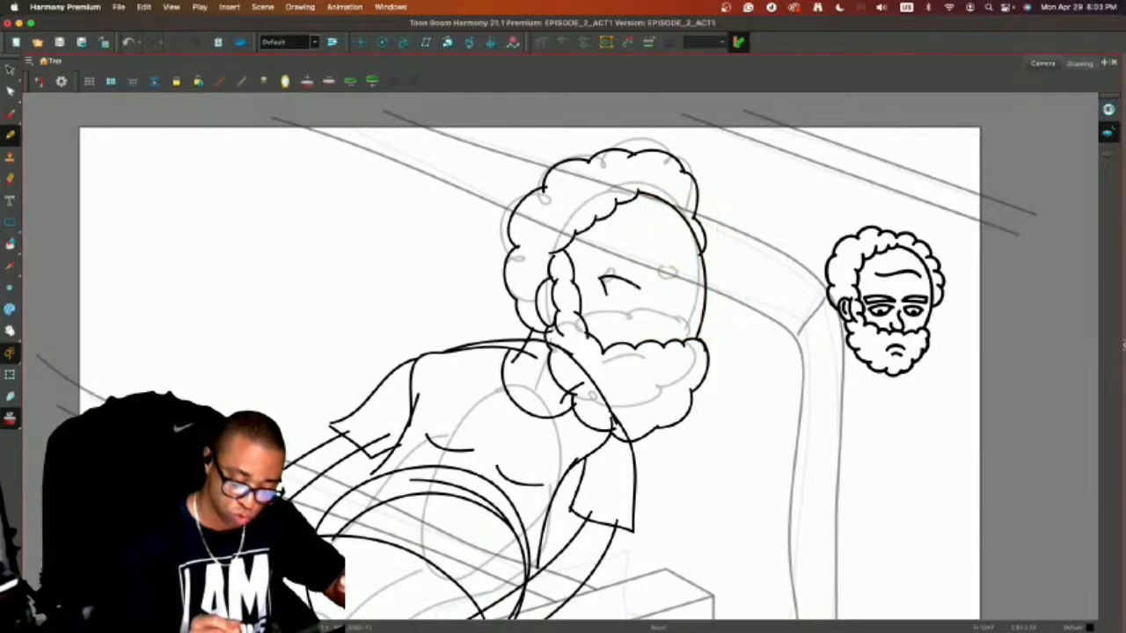
{"action": "key", "text": "super+z"}
{"action": "key", "text": "super+z"}
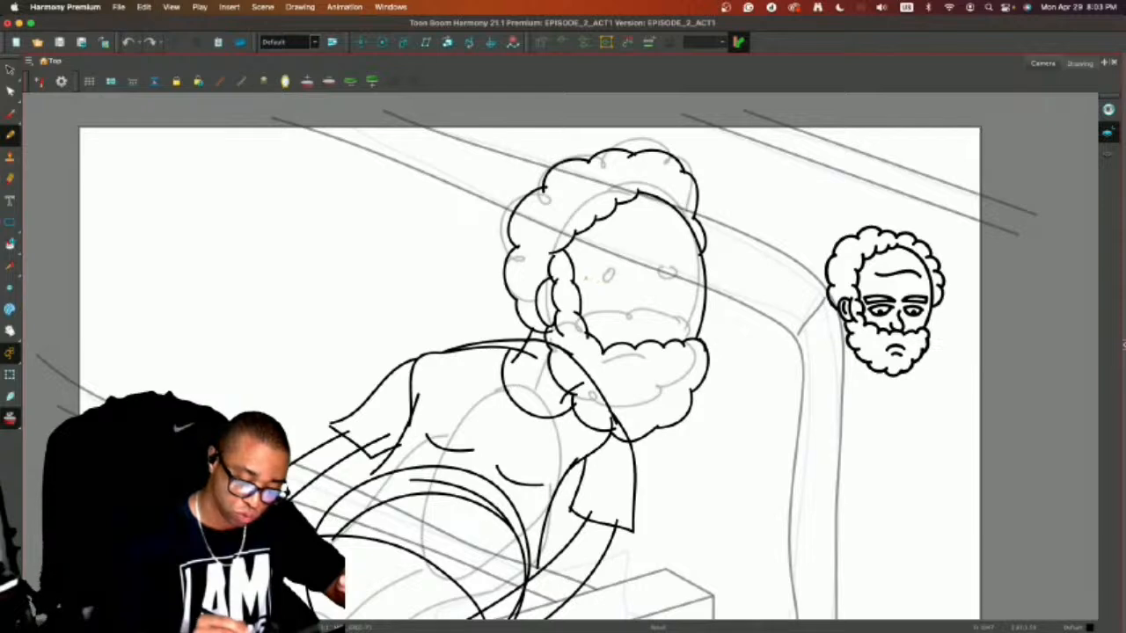
Draw the two wedge-shaped eyebrows across the man's face over the sketched eye marks.
{"action": "mouse_move", "coordinate": [591, 289]}
{"action": "left_mouse_down"}
{"action": "mouse_move", "coordinate": [638, 282]}
{"action": "mouse_move", "coordinate": [594, 272]}
{"action": "mouse_move", "coordinate": [698, 277]}
{"action": "left_mouse_up"}
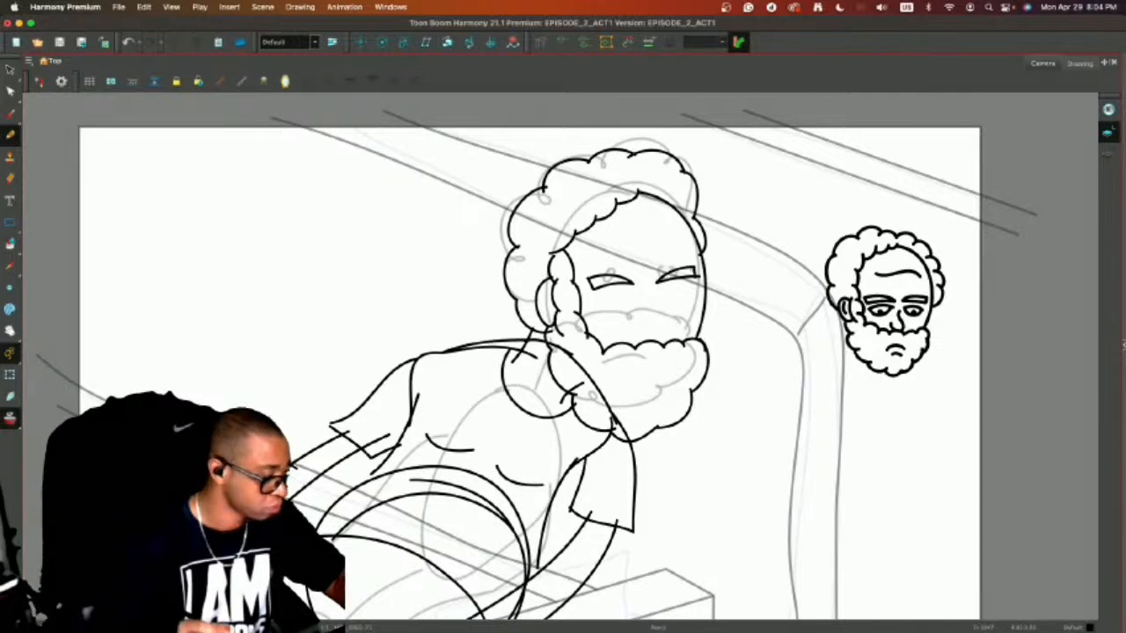
Adjust the outer end of the far eyebrow so its short closing line meets the wedge neatly inside the face contour.
{"action": "key", "text": "alt+s"}
{"action": "left_click", "coordinate": [690, 275]}
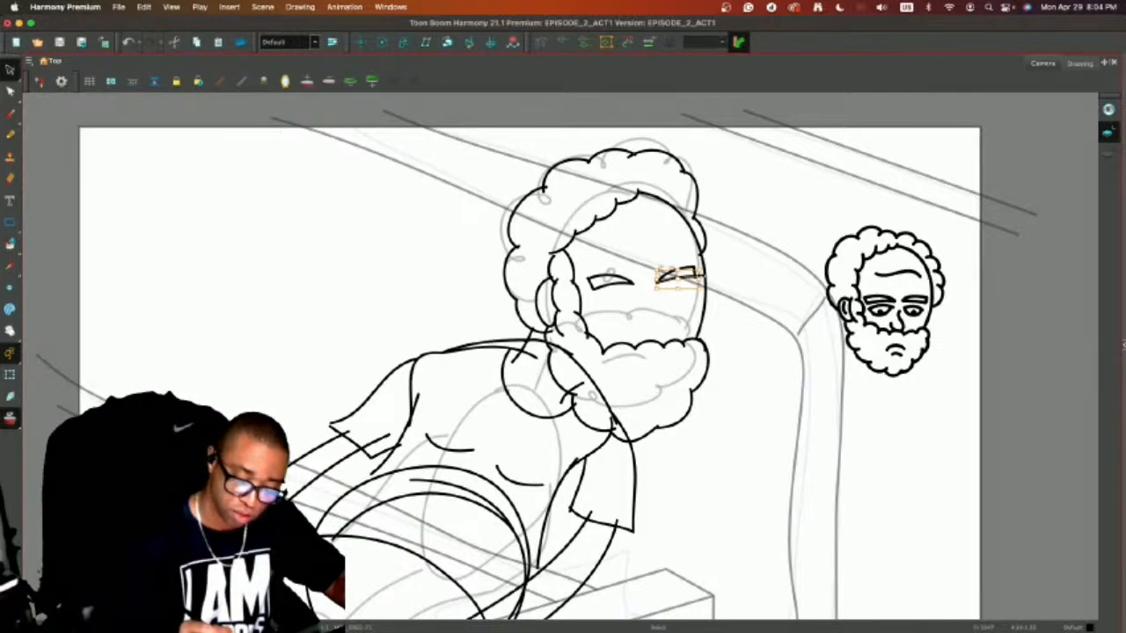
{"action": "left_click_drag", "start_coordinate": [699, 278], "coordinate": [698, 262]}
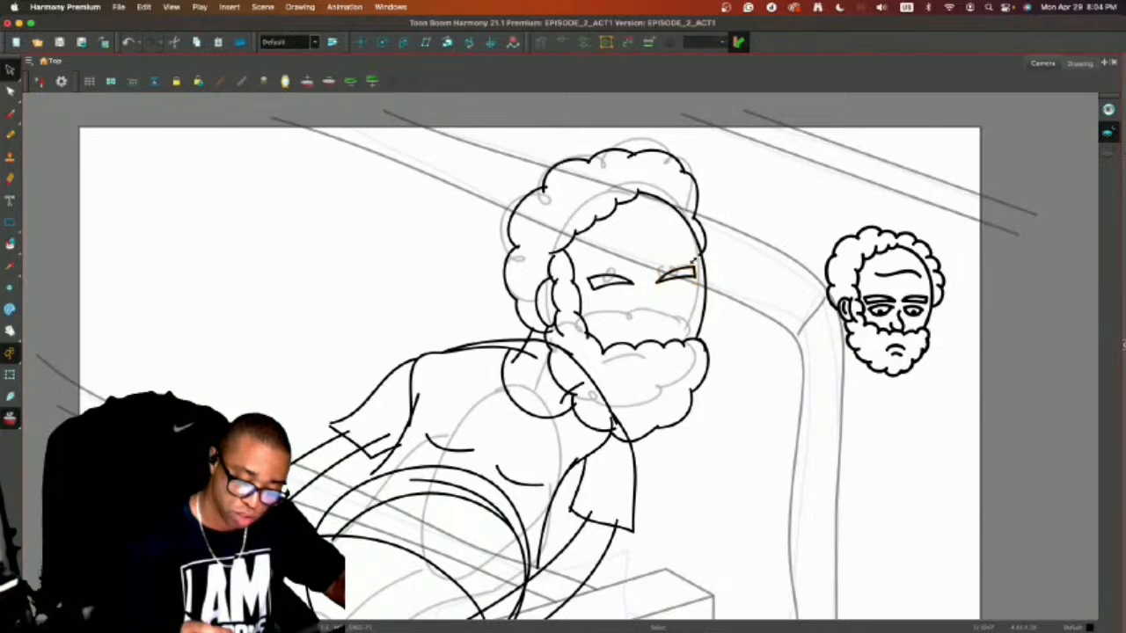
{"action": "left_click", "coordinate": [725, 250]}
{"action": "left_click", "coordinate": [697, 264]}
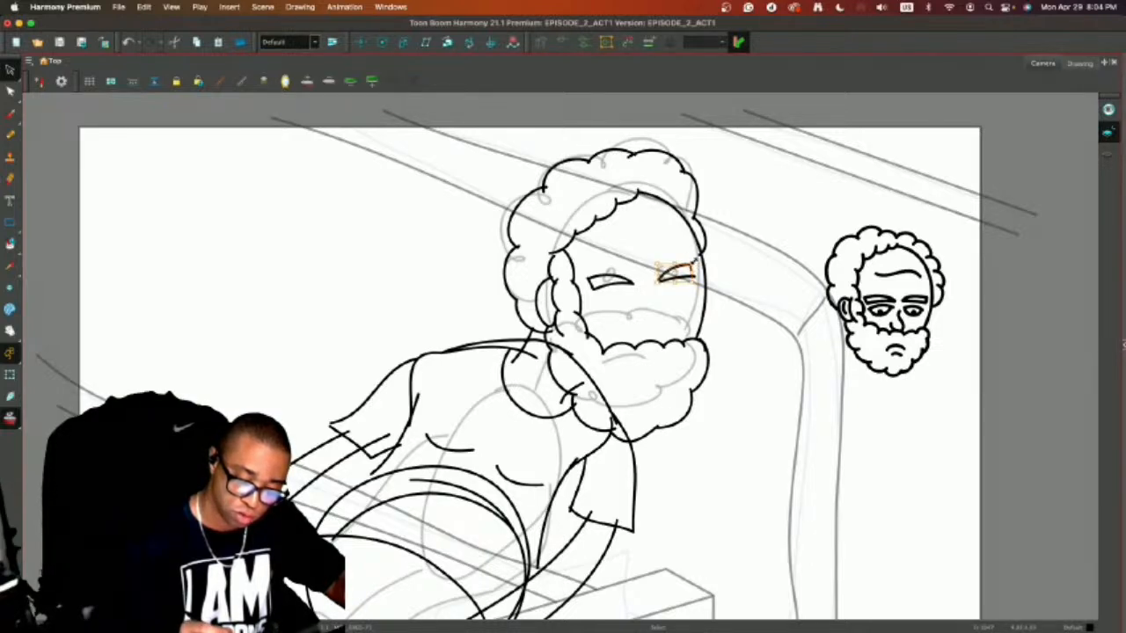
{"action": "left_click", "coordinate": [706, 255]}
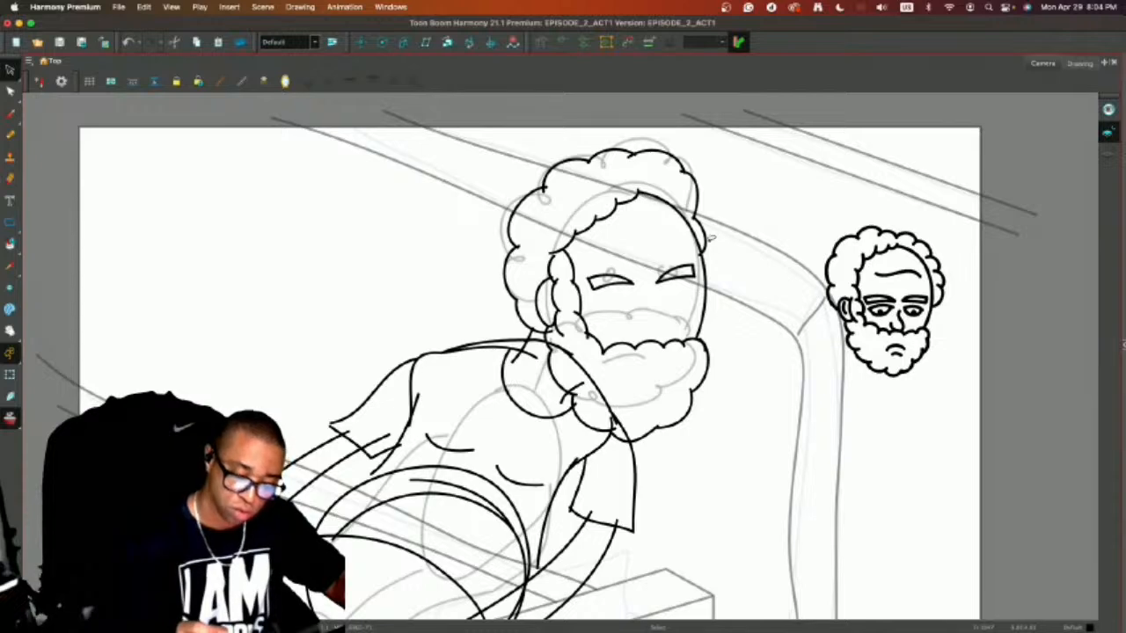
{"action": "left_click", "coordinate": [696, 265]}
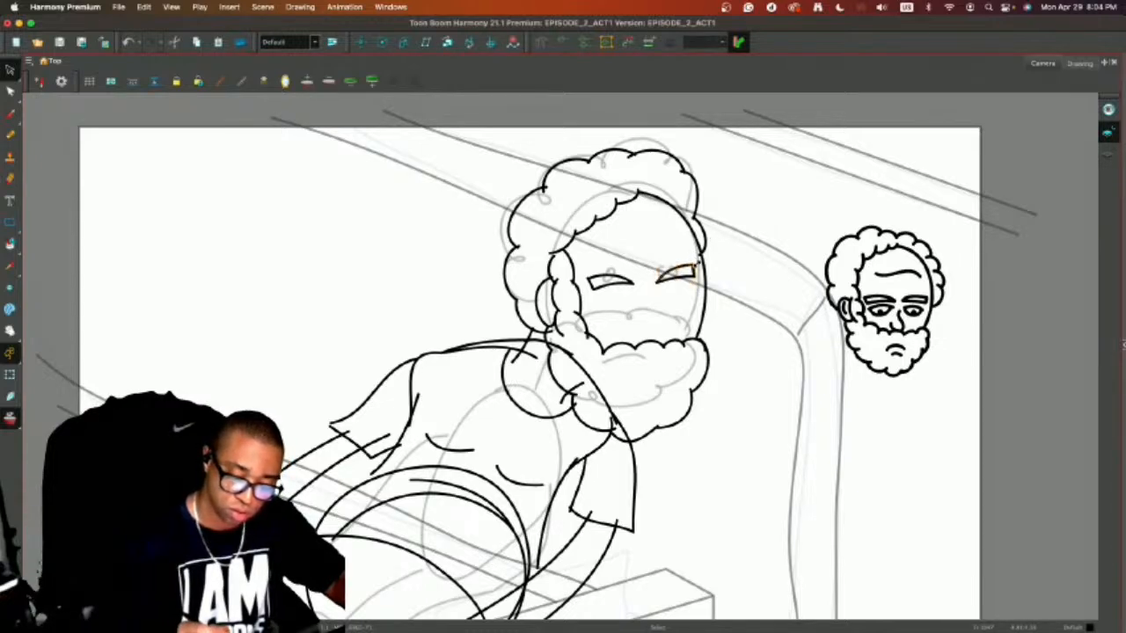
{"action": "left_click", "coordinate": [723, 248]}
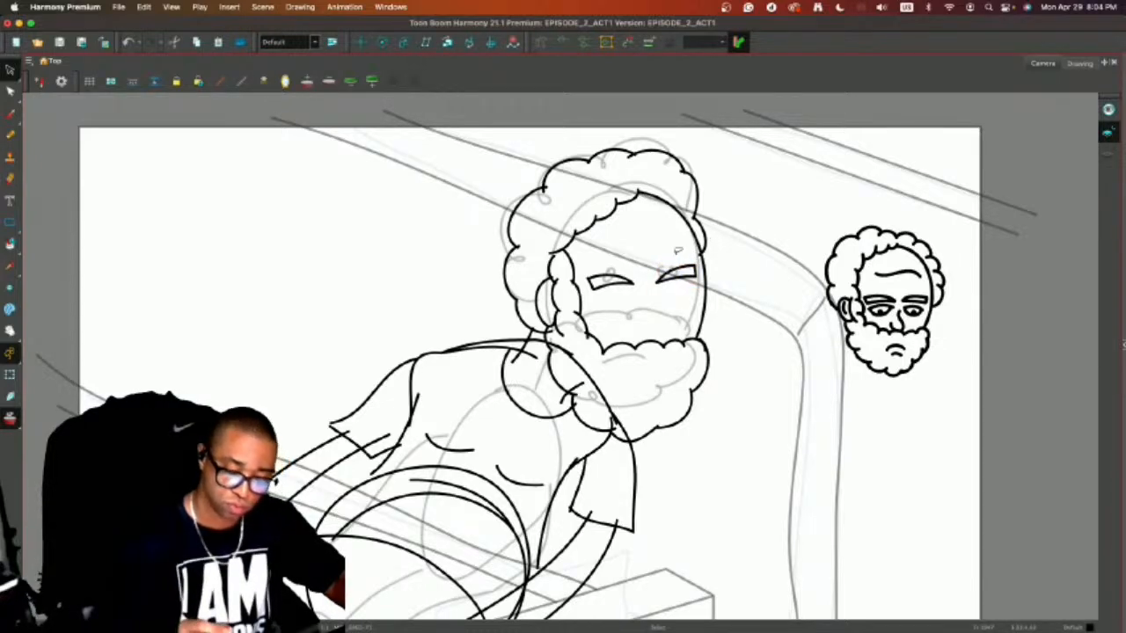
Draw half-lidded eyes beneath both eyebrows, a rounded nose reaching the beard, and a short frowning mouth with a lower lip line.
{"action": "key", "text": "alt+x"}
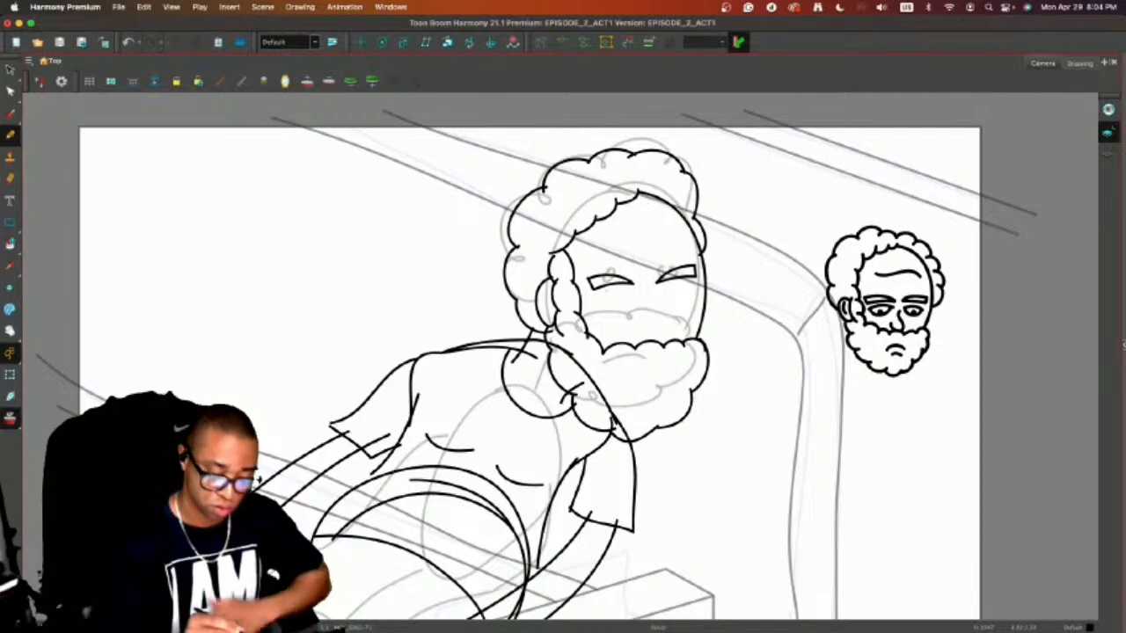
{"action": "left_click_drag", "start_coordinate": [596, 305], "coordinate": [637, 296]}
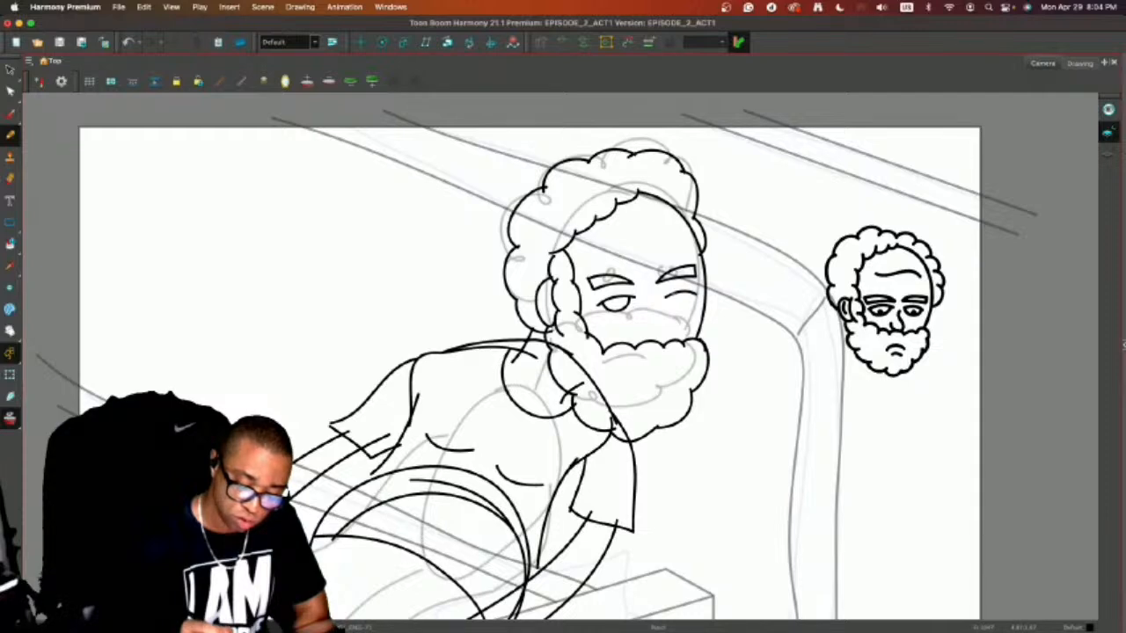
{"action": "left_click_drag", "start_coordinate": [681, 305], "coordinate": [695, 294]}
{"action": "key", "text": "super+z"}
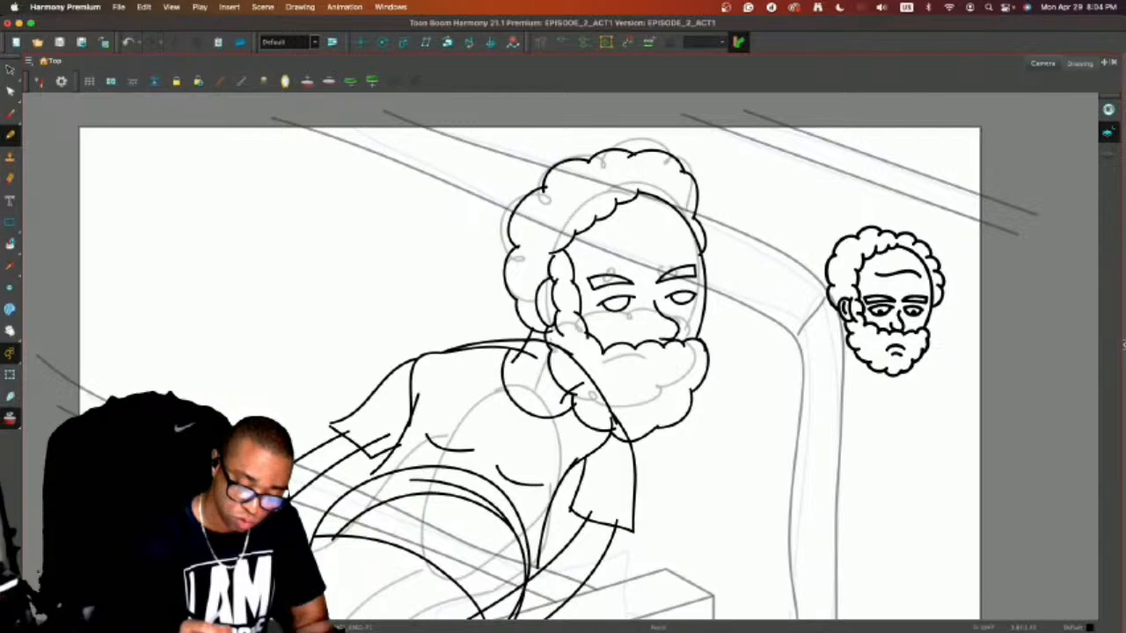
{"action": "left_click_drag", "start_coordinate": [664, 341], "coordinate": [655, 329]}
{"action": "left_click_drag", "start_coordinate": [629, 371], "coordinate": [665, 367]}
{"action": "key", "text": "super+z"}
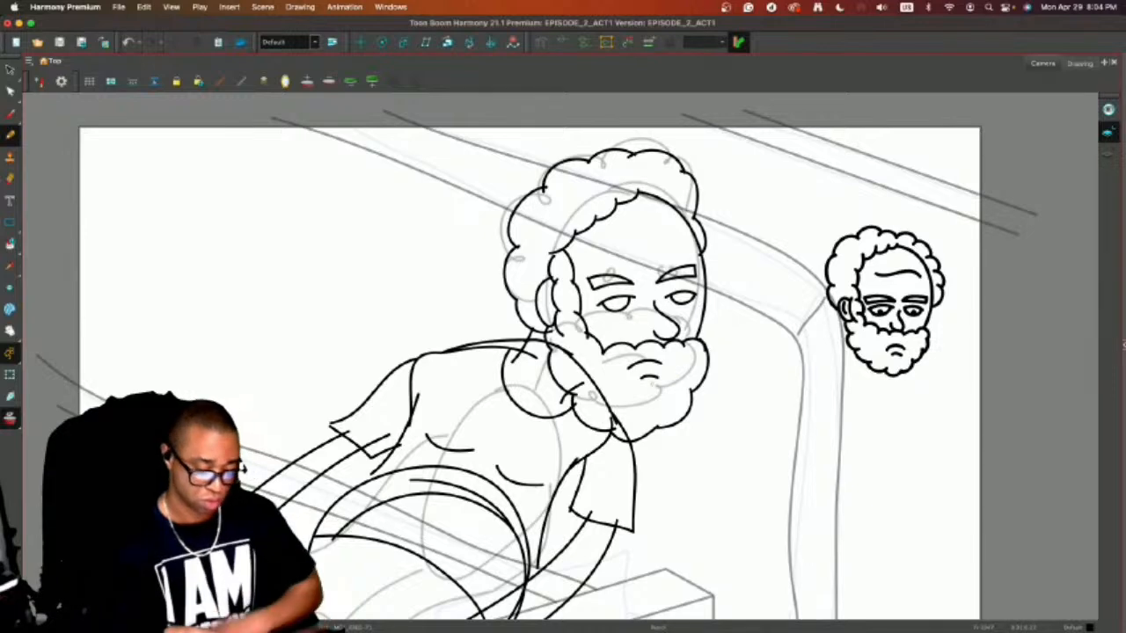
Turn off onion skin and flip between the neighbouring drawings to compare them.
{"action": "key", "text": "alt+o"}
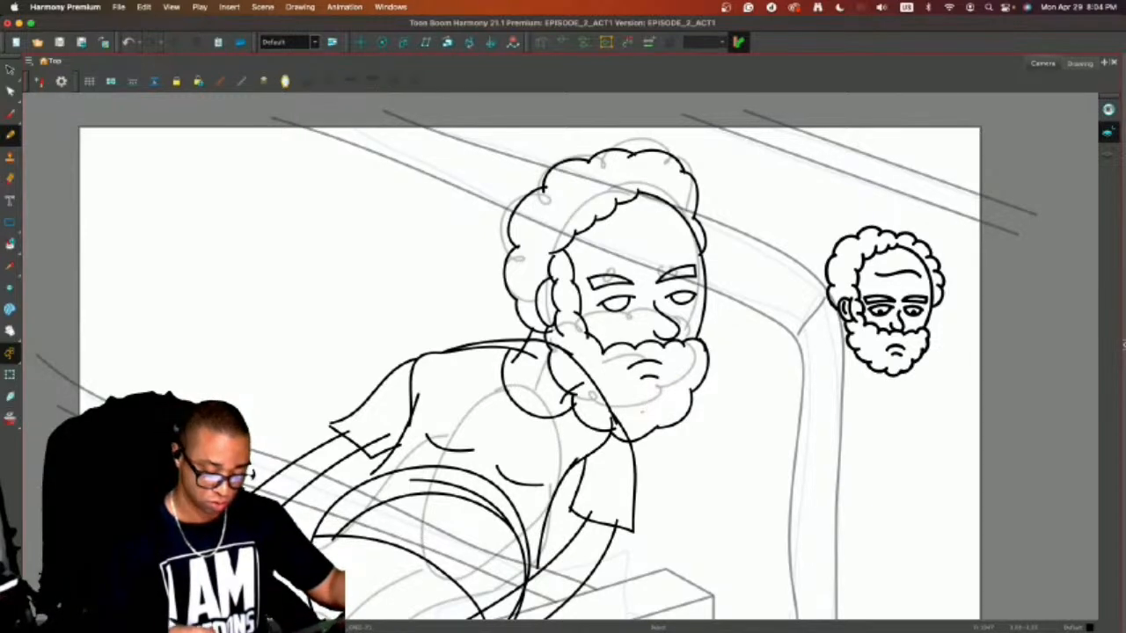
{"action": "key", "text": "super+a"}
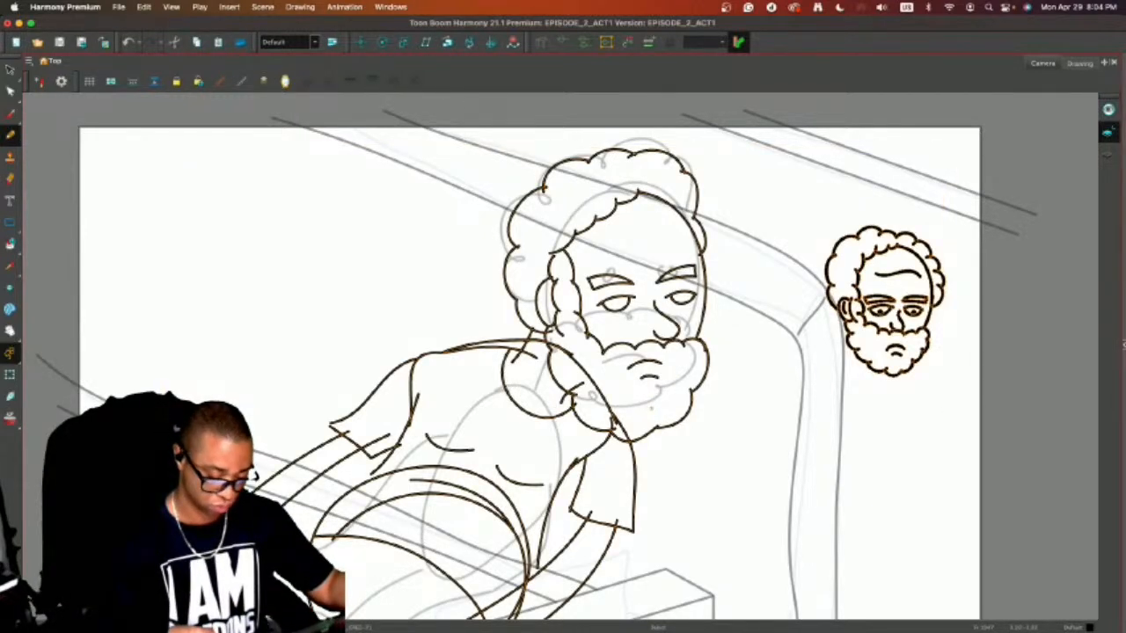
{"action": "key", "text": "comma"}
{"action": "key", "text": "period"}
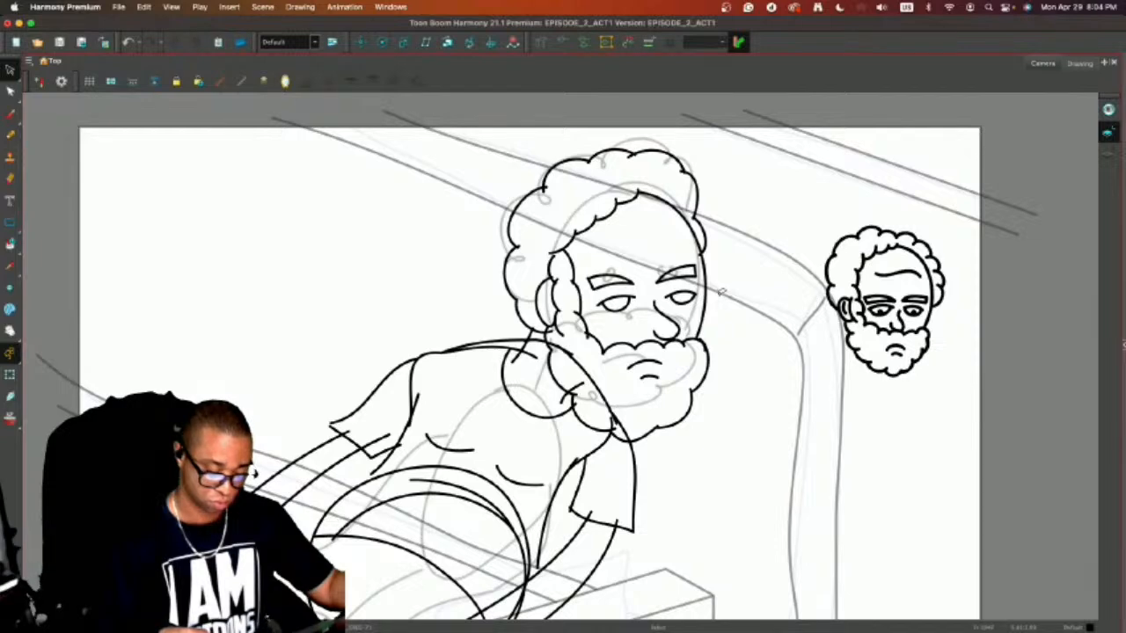
{"action": "key", "text": "period"}
{"action": "key", "text": "comma"}
{"action": "key", "text": "comma"}
{"action": "key", "text": "period"}
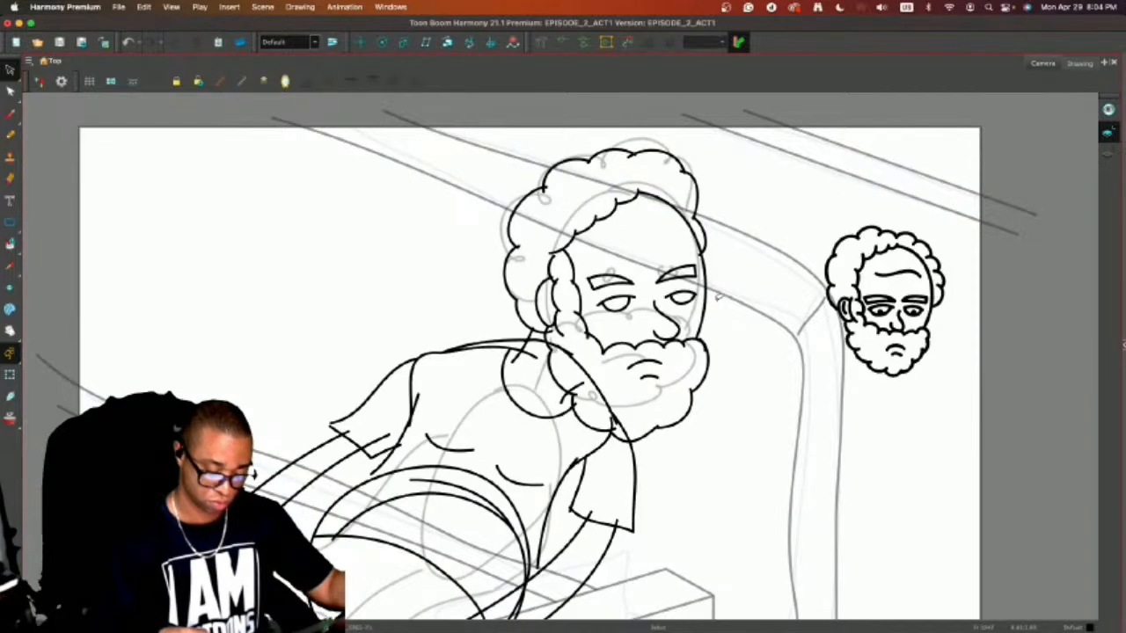
Copy the eyebrows, eyes, nose and mouth into the next drawing and turn onion skin on.
{"action": "mouse_move", "coordinate": [670, 250]}
{"action": "left_mouse_down"}
{"action": "mouse_move", "coordinate": [579, 268]}
{"action": "mouse_move", "coordinate": [620, 386]}
{"action": "mouse_move", "coordinate": [644, 221]}
{"action": "mouse_move", "coordinate": [613, 264]}
{"action": "mouse_move", "coordinate": [668, 250]}
{"action": "mouse_move", "coordinate": [600, 262]}
{"action": "mouse_move", "coordinate": [693, 304]}
{"action": "mouse_move", "coordinate": [640, 241]}
{"action": "left_mouse_up"}
{"action": "left_click", "coordinate": [767, 248]}
{"action": "mouse_move", "coordinate": [663, 366]}
{"action": "left_mouse_down"}
{"action": "mouse_move", "coordinate": [644, 358]}
{"action": "mouse_move", "coordinate": [666, 359]}
{"action": "left_mouse_up"}
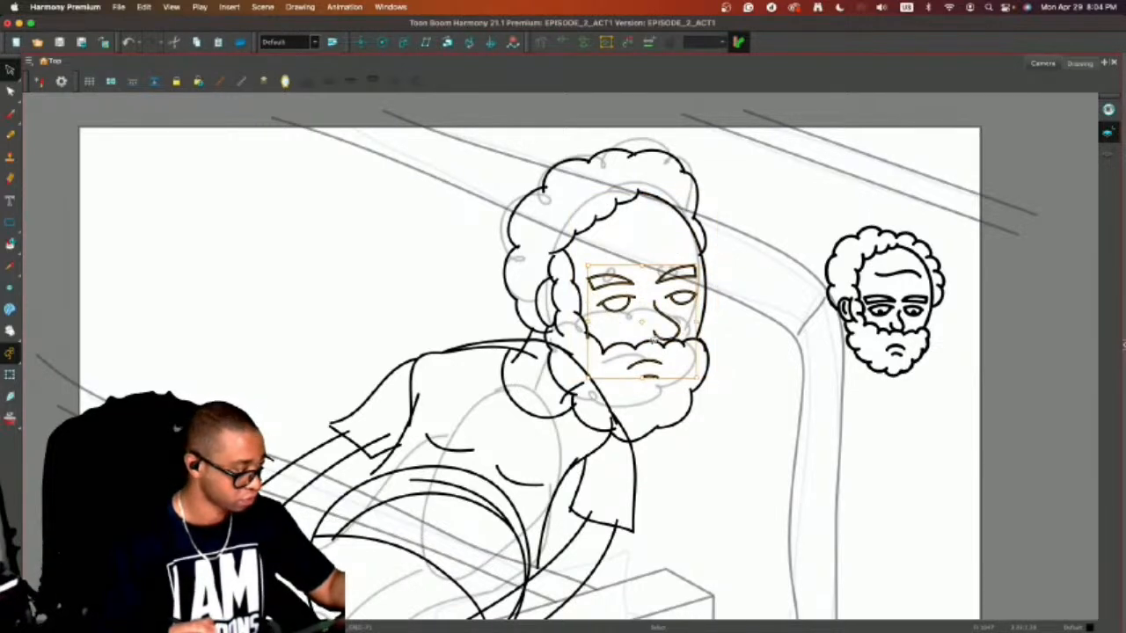
{"action": "key", "text": "period"}
{"action": "key", "text": "super+v"}
{"action": "left_click", "coordinate": [743, 277]}
{"action": "key", "text": "alt+o"}
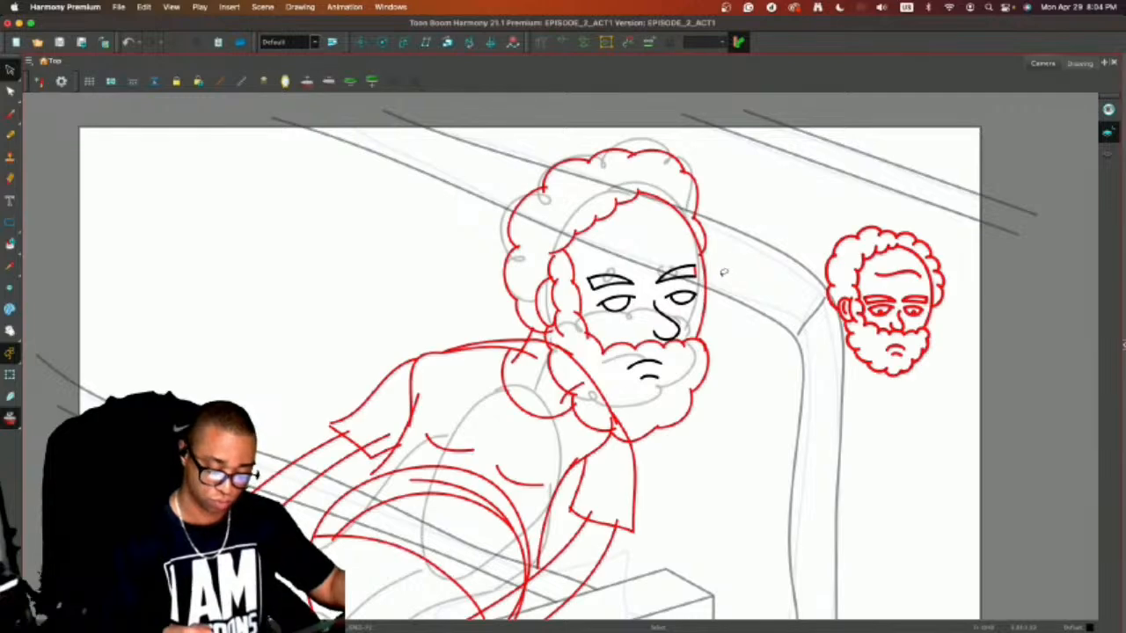
Draw a clean scalloped beard around the mouth, with its upper edge under the nose and its bottom slightly inside the old outline.
{"action": "key", "text": "alt+slash"}
{"action": "key", "text": "2"}
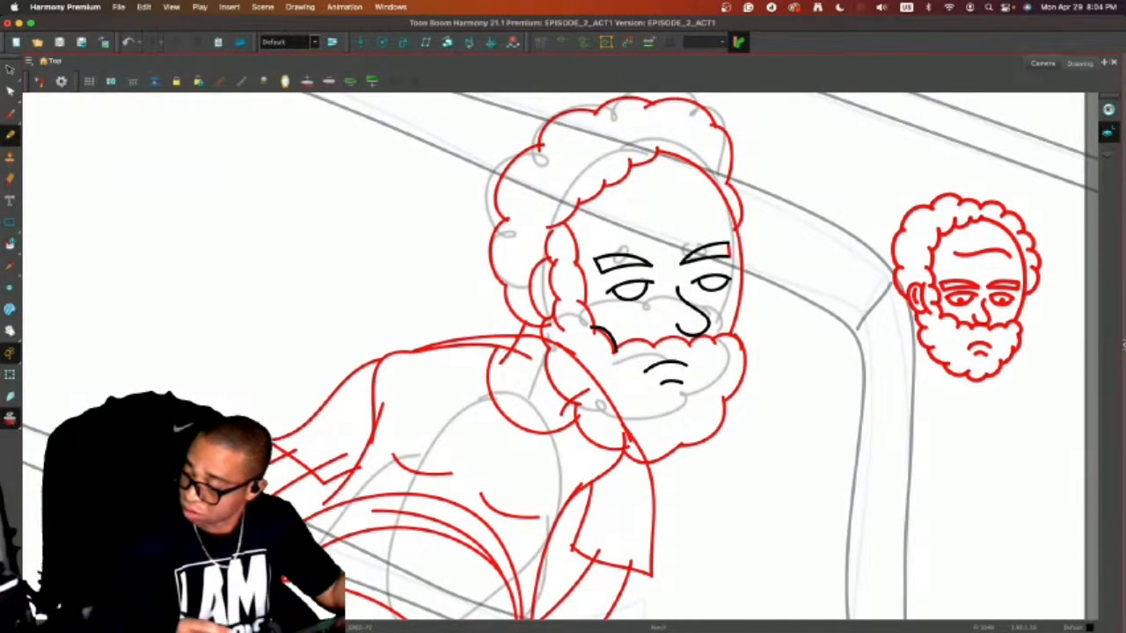
{"action": "mouse_move", "coordinate": [616, 350]}
{"action": "left_mouse_down"}
{"action": "mouse_move", "coordinate": [746, 346]}
{"action": "mouse_move", "coordinate": [744, 387]}
{"action": "mouse_move", "coordinate": [739, 398]}
{"action": "mouse_move", "coordinate": [729, 390]}
{"action": "mouse_move", "coordinate": [738, 397]}
{"action": "mouse_move", "coordinate": [709, 424]}
{"action": "left_mouse_up"}
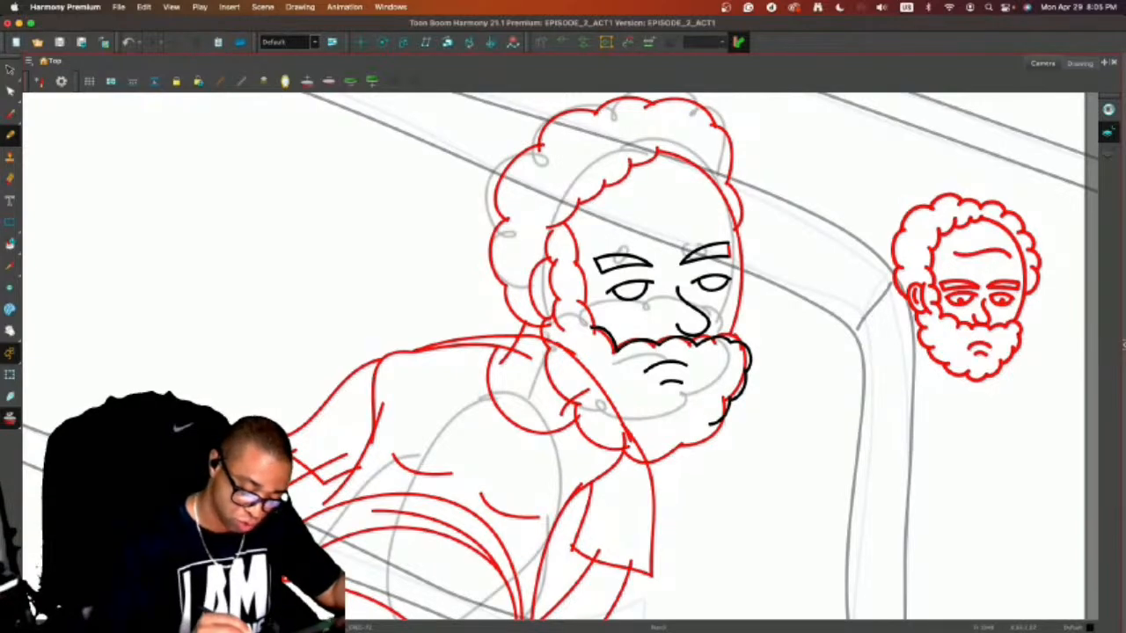
{"action": "left_click_drag", "start_coordinate": [541, 318], "coordinate": [578, 394]}
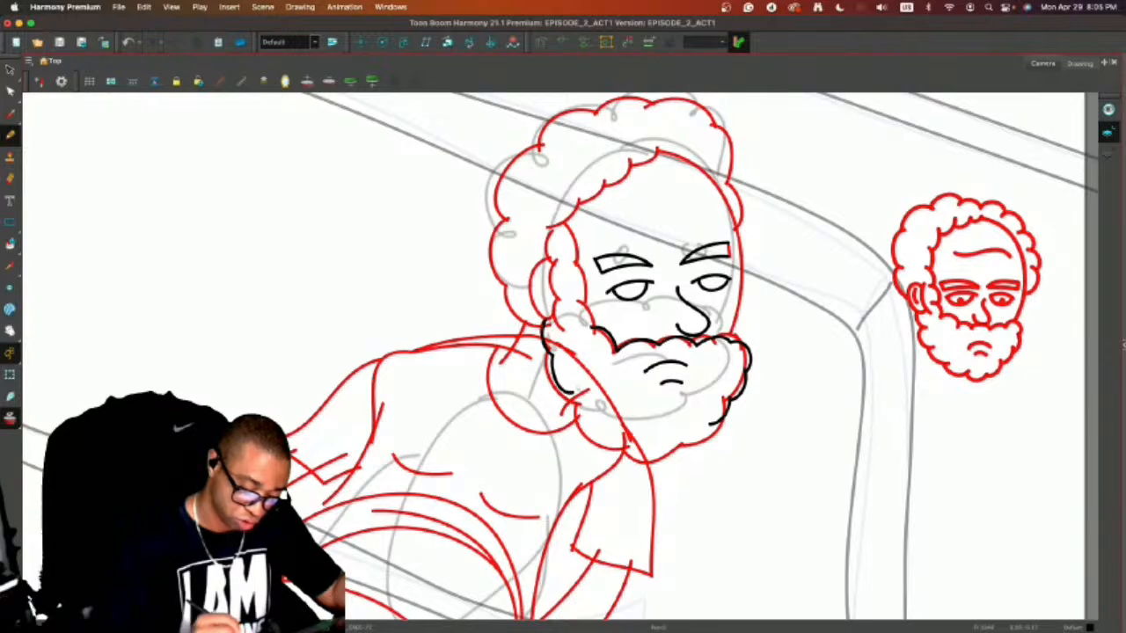
{"action": "key", "text": "super+z"}
{"action": "mouse_move", "coordinate": [552, 354]}
{"action": "left_mouse_down"}
{"action": "mouse_move", "coordinate": [606, 422]}
{"action": "mouse_move", "coordinate": [674, 440]}
{"action": "mouse_move", "coordinate": [713, 421]}
{"action": "left_mouse_up"}
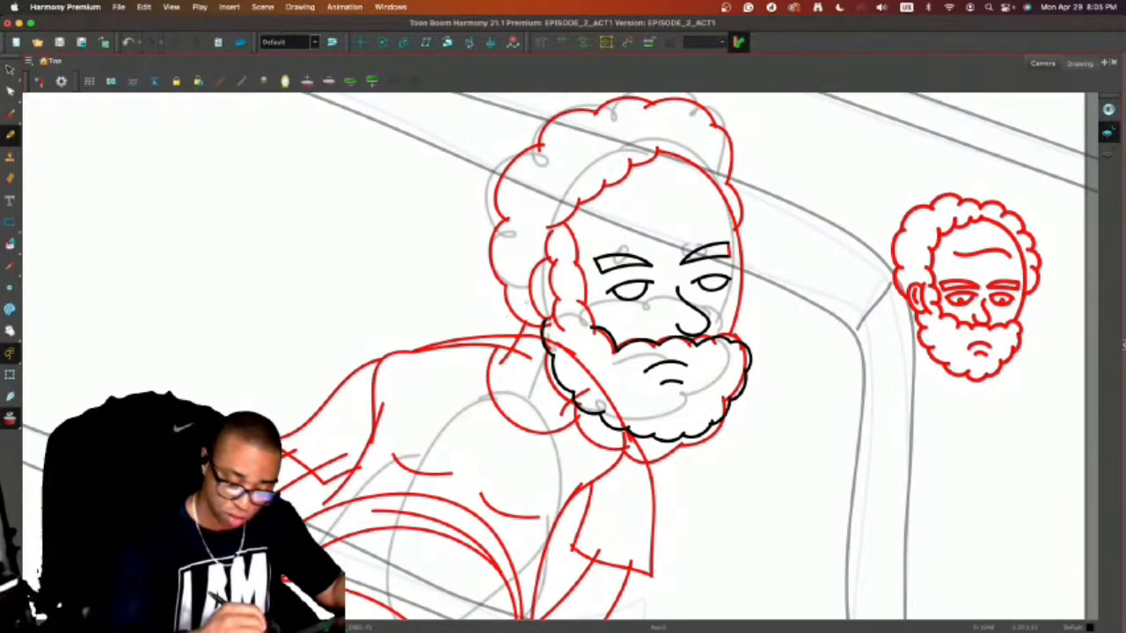
Draw the near ear, the scalloped outer hair outline over the head, and the far face contour from forehead to beard.
{"action": "mouse_move", "coordinate": [546, 322]}
{"action": "left_mouse_down"}
{"action": "mouse_move", "coordinate": [530, 283]}
{"action": "mouse_move", "coordinate": [549, 257]}
{"action": "left_mouse_up"}
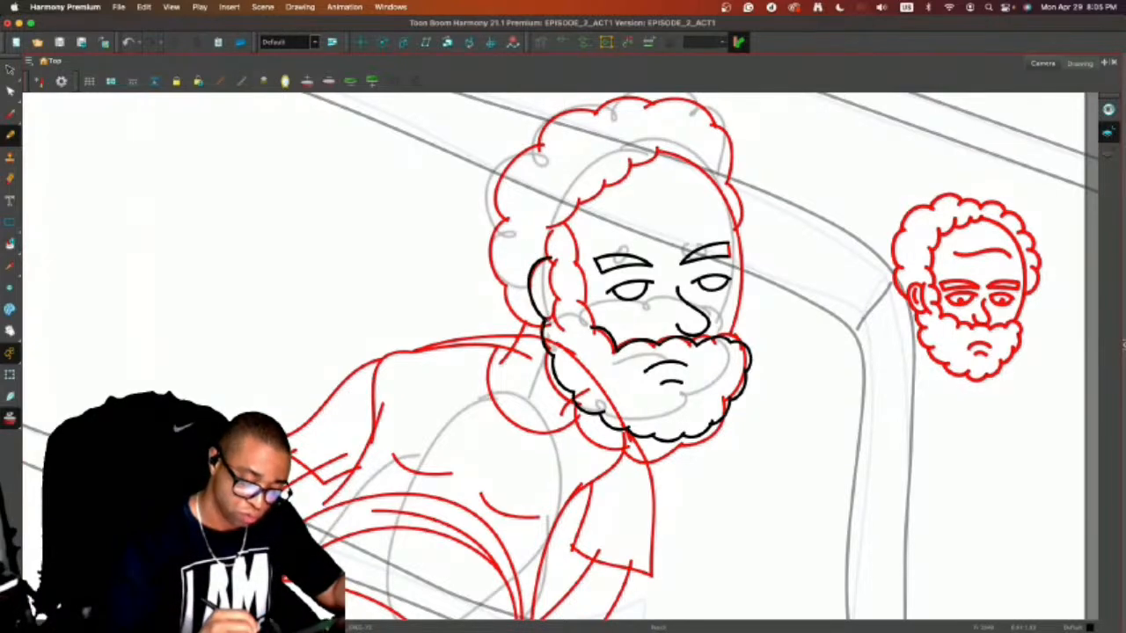
{"action": "key", "text": "ctrl+z"}
{"action": "mouse_move", "coordinate": [554, 320]}
{"action": "left_mouse_down"}
{"action": "mouse_move", "coordinate": [531, 292]}
{"action": "mouse_move", "coordinate": [538, 263]}
{"action": "mouse_move", "coordinate": [553, 262]}
{"action": "mouse_move", "coordinate": [551, 303]}
{"action": "mouse_move", "coordinate": [505, 282]}
{"action": "mouse_move", "coordinate": [515, 261]}
{"action": "mouse_move", "coordinate": [503, 216]}
{"action": "mouse_move", "coordinate": [533, 148]}
{"action": "mouse_move", "coordinate": [644, 107]}
{"action": "mouse_move", "coordinate": [670, 112]}
{"action": "mouse_move", "coordinate": [726, 165]}
{"action": "mouse_move", "coordinate": [733, 216]}
{"action": "left_mouse_up"}
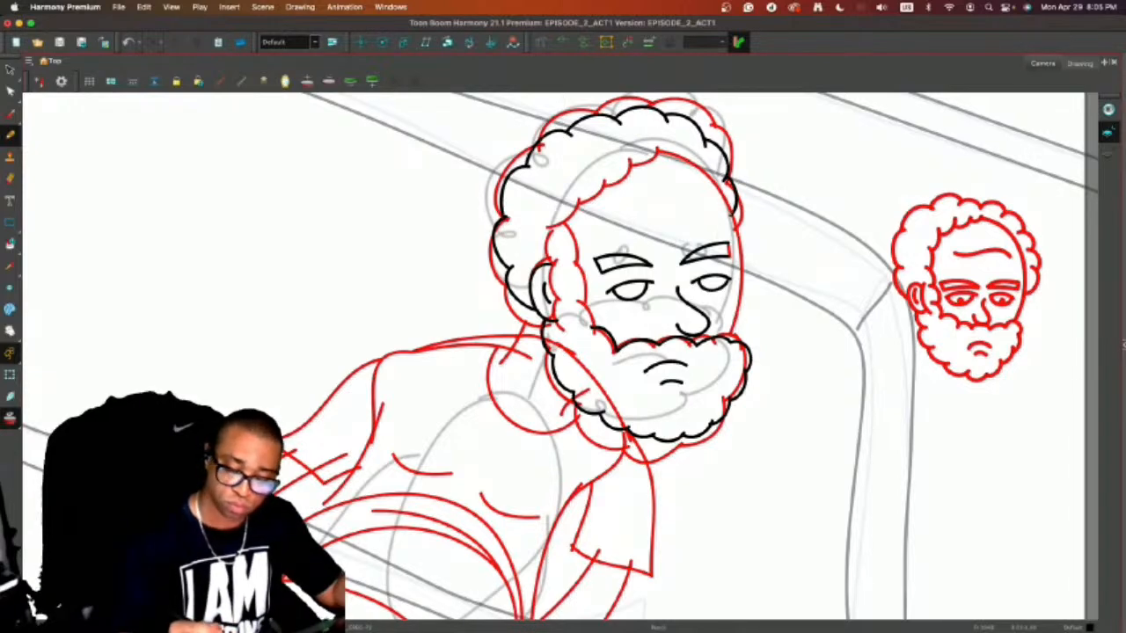
{"action": "mouse_move", "coordinate": [658, 150]}
{"action": "left_mouse_down"}
{"action": "mouse_move", "coordinate": [708, 174]}
{"action": "mouse_move", "coordinate": [738, 220]}
{"action": "mouse_move", "coordinate": [742, 299]}
{"action": "mouse_move", "coordinate": [730, 341]}
{"action": "left_mouse_up"}
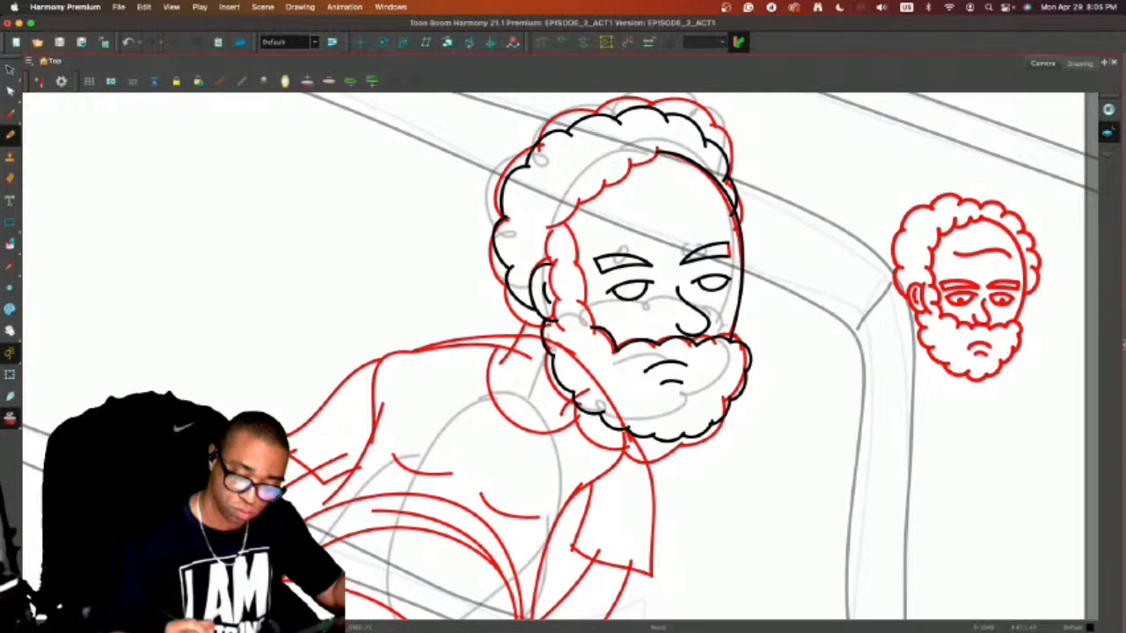
Delete the small hair curve overlapping the face contour at the far temple and return to the Pencil tool.
{"action": "key", "text": "alt+s"}
{"action": "left_click", "coordinate": [737, 201]}
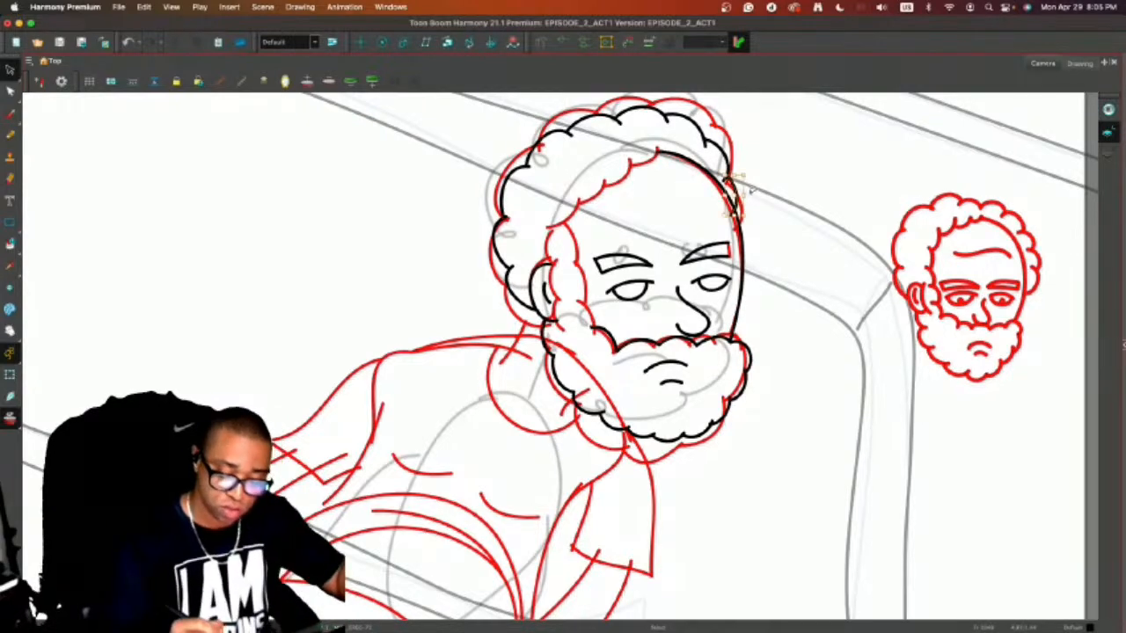
{"action": "key", "text": "Delete"}
{"action": "key", "text": "alt+slash"}
{"action": "left_click_drag", "start_coordinate": [727, 177], "coordinate": [738, 218]}
{"action": "key", "text": "super+z"}
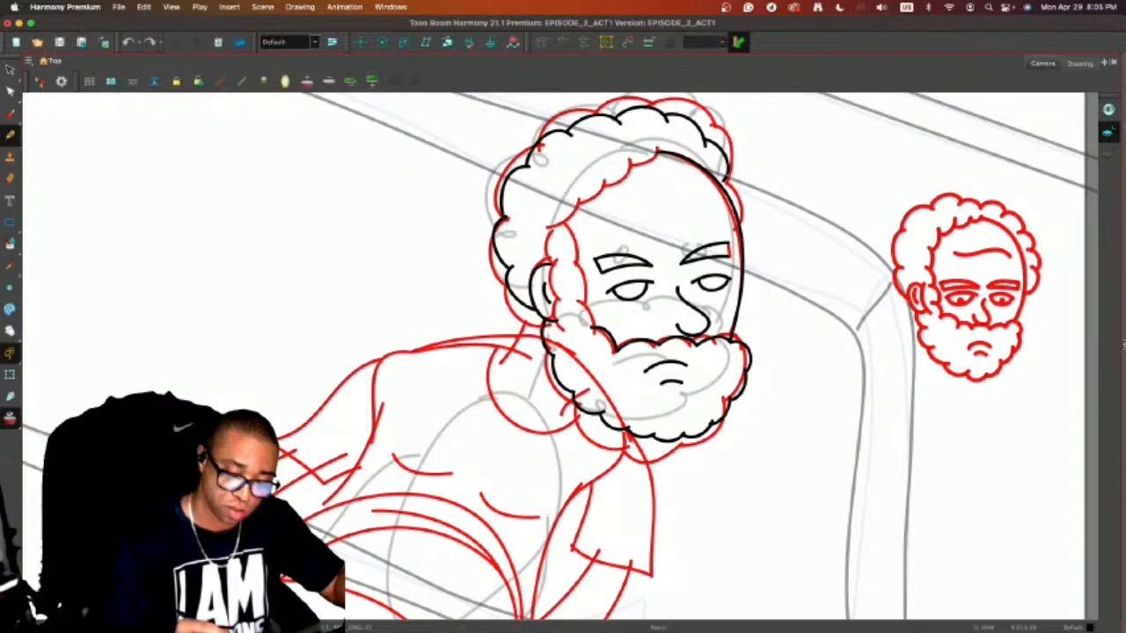
{"action": "mouse_move", "coordinate": [726, 174]}
{"action": "left_mouse_down"}
{"action": "mouse_move", "coordinate": [743, 201]}
{"action": "mouse_move", "coordinate": [738, 219]}
{"action": "left_mouse_up"}
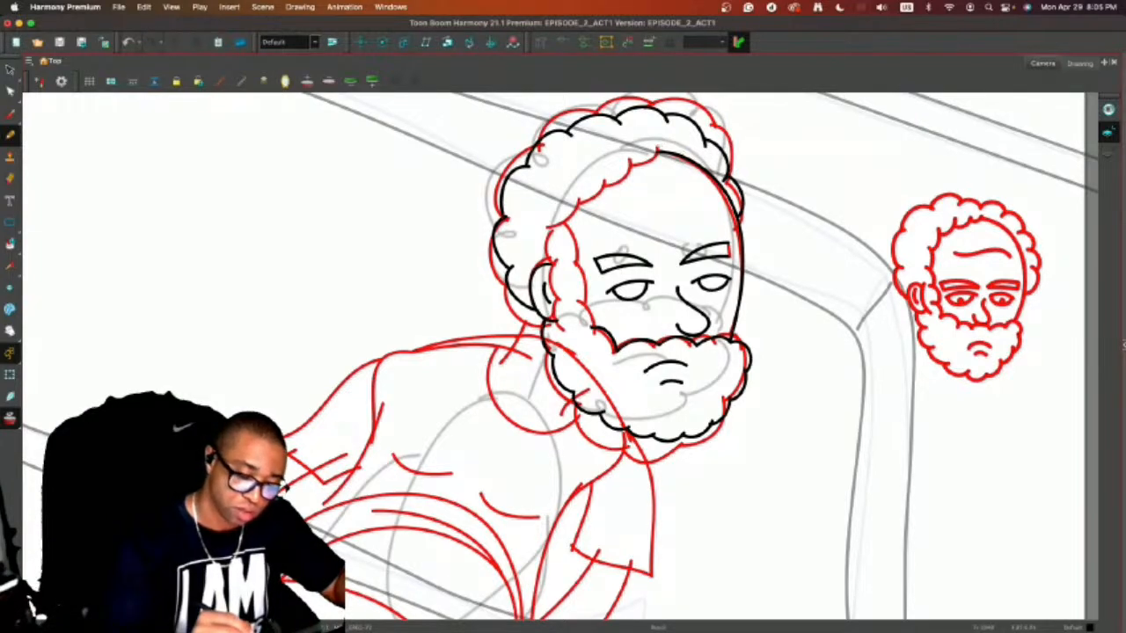
{"action": "mouse_move", "coordinate": [656, 146]}
{"action": "left_mouse_down"}
{"action": "mouse_move", "coordinate": [636, 175]}
{"action": "mouse_move", "coordinate": [589, 202]}
{"action": "left_mouse_up"}
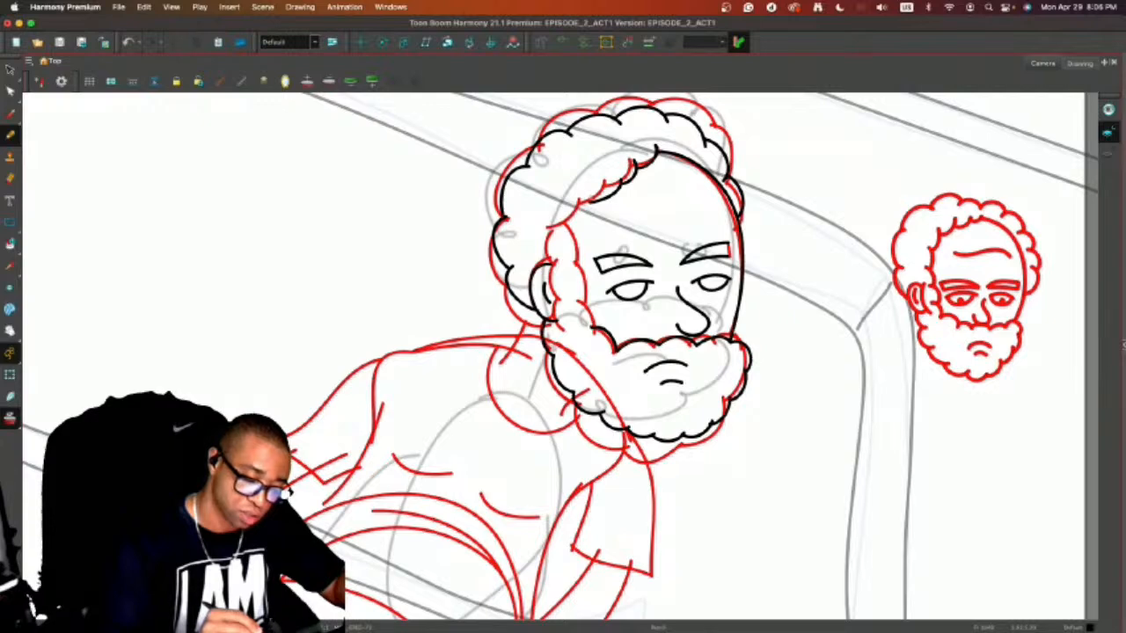
{"action": "key", "text": "super+z"}
{"action": "key", "text": "super+z"}
{"action": "key", "text": "super+z"}
{"action": "key", "text": "super+z"}
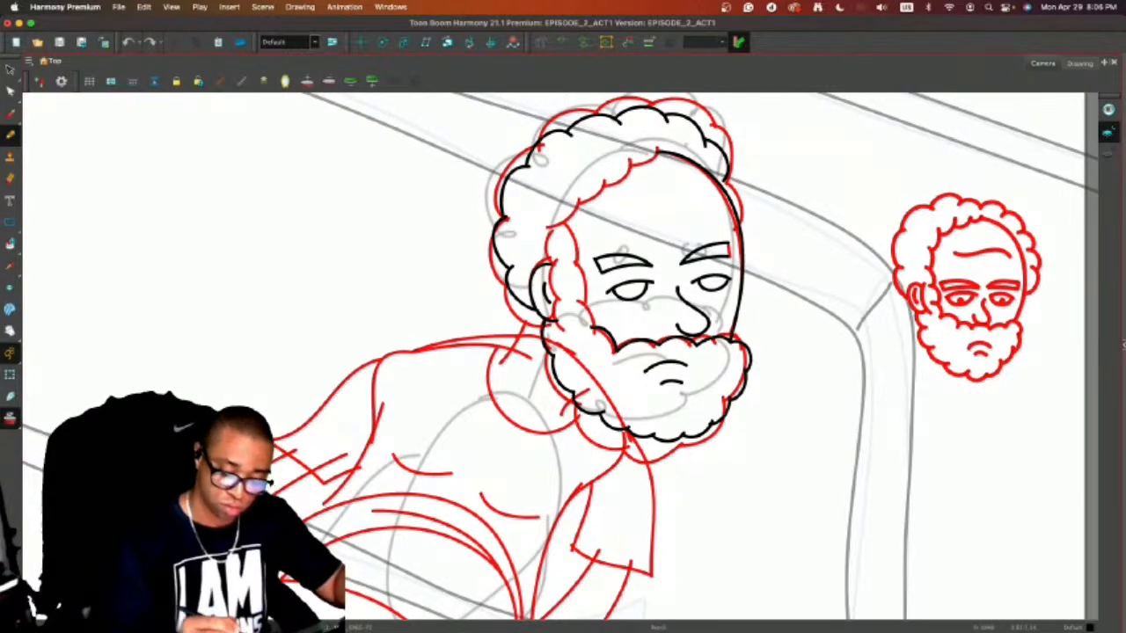
Draw the scalloped hairline from the top of the forehead and continue it as a curly sideburn into the beard.
{"action": "mouse_move", "coordinate": [656, 151]}
{"action": "left_mouse_down"}
{"action": "mouse_move", "coordinate": [569, 197]}
{"action": "mouse_move", "coordinate": [568, 245]}
{"action": "mouse_move", "coordinate": [591, 333]}
{"action": "mouse_move", "coordinate": [555, 294]}
{"action": "mouse_move", "coordinate": [556, 252]}
{"action": "left_mouse_up"}
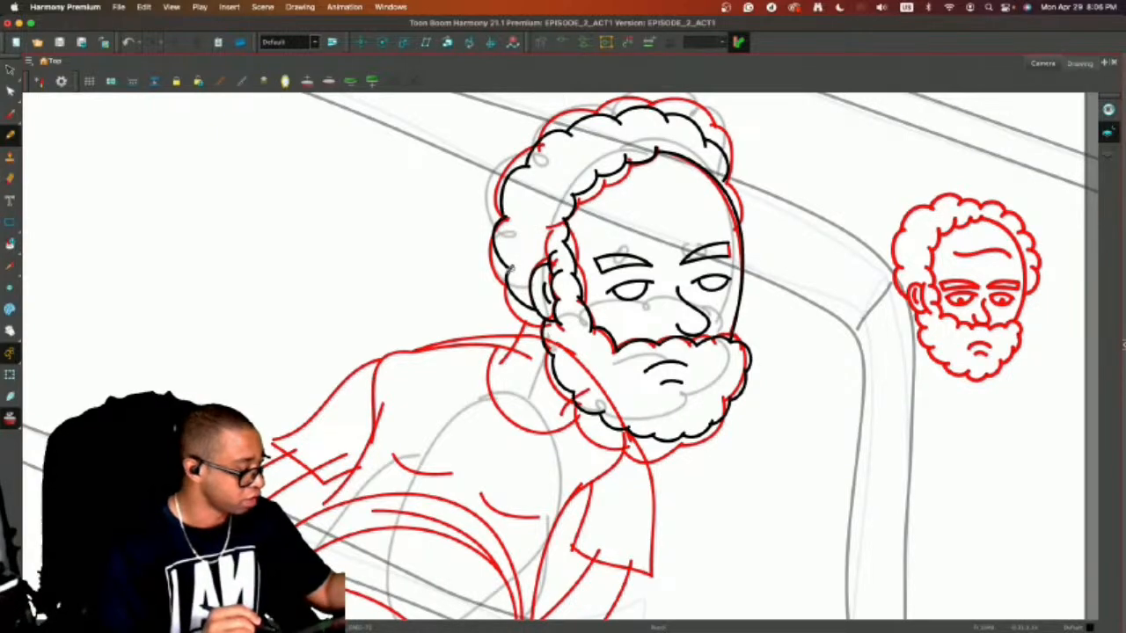
{"action": "key", "text": "alt+o"}
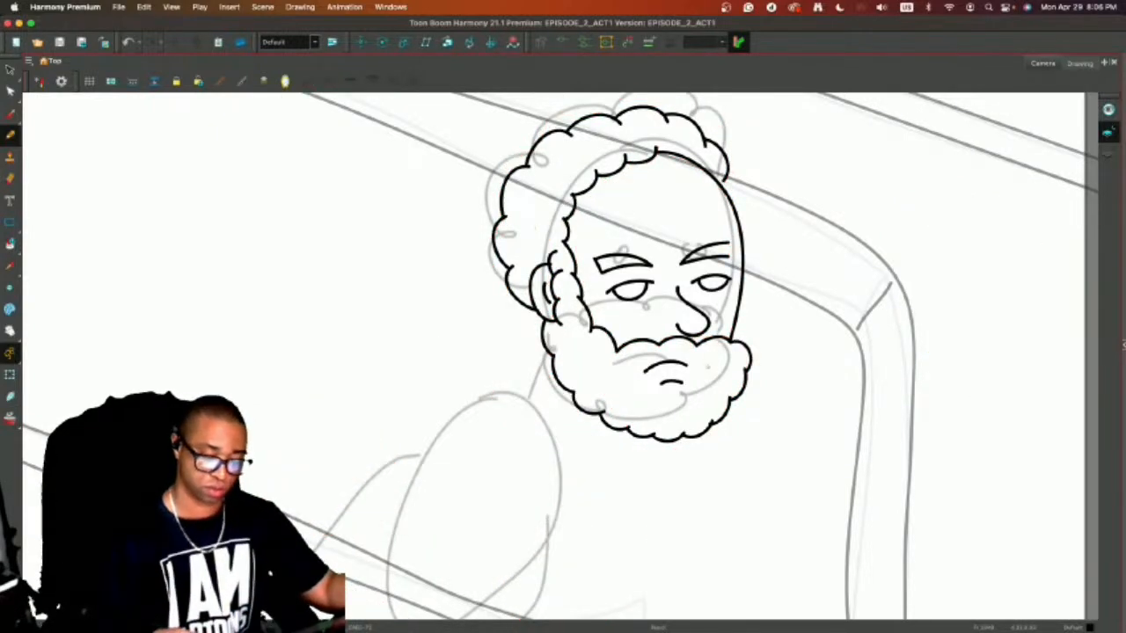
{"action": "key", "text": "alt+o"}
Add small solid pupils toward the far side of both eyes and check the head without onion skin.
{"action": "key", "text": "2"}
{"action": "key", "text": "2"}
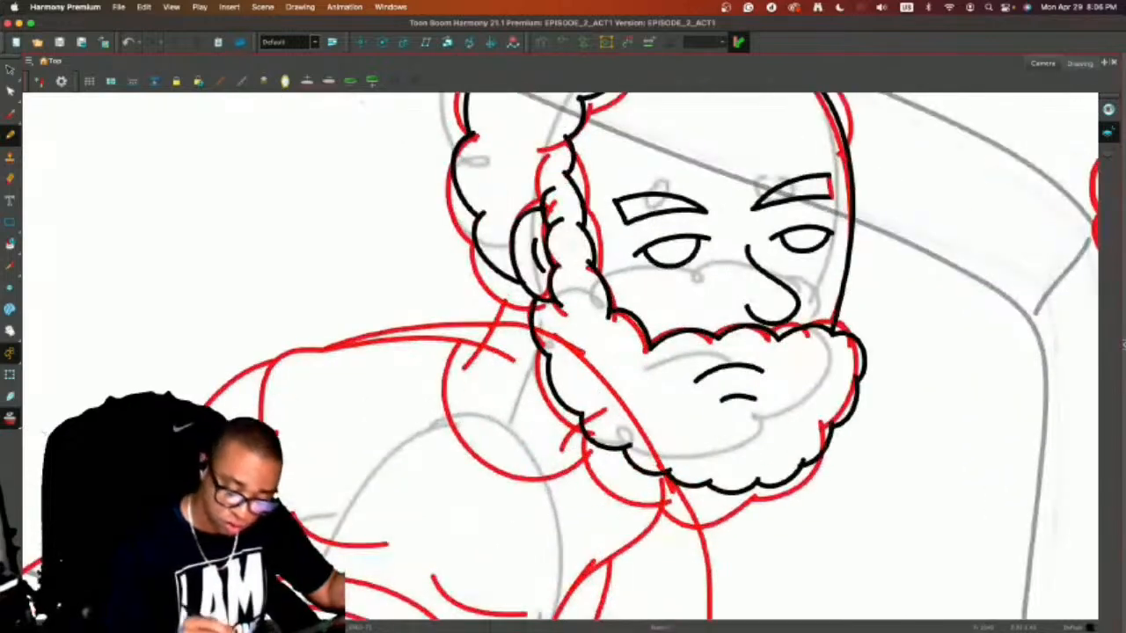
{"action": "left_click_drag", "start_coordinate": [682, 246], "coordinate": [688, 251]}
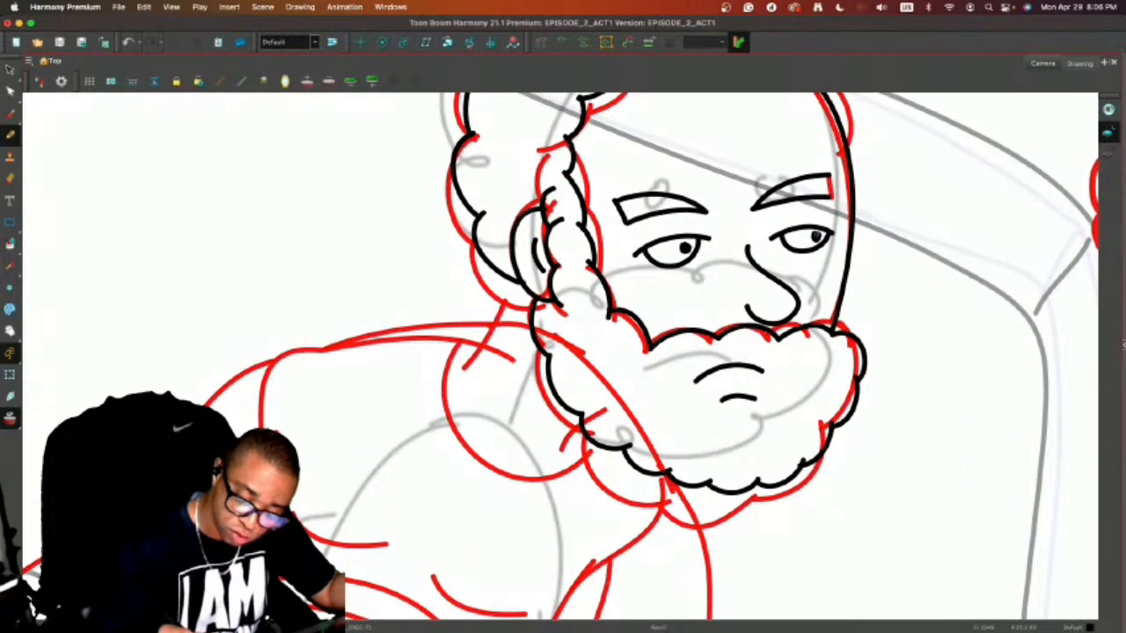
{"action": "key", "text": "alt+o"}
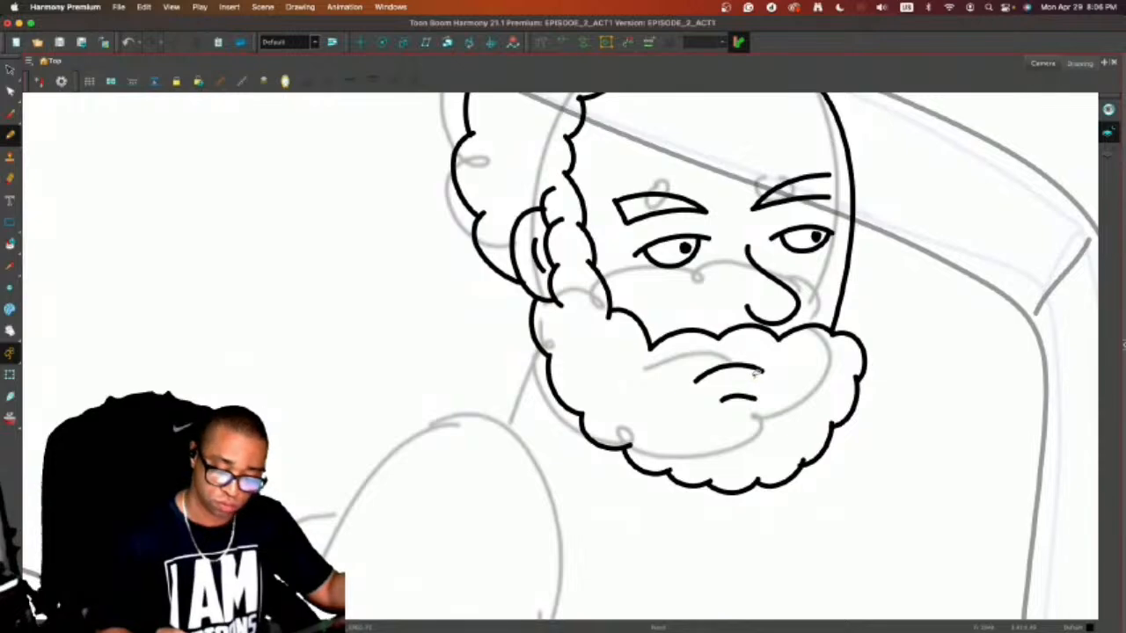
{"action": "key", "text": "alt+o"}
Draw the back-of-neck line from below the near ear down to the shoulder, following the rough guide.
{"action": "key", "text": "1"}
{"action": "key", "text": "1"}
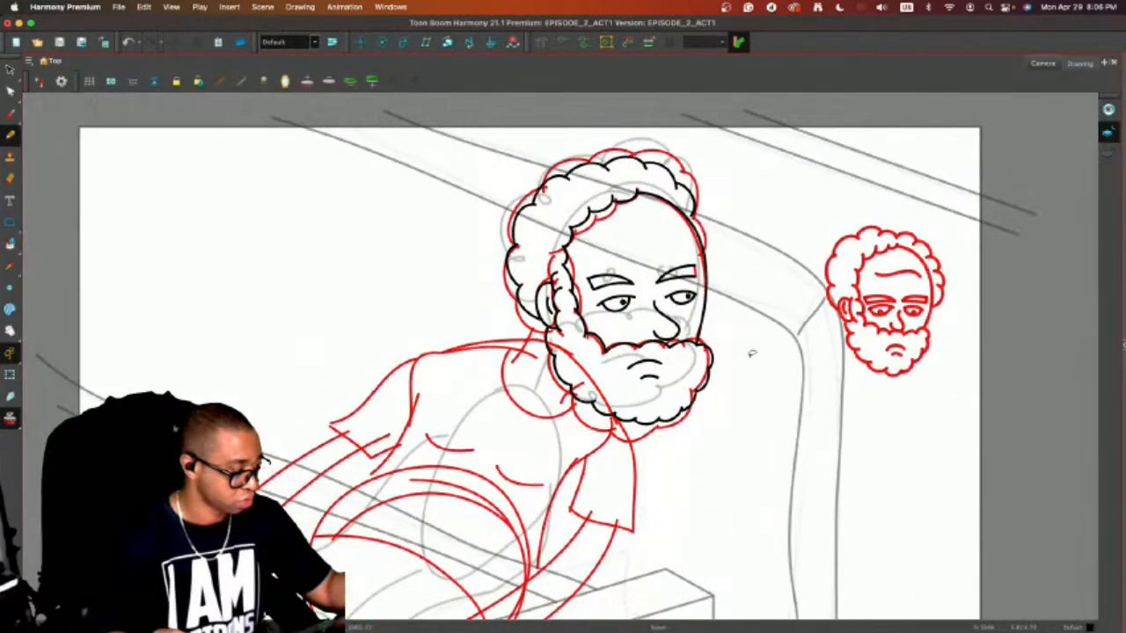
{"action": "left_click_drag", "start_coordinate": [541, 321], "coordinate": [511, 360]}
{"action": "key", "text": "super+z"}
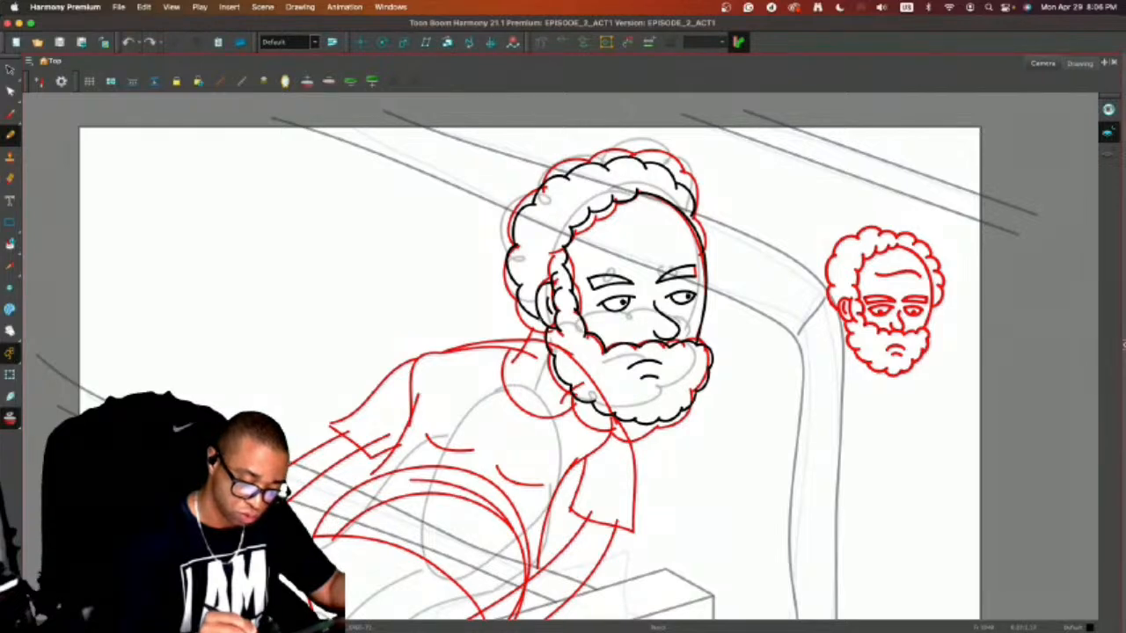
{"action": "left_click_drag", "start_coordinate": [540, 321], "coordinate": [510, 361]}
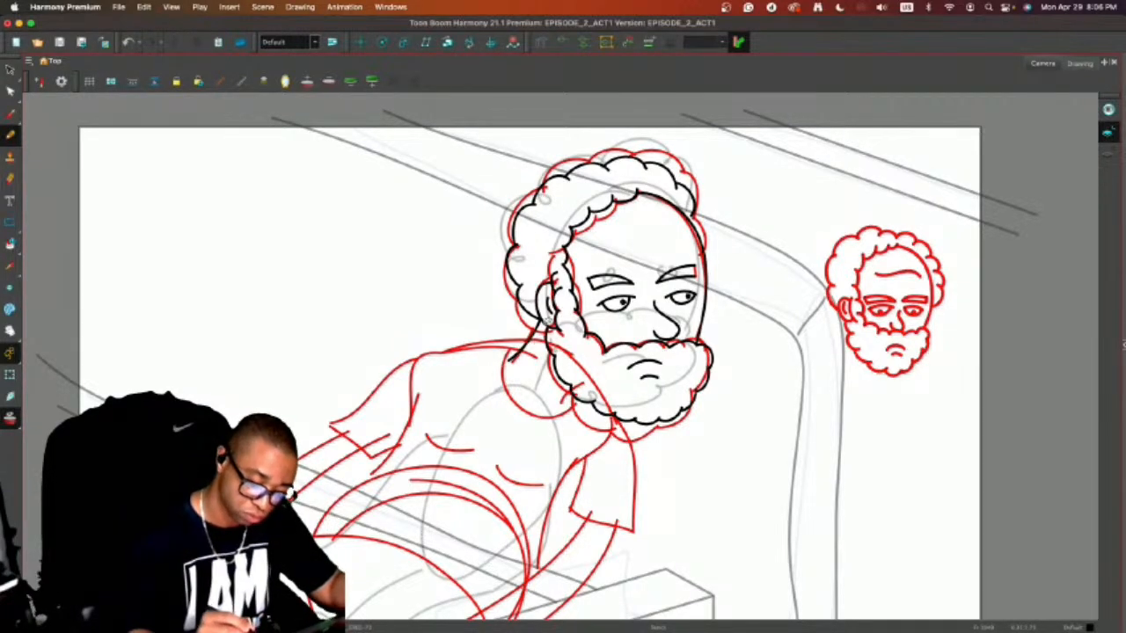
Draw the near shoulder slope and the short shirt sleeve with its cuff, without the underarm line.
{"action": "key", "text": "space"}
{"action": "left_click_drag", "start_coordinate": [553, 296], "coordinate": [621, 231]}
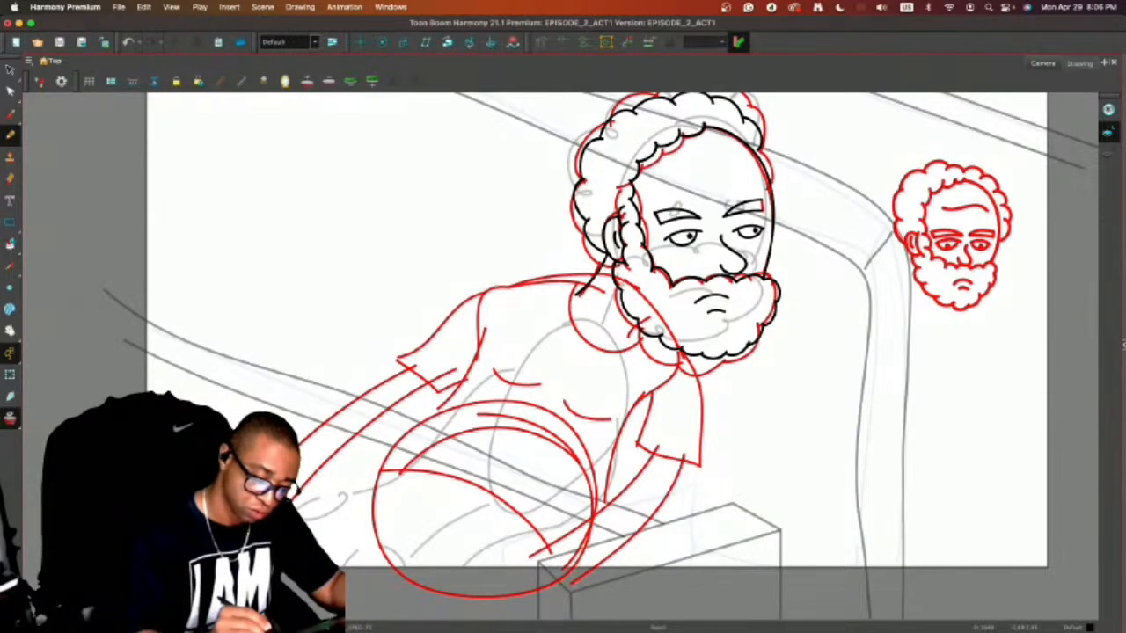
{"action": "mouse_move", "coordinate": [495, 287]}
{"action": "left_mouse_down"}
{"action": "mouse_move", "coordinate": [396, 356]}
{"action": "mouse_move", "coordinate": [433, 397]}
{"action": "mouse_move", "coordinate": [462, 383]}
{"action": "mouse_move", "coordinate": [408, 433]}
{"action": "left_mouse_up"}
{"action": "left_click_drag", "start_coordinate": [466, 376], "coordinate": [404, 437]}
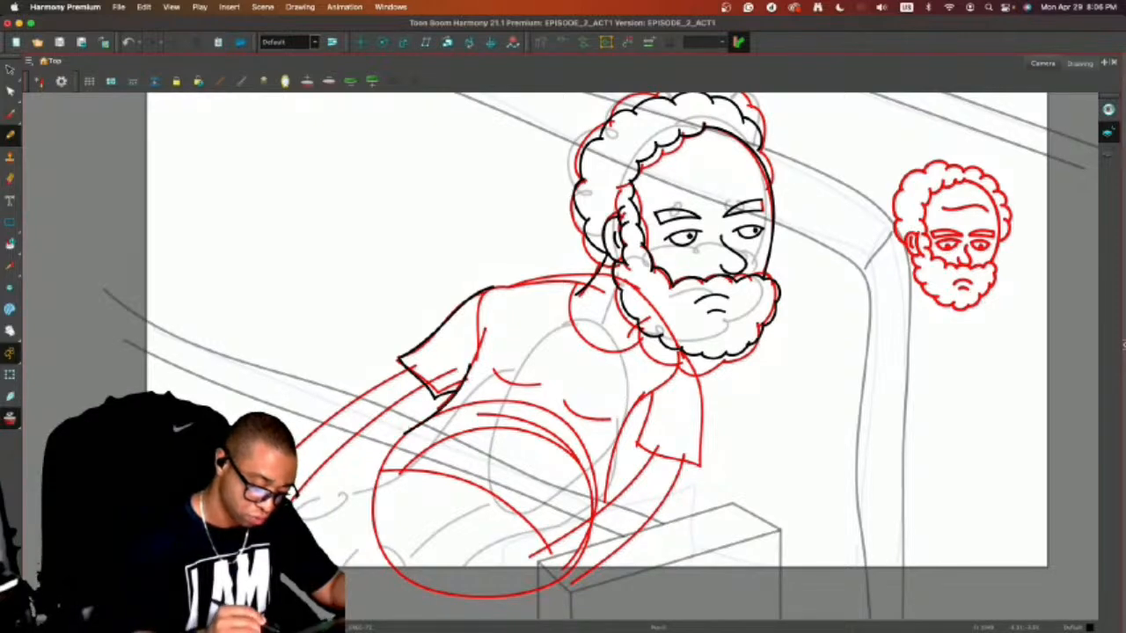
{"action": "key", "text": "super+z"}
Draw the torso sides and round belly as one outline, add the curved shirt hem across it and a small navel.
{"action": "mouse_move", "coordinate": [466, 367]}
{"action": "left_mouse_down"}
{"action": "mouse_move", "coordinate": [461, 391]}
{"action": "mouse_move", "coordinate": [366, 476]}
{"action": "mouse_move", "coordinate": [354, 507]}
{"action": "mouse_move", "coordinate": [380, 587]}
{"action": "mouse_move", "coordinate": [485, 612]}
{"action": "mouse_move", "coordinate": [567, 541]}
{"action": "mouse_move", "coordinate": [631, 427]}
{"action": "left_mouse_up"}
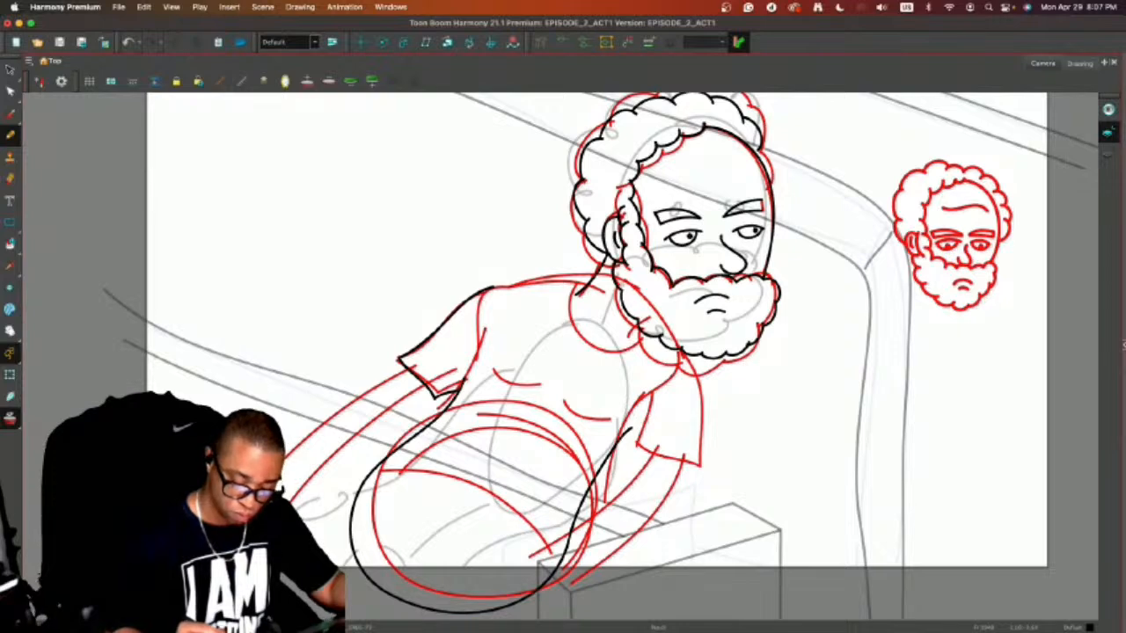
{"action": "mouse_move", "coordinate": [373, 468]}
{"action": "left_mouse_down"}
{"action": "mouse_move", "coordinate": [429, 475]}
{"action": "mouse_move", "coordinate": [461, 498]}
{"action": "mouse_move", "coordinate": [519, 601]}
{"action": "left_mouse_up"}
{"action": "key", "text": "super+z"}
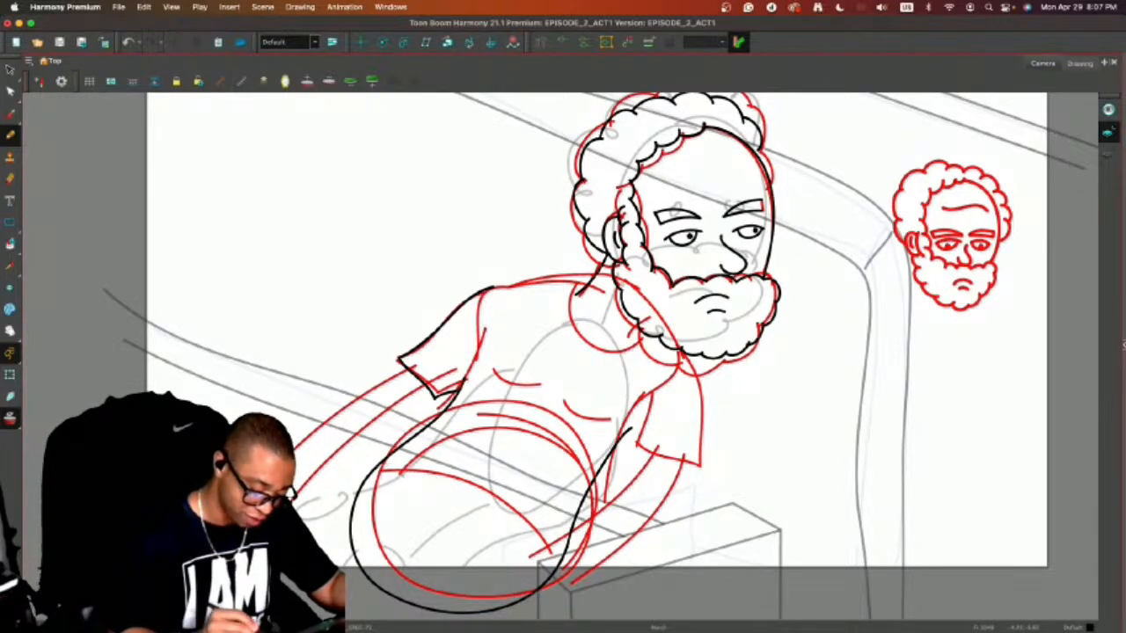
{"action": "mouse_move", "coordinate": [371, 471]}
{"action": "left_mouse_down"}
{"action": "mouse_move", "coordinate": [413, 475]}
{"action": "mouse_move", "coordinate": [484, 510]}
{"action": "mouse_move", "coordinate": [526, 559]}
{"action": "mouse_move", "coordinate": [536, 594]}
{"action": "left_mouse_up"}
{"action": "mouse_move", "coordinate": [448, 508]}
{"action": "left_mouse_down"}
{"action": "mouse_move", "coordinate": [441, 514]}
{"action": "mouse_move", "coordinate": [449, 509]}
{"action": "left_mouse_up"}
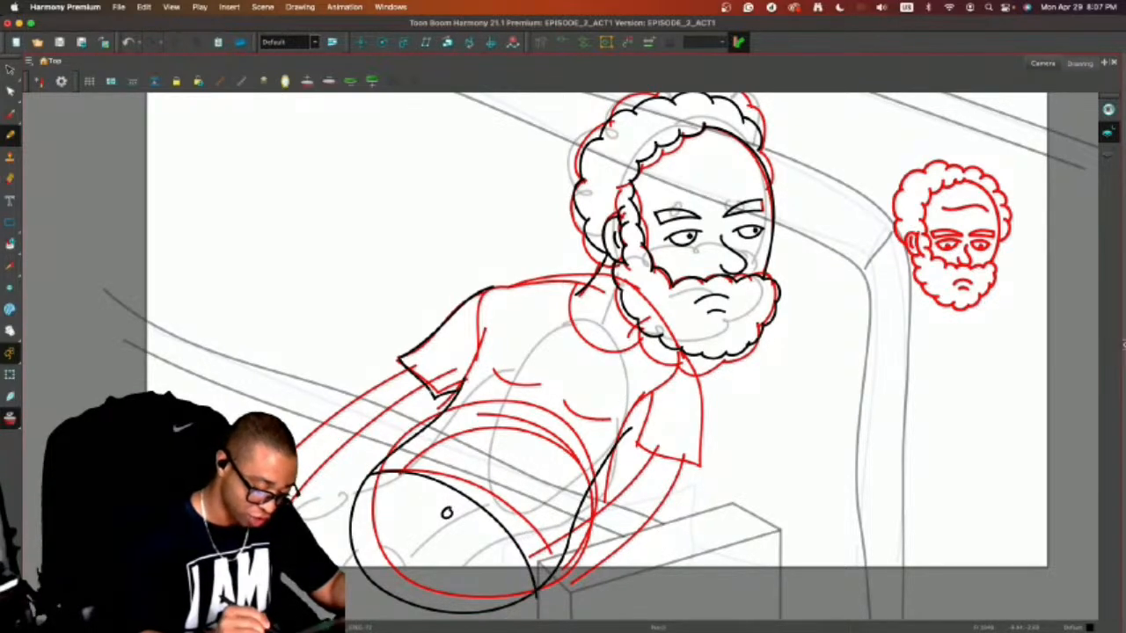
Draw the shoulder line from the near sleeve to the neck and the short front neck lines under the beard.
{"action": "key", "text": "c"}
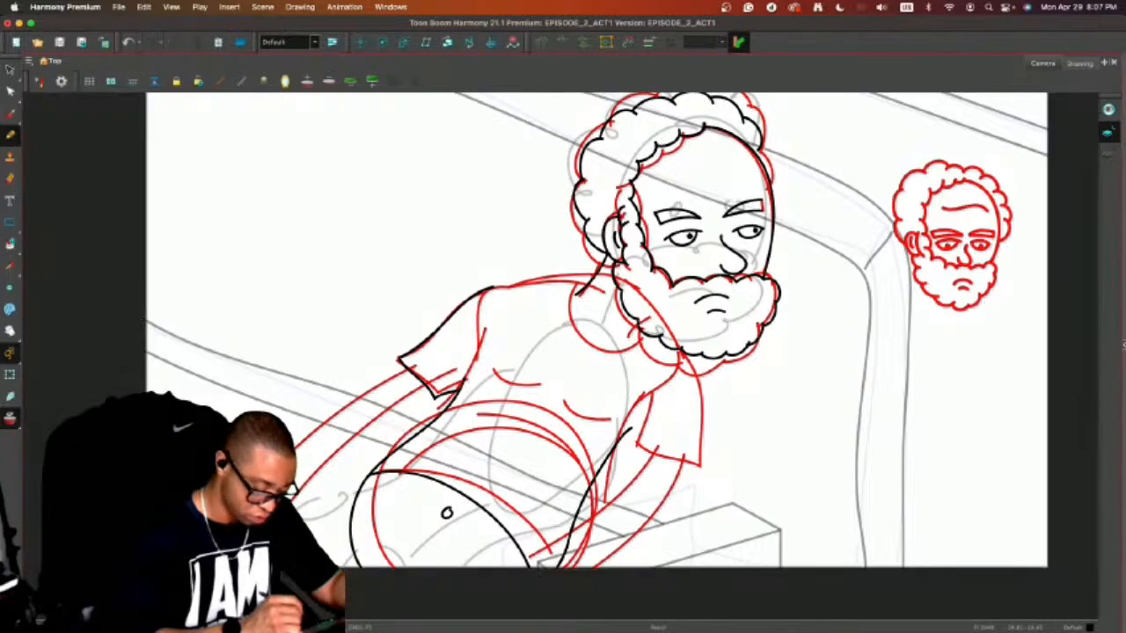
{"action": "key", "text": "alt+o"}
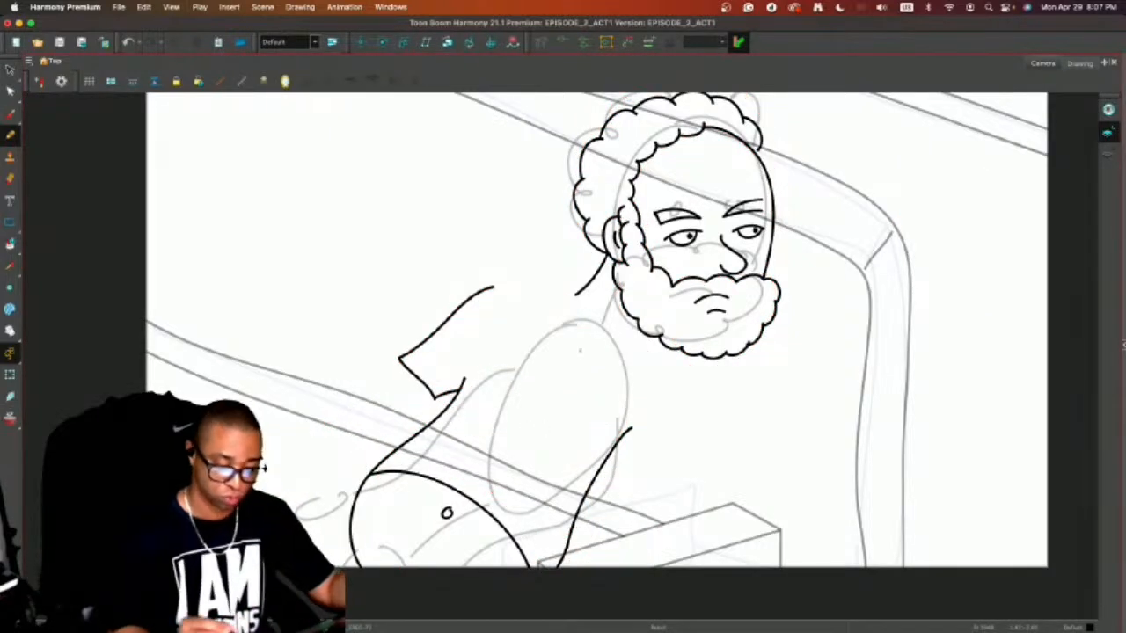
{"action": "left_click_drag", "start_coordinate": [491, 288], "coordinate": [581, 289]}
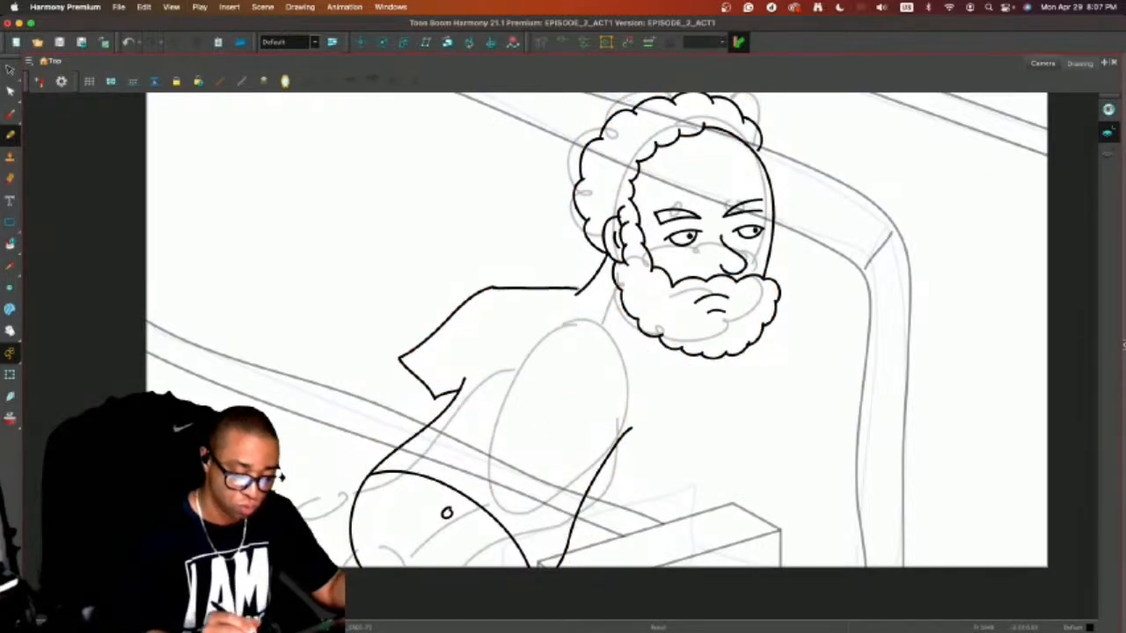
{"action": "key", "text": "alt+o"}
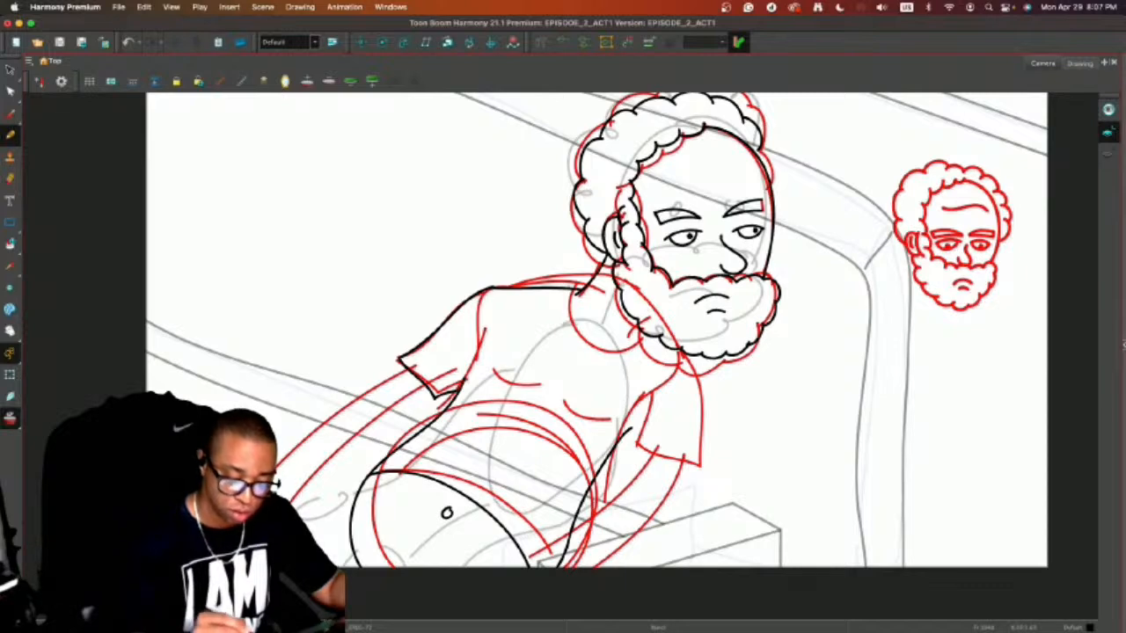
{"action": "key", "text": "ctrl+z"}
{"action": "mouse_move", "coordinate": [491, 288]}
{"action": "left_mouse_down"}
{"action": "mouse_move", "coordinate": [582, 290]}
{"action": "mouse_move", "coordinate": [617, 339]}
{"action": "mouse_move", "coordinate": [606, 320]}
{"action": "mouse_move", "coordinate": [638, 332]}
{"action": "mouse_move", "coordinate": [673, 397]}
{"action": "left_mouse_up"}
{"action": "key", "text": "ctrl+z"}
{"action": "key", "text": "alt+o"}
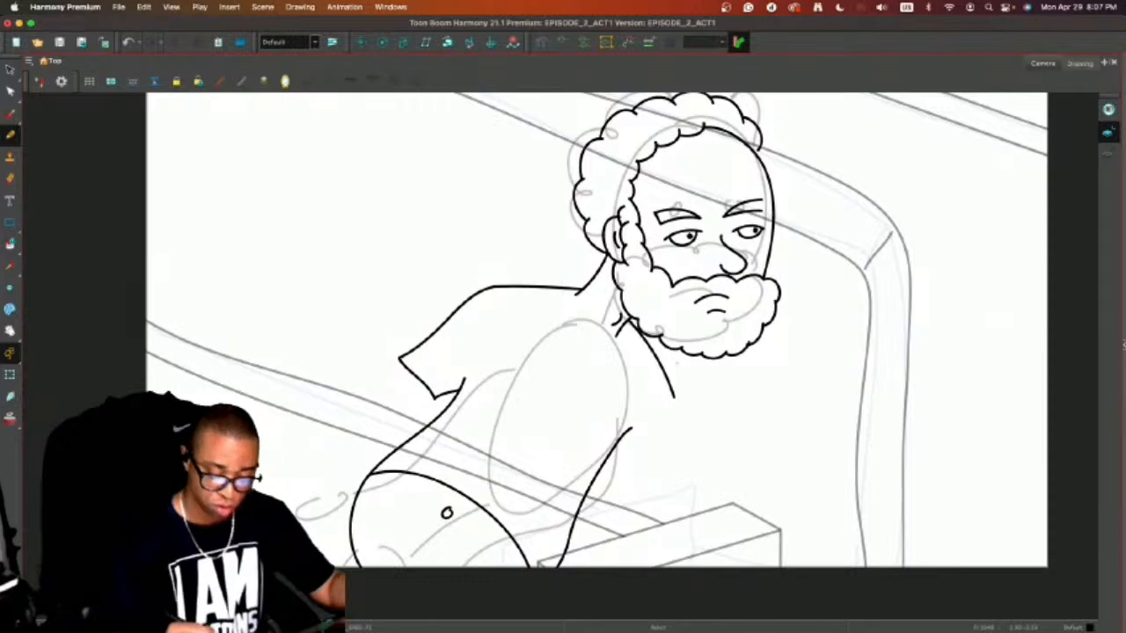
Redraw the far shoulder from under the beard and add the outer and inner edges of the far sleeve, leaving the cuff open.
{"action": "key", "text": "super+z"}
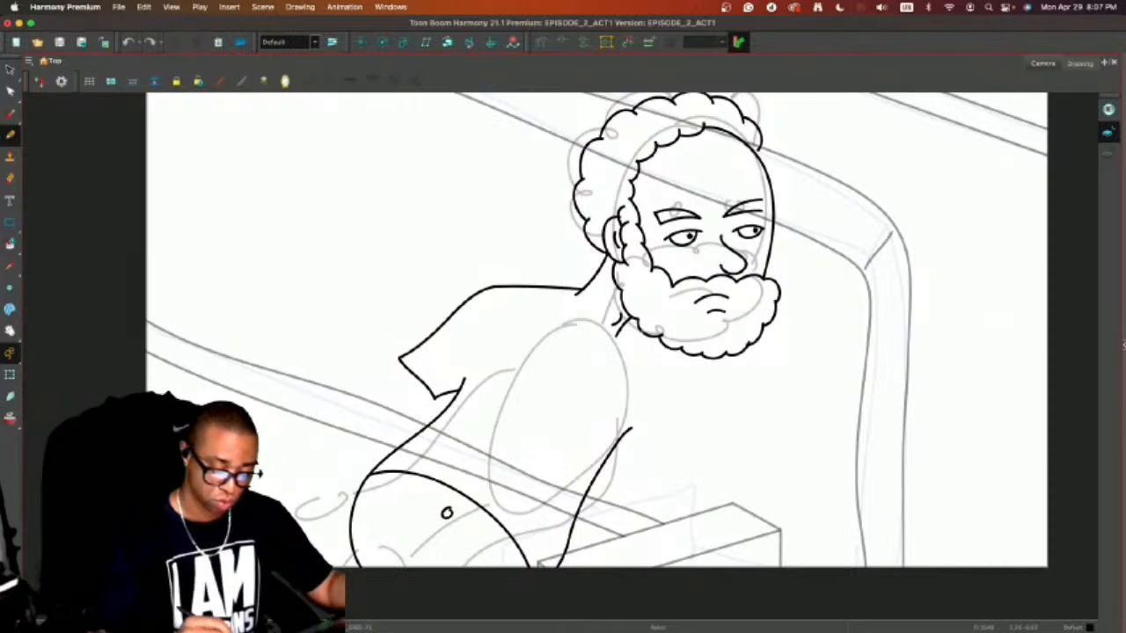
{"action": "mouse_move", "coordinate": [627, 318]}
{"action": "left_mouse_down"}
{"action": "mouse_move", "coordinate": [683, 396]}
{"action": "mouse_move", "coordinate": [654, 488]}
{"action": "left_mouse_up"}
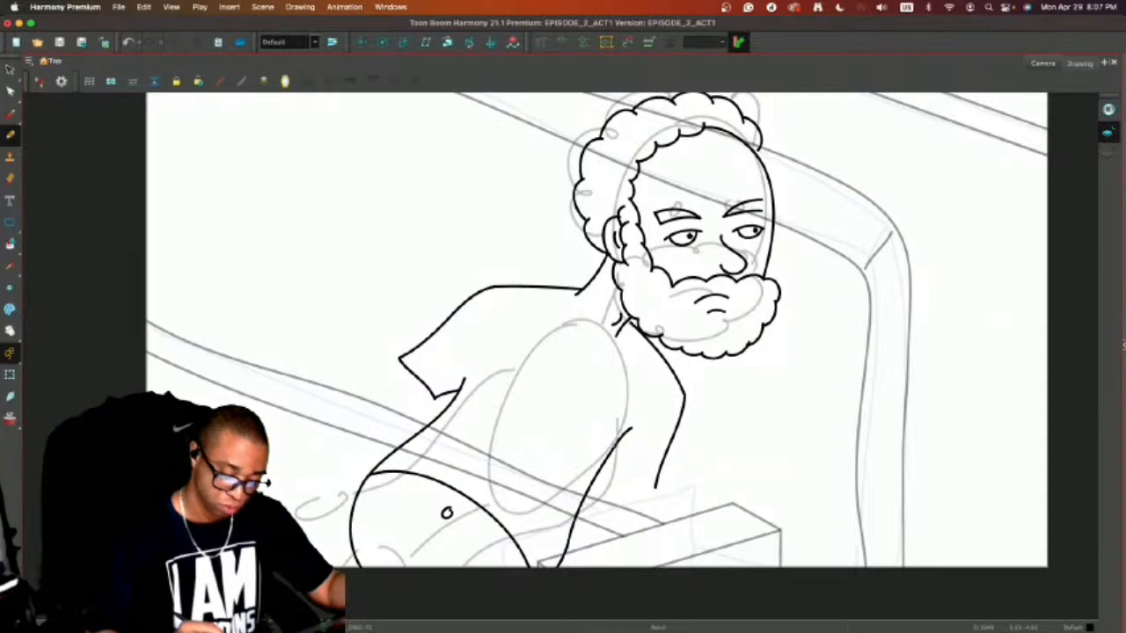
{"action": "left_click_drag", "start_coordinate": [623, 424], "coordinate": [607, 471]}
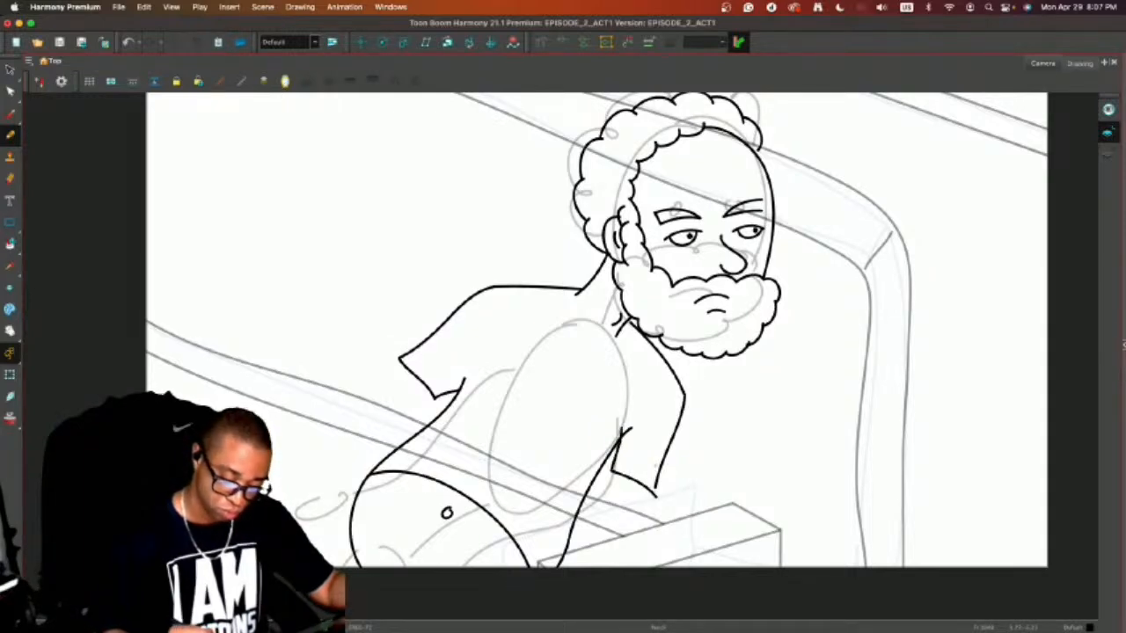
{"action": "key", "text": "super+z"}
Lengthen the inner edge of the far sleeve by stretching its lower end down and toward the torso.
{"action": "key", "text": "alt+s"}
{"action": "left_click", "coordinate": [613, 469]}
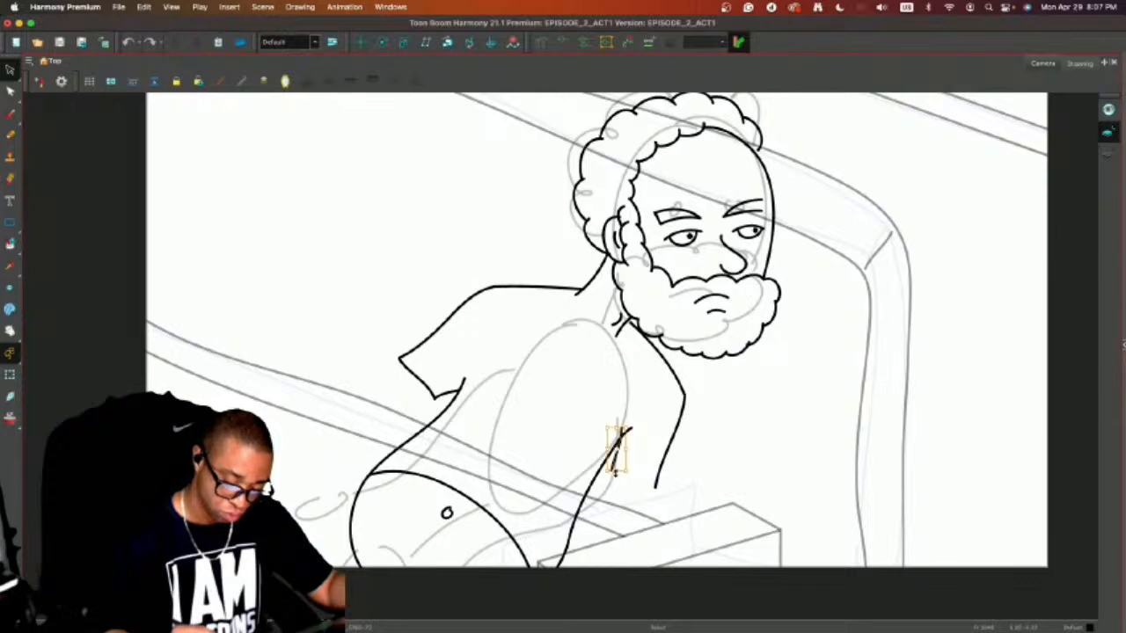
{"action": "left_click_drag", "start_coordinate": [615, 472], "coordinate": [604, 481]}
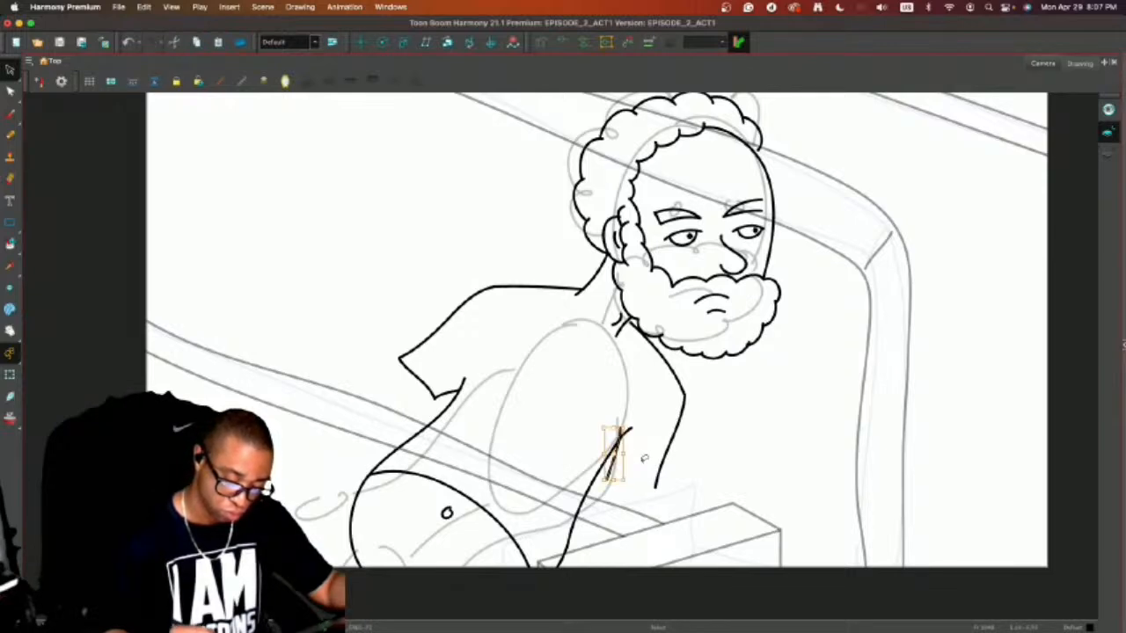
{"action": "left_click_drag", "start_coordinate": [699, 432], "coordinate": [654, 446]}
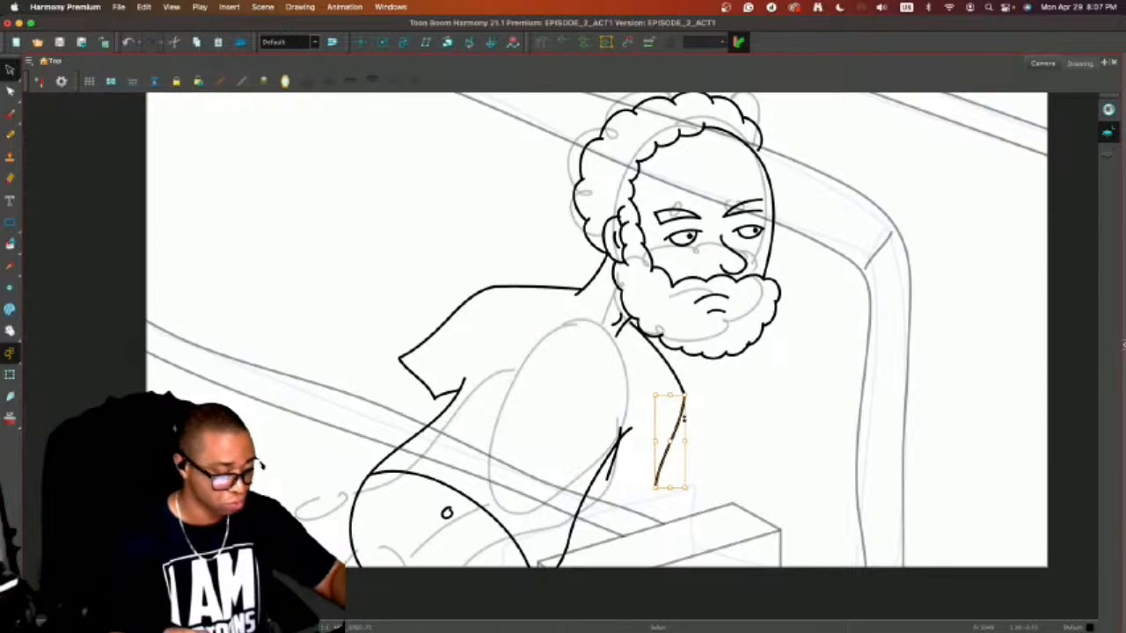
{"action": "left_click", "coordinate": [713, 408]}
Draw the cuff line that closes the lower end of the far sleeve between its inner and outer edges.
{"action": "key", "text": "alt+b"}
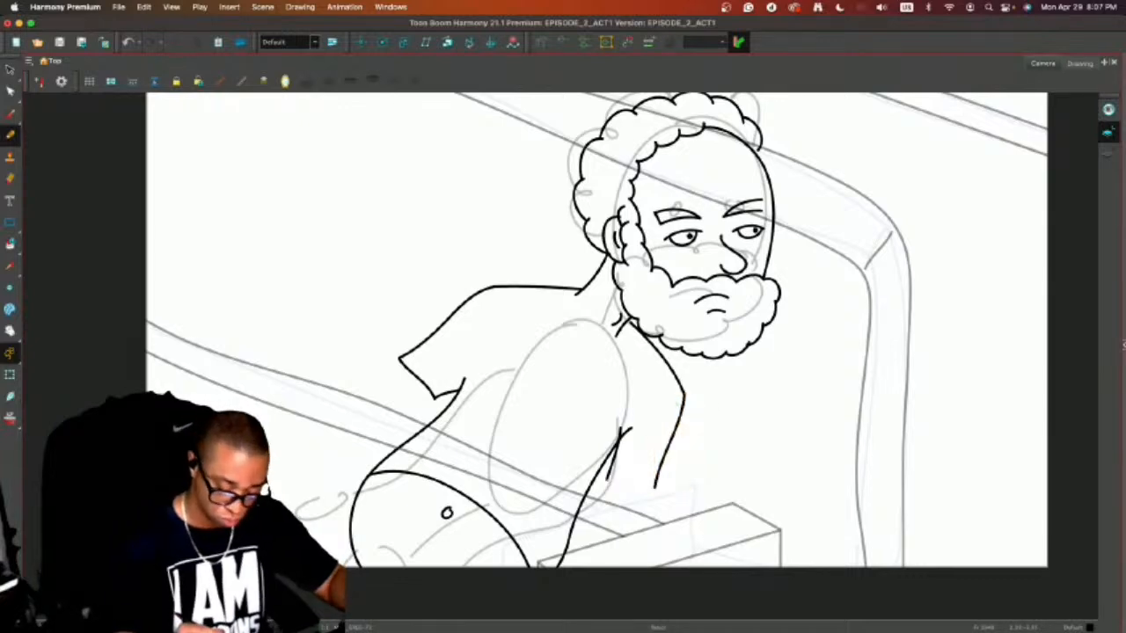
{"action": "left_click_drag", "start_coordinate": [607, 482], "coordinate": [655, 495]}
{"action": "key", "text": "alt+s"}
{"action": "left_click", "coordinate": [661, 467]}
{"action": "left_click", "coordinate": [726, 450]}
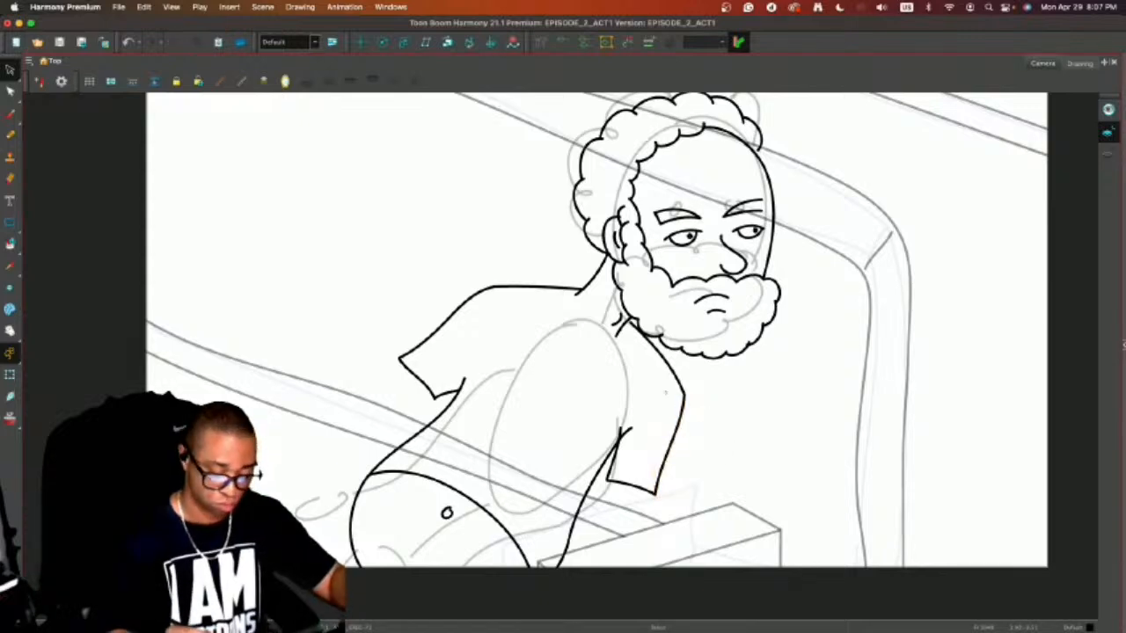
Remove the overlapping tip of the torso line at the far underarm and draw the shirt's curved neckline around the neck.
{"action": "key", "text": "alt+b"}
{"action": "key", "text": "alt+e"}
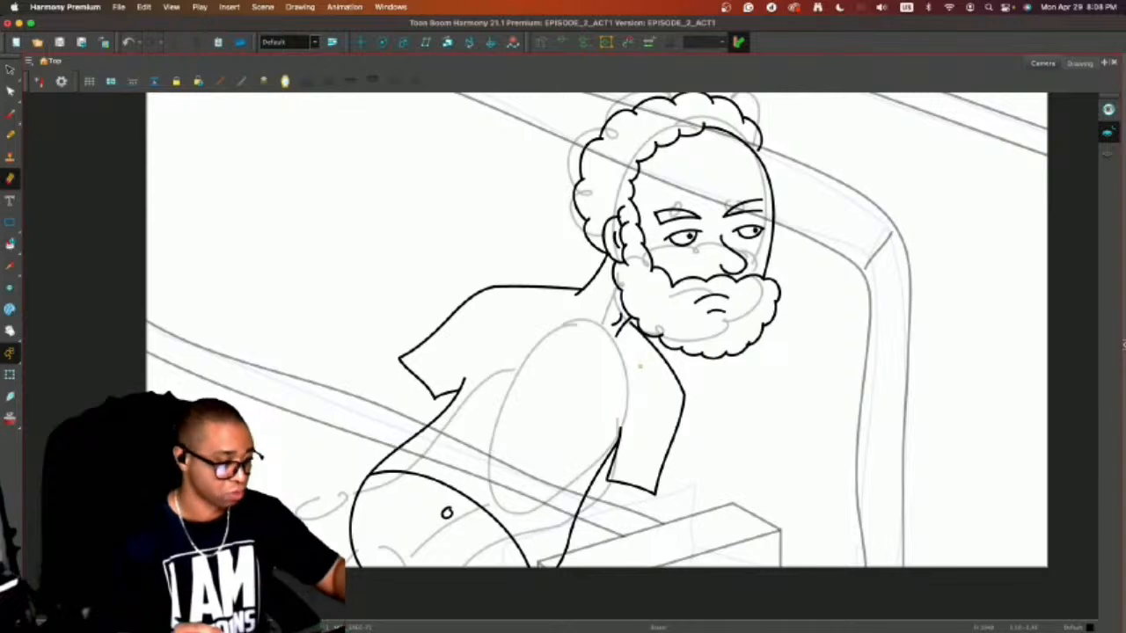
{"action": "key", "text": "alt+s"}
{"action": "left_click", "coordinate": [658, 339]}
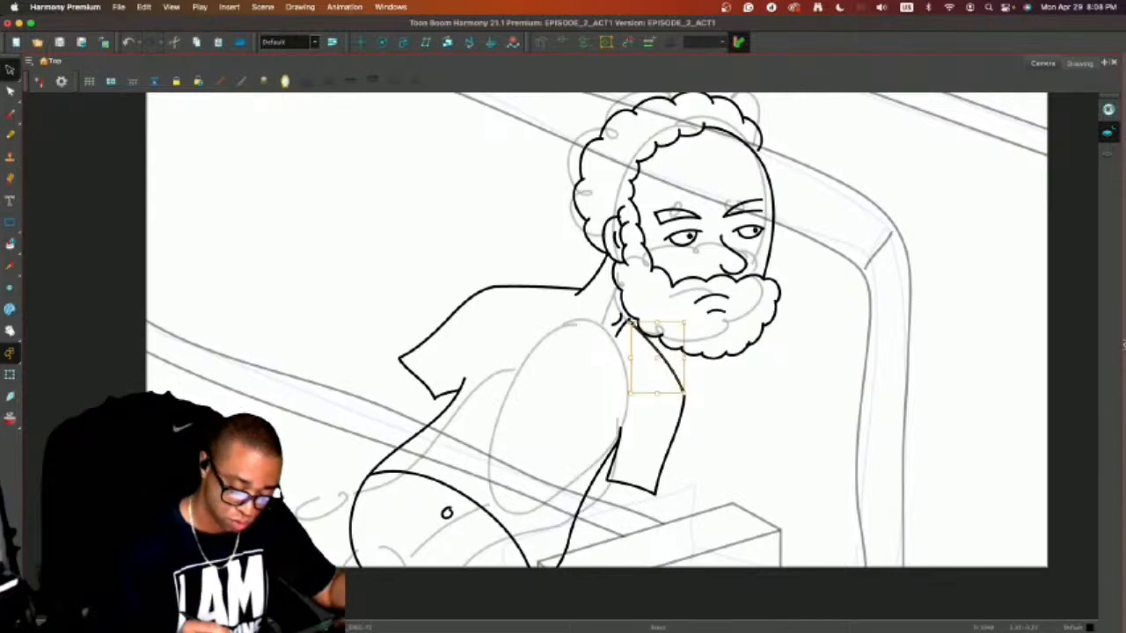
{"action": "key", "text": "Escape"}
{"action": "key", "text": "alt+b"}
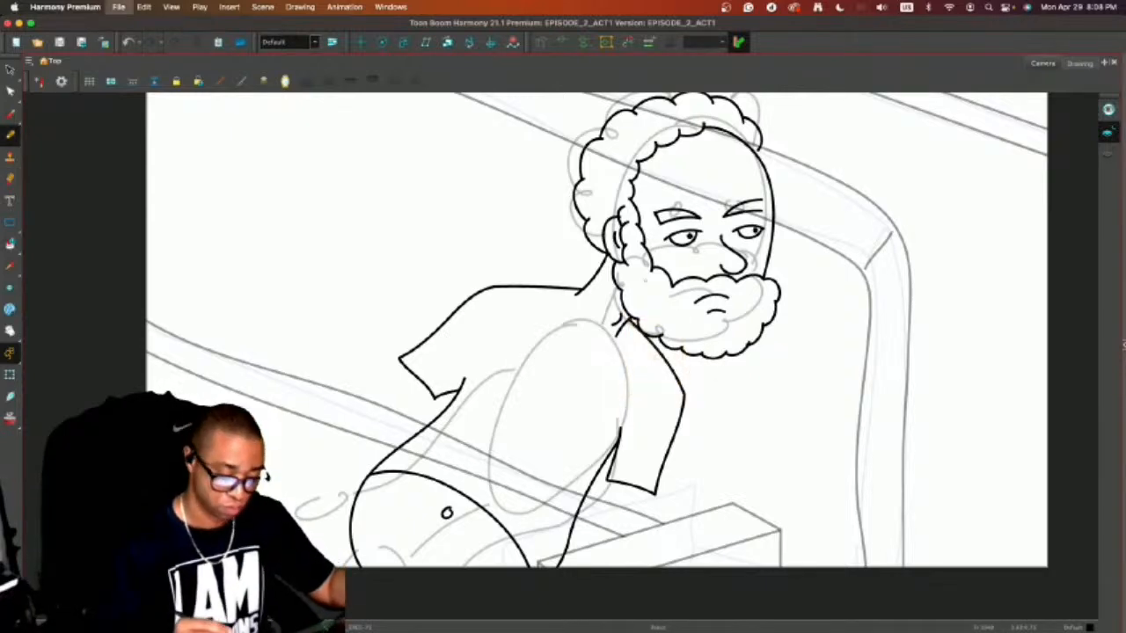
{"action": "mouse_move", "coordinate": [569, 291]}
{"action": "left_mouse_down"}
{"action": "mouse_move", "coordinate": [581, 327]}
{"action": "mouse_move", "coordinate": [630, 344]}
{"action": "mouse_move", "coordinate": [640, 333]}
{"action": "left_mouse_up"}
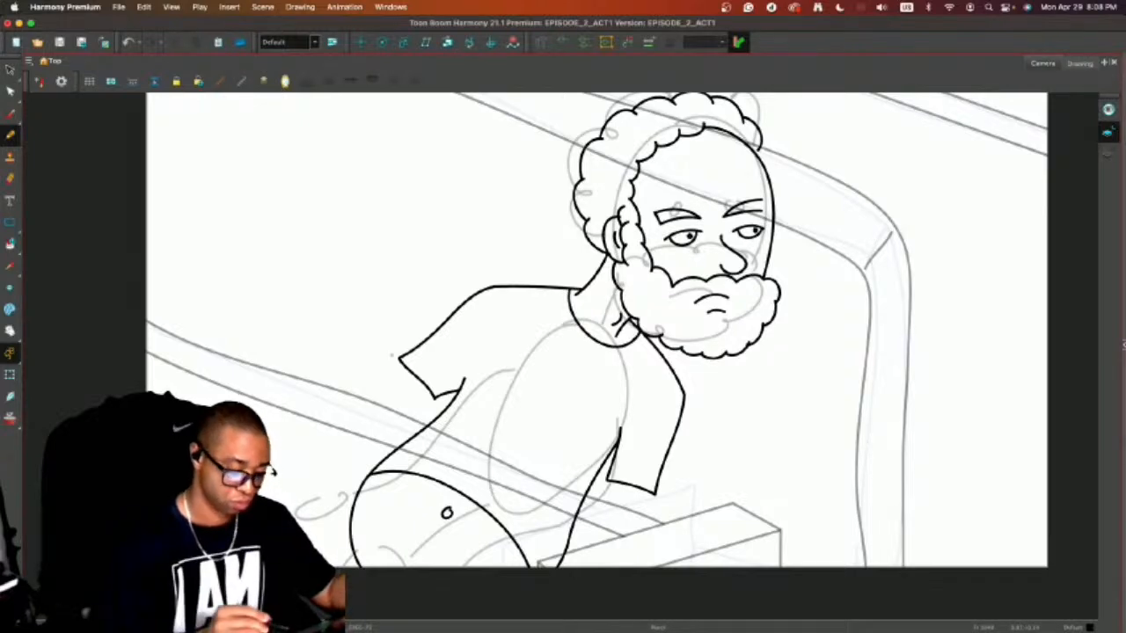
Draw the upper and lower contour lines of the near arm, extending back from inside the sleeve opening.
{"action": "left_click_drag", "start_coordinate": [404, 366], "coordinate": [279, 477]}
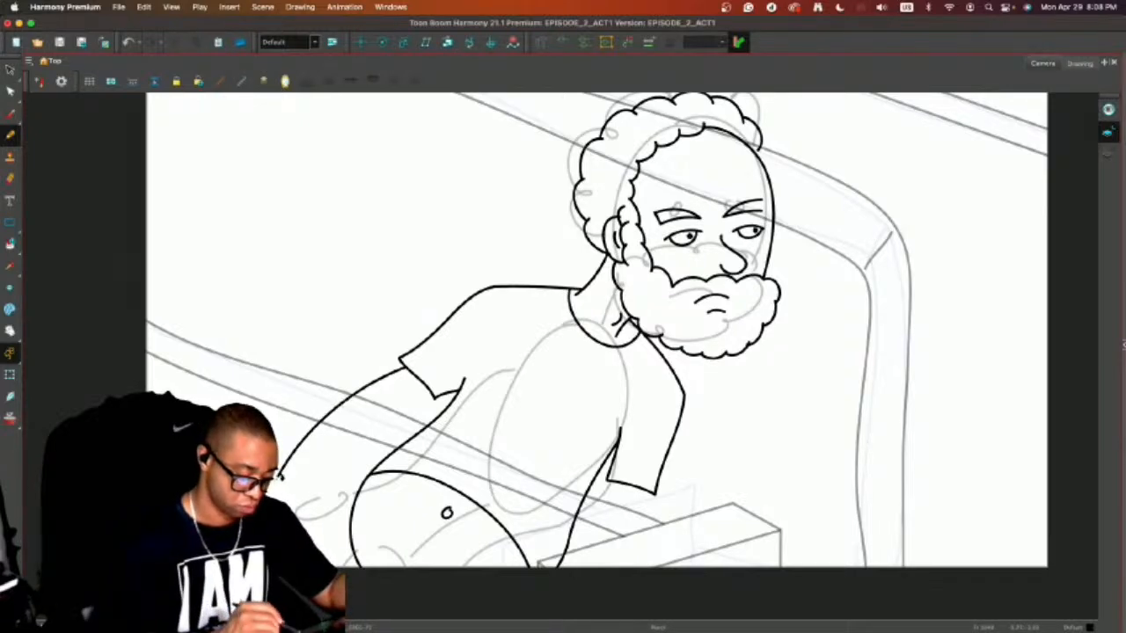
{"action": "key", "text": "alt+o"}
{"action": "key", "text": "alt+o"}
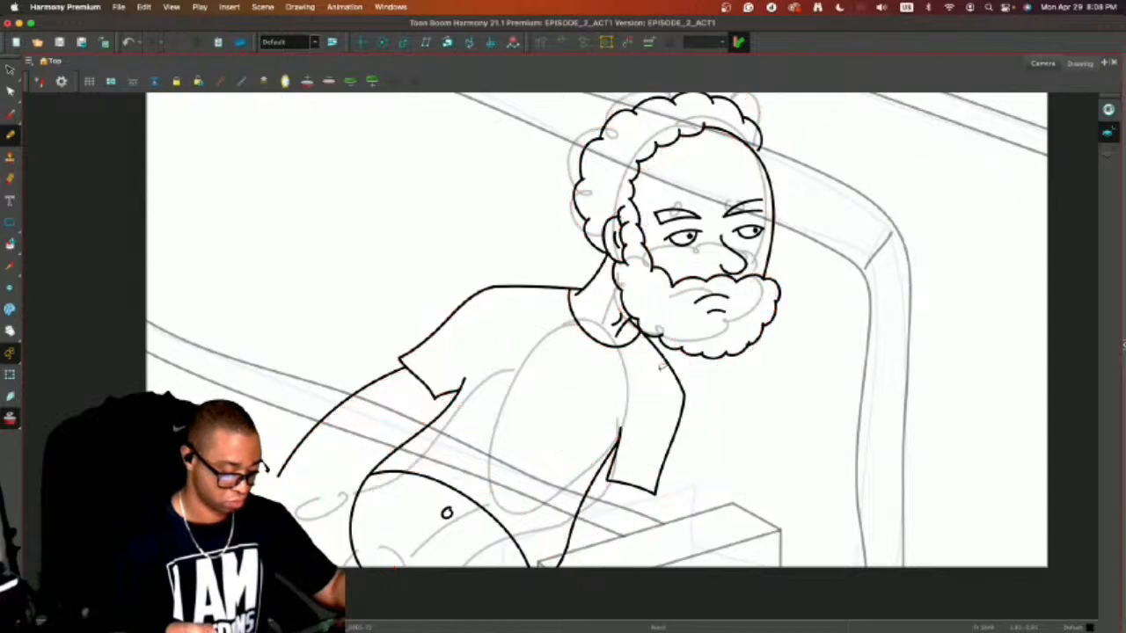
{"action": "key", "text": "super+z"}
{"action": "left_click_drag", "start_coordinate": [421, 362], "coordinate": [312, 422]}
{"action": "key", "text": "super+z"}
{"action": "left_click_drag", "start_coordinate": [433, 354], "coordinate": [282, 444]}
{"action": "left_click_drag", "start_coordinate": [317, 452], "coordinate": [279, 493]}
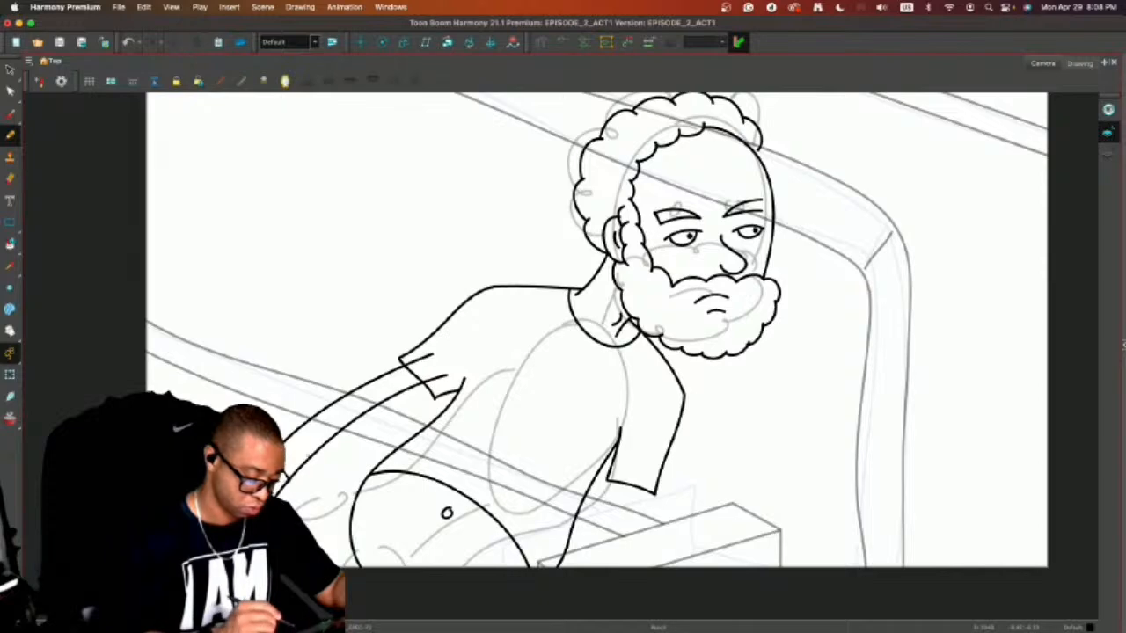
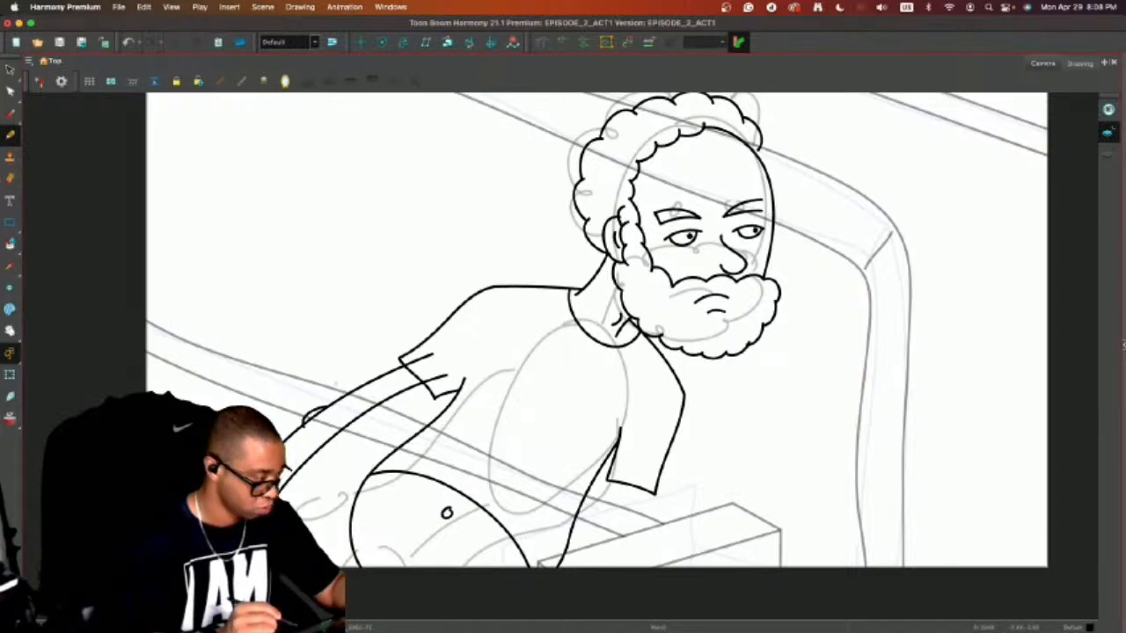
Erase the arm lines overlapping inside the sleeve of the outstretched arm and at its elbow, and save the scene.
{"action": "key", "text": "alt+e"}
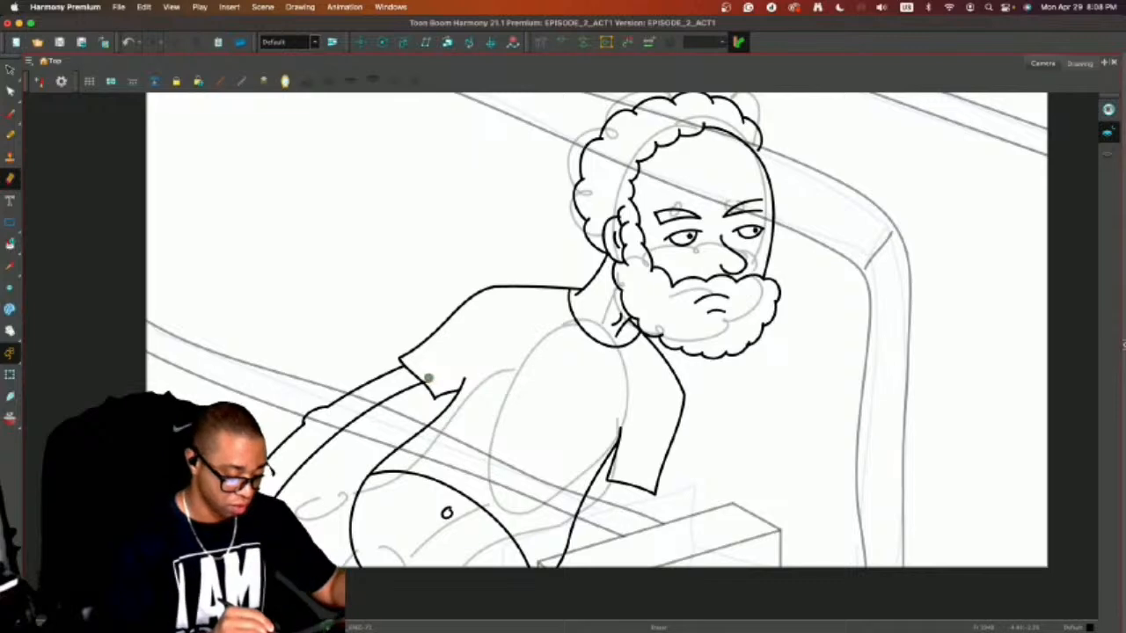
{"action": "key", "text": "alt+slash"}
{"action": "key", "text": "super+s"}
Draw a curved wrinkle line across the bearded man's forehead above the eyebrows.
{"action": "key", "text": "1"}
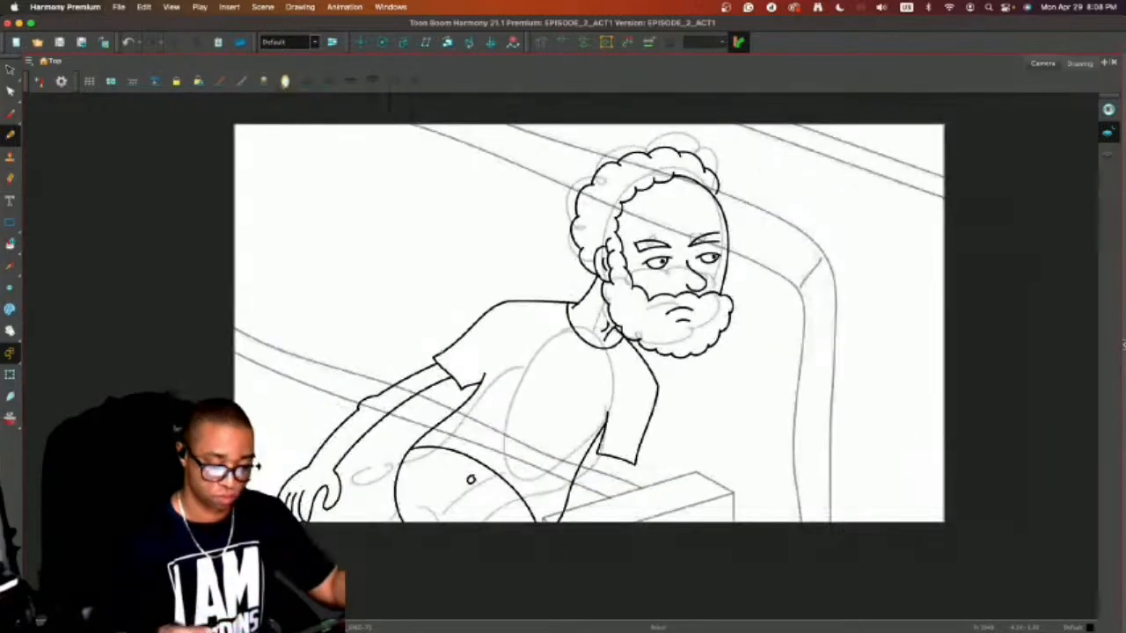
{"action": "left_click_drag", "start_coordinate": [807, 422], "coordinate": [793, 438]}
{"action": "key", "text": "2"}
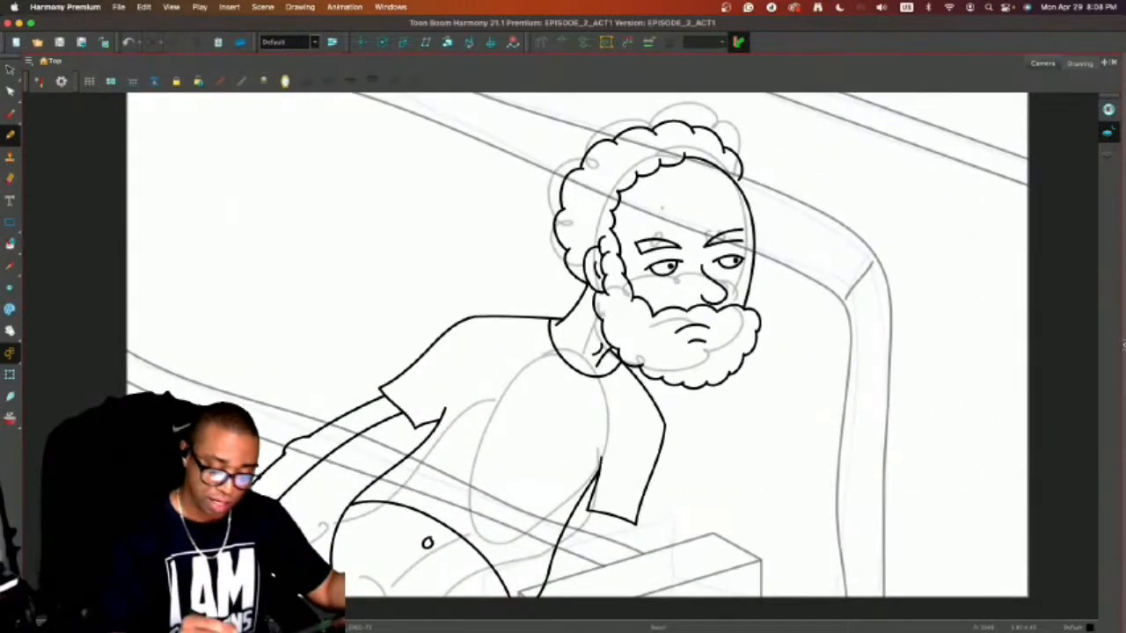
{"action": "left_click_drag", "start_coordinate": [647, 212], "coordinate": [731, 204]}
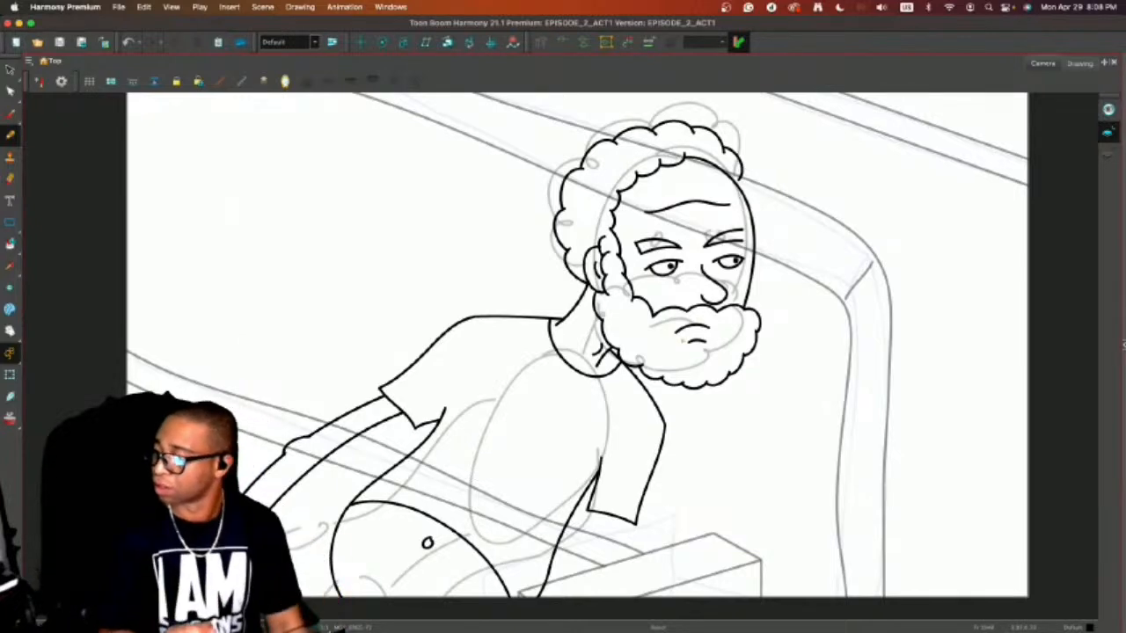
Draw the outer forearm line below the near sleeve and erase the arm lines overlapping inside that sleeve.
{"action": "mouse_move", "coordinate": [670, 507]}
{"action": "left_mouse_down"}
{"action": "mouse_move", "coordinate": [718, 447]}
{"action": "mouse_move", "coordinate": [713, 380]}
{"action": "mouse_move", "coordinate": [646, 475]}
{"action": "left_mouse_up"}
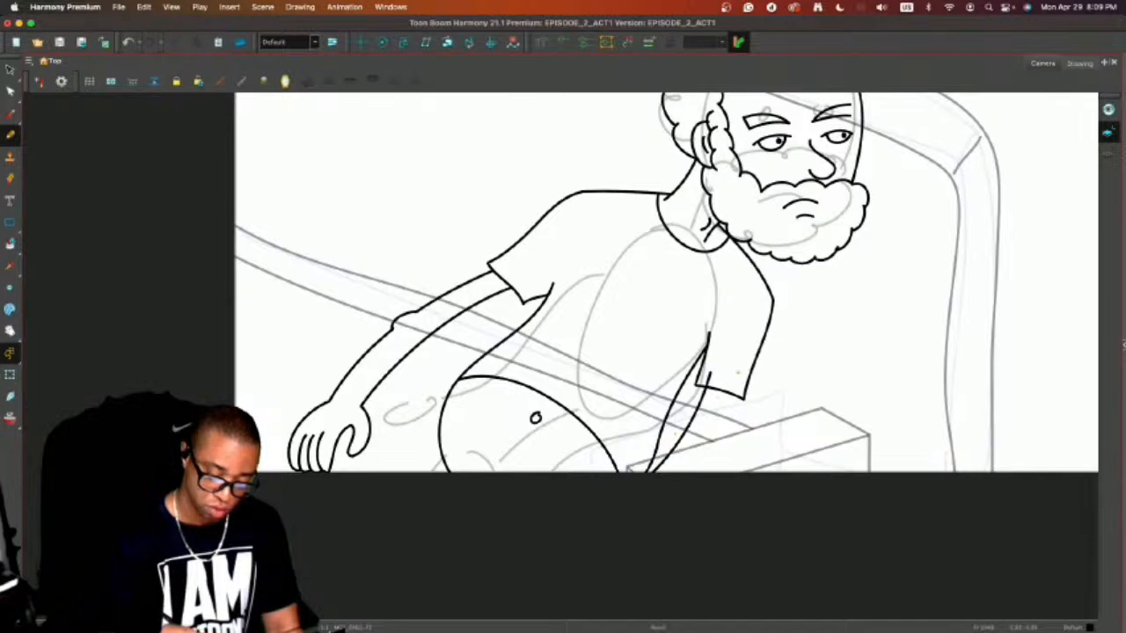
{"action": "mouse_move", "coordinate": [738, 375]}
{"action": "left_mouse_down"}
{"action": "mouse_move", "coordinate": [734, 428]}
{"action": "mouse_move", "coordinate": [656, 514]}
{"action": "left_mouse_up"}
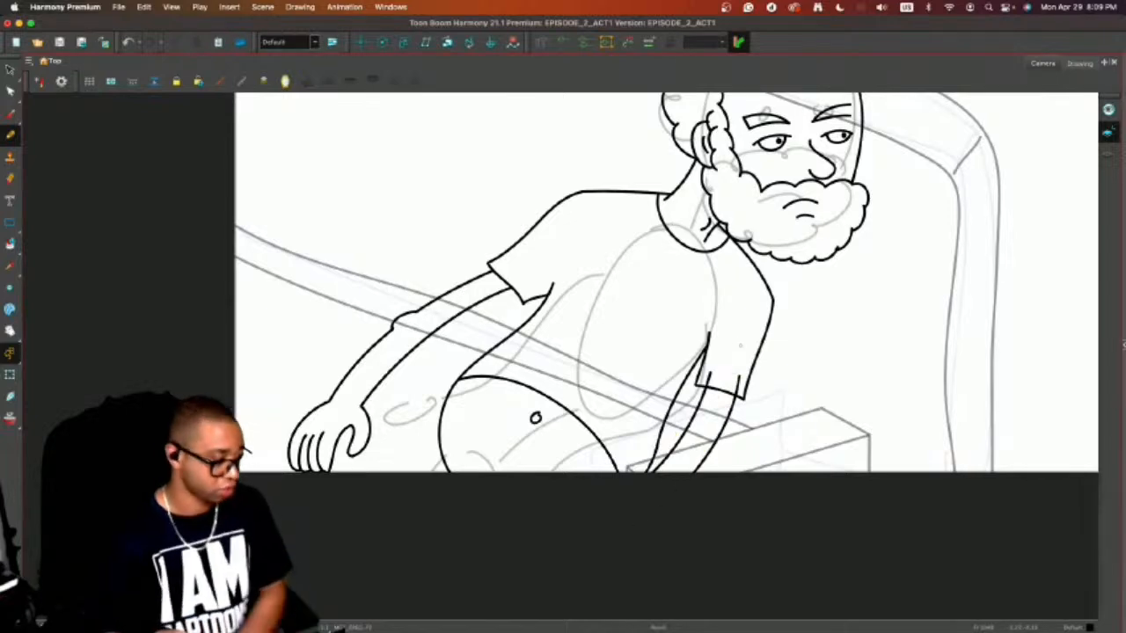
{"action": "key", "text": "alt+e"}
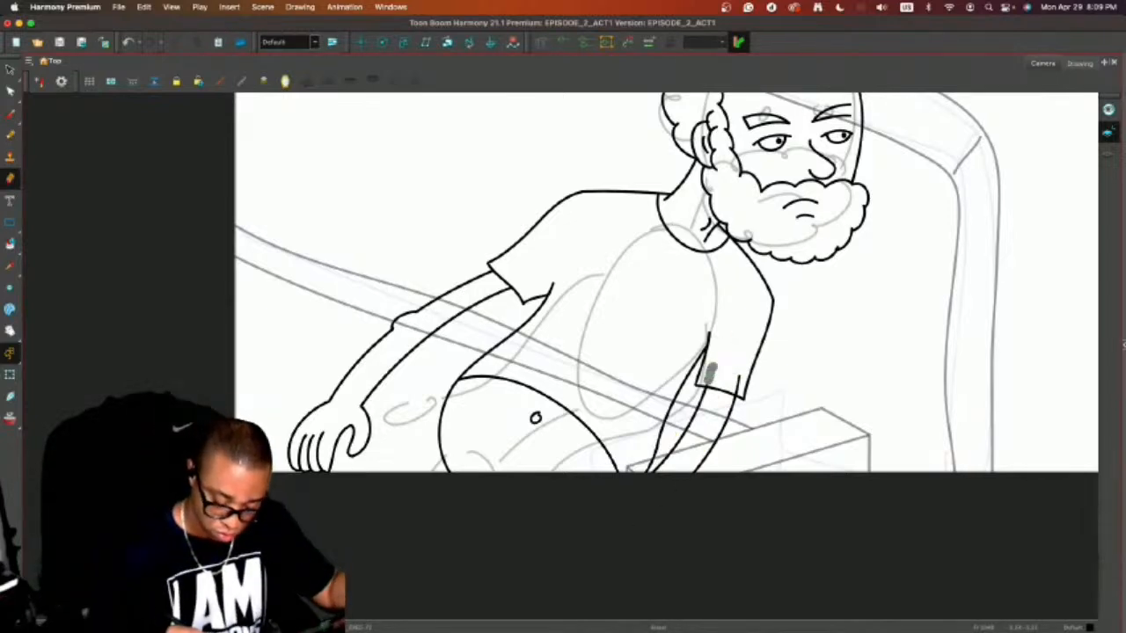
{"action": "left_click_drag", "start_coordinate": [709, 378], "coordinate": [736, 388]}
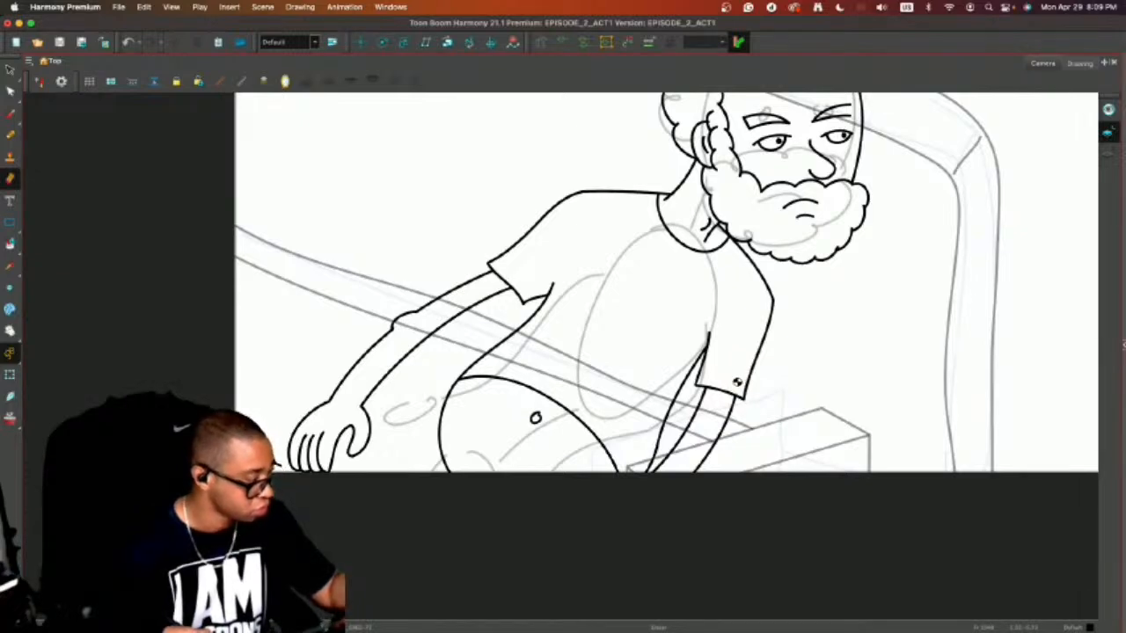
Draw a short line across the near wrist, below the camera frame, to close the arm's open end.
{"action": "key", "text": "alt+s"}
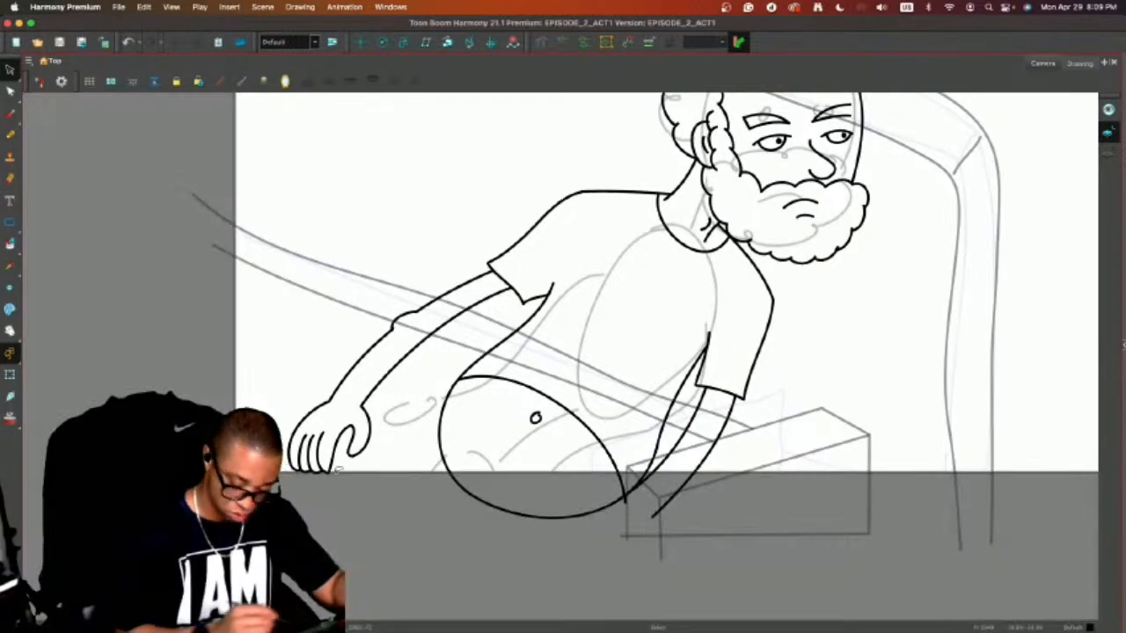
{"action": "key", "text": "alt+b"}
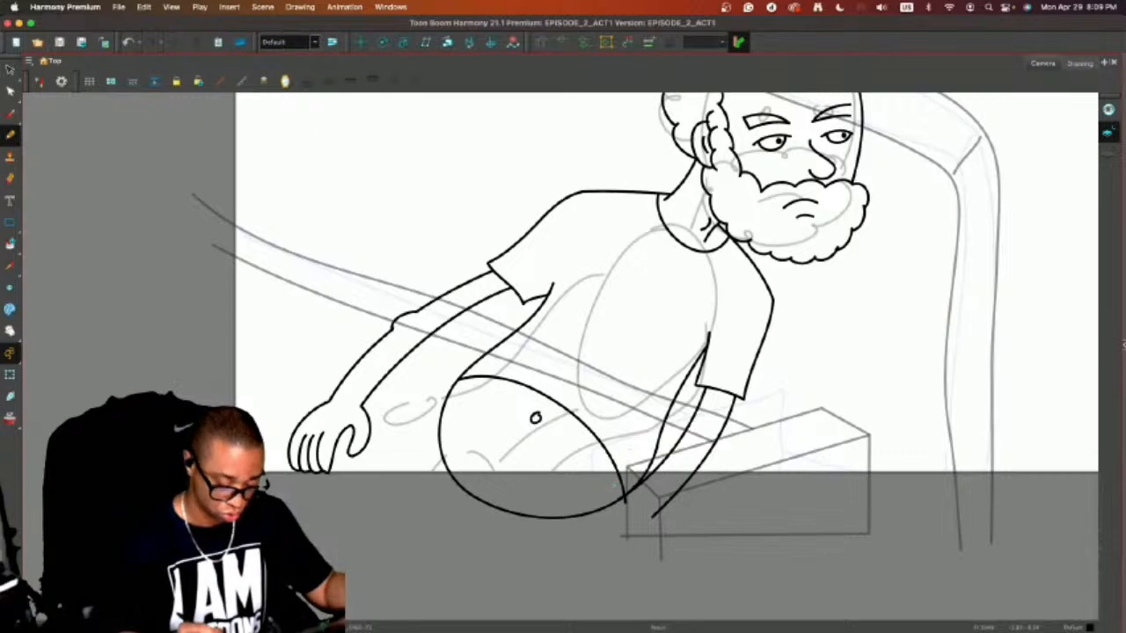
{"action": "left_click_drag", "start_coordinate": [607, 492], "coordinate": [679, 497]}
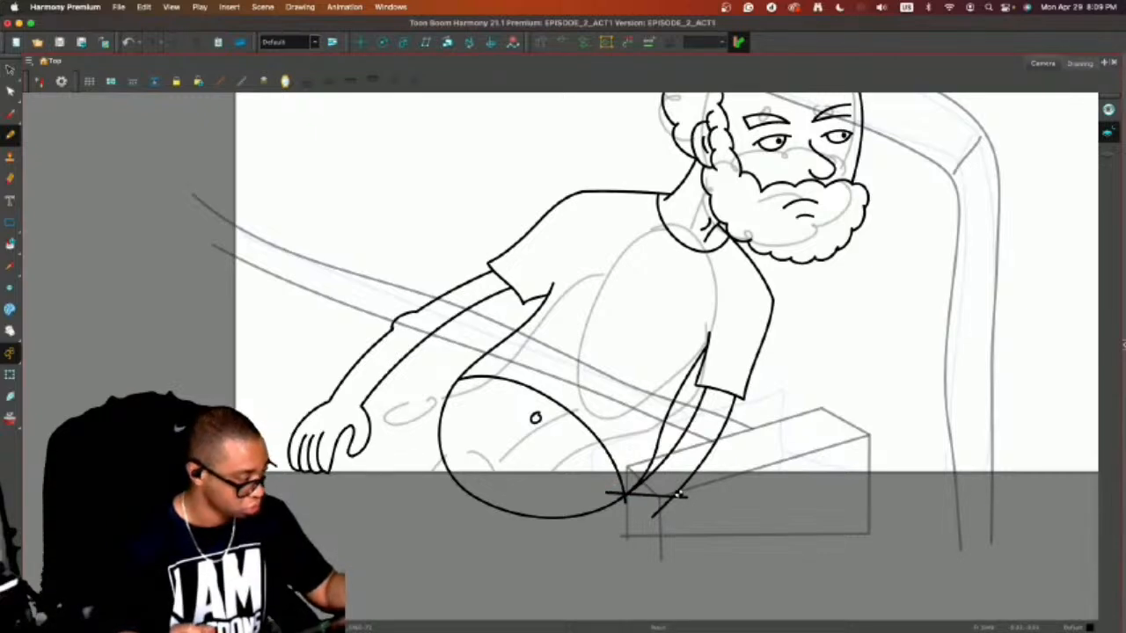
Draw two chest curves, two fold lines across the lower shirt and a crease above the far armpit.
{"action": "key", "text": "alt+s"}
{"action": "left_click_drag", "start_coordinate": [800, 385], "coordinate": [761, 433]}
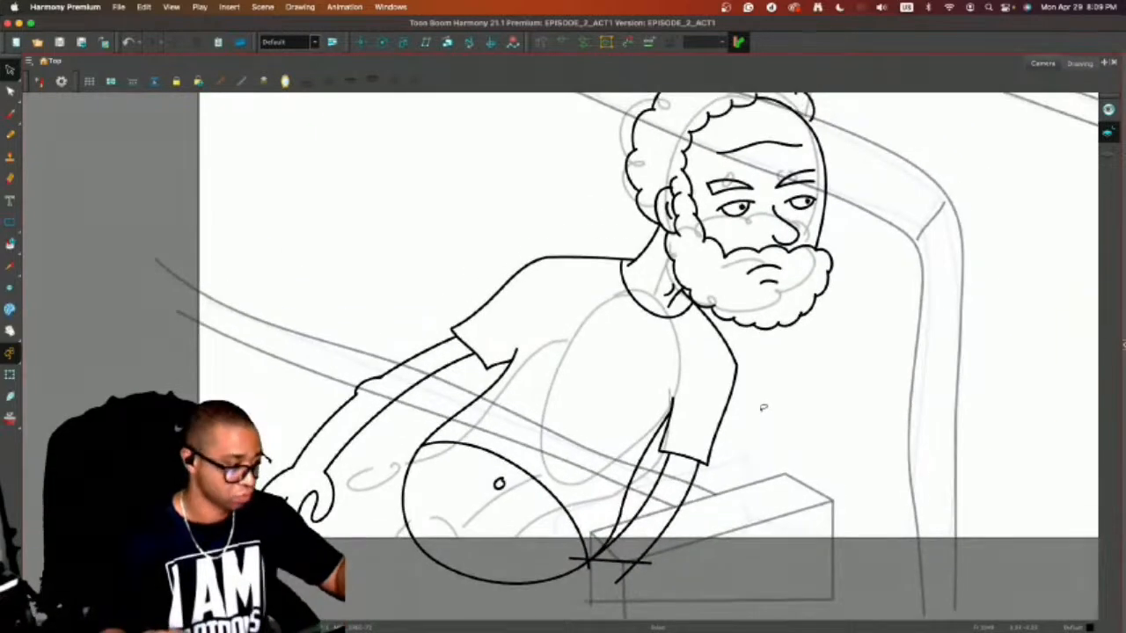
{"action": "key", "text": "alt+b"}
{"action": "mouse_move", "coordinate": [520, 360]}
{"action": "left_mouse_down"}
{"action": "mouse_move", "coordinate": [612, 404]}
{"action": "mouse_move", "coordinate": [651, 402]}
{"action": "left_mouse_up"}
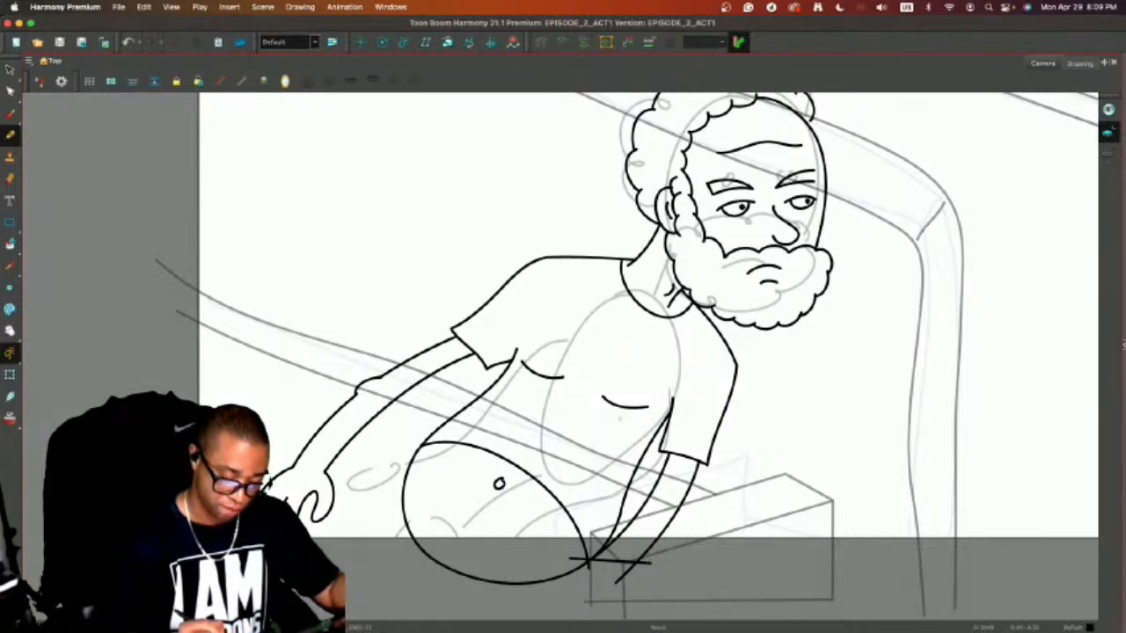
{"action": "left_click_drag", "start_coordinate": [557, 428], "coordinate": [626, 420]}
{"action": "left_click_drag", "start_coordinate": [602, 459], "coordinate": [642, 442]}
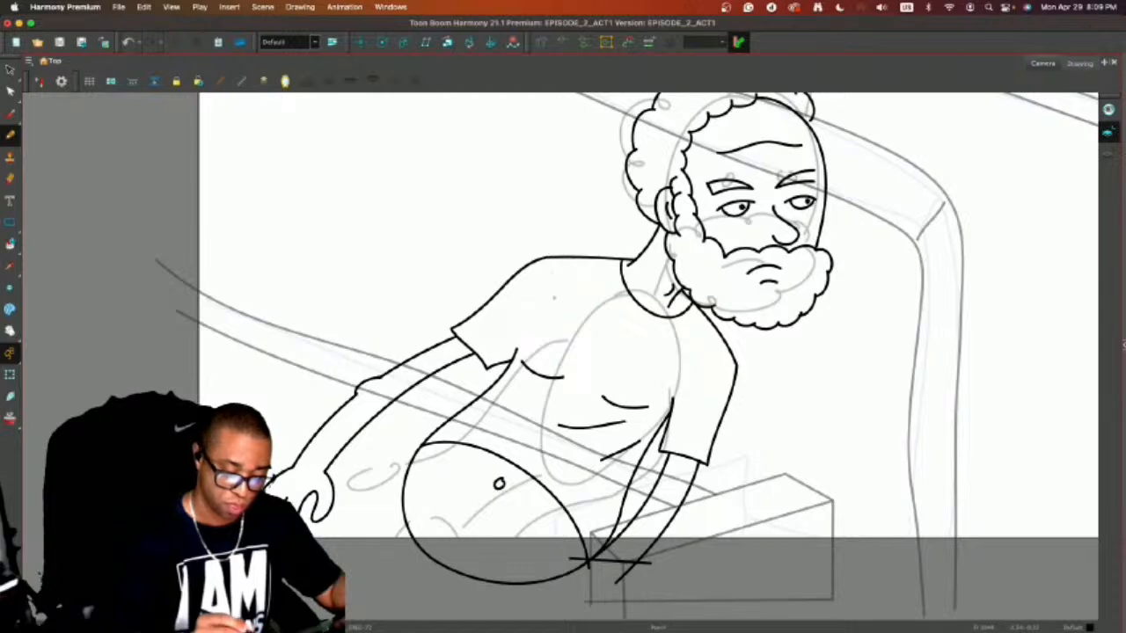
{"action": "left_click_drag", "start_coordinate": [528, 345], "coordinate": [574, 313]}
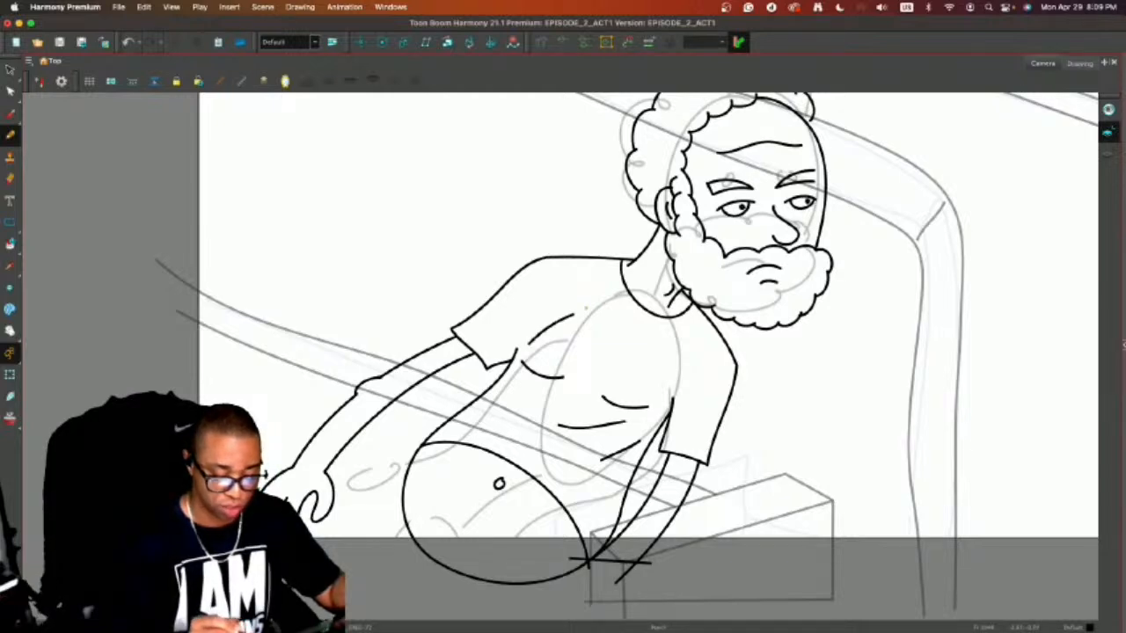
{"action": "mouse_move", "coordinate": [512, 349]}
{"action": "left_mouse_down"}
{"action": "mouse_move", "coordinate": [525, 363]}
{"action": "mouse_move", "coordinate": [491, 387]}
{"action": "left_mouse_up"}
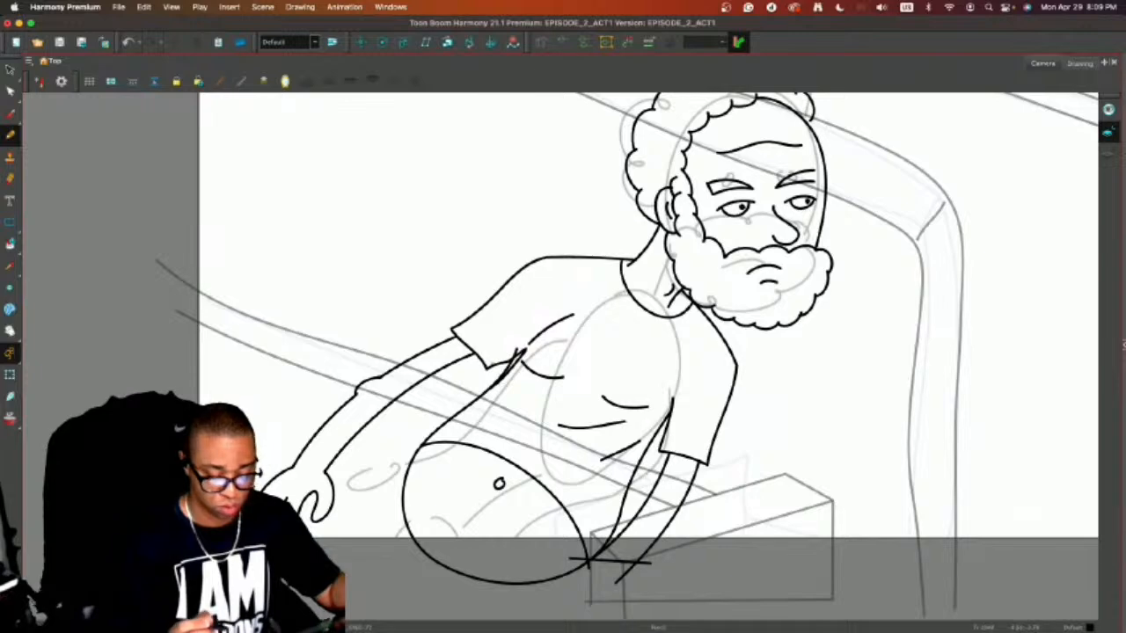
{"action": "key", "text": "super+z"}
{"action": "key", "text": "super+z"}
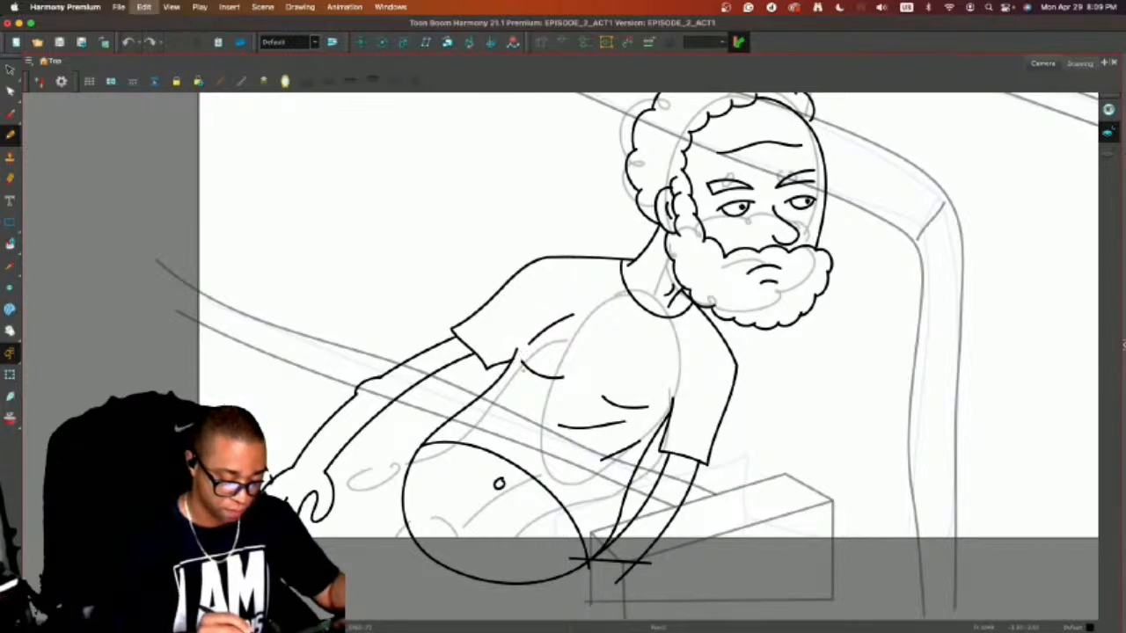
Nudge the torso's side line toward the chest and delete the far sleeve's hem line and the armpit crease.
{"action": "key", "text": "alt+s"}
{"action": "left_click", "coordinate": [518, 353]}
{"action": "left_click_drag", "start_coordinate": [517, 350], "coordinate": [526, 351]}
{"action": "left_click", "coordinate": [502, 361]}
{"action": "key", "text": "Delete"}
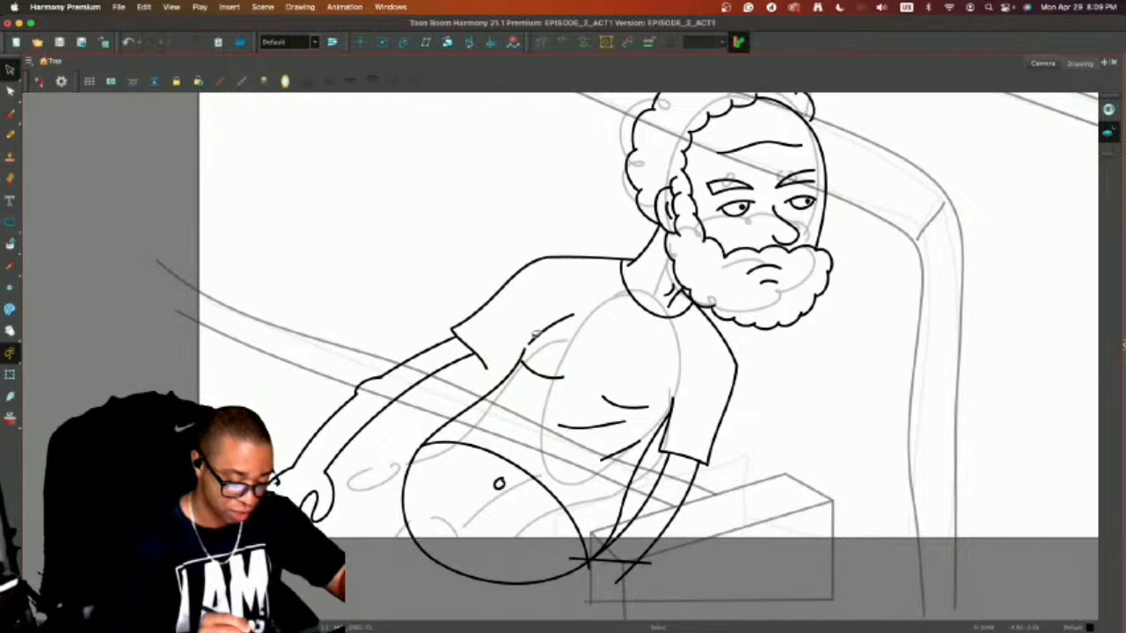
{"action": "left_click", "coordinate": [538, 334]}
{"action": "key", "text": "Delete"}
Redraw the far sleeve's hem line up to the armpit and add a short crease above it.
{"action": "key", "text": "alt+b"}
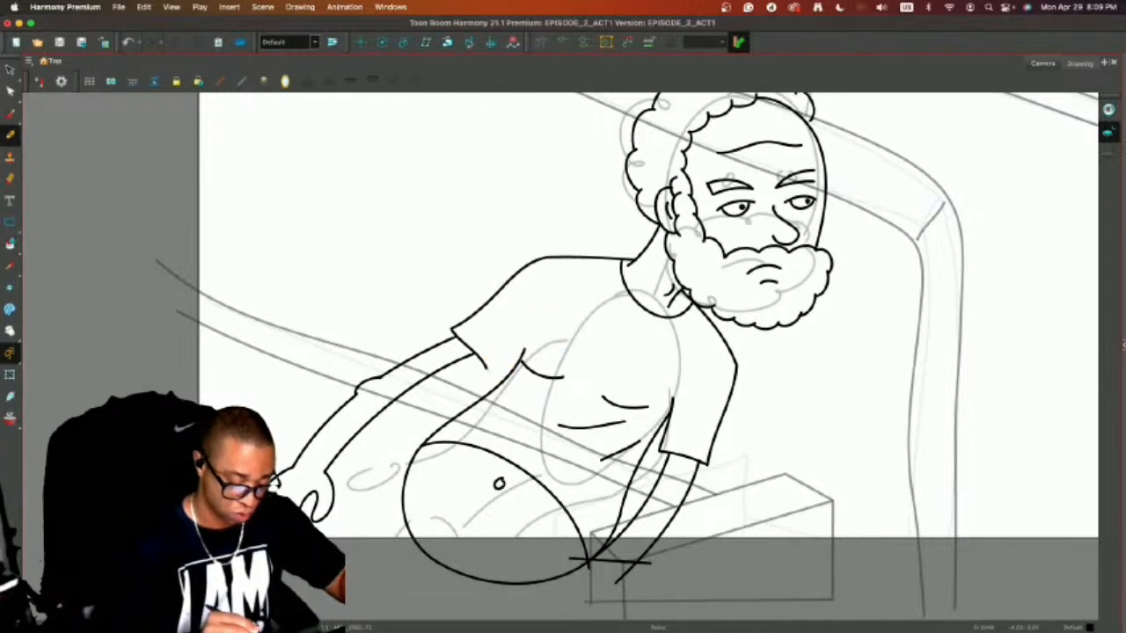
{"action": "left_click_drag", "start_coordinate": [486, 369], "coordinate": [527, 341]}
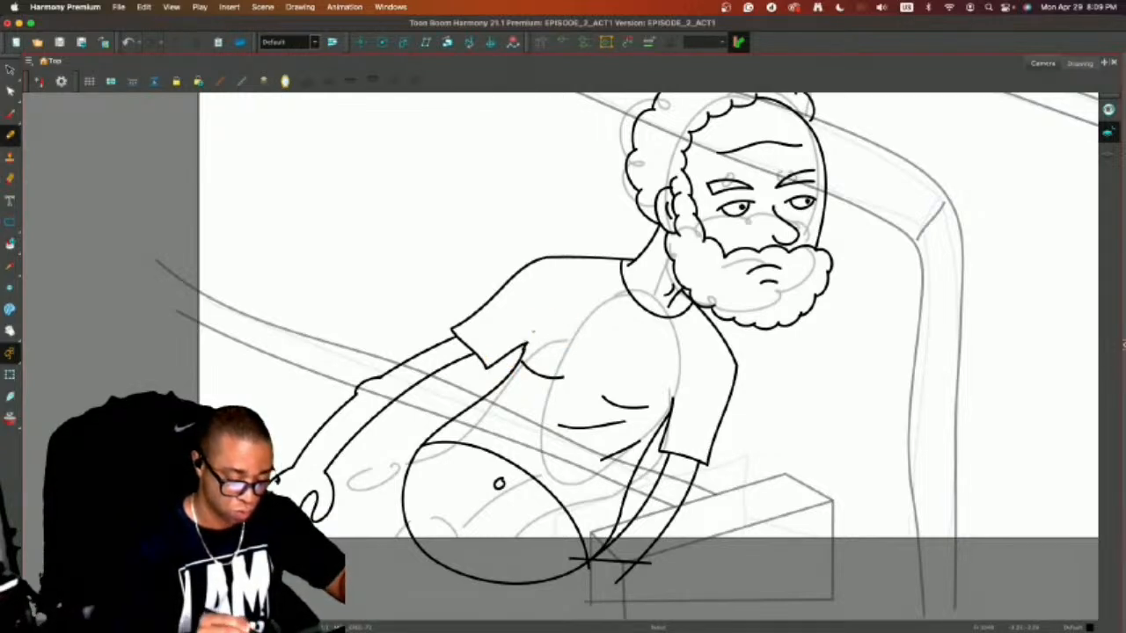
{"action": "key", "text": "ctrl+z"}
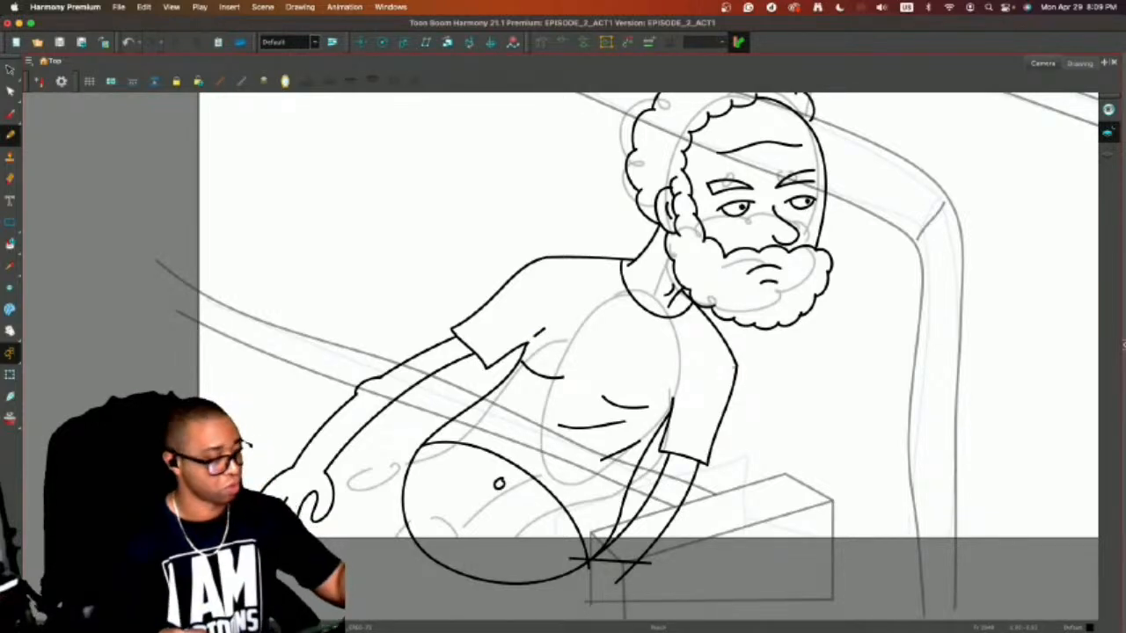
Show the timeline below the drawing and flip back and forth between neighbouring frames to compare the new pose with the previous drawings.
{"action": "key", "text": "1"}
{"action": "key", "text": "1"}
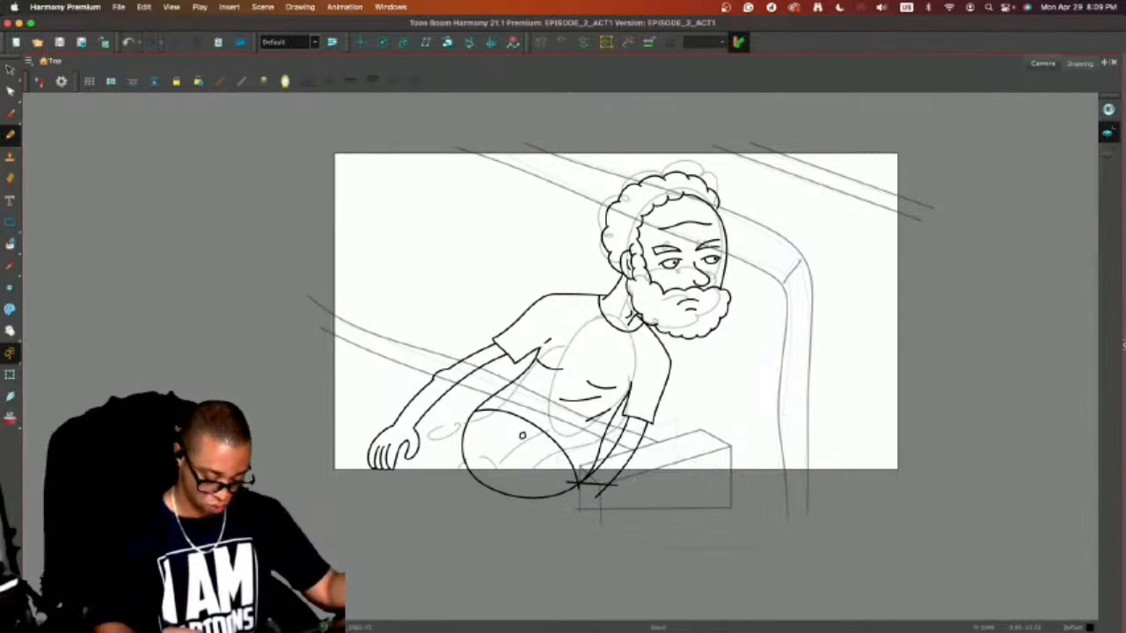
{"action": "left_click_drag", "start_coordinate": [607, 630], "coordinate": [607, 479]}
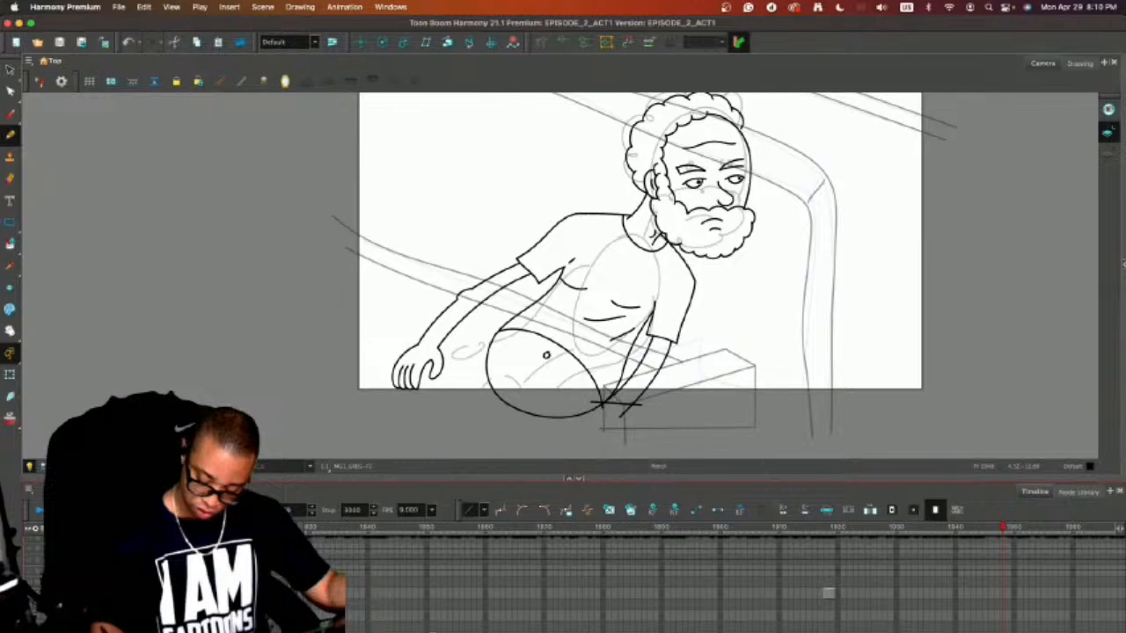
{"action": "key", "text": "comma"}
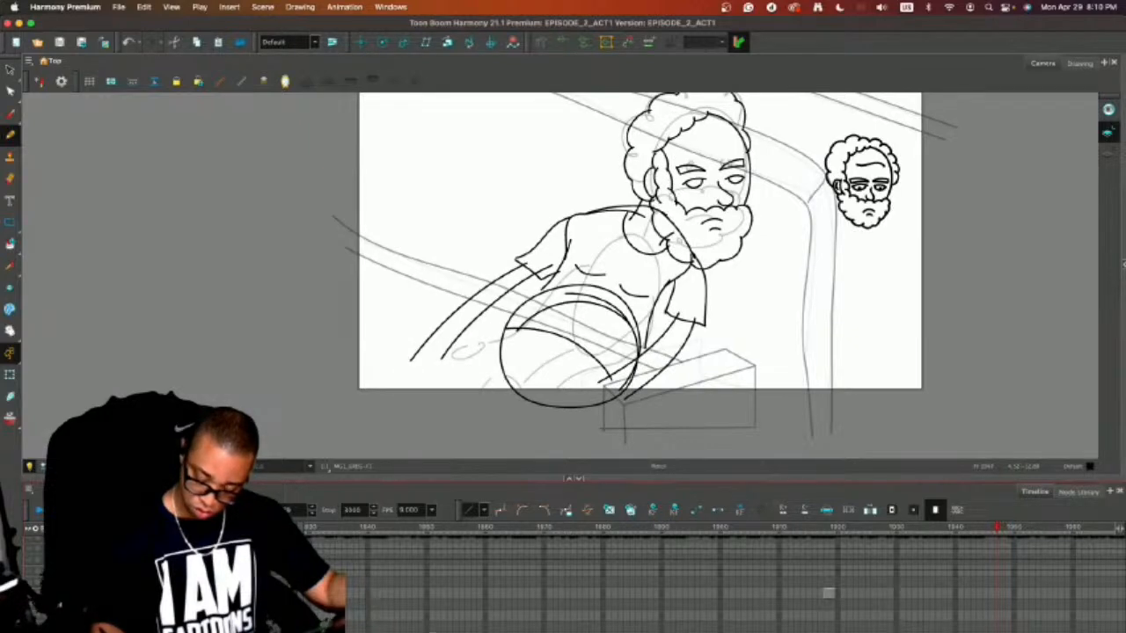
{"action": "key", "text": "period"}
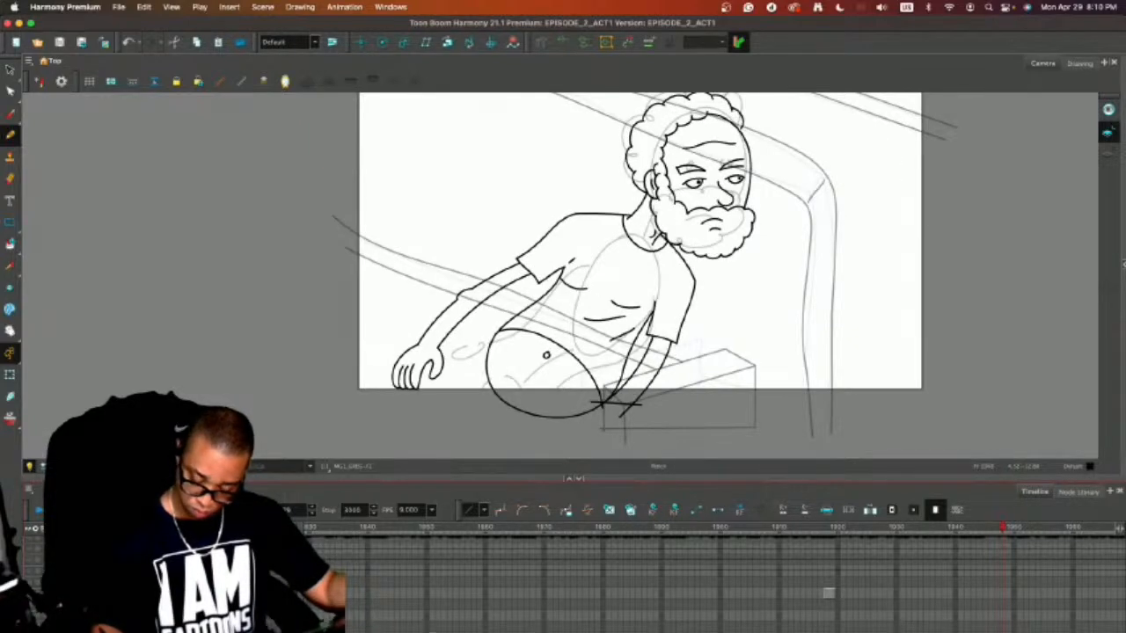
{"action": "key", "text": "comma"}
{"action": "key", "text": "period"}
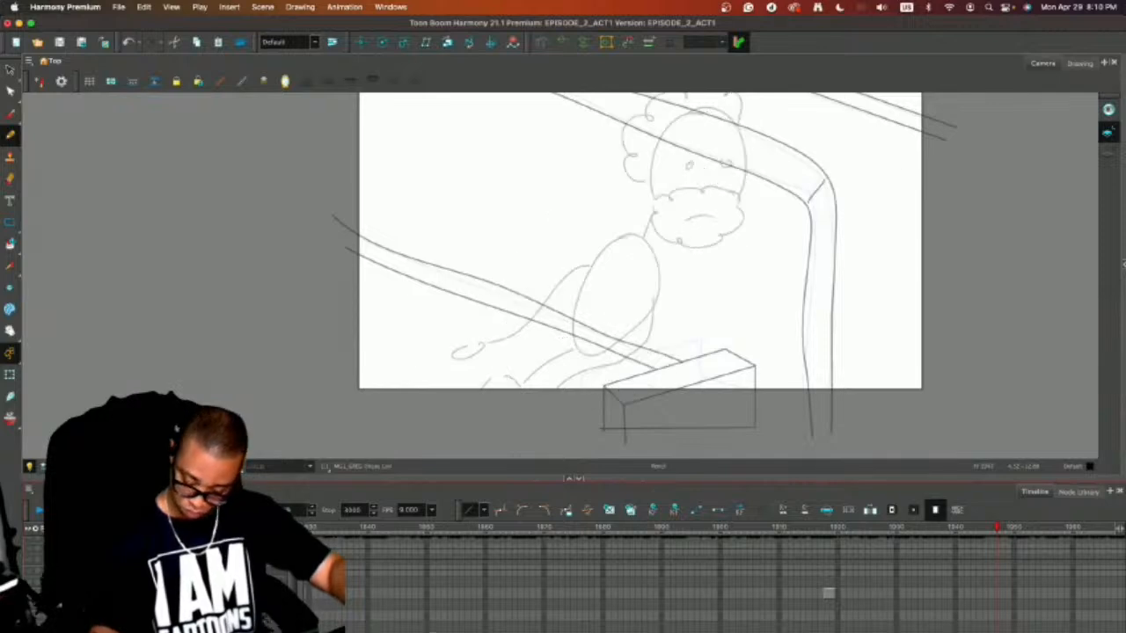
{"action": "key", "text": "period"}
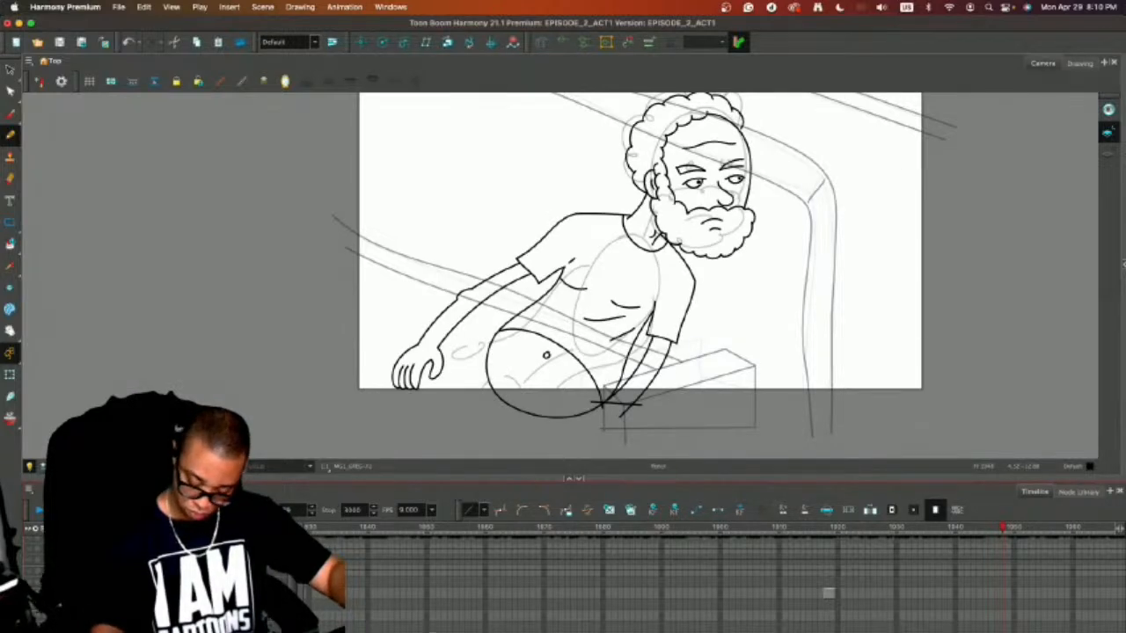
{"action": "key", "text": "comma"}
{"action": "key", "text": "period"}
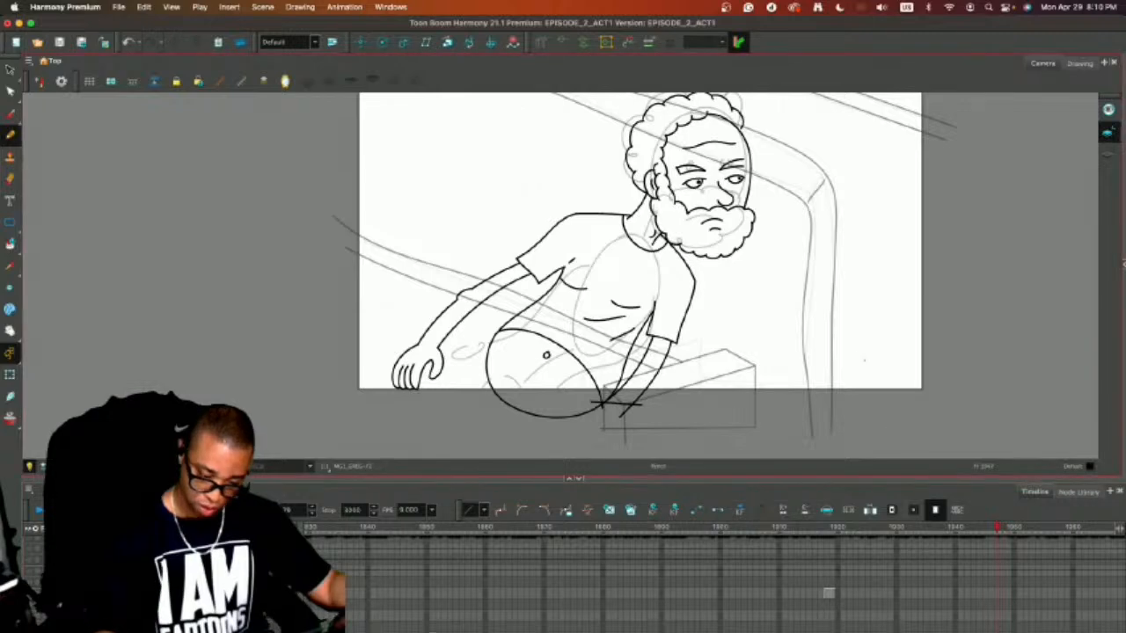
{"action": "key", "text": "comma"}
{"action": "key", "text": "comma"}
{"action": "key", "text": "comma"}
{"action": "key", "text": "comma"}
{"action": "key", "text": "period"}
{"action": "key", "text": "period"}
{"action": "key", "text": "period"}
{"action": "key", "text": "period"}
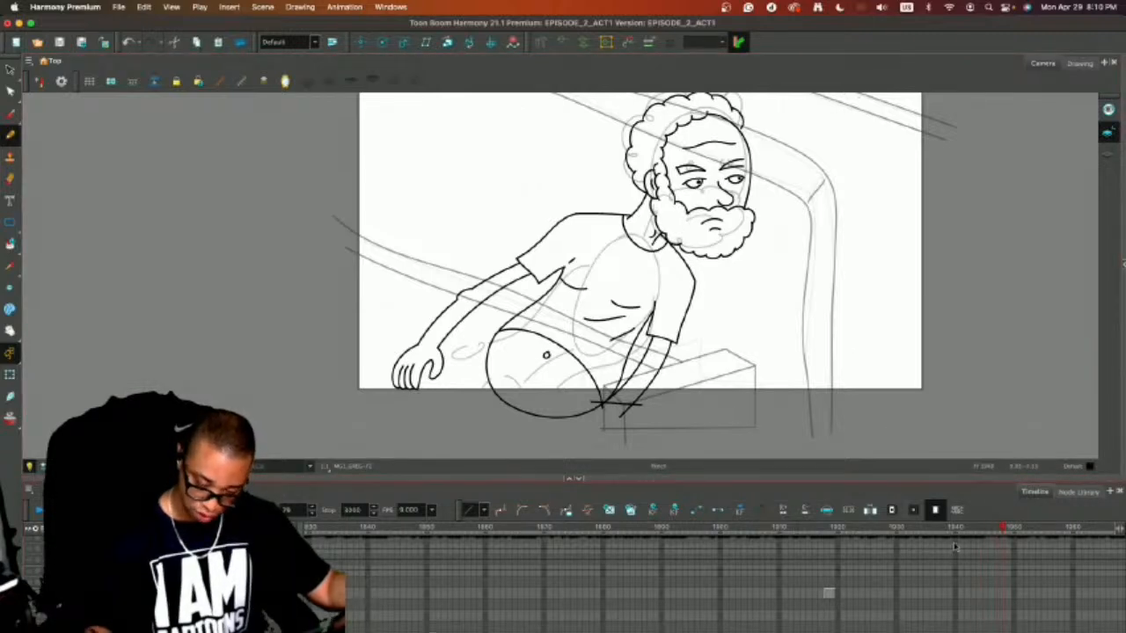
Cut the mouth lines out of the character drawing and paste them into the empty cel on the mouth layer.
{"action": "key", "text": "alt+s"}
{"action": "left_click_drag", "start_coordinate": [724, 211], "coordinate": [717, 212]}
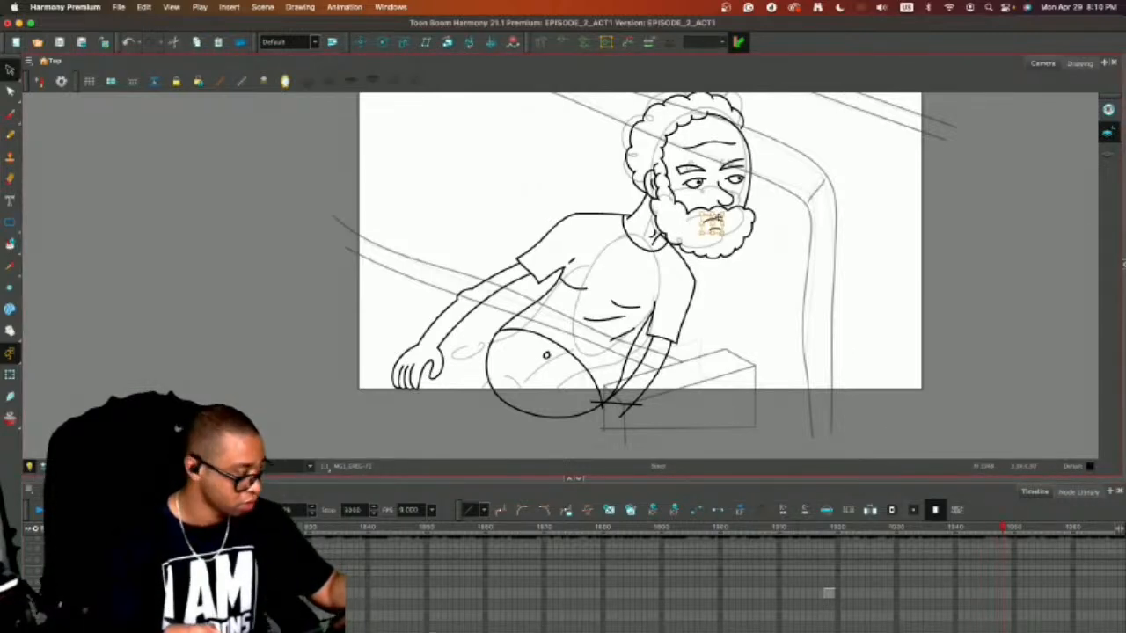
{"action": "key", "text": "Delete"}
{"action": "key", "text": "period"}
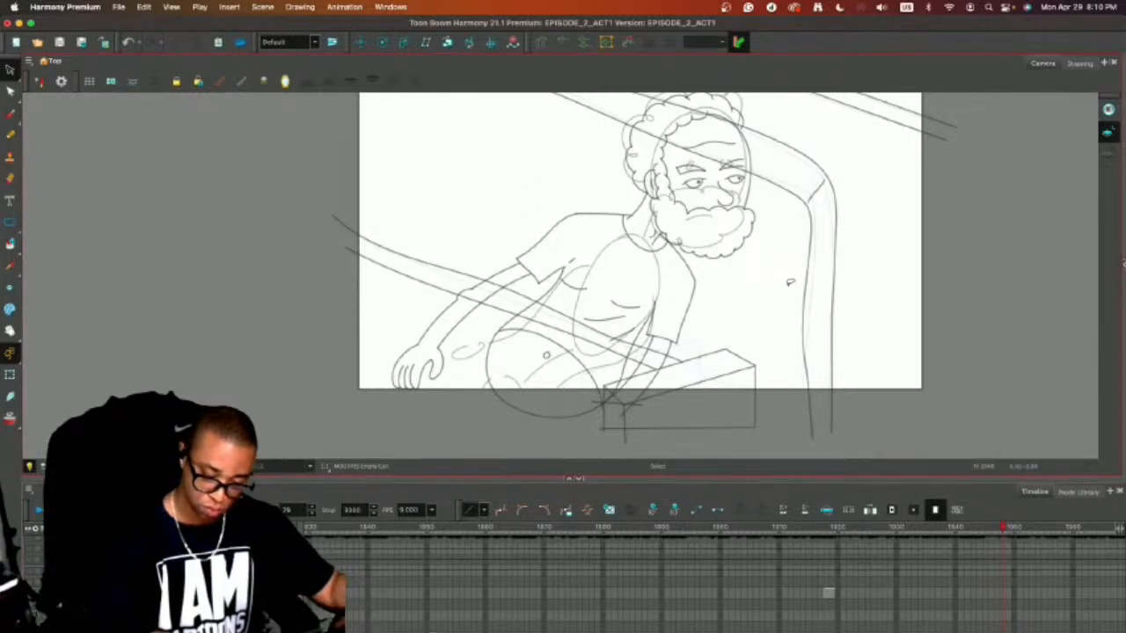
{"action": "key", "text": "ctrl+v"}
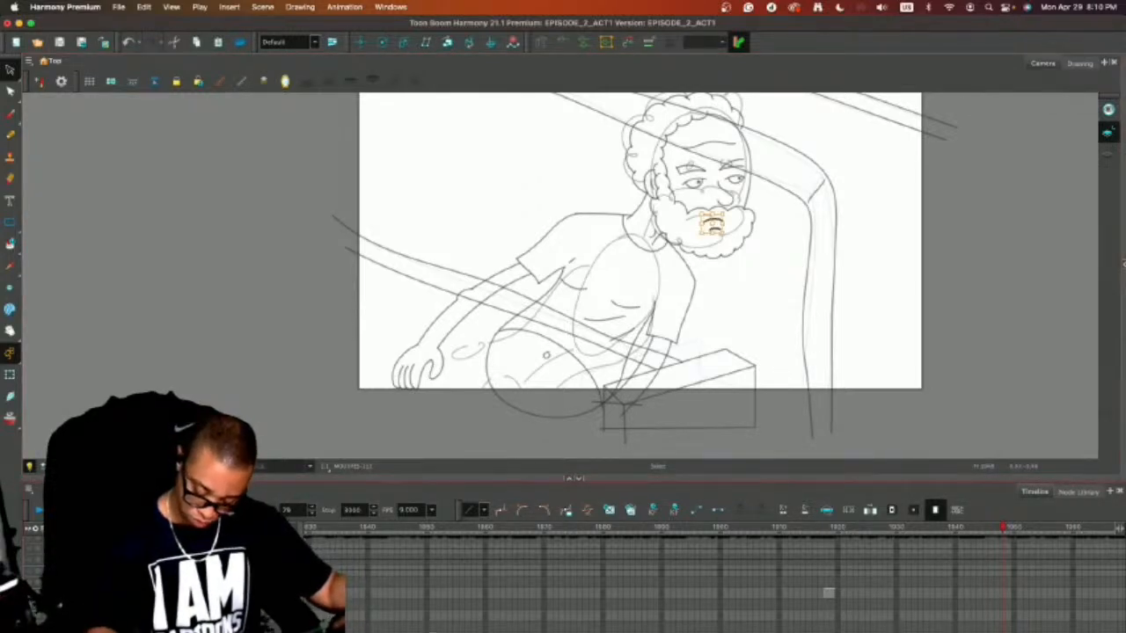
Scrub and step through the frames between about 1915 and 1945 to examine the timing leading up to the new pose.
{"action": "left_click", "coordinate": [796, 528]}
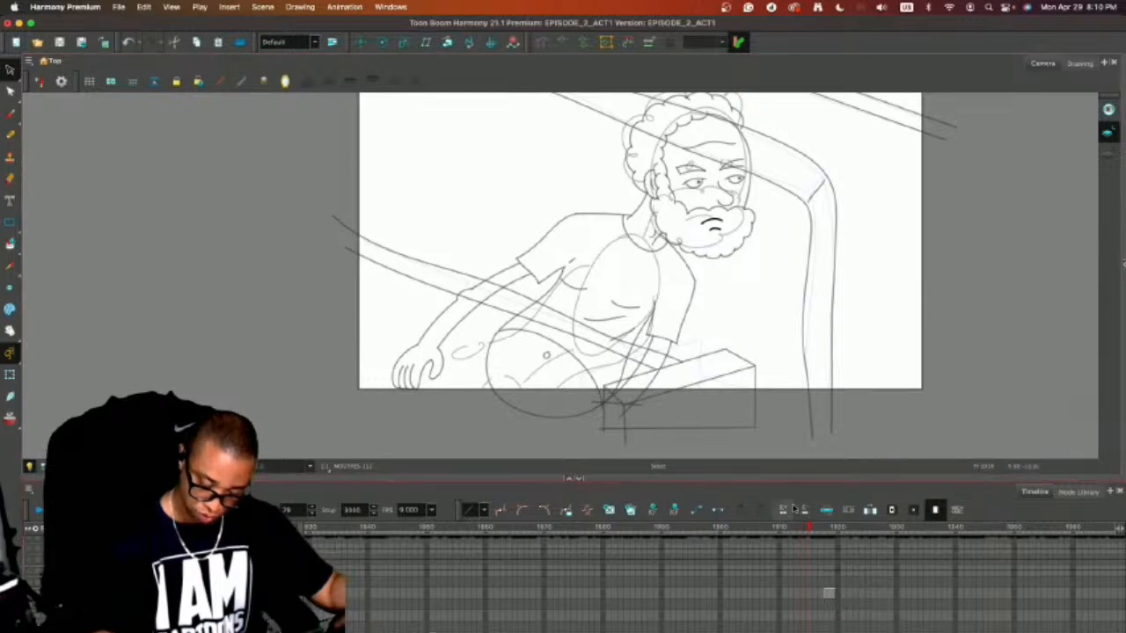
{"action": "left_click", "coordinate": [811, 527]}
{"action": "mouse_move", "coordinate": [812, 526]}
{"action": "left_mouse_down"}
{"action": "mouse_move", "coordinate": [1002, 532]}
{"action": "mouse_move", "coordinate": [985, 533]}
{"action": "left_mouse_up"}
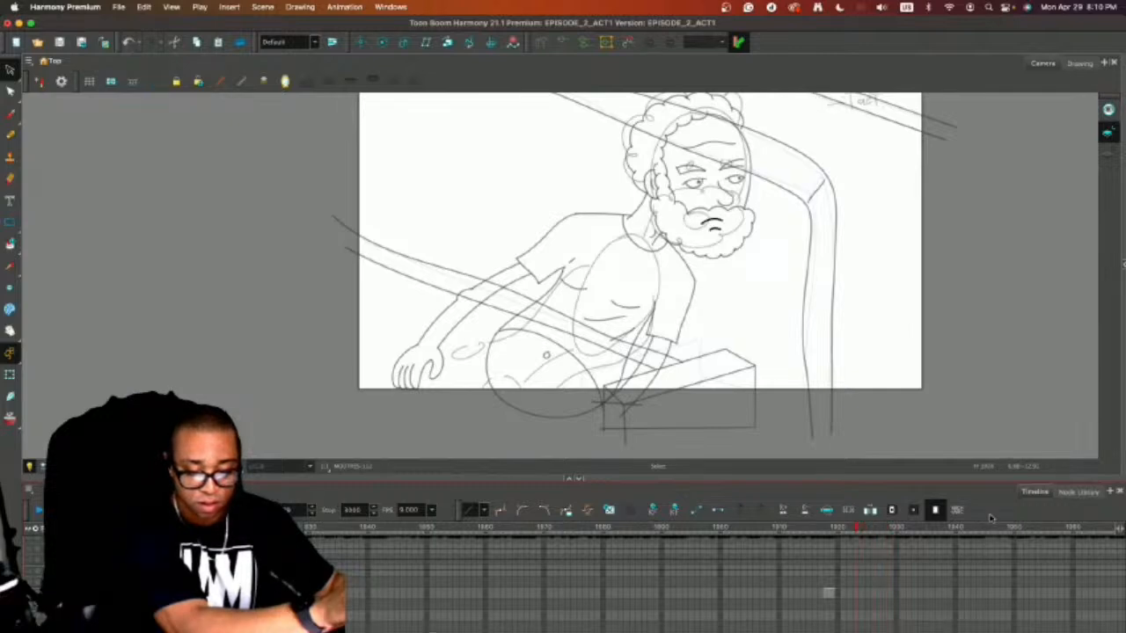
{"action": "key", "text": "."}
{"action": "key", "text": "."}
{"action": "key", "text": "."}
{"action": "key", "text": "."}
{"action": "key", "text": "."}
{"action": "key", "text": "."}
{"action": "key", "text": "."}
{"action": "key", "text": "."}
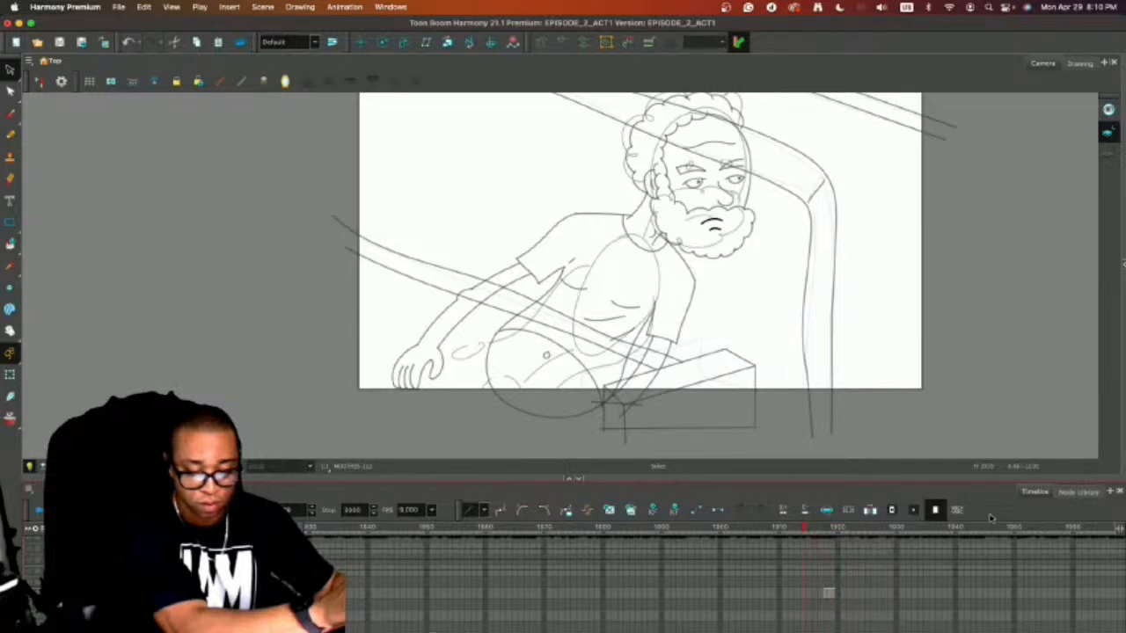
Draw an open oval mouth with two short crease lines beside it in the empty mouth-layer cel at frame 1945.
{"action": "key", "text": "."}
{"action": "key", "text": "super+s"}
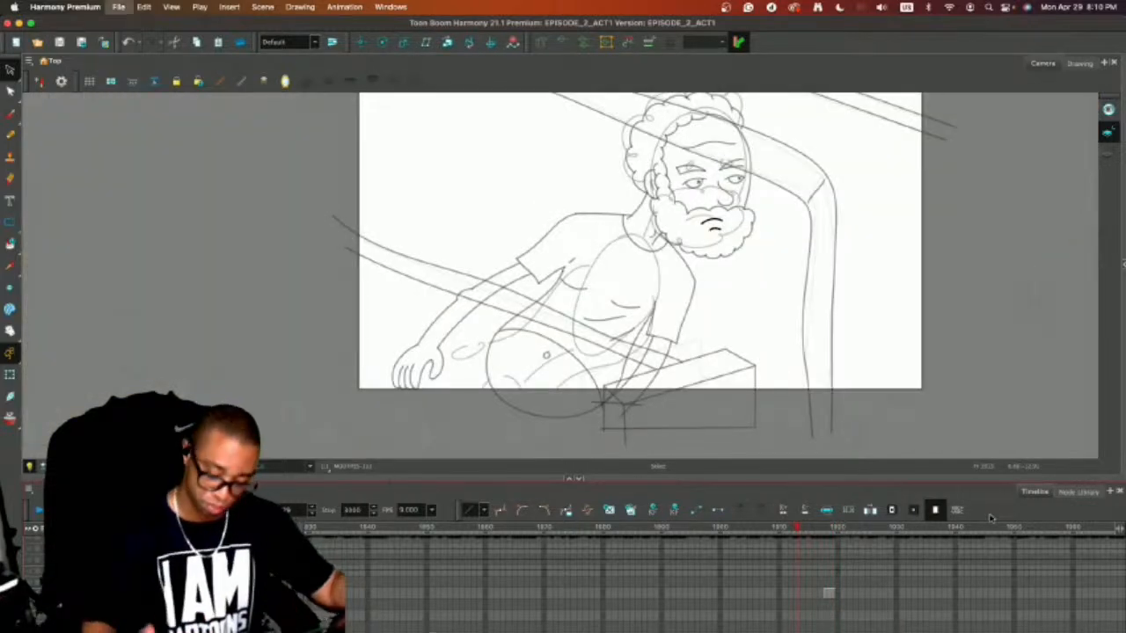
{"action": "left_click", "coordinate": [986, 526]}
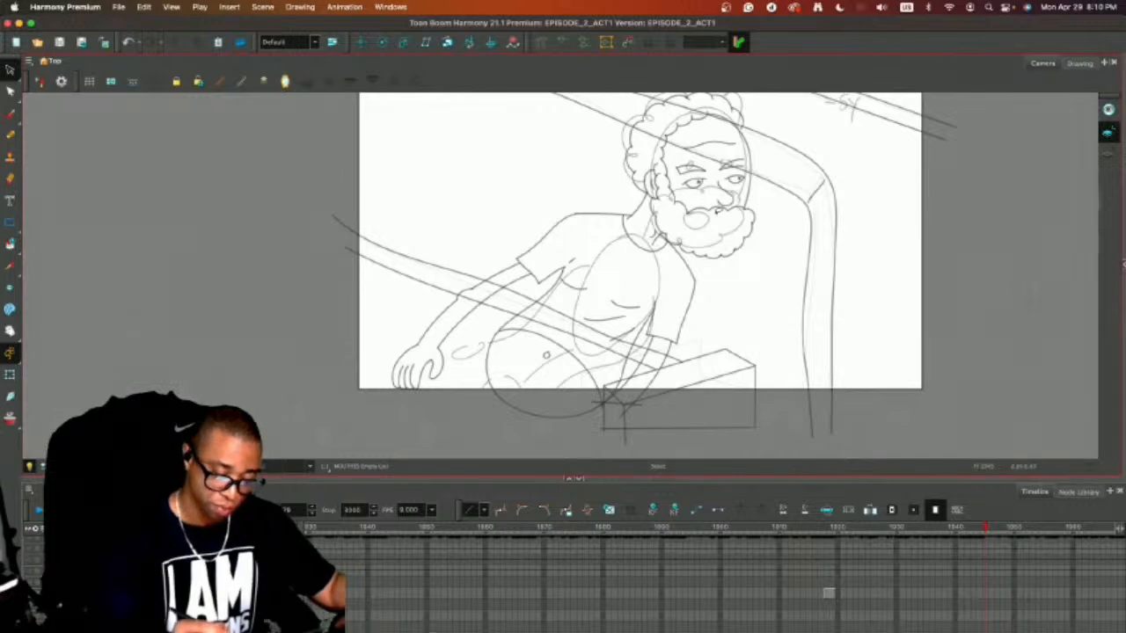
{"action": "key", "text": "2"}
{"action": "key", "text": "2"}
{"action": "left_click_drag", "start_coordinate": [817, 293], "coordinate": [695, 386]}
{"action": "key", "text": "alt+slash"}
{"action": "key", "text": "alt+o"}
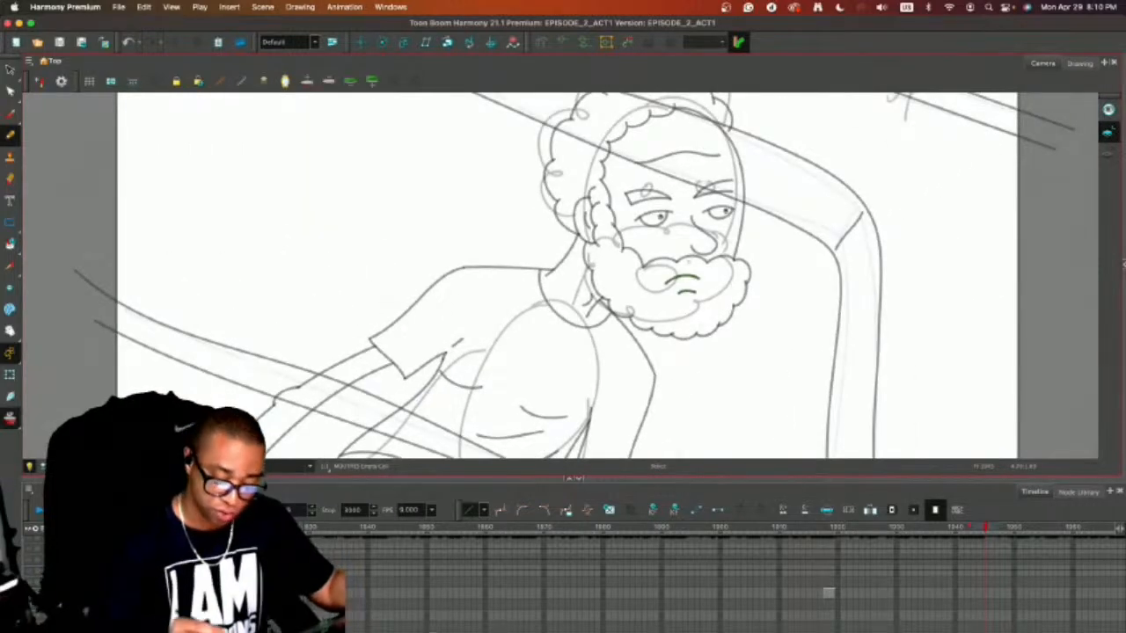
{"action": "mouse_move", "coordinate": [684, 275]}
{"action": "left_mouse_down"}
{"action": "mouse_move", "coordinate": [679, 295]}
{"action": "mouse_move", "coordinate": [673, 276]}
{"action": "mouse_move", "coordinate": [658, 295]}
{"action": "left_mouse_up"}
{"action": "key", "text": "super+z"}
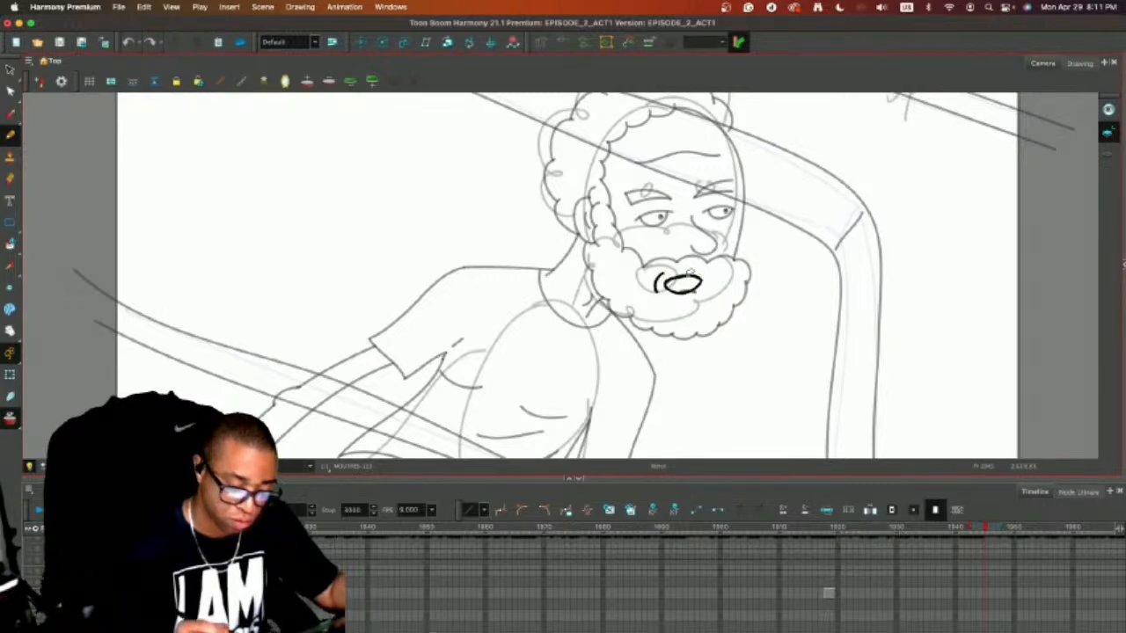
{"action": "key", "text": "alt+s"}
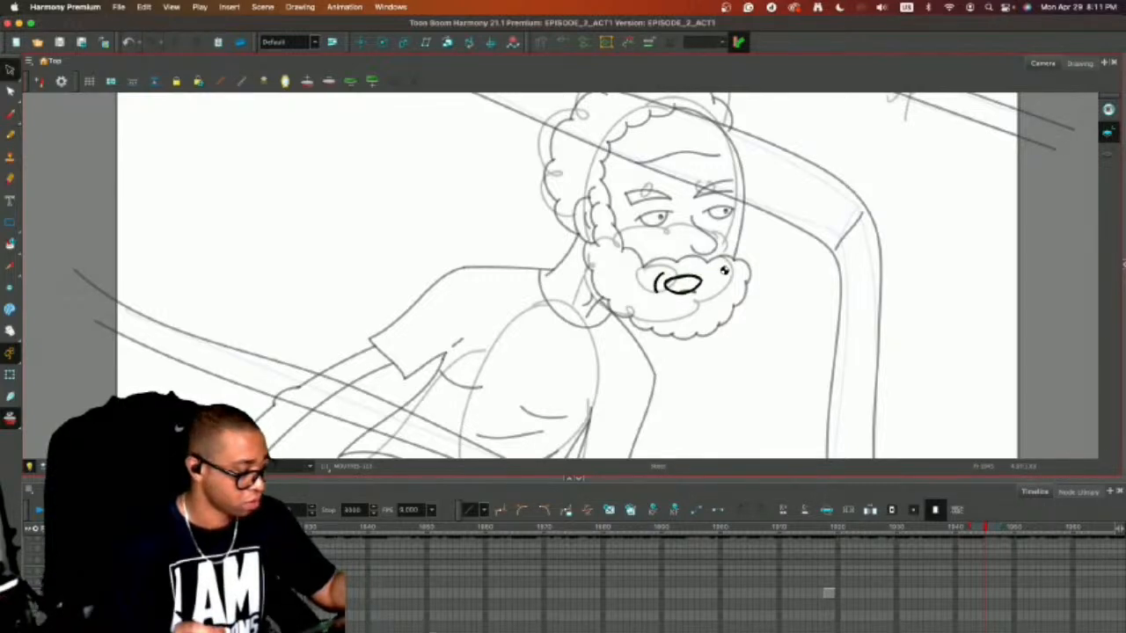
Save the scene, copy the oval mouth cel and paste it repeatedly at intervals back along the mouth layer to frame 1917.
{"action": "key", "text": "super+s"}
{"action": "key", "text": "super+c"}
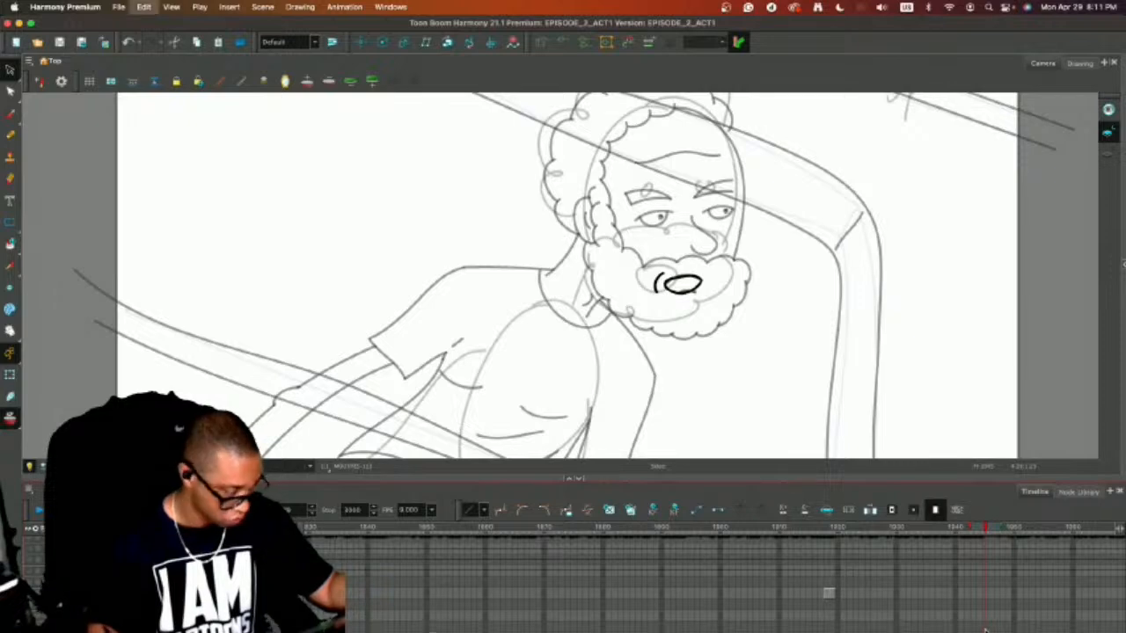
{"action": "key", "text": "f"}
{"action": "key", "text": "super+v"}
{"action": "key", "text": "f"}
{"action": "key", "text": "super+v"}
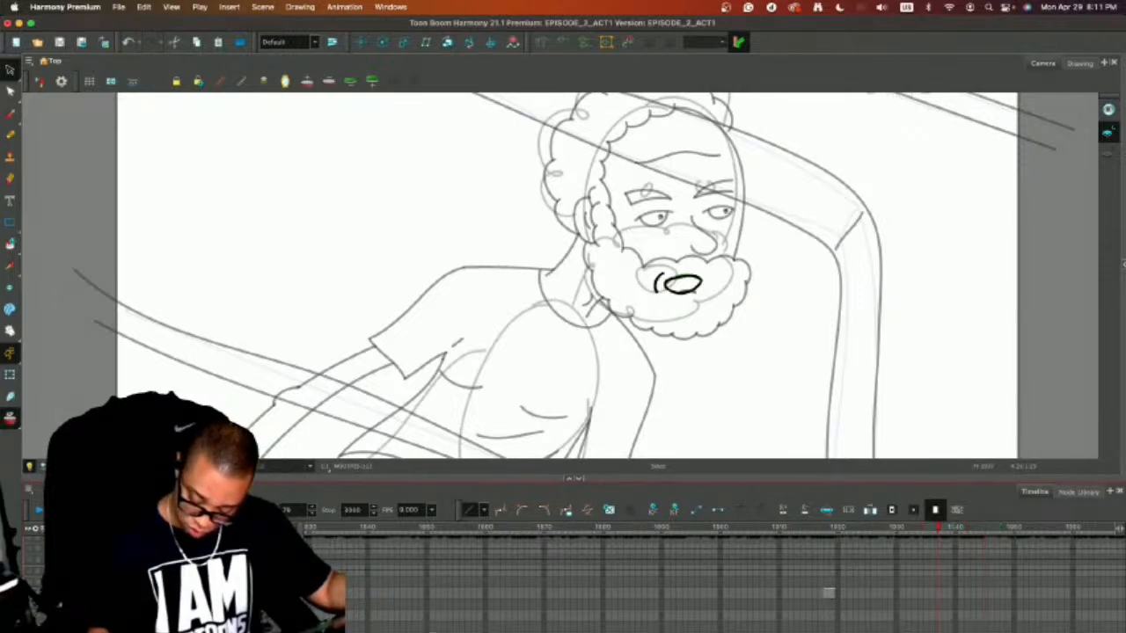
{"action": "key", "text": "f"}
{"action": "key", "text": "super+v"}
{"action": "key", "text": "f"}
{"action": "key", "text": "super+v"}
{"action": "key", "text": "f"}
{"action": "key", "text": "super+v"}
{"action": "key", "text": "f"}
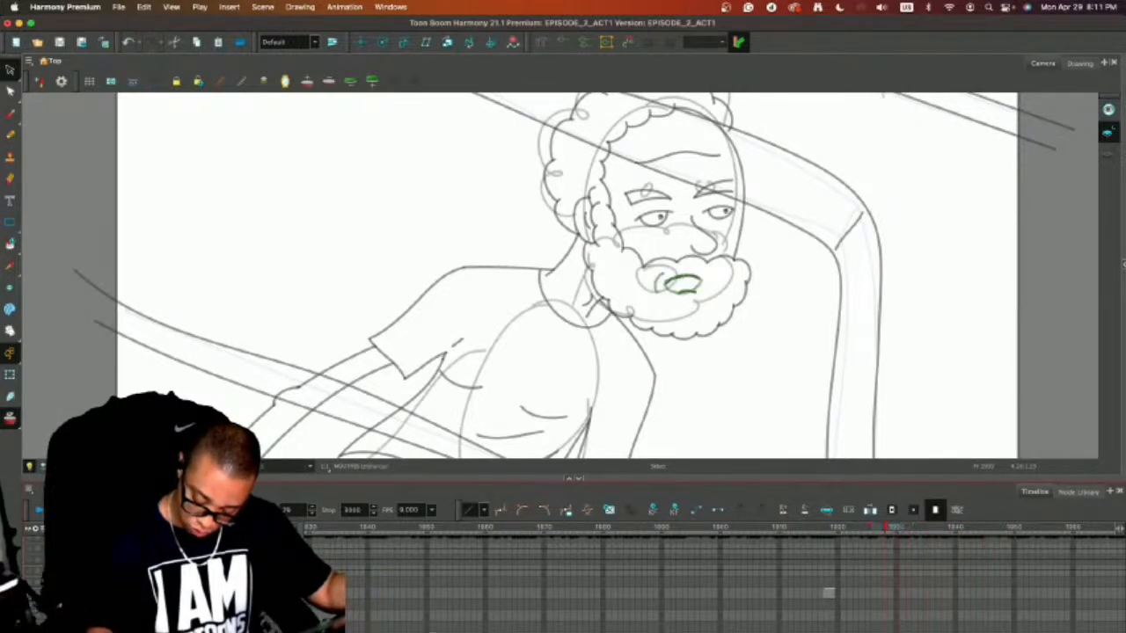
{"action": "key", "text": "super+v"}
{"action": "key", "text": "f"}
{"action": "key", "text": "super+v"}
{"action": "key", "text": "f"}
{"action": "key", "text": "super+v"}
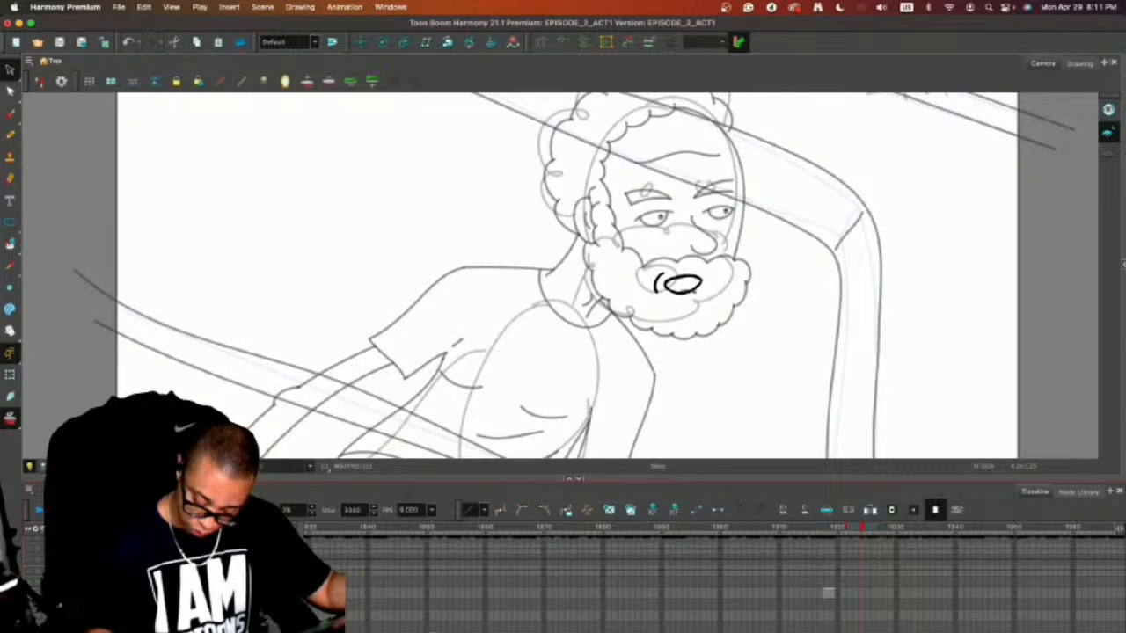
{"action": "key", "text": "f"}
{"action": "key", "text": "super+v"}
{"action": "key", "text": "f"}
{"action": "key", "text": "super+v"}
{"action": "key", "text": "f"}
{"action": "key", "text": "super+v"}
{"action": "key", "text": "f"}
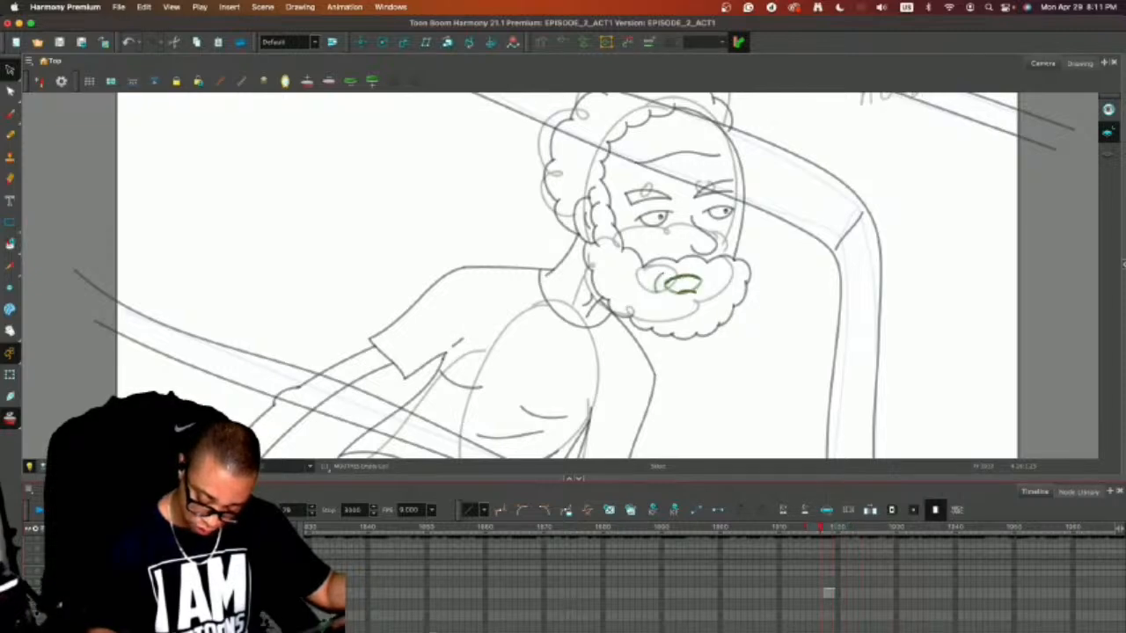
{"action": "key", "text": "super+v"}
{"action": "left_click", "coordinate": [745, 365]}
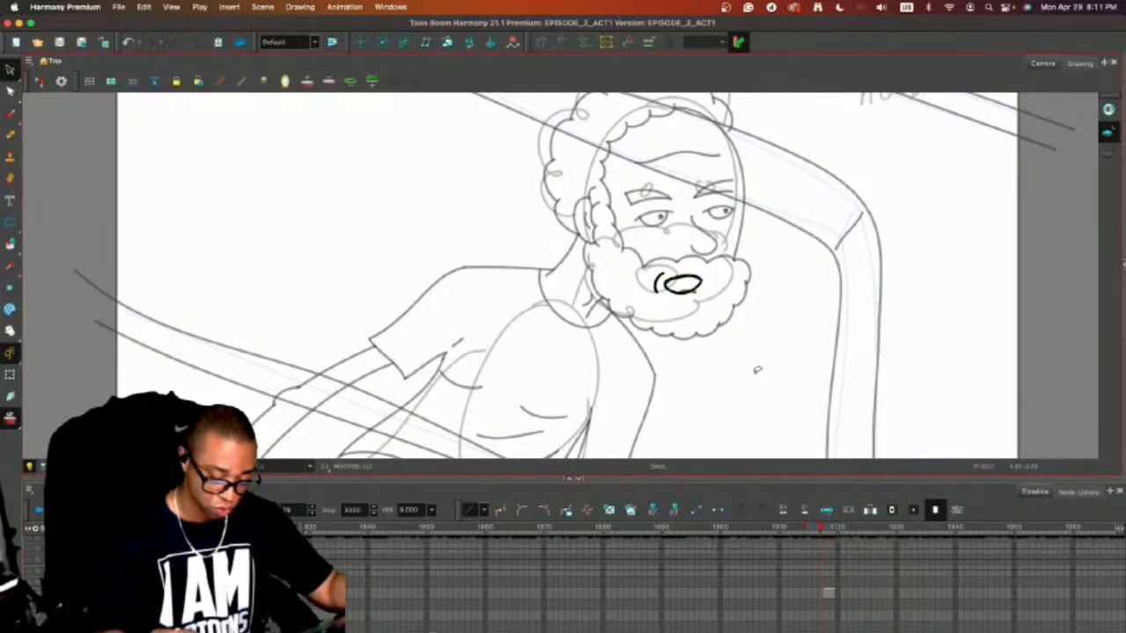
Select all the lines of the character drawing at frame 1947 and mask the area outside the camera frame.
{"action": "key", "text": "2"}
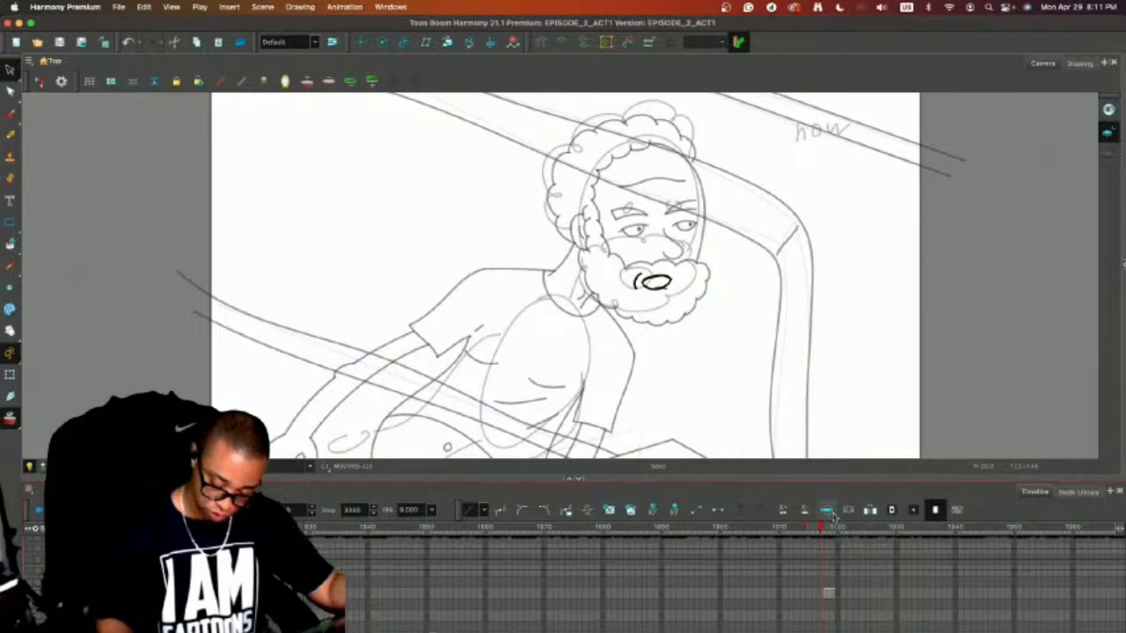
{"action": "left_click_drag", "start_coordinate": [774, 479], "coordinate": [774, 402]}
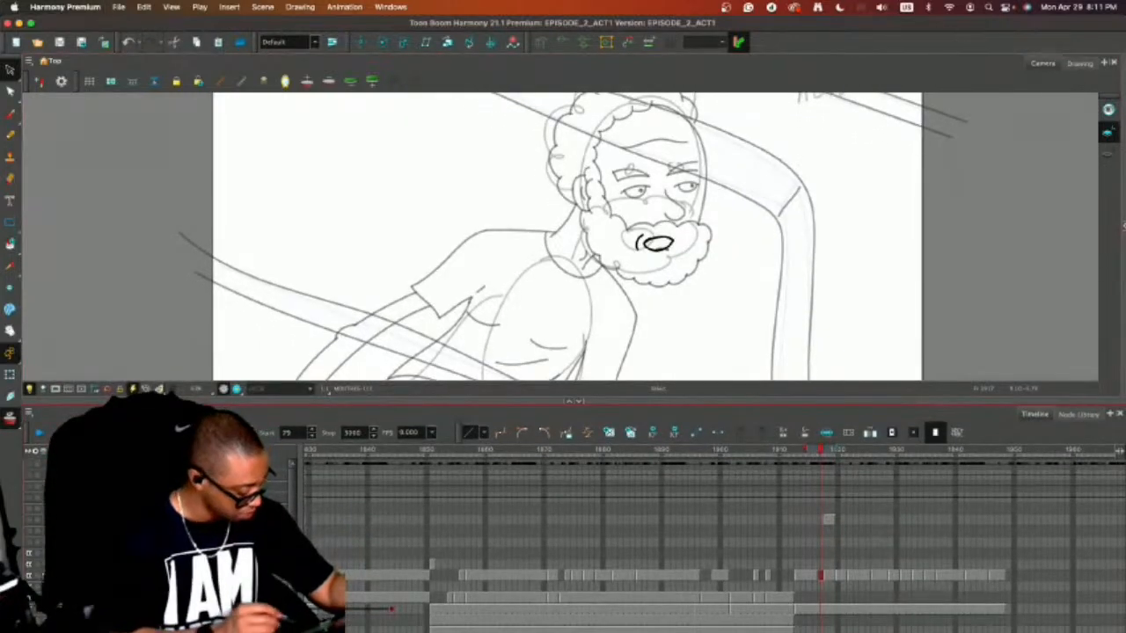
{"action": "key", "text": "alt+o"}
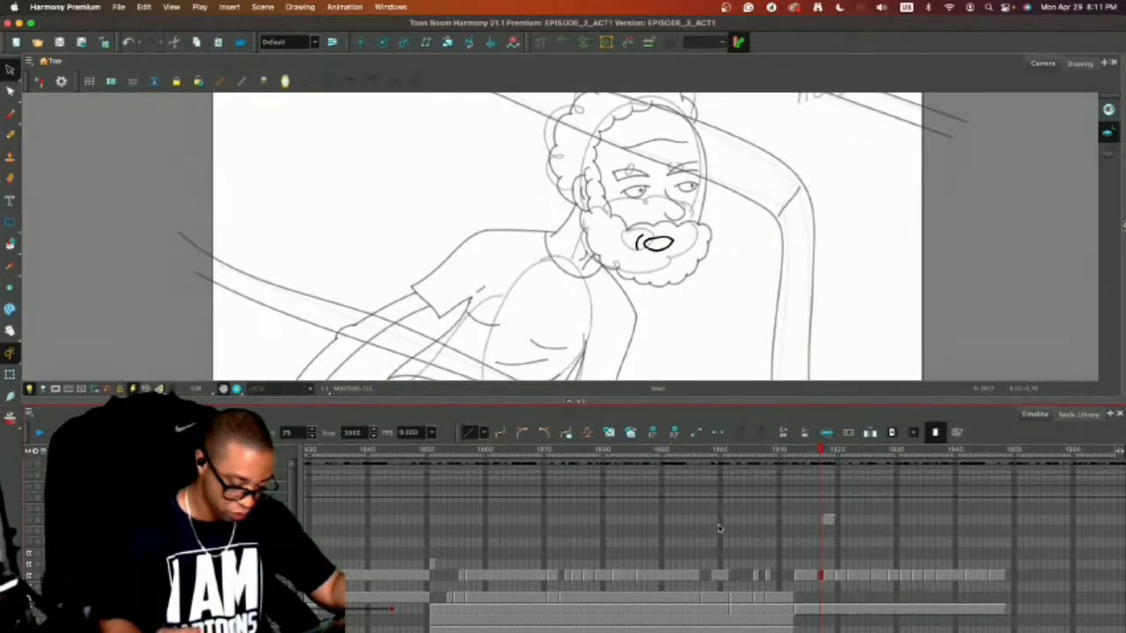
{"action": "left_click_drag", "start_coordinate": [500, 400], "coordinate": [500, 562]}
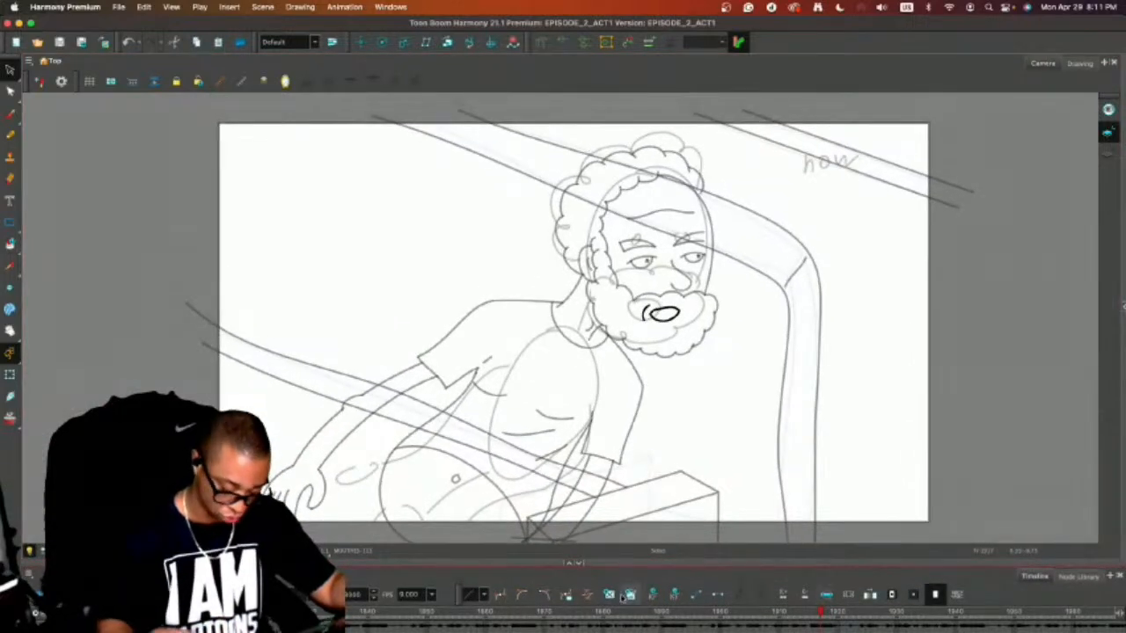
{"action": "key", "text": "o"}
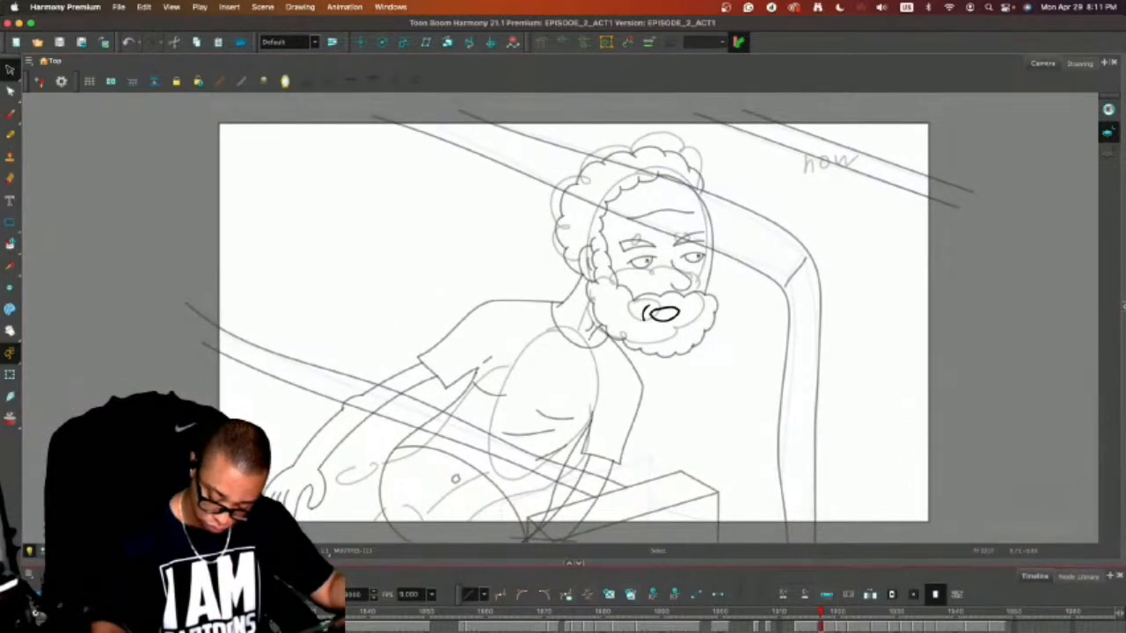
{"action": "left_click", "coordinate": [996, 626]}
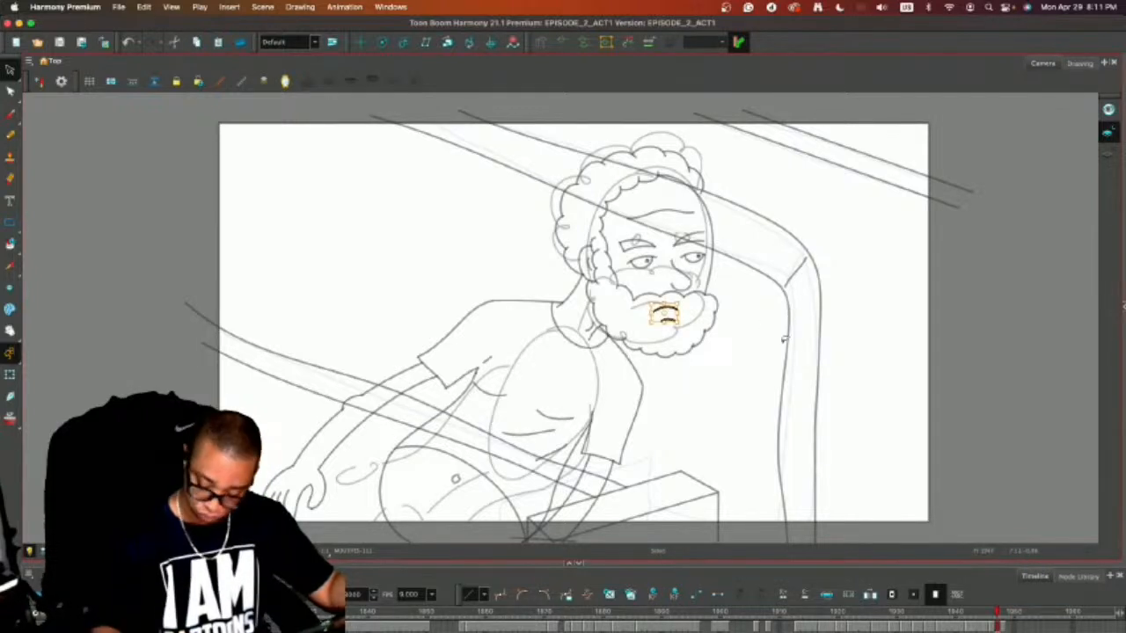
{"action": "left_click", "coordinate": [176, 626]}
{"action": "key", "text": "super+a"}
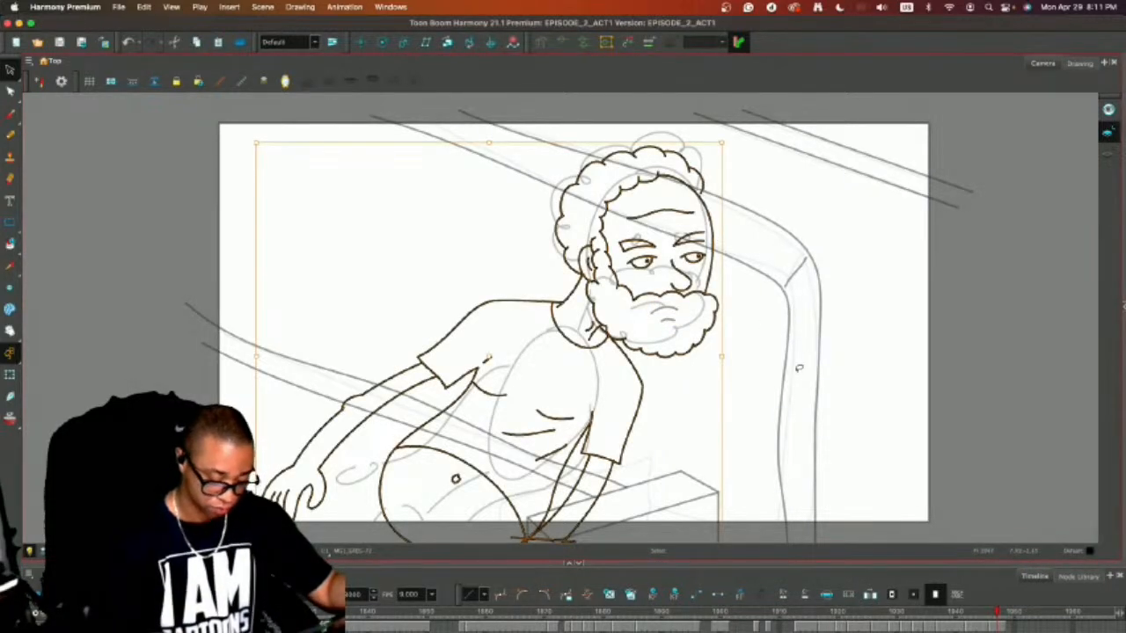
{"action": "left_click", "coordinate": [43, 551]}
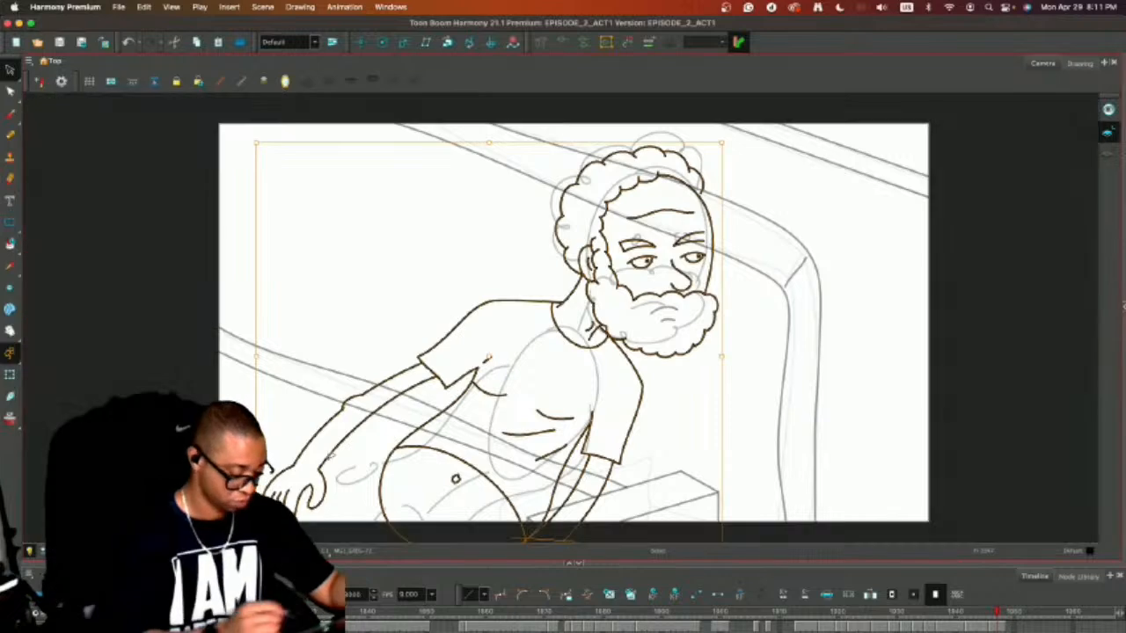
{"action": "left_click", "coordinate": [885, 385]}
{"action": "left_click_drag", "start_coordinate": [900, 414], "coordinate": [890, 376]}
{"action": "key", "text": "ctrl+a"}
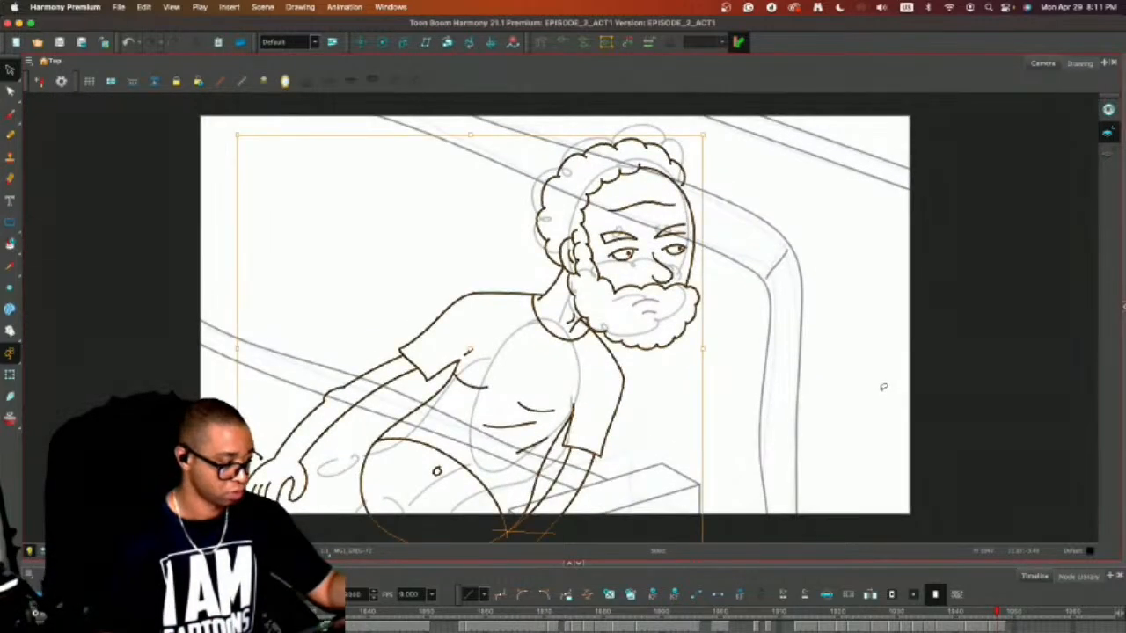
Show the colour palette and fill the man's face, ear, neck and arms with the greg daisy skin color.
{"action": "left_click", "coordinate": [1123, 308]}
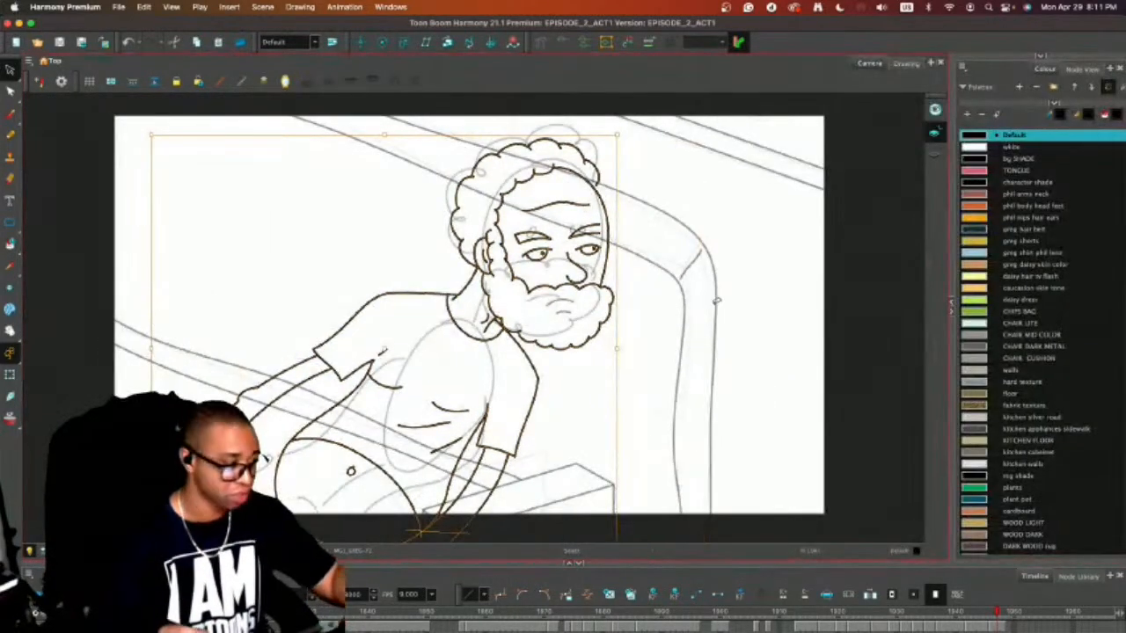
{"action": "left_click", "coordinate": [787, 295]}
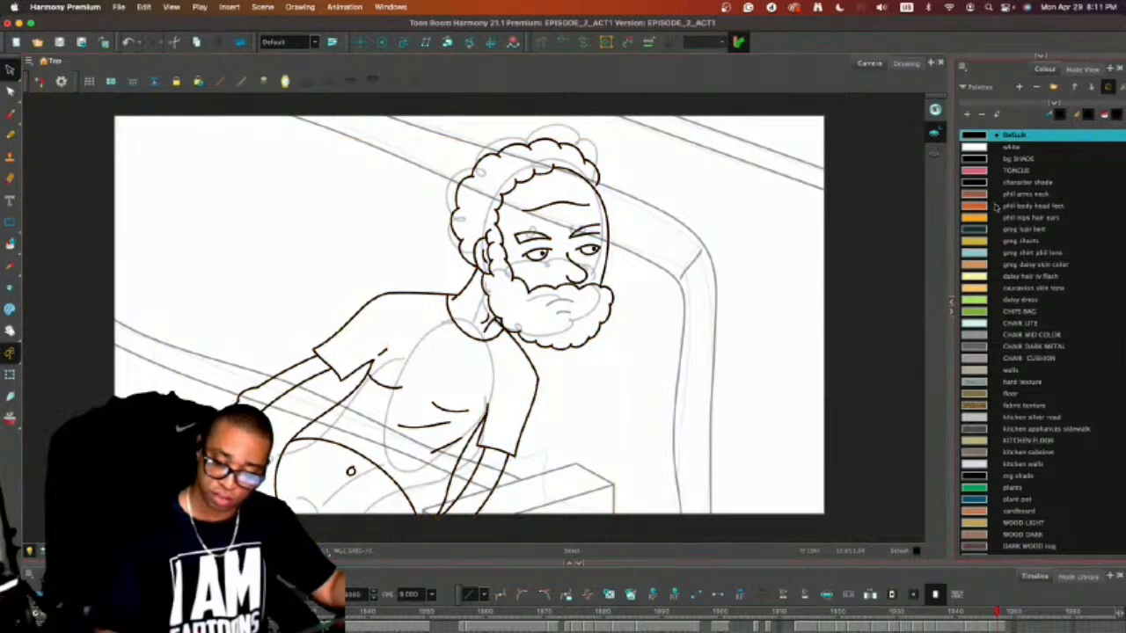
{"action": "left_click", "coordinate": [977, 268]}
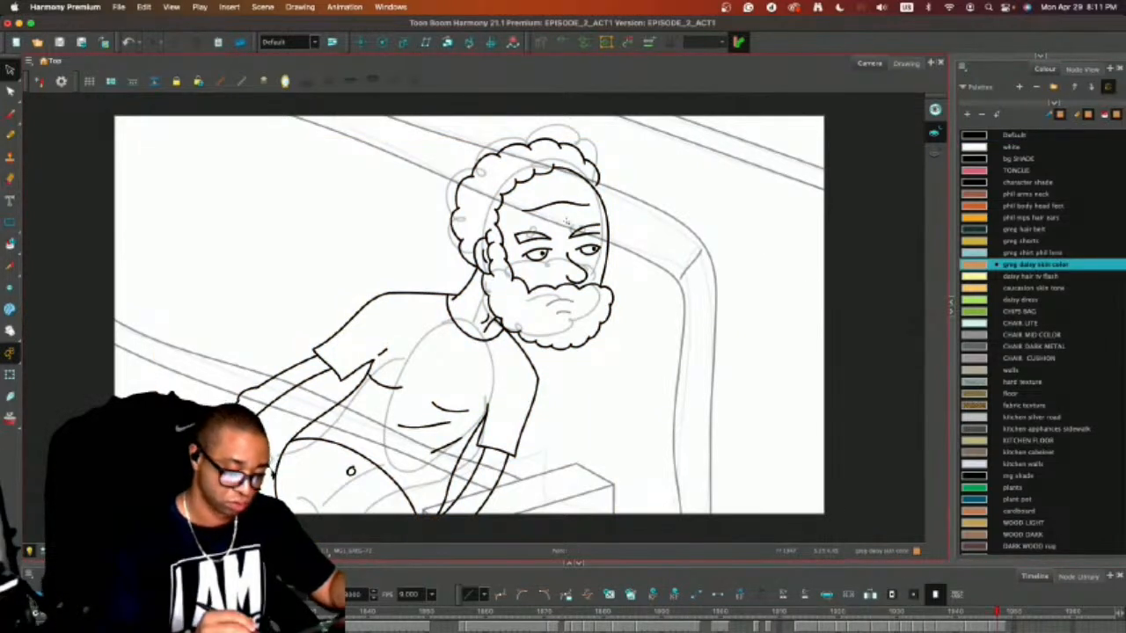
{"action": "left_click", "coordinate": [566, 221]}
{"action": "left_click", "coordinate": [478, 308]}
{"action": "left_click", "coordinate": [485, 255]}
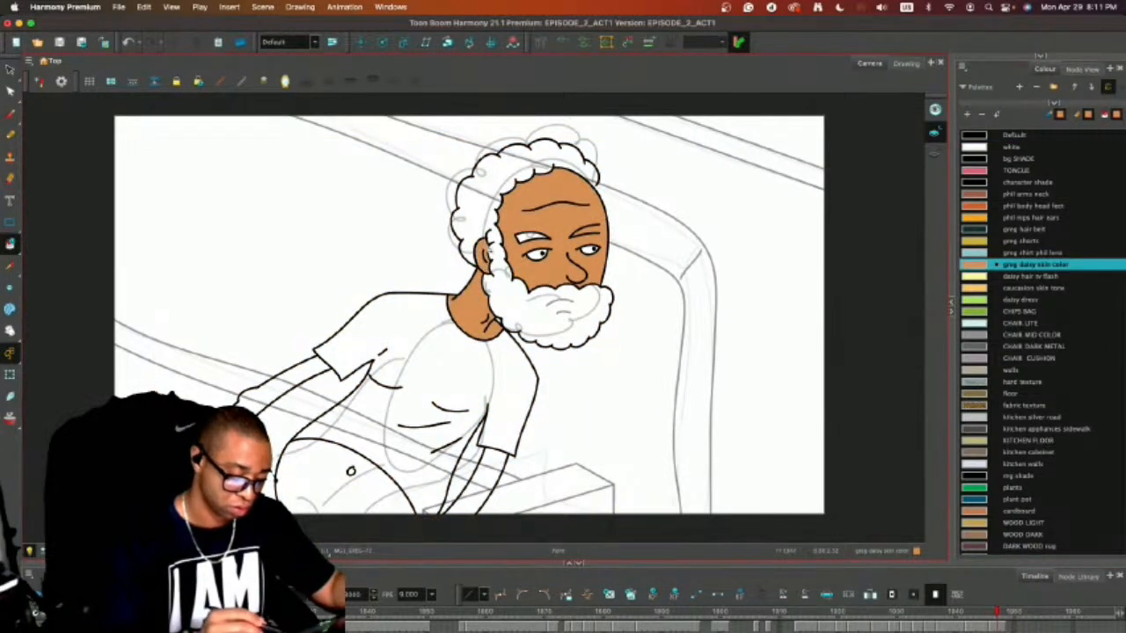
{"action": "left_click", "coordinate": [303, 374]}
{"action": "left_click", "coordinate": [489, 470]}
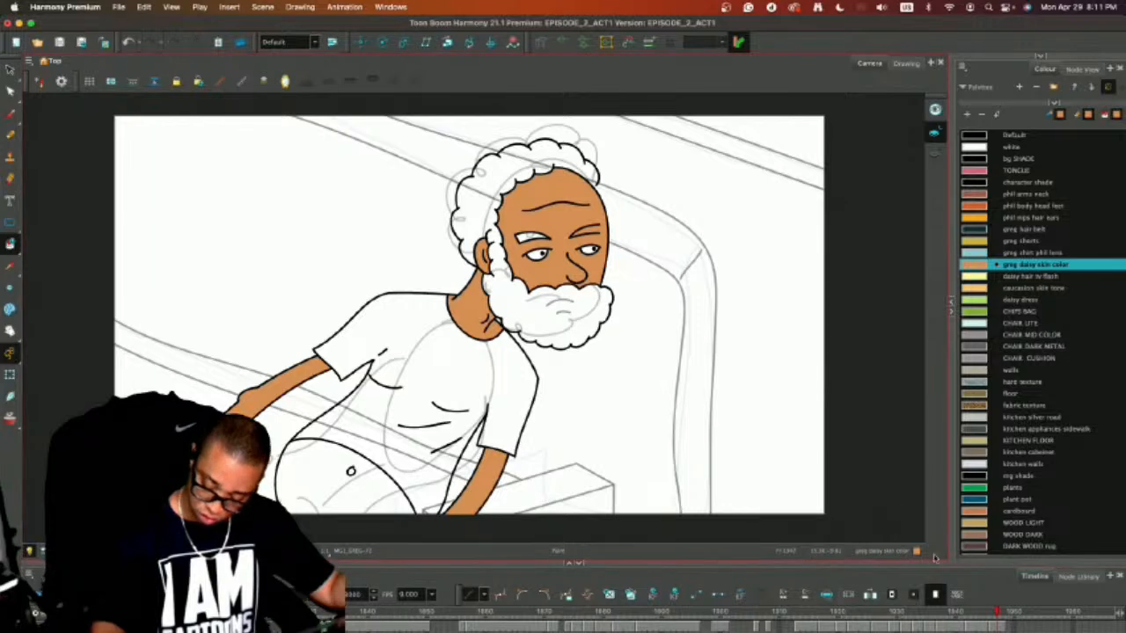
Try to move the box beside the man's far hand from the background drawing into the character drawing at frame 1947.
{"action": "left_click_drag", "start_coordinate": [915, 561], "coordinate": [915, 503]}
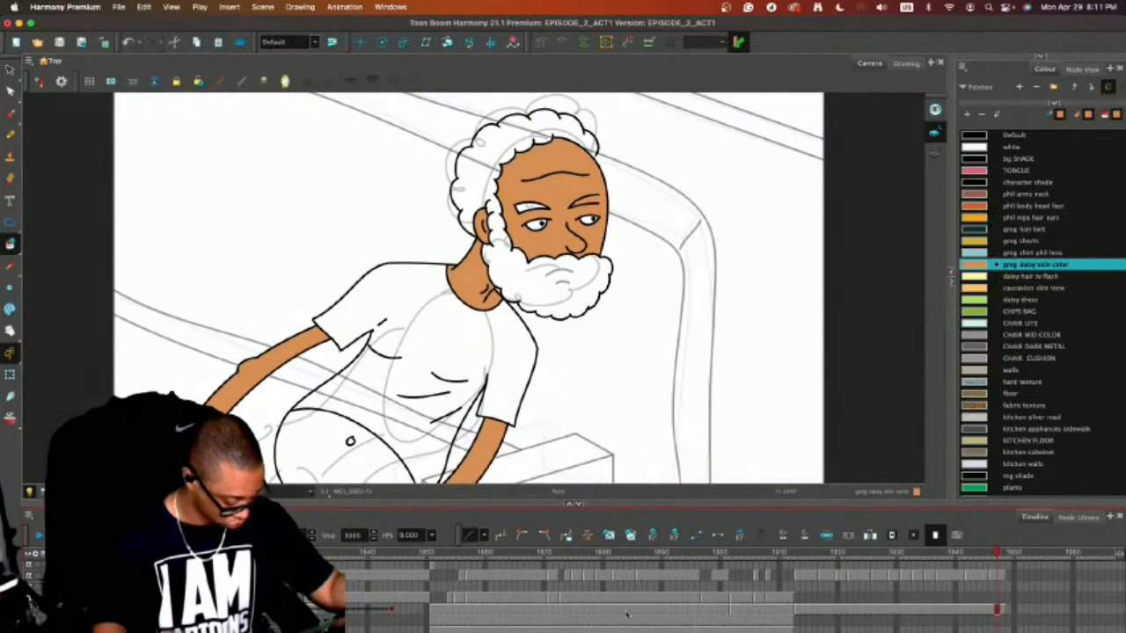
{"action": "left_click", "coordinate": [995, 620]}
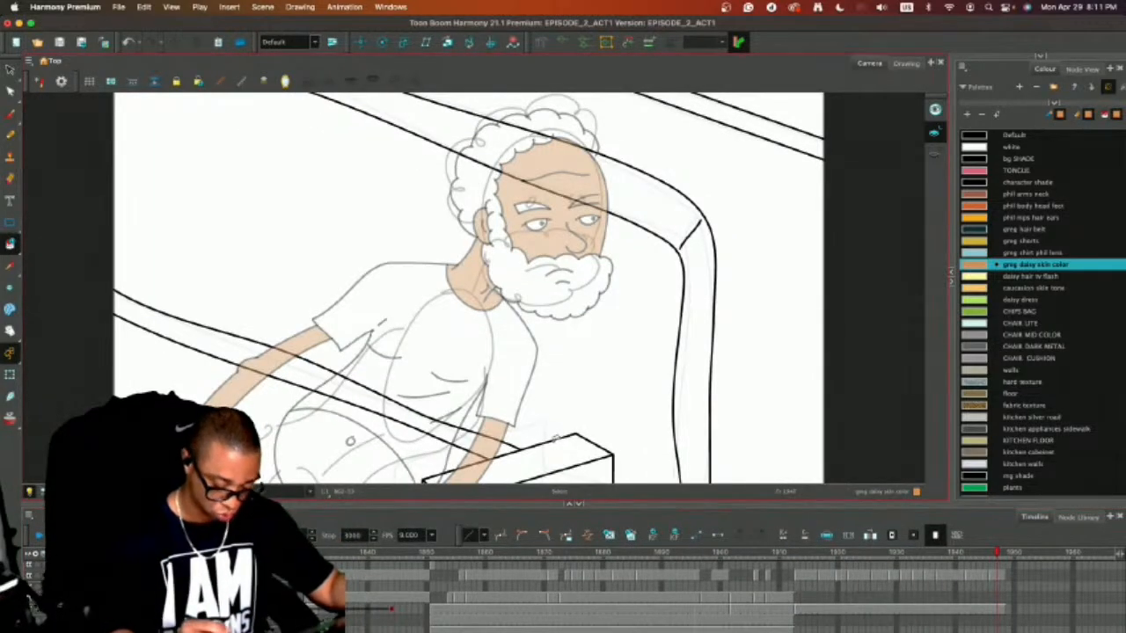
{"action": "key", "text": "alt+s"}
{"action": "left_click_drag", "start_coordinate": [561, 461], "coordinate": [631, 436]}
{"action": "key", "text": "1"}
{"action": "key", "text": "1"}
{"action": "mouse_move", "coordinate": [562, 362]}
{"action": "left_mouse_down"}
{"action": "mouse_move", "coordinate": [492, 399]}
{"action": "mouse_move", "coordinate": [514, 473]}
{"action": "mouse_move", "coordinate": [503, 378]}
{"action": "left_mouse_up"}
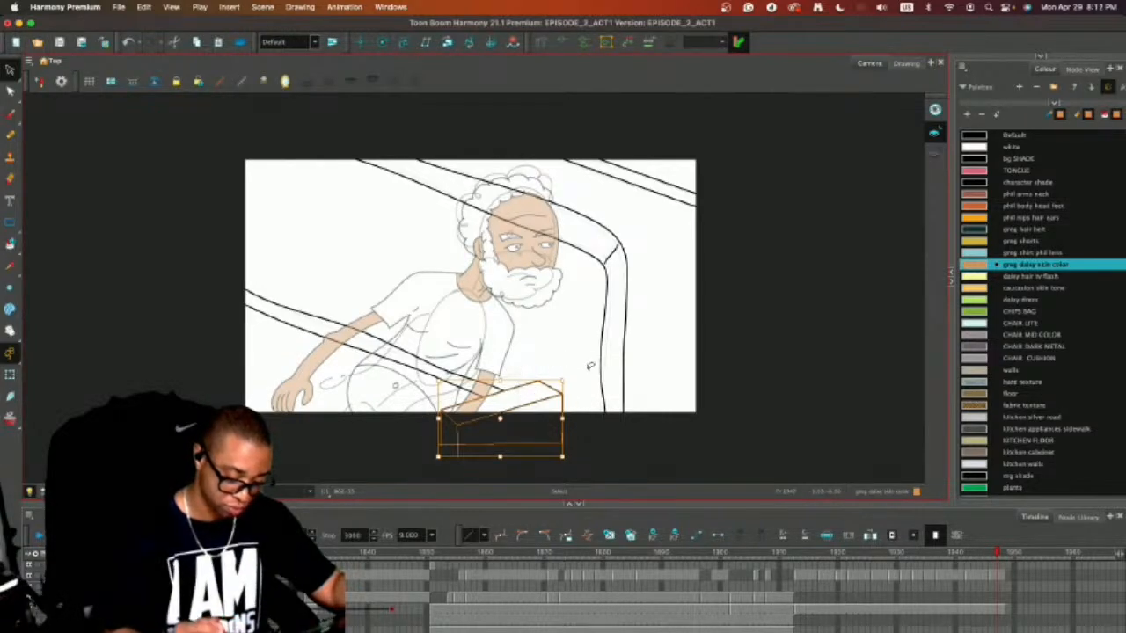
{"action": "key", "text": "Delete"}
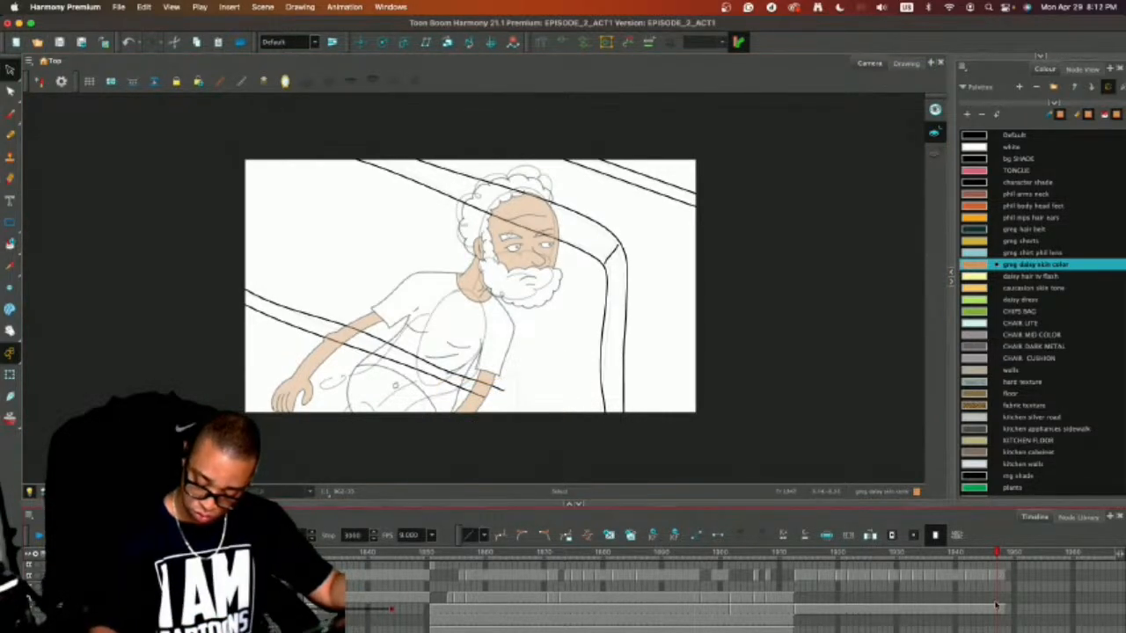
{"action": "left_click", "coordinate": [996, 605]}
{"action": "key", "text": "super+v"}
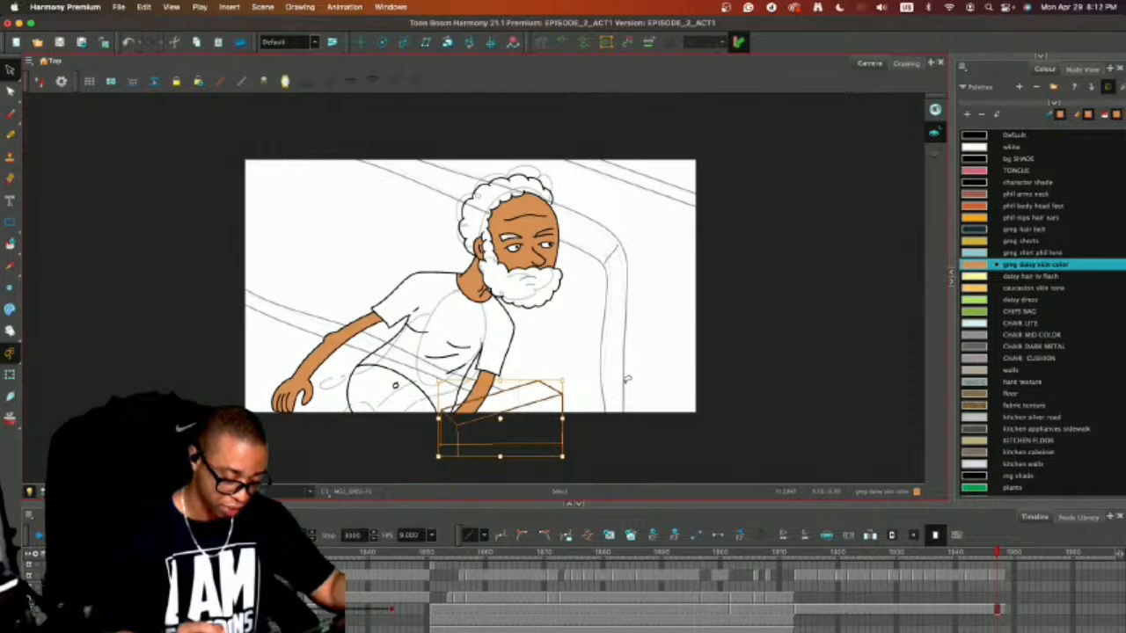
Undo the cut and paste of the box.
{"action": "key", "text": "super+z"}
{"action": "key", "text": "super+z"}
{"action": "key", "text": "super+z"}
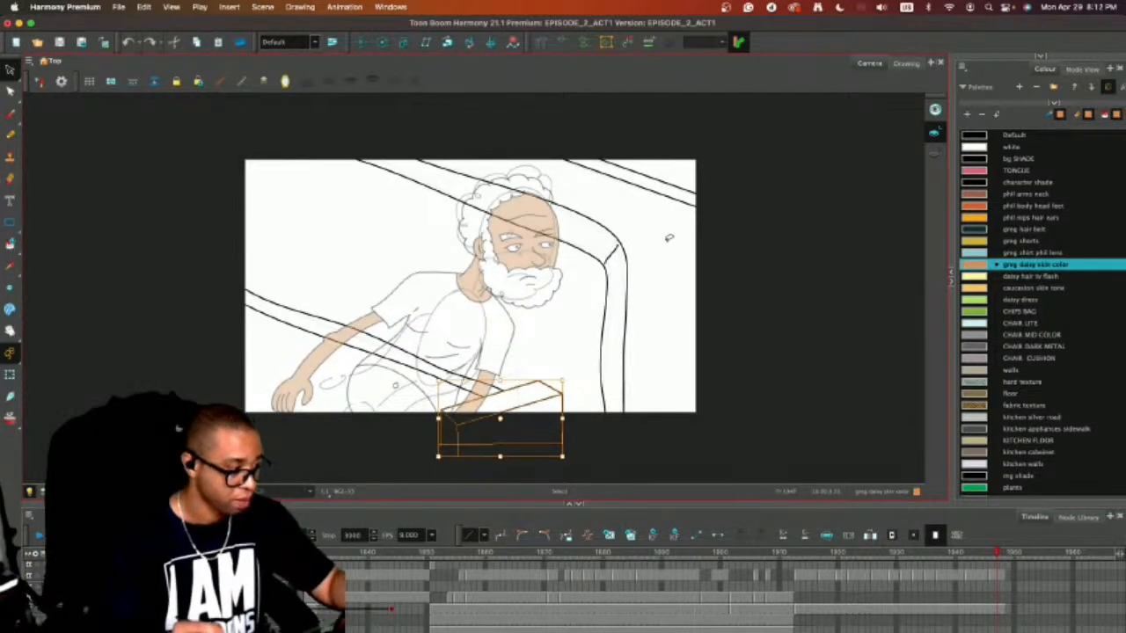
{"action": "key", "text": "super+z"}
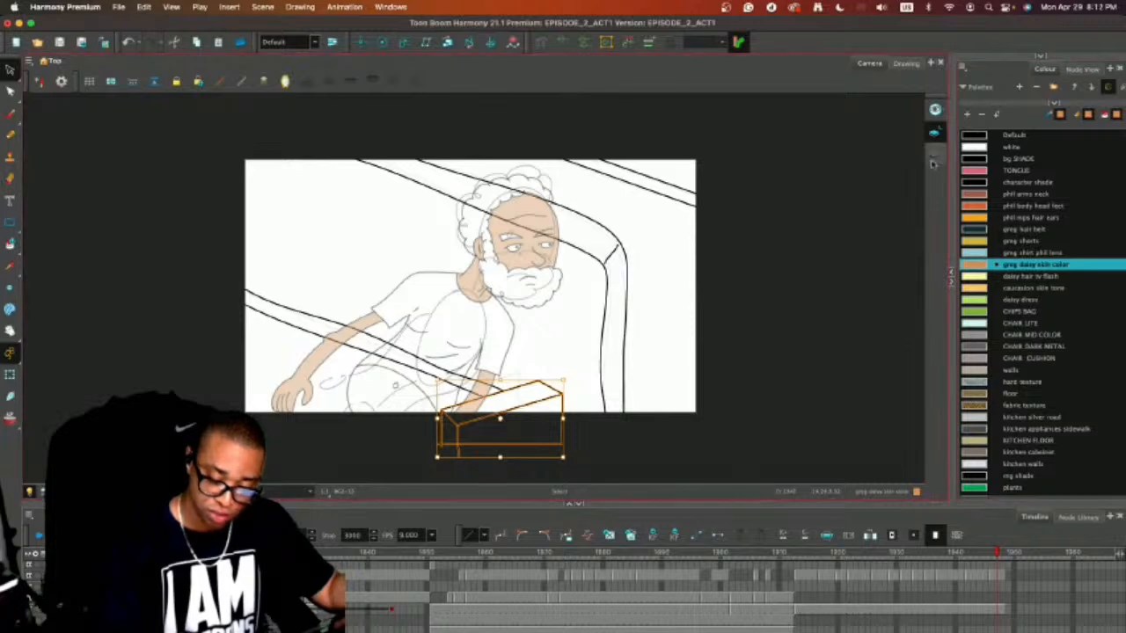
Fill the top and side faces of the box in the background drawing with the CHAIR DARK METAL colour.
{"action": "left_click", "coordinate": [874, 202]}
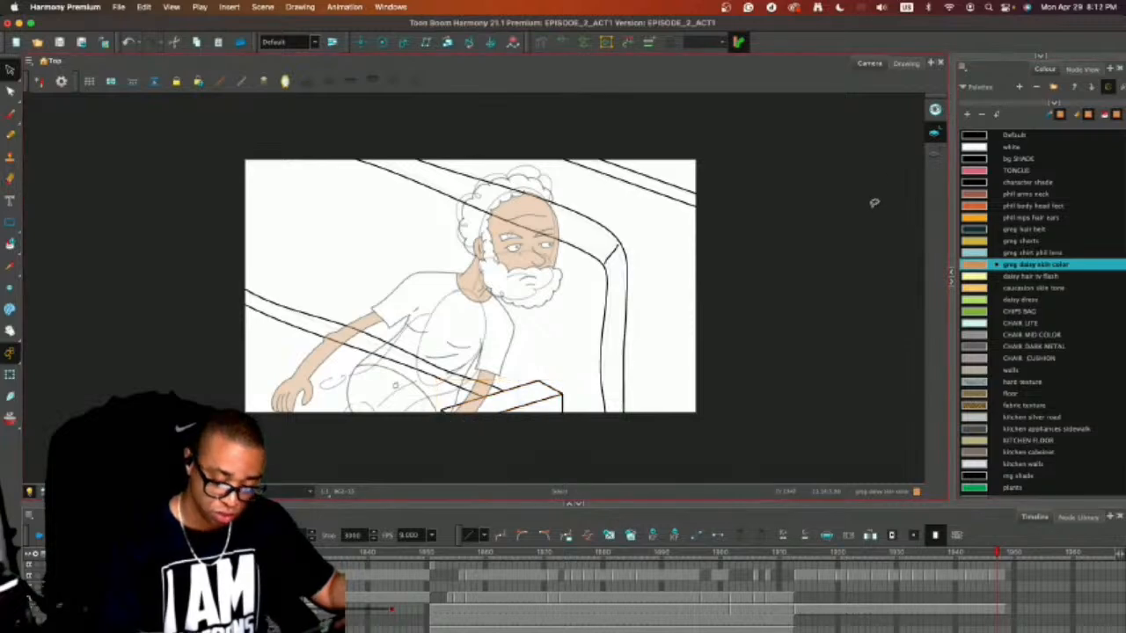
{"action": "left_click", "coordinate": [978, 348]}
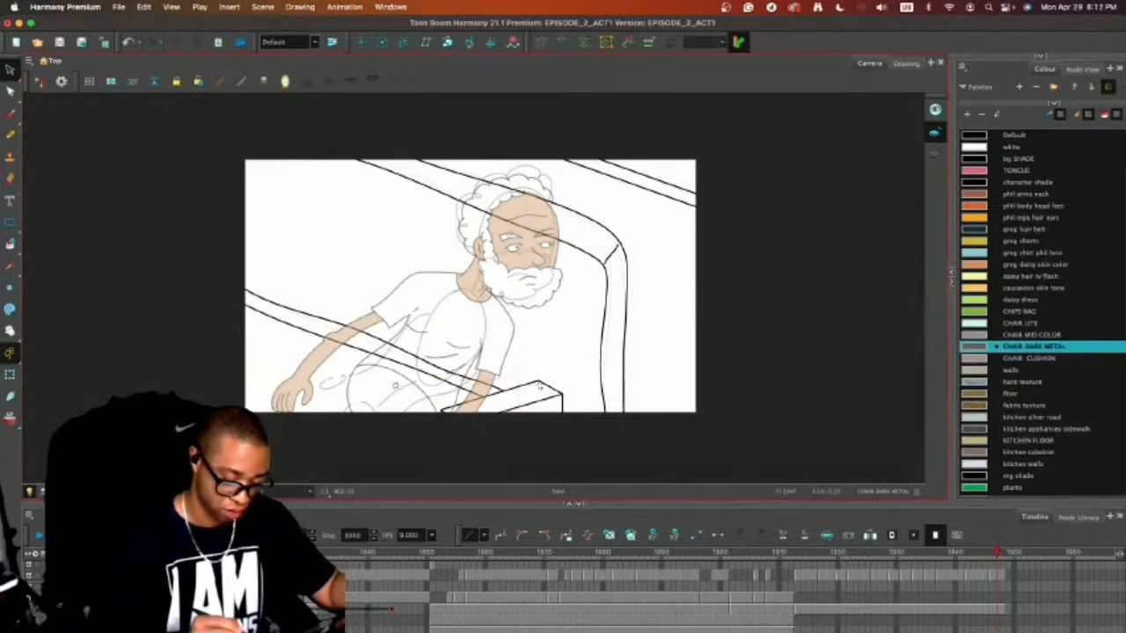
{"action": "key", "text": "alt+i"}
{"action": "left_click", "coordinate": [543, 406]}
{"action": "left_click", "coordinate": [542, 408]}
{"action": "key", "text": "alt+s"}
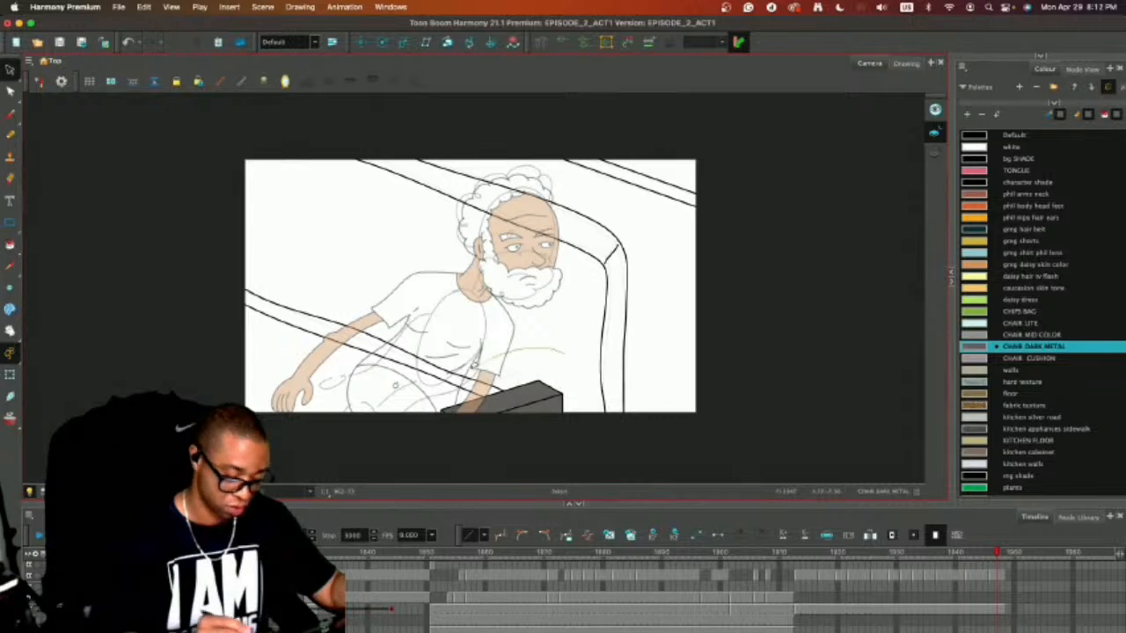
Move the box beside the man's far hand from the background drawing into the character drawing.
{"action": "left_click_drag", "start_coordinate": [489, 364], "coordinate": [526, 344]}
{"action": "left_click", "coordinate": [705, 368]}
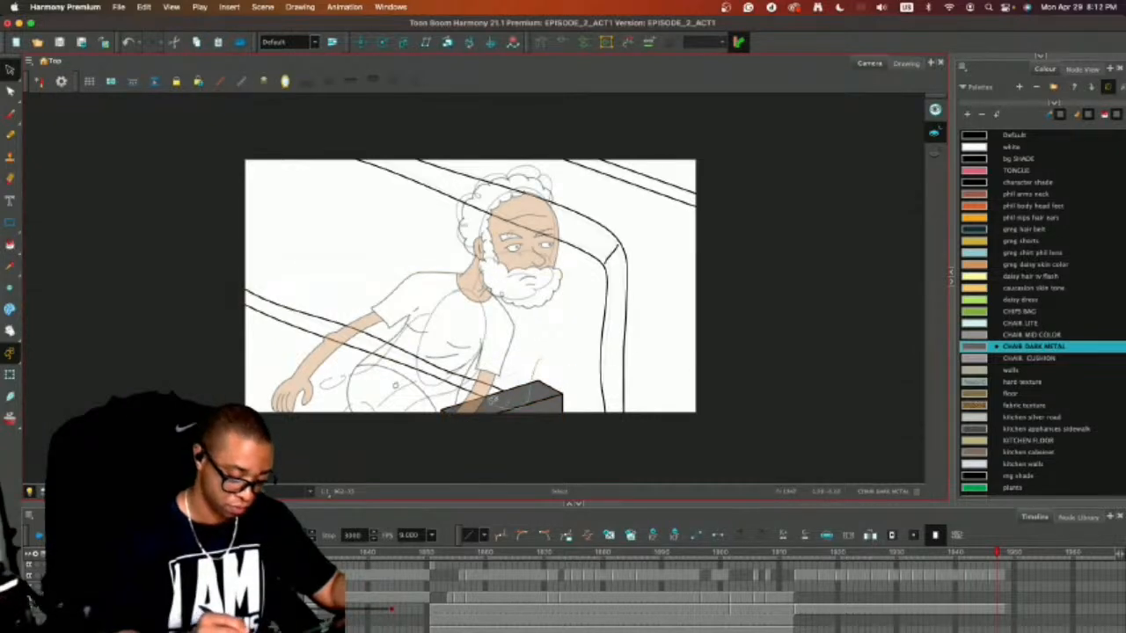
{"action": "mouse_move", "coordinate": [493, 400]}
{"action": "left_mouse_down"}
{"action": "mouse_move", "coordinate": [548, 422]}
{"action": "mouse_move", "coordinate": [524, 355]}
{"action": "left_mouse_up"}
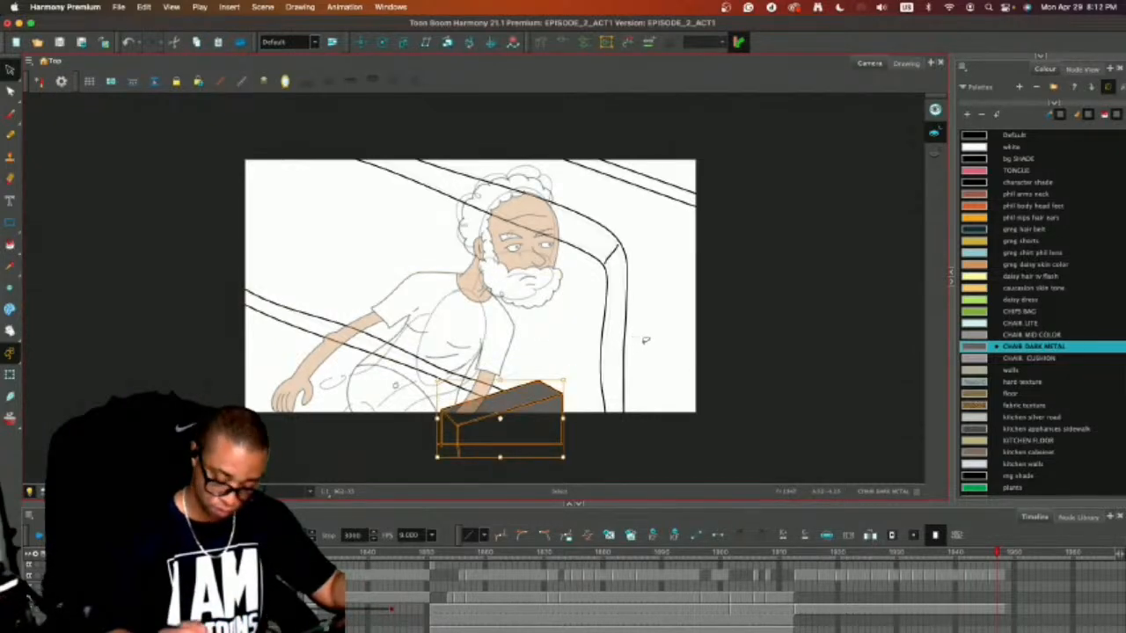
{"action": "key", "text": "period"}
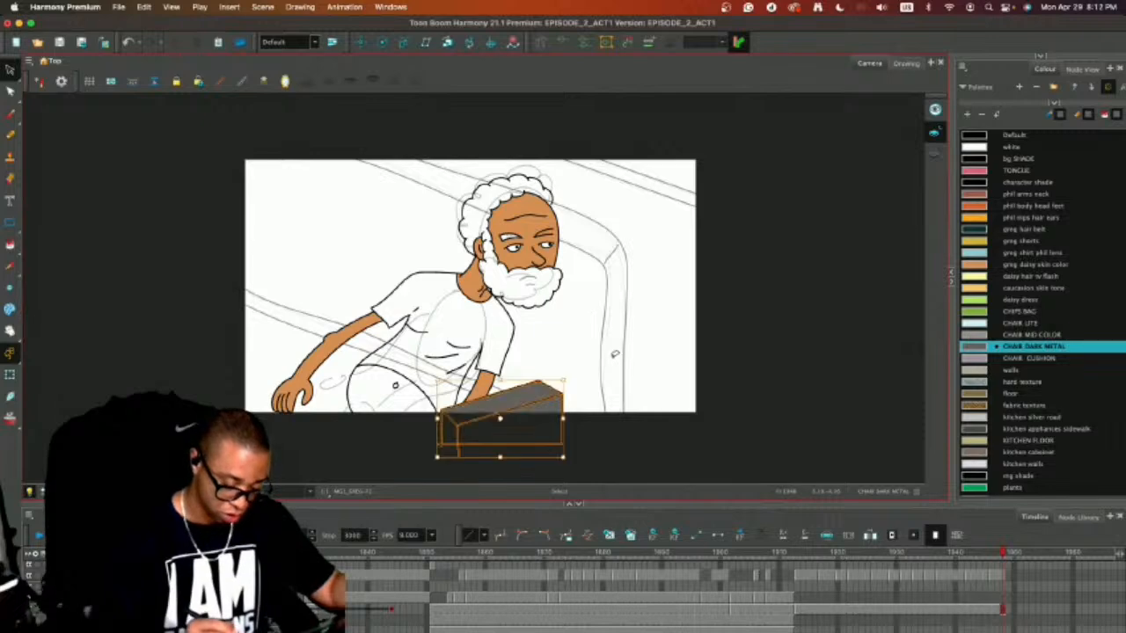
{"action": "left_click", "coordinate": [632, 349]}
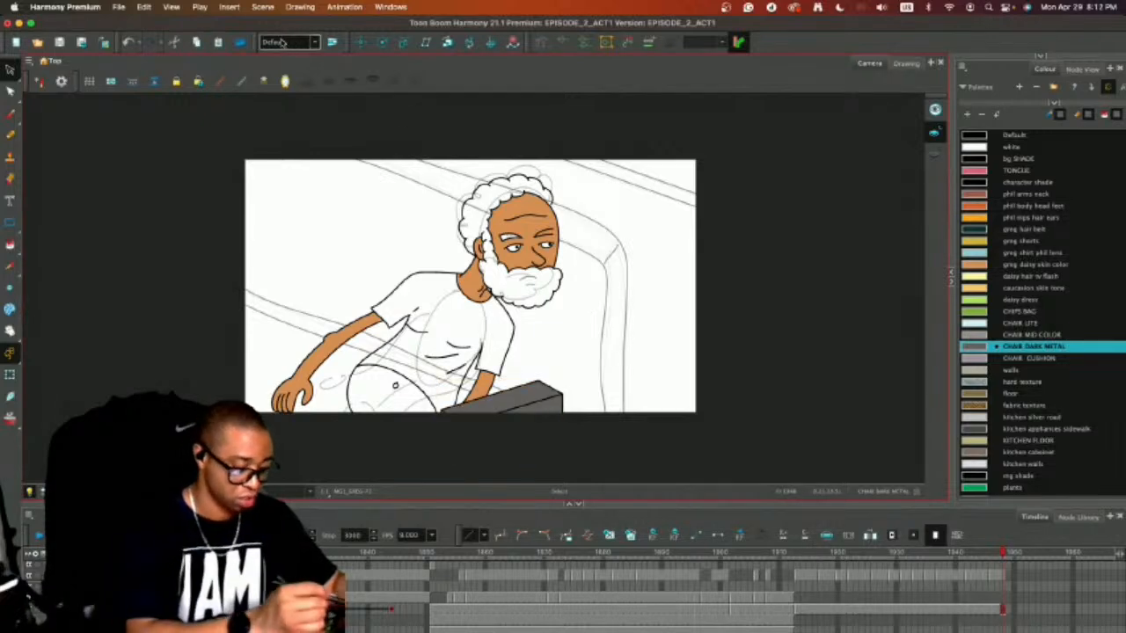
Select the box in the character drawing and group its lines and fills.
{"action": "key", "text": "super+a"}
{"action": "left_click", "coordinate": [145, 7]}
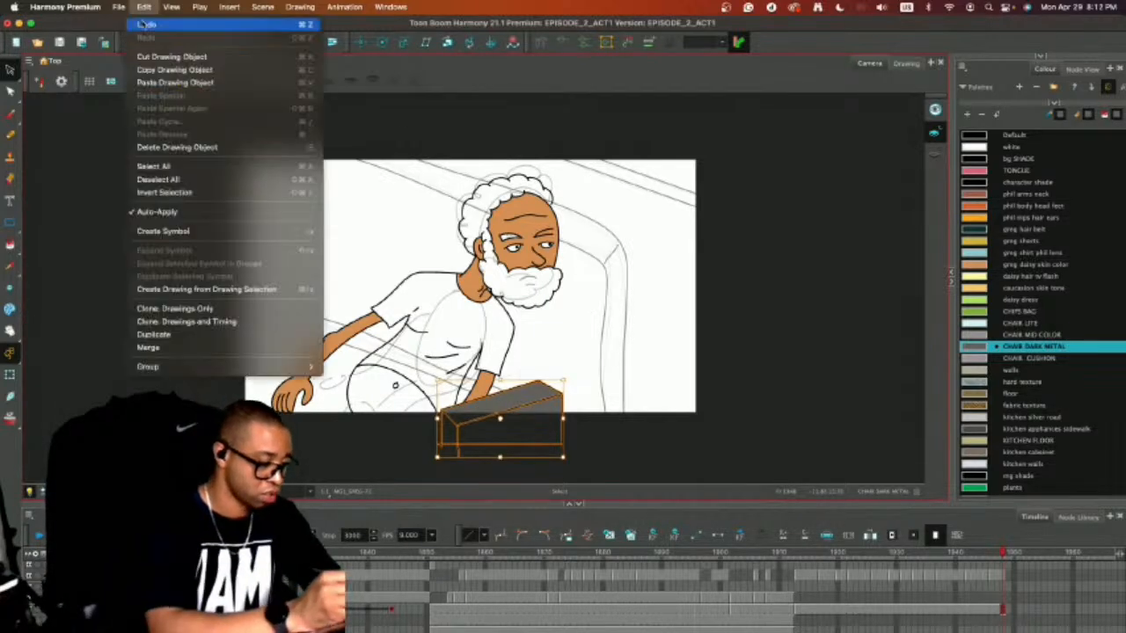
{"action": "mouse_move", "coordinate": [234, 366]}
{"action": "left_click", "coordinate": [382, 365]}
{"action": "left_click", "coordinate": [741, 332]}
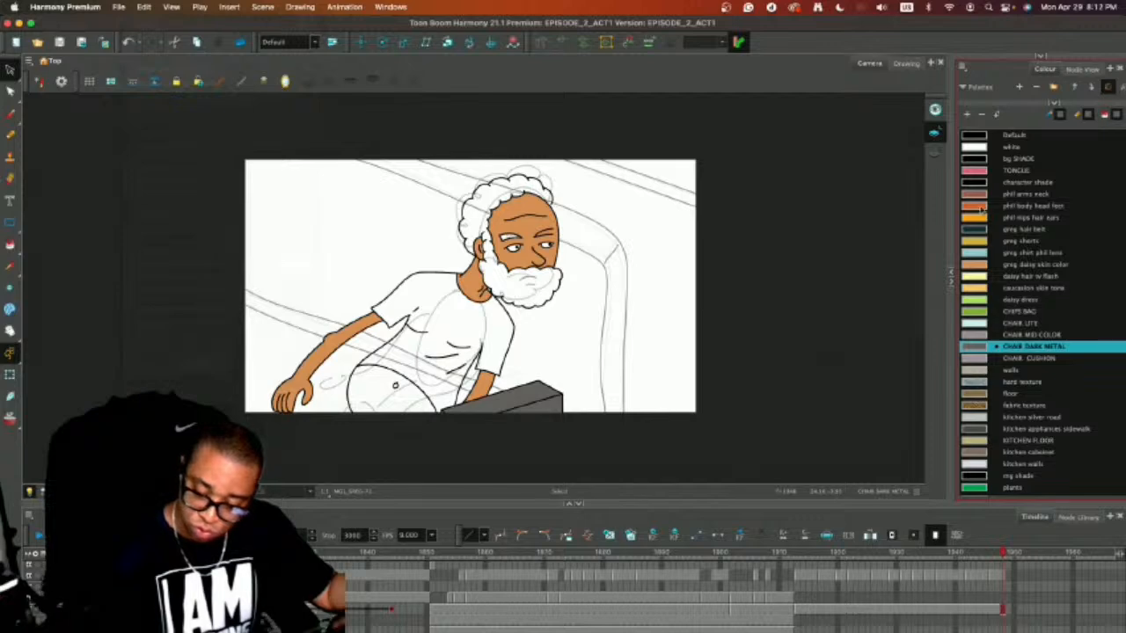
Fill the man's exposed belly with the greg daisy skin color in the character drawing at frame 1947.
{"action": "left_click", "coordinate": [982, 264]}
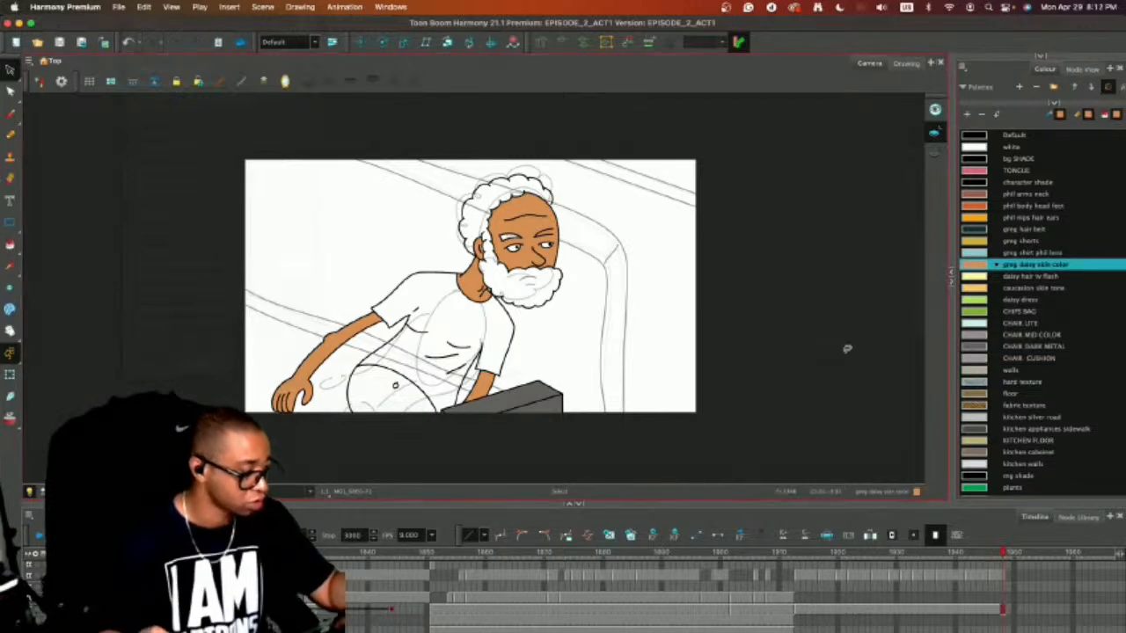
{"action": "key", "text": "alt+i"}
{"action": "left_click", "coordinate": [997, 609]}
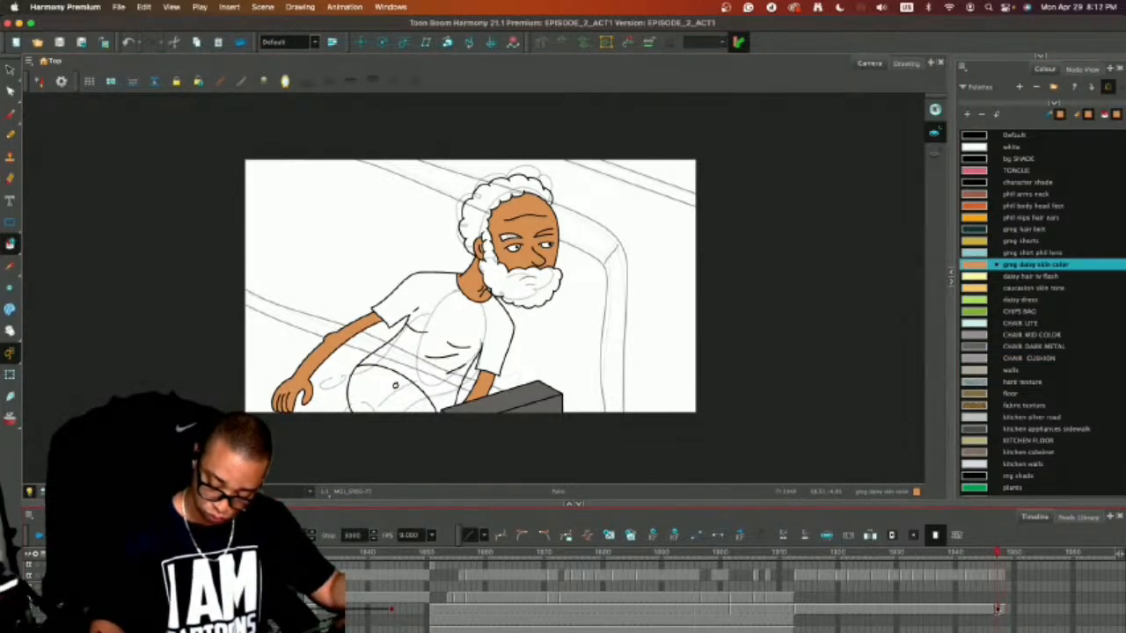
{"action": "left_click", "coordinate": [395, 387]}
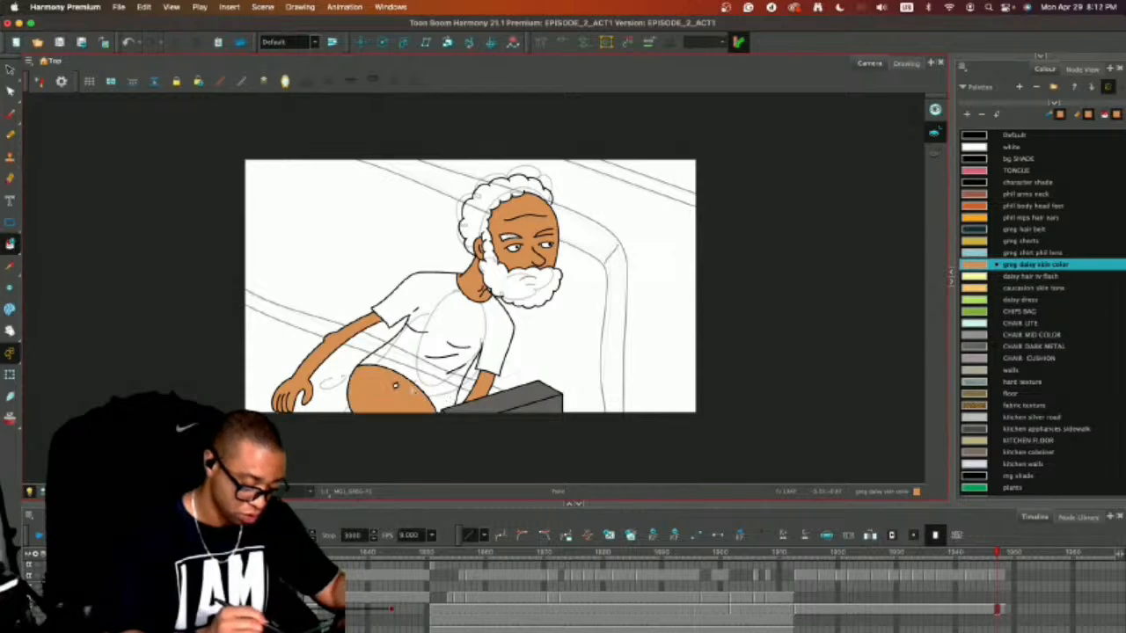
Draw the belt outline beneath the man's belly with the pencil in the Default colour.
{"action": "key", "text": "alt+slash"}
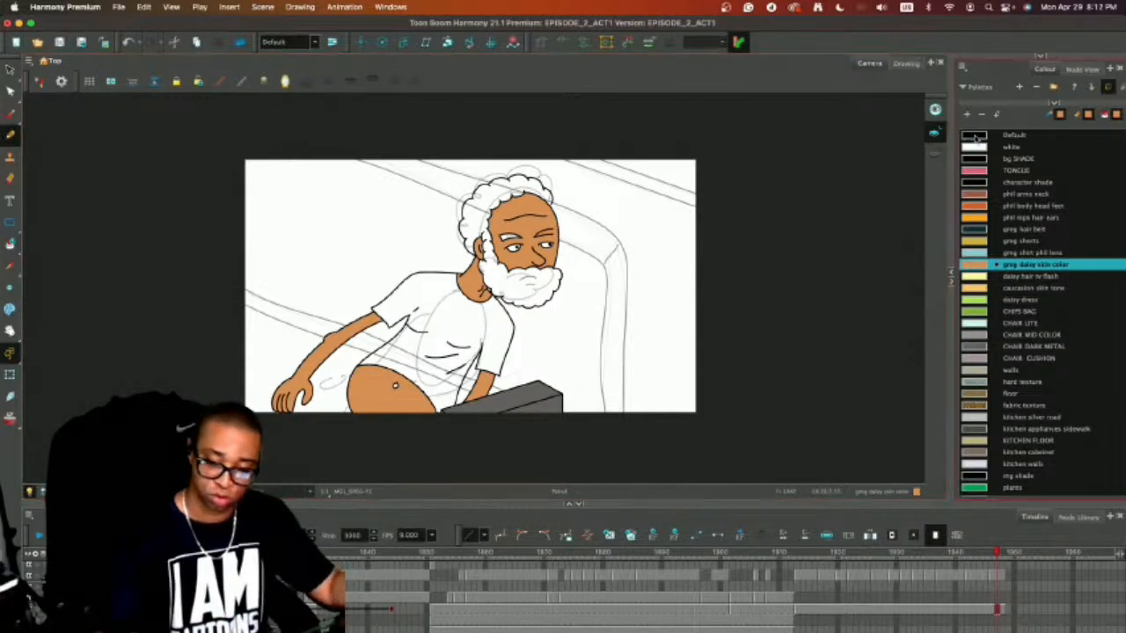
{"action": "left_click", "coordinate": [1014, 136]}
{"action": "key", "text": "2"}
{"action": "key", "text": "2"}
{"action": "left_click_drag", "start_coordinate": [575, 387], "coordinate": [715, 319]}
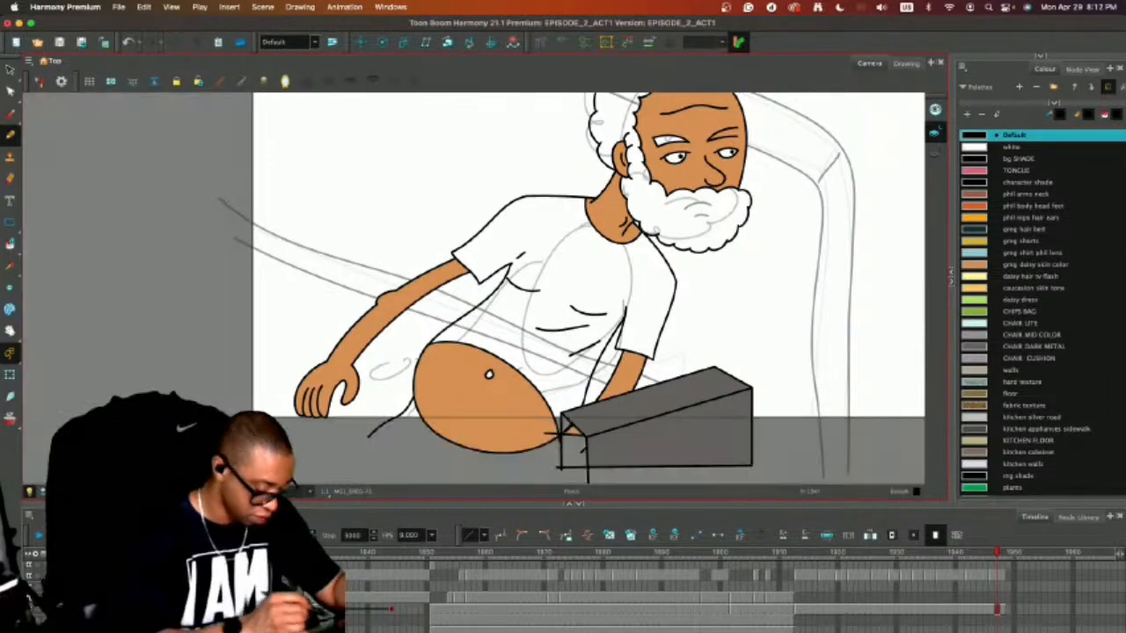
{"action": "left_click_drag", "start_coordinate": [409, 425], "coordinate": [456, 457]}
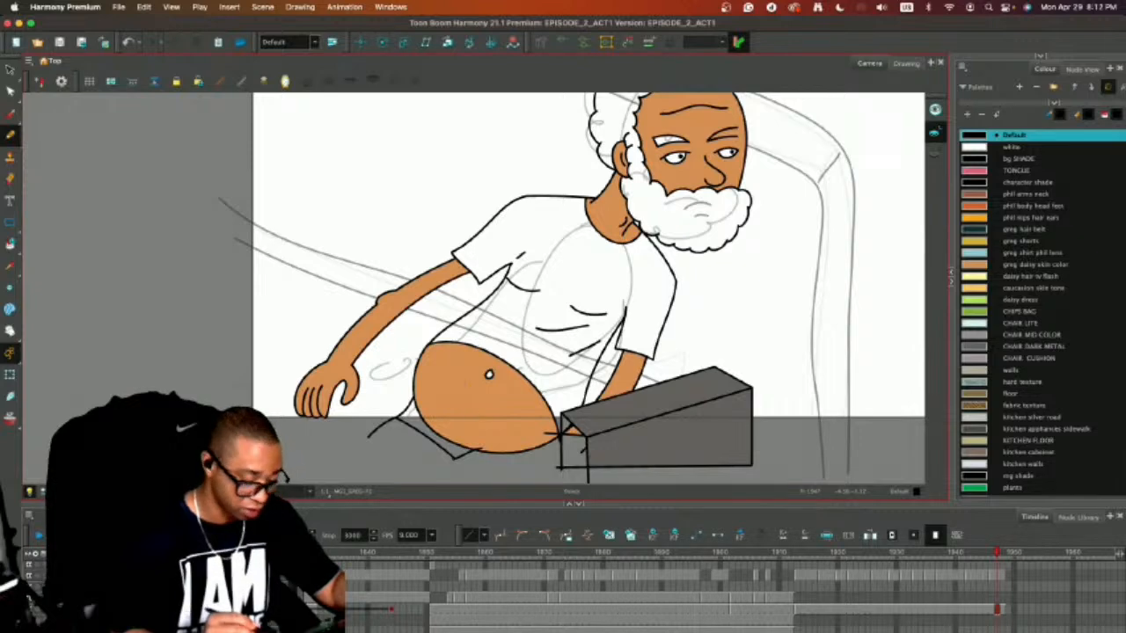
{"action": "key", "text": "super+a"}
{"action": "key", "text": "alt+s"}
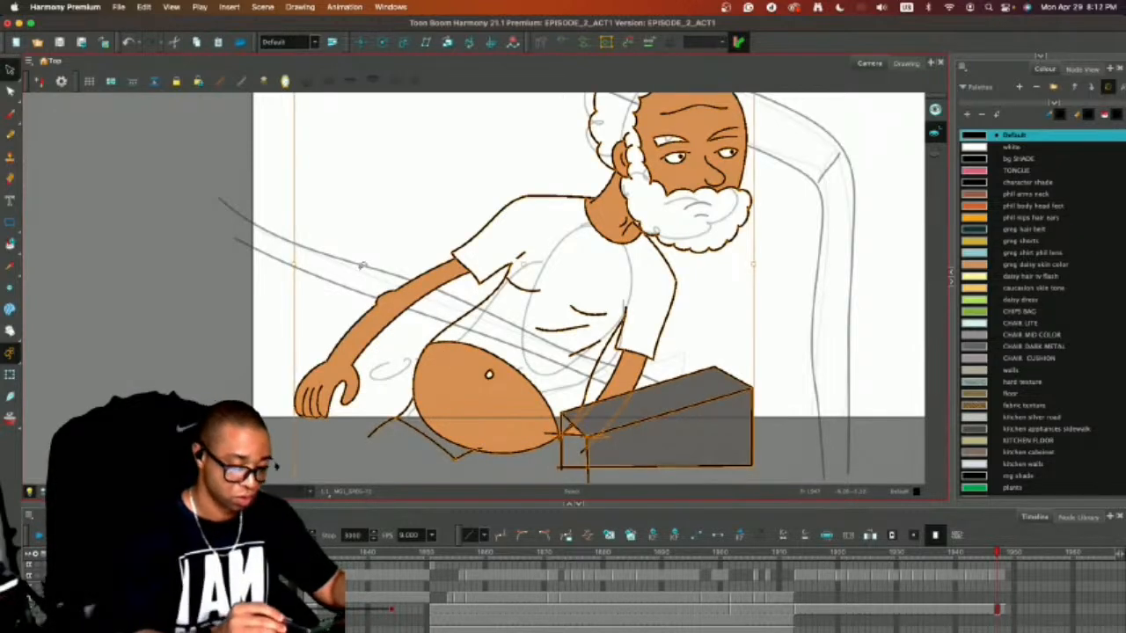
{"action": "left_click", "coordinate": [362, 264]}
Fill the belt area below the belly with the greg hair belt colour and mask the artwork outside the camera frame.
{"action": "left_click", "coordinate": [1027, 229]}
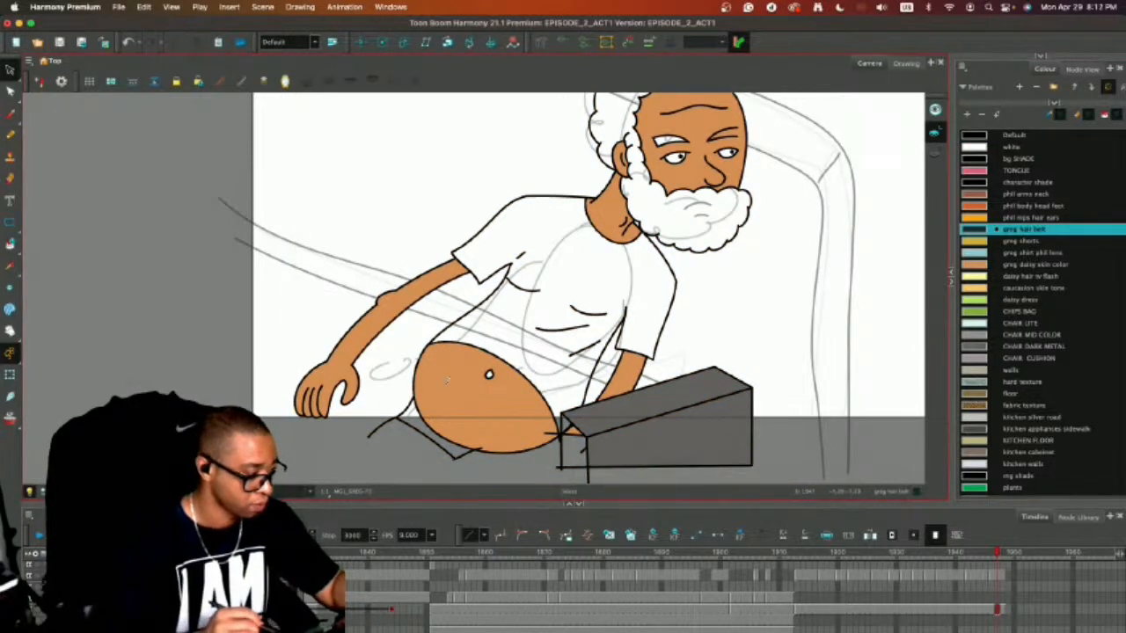
{"action": "key", "text": "alt+i"}
{"action": "left_click", "coordinate": [433, 425]}
{"action": "key", "text": "super+s"}
{"action": "key", "text": "alt+s"}
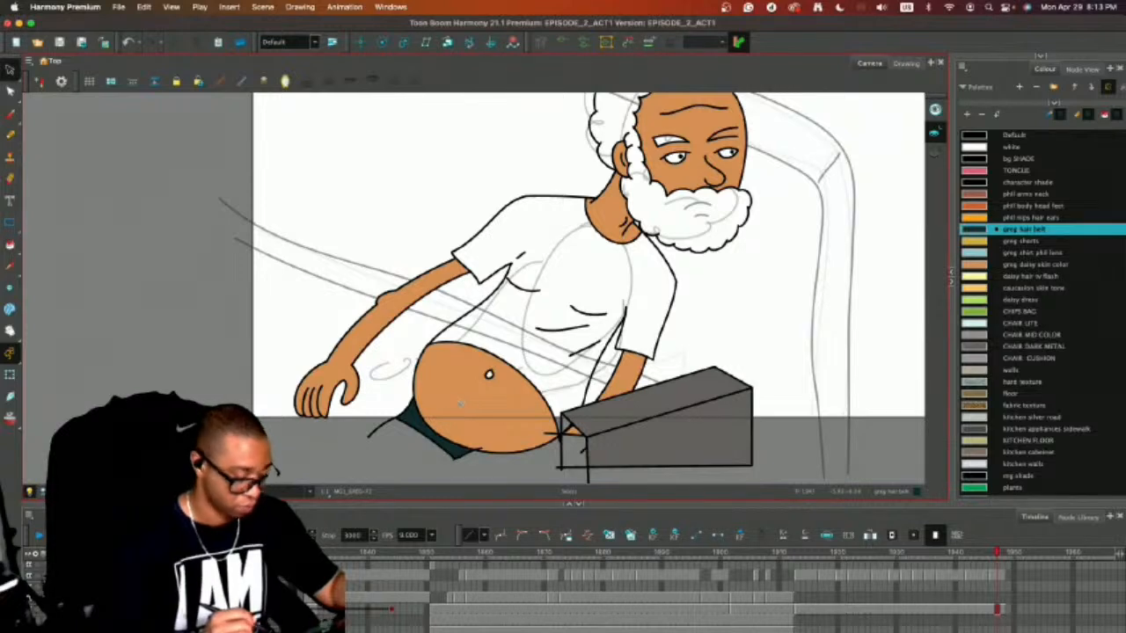
{"action": "left_click", "coordinate": [56, 491]}
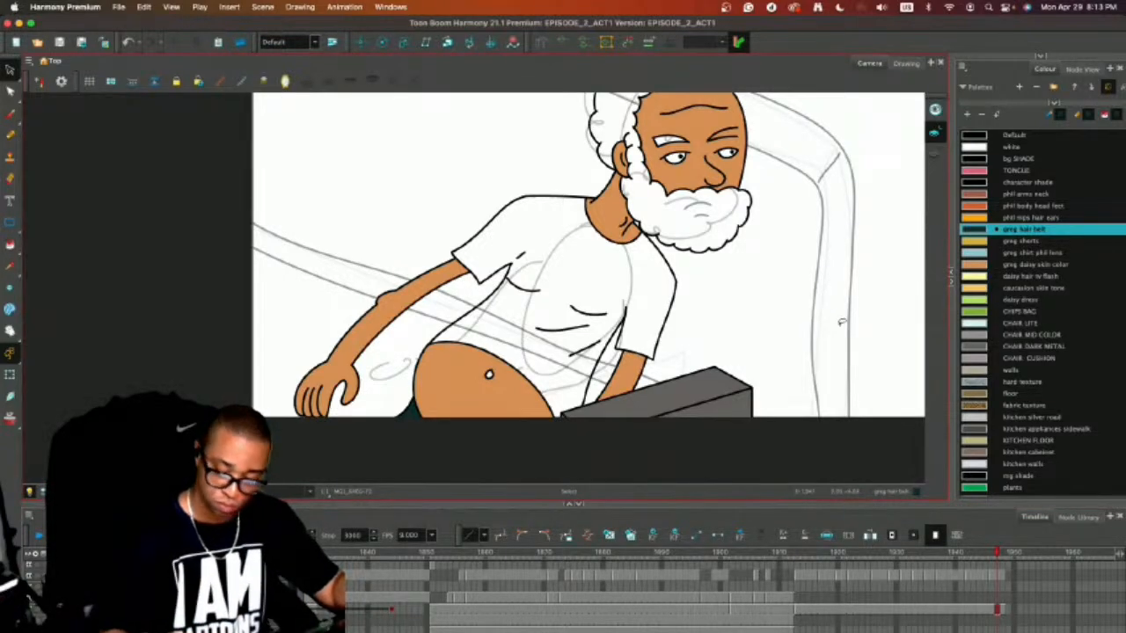
Fill the man's T-shirt with the greg shirt phil lens colour.
{"action": "left_click", "coordinate": [986, 252]}
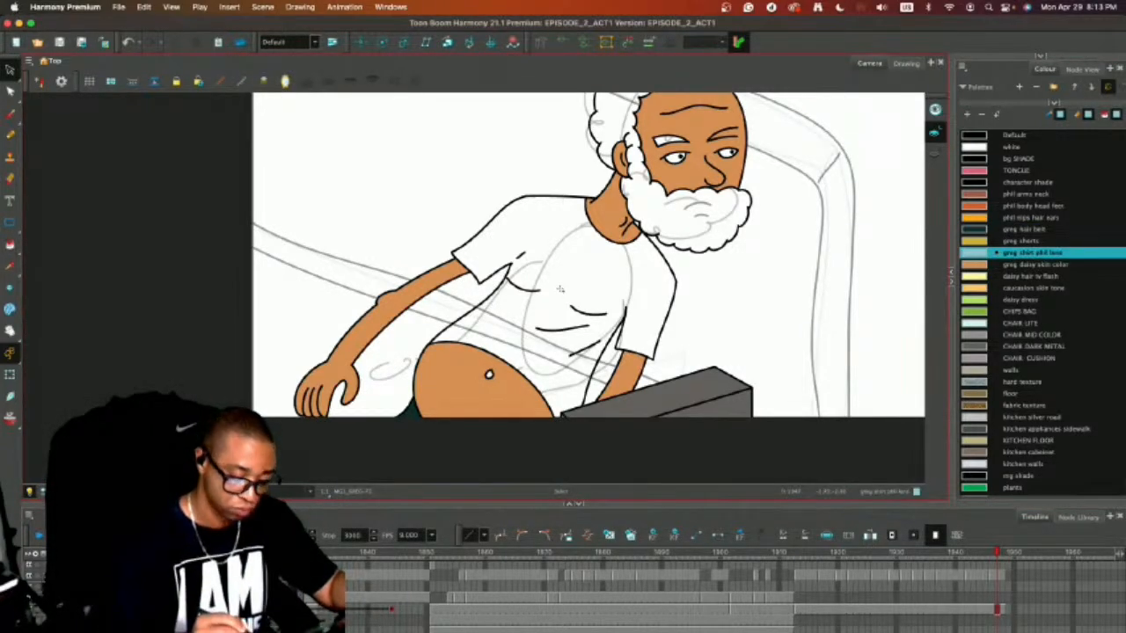
{"action": "key", "text": "alt+i"}
{"action": "left_click", "coordinate": [606, 286]}
{"action": "left_click_drag", "start_coordinate": [859, 288], "coordinate": [848, 350]}
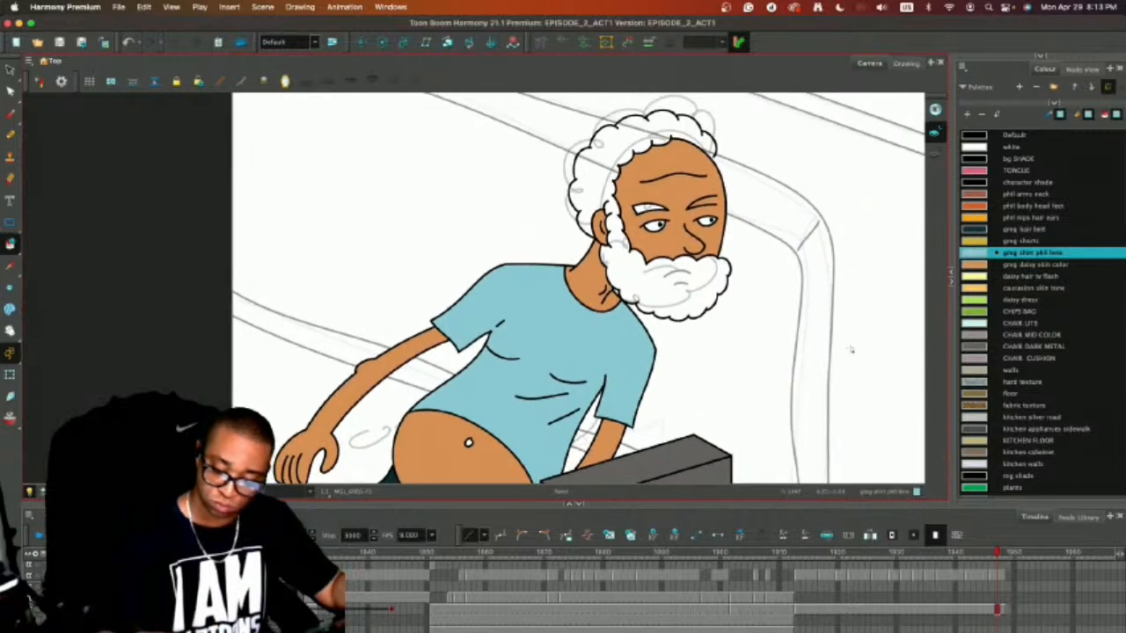
Fill the man's hair, beard and near eyebrow with the greg hair belt colour.
{"action": "left_click", "coordinate": [993, 228]}
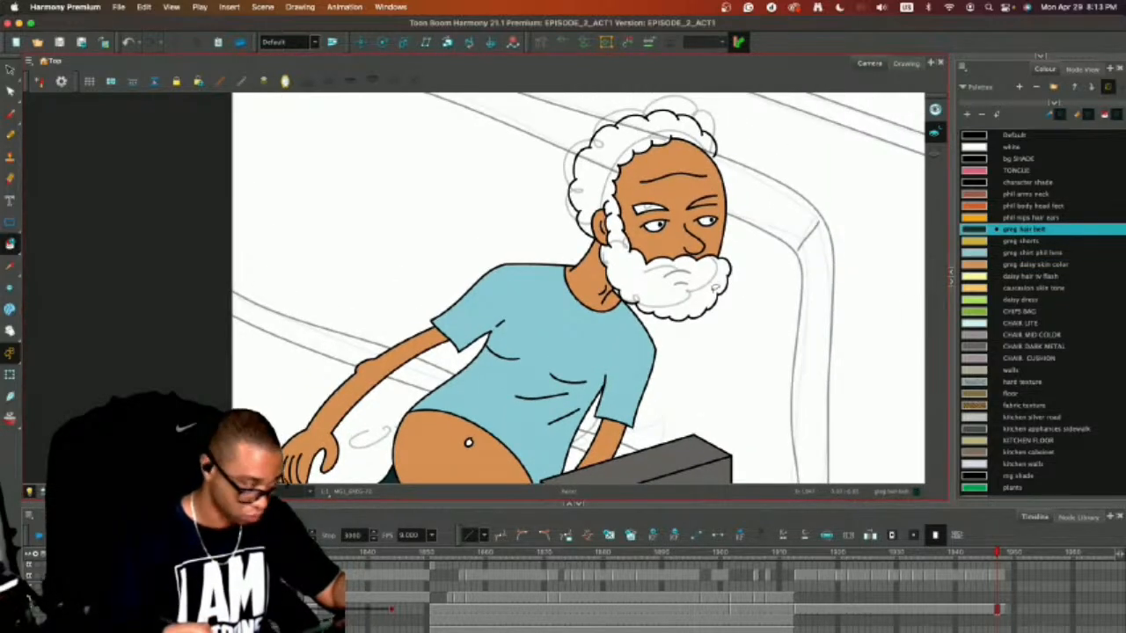
{"action": "key", "text": "super+a"}
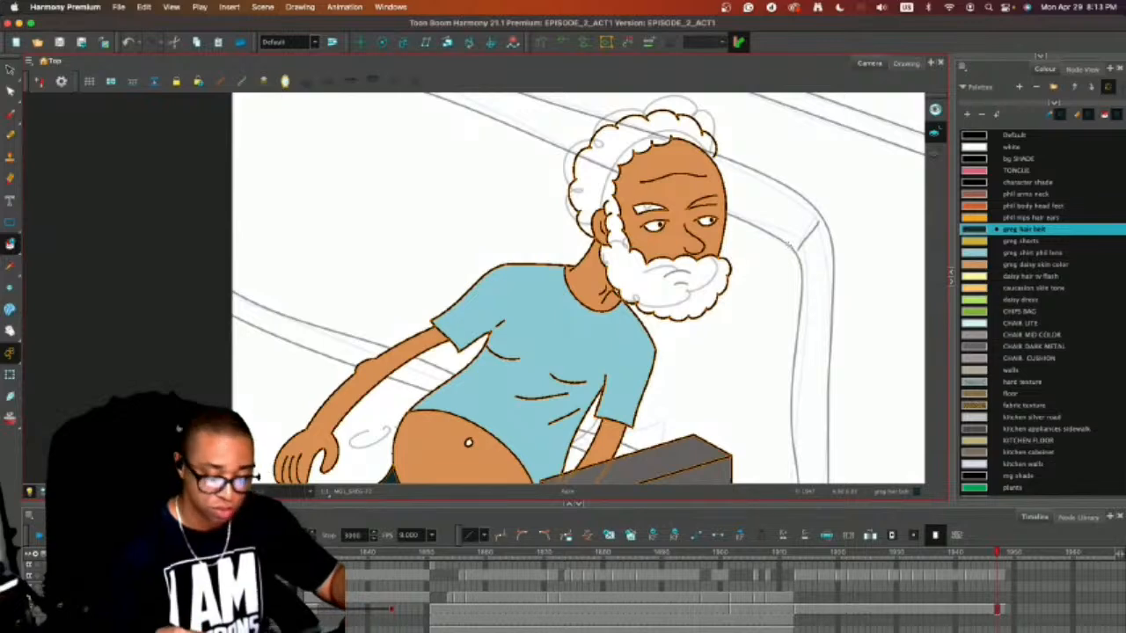
{"action": "key", "text": "alt+s"}
{"action": "left_click", "coordinate": [794, 231]}
{"action": "key", "text": "alt+slash"}
{"action": "left_click", "coordinate": [977, 136]}
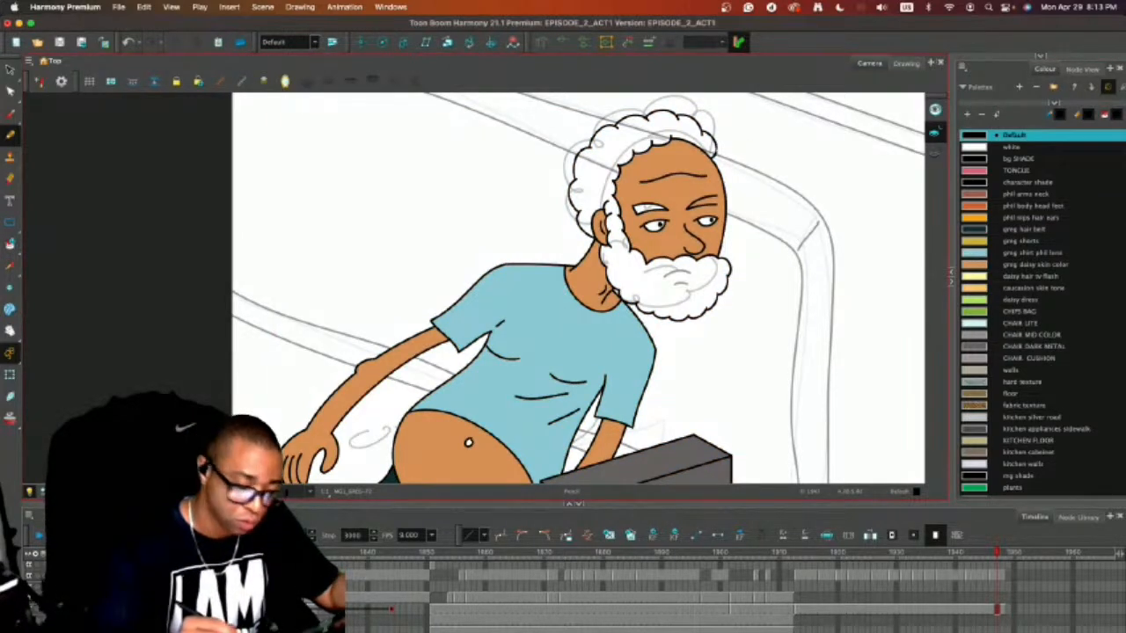
{"action": "key", "text": "super+a"}
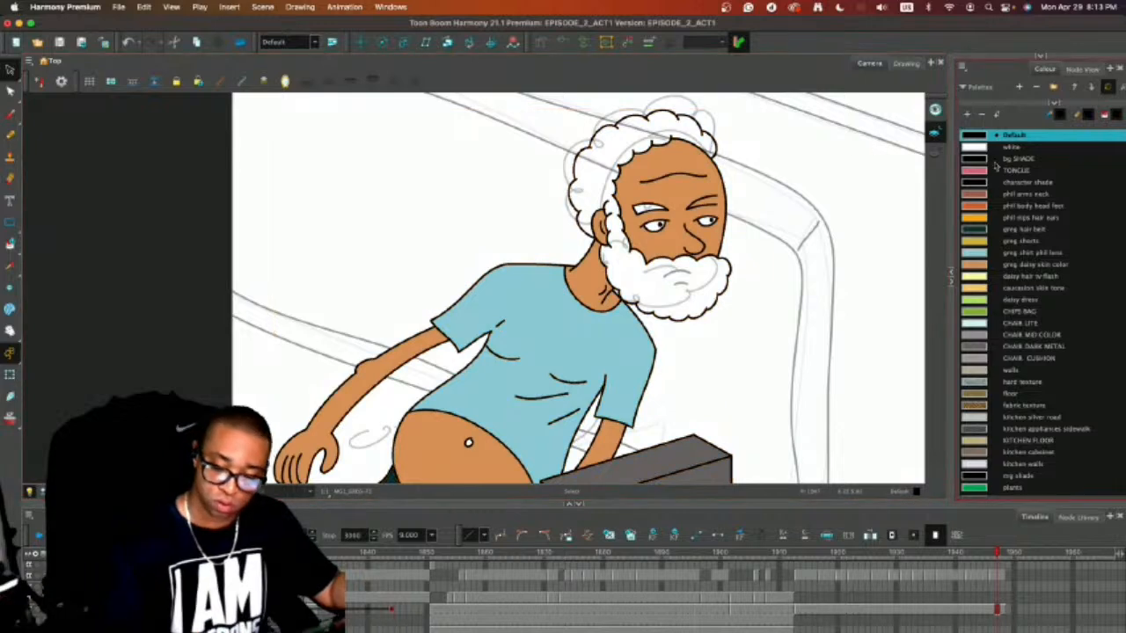
{"action": "left_click", "coordinate": [977, 231]}
{"action": "key", "text": "alt+i"}
{"action": "left_click", "coordinate": [689, 123]}
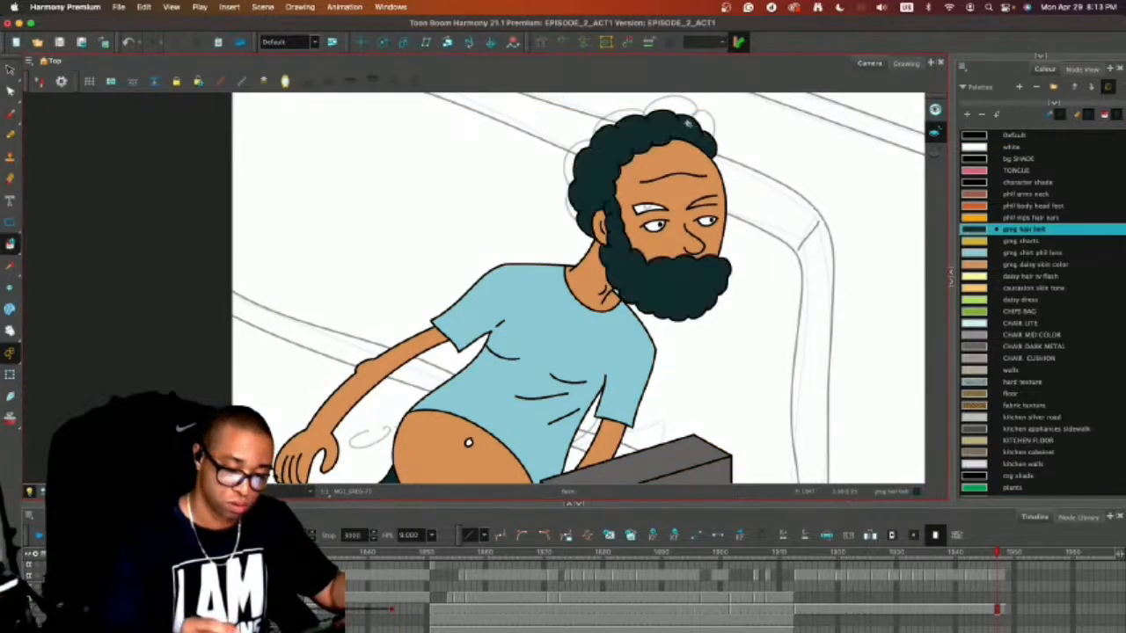
{"action": "left_click", "coordinate": [645, 207]}
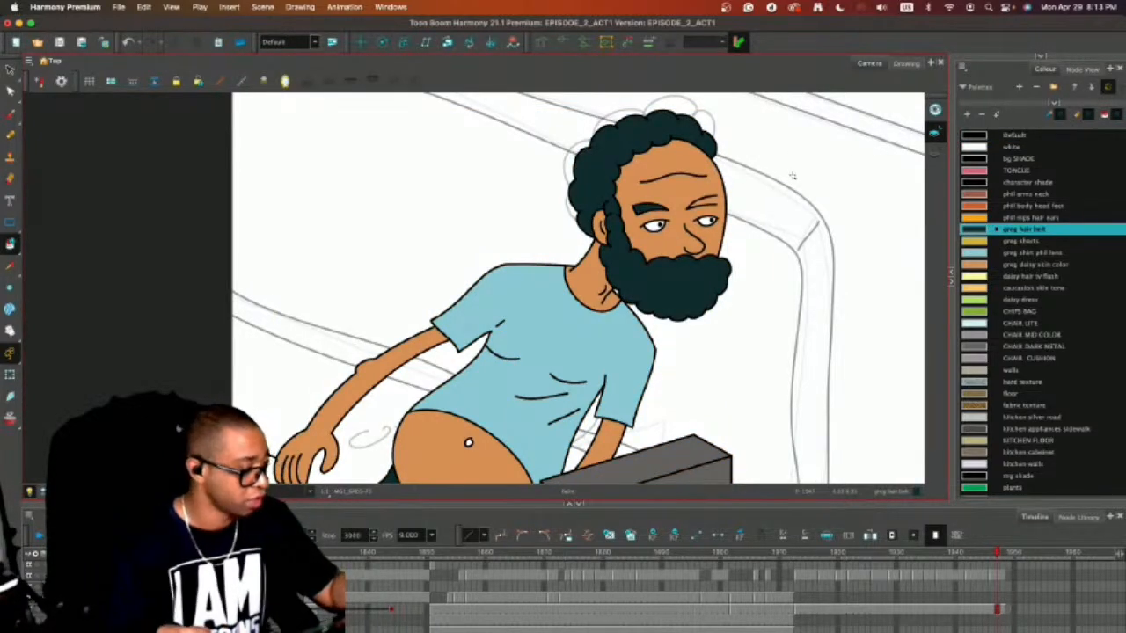
Undo the hair, beard and eyebrow fills and redo them.
{"action": "key", "text": "super+z"}
{"action": "key", "text": "super+z"}
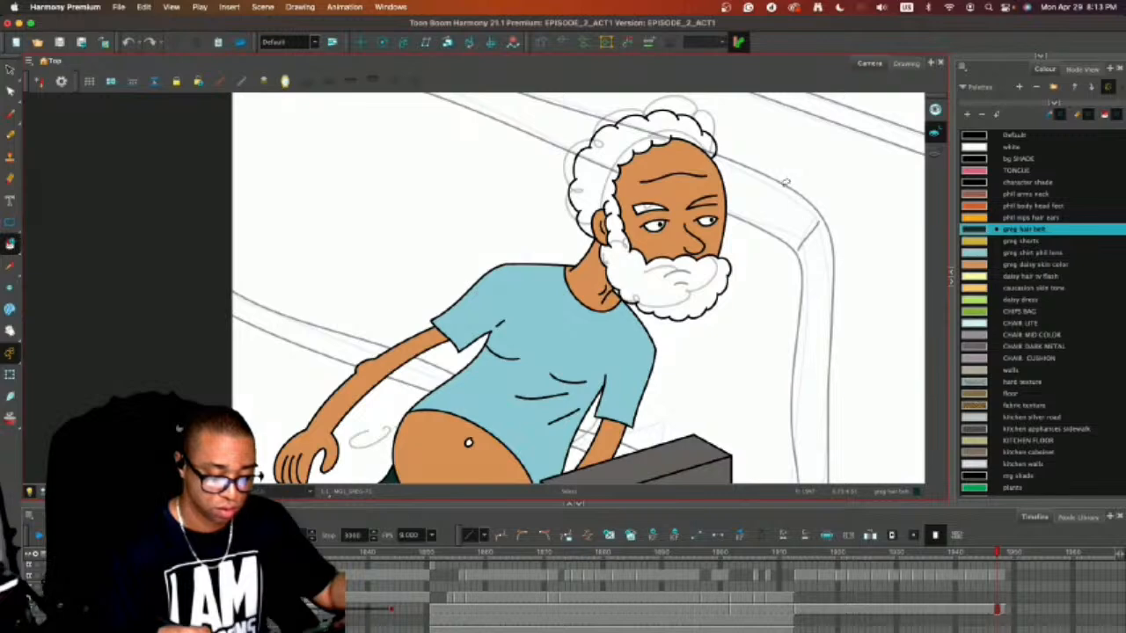
{"action": "key", "text": "super+shift+z"}
{"action": "key", "text": "super+shift+z"}
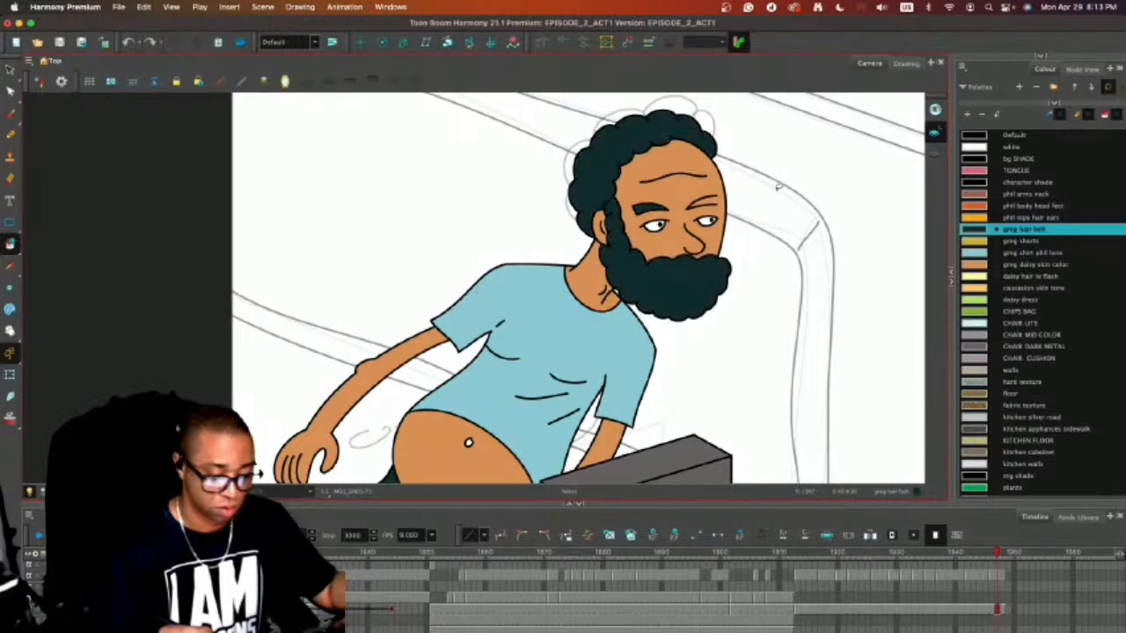
Close the outer end of the far eyebrow's outline with a pencil line in the Default colour.
{"action": "key", "text": "2"}
{"action": "key", "text": "2"}
{"action": "key", "text": "2"}
{"action": "left_click_drag", "start_coordinate": [789, 244], "coordinate": [599, 430]}
{"action": "key", "text": "alt+slash"}
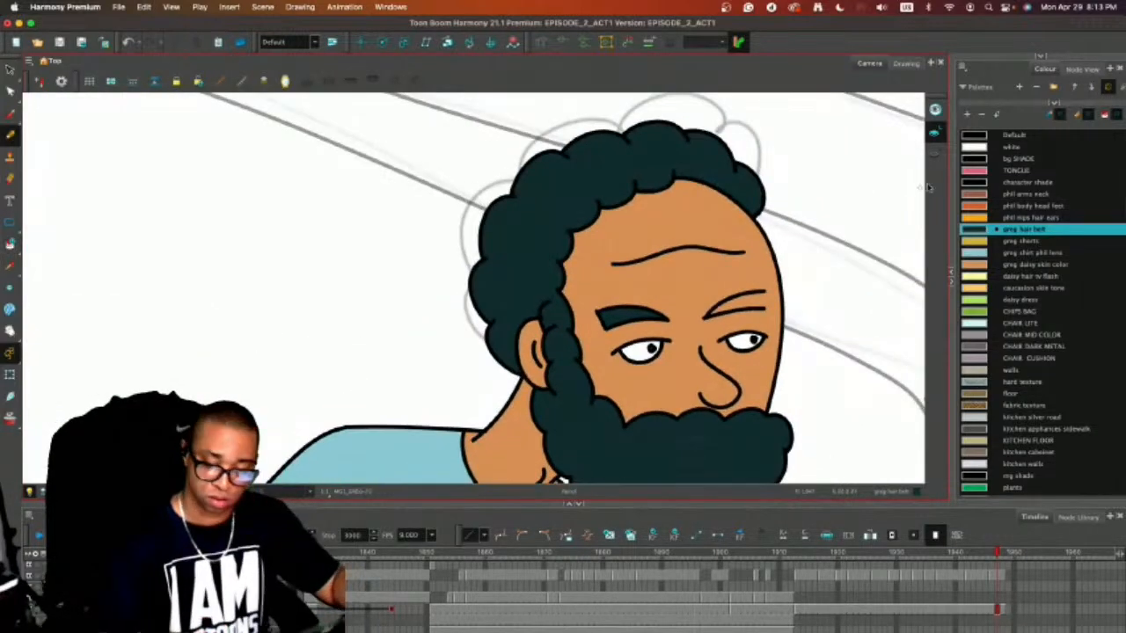
{"action": "left_click", "coordinate": [1007, 136]}
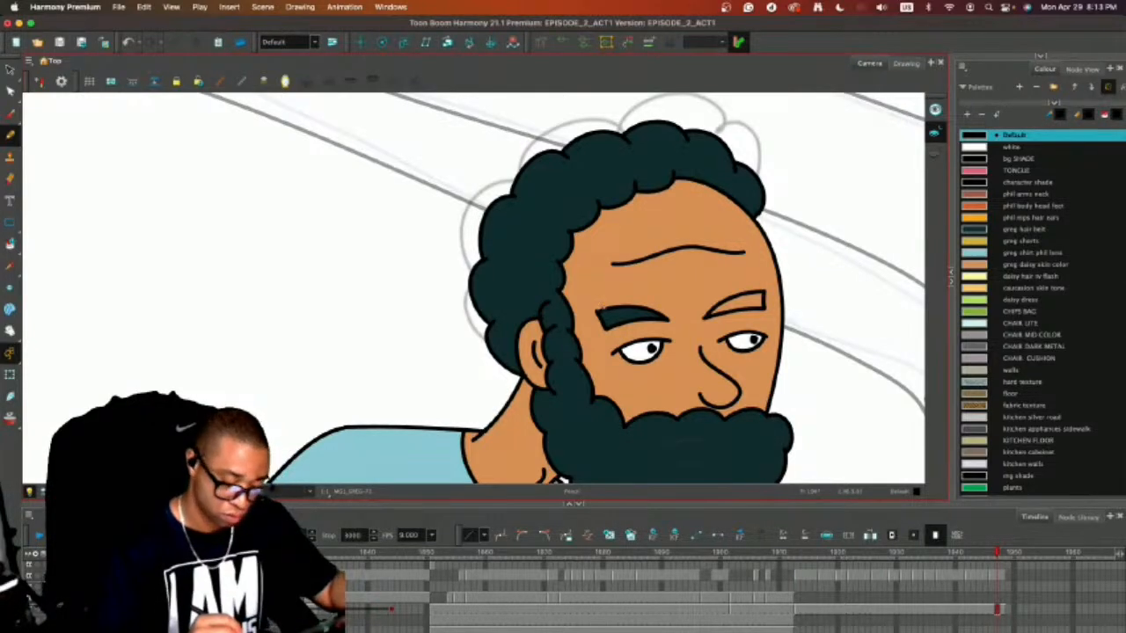
Delete the face fill and the near eyebrow's fill and outer end line, and redraw that end to close the eyebrow.
{"action": "key", "text": "alt+s"}
{"action": "left_click_drag", "start_coordinate": [596, 322], "coordinate": [612, 315]}
{"action": "key", "text": "Delete"}
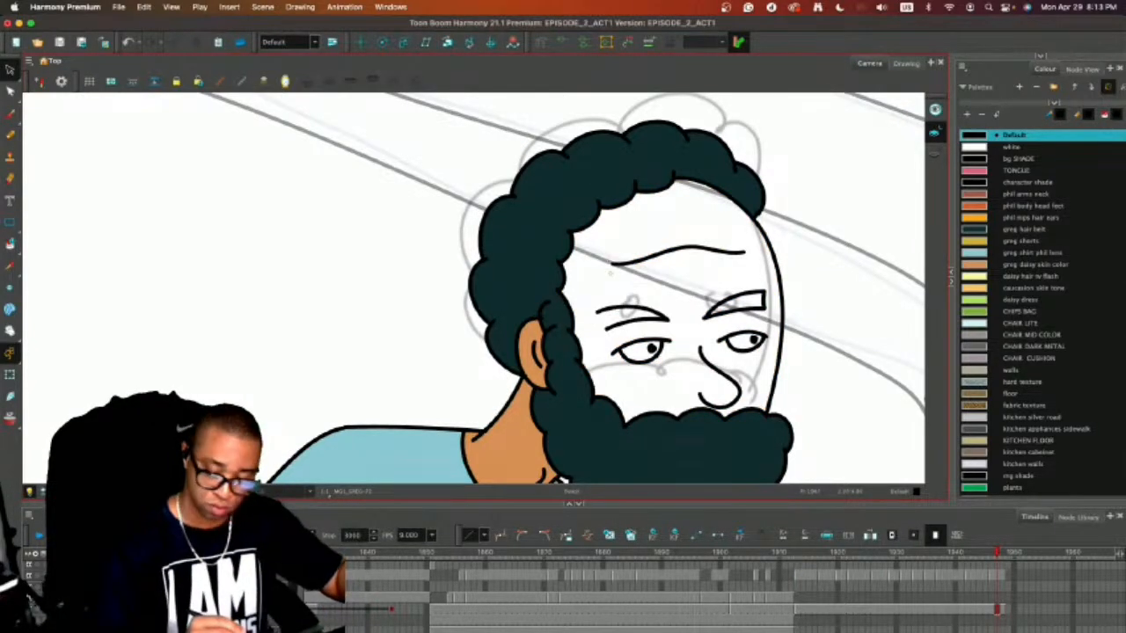
{"action": "key", "text": "alt+b"}
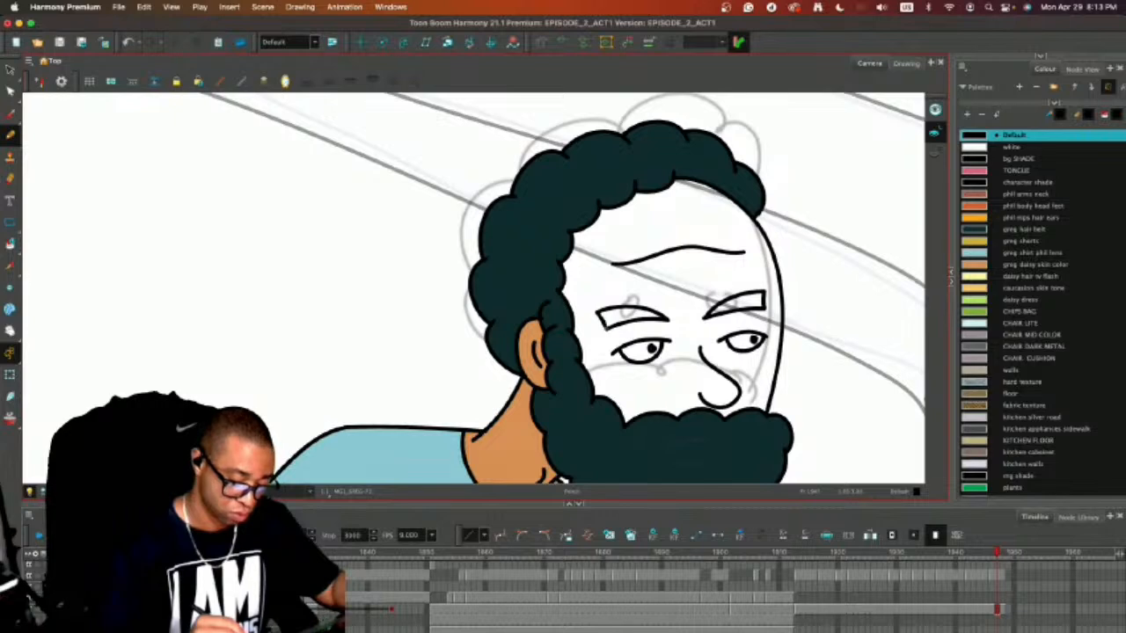
{"action": "key", "text": "ctrl+a"}
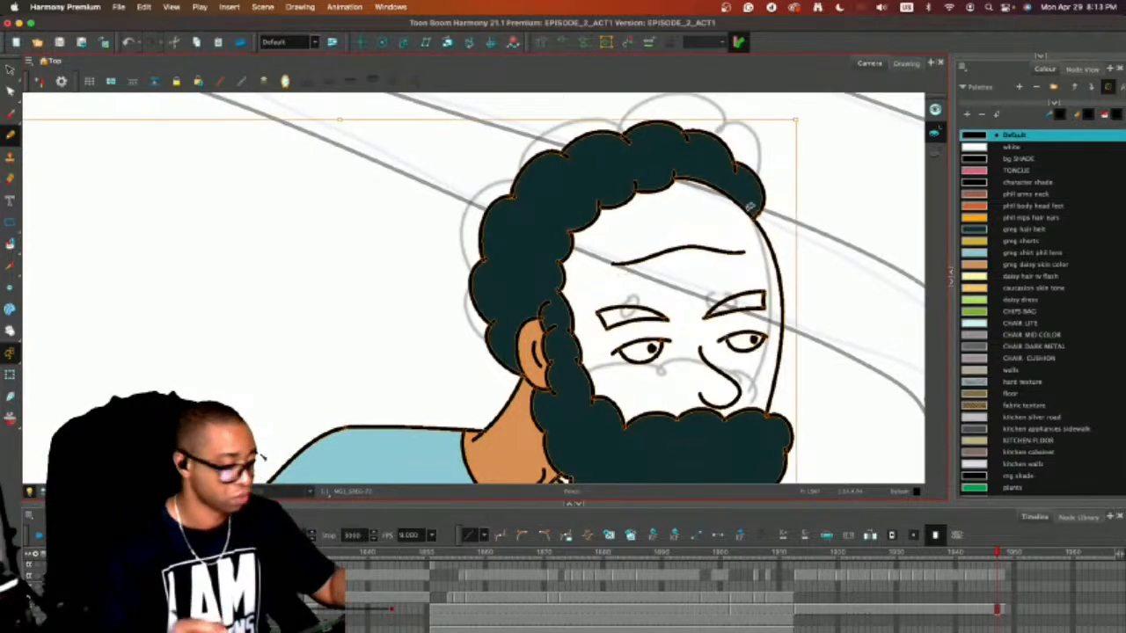
{"action": "key", "text": "alt+s"}
{"action": "key", "text": "Escape"}
Fill the face with the greg daisy skin color and both eyebrows with the greg hair belt colour.
{"action": "left_click", "coordinate": [974, 264]}
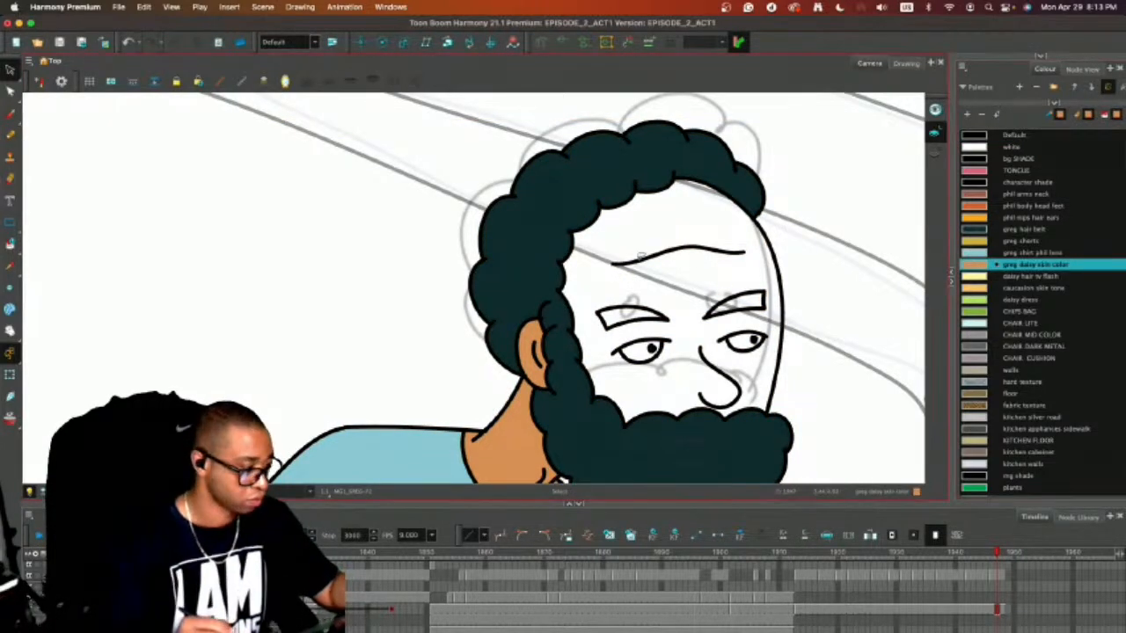
{"action": "key", "text": "alt+i"}
{"action": "left_click", "coordinate": [654, 278]}
{"action": "left_click", "coordinate": [974, 229]}
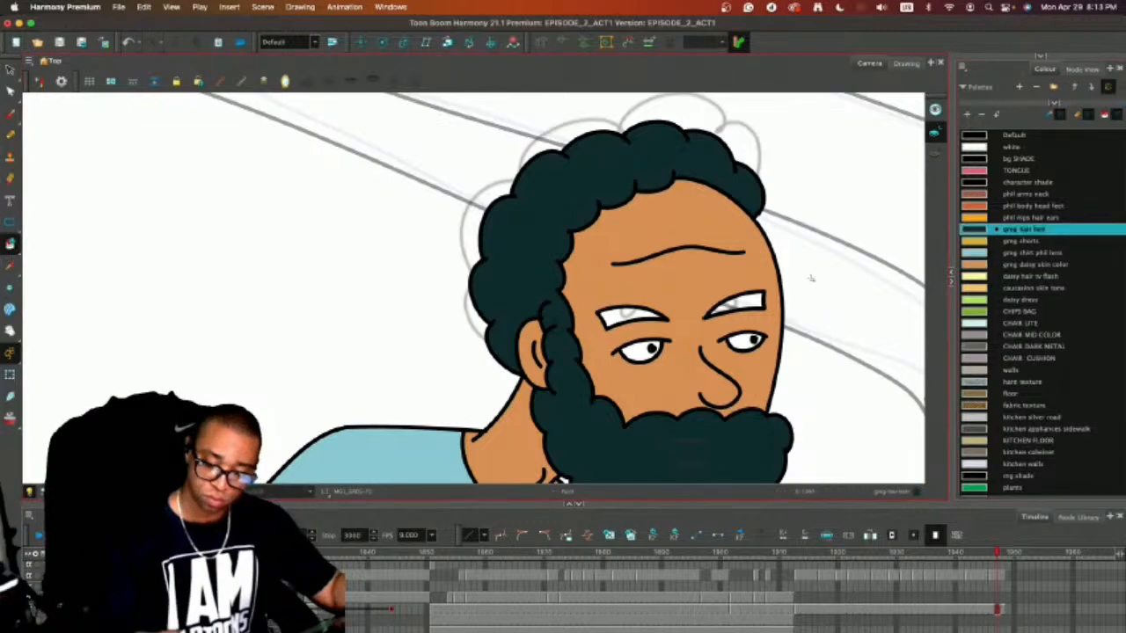
{"action": "left_click", "coordinate": [743, 301]}
{"action": "left_click", "coordinate": [637, 314]}
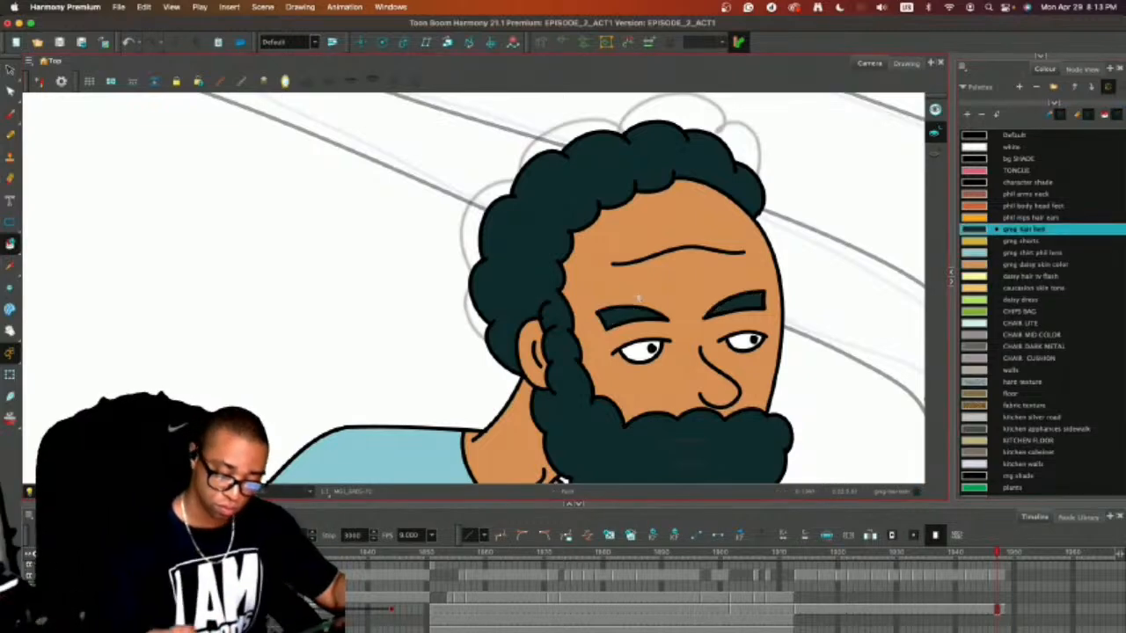
Delete the shirt's fill and refill the shirt with the greg shirt phil lens colour.
{"action": "left_click", "coordinate": [974, 145]}
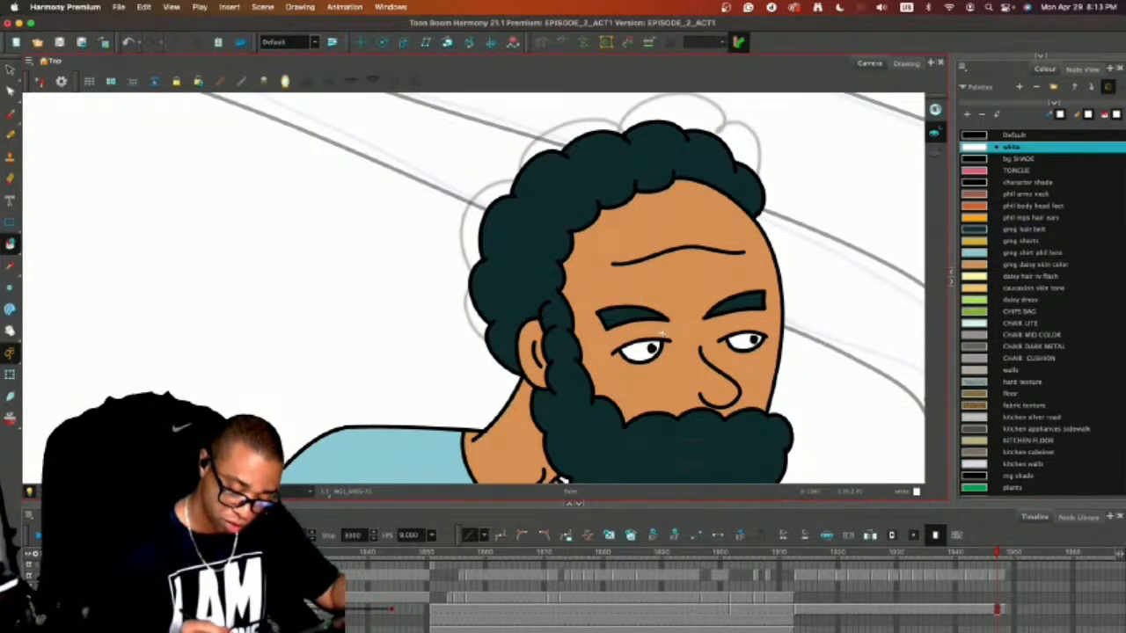
{"action": "key", "text": "1"}
{"action": "key", "text": "1"}
{"action": "key", "text": "1"}
{"action": "key", "text": "1"}
{"action": "key", "text": "1"}
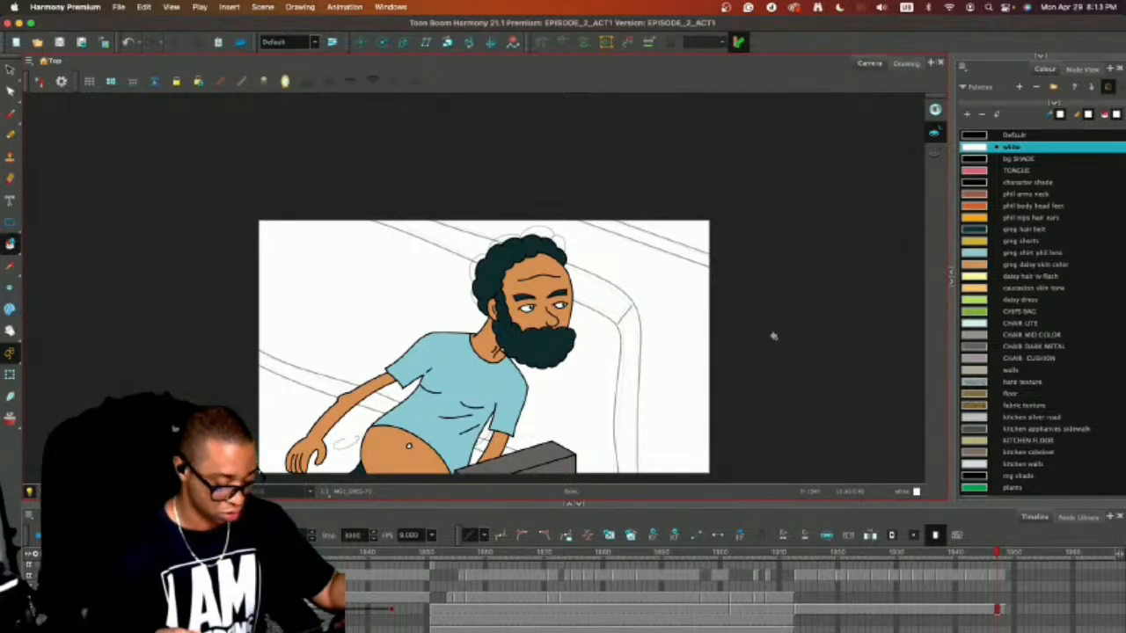
{"action": "left_click", "coordinate": [440, 383]}
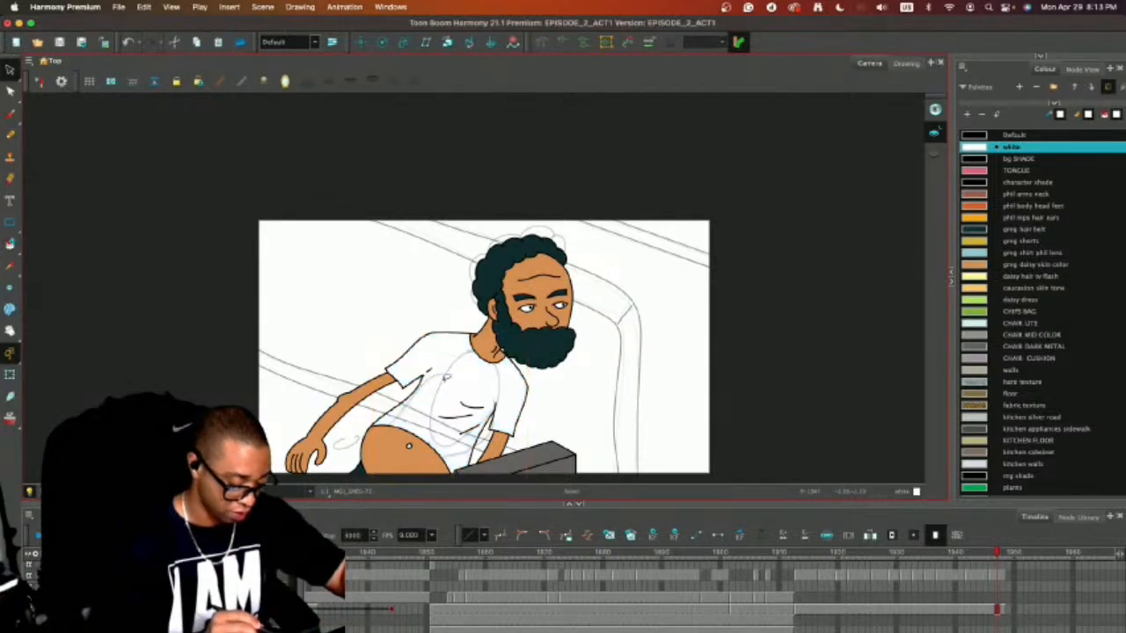
{"action": "key", "text": "alt+slash"}
{"action": "left_click", "coordinate": [1014, 135]}
{"action": "key", "text": "2"}
{"action": "key", "text": "2"}
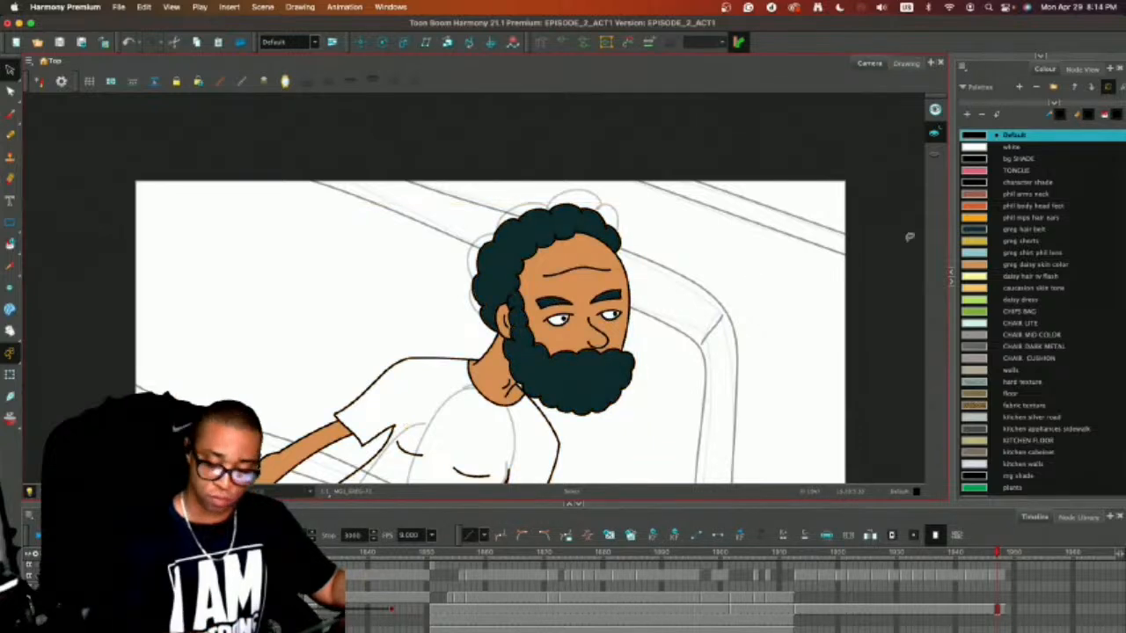
{"action": "left_click", "coordinate": [1011, 252]}
{"action": "key", "text": "alt+i"}
{"action": "left_click", "coordinate": [536, 430]}
{"action": "mouse_move", "coordinate": [718, 397]}
{"action": "left_mouse_down"}
{"action": "mouse_move", "coordinate": [818, 273]}
{"action": "mouse_move", "coordinate": [820, 283]}
{"action": "left_mouse_up"}
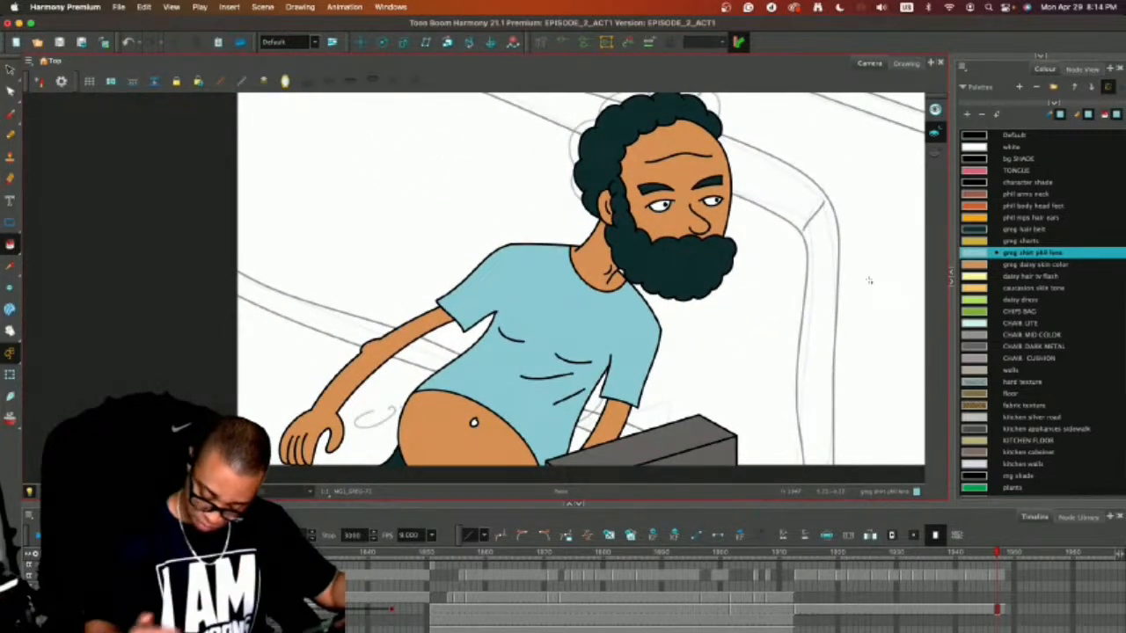
On the background drawing, draw a rectangle in the Default colour around the camera frame with the camera mask turned off.
{"action": "left_click", "coordinate": [972, 264]}
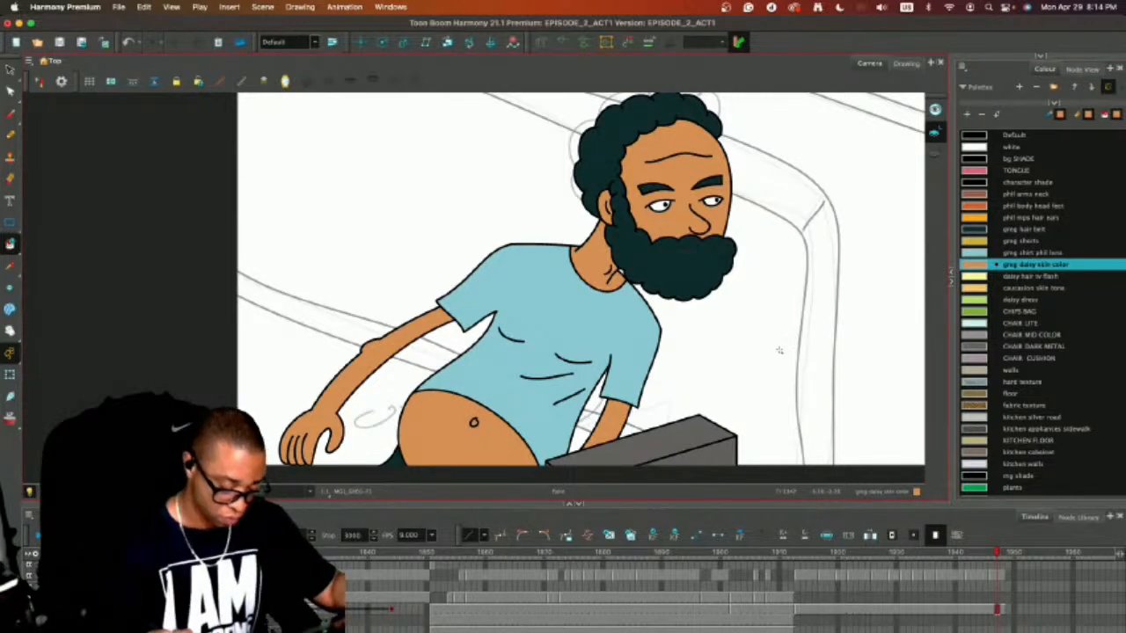
{"action": "key", "text": "alt+s"}
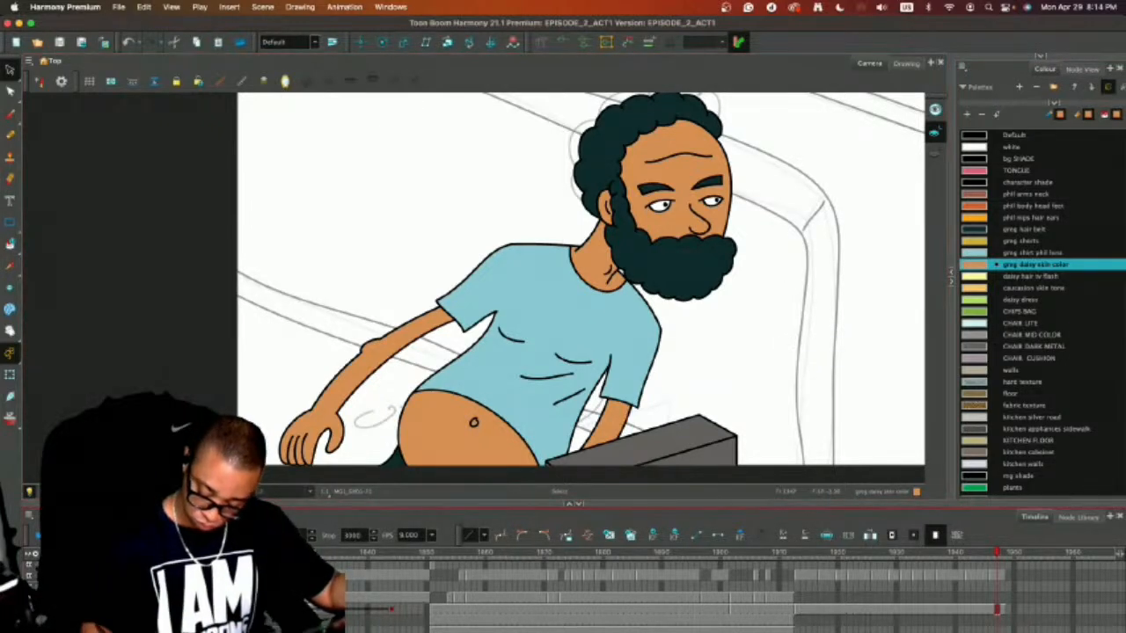
{"action": "left_click", "coordinate": [997, 621]}
{"action": "key", "text": "2"}
{"action": "key", "text": "2"}
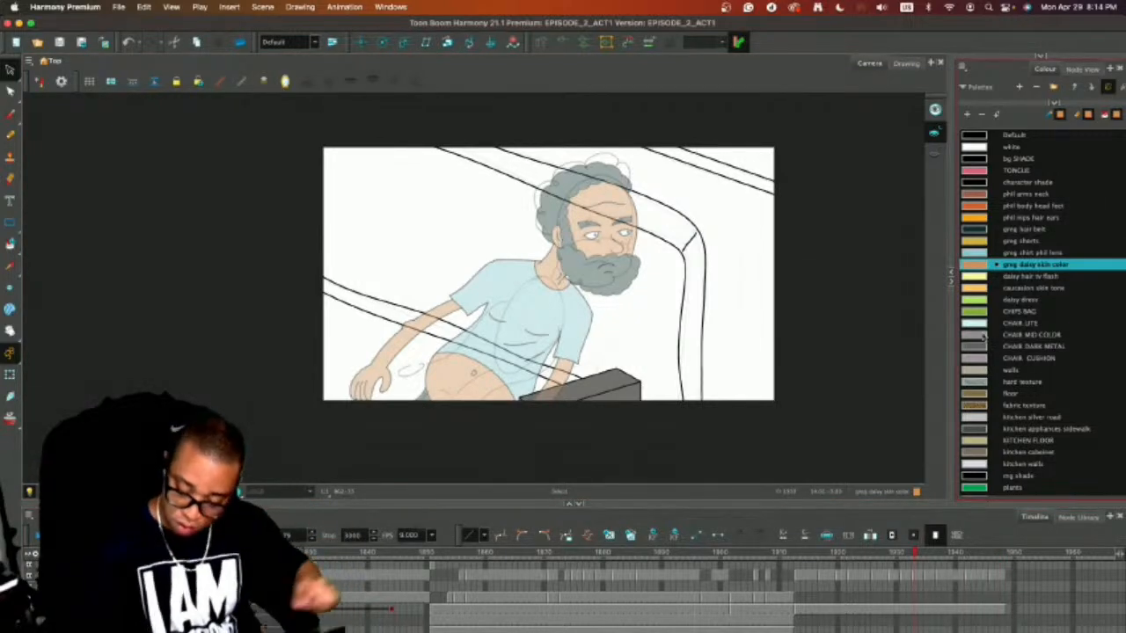
{"action": "left_click", "coordinate": [978, 392]}
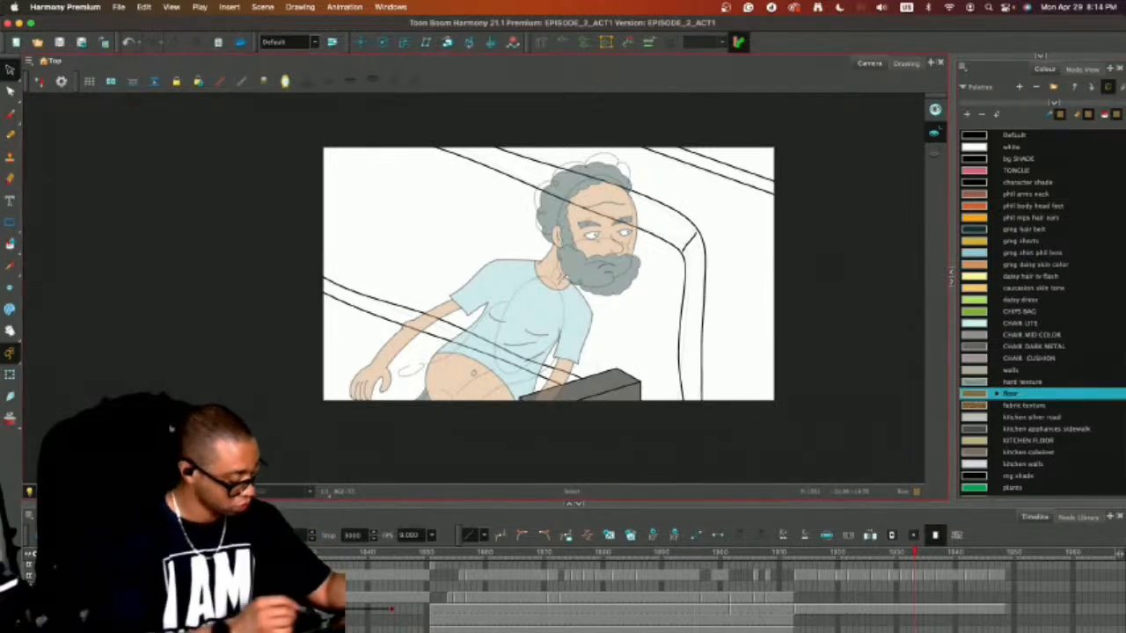
{"action": "left_click", "coordinate": [9, 223]}
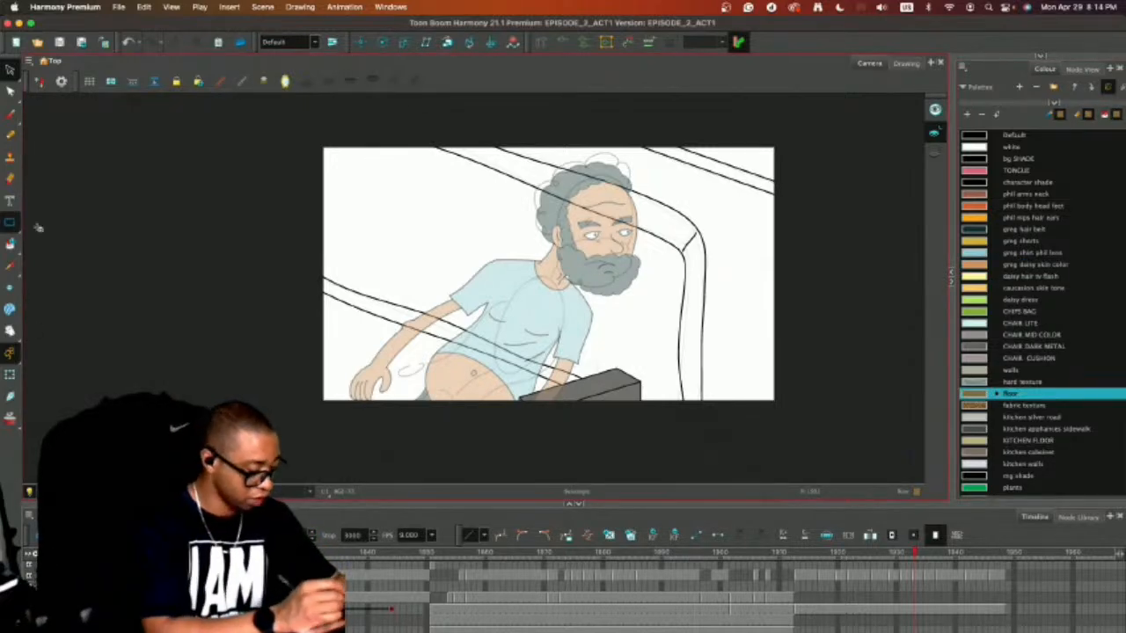
{"action": "left_click", "coordinate": [976, 138]}
{"action": "left_click", "coordinate": [74, 492]}
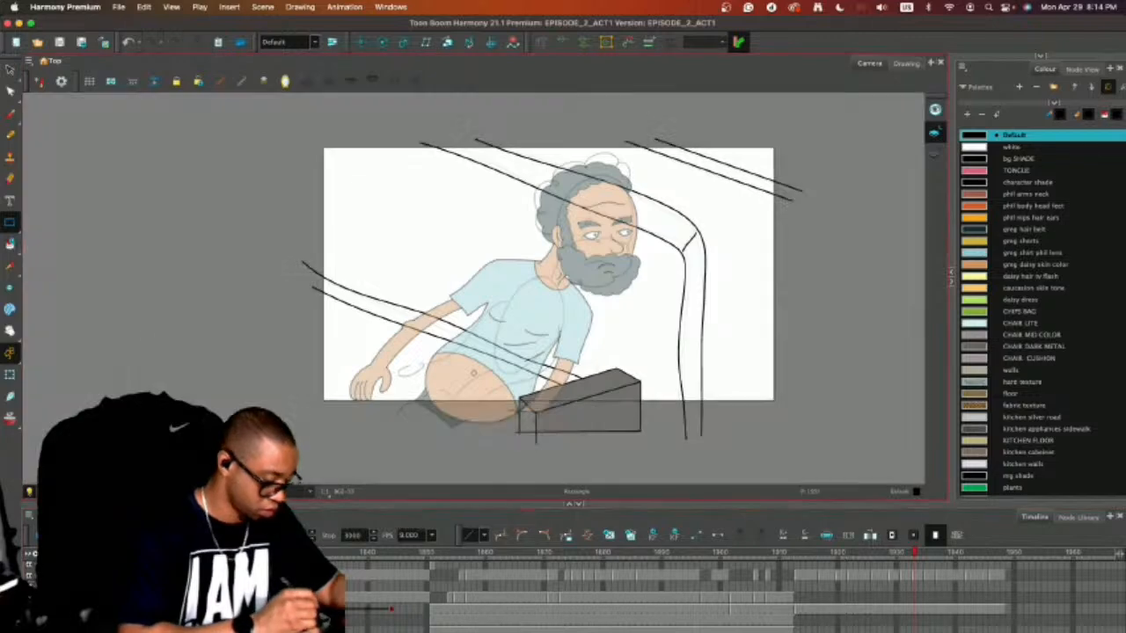
{"action": "left_click_drag", "start_coordinate": [321, 148], "coordinate": [777, 402]}
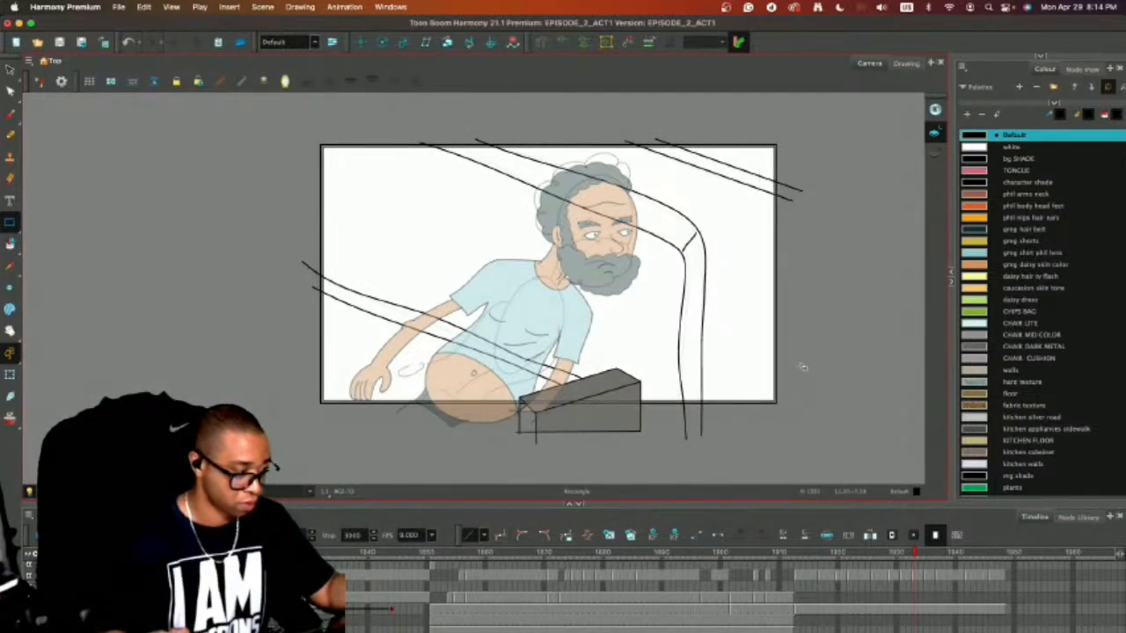
Fill the floor area beside and behind the chair with the floor colour.
{"action": "left_click", "coordinate": [981, 393]}
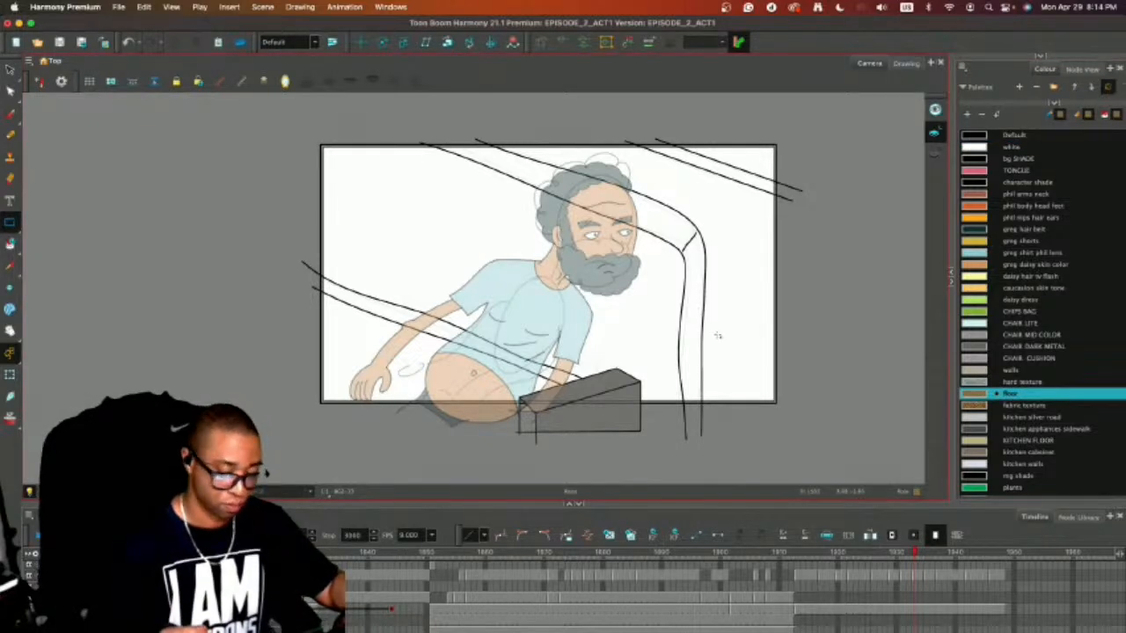
{"action": "key", "text": "alt+i"}
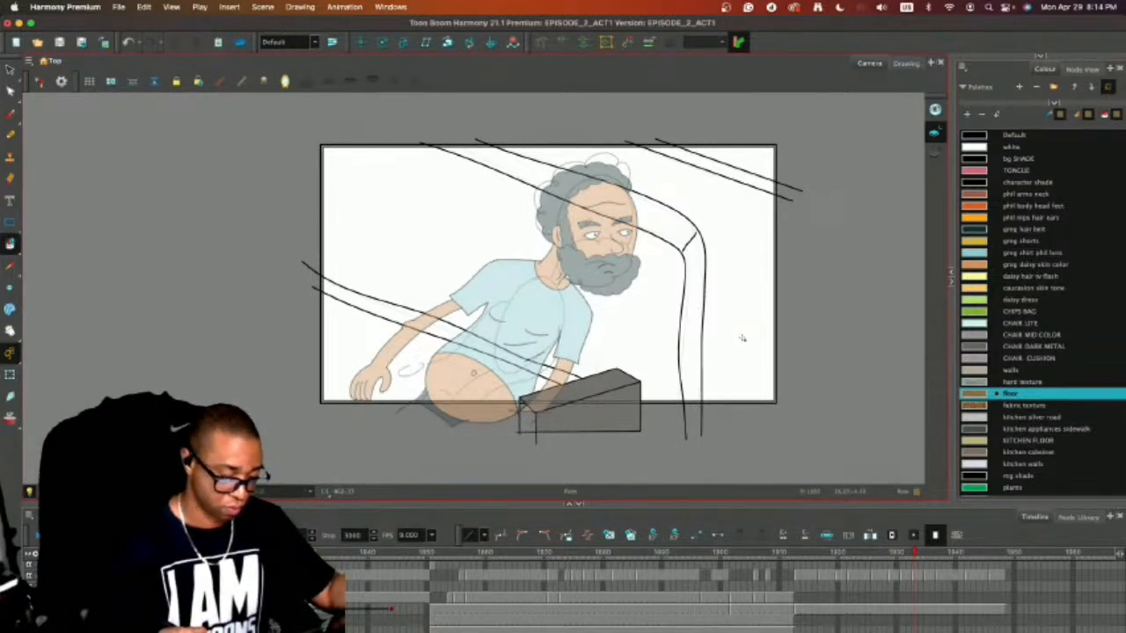
{"action": "left_click", "coordinate": [743, 330]}
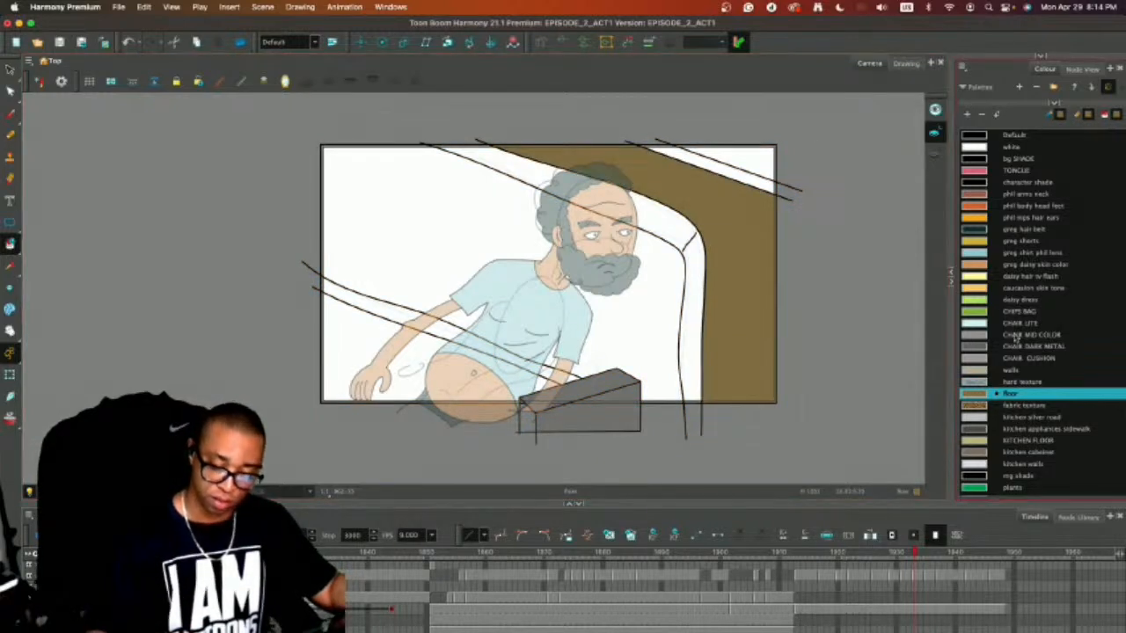
Fill the chair's cushion areas with CHAIR CUSHION and the narrow band across the seat with CHAIR MID COLOR.
{"action": "left_click", "coordinate": [978, 358]}
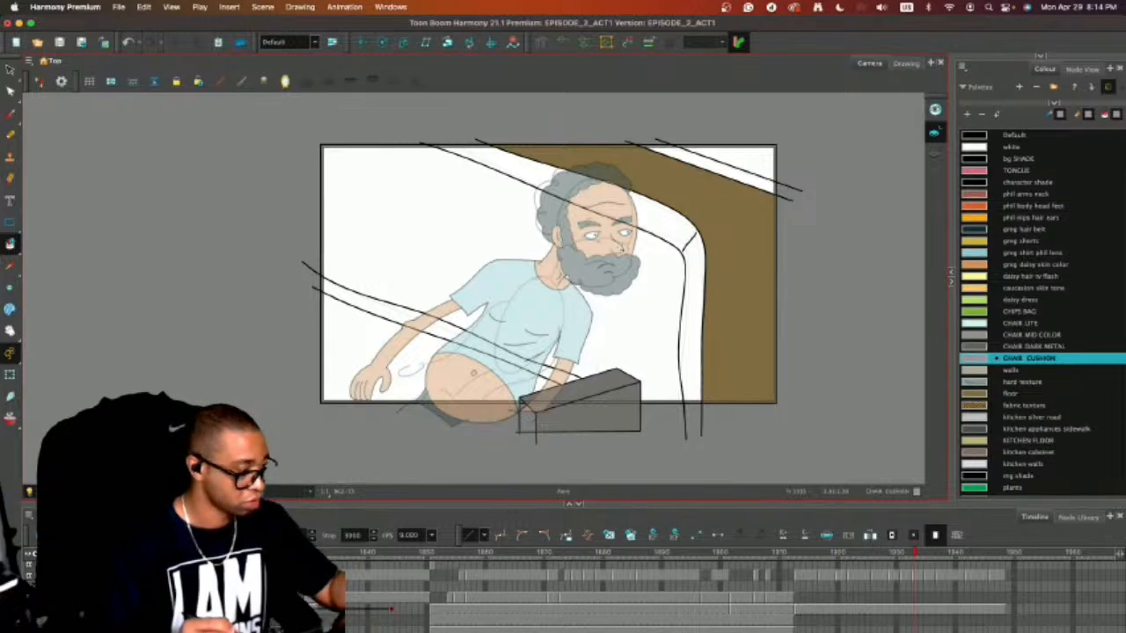
{"action": "left_click", "coordinate": [651, 252]}
{"action": "left_click", "coordinate": [459, 376]}
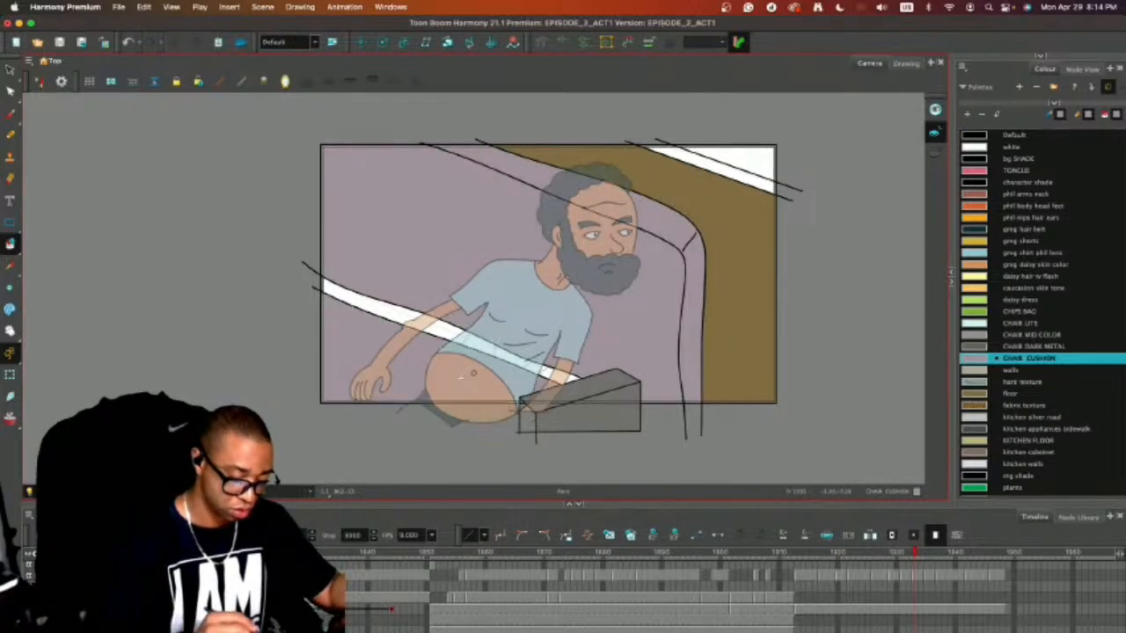
{"action": "left_click", "coordinate": [980, 335]}
{"action": "left_click", "coordinate": [510, 349]}
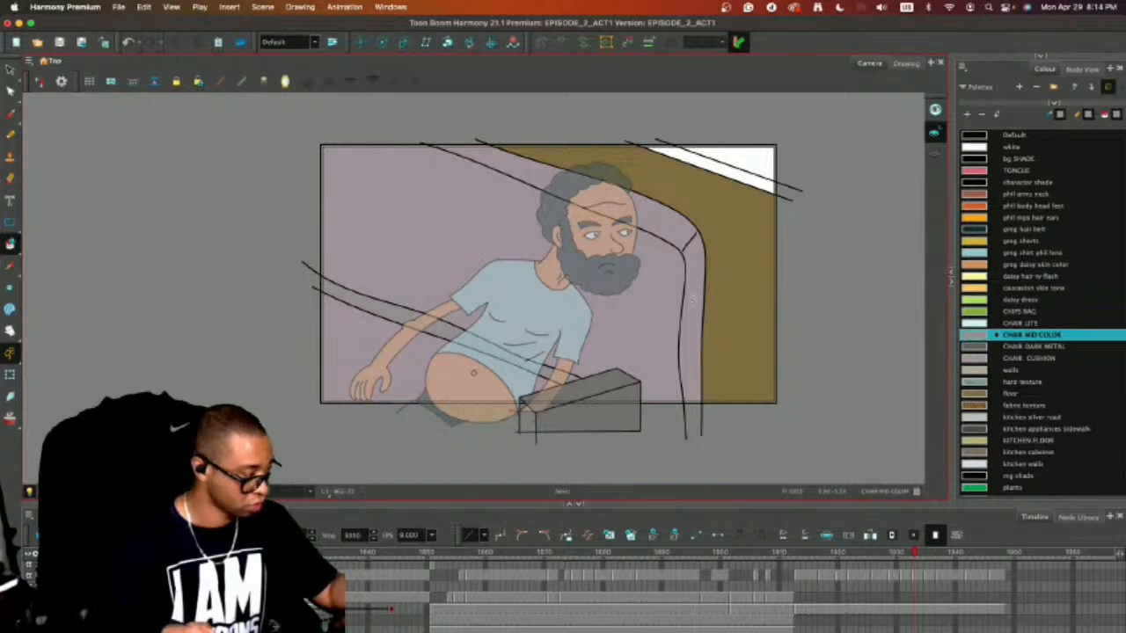
Save the scene, turn off the light table and turn the camera mask back on to show the full-colour frame.
{"action": "key", "text": "super+s"}
{"action": "left_click", "coordinate": [29, 491]}
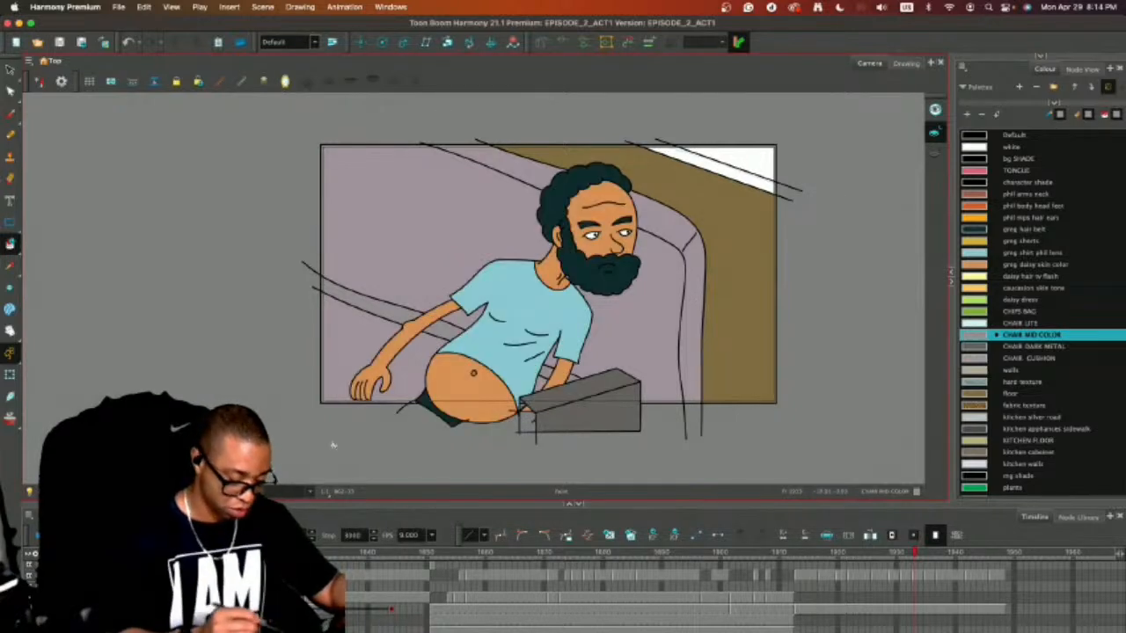
{"action": "left_click", "coordinate": [167, 492]}
{"action": "key", "text": "2"}
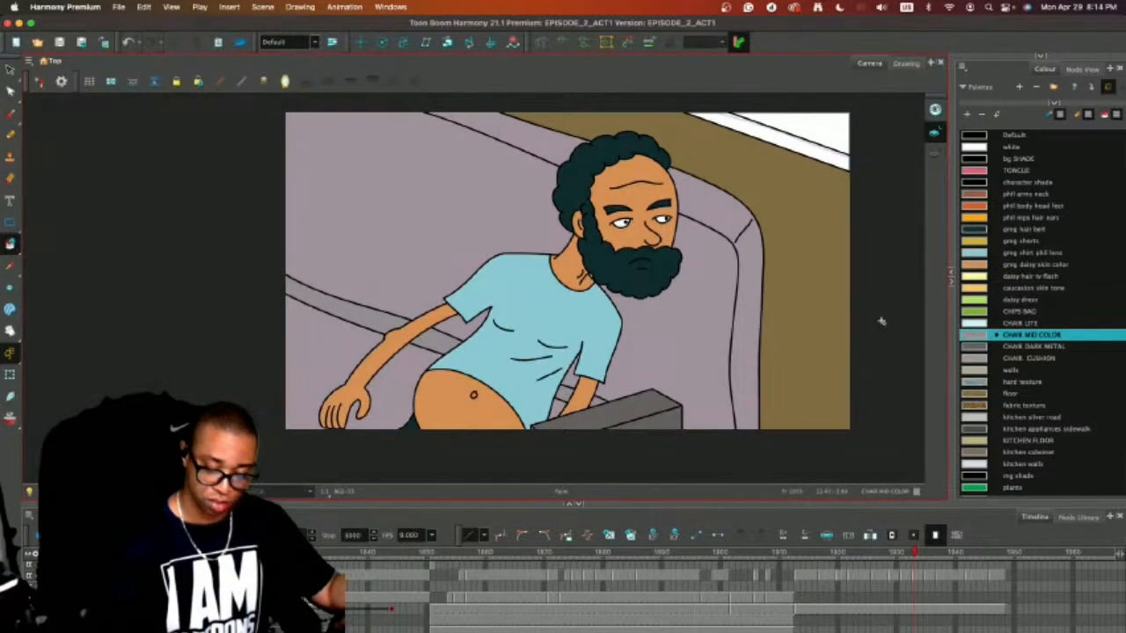
{"action": "left_click_drag", "start_coordinate": [881, 322], "coordinate": [839, 364]}
Fill the wall and the strip below it in the frame's upper corner with the walls colour.
{"action": "left_click", "coordinate": [1000, 369]}
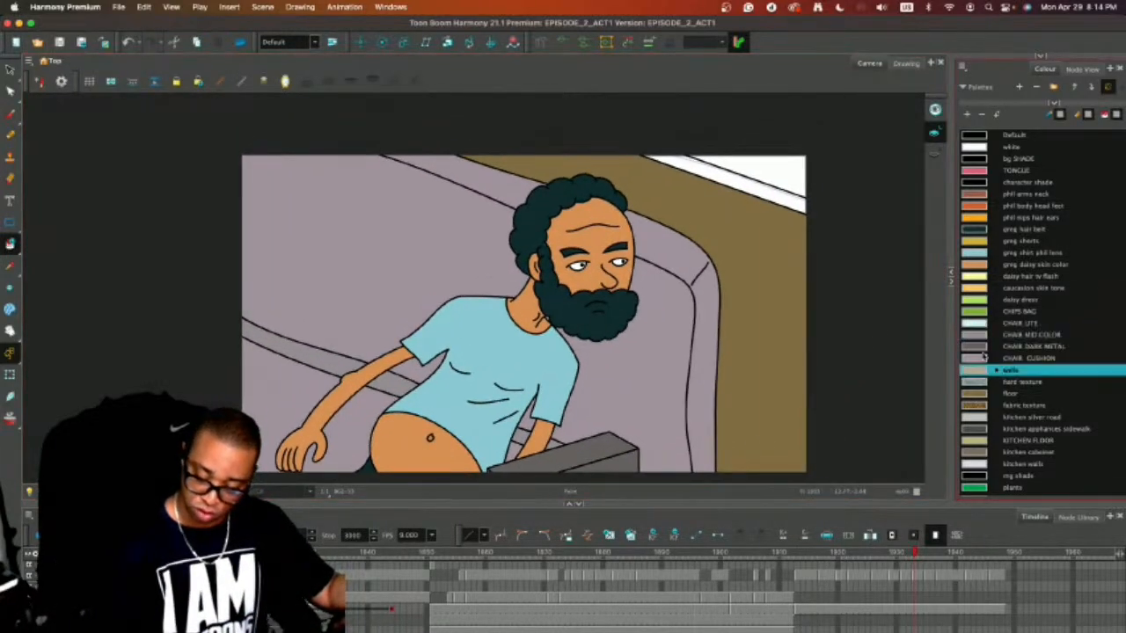
{"action": "left_click", "coordinate": [773, 171]}
{"action": "left_click", "coordinate": [774, 191]}
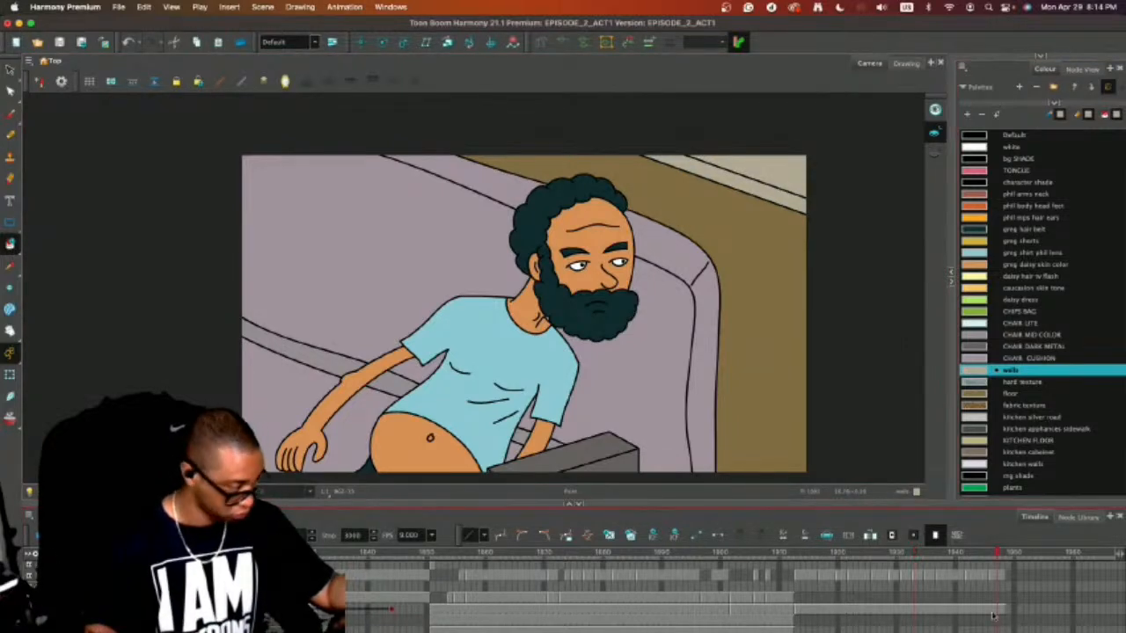
Select the empty background shade cell at the first frame of the shot.
{"action": "key", "text": "super+v"}
{"action": "key", "text": "period"}
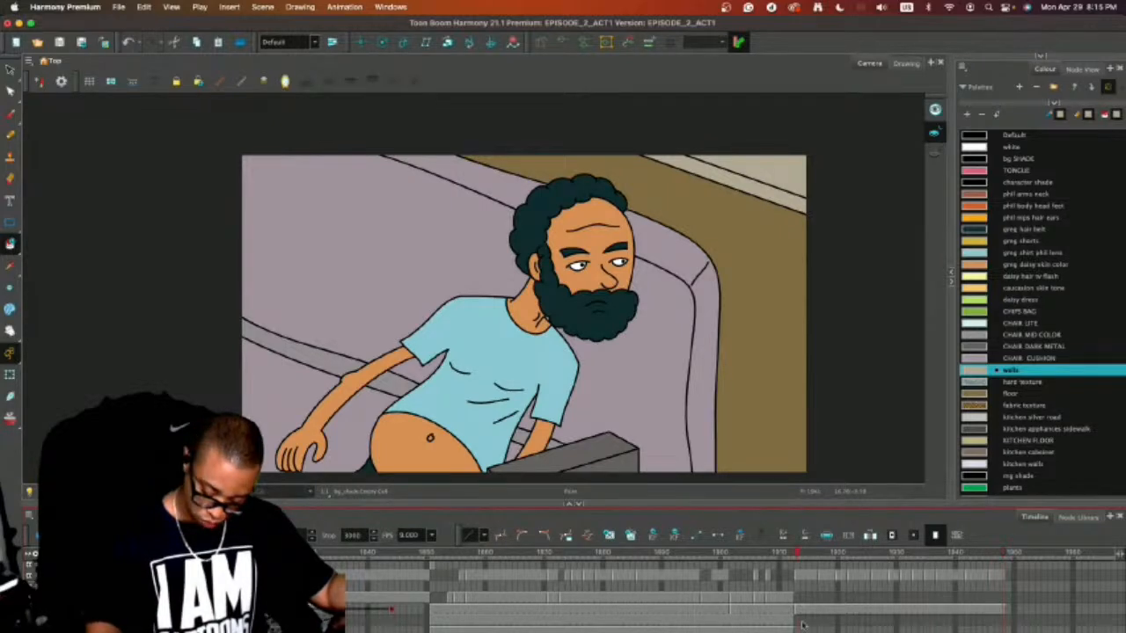
{"action": "key", "text": "alt+s"}
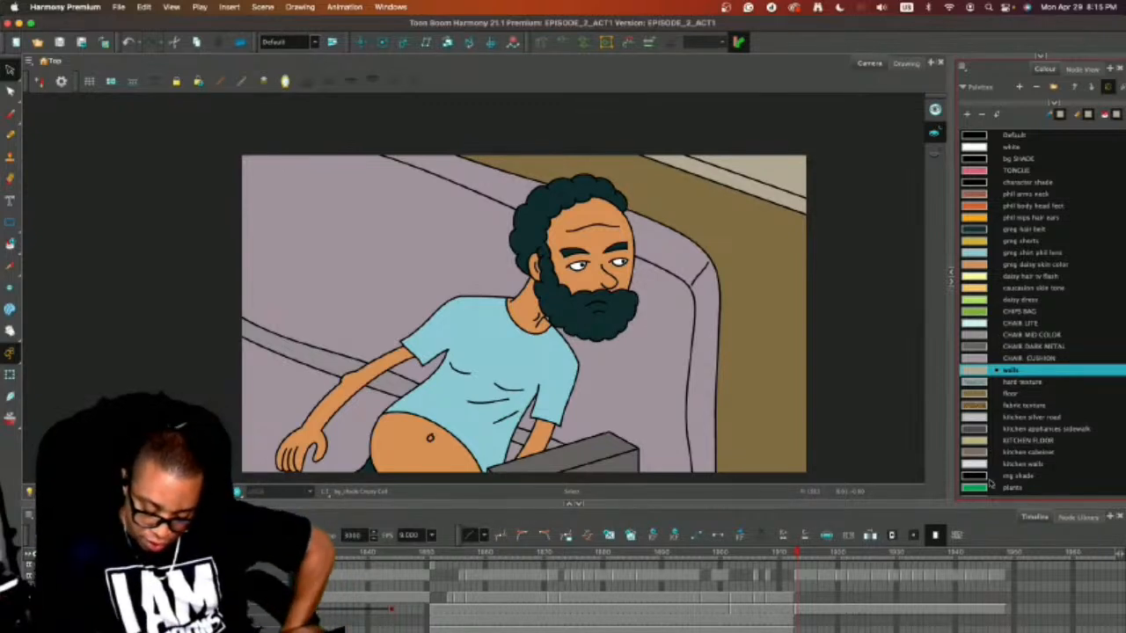
Enlarge the colour palette area and choose the hard texture swatch for the Paint tool.
{"action": "left_click_drag", "start_coordinate": [983, 500], "coordinate": [983, 533]}
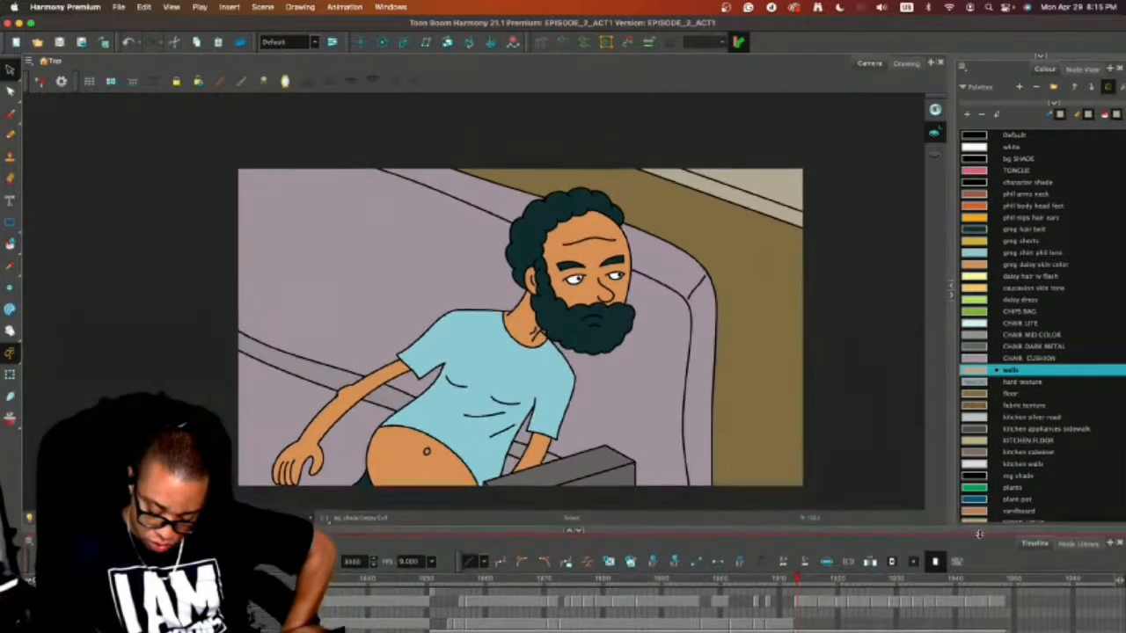
{"action": "left_click_drag", "start_coordinate": [952, 434], "coordinate": [883, 434]}
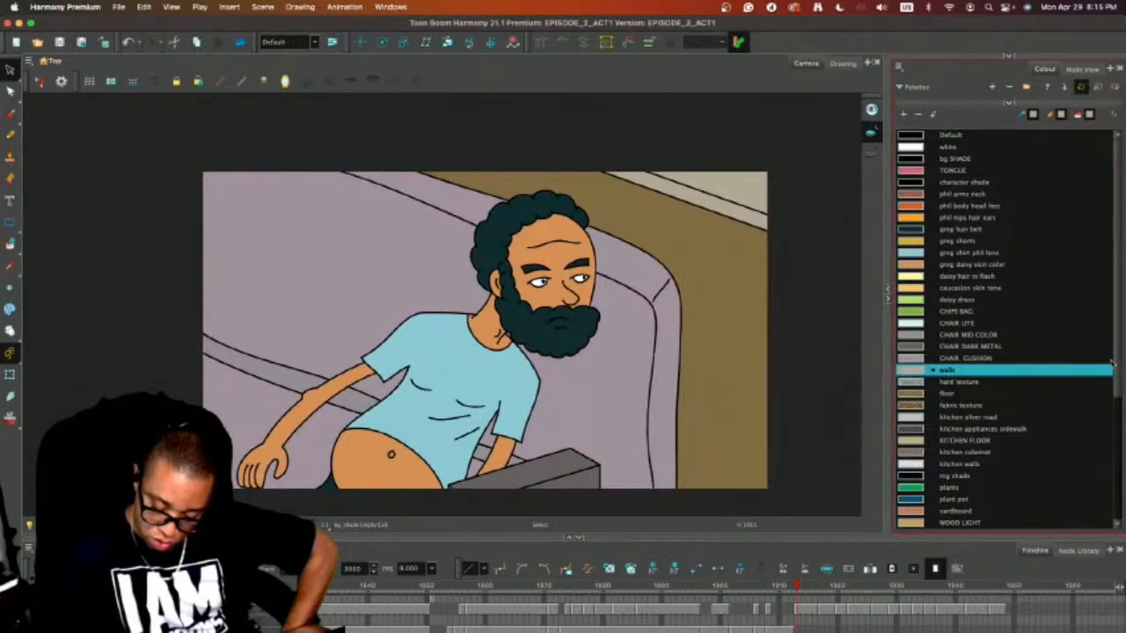
{"action": "scroll", "coordinate": [1116, 383], "scroll_direction": "down", "scroll_amount": 3}
{"action": "scroll", "coordinate": [1116, 405], "scroll_direction": "down", "scroll_amount": 2}
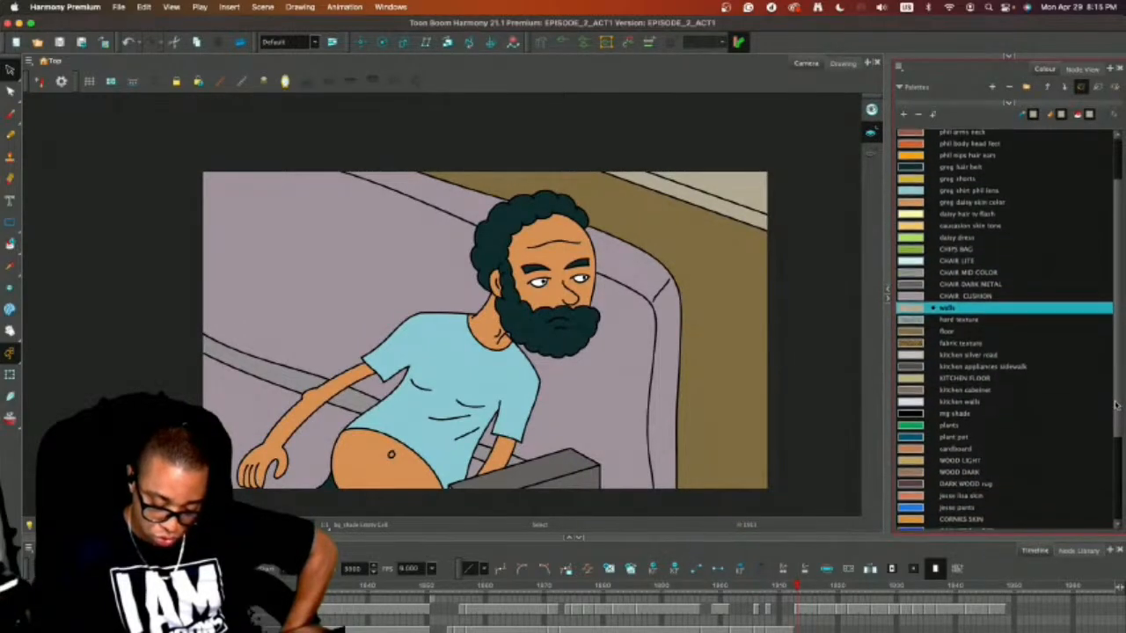
{"action": "left_click_drag", "start_coordinate": [1117, 416], "coordinate": [1064, 344]}
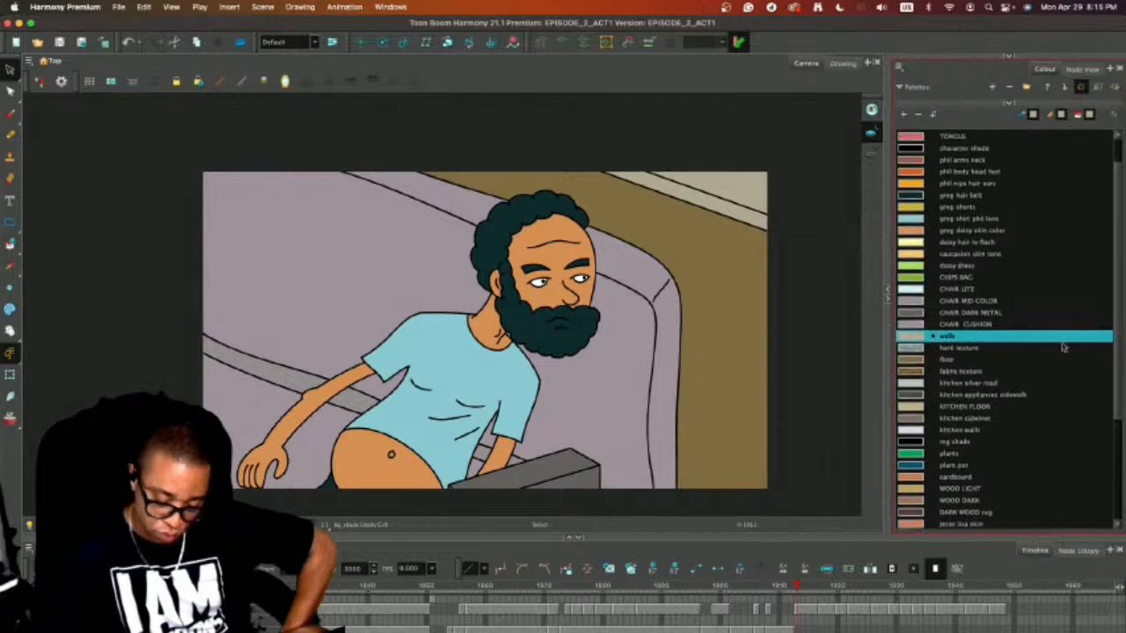
{"action": "left_click", "coordinate": [1064, 348]}
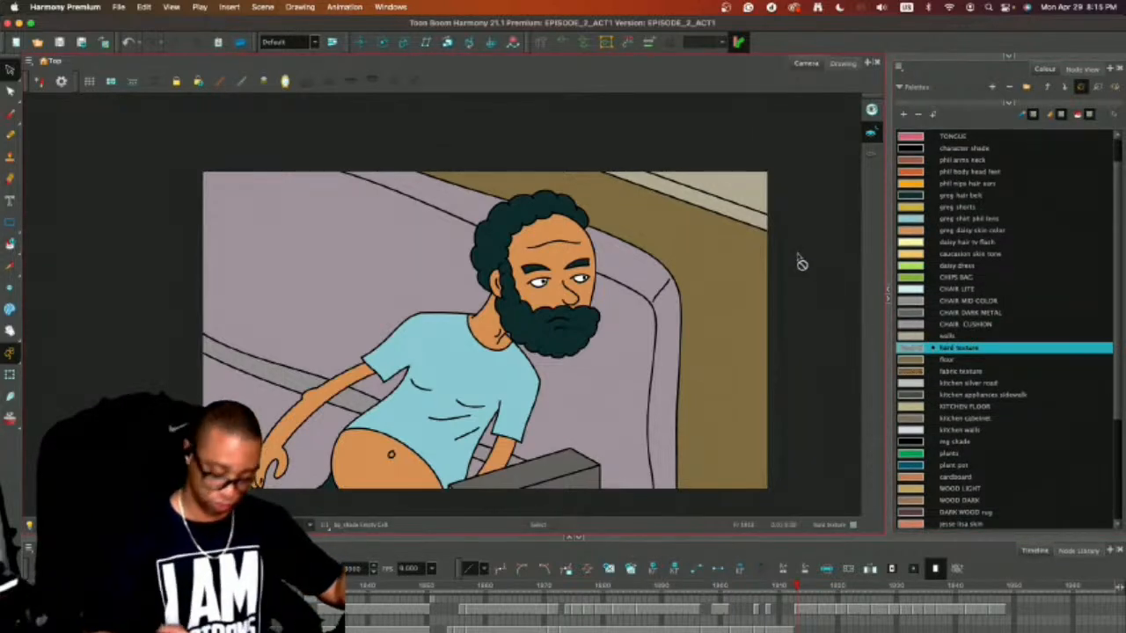
{"action": "key", "text": "alt+i"}
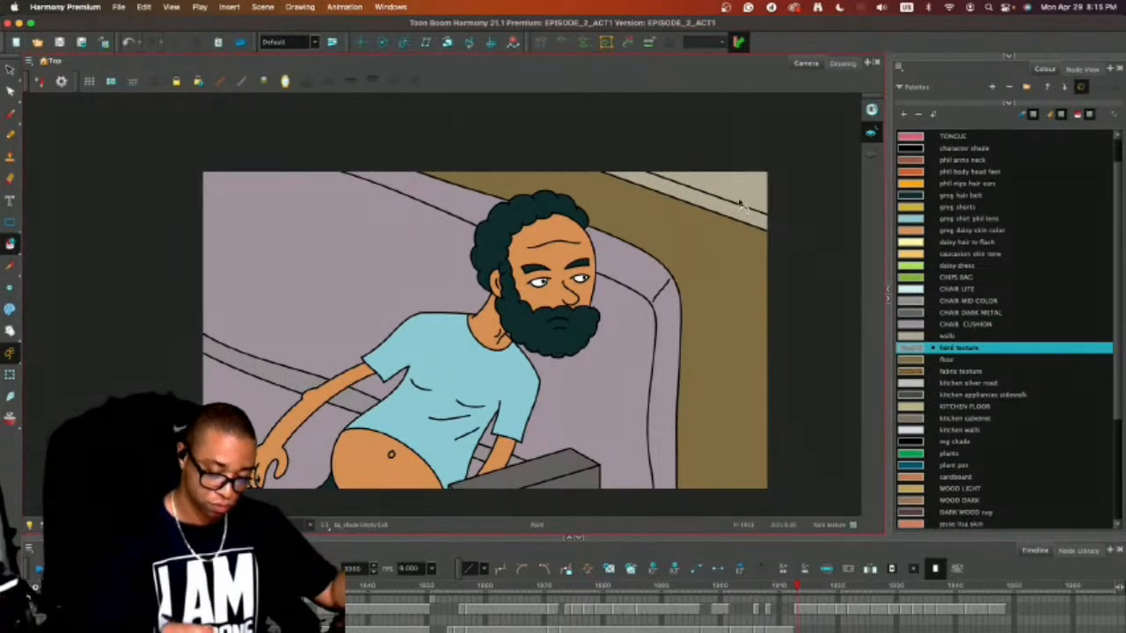
{"action": "left_click_drag", "start_coordinate": [796, 586], "coordinate": [861, 586]}
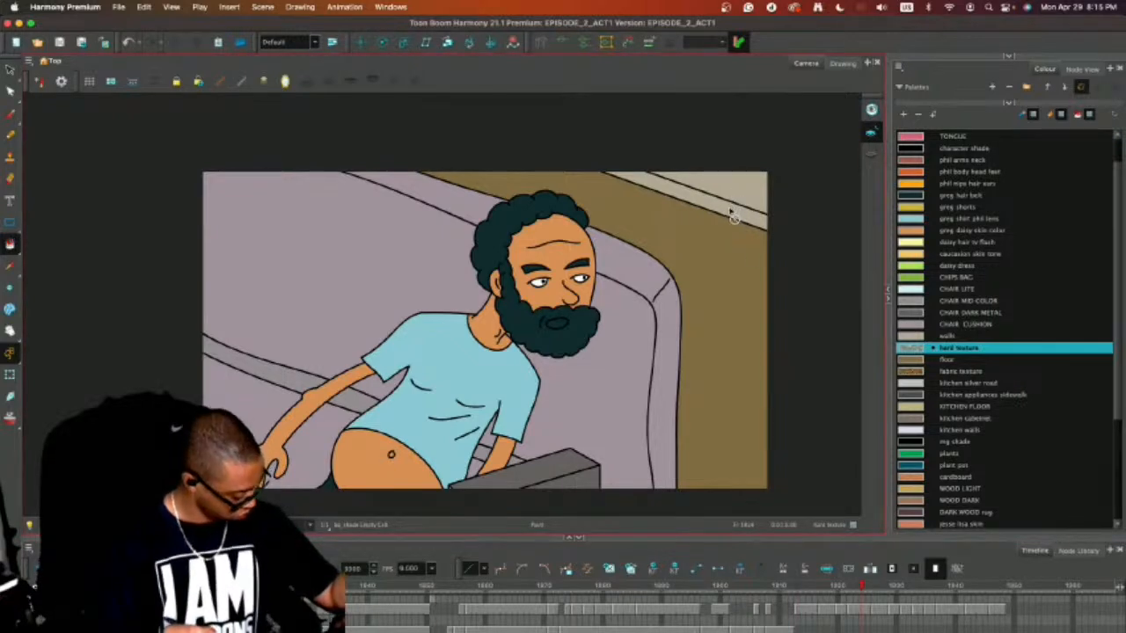
{"action": "scroll", "coordinate": [1002, 351], "scroll_direction": "up", "scroll_amount": 3}
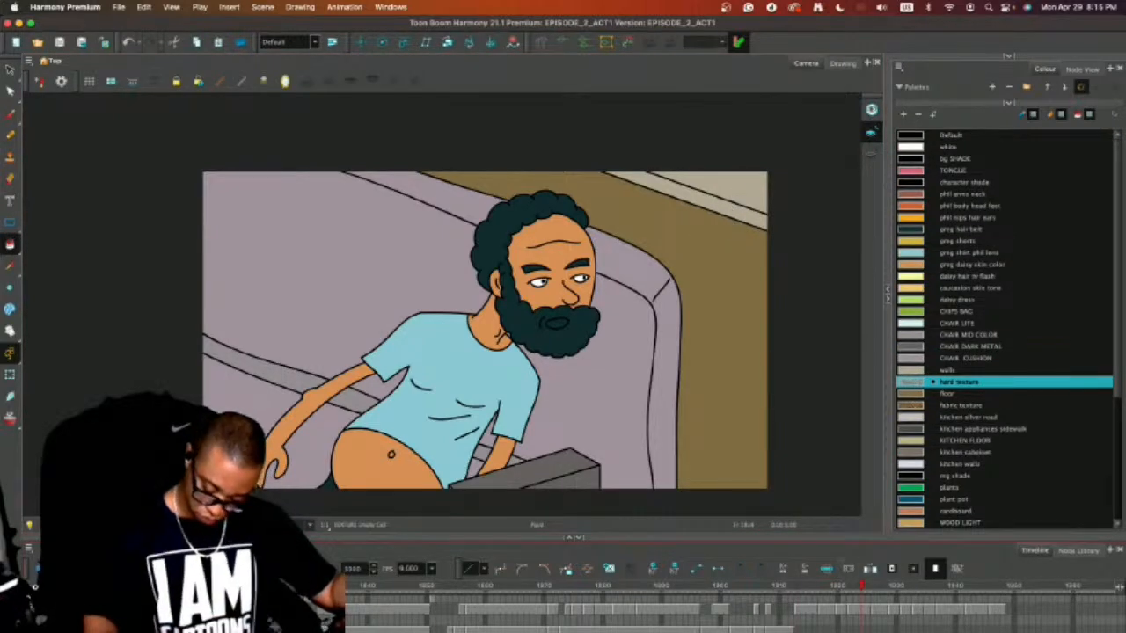
Try to paste a copied cell into the texture layer at the first frame of the shot.
{"action": "left_click", "coordinate": [1003, 618]}
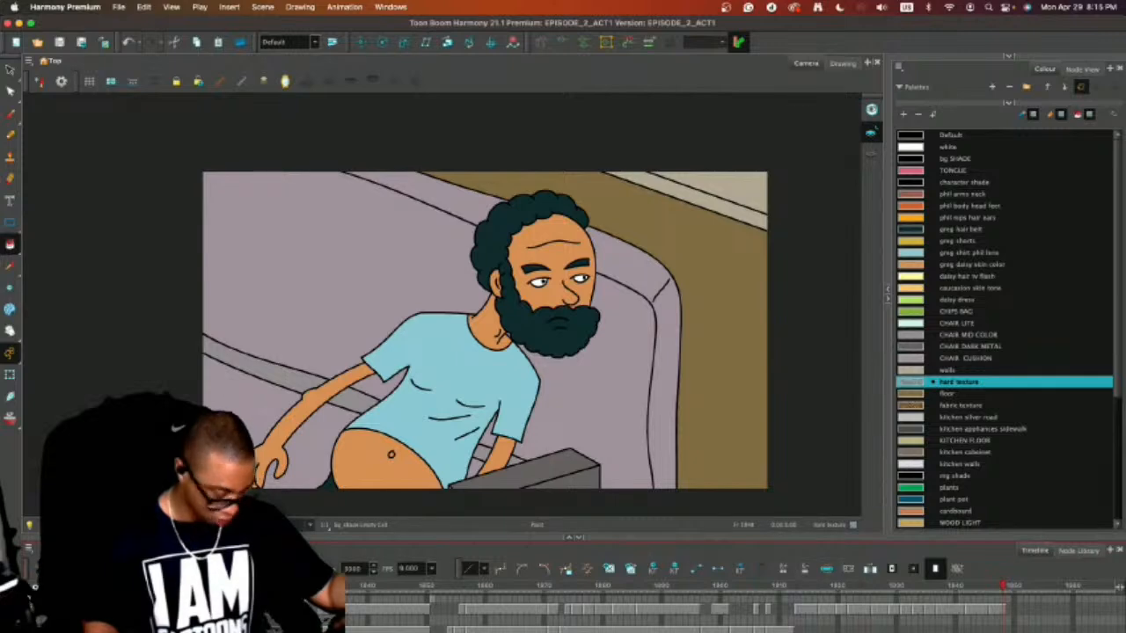
{"action": "key", "text": "super+c"}
{"action": "left_click", "coordinate": [797, 619]}
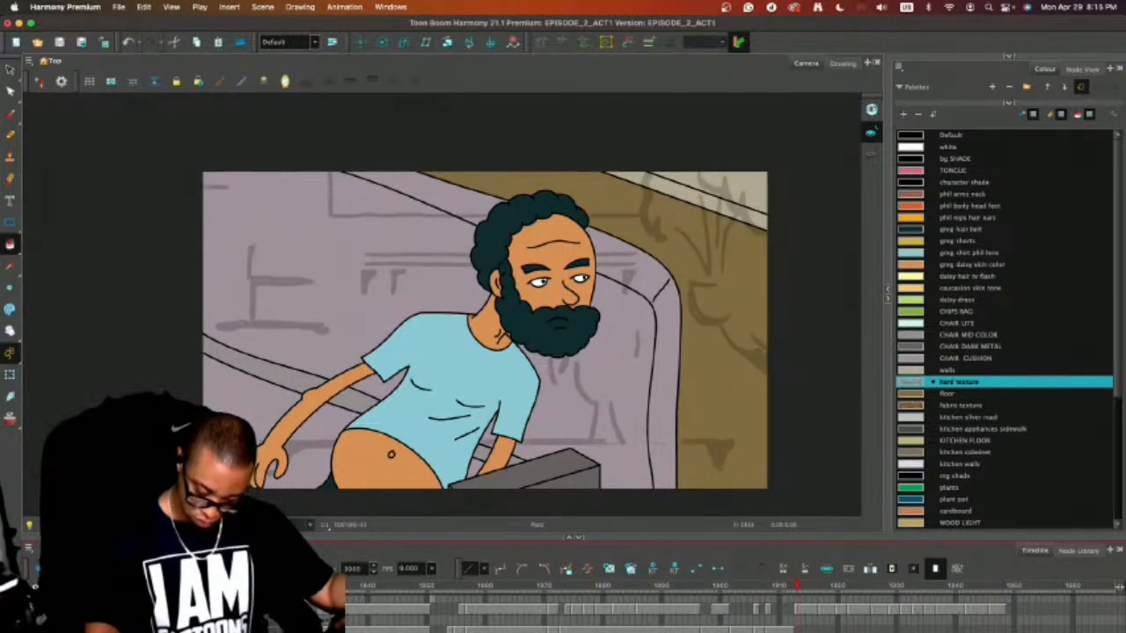
{"action": "key", "text": "super+v"}
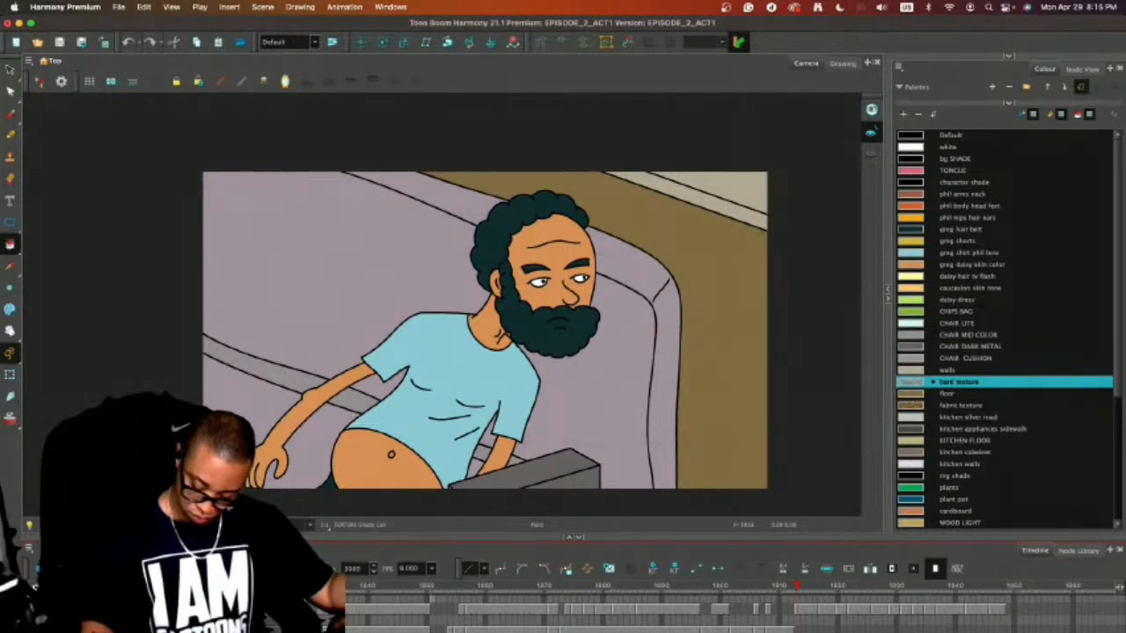
Copy all the background artwork from the shot's last frame into the texture layer and return to the shot's first frame.
{"action": "left_click", "coordinate": [997, 618]}
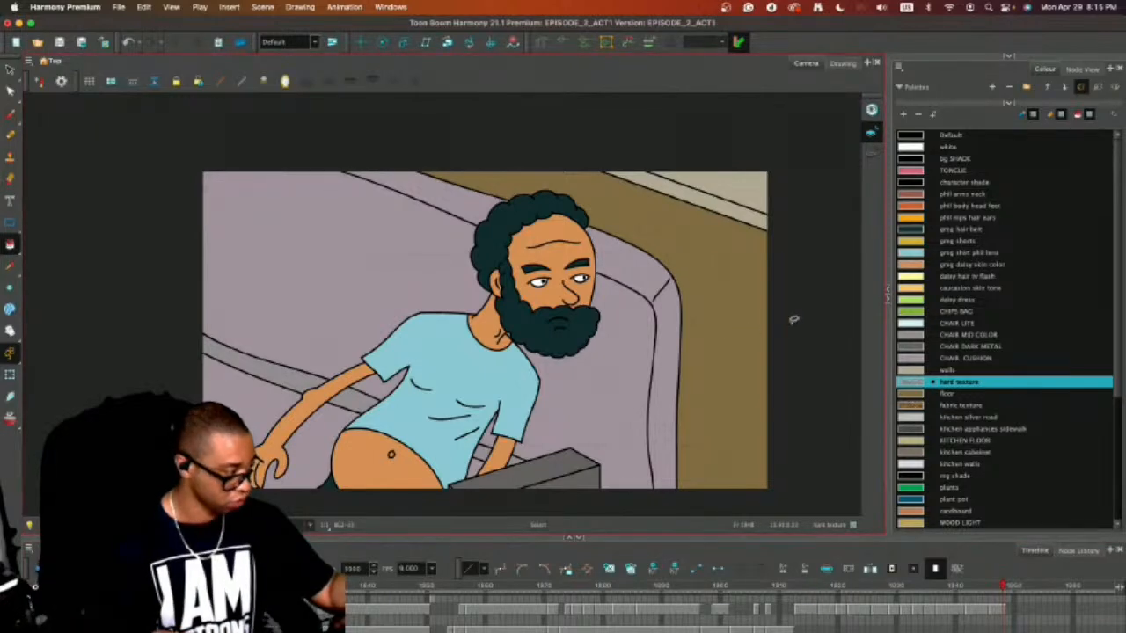
{"action": "key", "text": "alt+s"}
{"action": "key", "text": "super+a"}
{"action": "left_click", "coordinate": [189, 619]}
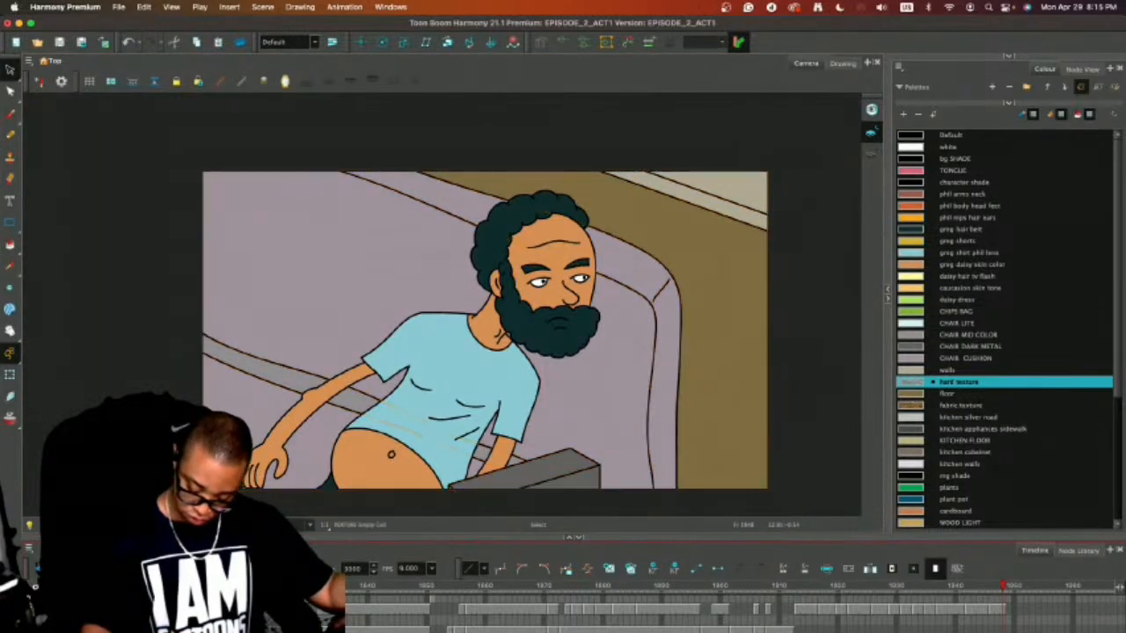
{"action": "key", "text": "super+a"}
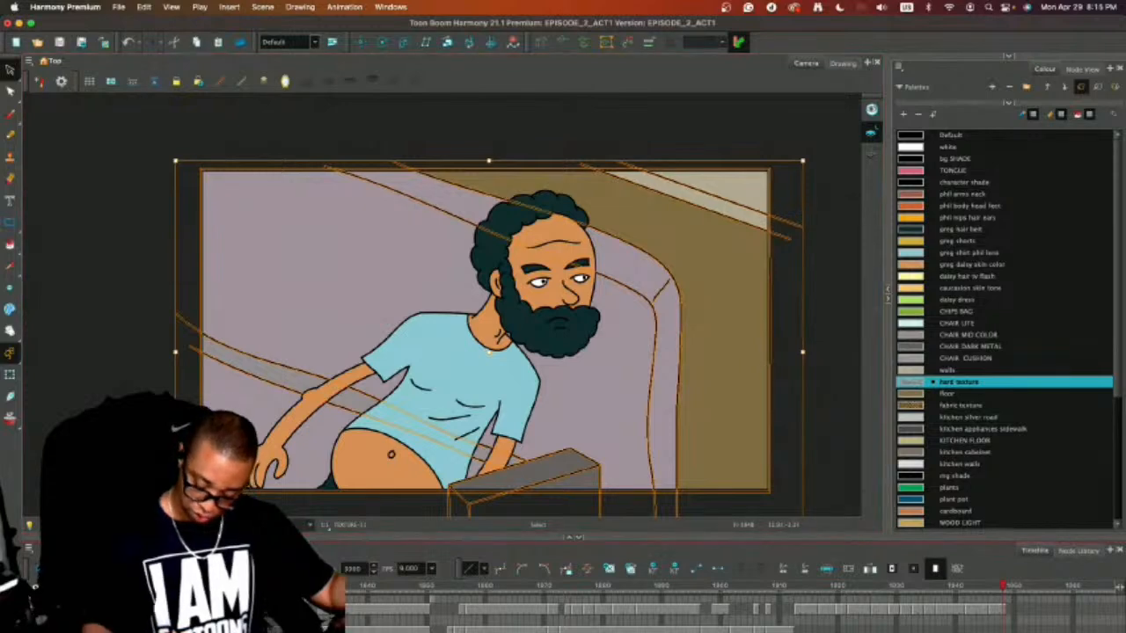
{"action": "key", "text": "f"}
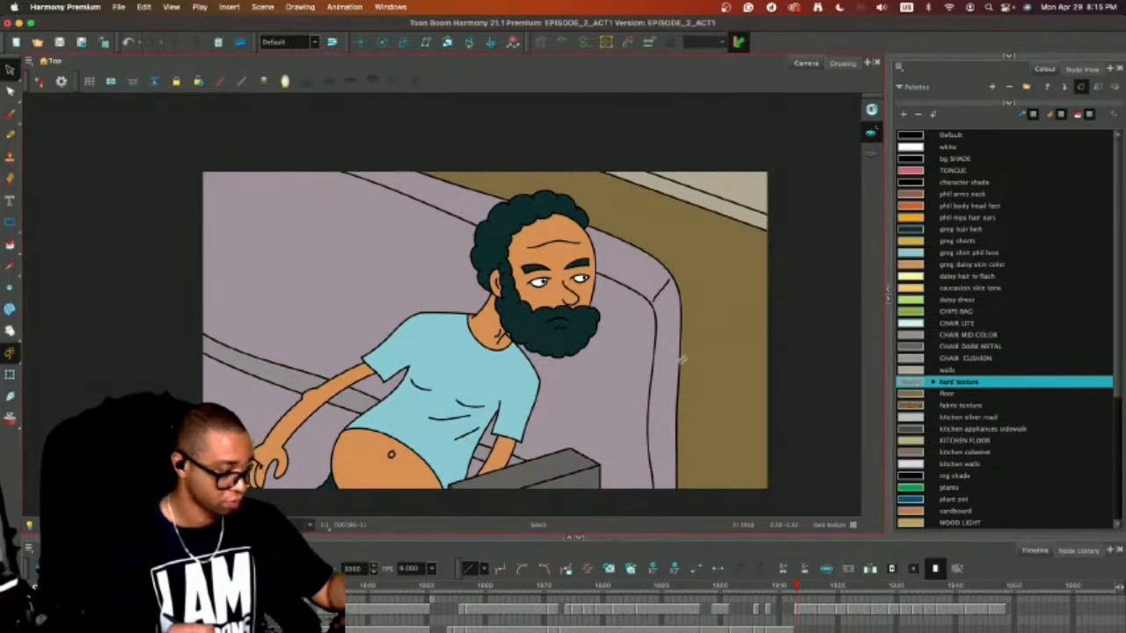
Fill the wall with the hard texture swatch and the floor beside the chair with the fabric texture swatch.
{"action": "key", "text": "alt+i"}
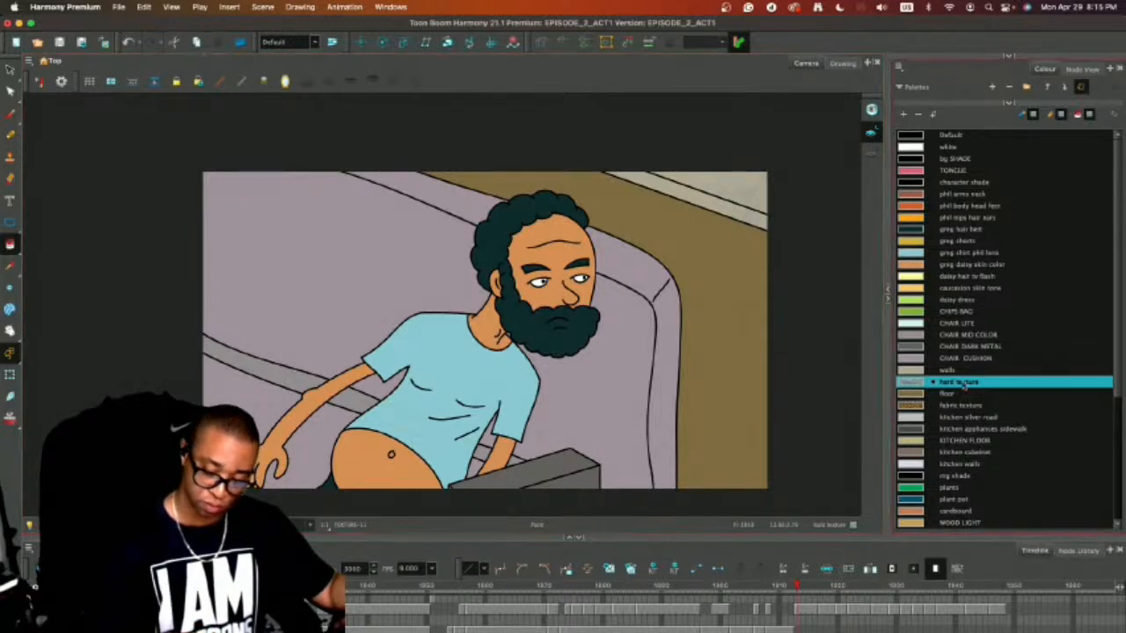
{"action": "left_click", "coordinate": [948, 405]}
{"action": "left_click", "coordinate": [752, 378]}
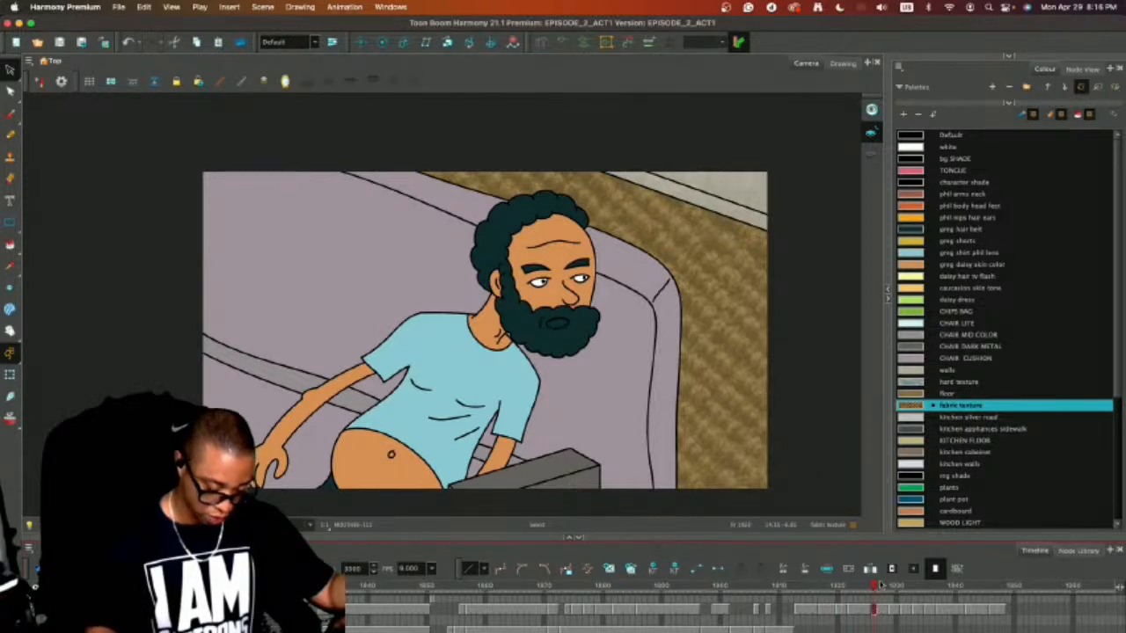
Fill the bearded man's open mouth with the Default black colour.
{"action": "key", "text": "super+a"}
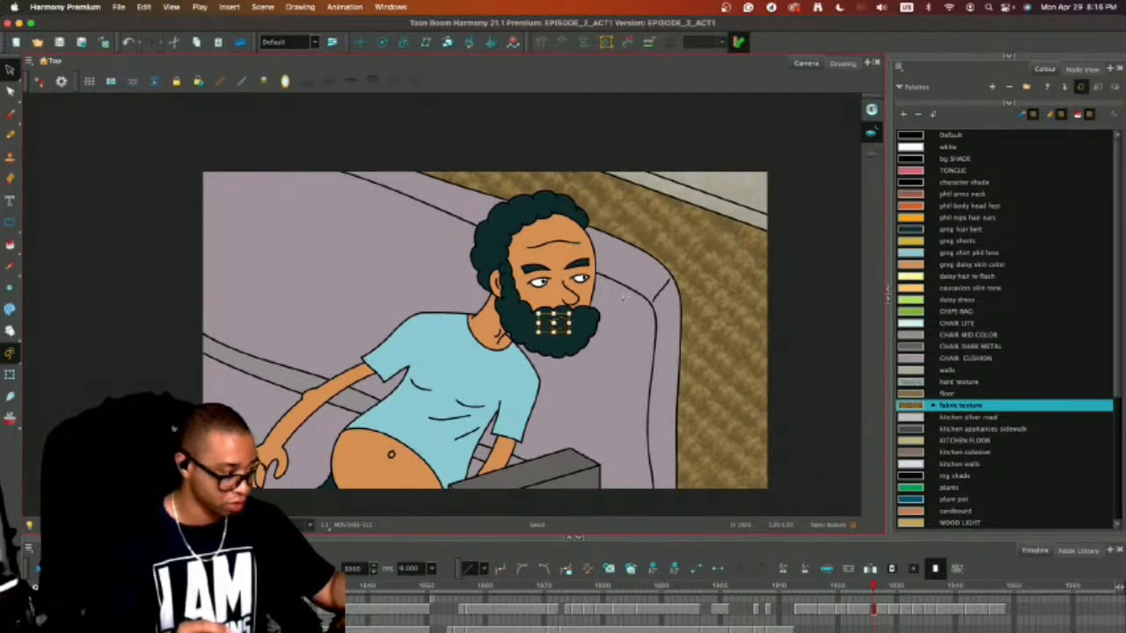
{"action": "left_click", "coordinate": [780, 261]}
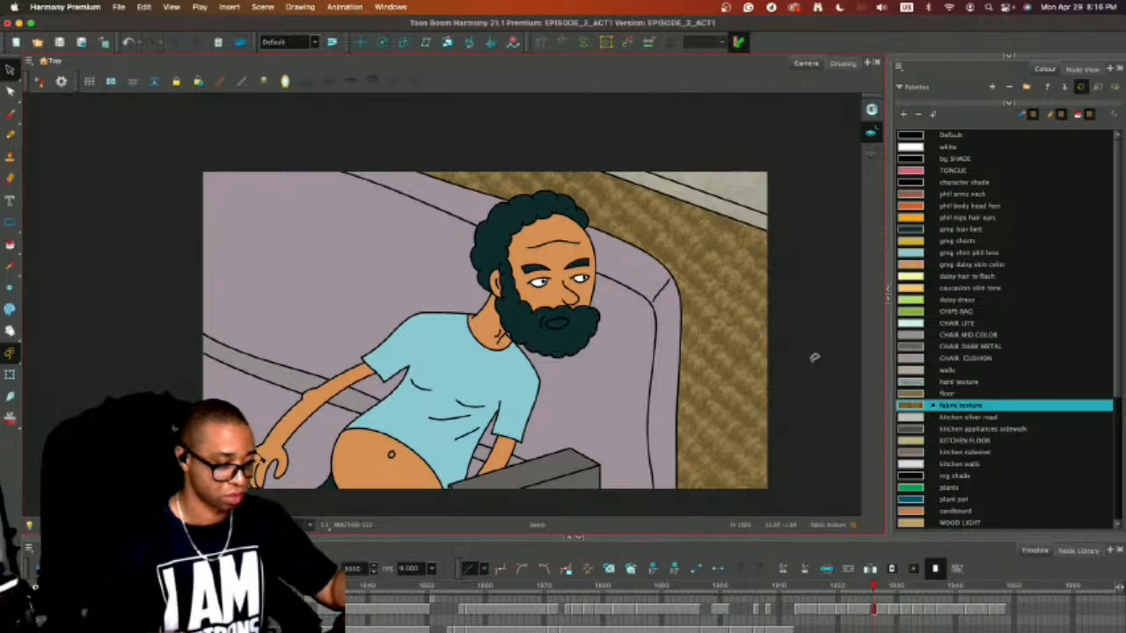
{"action": "key", "text": "alt+i"}
{"action": "left_click", "coordinate": [555, 332]}
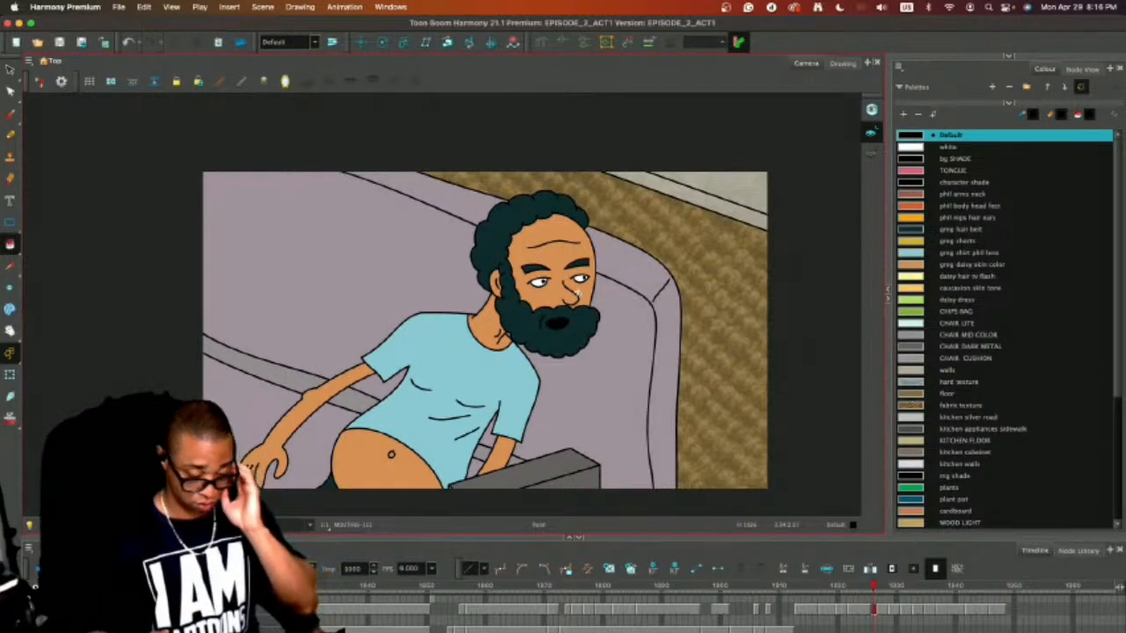
Go to the storyboard sketch just after the bearded man's shot and enlarge the timeline to show more layers.
{"action": "mouse_move", "coordinate": [872, 587]}
{"action": "left_mouse_down"}
{"action": "mouse_move", "coordinate": [782, 587]}
{"action": "mouse_move", "coordinate": [1009, 610]}
{"action": "left_mouse_up"}
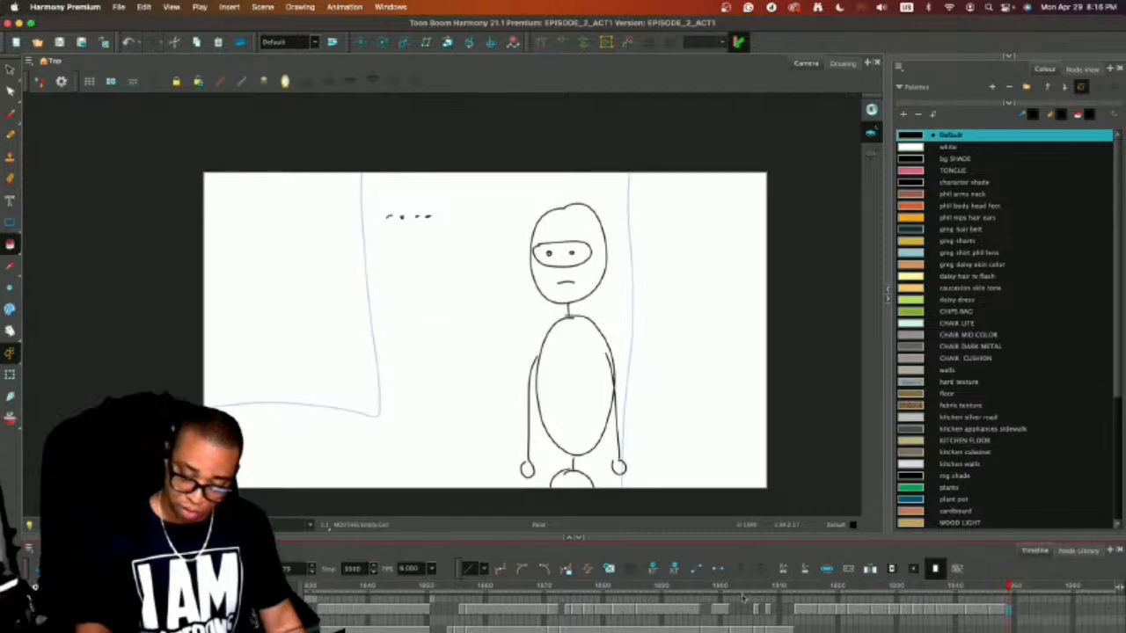
{"action": "scroll", "coordinate": [618, 617], "scroll_direction": "right", "scroll_amount": 5}
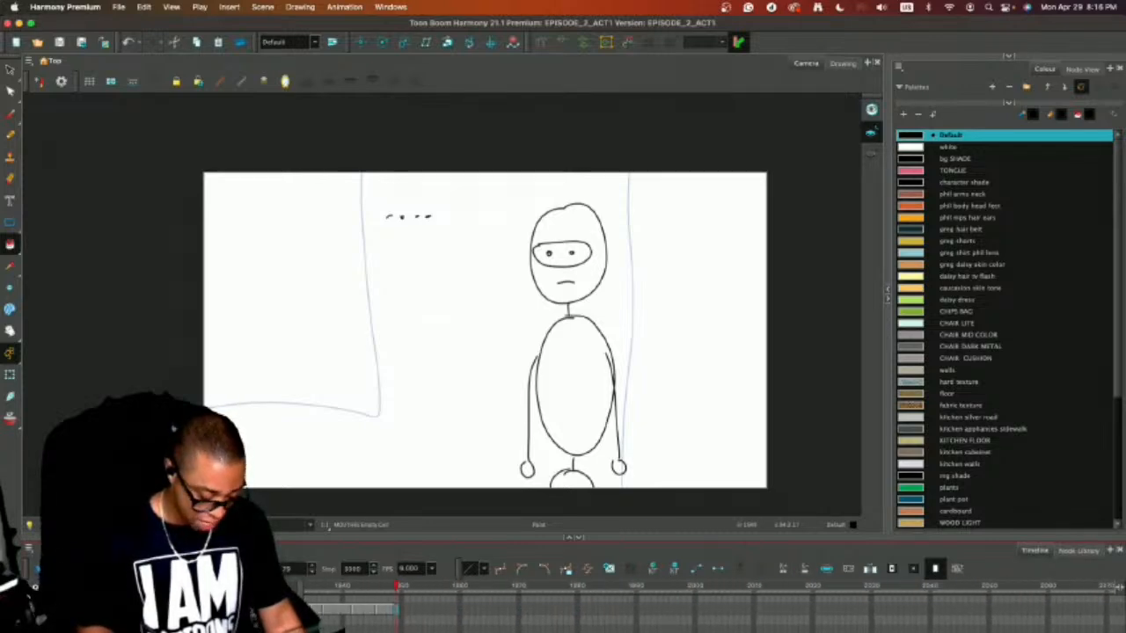
{"action": "left_click", "coordinate": [395, 520]}
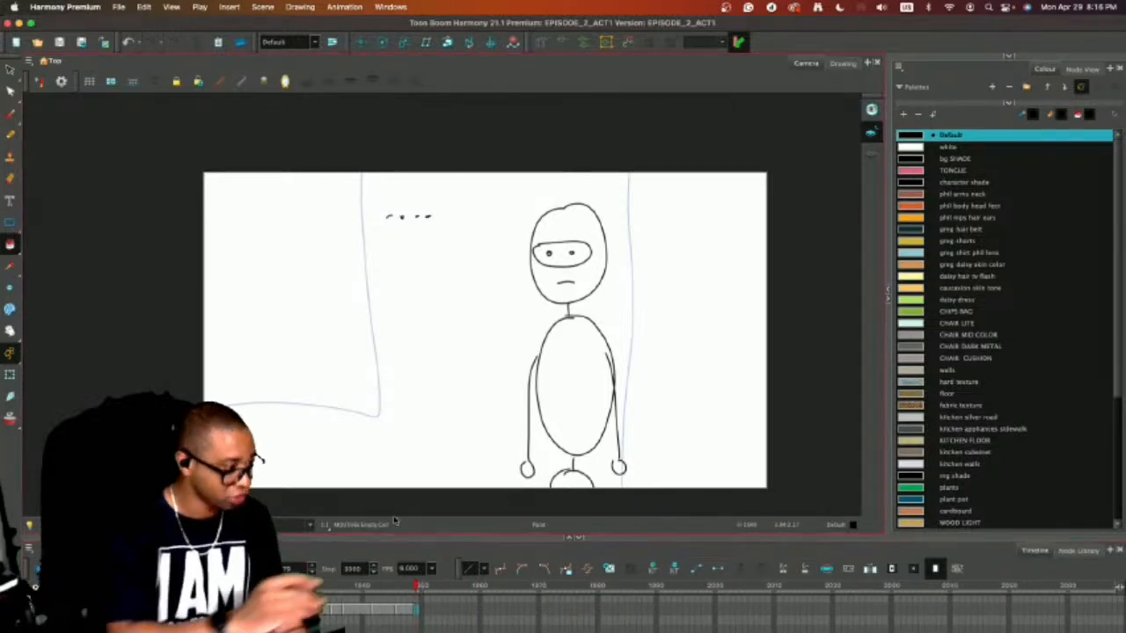
{"action": "key", "text": "alt+/"}
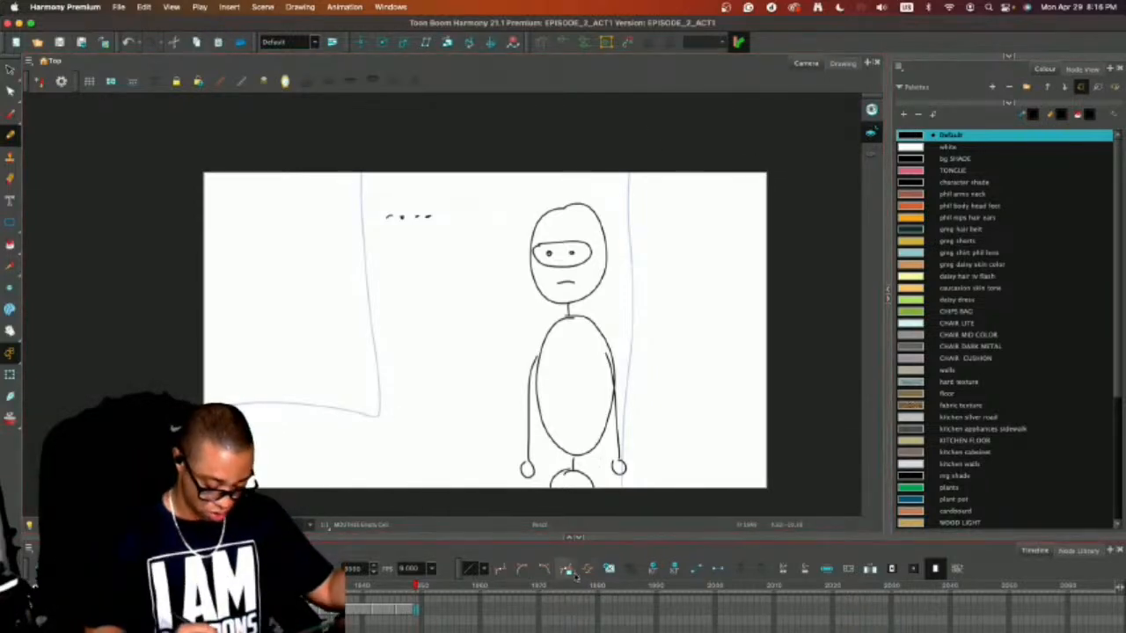
{"action": "left_click_drag", "start_coordinate": [587, 538], "coordinate": [582, 632]}
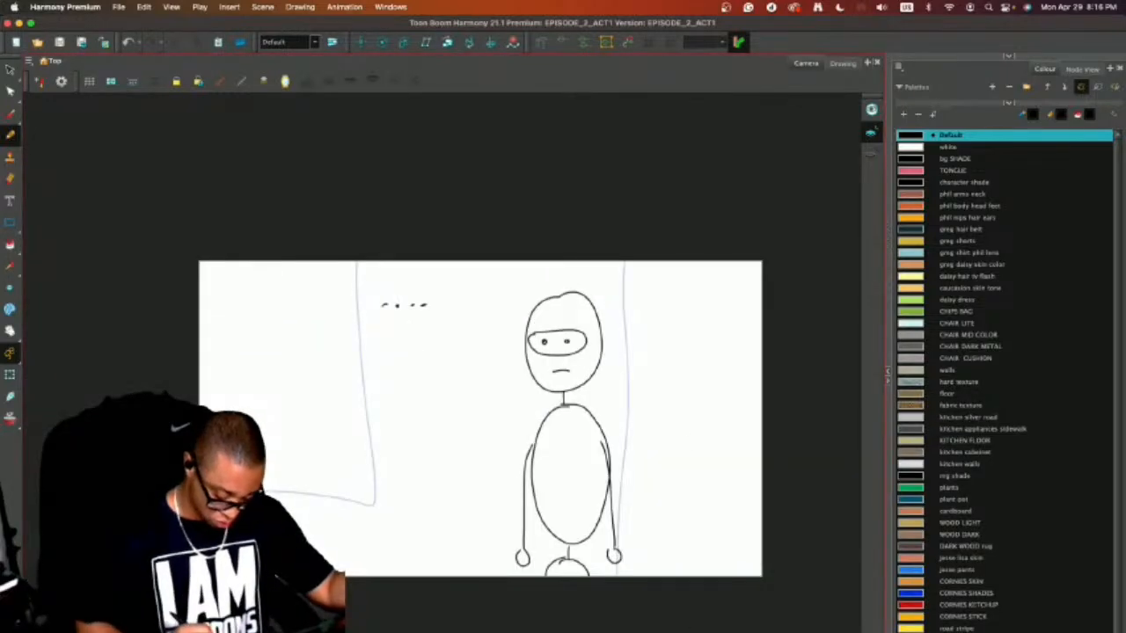
{"action": "left_click", "coordinate": [574, 631]}
Go to the second cell of the hidden character reference layer, enable the layer and solo it.
{"action": "scroll", "coordinate": [714, 528], "scroll_direction": "left", "scroll_amount": 10}
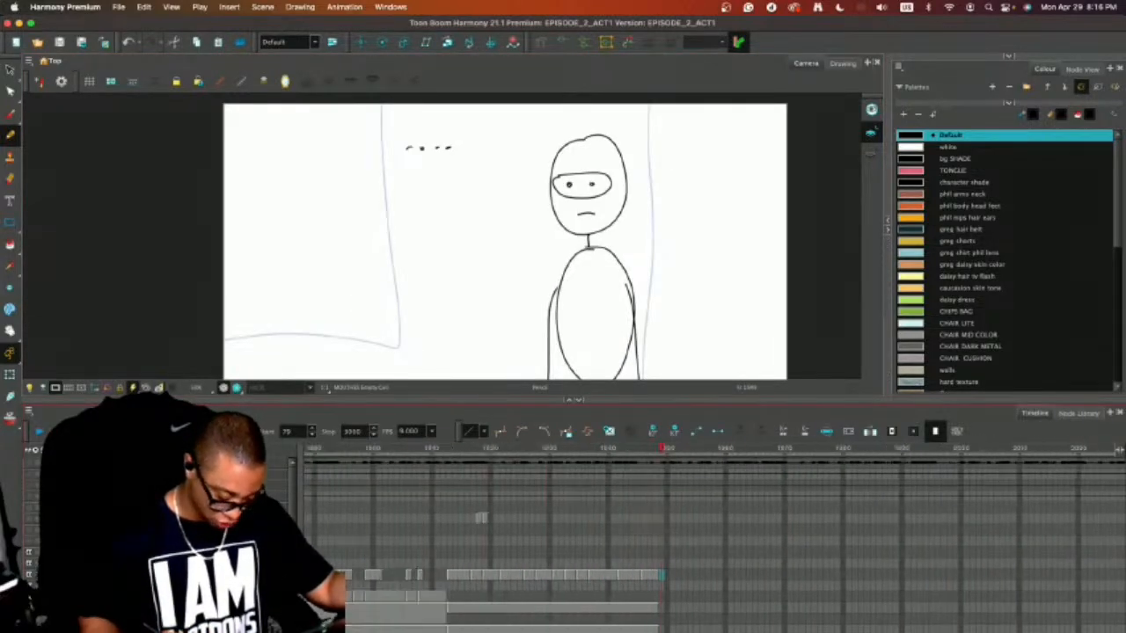
{"action": "scroll", "coordinate": [714, 527], "scroll_direction": "right", "scroll_amount": 3}
{"action": "left_click", "coordinate": [746, 517]}
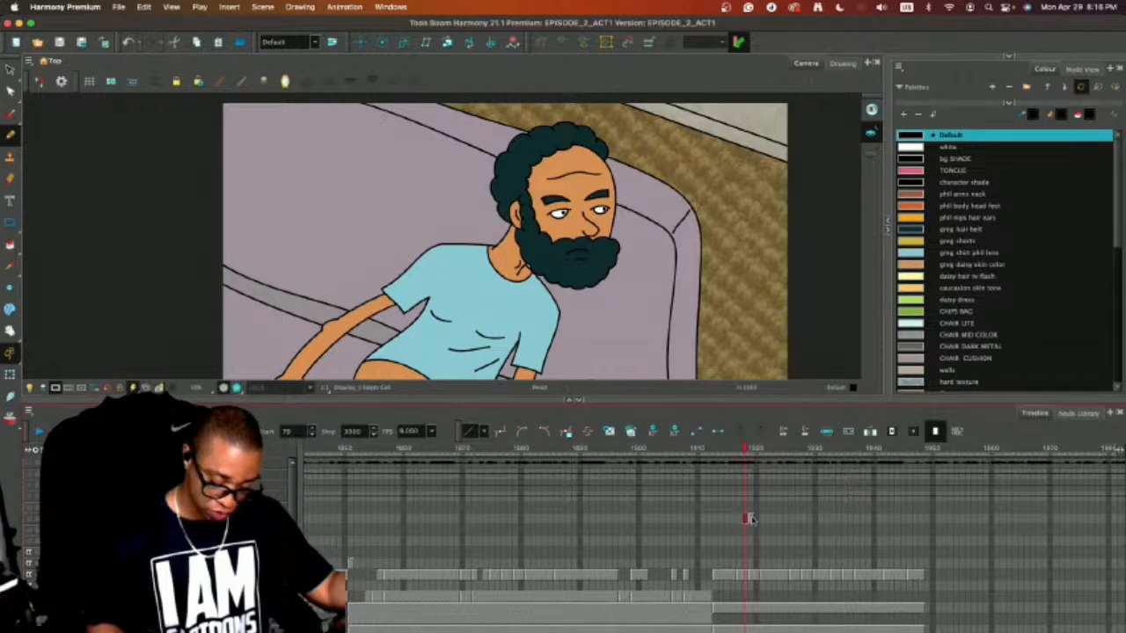
{"action": "left_click", "coordinate": [749, 520]}
{"action": "left_click", "coordinate": [30, 519]}
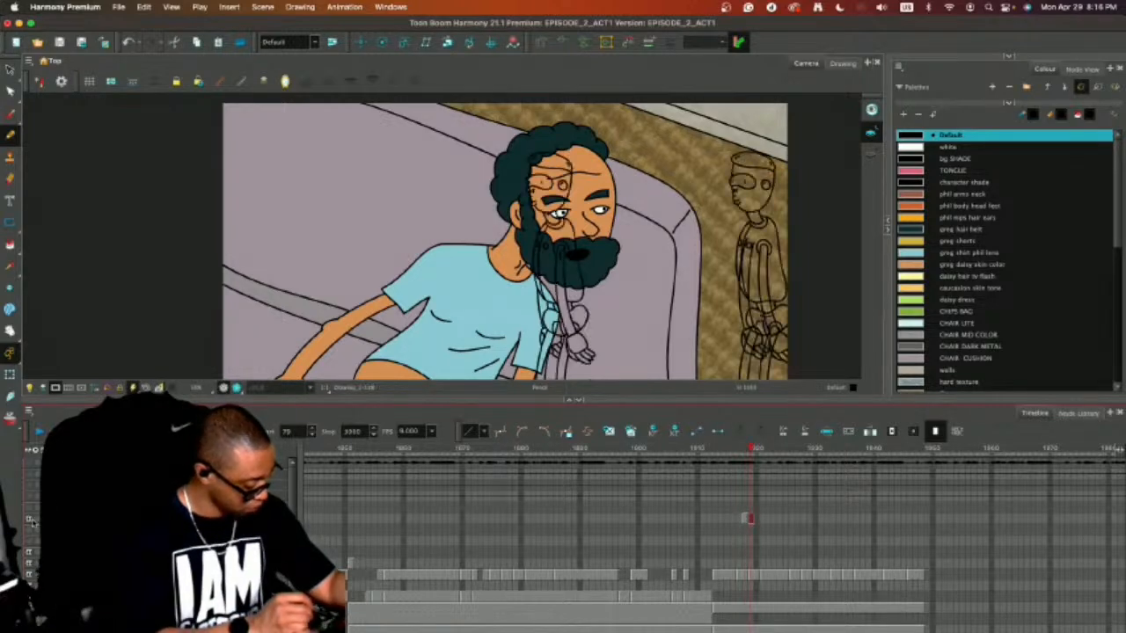
{"action": "left_click", "coordinate": [37, 519]}
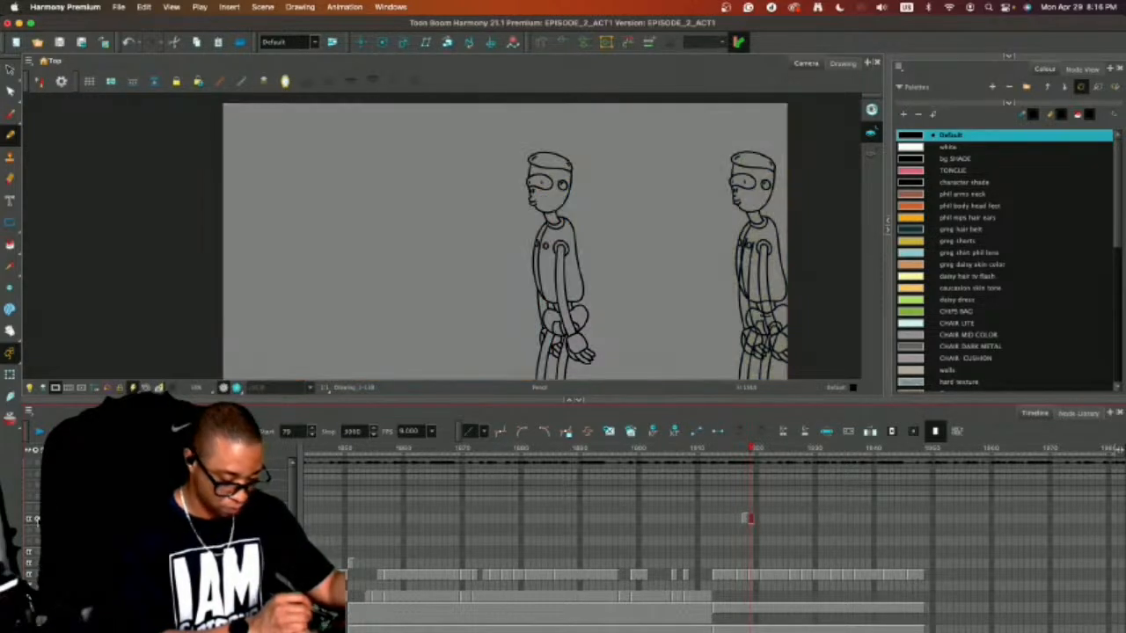
Copy the nearer side-view robot figure from the reference drawings, then unsolo and hide the reference layer.
{"action": "key", "text": "period"}
{"action": "key", "text": "comma"}
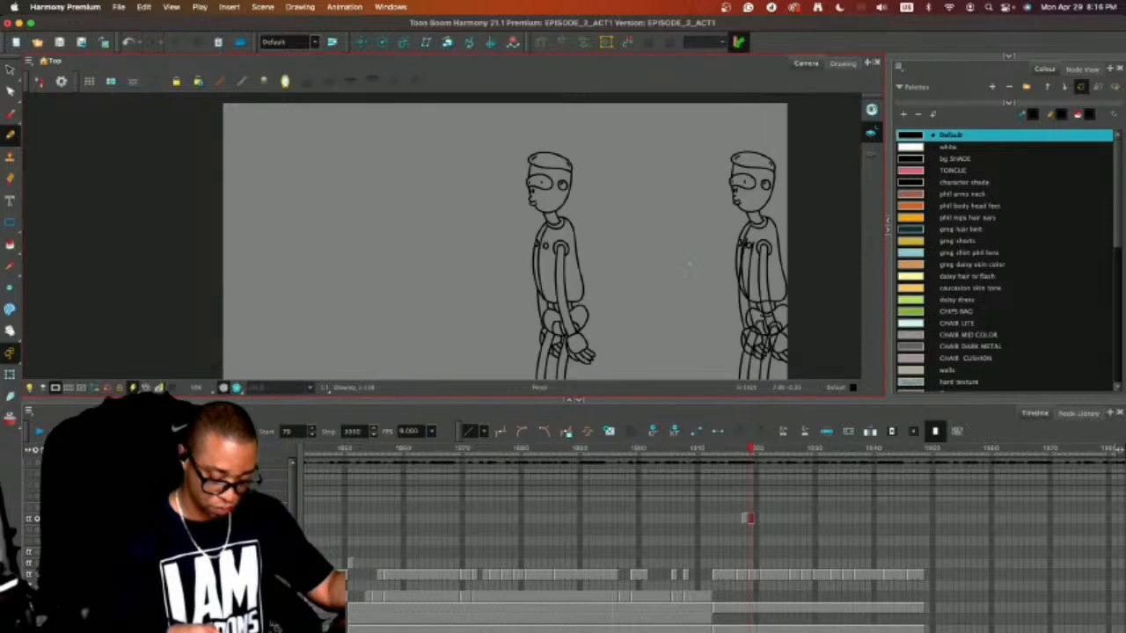
{"action": "key", "text": "comma"}
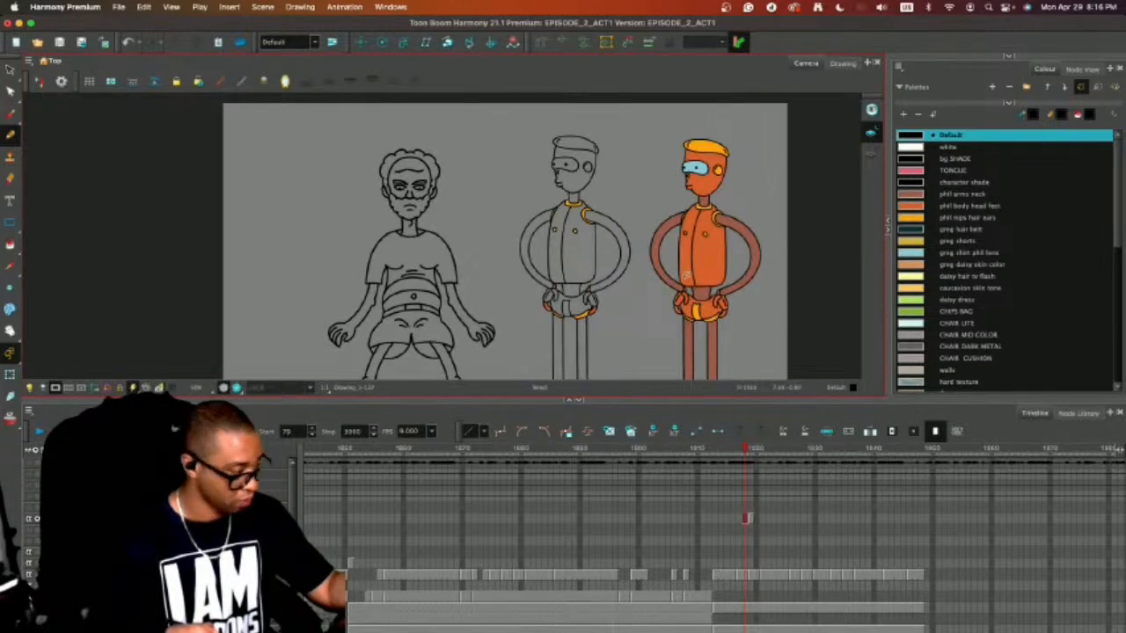
{"action": "key", "text": "period"}
{"action": "mouse_move", "coordinate": [642, 218]}
{"action": "left_mouse_down"}
{"action": "mouse_move", "coordinate": [444, 374]}
{"action": "mouse_move", "coordinate": [568, 116]}
{"action": "left_mouse_up"}
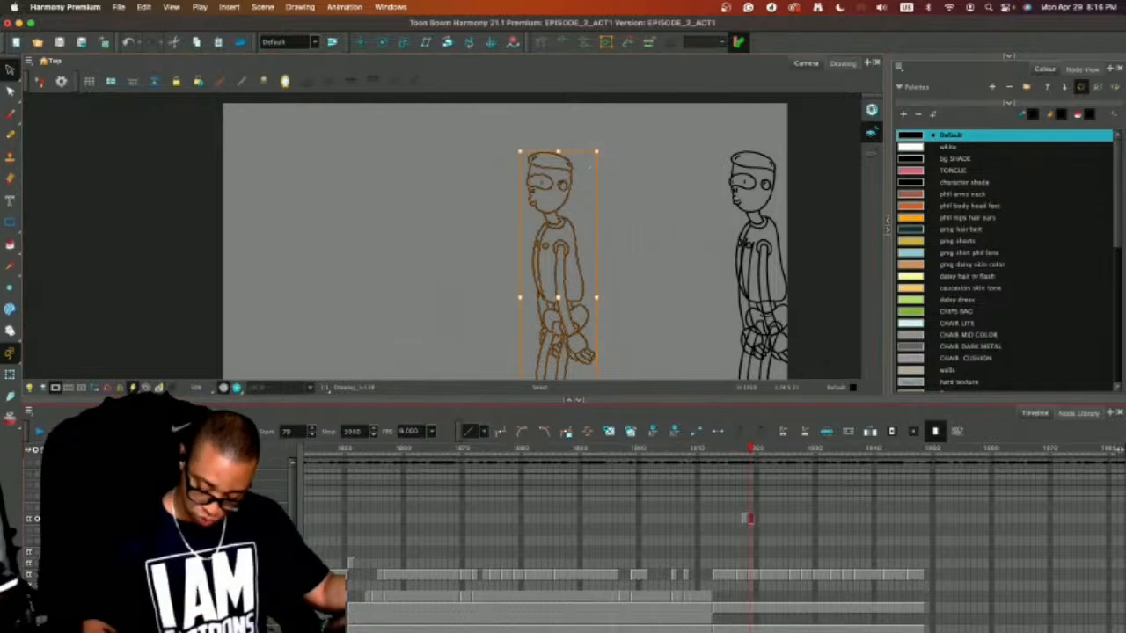
{"action": "left_click", "coordinate": [37, 519]}
{"action": "left_click", "coordinate": [29, 519]}
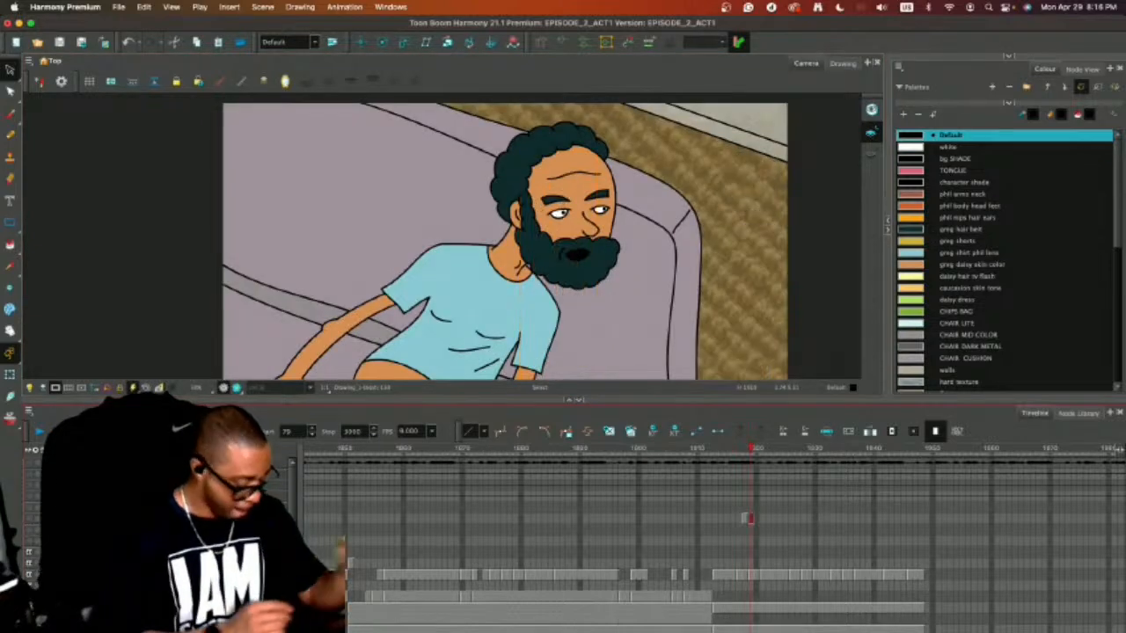
Paste the copied robot figure into the empty PHIL layer cell in the next storyboard shot, with the camera view enlarged.
{"action": "scroll", "coordinate": [607, 527], "scroll_direction": "right", "scroll_amount": 3}
{"action": "scroll", "coordinate": [622, 517], "scroll_direction": "right", "scroll_amount": 3}
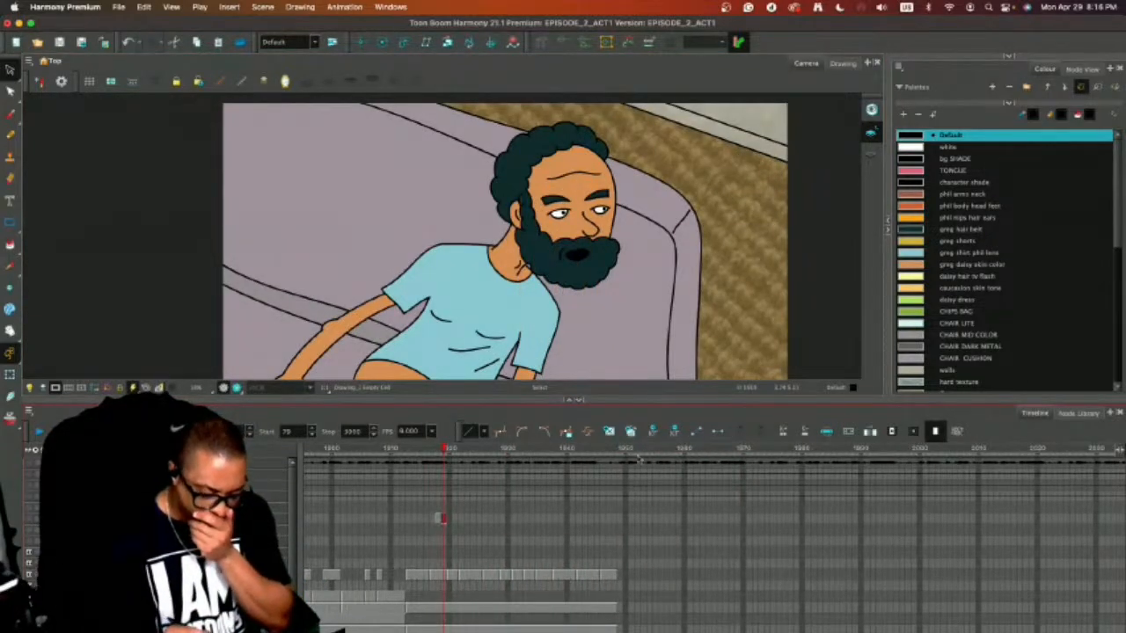
{"action": "mouse_move", "coordinate": [641, 452]}
{"action": "left_mouse_down"}
{"action": "mouse_move", "coordinate": [766, 455]}
{"action": "mouse_move", "coordinate": [637, 472]}
{"action": "left_mouse_up"}
{"action": "left_click_drag", "start_coordinate": [712, 480], "coordinate": [722, 471]}
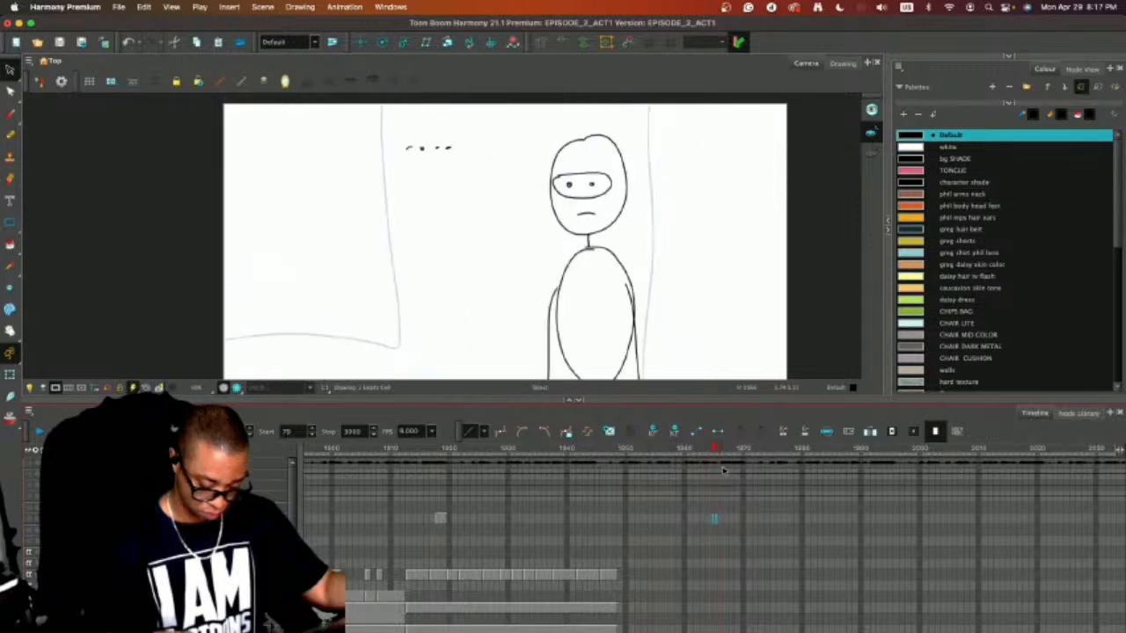
{"action": "left_click", "coordinate": [714, 598]}
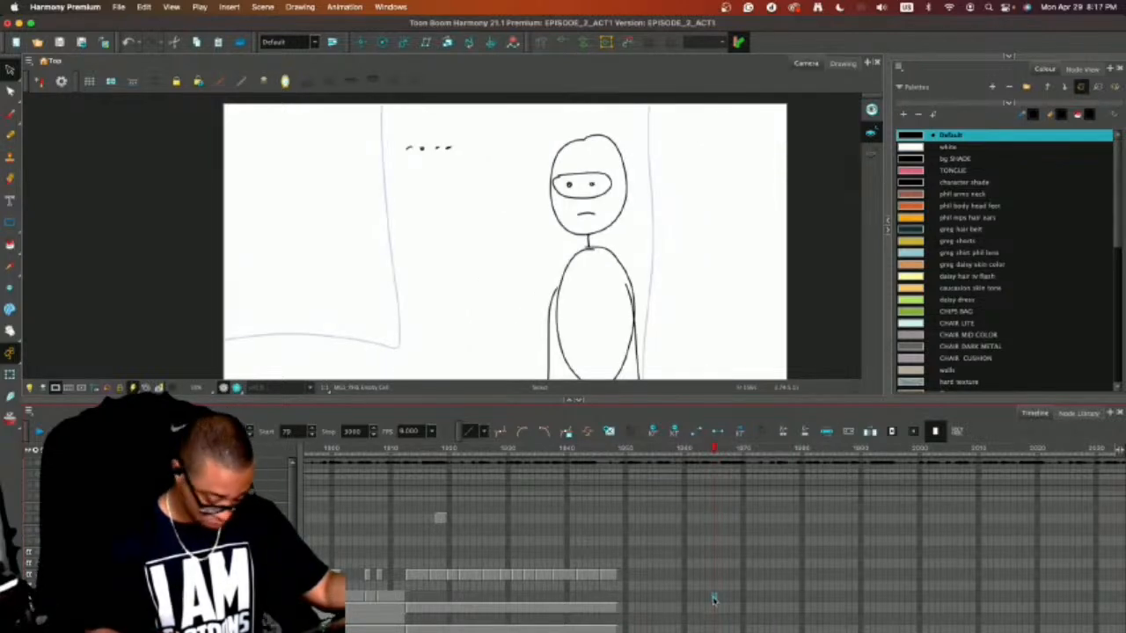
{"action": "left_click_drag", "start_coordinate": [677, 402], "coordinate": [682, 577]}
{"action": "key", "text": "super+v"}
Turn on the light table and scale up the pasted robot figure towards the size of the rough sketch.
{"action": "key", "text": "2"}
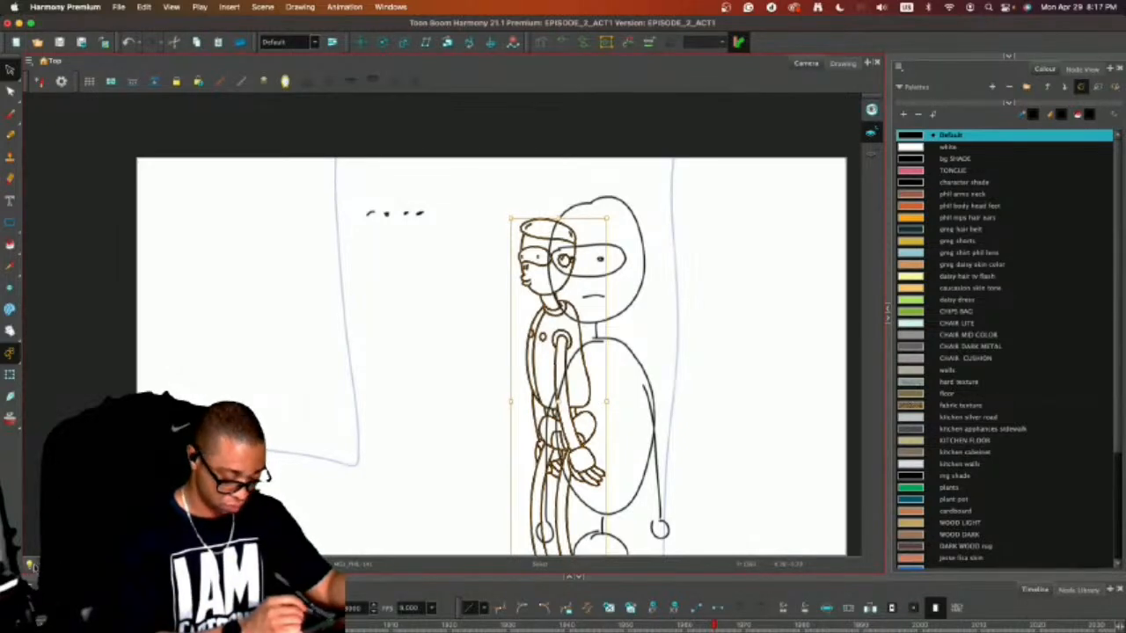
{"action": "left_click", "coordinate": [31, 565]}
{"action": "key", "text": "1"}
{"action": "key", "text": "1"}
{"action": "key", "text": "1"}
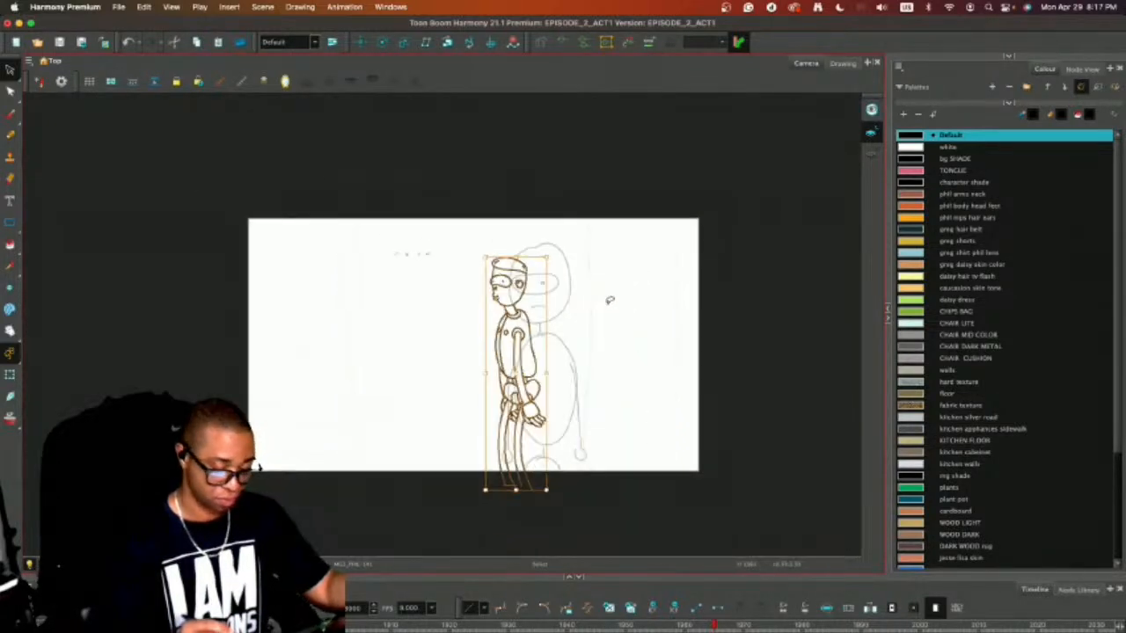
{"action": "mouse_move", "coordinate": [526, 269]}
{"action": "left_mouse_down"}
{"action": "mouse_move", "coordinate": [574, 227]}
{"action": "mouse_move", "coordinate": [541, 248]}
{"action": "mouse_move", "coordinate": [522, 332]}
{"action": "mouse_move", "coordinate": [500, 365]}
{"action": "left_mouse_up"}
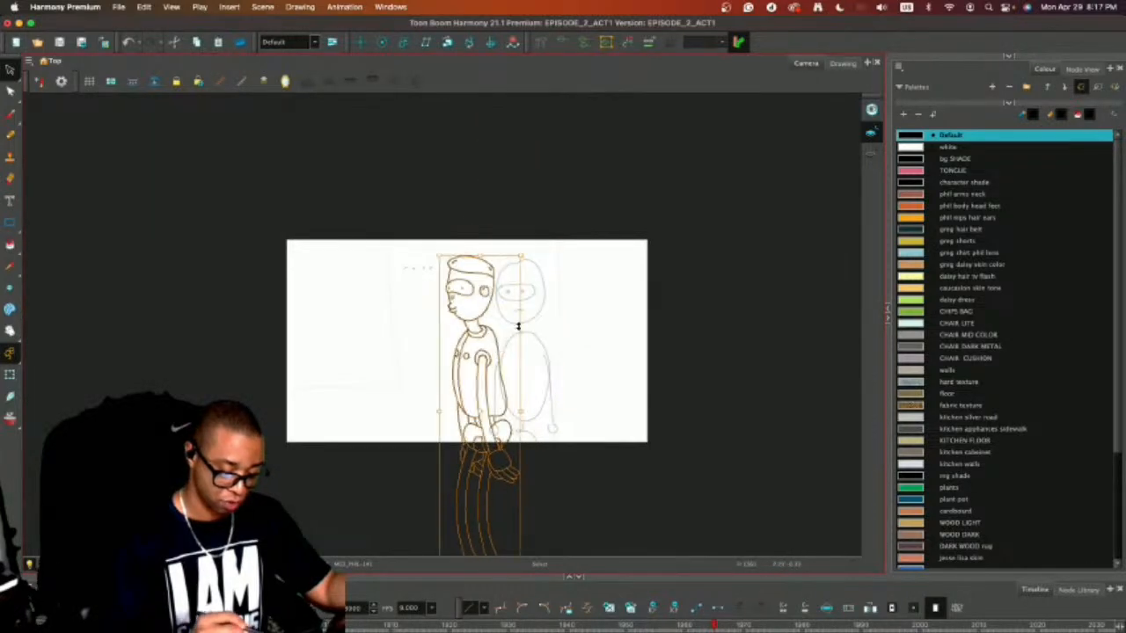
Fine-tune the robot figure's size against the sketch and move it aside, clear of the sketched character.
{"action": "key", "text": "2"}
{"action": "key", "text": "2"}
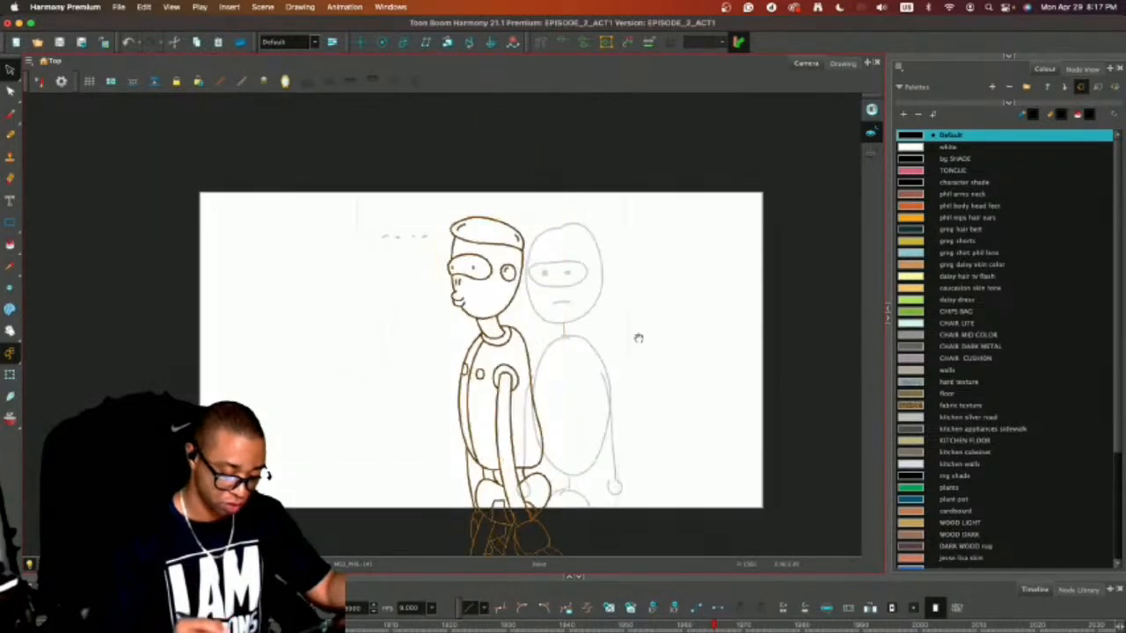
{"action": "key", "text": "2"}
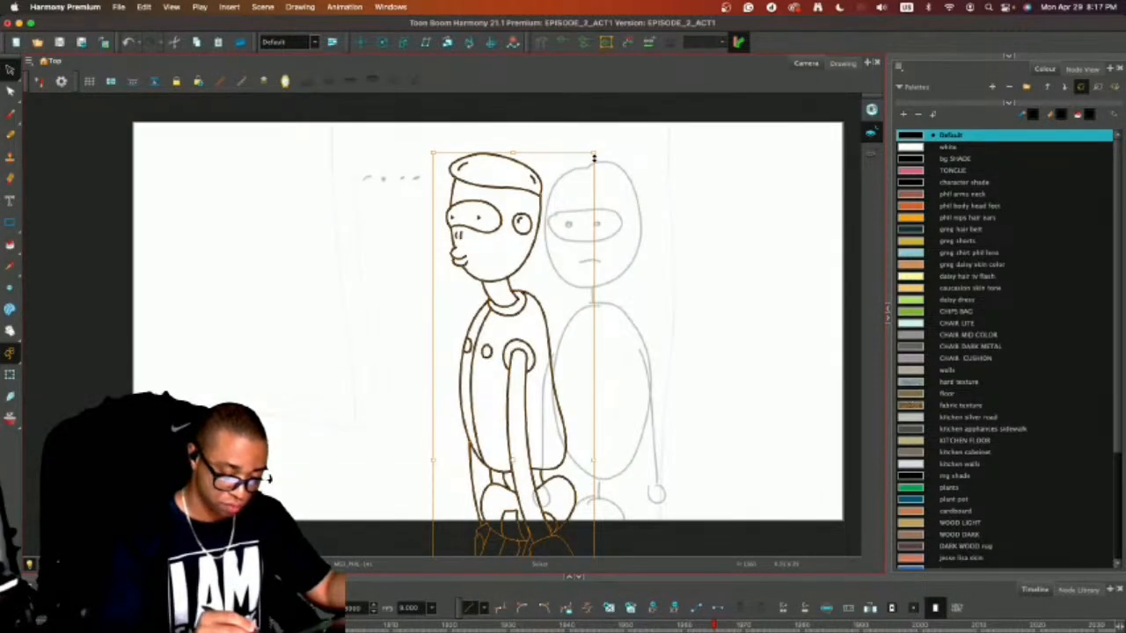
{"action": "left_click_drag", "start_coordinate": [594, 158], "coordinate": [597, 148]}
{"action": "left_click_drag", "start_coordinate": [542, 210], "coordinate": [538, 228]}
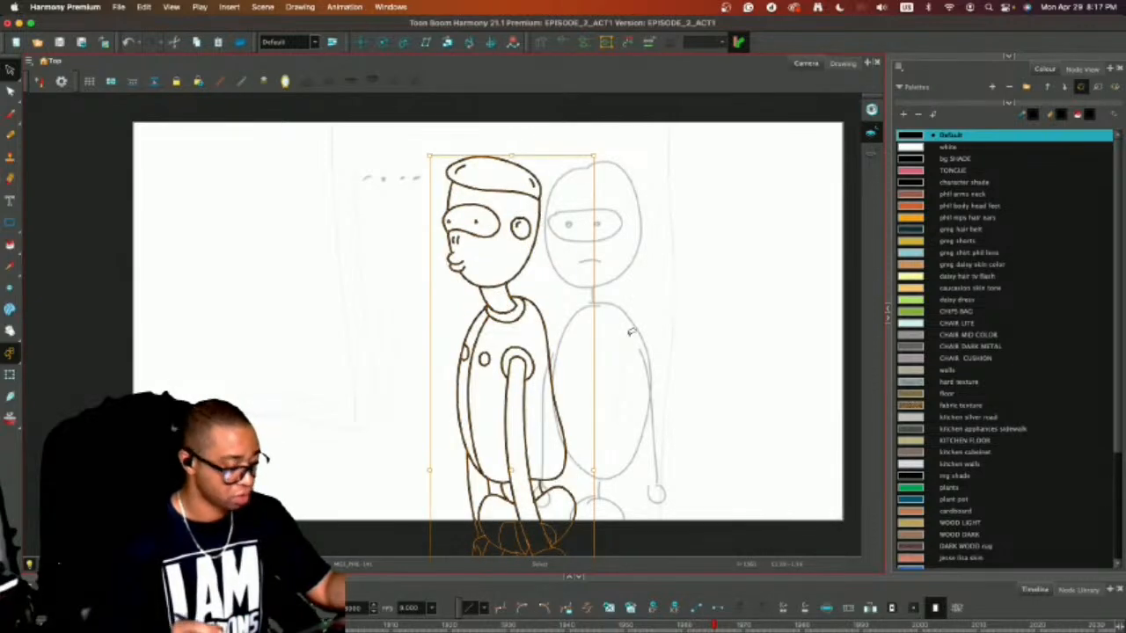
{"action": "left_click_drag", "start_coordinate": [544, 327], "coordinate": [419, 327]}
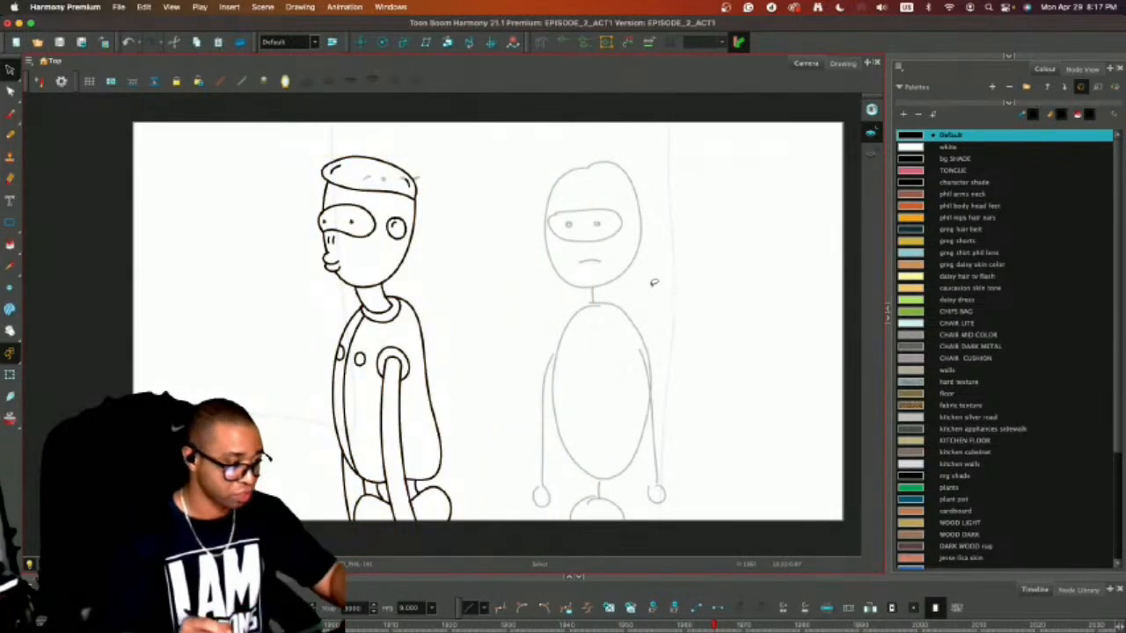
{"action": "key", "text": "alt+b"}
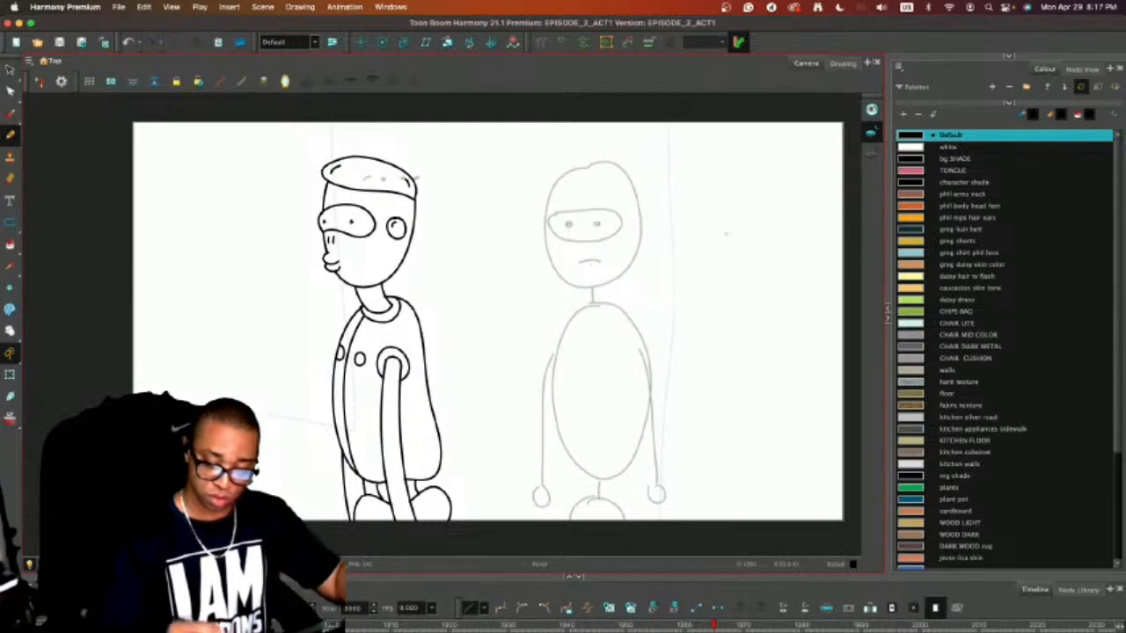
{"action": "key", "text": "2"}
{"action": "left_click_drag", "start_coordinate": [503, 174], "coordinate": [499, 213]}
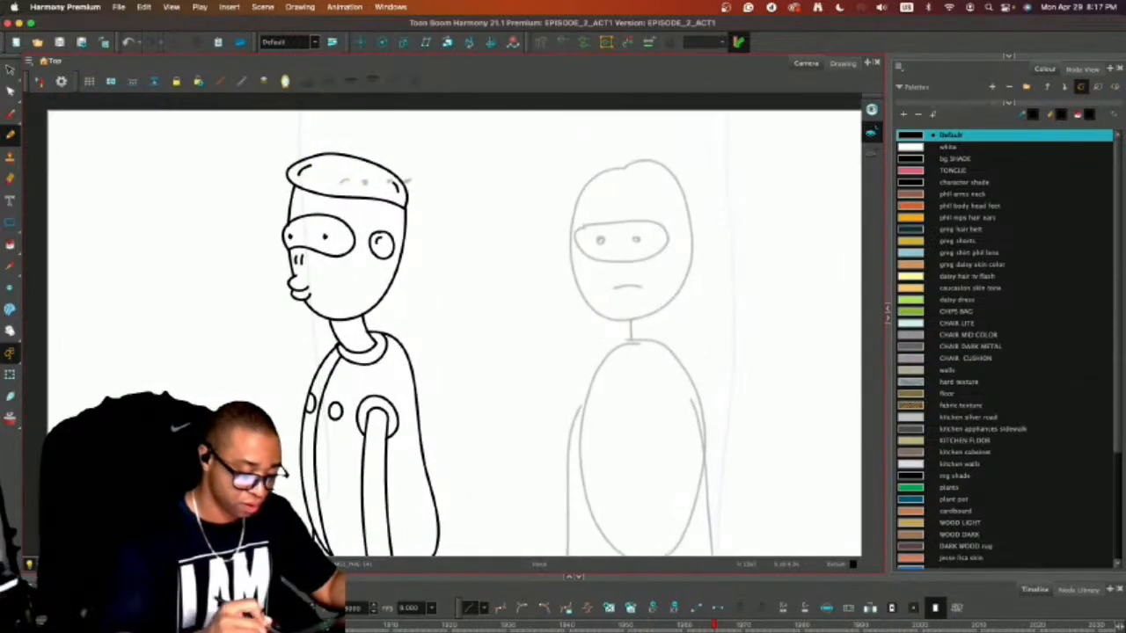
{"action": "mouse_move", "coordinate": [496, 168]}
{"action": "left_mouse_down"}
{"action": "mouse_move", "coordinate": [486, 239]}
{"action": "mouse_move", "coordinate": [502, 289]}
{"action": "mouse_move", "coordinate": [536, 315]}
{"action": "mouse_move", "coordinate": [612, 269]}
{"action": "left_mouse_up"}
{"action": "left_click_drag", "start_coordinate": [623, 193], "coordinate": [622, 155]}
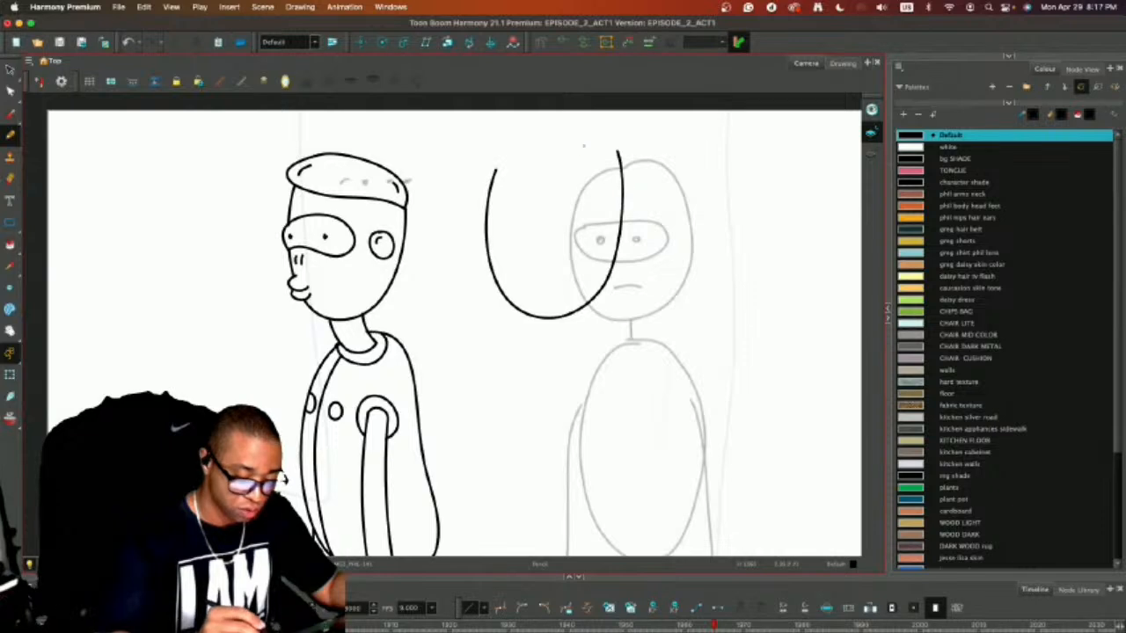
{"action": "key", "text": "ctrl+z"}
{"action": "mouse_move", "coordinate": [480, 185]}
{"action": "left_mouse_down"}
{"action": "mouse_move", "coordinate": [486, 245]}
{"action": "mouse_move", "coordinate": [510, 299]}
{"action": "left_mouse_up"}
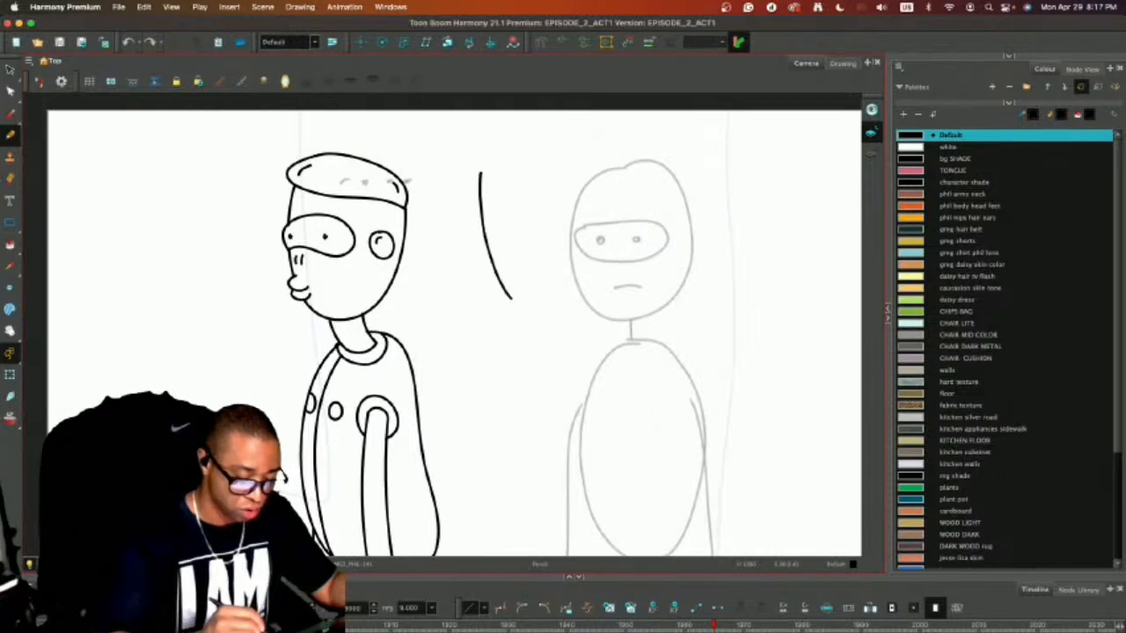
{"action": "left_click_drag", "start_coordinate": [576, 310], "coordinate": [598, 282]}
{"action": "key", "text": "ctrl+z"}
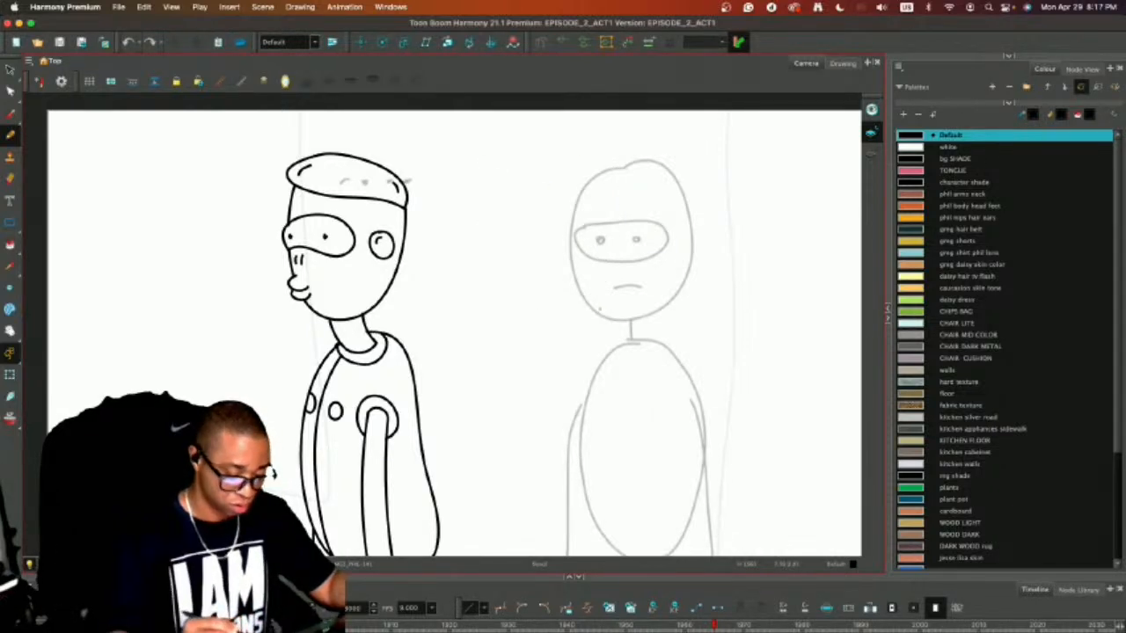
Enlarge the timeline and scrub back to the earlier shot of the front-facing robot beside the kitchen cabinets.
{"action": "key", "text": "2"}
{"action": "key", "text": "2"}
{"action": "key", "text": "1"}
{"action": "key", "text": "1"}
{"action": "key", "text": "1"}
{"action": "key", "text": "1"}
{"action": "key", "text": "1"}
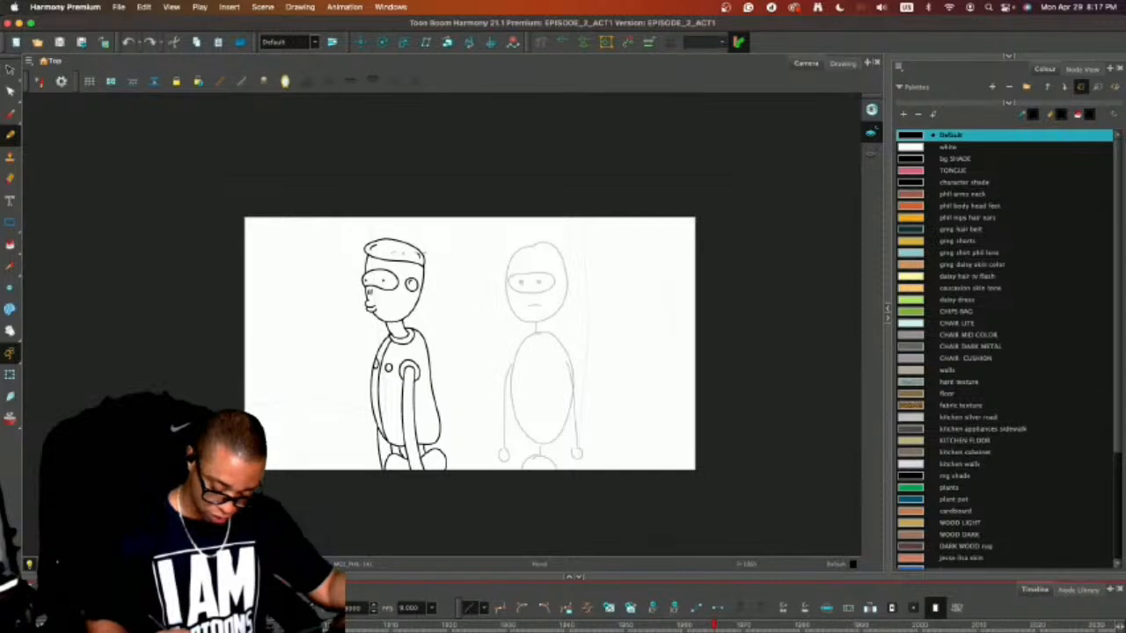
{"action": "left_click_drag", "start_coordinate": [693, 572], "coordinate": [695, 486]}
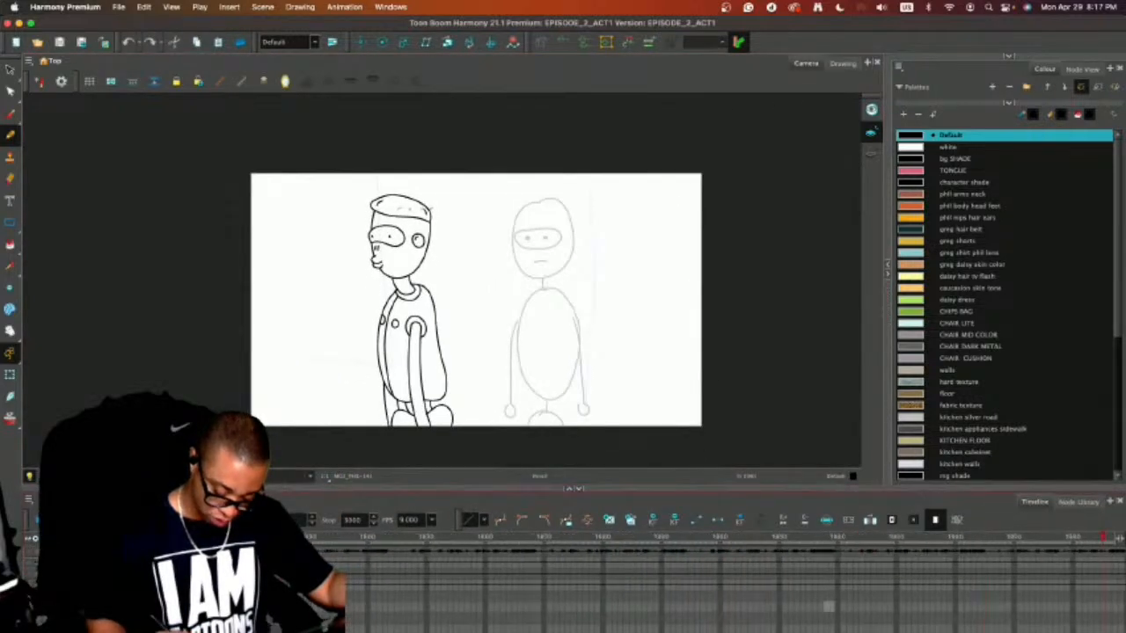
{"action": "left_click_drag", "start_coordinate": [778, 541], "coordinate": [466, 557]}
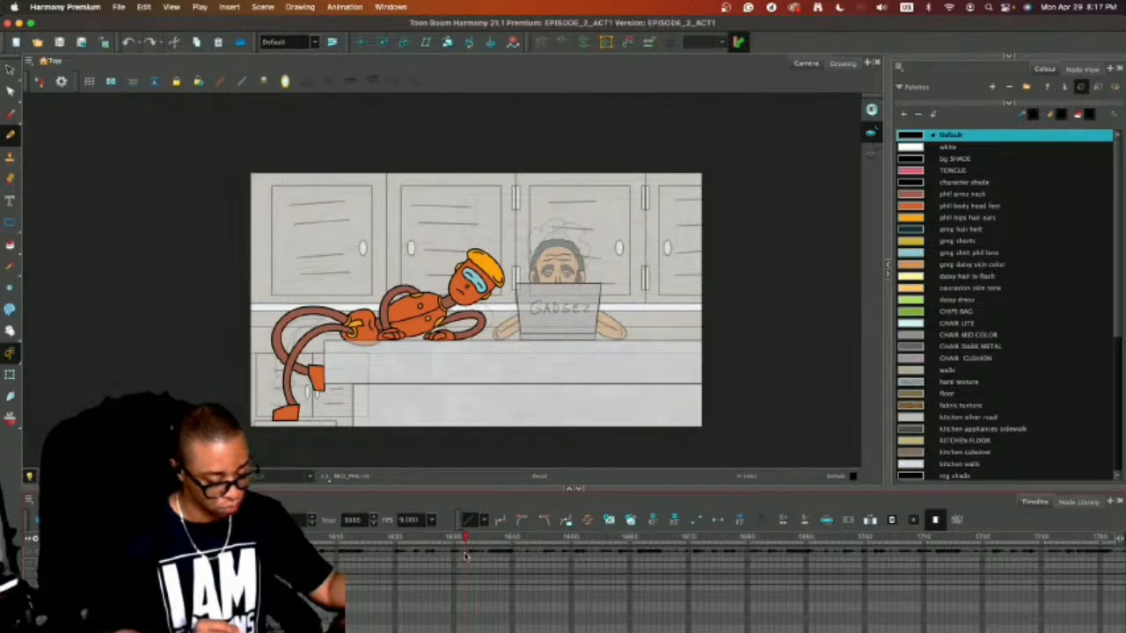
{"action": "left_click_drag", "start_coordinate": [466, 555], "coordinate": [343, 556]}
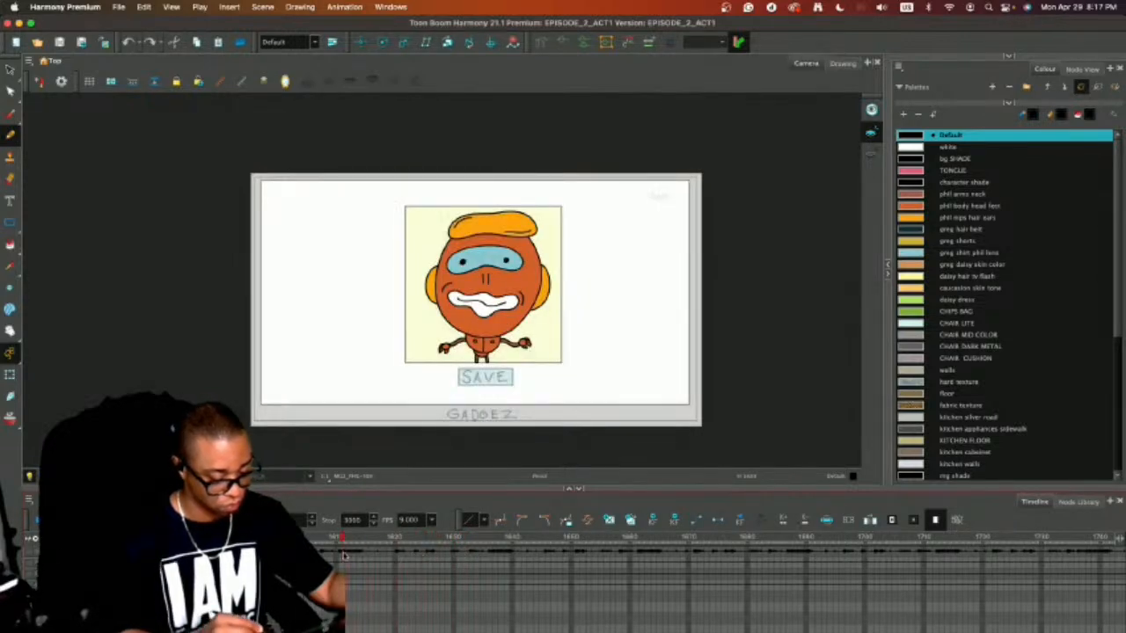
{"action": "left_click_drag", "start_coordinate": [418, 555], "coordinate": [323, 587]}
{"action": "scroll", "coordinate": [721, 584], "scroll_direction": "left", "scroll_amount": 20}
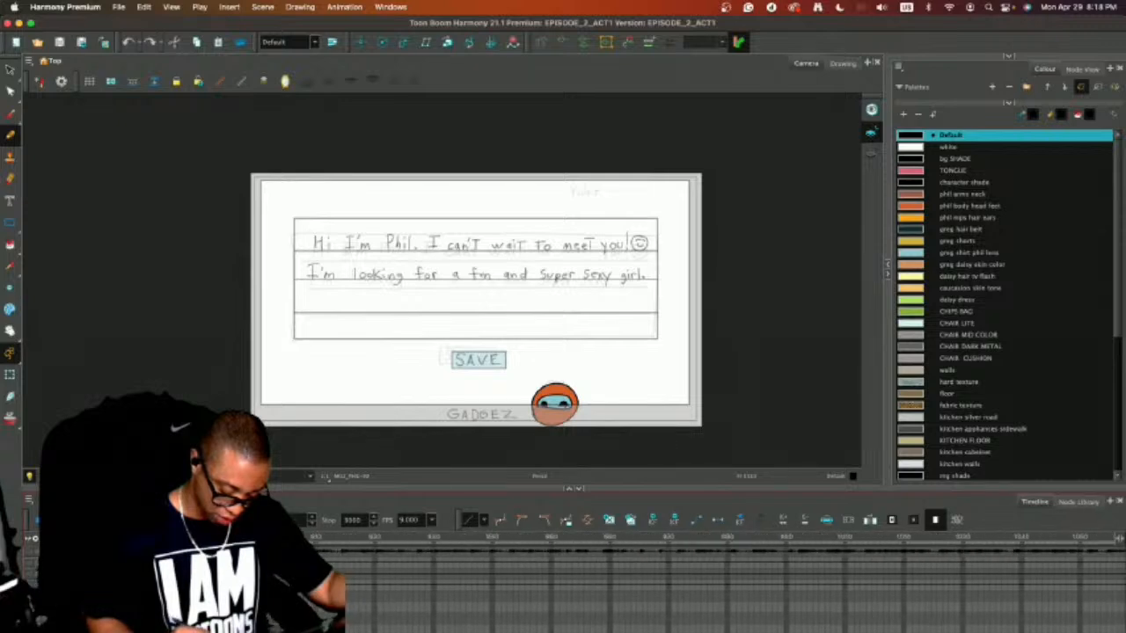
{"action": "left_click_drag", "start_coordinate": [539, 537], "coordinate": [399, 545]}
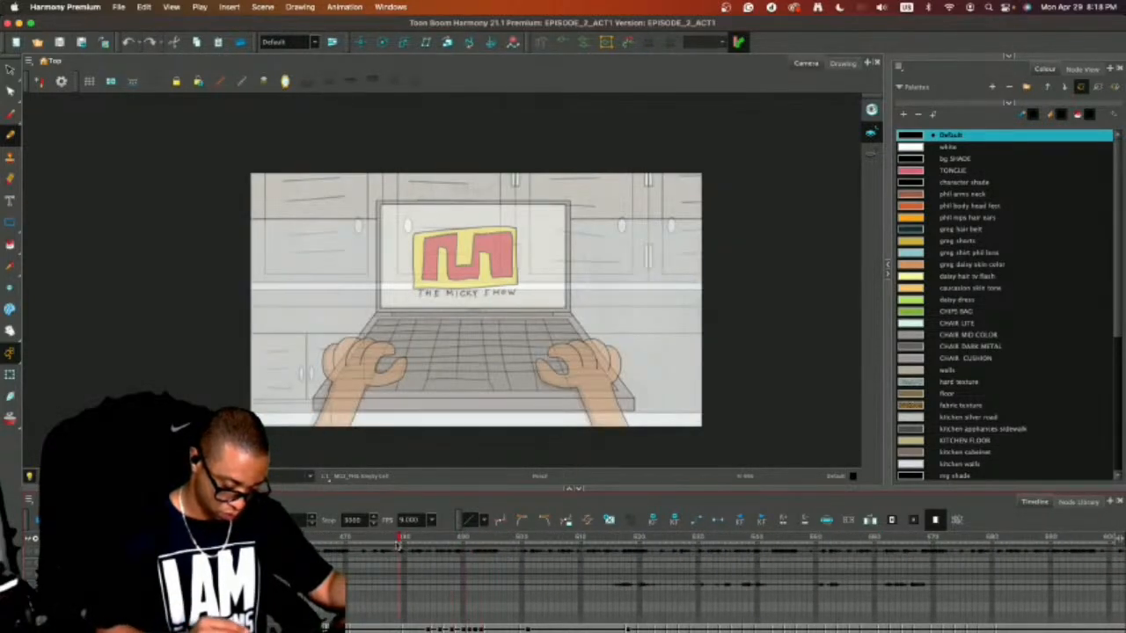
{"action": "left_click_drag", "start_coordinate": [503, 549], "coordinate": [336, 541]}
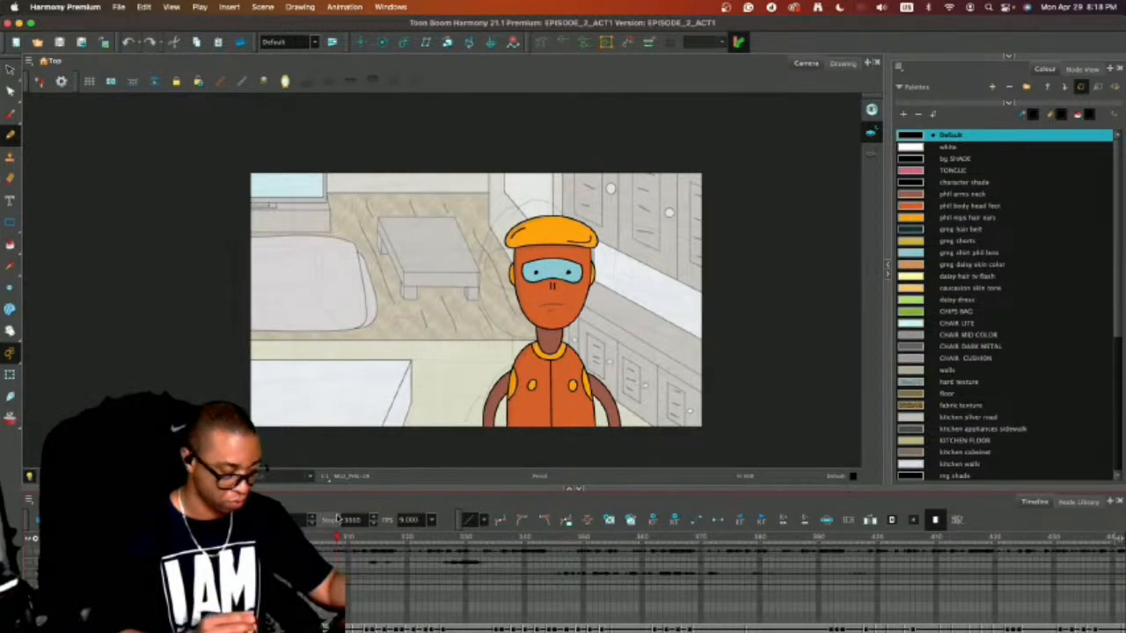
Copy the front-facing robot's head and neck from the earlier shot and paste them into the current storyboard shot's PHIL cell.
{"action": "key", "text": "alt+s"}
{"action": "mouse_move", "coordinate": [607, 211]}
{"action": "left_mouse_down"}
{"action": "mouse_move", "coordinate": [497, 307]}
{"action": "mouse_move", "coordinate": [605, 264]}
{"action": "left_mouse_up"}
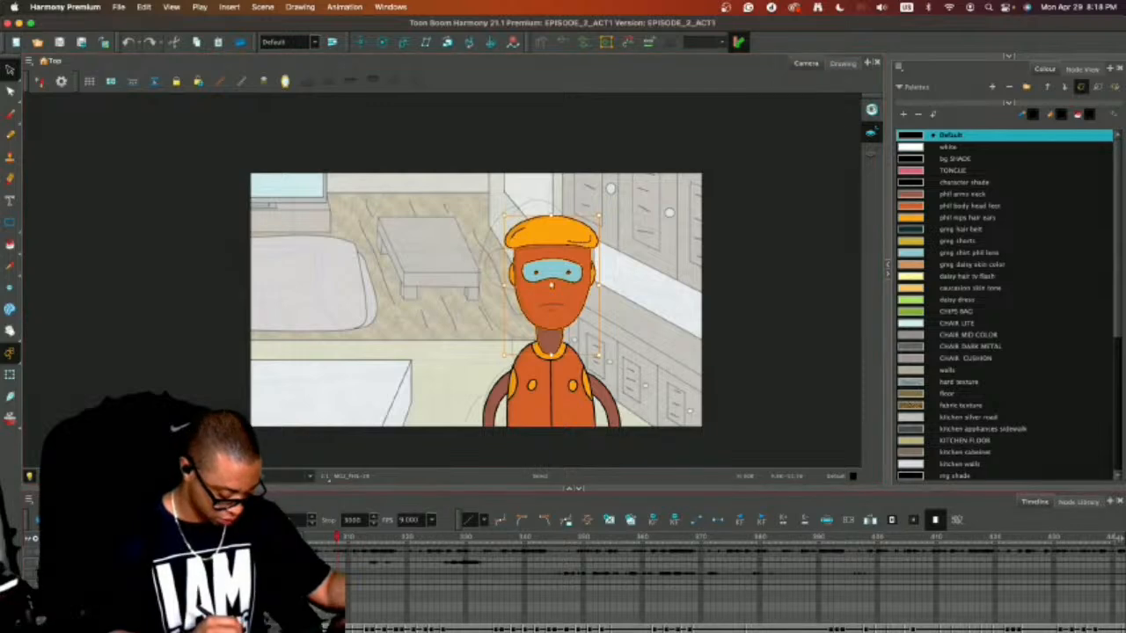
{"action": "scroll", "coordinate": [787, 607], "scroll_direction": "right", "scroll_amount": 20}
{"action": "scroll", "coordinate": [735, 585], "scroll_direction": "right", "scroll_amount": 10}
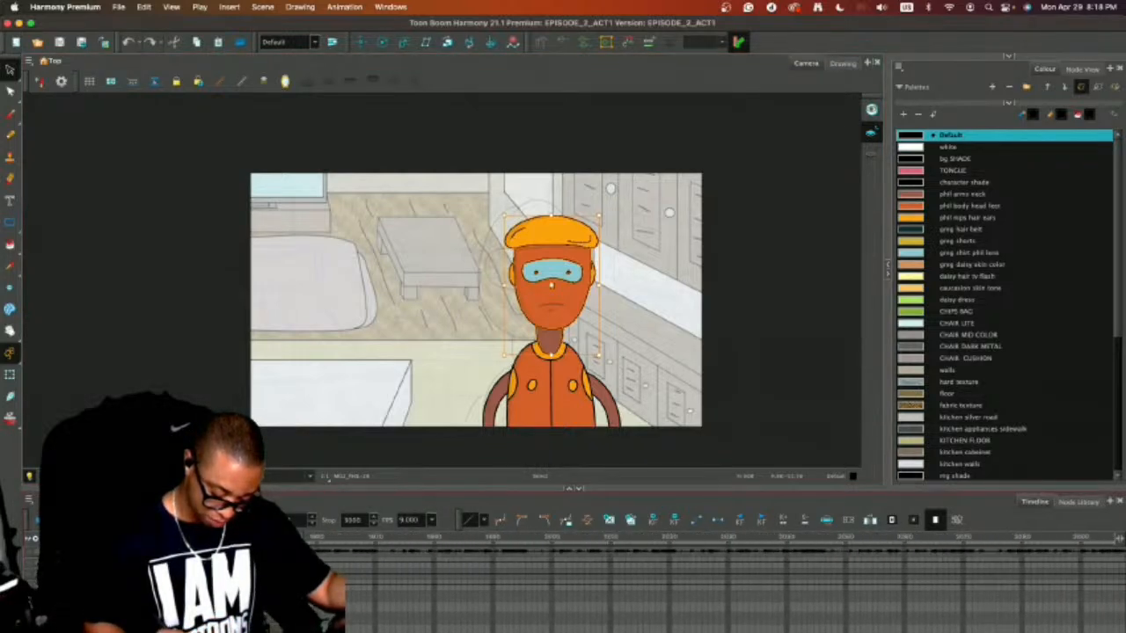
{"action": "left_click", "coordinate": [775, 599]}
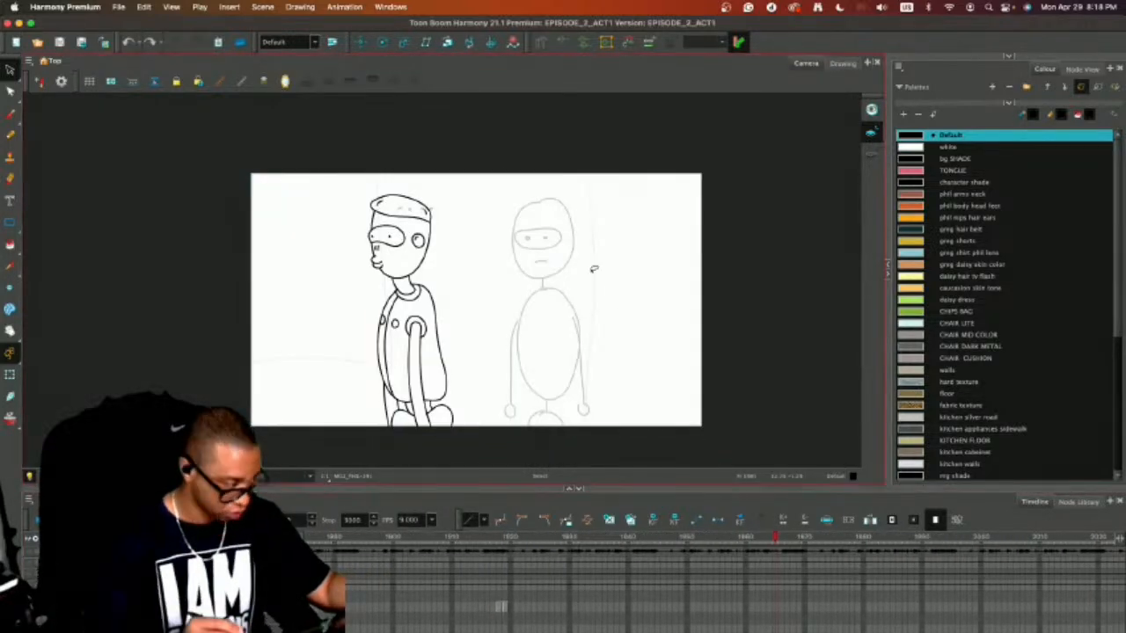
{"action": "key", "text": "super+v"}
Scale the pasted head down and place it between the side-view figure and the rough sketch, matching their head height.
{"action": "key", "text": "2"}
{"action": "key", "text": "2"}
{"action": "left_click_drag", "start_coordinate": [684, 187], "coordinate": [629, 235]}
{"action": "left_click_drag", "start_coordinate": [632, 297], "coordinate": [537, 190]}
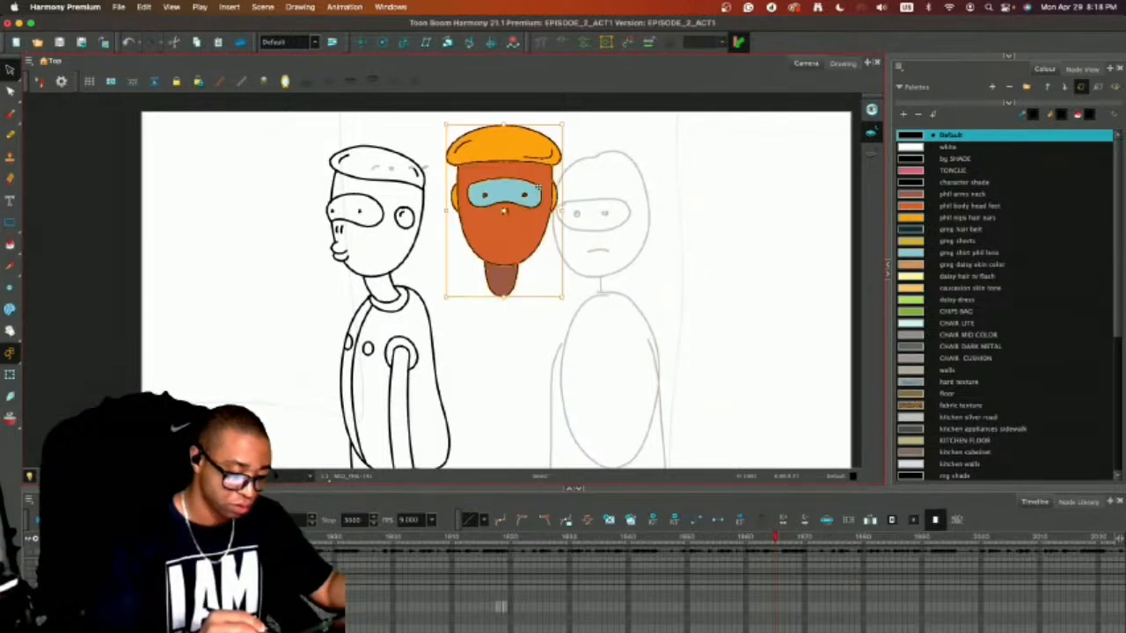
{"action": "left_click_drag", "start_coordinate": [560, 126], "coordinate": [540, 178]}
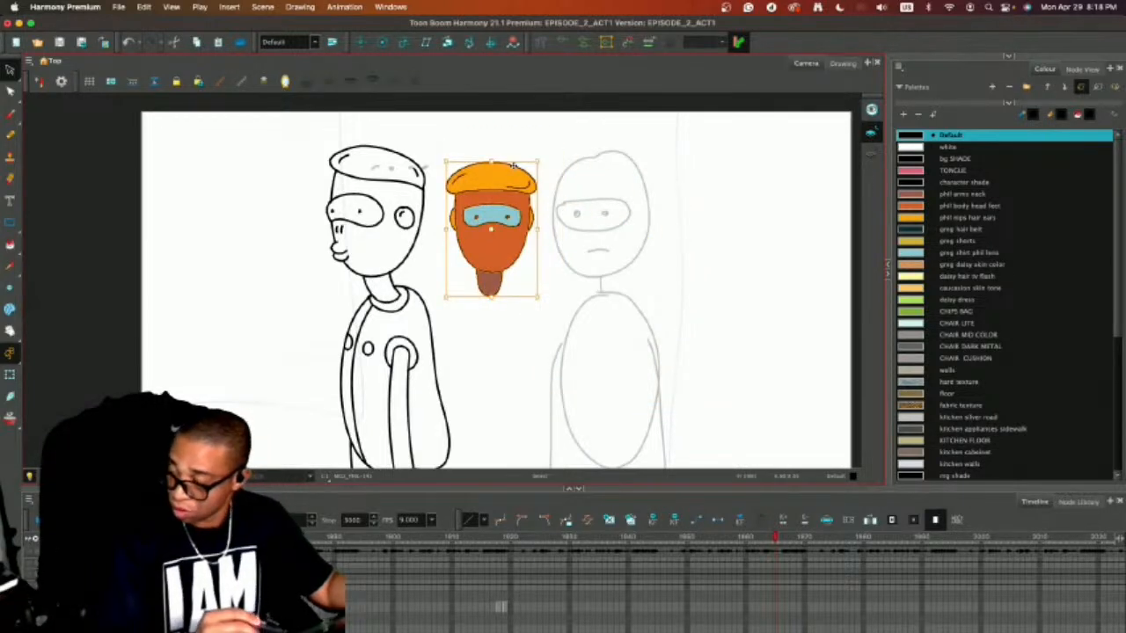
{"action": "left_click_drag", "start_coordinate": [516, 235], "coordinate": [510, 215]}
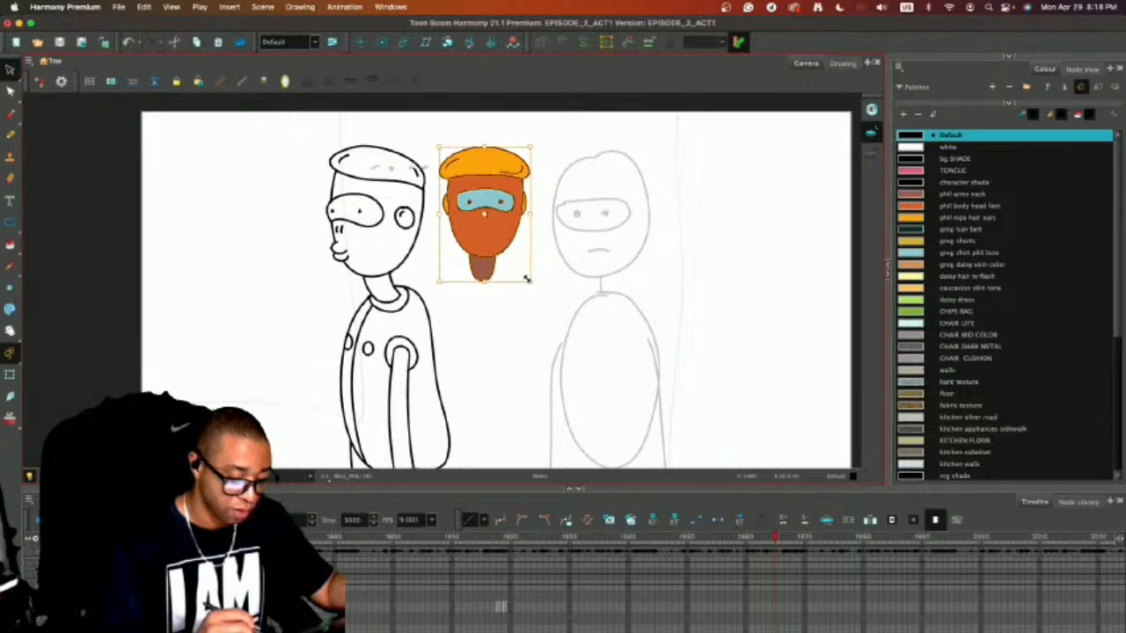
{"action": "left_click_drag", "start_coordinate": [527, 279], "coordinate": [543, 299]}
{"action": "left_click_drag", "start_coordinate": [517, 249], "coordinate": [516, 247]}
Fine-tune the size and position of the coloured front-facing head beside the side-view figure.
{"action": "key", "text": "2"}
{"action": "key", "text": "2"}
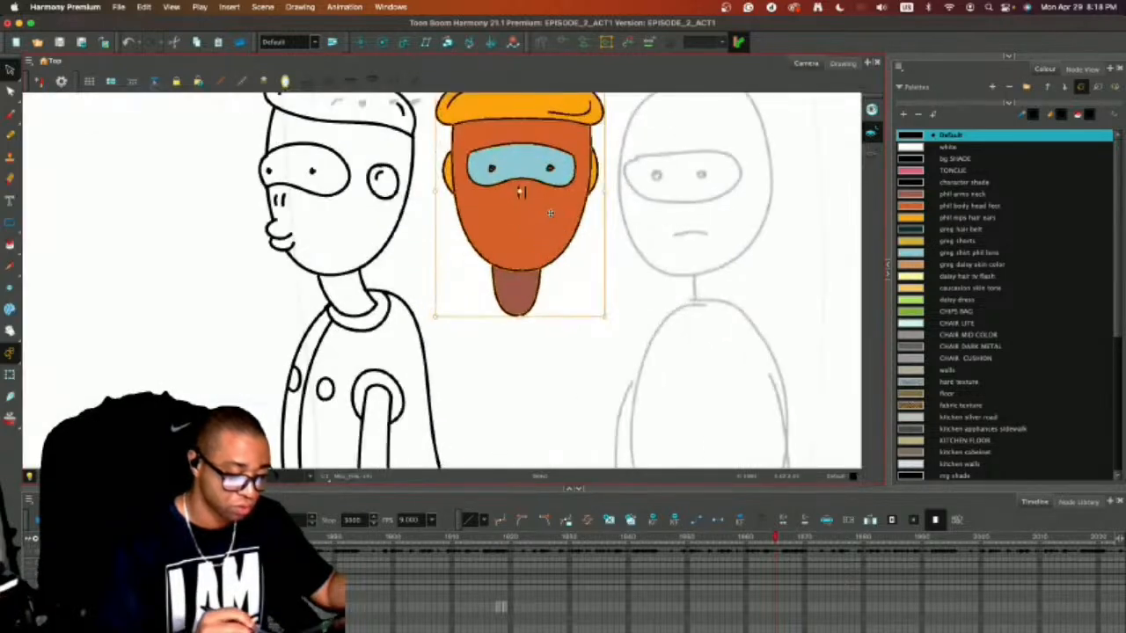
{"action": "left_click_drag", "start_coordinate": [571, 127], "coordinate": [579, 176]}
{"action": "left_click_drag", "start_coordinate": [611, 114], "coordinate": [606, 121]}
{"action": "left_click_drag", "start_coordinate": [694, 225], "coordinate": [572, 244]}
Remove the orange fill from the front-facing head's face, leaving the hair, ears, visor and neck coloured.
{"action": "key", "text": "alt+slash"}
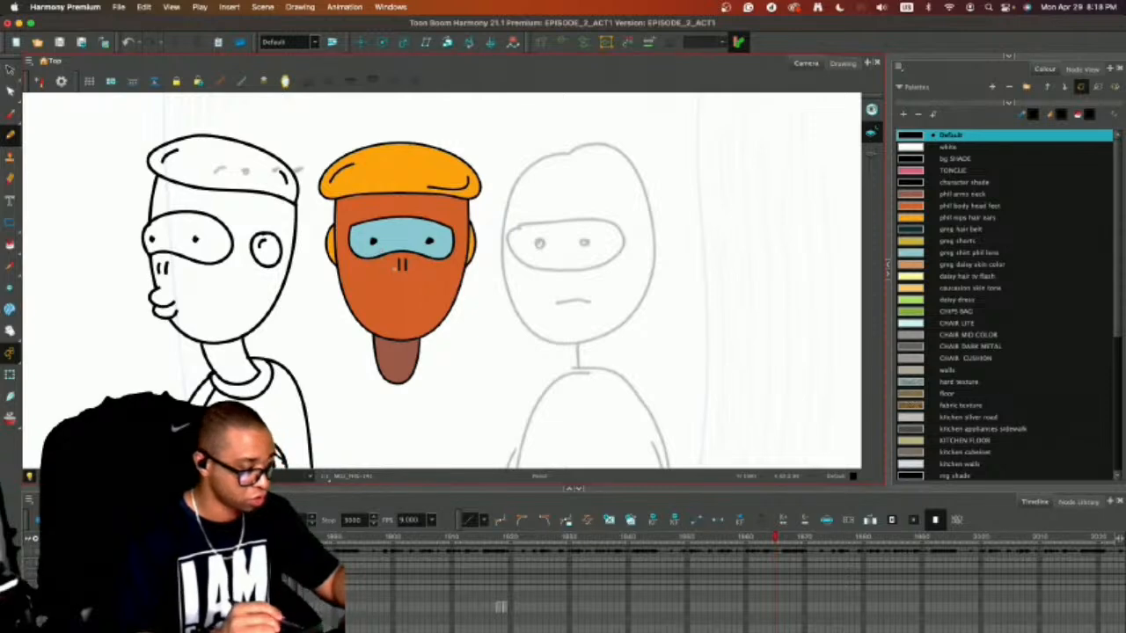
{"action": "key", "text": "alt+i"}
{"action": "left_click", "coordinate": [437, 215]}
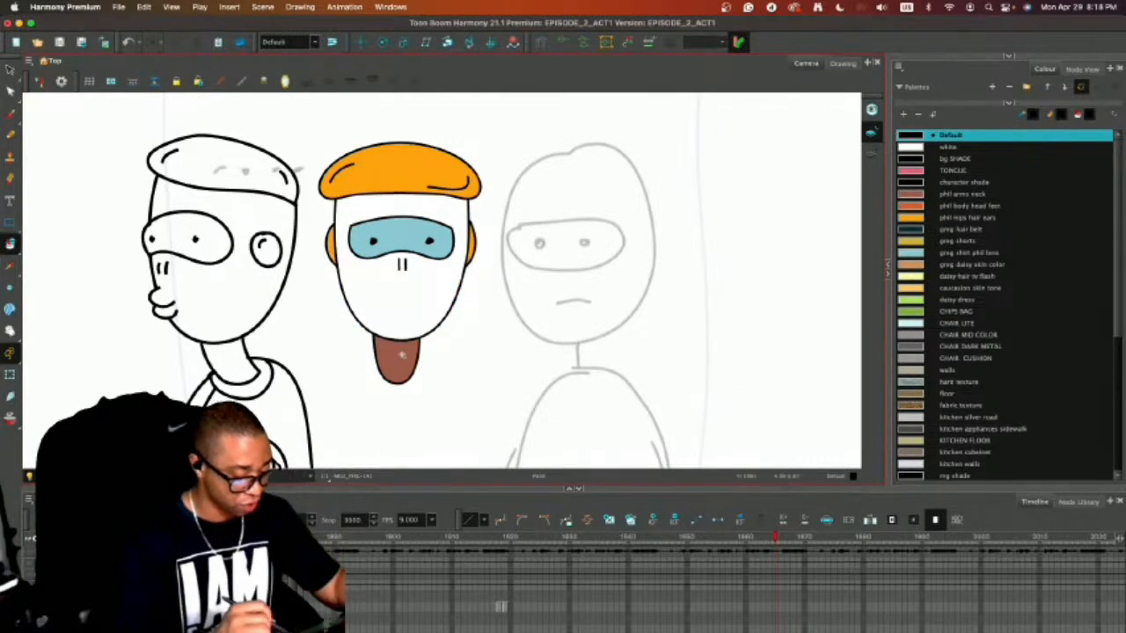
{"action": "key", "text": "alt+slash"}
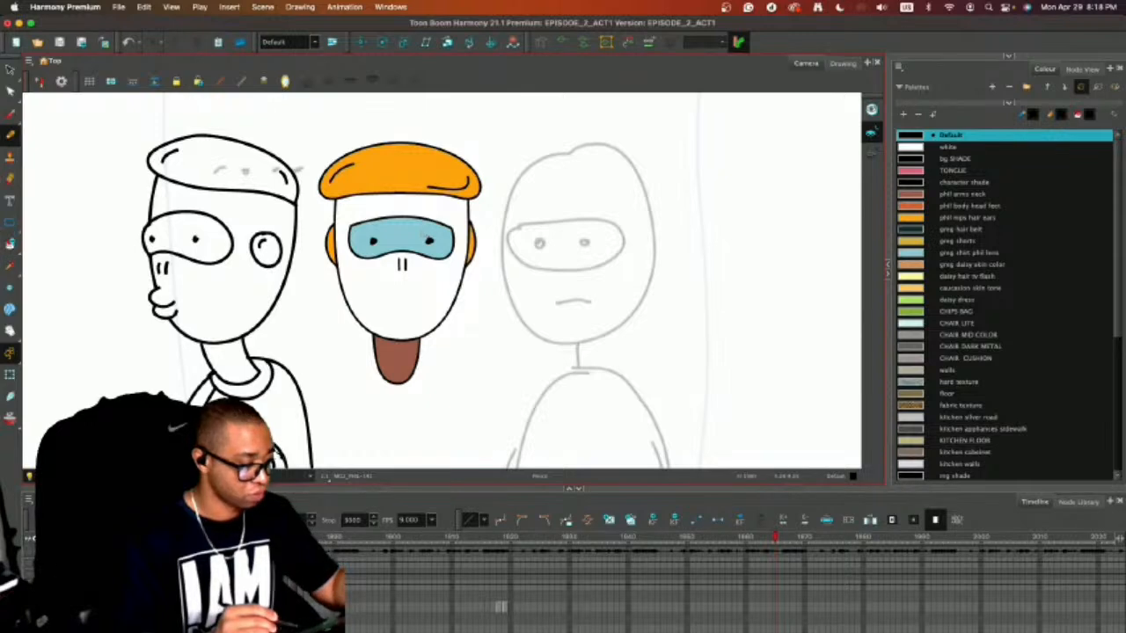
{"action": "key", "text": "2"}
{"action": "key", "text": "2"}
{"action": "left_click_drag", "start_coordinate": [478, 289], "coordinate": [601, 315]}
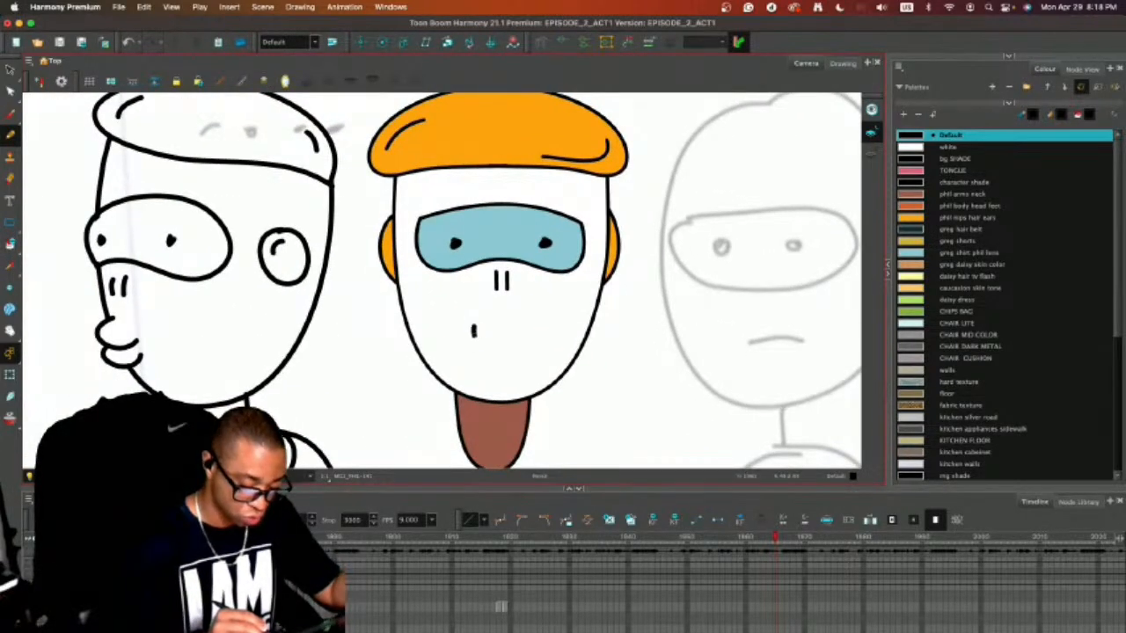
{"action": "mouse_move", "coordinate": [474, 335]}
{"action": "left_mouse_down"}
{"action": "mouse_move", "coordinate": [496, 353]}
{"action": "mouse_move", "coordinate": [518, 320]}
{"action": "left_mouse_up"}
{"action": "mouse_move", "coordinate": [483, 355]}
{"action": "left_mouse_down"}
{"action": "mouse_move", "coordinate": [509, 369]}
{"action": "mouse_move", "coordinate": [523, 342]}
{"action": "mouse_move", "coordinate": [483, 341]}
{"action": "mouse_move", "coordinate": [482, 366]}
{"action": "mouse_move", "coordinate": [508, 361]}
{"action": "mouse_move", "coordinate": [513, 339]}
{"action": "mouse_move", "coordinate": [498, 335]}
{"action": "mouse_move", "coordinate": [498, 371]}
{"action": "left_mouse_up"}
{"action": "key", "text": "super+z"}
{"action": "key", "text": "super+z"}
{"action": "key", "text": "super+z"}
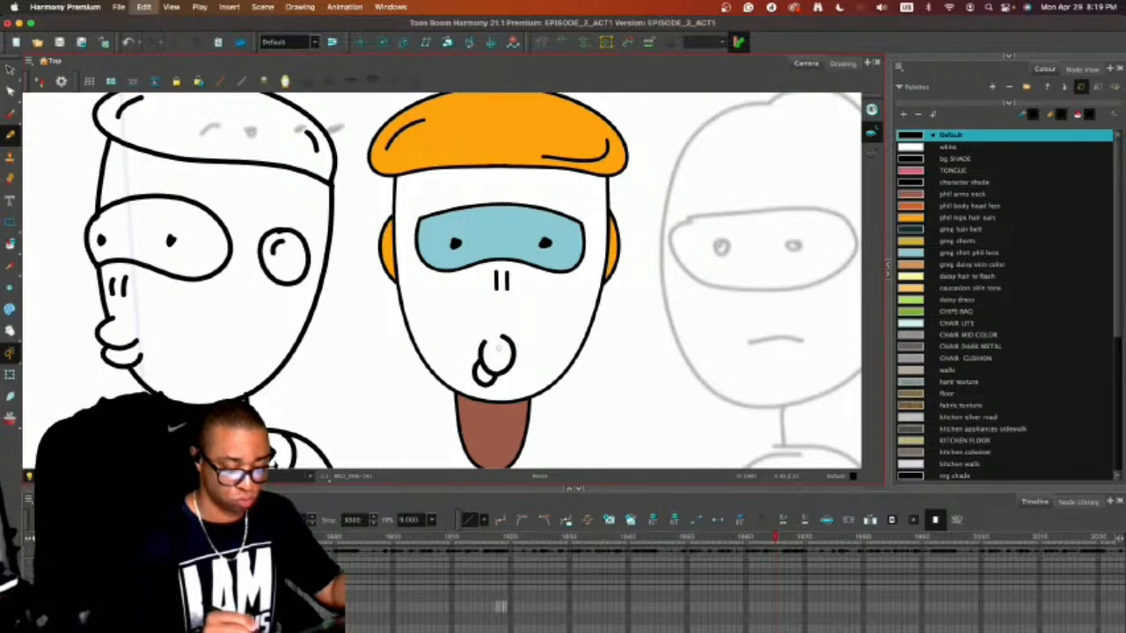
{"action": "key", "text": "super+z"}
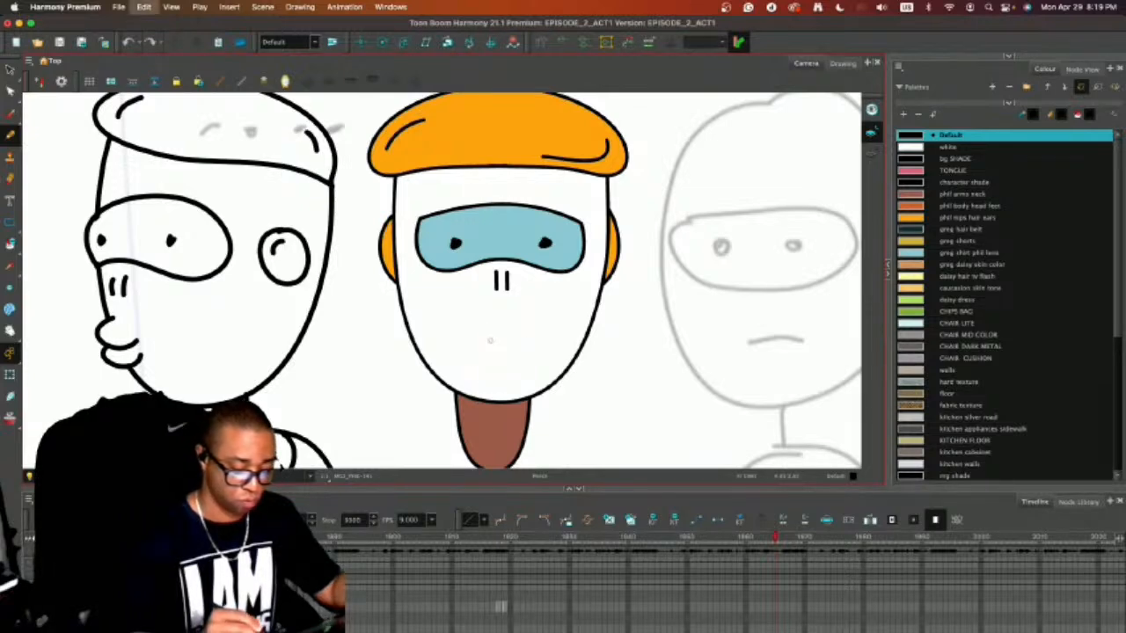
{"action": "mouse_move", "coordinate": [487, 341]}
{"action": "left_mouse_down"}
{"action": "mouse_move", "coordinate": [484, 375]}
{"action": "mouse_move", "coordinate": [499, 380]}
{"action": "mouse_move", "coordinate": [512, 376]}
{"action": "mouse_move", "coordinate": [509, 336]}
{"action": "left_mouse_up"}
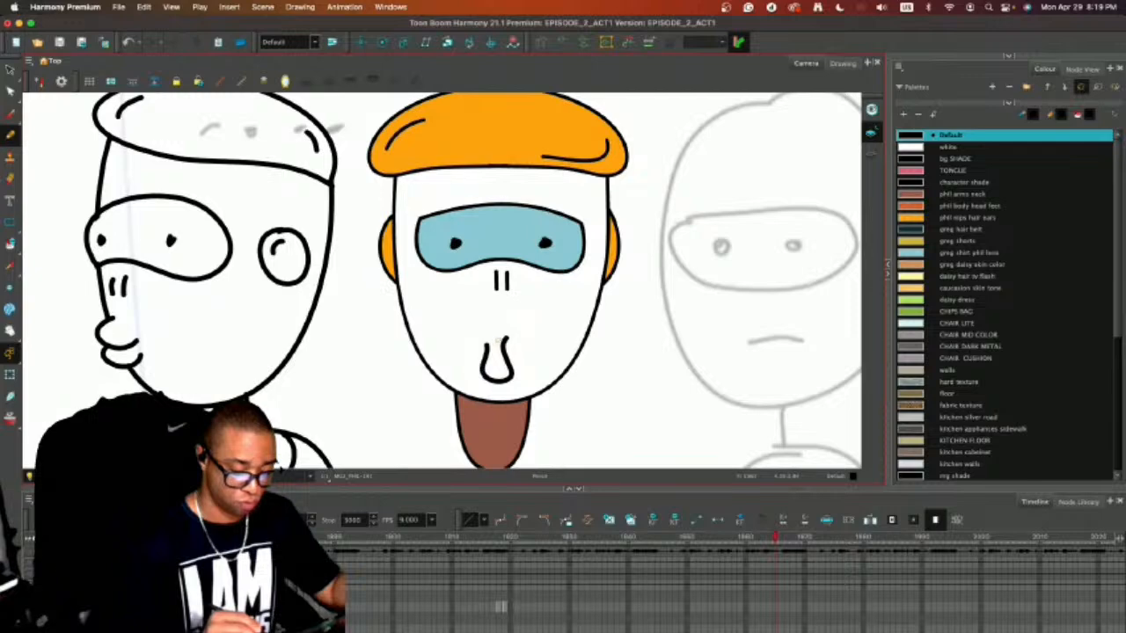
{"action": "key", "text": "super+z"}
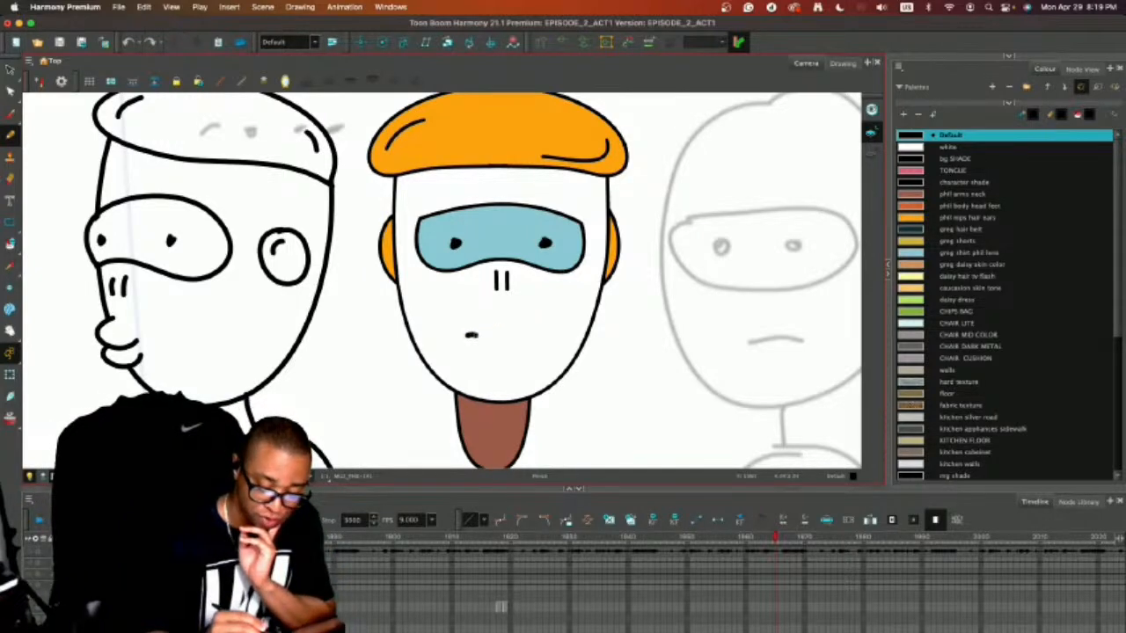
Draw a curved pouting lip on the front-facing head with short centre creases, a cheek line on each side and a chin line.
{"action": "mouse_move", "coordinate": [471, 335]}
{"action": "left_mouse_down"}
{"action": "mouse_move", "coordinate": [492, 368]}
{"action": "mouse_move", "coordinate": [526, 328]}
{"action": "mouse_move", "coordinate": [544, 325]}
{"action": "left_mouse_up"}
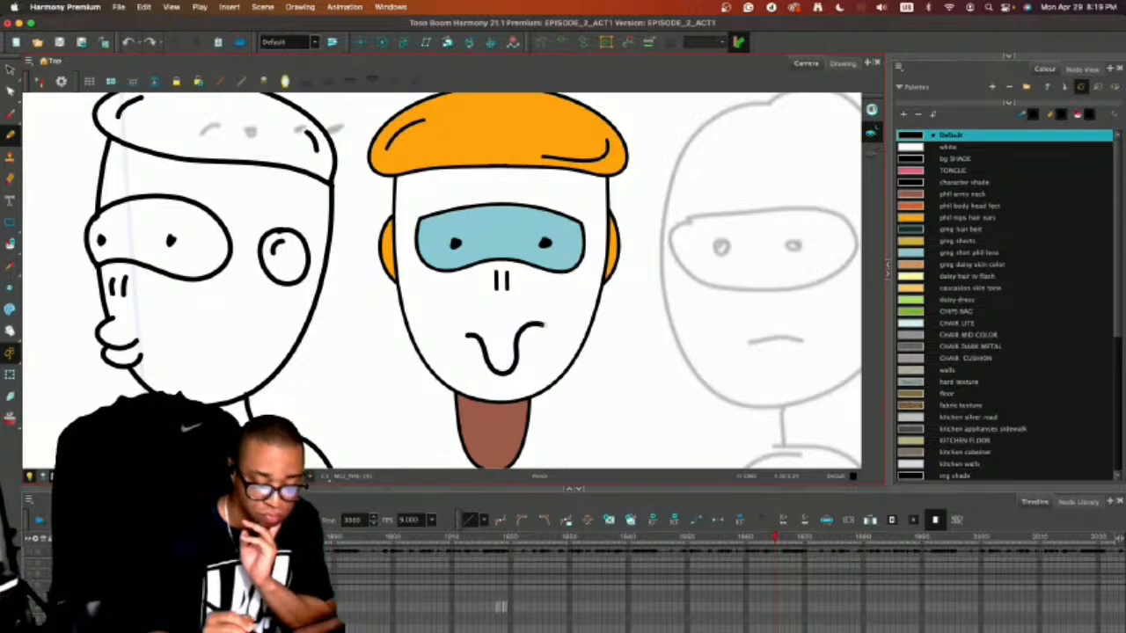
{"action": "left_click_drag", "start_coordinate": [452, 325], "coordinate": [457, 361]}
{"action": "left_click_drag", "start_coordinate": [547, 307], "coordinate": [547, 348]}
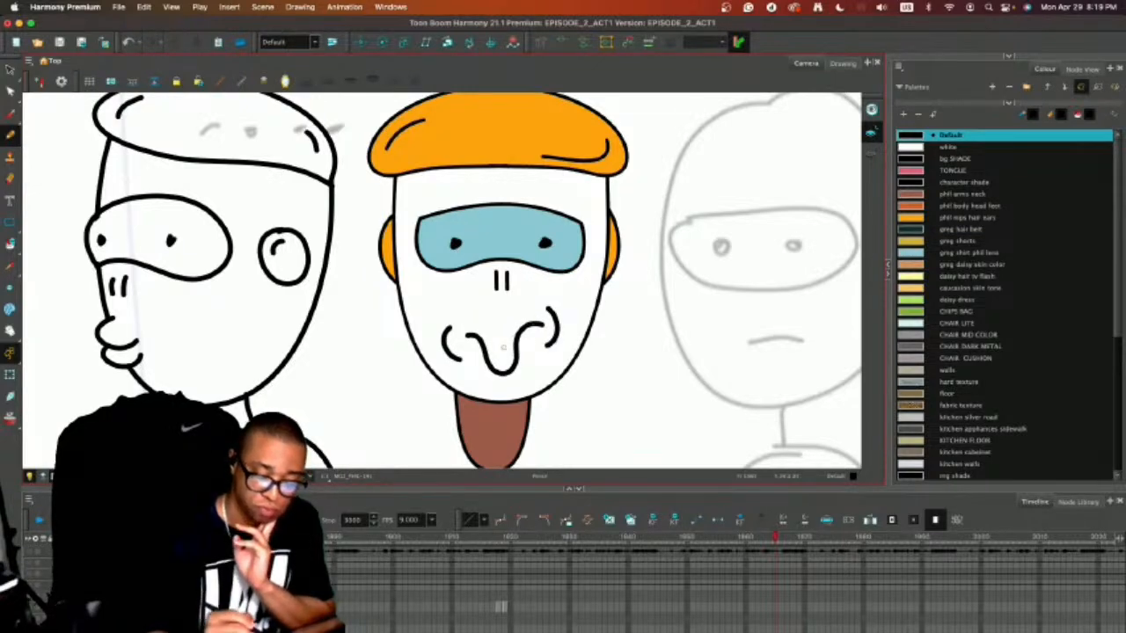
{"action": "left_click_drag", "start_coordinate": [490, 385], "coordinate": [518, 380]}
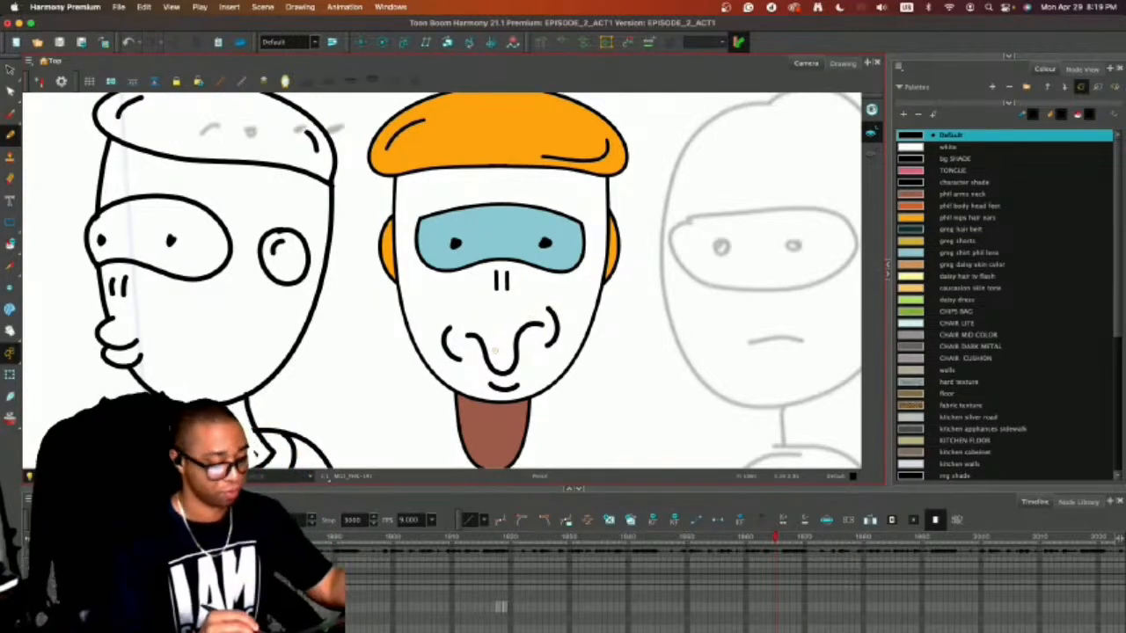
{"action": "key", "text": "2"}
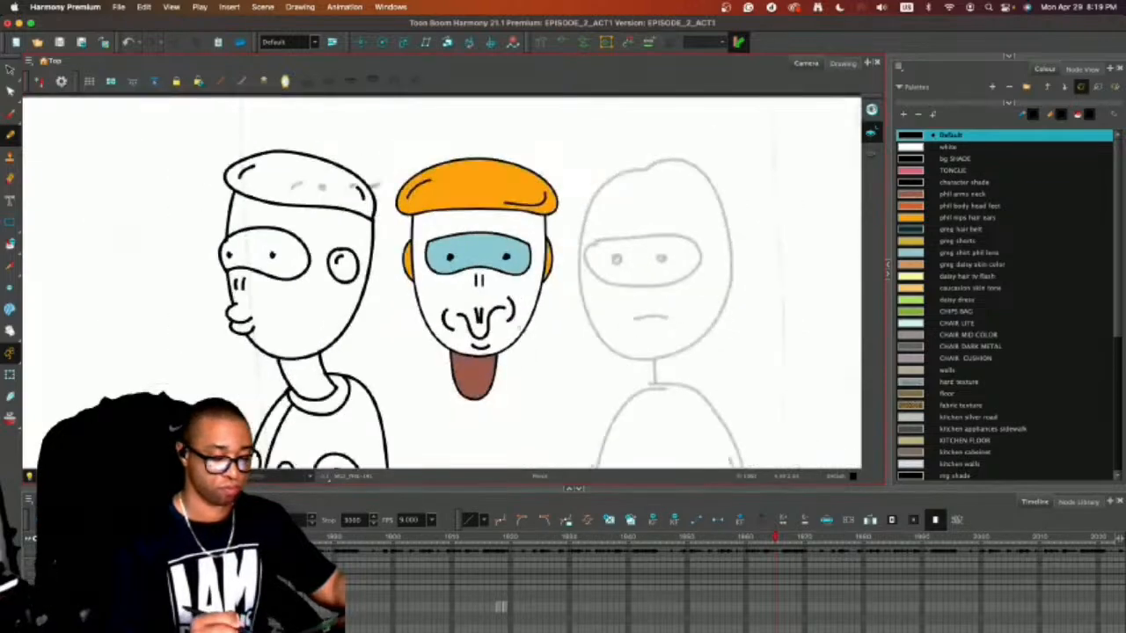
{"action": "key", "text": "1"}
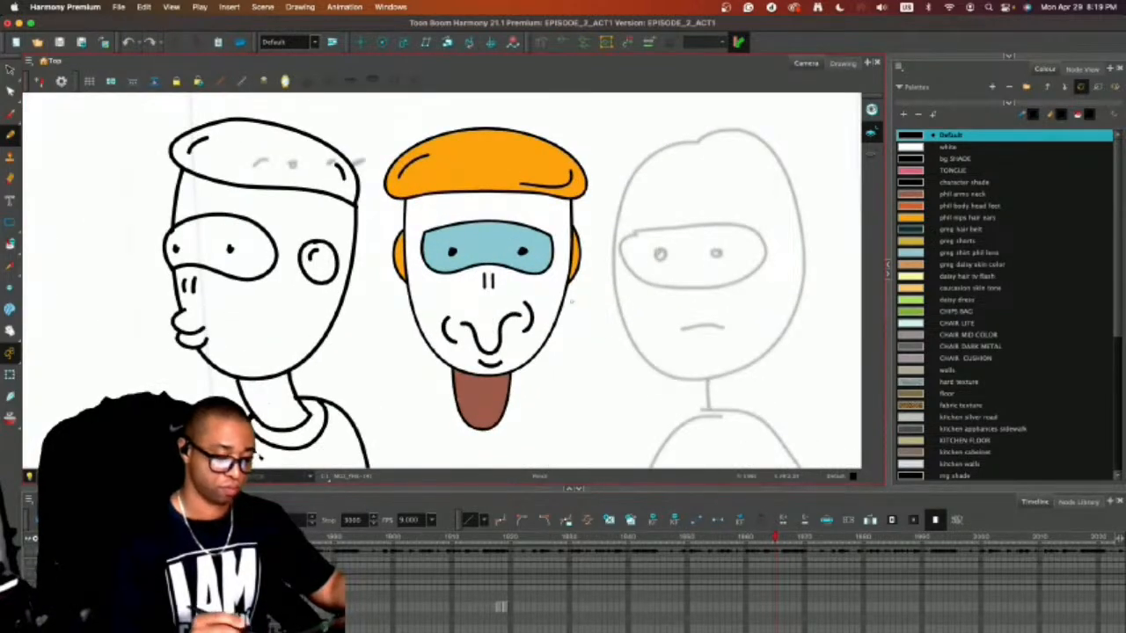
{"action": "key", "text": "2"}
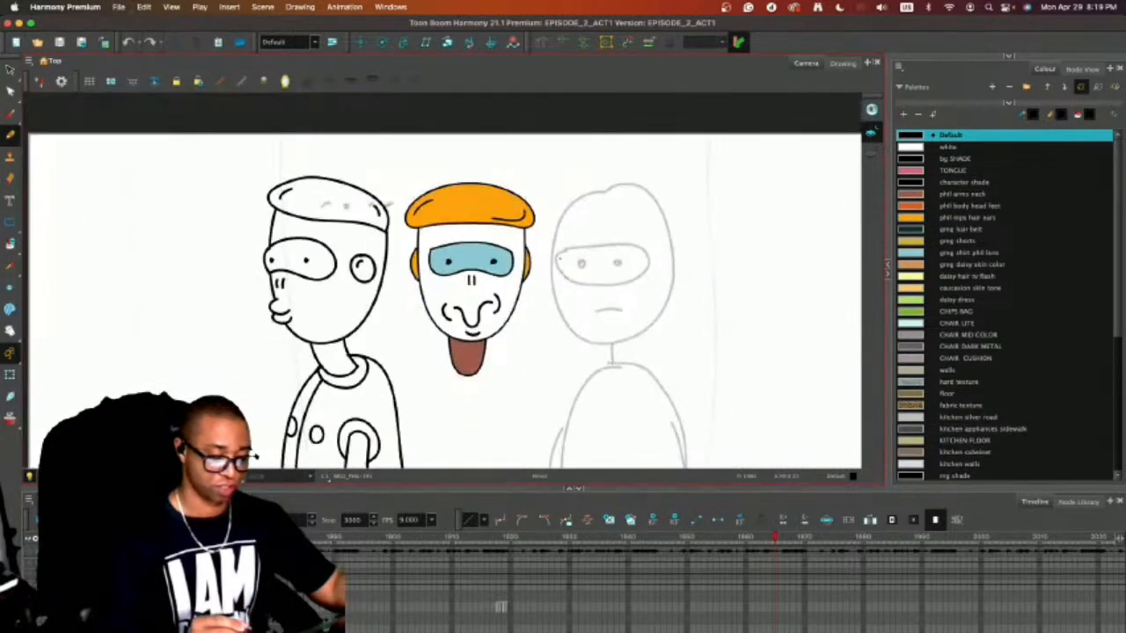
{"action": "key", "text": "1"}
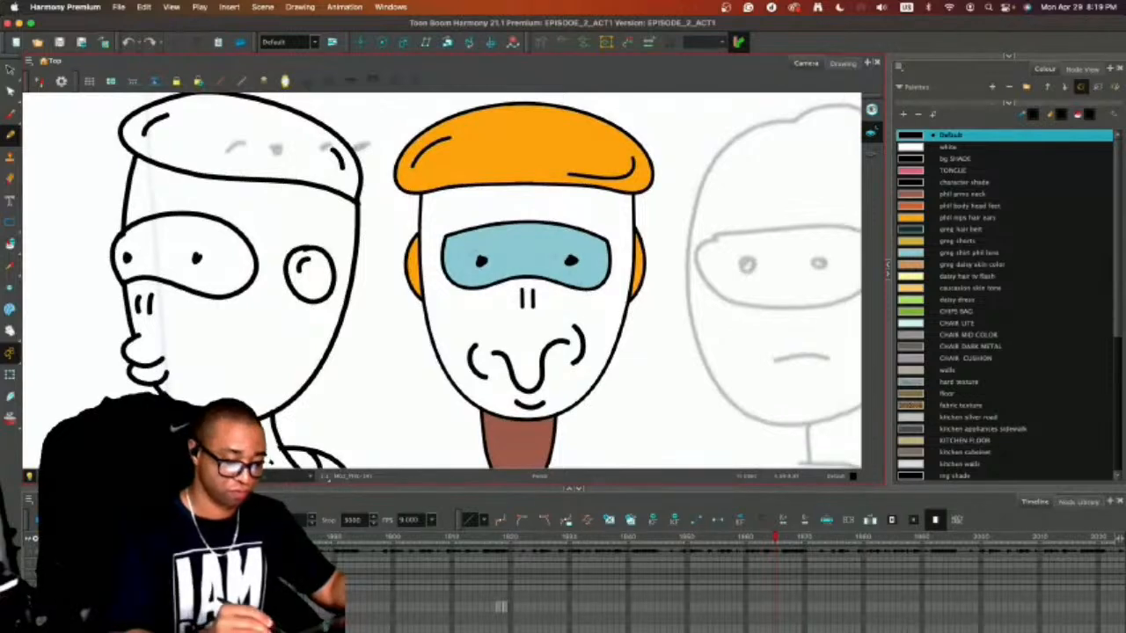
{"action": "left_click_drag", "start_coordinate": [464, 259], "coordinate": [499, 236]}
{"action": "left_click_drag", "start_coordinate": [567, 235], "coordinate": [598, 257]}
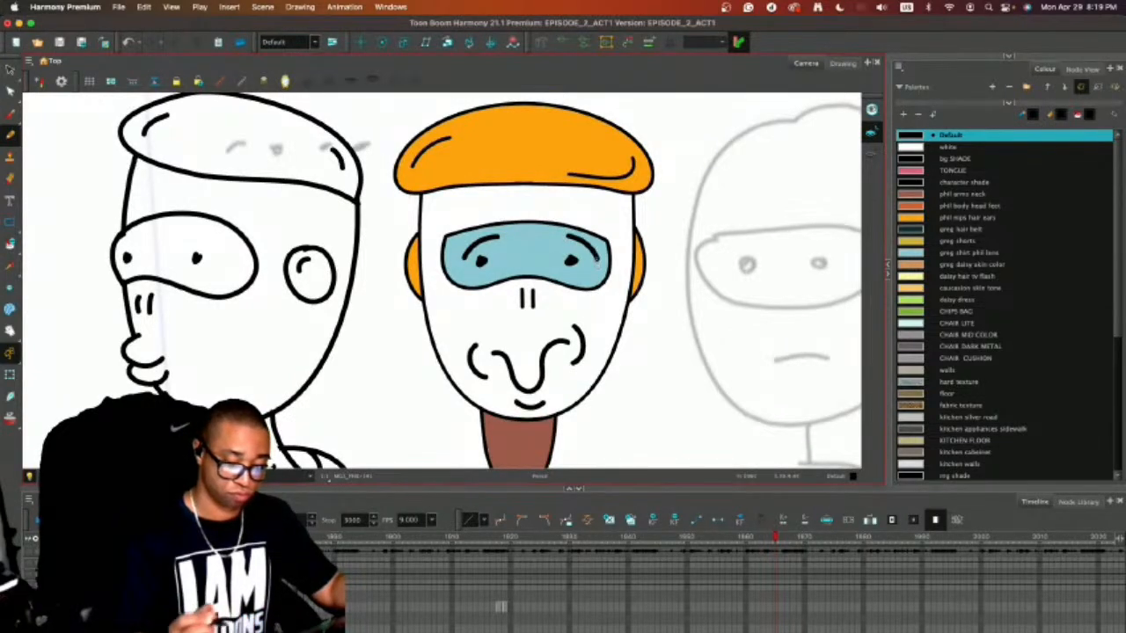
{"action": "key", "text": "super+z"}
{"action": "key", "text": "super+z"}
{"action": "key", "text": "alt+s"}
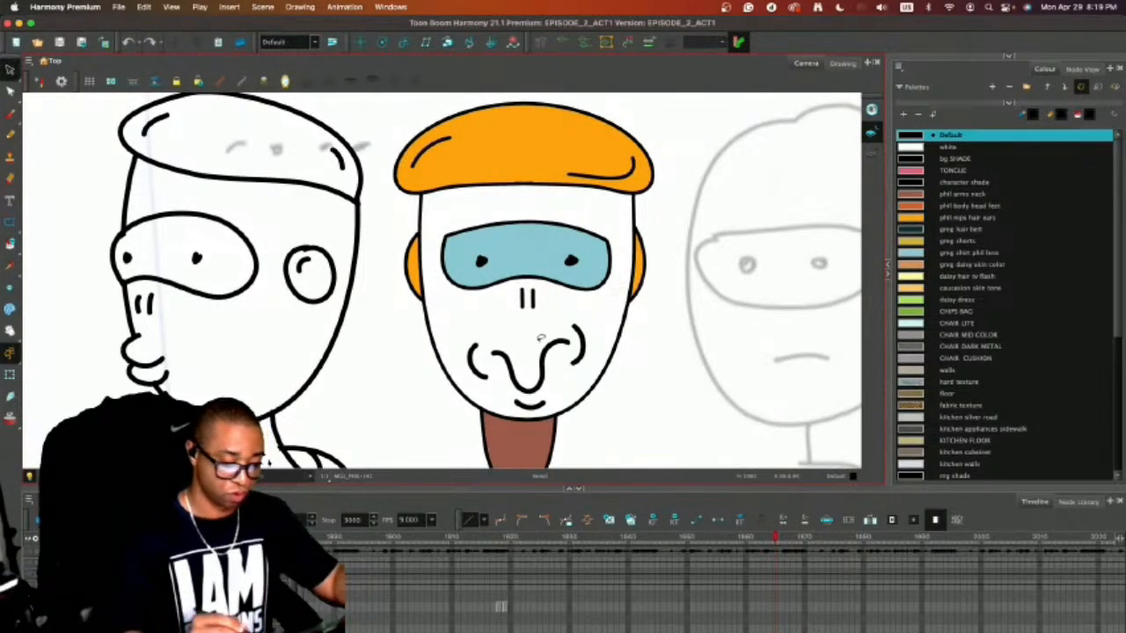
Replace the front-facing head's pouting mouth, cheek and chin lines with a short straight horizontal mouth.
{"action": "mouse_move", "coordinate": [511, 330]}
{"action": "left_mouse_down"}
{"action": "mouse_move", "coordinate": [571, 394]}
{"action": "mouse_move", "coordinate": [572, 312]}
{"action": "mouse_move", "coordinate": [581, 321]}
{"action": "mouse_move", "coordinate": [555, 395]}
{"action": "mouse_move", "coordinate": [581, 320]}
{"action": "left_mouse_up"}
{"action": "key", "text": "Delete"}
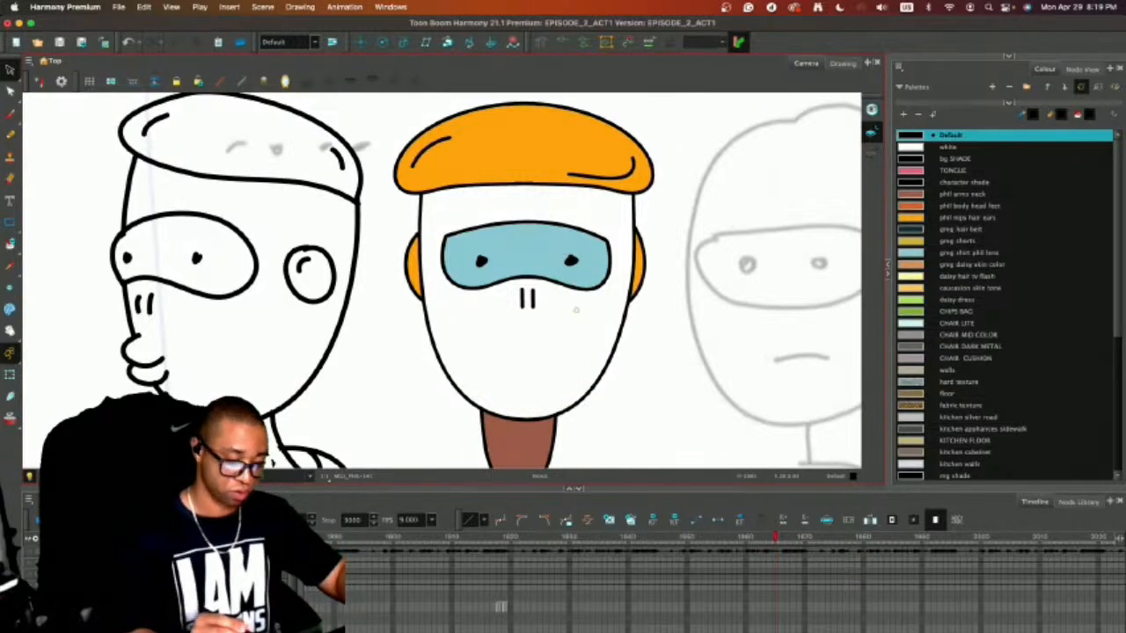
{"action": "key", "text": "alt+b"}
{"action": "left_click_drag", "start_coordinate": [488, 361], "coordinate": [565, 361]}
{"action": "key", "text": "1"}
{"action": "key", "text": "1"}
{"action": "key", "text": "1"}
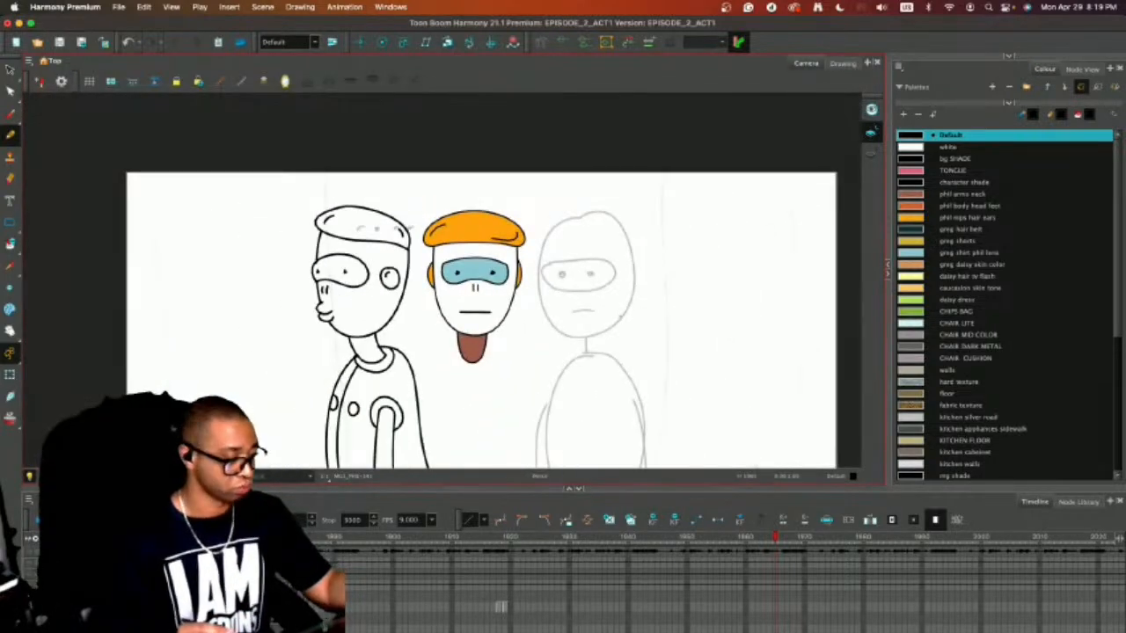
Save the scene and move the whole front-facing head onto the sketched head of the rough figure.
{"action": "key", "text": "alt+s"}
{"action": "key", "text": "super+s"}
{"action": "key", "text": "1"}
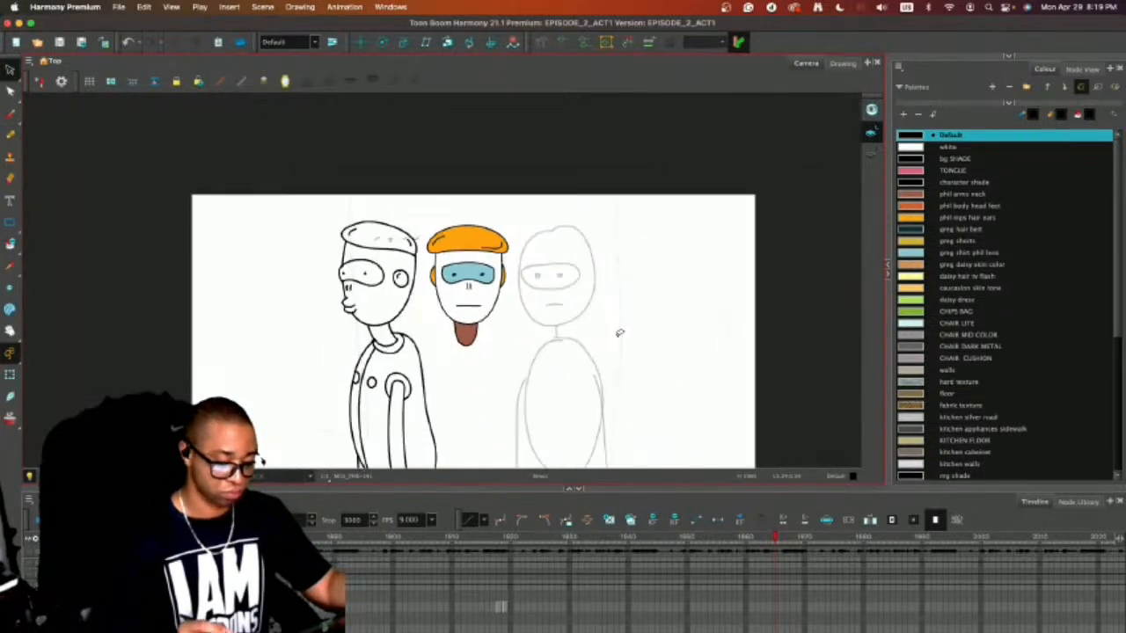
{"action": "left_click_drag", "start_coordinate": [618, 346], "coordinate": [587, 327]}
{"action": "key", "text": "2"}
{"action": "left_click_drag", "start_coordinate": [549, 282], "coordinate": [550, 234]}
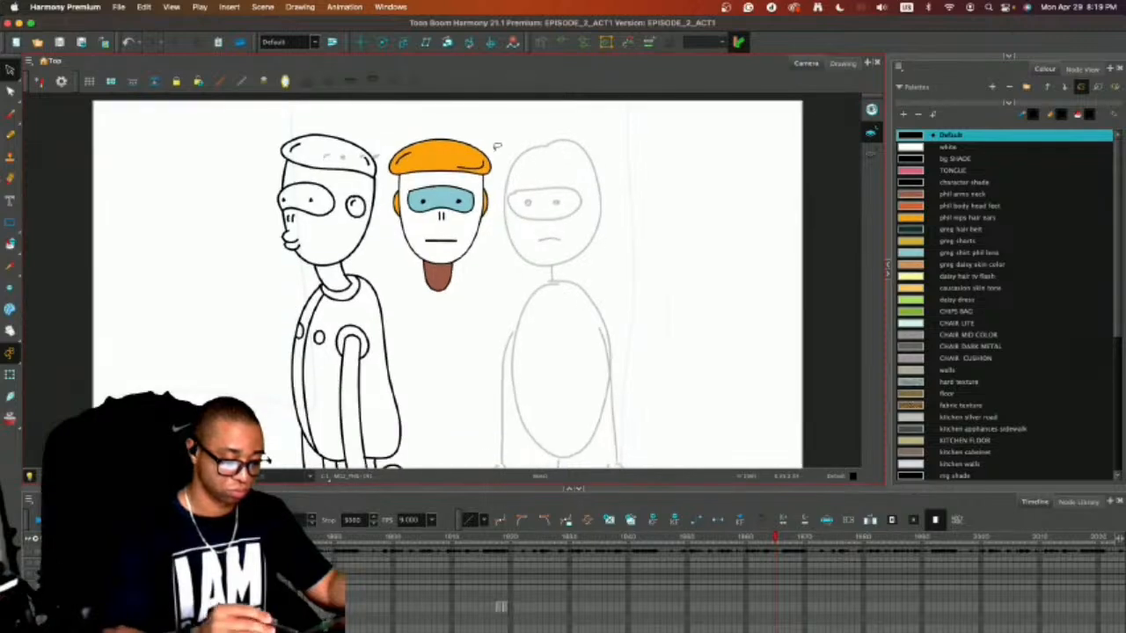
{"action": "mouse_move", "coordinate": [496, 146]}
{"action": "left_mouse_down"}
{"action": "mouse_move", "coordinate": [414, 277]}
{"action": "mouse_move", "coordinate": [486, 148]}
{"action": "left_mouse_up"}
{"action": "left_click_drag", "start_coordinate": [458, 211], "coordinate": [568, 202]}
{"action": "key", "text": "alt+slash"}
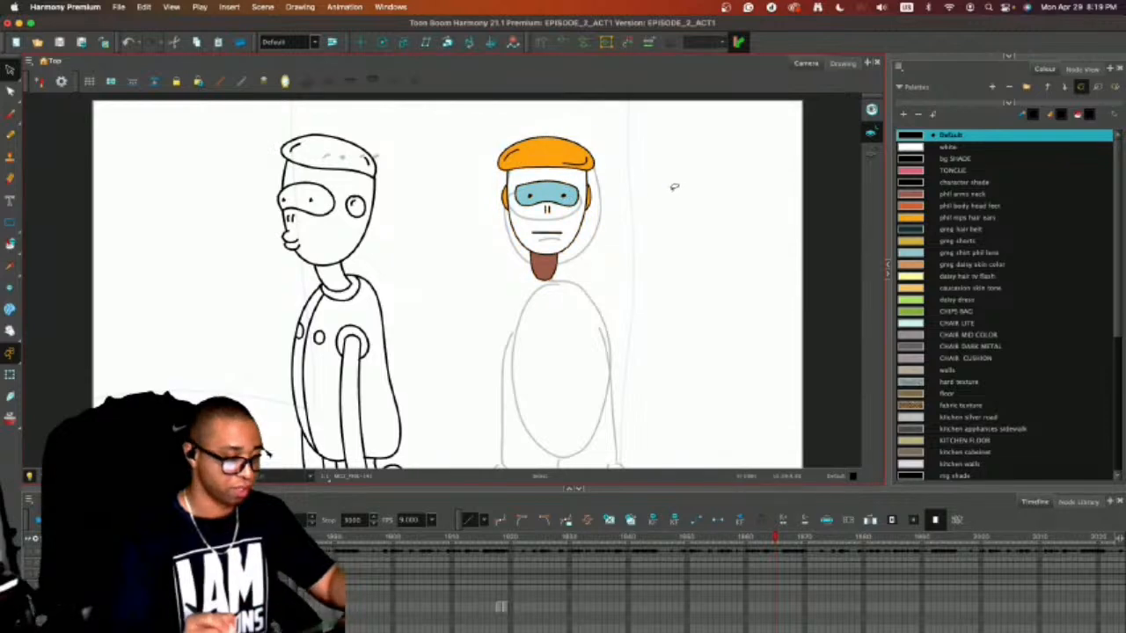
Remove the brown fill from the front-facing character's neck, keeping its outline.
{"action": "left_click_drag", "start_coordinate": [634, 259], "coordinate": [633, 226]}
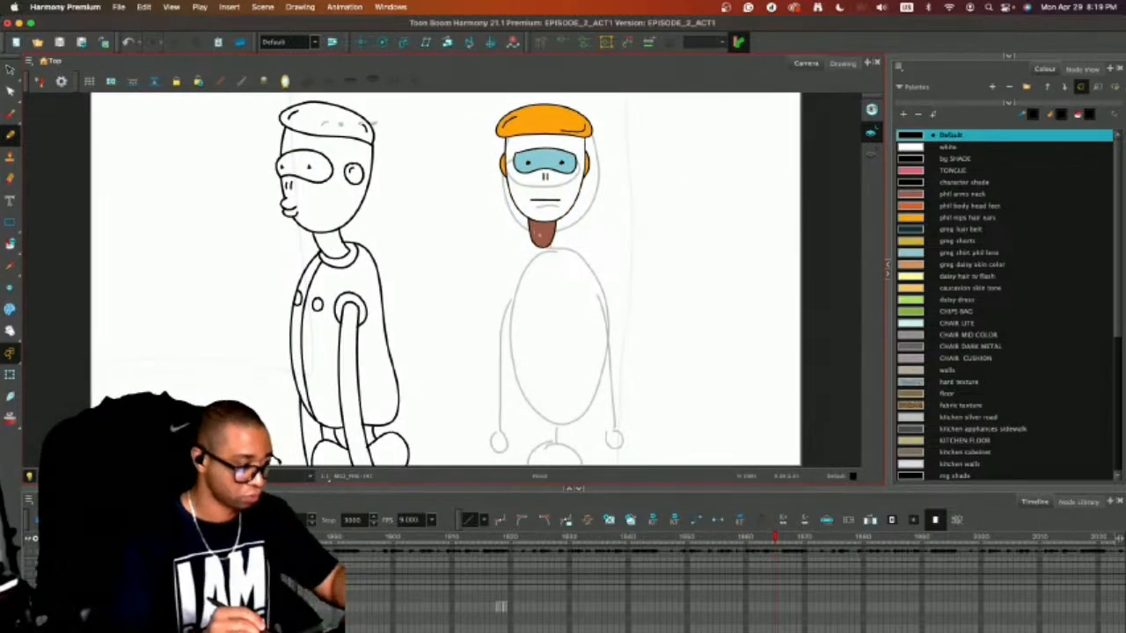
{"action": "key", "text": "alt+u"}
{"action": "left_click", "coordinate": [543, 235]}
{"action": "key", "text": "alt+slash"}
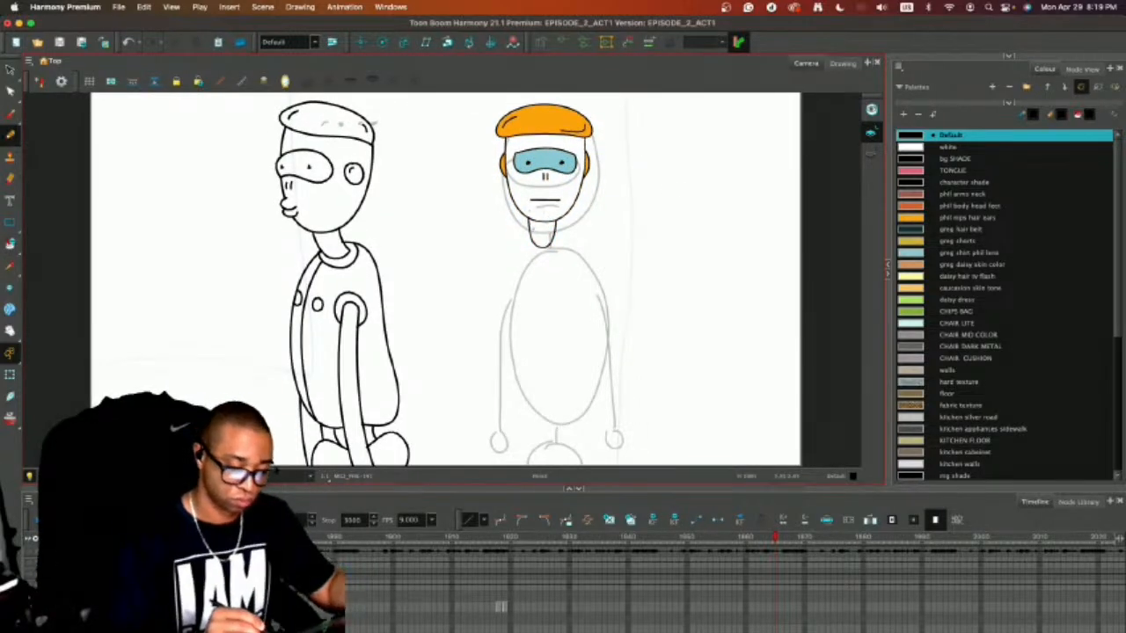
Draw a closed, rounded torso outline below the neck, narrow at the shoulders and wider with a flattened base.
{"action": "mouse_move", "coordinate": [528, 231]}
{"action": "left_mouse_down"}
{"action": "mouse_move", "coordinate": [496, 274]}
{"action": "mouse_move", "coordinate": [491, 346]}
{"action": "left_mouse_up"}
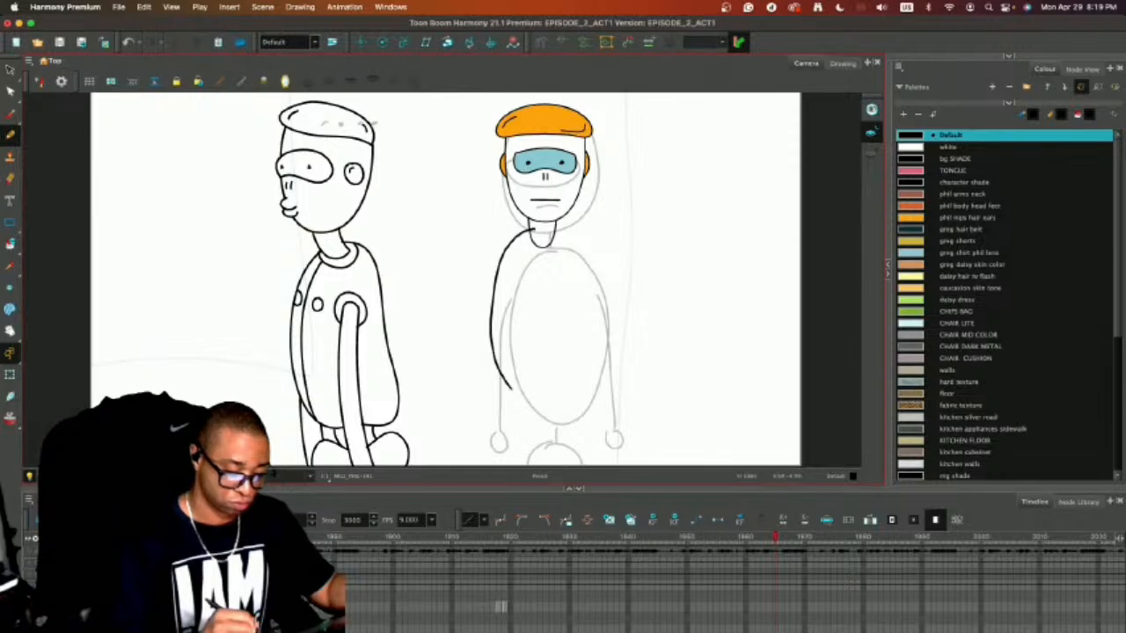
{"action": "key", "text": "ctrl+z"}
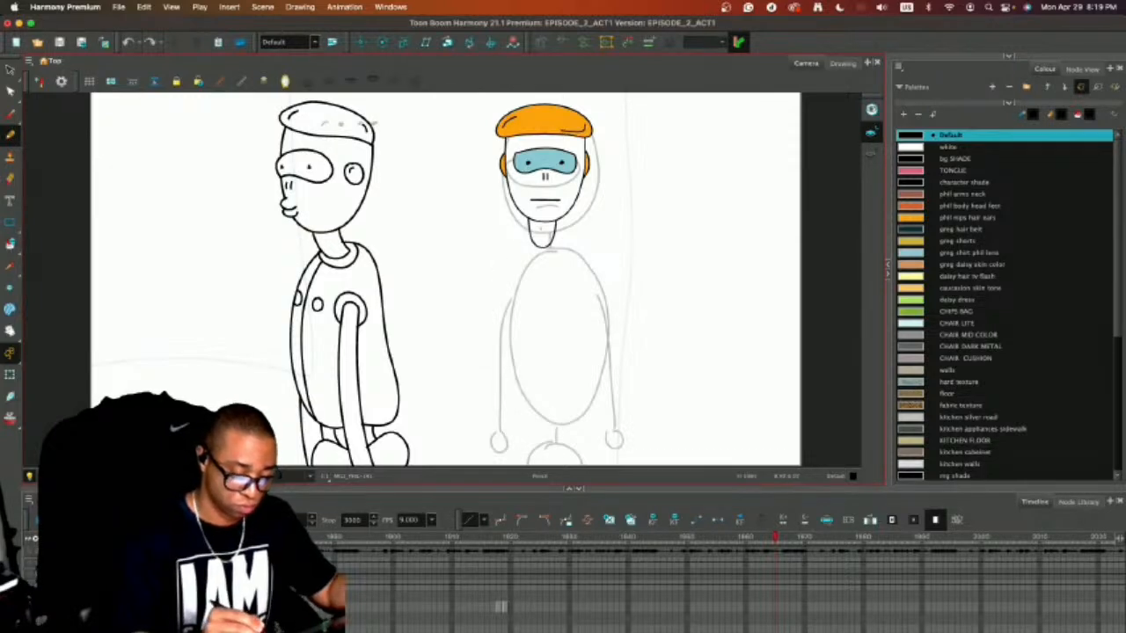
{"action": "mouse_move", "coordinate": [519, 245]}
{"action": "left_mouse_down"}
{"action": "mouse_move", "coordinate": [502, 287]}
{"action": "mouse_move", "coordinate": [513, 410]}
{"action": "left_mouse_up"}
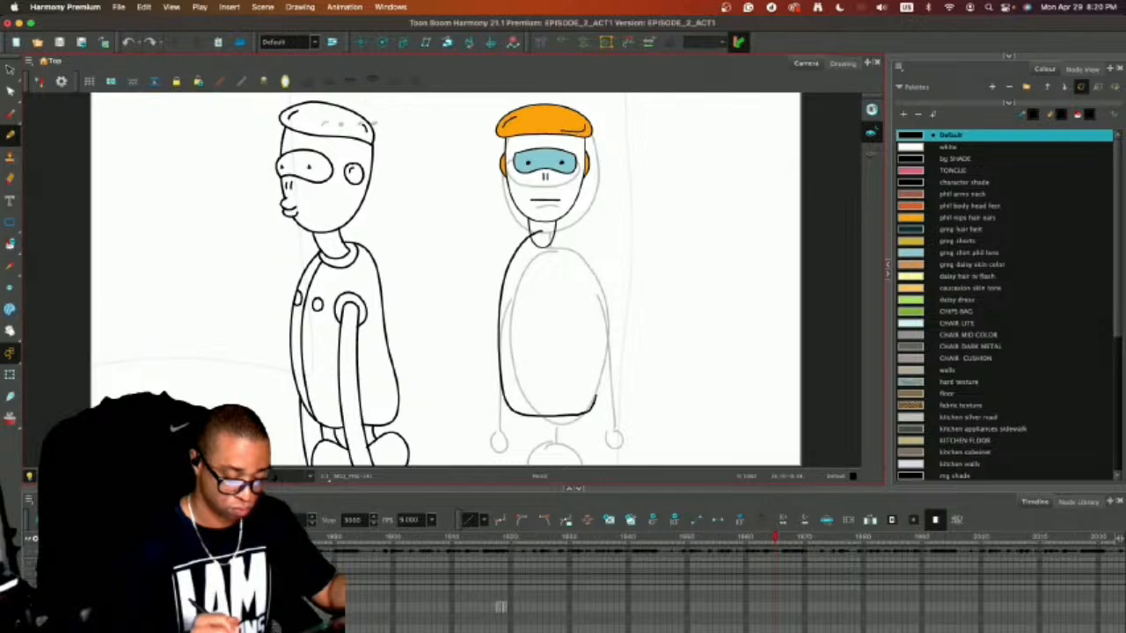
{"action": "left_click_drag", "start_coordinate": [598, 397], "coordinate": [594, 324]}
{"action": "left_click_drag", "start_coordinate": [576, 237], "coordinate": [510, 264]}
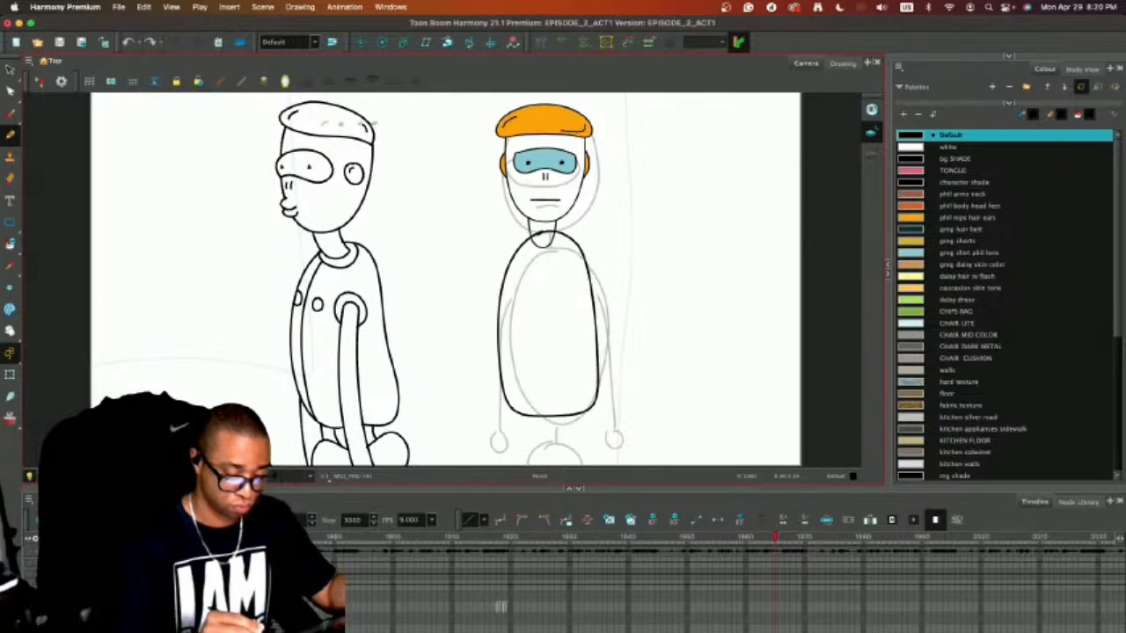
{"action": "key", "text": "alt+s"}
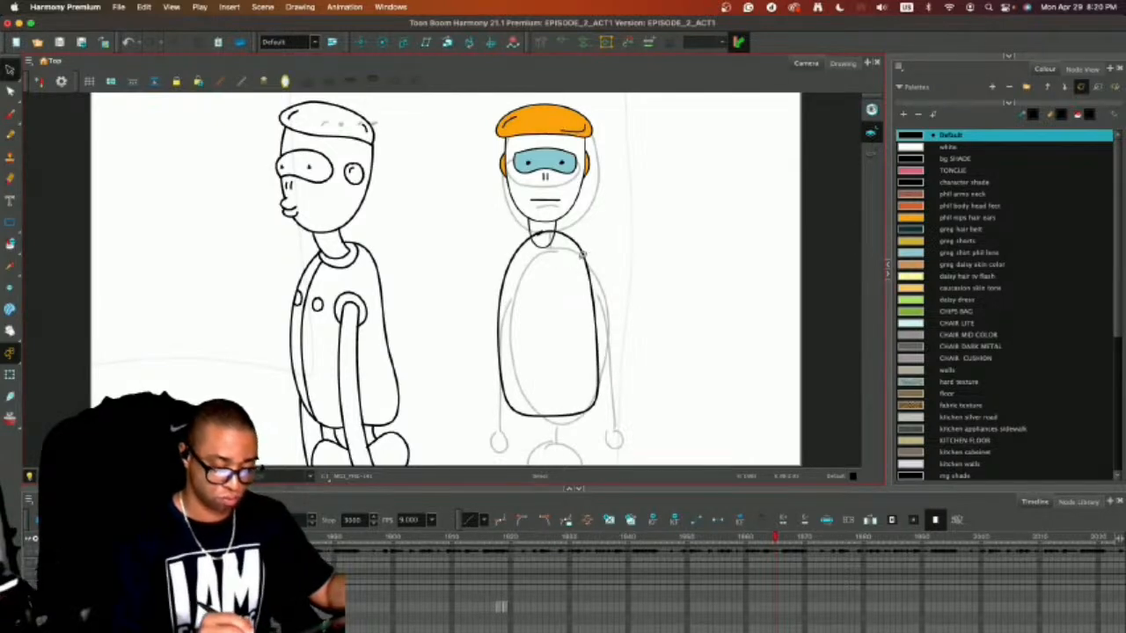
{"action": "left_click", "coordinate": [586, 253]}
{"action": "left_click", "coordinate": [635, 239]}
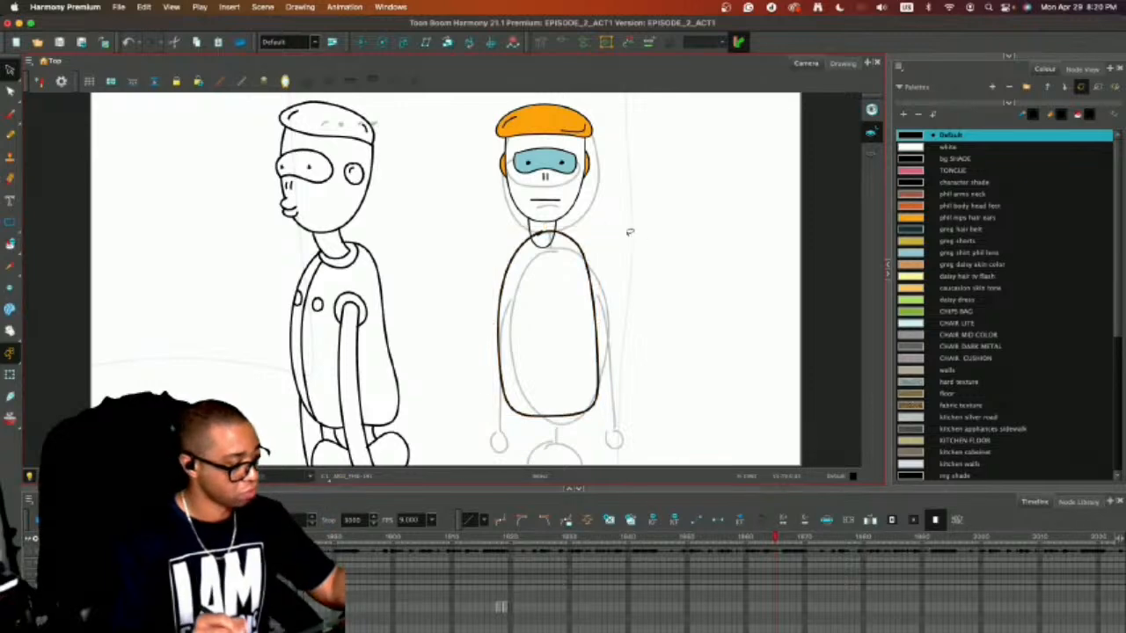
Cut the torso outline at its top and bottom centre and delete the half on the viewer's left.
{"action": "key", "text": "alt+b"}
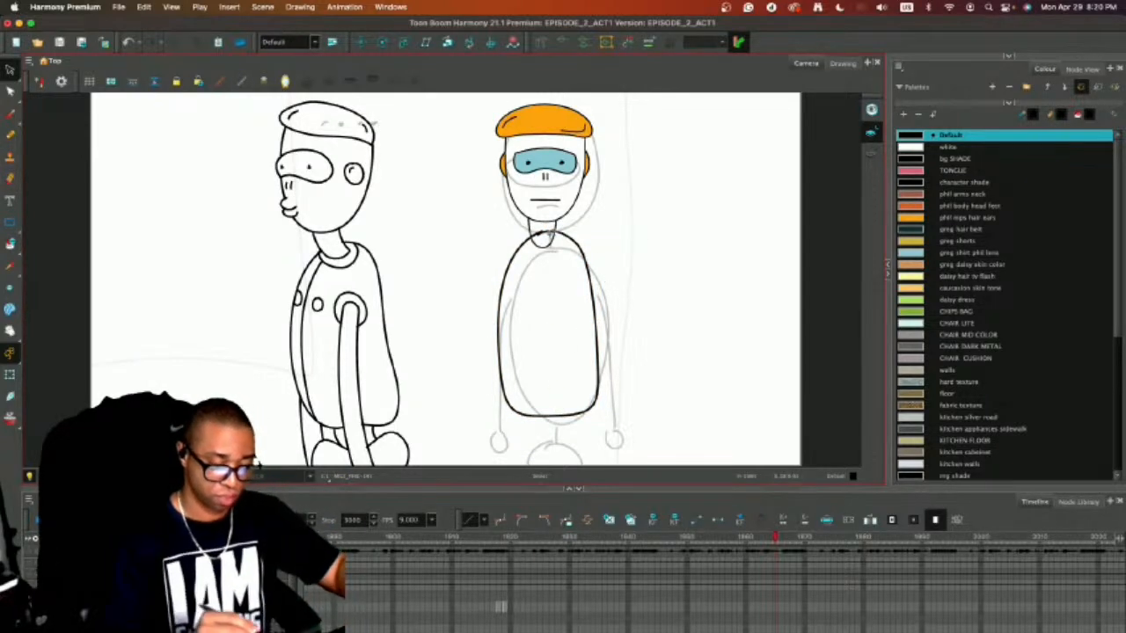
{"action": "key", "text": "alt+e"}
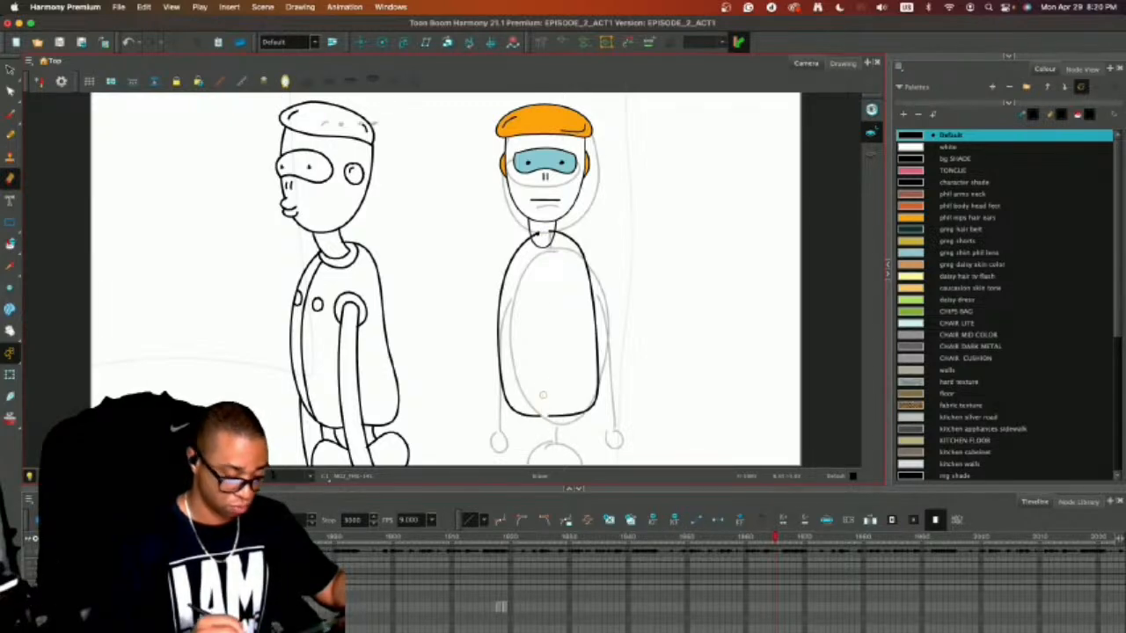
{"action": "key", "text": "alt+s"}
{"action": "left_click_drag", "start_coordinate": [526, 383], "coordinate": [508, 440]}
{"action": "key", "text": "Delete"}
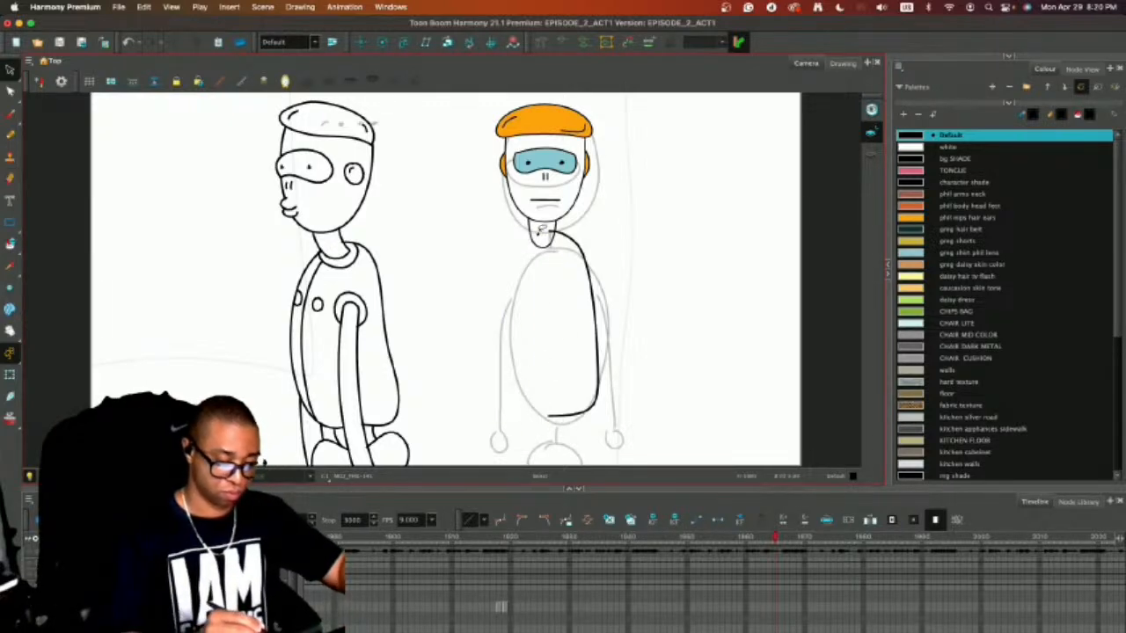
Duplicate the remaining torso half, flip the copy horizontally and place it opposite to complete a symmetrical outline.
{"action": "left_click", "coordinate": [584, 250]}
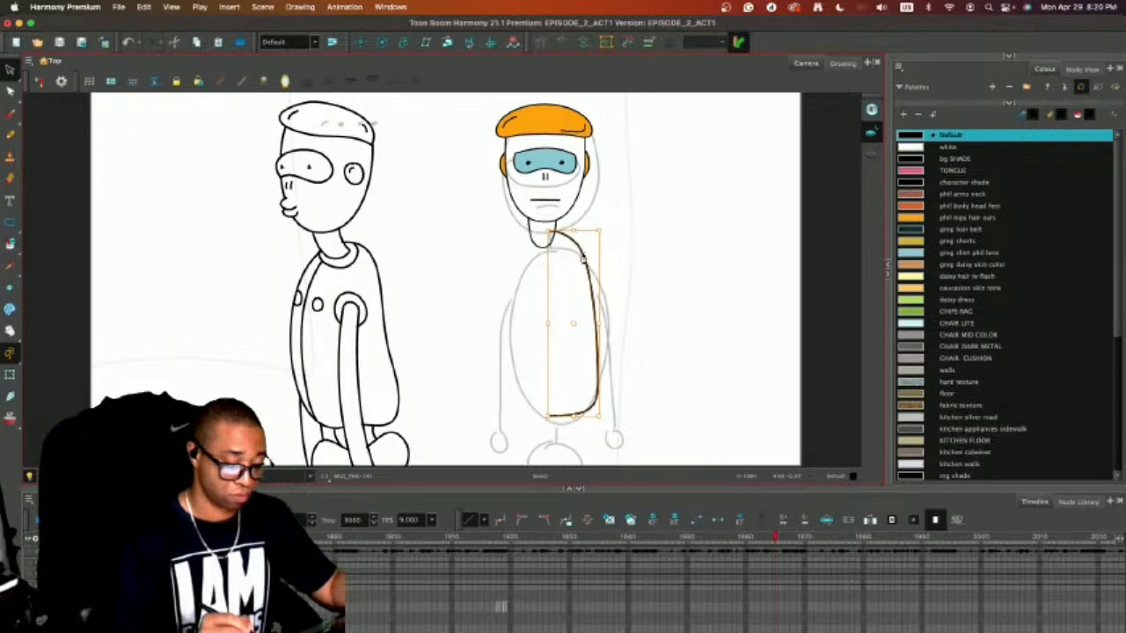
{"action": "left_click", "coordinate": [298, 6]}
{"action": "mouse_move", "coordinate": [422, 102]}
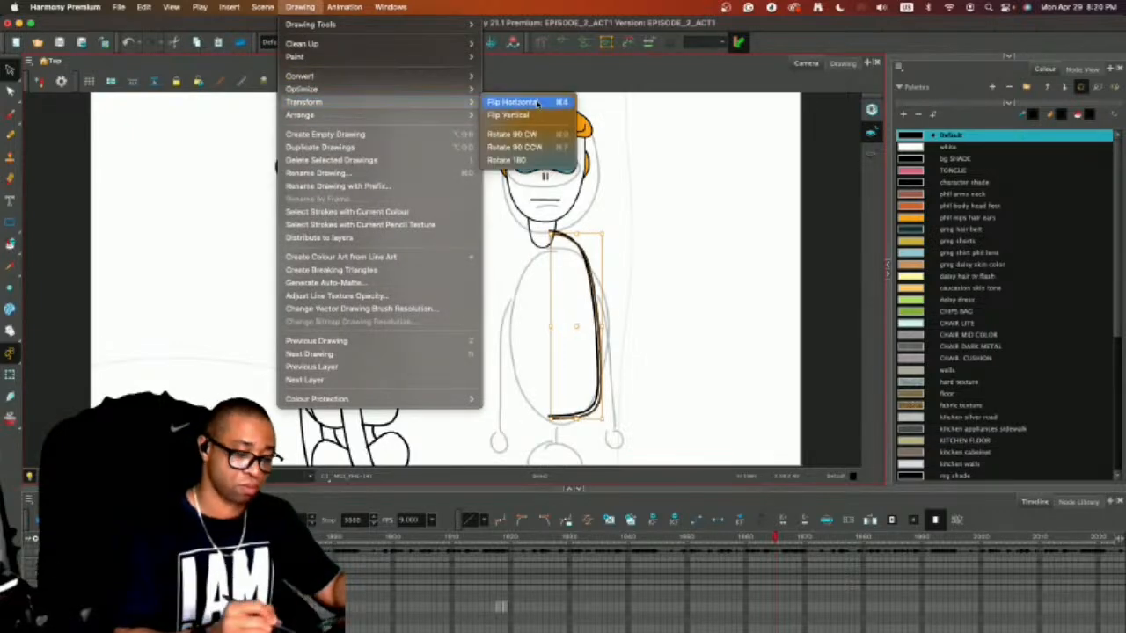
{"action": "left_click", "coordinate": [537, 103]}
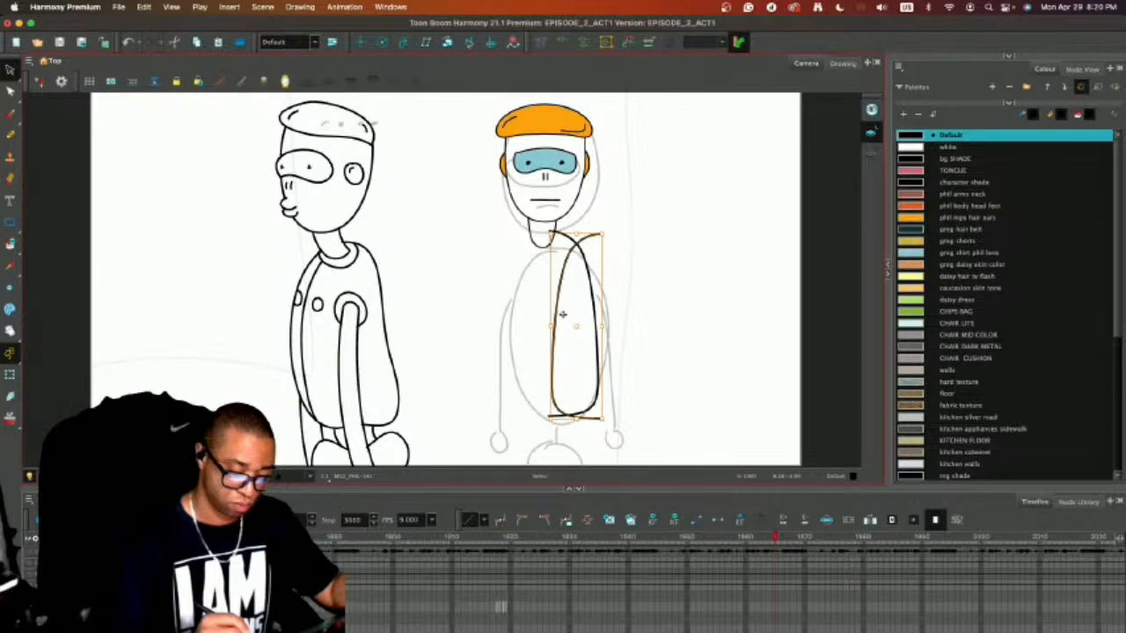
{"action": "left_click_drag", "start_coordinate": [555, 299], "coordinate": [508, 297]}
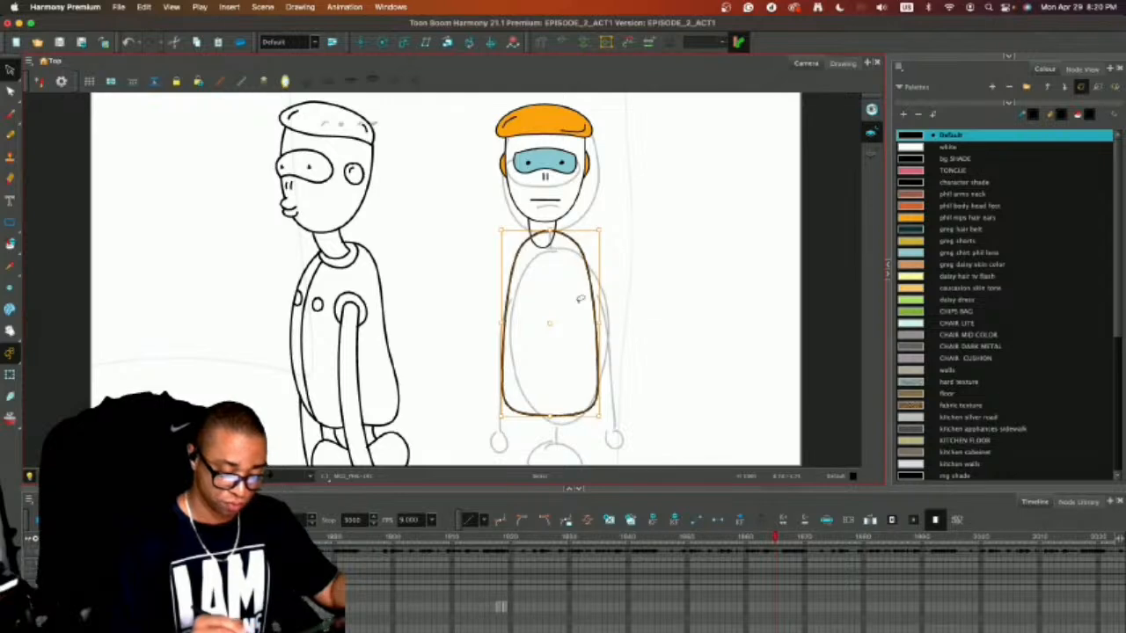
Widen the torso outline slightly and centre it beneath the neck.
{"action": "left_click_drag", "start_coordinate": [499, 325], "coordinate": [494, 323]}
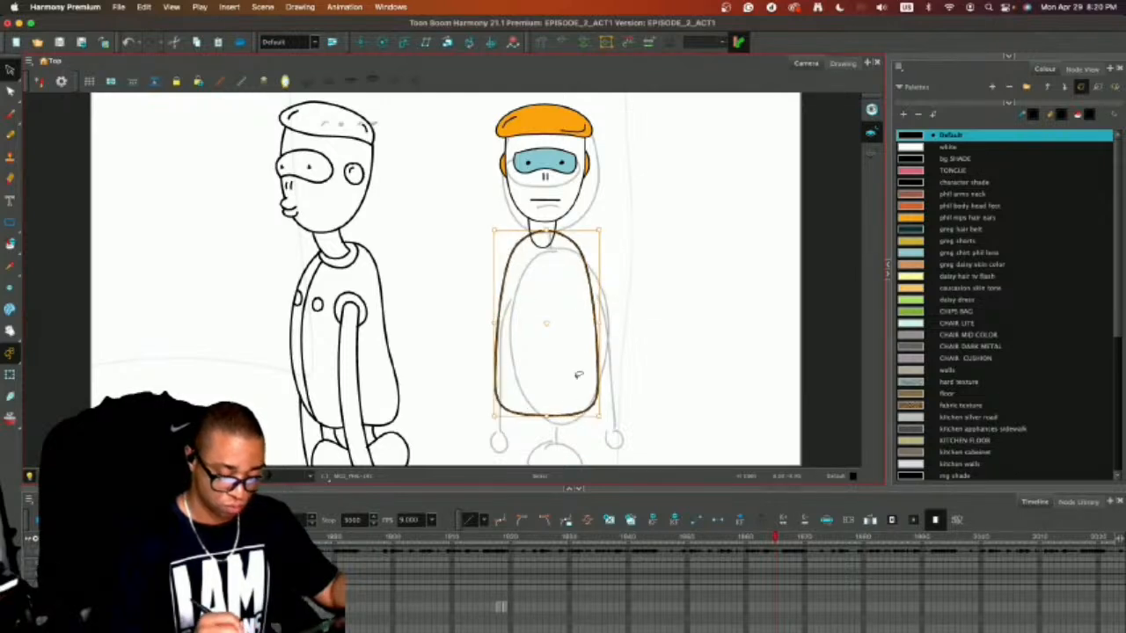
{"action": "left_click", "coordinate": [589, 292]}
{"action": "left_click", "coordinate": [595, 288]}
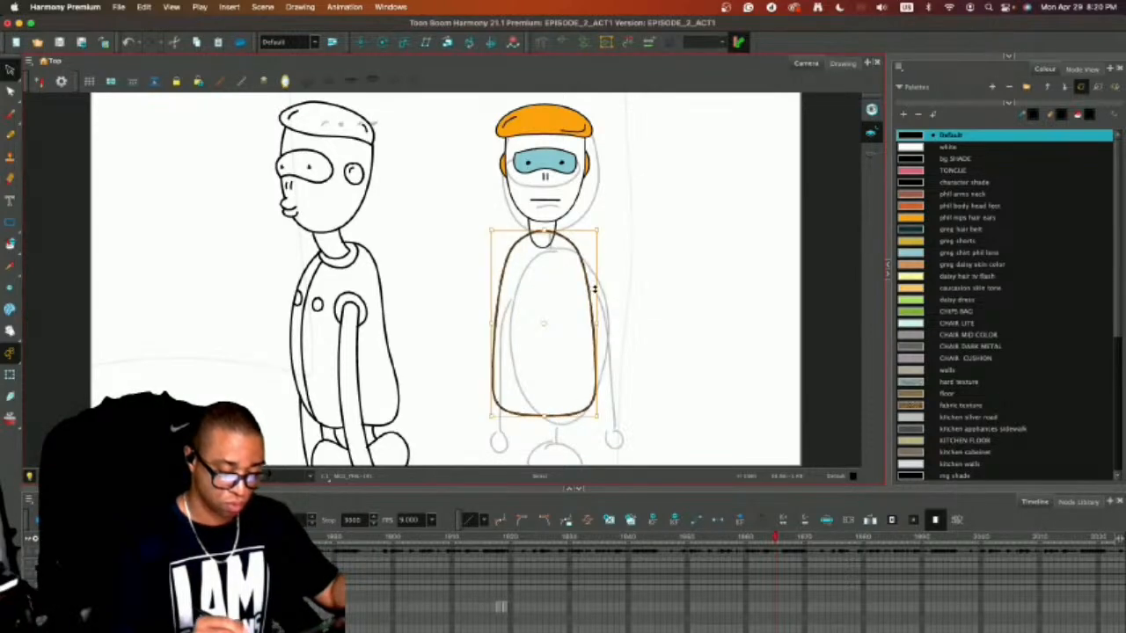
{"action": "left_click", "coordinate": [633, 292]}
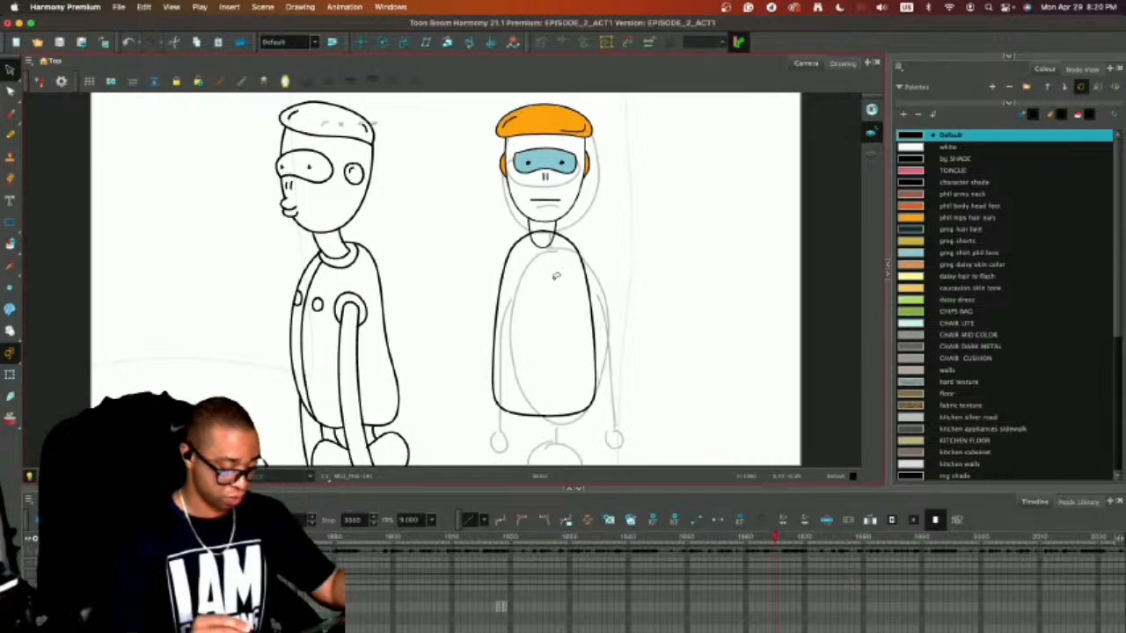
Erase the part of the torso outline that crosses the neck.
{"action": "key", "text": "alt+e"}
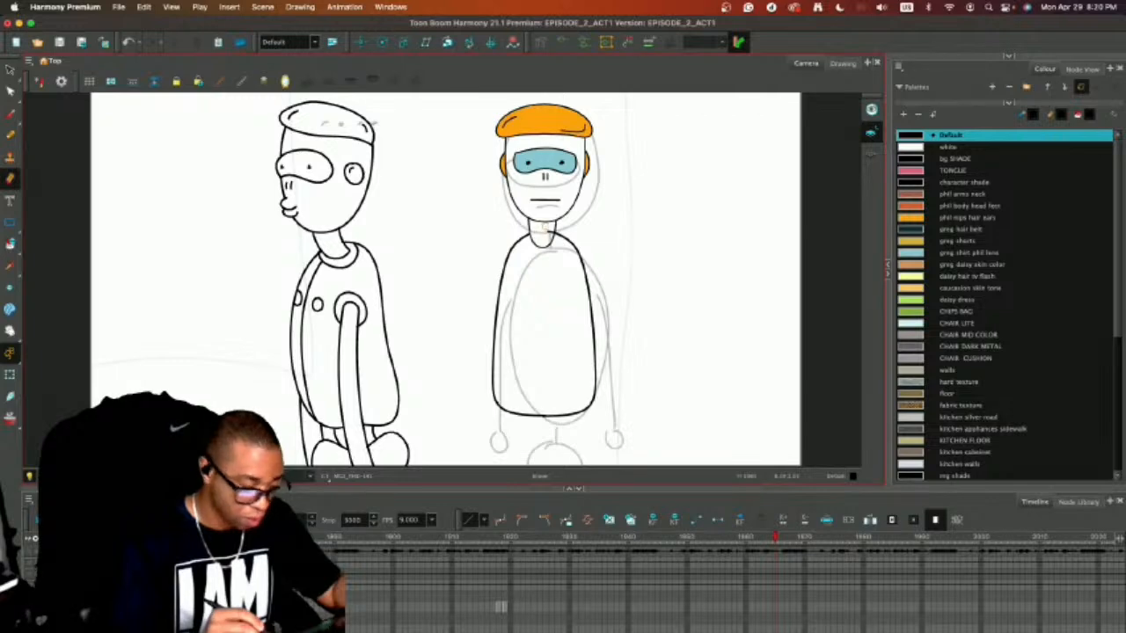
{"action": "key", "text": "super+z"}
{"action": "key", "text": "2"}
{"action": "key", "text": "2"}
{"action": "key", "text": "2"}
{"action": "left_click_drag", "start_coordinate": [576, 138], "coordinate": [492, 211]}
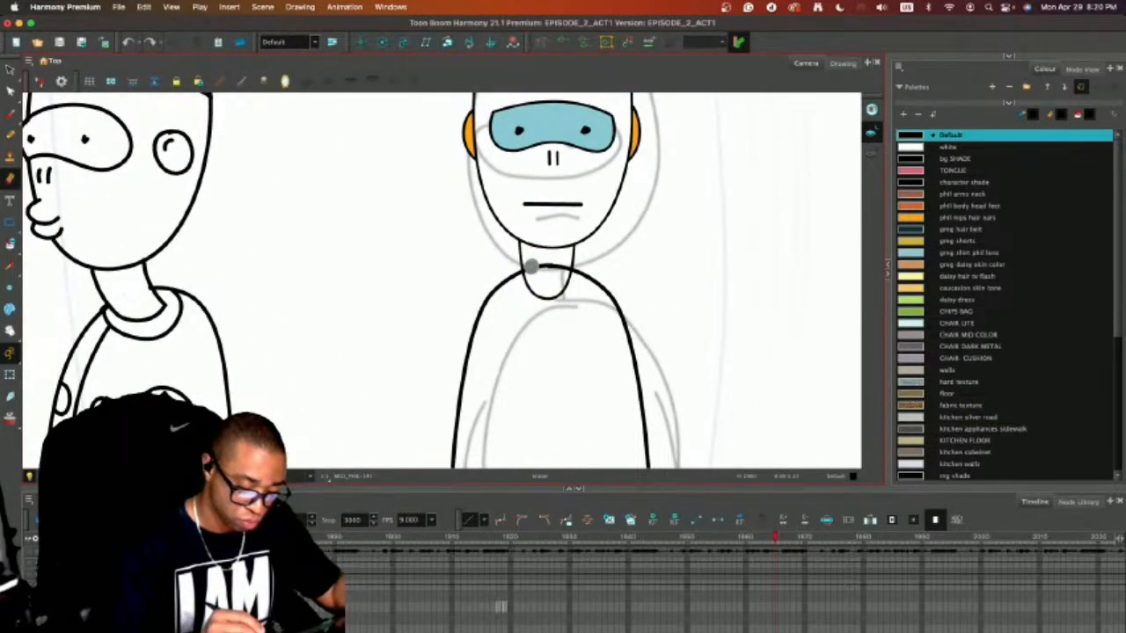
{"action": "mouse_move", "coordinate": [530, 268]}
{"action": "left_mouse_down"}
{"action": "mouse_move", "coordinate": [552, 223]}
{"action": "mouse_move", "coordinate": [533, 249]}
{"action": "mouse_move", "coordinate": [540, 291]}
{"action": "mouse_move", "coordinate": [547, 231]}
{"action": "left_mouse_up"}
{"action": "key", "text": "1"}
{"action": "key", "text": "1"}
{"action": "key", "text": "1"}
{"action": "key", "text": "1"}
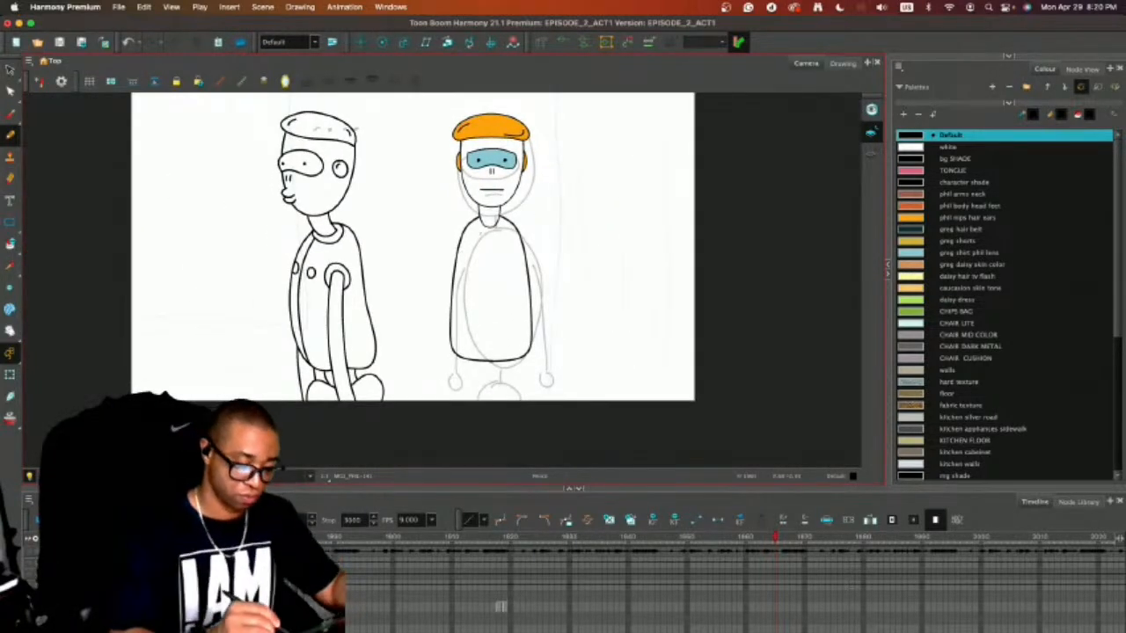
Draw a curved collar around the neck base, a vertical centre line down the torso and two small ovals on the chest.
{"action": "left_click_drag", "start_coordinate": [480, 230], "coordinate": [508, 218]}
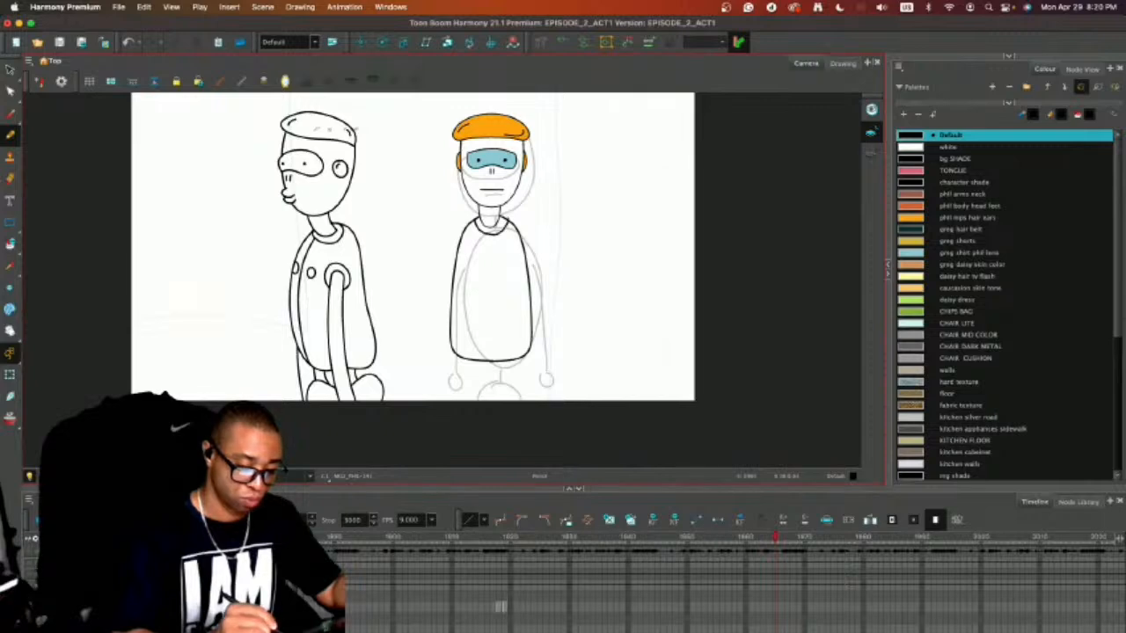
{"action": "key", "text": "ctrl+z"}
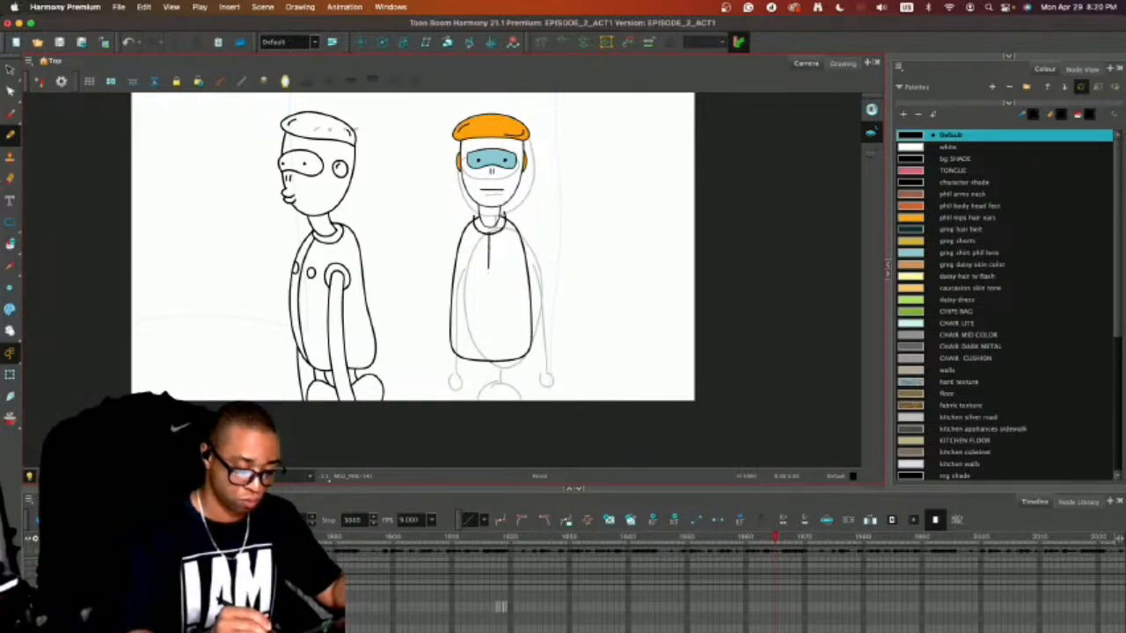
{"action": "left_click_drag", "start_coordinate": [488, 268], "coordinate": [488, 371]}
{"action": "key", "text": "ctrl+z"}
{"action": "left_click_drag", "start_coordinate": [491, 231], "coordinate": [493, 376]}
{"action": "key", "text": "2"}
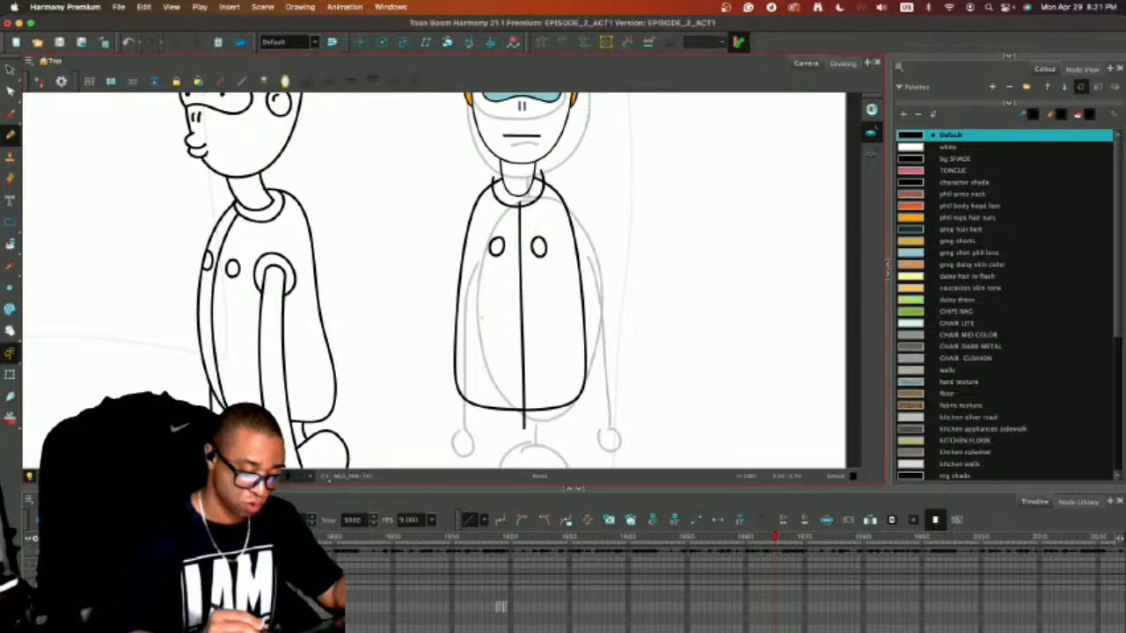
Draw two short waist lines under the torso and a rounded hip shape below them, dipping at its top centre.
{"action": "left_click_drag", "start_coordinate": [505, 390], "coordinate": [494, 306]}
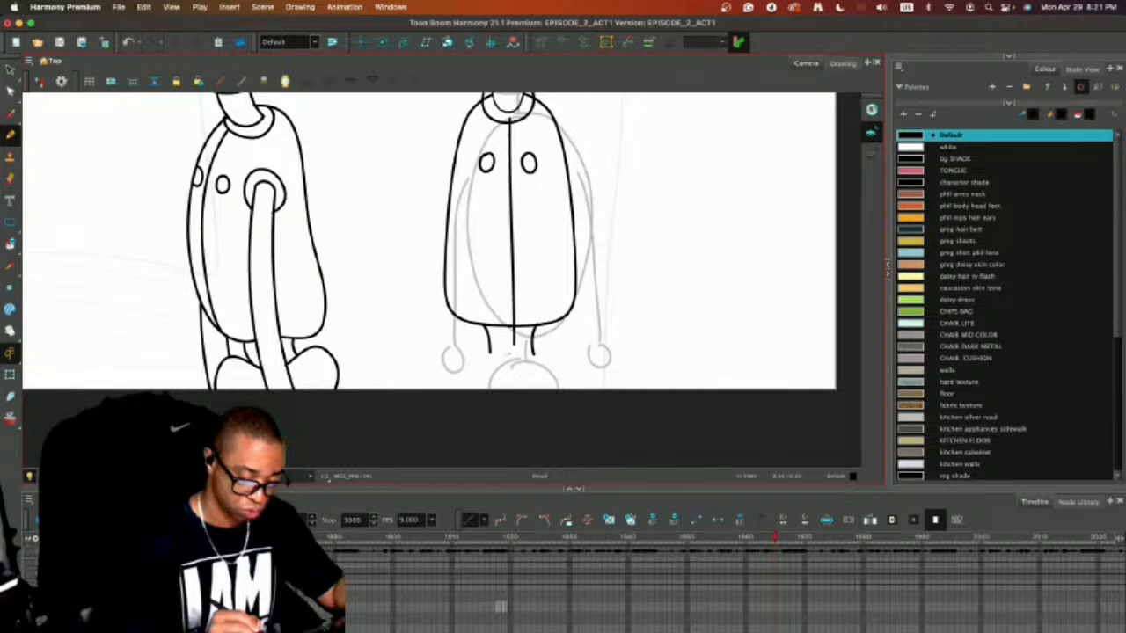
{"action": "left_click_drag", "start_coordinate": [471, 349], "coordinate": [455, 377]}
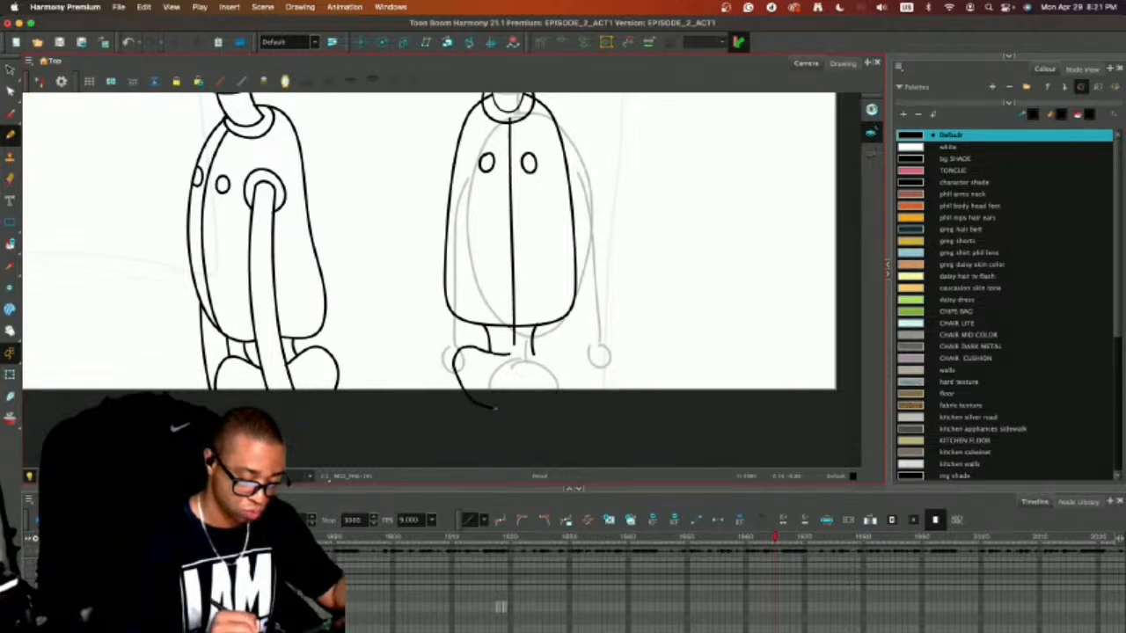
{"action": "mouse_move", "coordinate": [494, 408]}
{"action": "left_mouse_down"}
{"action": "mouse_move", "coordinate": [534, 400]}
{"action": "mouse_move", "coordinate": [552, 370]}
{"action": "mouse_move", "coordinate": [526, 351]}
{"action": "left_mouse_up"}
Shift the hip shape slightly sideways to centre it under the waist lines.
{"action": "key", "text": "alt+s"}
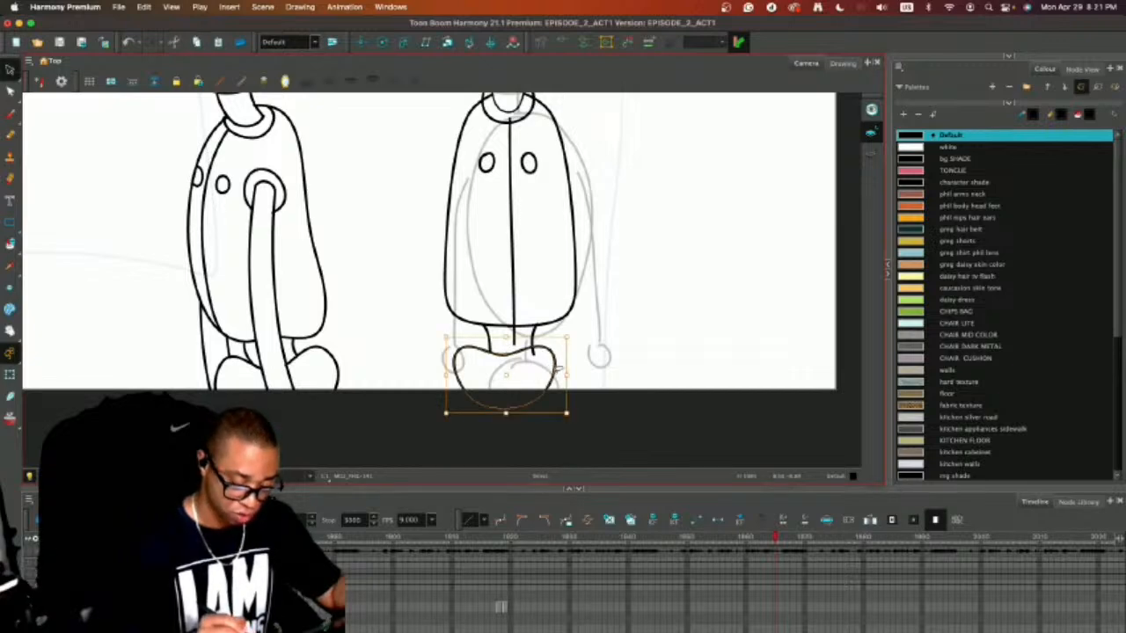
{"action": "left_click", "coordinate": [508, 381]}
{"action": "left_click", "coordinate": [512, 379]}
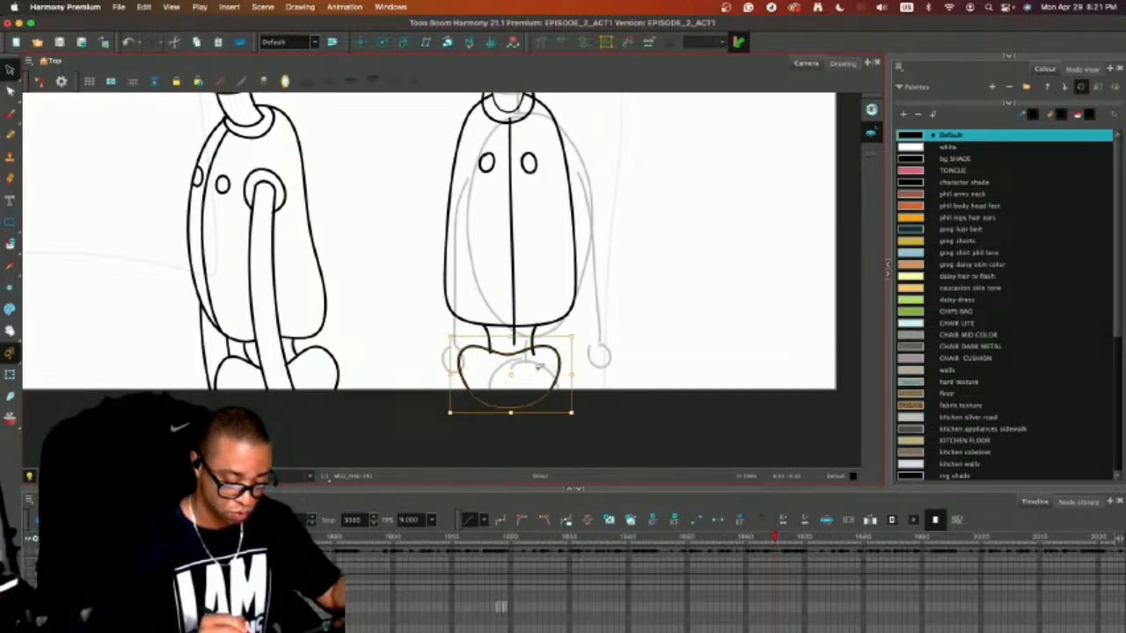
{"action": "left_click", "coordinate": [589, 326]}
Erase the end of the centre line that extends below the torso into the waist.
{"action": "key", "text": "alt+e"}
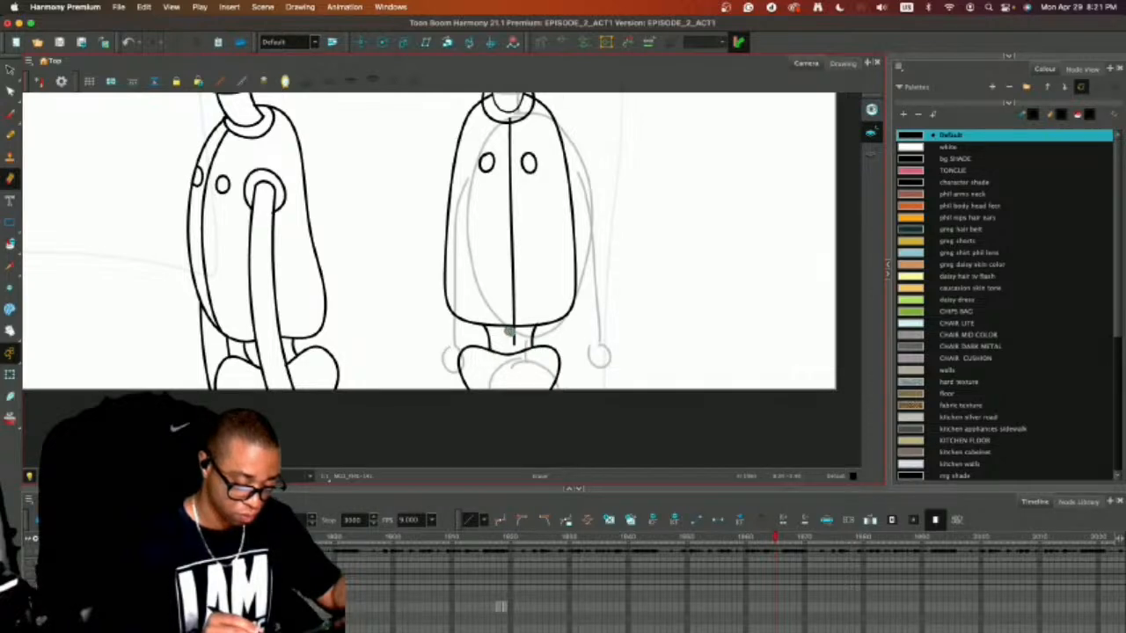
{"action": "left_click_drag", "start_coordinate": [509, 331], "coordinate": [515, 342]}
{"action": "left_click_drag", "start_coordinate": [579, 304], "coordinate": [528, 355]}
{"action": "key", "text": "alt+s"}
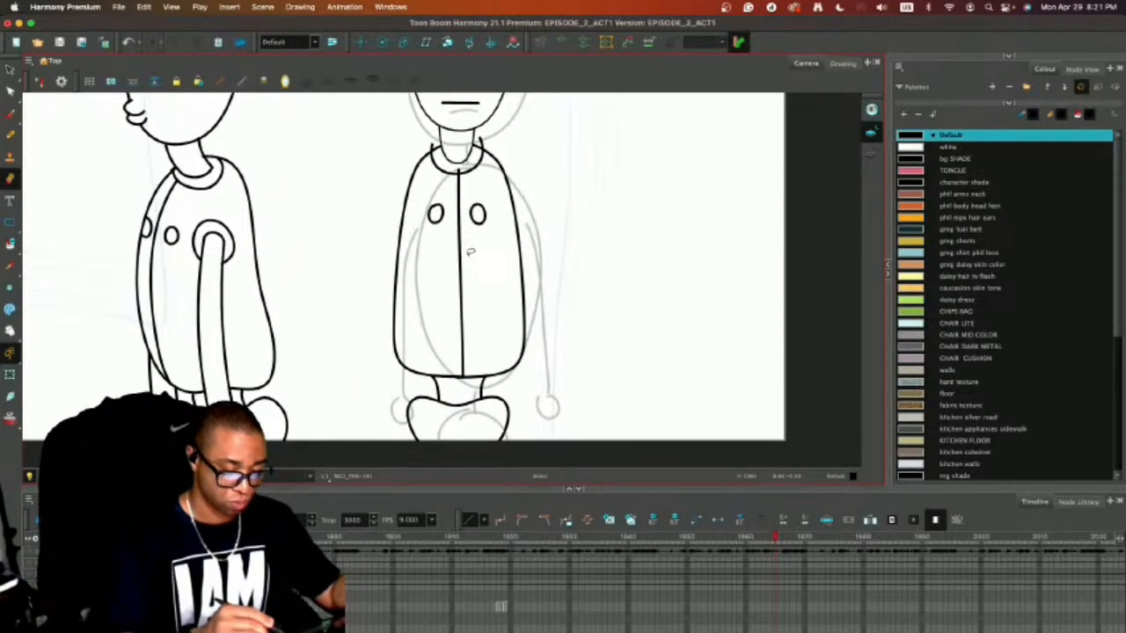
Straighten the torso's centre line to vertical and nudge it slightly sideways to centre it beneath the collar.
{"action": "mouse_move", "coordinate": [480, 281]}
{"action": "left_mouse_down"}
{"action": "mouse_move", "coordinate": [447, 299]}
{"action": "mouse_move", "coordinate": [460, 275]}
{"action": "left_mouse_up"}
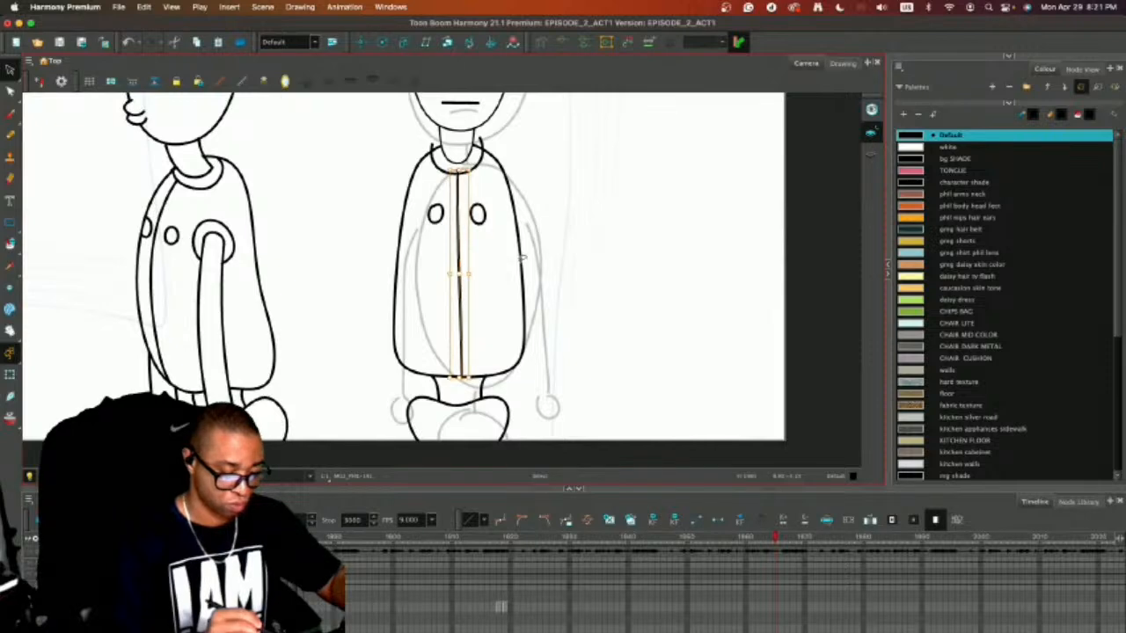
{"action": "key", "text": "Left"}
{"action": "key", "text": "Left"}
{"action": "key", "text": "Left"}
{"action": "left_click", "coordinate": [536, 272]}
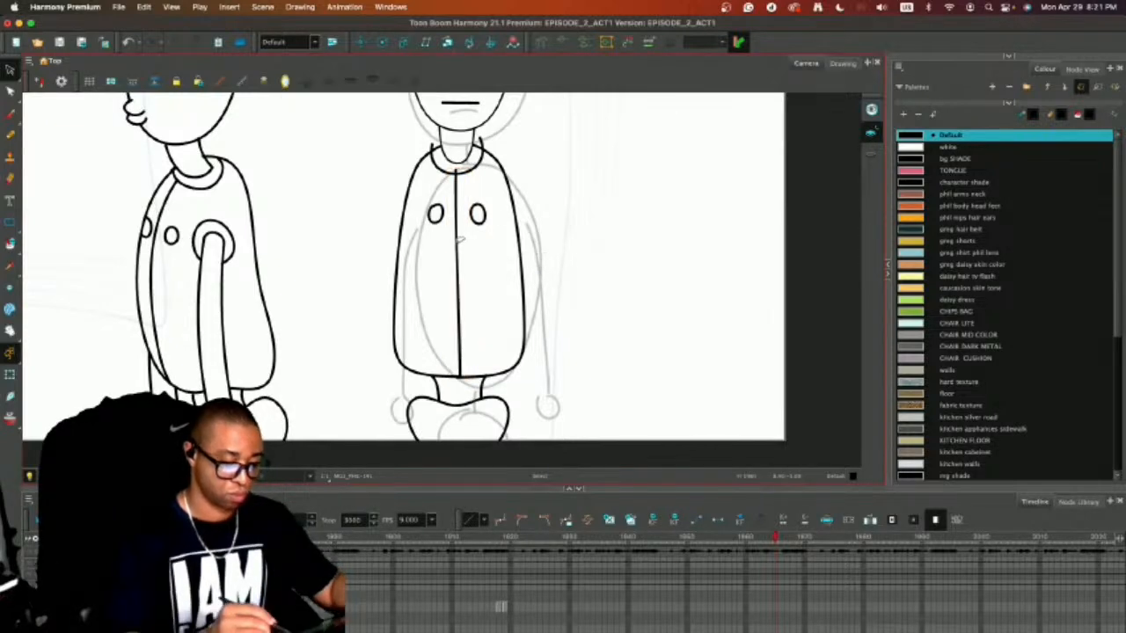
{"action": "left_click", "coordinate": [459, 240]}
{"action": "left_click_drag", "start_coordinate": [459, 377], "coordinate": [459, 377]}
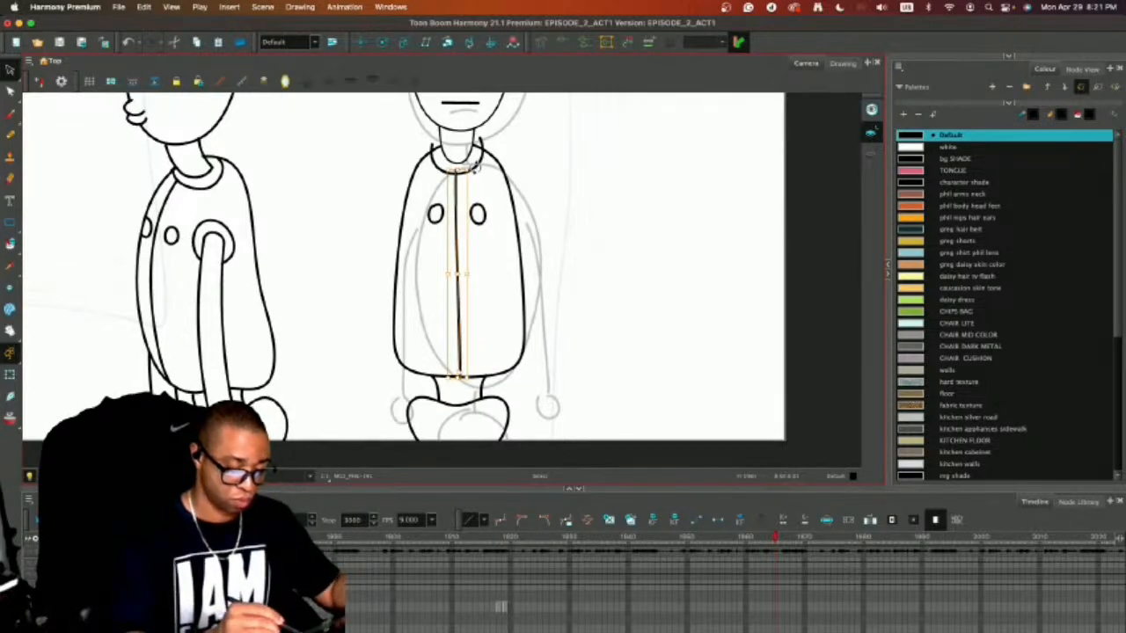
{"action": "left_click_drag", "start_coordinate": [475, 167], "coordinate": [480, 168]}
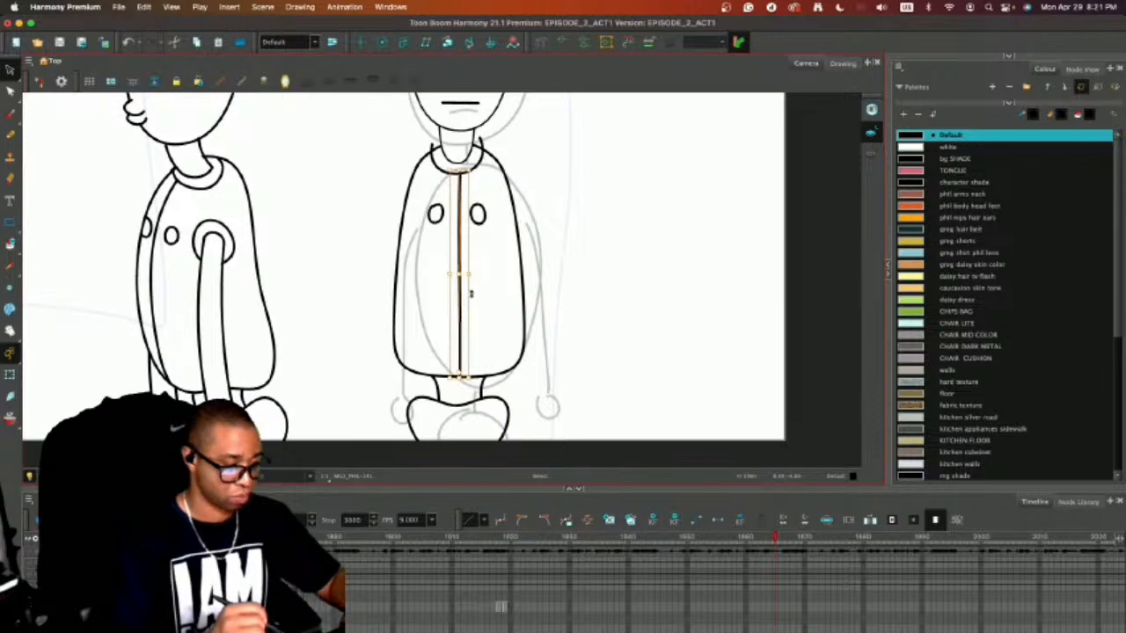
{"action": "key", "text": "Left"}
{"action": "key", "text": "Left"}
{"action": "key", "text": "Left"}
Erase the collar line ends that stick out above the shoulders on both sides of the neck.
{"action": "key", "text": "alt+e"}
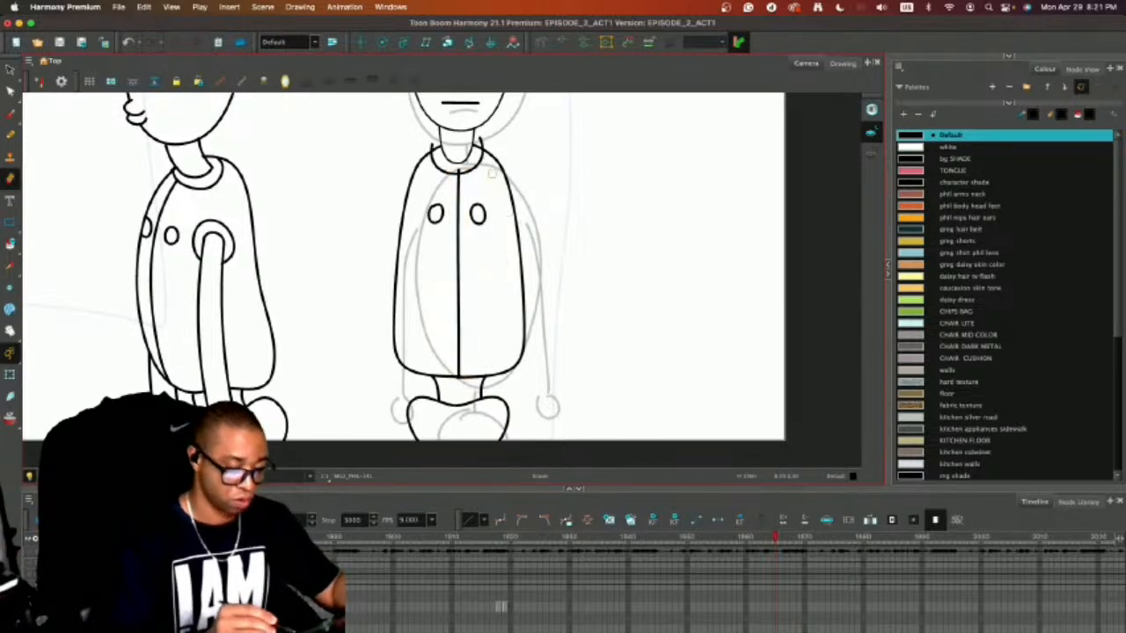
{"action": "key", "text": "super+z"}
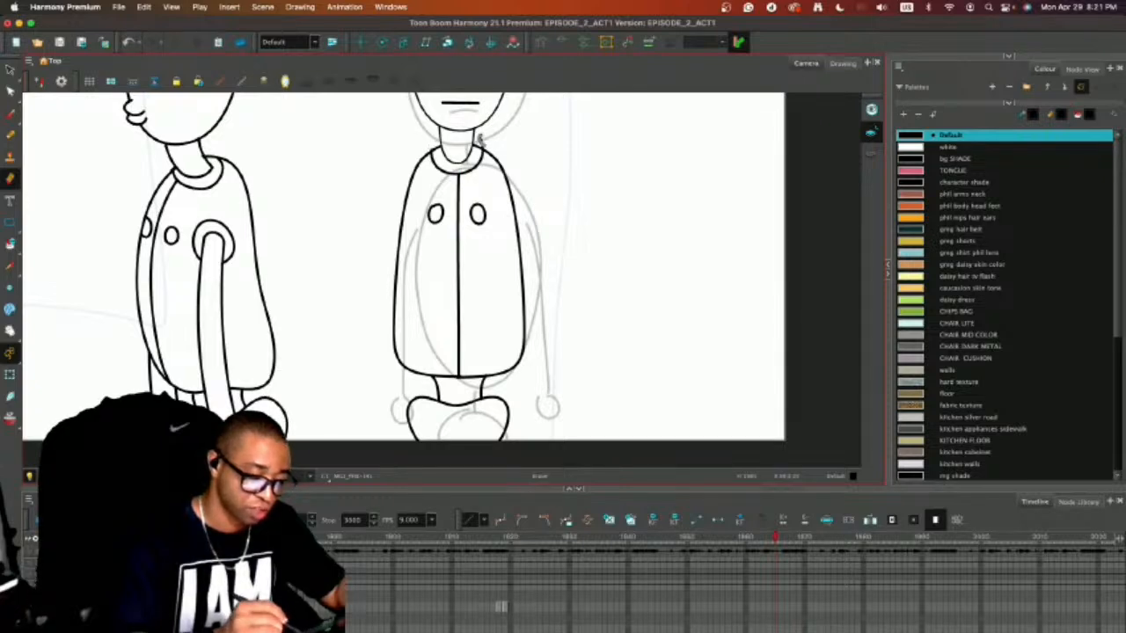
{"action": "key", "text": "alt+slash"}
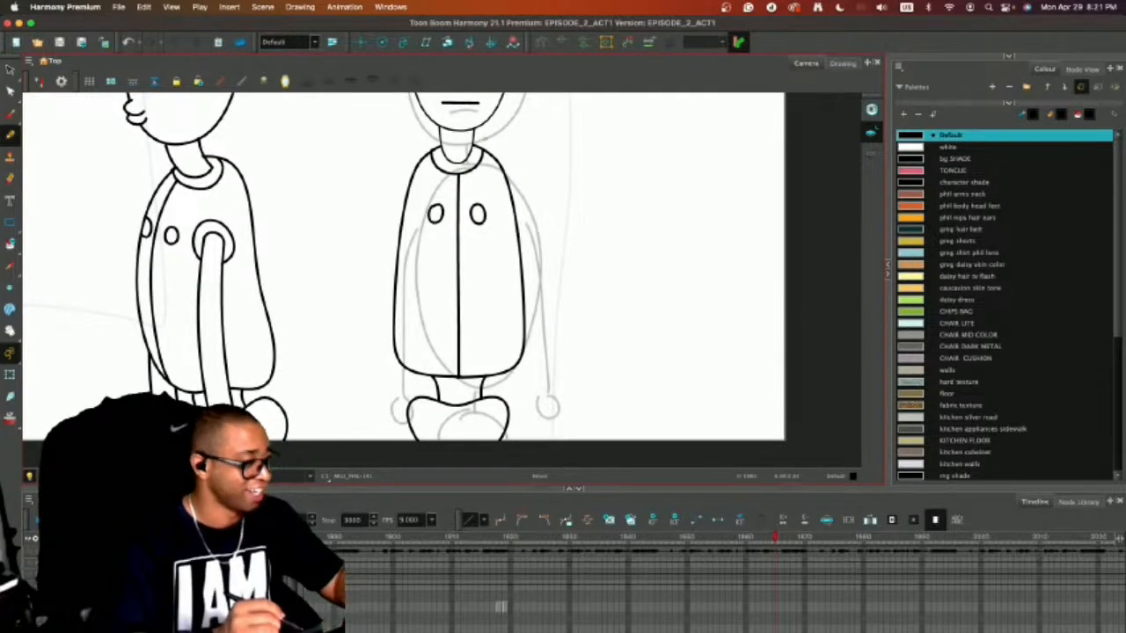
{"action": "key", "text": "1"}
{"action": "mouse_move", "coordinate": [505, 198]}
{"action": "left_mouse_down"}
{"action": "mouse_move", "coordinate": [532, 277]}
{"action": "mouse_move", "coordinate": [566, 239]}
{"action": "left_mouse_up"}
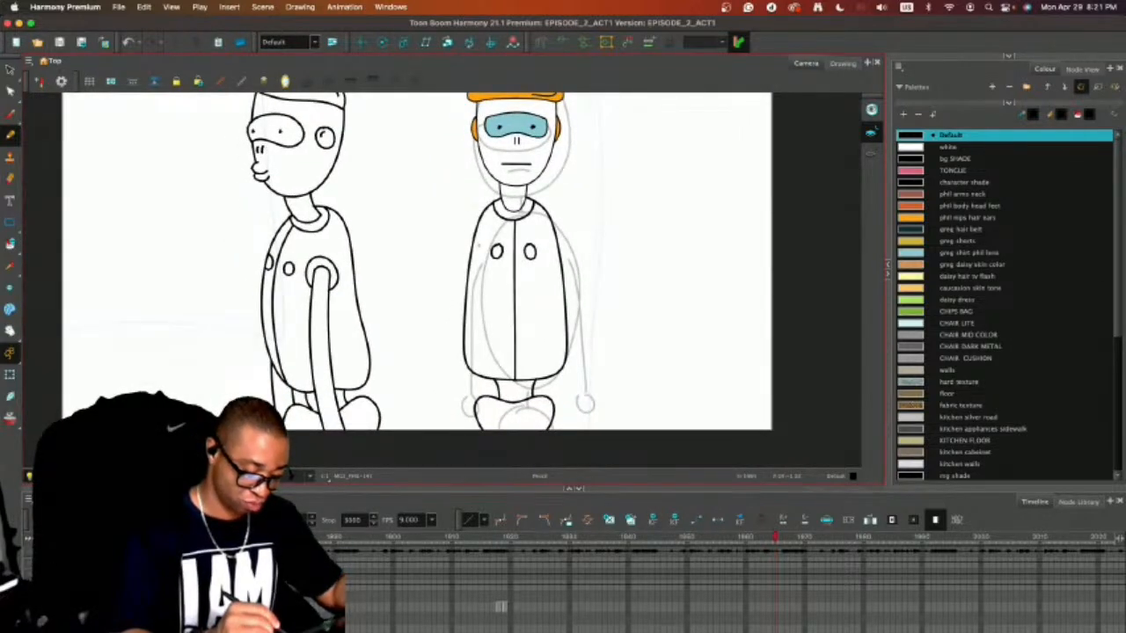
{"action": "left_click_drag", "start_coordinate": [479, 244], "coordinate": [468, 437]}
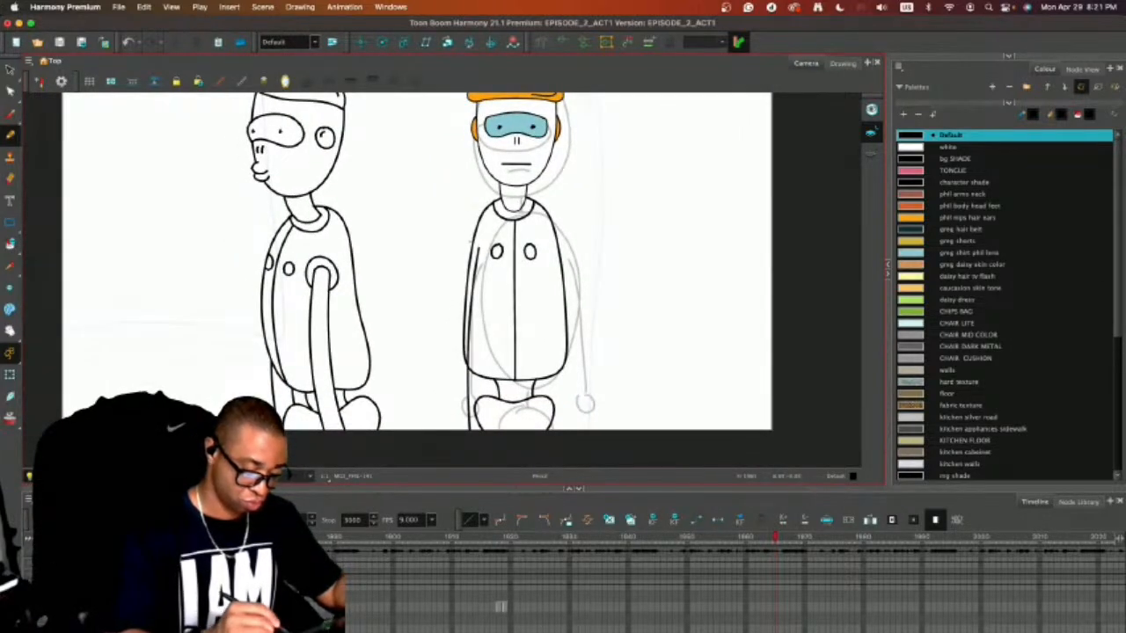
{"action": "key", "text": "super+z"}
{"action": "mouse_move", "coordinate": [471, 245]}
{"action": "left_mouse_down"}
{"action": "mouse_move", "coordinate": [452, 313]}
{"action": "mouse_move", "coordinate": [447, 419]}
{"action": "left_mouse_up"}
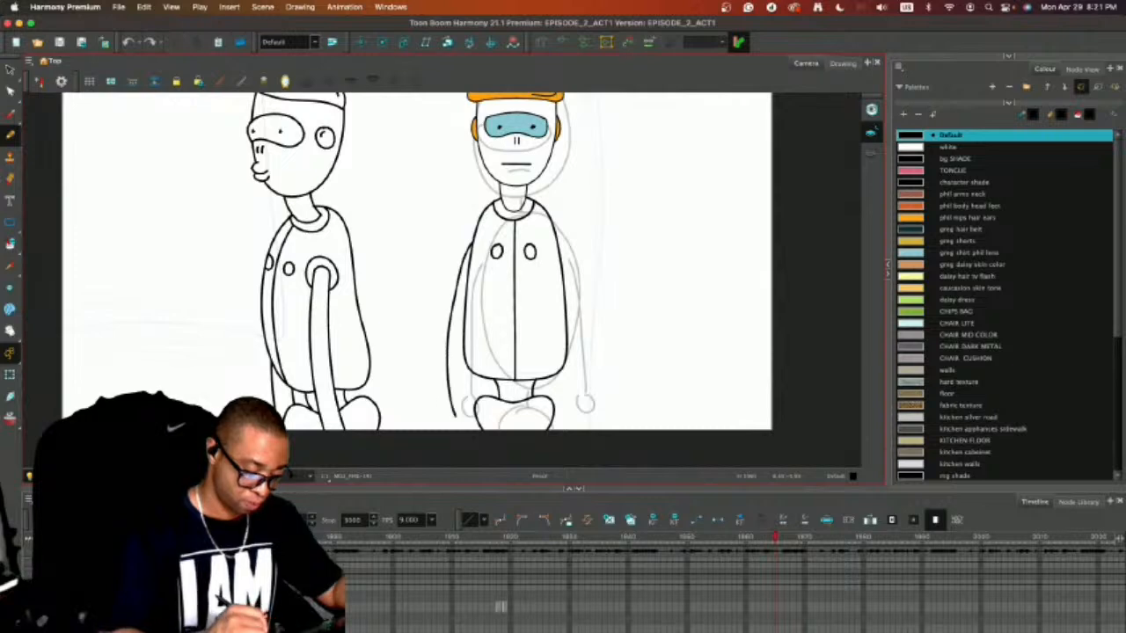
{"action": "key", "text": "super+z"}
{"action": "left_click_drag", "start_coordinate": [474, 247], "coordinate": [449, 391]}
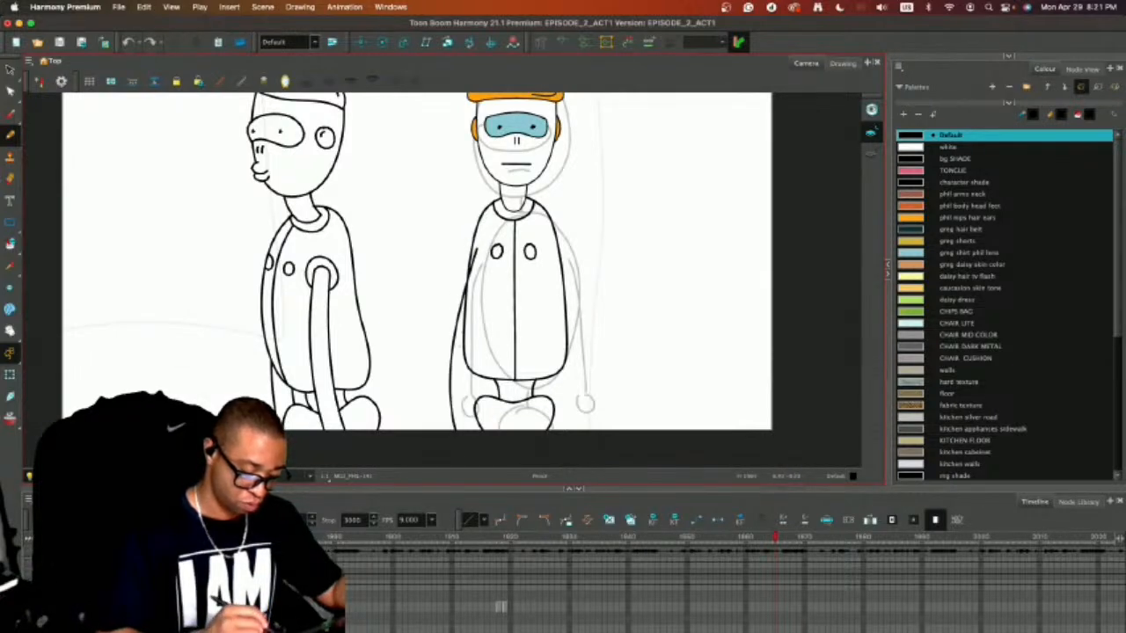
{"action": "key", "text": "super+z"}
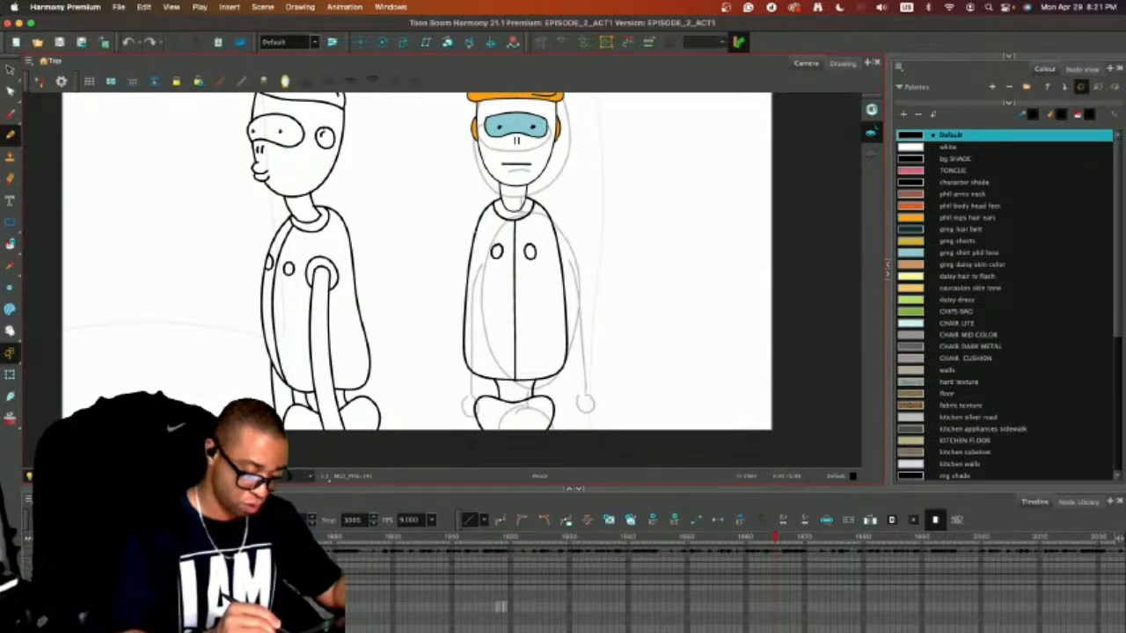
{"action": "mouse_move", "coordinate": [473, 232]}
{"action": "left_mouse_down"}
{"action": "mouse_move", "coordinate": [449, 294]}
{"action": "mouse_move", "coordinate": [441, 382]}
{"action": "mouse_move", "coordinate": [450, 445]}
{"action": "left_mouse_up"}
{"action": "key", "text": "super+z"}
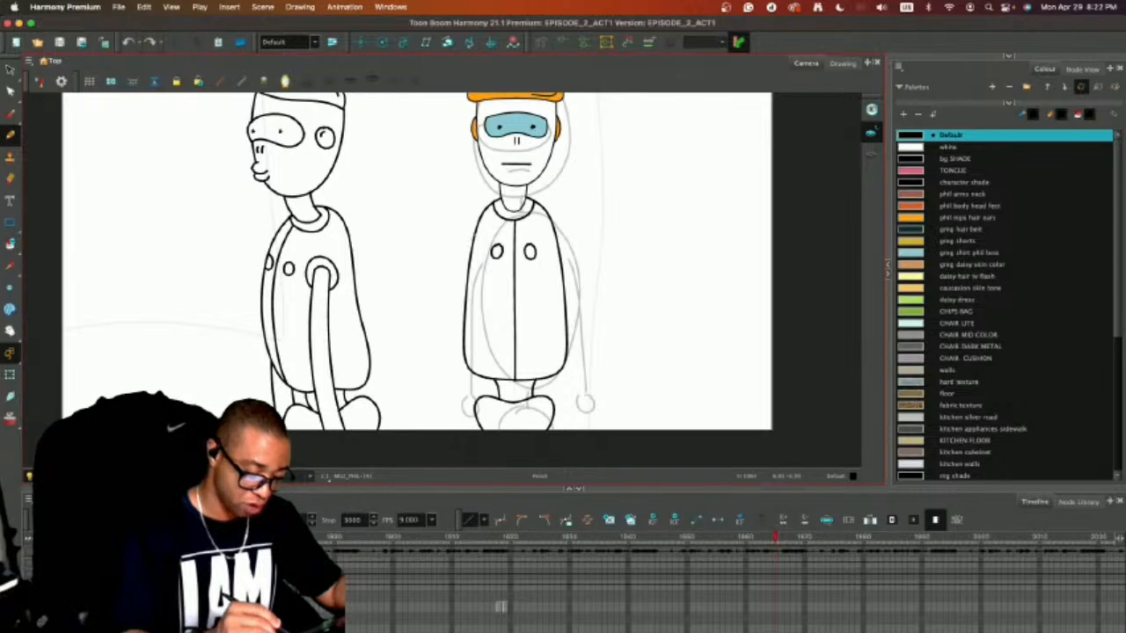
Draw the outer and inner curved lines of a long arm at the viewer's left of the torso, shifting the inner line slightly towards the body.
{"action": "mouse_move", "coordinate": [473, 234]}
{"action": "left_mouse_down"}
{"action": "mouse_move", "coordinate": [431, 350]}
{"action": "mouse_move", "coordinate": [433, 429]}
{"action": "left_mouse_up"}
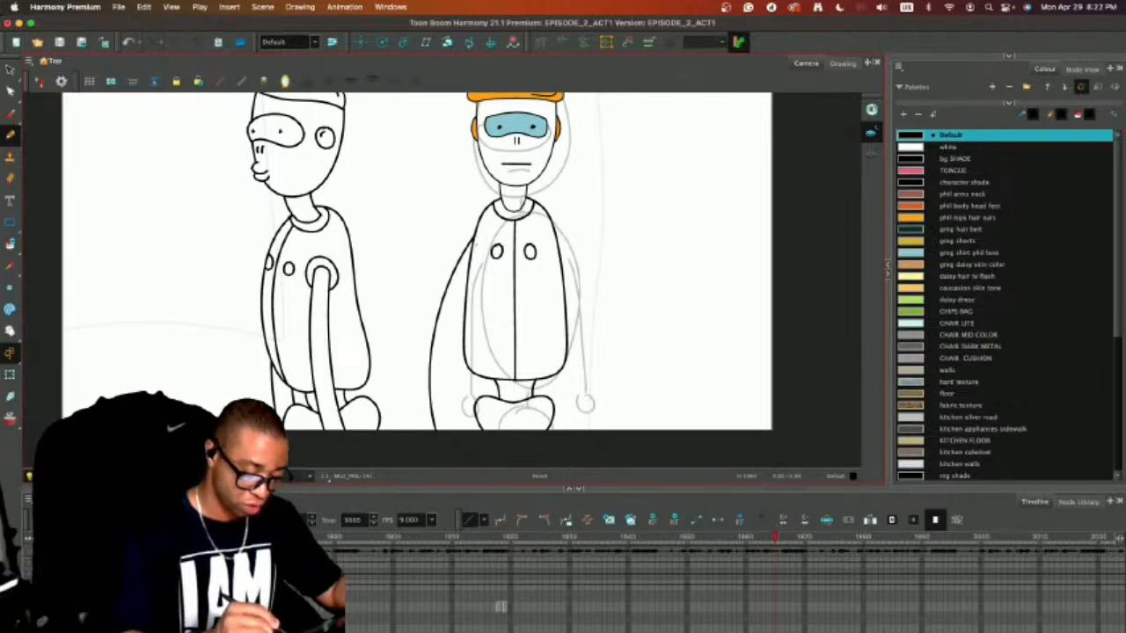
{"action": "mouse_move", "coordinate": [477, 248]}
{"action": "left_mouse_down"}
{"action": "mouse_move", "coordinate": [461, 288]}
{"action": "mouse_move", "coordinate": [450, 434]}
{"action": "left_mouse_up"}
{"action": "key", "text": "super+z"}
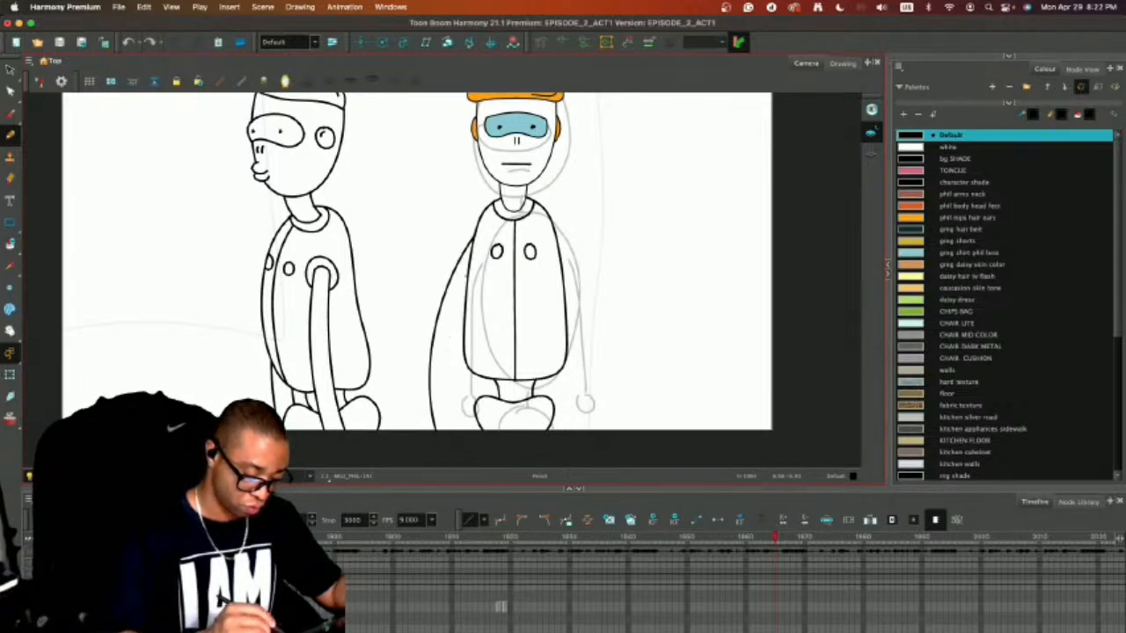
{"action": "mouse_move", "coordinate": [475, 257]}
{"action": "left_mouse_down"}
{"action": "mouse_move", "coordinate": [444, 387]}
{"action": "mouse_move", "coordinate": [443, 431]}
{"action": "left_mouse_up"}
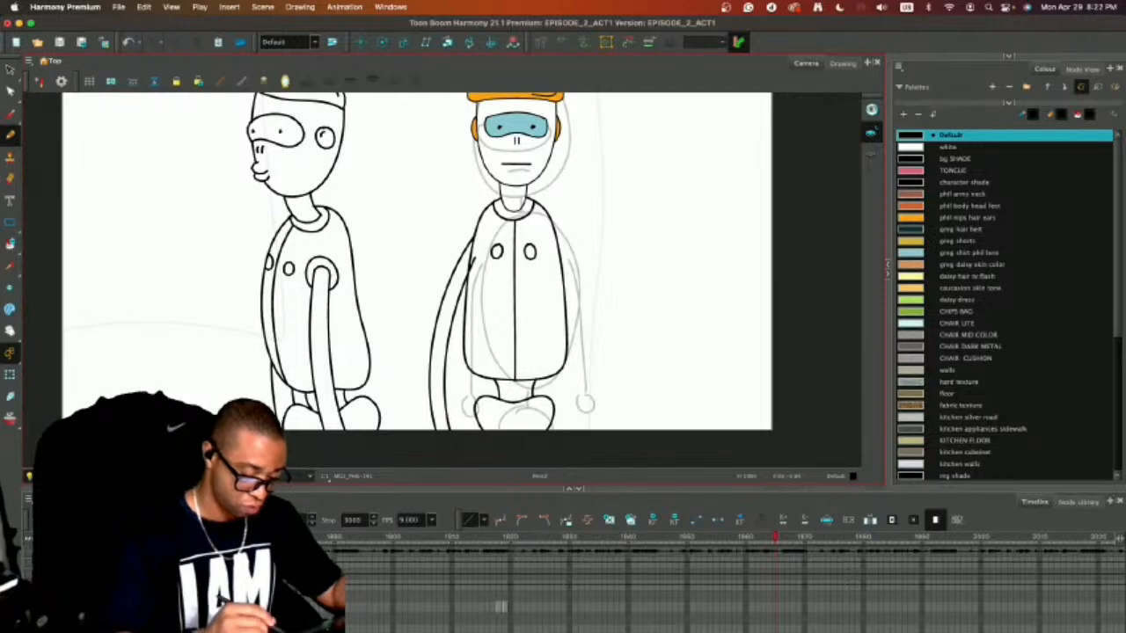
{"action": "key", "text": "alt+s"}
{"action": "left_click", "coordinate": [460, 297]}
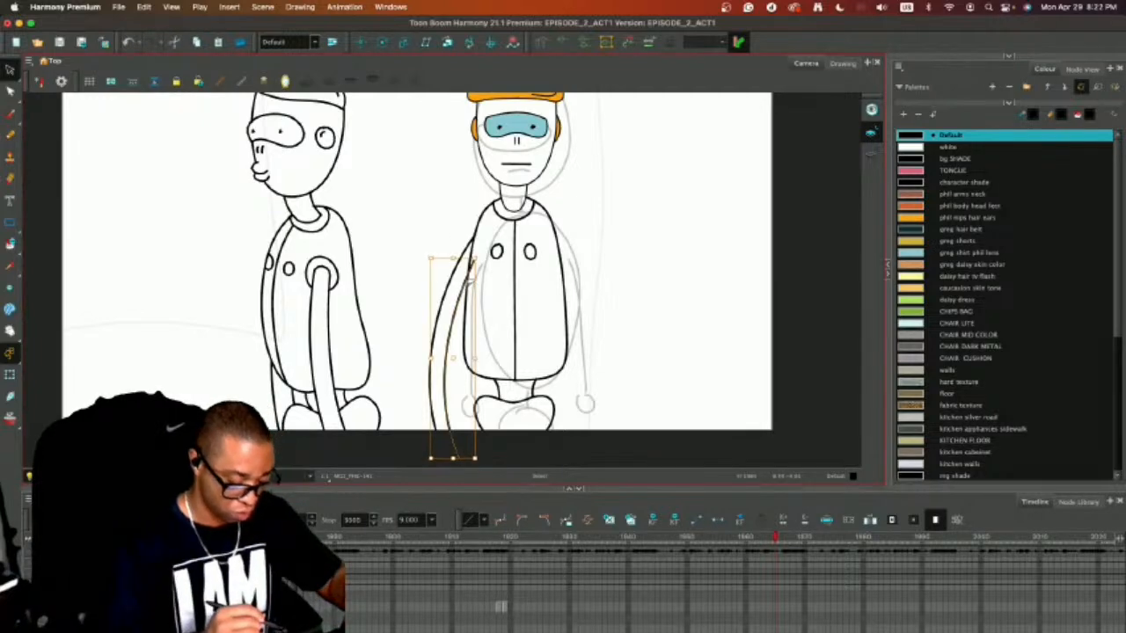
{"action": "left_click_drag", "start_coordinate": [470, 279], "coordinate": [474, 279]}
{"action": "left_click", "coordinate": [498, 278]}
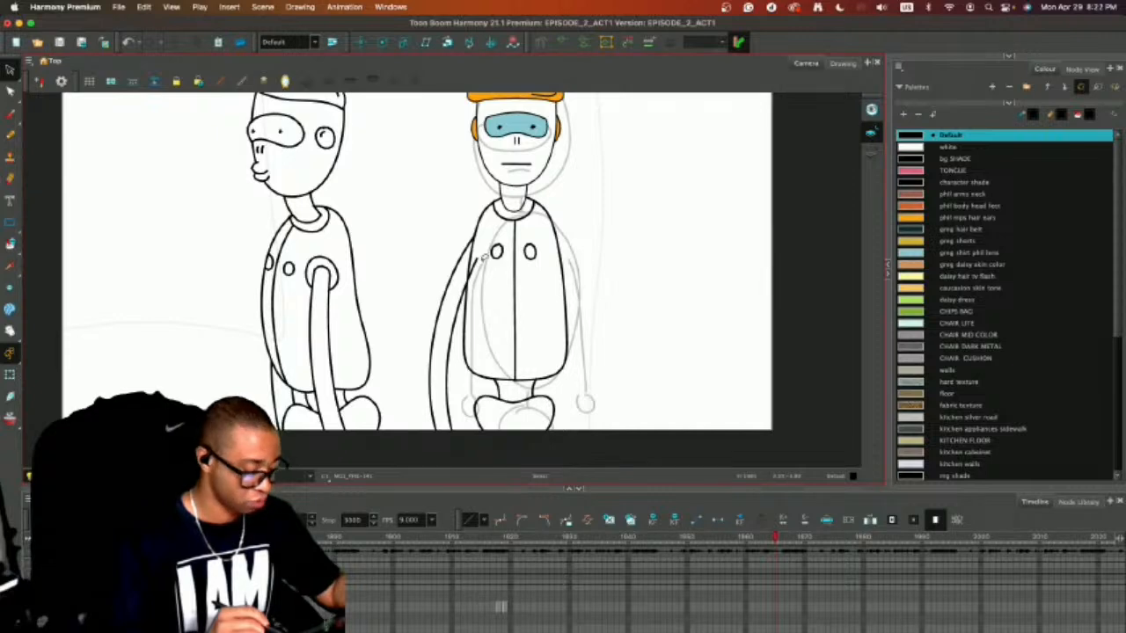
Draw a curved shoulder seam where the arm meets the torso and remove the overlapping line pieces inside it.
{"action": "scroll", "coordinate": [483, 245], "scroll_direction": "up", "scroll_amount": 3}
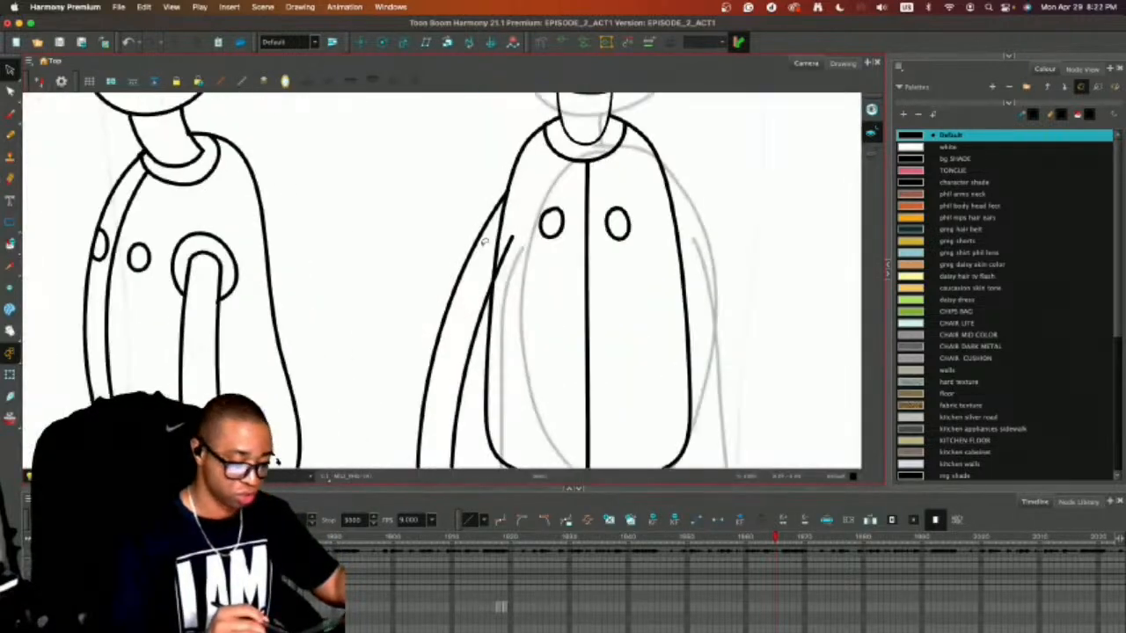
{"action": "left_click_drag", "start_coordinate": [538, 268], "coordinate": [530, 319]}
{"action": "key", "text": "alt+slash"}
{"action": "mouse_move", "coordinate": [504, 232]}
{"action": "left_mouse_down"}
{"action": "mouse_move", "coordinate": [502, 313]}
{"action": "mouse_move", "coordinate": [486, 342]}
{"action": "left_mouse_up"}
{"action": "key", "text": "alt+e"}
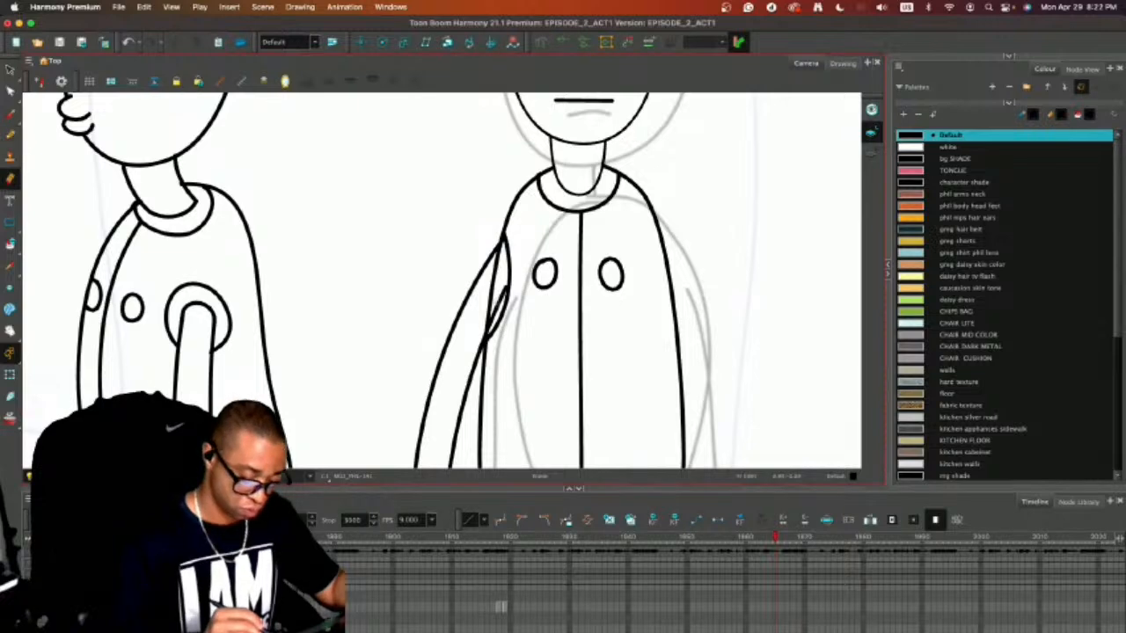
{"action": "mouse_move", "coordinate": [498, 299]}
{"action": "left_mouse_down"}
{"action": "mouse_move", "coordinate": [491, 326]}
{"action": "mouse_move", "coordinate": [496, 301]}
{"action": "left_mouse_up"}
{"action": "key", "text": "alt+s"}
{"action": "left_click", "coordinate": [502, 294]}
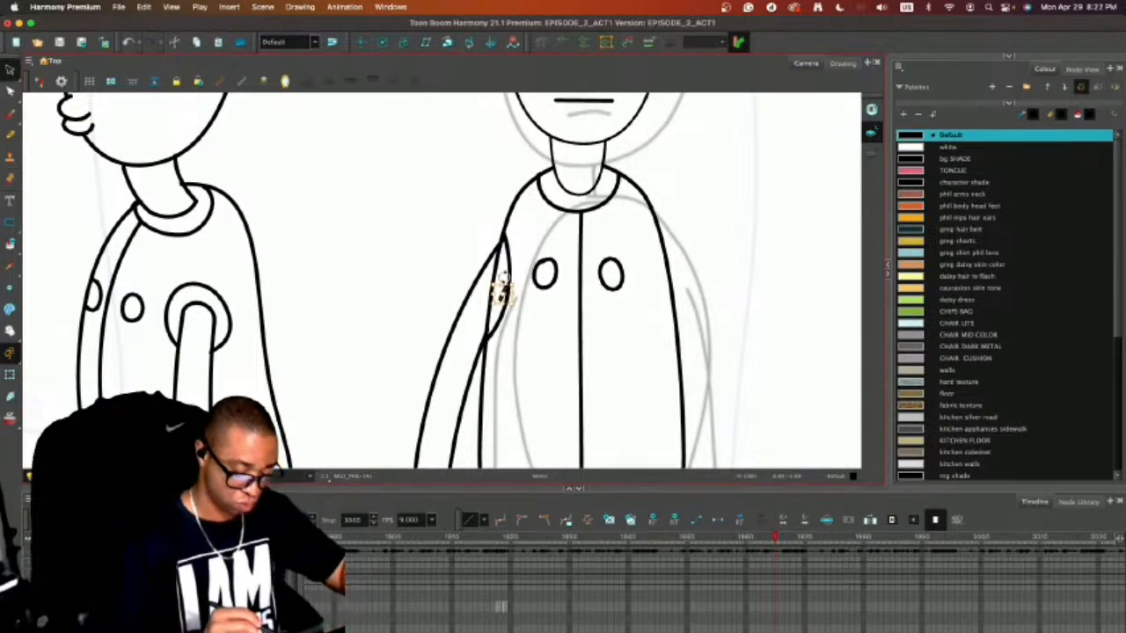
{"action": "key", "text": "Delete"}
Close the hip shape with a rounded bottom and draw a small rectangular panel with short lines at its lower centre.
{"action": "key", "text": "1"}
{"action": "key", "text": "1"}
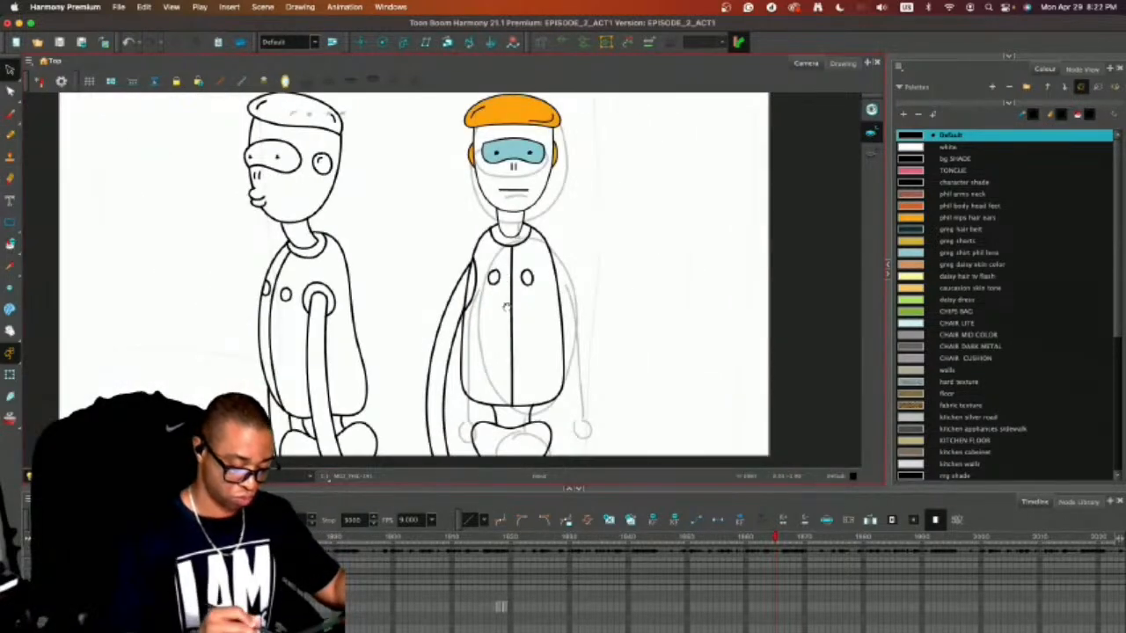
{"action": "scroll", "coordinate": [508, 303], "scroll_direction": "down", "scroll_amount": 2}
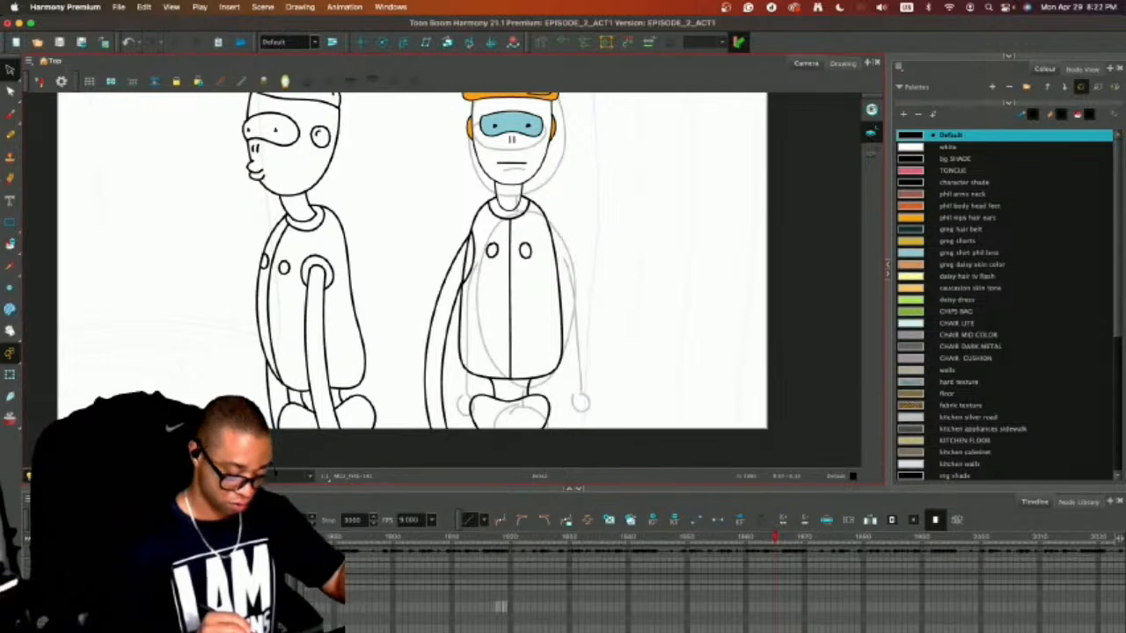
{"action": "key", "text": "alt+b"}
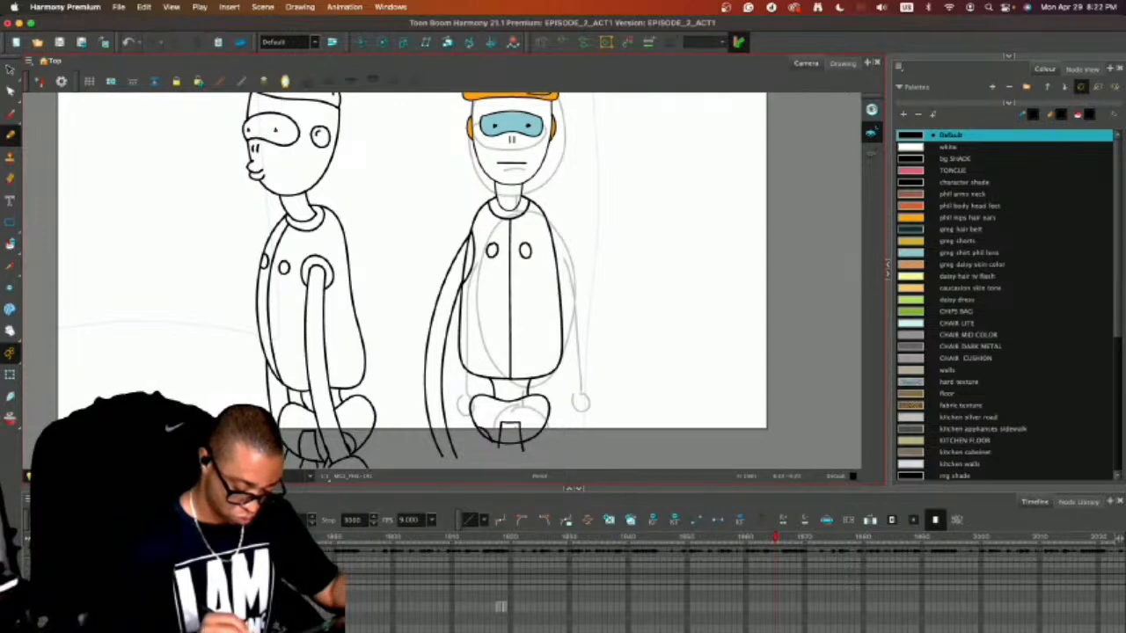
{"action": "key", "text": "super+z"}
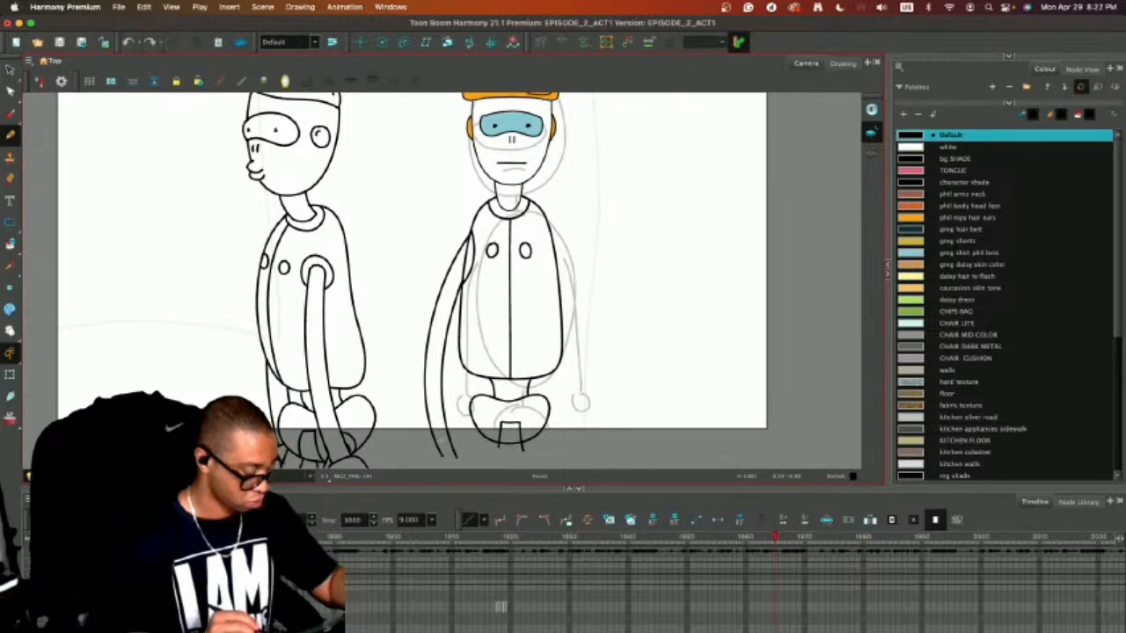
Draw a short wrist line across the arm's lower end and place a horizontally flipped copy of the arm on the torso's other side.
{"action": "left_click_drag", "start_coordinate": [426, 439], "coordinate": [461, 438]}
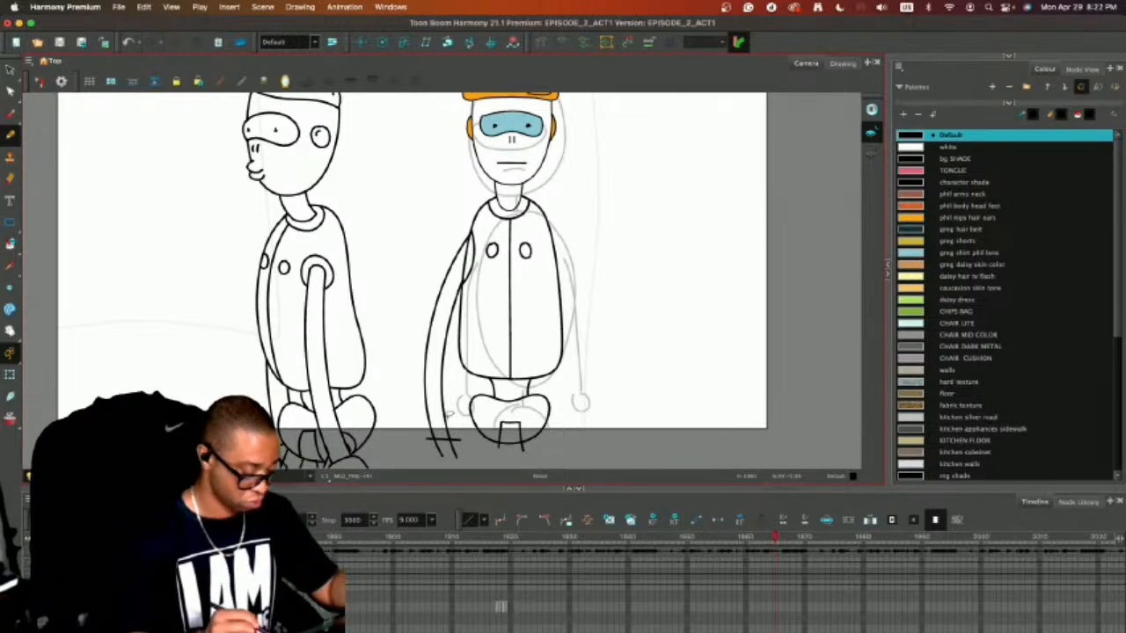
{"action": "key", "text": "alt+s"}
{"action": "mouse_move", "coordinate": [439, 402]}
{"action": "left_mouse_down"}
{"action": "mouse_move", "coordinate": [449, 466]}
{"action": "mouse_move", "coordinate": [437, 392]}
{"action": "left_mouse_up"}
{"action": "key", "text": "super+d"}
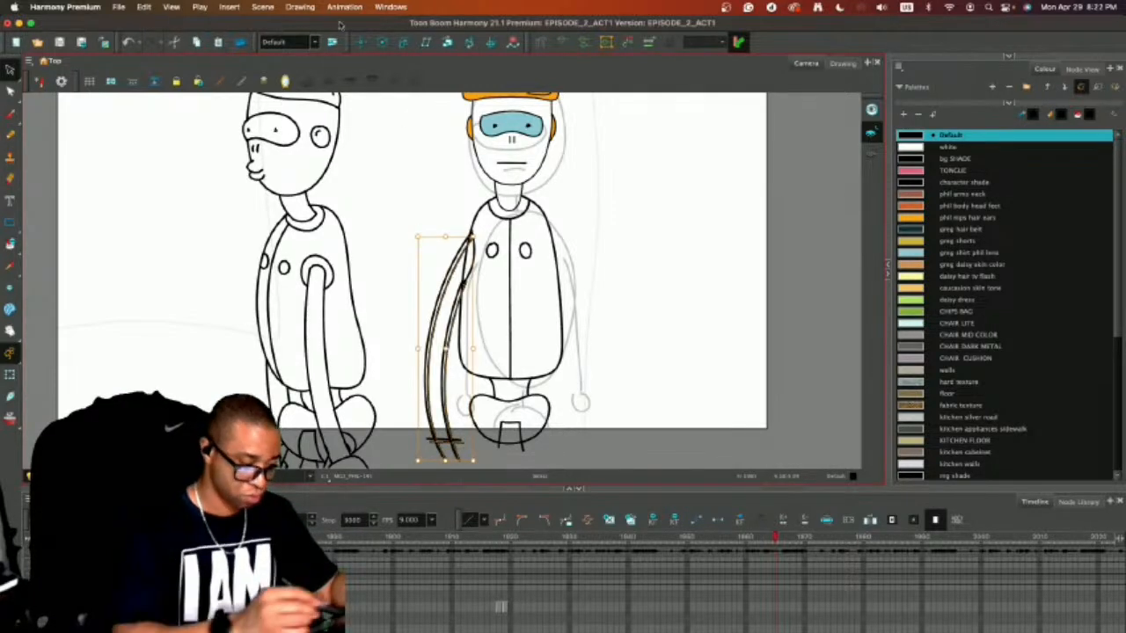
{"action": "left_click", "coordinate": [299, 6]}
{"action": "mouse_move", "coordinate": [413, 100]}
{"action": "left_click", "coordinate": [502, 101]}
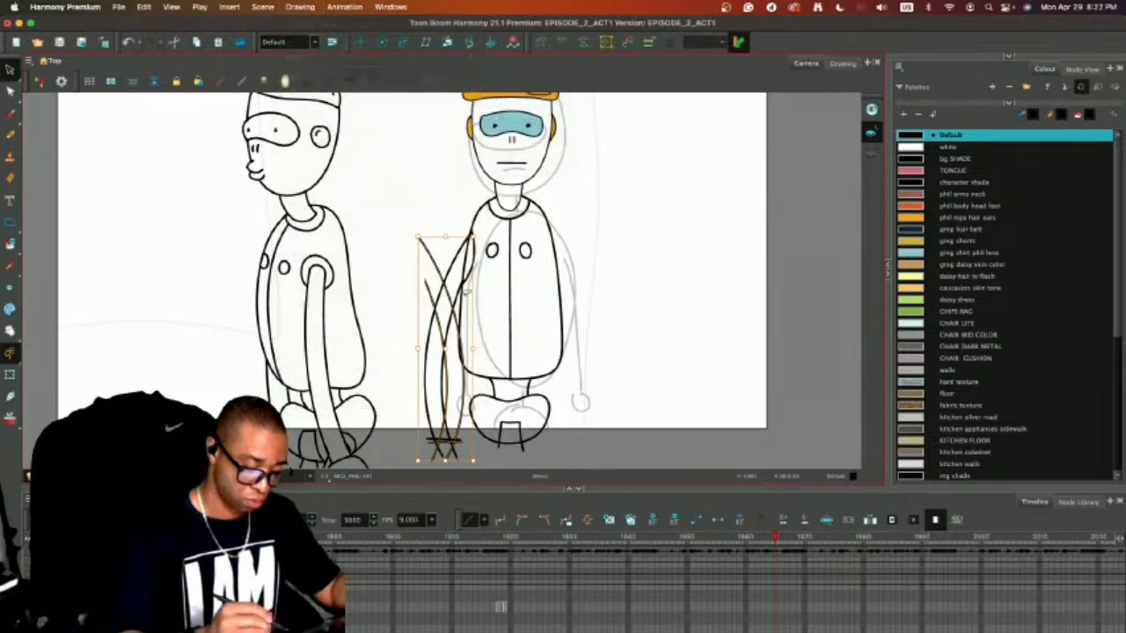
{"action": "mouse_move", "coordinate": [457, 326]}
{"action": "left_mouse_down"}
{"action": "mouse_move", "coordinate": [591, 315]}
{"action": "mouse_move", "coordinate": [591, 306]}
{"action": "left_mouse_up"}
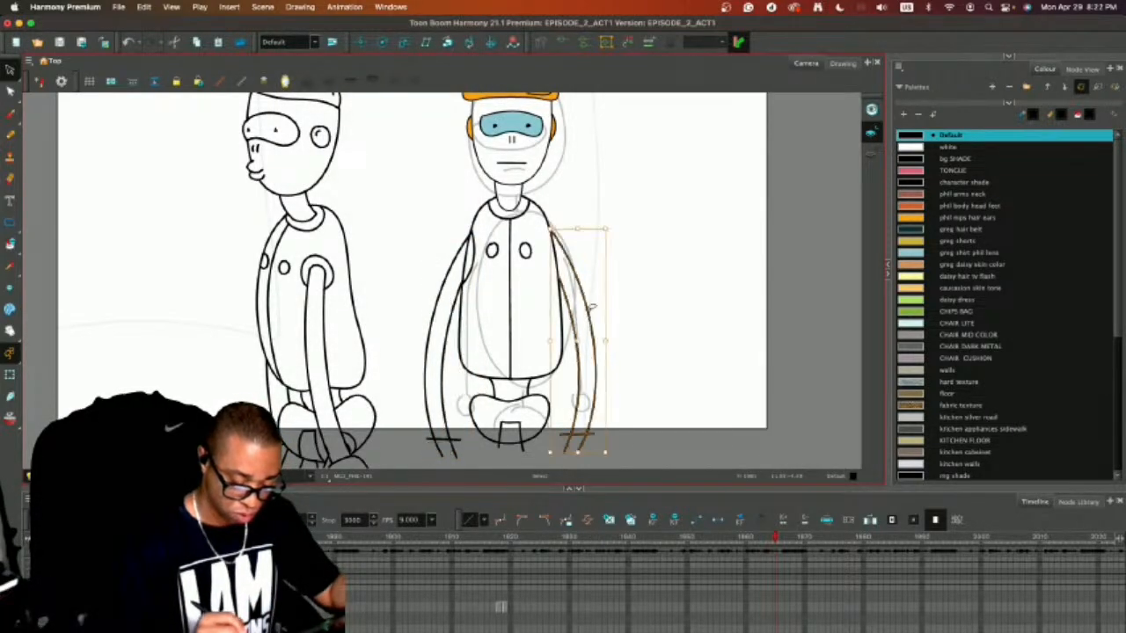
Draw a matching curved shoulder seam where the flipped arm meets the torso.
{"action": "key", "text": "alt+slash"}
{"action": "key", "text": "2"}
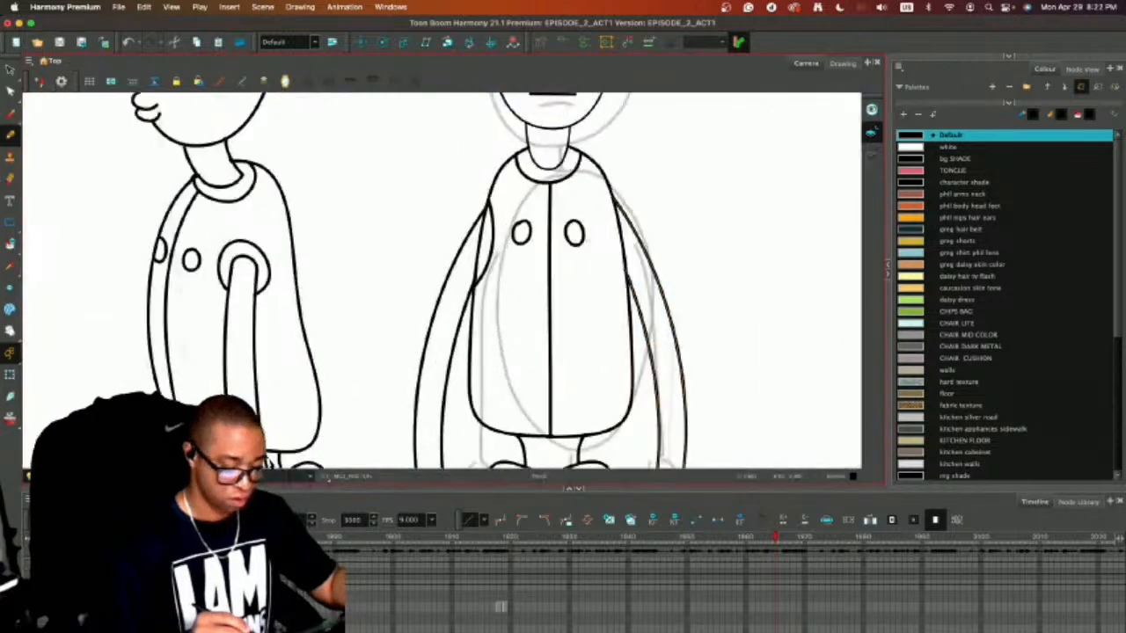
{"action": "left_click_drag", "start_coordinate": [605, 193], "coordinate": [623, 278]}
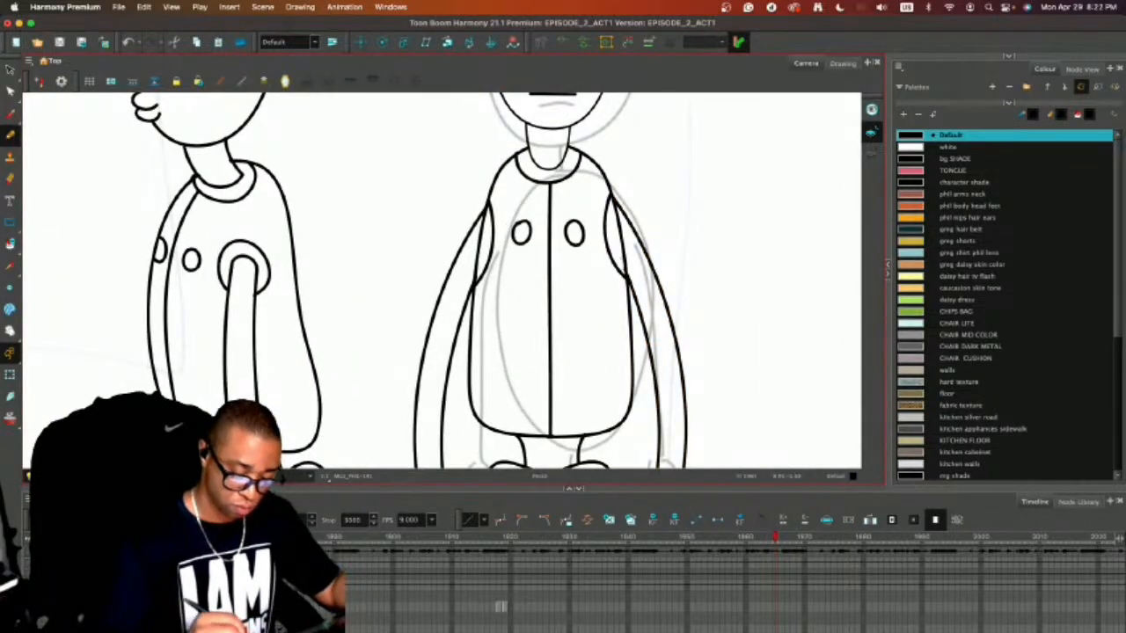
{"action": "key", "text": "alt+e"}
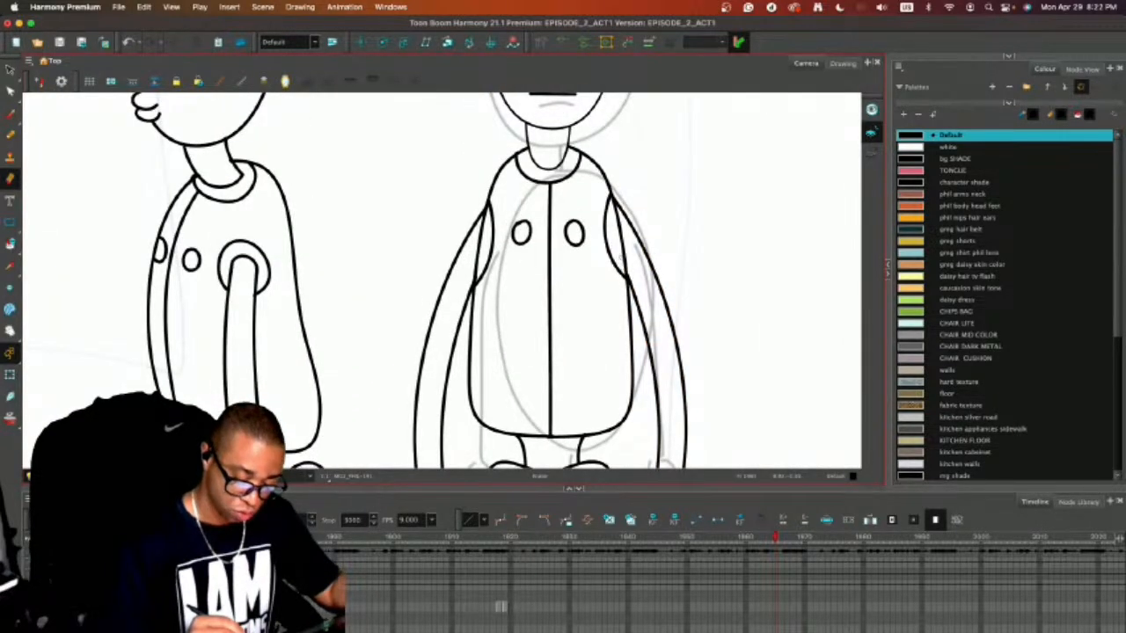
Select the whole side-view figure beside the front-facing robot and delete it from the drawing.
{"action": "key", "text": "1"}
{"action": "key", "text": "1"}
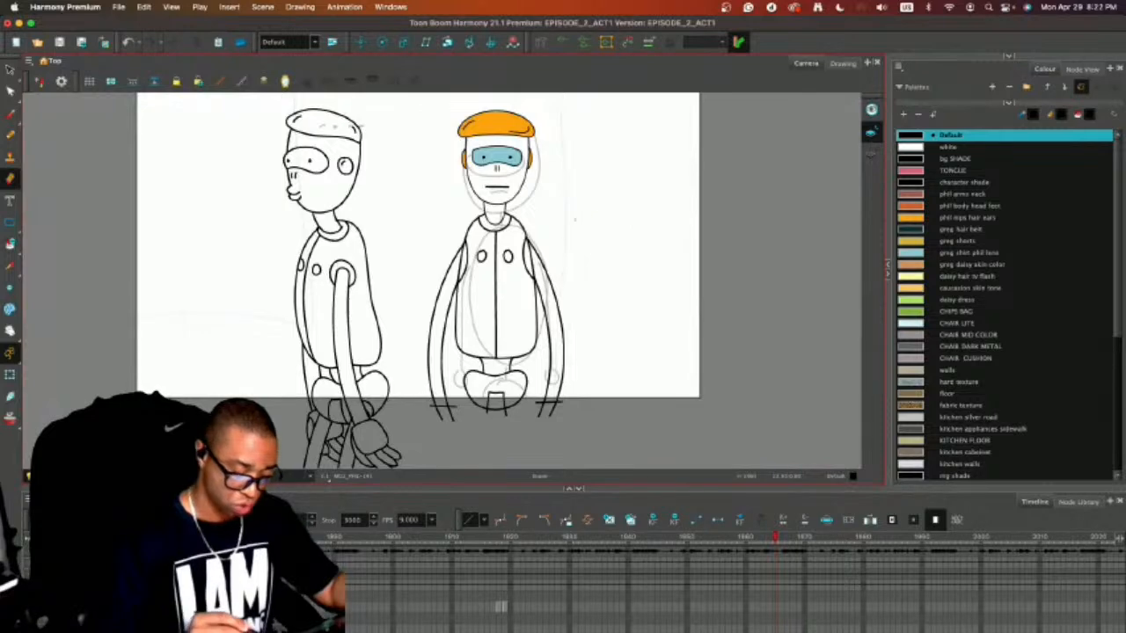
{"action": "key", "text": "alt+s"}
{"action": "mouse_move", "coordinate": [369, 95]}
{"action": "left_mouse_down"}
{"action": "mouse_move", "coordinate": [220, 358]}
{"action": "mouse_move", "coordinate": [374, 101]}
{"action": "left_mouse_up"}
{"action": "key", "text": "Delete"}
{"action": "key", "text": "1"}
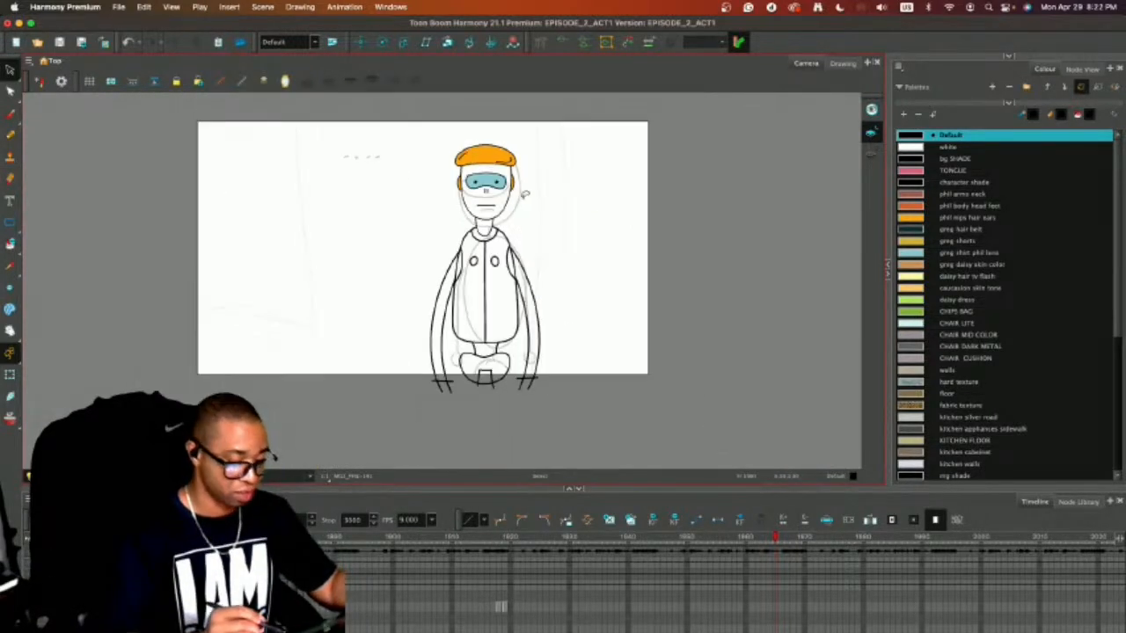
Draw a large, open teardrop-shaped outline in the empty area beside the robot's head, with its open end facing the head.
{"action": "key", "text": "2"}
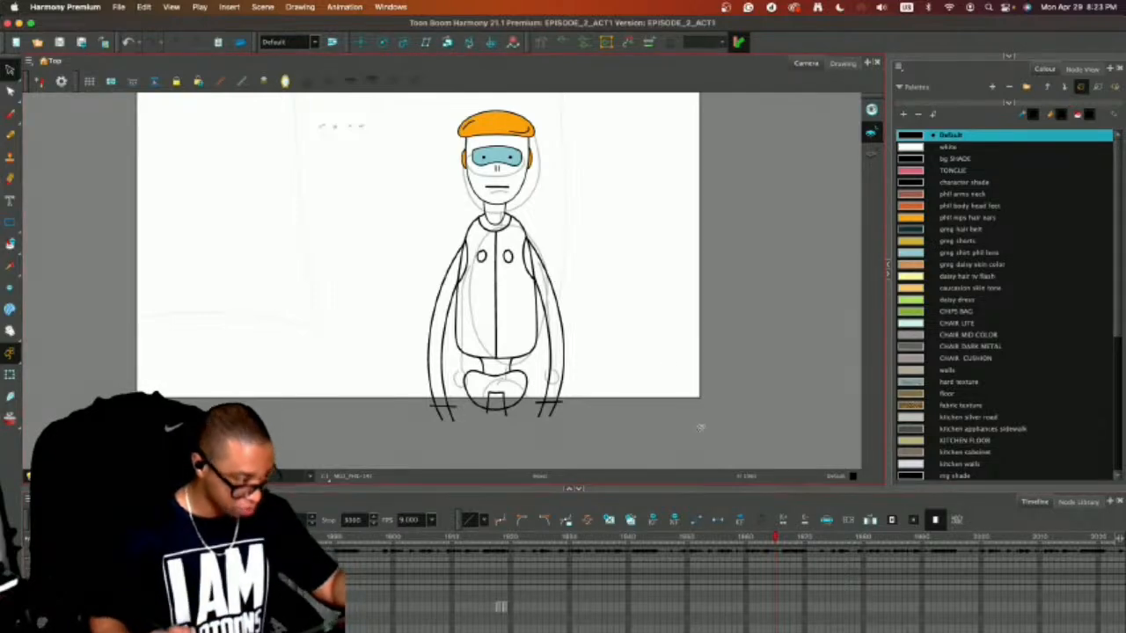
{"action": "key", "text": "alt+b"}
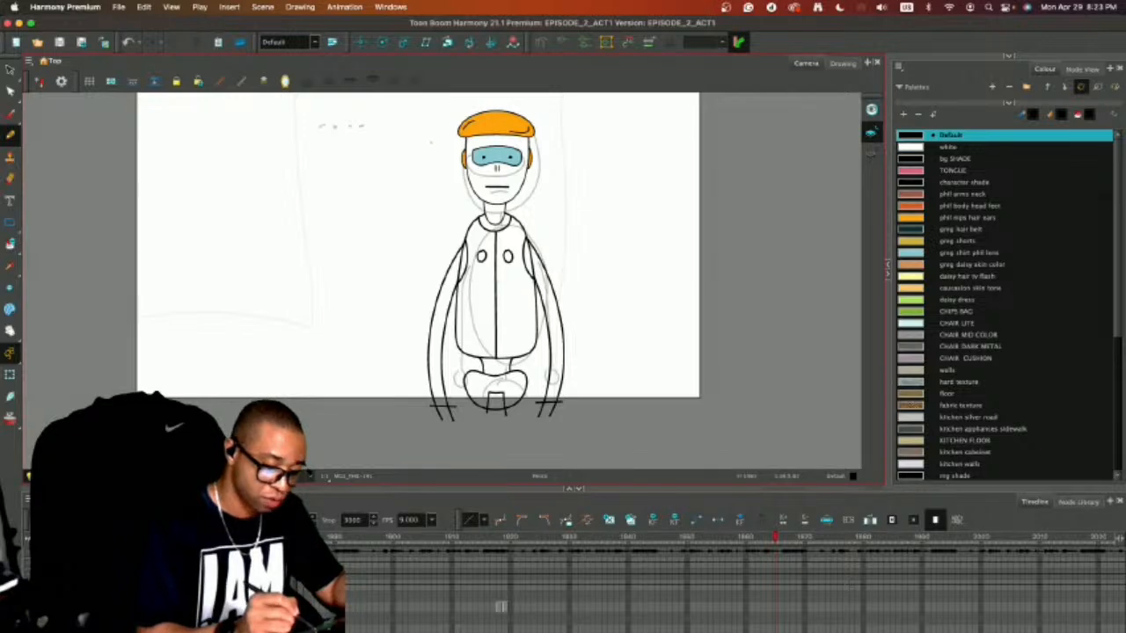
{"action": "mouse_move", "coordinate": [431, 151]}
{"action": "left_mouse_down"}
{"action": "mouse_move", "coordinate": [338, 108]}
{"action": "mouse_move", "coordinate": [214, 134]}
{"action": "mouse_move", "coordinate": [222, 187]}
{"action": "mouse_move", "coordinate": [413, 176]}
{"action": "left_mouse_up"}
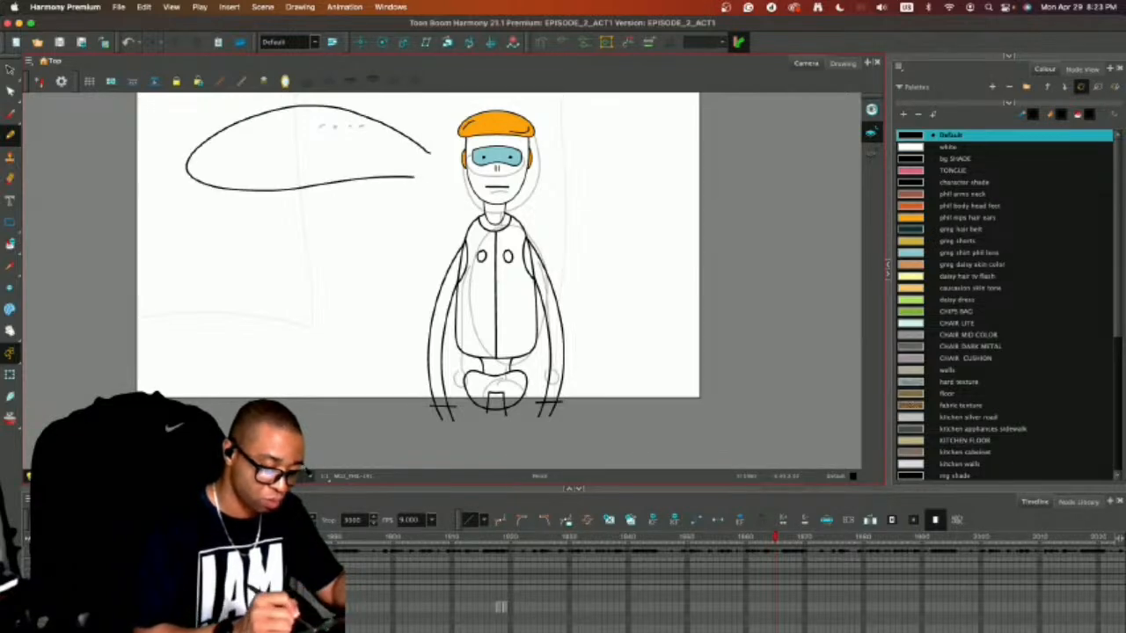
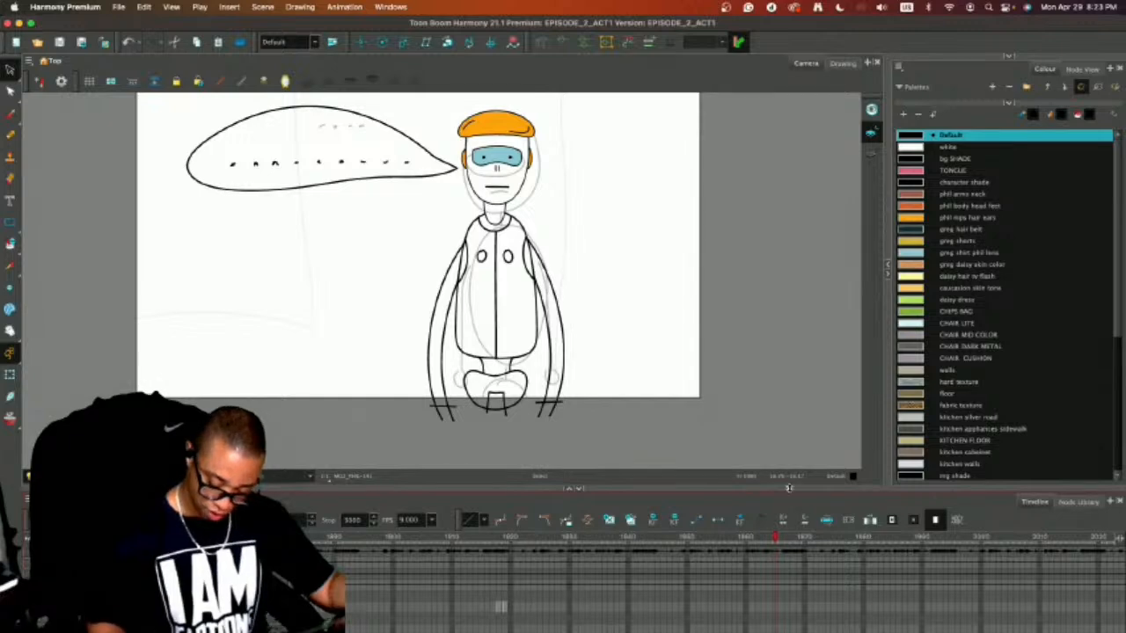
Select all artwork in the robot and speech-balloon drawing at the start of its exposure and flatten it.
{"action": "left_click_drag", "start_coordinate": [789, 487], "coordinate": [791, 431]}
{"action": "left_click_drag", "start_coordinate": [774, 629], "coordinate": [681, 629]}
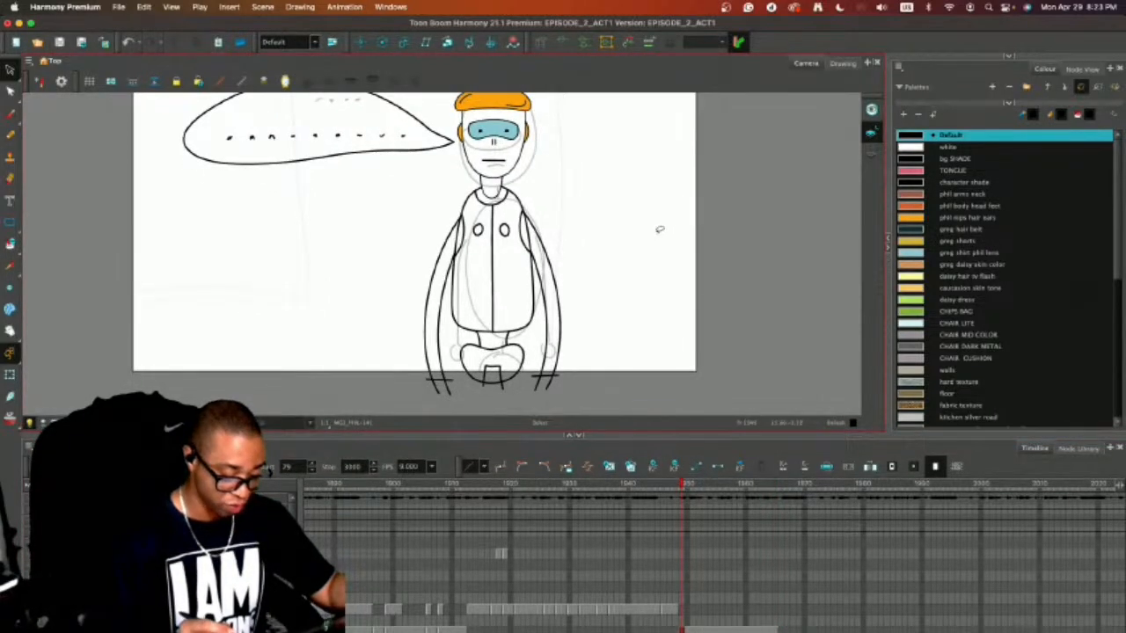
{"action": "key", "text": "super+a"}
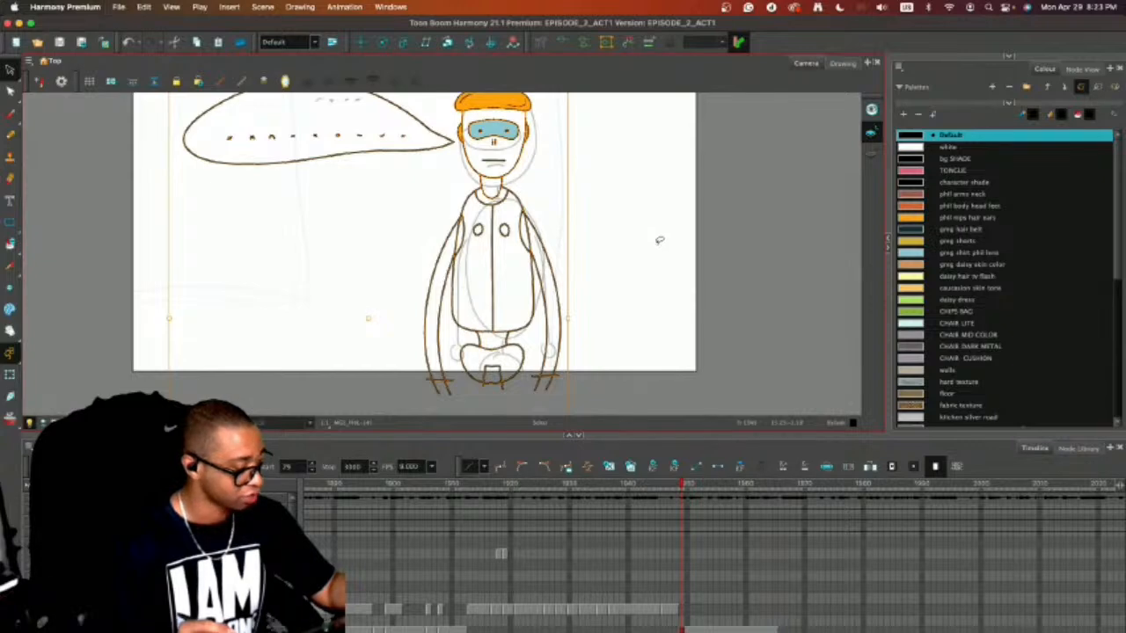
{"action": "key", "text": "alt+shift+f"}
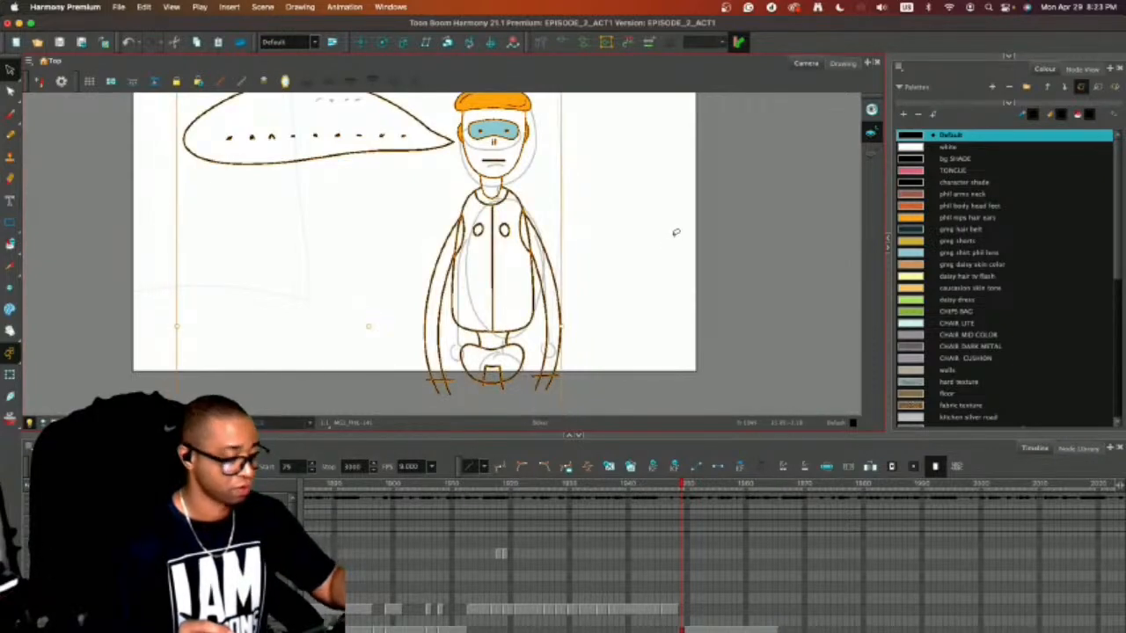
{"action": "left_click", "coordinate": [676, 233]}
{"action": "left_click", "coordinate": [31, 425]}
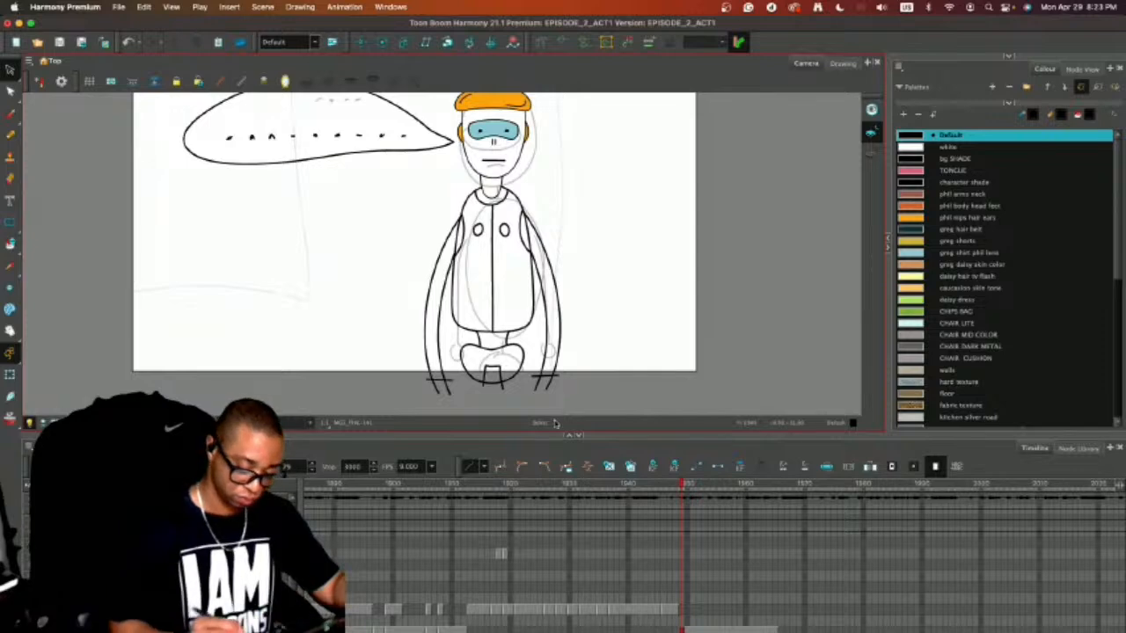
Fill the robot's two arms, neck and waist connector with the phil arms neck colour.
{"action": "left_click_drag", "start_coordinate": [604, 434], "coordinate": [605, 569]}
{"action": "key", "text": "2"}
{"action": "key", "text": "2"}
{"action": "left_click_drag", "start_coordinate": [691, 338], "coordinate": [695, 421]}
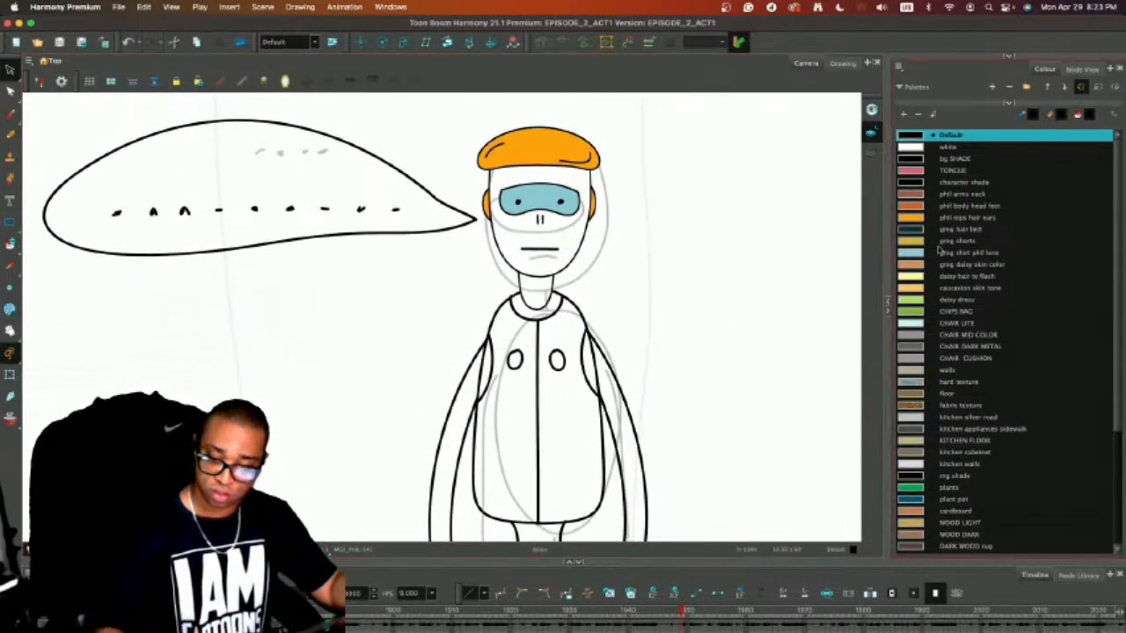
{"action": "left_click", "coordinate": [916, 193]}
{"action": "key", "text": "alt+i"}
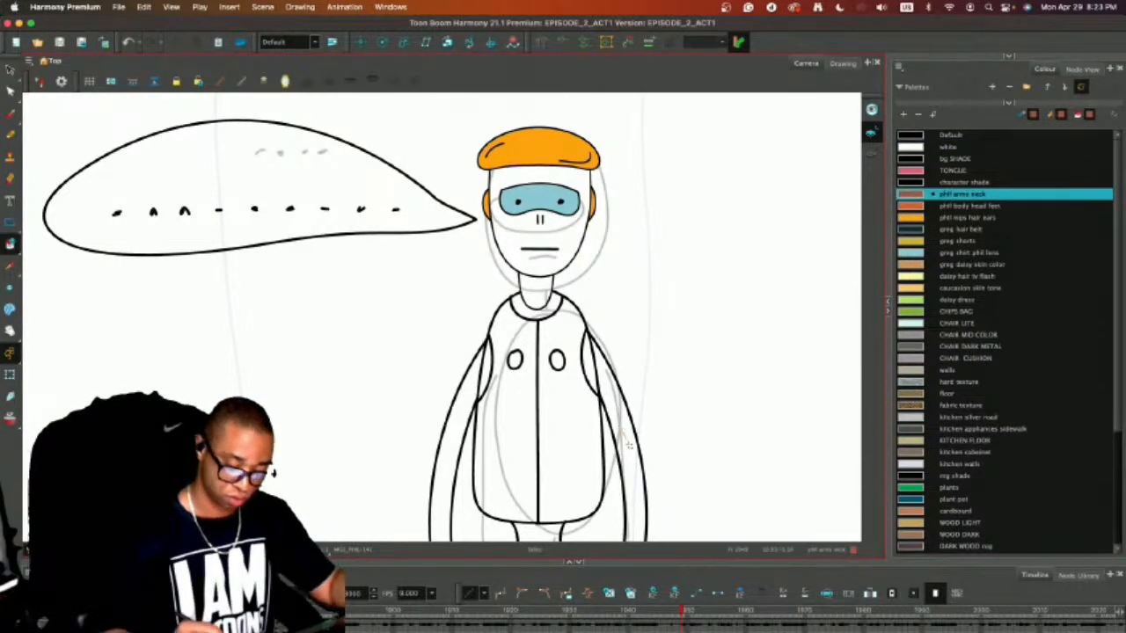
{"action": "left_click", "coordinate": [609, 413]}
{"action": "left_click", "coordinate": [471, 414]}
{"action": "left_click", "coordinate": [534, 289]}
{"action": "scroll", "coordinate": [537, 352], "scroll_direction": "down", "scroll_amount": 2}
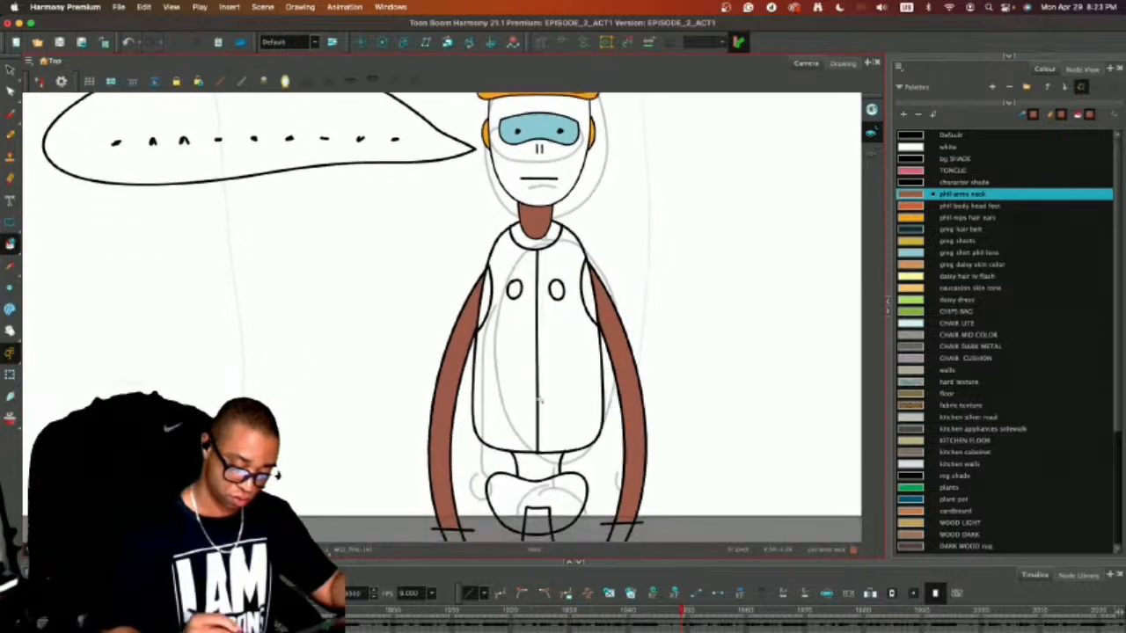
{"action": "left_click", "coordinate": [537, 464]}
Fill the two chest ovals, both shoulder pieces and the small hip block with the phil nips hair ears colour.
{"action": "left_click", "coordinate": [916, 218]}
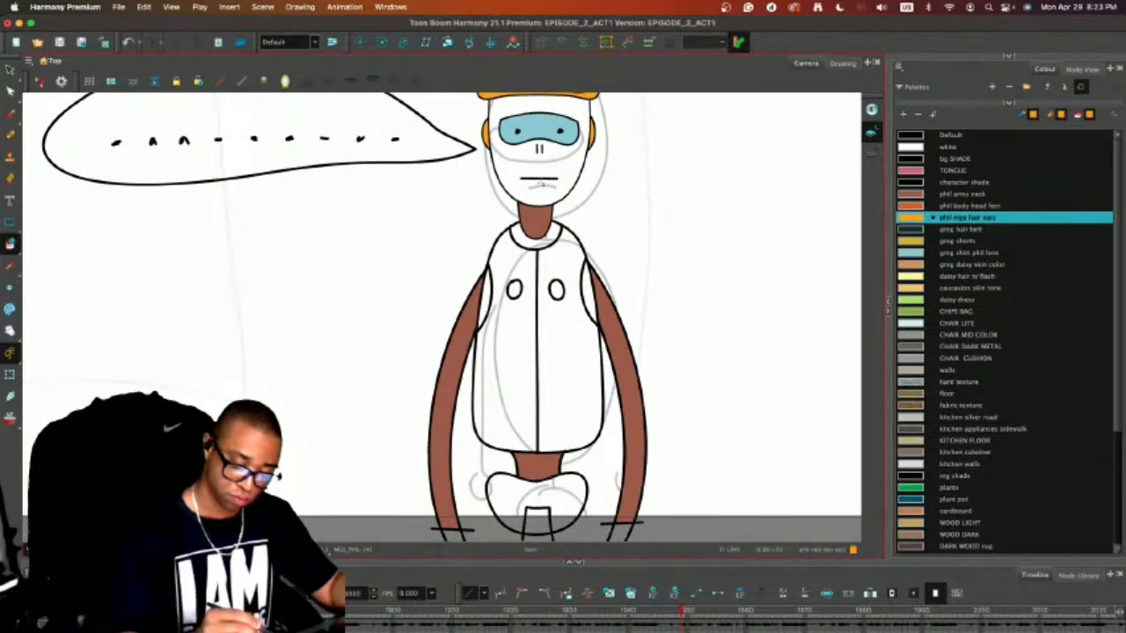
{"action": "left_click", "coordinate": [514, 290]}
{"action": "left_click", "coordinate": [555, 291]}
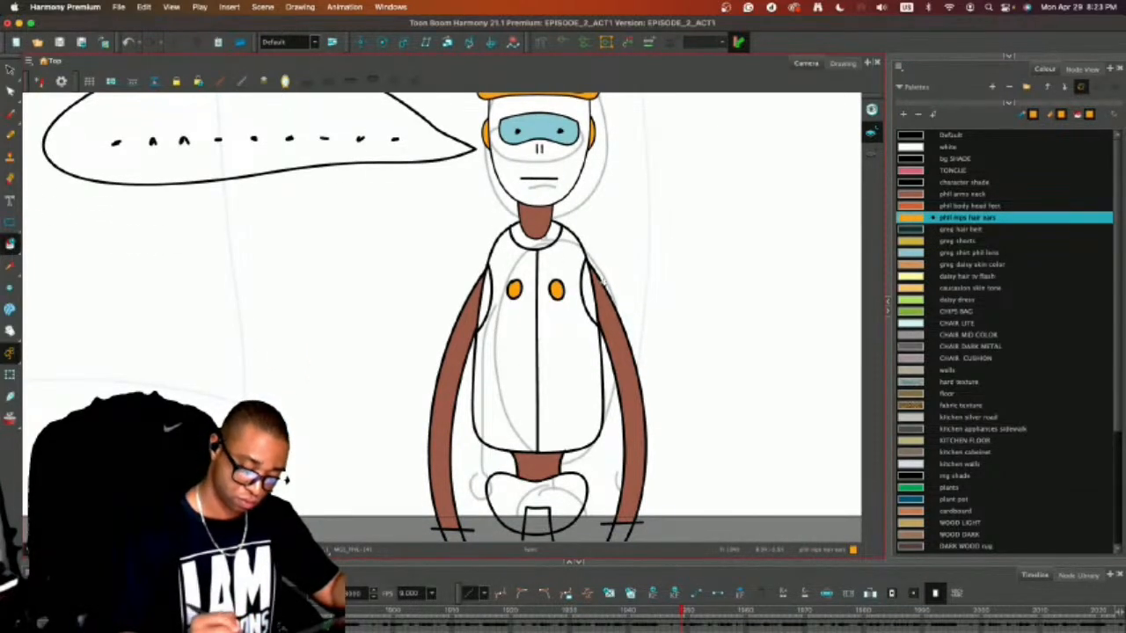
{"action": "left_click", "coordinate": [591, 292]}
{"action": "left_click", "coordinate": [482, 301]}
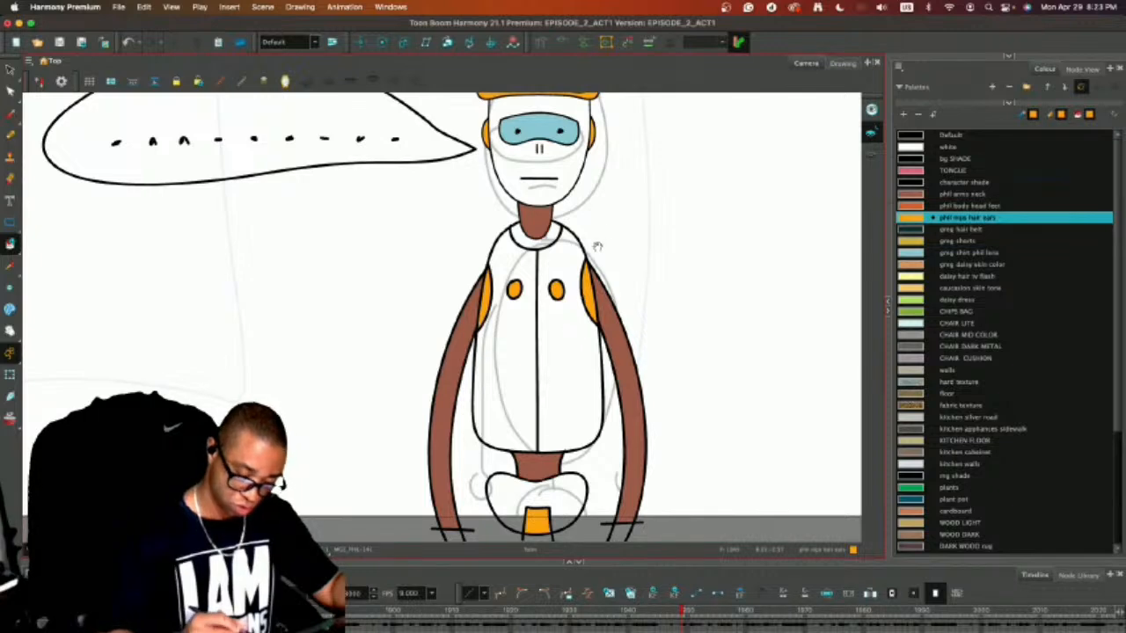
Fill the face and both torso halves with phil body head feet, and the collar with phil nips hair ears.
{"action": "scroll", "coordinate": [596, 246], "scroll_direction": "up", "scroll_amount": 2}
{"action": "left_click", "coordinate": [915, 207]}
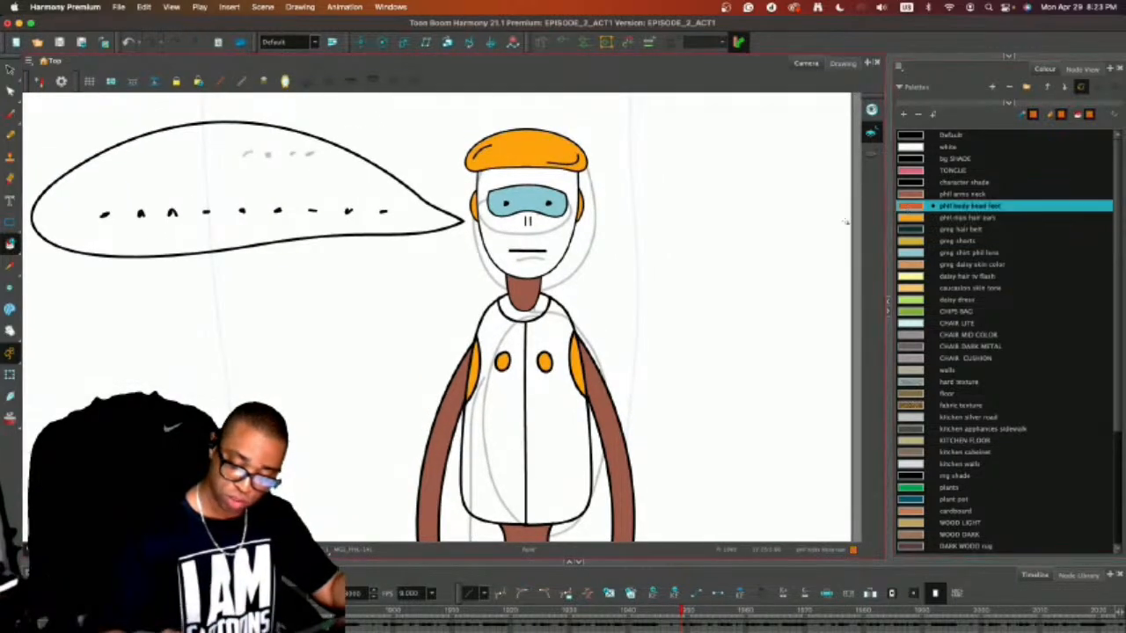
{"action": "left_click", "coordinate": [539, 270]}
{"action": "left_click", "coordinate": [503, 334]}
{"action": "left_click", "coordinate": [561, 380]}
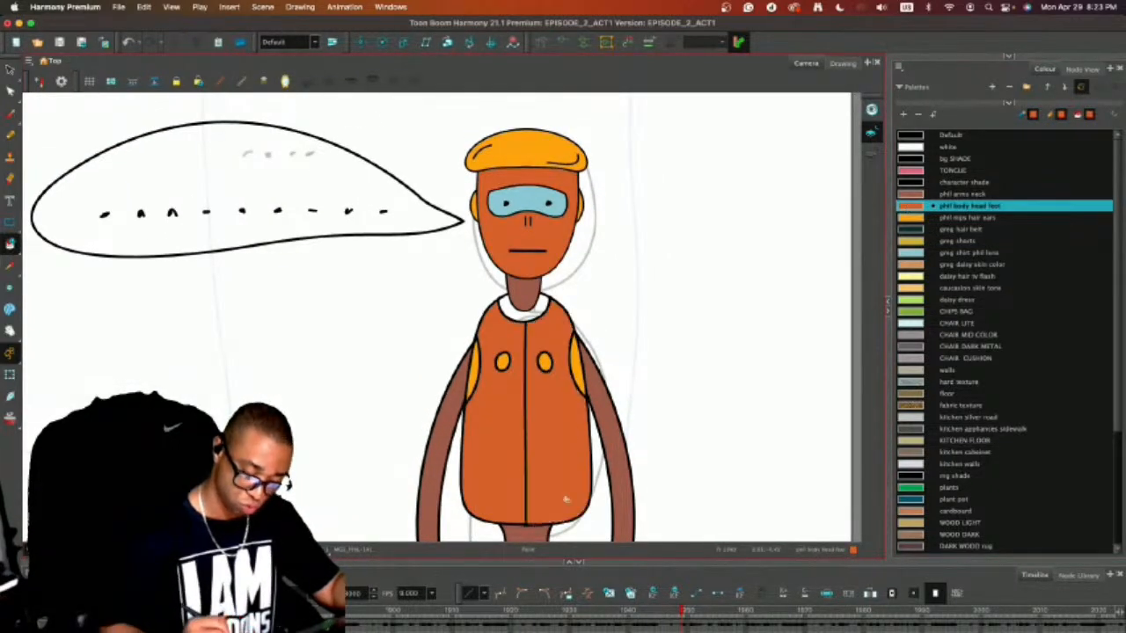
{"action": "left_click", "coordinate": [915, 218]}
{"action": "left_click", "coordinate": [526, 312]}
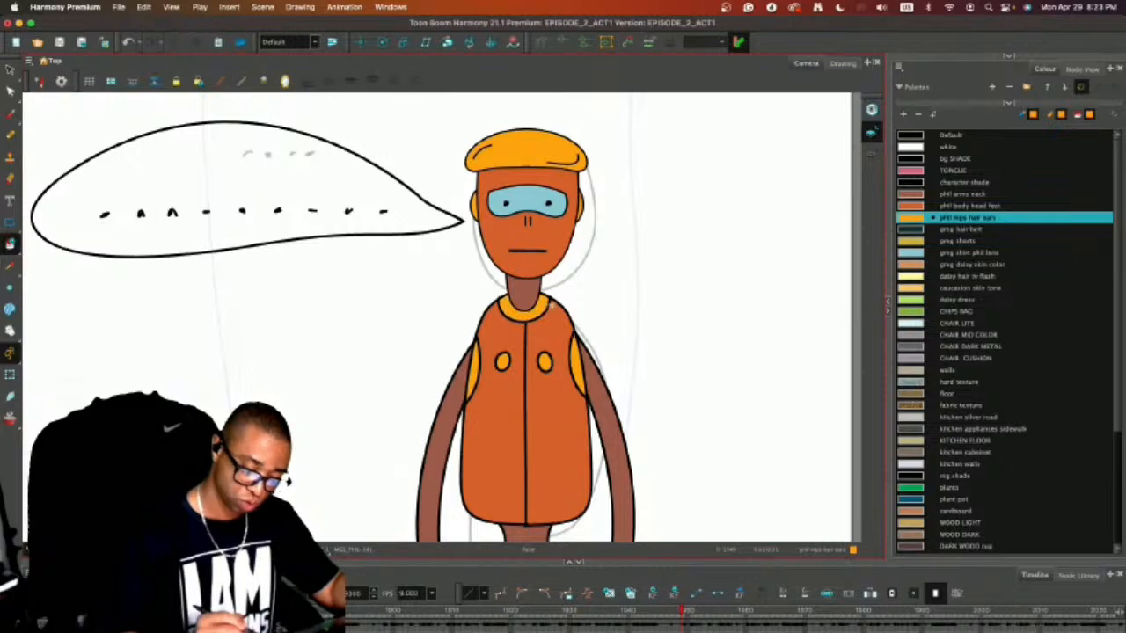
Fill the robot's hips around the small block with the phil body head feet colour.
{"action": "key", "text": "1"}
{"action": "key", "text": "1"}
{"action": "key", "text": "1"}
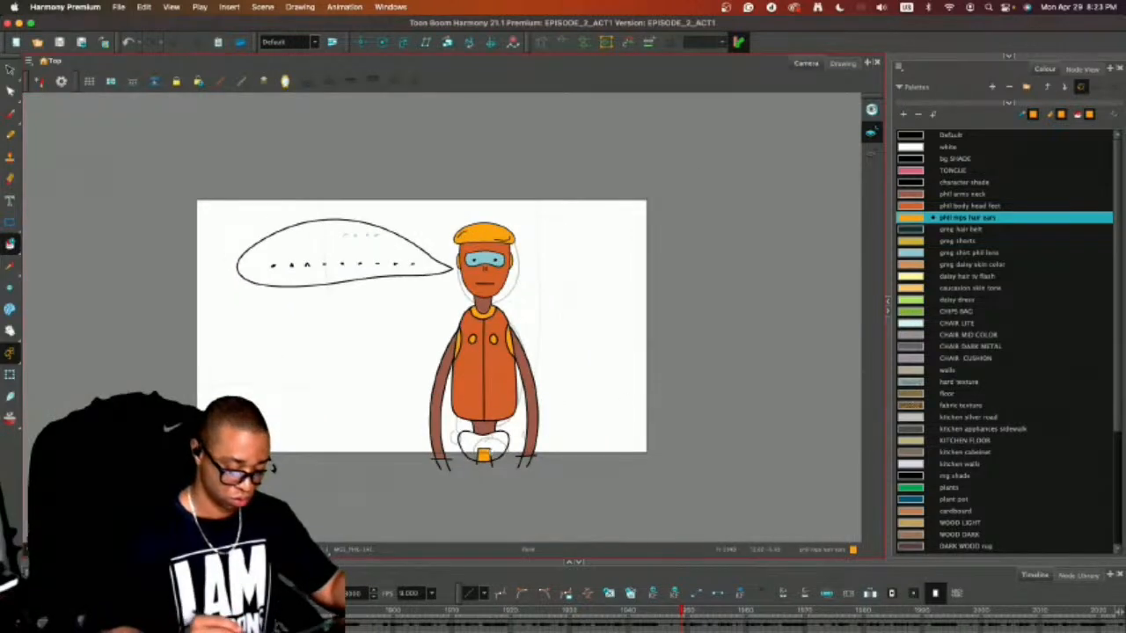
{"action": "left_click", "coordinate": [483, 453]}
{"action": "key", "text": "super+z"}
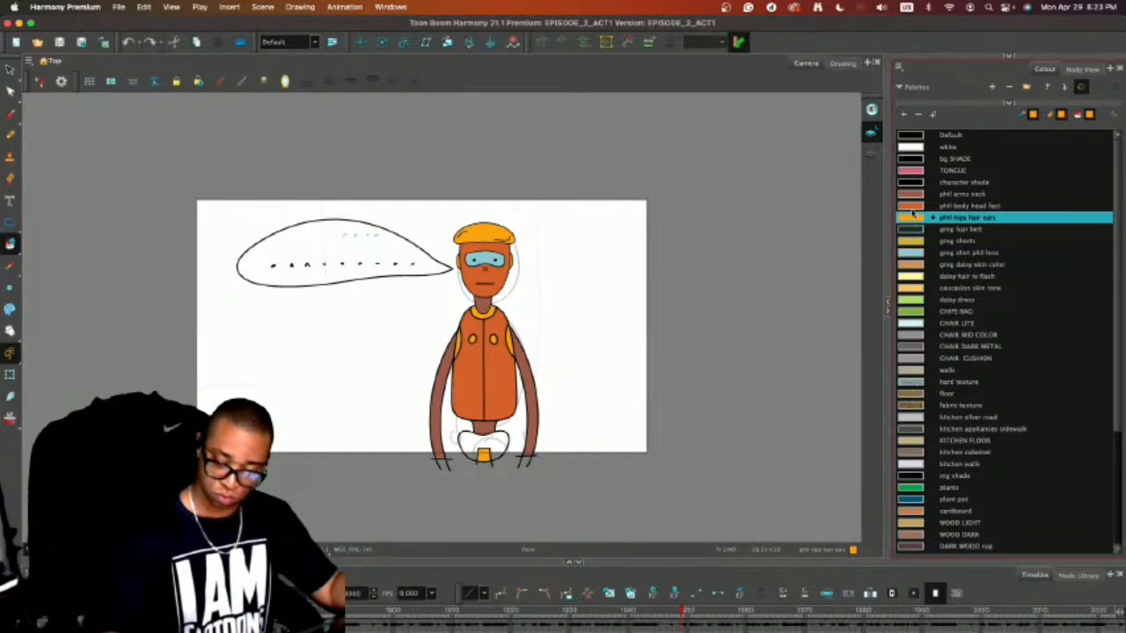
{"action": "left_click", "coordinate": [911, 206]}
{"action": "left_click", "coordinate": [483, 444]}
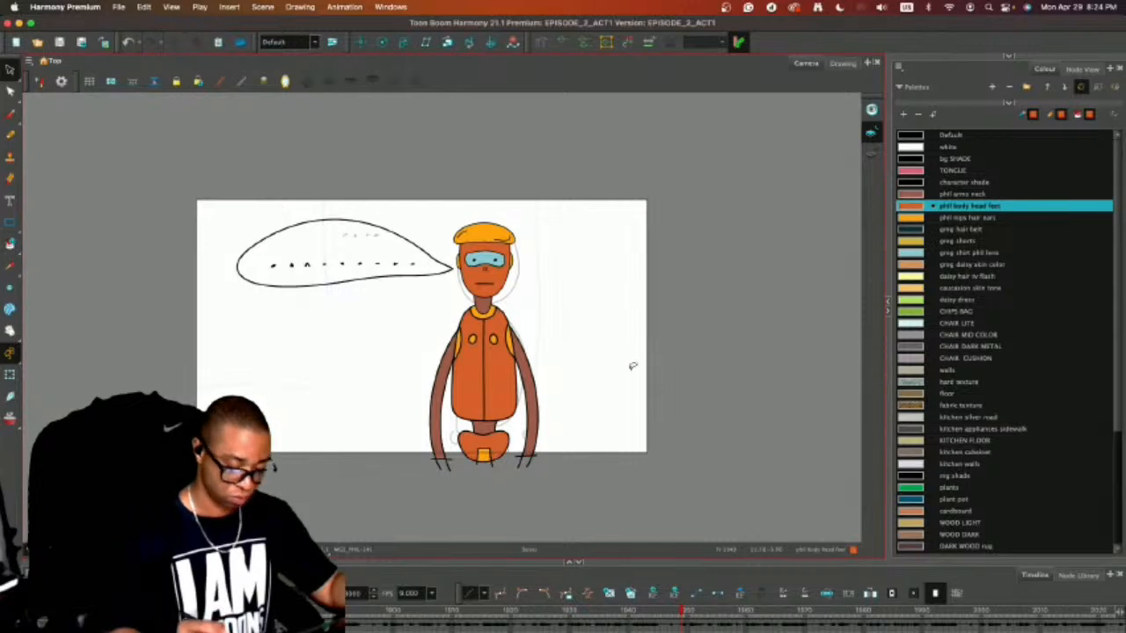
Draw a rectangle in the Default black around the camera frame on the background layer at the shot's last frame.
{"action": "left_click_drag", "start_coordinate": [737, 563], "coordinate": [735, 413]}
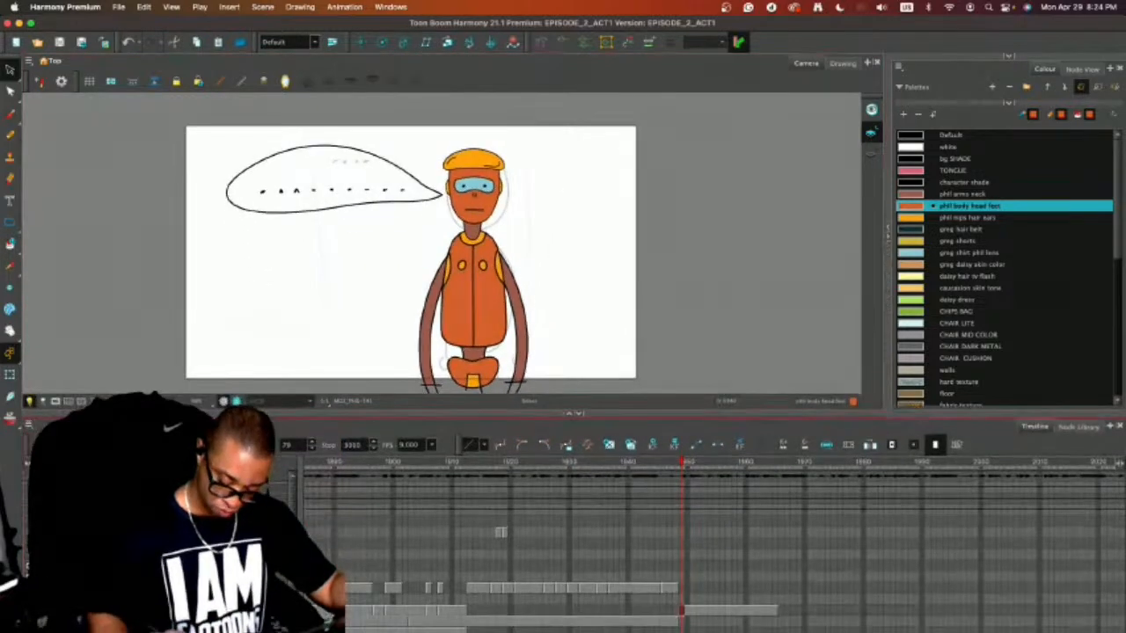
{"action": "key", "text": "g"}
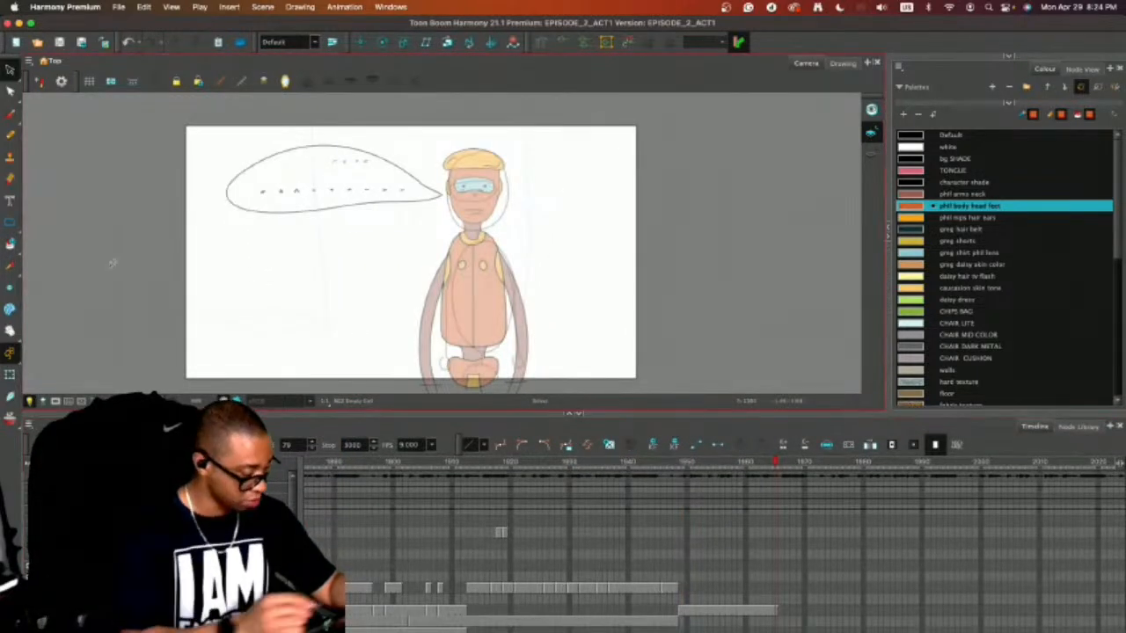
{"action": "left_click", "coordinate": [11, 222]}
{"action": "left_click", "coordinate": [911, 135]}
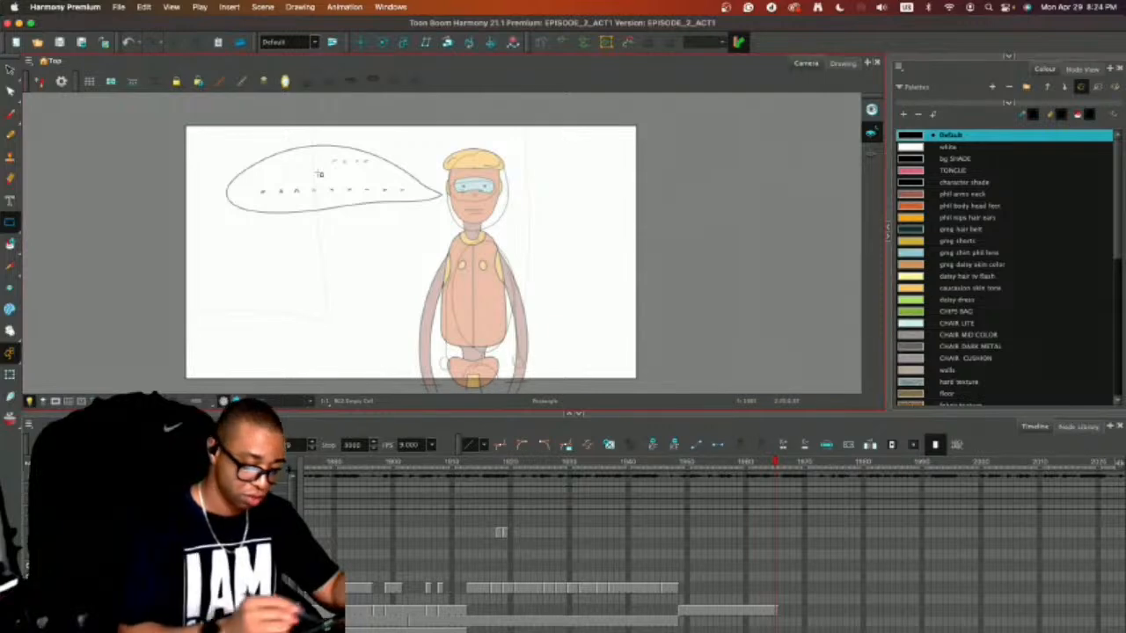
{"action": "left_click_drag", "start_coordinate": [182, 125], "coordinate": [639, 380]}
{"action": "key", "text": "alt+s"}
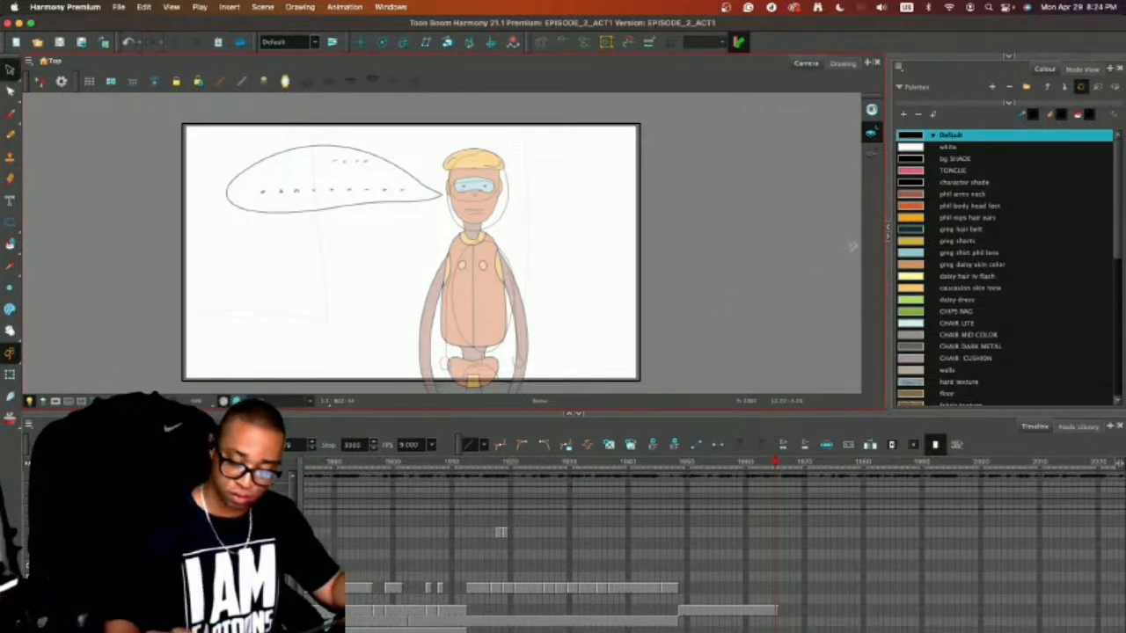
Fill the background rectangle with the walls colour and show the scene at full opacity with the light table off.
{"action": "left_click_drag", "start_coordinate": [899, 412], "coordinate": [899, 473]}
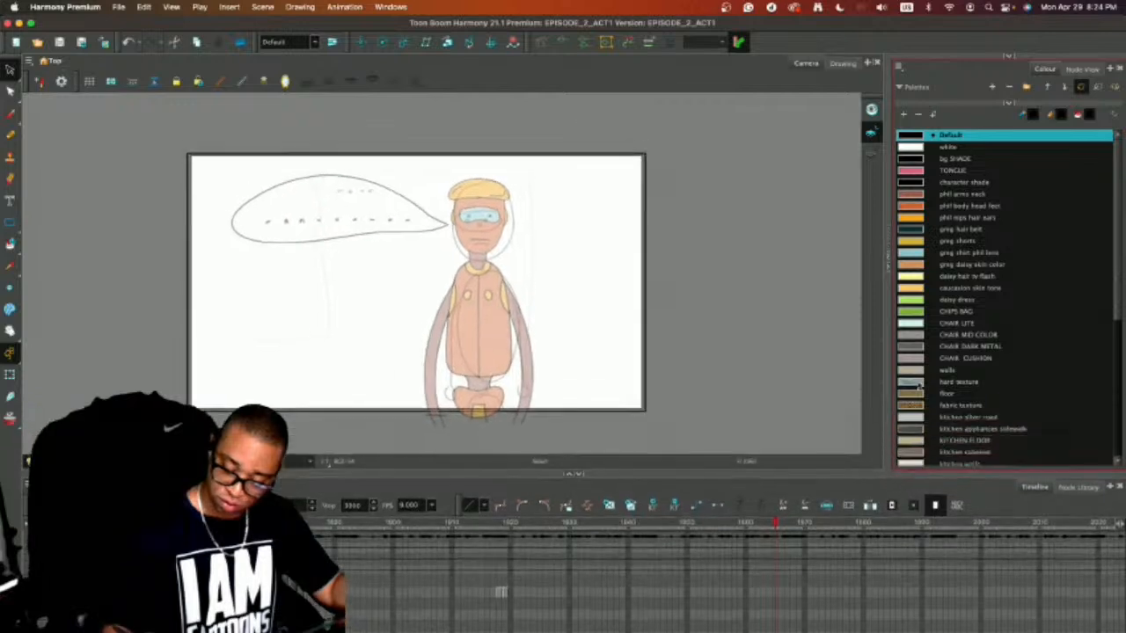
{"action": "left_click", "coordinate": [919, 370]}
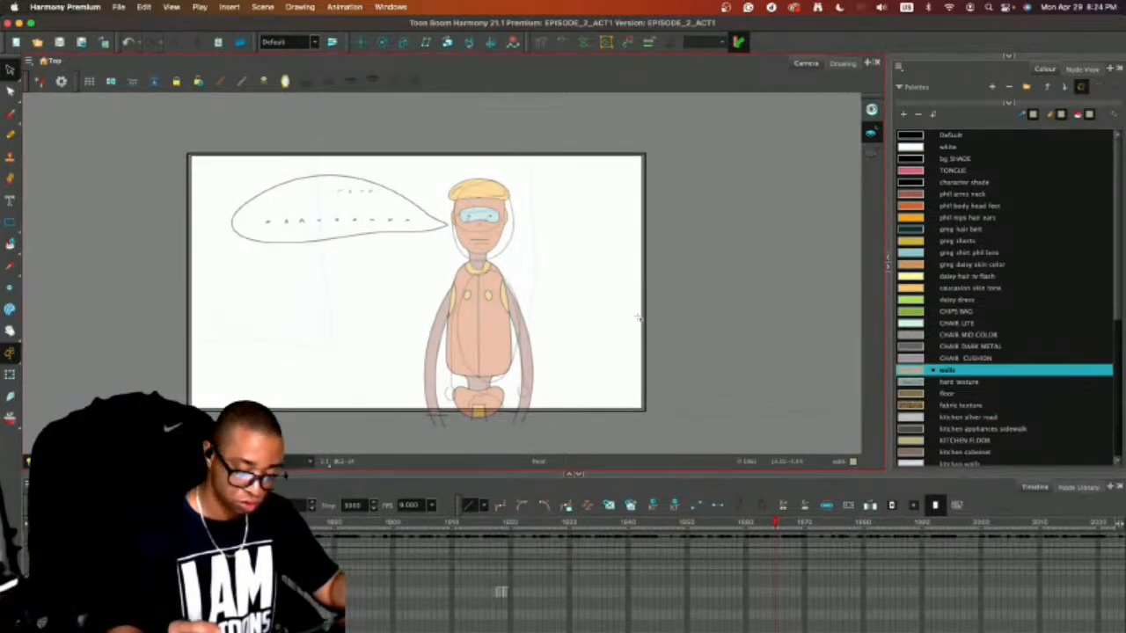
{"action": "left_click", "coordinate": [636, 313]}
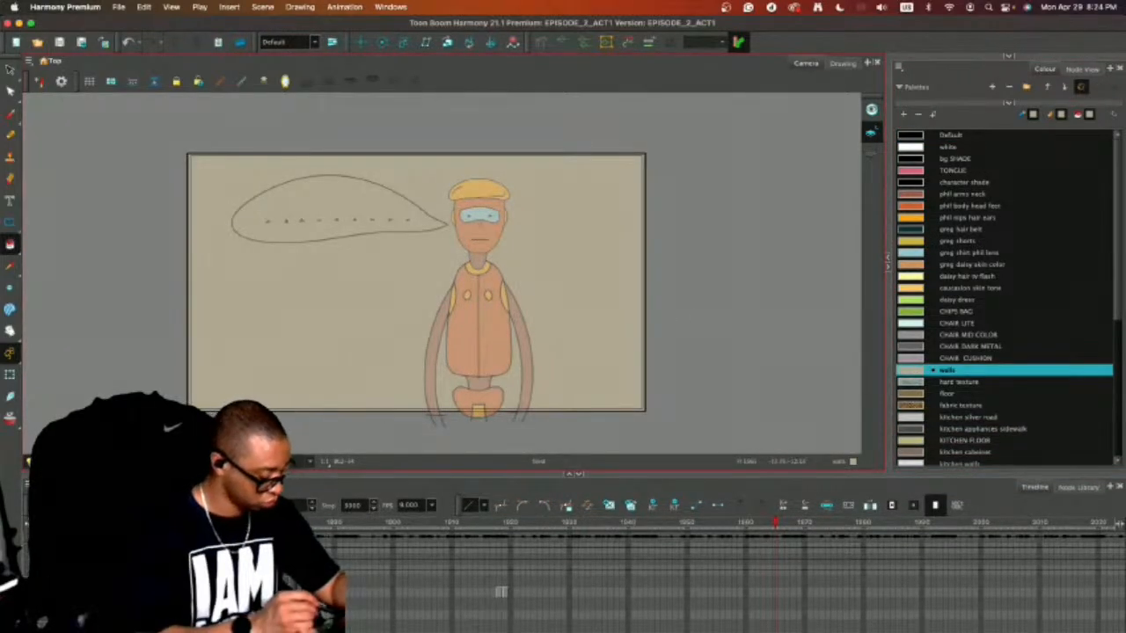
{"action": "key", "text": "shift+l"}
{"action": "key", "text": "2"}
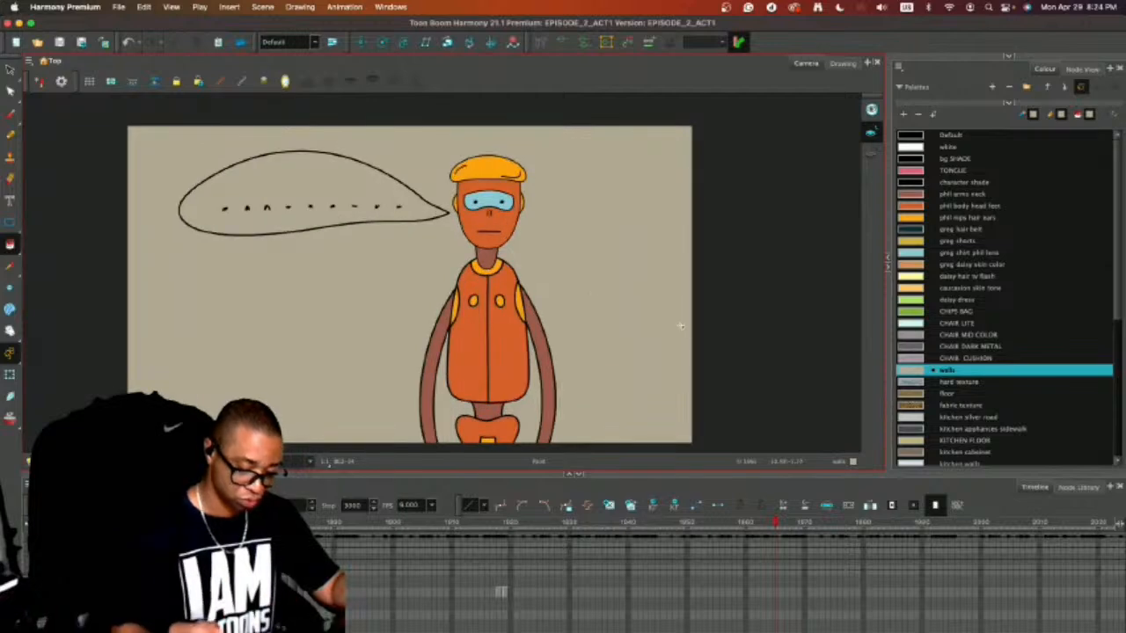
Try filling the background rectangle with the hard texture swatch, and undo that fill.
{"action": "left_click", "coordinate": [915, 381]}
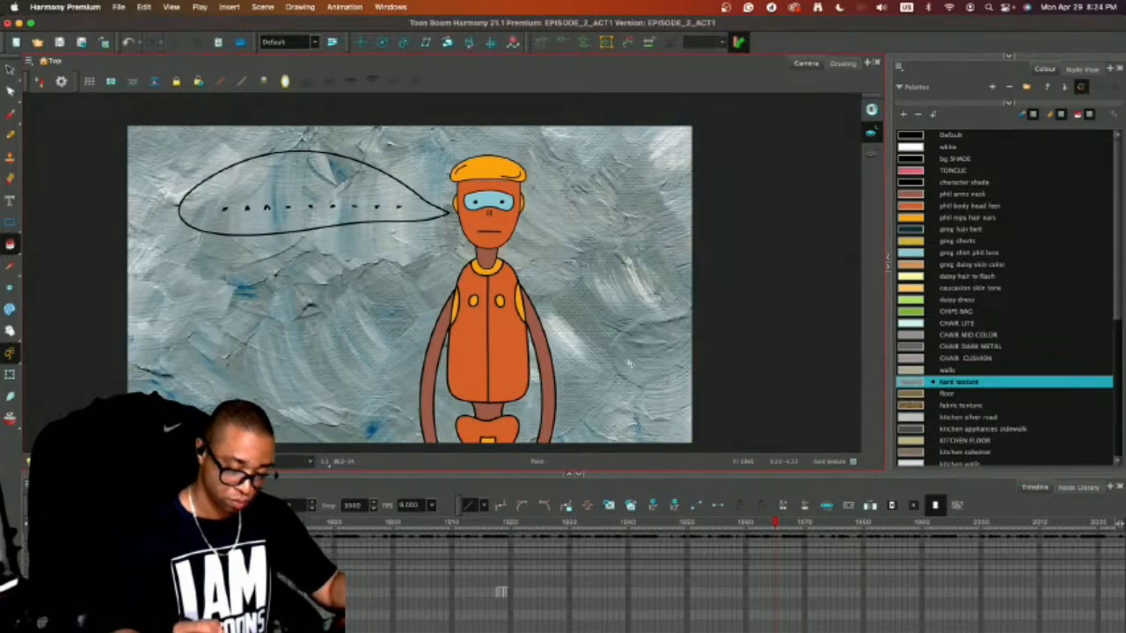
{"action": "left_click", "coordinate": [630, 364]}
{"action": "key", "text": "super+z"}
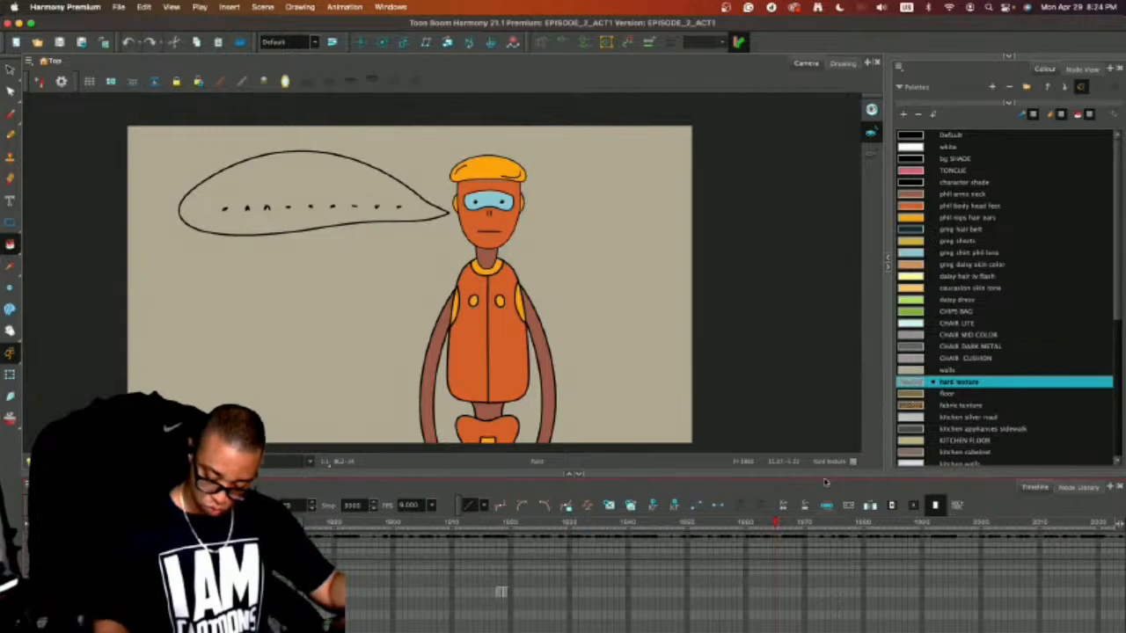
Extend the background drawing's exposure on the timeline so it spans all frames of the robot shot.
{"action": "left_click_drag", "start_coordinate": [825, 481], "coordinate": [809, 378]}
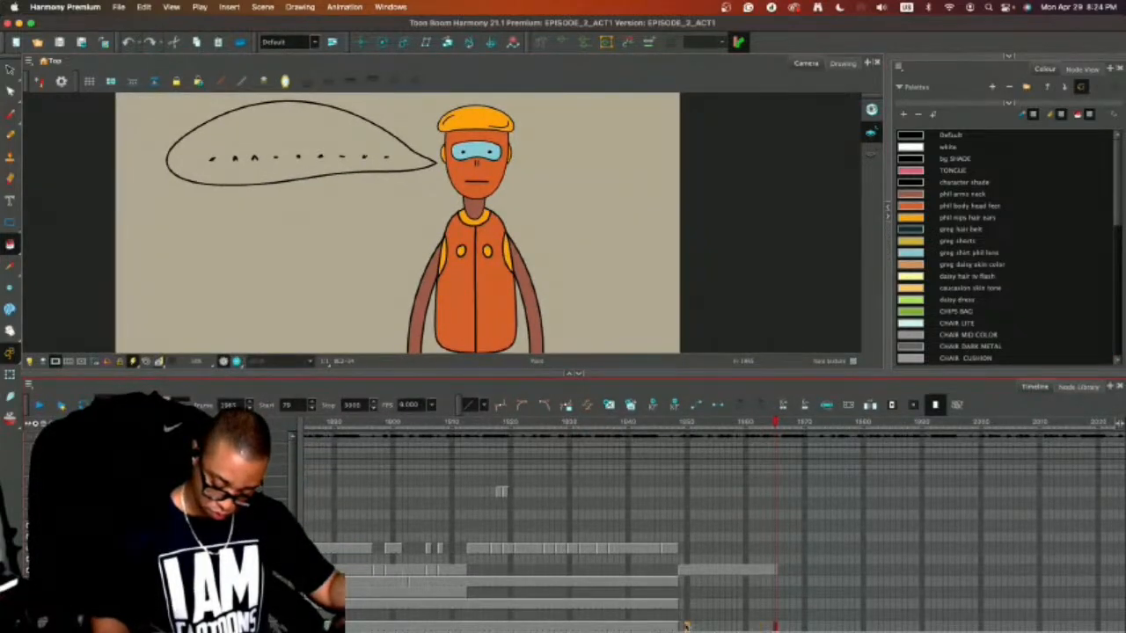
{"action": "key", "text": "F5"}
{"action": "left_click", "coordinate": [682, 626]}
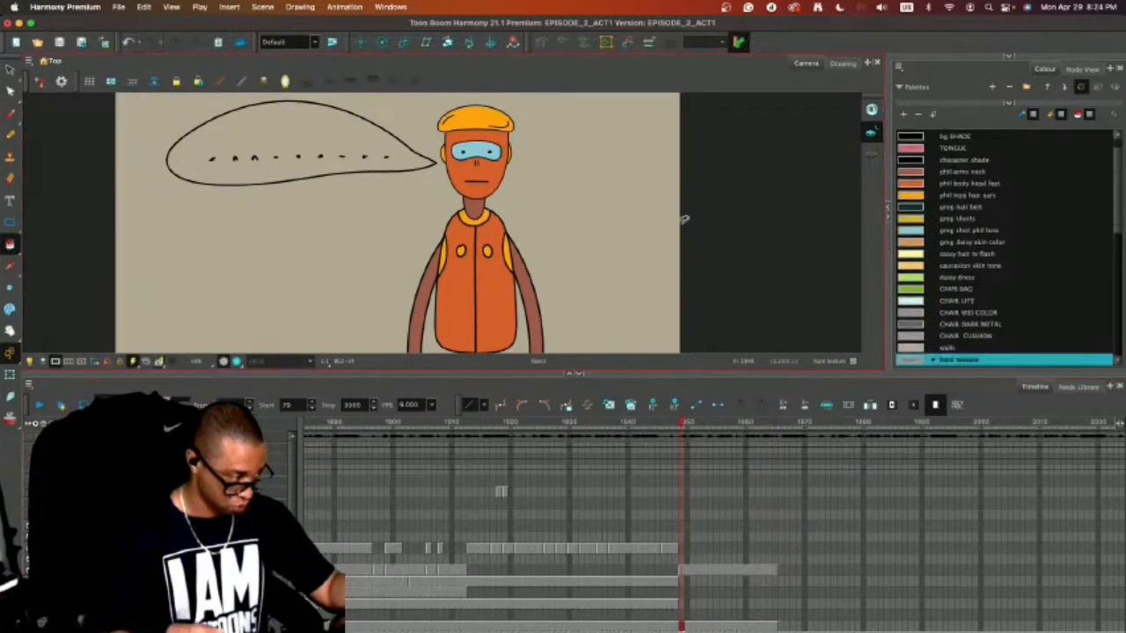
Reuse the background rectangle on the texture layer, fill it with hard texture and expose it across the robot shot's frames.
{"action": "key", "text": "alt+s"}
{"action": "left_click", "coordinate": [678, 229]}
{"action": "left_click", "coordinate": [764, 566]}
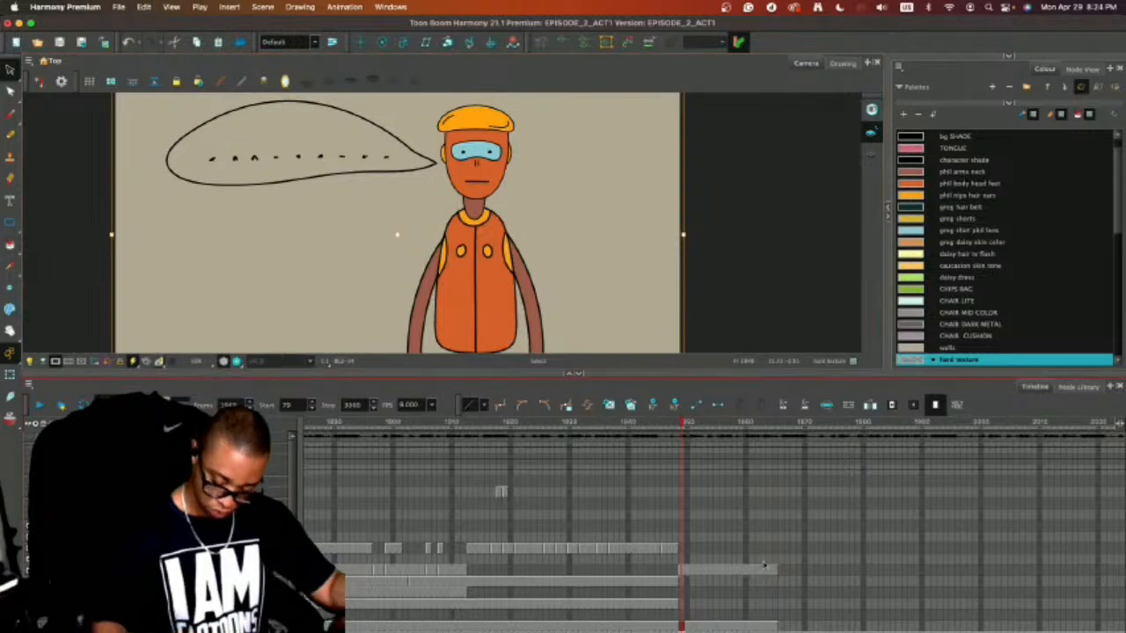
{"action": "left_click", "coordinate": [773, 609]}
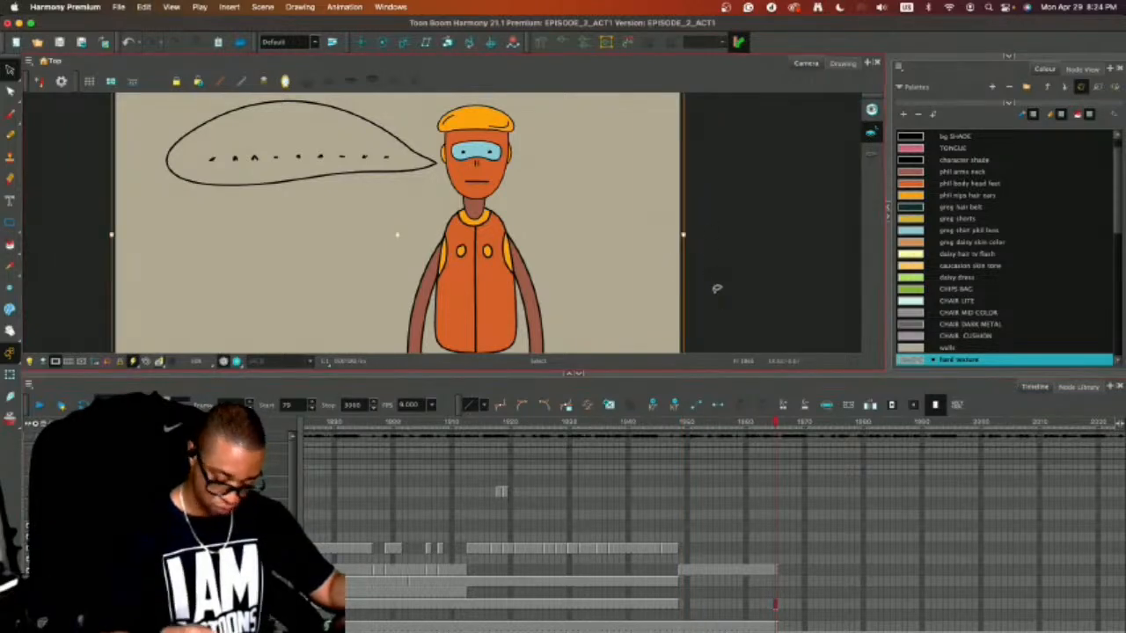
{"action": "key", "text": "alt+i"}
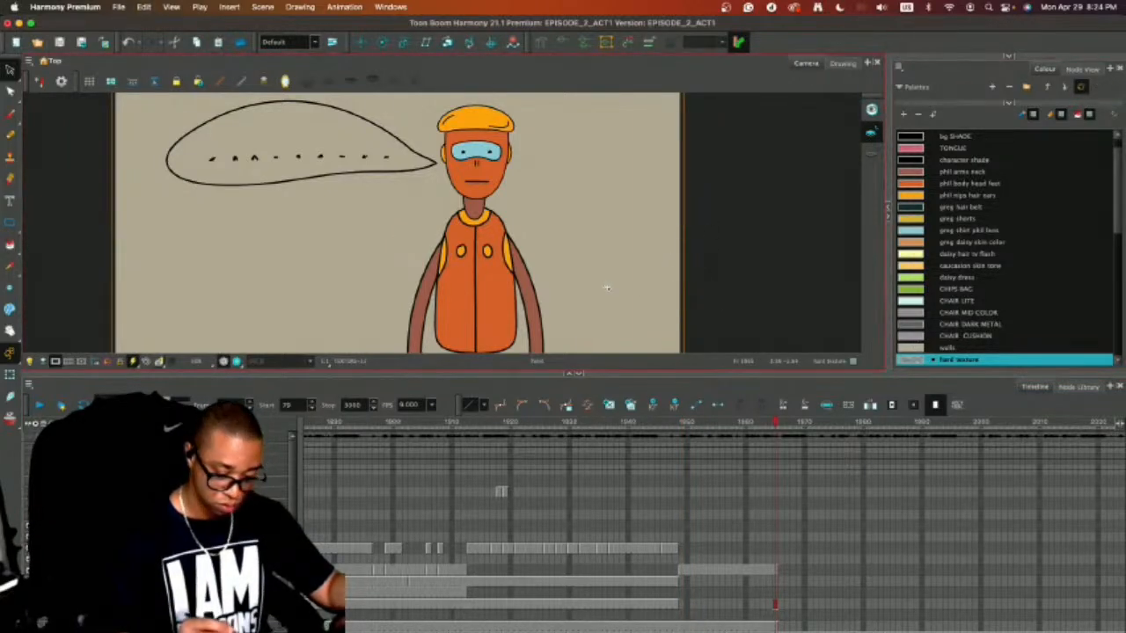
{"action": "left_click", "coordinate": [682, 604]}
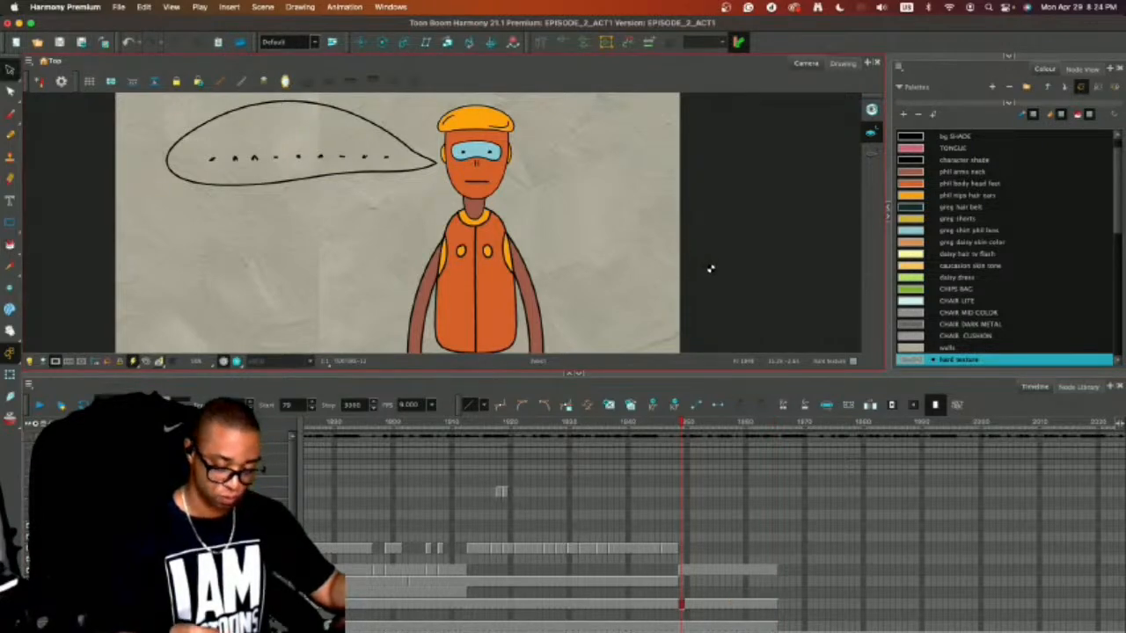
Review the textured robot shot and go back on the timeline to the earlier sofa shot with the bearded man and the robot.
{"action": "key", "text": "2"}
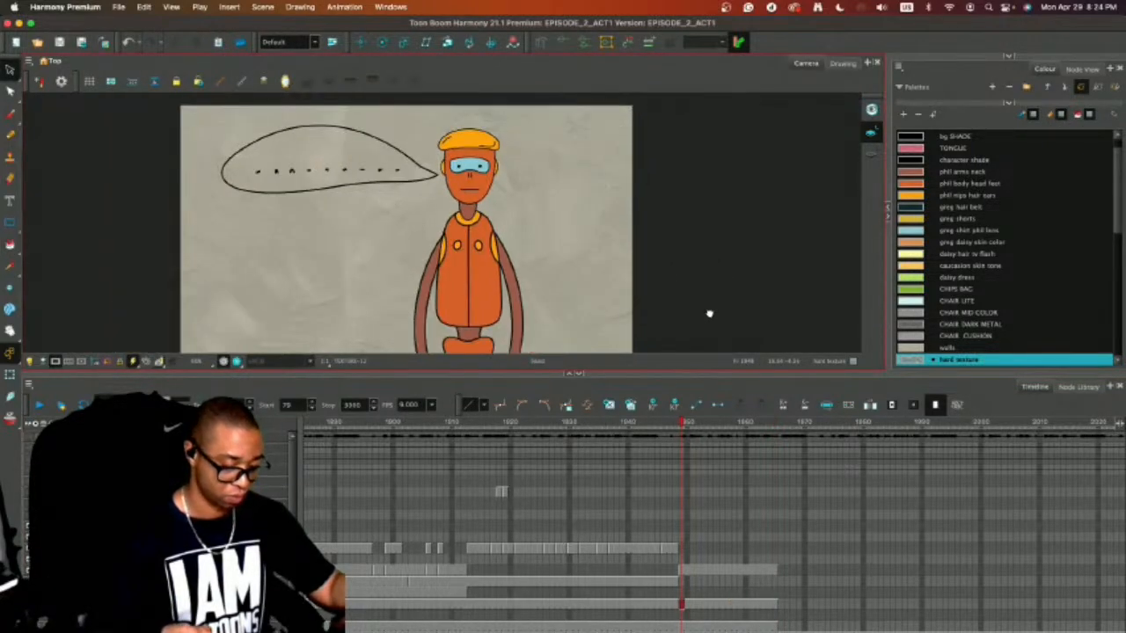
{"action": "mouse_move", "coordinate": [709, 313]}
{"action": "left_mouse_down"}
{"action": "mouse_move", "coordinate": [729, 279]}
{"action": "mouse_move", "coordinate": [721, 293]}
{"action": "left_mouse_up"}
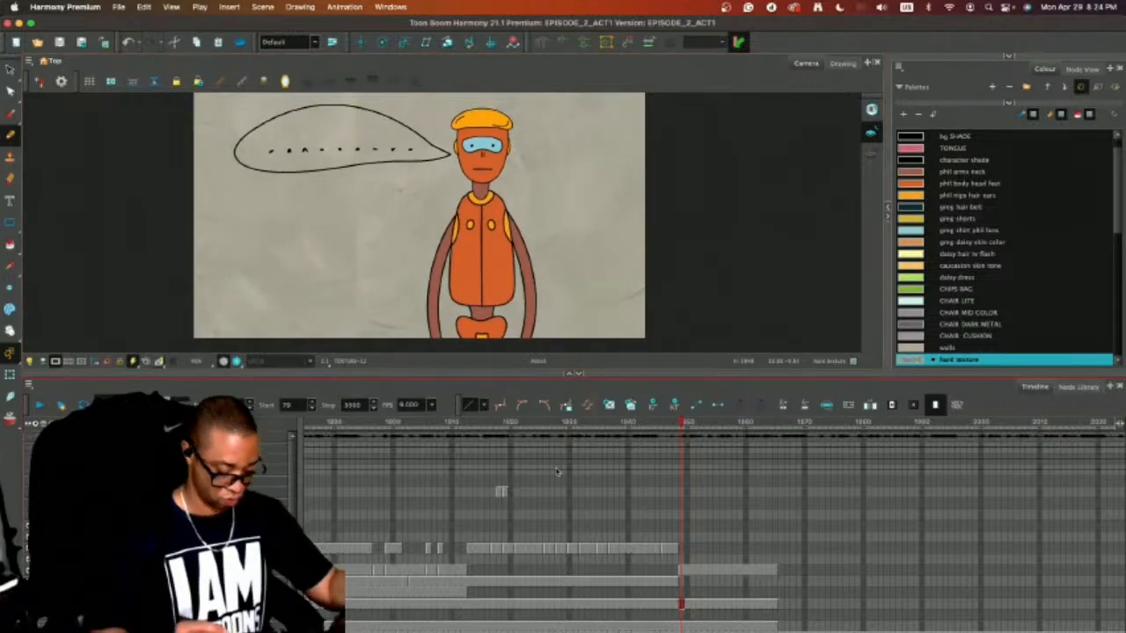
{"action": "left_click", "coordinate": [658, 625]}
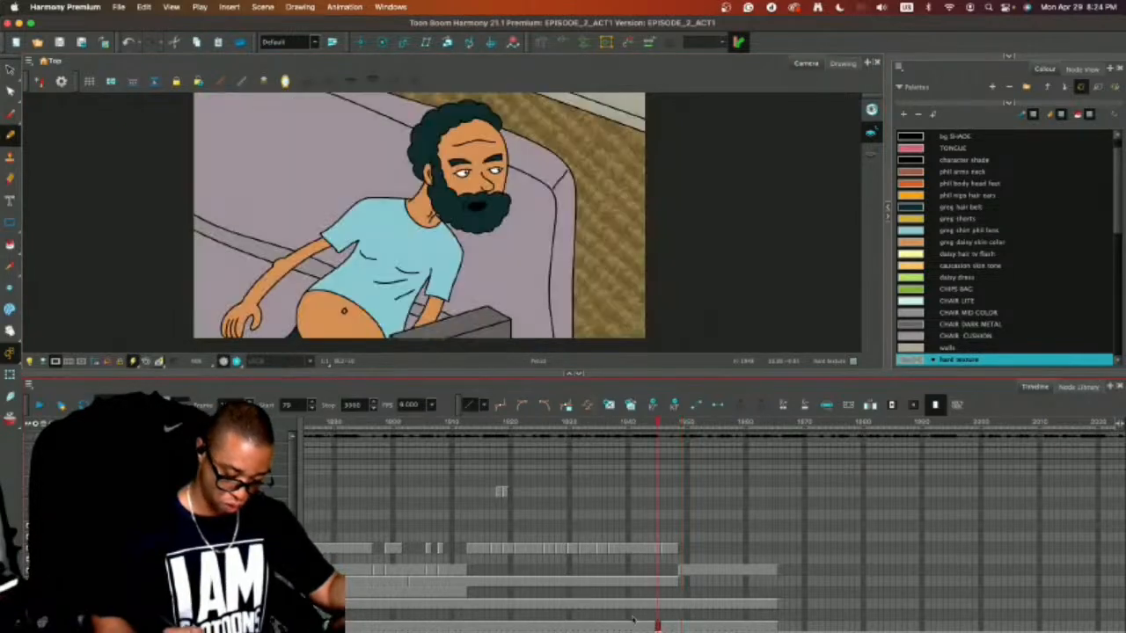
{"action": "left_click", "coordinate": [457, 625]}
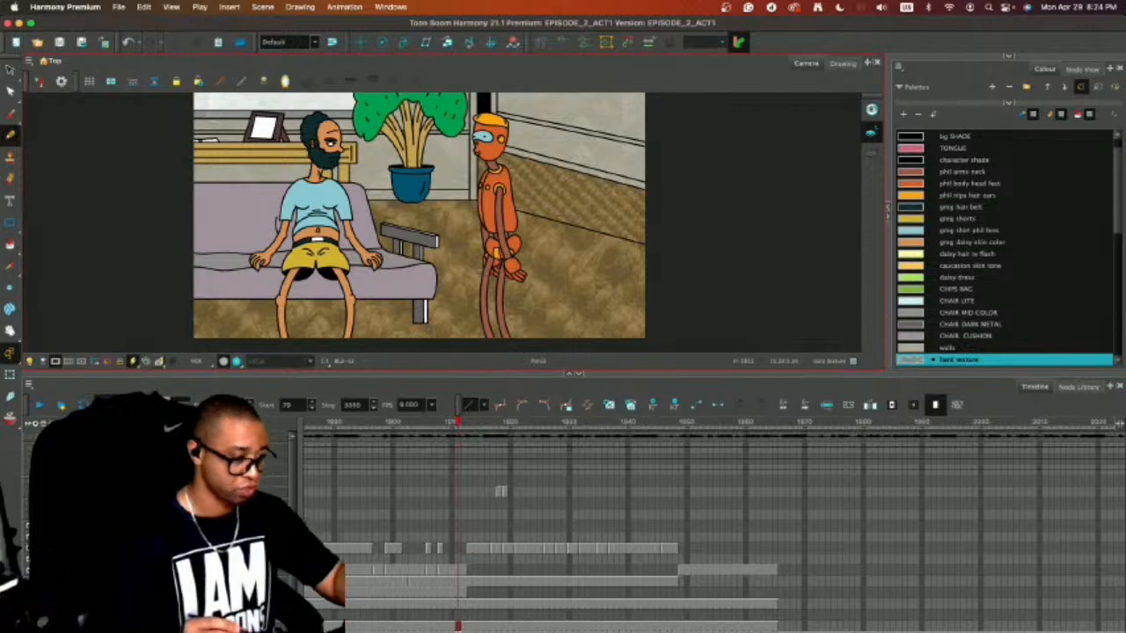
Using the bg SHADE colour, draw a thin horizontal rectangle across the front-facing robot shot's wall at chest height.
{"action": "left_click", "coordinate": [955, 137]}
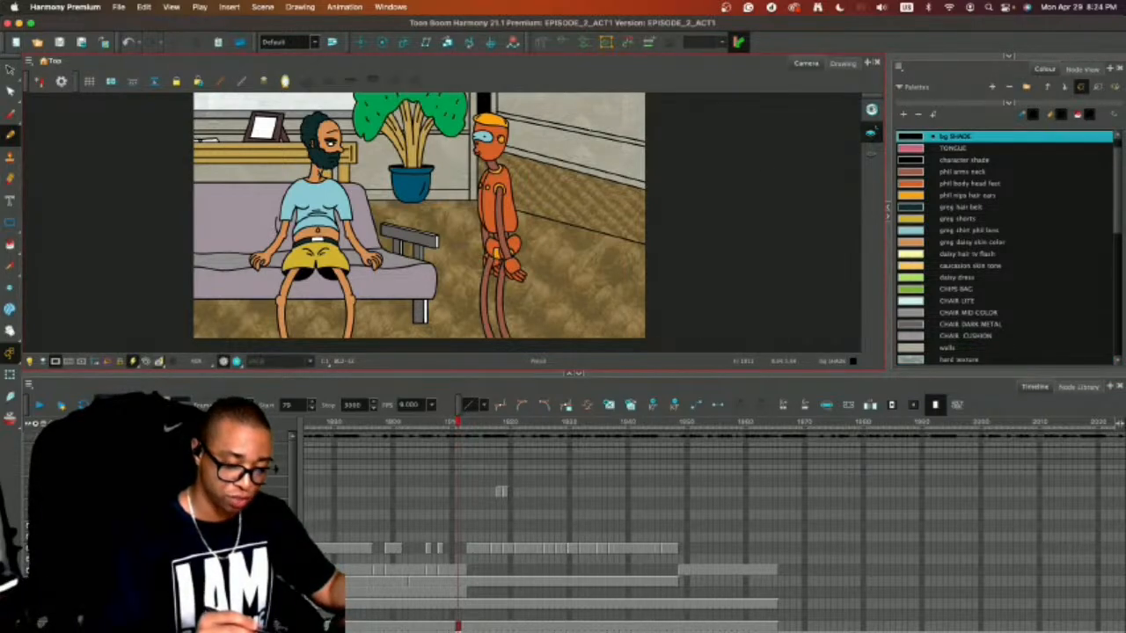
{"action": "left_click", "coordinate": [773, 626]}
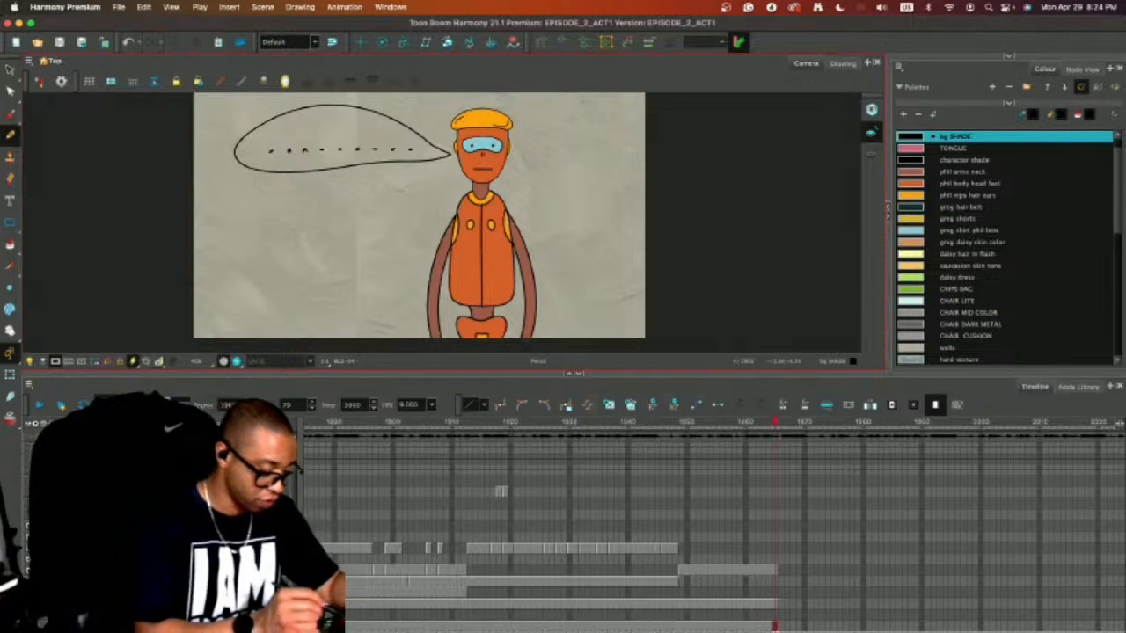
{"action": "left_click_drag", "start_coordinate": [189, 255], "coordinate": [593, 249]}
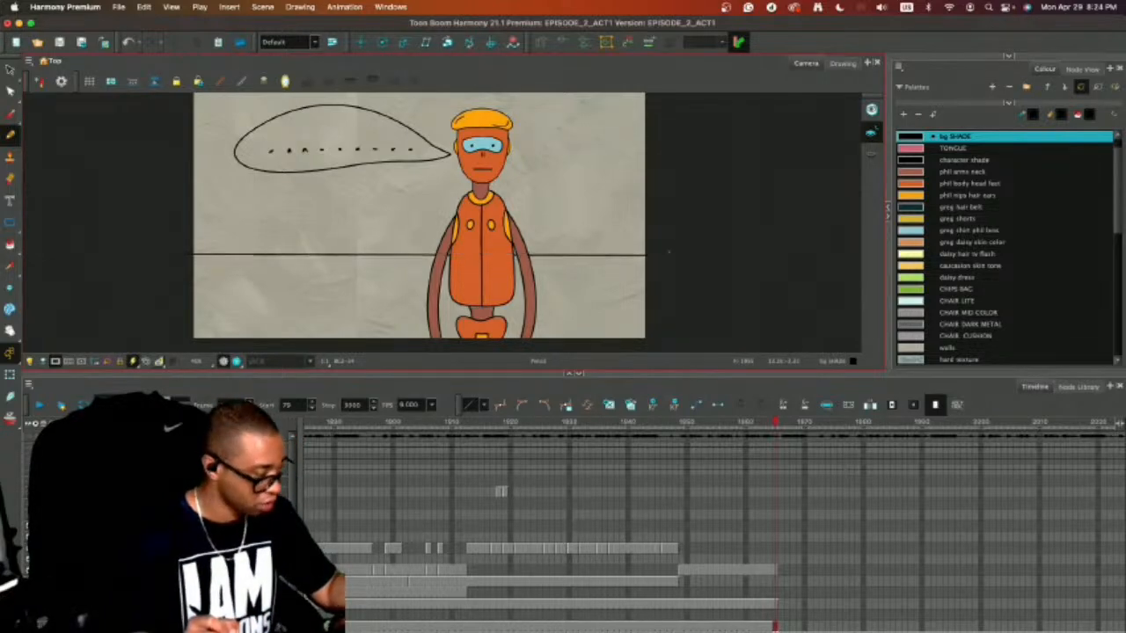
{"action": "key", "text": "ctrl+z"}
{"action": "left_click", "coordinate": [14, 224]}
{"action": "left_click_drag", "start_coordinate": [169, 237], "coordinate": [666, 255]}
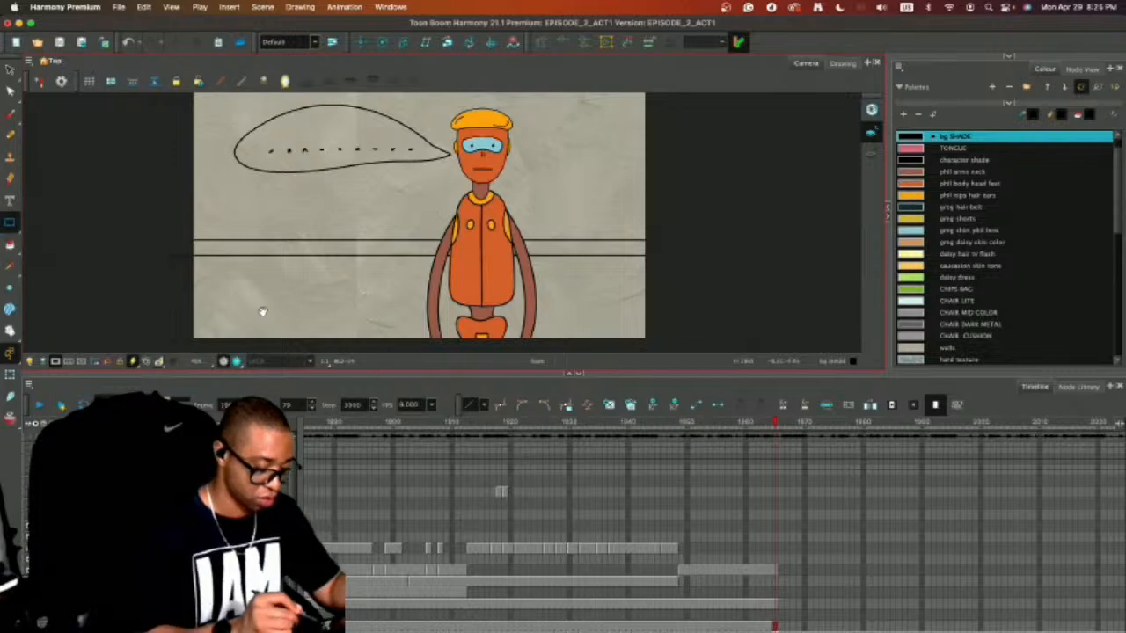
Draw a thin baseboard rectangle across the wall at the robot's hip level and adjust its position near the frame's lower edge.
{"action": "left_click_drag", "start_coordinate": [263, 312], "coordinate": [268, 292]}
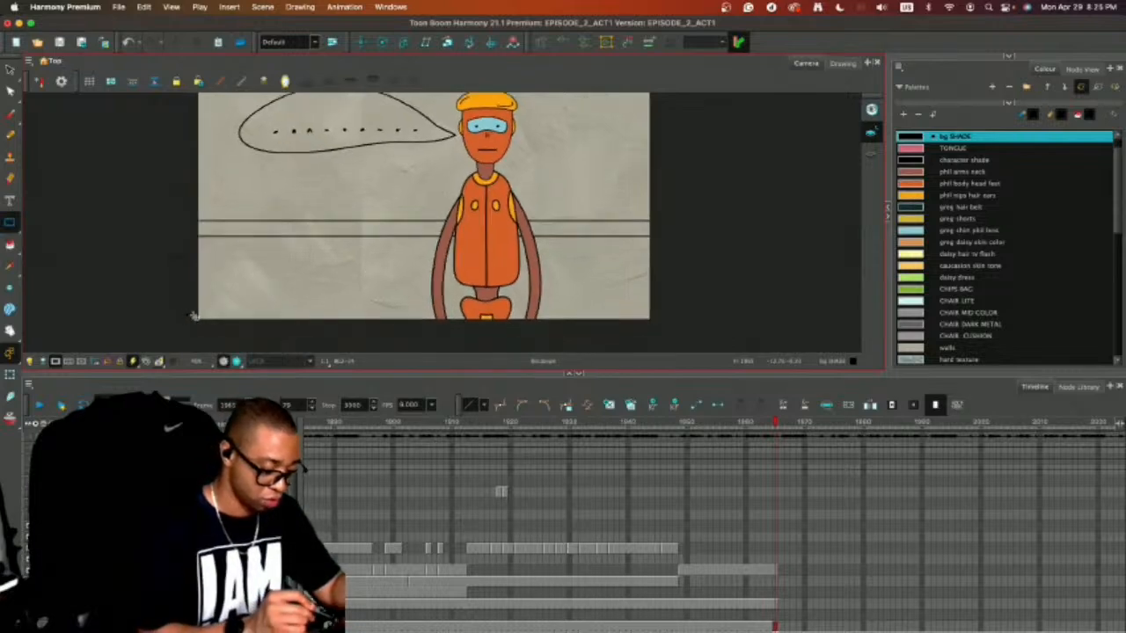
{"action": "left_click_drag", "start_coordinate": [193, 315], "coordinate": [666, 325]}
{"action": "key", "text": "alt+s"}
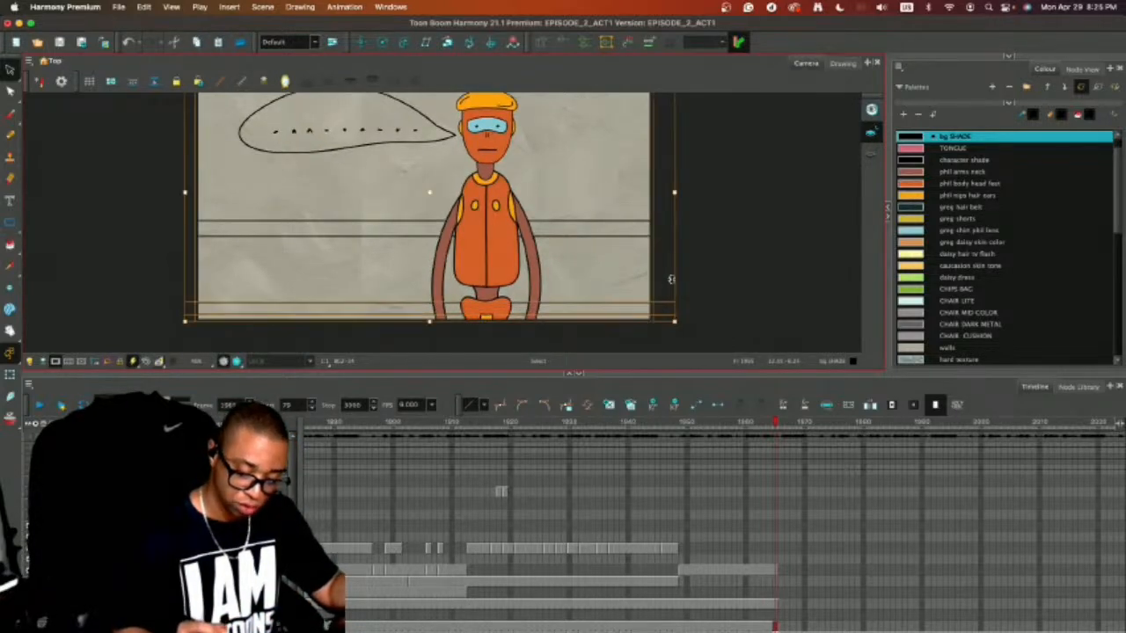
{"action": "left_click_drag", "start_coordinate": [689, 269], "coordinate": [664, 329]}
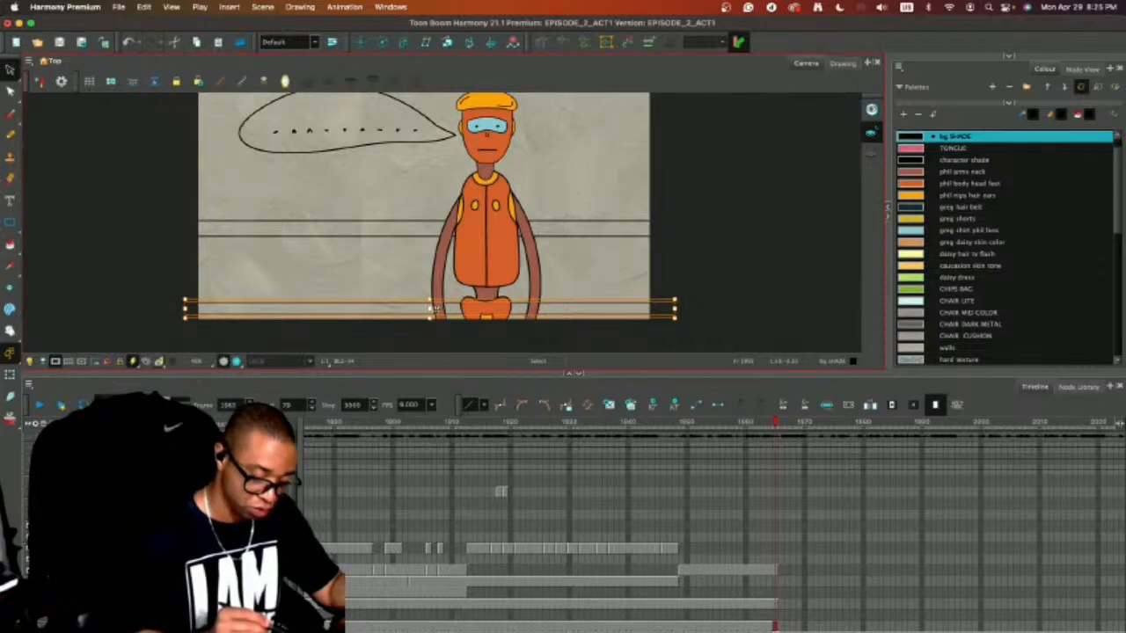
{"action": "left_click", "coordinate": [700, 163]}
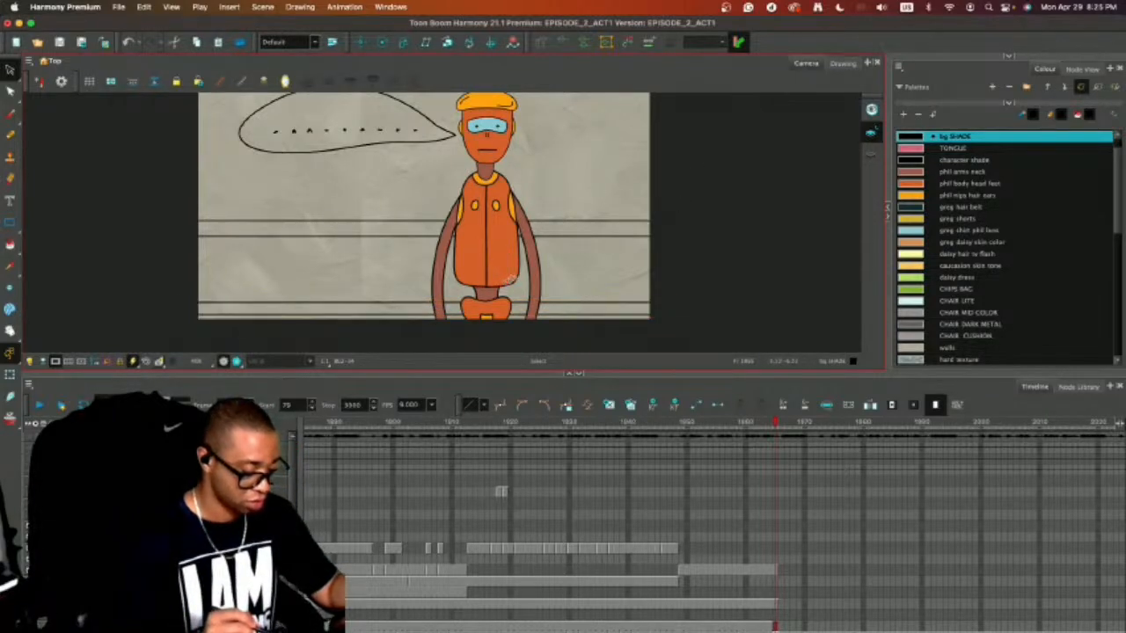
Draw a large picture-frame rectangle behind the robot's head, move it outside the camera frame and turn off the camera mask.
{"action": "left_click_drag", "start_coordinate": [728, 224], "coordinate": [732, 258]}
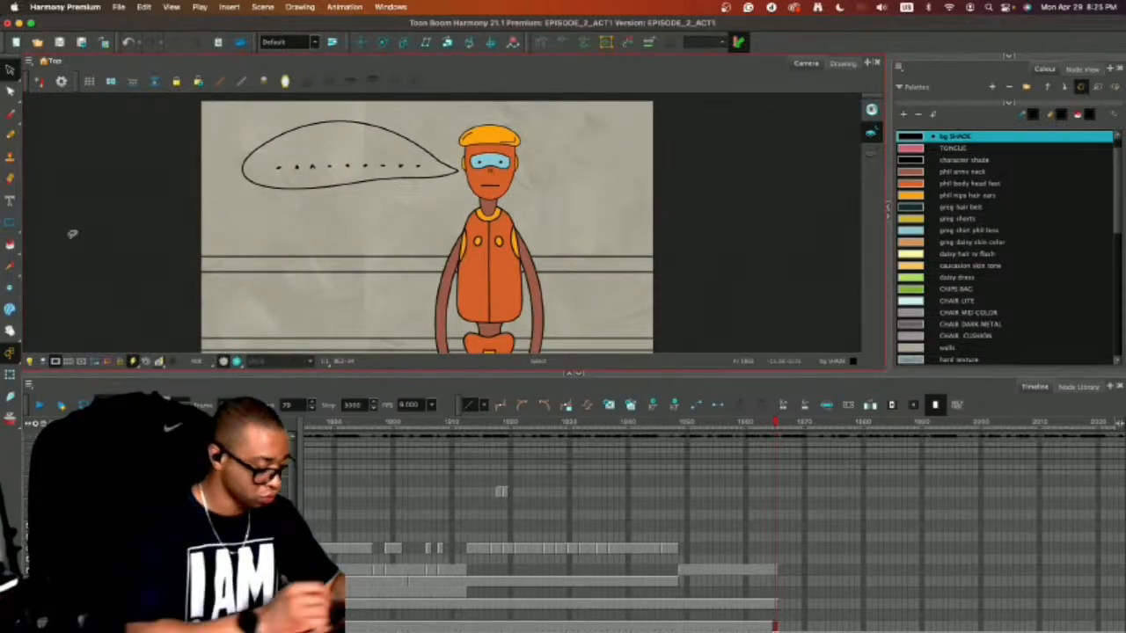
{"action": "left_click", "coordinate": [9, 222]}
{"action": "left_click_drag", "start_coordinate": [422, 109], "coordinate": [637, 225]}
{"action": "key", "text": "alt+s"}
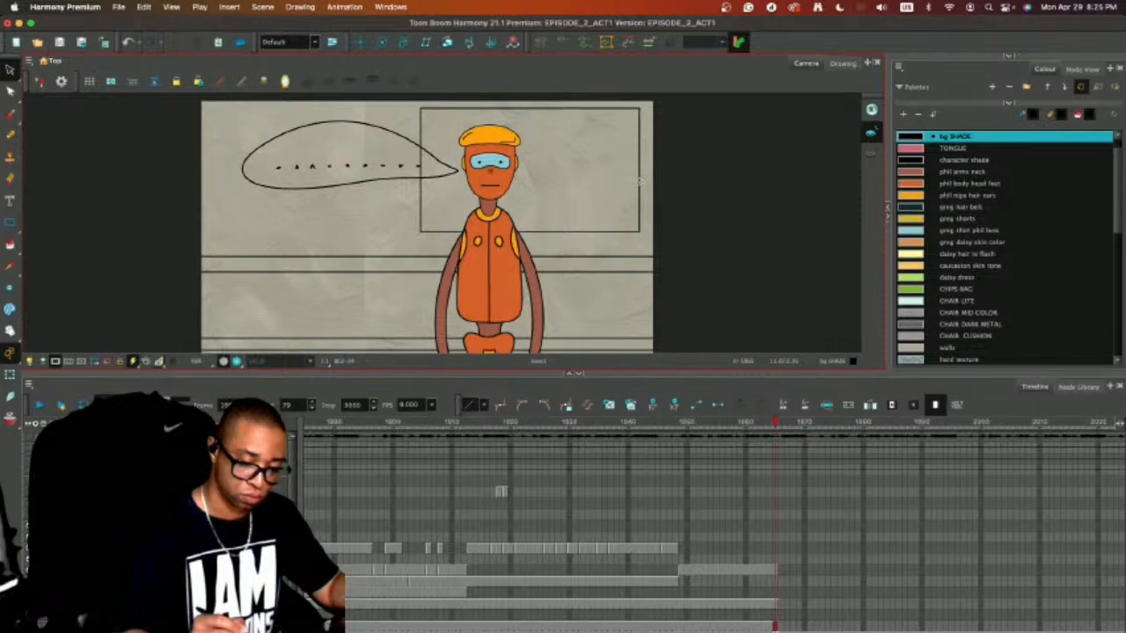
{"action": "left_click", "coordinate": [639, 181]}
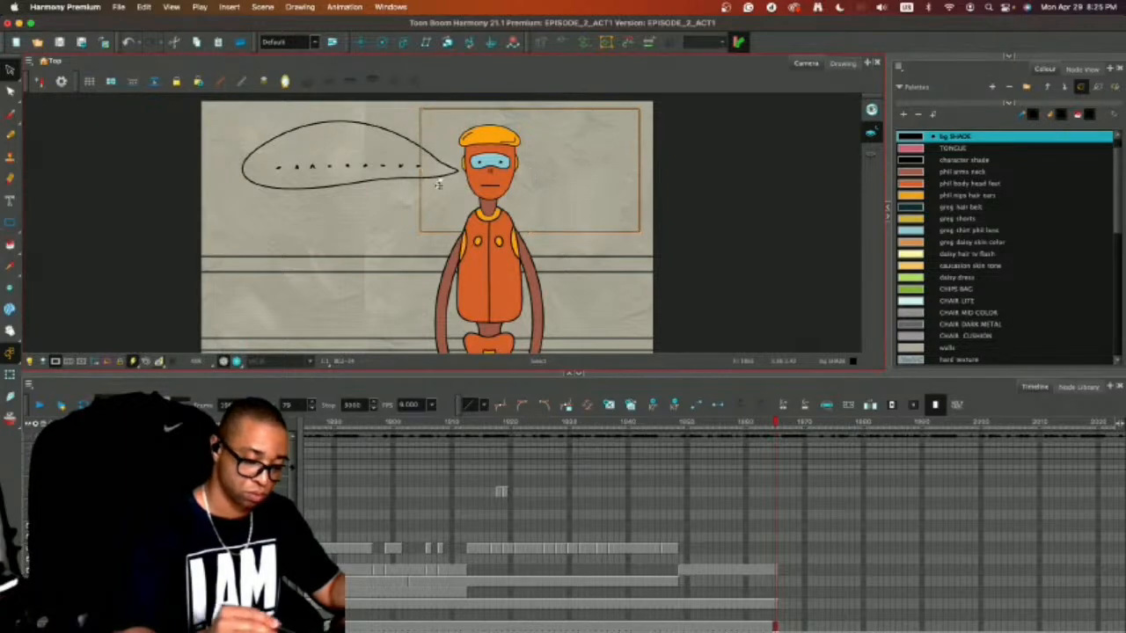
{"action": "left_click_drag", "start_coordinate": [532, 175], "coordinate": [786, 219]}
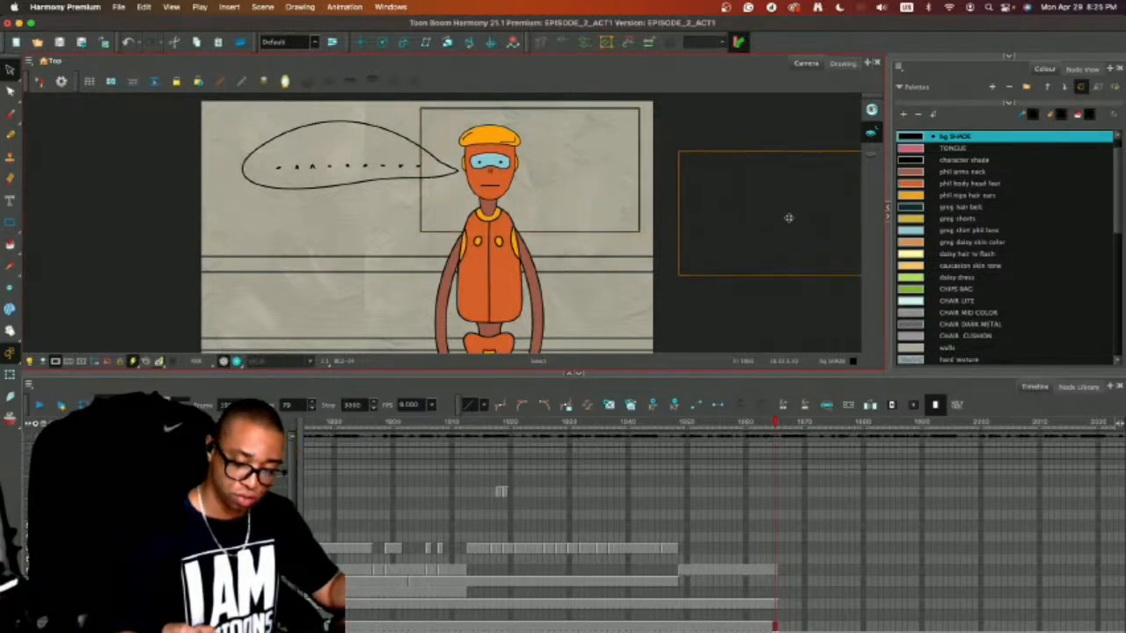
{"action": "scroll", "coordinate": [625, 244], "scroll_direction": "right", "scroll_amount": 5}
{"action": "left_click", "coordinate": [56, 362]}
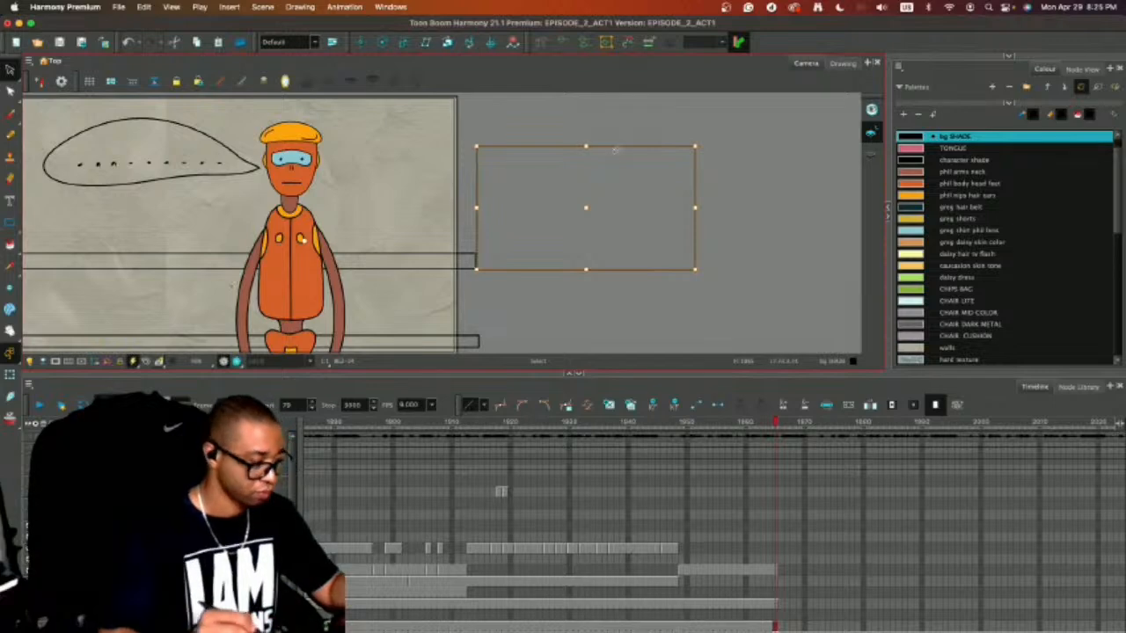
Make a slightly smaller copy of the picture-frame rectangle and centre it inside the original as the inner border.
{"action": "left_click_drag", "start_coordinate": [694, 269], "coordinate": [677, 261]}
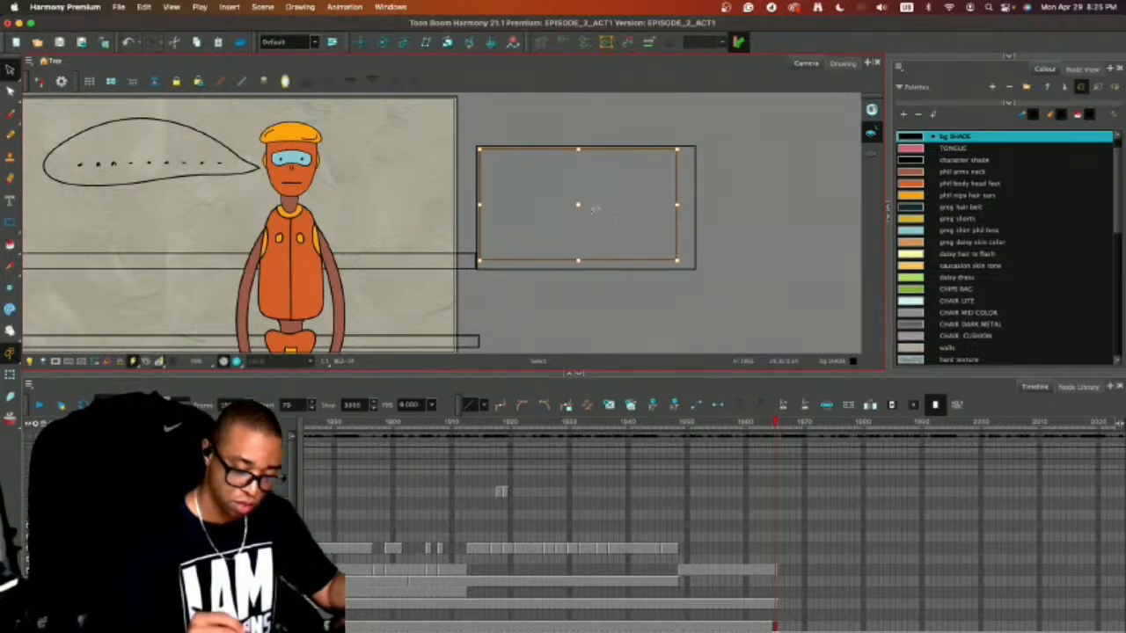
{"action": "left_click_drag", "start_coordinate": [581, 211], "coordinate": [595, 215]}
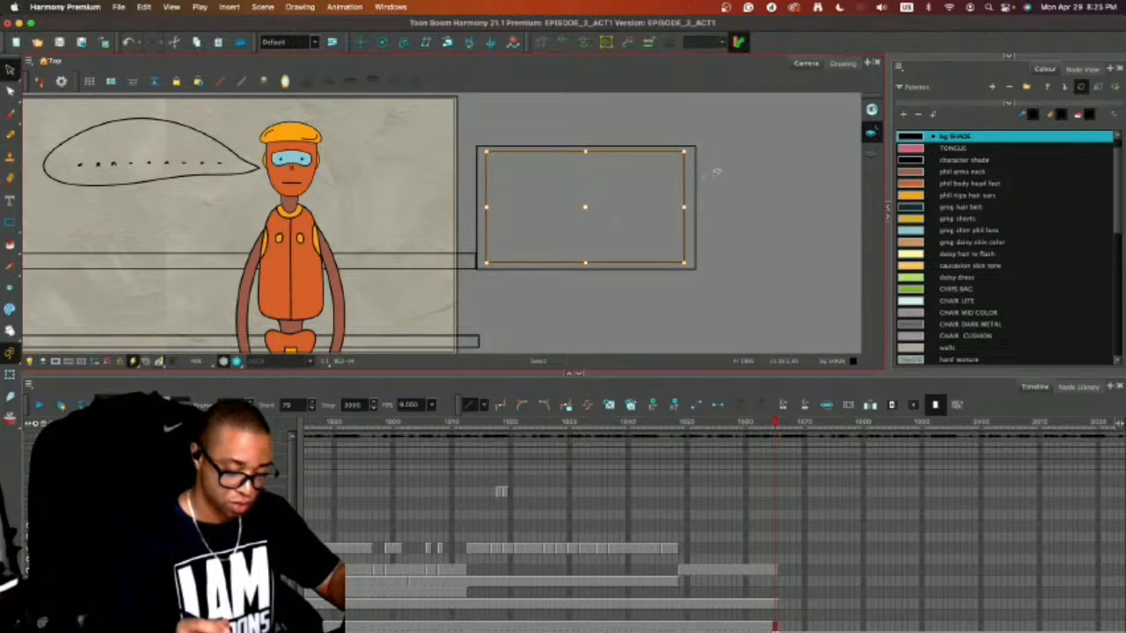
{"action": "mouse_move", "coordinate": [714, 115]}
{"action": "left_mouse_down"}
{"action": "mouse_move", "coordinate": [610, 109]}
{"action": "mouse_move", "coordinate": [718, 161]}
{"action": "mouse_move", "coordinate": [713, 134]}
{"action": "left_mouse_up"}
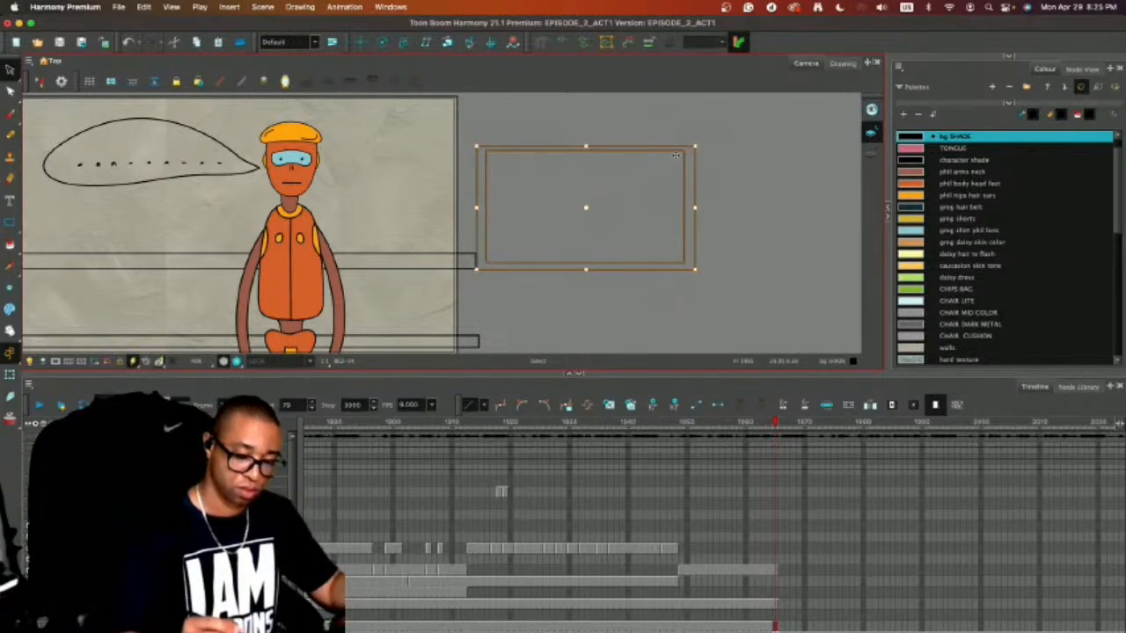
{"action": "left_click", "coordinate": [754, 169]}
{"action": "left_click", "coordinate": [685, 183]}
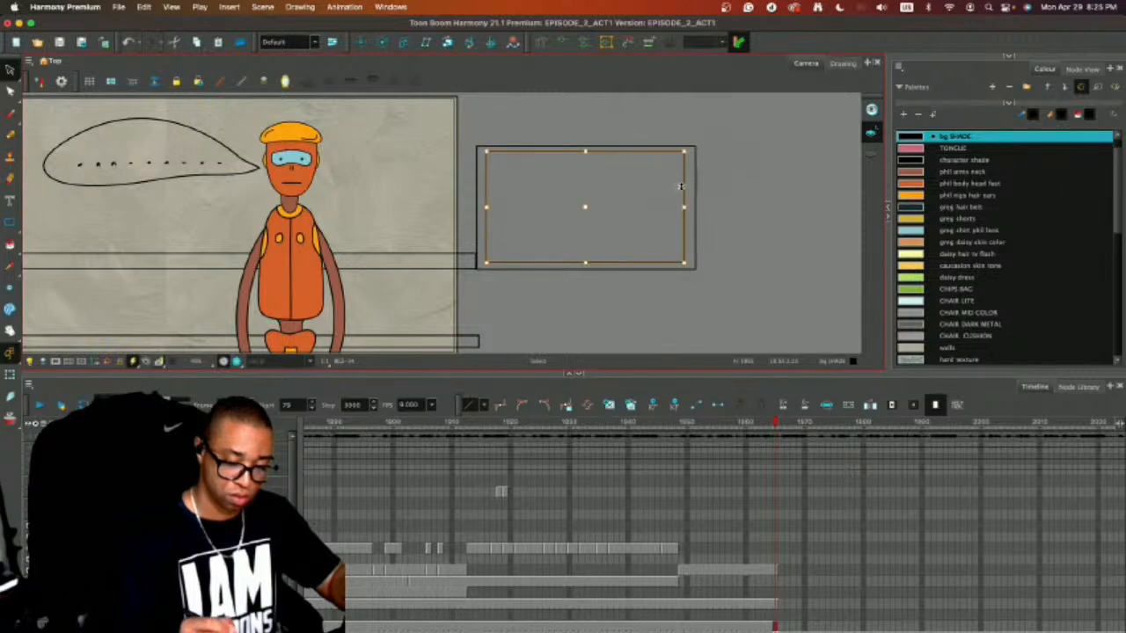
{"action": "left_click", "coordinate": [730, 138]}
{"action": "mouse_move", "coordinate": [701, 117]}
{"action": "left_mouse_down"}
{"action": "mouse_move", "coordinate": [690, 284]}
{"action": "mouse_move", "coordinate": [723, 132]}
{"action": "left_mouse_up"}
{"action": "left_click", "coordinate": [834, 127]}
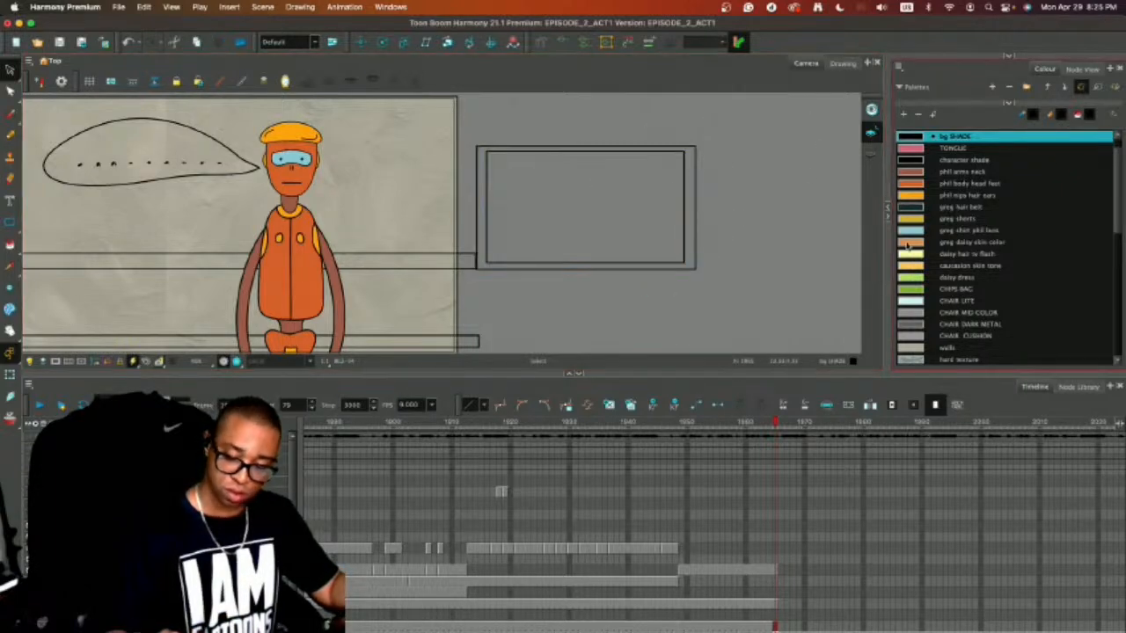
Fill the inside of the picture with white and its surrounding border with the kitchen cabinet colour.
{"action": "scroll", "coordinate": [1110, 177], "scroll_direction": "up", "scroll_amount": 2}
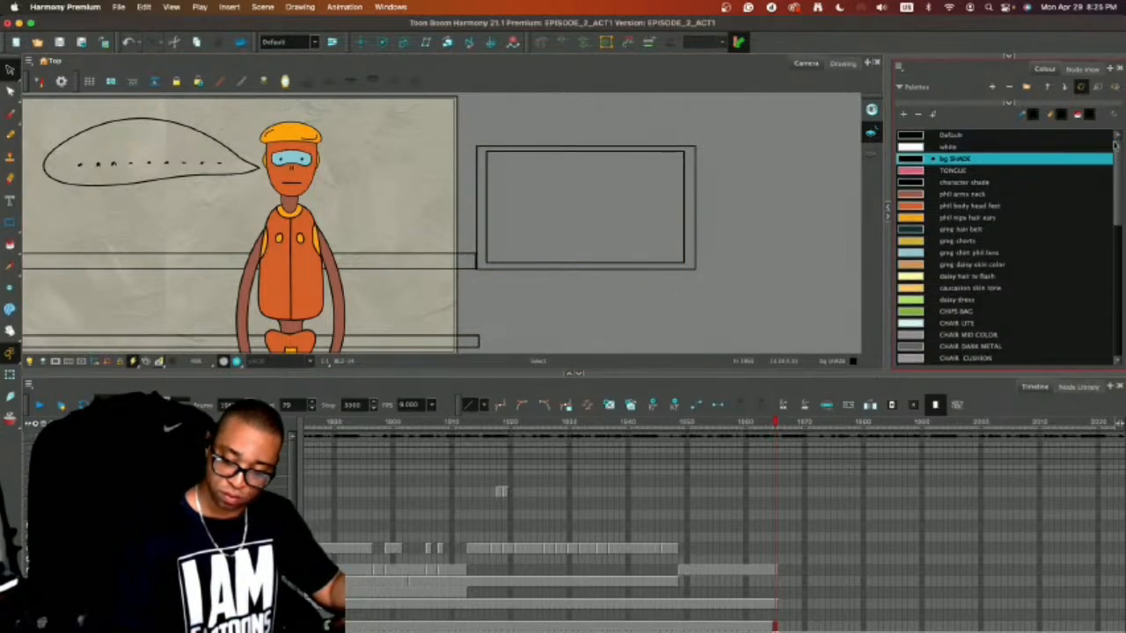
{"action": "left_click", "coordinate": [967, 147]}
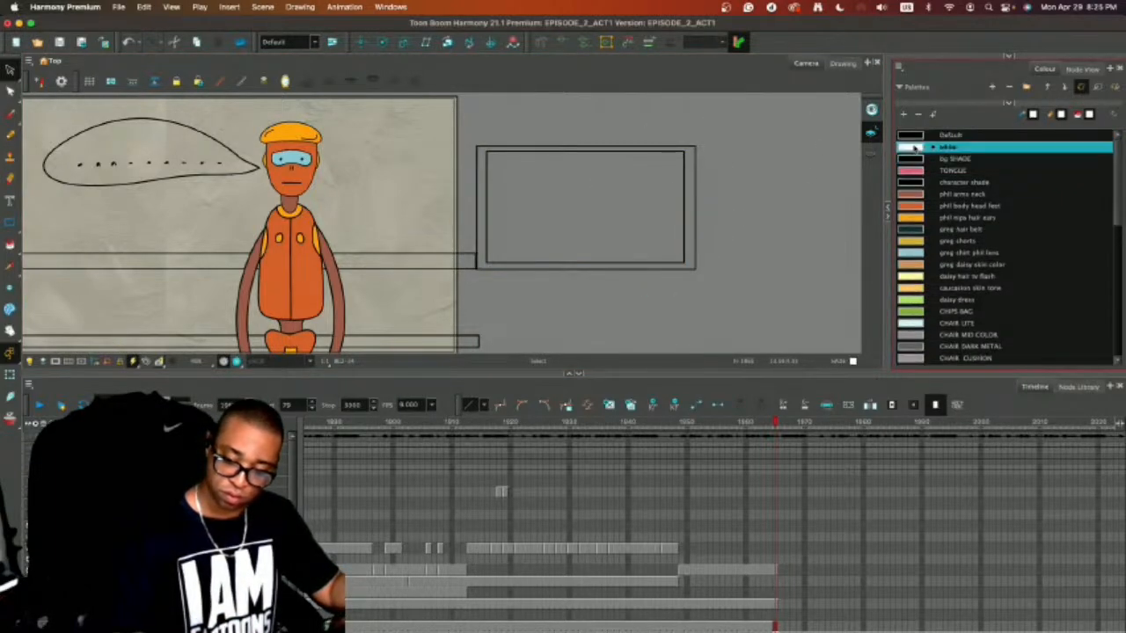
{"action": "left_click", "coordinate": [648, 195]}
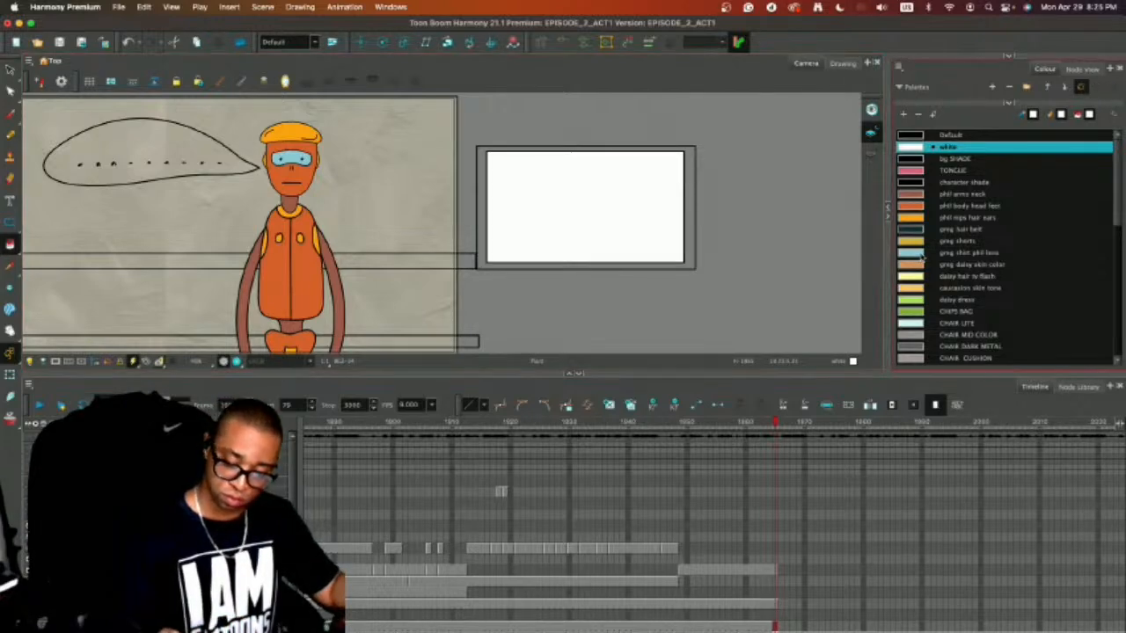
{"action": "scroll", "coordinate": [1106, 280], "scroll_direction": "down", "scroll_amount": 10}
{"action": "scroll", "coordinate": [1106, 279], "scroll_direction": "up", "scroll_amount": 3}
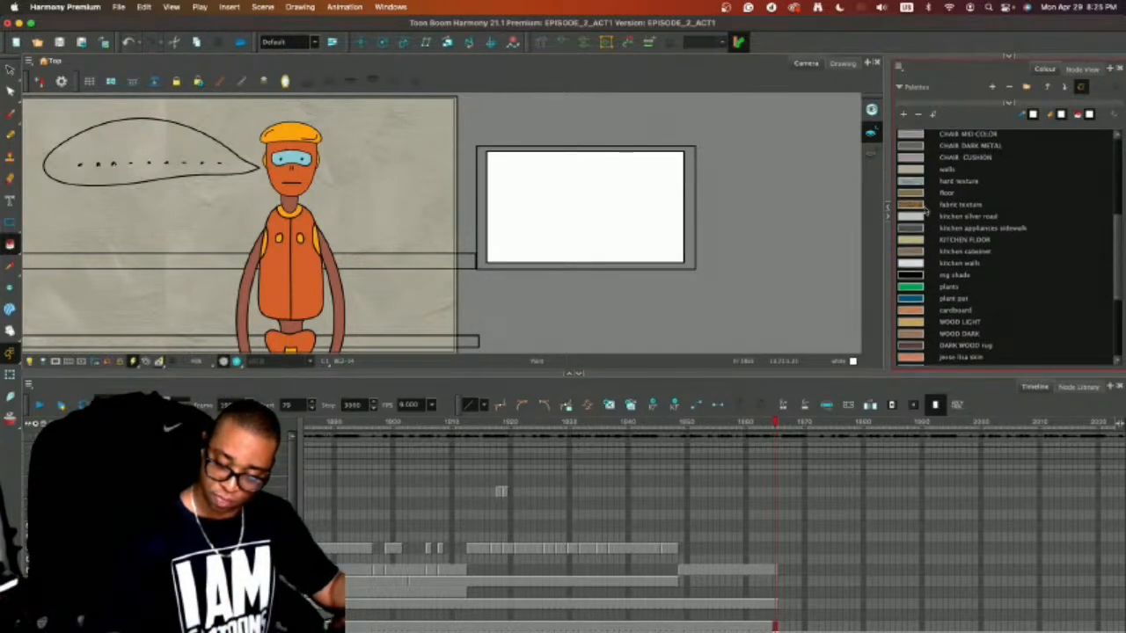
{"action": "left_click", "coordinate": [911, 253]}
{"action": "left_click", "coordinate": [694, 228]}
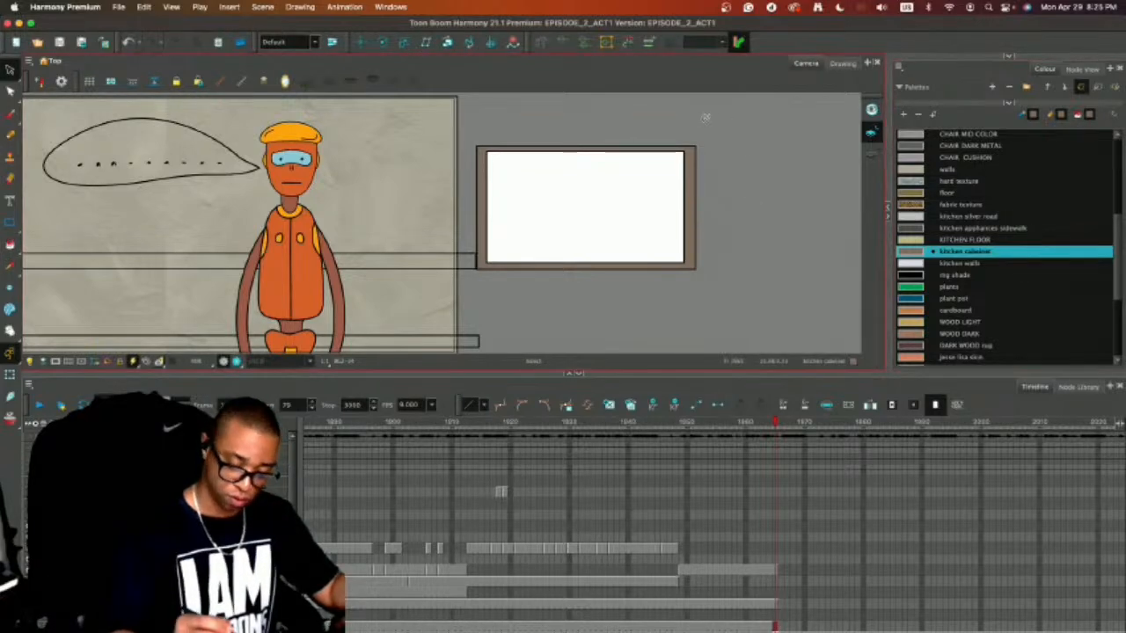
Select the whole coloured picture frame and group its parts into one object.
{"action": "mouse_move", "coordinate": [706, 118]}
{"action": "left_mouse_down"}
{"action": "mouse_move", "coordinate": [716, 302]}
{"action": "mouse_move", "coordinate": [707, 138]}
{"action": "left_mouse_up"}
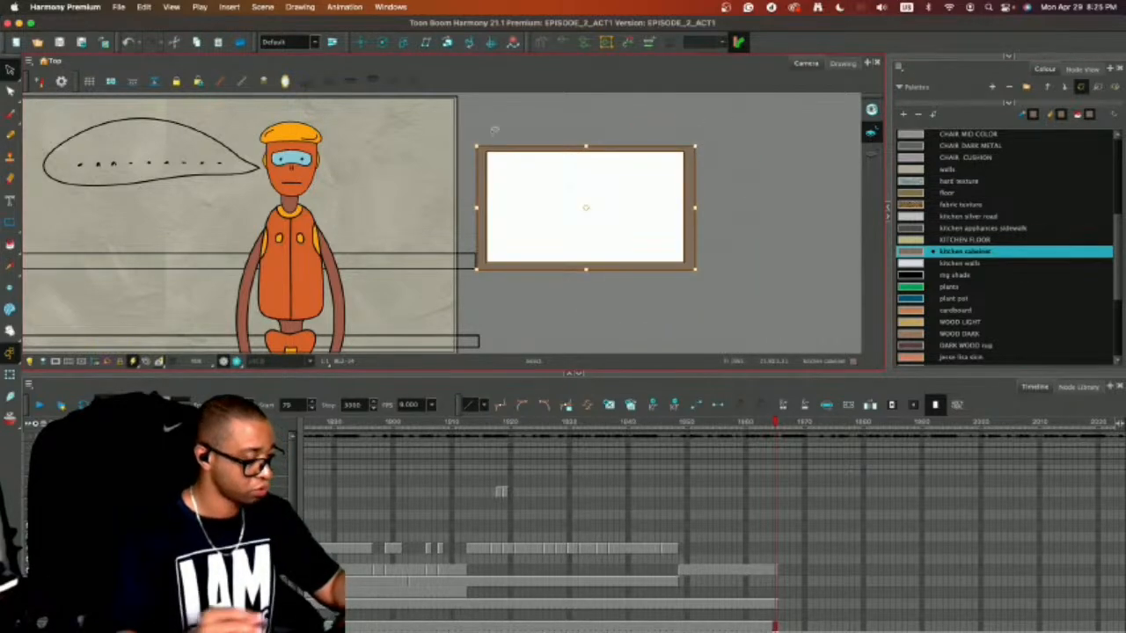
{"action": "left_click", "coordinate": [146, 7]}
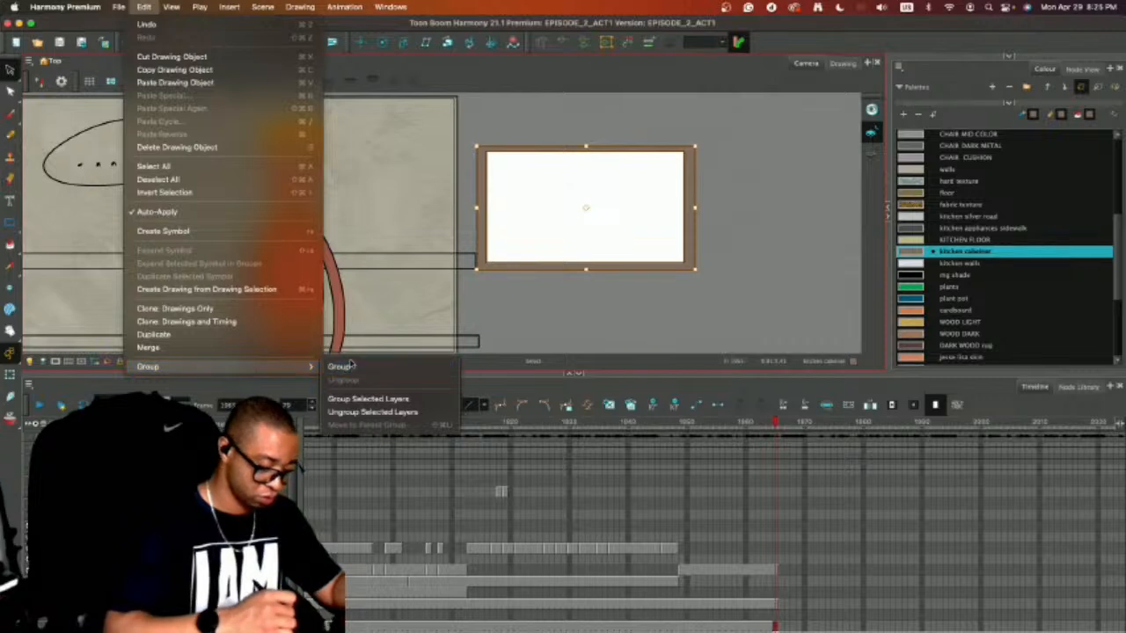
{"action": "left_click", "coordinate": [341, 367]}
{"action": "left_click", "coordinate": [728, 121]}
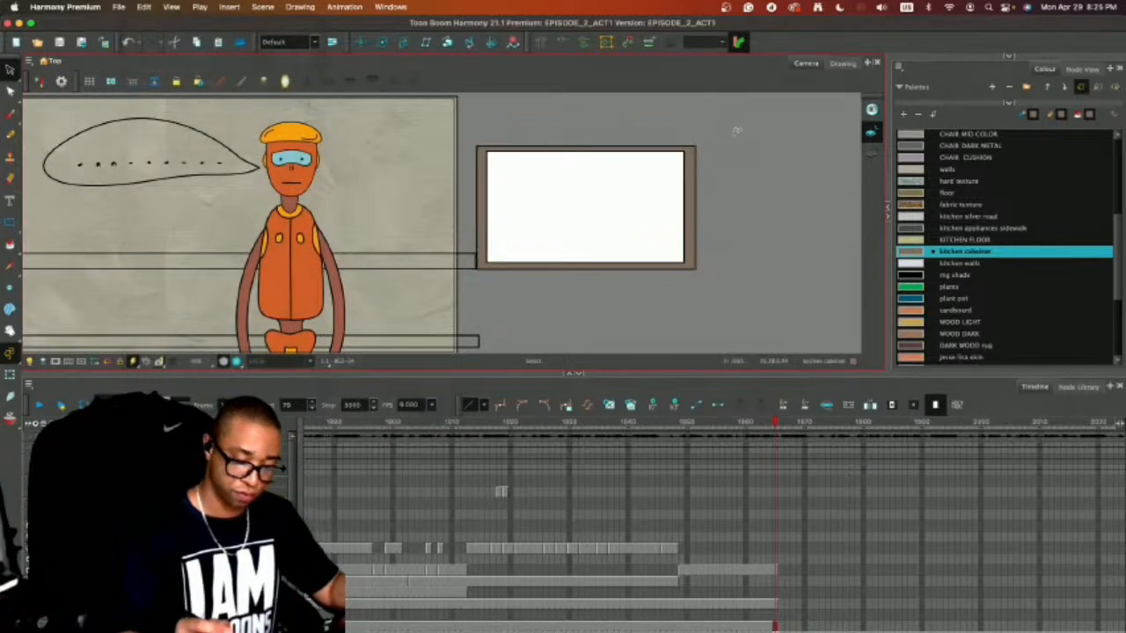
Move the grouped picture frame onto the wall beside the robot, behind the speech bubble.
{"action": "mouse_move", "coordinate": [736, 130]}
{"action": "left_mouse_down"}
{"action": "mouse_move", "coordinate": [711, 214]}
{"action": "mouse_move", "coordinate": [714, 199]}
{"action": "left_mouse_up"}
{"action": "mouse_move", "coordinate": [662, 211]}
{"action": "left_mouse_down"}
{"action": "mouse_move", "coordinate": [598, 223]}
{"action": "mouse_move", "coordinate": [211, 177]}
{"action": "left_mouse_up"}
{"action": "left_click_drag", "start_coordinate": [578, 200], "coordinate": [796, 222]}
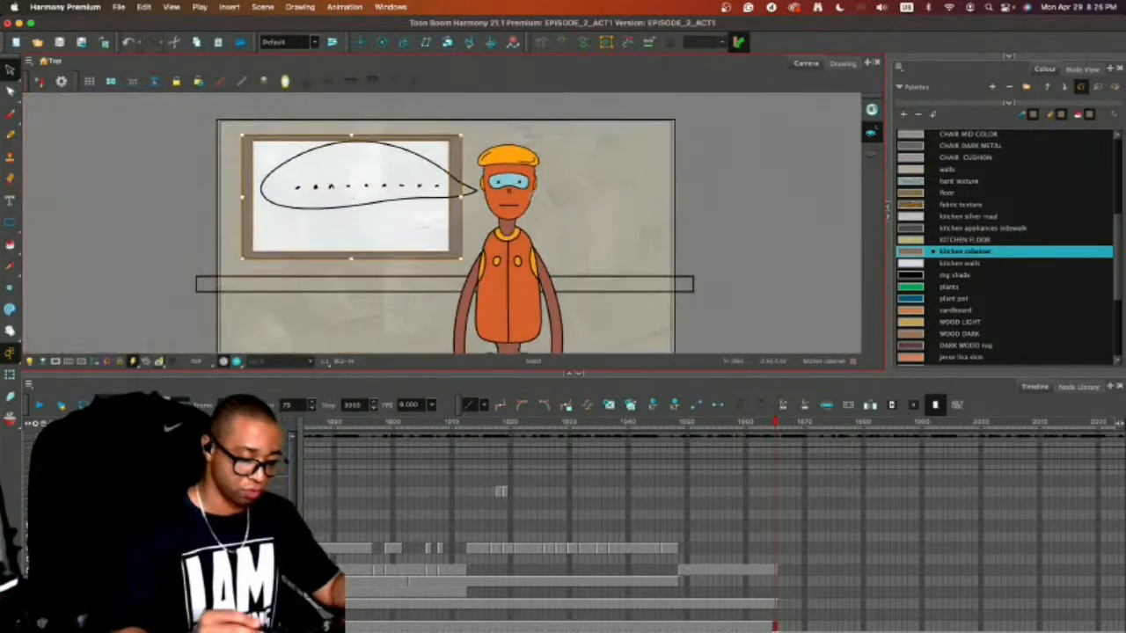
{"action": "left_click", "coordinate": [748, 176]}
{"action": "left_click", "coordinate": [448, 230]}
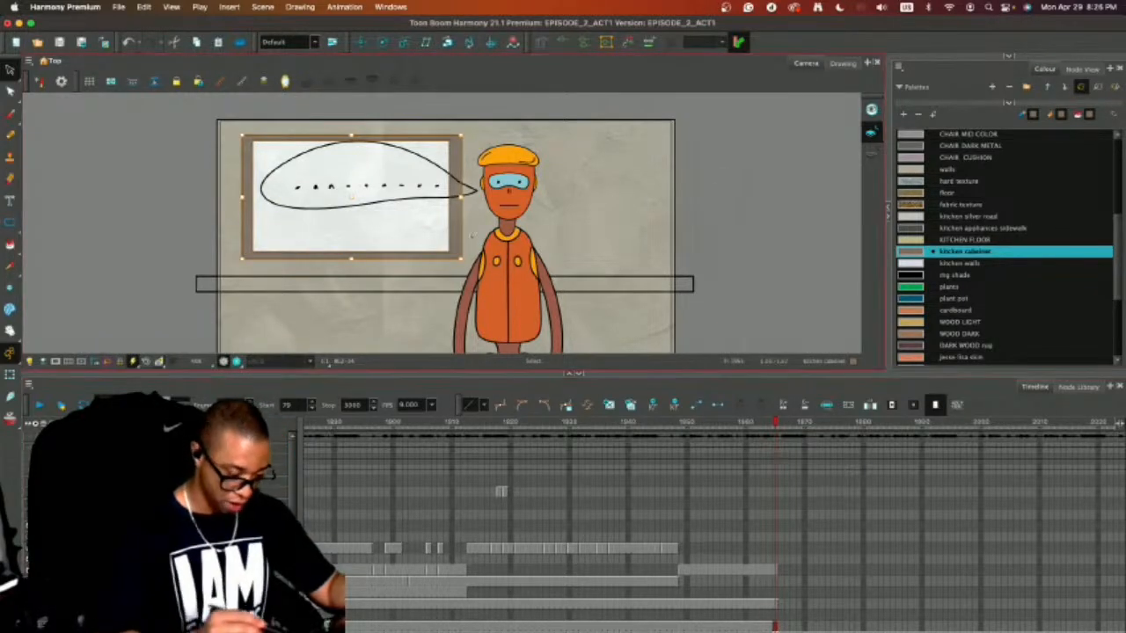
{"action": "left_click", "coordinate": [741, 178]}
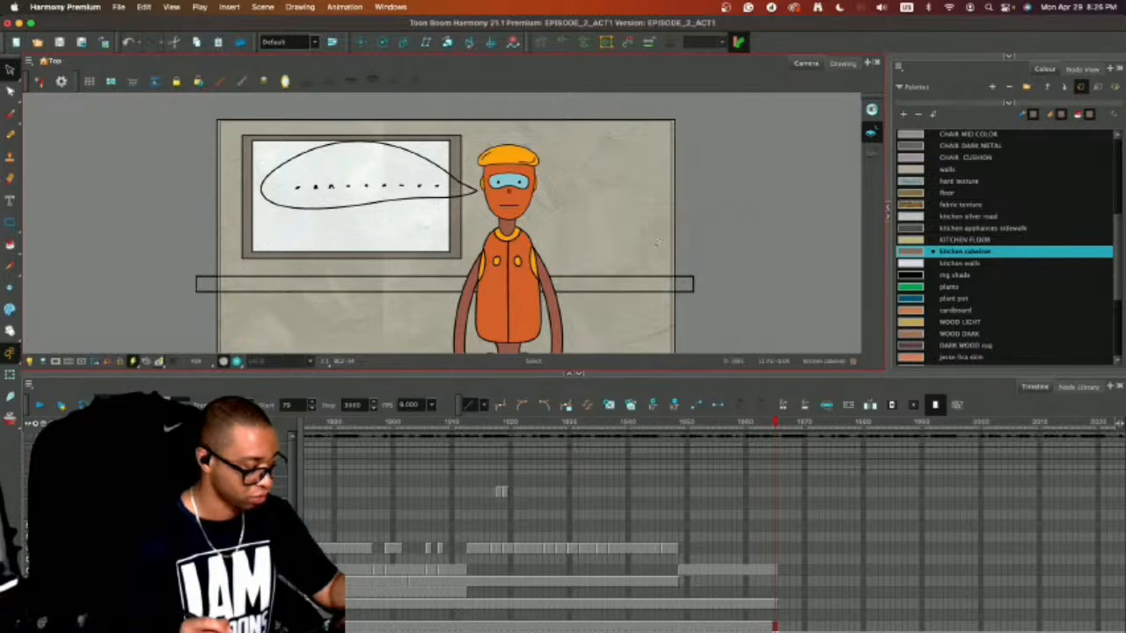
Save the scene, mask the area outside the camera frame again and enlarge the Camera view to show the shot.
{"action": "key", "text": "super+s"}
{"action": "left_click_drag", "start_coordinate": [729, 315], "coordinate": [737, 304]}
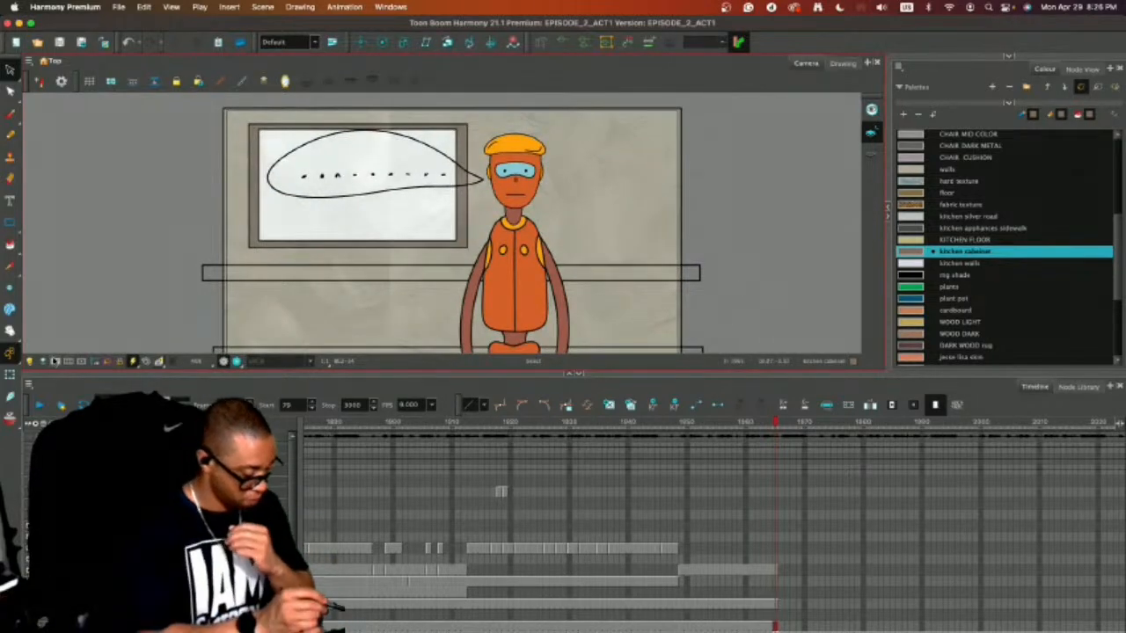
{"action": "left_click", "coordinate": [55, 360]}
{"action": "left_click_drag", "start_coordinate": [638, 373], "coordinate": [646, 514]}
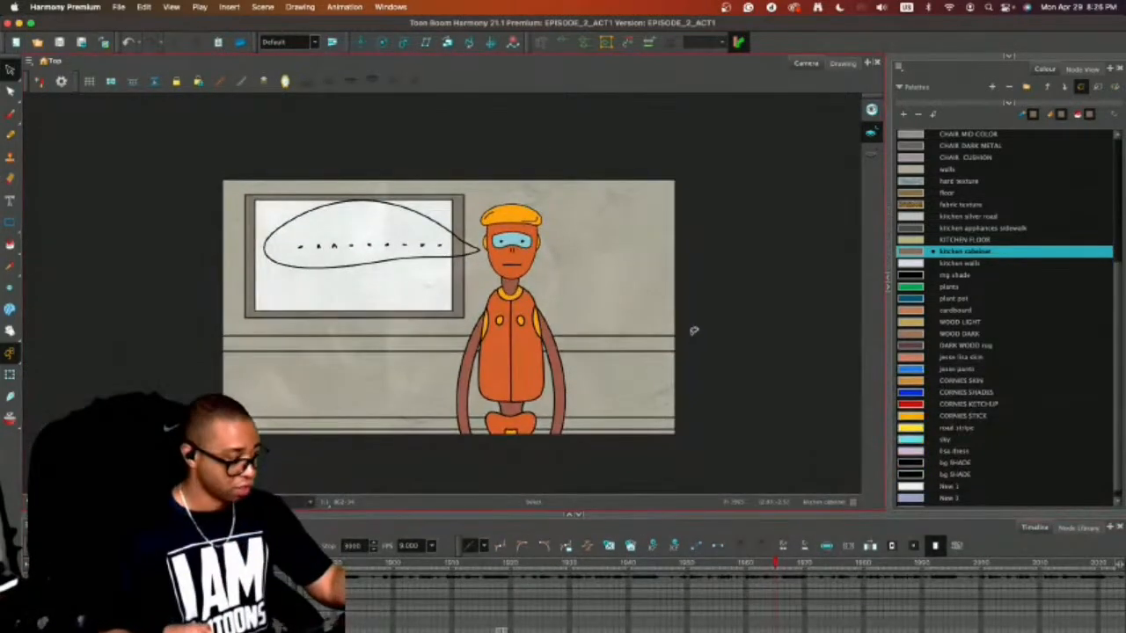
{"action": "key", "text": "2"}
{"action": "key", "text": "2"}
{"action": "left_click_drag", "start_coordinate": [761, 361], "coordinate": [784, 376]}
{"action": "key", "text": "1"}
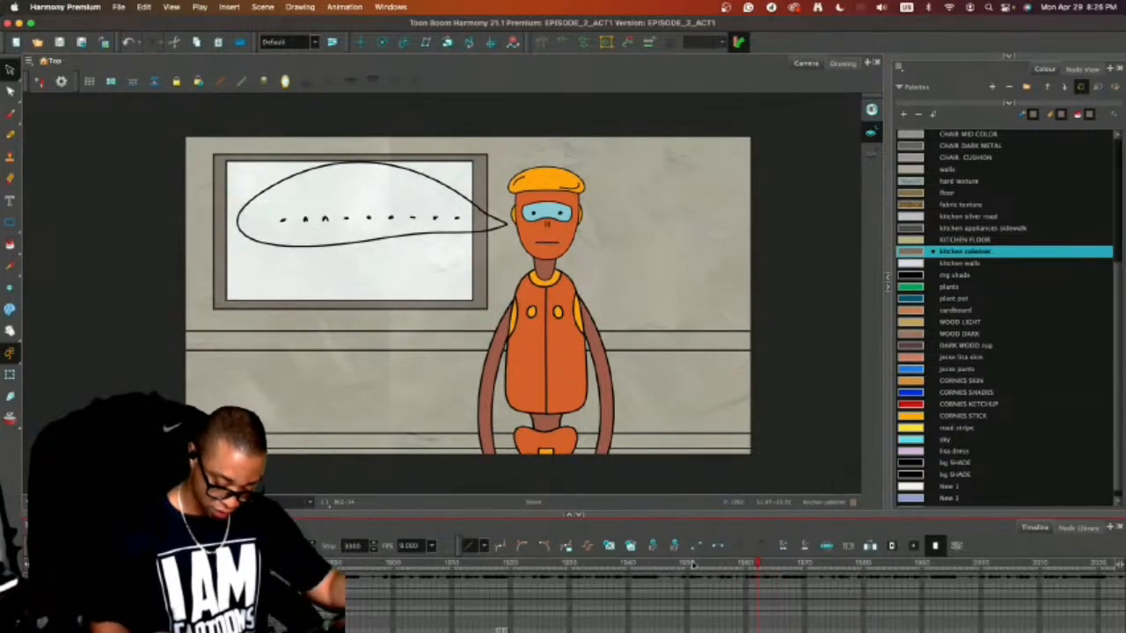
Scrub the timeline back to review the earlier sofa shot with the bearded man and the robot.
{"action": "scroll", "coordinate": [735, 600], "scroll_direction": "down", "scroll_amount": 3}
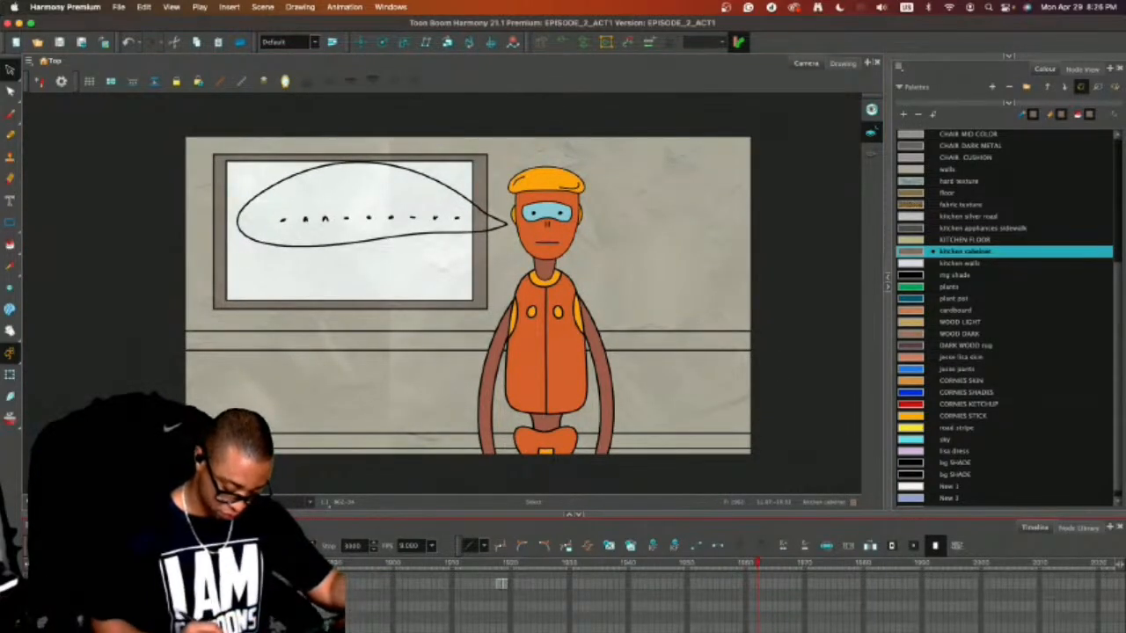
{"action": "scroll", "coordinate": [737, 622], "scroll_direction": "left", "scroll_amount": 5}
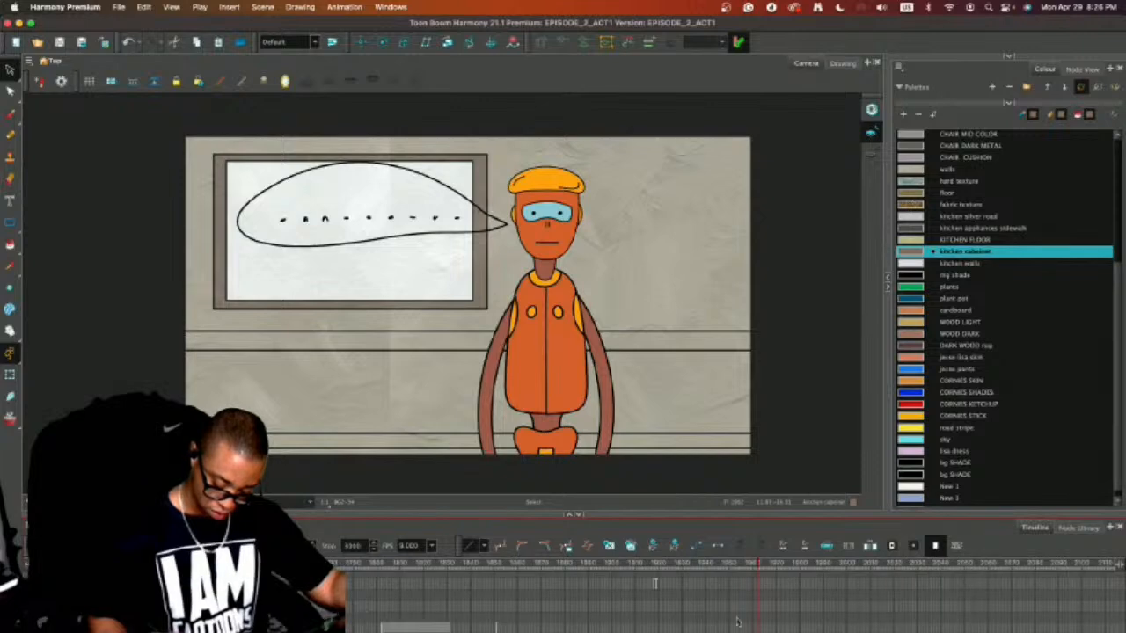
{"action": "left_click_drag", "start_coordinate": [462, 567], "coordinate": [614, 593]}
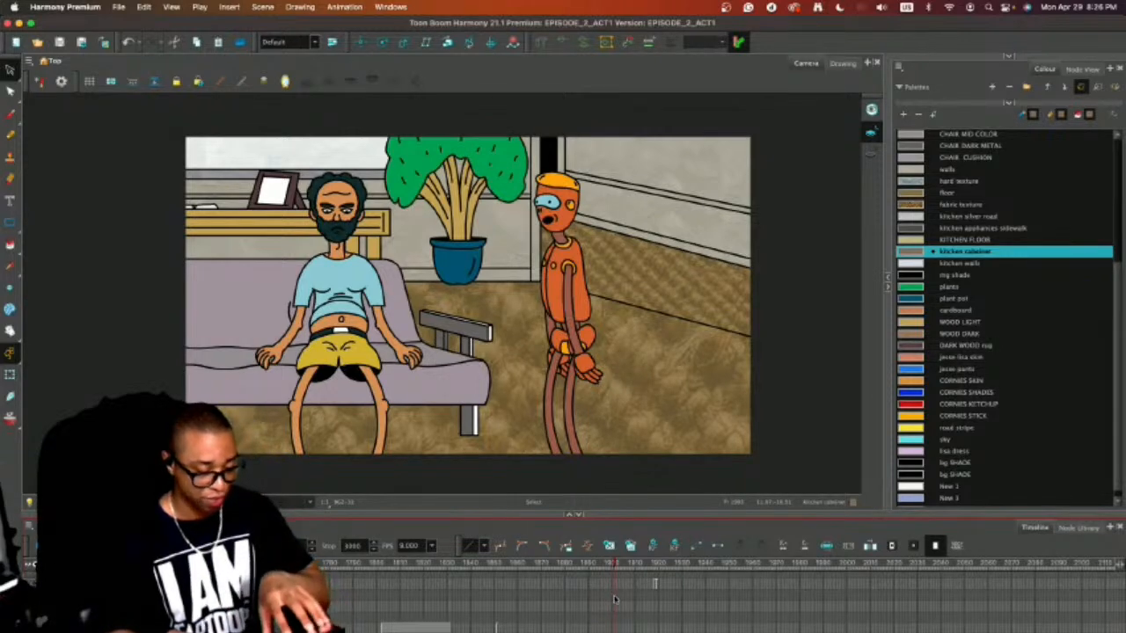
{"action": "left_click_drag", "start_coordinate": [615, 600], "coordinate": [618, 599]}
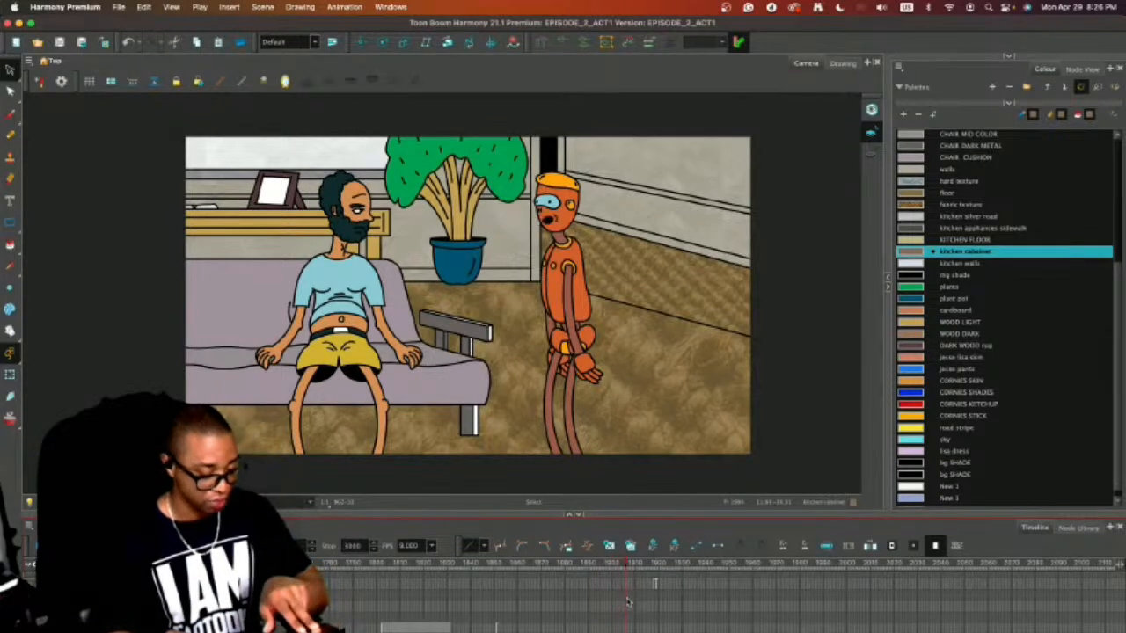
Return to the front-facing robot shot and fill the speech bubble on the robot's drawing with the white palette colour.
{"action": "left_click_drag", "start_coordinate": [639, 601], "coordinate": [735, 606]}
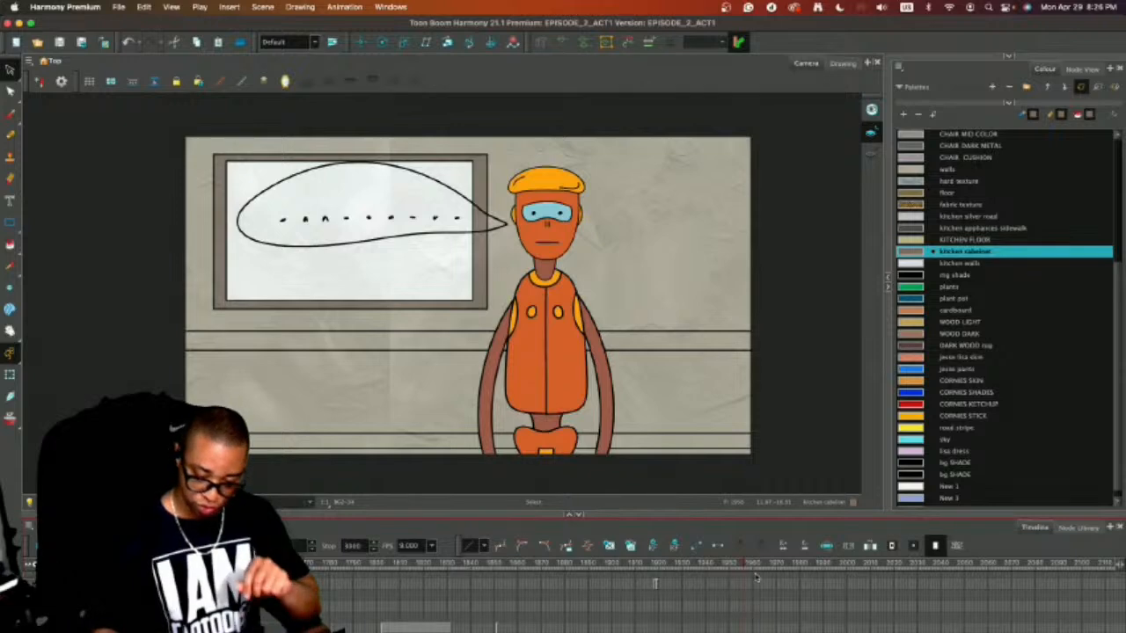
{"action": "left_click", "coordinate": [203, 602]}
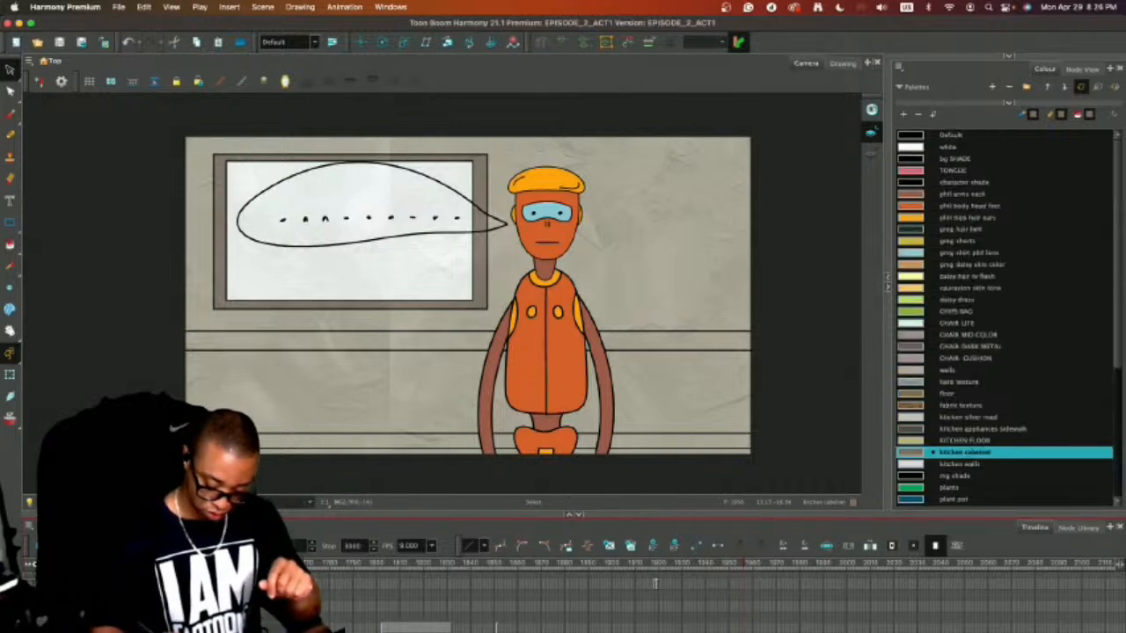
{"action": "left_click", "coordinate": [916, 147]}
{"action": "key", "text": "ctrl+a"}
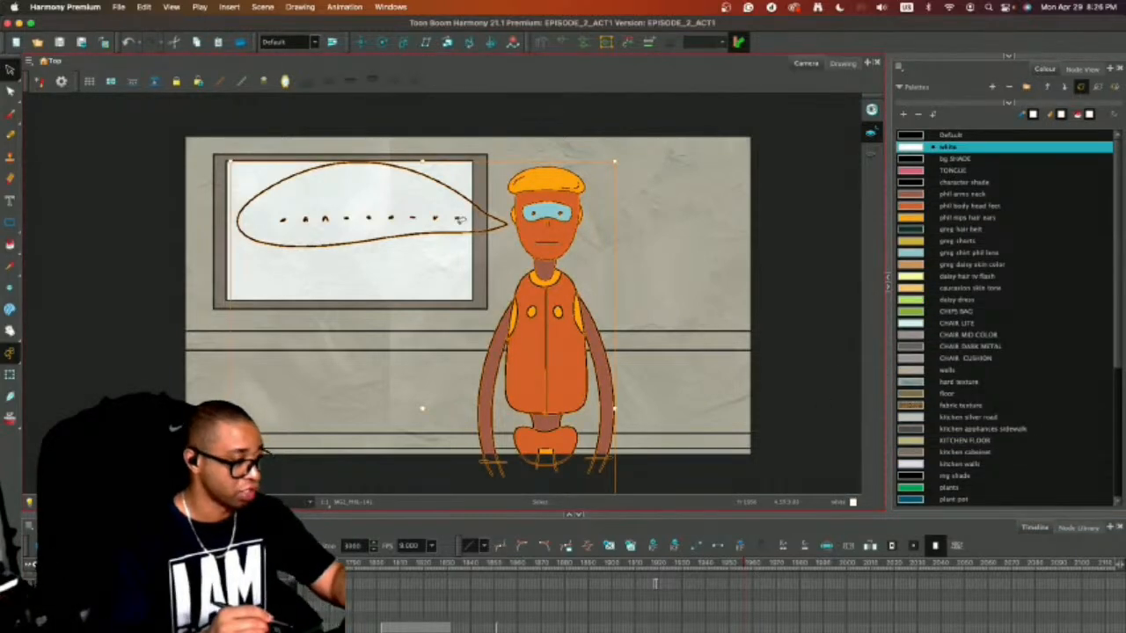
{"action": "key", "text": "alt+i"}
{"action": "left_click", "coordinate": [457, 200]}
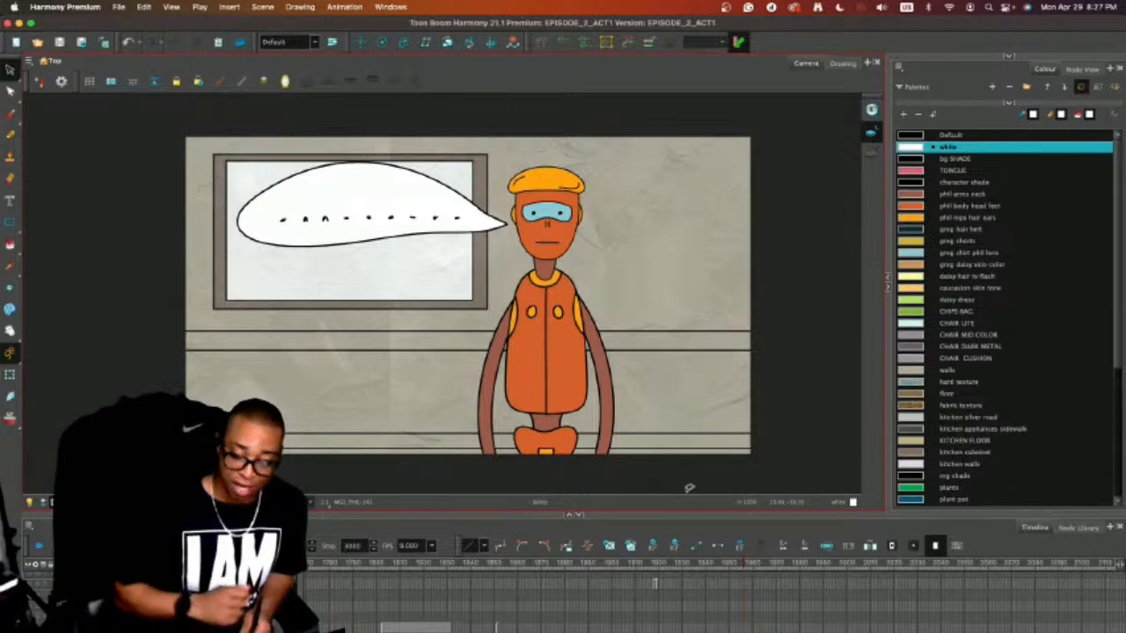
Enlarge the timeline and widen the Camera view, and scrub through the rough storyboard shots that follow the robot shot.
{"action": "left_click_drag", "start_coordinate": [680, 514], "coordinate": [679, 479]}
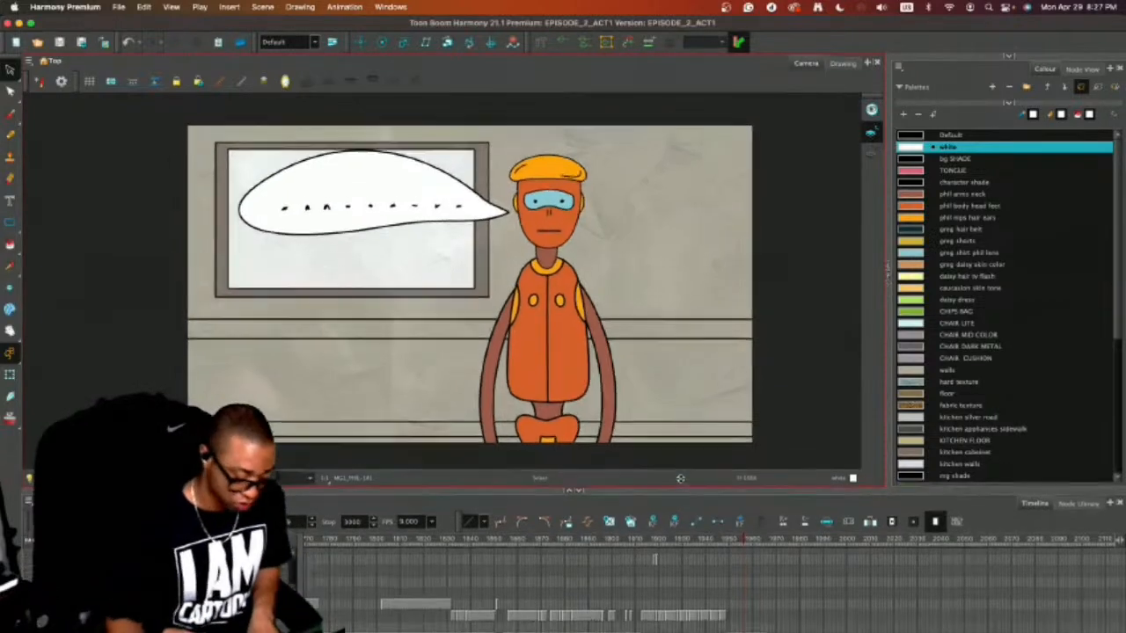
{"action": "left_click", "coordinate": [886, 268]}
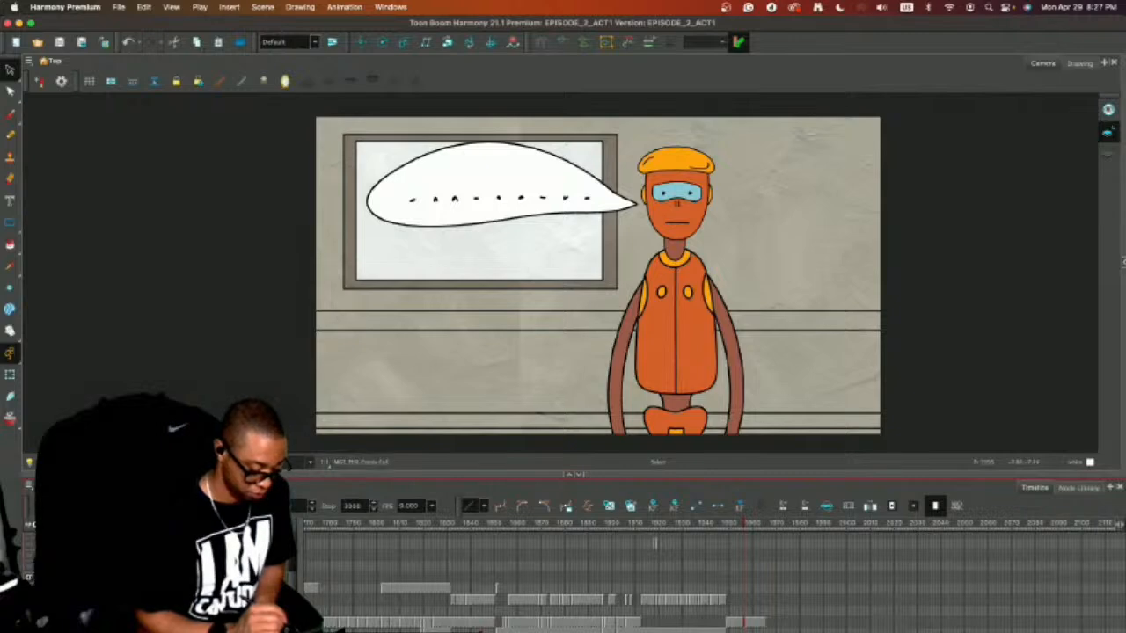
{"action": "mouse_move", "coordinate": [750, 525]}
{"action": "left_mouse_down"}
{"action": "mouse_move", "coordinate": [786, 526]}
{"action": "mouse_move", "coordinate": [675, 541]}
{"action": "mouse_move", "coordinate": [741, 526]}
{"action": "mouse_move", "coordinate": [1005, 533]}
{"action": "left_mouse_up"}
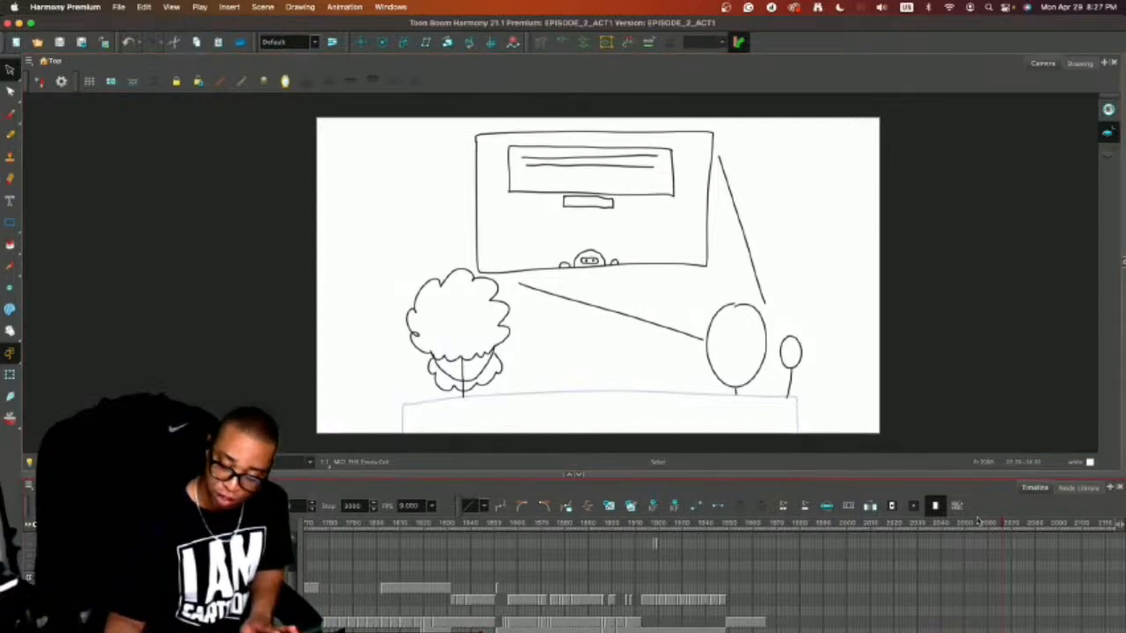
{"action": "left_click_drag", "start_coordinate": [1000, 522], "coordinate": [1060, 524]}
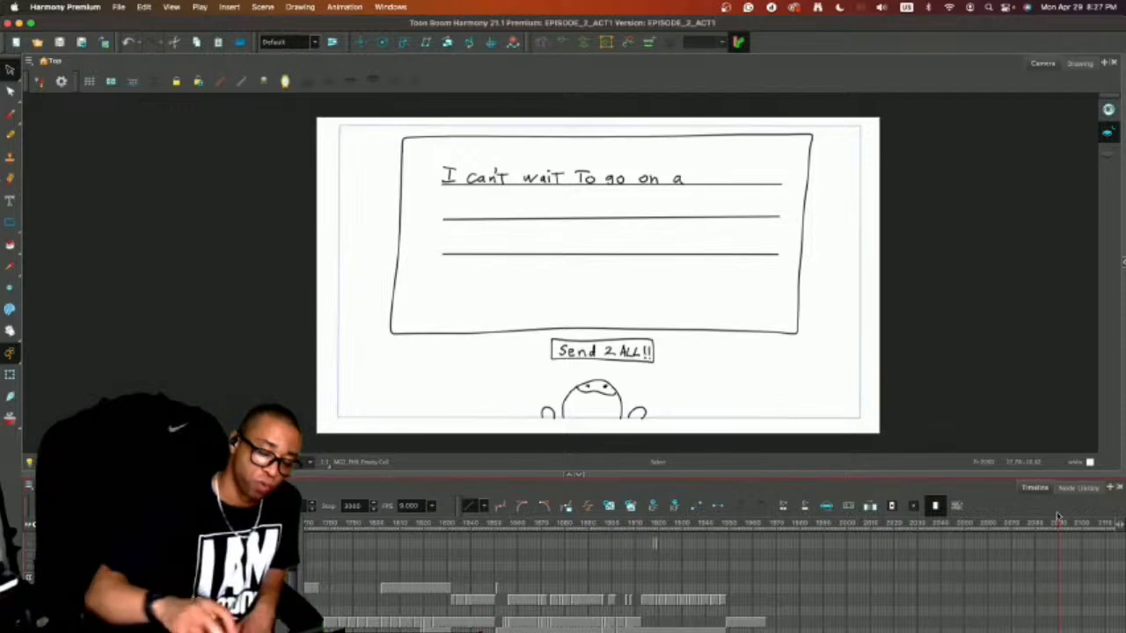
{"action": "left_click_drag", "start_coordinate": [1059, 524], "coordinate": [883, 525]}
Scrub further along the timeline through the remaining rough storyboard, up to the close-up of the character with a hand at the chin.
{"action": "scroll", "coordinate": [885, 525], "scroll_direction": "right", "scroll_amount": 5}
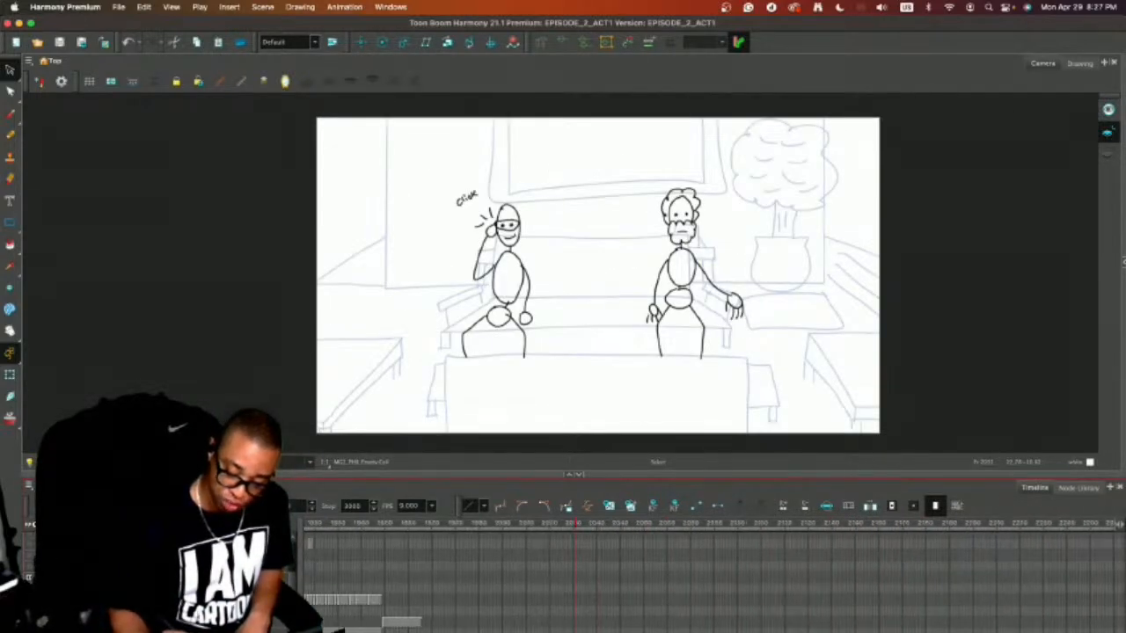
{"action": "left_click", "coordinate": [402, 525]}
{"action": "mouse_move", "coordinate": [402, 525]}
{"action": "left_mouse_down"}
{"action": "mouse_move", "coordinate": [1121, 514]}
{"action": "mouse_move", "coordinate": [967, 522]}
{"action": "mouse_move", "coordinate": [1033, 522]}
{"action": "left_mouse_up"}
{"action": "mouse_move", "coordinate": [968, 522]}
{"action": "left_mouse_down"}
{"action": "mouse_move", "coordinate": [937, 524]}
{"action": "mouse_move", "coordinate": [1030, 522]}
{"action": "mouse_move", "coordinate": [974, 524]}
{"action": "left_mouse_up"}
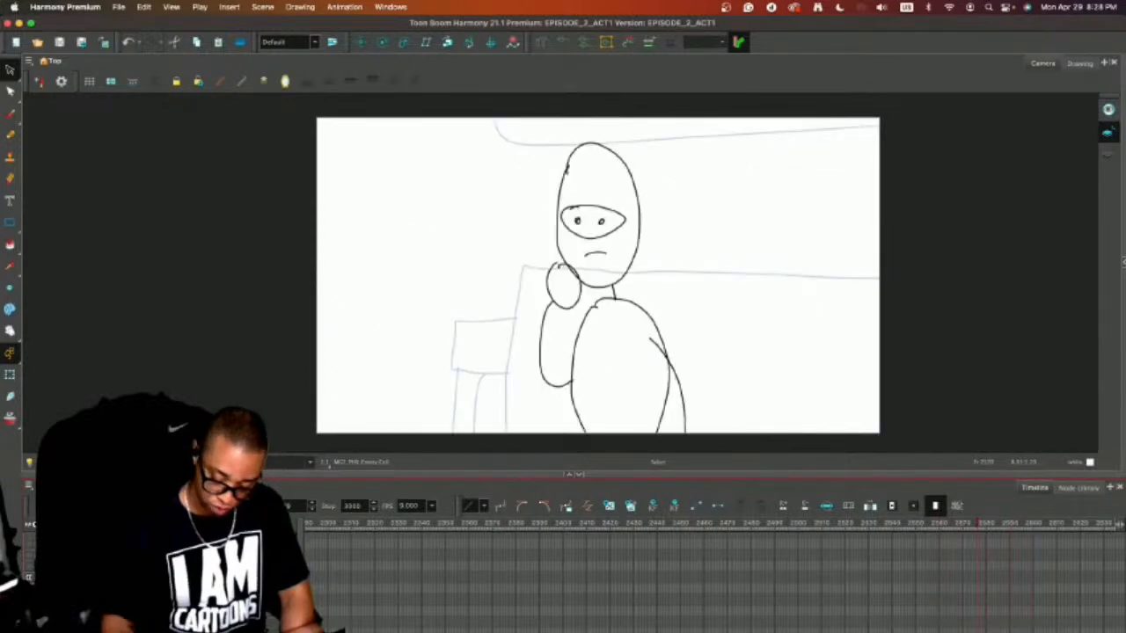
{"action": "scroll", "coordinate": [972, 525], "scroll_direction": "left", "scroll_amount": 5}
{"action": "left_click", "coordinate": [816, 197]}
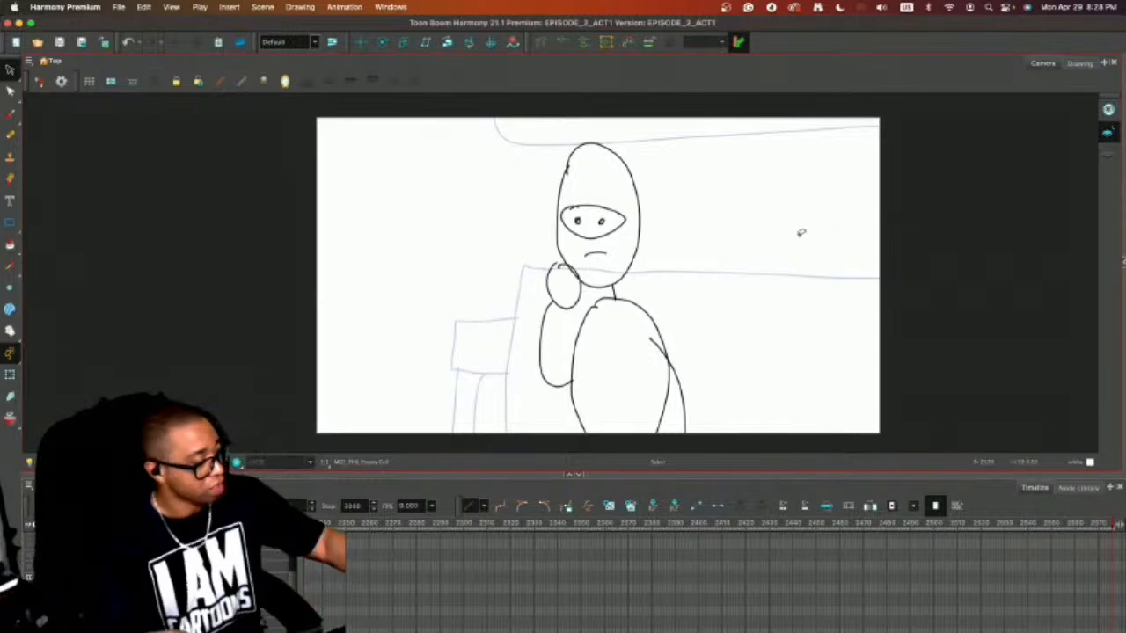